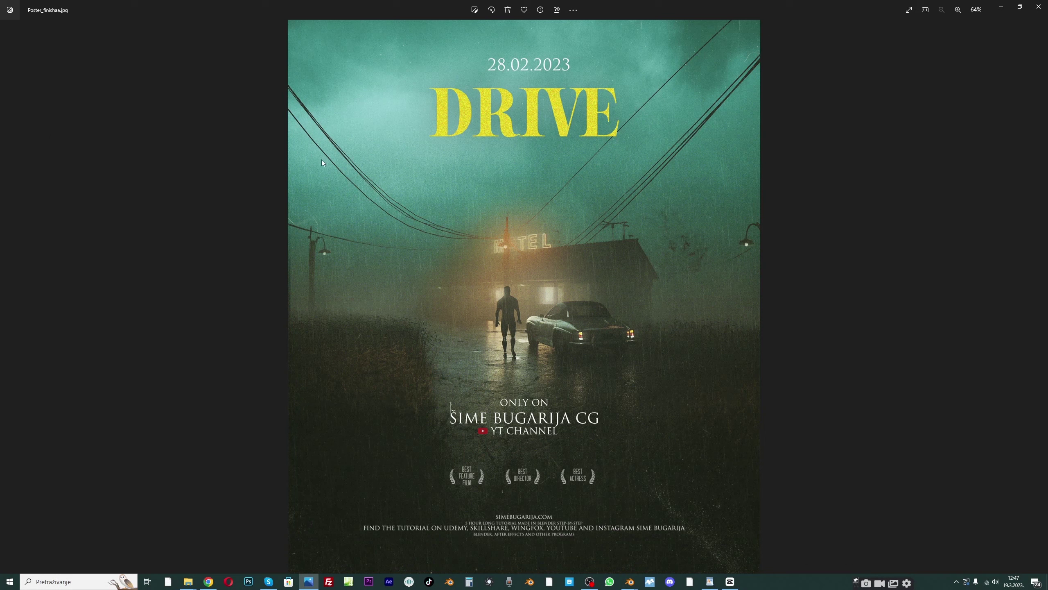
# Switch from the poster image to Blender and replace the default cube with a newly added cube mesh
pyautogui.click(1001, 6)
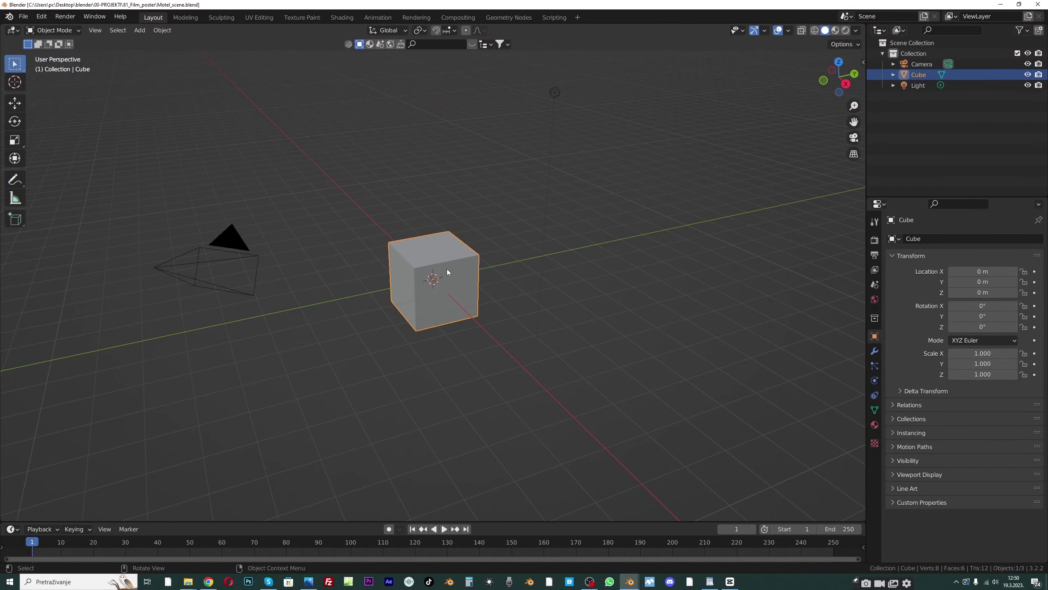
pyautogui.moveTo(425, 281)
pyautogui.mouseDown(button='middle')
pyautogui.moveTo(465, 267)
pyautogui.moveTo(444, 275)
pyautogui.mouseUp(button='middle')
pyautogui.press('Delete')
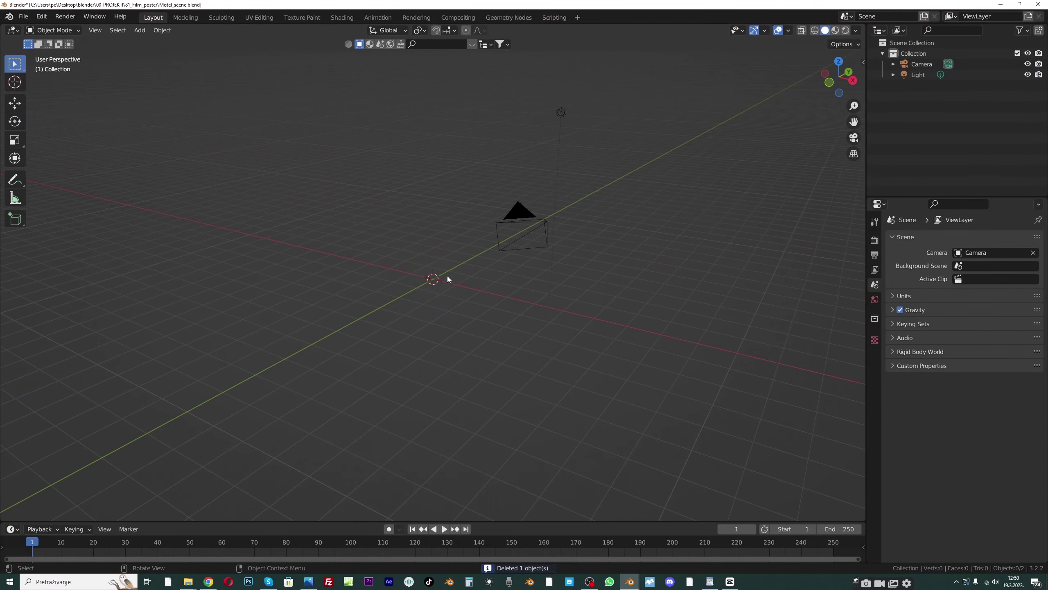
pyautogui.scroll(2, 425, 247)
pyautogui.hotkey('shift', 'a')
pyautogui.moveTo(424, 244)
pyautogui.click(473, 255)
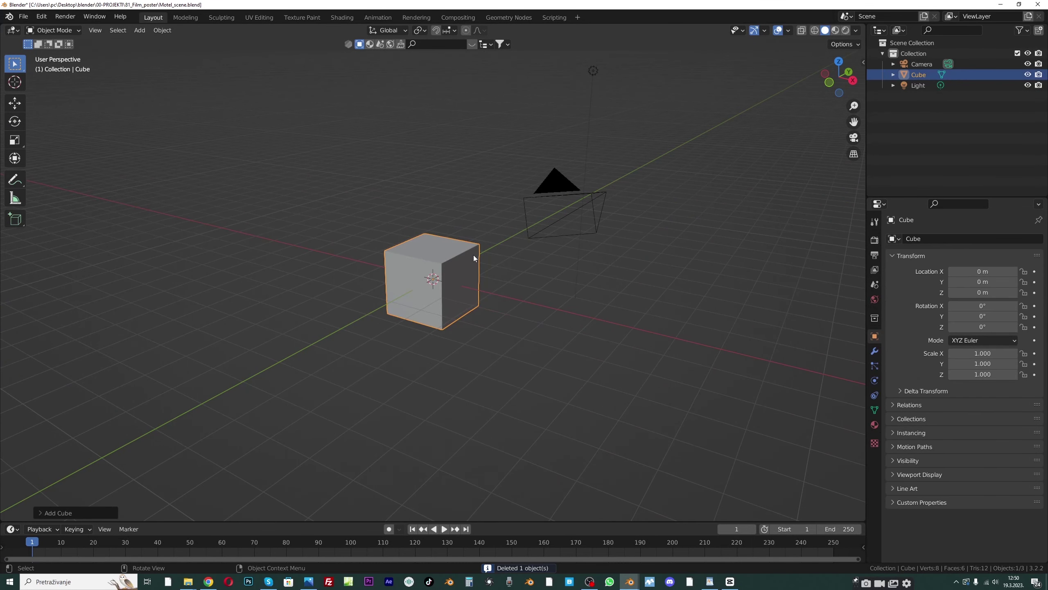
# Show the new cube's transform properties in the viewport and consult the finished poster for the motel's proportions
pyautogui.press('n')
pyautogui.press('n')
pyautogui.press('n')
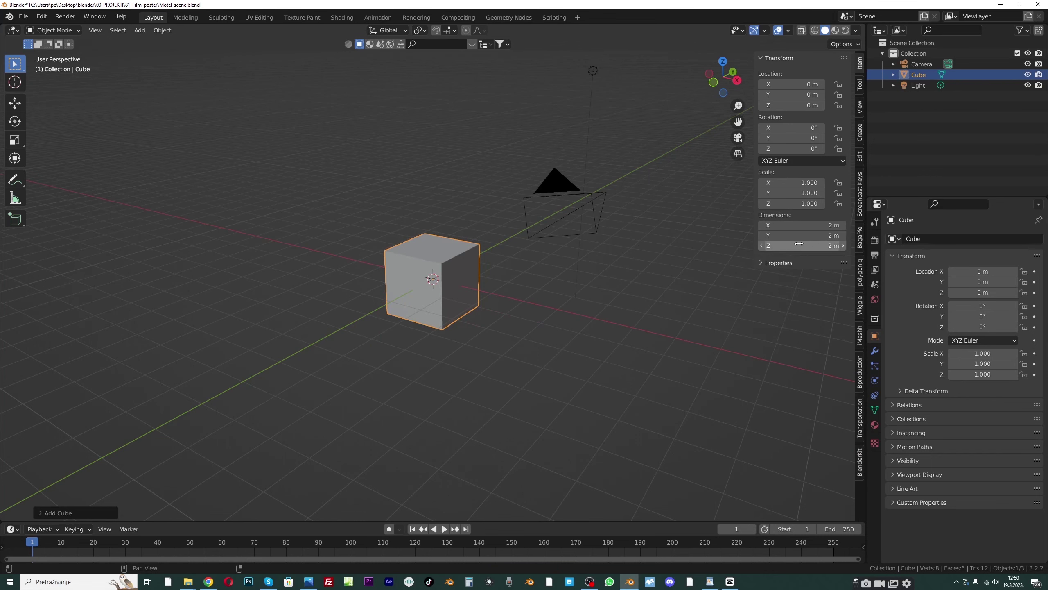
pyautogui.hotkey('alt', 'Tab')
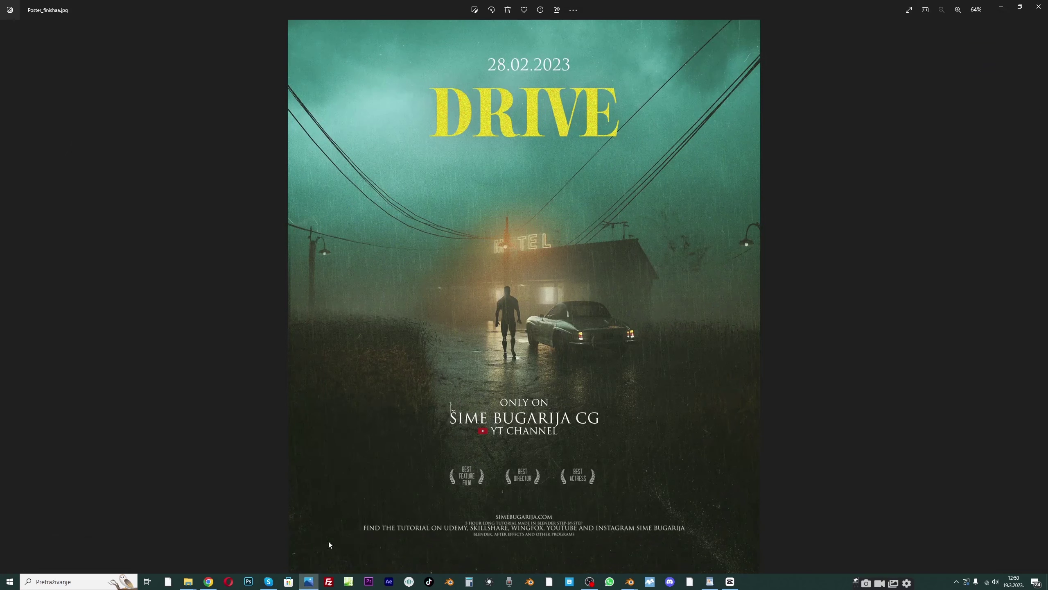
pyautogui.hotkey('alt', 'Tab')
# Set the cube's dimensions to 18 m in X, 6 m in Y and 5 m in Z, and save the file
pyautogui.click(819, 225)
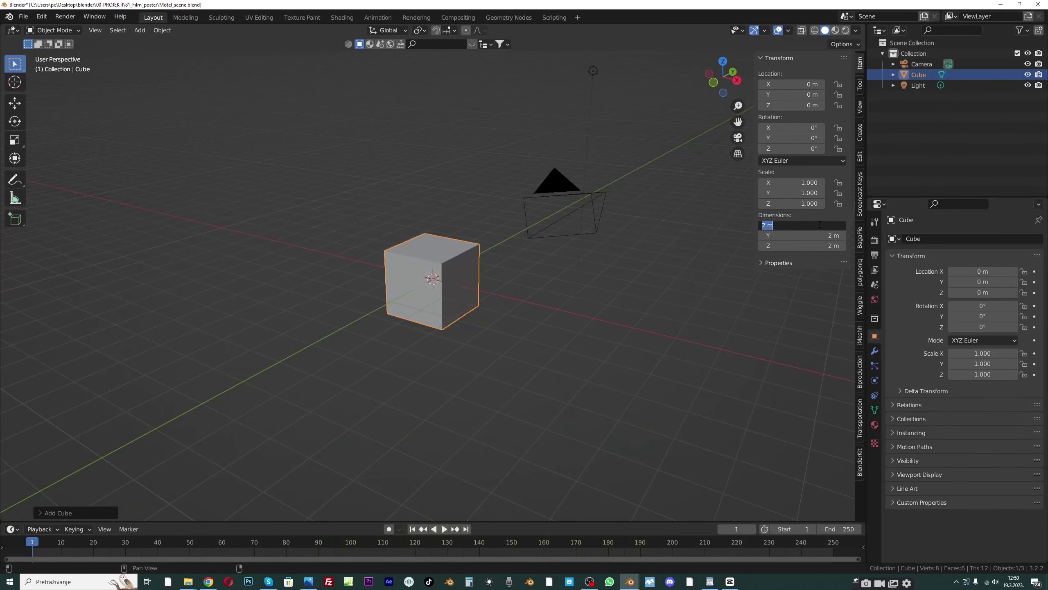
pyautogui.write('18')
pyautogui.press('Return')
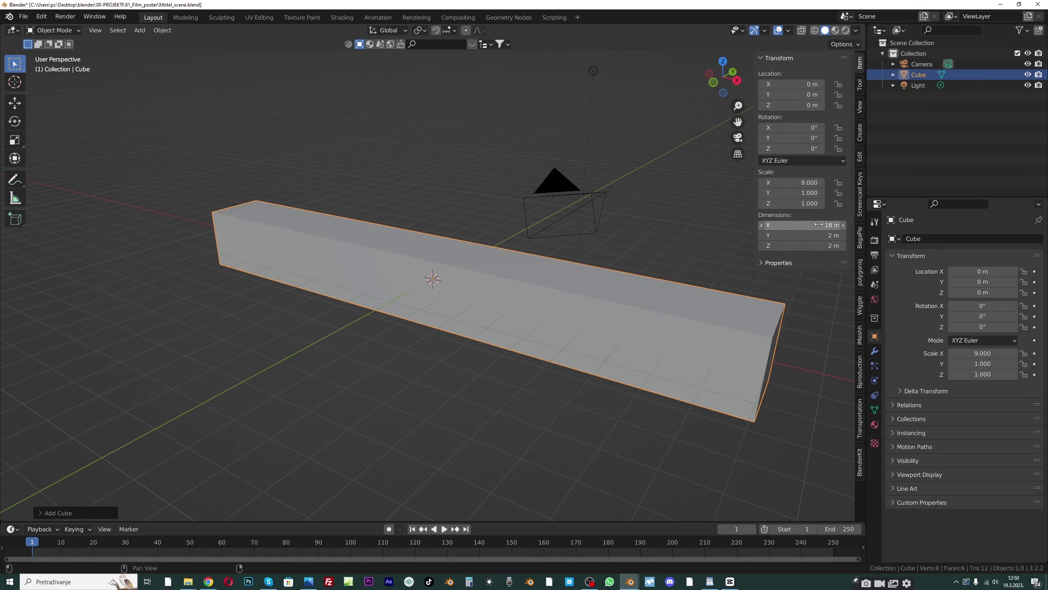
pyautogui.click(813, 233)
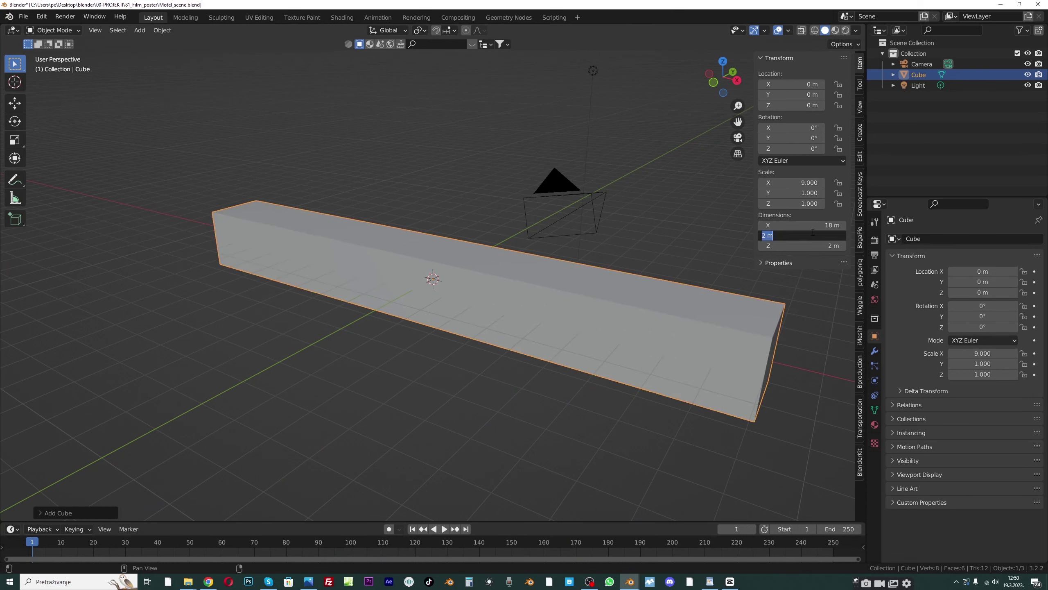
pyautogui.write('6')
pyautogui.press('Return')
pyautogui.click(805, 246)
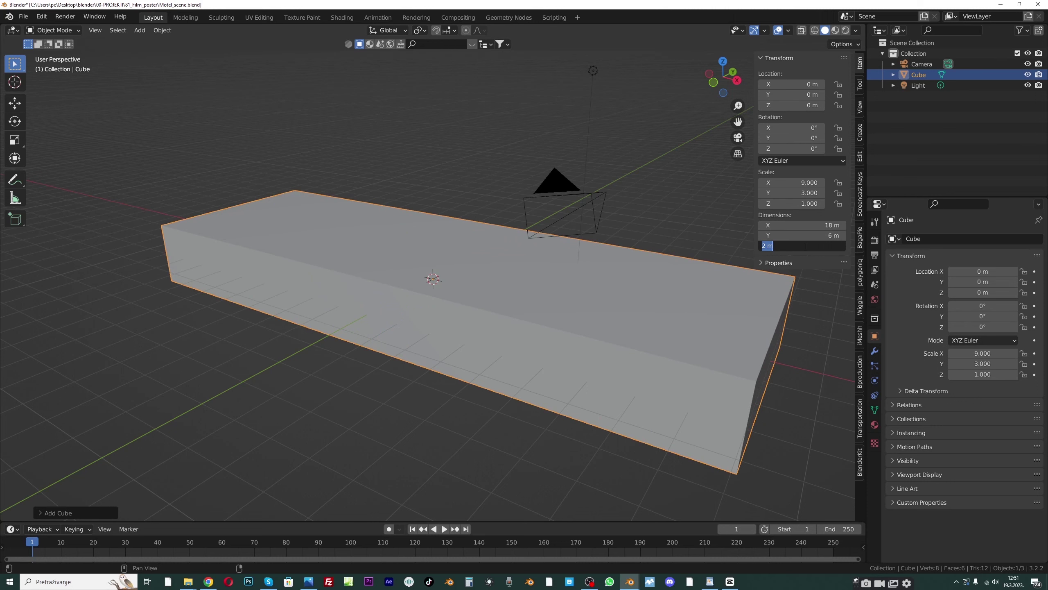
pyautogui.write('5')
pyautogui.press('Return')
pyautogui.hotkey('ctrl', 's')
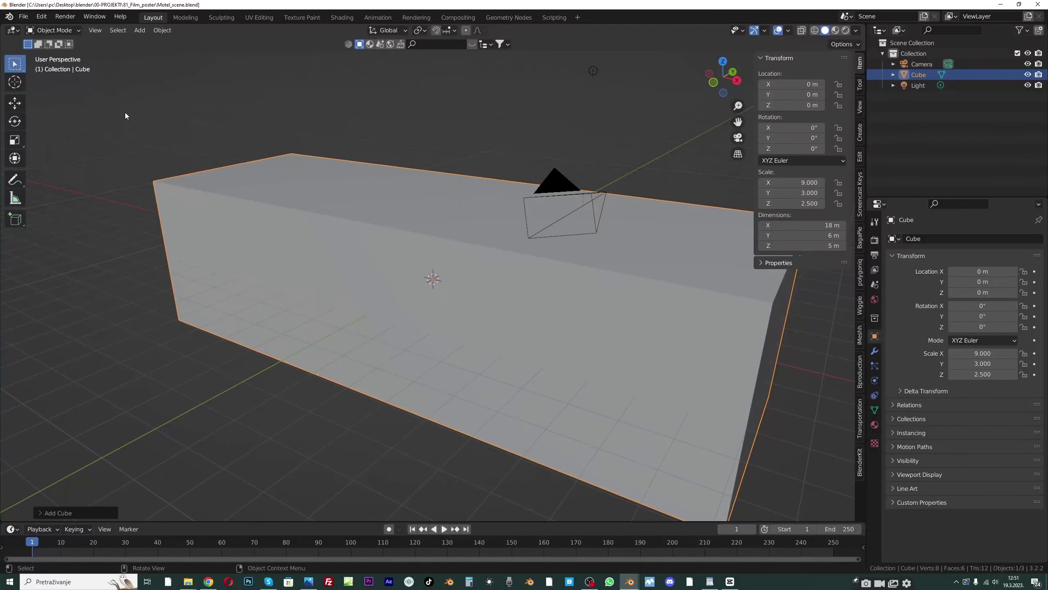
# Raise the cube along Z in the front view to about 2.41 m, with its base near the ground line
pyautogui.press('KP_1')
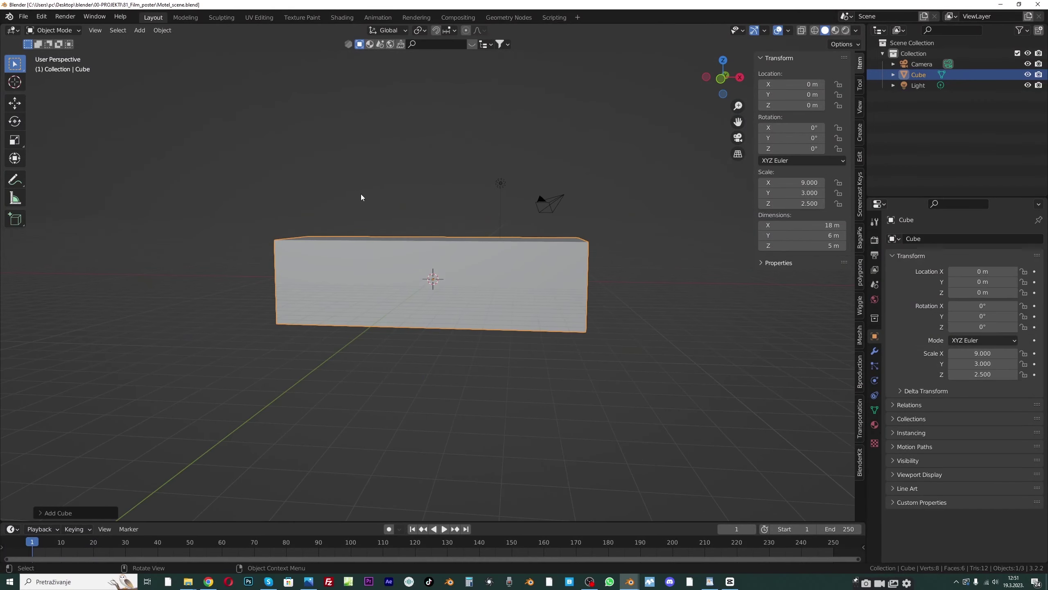
pyautogui.moveTo(360, 193)
pyautogui.mouseDown(button='middle')
pyautogui.moveTo(390, 210)
pyautogui.moveTo(374, 189)
pyautogui.mouseUp(button='middle')
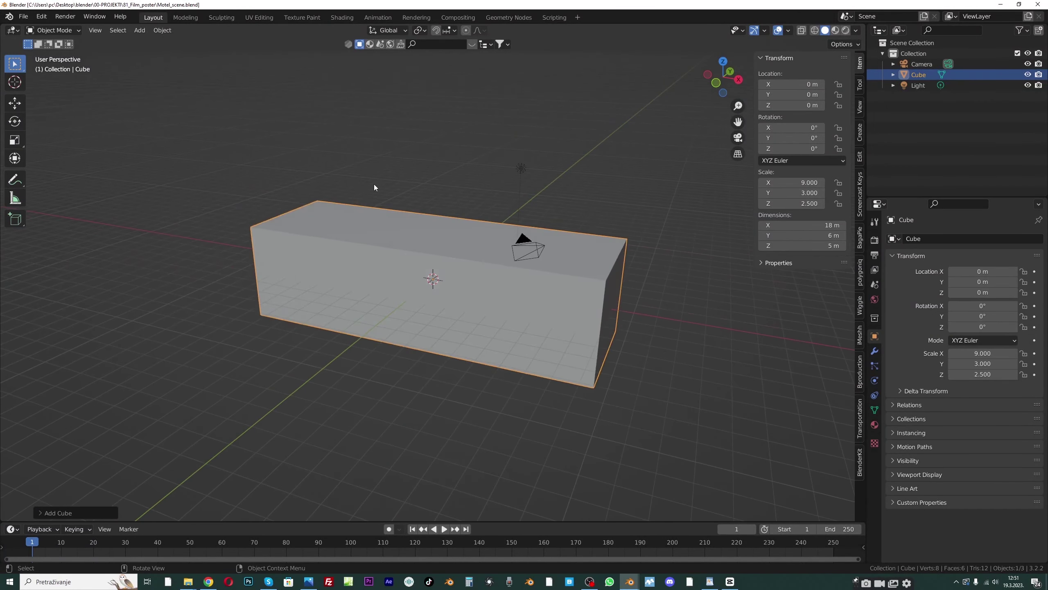
pyautogui.click(373, 188)
pyautogui.click(356, 223)
pyautogui.click(95, 30)
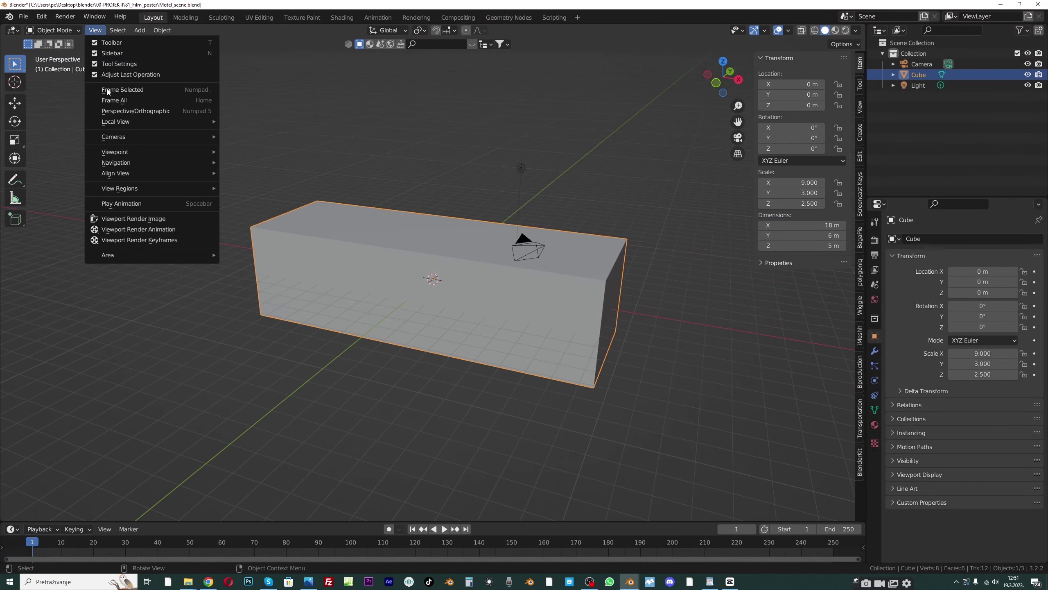
pyautogui.moveTo(126, 153)
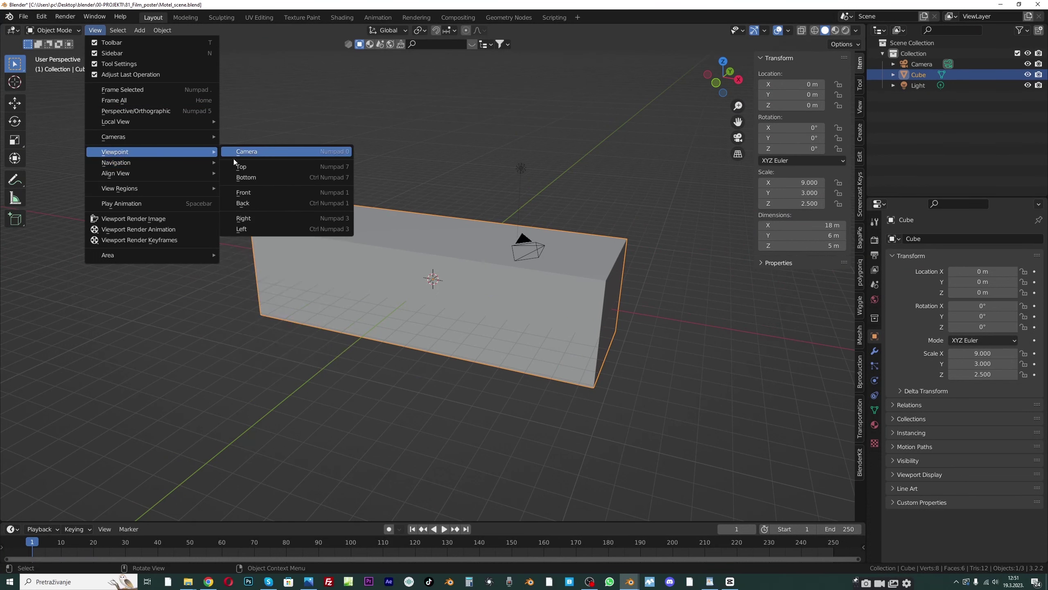
pyautogui.click(248, 192)
pyautogui.hotkey('shift', 'space')
pyautogui.press('g')
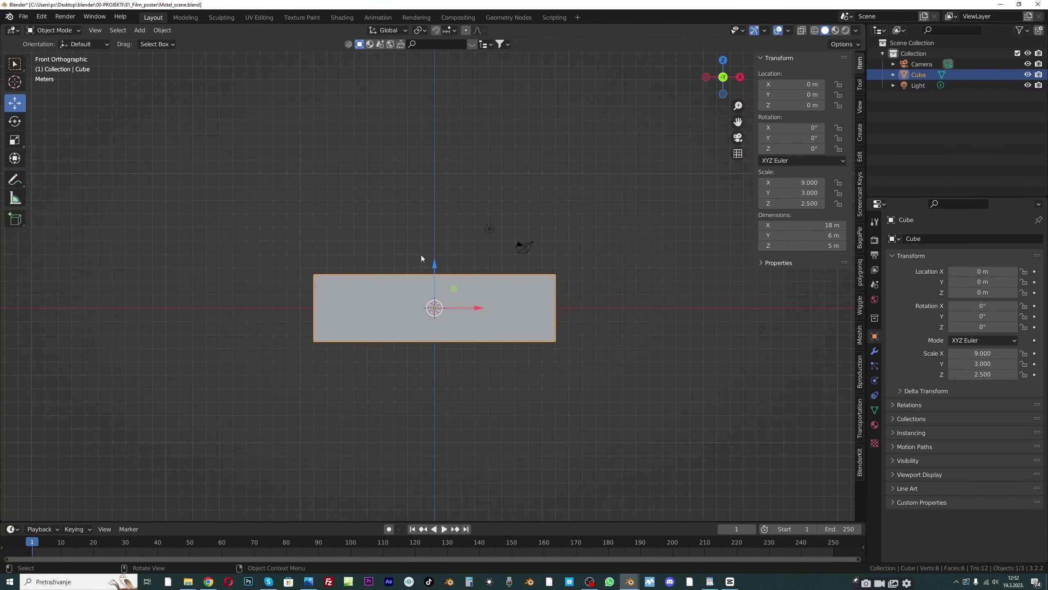
pyautogui.scroll(2, 410, 273)
pyautogui.moveTo(434, 281); pyautogui.dragTo(437, 229)
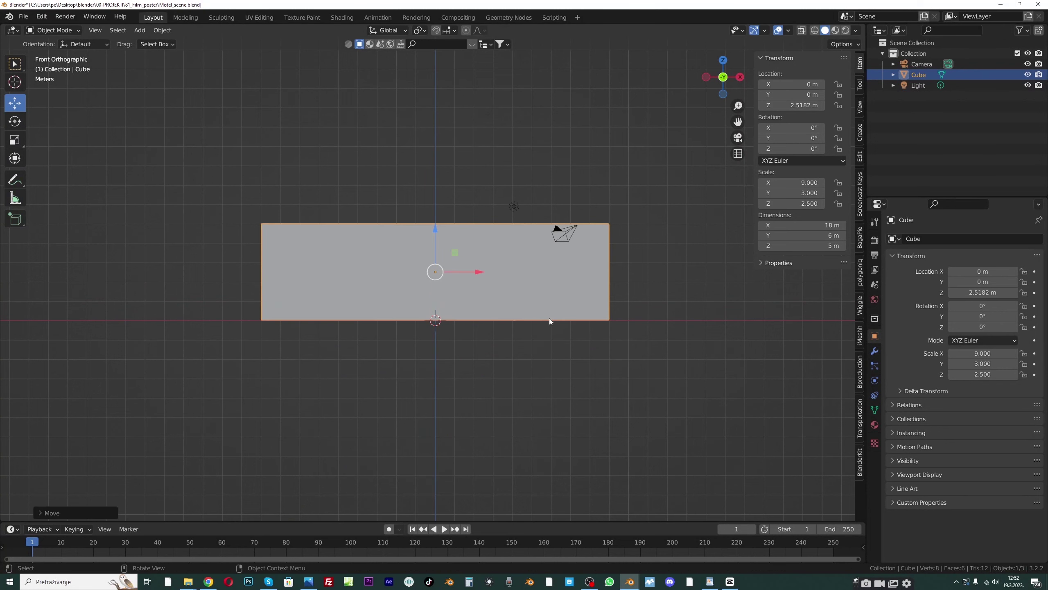
pyautogui.scroll(1, 549, 318)
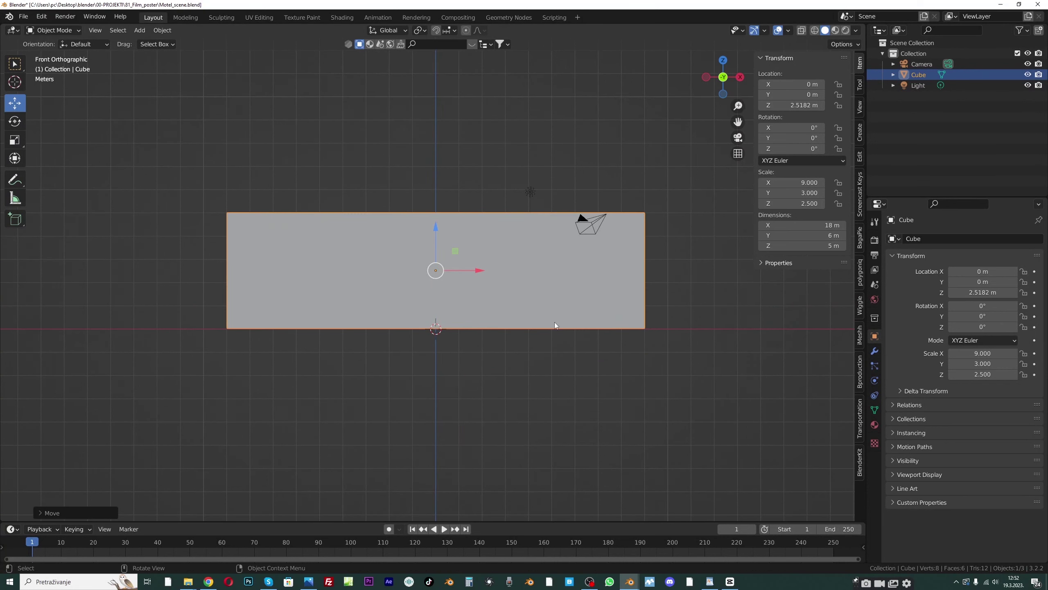
pyautogui.moveTo(436, 234); pyautogui.dragTo(436, 236)
# Set the cube's Z location to 2.5 m and save the file
pyautogui.click(800, 105)
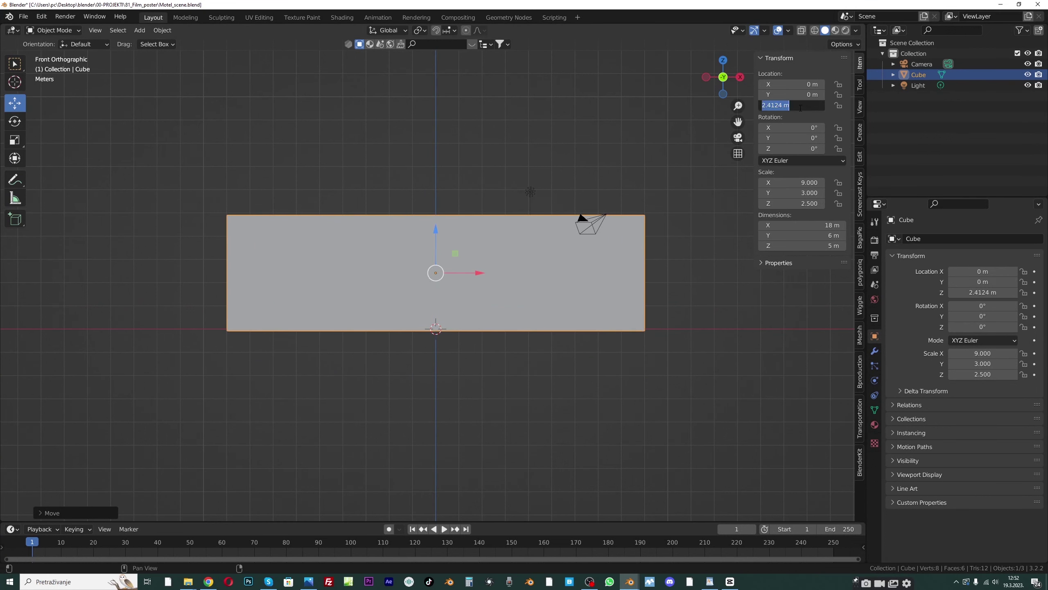
pyautogui.write('2.5')
pyautogui.press('Return')
pyautogui.scroll(1, 686, 293)
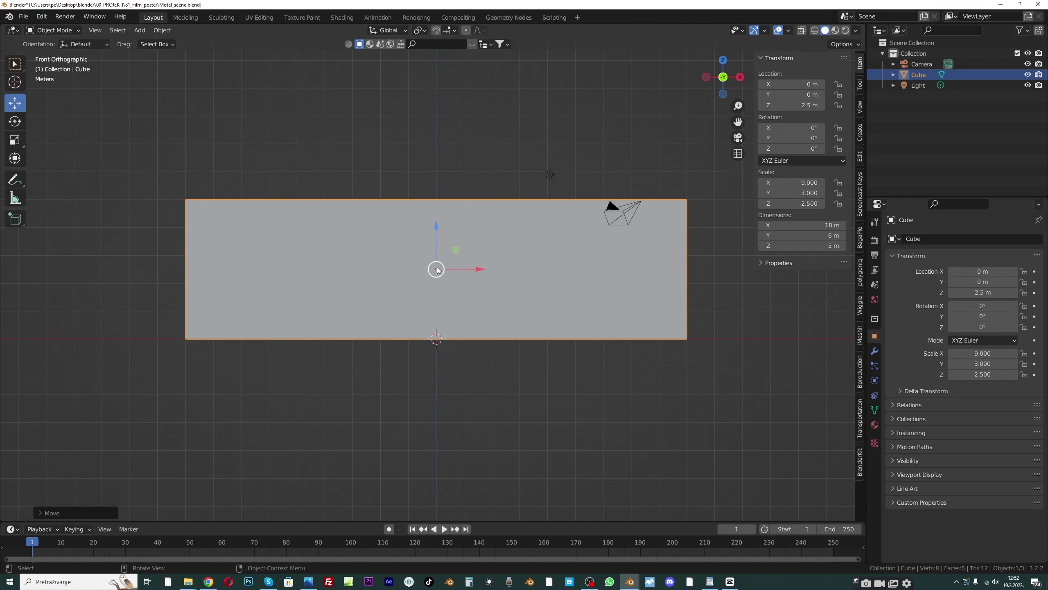
pyautogui.hotkey('ctrl', 's')
# In Edit Mode with edge selection, add two centred loop cuts to the block: one horizontal at mid-height, one lengthwise across the top
pyautogui.scroll(-3, 248, 180)
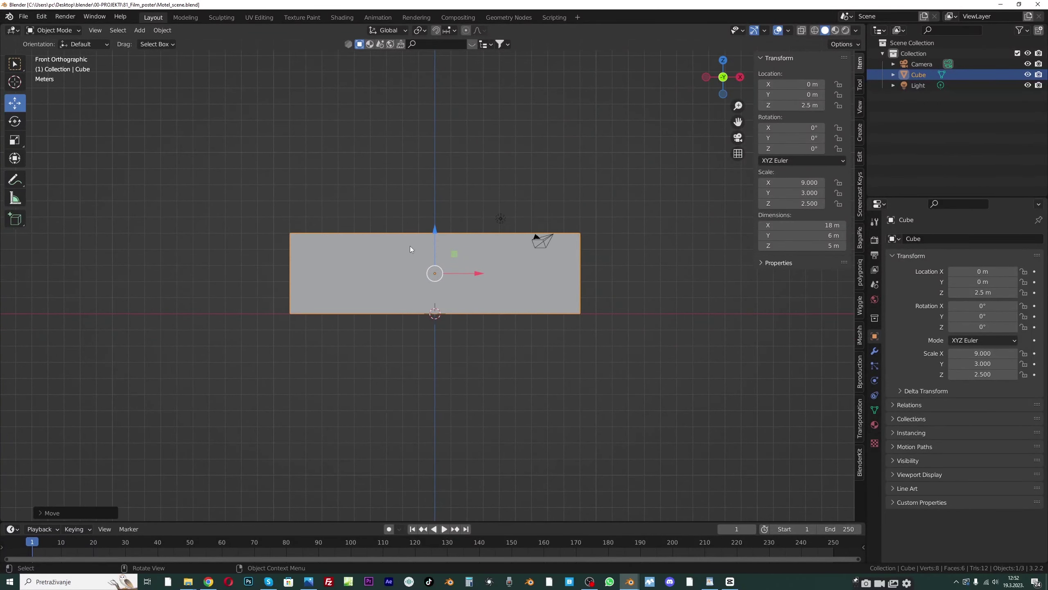
pyautogui.moveTo(410, 247); pyautogui.dragTo(347, 260, button='middle')
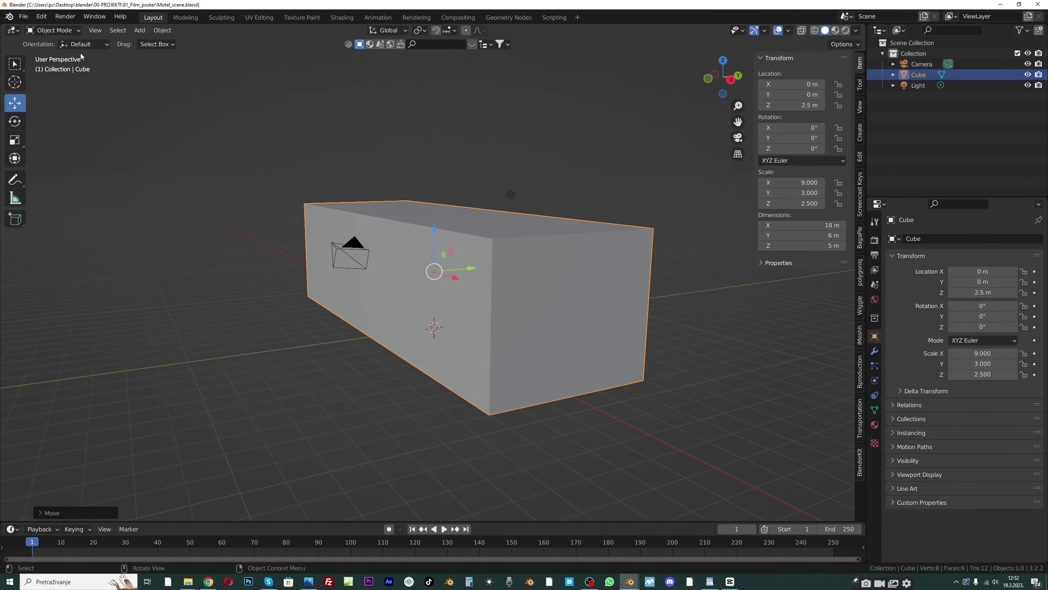
pyautogui.click(60, 29)
pyautogui.click(55, 55)
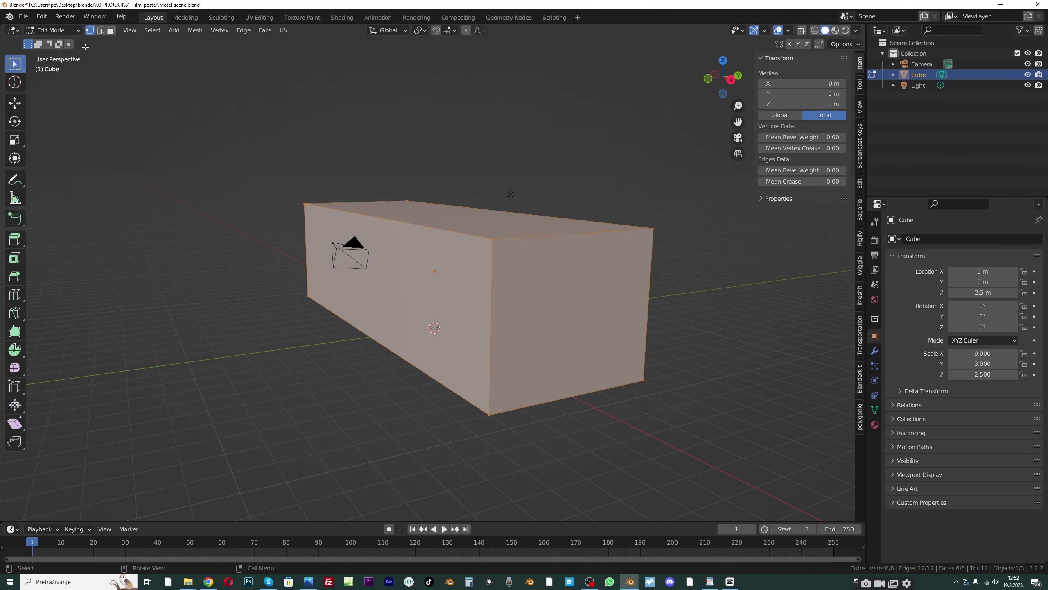
pyautogui.click(103, 31)
pyautogui.hotkey('ctrl', 'r')
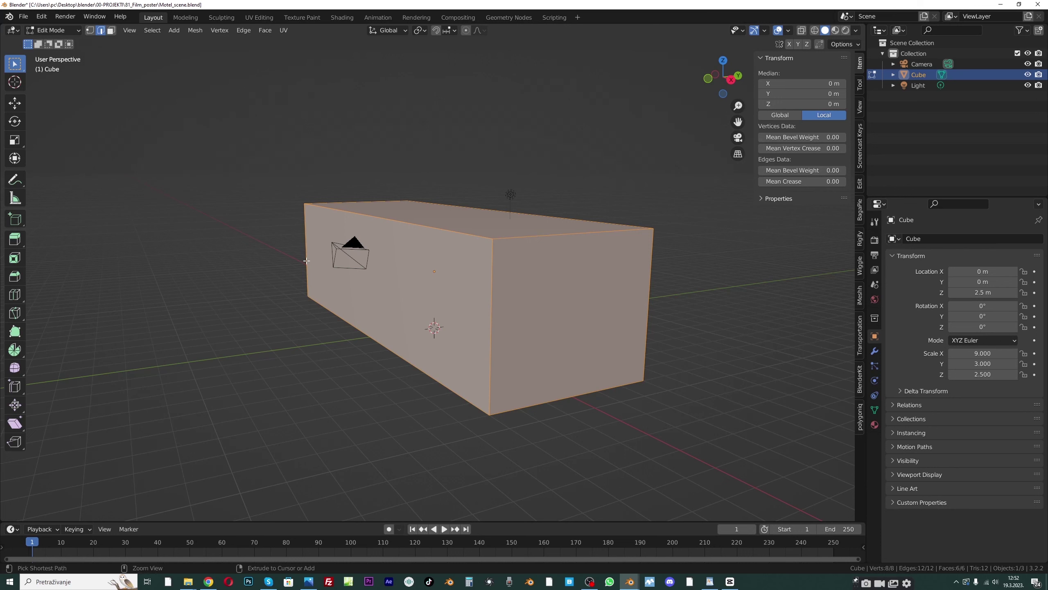
pyautogui.click(306, 261)
pyautogui.rightClick(306, 260)
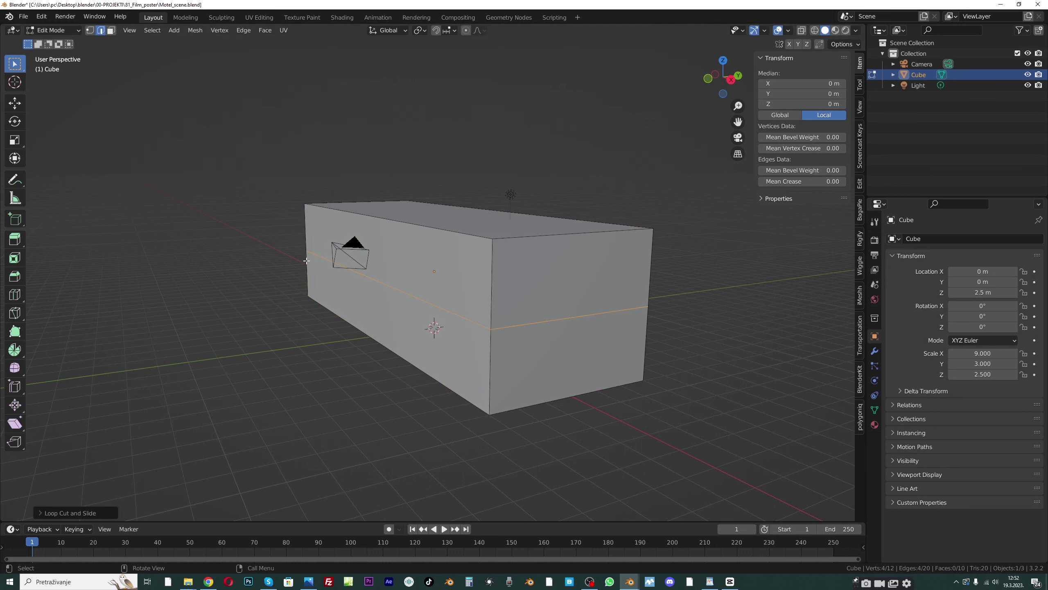
pyautogui.hotkey('ctrl', 'r')
pyautogui.click(519, 237)
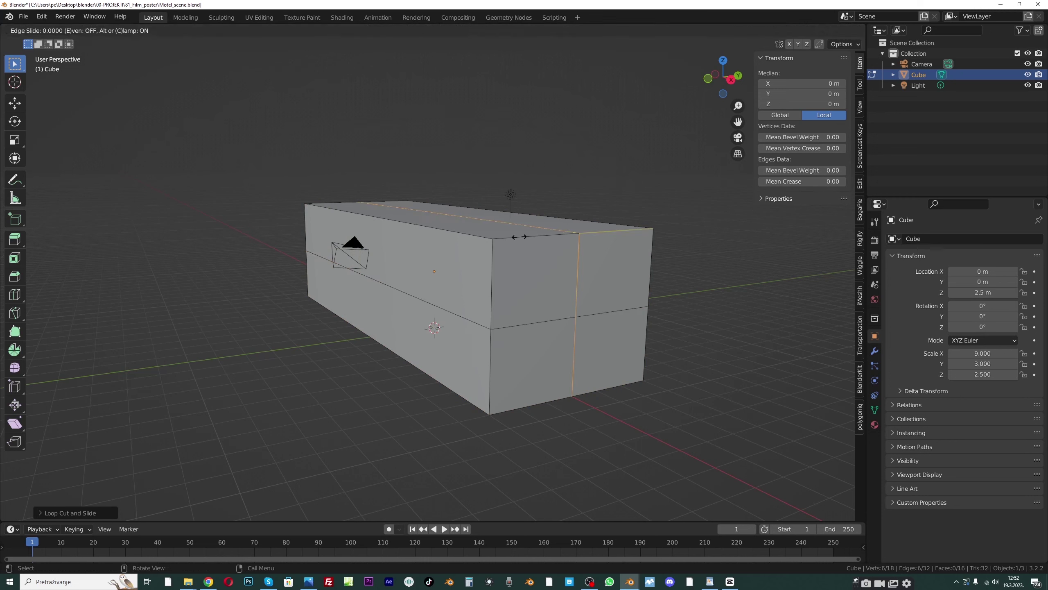
pyautogui.rightClick(519, 236)
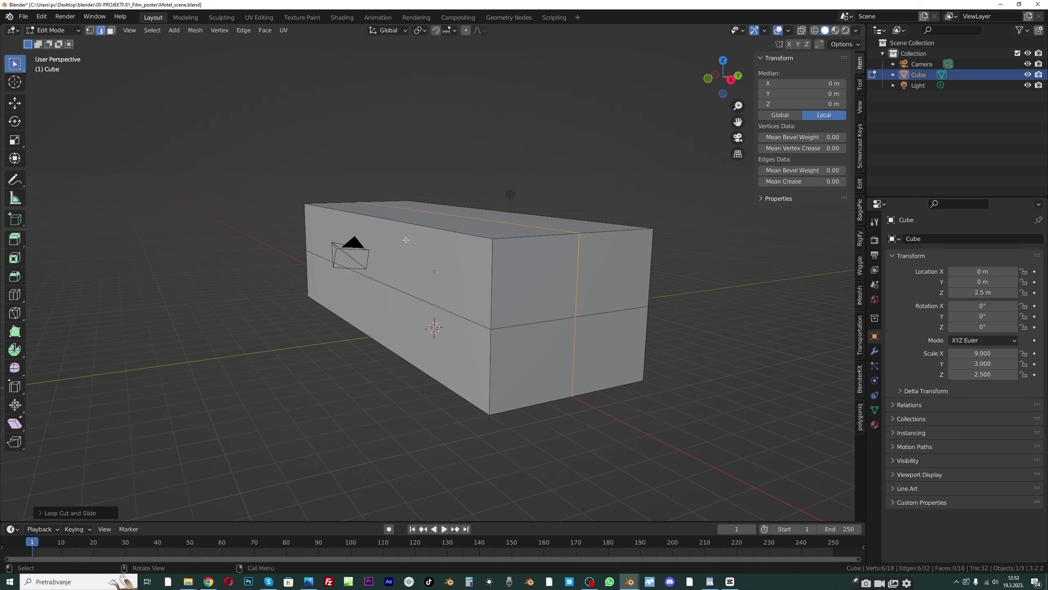
# Lower the two long outer top edges along Z to just above the mid-height loop, about 0.03 m local Z, forming a gable roof
pyautogui.hotkey('alt', 'a')
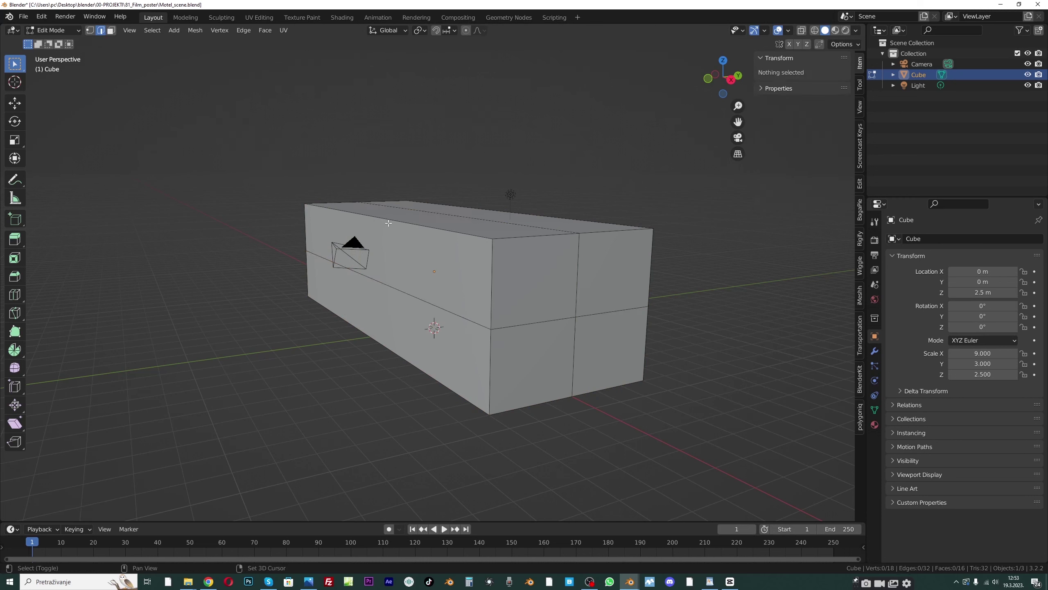
pyautogui.click(400, 227)
pyautogui.moveTo(475, 254); pyautogui.dragTo(435, 271, button='middle')
pyautogui.keyDown('shift'); pyautogui.click(505, 236); pyautogui.keyUp('shift')
pyautogui.moveTo(506, 244); pyautogui.dragTo(545, 250, button='middle')
pyautogui.click(18, 108)
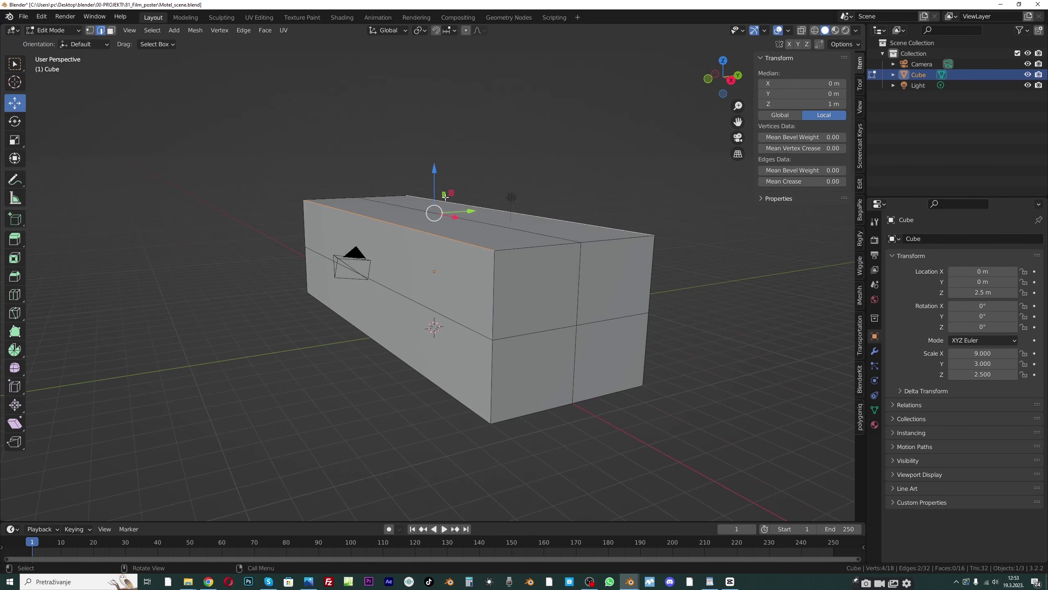
pyautogui.moveTo(436, 173); pyautogui.dragTo(434, 185)
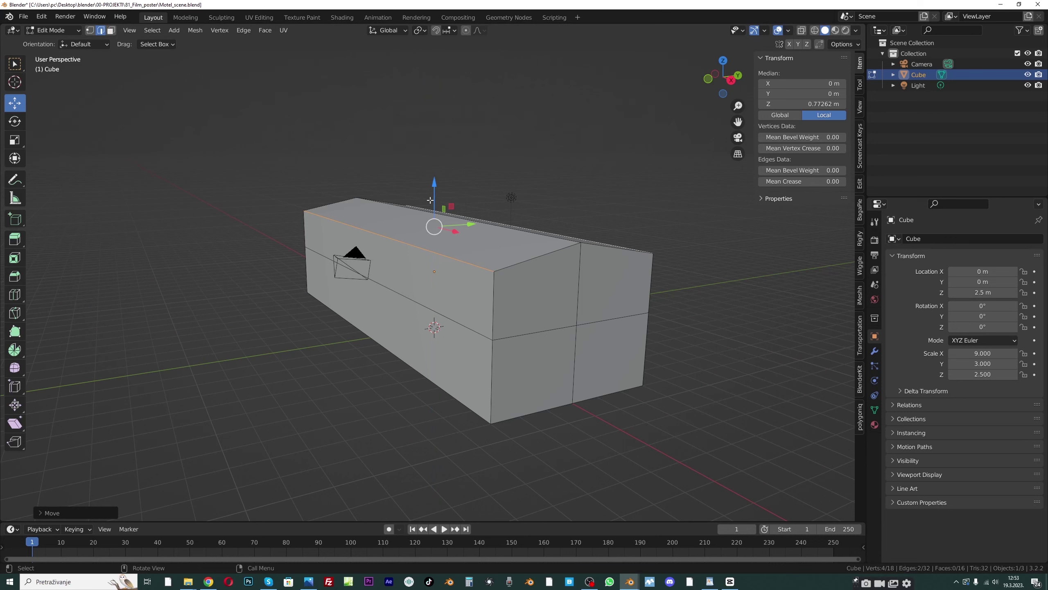
pyautogui.press('g')
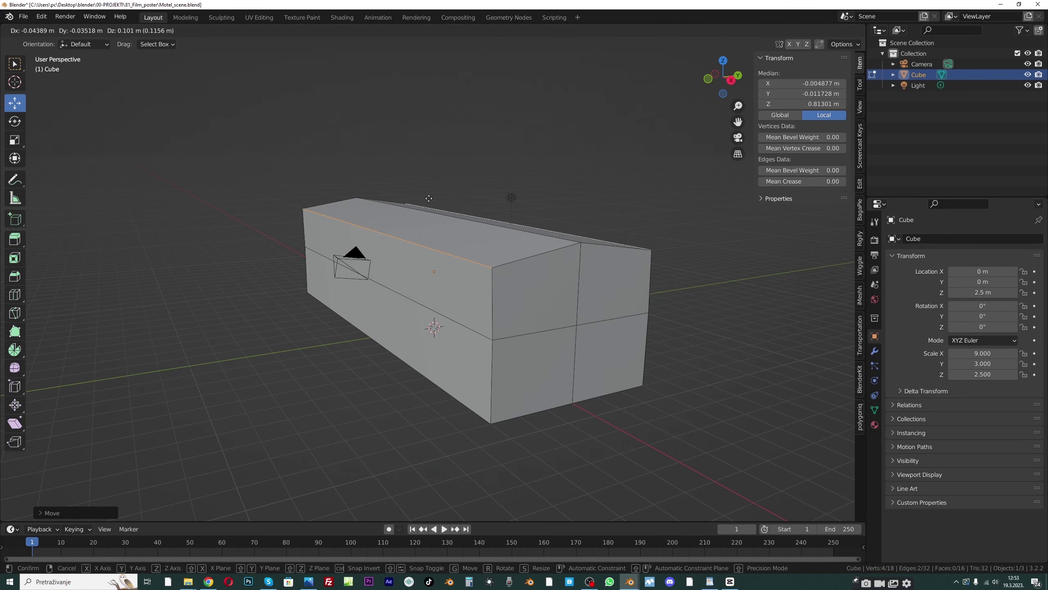
pyautogui.press('z')
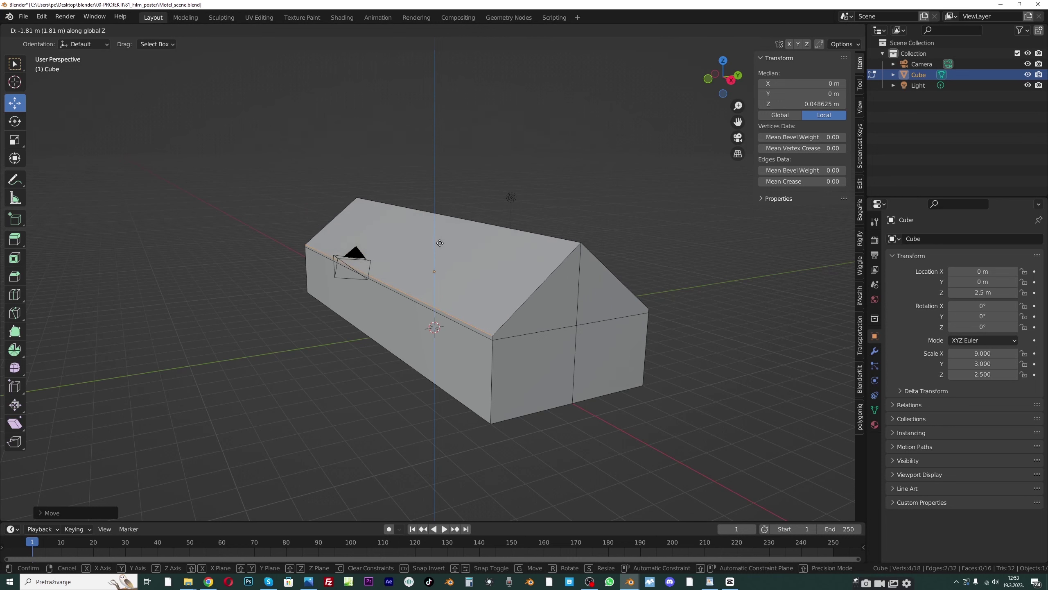
pyautogui.click(439, 244)
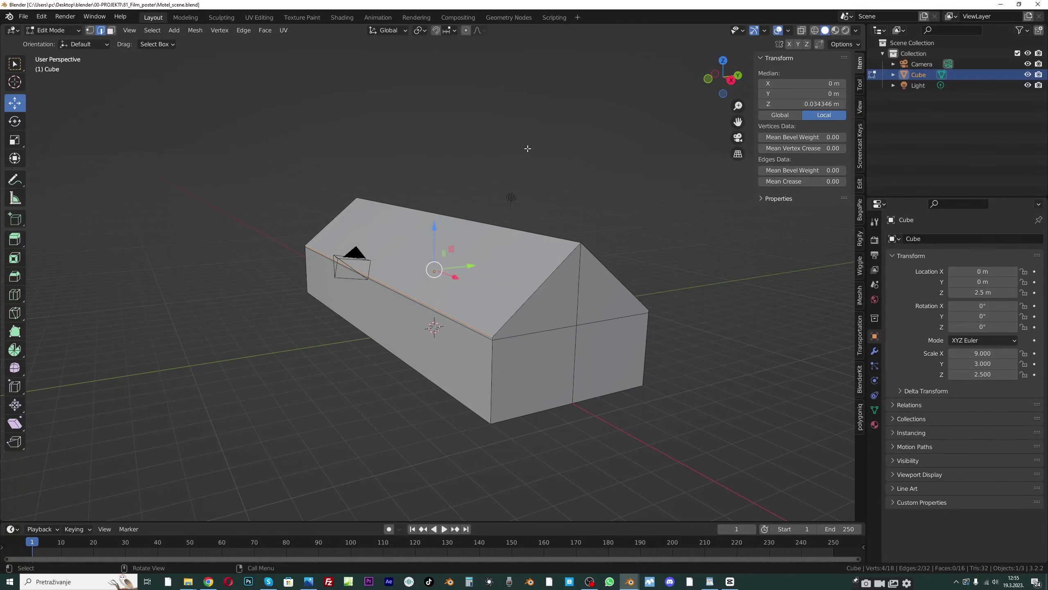
# Return to Object Mode, select the camera and toggle the camera view
pyautogui.click(66, 31)
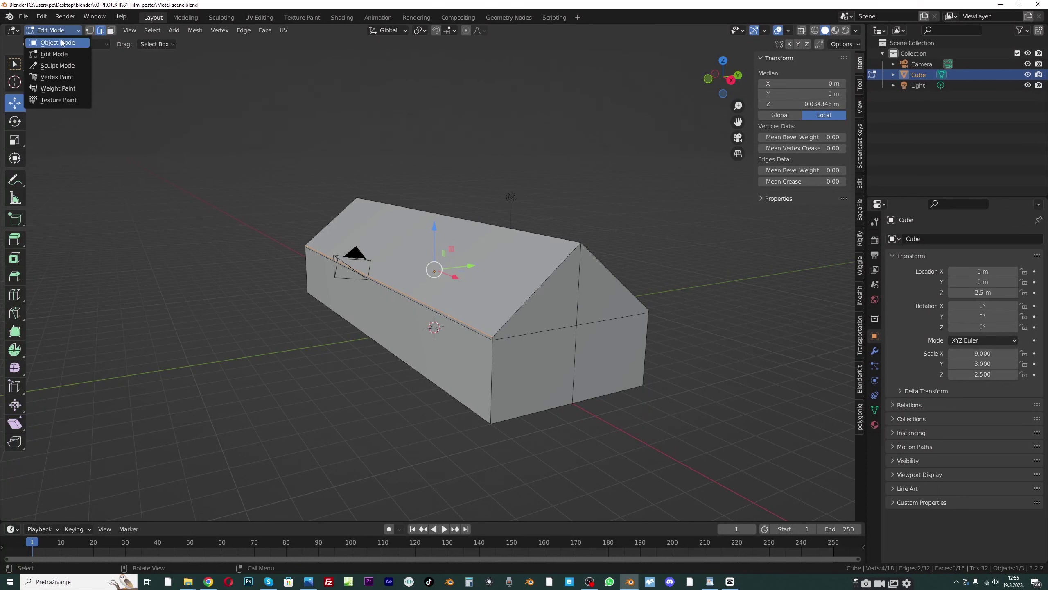
pyautogui.click(62, 43)
pyautogui.click(356, 255)
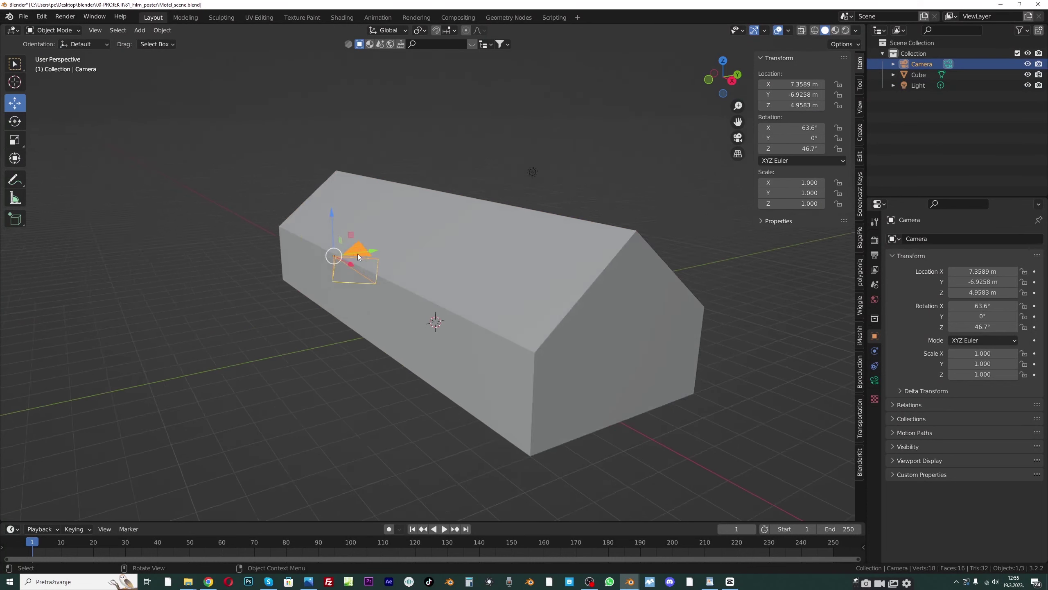
pyautogui.press('KP_0')
pyautogui.press('KP_0')
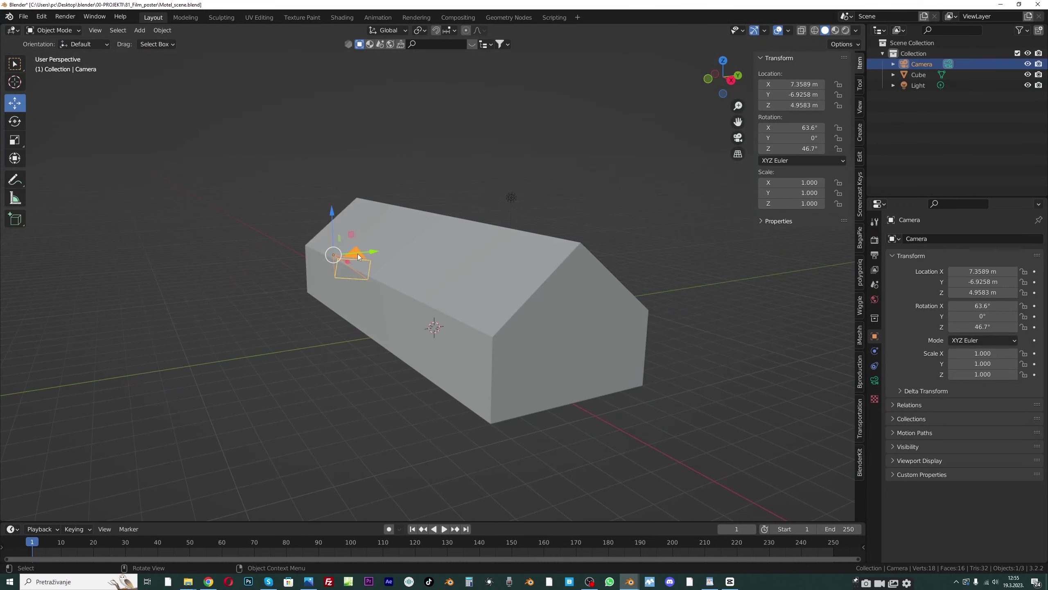
# View the scene through the camera, then return to a free perspective view of the whole building
pyautogui.click(95, 30)
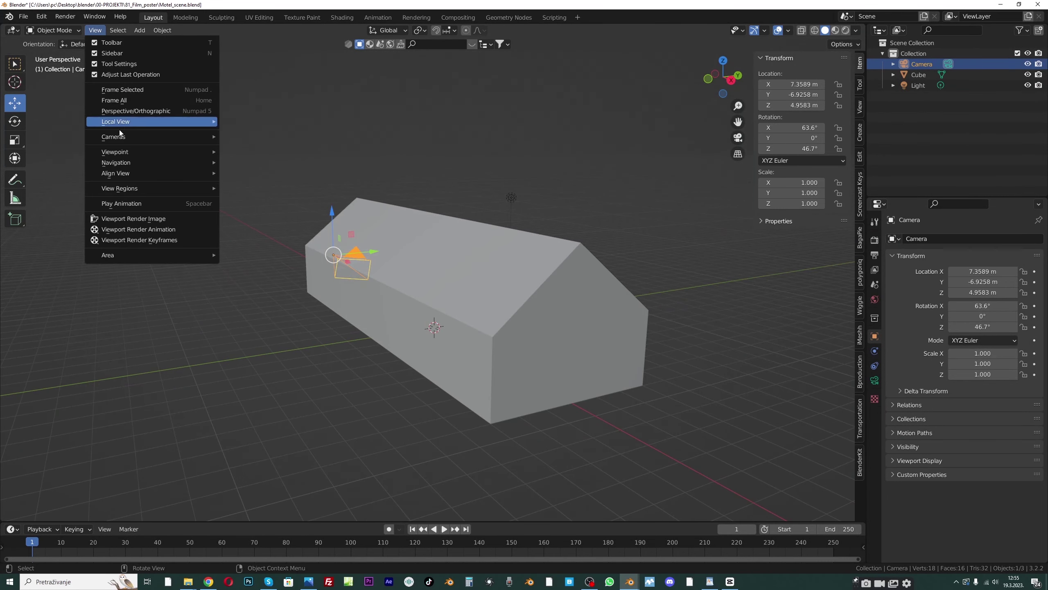
pyautogui.moveTo(125, 138)
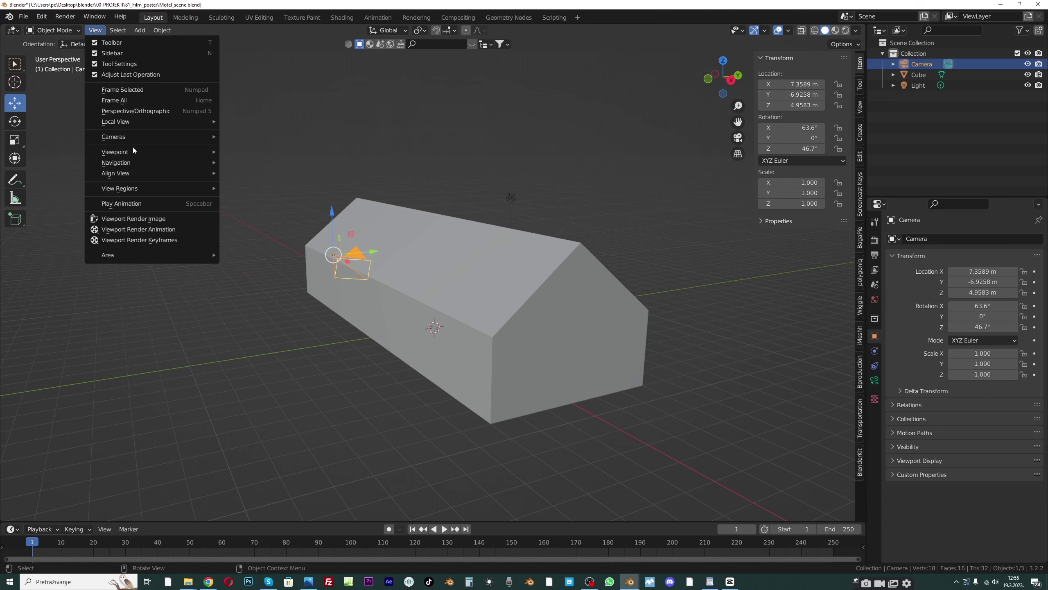
pyautogui.click(235, 151)
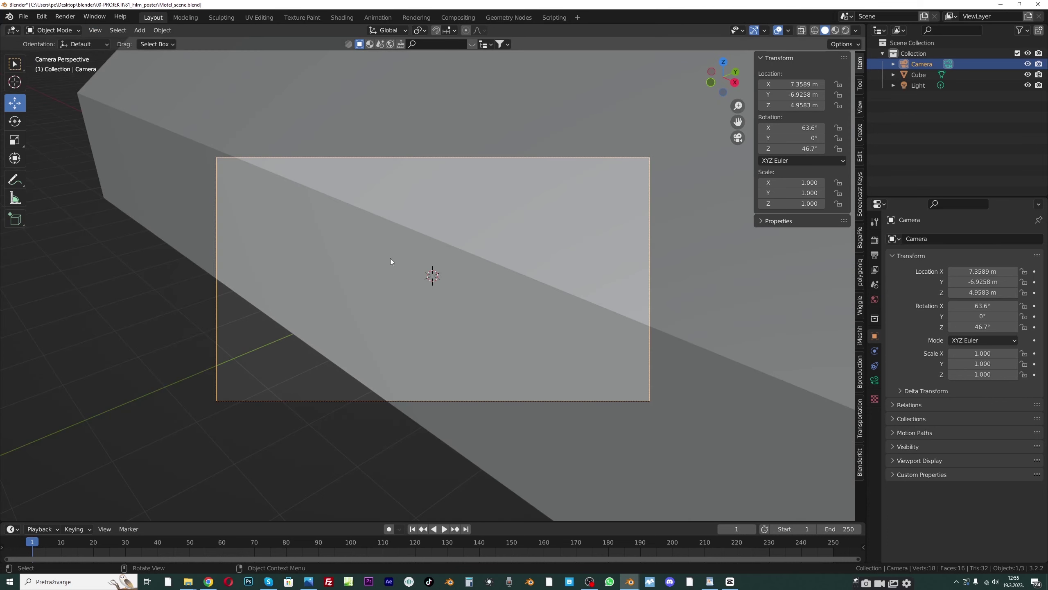
pyautogui.moveTo(390, 258); pyautogui.dragTo(440, 280, button='middle')
pyautogui.scroll(-8, 351, 272)
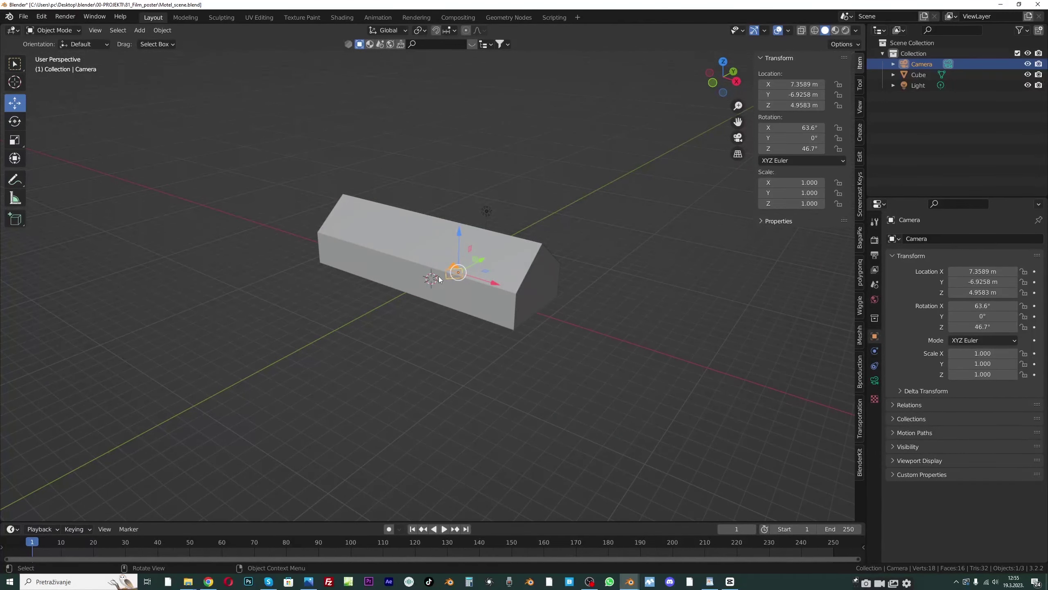
pyautogui.scroll(2, 386, 232)
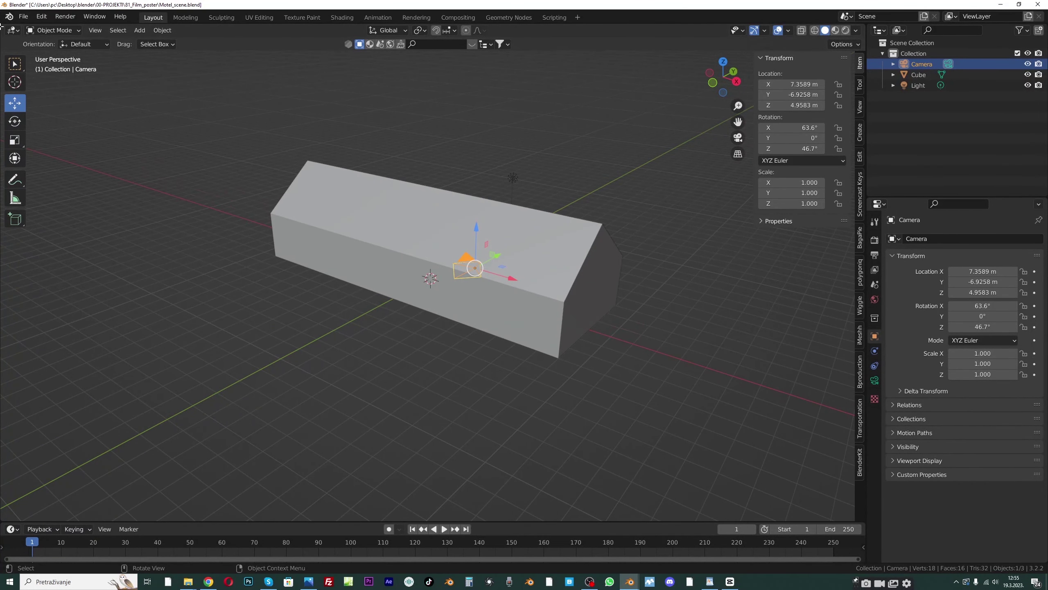
# Split the 3D viewport vertically into two side-by-side 3D viewports
pyautogui.moveTo(1, 26); pyautogui.dragTo(404, 62)
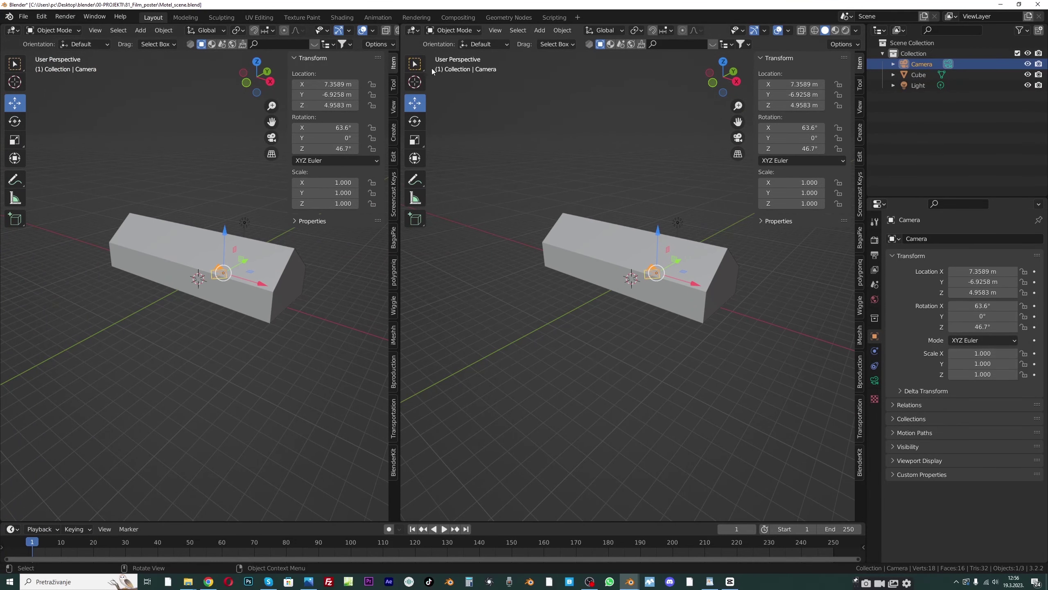
pyautogui.click(13, 30)
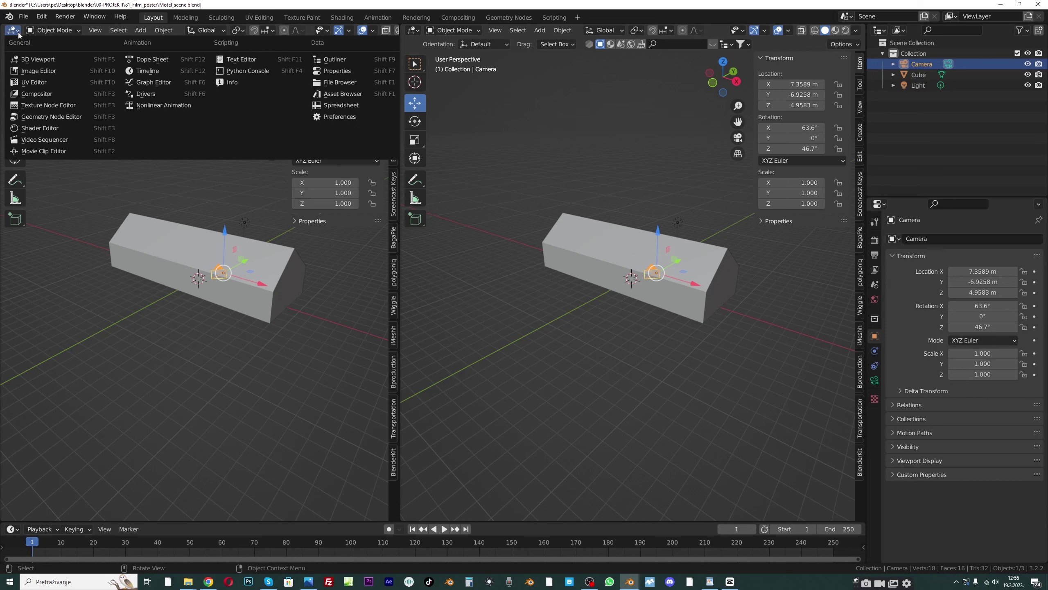
pyautogui.click(16, 33)
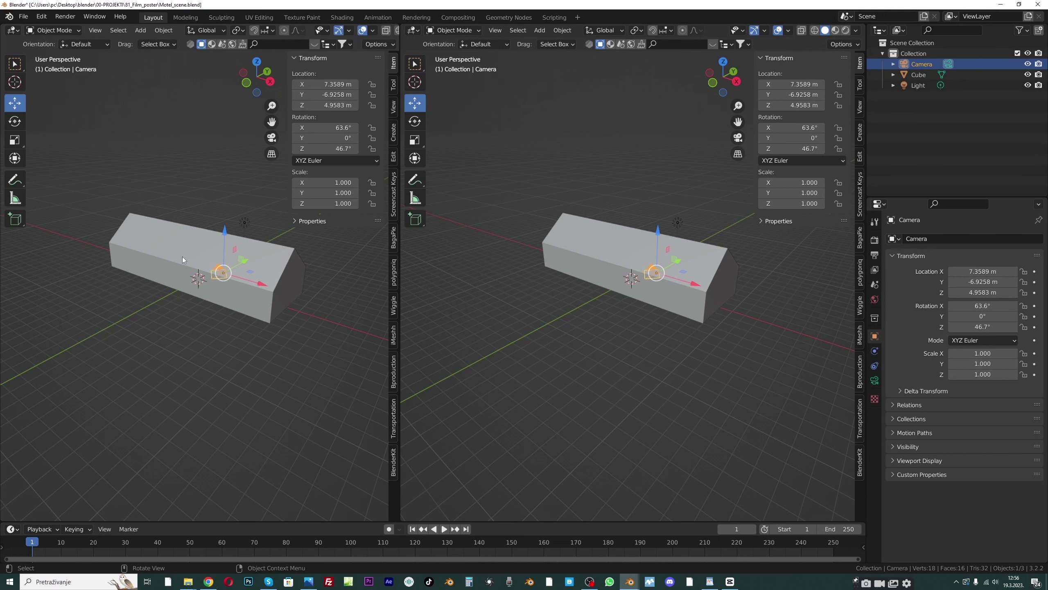
# Show the camera view in the narrower viewport with its sidebar hidden, and save the file
pyautogui.press('KP_0')
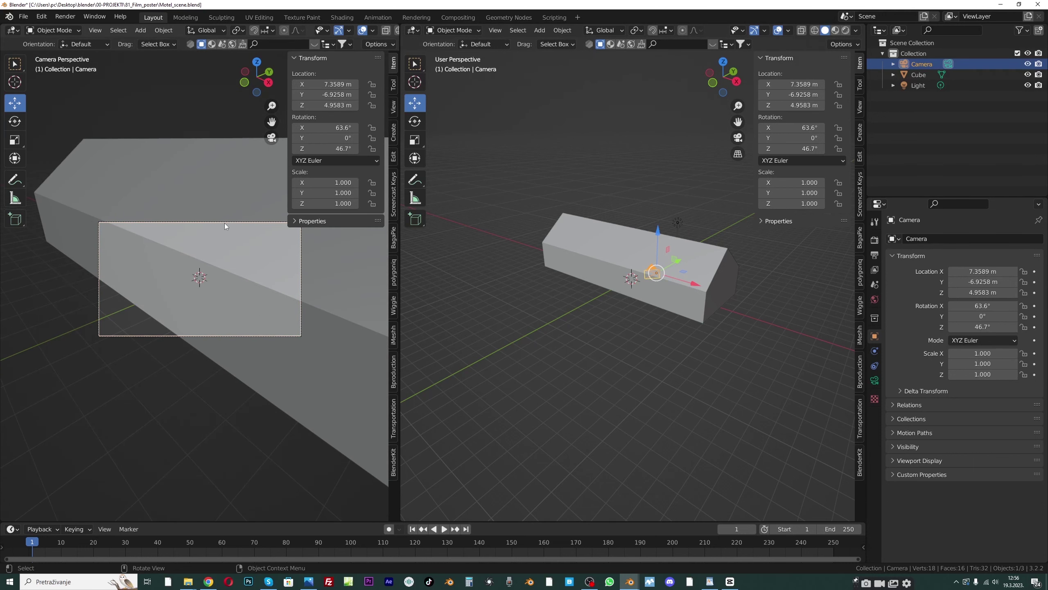
pyautogui.press('n')
pyautogui.scroll(2, 261, 232)
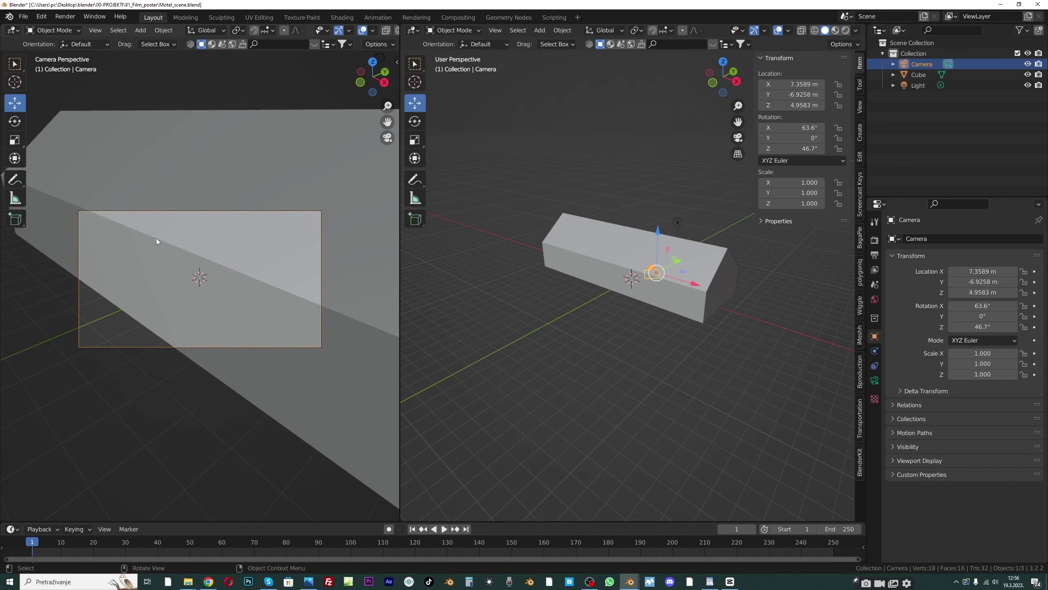
pyautogui.moveTo(660, 284); pyautogui.dragTo(598, 312, button='middle')
pyautogui.hotkey('ctrl', 's')
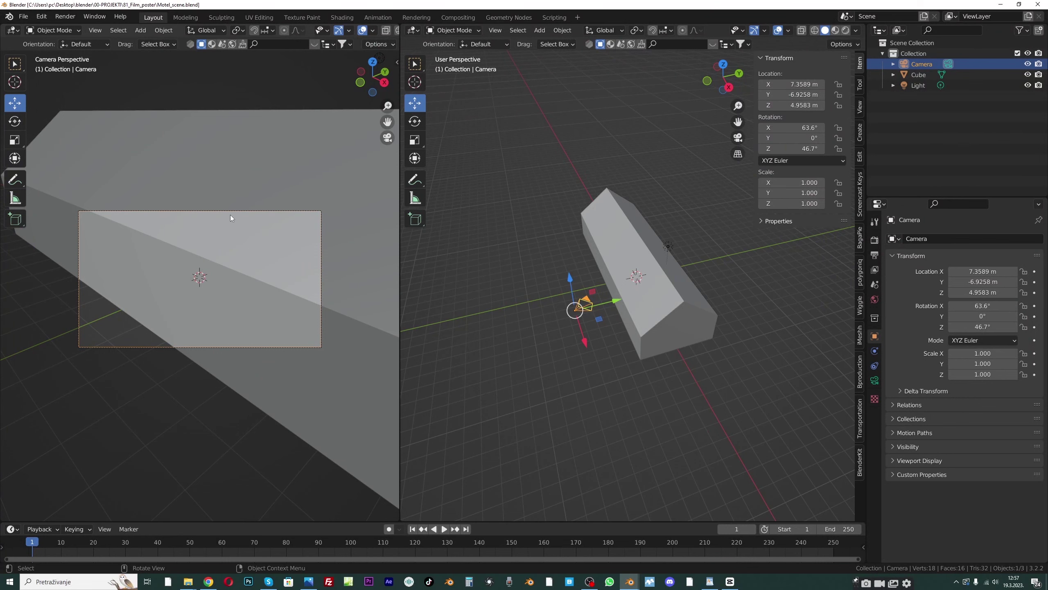
# Check the finished poster image as reference and set the scene's output resolution to 1280 × 1500 px
pyautogui.click(309, 581)
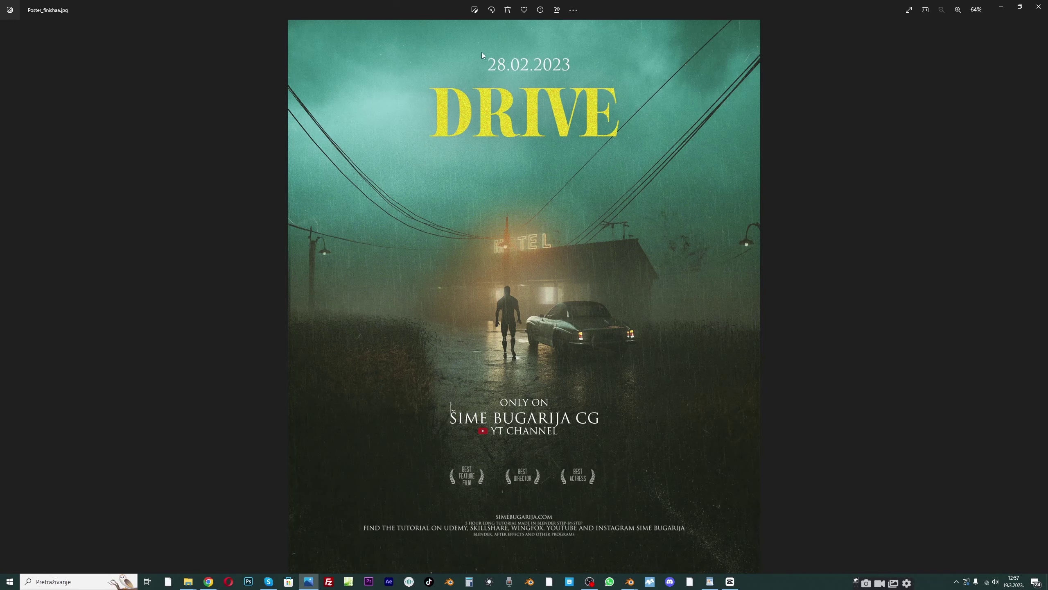
pyautogui.click(1001, 7)
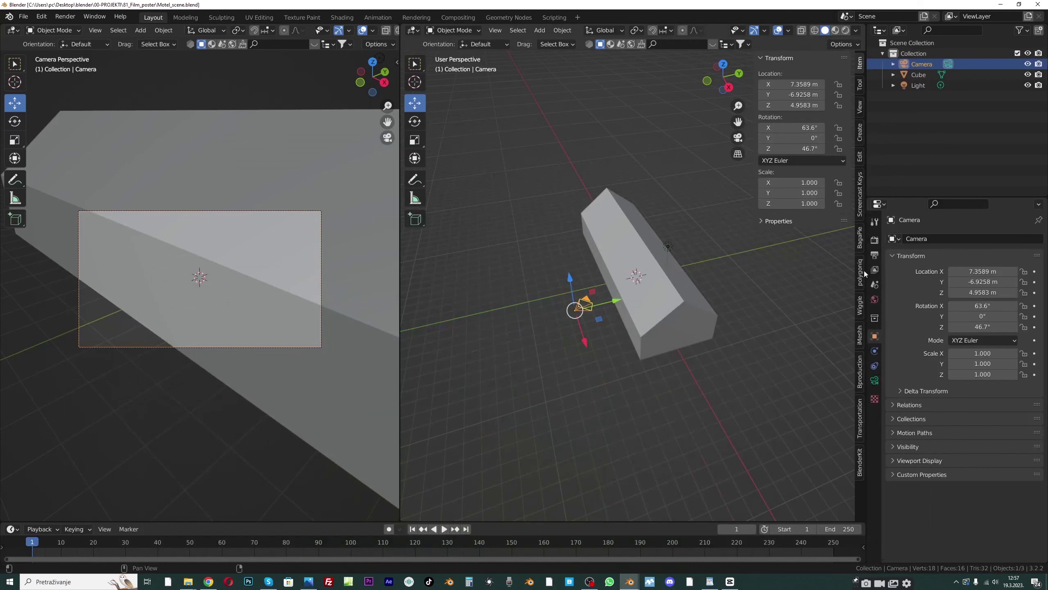
pyautogui.click(874, 257)
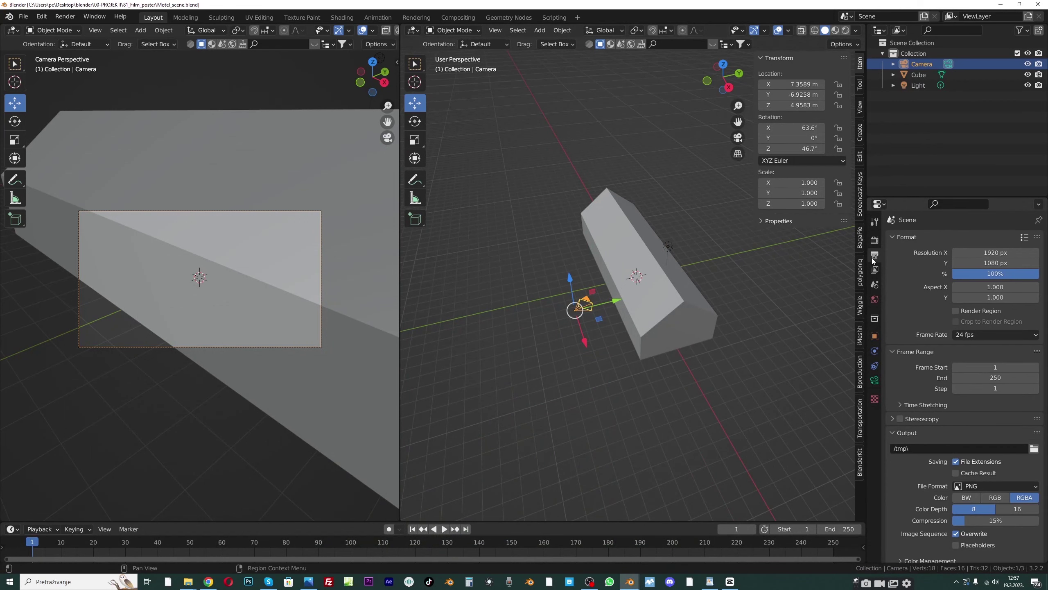
pyautogui.click(1007, 253)
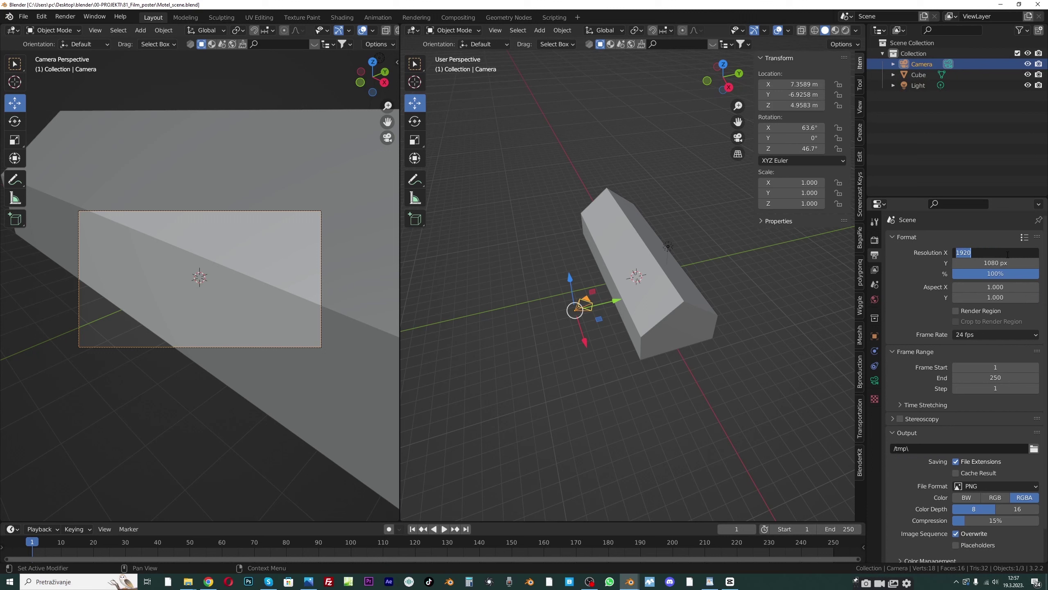
pyautogui.write('1280')
pyautogui.press('Return')
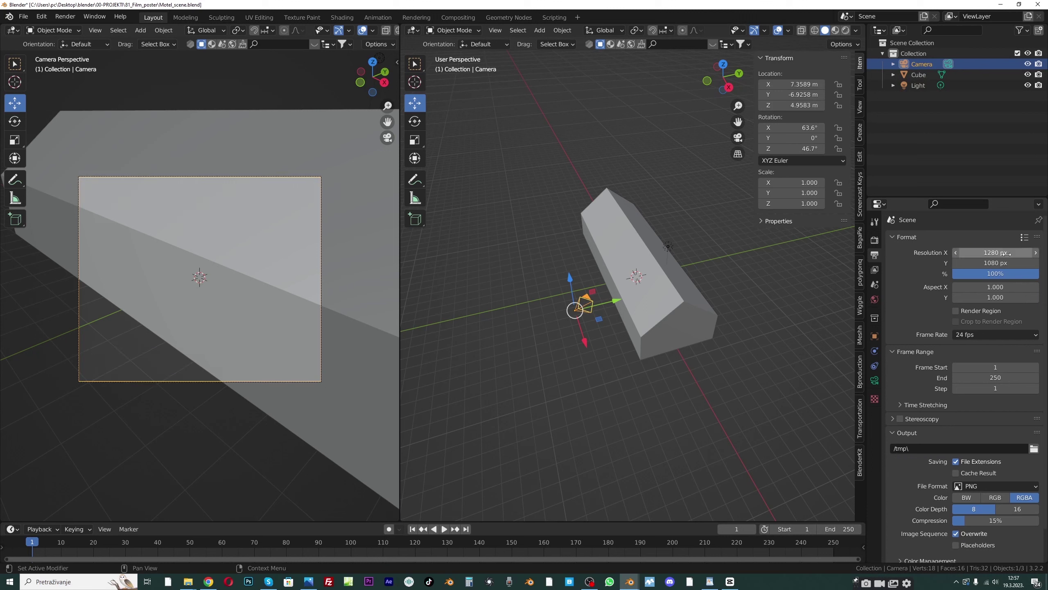
pyautogui.click(988, 263)
pyautogui.write('1')
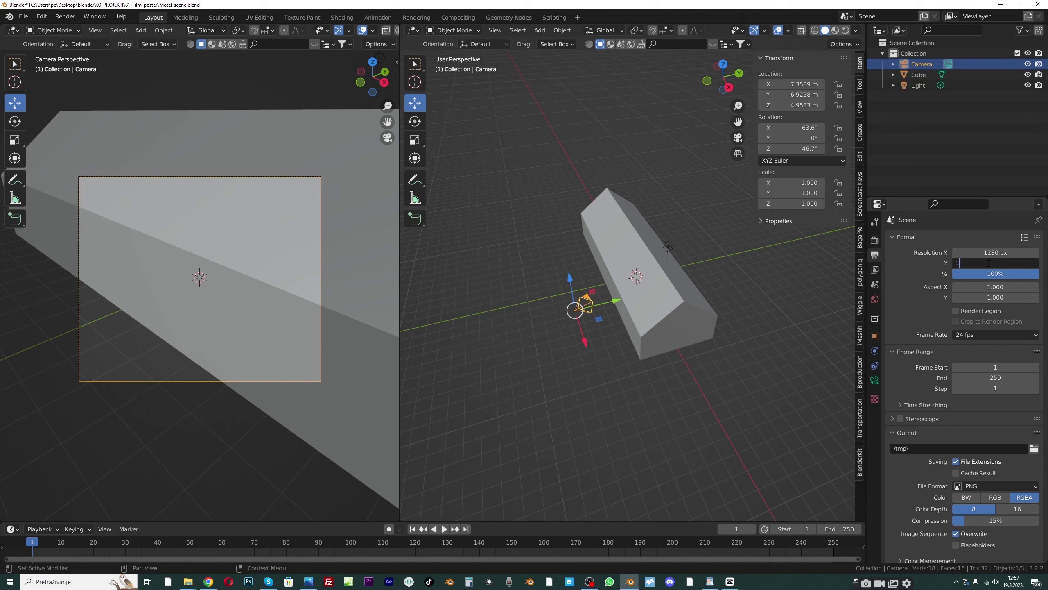
pyautogui.write('500')
pyautogui.press('Return')
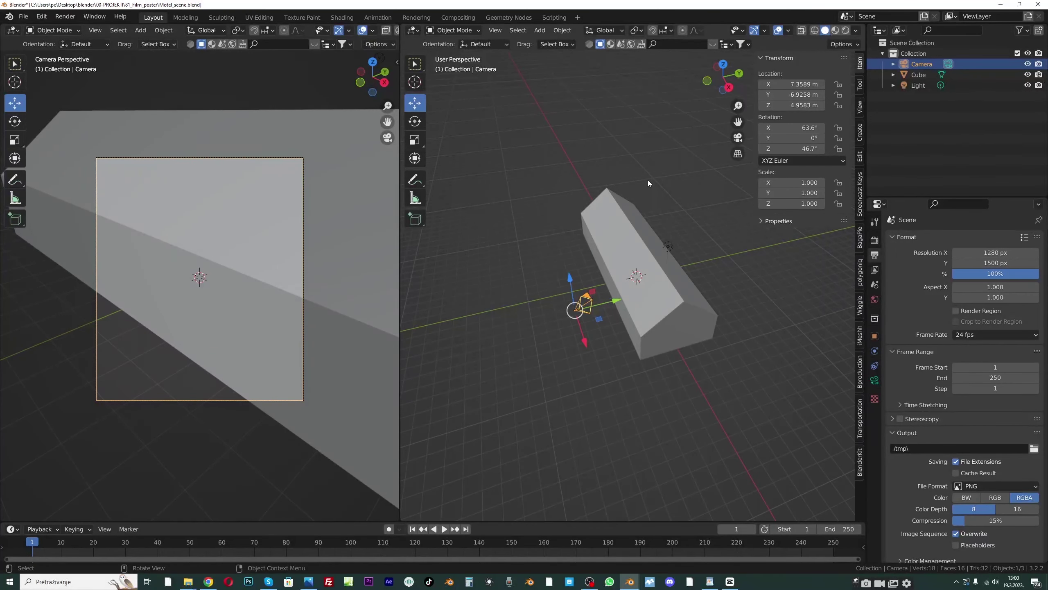
# Try a smaller Y resolution, set it back to 1500 px and save the file
pyautogui.moveTo(1003, 263)
pyautogui.mouseDown()
pyautogui.moveTo(993, 263)
pyautogui.moveTo(1040, 263)
pyautogui.moveTo(990, 263)
pyautogui.moveTo(982, 278)
pyautogui.moveTo(987, 263)
pyautogui.mouseUp()
pyautogui.click(998, 263)
pyautogui.write('1')
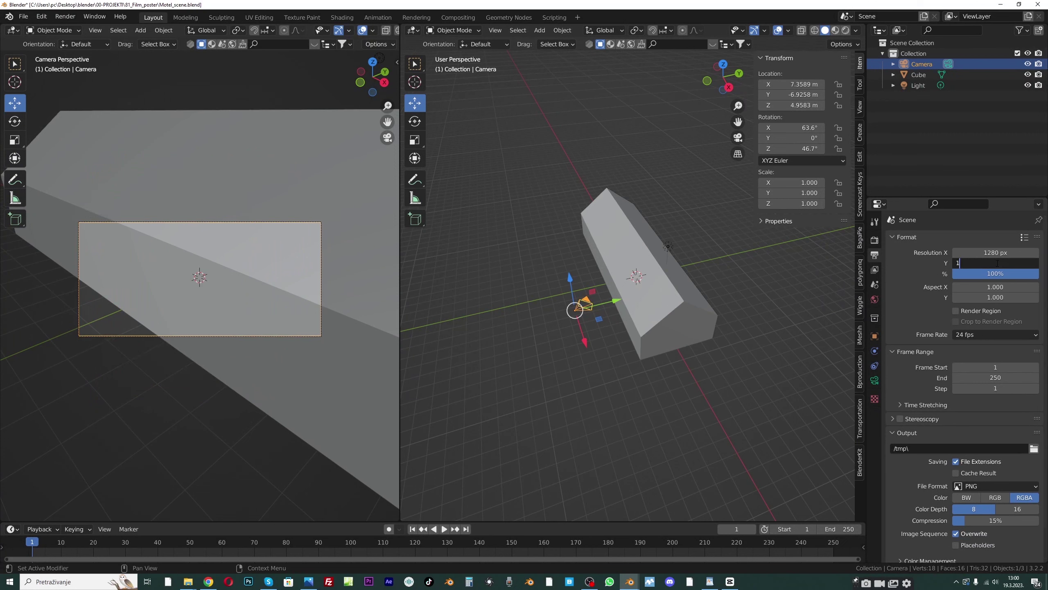
pyautogui.write('500')
pyautogui.press('Return')
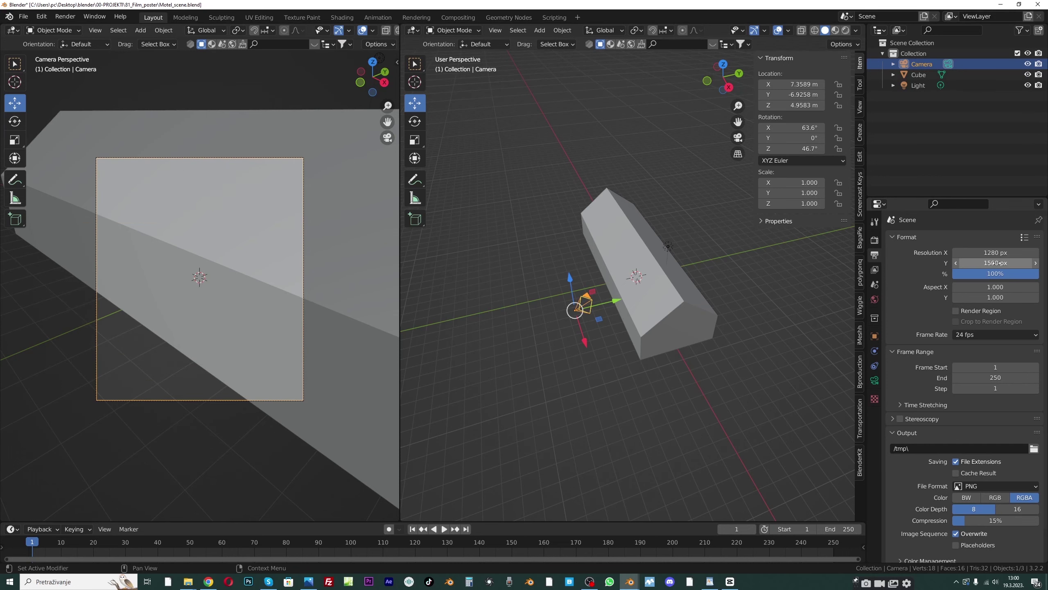
pyautogui.hotkey('ctrl', 's')
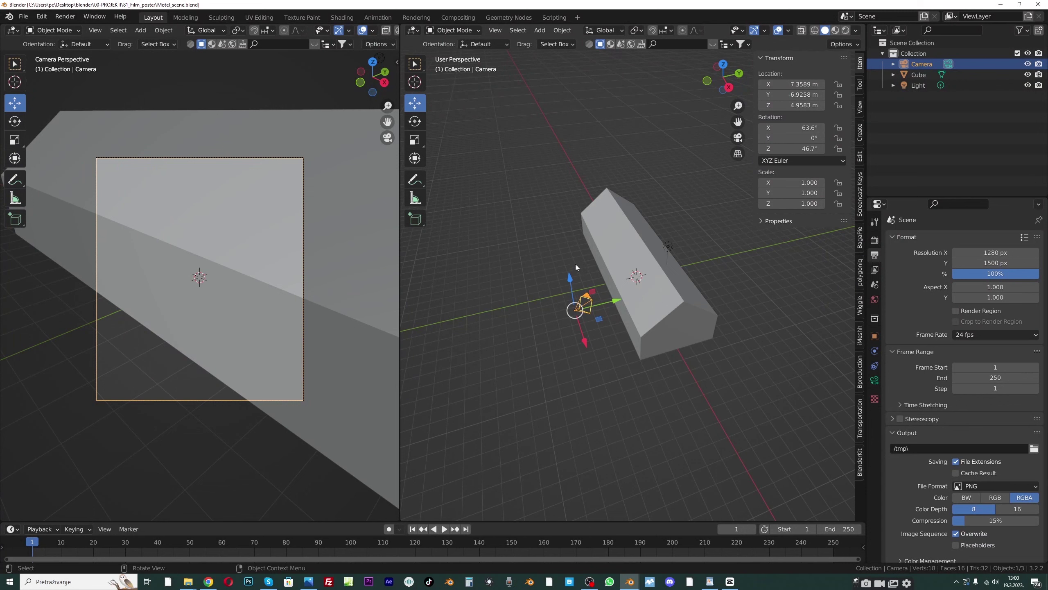
# In top view, move the camera away from the building to about Y -19.83 m and X 21.31 m
pyautogui.press('KP_7')
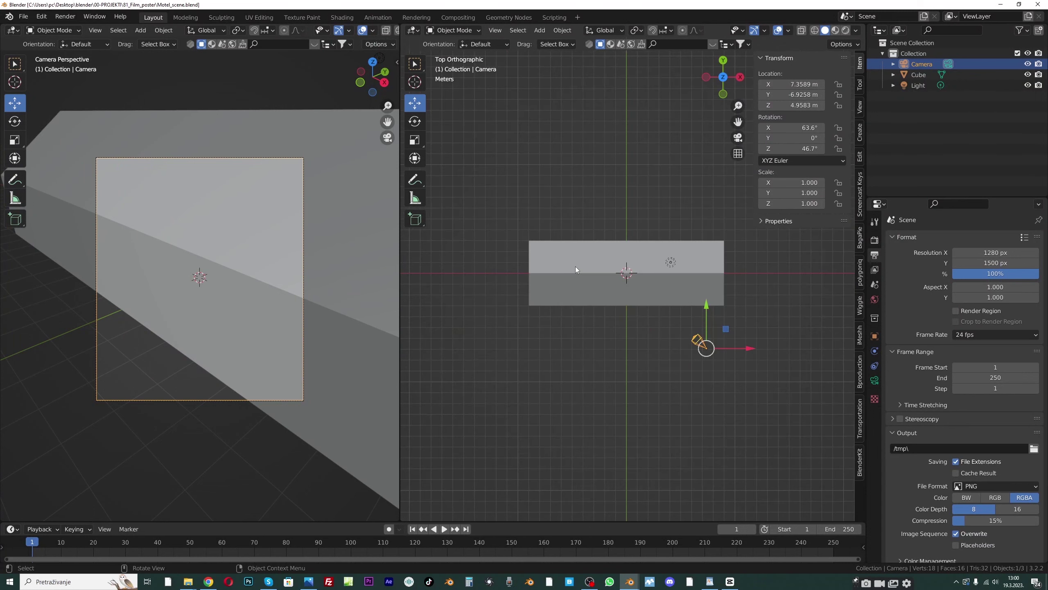
pyautogui.moveTo(738, 122); pyautogui.dragTo(616, 98)
pyautogui.moveTo(554, 258); pyautogui.dragTo(563, 337)
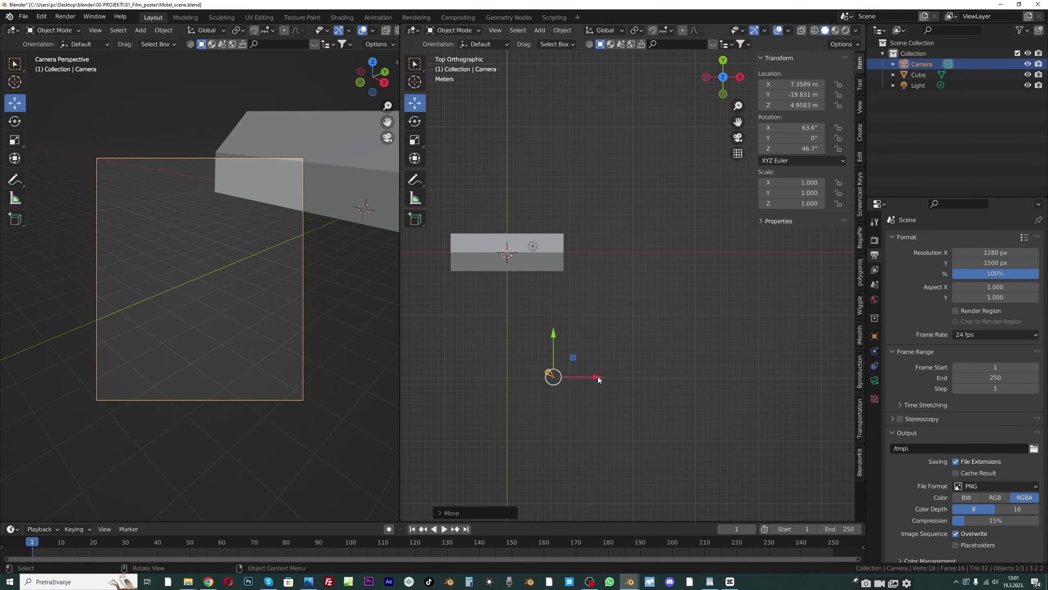
pyautogui.moveTo(599, 379); pyautogui.dragTo(692, 359)
pyautogui.click(689, 359)
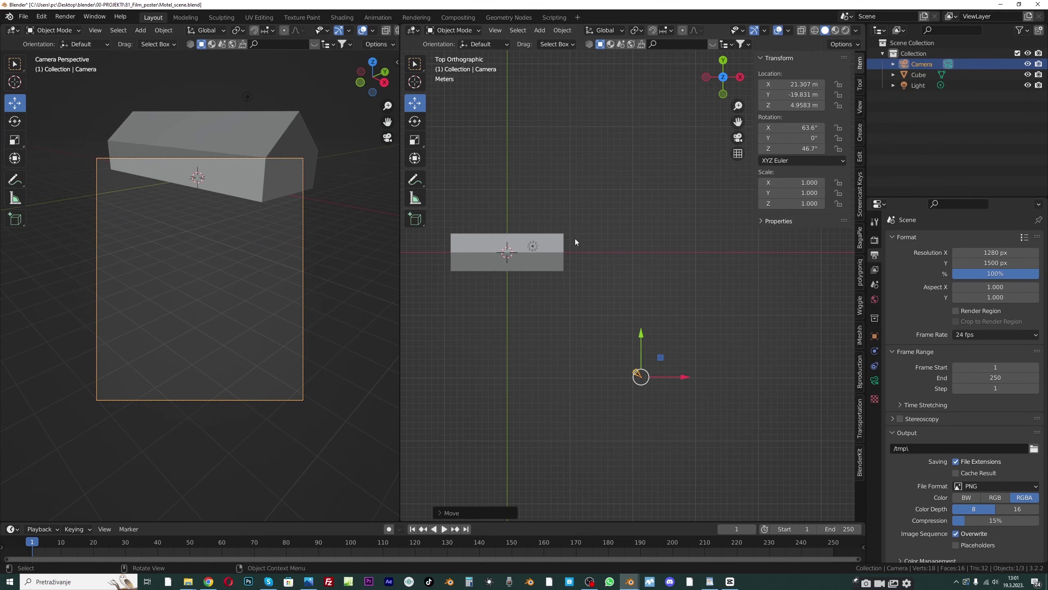
# Lower the camera to about 2.93 m on Z and set its X rotation to 90°
pyautogui.moveTo(565, 245); pyautogui.dragTo(626, 264, button='middle')
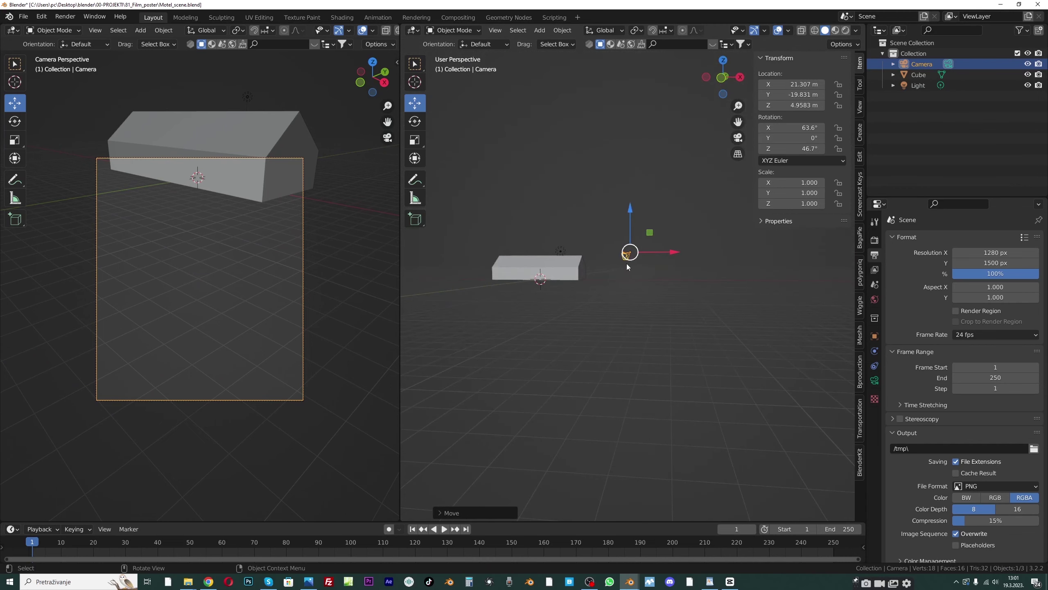
pyautogui.moveTo(801, 110); pyautogui.dragTo(770, 108)
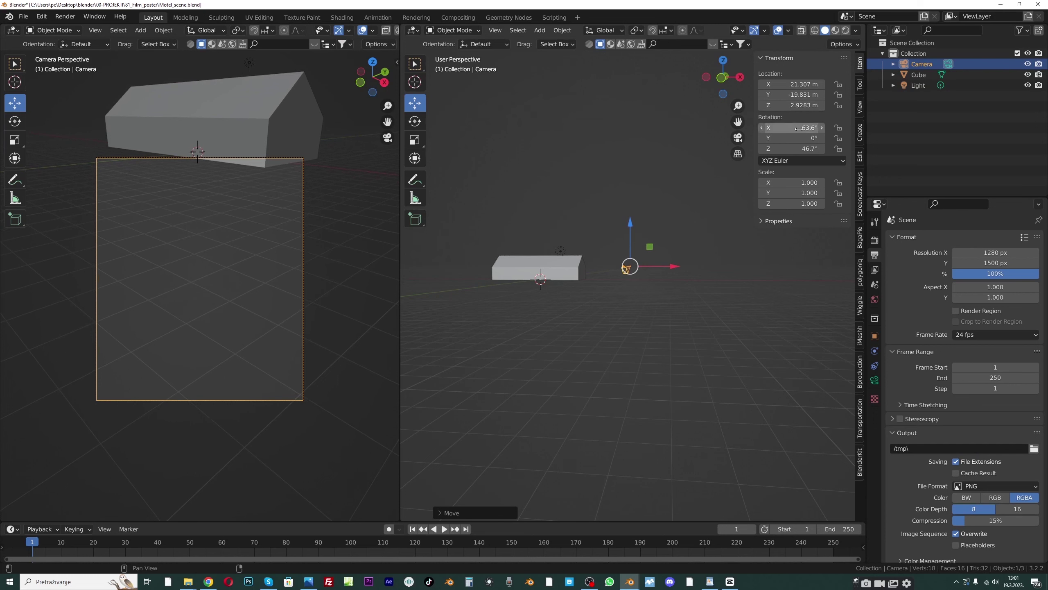
pyautogui.click(791, 128)
pyautogui.write('90')
pyautogui.press('Return')
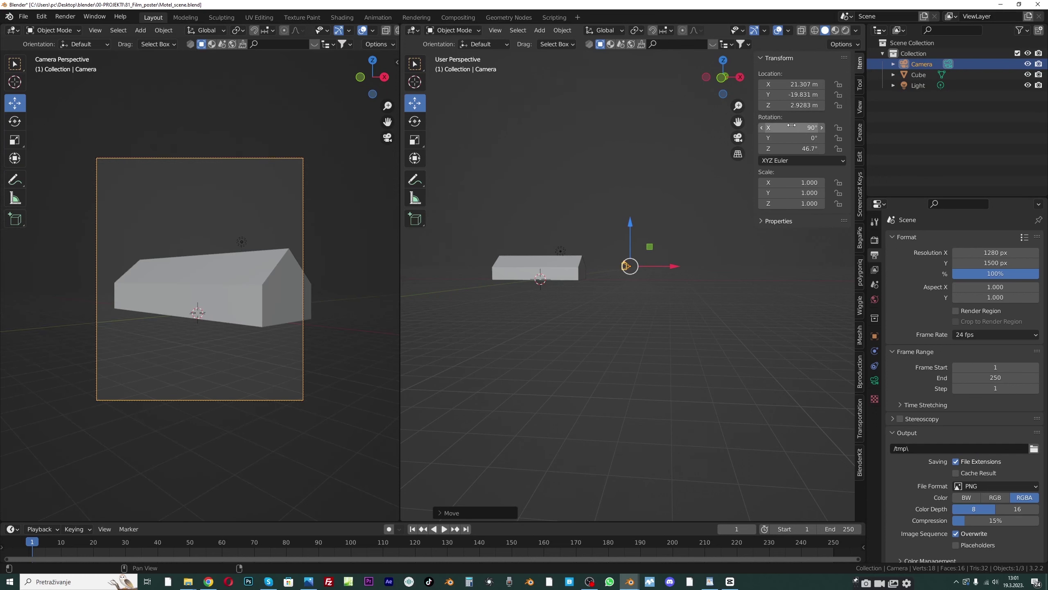
# Set the camera's Z location to 1.45 m
pyautogui.moveTo(790, 105); pyautogui.dragTo(768, 105)
pyautogui.click(792, 105)
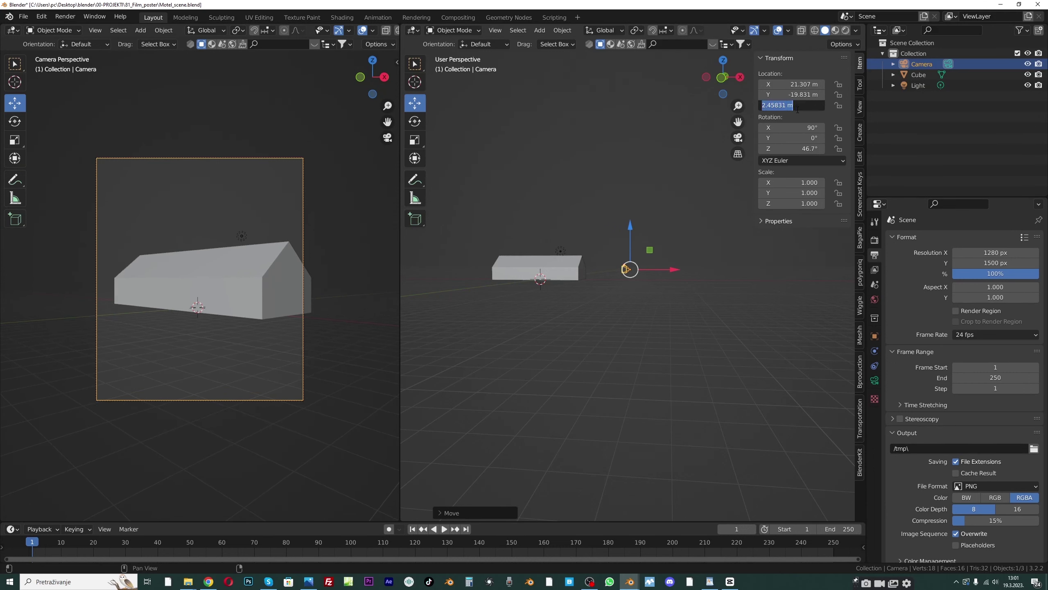
pyautogui.write('1.45')
pyautogui.press('Return')
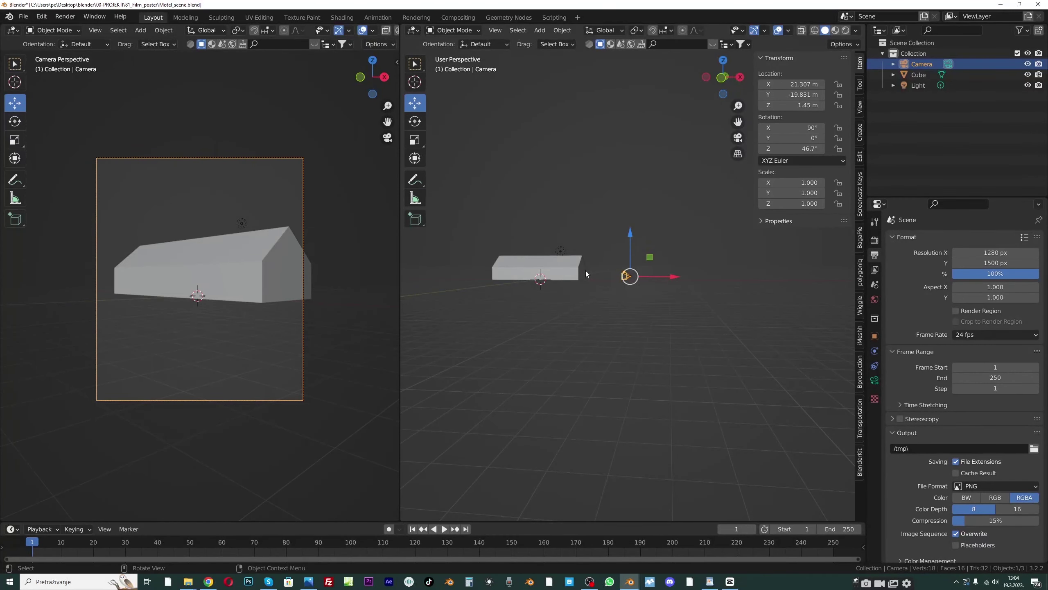
# Set the camera's focal length to 26 mm
pyautogui.click(875, 380)
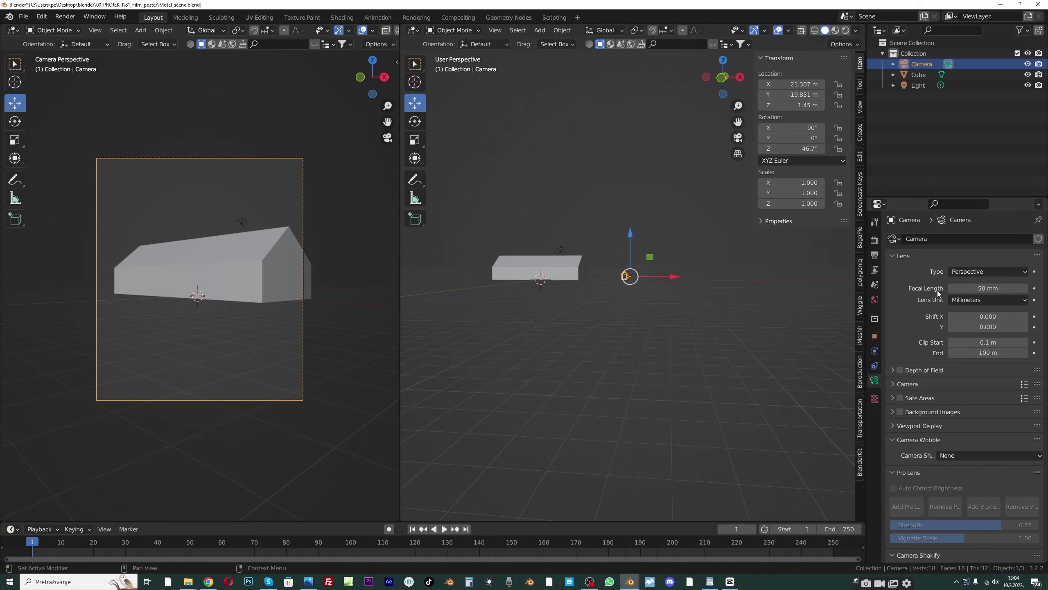
pyautogui.click(970, 290)
pyautogui.write('2')
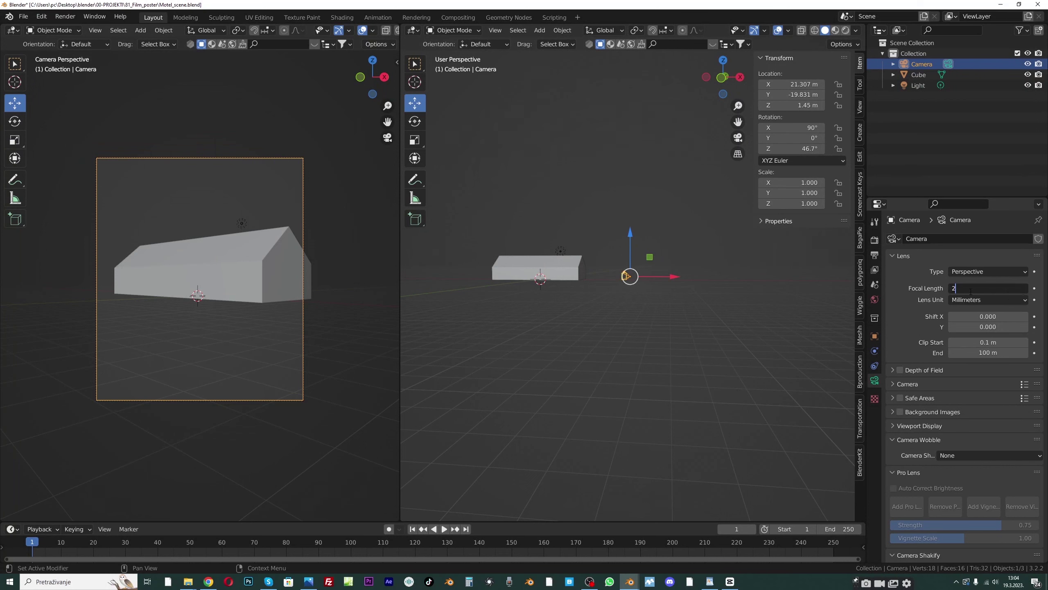
pyautogui.write('6')
pyautogui.press('Return')
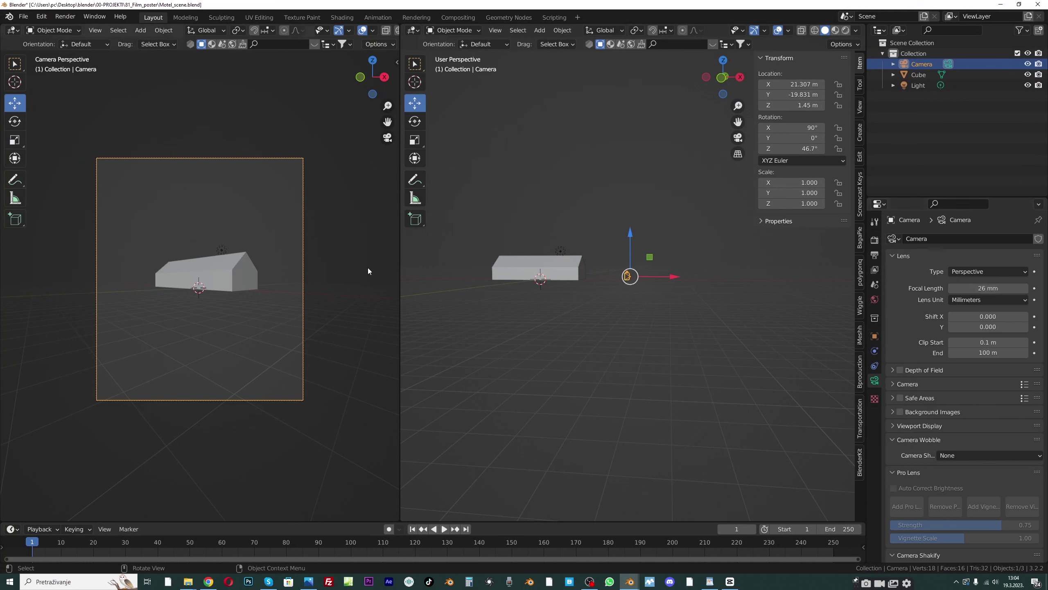
# Try longer camera focal lengths of about 104 mm and 72 mm, then restore 26 mm
pyautogui.moveTo(627, 276); pyautogui.dragTo(621, 268)
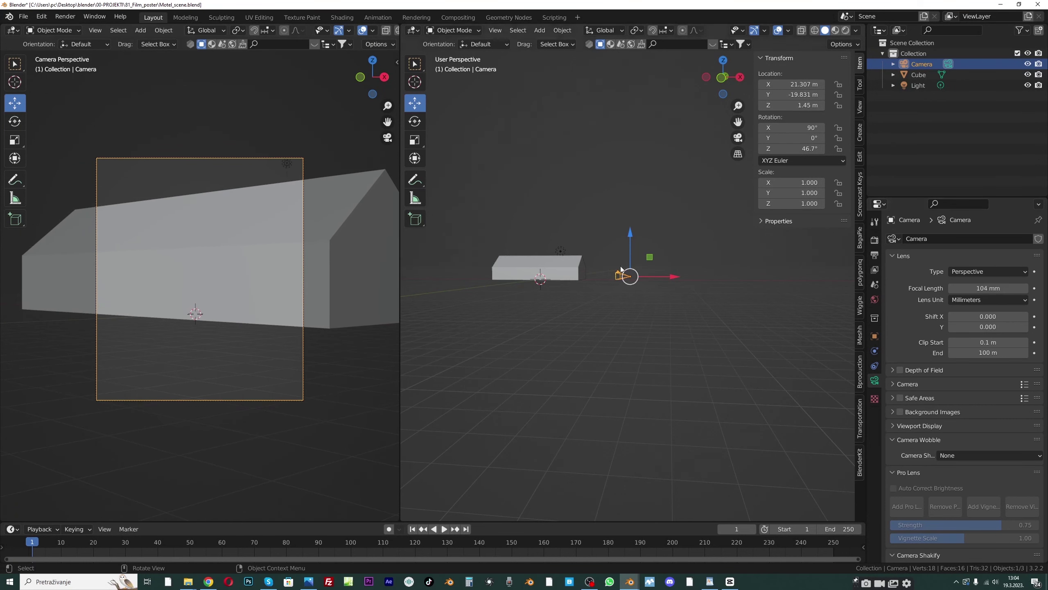
pyautogui.moveTo(1007, 288); pyautogui.dragTo(992, 288)
pyautogui.click(992, 287)
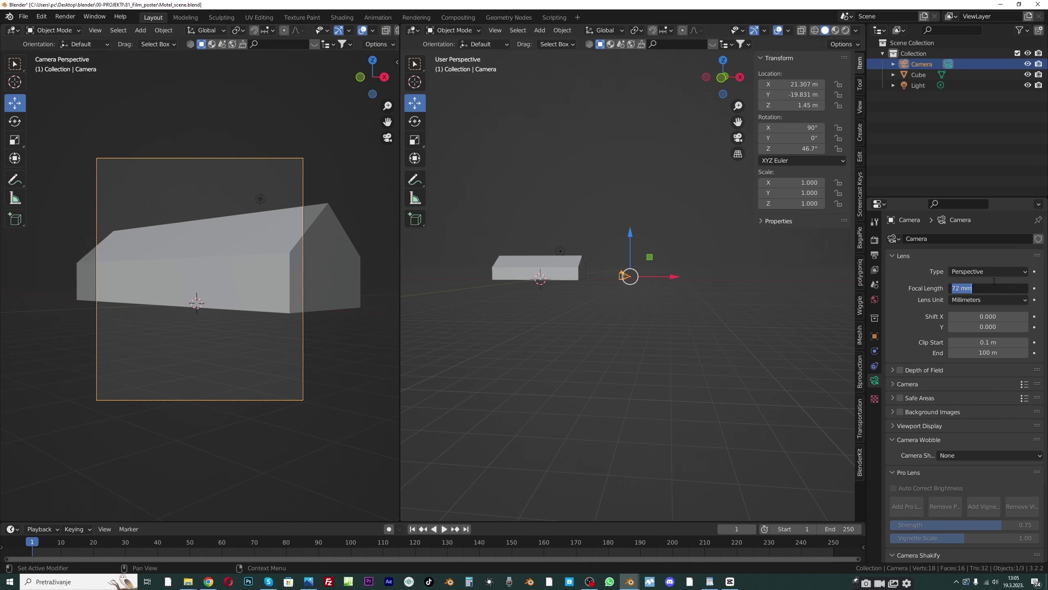
pyautogui.write('26')
pyautogui.press('Return')
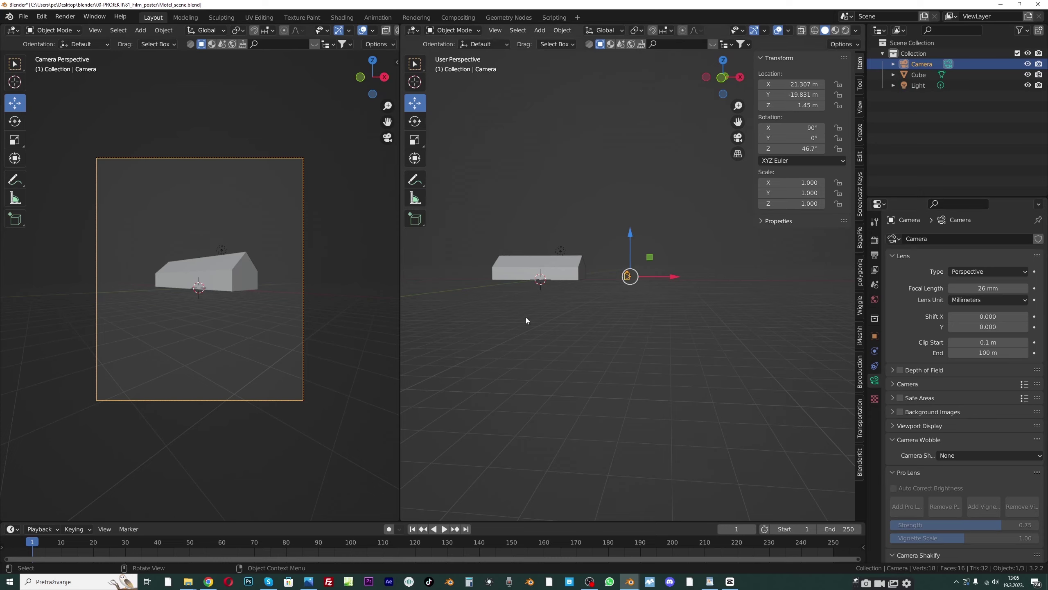
# Compare the scene with the reference poster image and change the camera's lens type to Panoramic
pyautogui.click(309, 581)
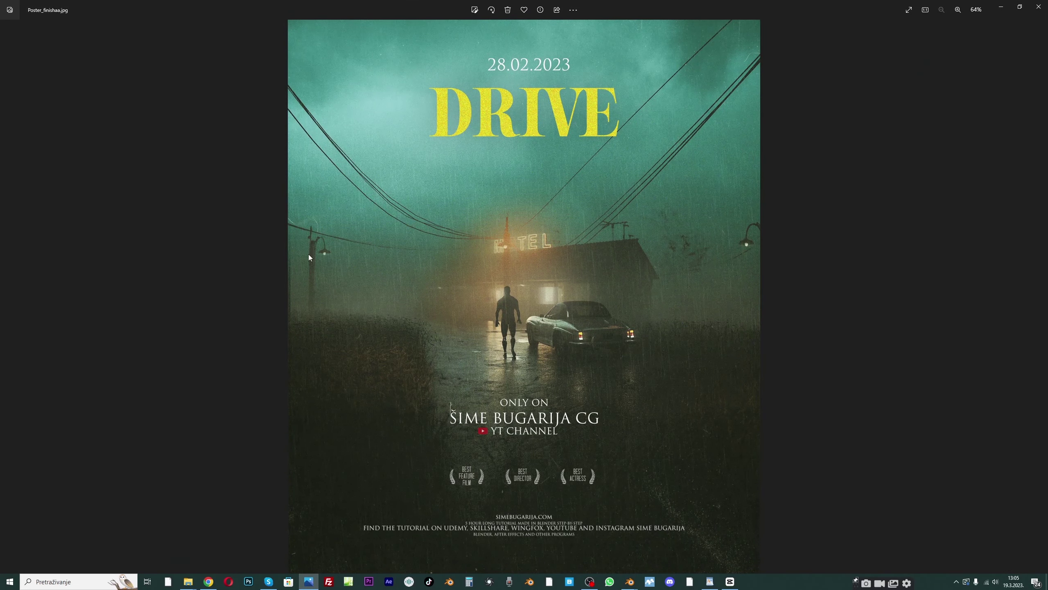
pyautogui.click(1001, 6)
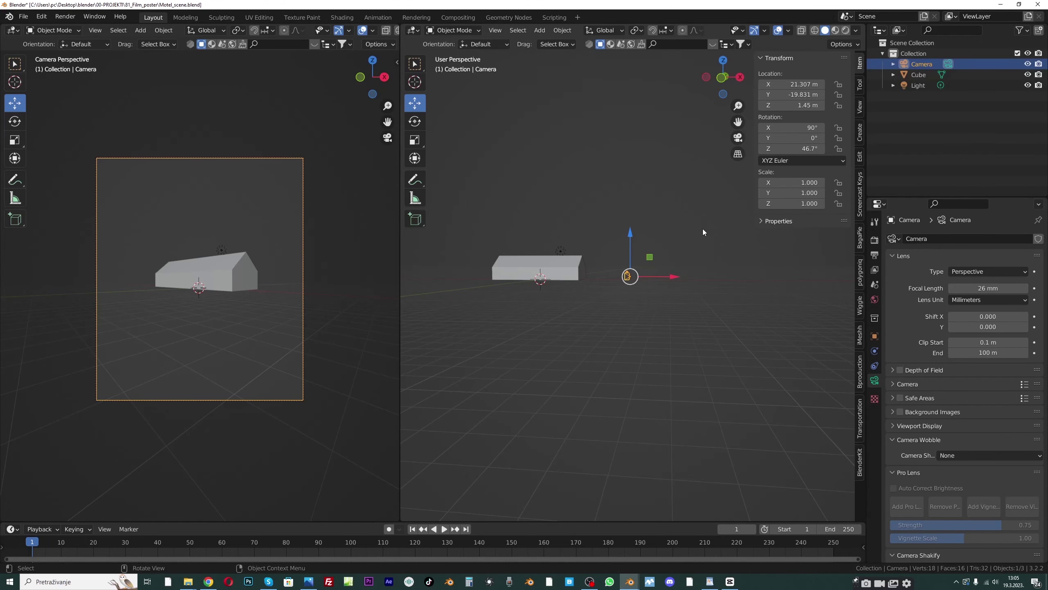
pyautogui.click(982, 272)
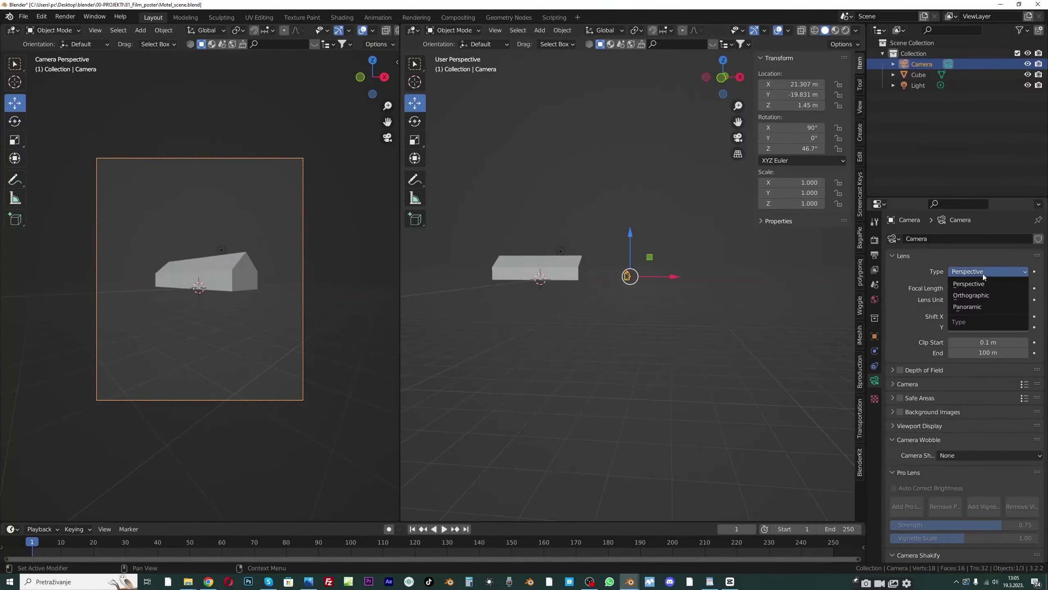
pyautogui.click(970, 306)
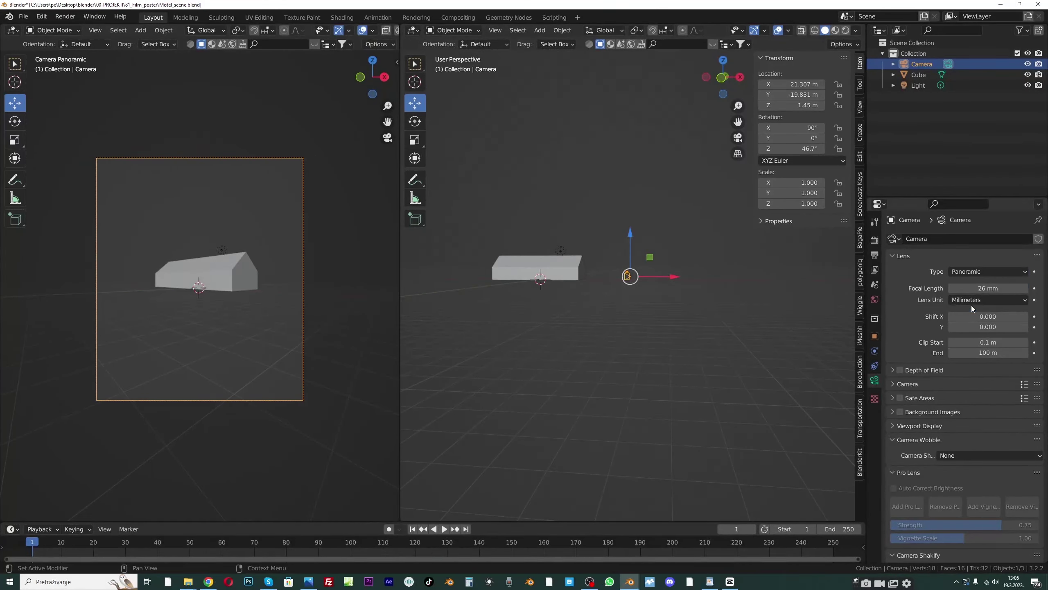
pyautogui.click(308, 582)
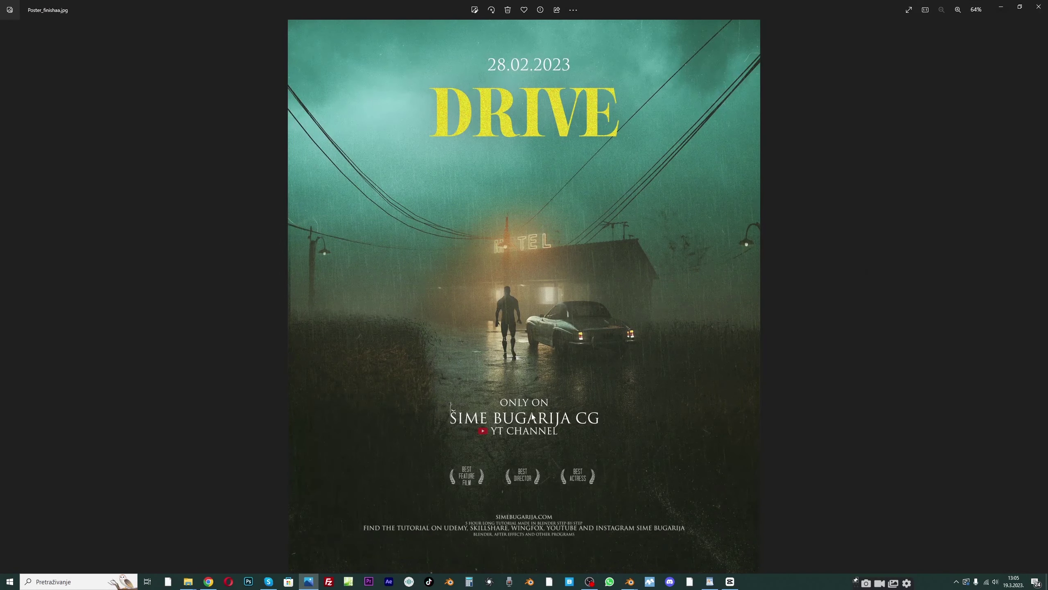
pyautogui.click(1000, 9)
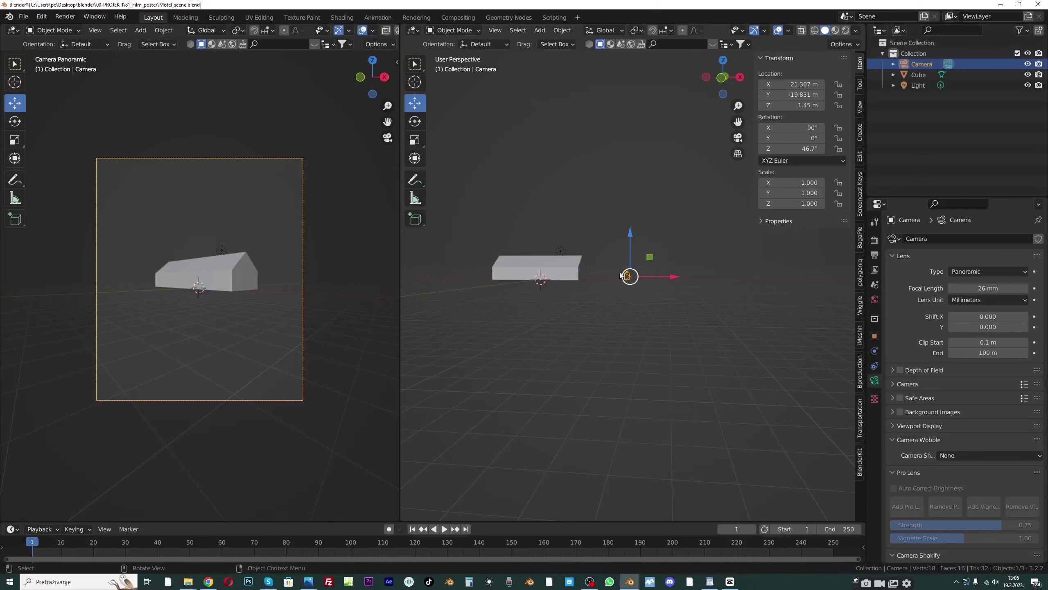
pyautogui.click(979, 274)
pyautogui.click(979, 274)
# Change the scene's render engine to Cycles
pyautogui.click(877, 240)
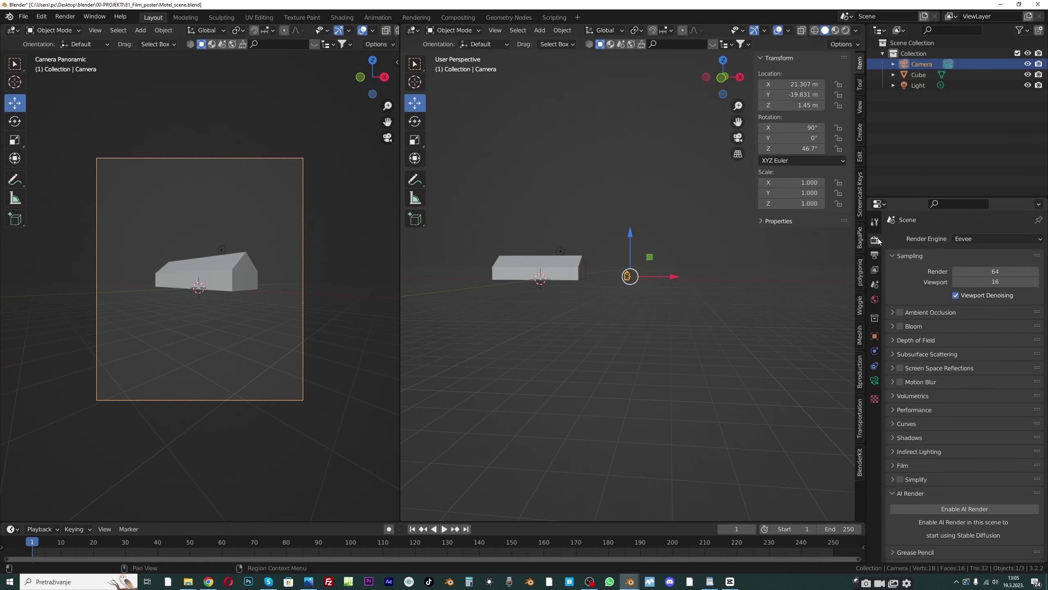
pyautogui.click(961, 240)
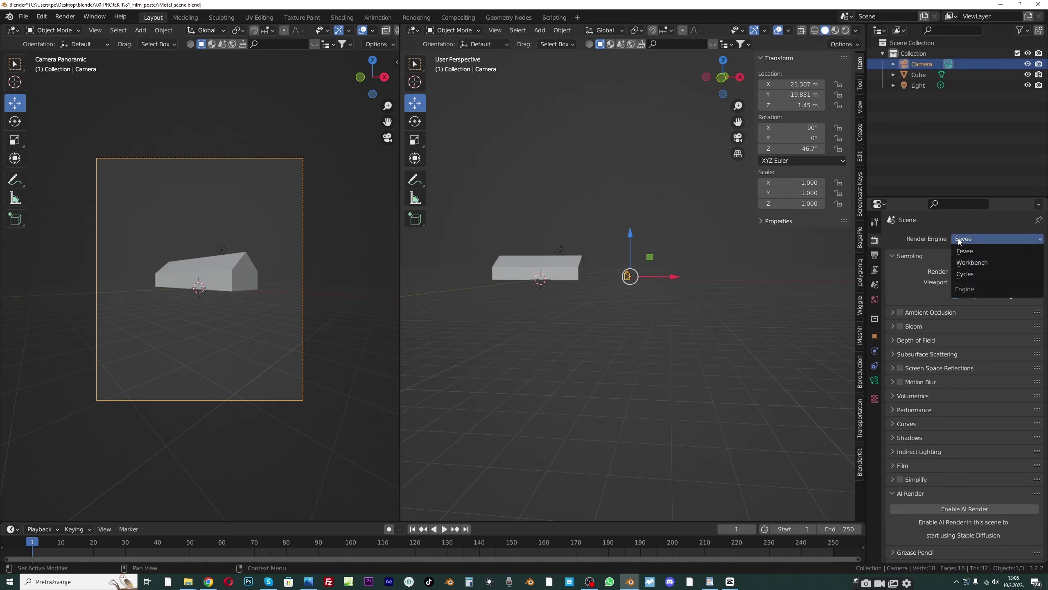
pyautogui.click(963, 275)
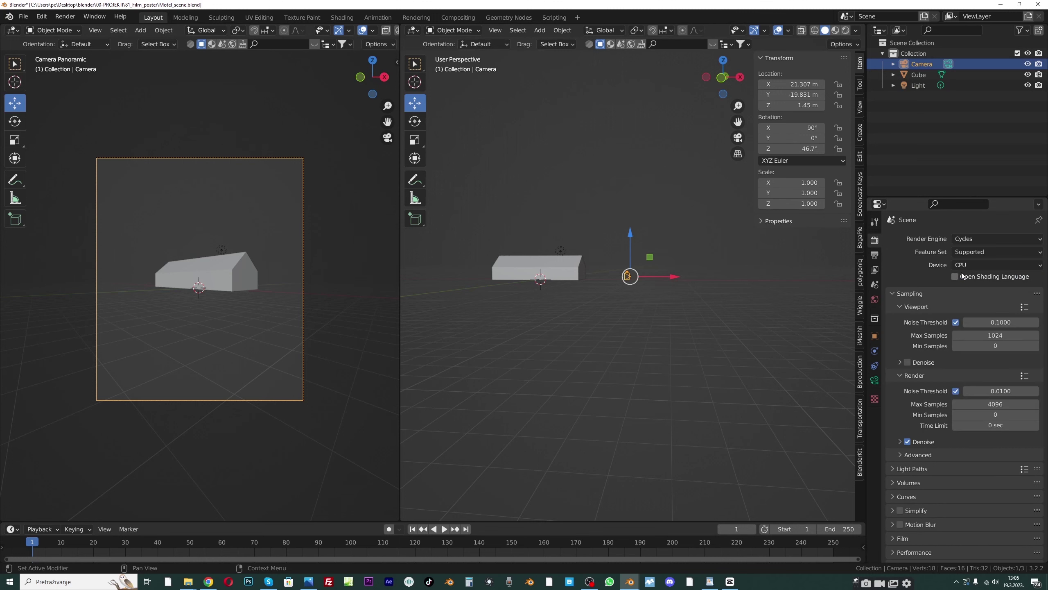
# Set the panoramic camera's Fisheye Equisolid lens value to 26
pyautogui.click(876, 381)
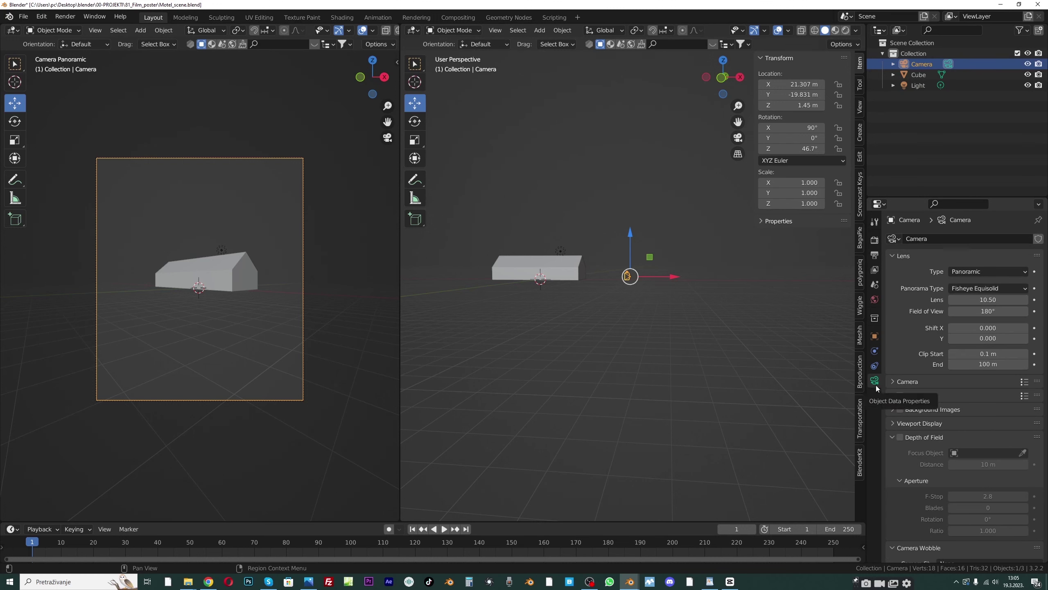
pyautogui.click(979, 299)
pyautogui.write('26')
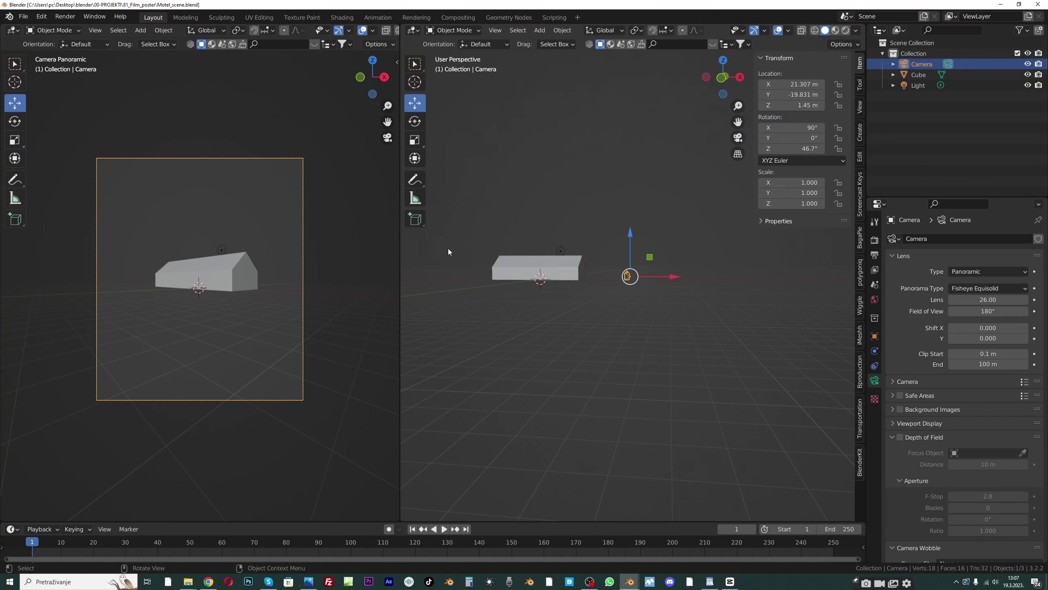
# Render a test image of the building through the panoramic camera and close the render window
pyautogui.click(65, 16)
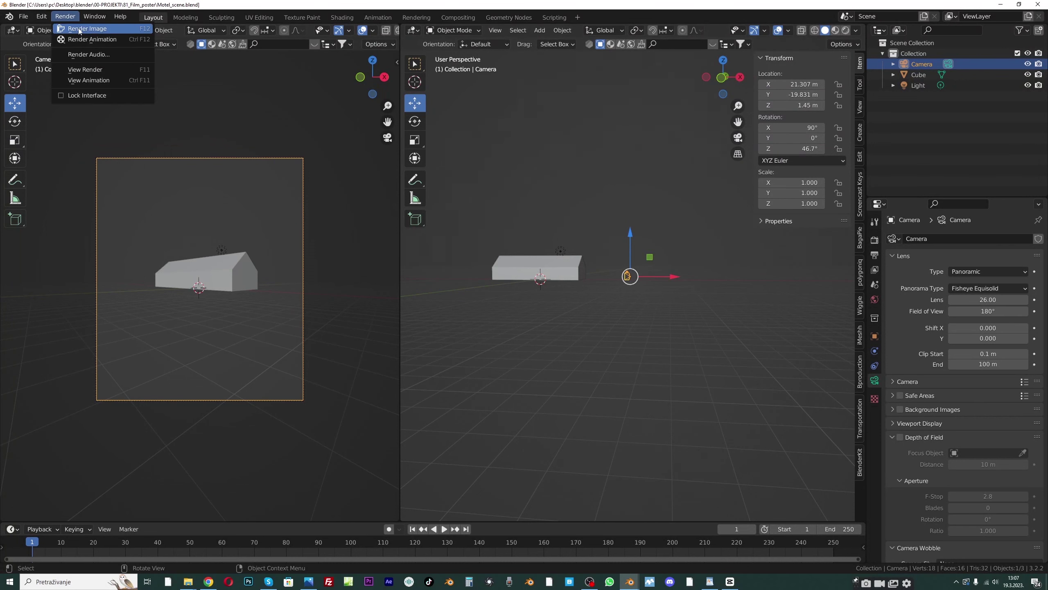
pyautogui.click(80, 30)
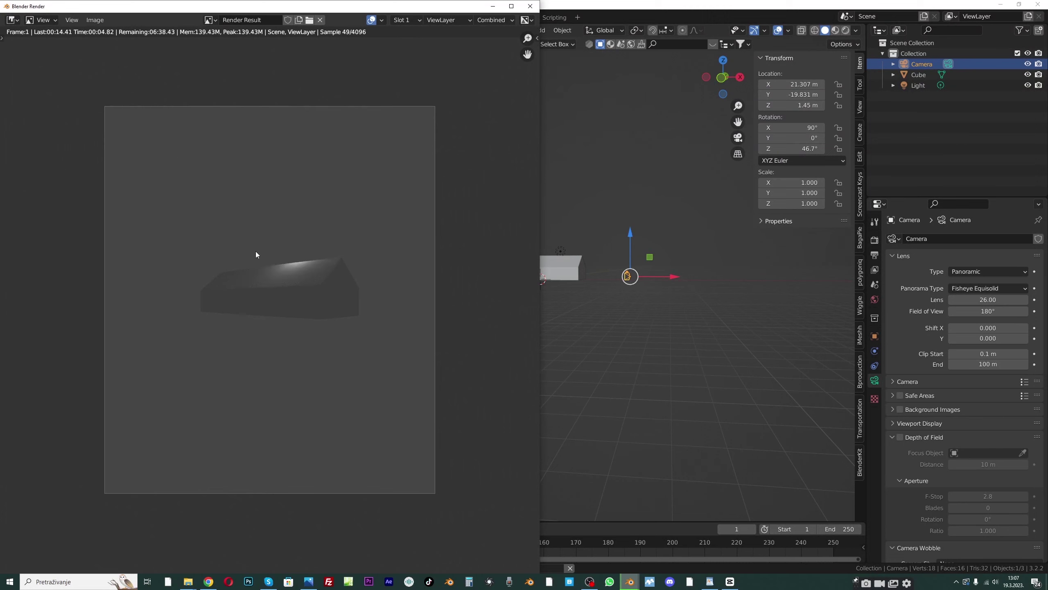
pyautogui.click(532, 12)
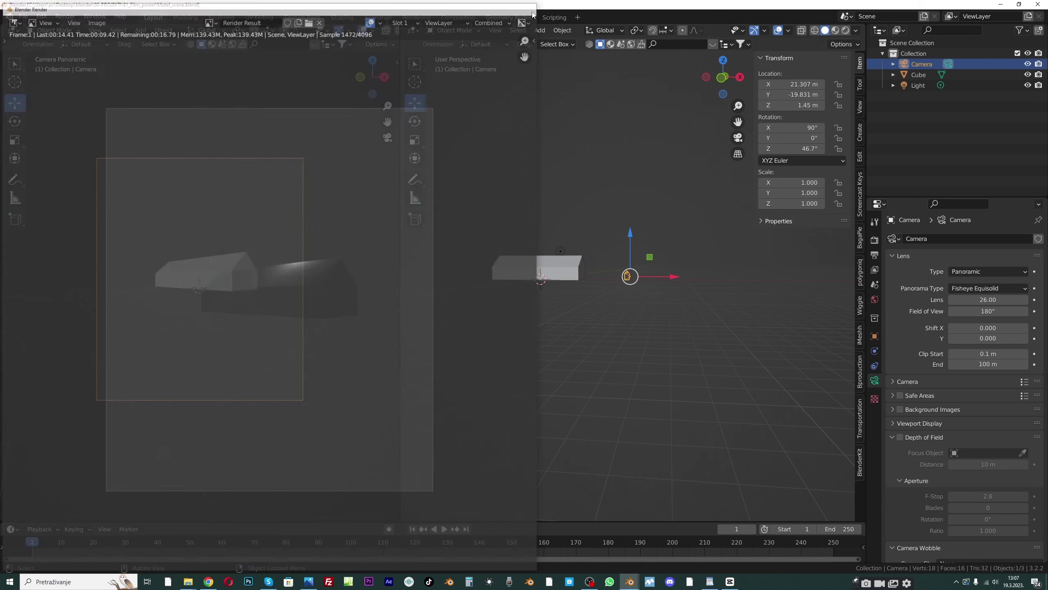
# Save the scene file and set the Cycles render device to GPU Compute
pyautogui.click(875, 240)
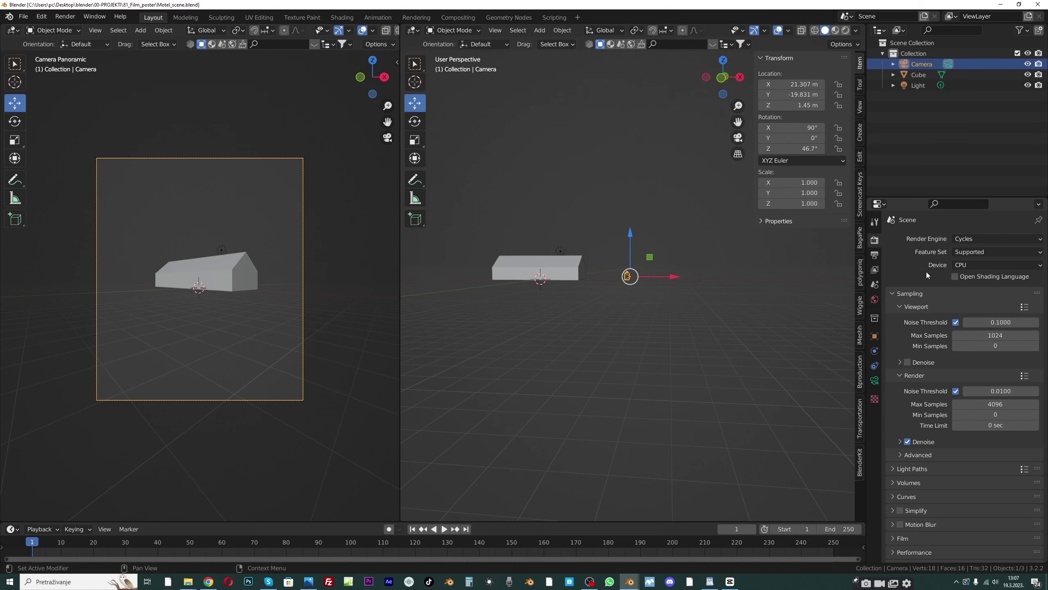
pyautogui.hotkey('ctrl', 's')
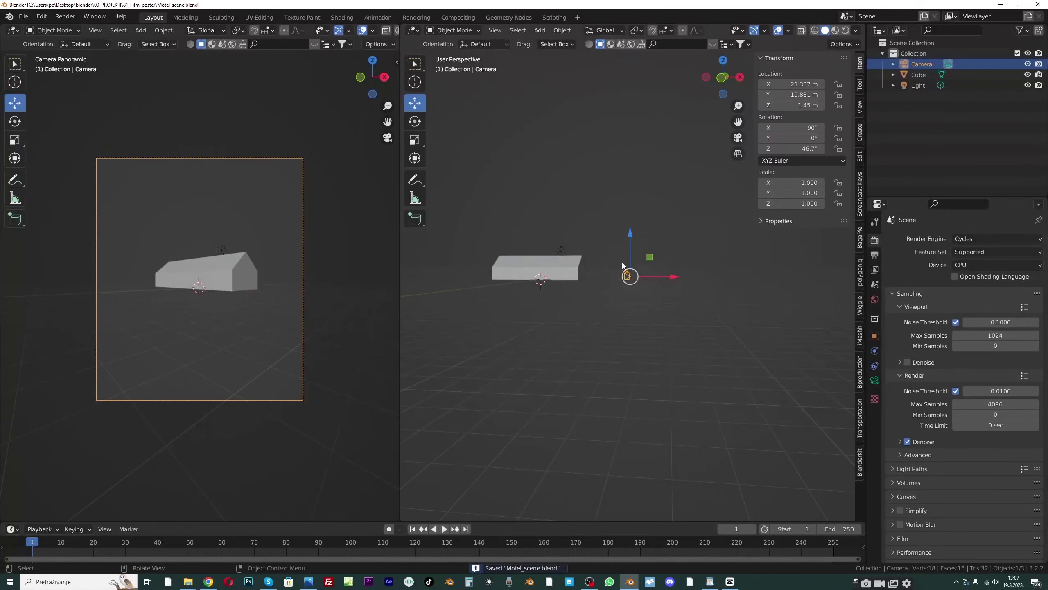
pyautogui.click(959, 264)
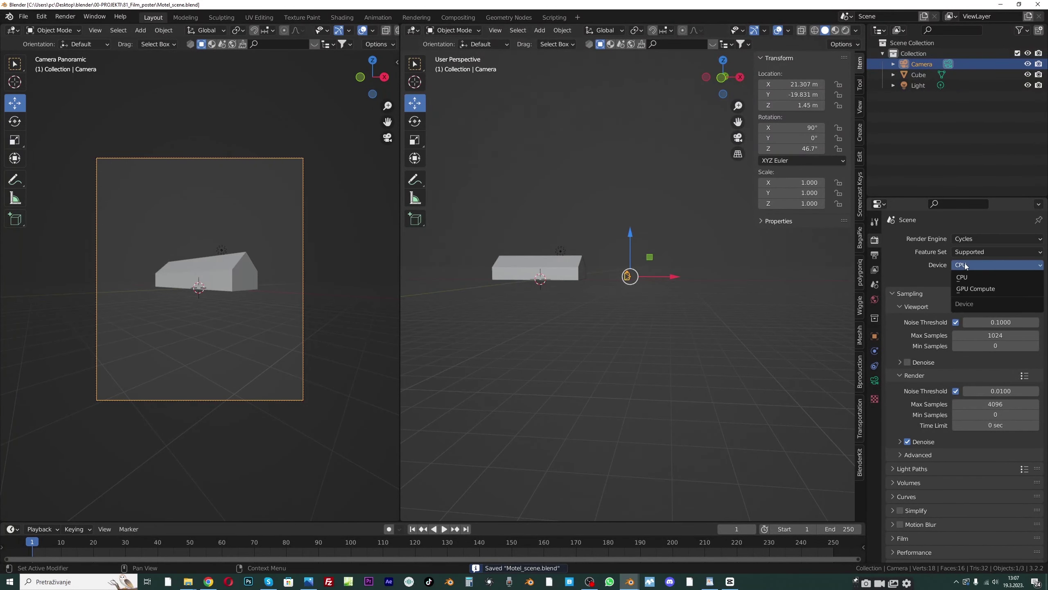
pyautogui.click(968, 288)
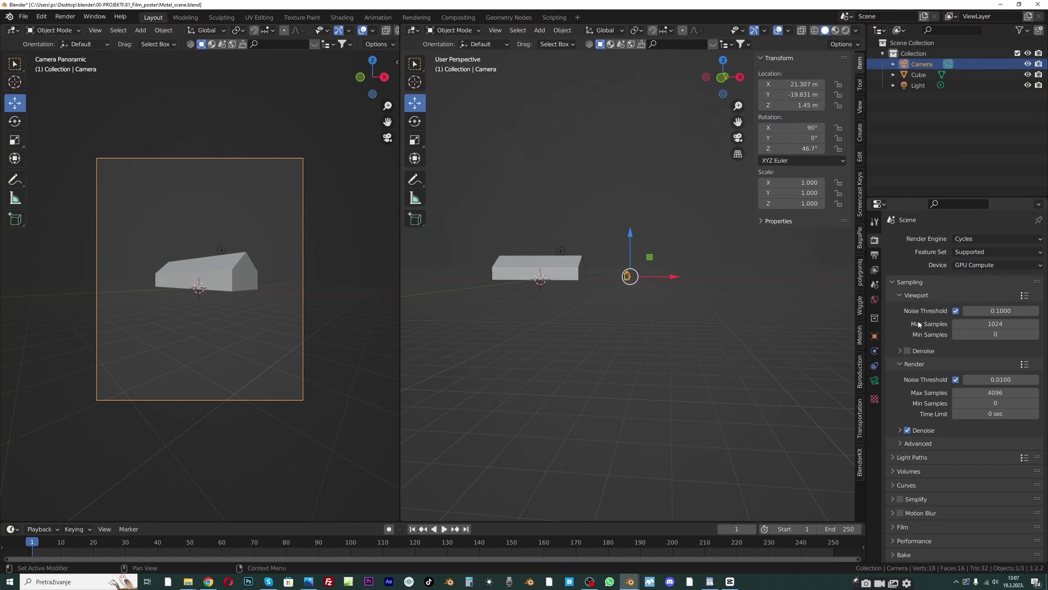
# Set the maximum samples to 100 for both the viewport and the final render
pyautogui.click(997, 325)
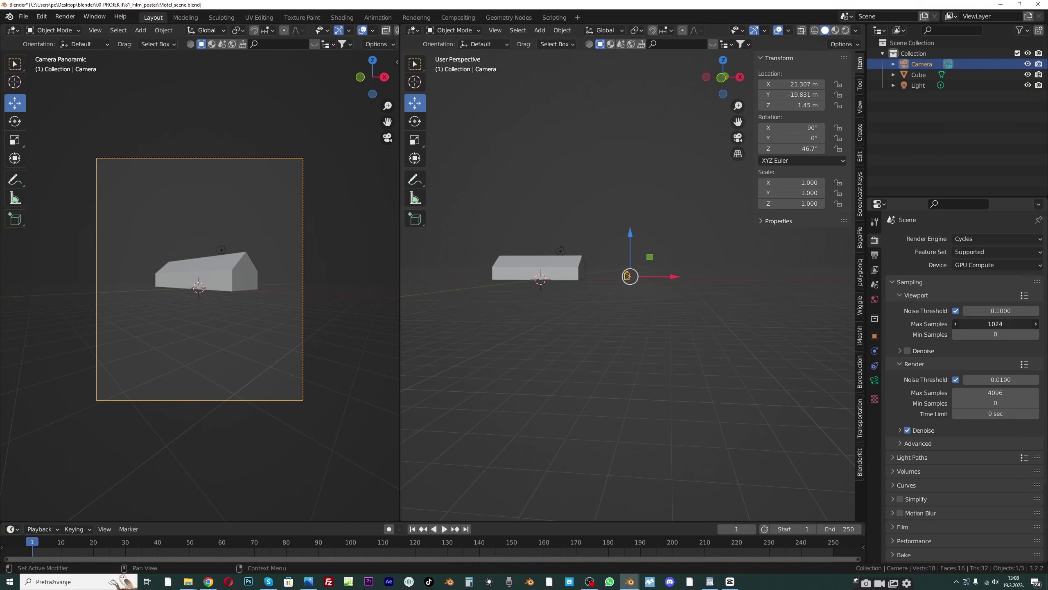
pyautogui.write('100')
pyautogui.press('Return')
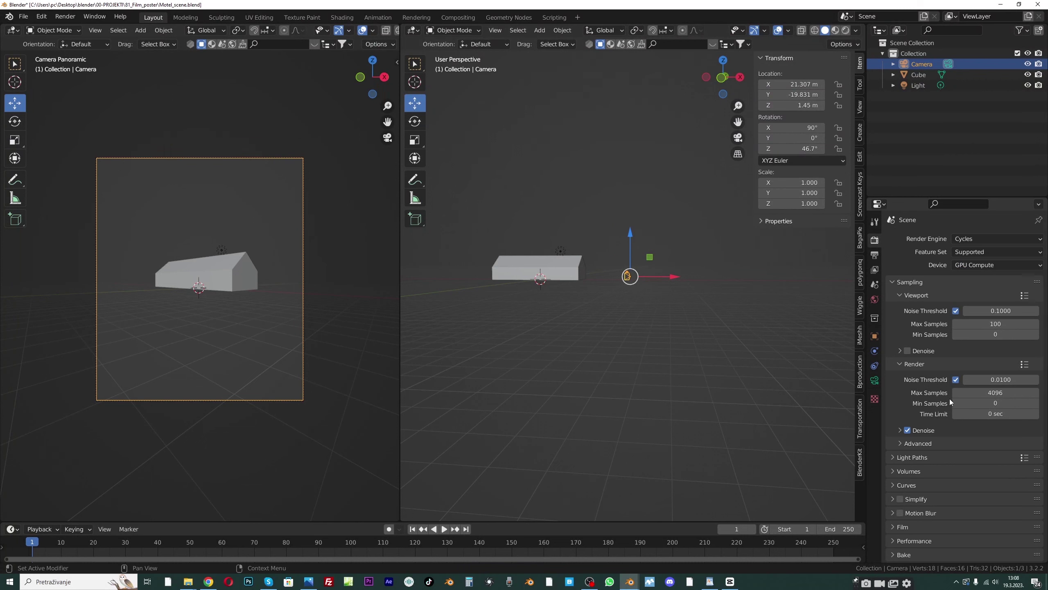
pyautogui.click(974, 394)
pyautogui.write('100')
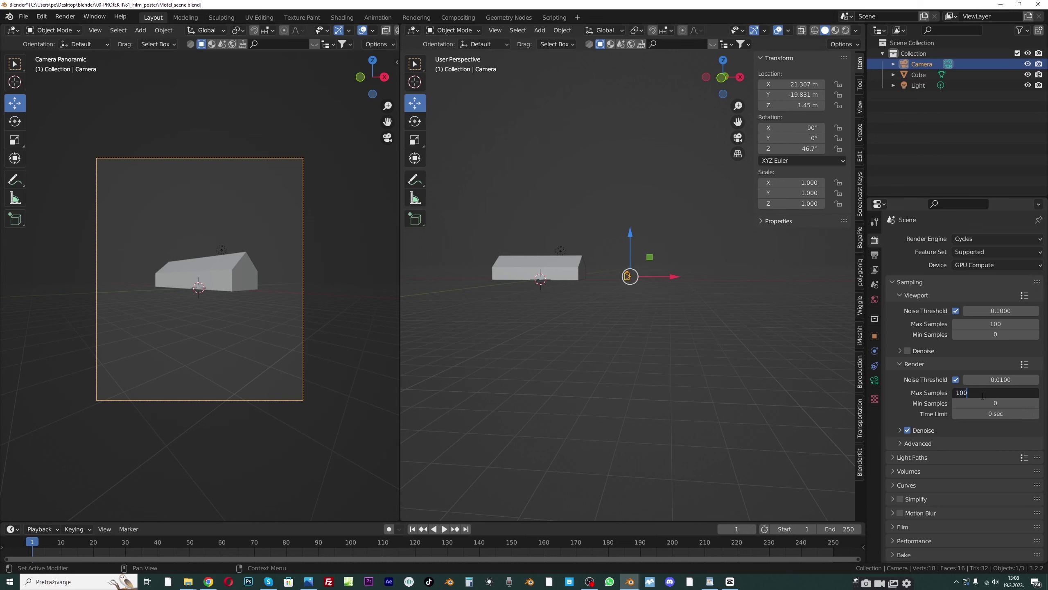
pyautogui.press('Return')
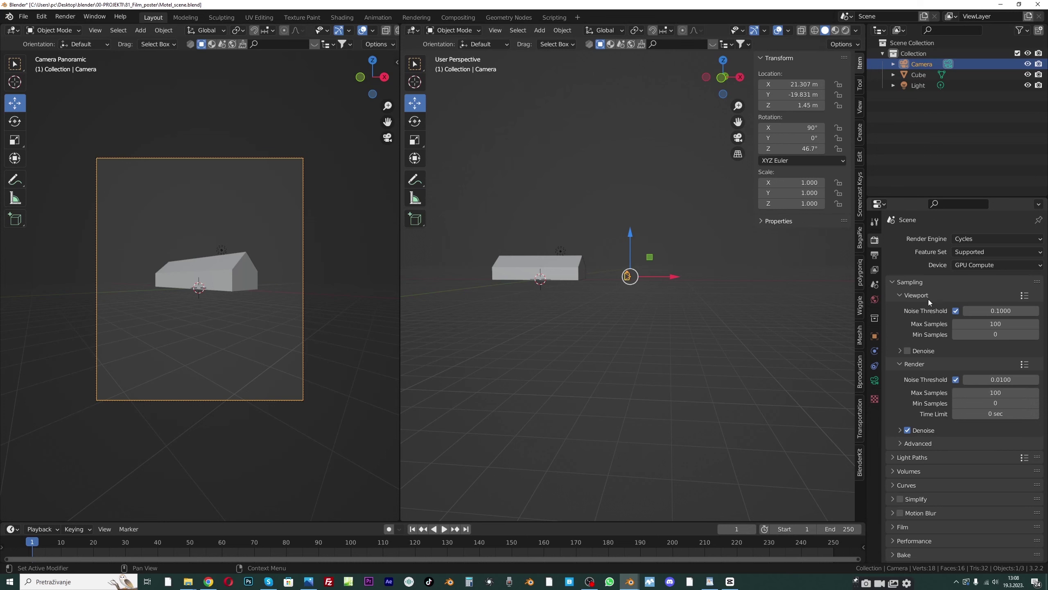
# Switch the camera viewport to rendered shading, inspect the building, and run another test render from the camera view
pyautogui.scroll(-4, 338, 31)
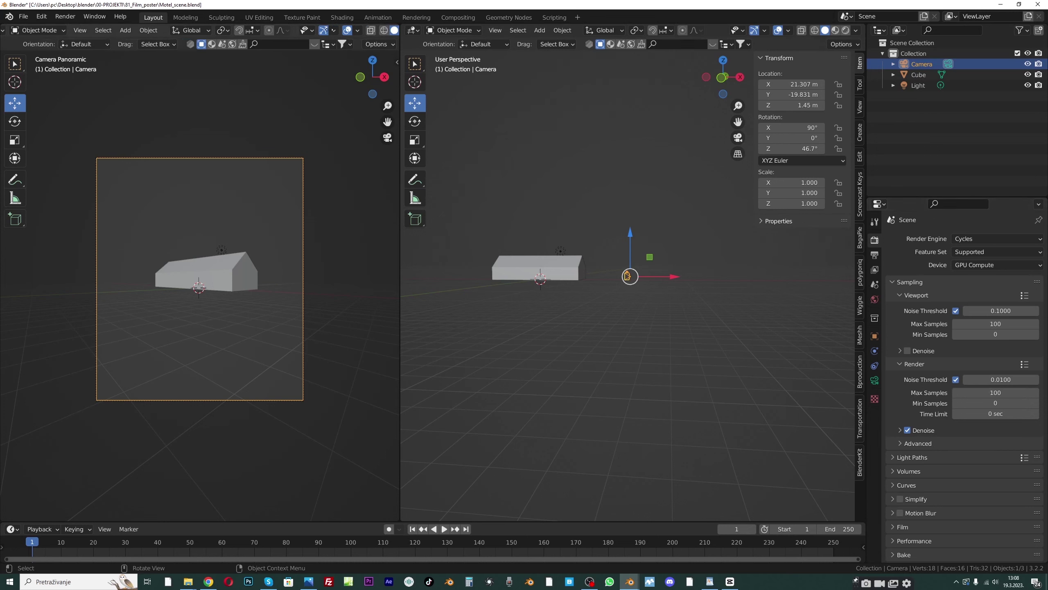
pyautogui.click(380, 30)
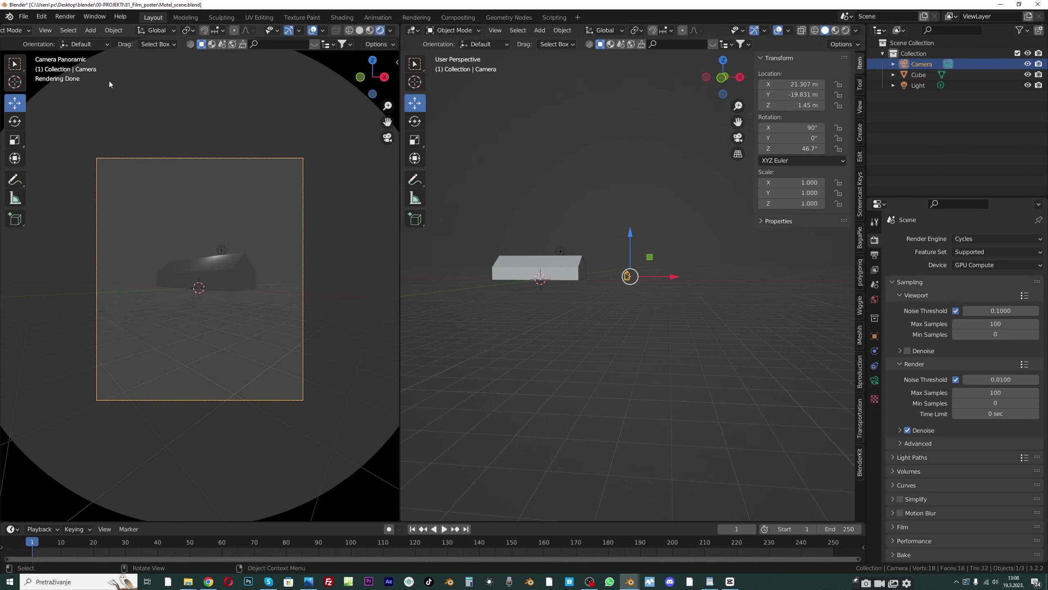
pyautogui.moveTo(143, 131); pyautogui.dragTo(167, 226, button='middle')
pyautogui.moveTo(62, 78); pyautogui.dragTo(69, 85, button='middle')
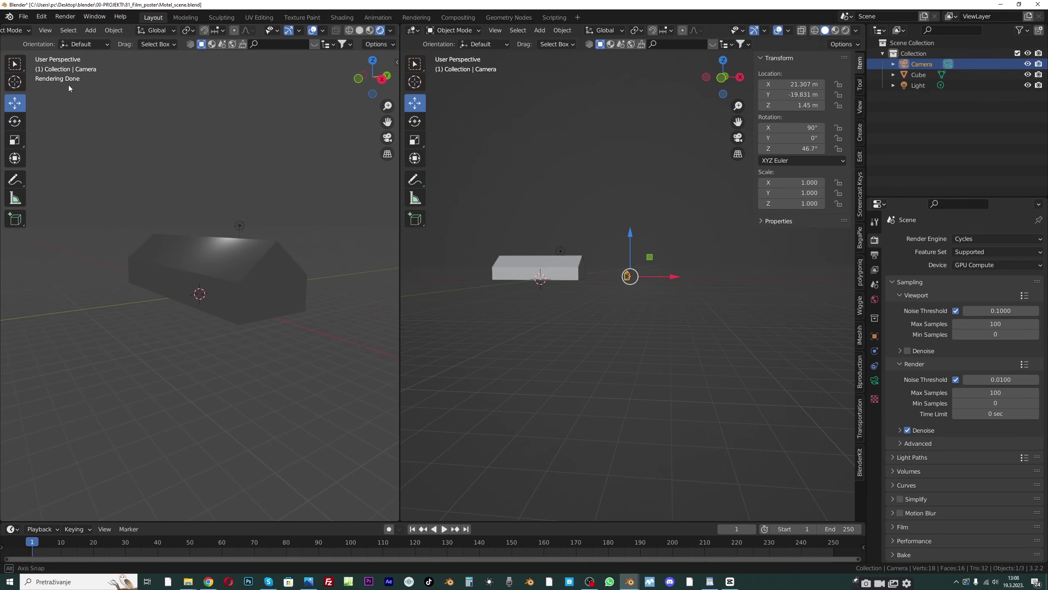
pyautogui.press('KP_0')
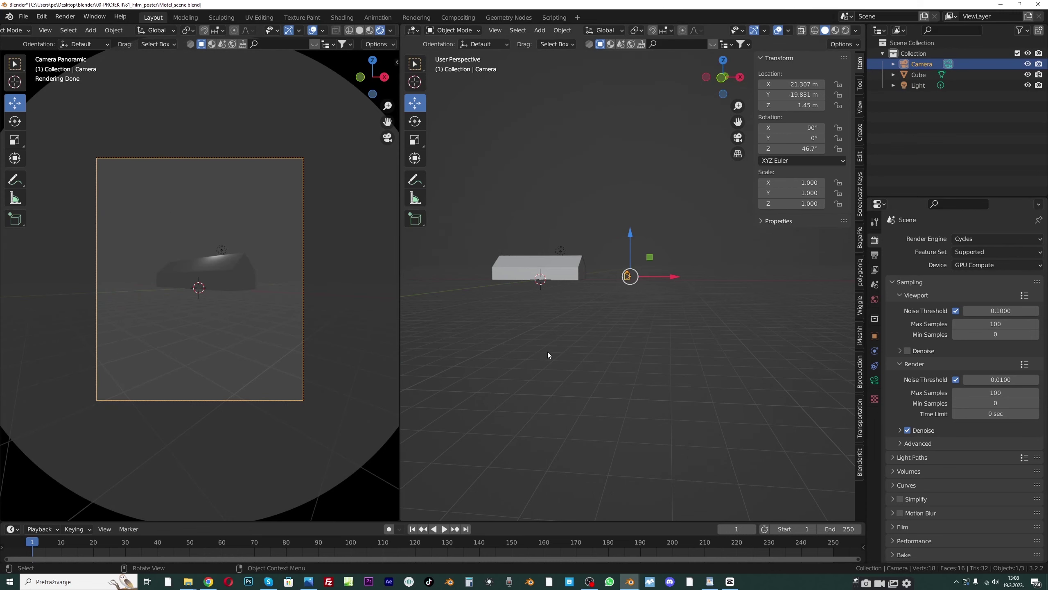
pyautogui.press('F12')
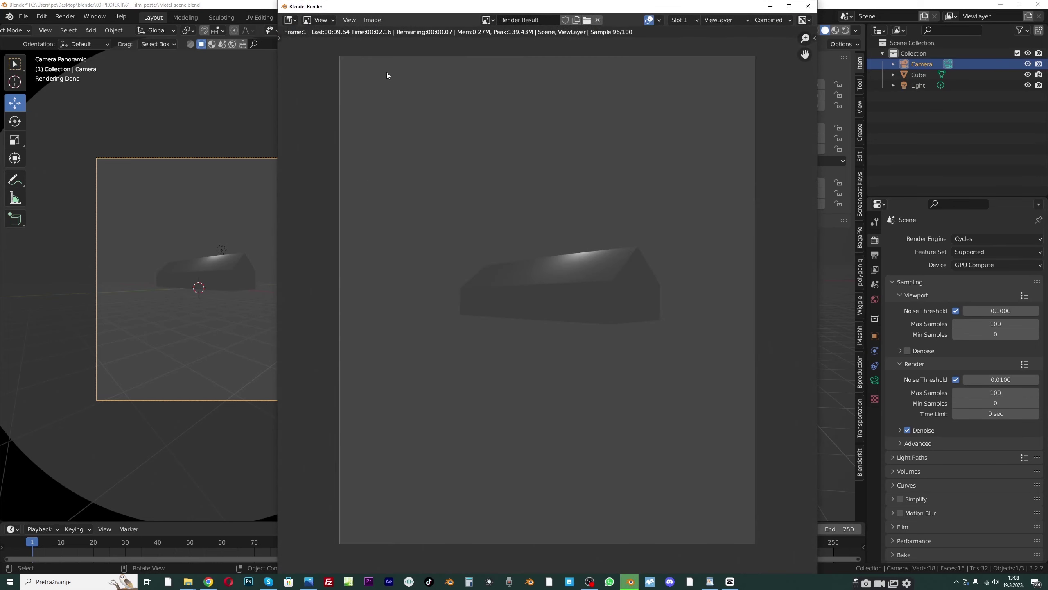
pyautogui.press('Escape')
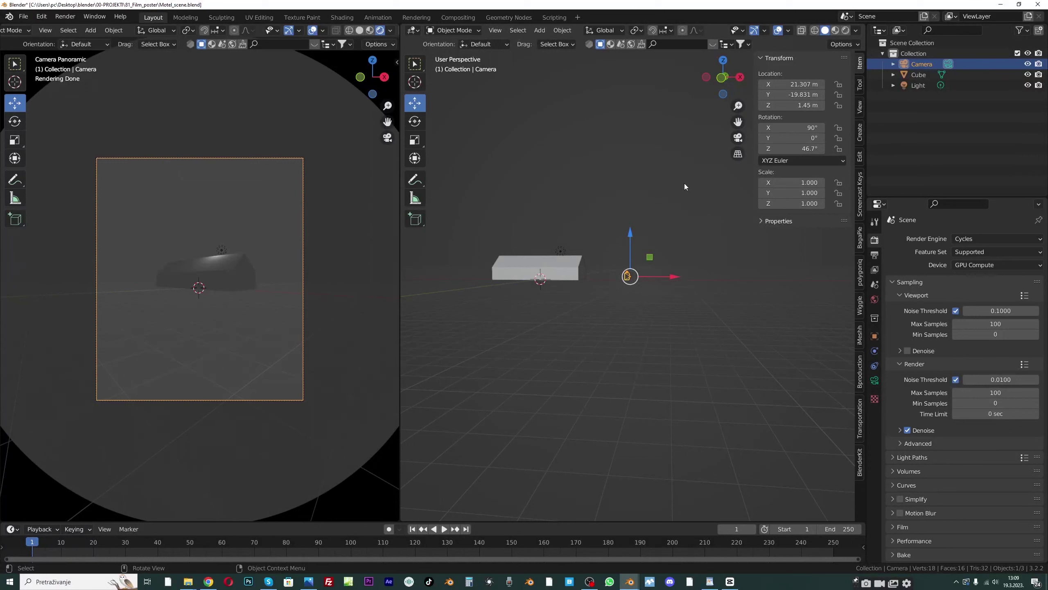
# Enable viewport denoising with the OptiX denoiser and check the building in the camera view
pyautogui.click(901, 350)
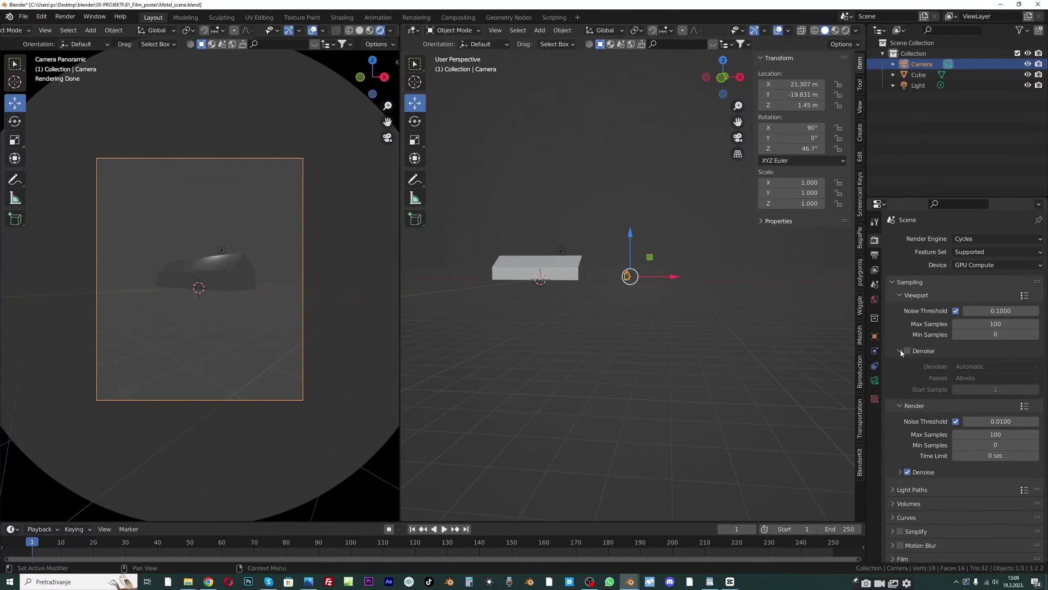
pyautogui.click(906, 350)
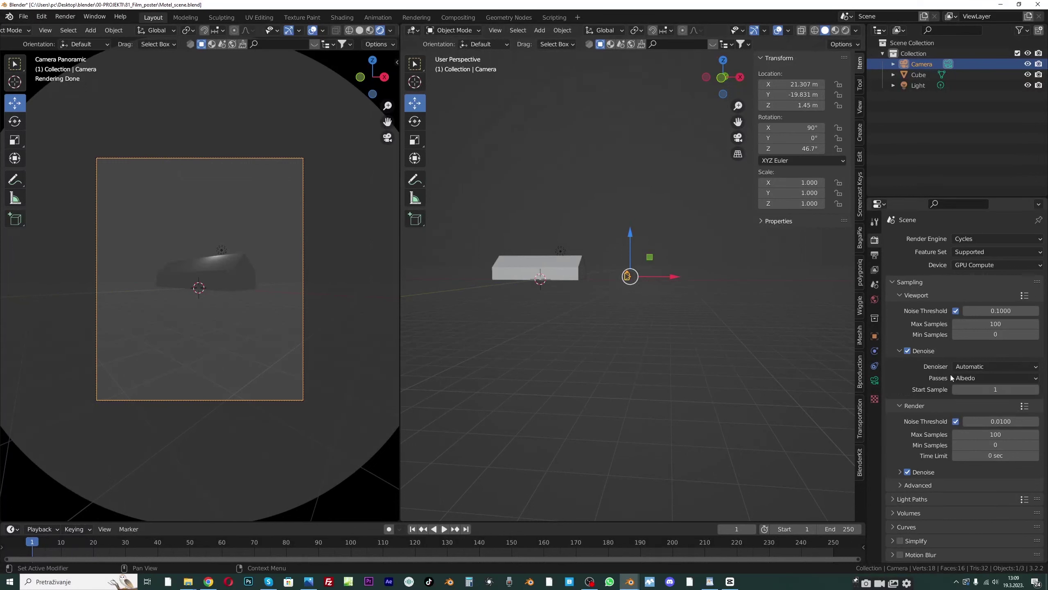
pyautogui.click(967, 378)
pyautogui.click(970, 367)
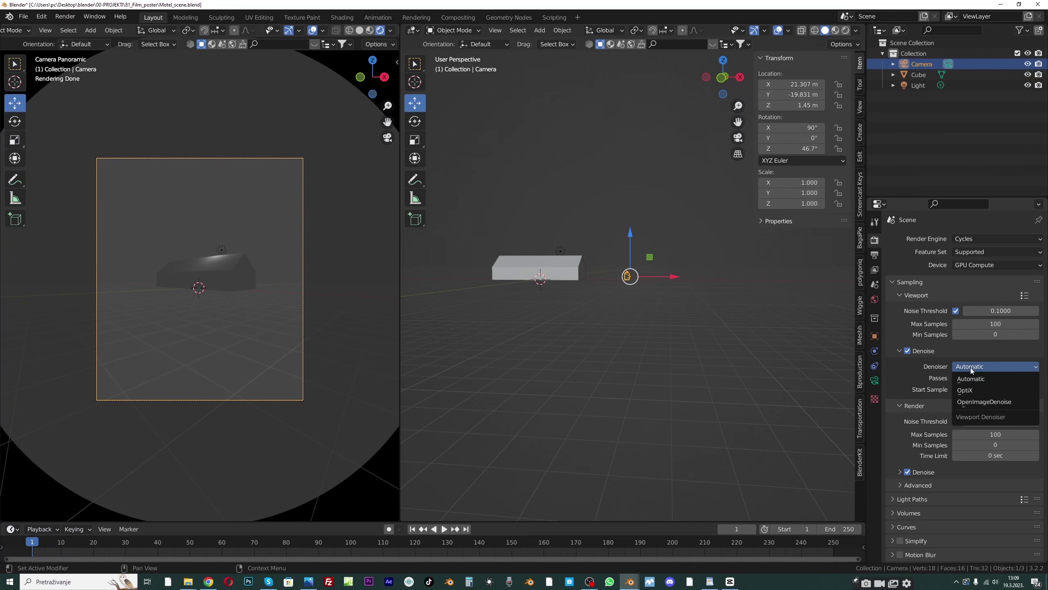
pyautogui.click(971, 390)
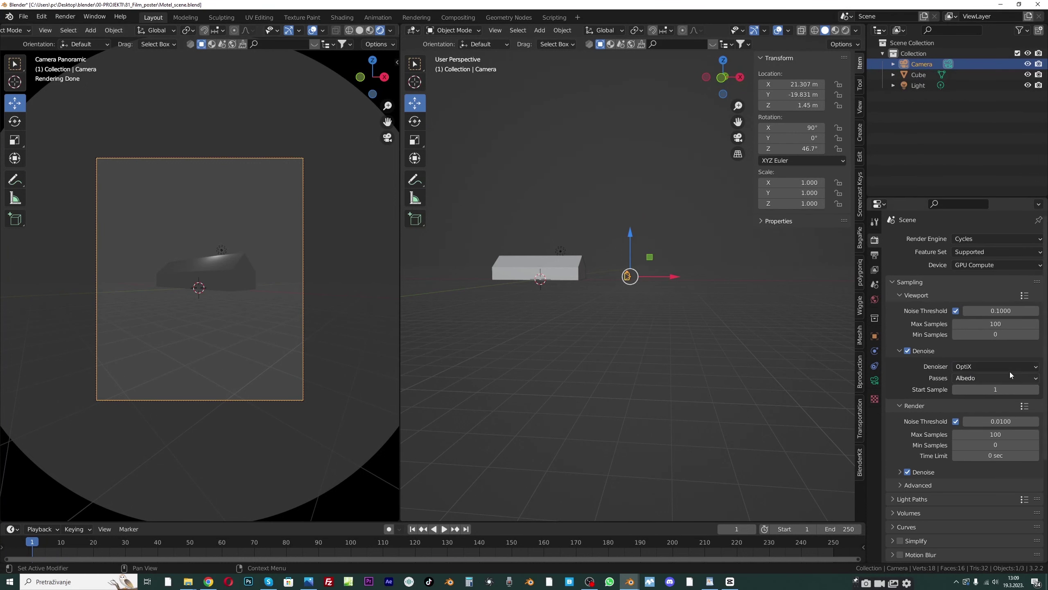
pyautogui.moveTo(241, 257)
pyautogui.mouseDown(button='middle')
pyautogui.moveTo(231, 261)
pyautogui.moveTo(248, 250)
pyautogui.mouseUp(button='middle')
pyautogui.press('KP_0')
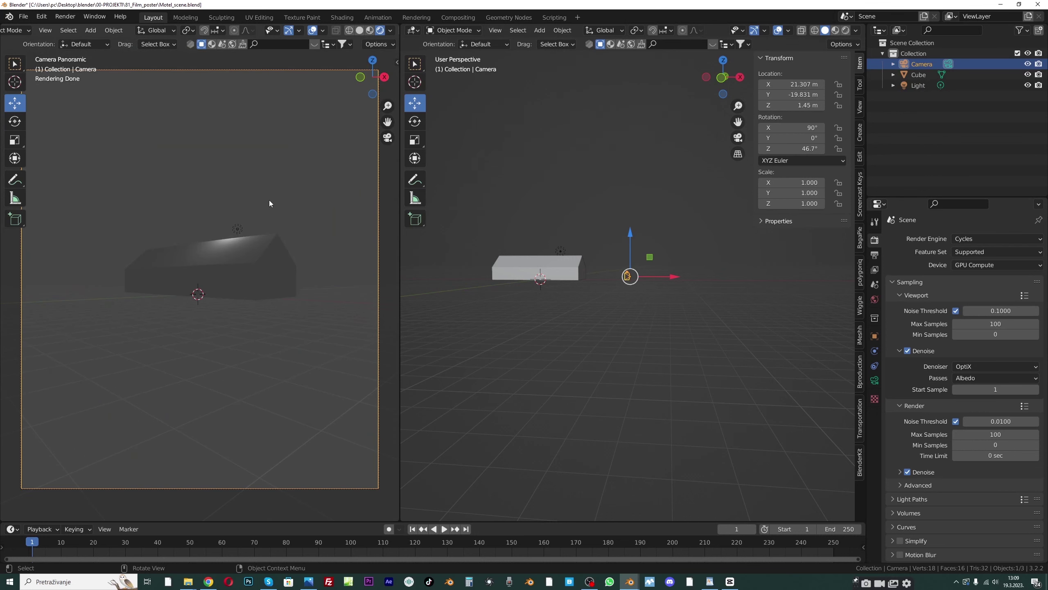
# Turn off viewport denoising and keep OpenImageDenoise as the denoiser for the final render
pyautogui.click(907, 351)
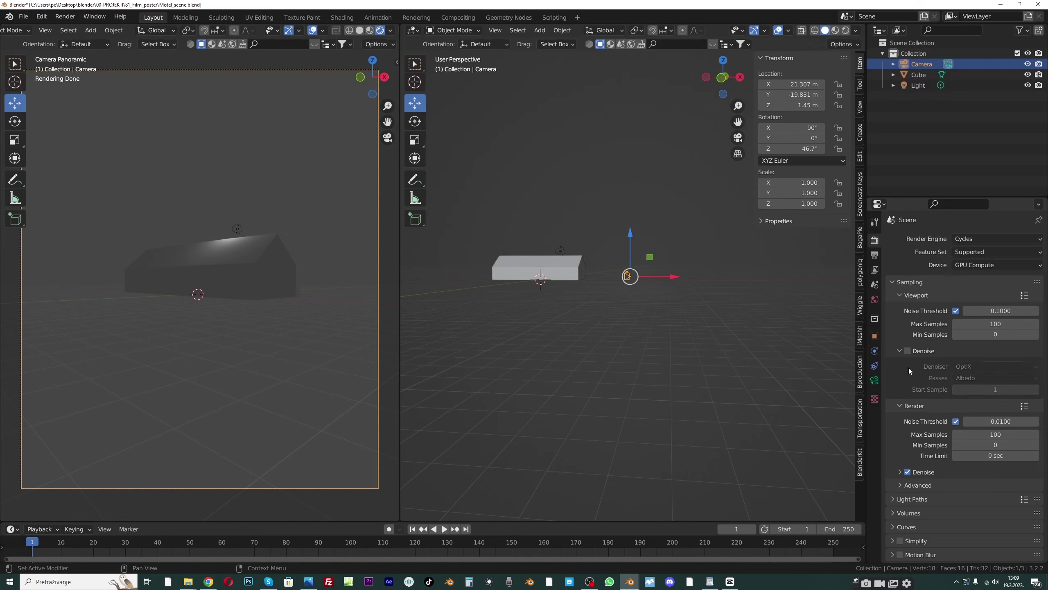
pyautogui.scroll(-1, 928, 421)
pyautogui.click(900, 456)
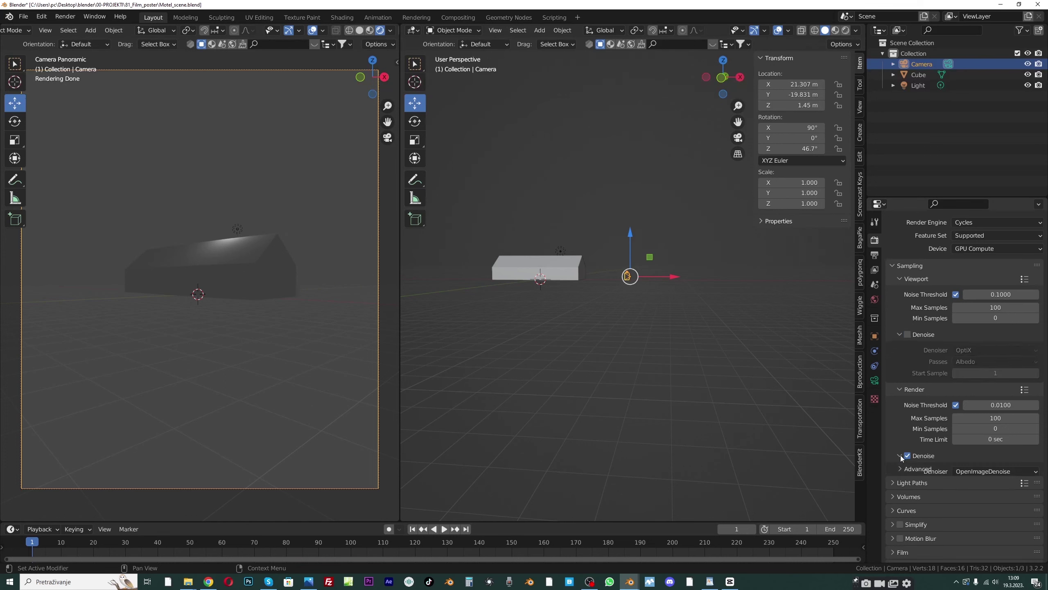
pyautogui.scroll(-2, 903, 454)
pyautogui.click(976, 437)
pyautogui.click(976, 438)
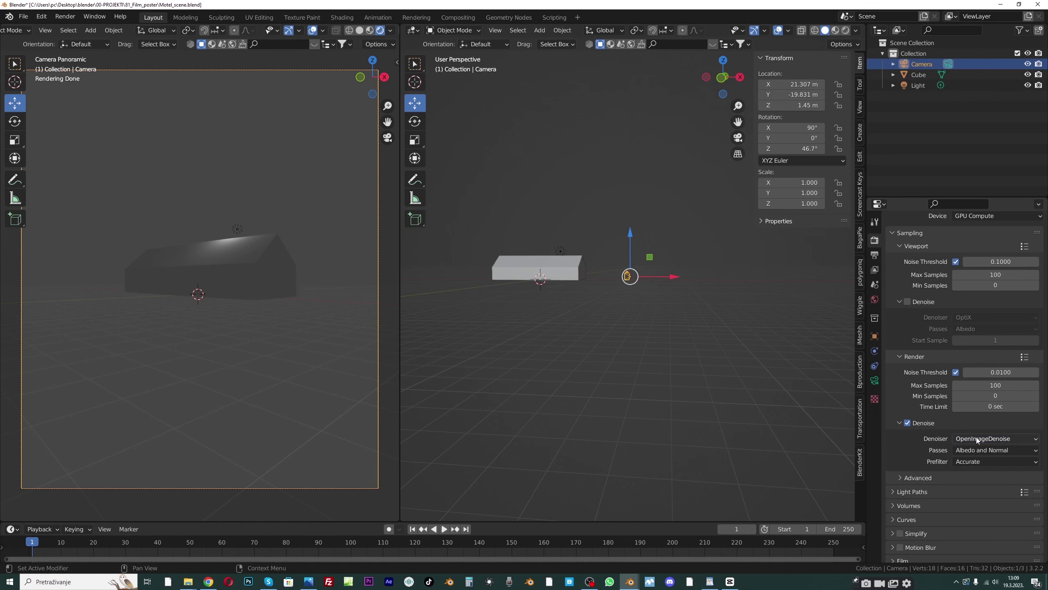
pyautogui.click(976, 438)
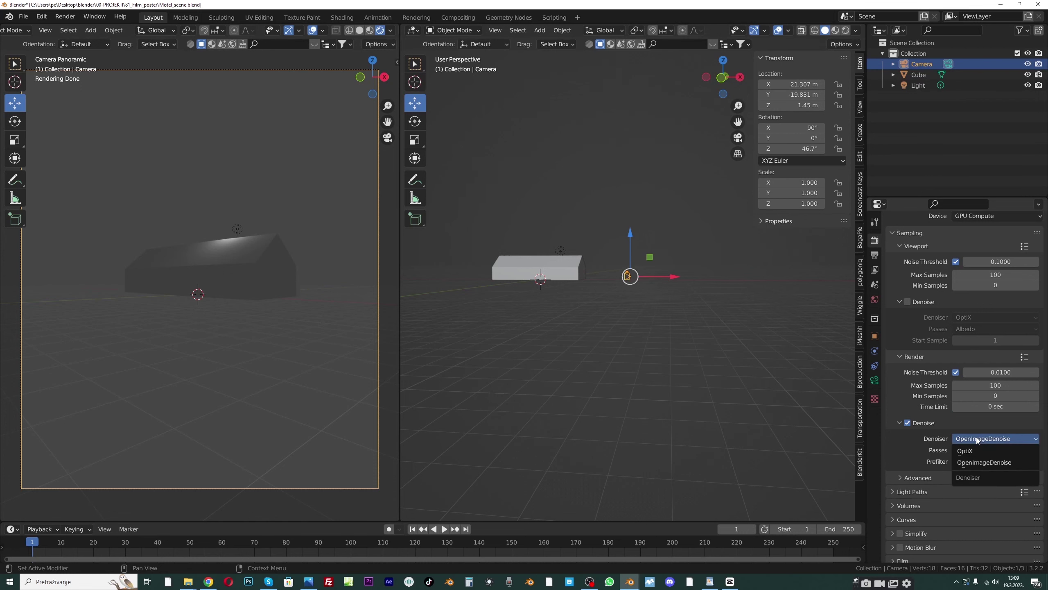
pyautogui.click(977, 439)
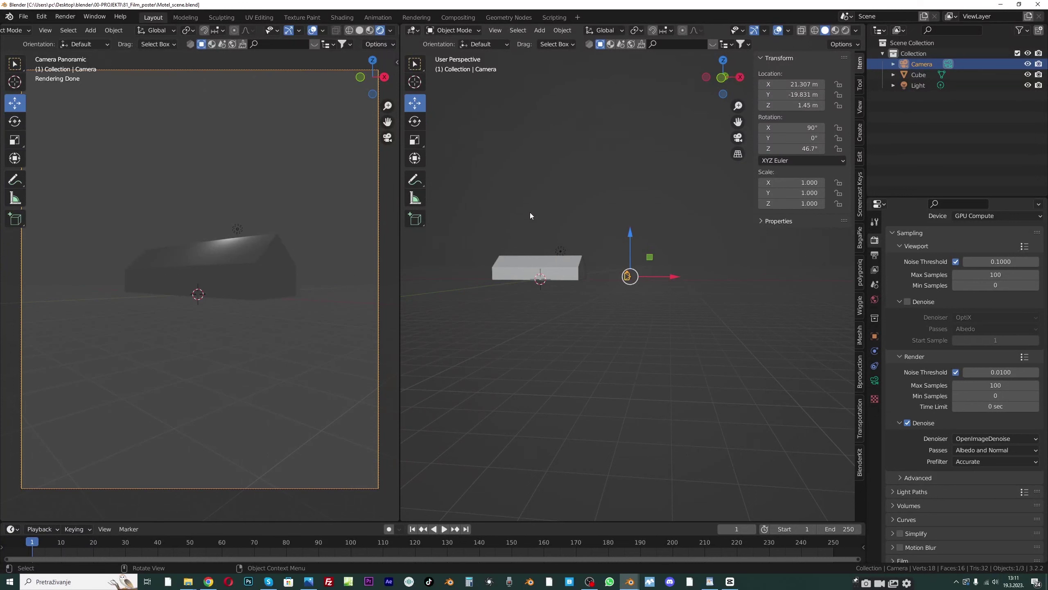
# Review the OptiX entries under Cycles Render Devices in the system preferences, then close the preferences
pyautogui.click(41, 17)
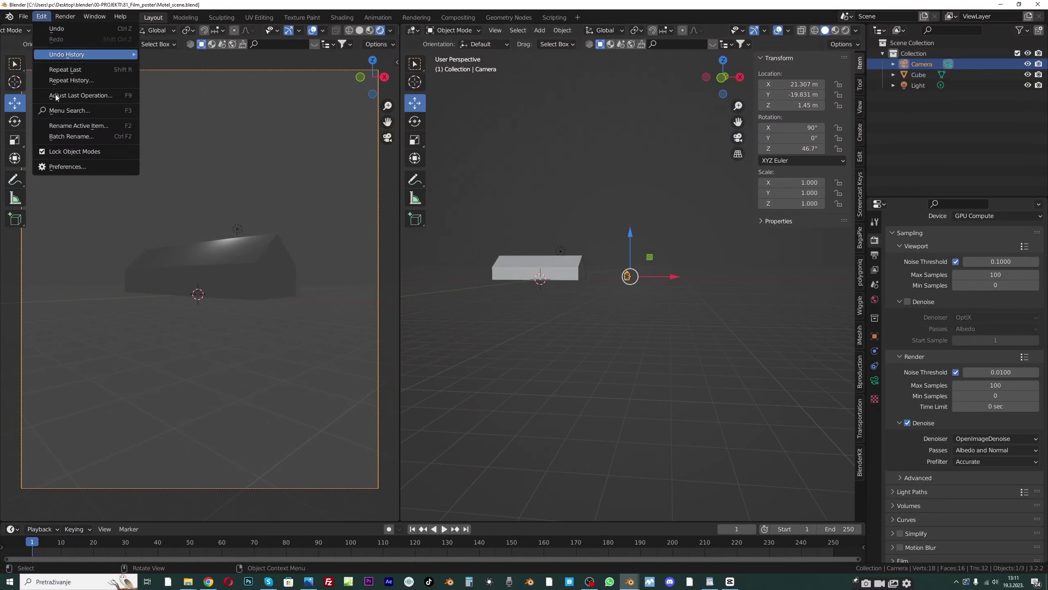
pyautogui.click(71, 167)
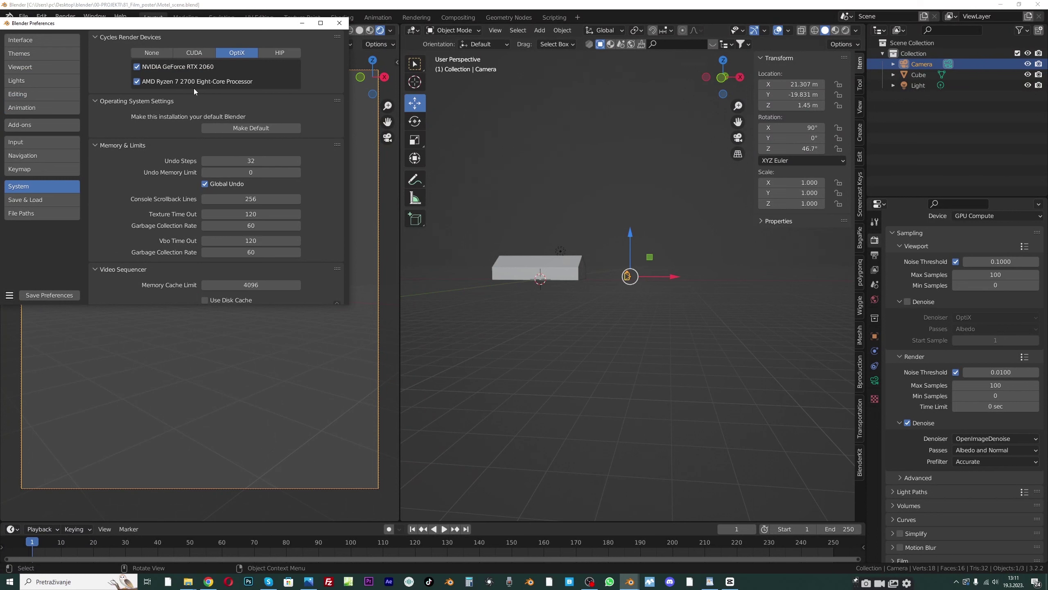
pyautogui.scroll(-2, 194, 167)
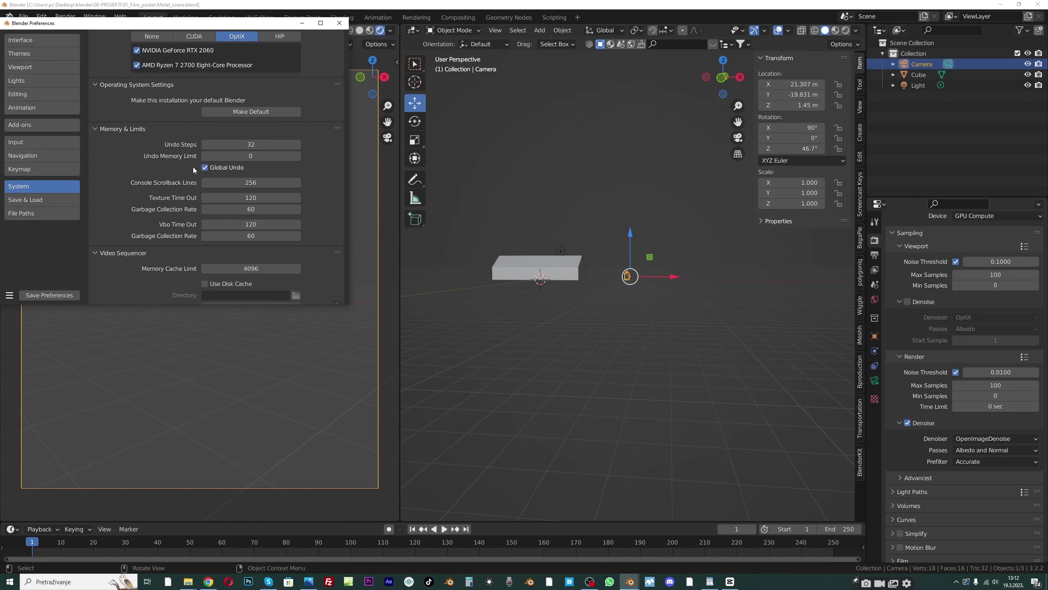
pyautogui.click(294, 185)
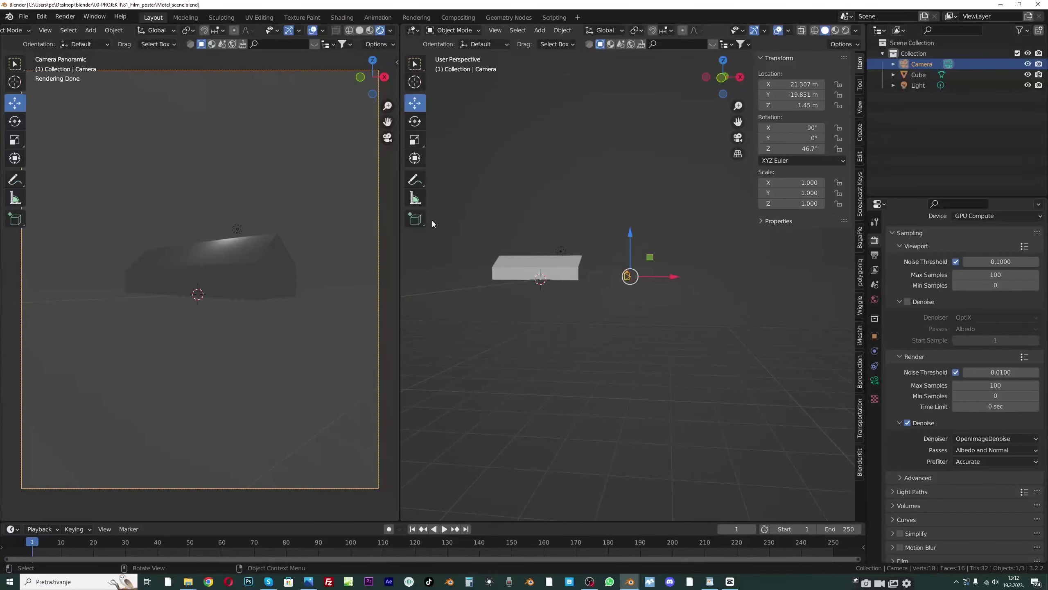
# Switch to the image viewer and examine the motel in the finished poster image Poster_finishaa.jpg
pyautogui.click(308, 581)
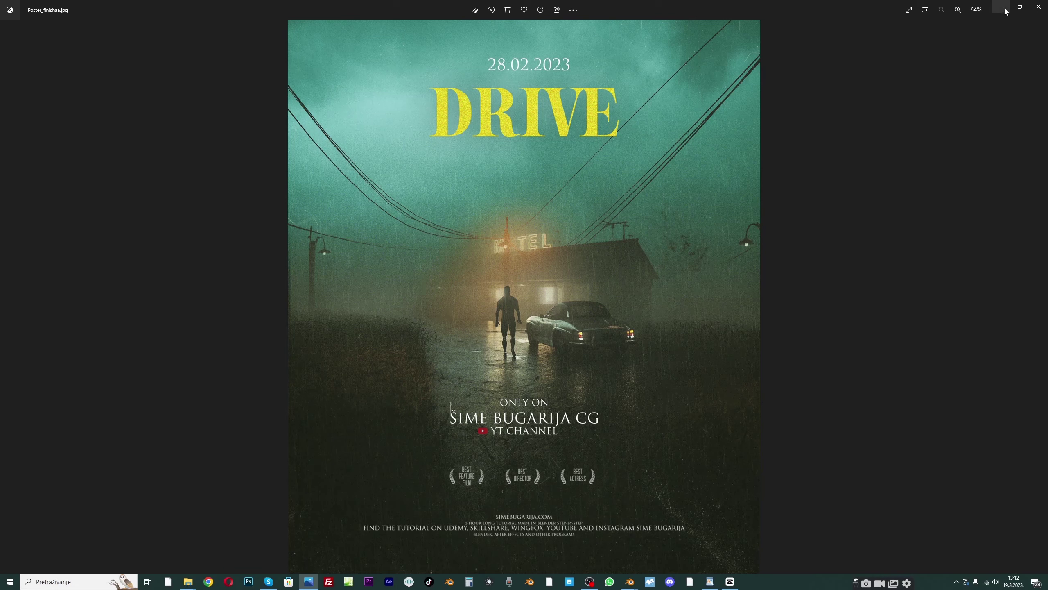
pyautogui.click(1020, 8)
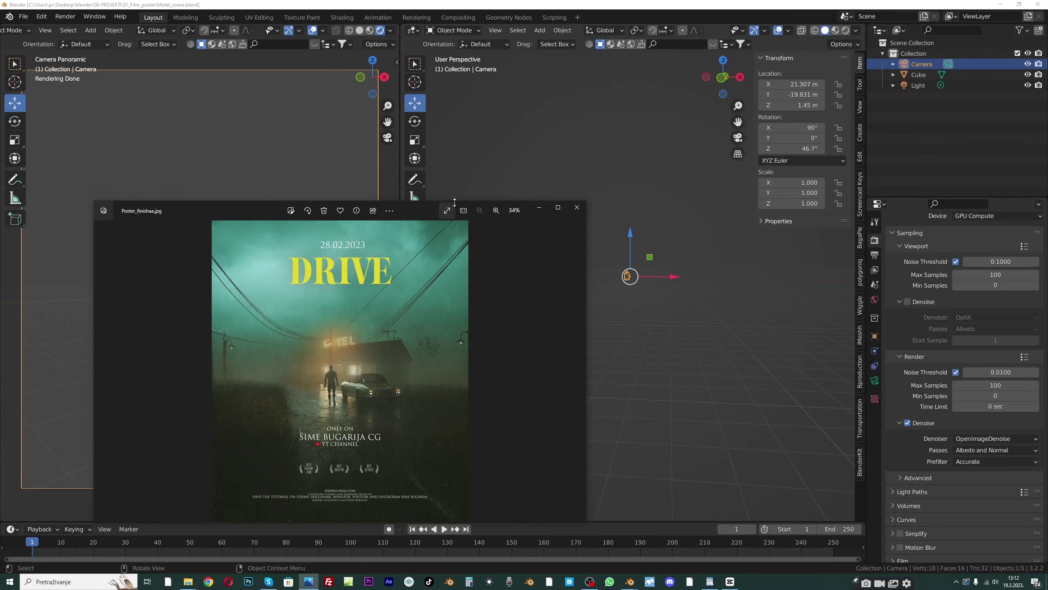
pyautogui.click(559, 209)
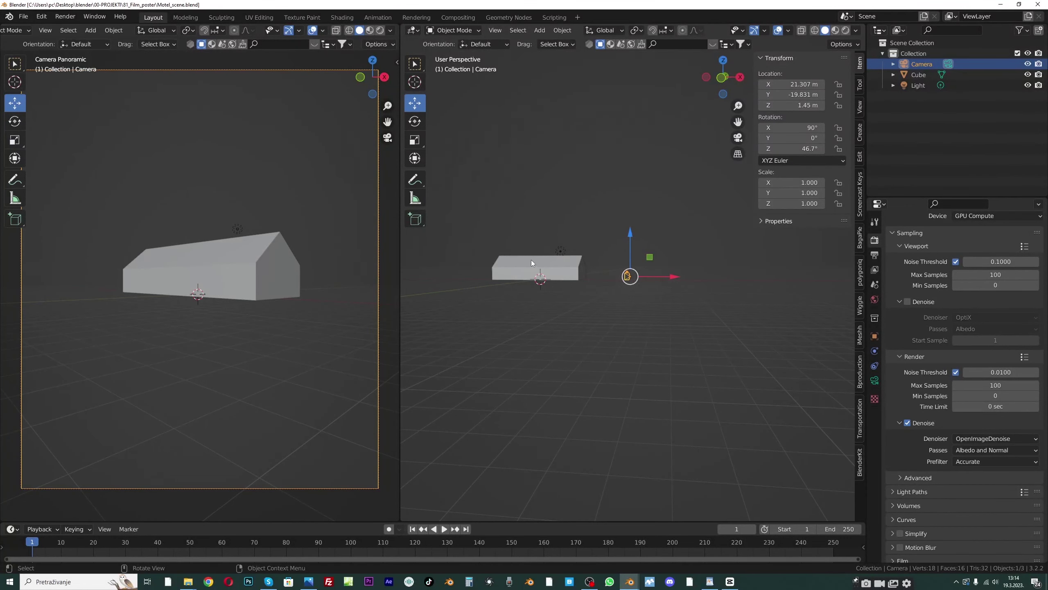
# Join the two 3D viewports into a single perspective view of the building
pyautogui.rightClick(398, 258)
pyautogui.rightClick(401, 276)
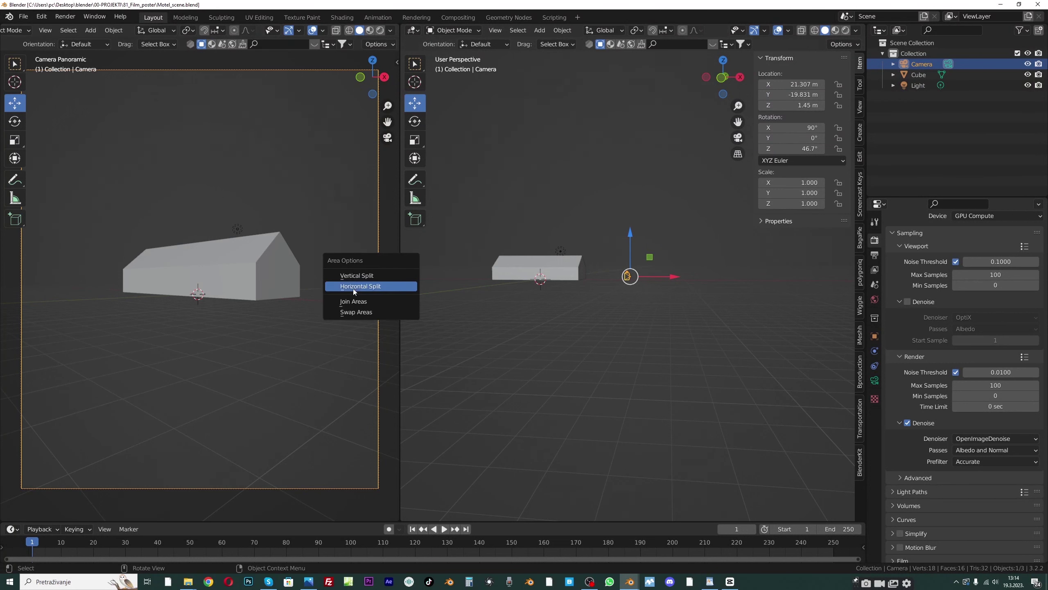
pyautogui.click(346, 297)
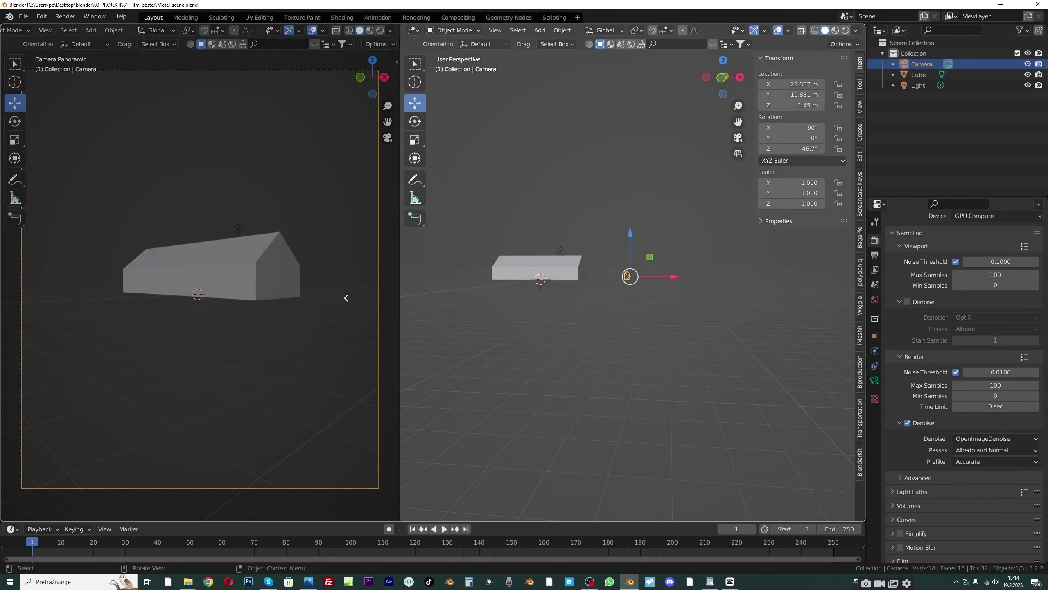
pyautogui.click(247, 282)
pyautogui.moveTo(154, 236); pyautogui.dragTo(231, 195, button='middle')
pyautogui.moveTo(744, 125); pyautogui.dragTo(716, 125)
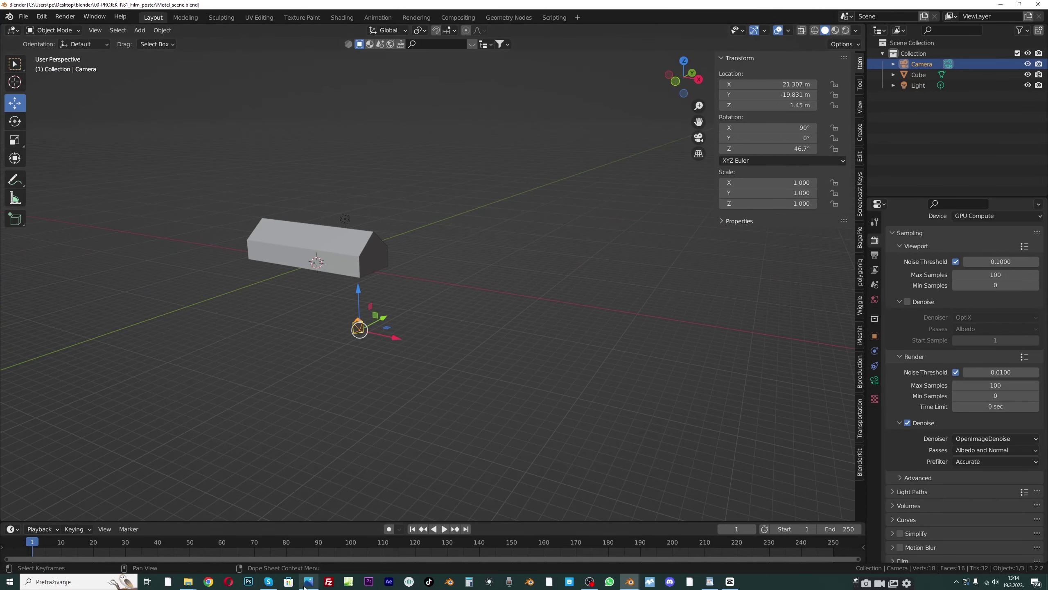
# Switch to the finished scene Film_poster_1.blend, examine the motel and its selected end section, and return to Motel_scene.blend
pyautogui.moveTo(633, 582)
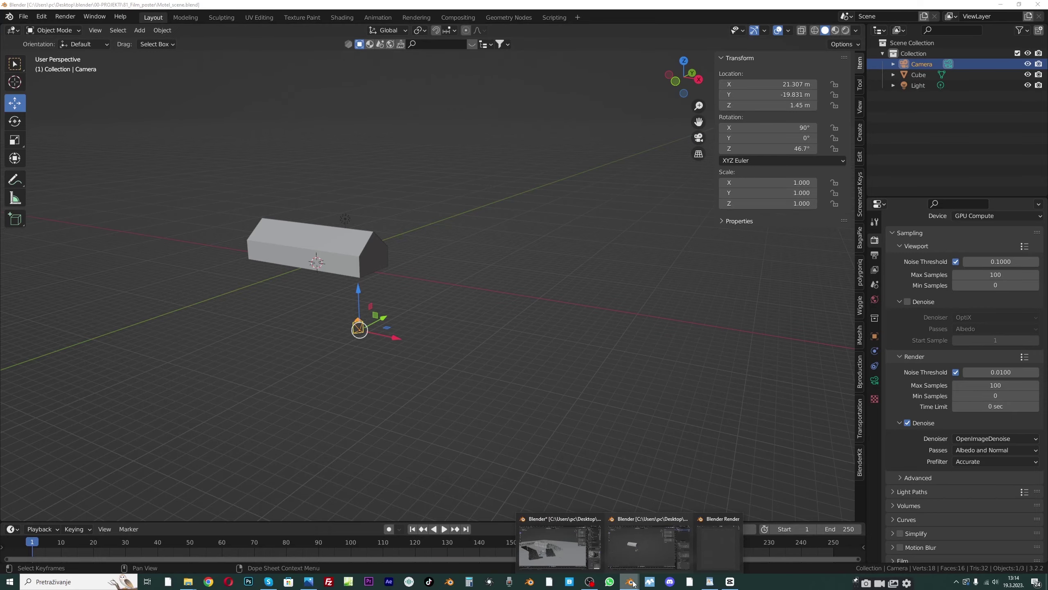
pyautogui.click(561, 549)
pyautogui.click(223, 279)
pyautogui.scroll(-5, 226, 280)
pyautogui.moveTo(226, 281); pyautogui.dragTo(307, 290, button='middle')
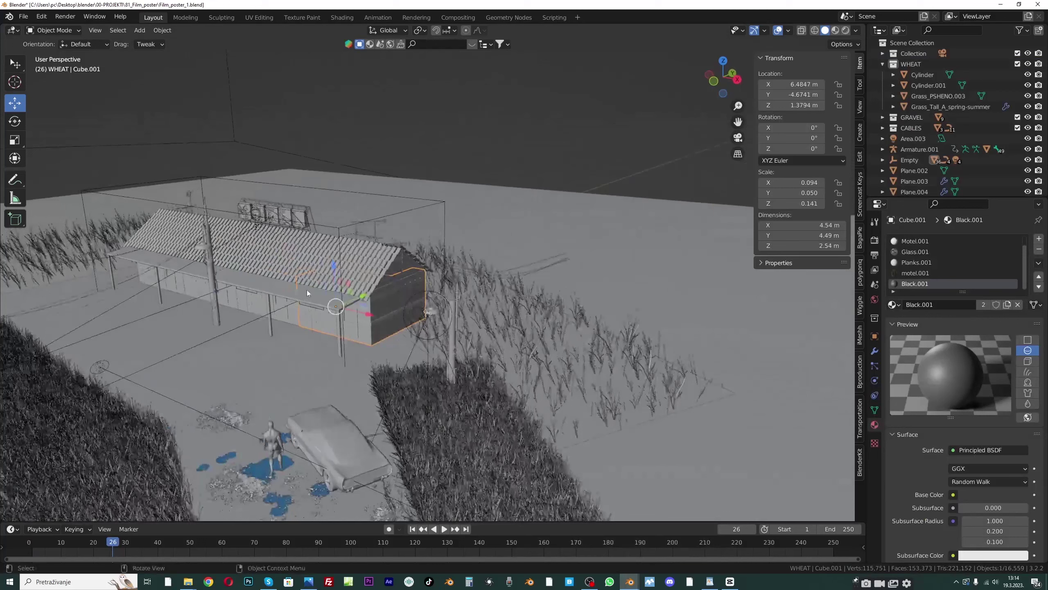
pyautogui.keyDown('shift'); pyautogui.moveTo(214, 293); pyautogui.dragTo(262, 281, button='middle'); pyautogui.keyUp('shift')
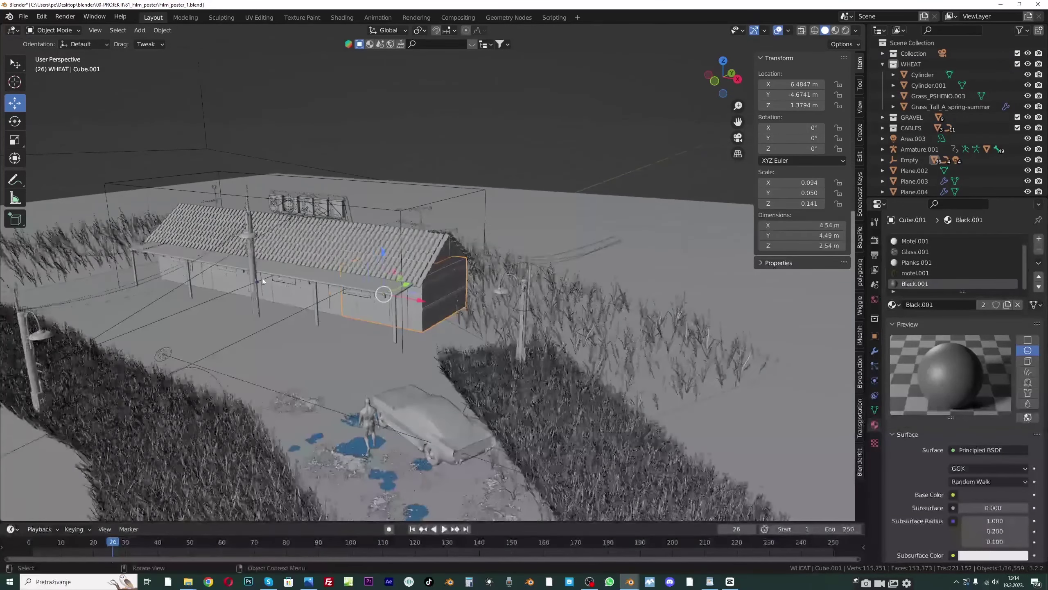
pyautogui.moveTo(630, 581)
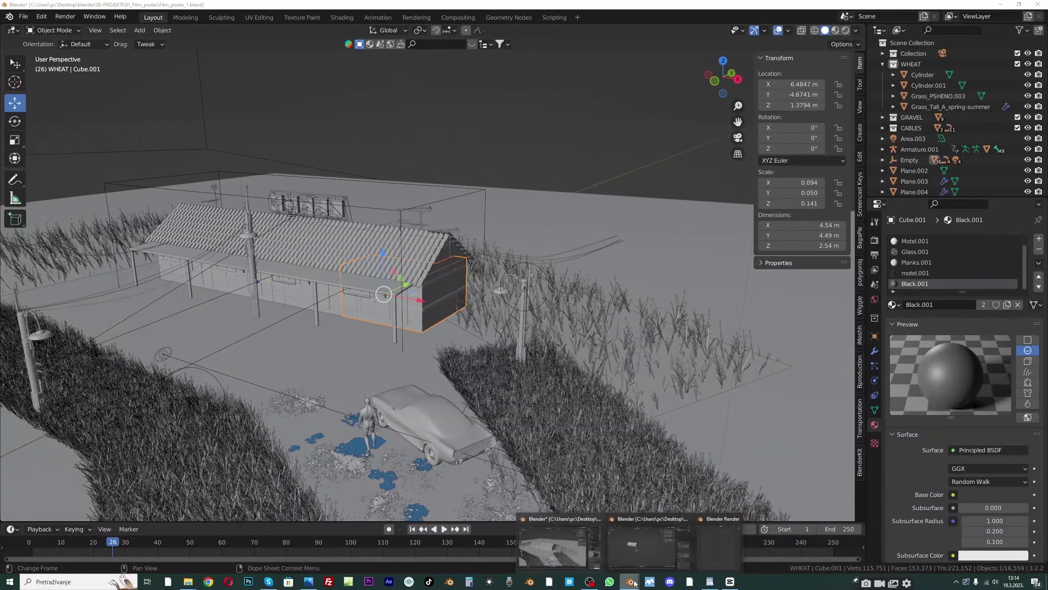
pyautogui.click(646, 545)
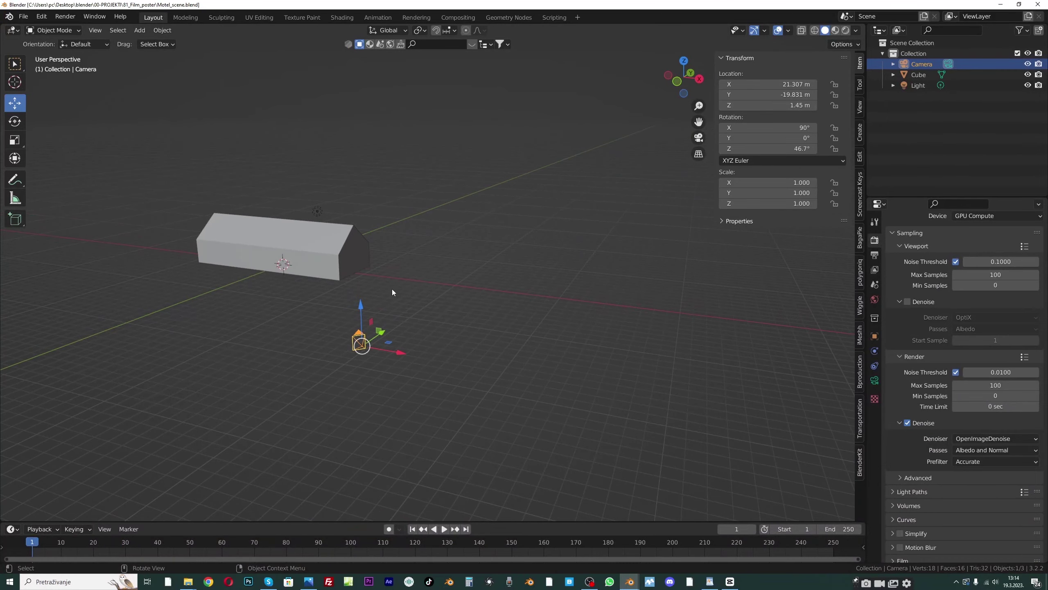
# Add a cube and, in front view, move it beyond the building's +X end to about X 11.5 m, Z 1.47 m
pyautogui.press('KP_1')
pyautogui.scroll(2, 390, 273)
pyautogui.click(389, 258)
pyautogui.moveTo(698, 122); pyautogui.dragTo(815, 110)
pyautogui.hotkey('shift', 'a')
pyautogui.moveTo(230, 233)
pyautogui.click(273, 240)
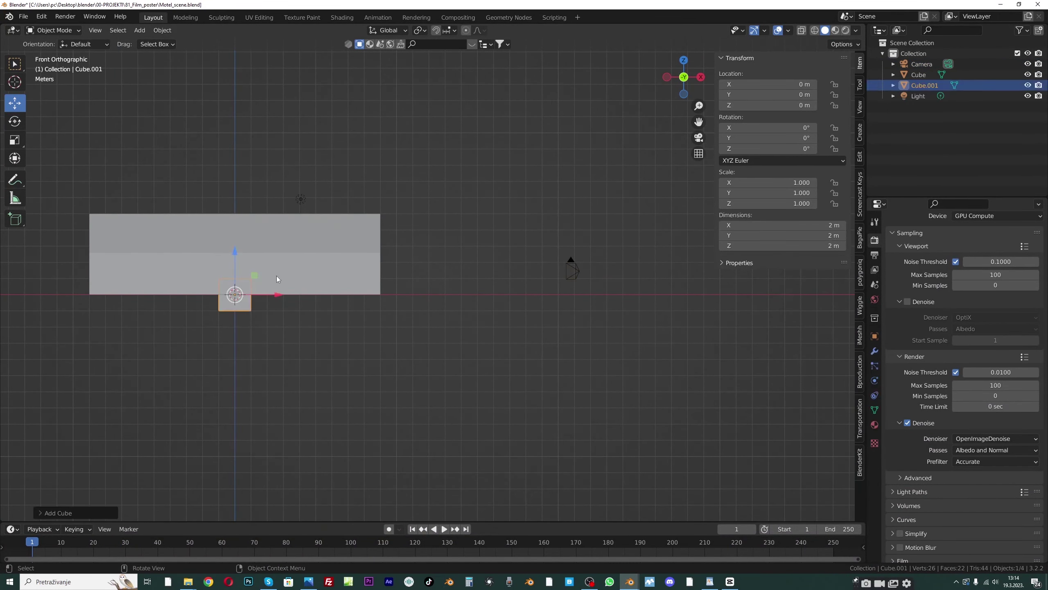
pyautogui.press('g')
pyautogui.click(463, 290)
pyautogui.moveTo(427, 267); pyautogui.dragTo(426, 243)
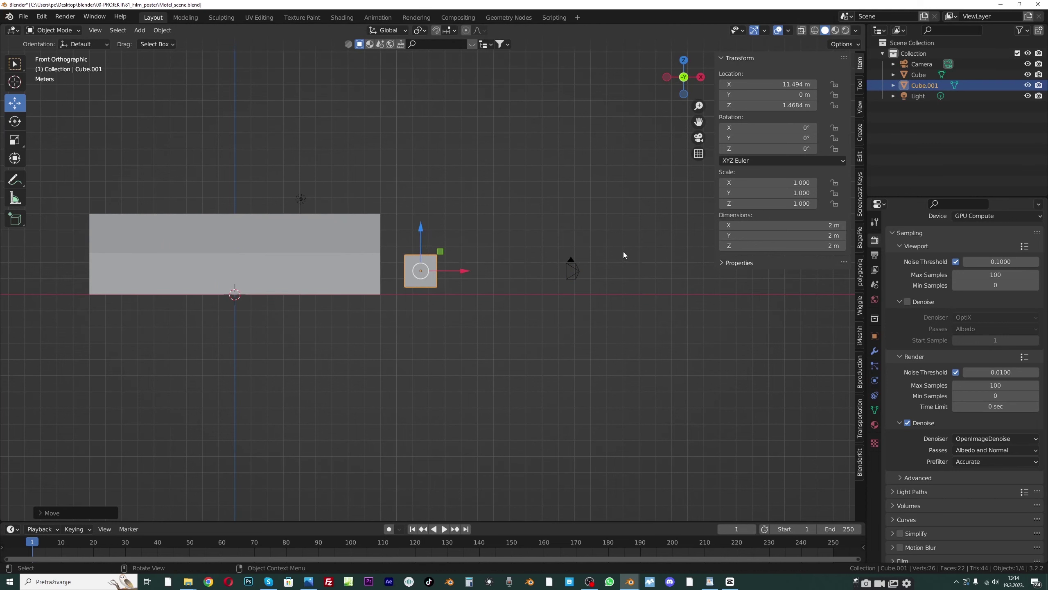
# Set the new cube's dimensions to 4.5 m in X and 2.4 m in both Y and Z
pyautogui.click(792, 224)
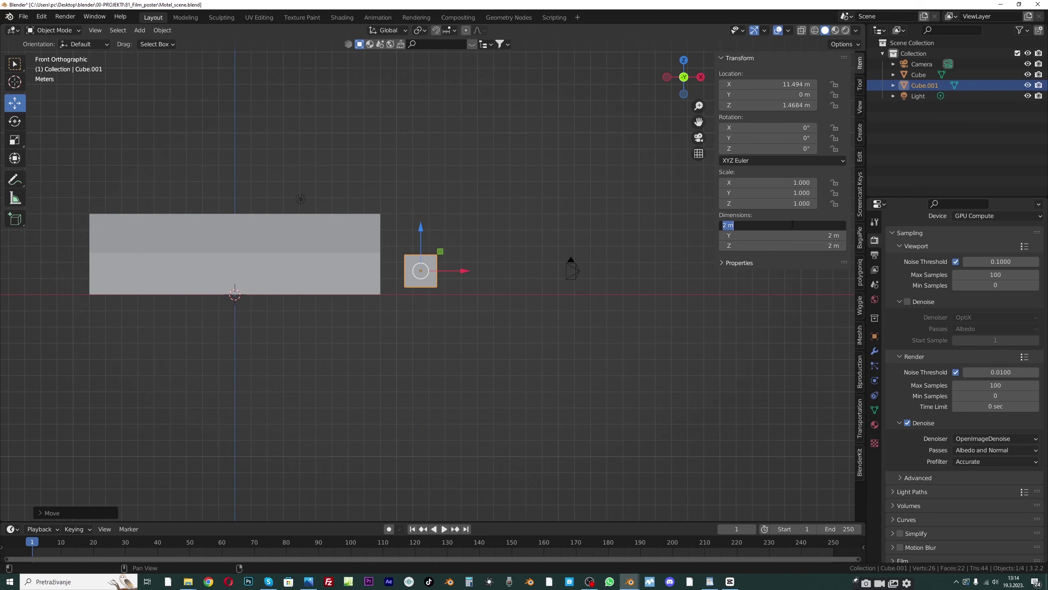
pyautogui.write('4.5')
pyautogui.press('Return')
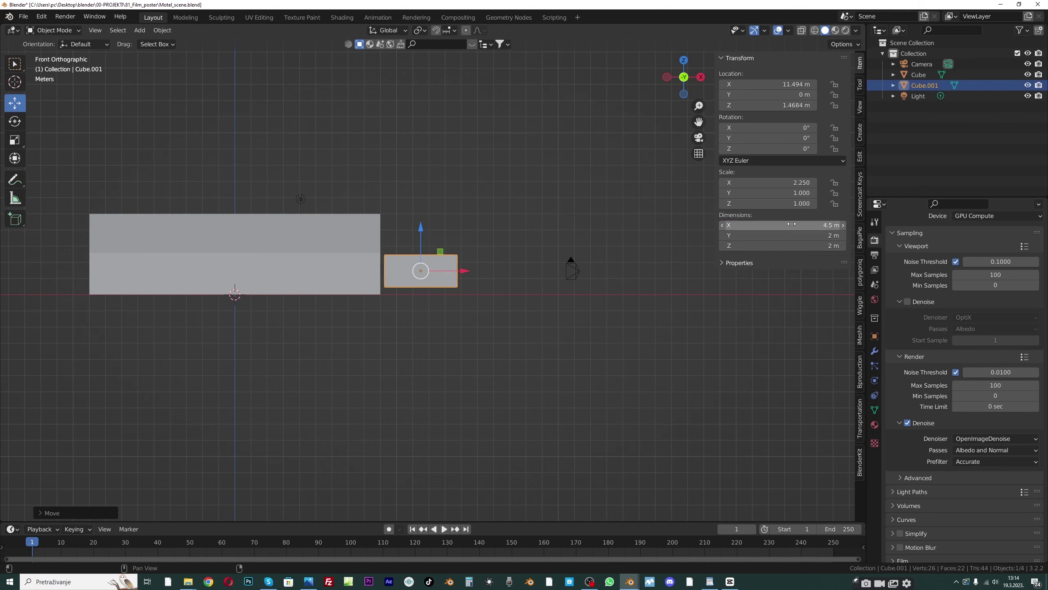
pyautogui.moveTo(789, 239); pyautogui.dragTo(789, 246)
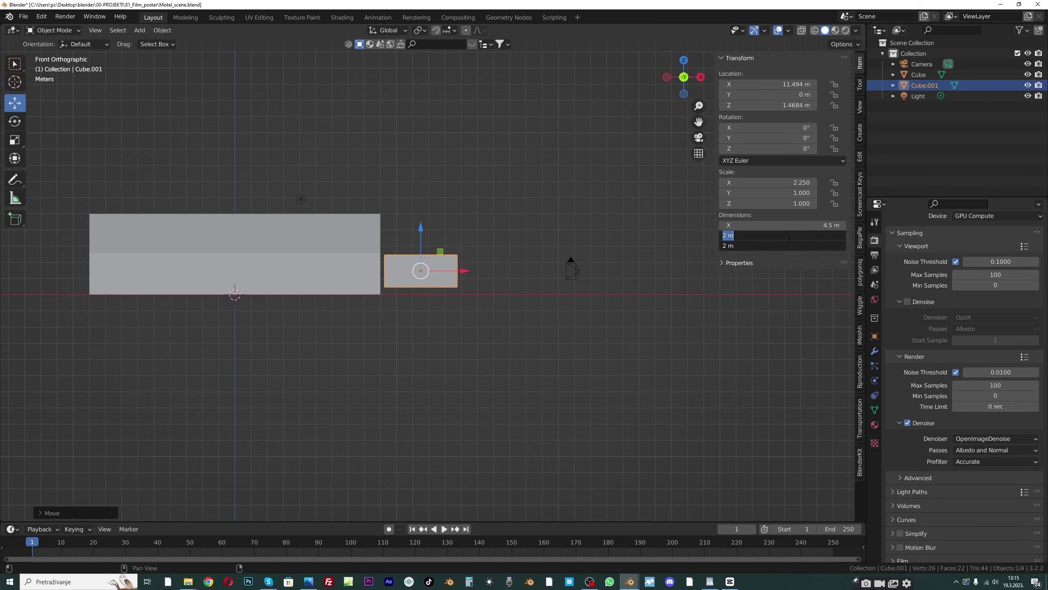
pyautogui.write('2.4')
pyautogui.press('Return')
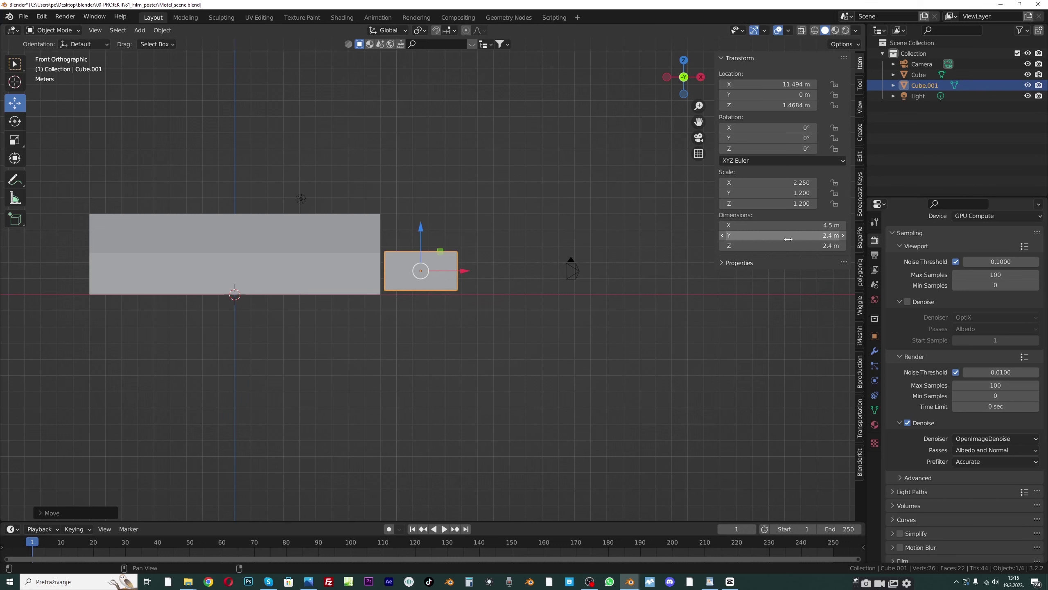
# Examine the new box against the building's gable end in perspective, selecting the building and the light in turn
pyautogui.moveTo(409, 294); pyautogui.dragTo(460, 269, button='middle')
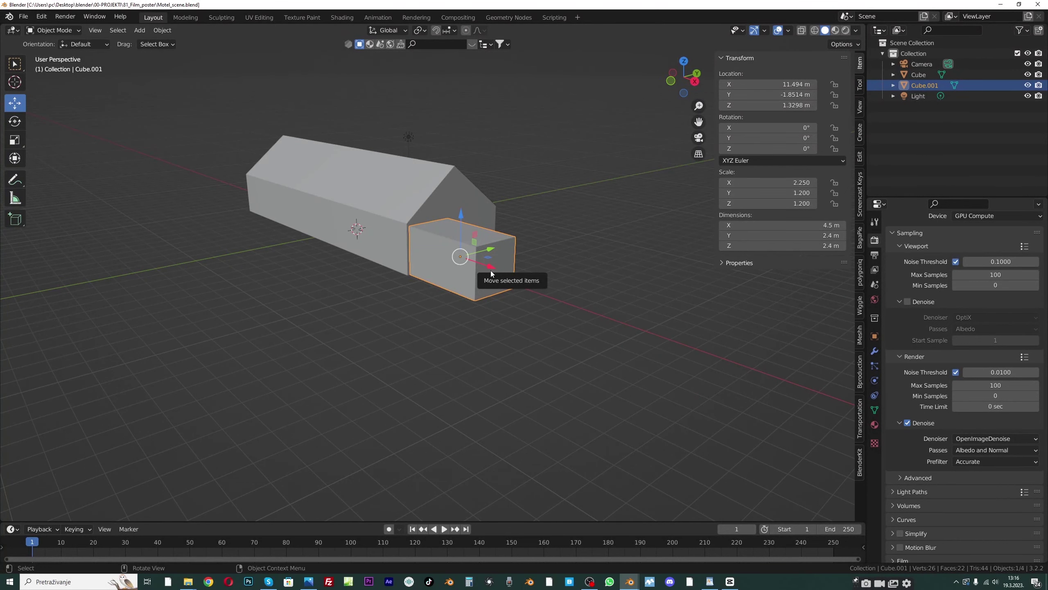
pyautogui.moveTo(699, 122); pyautogui.dragTo(703, 148)
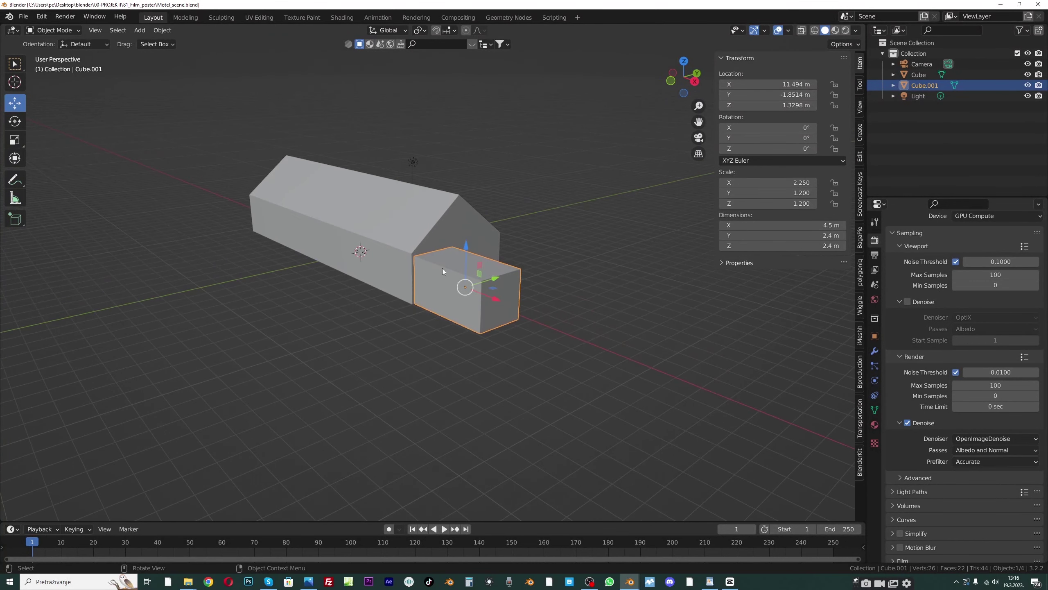
pyautogui.scroll(1, 442, 268)
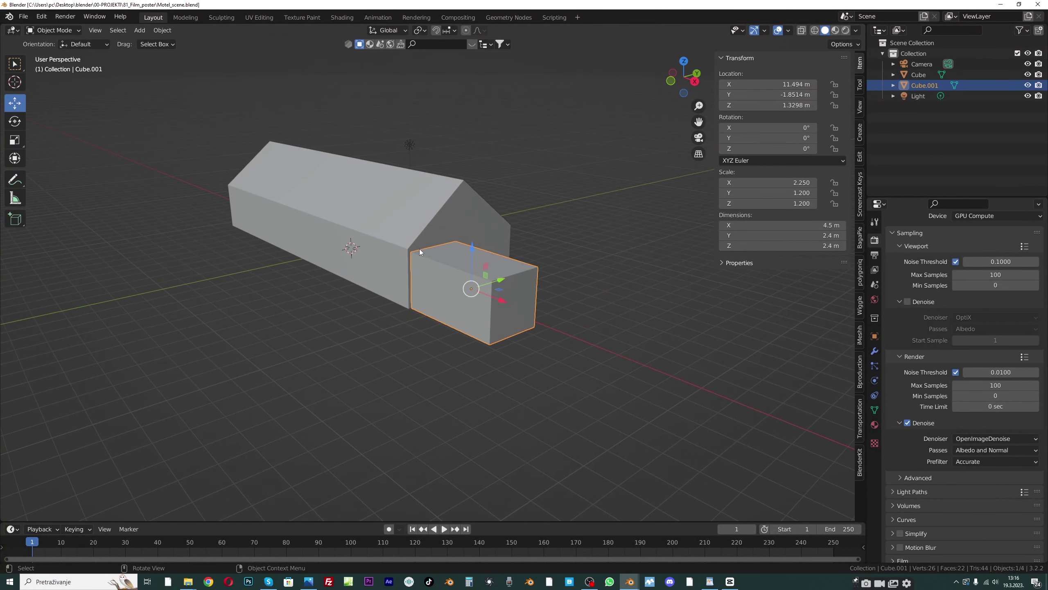
pyautogui.click(397, 213)
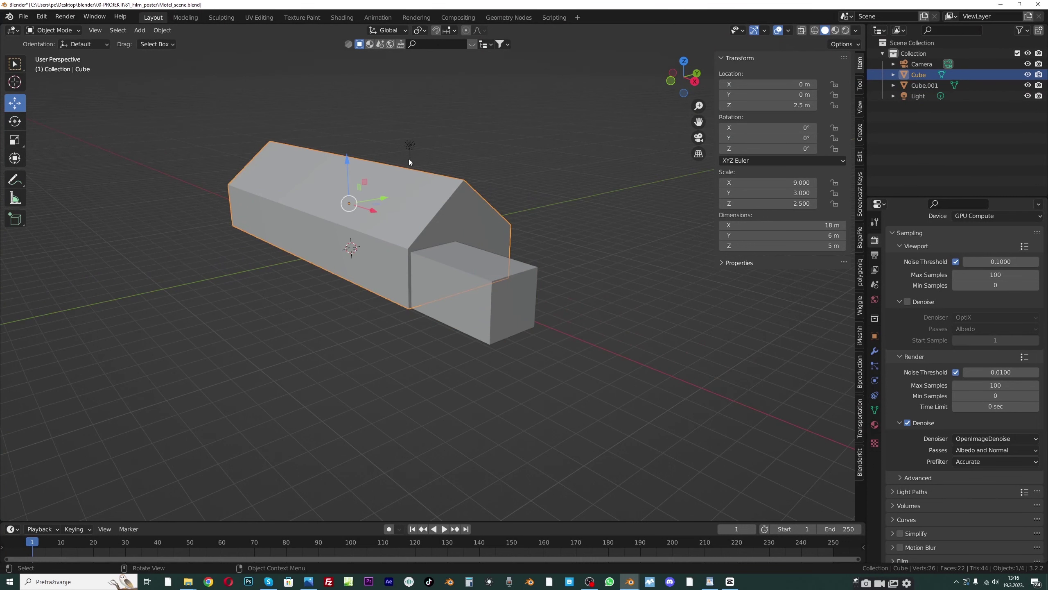
pyautogui.click(409, 146)
pyautogui.scroll(-3, 390, 201)
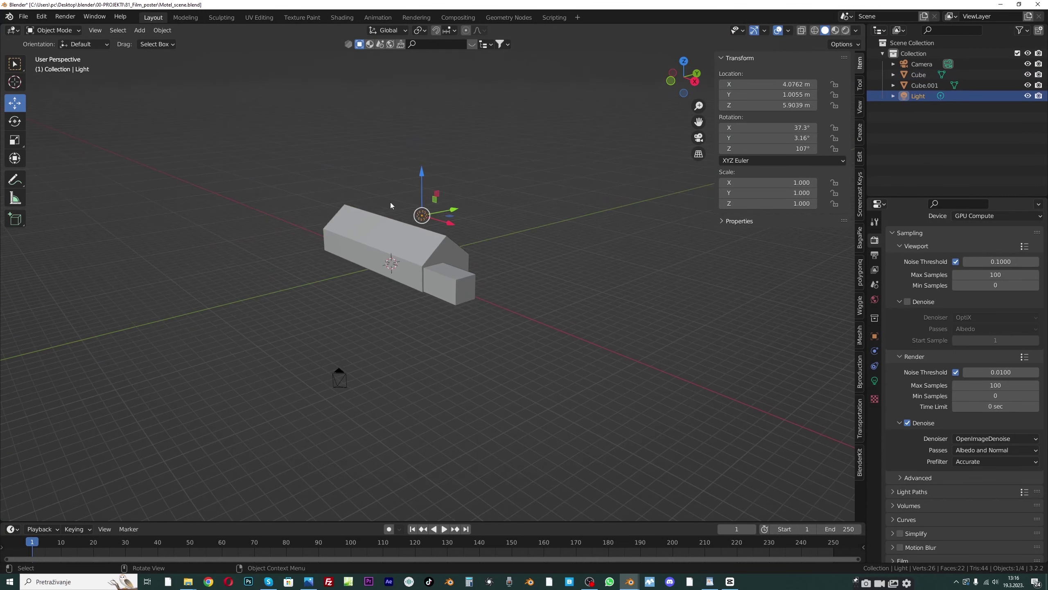
pyautogui.click(363, 343)
pyautogui.scroll(4, 396, 307)
pyautogui.moveTo(413, 289); pyautogui.dragTo(330, 264, button='middle')
pyautogui.scroll(-5, 426, 276)
# Select the new box beyond the building's gable end and isolate it in local view
pyautogui.click(491, 289)
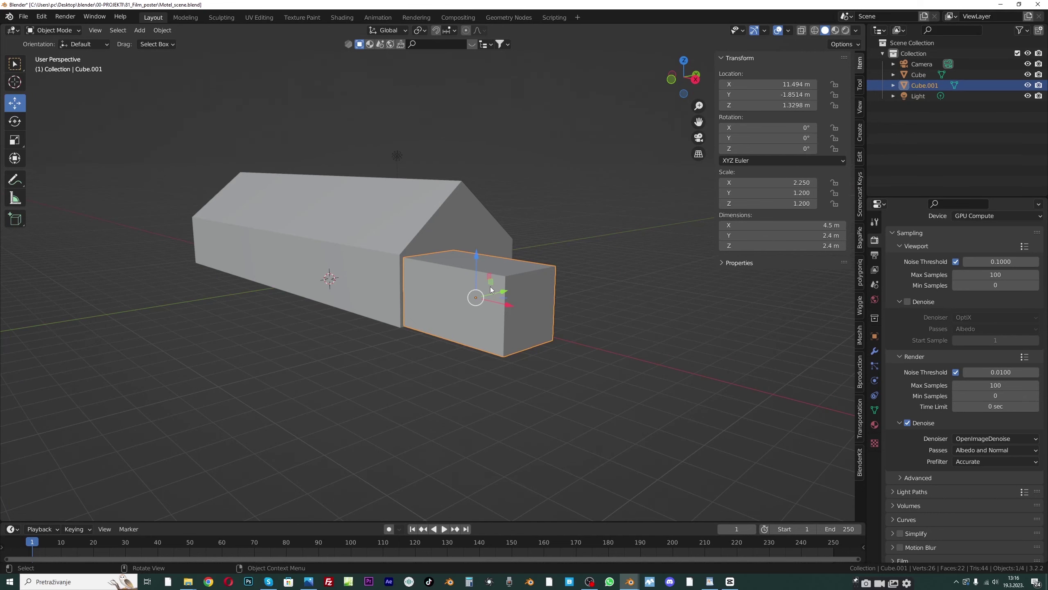
pyautogui.press('KP_Divide')
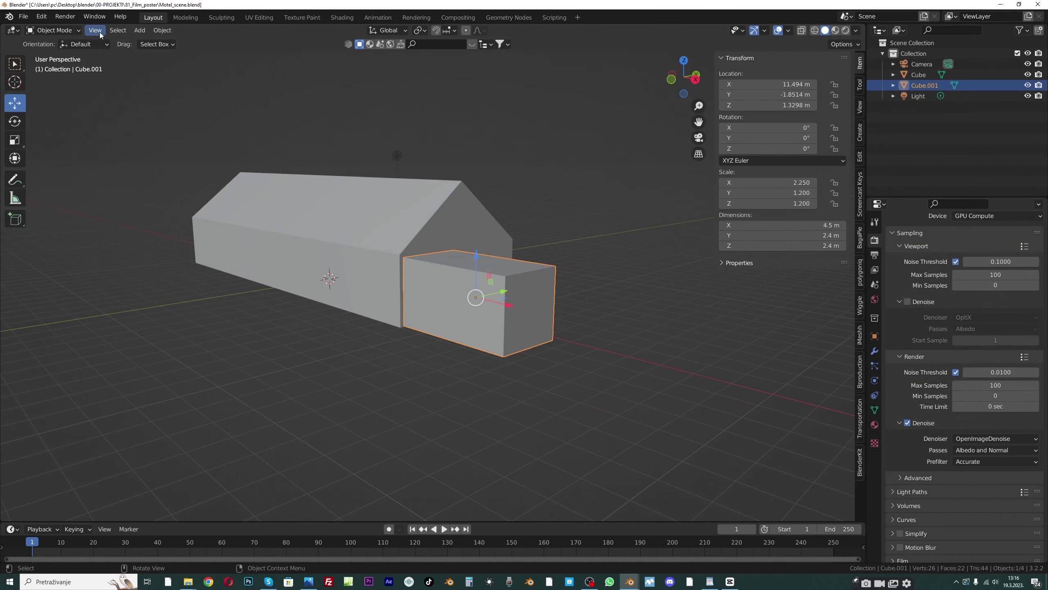
pyautogui.click(99, 32)
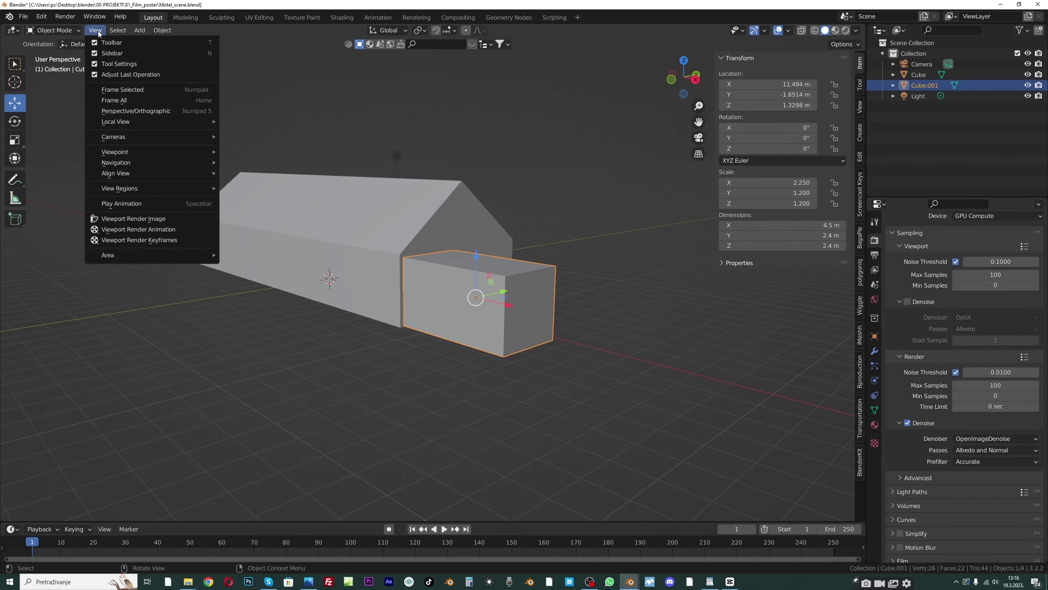
pyautogui.moveTo(151, 122)
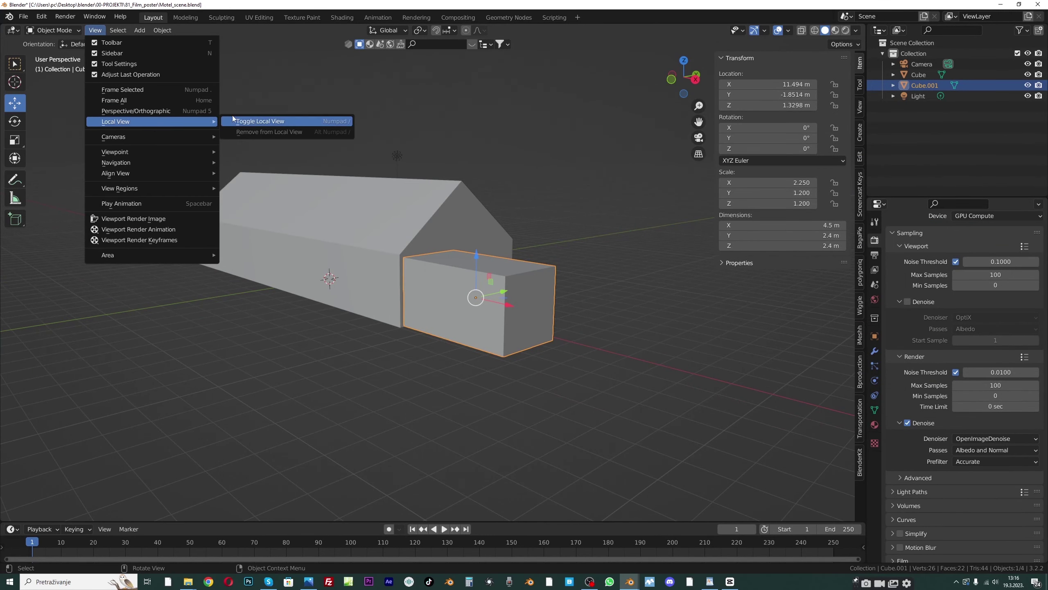
pyautogui.click(239, 122)
# Leave local view to show the whole building, and isolate the same box again
pyautogui.click(98, 30)
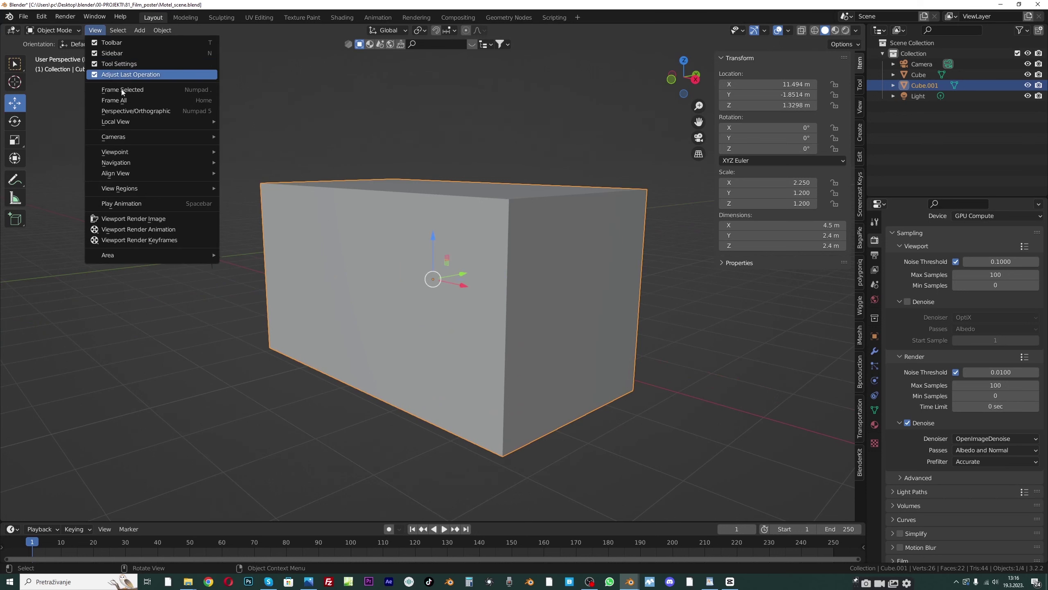
pyautogui.moveTo(130, 131)
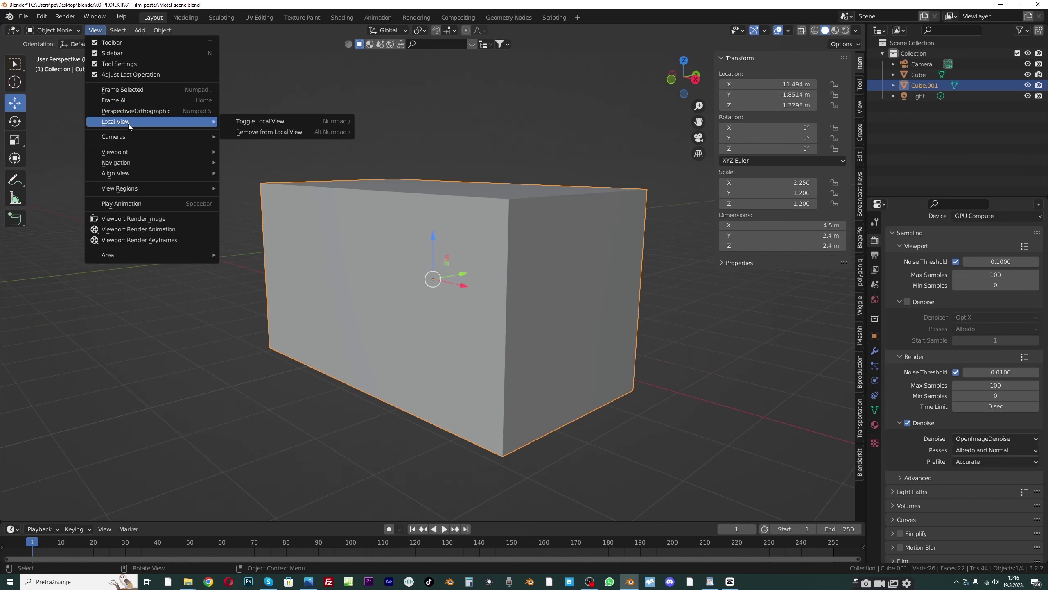
pyautogui.click(286, 121)
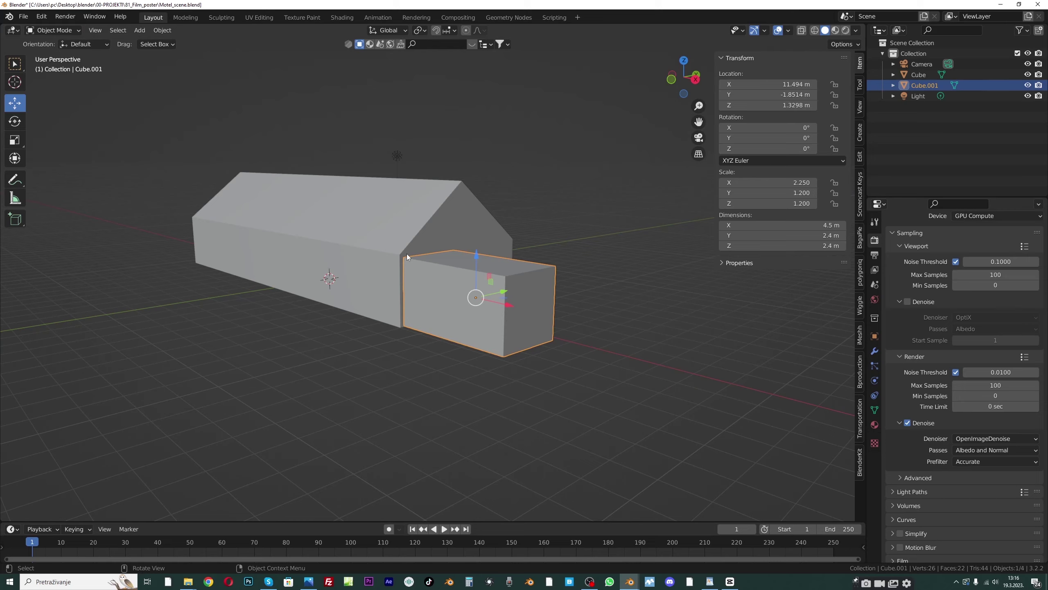
pyautogui.press('KP_Divide')
pyautogui.press('KP_Divide')
pyautogui.press('KP_Divide')
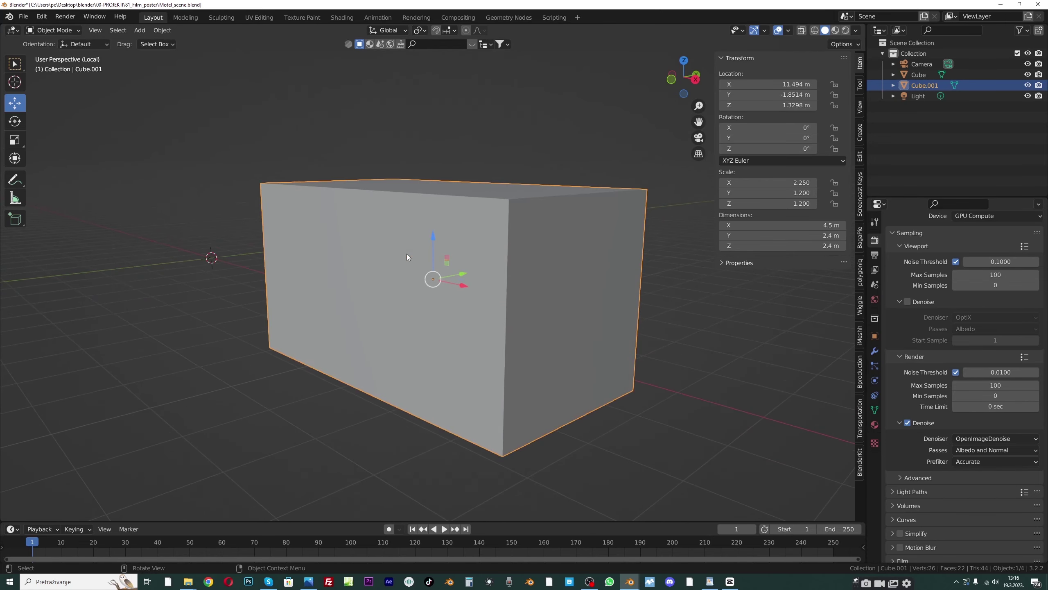
pyautogui.scroll(-2, 437, 293)
pyautogui.moveTo(437, 293); pyautogui.dragTo(374, 275, button='middle')
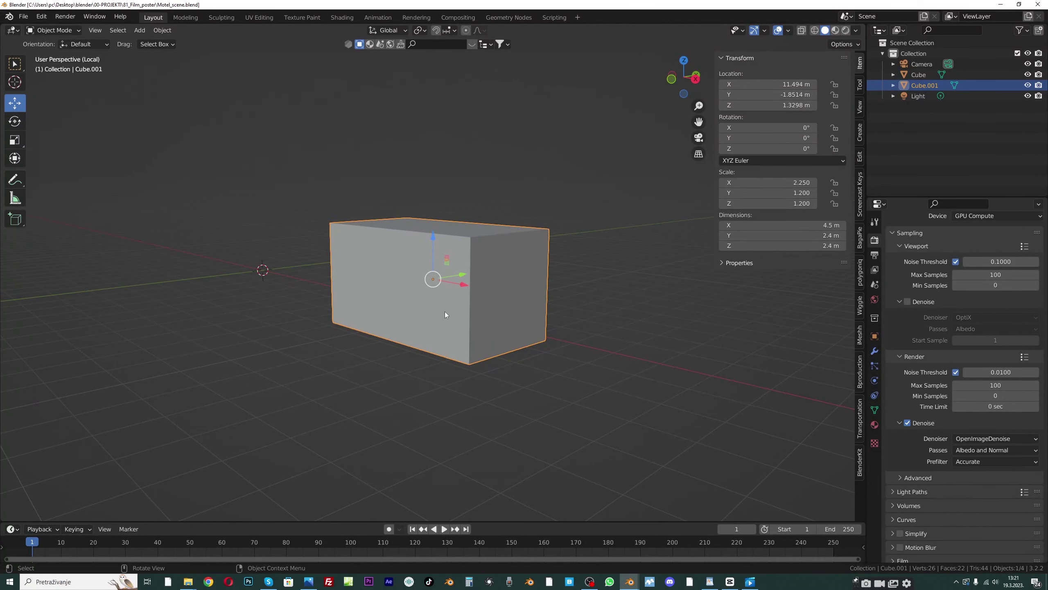
# Examine the finished DRIVE poster image and the motel shot near the end of the DRIVE_final_animation video
pyautogui.click(308, 581)
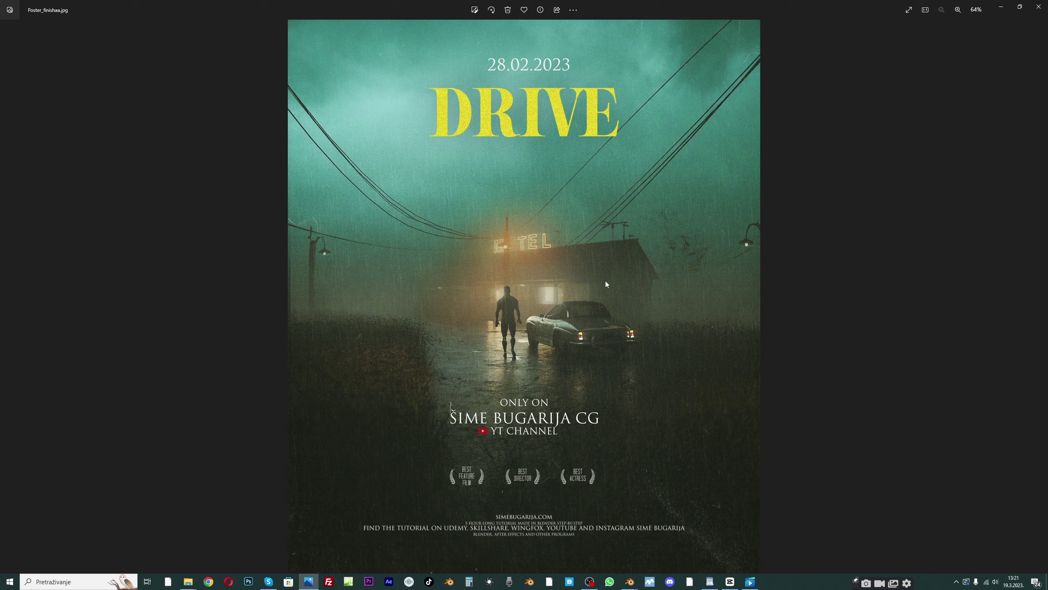
pyautogui.click(1001, 6)
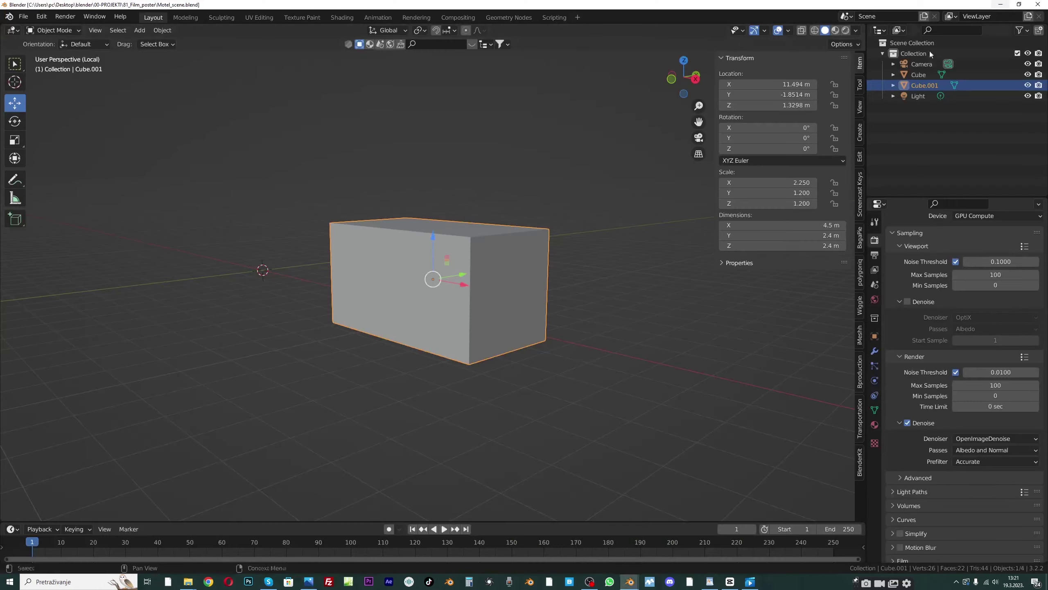
pyautogui.click(755, 585)
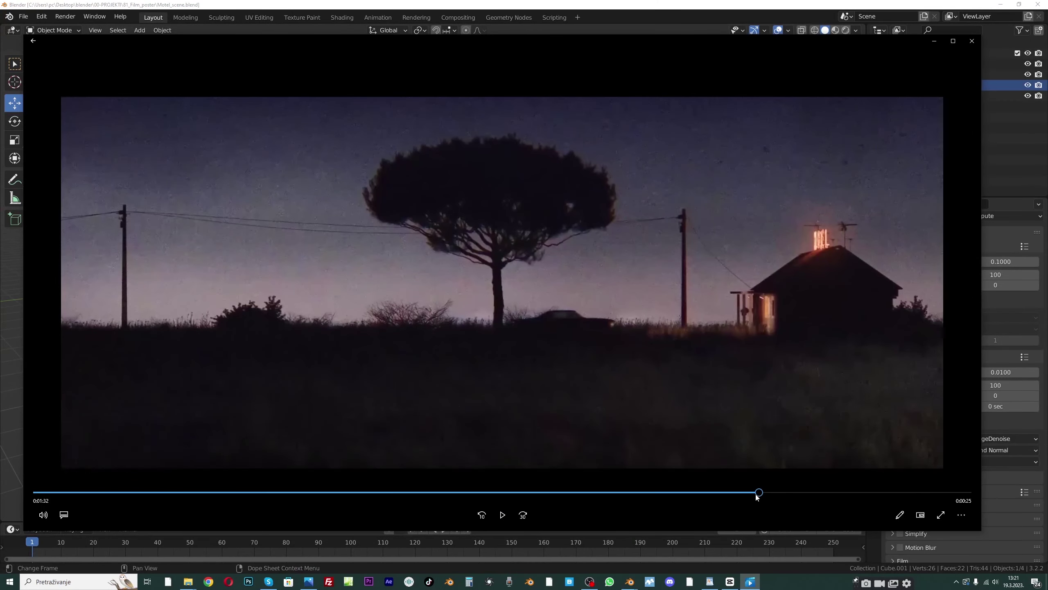
pyautogui.click(737, 492)
pyautogui.moveTo(737, 492); pyautogui.dragTo(767, 495)
pyautogui.click(934, 41)
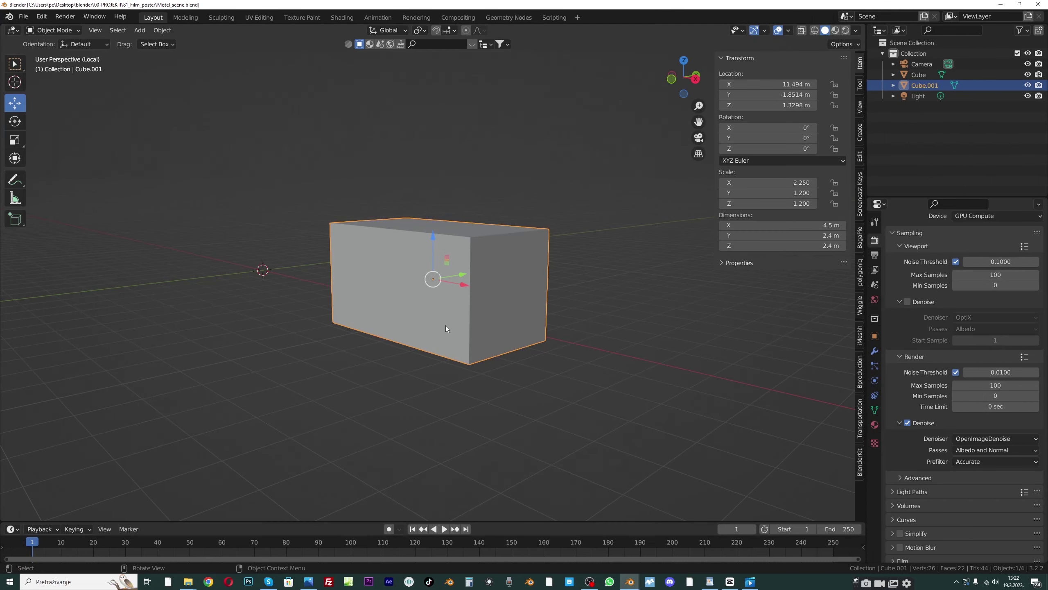
# Examine the car-and-cabin shot in DRIVE_final_animation and the matching tutorial picture in the browser, and return to Motel_scene.blend in Blender
pyautogui.moveTo(706, 130); pyautogui.dragTo(524, 219)
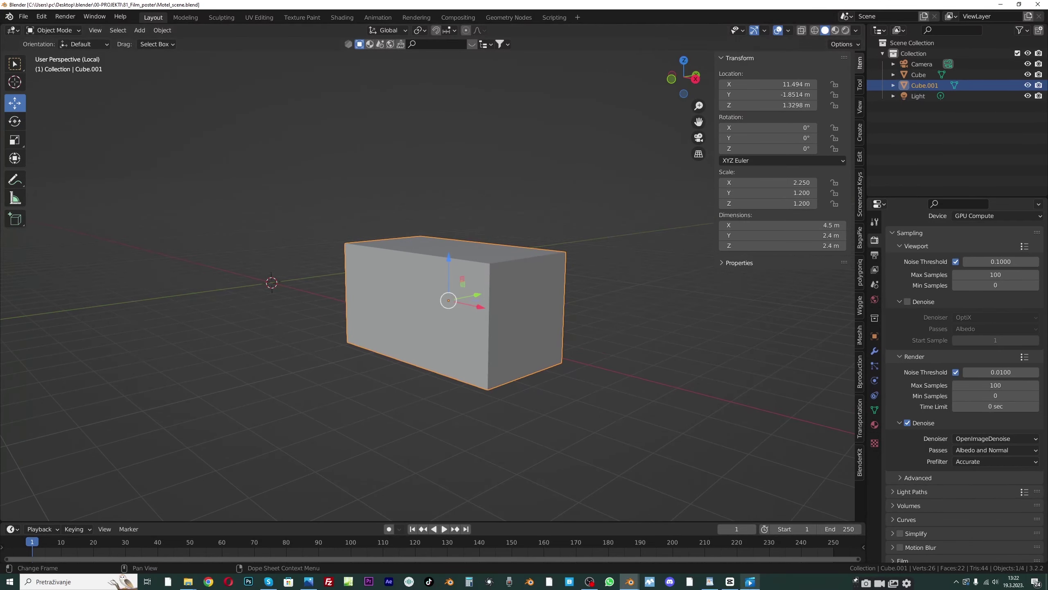
pyautogui.click(750, 581)
pyautogui.click(295, 491)
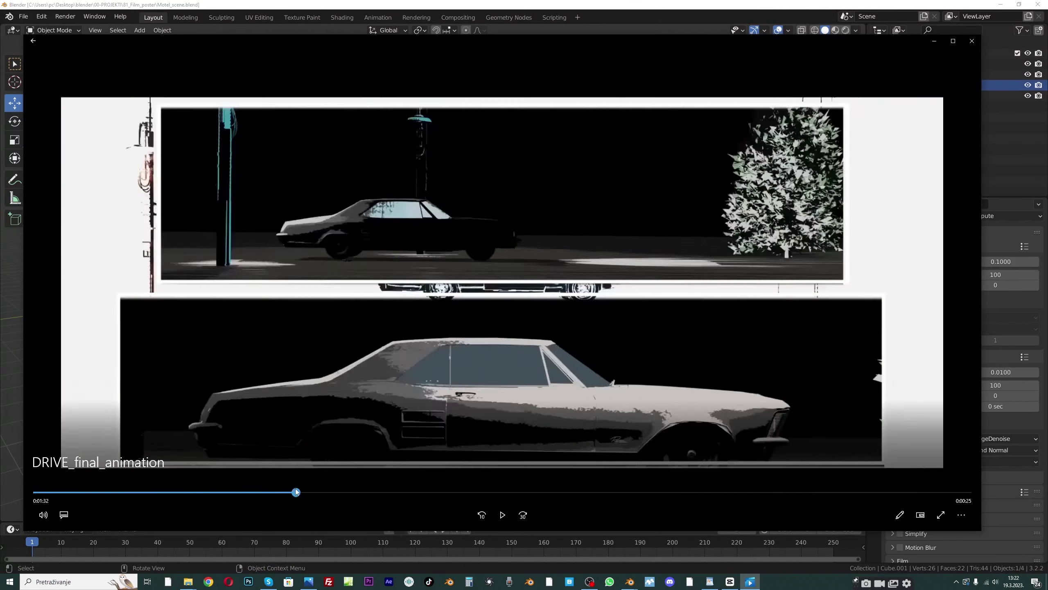
pyautogui.click(171, 478)
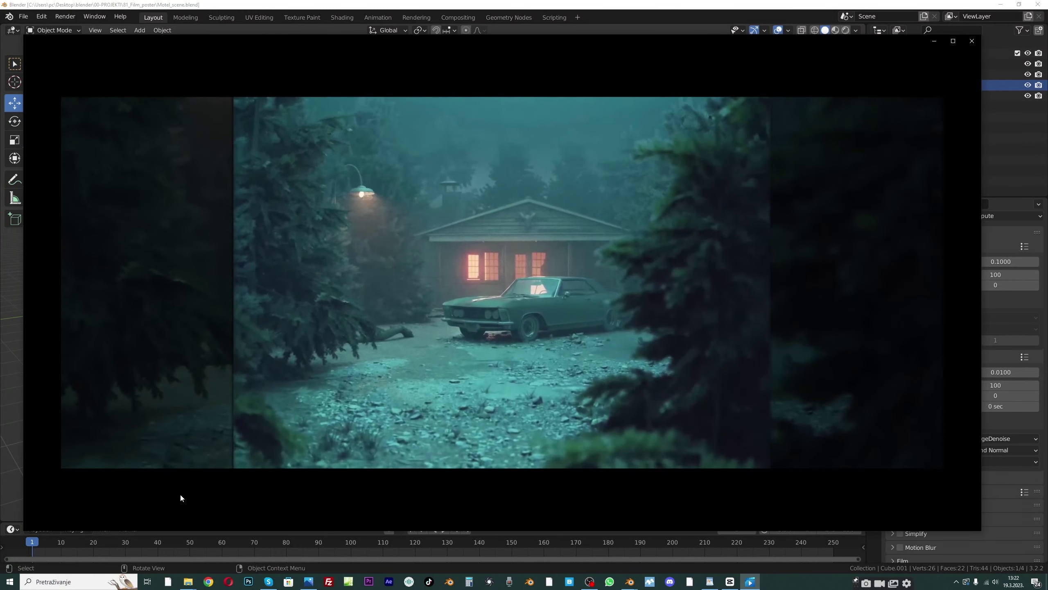
pyautogui.click(471, 254)
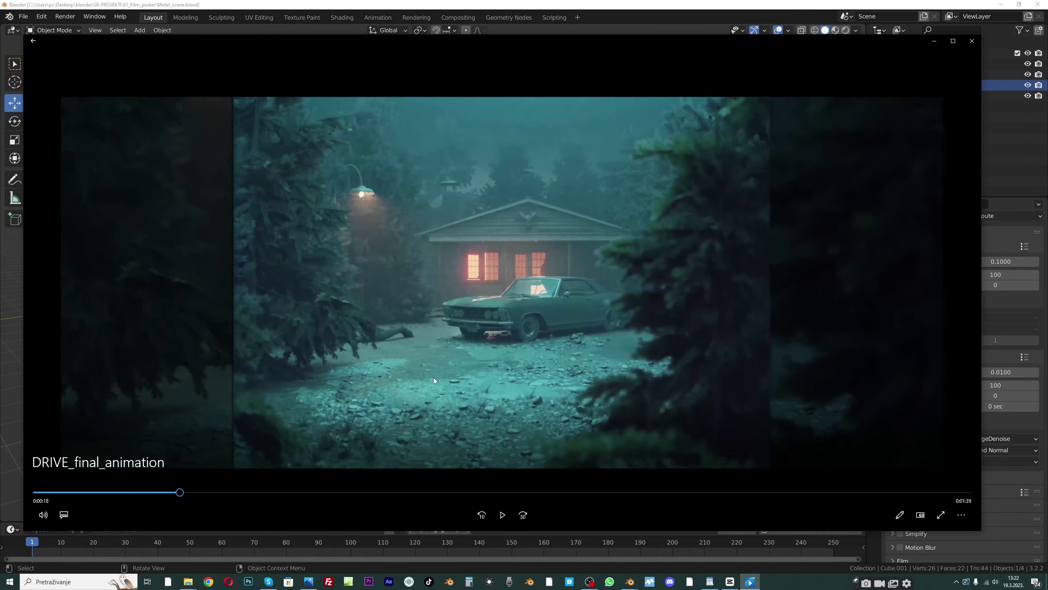
pyautogui.moveTo(180, 493)
pyautogui.mouseDown()
pyautogui.moveTo(190, 492)
pyautogui.moveTo(162, 499)
pyautogui.mouseUp()
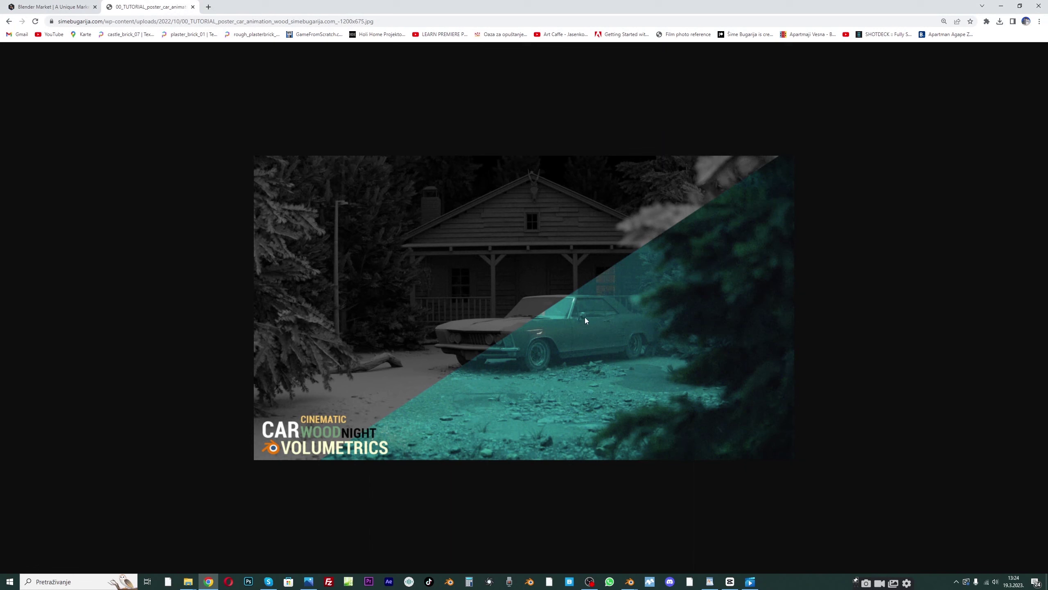
pyautogui.moveTo(630, 582)
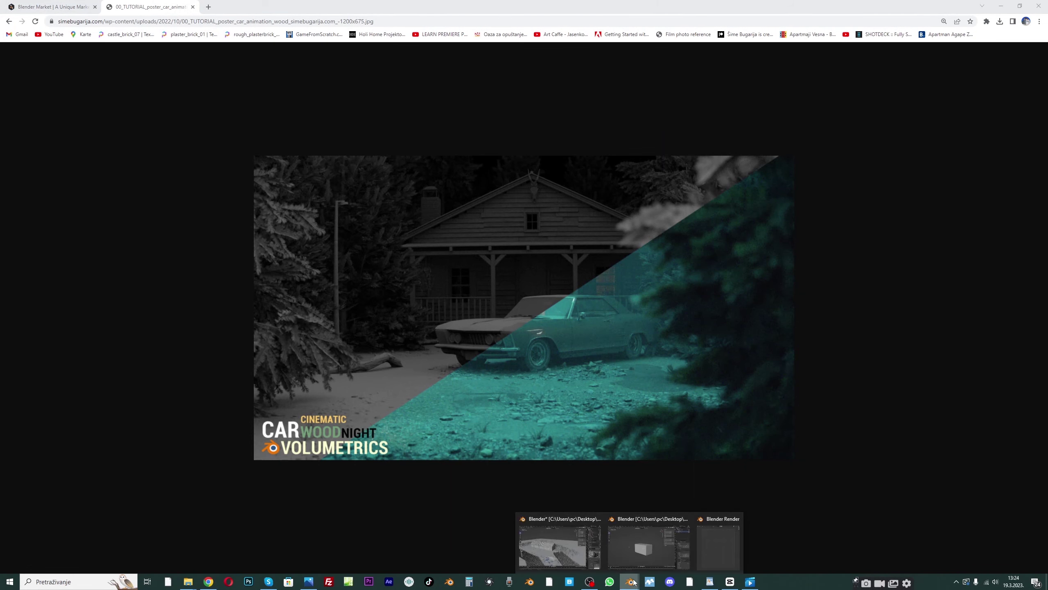
pyautogui.click(641, 542)
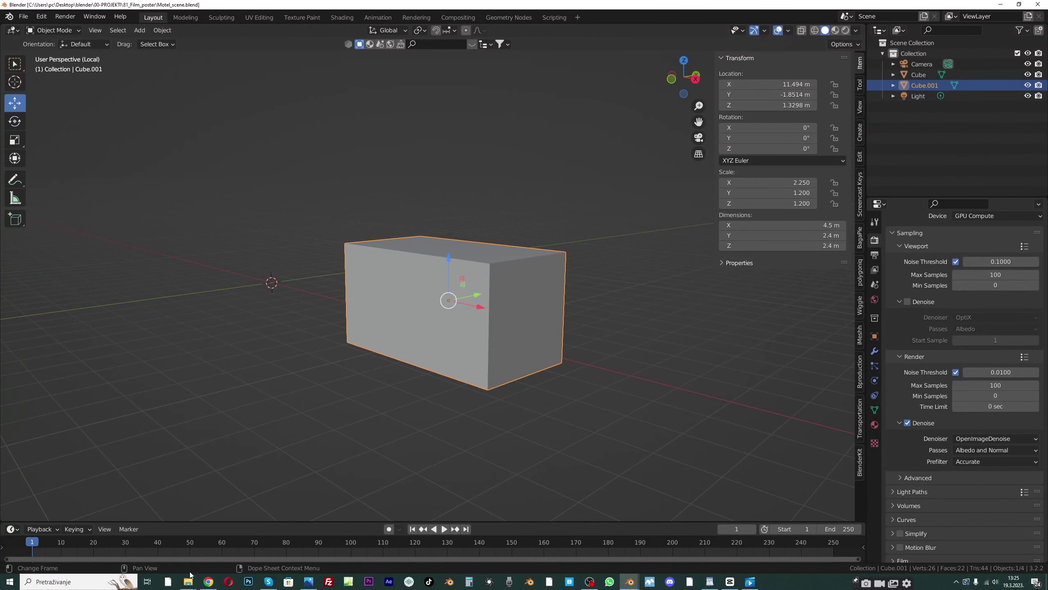
# Examine the reference photo motel.jpg from the project's images folder up close, and return to Motel_scene.blend
pyautogui.click(188, 582)
pyautogui.click(162, 546)
pyautogui.doubleClick(266, 179)
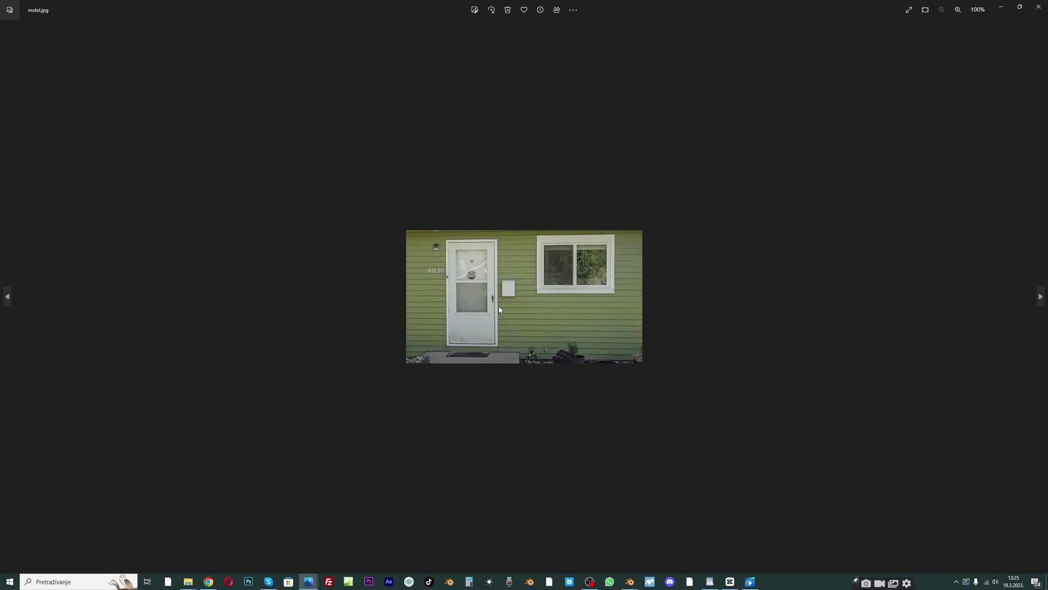
pyautogui.keyDown('ctrl'); pyautogui.scroll(5, 498, 306); pyautogui.keyUp('ctrl')
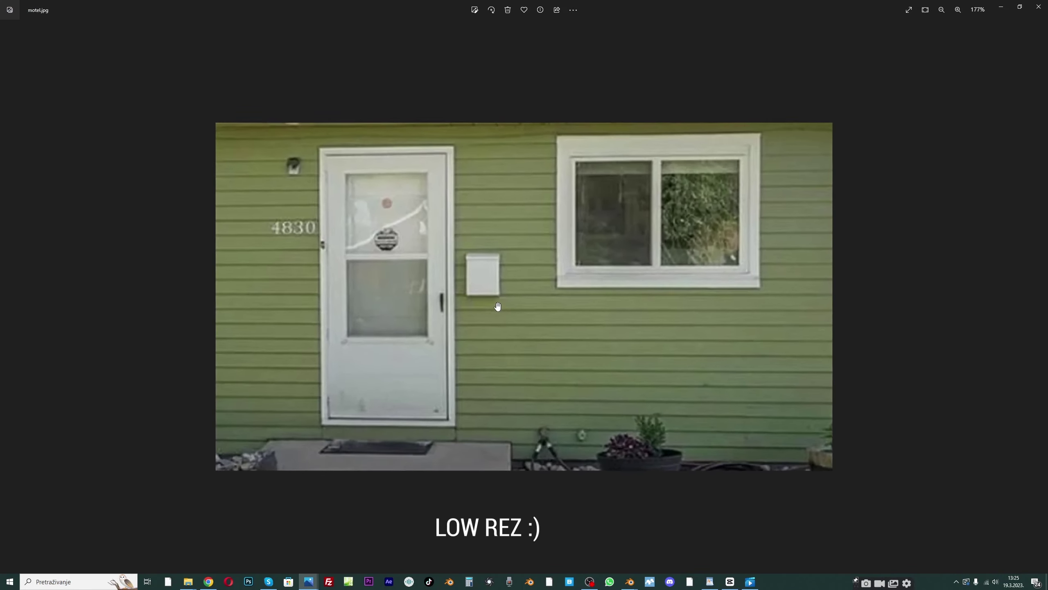
pyautogui.keyDown('ctrl'); pyautogui.scroll(-5, 497, 306); pyautogui.keyUp('ctrl')
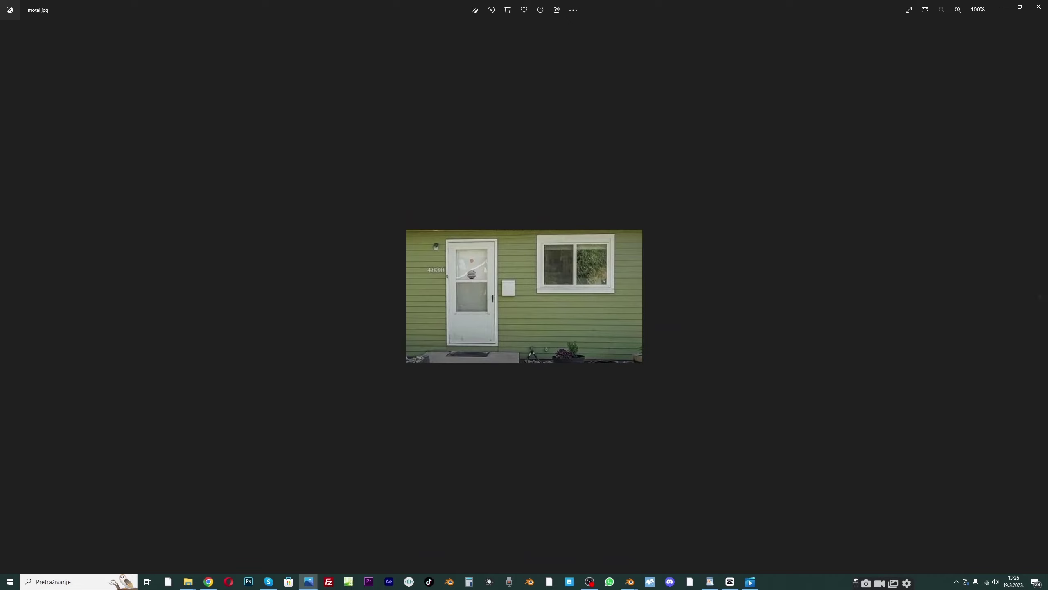
pyautogui.click(1039, 8)
pyautogui.click(479, 326)
pyautogui.click(629, 582)
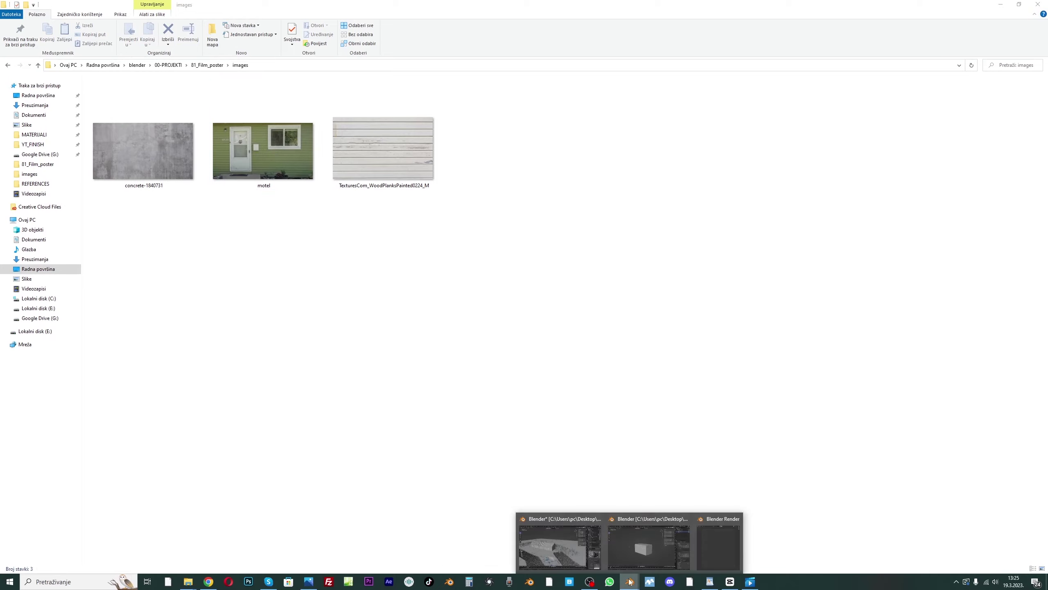
pyautogui.click(630, 548)
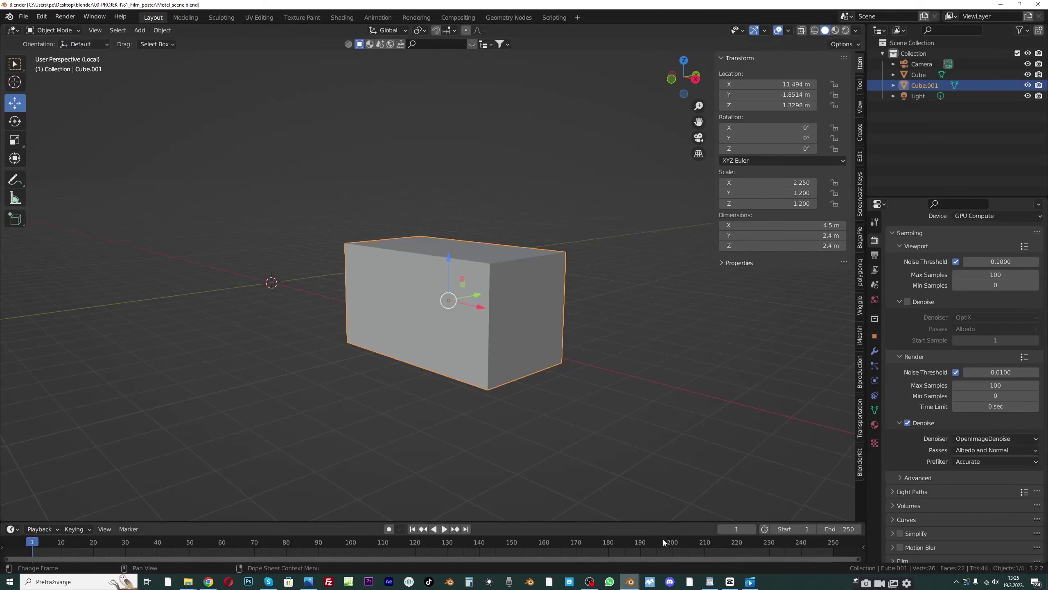
# Create a new material for the isolated box and name it MOTEL
pyautogui.click(875, 425)
pyautogui.click(963, 287)
pyautogui.doubleClick(930, 284)
pyautogui.write('MOTEL')
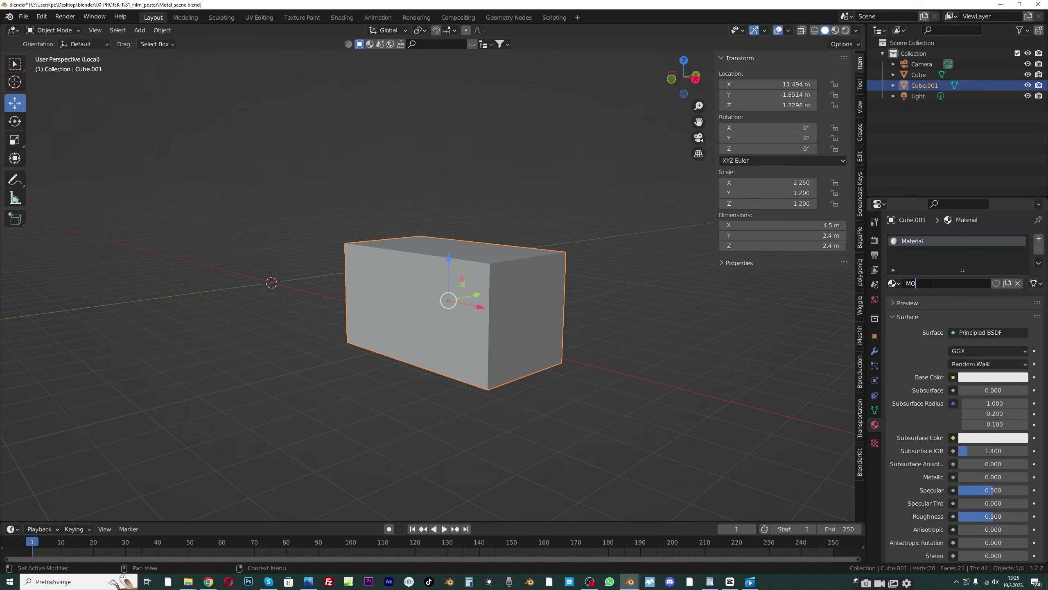
pyautogui.press('Return')
# Switch to the Shading workspace and isolate the box in its viewport with local view
pyautogui.click(343, 18)
pyautogui.scroll(-5, 516, 199)
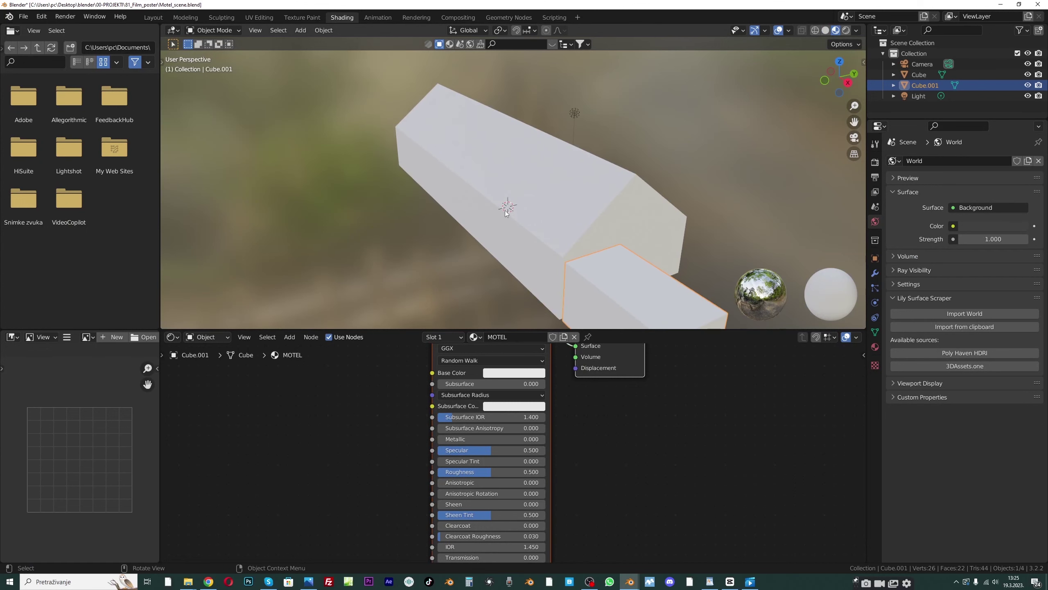
pyautogui.moveTo(507, 204); pyautogui.dragTo(551, 211, button='middle')
pyautogui.keyDown('shift'); pyautogui.moveTo(863, 141); pyautogui.dragTo(640, 163, button='middle'); pyautogui.keyUp('shift')
pyautogui.press('KP_Divide')
pyautogui.press('KP_Divide')
pyautogui.press('KP_Divide')
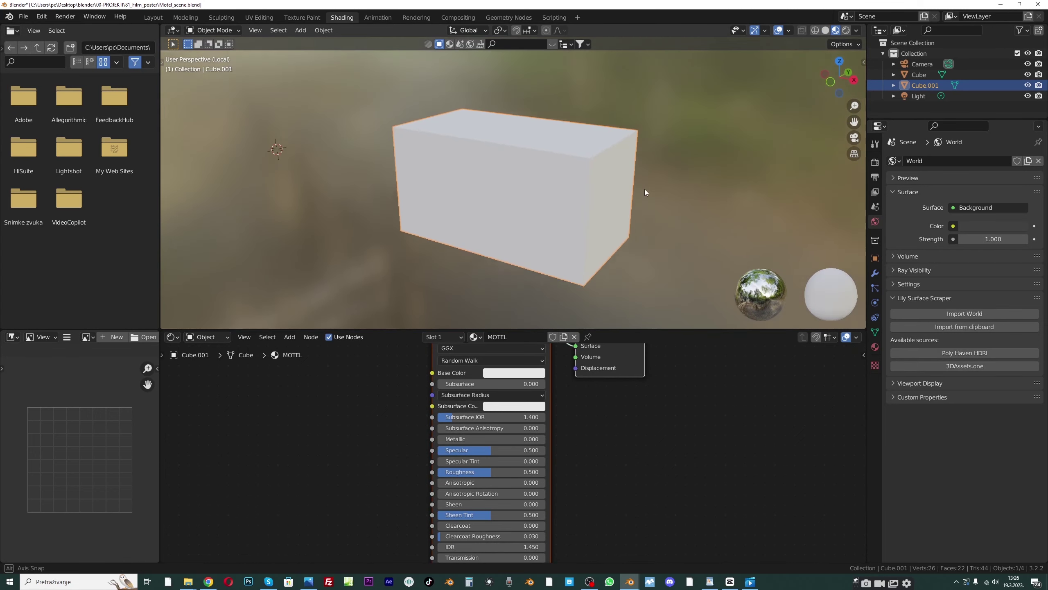
# Bring motel.jpg from the images folder into the MOTEL node tree as an image texture node beside the Principled BSDF
pyautogui.scroll(-1, 394, 401)
pyautogui.moveTo(394, 401); pyautogui.dragTo(405, 447, button='middle')
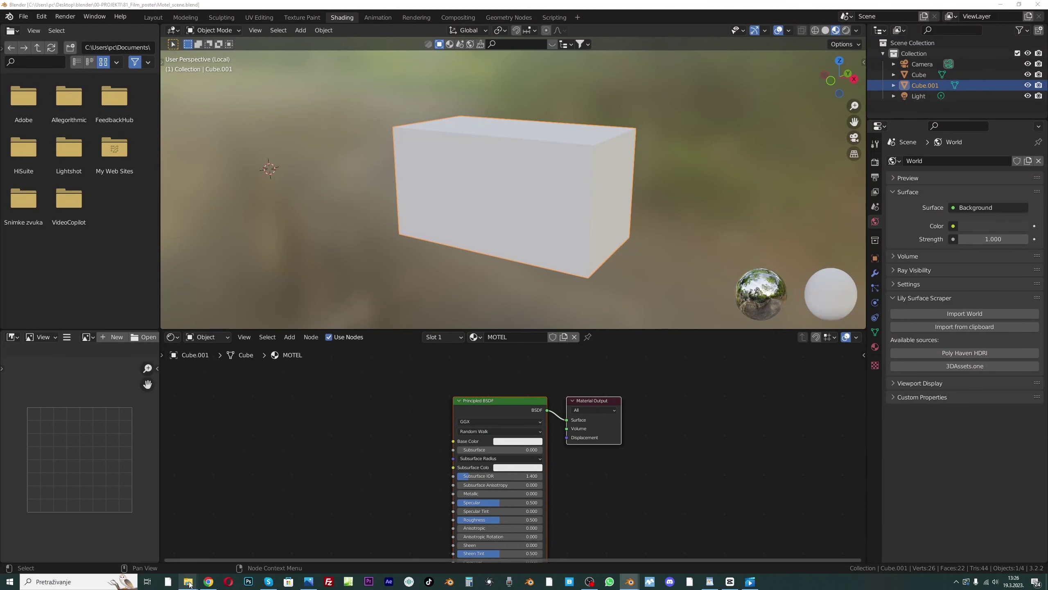
pyautogui.moveTo(188, 582)
pyautogui.click(155, 544)
pyautogui.moveTo(267, 158); pyautogui.dragTo(624, 511)
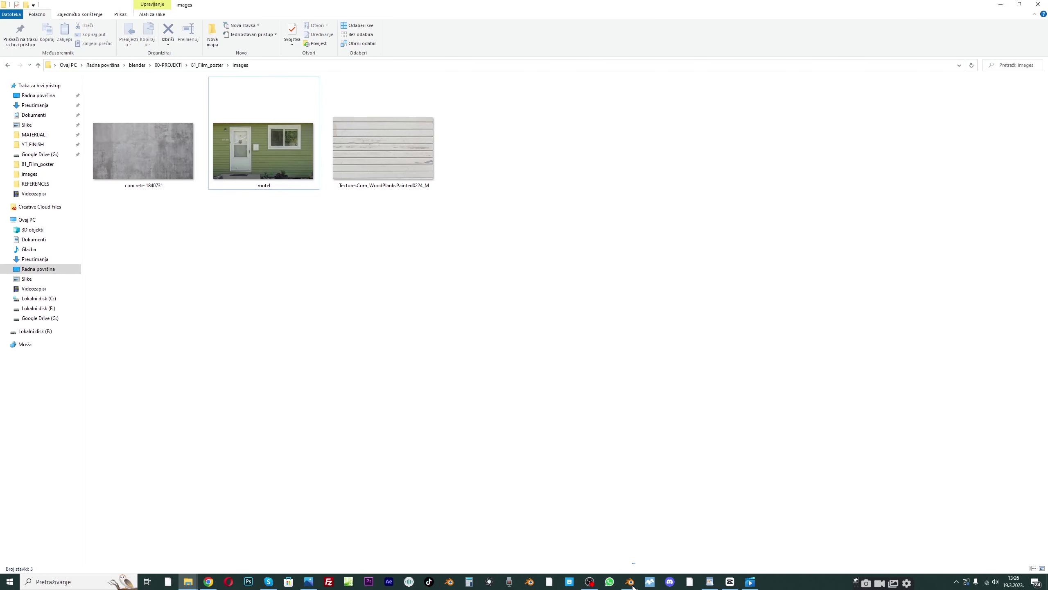
pyautogui.moveTo(278, 139); pyautogui.dragTo(282, 449)
# Add an empty Image Texture node to the MOTEL material and place it beside the motel.jpg node
pyautogui.hotkey('shift', 'a')
pyautogui.click(286, 399)
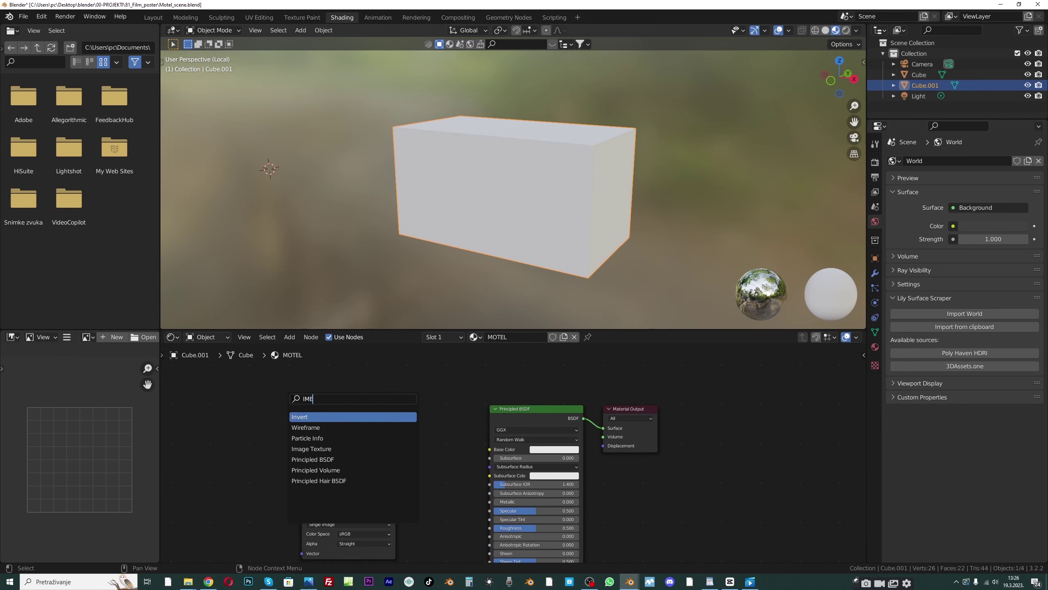
pyautogui.press('BackSpace')
pyautogui.press('BackSpace')
pyautogui.press('BackSpace')
pyautogui.write('image')
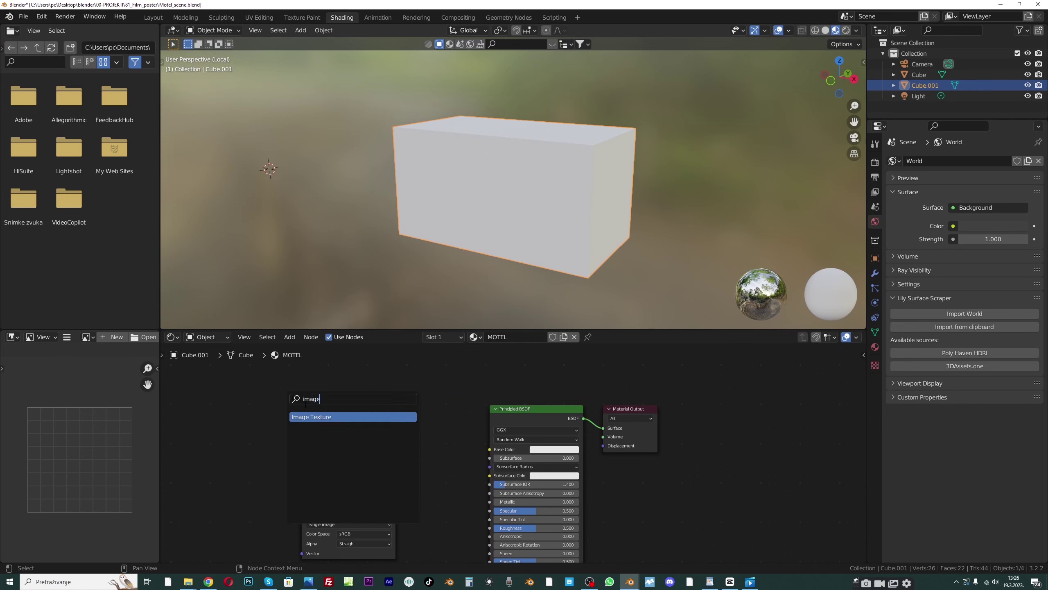
pyautogui.click(388, 415)
pyautogui.click(293, 415)
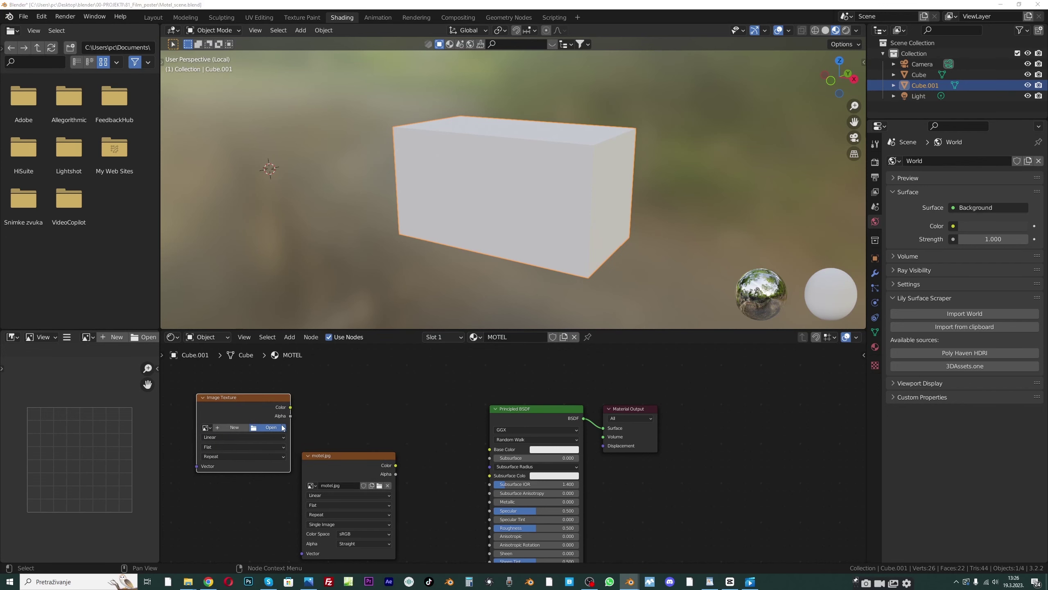
pyautogui.click(281, 428)
pyautogui.click(469, 155)
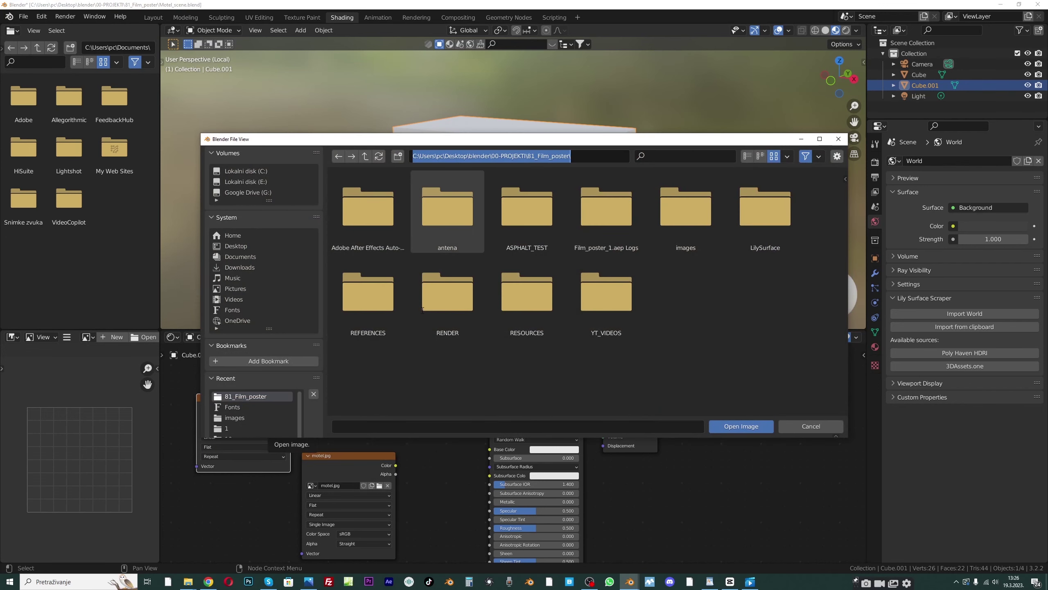
pyautogui.press('Escape')
pyautogui.click(811, 427)
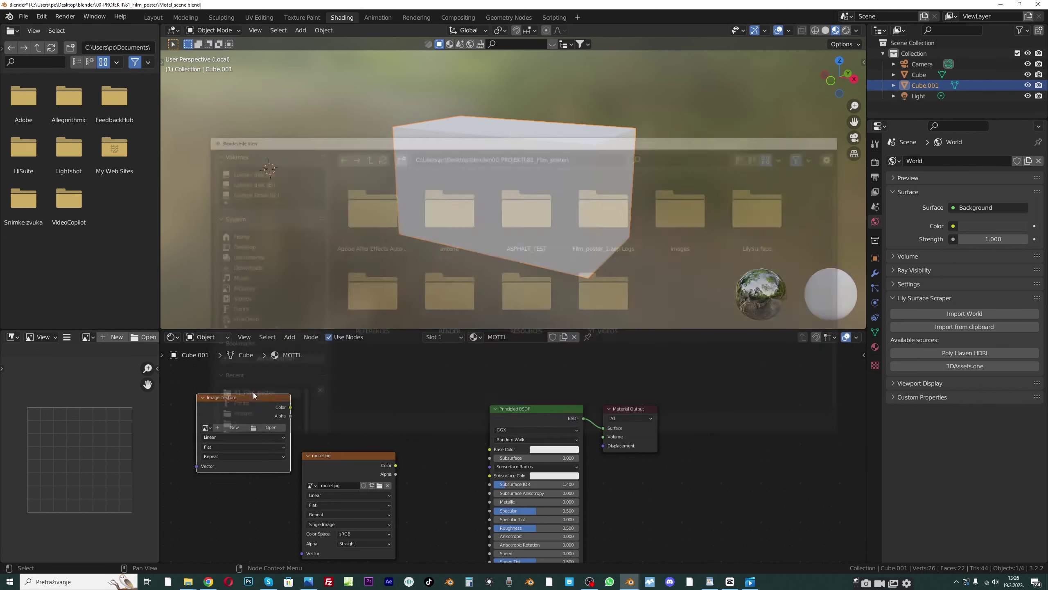
# Delete the empty Image Texture node and connect the motel.jpg node's Color output to the Principled BSDF's Base Color
pyautogui.press('x')
pyautogui.moveTo(327, 459); pyautogui.dragTo(490, 449)
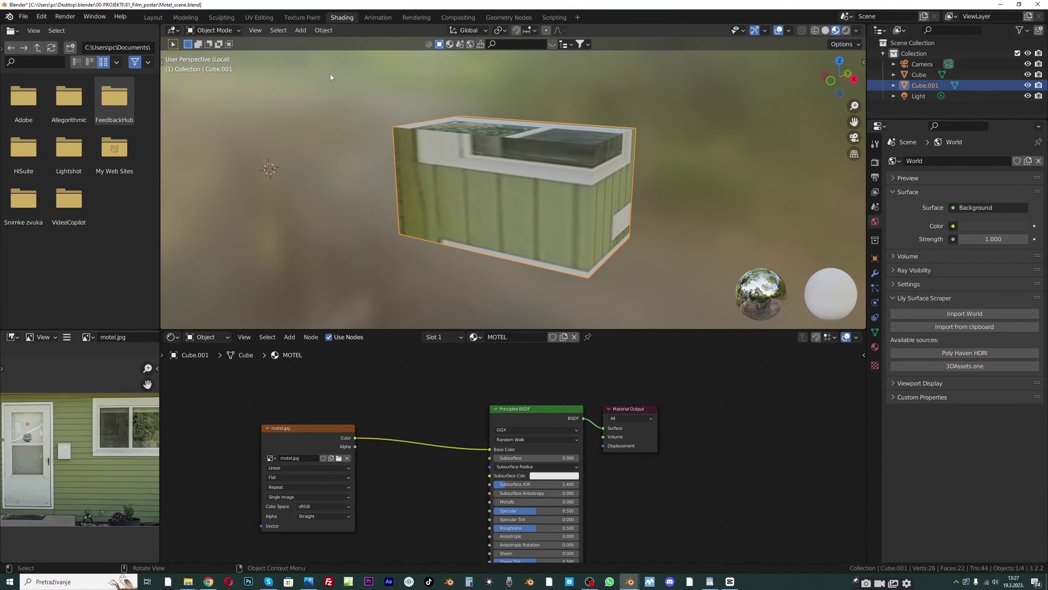
# View the box in the UV Editing workspace, isolated in local view with Material Preview shading
pyautogui.click(261, 18)
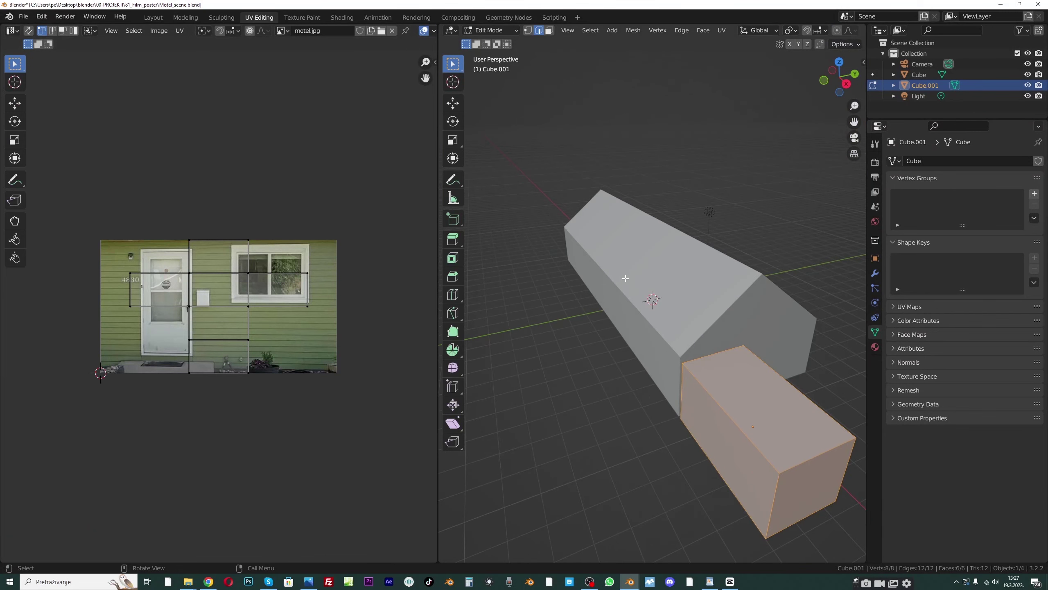
pyautogui.press('KP_Divide')
pyautogui.moveTo(545, 323); pyautogui.dragTo(580, 317, button='middle')
pyautogui.press('a')
pyautogui.scroll(-5, 834, 32)
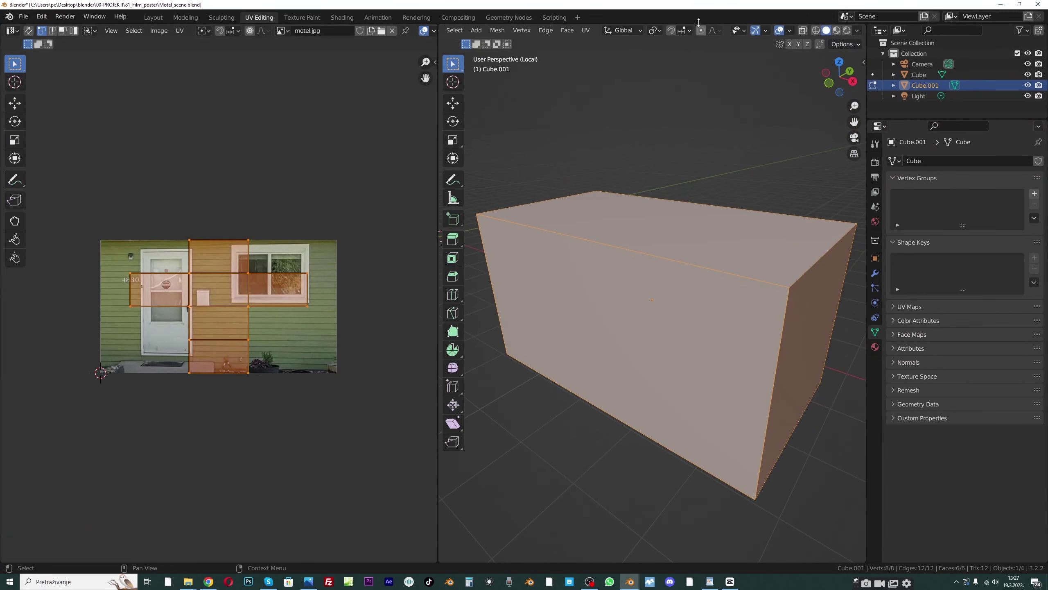
pyautogui.click(835, 31)
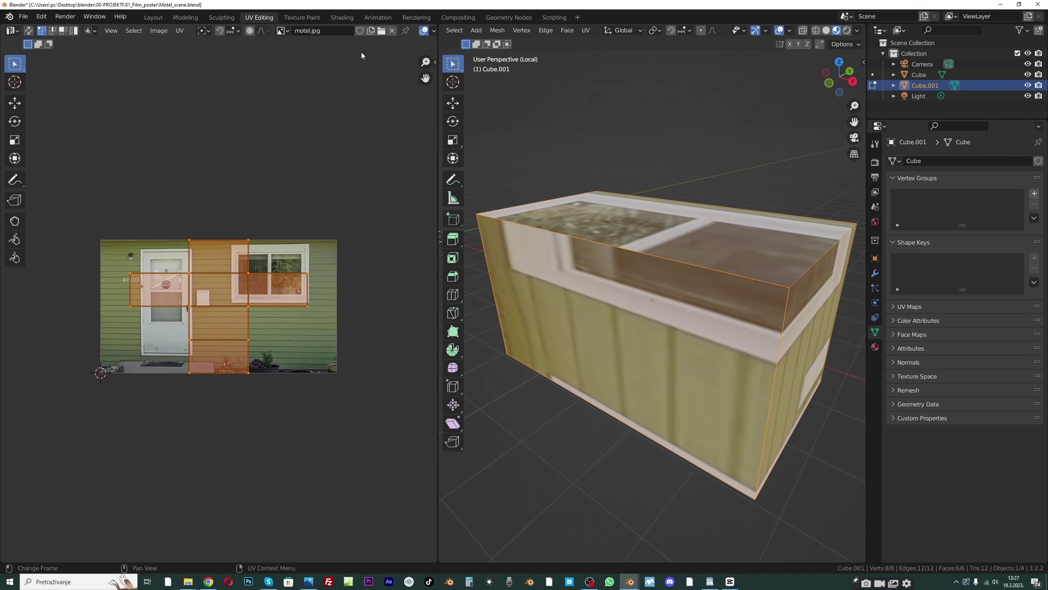
# Return to the Shading workspace, turn the file browser area into a wider UV Editor, and put the box in Edit Mode
pyautogui.click(343, 17)
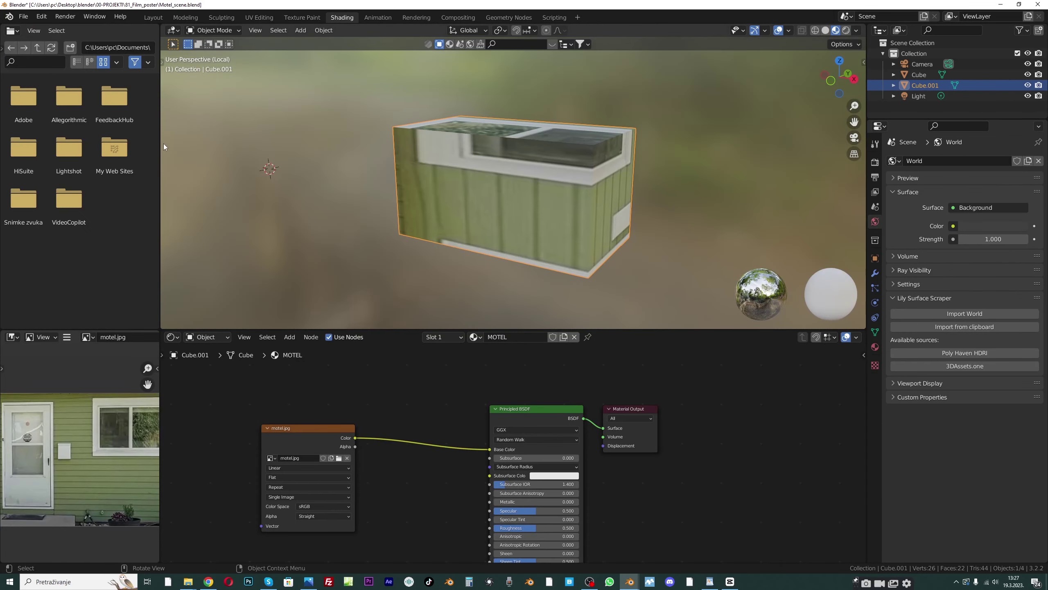
pyautogui.moveTo(161, 143); pyautogui.dragTo(236, 134)
pyautogui.click(17, 31)
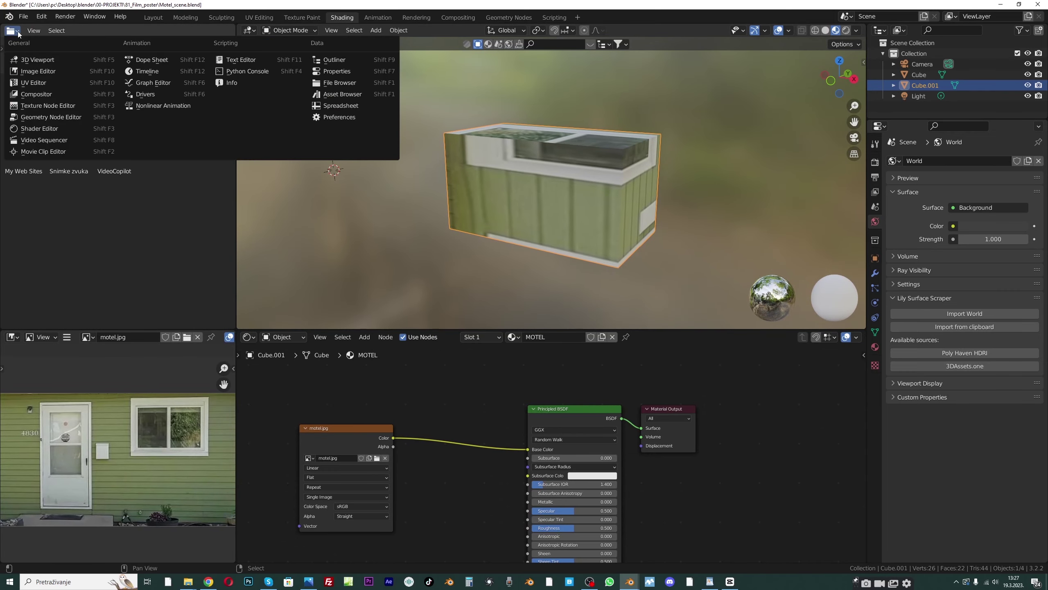
pyautogui.click(36, 84)
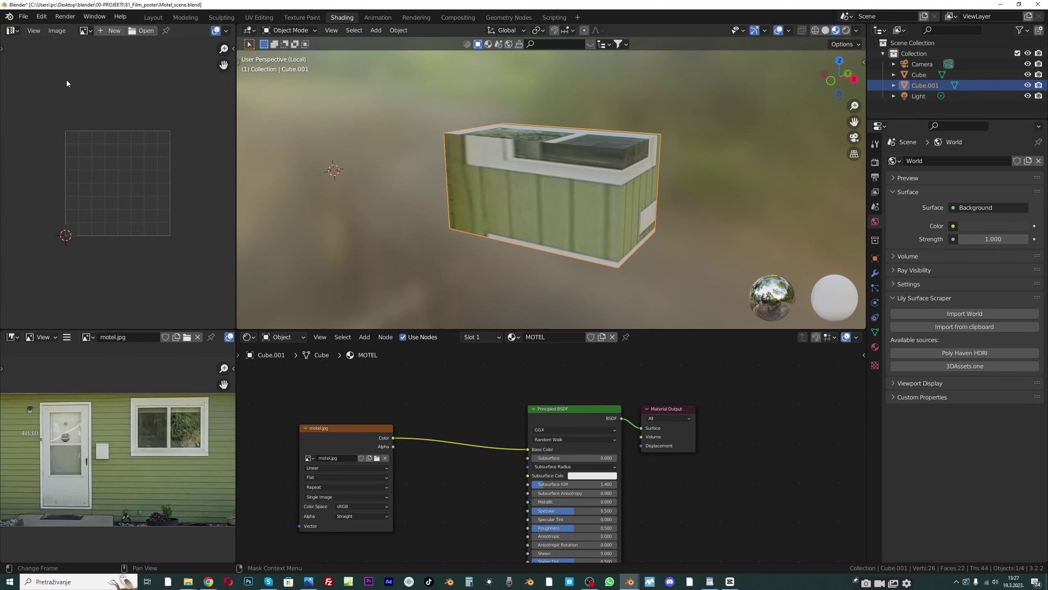
pyautogui.click(287, 31)
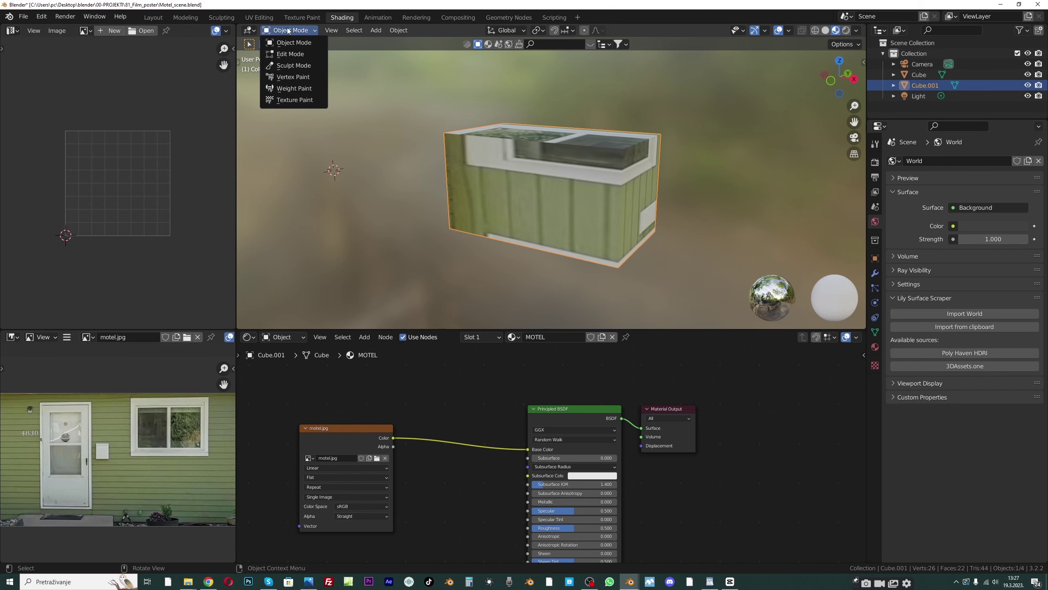
pyautogui.click(285, 57)
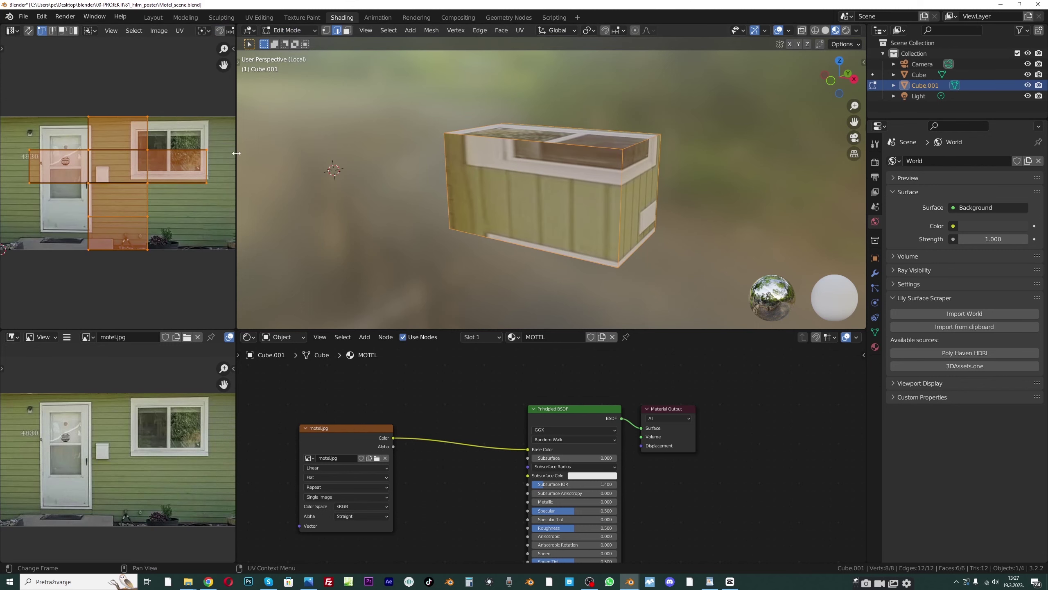
pyautogui.moveTo(237, 153); pyautogui.dragTo(307, 153)
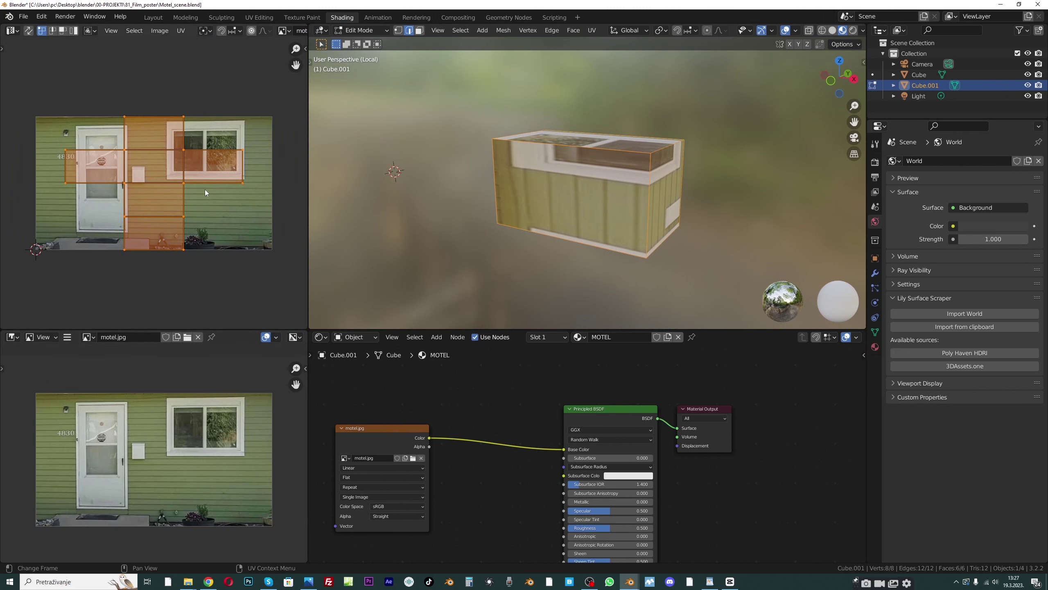
# Join the motel.jpg image viewer area into the Shader Editor and save the scene
pyautogui.rightClick(308, 435)
pyautogui.click(308, 435)
pyautogui.click(231, 429)
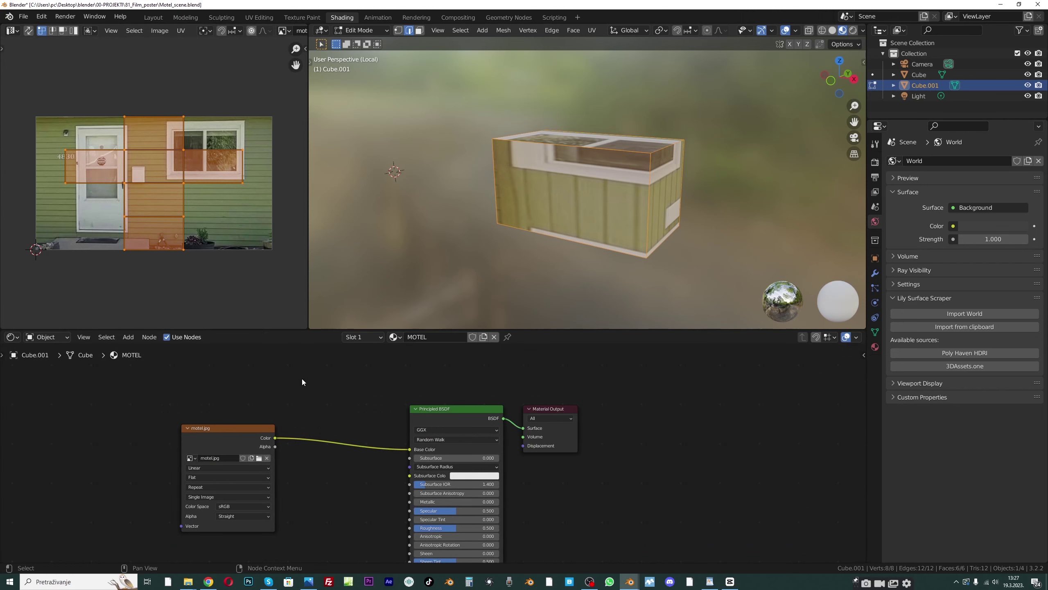
pyautogui.hotkey('ctrl', 's')
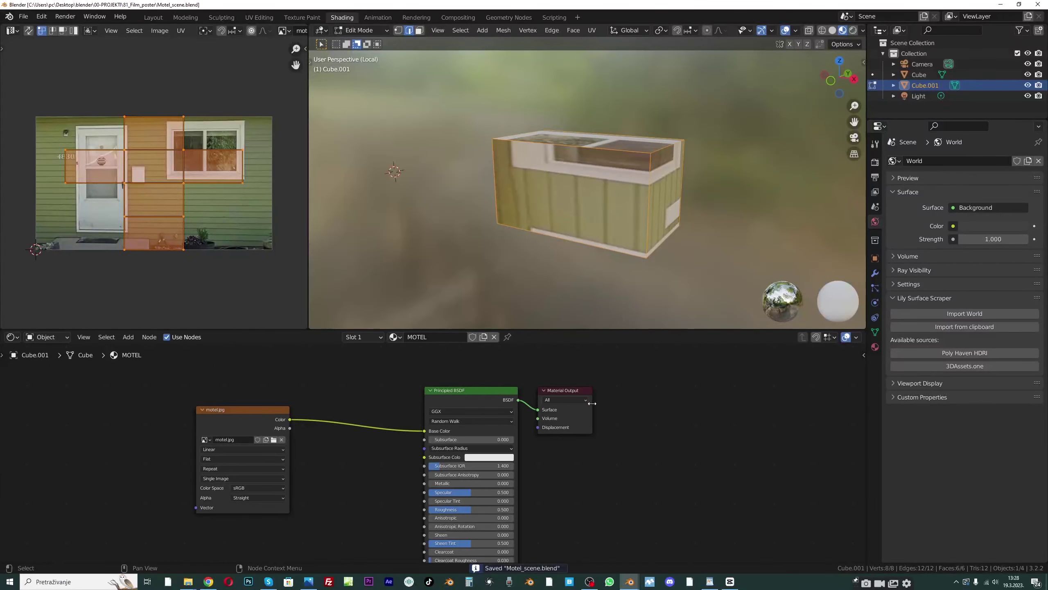
# Put the box in Object Mode and apply its scale
pyautogui.click(368, 31)
pyautogui.click(366, 43)
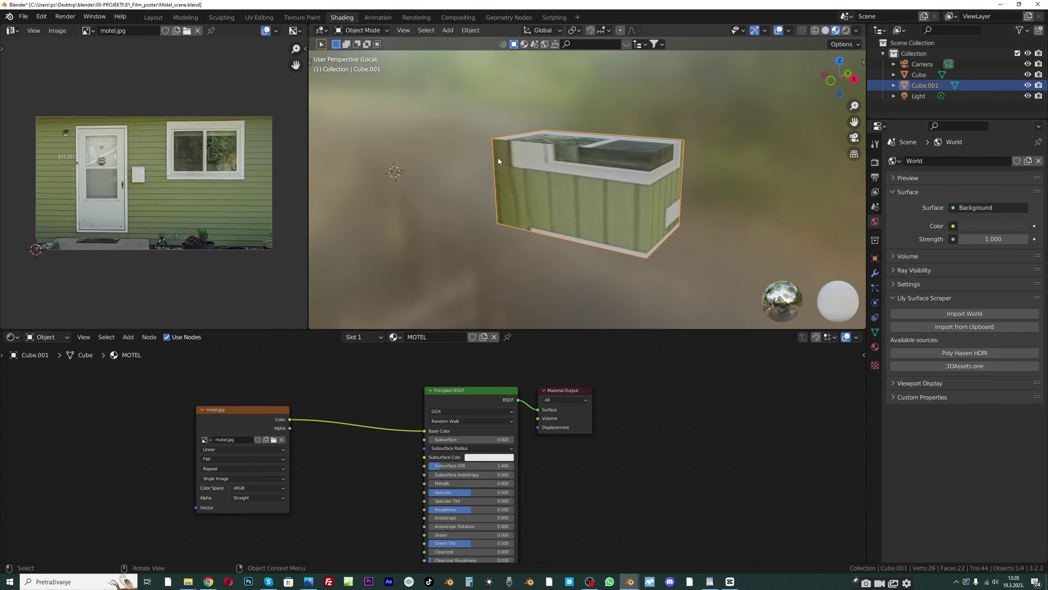
pyautogui.moveTo(854, 122); pyautogui.dragTo(816, 137)
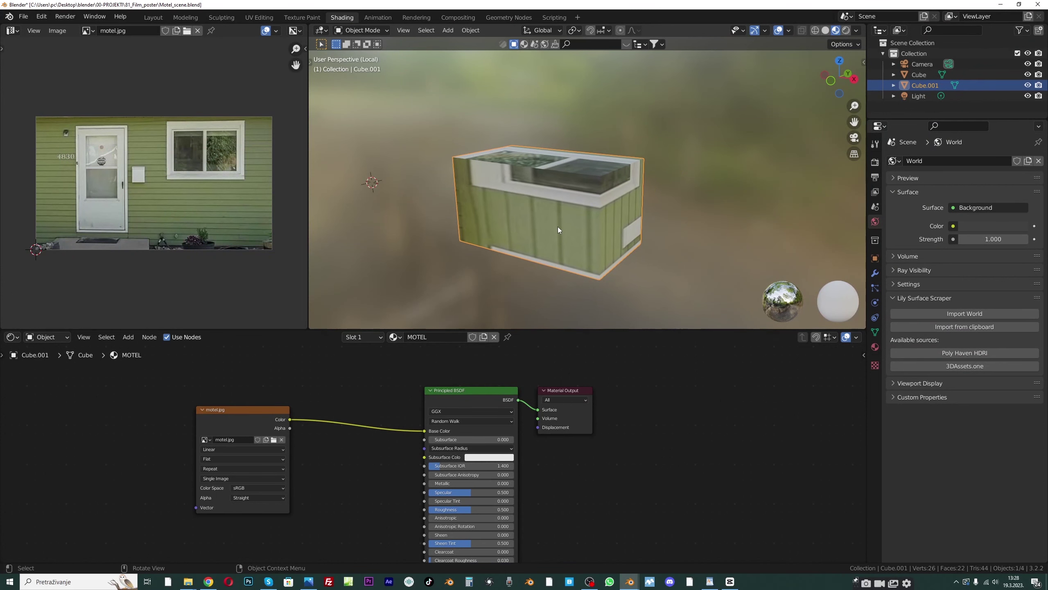
pyautogui.press('n')
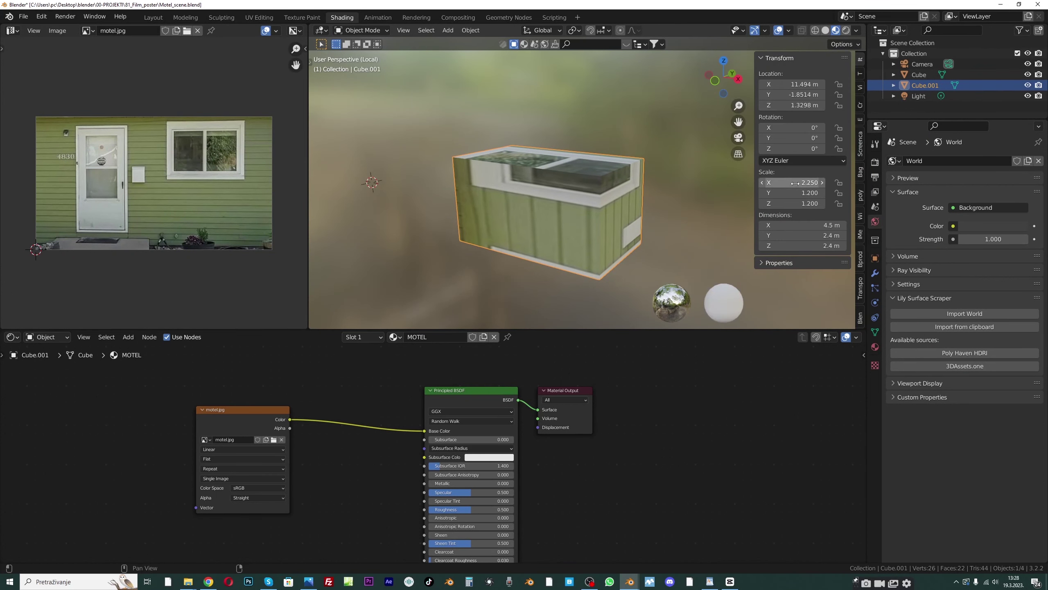
pyautogui.hotkey('ctrl', 'a')
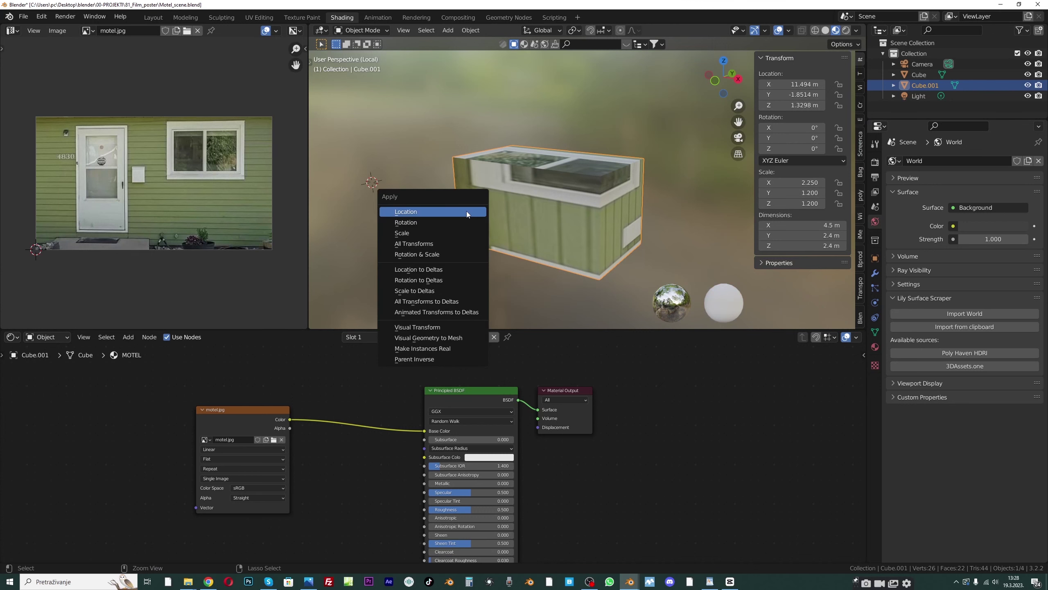
pyautogui.click(409, 234)
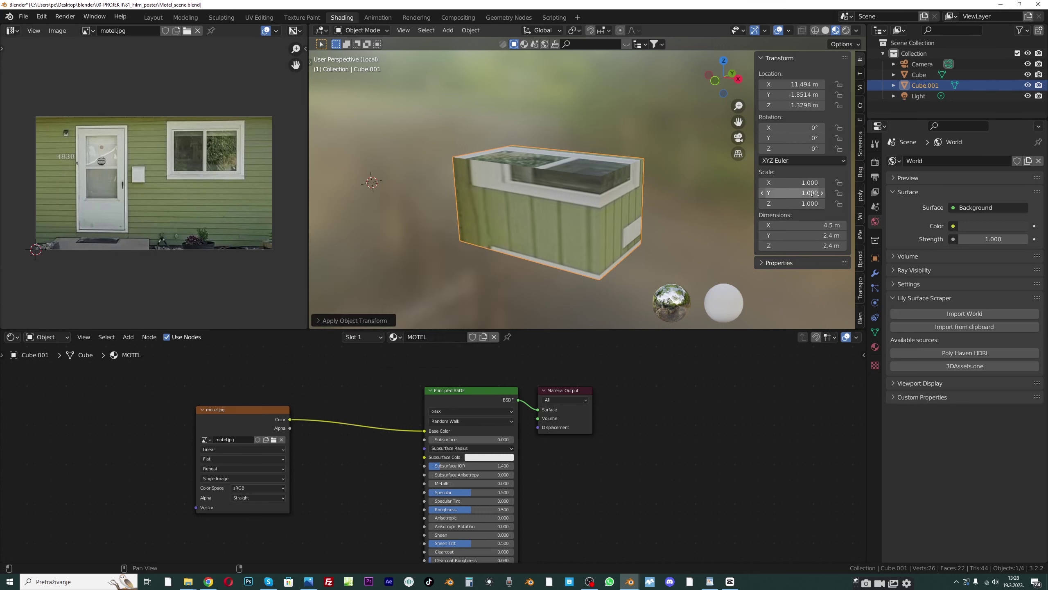
# Unwrap the whole box in Edit Mode with Cube Projection
pyautogui.click(369, 30)
pyautogui.click(368, 53)
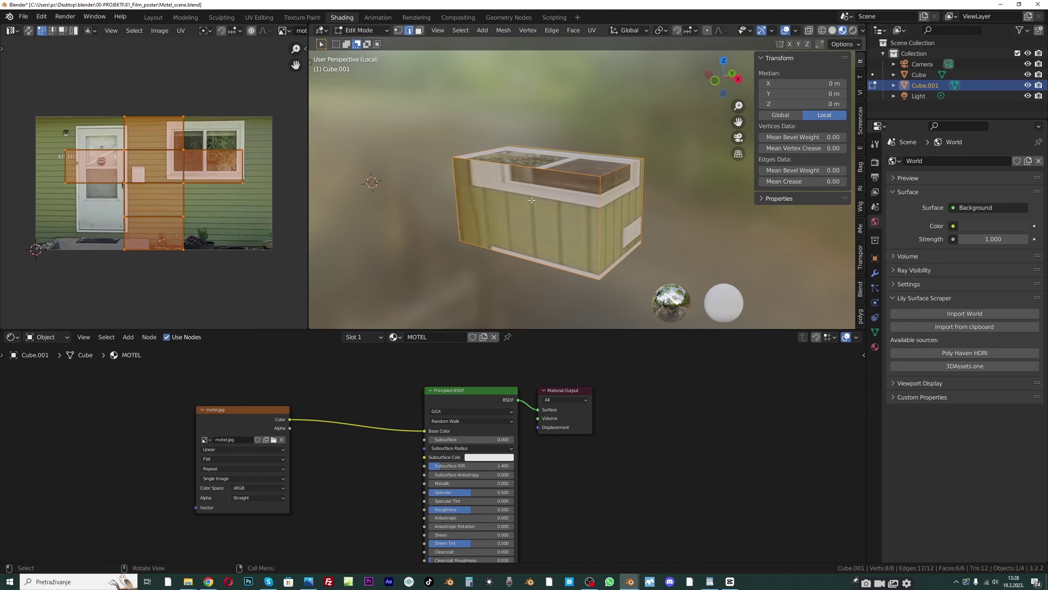
pyautogui.moveTo(531, 200); pyautogui.dragTo(532, 189, button='middle')
pyautogui.press('u')
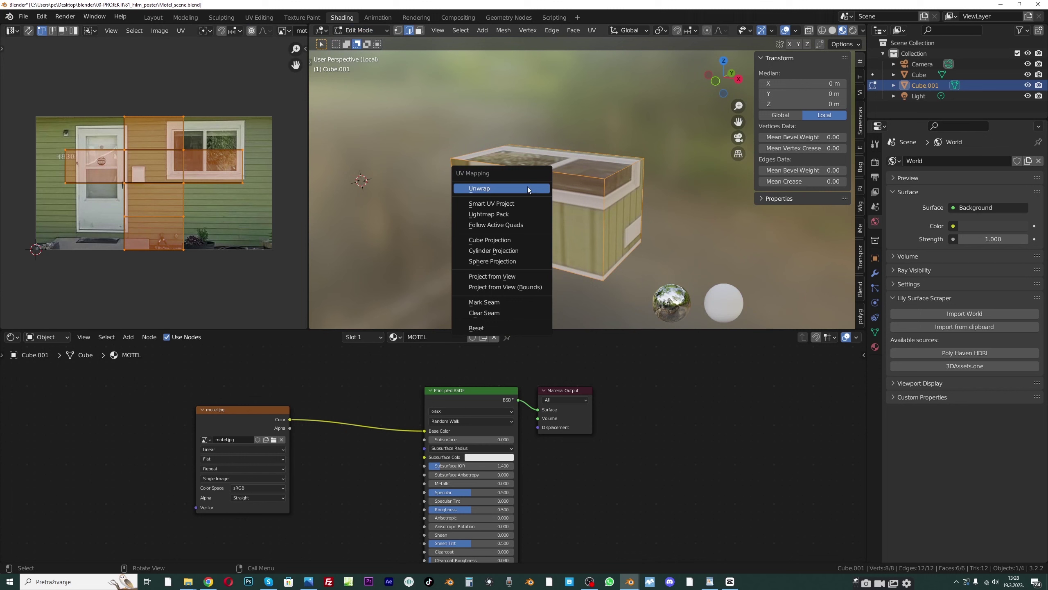
pyautogui.click(502, 240)
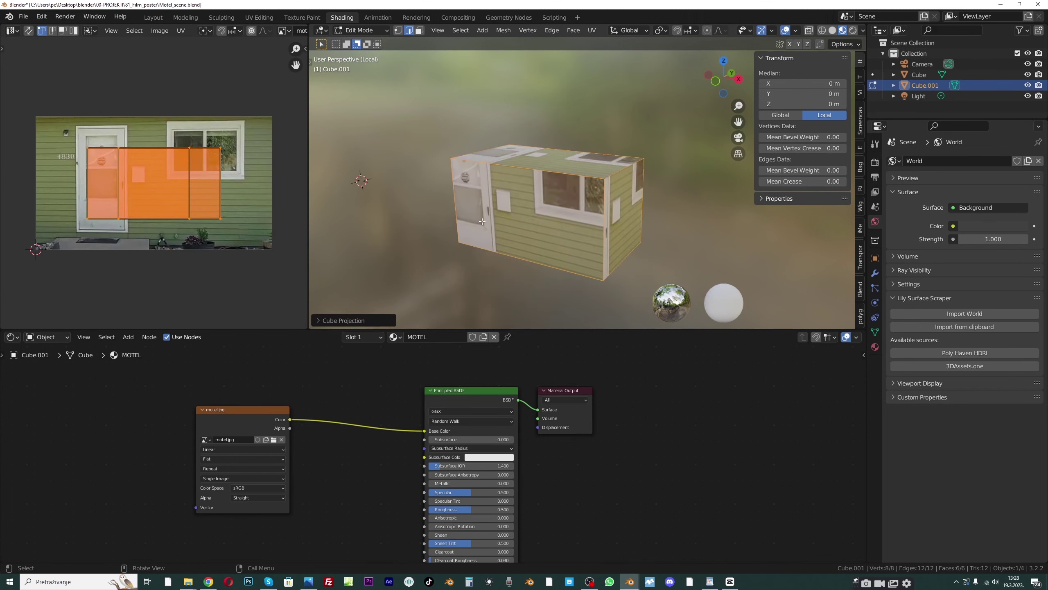
pyautogui.moveTo(524, 214); pyautogui.dragTo(555, 226, button='middle')
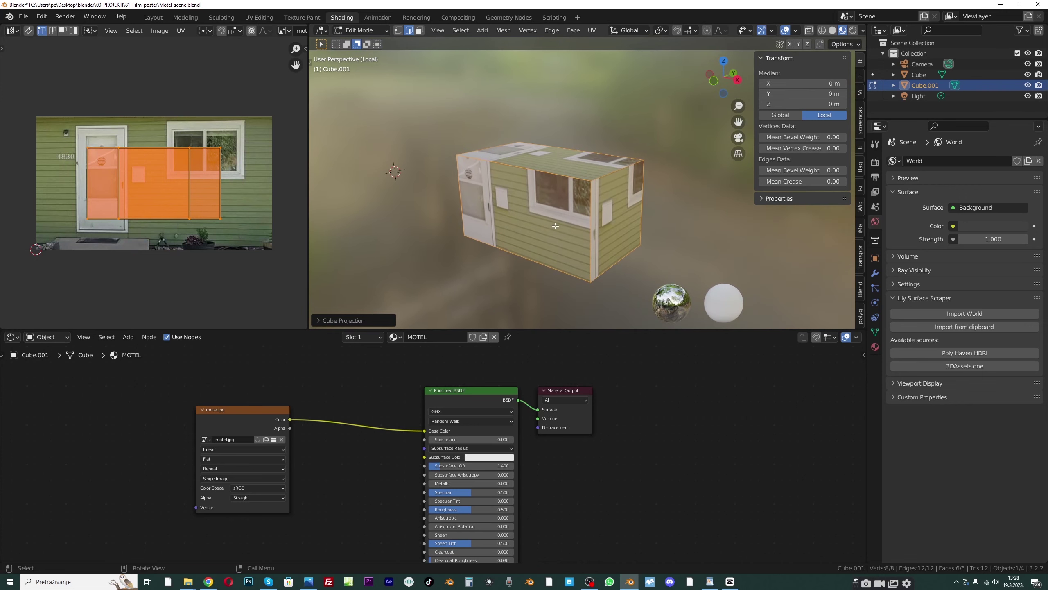
# Select the box's long front face and scale its UVs up to cover the whole motel.jpg photo
pyautogui.click(419, 30)
pyautogui.click(511, 223)
pyautogui.moveTo(525, 214); pyautogui.dragTo(589, 204, button='middle')
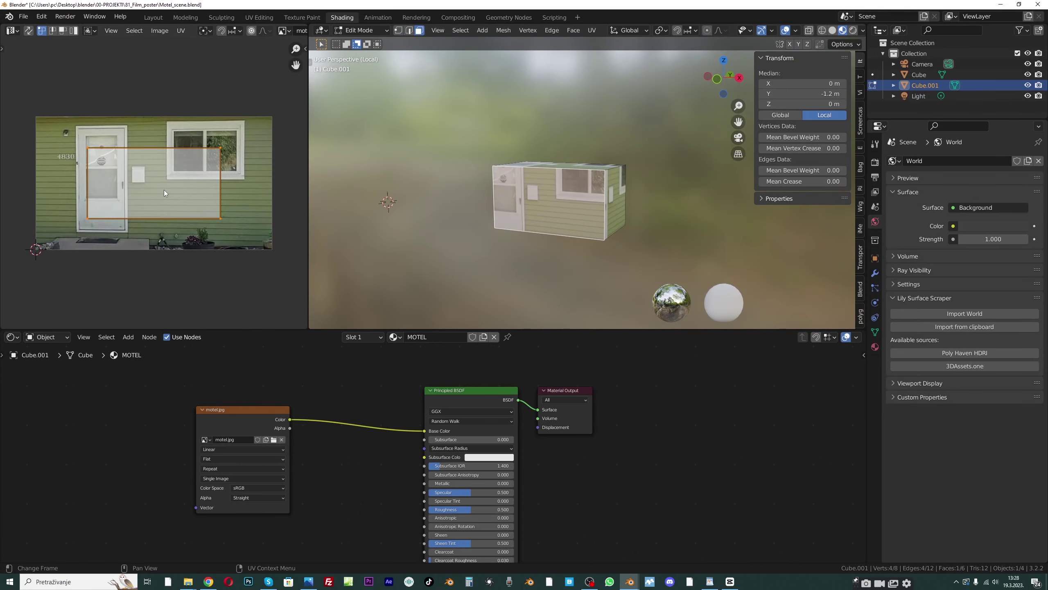
pyautogui.click(241, 188)
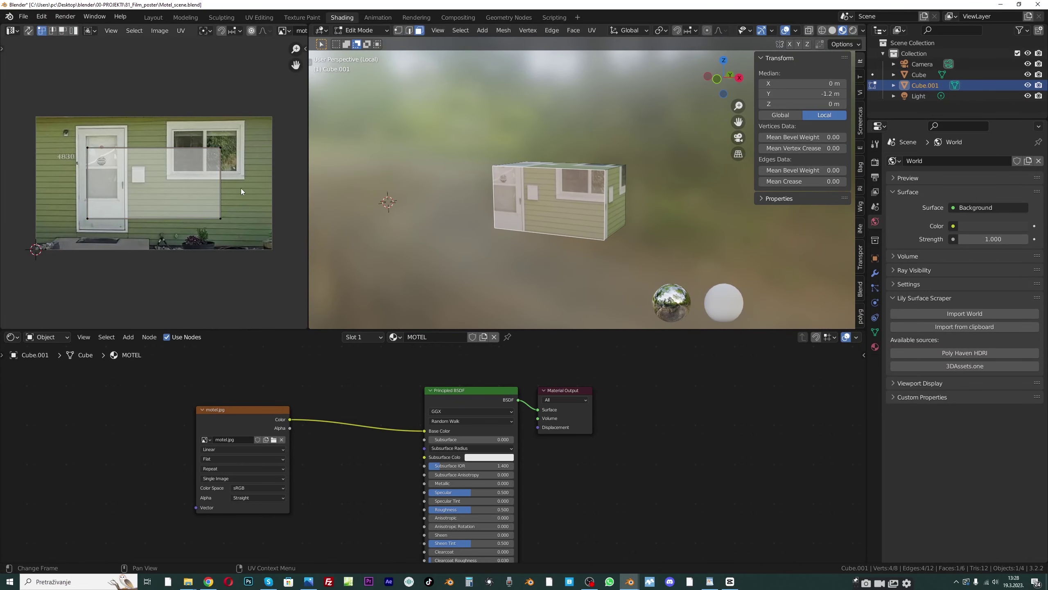
pyautogui.click(211, 184)
pyautogui.scroll(-1, 214, 197)
pyautogui.press('s')
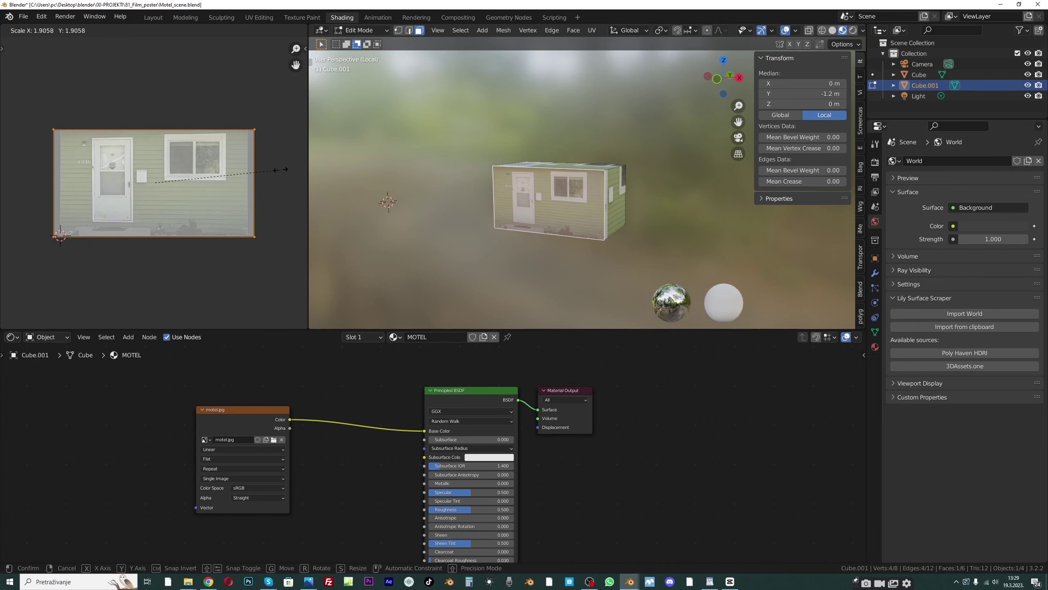
pyautogui.click(270, 176)
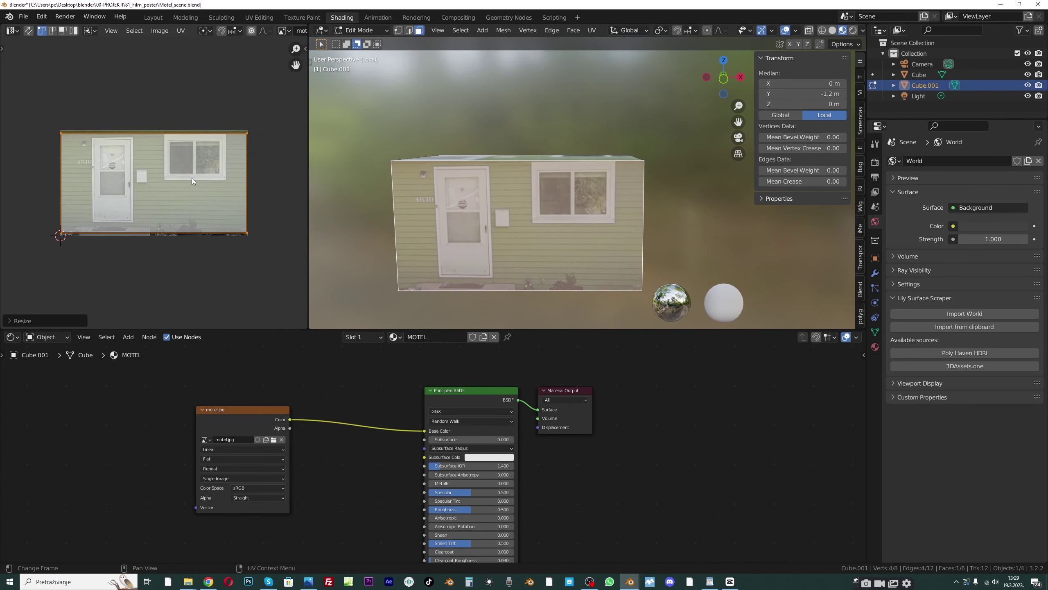
# Move the front face's UVs slightly upward over the photo to crop out the ground strip below the wall
pyautogui.press('g')
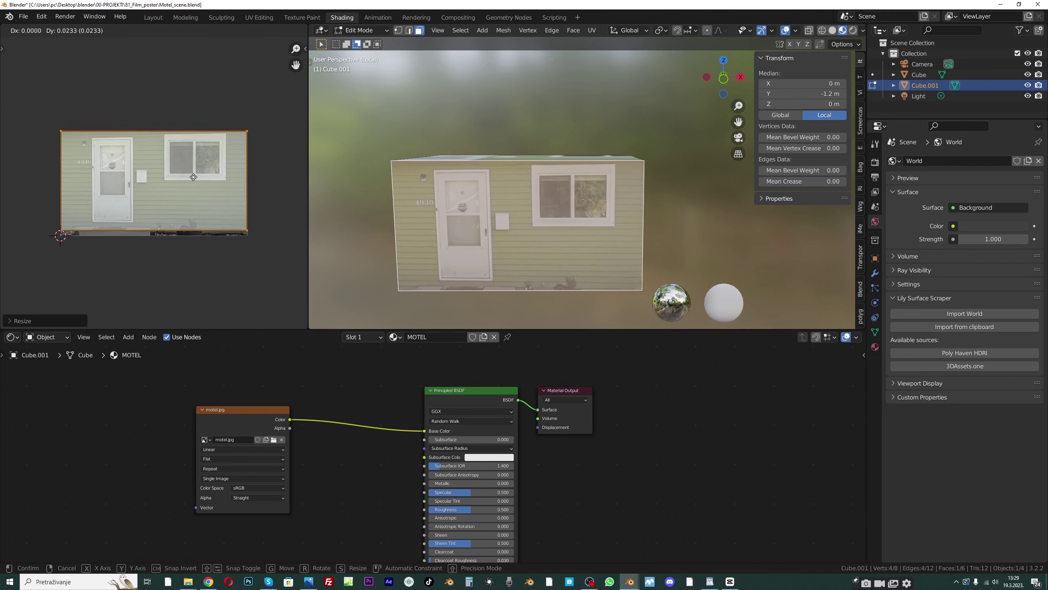
pyautogui.click(213, 177)
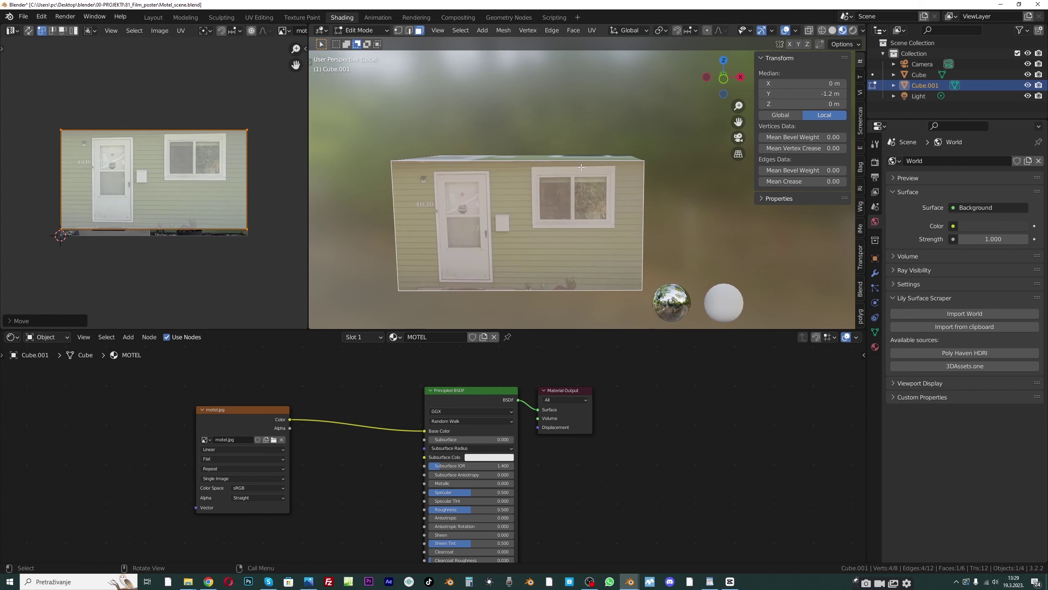
pyautogui.press('g')
pyautogui.click(185, 205)
pyautogui.scroll(1, 528, 173)
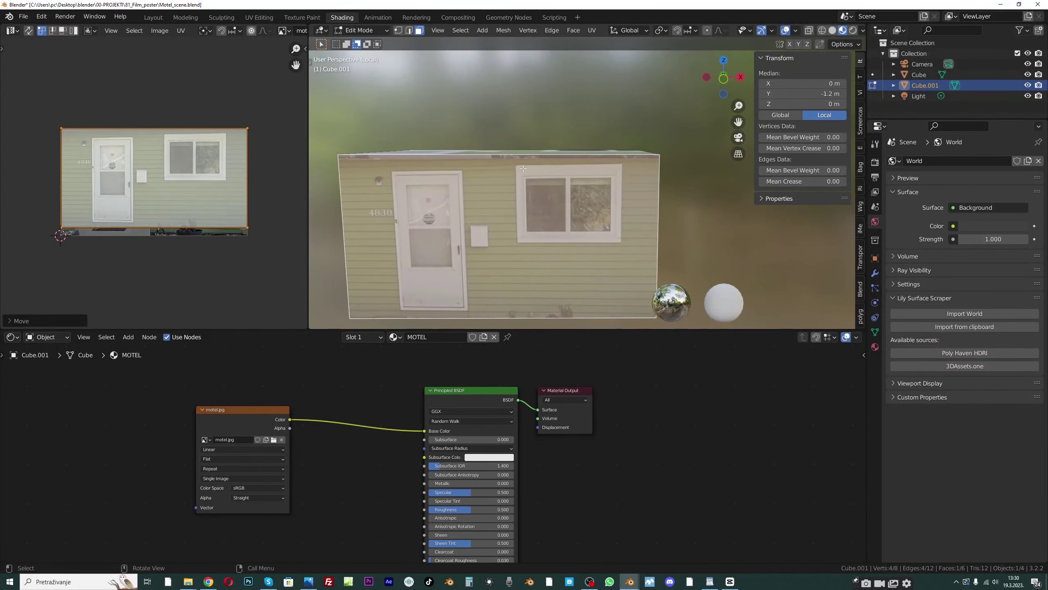
pyautogui.click(61, 126)
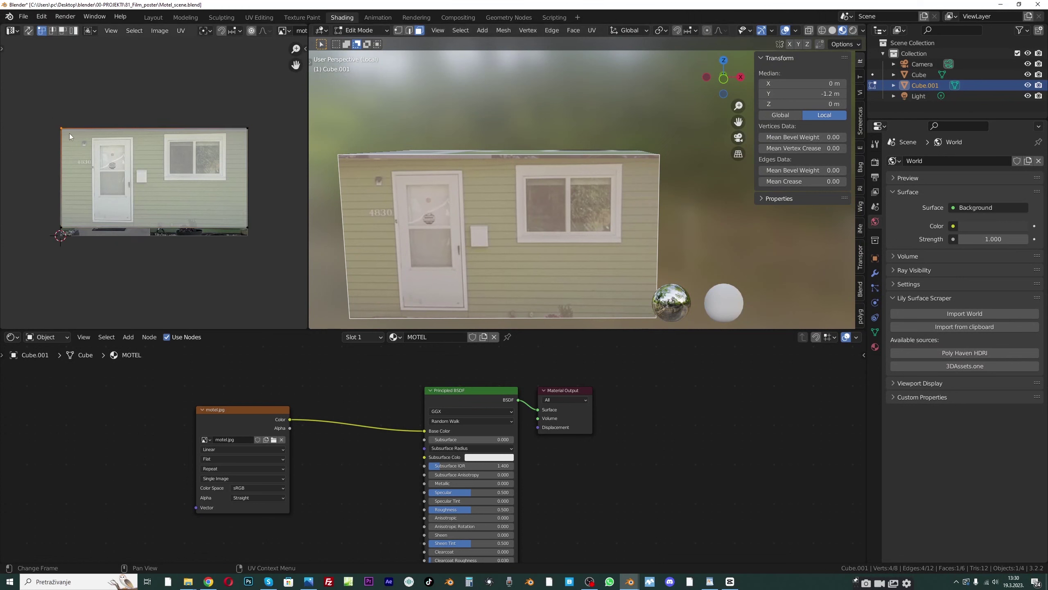
pyautogui.press('g')
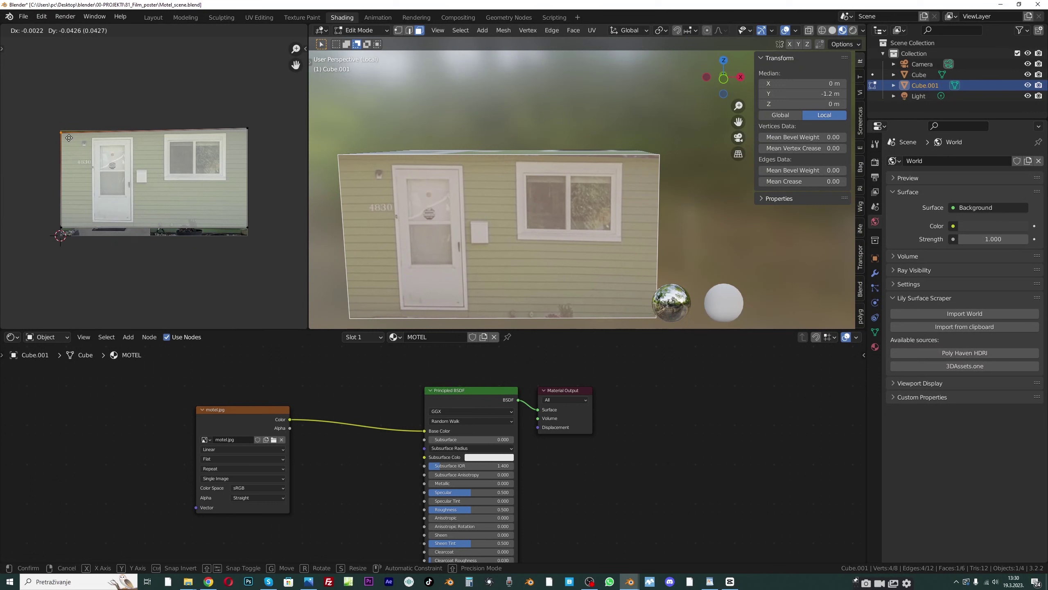
pyautogui.rightClick(68, 138)
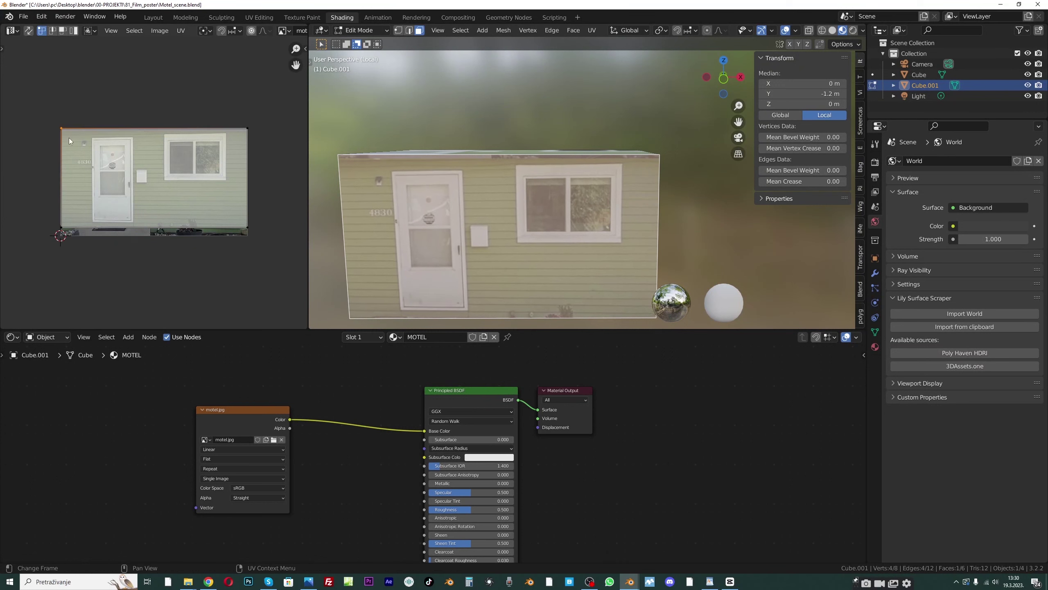
# Switch to edge selection, go to the Layout workspace, and return the box to Object Mode
pyautogui.click(408, 30)
pyautogui.press('KP_Decimal')
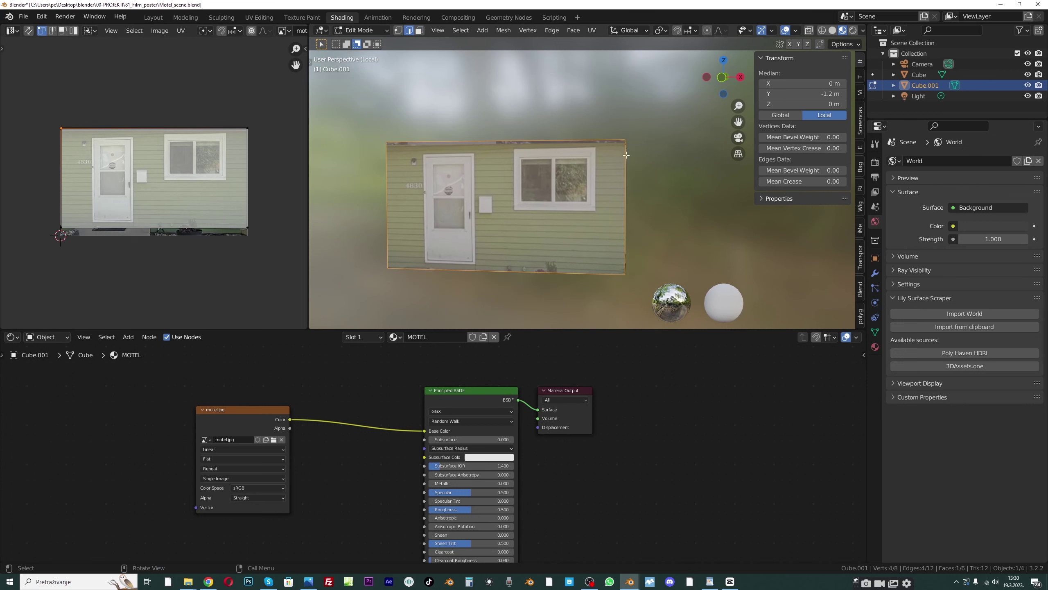
pyautogui.scroll(1, 489, 191)
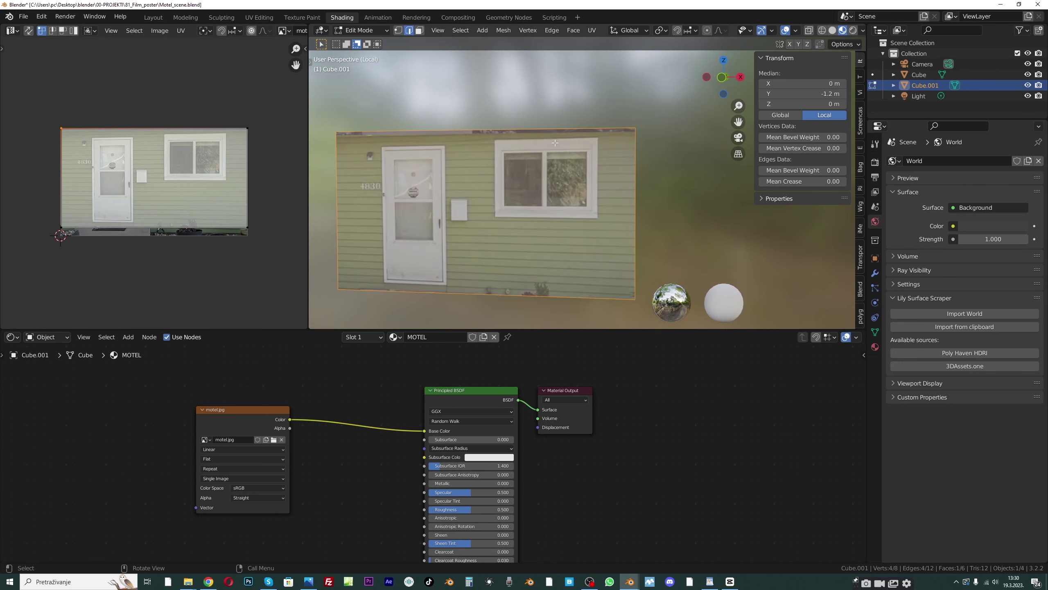
pyautogui.click(183, 31)
pyautogui.click(155, 19)
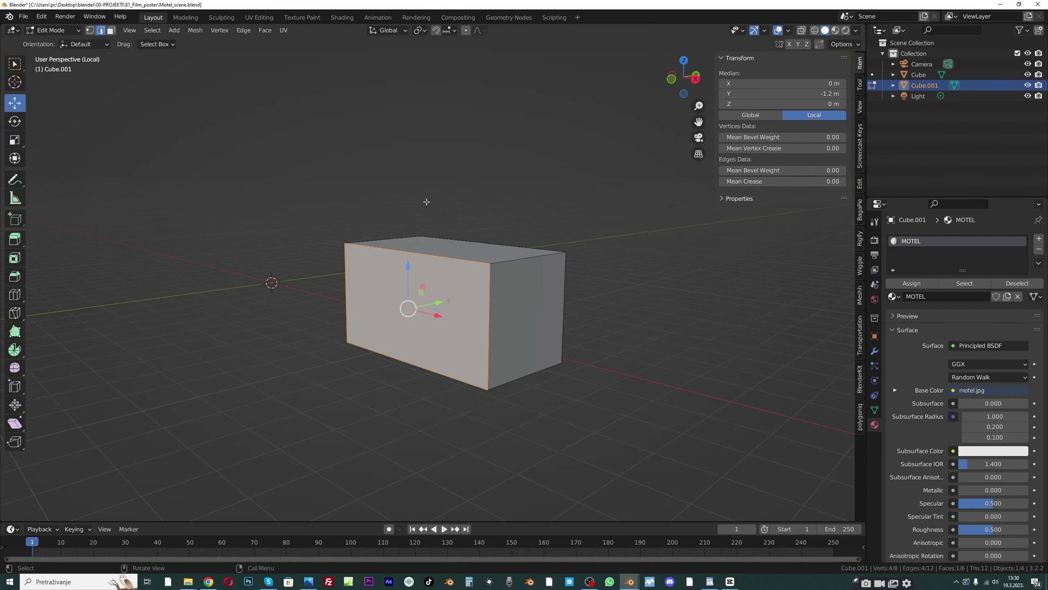
pyautogui.click(53, 30)
pyautogui.click(50, 39)
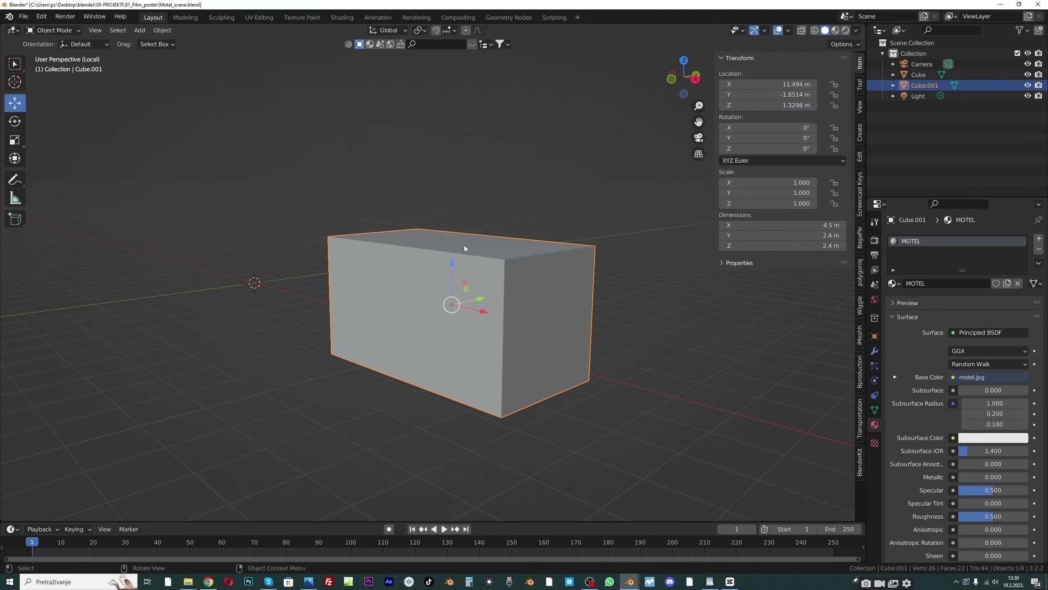
# Display the textured box in Material Preview shading, hide the sidebar, and check the photo on its faces
pyautogui.click(836, 31)
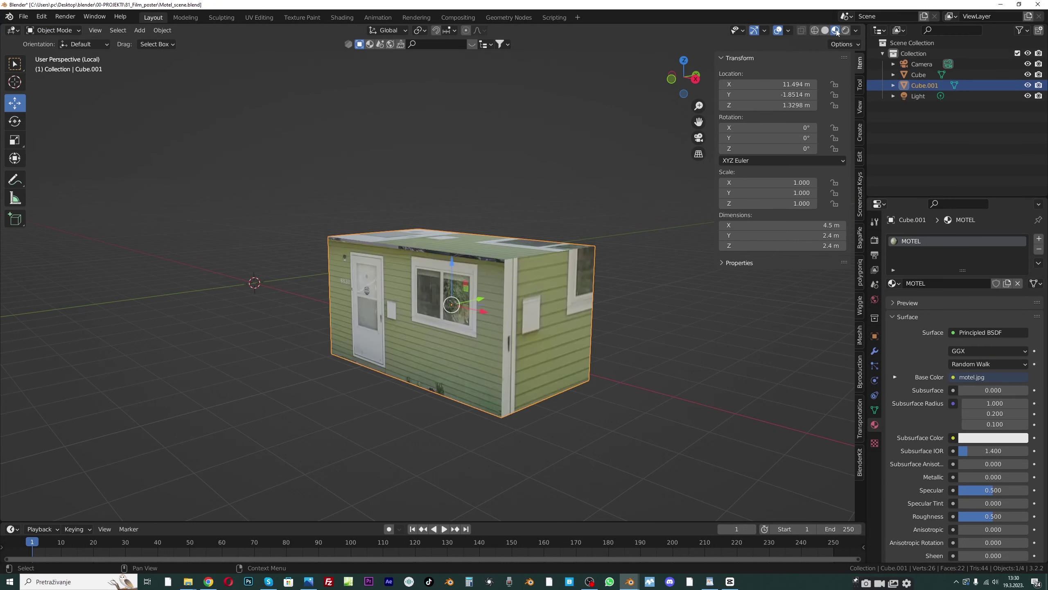
pyautogui.scroll(2, 480, 200)
pyautogui.moveTo(480, 202); pyautogui.dragTo(544, 224, button='middle')
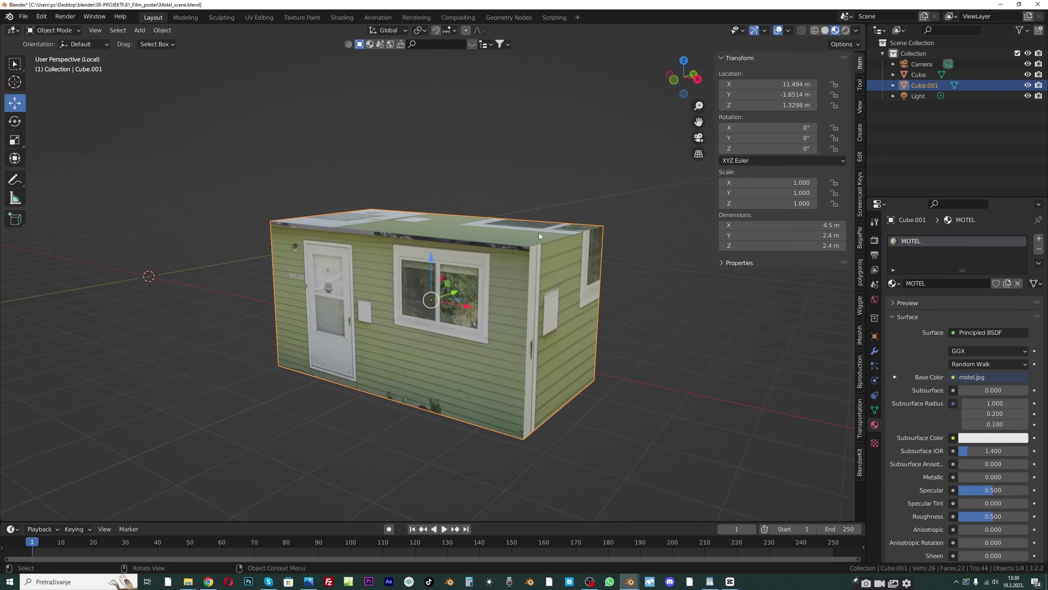
pyautogui.press('n')
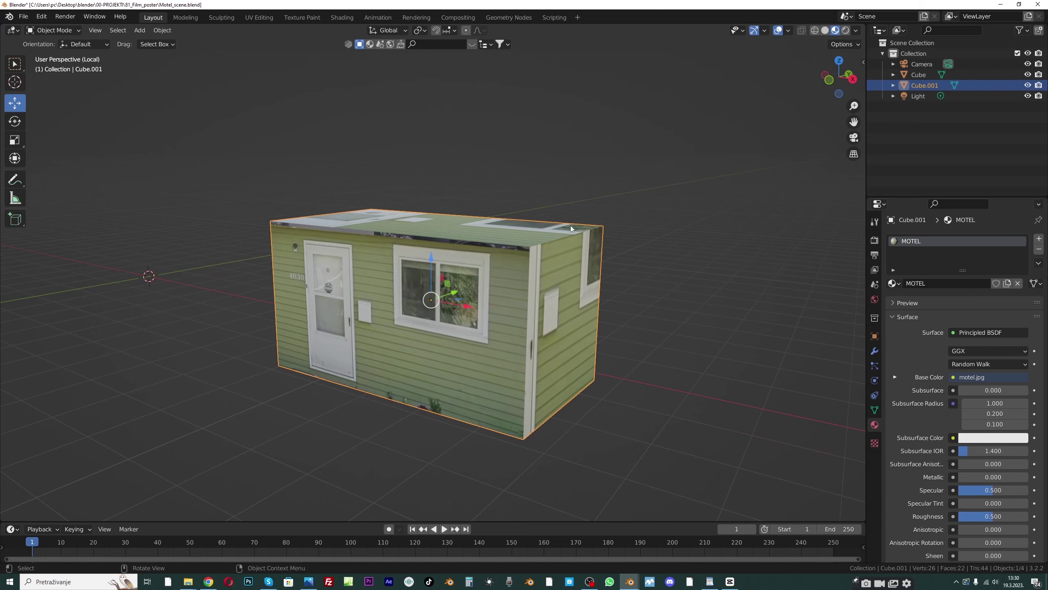
pyautogui.moveTo(586, 221); pyautogui.dragTo(563, 239, button='middle')
pyautogui.moveTo(386, 267)
pyautogui.keyDown('shift'); pyautogui.mouseDown(button='middle')
pyautogui.moveTo(405, 264)
pyautogui.moveTo(389, 264)
pyautogui.mouseUp(button='middle'); pyautogui.keyUp('shift')
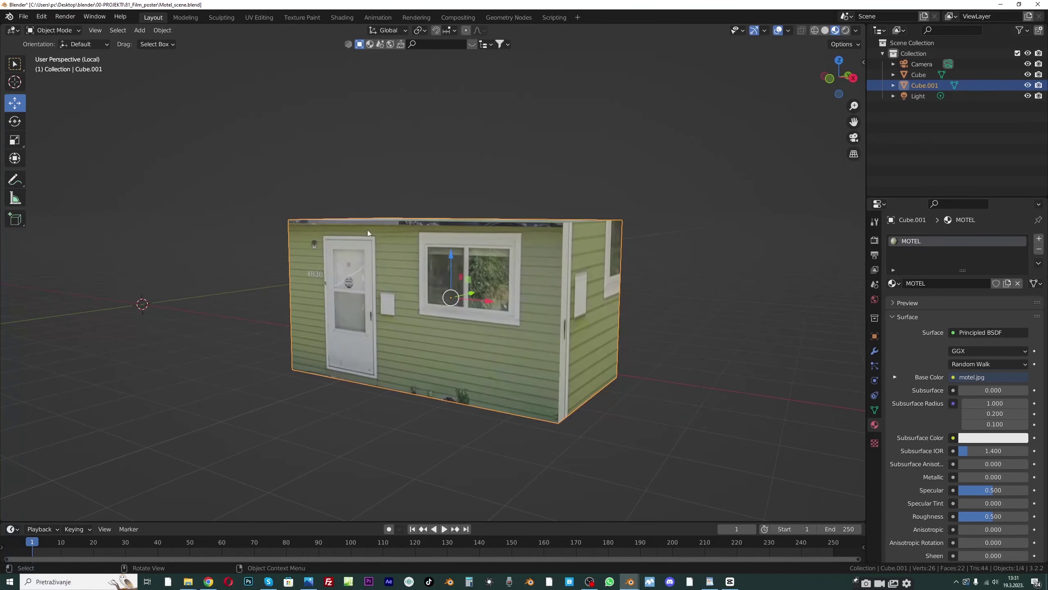
# Enter Edit Mode on the box and clear the current selection
pyautogui.click(54, 30)
pyautogui.click(54, 51)
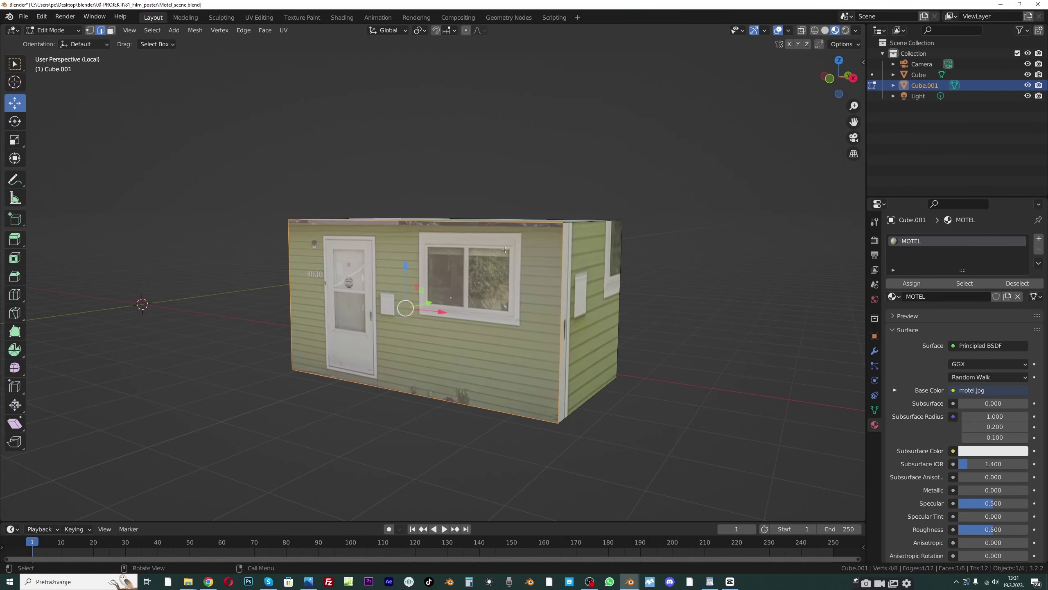
pyautogui.moveTo(402, 309); pyautogui.dragTo(545, 263, button='middle')
pyautogui.scroll(4, 414, 258)
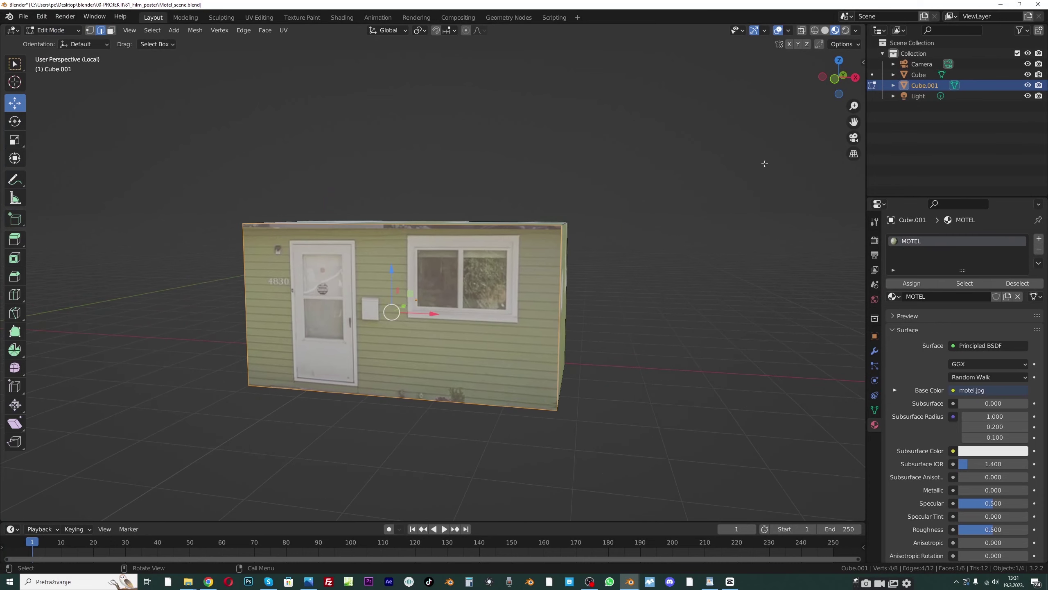
pyautogui.click(471, 147)
pyautogui.scroll(-2, 454, 165)
pyautogui.moveTo(385, 223); pyautogui.dragTo(394, 220, button='middle')
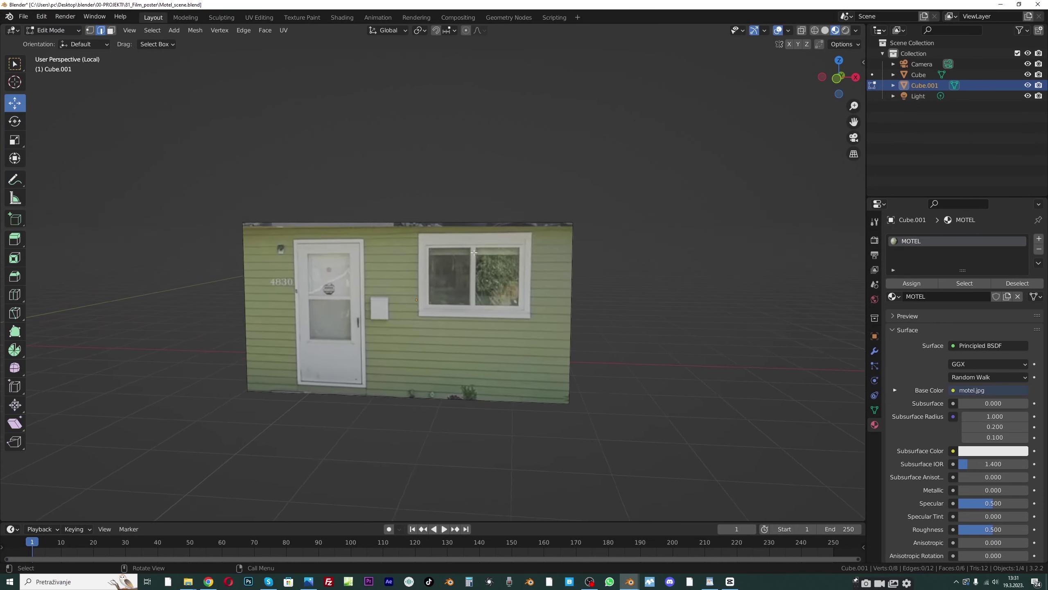
# Add a horizontal loop cut around the box and slide it up to the window frame's top edge
pyautogui.scroll(1, 394, 220)
pyautogui.hotkey('ctrl', 'r')
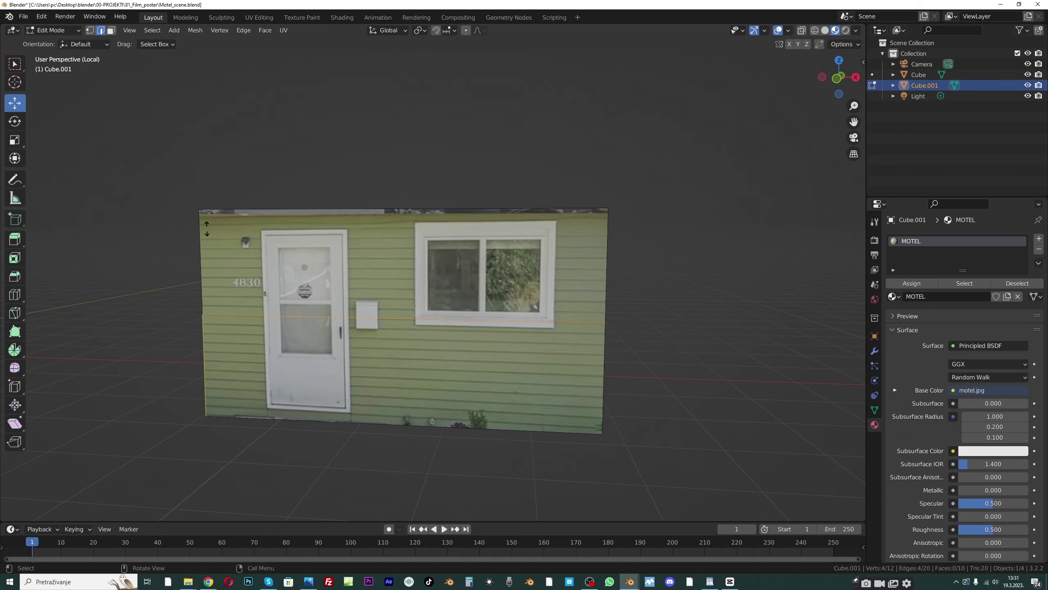
pyautogui.click(211, 228)
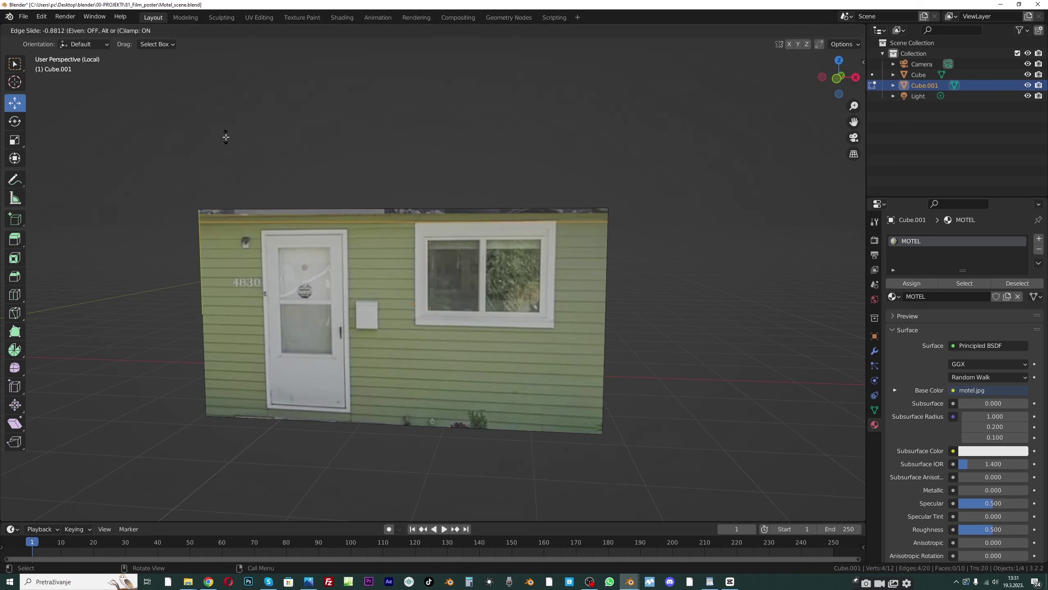
pyautogui.click(225, 137)
# Add two vertical loop cuts aligned with the left and right edges of the window frame
pyautogui.hotkey('ctrl', 'r')
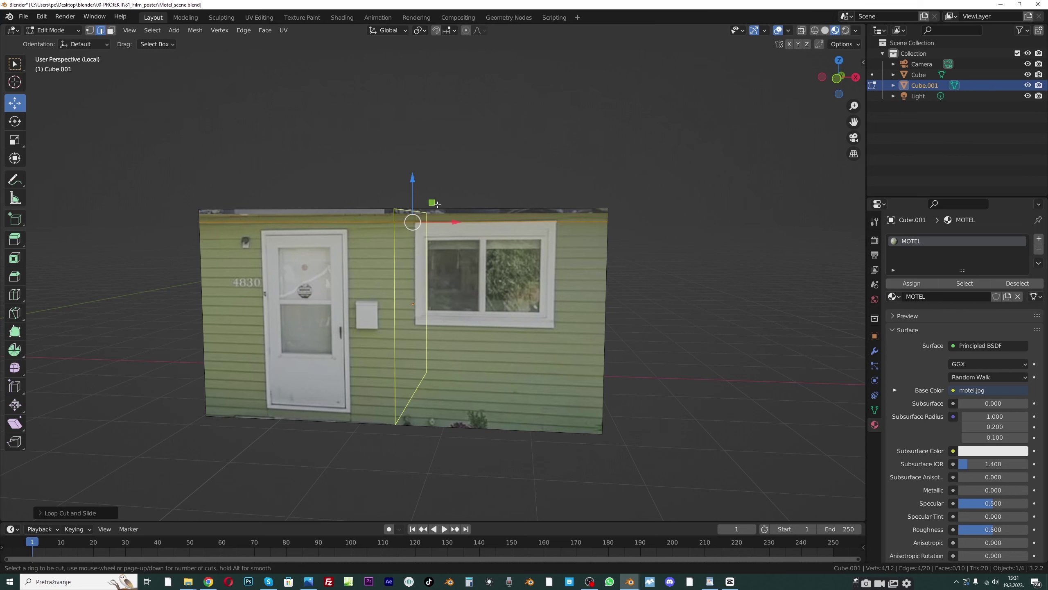
pyautogui.click(438, 205)
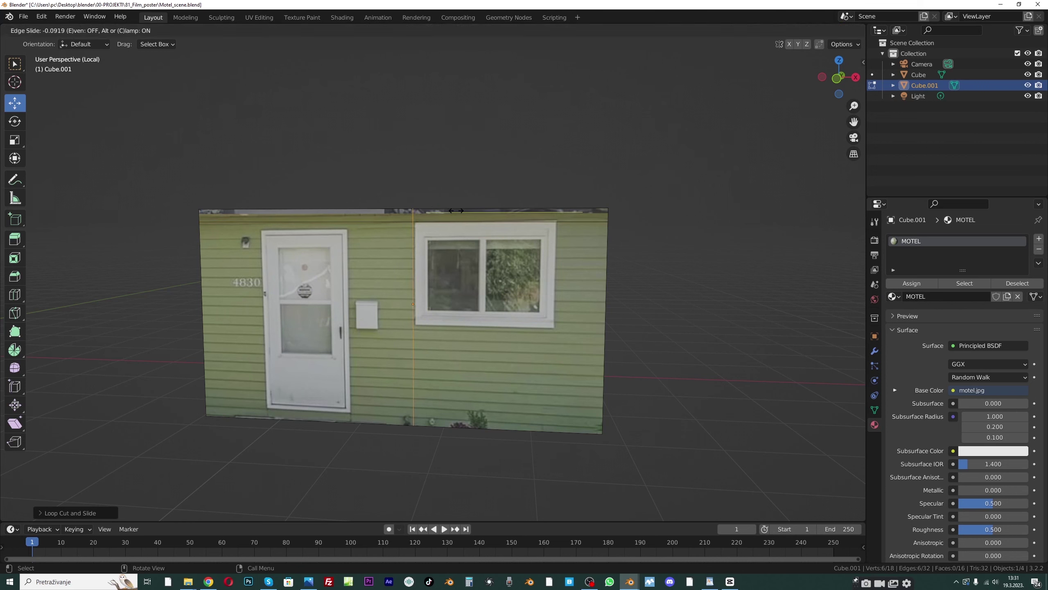
pyautogui.click(458, 211)
pyautogui.hotkey('ctrl', 'r')
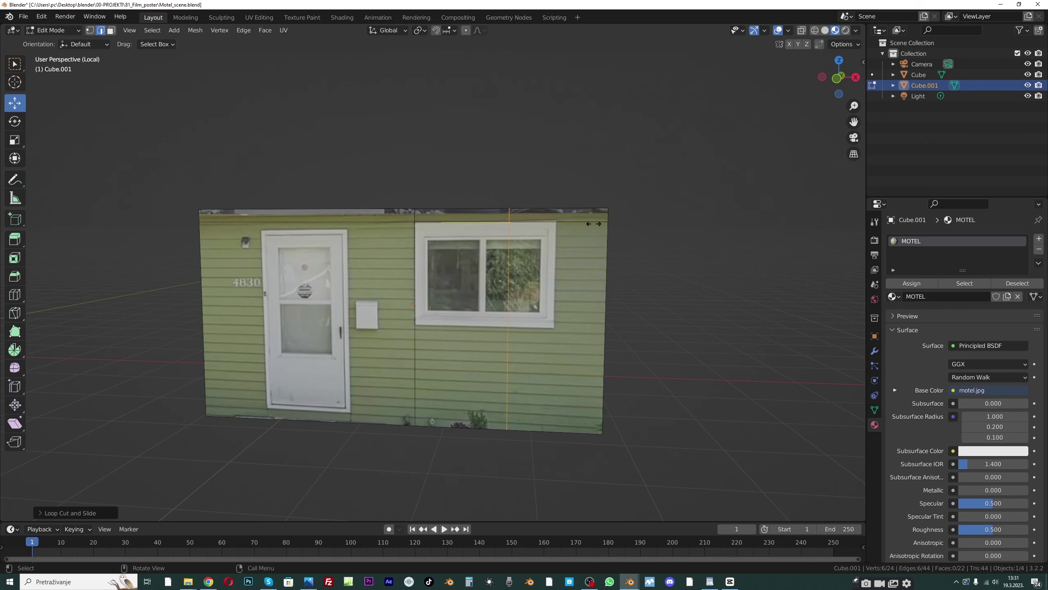
pyautogui.click(574, 248)
pyautogui.click(634, 230)
# Add a horizontal loop cut around the box along the window frame's bottom edge
pyautogui.hotkey('ctrl', 'r')
pyautogui.click(193, 324)
pyautogui.click(190, 325)
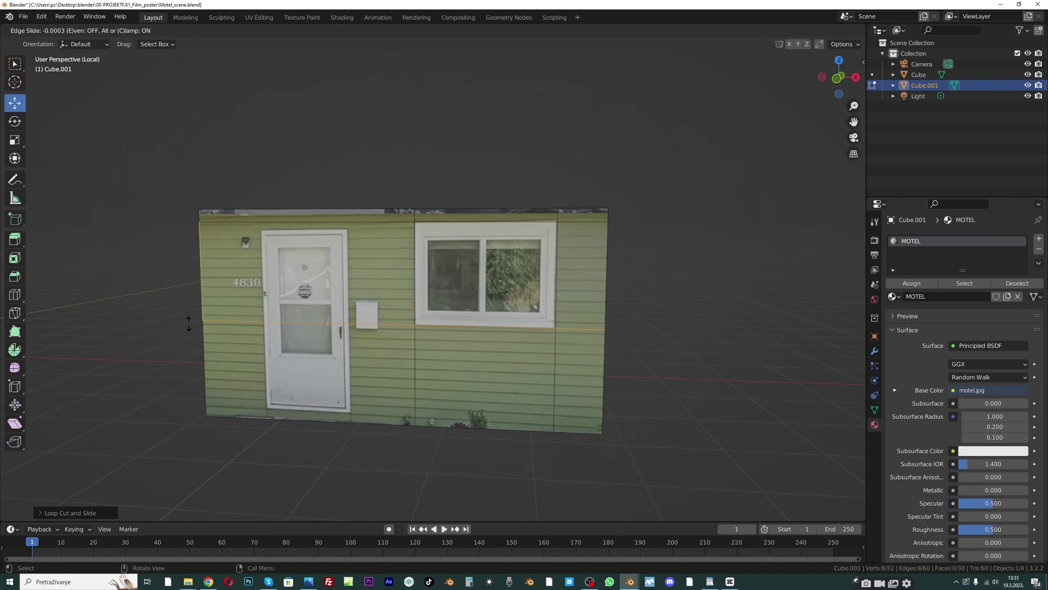
pyautogui.click(276, 204)
# Select the window face in face mode and extrude it outward about 0.03 m from the wall
pyautogui.scroll(2, 326, 231)
pyautogui.moveTo(512, 301); pyautogui.dragTo(485, 301, button='middle')
pyautogui.click(496, 302)
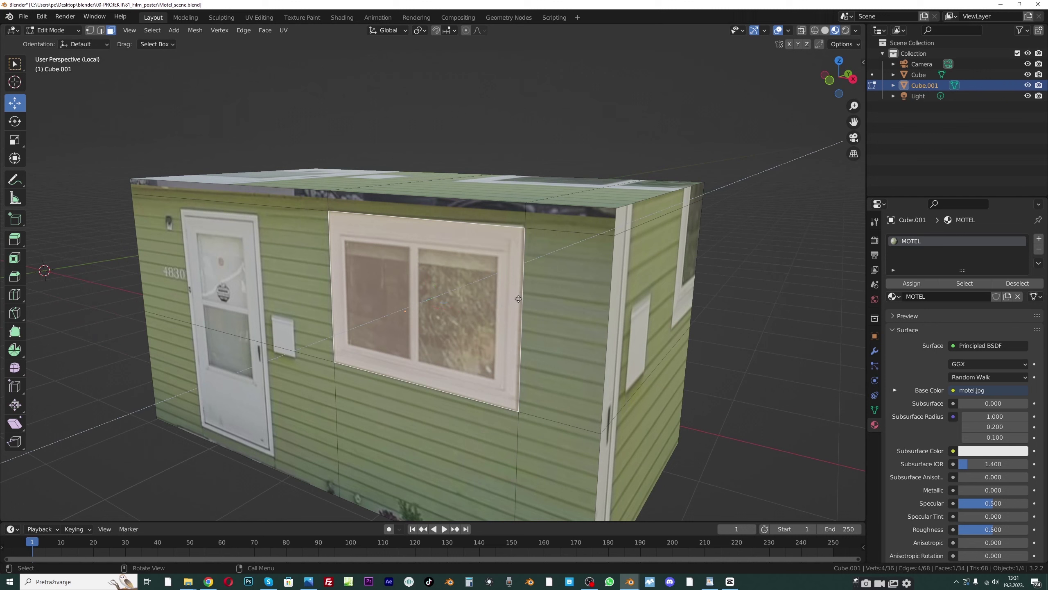
pyautogui.press('e')
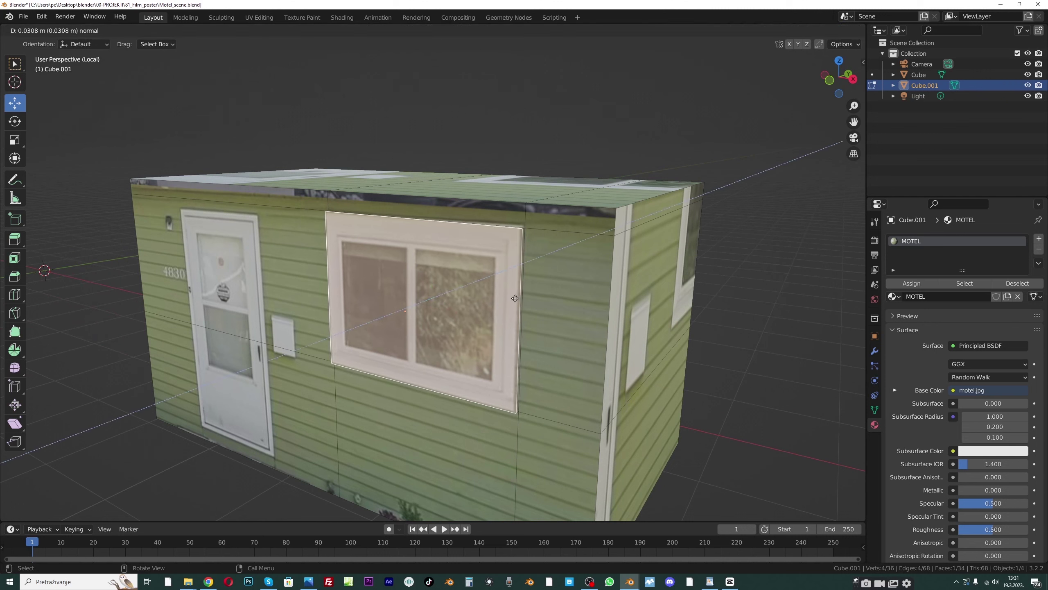
pyautogui.click(515, 298)
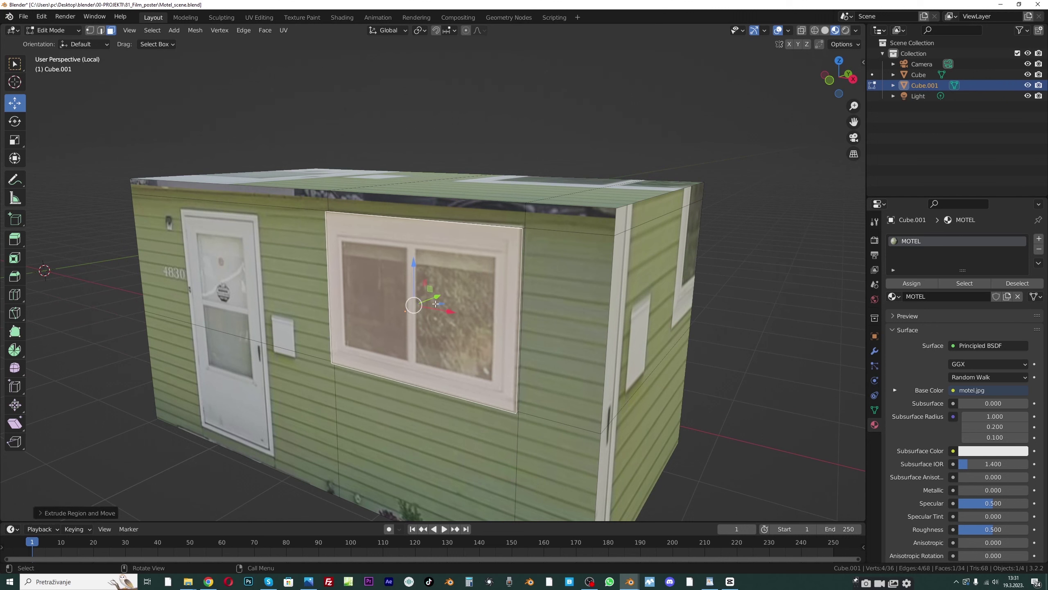
# Inset the window face about 0.08 m and extrude the inner face slightly inward along Y
pyautogui.moveTo(490, 308); pyautogui.dragTo(638, 215, button='middle')
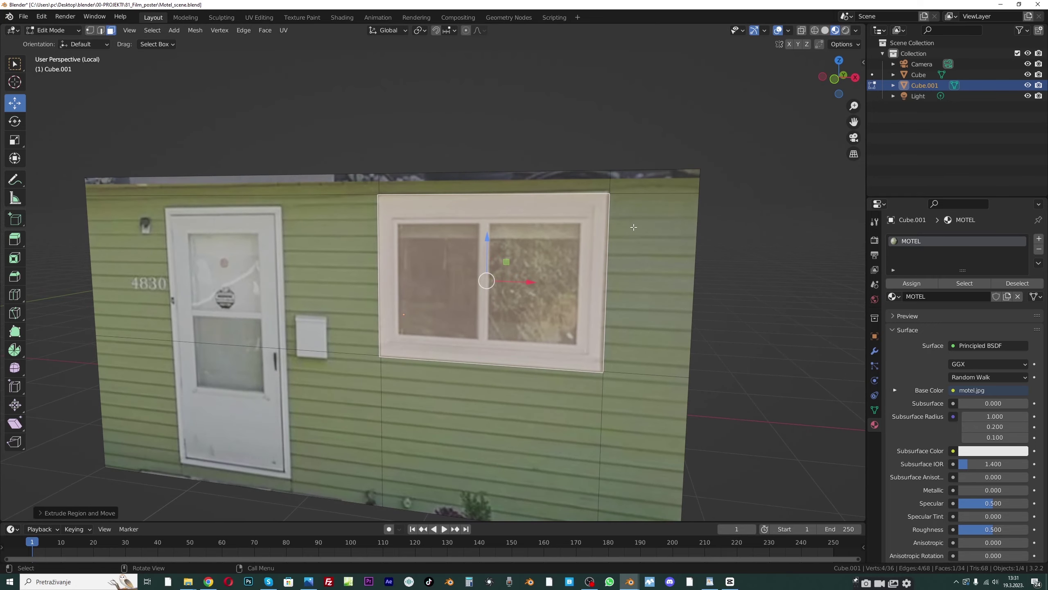
pyautogui.press('i')
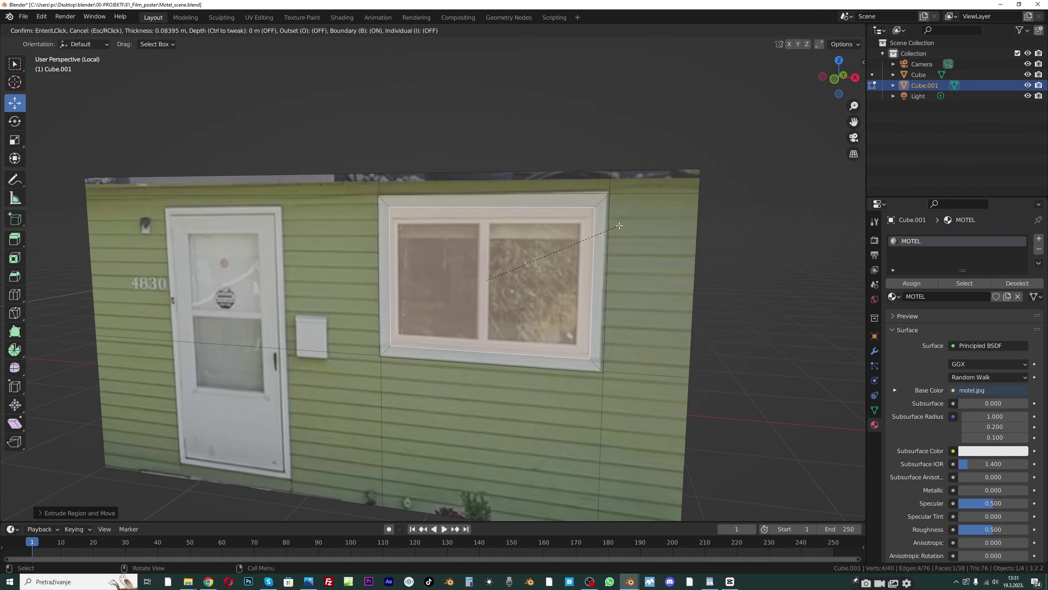
pyautogui.click(618, 226)
pyautogui.moveTo(618, 226); pyautogui.dragTo(558, 265, button='middle')
pyautogui.scroll(2, 472, 305)
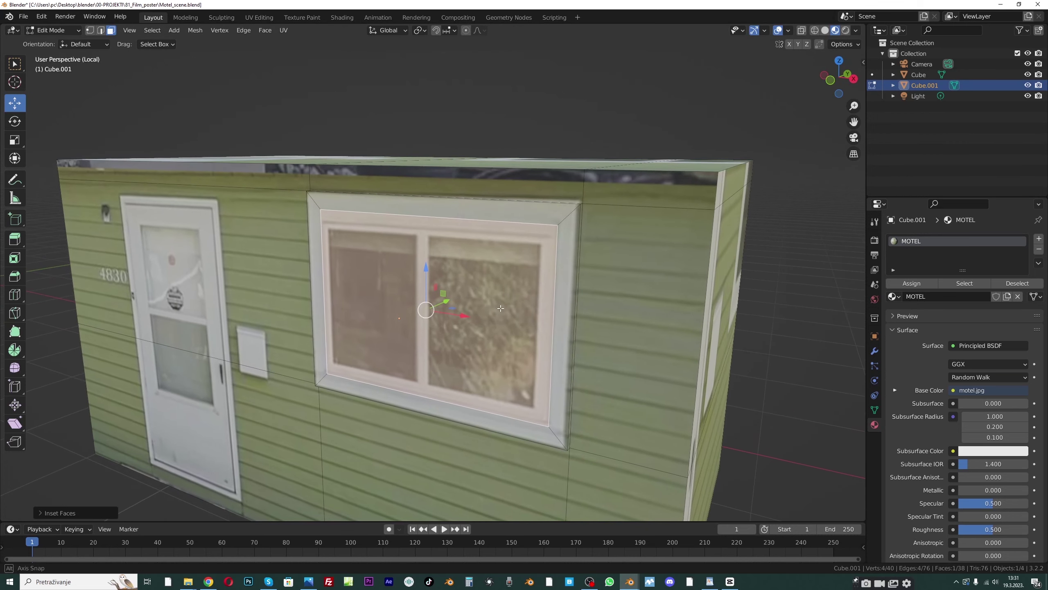
pyautogui.press('e')
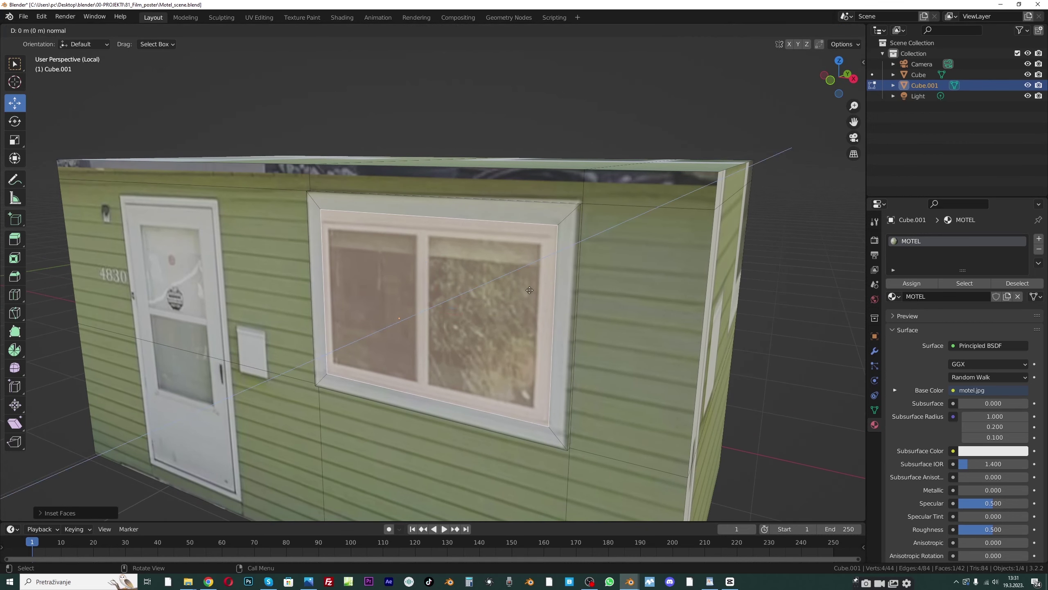
pyautogui.press('y')
pyautogui.click(532, 291)
# Inset the recessed window face about 0.07 m to the glass edge and extrude it about 0.016 m inward along Y
pyautogui.moveTo(533, 291); pyautogui.dragTo(567, 279, button='middle')
pyautogui.press('i')
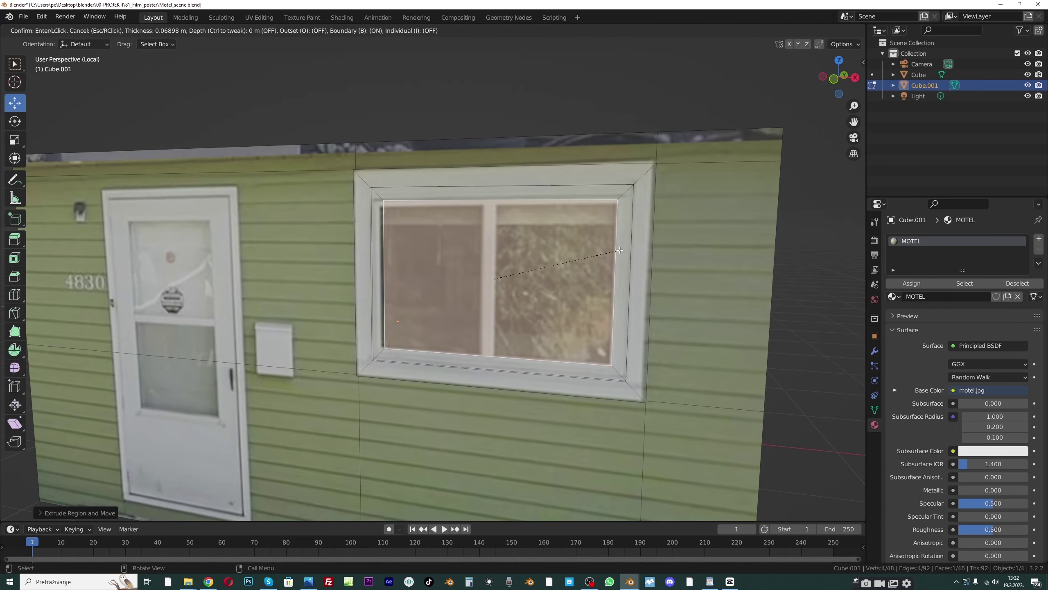
pyautogui.click(620, 249)
pyautogui.moveTo(578, 263); pyautogui.dragTo(414, 333, button='middle')
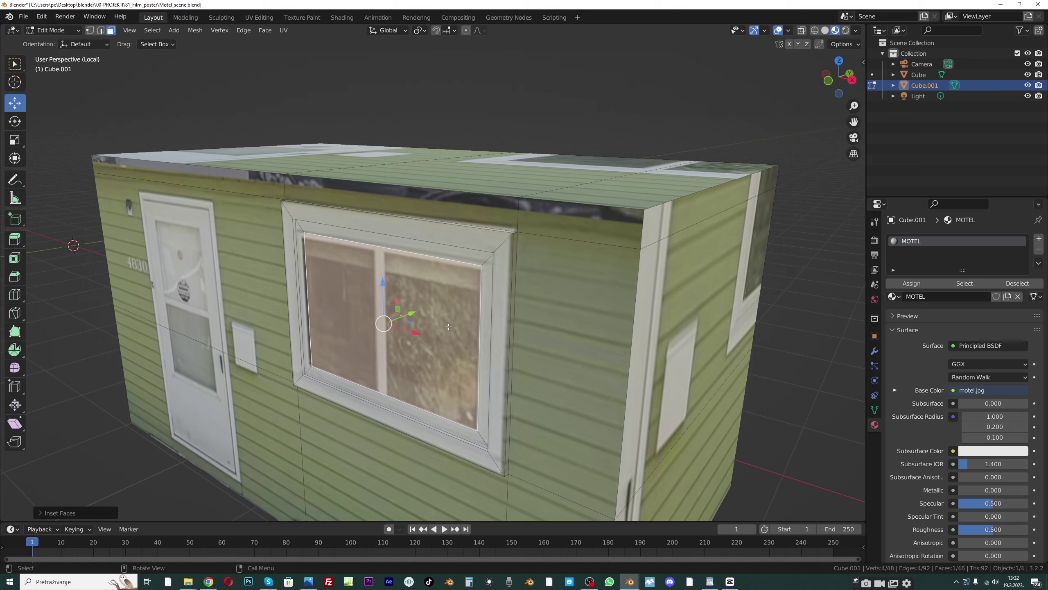
pyautogui.press('e')
pyautogui.press('y')
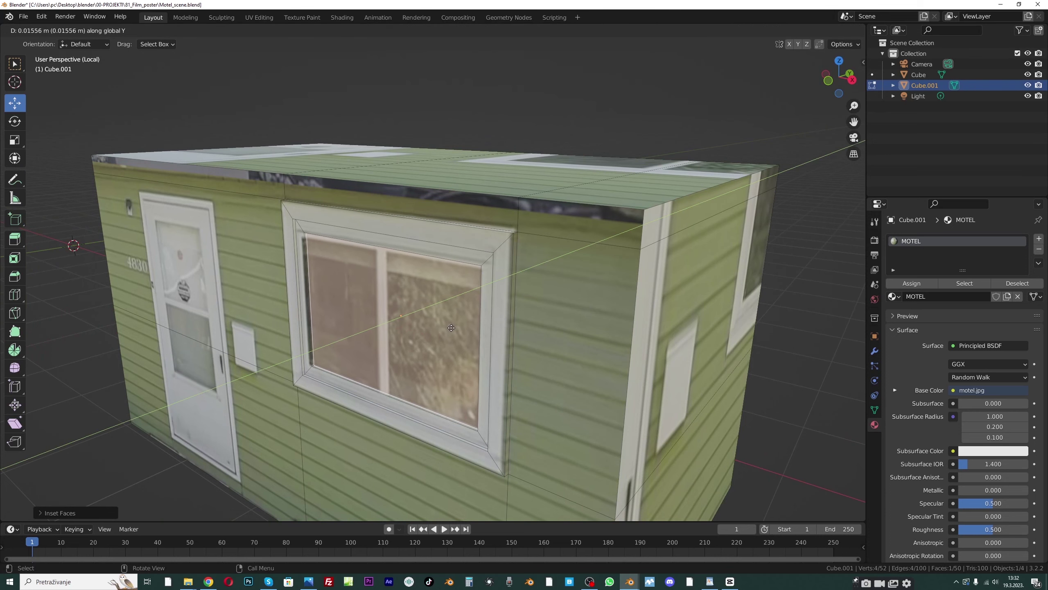
pyautogui.click(451, 328)
# Clear the selection and add a vertical loop cut through the window near its central divider
pyautogui.moveTo(451, 327); pyautogui.dragTo(543, 323, button='middle')
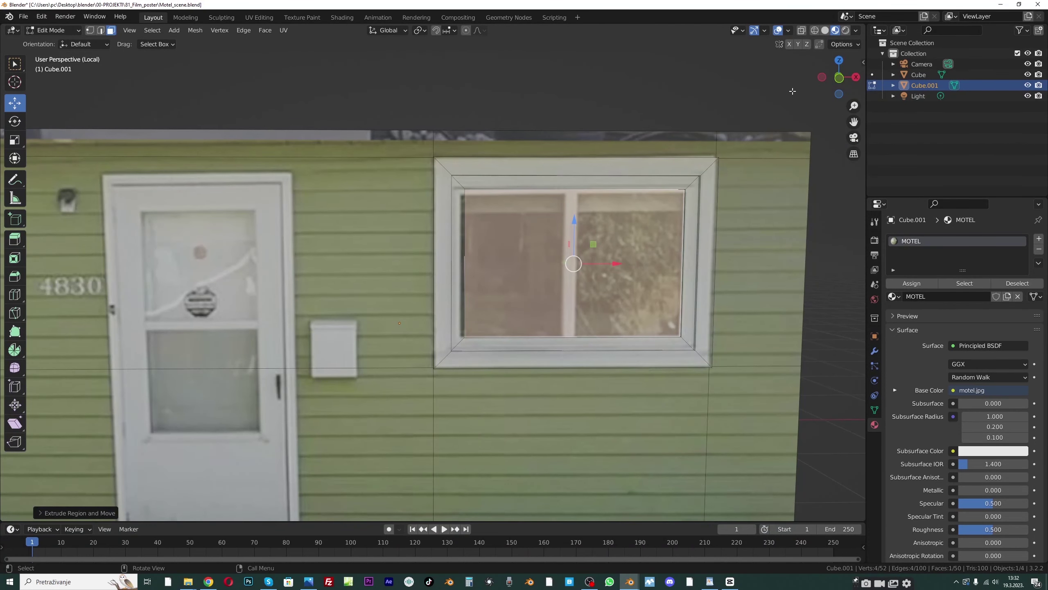
pyautogui.keyDown('shift'); pyautogui.moveTo(534, 231); pyautogui.dragTo(488, 224, button='middle'); pyautogui.keyUp('shift')
pyautogui.hotkey('alt', 'a')
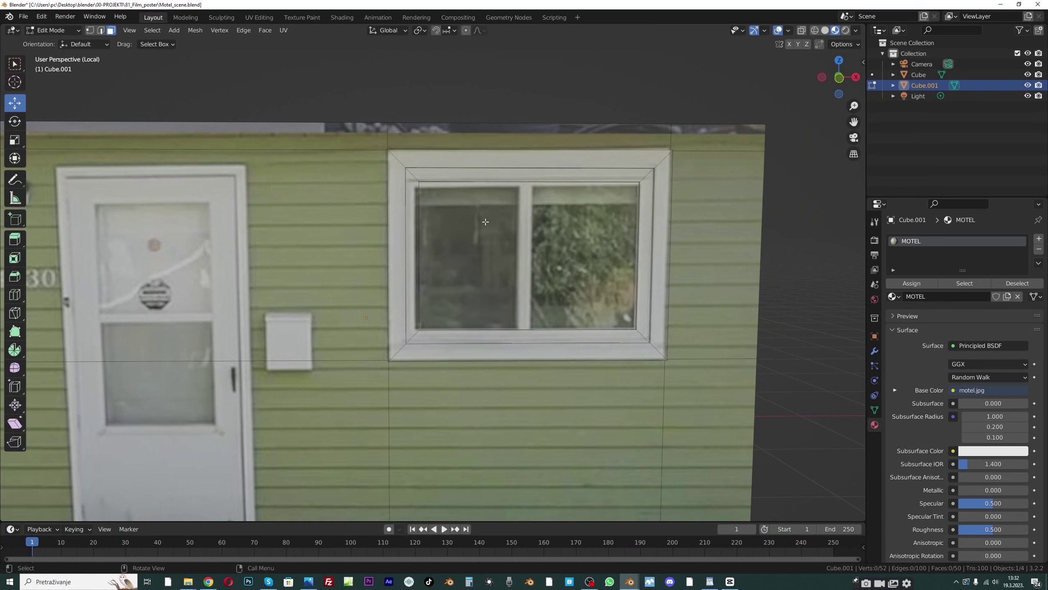
pyautogui.hotkey('ctrl', 'r')
pyautogui.click(532, 173)
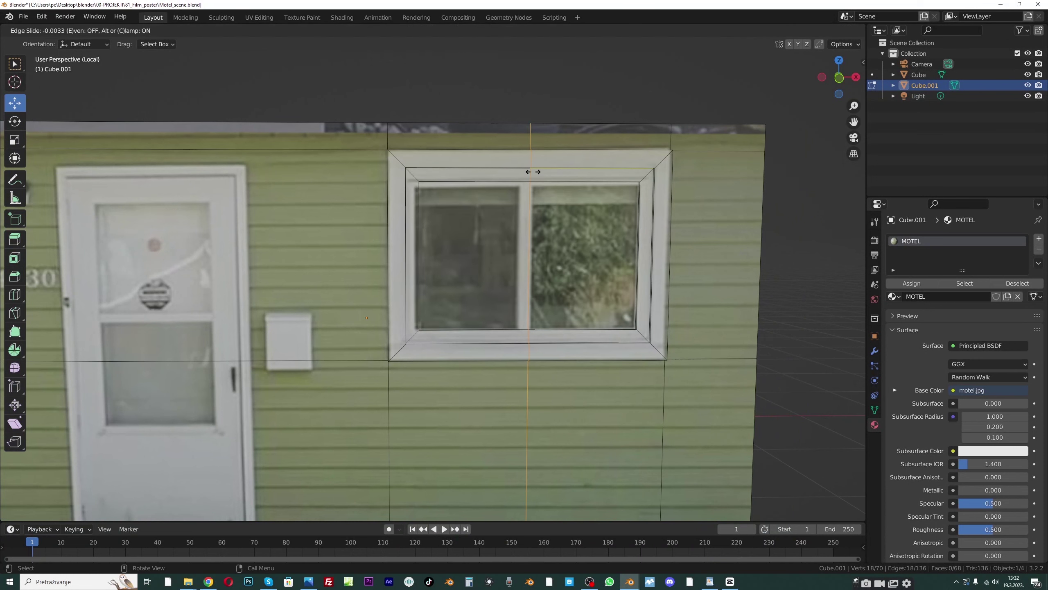
pyautogui.click(533, 171)
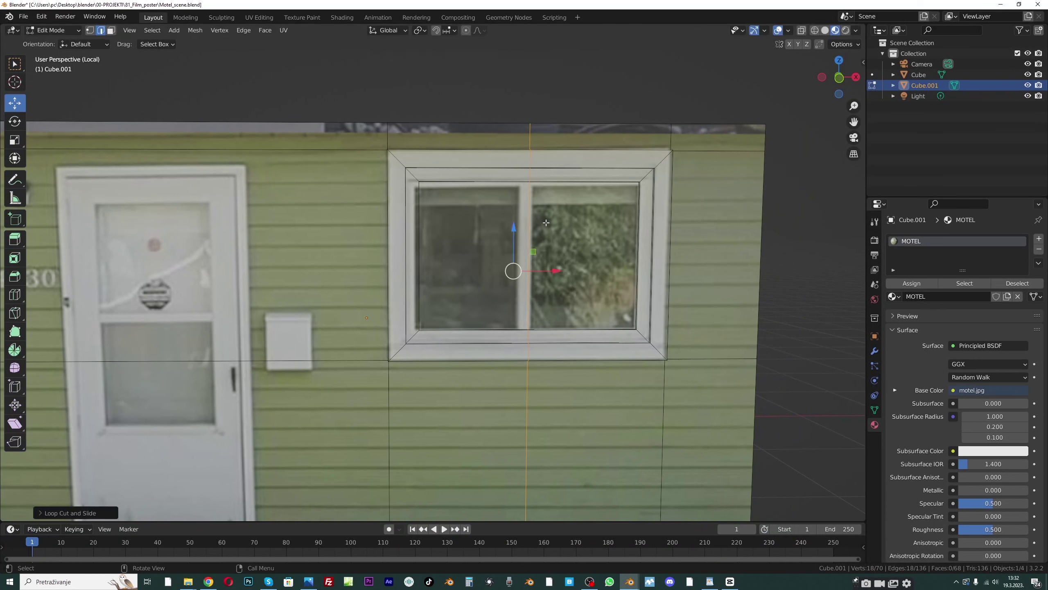
# Bevel the new vertical loop into a single-segment strip about as wide as the window's central divider
pyautogui.hotkey('ctrl', 'b')
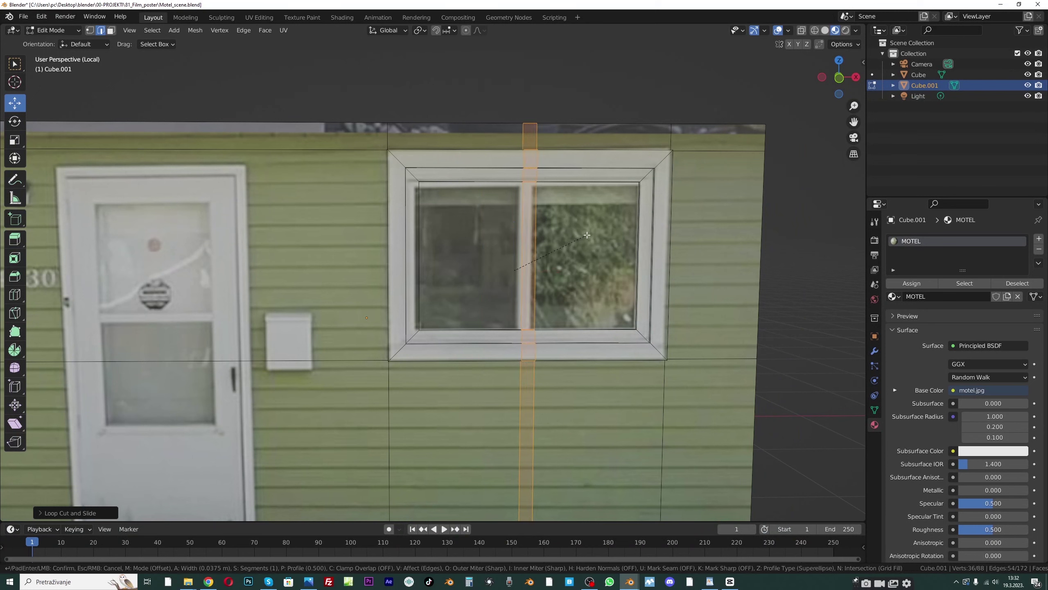
pyautogui.scroll(6, 587, 235)
pyautogui.scroll(-6, 586, 235)
pyautogui.click(588, 234)
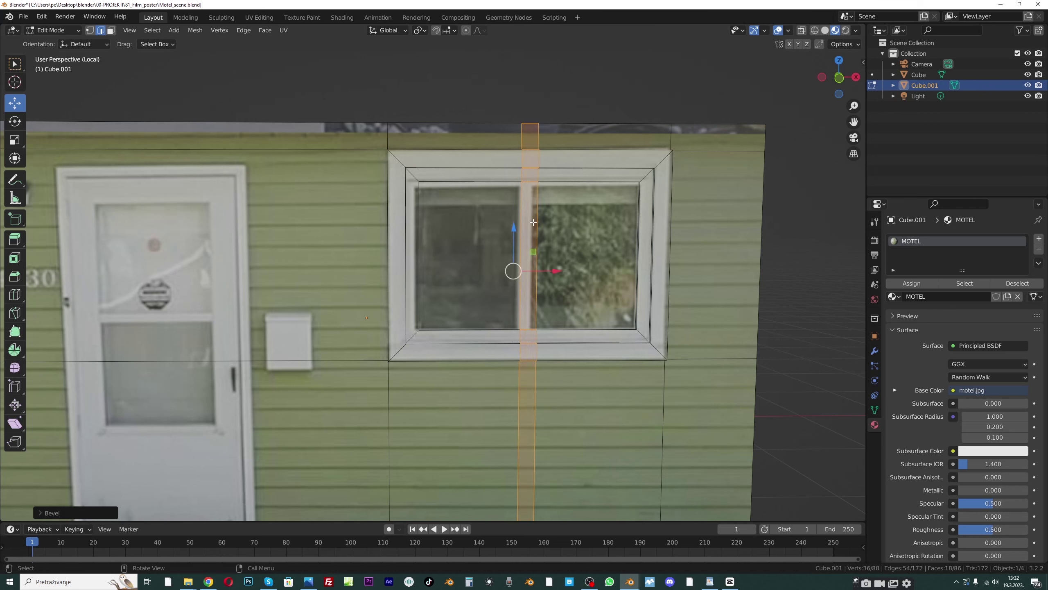
# Select the central divider's face in face mode and extrude it outward along Y about 0.037 m
pyautogui.click(110, 31)
pyautogui.moveTo(537, 264); pyautogui.dragTo(413, 266, button='middle')
pyautogui.click(404, 266)
pyautogui.press('e')
pyautogui.press('y')
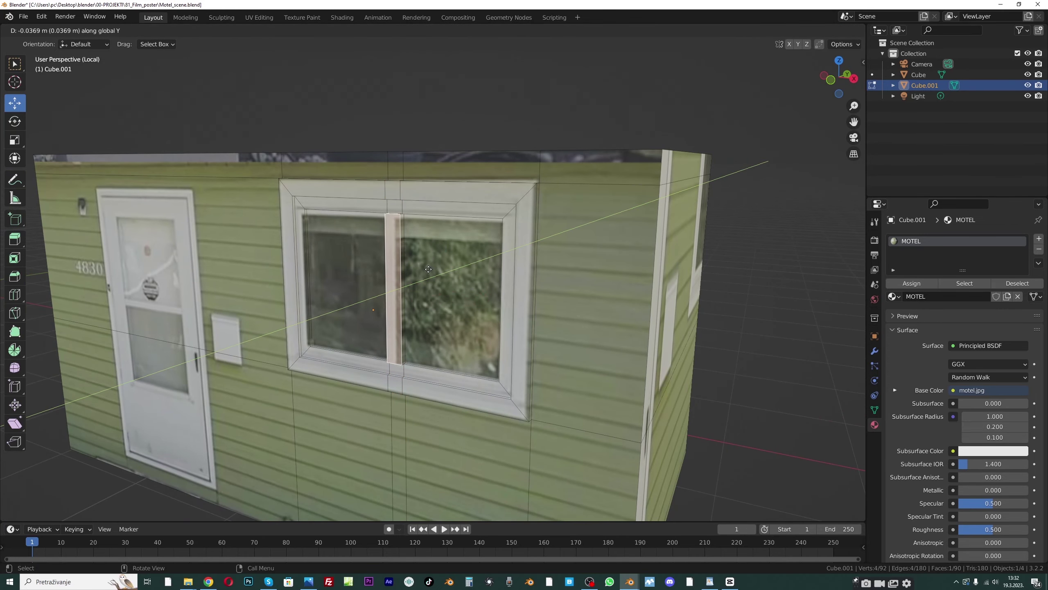
pyautogui.click(428, 268)
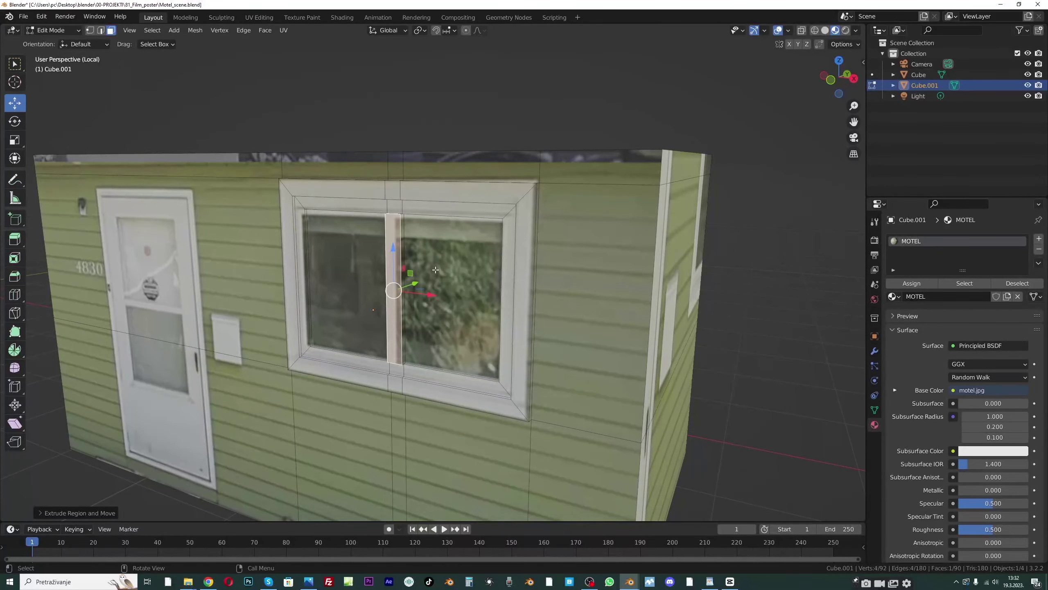
# Open the Shading workspace and examine how the divider face's UVs line up with the window photo
pyautogui.click(343, 18)
pyautogui.moveTo(565, 188); pyautogui.dragTo(331, 172, button='middle')
pyautogui.scroll(5, 183, 159)
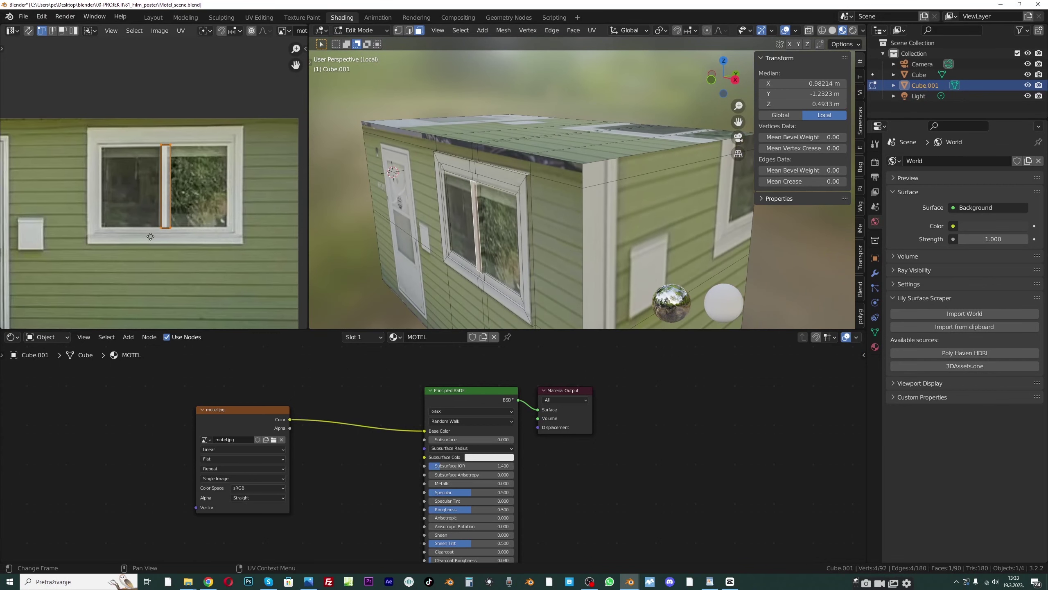
pyautogui.scroll(4, 478, 242)
pyautogui.moveTo(479, 242); pyautogui.dragTo(542, 187, button='middle')
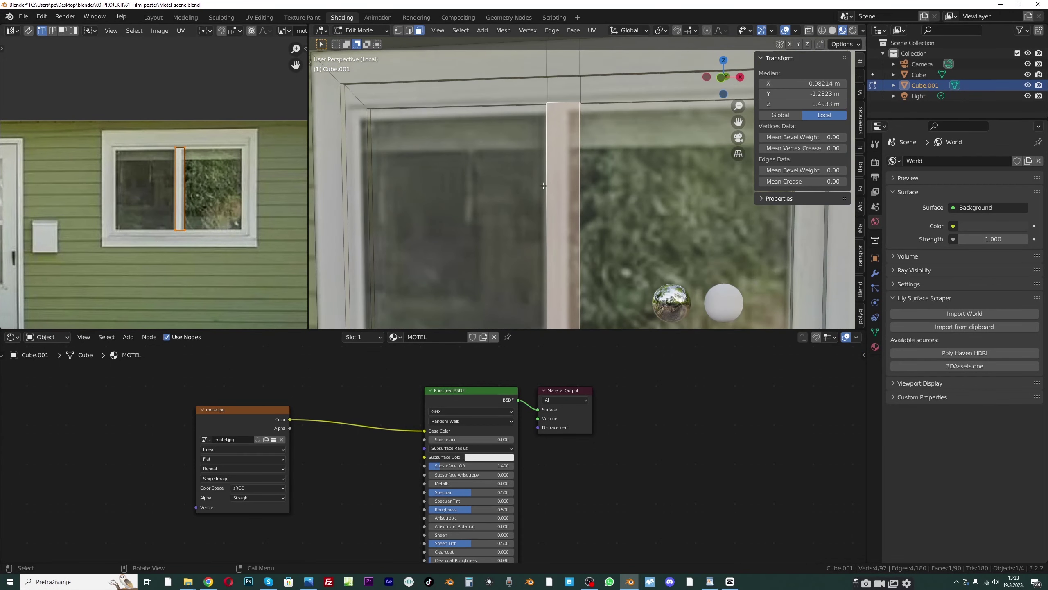
pyautogui.scroll(-2, 542, 187)
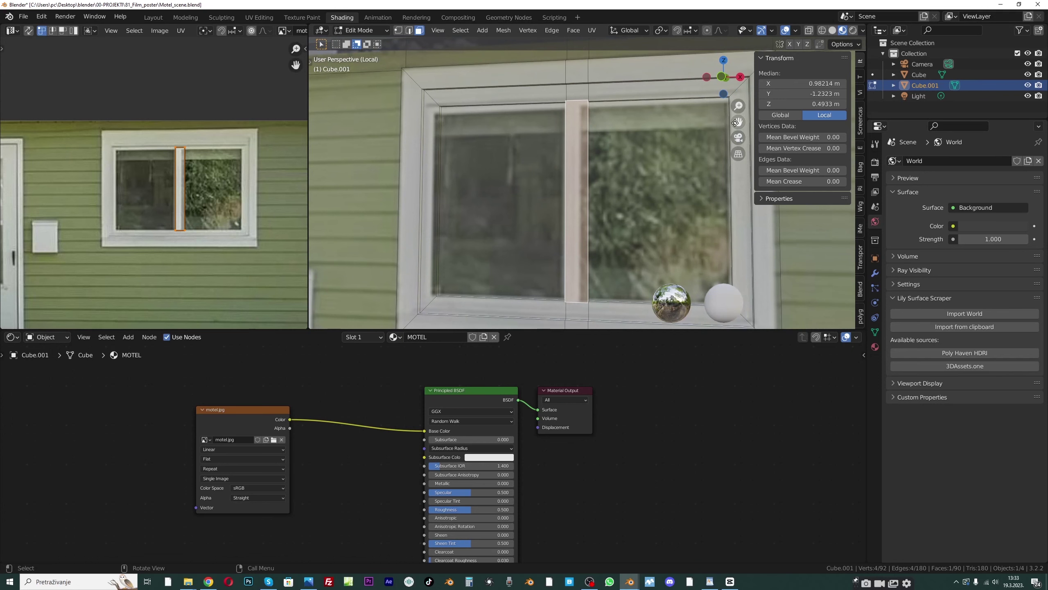
pyautogui.keyDown('shift'); pyautogui.moveTo(586, 145); pyautogui.dragTo(532, 135, button='middle'); pyautogui.keyUp('shift')
pyautogui.scroll(3, 172, 202)
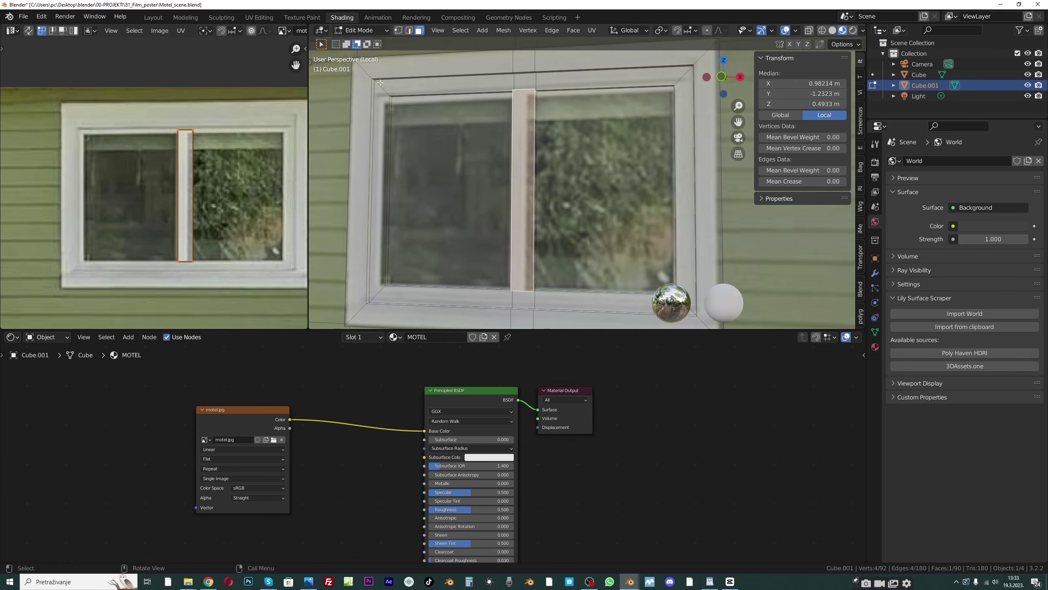
# Narrow the divider face's UVs along X and move them onto the white central divider in the window photo
pyautogui.scroll(1, 175, 213)
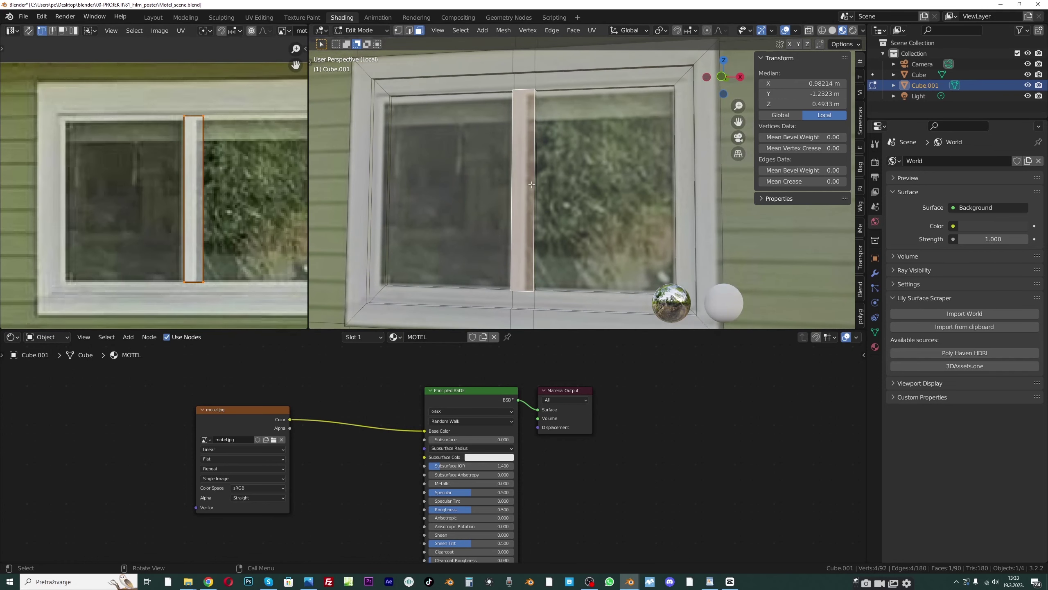
pyautogui.scroll(-1, 213, 180)
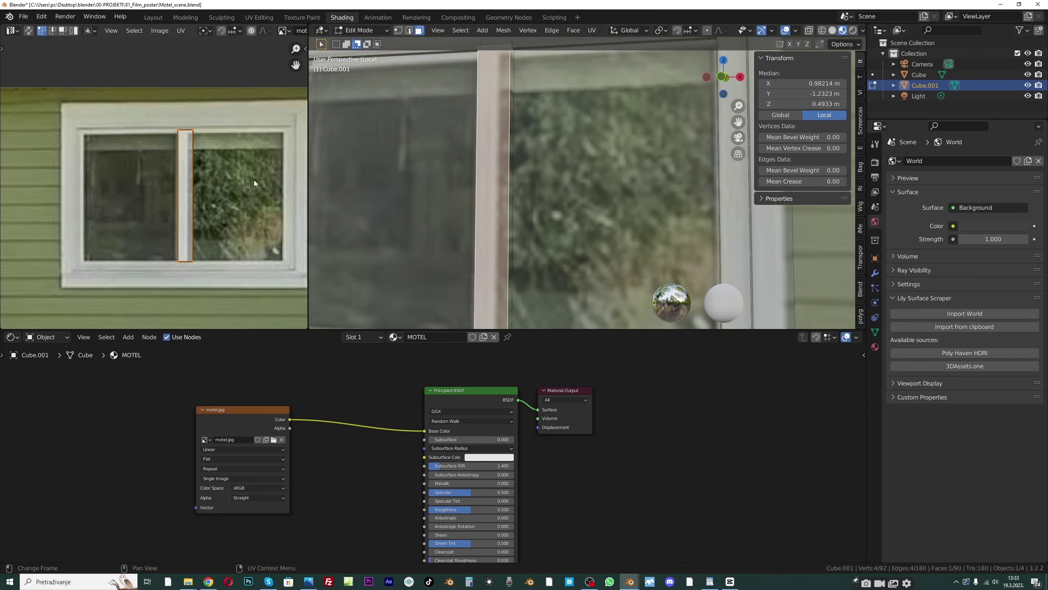
pyautogui.scroll(1, 226, 181)
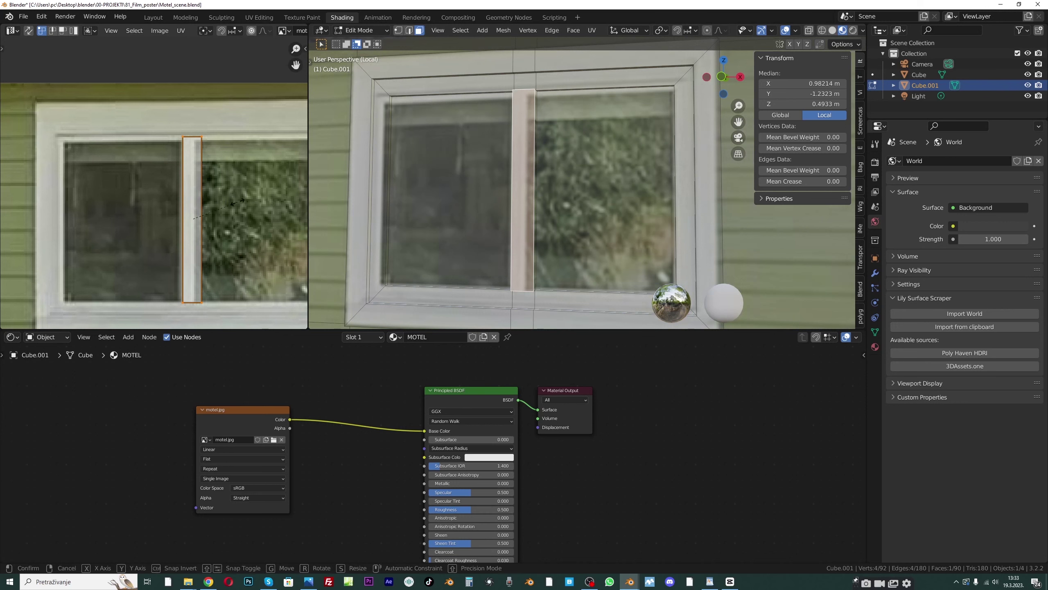
pyautogui.press('s')
pyautogui.press('x')
pyautogui.click(203, 198)
pyautogui.press('g')
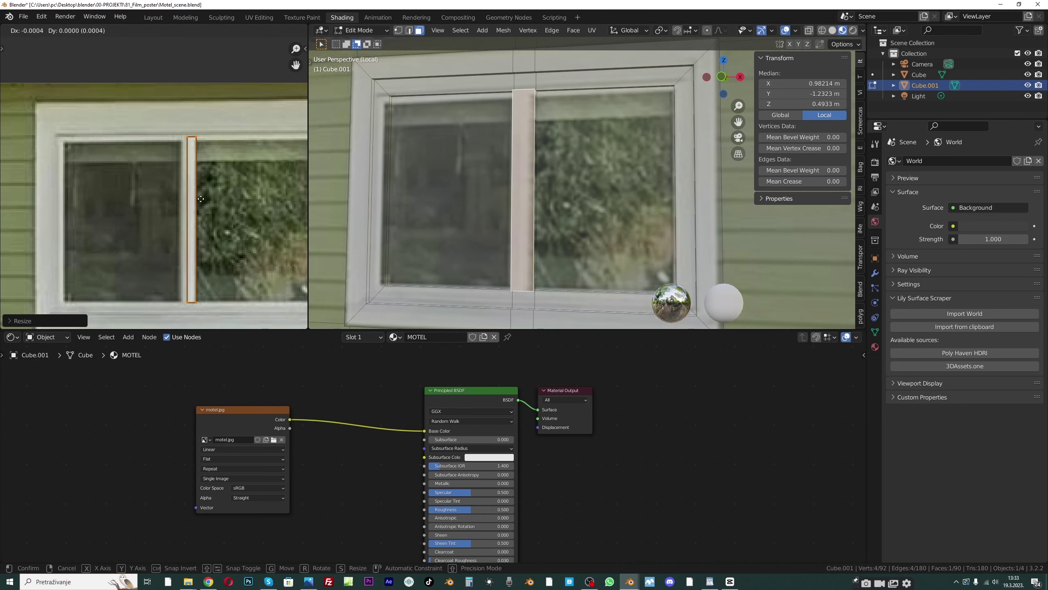
pyautogui.click(197, 199)
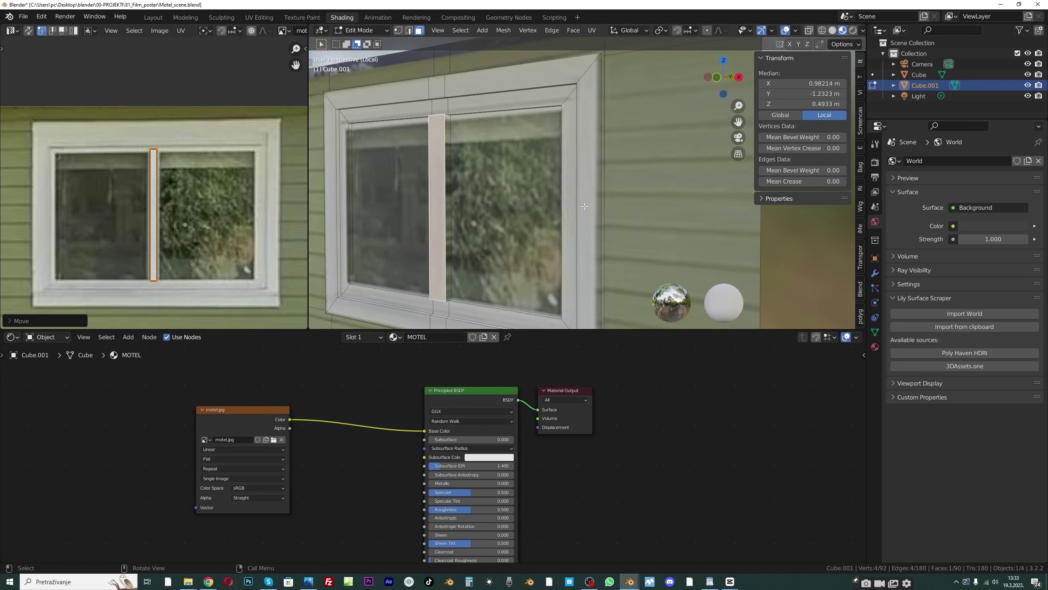
# Select the window frame's right outer face and shift its UVs inward along X onto the white frame
pyautogui.click(590, 199)
pyautogui.scroll(-2, 578, 203)
pyautogui.moveTo(512, 205); pyautogui.dragTo(548, 206, button='middle')
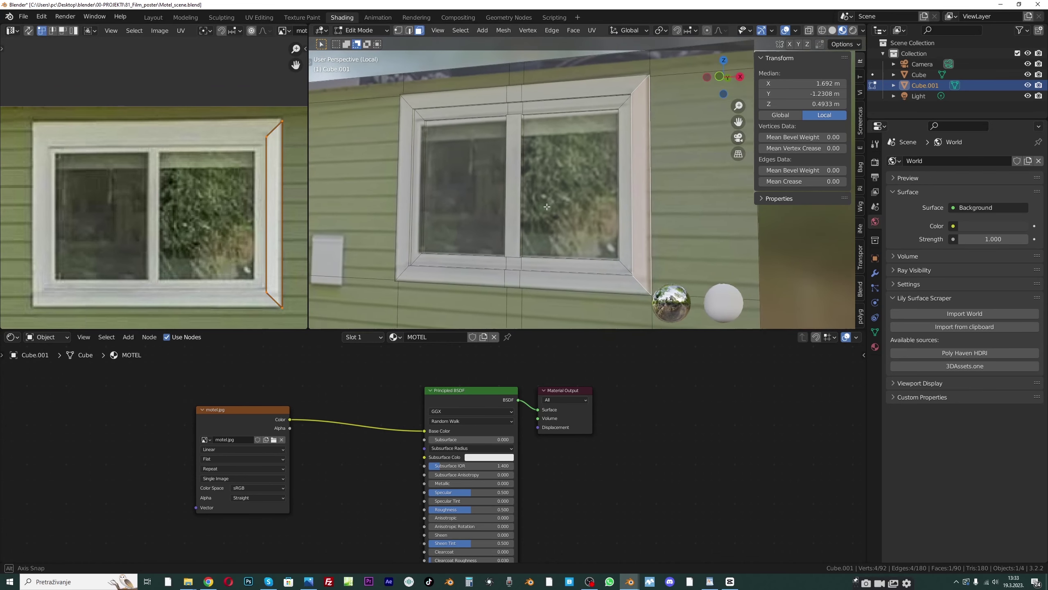
pyautogui.scroll(1, 254, 200)
pyautogui.moveTo(254, 200); pyautogui.dragTo(207, 194, button='middle')
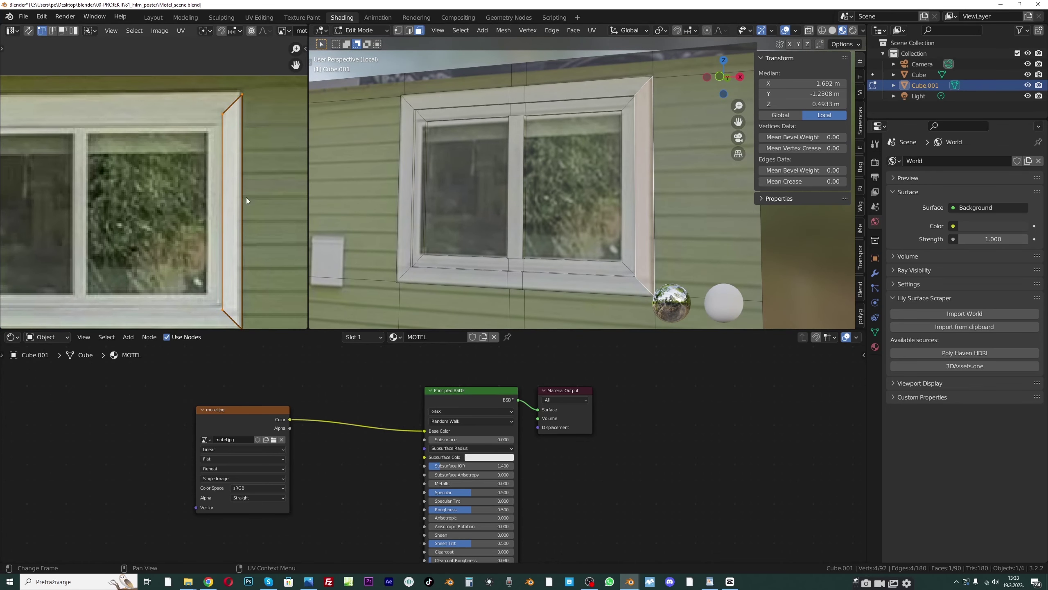
pyautogui.scroll(-1, 246, 200)
pyautogui.press('g')
pyautogui.press('x')
pyautogui.click(234, 198)
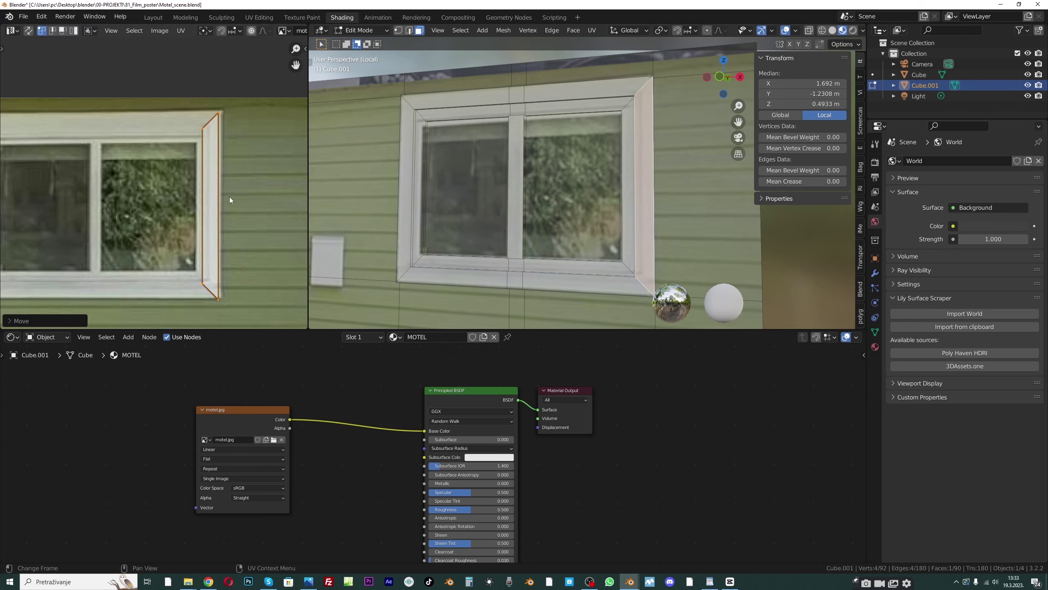
# Scale down and reposition the right frame face's UVs so they lie entirely within the photo's white frame
pyautogui.press('s')
pyautogui.click(250, 182)
pyautogui.press('g')
pyautogui.click(247, 180)
pyautogui.press('s')
pyautogui.click(243, 183)
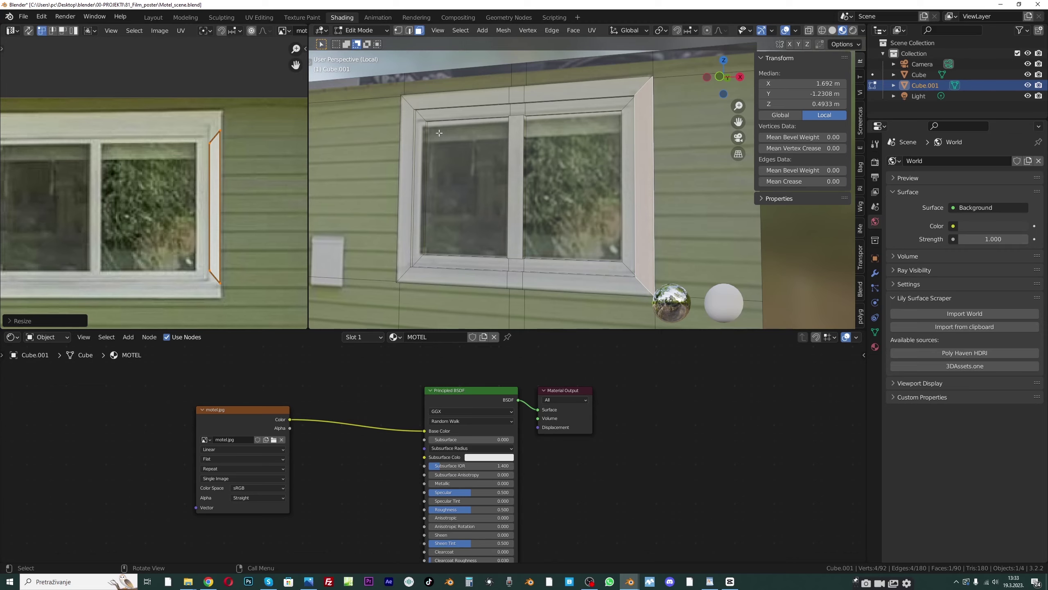
# Select the frame's left outer face, move its outer UV vertices inward onto the white frame and scale them slightly
pyautogui.moveTo(392, 140); pyautogui.dragTo(478, 140, button='middle')
pyautogui.click(512, 198)
pyautogui.scroll(-2, 292, 177)
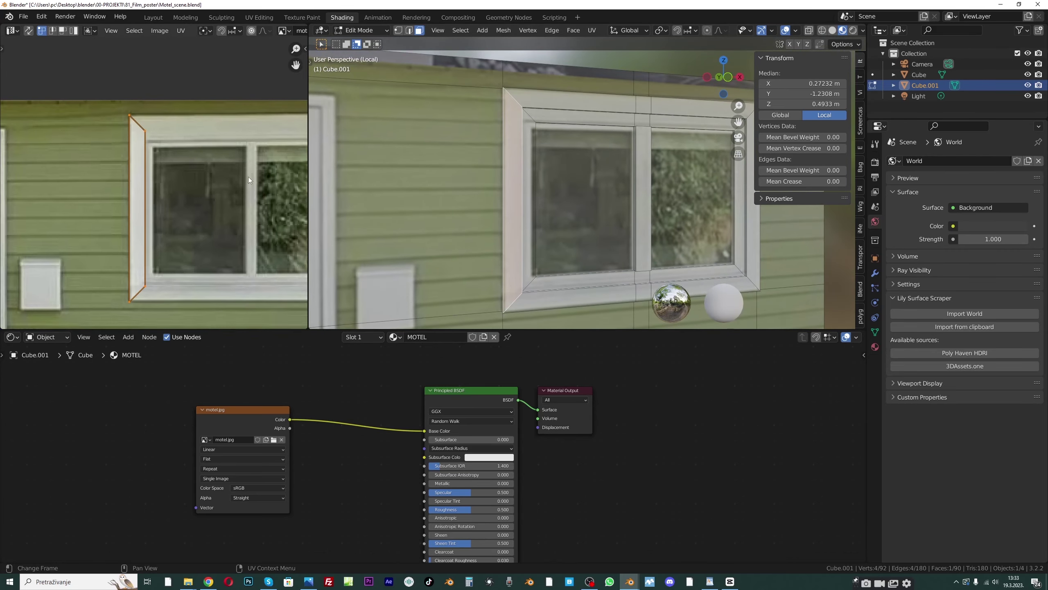
pyautogui.scroll(3, 112, 109)
pyautogui.scroll(-2, 72, 125)
pyautogui.moveTo(99, 78); pyautogui.dragTo(139, 289)
pyautogui.press('g')
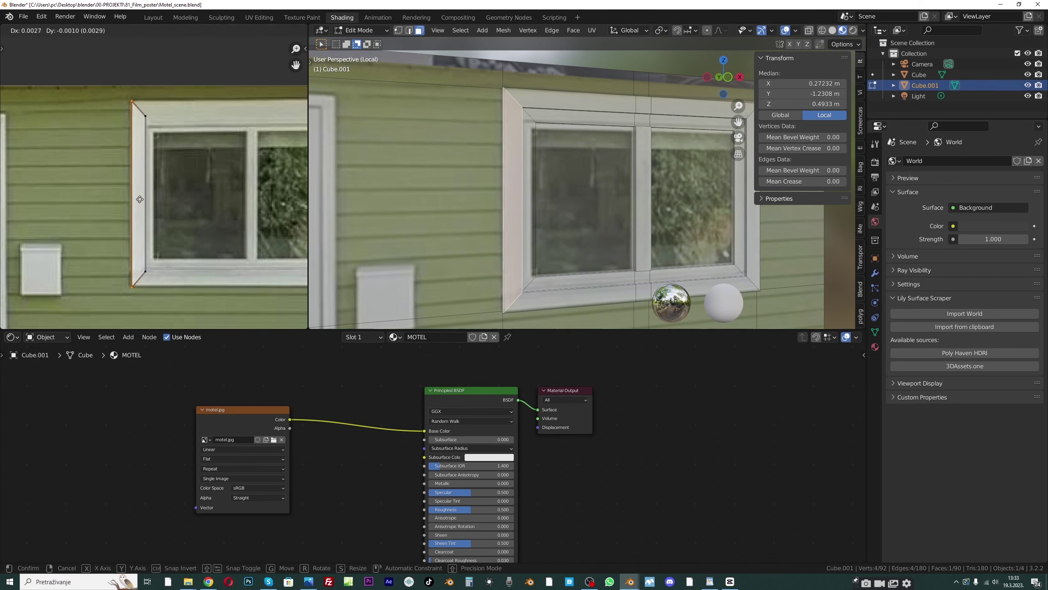
pyautogui.click(142, 200)
pyautogui.press('s')
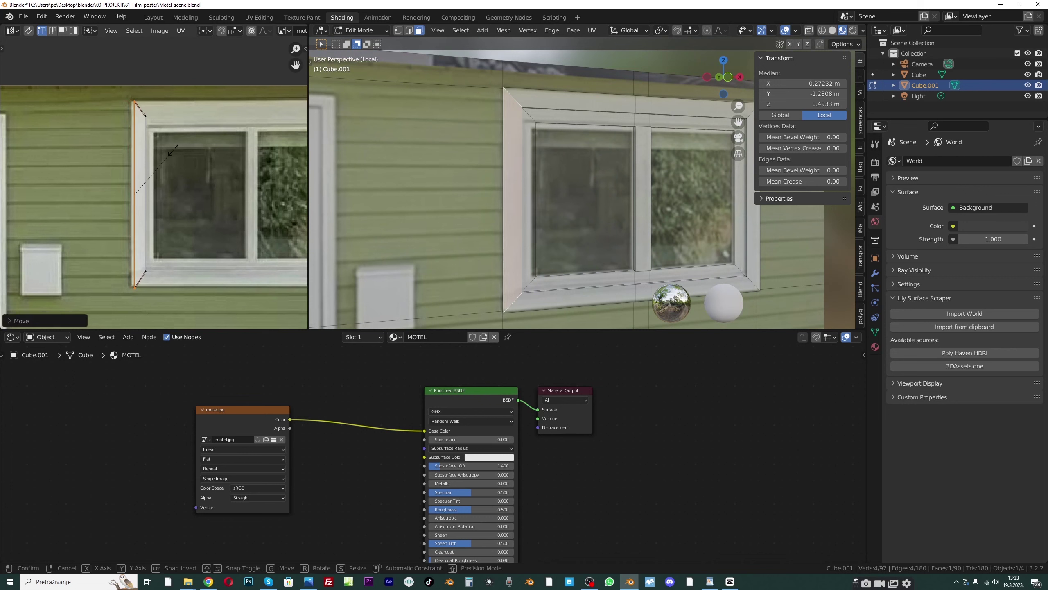
pyautogui.click(157, 182)
# Select the eight thin outer side faces running around the window frame's protruding edge
pyautogui.moveTo(537, 215); pyautogui.dragTo(694, 168, button='middle')
pyautogui.click(694, 168)
pyautogui.moveTo(743, 116); pyautogui.dragTo(517, 214, button='middle')
pyautogui.keyDown('shift'); pyautogui.click(531, 176); pyautogui.keyUp('shift')
pyautogui.keyDown('shift'); pyautogui.click(497, 169); pyautogui.keyUp('shift')
pyautogui.keyDown('shift'); pyautogui.click(506, 166); pyautogui.keyUp('shift')
pyautogui.keyDown('shift'); pyautogui.click(519, 164); pyautogui.keyUp('shift')
pyautogui.keyDown('shift'); pyautogui.click(462, 192); pyautogui.keyUp('shift')
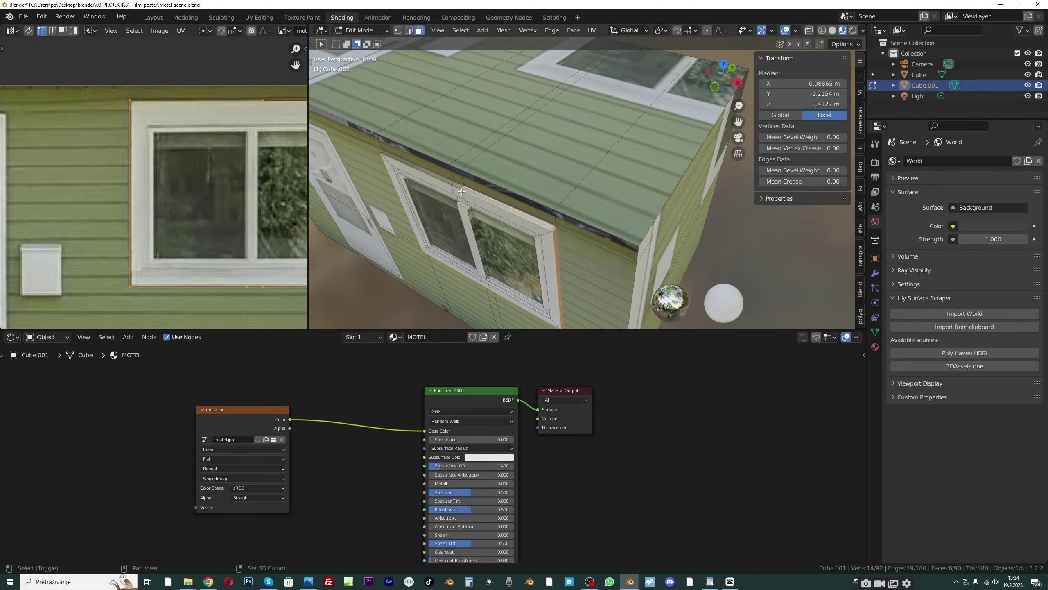
pyautogui.keyDown('shift'); pyautogui.click(436, 176); pyautogui.keyUp('shift')
# Unwrap the selected side faces of the window frame
pyautogui.moveTo(453, 182); pyautogui.dragTo(516, 175, button='middle')
pyautogui.press('u')
pyautogui.click(472, 126)
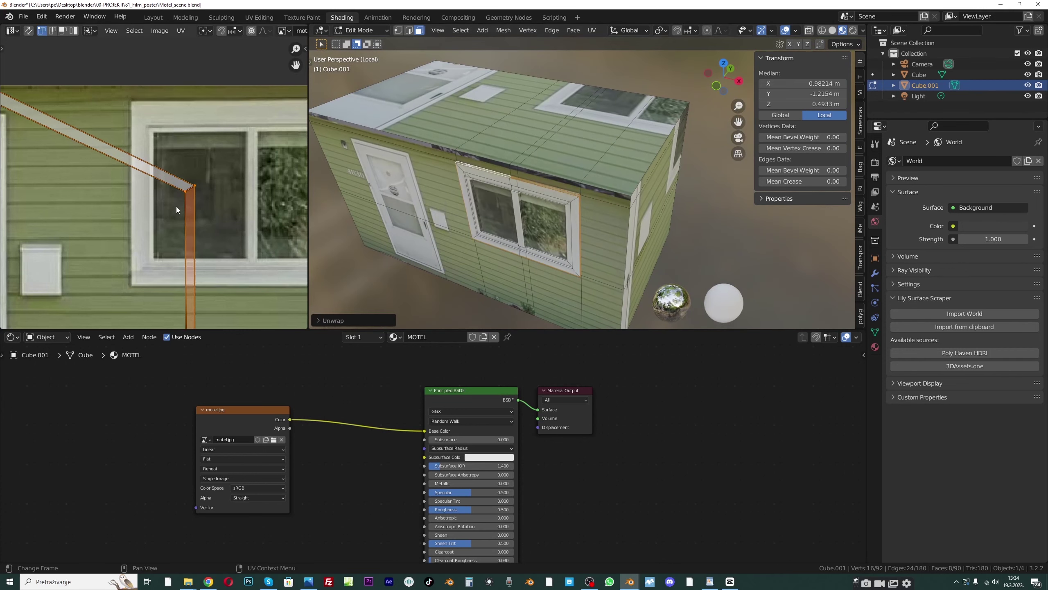
pyautogui.scroll(-3, 176, 207)
pyautogui.scroll(3, 482, 154)
# Remap the selected frame side faces with Cube Projection
pyautogui.press('u')
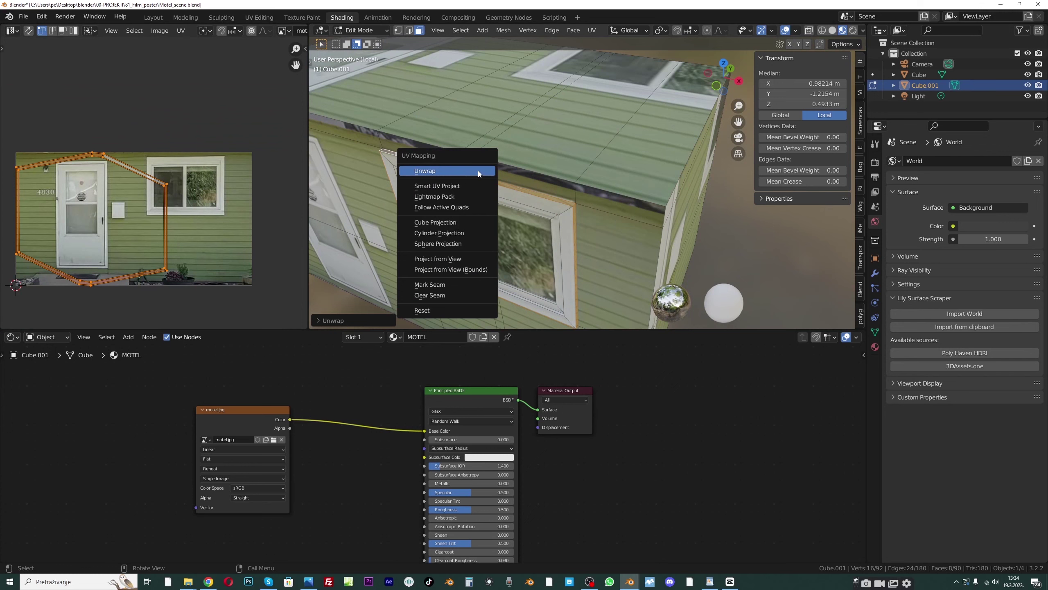
pyautogui.click(434, 222)
pyautogui.scroll(2, 163, 226)
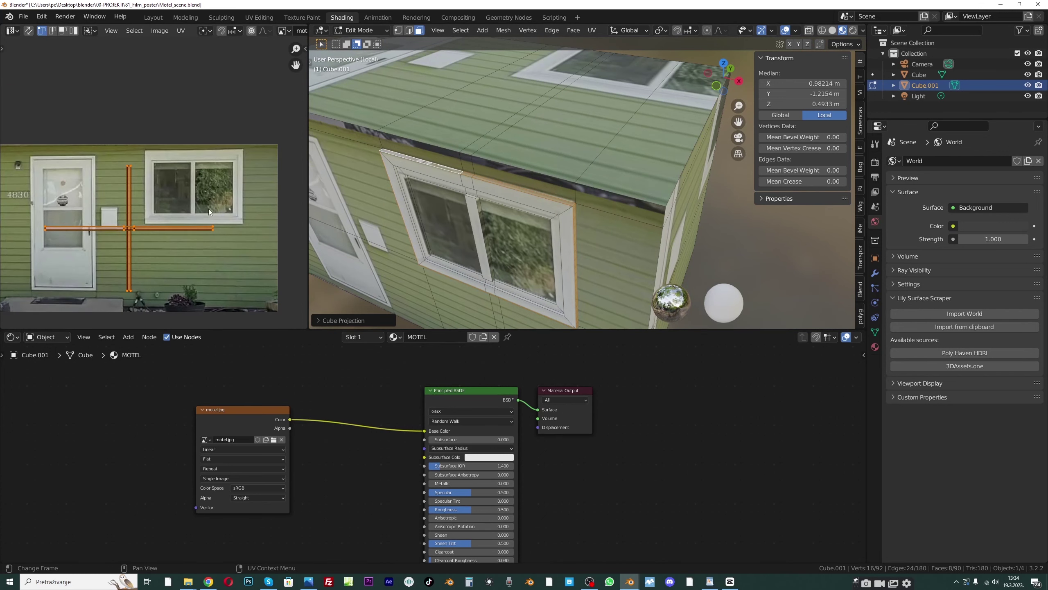
pyautogui.scroll(1, 187, 246)
# Scale the cross-shaped UV islands to about half size and move them so the horizontal strips lie on the photo's lower window frame
pyautogui.press('s')
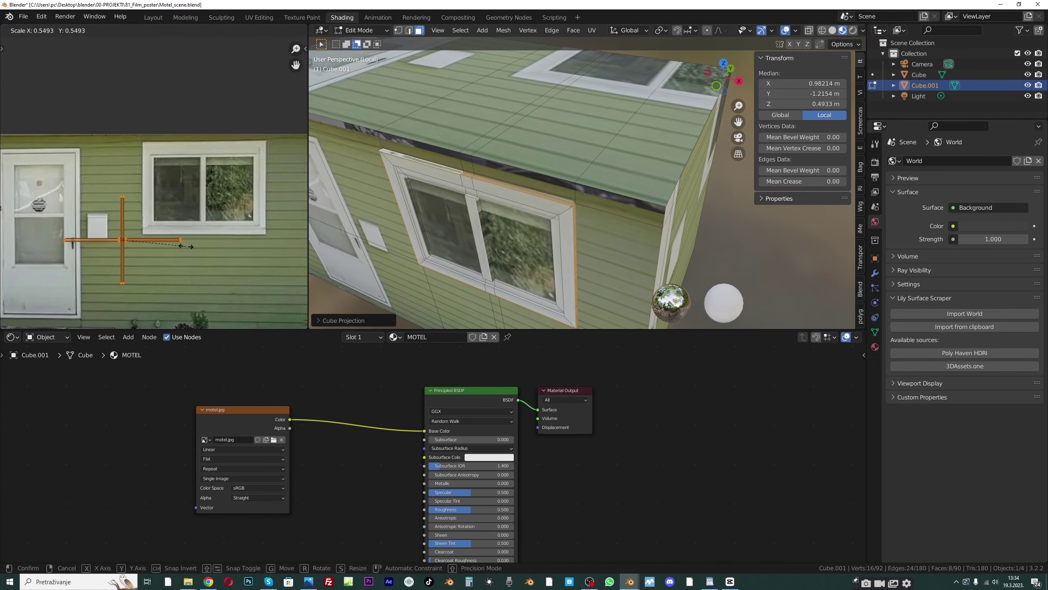
pyautogui.click(189, 243)
pyautogui.press('g')
pyautogui.click(271, 237)
pyautogui.scroll(2, 218, 246)
# Select one vertical UV strip on its own, rotate it 90 degrees and enlarge it to span the lower window frame
pyautogui.click(200, 267)
pyautogui.scroll(1, 200, 260)
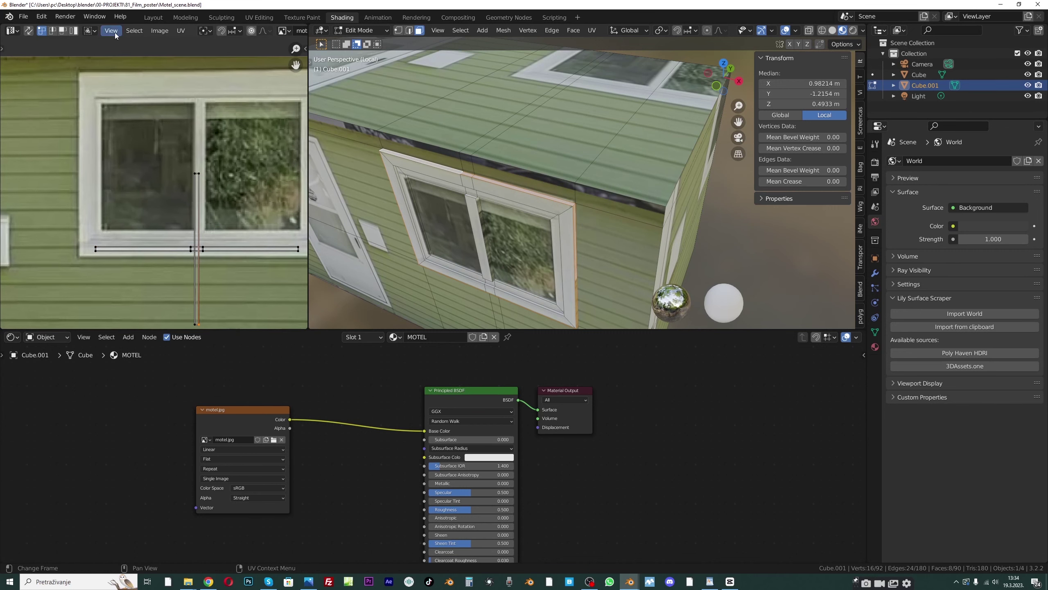
pyautogui.press('l')
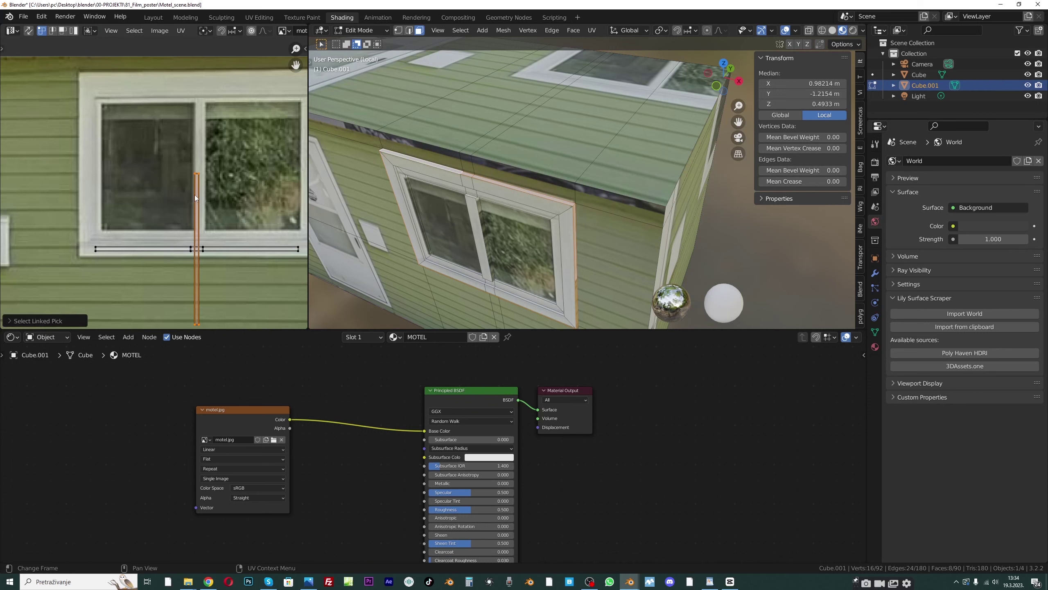
pyautogui.moveTo(213, 215); pyautogui.dragTo(203, 196, button='middle')
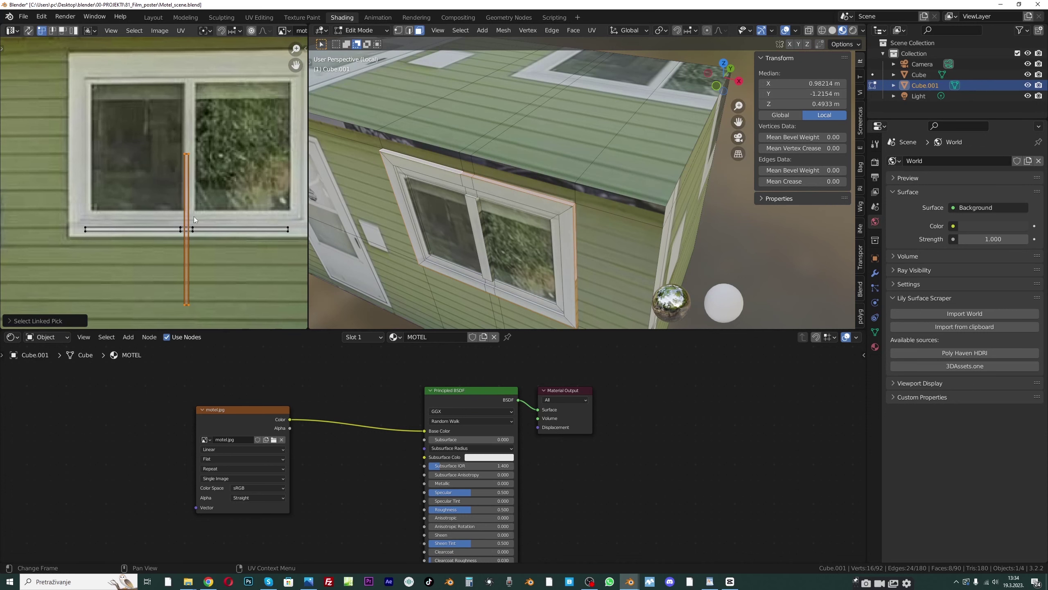
pyautogui.write('r90')
pyautogui.press('Return')
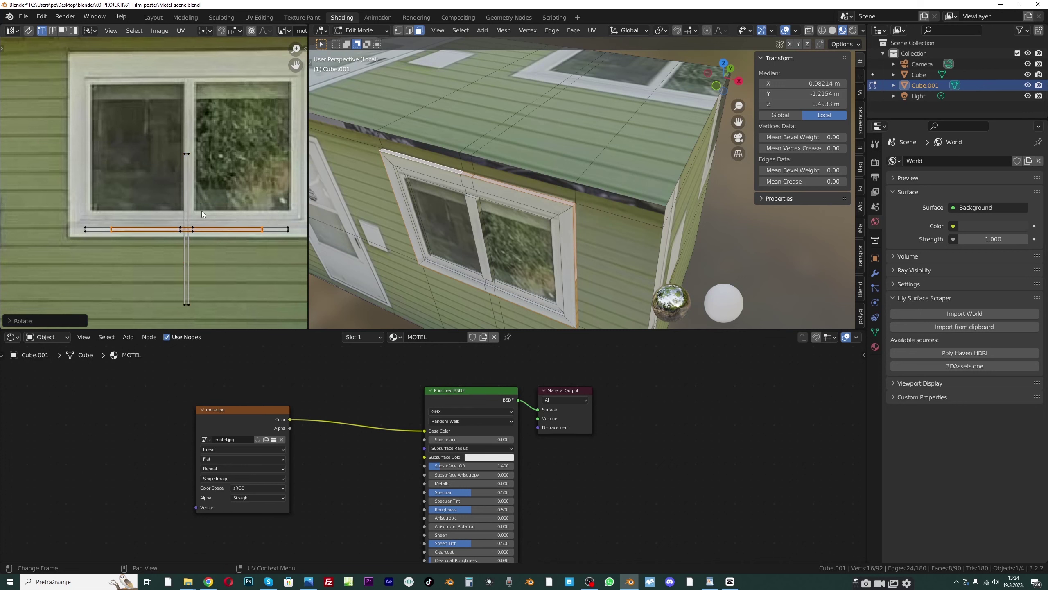
pyautogui.press('s')
pyautogui.click(219, 202)
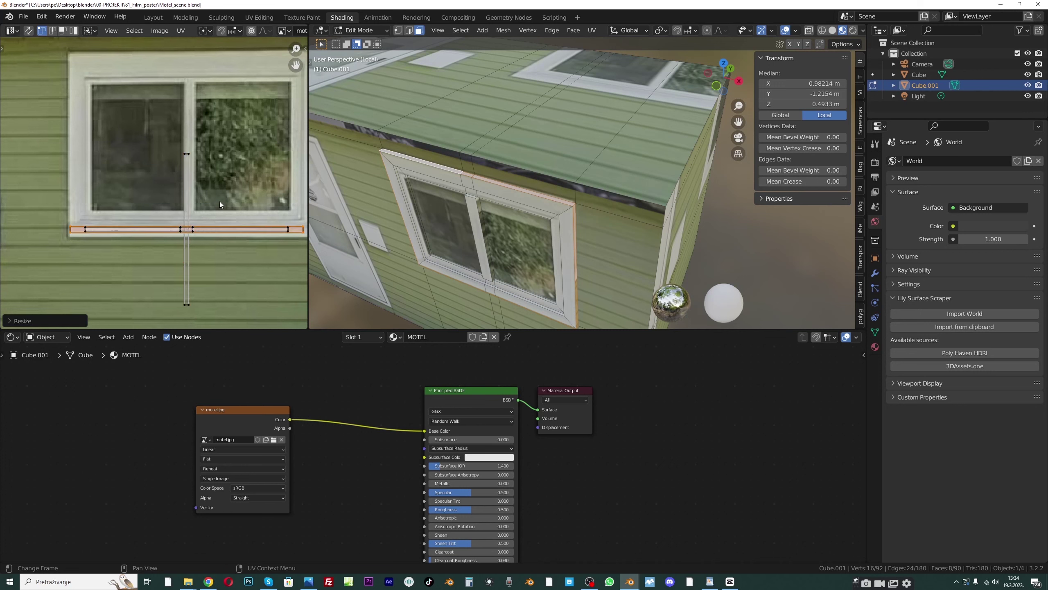
# Select the remaining vertical UV strip, rotate it 90 degrees and place it over the lower window frame
pyautogui.click(202, 183)
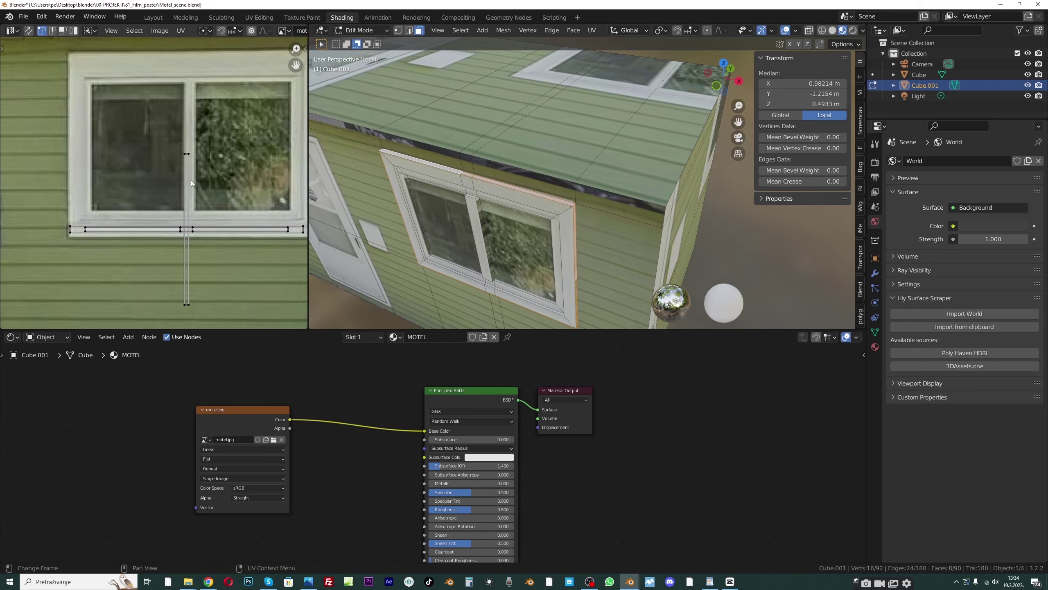
pyautogui.press('l')
pyautogui.write('r')
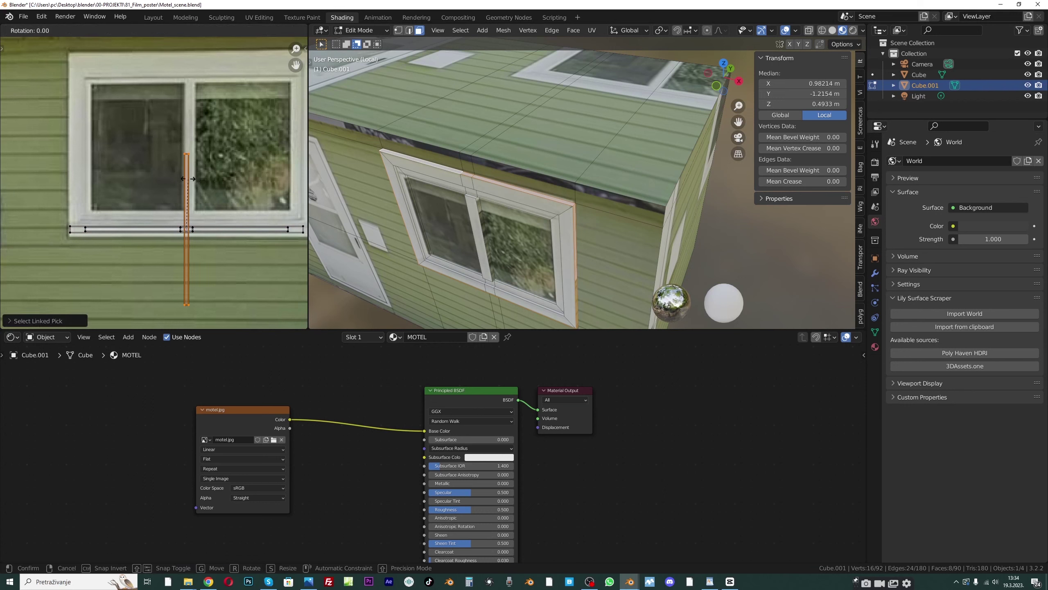
pyautogui.write('90')
pyautogui.press('Return')
pyautogui.press('g')
pyautogui.click(193, 207)
# Return to Object Mode and add a second material slot with a new material to the motel box
pyautogui.moveTo(515, 174); pyautogui.dragTo(446, 99, button='middle')
pyautogui.click(379, 34)
pyautogui.click(367, 23)
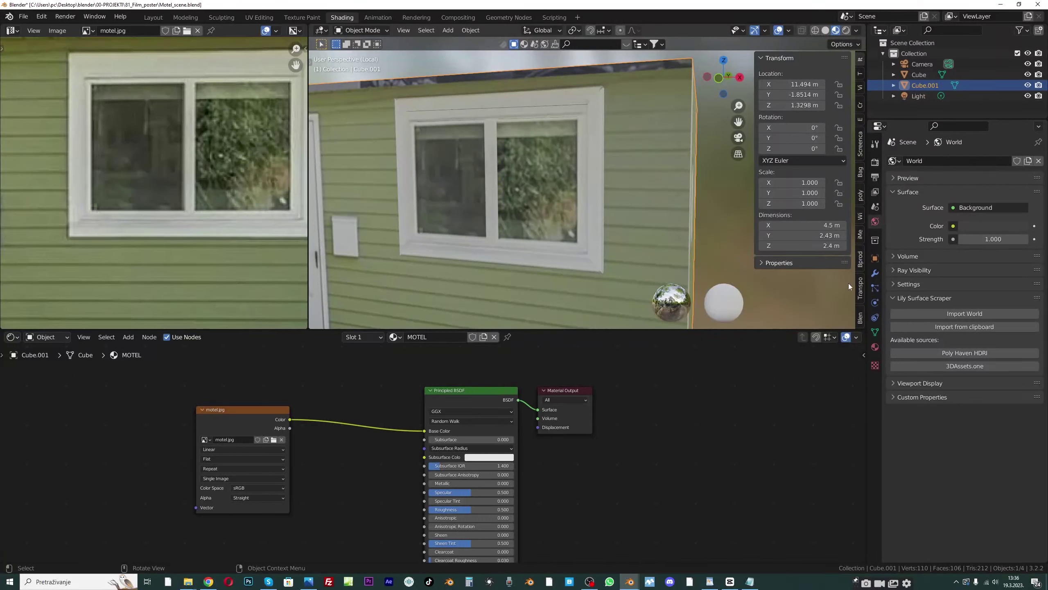
pyautogui.click(875, 347)
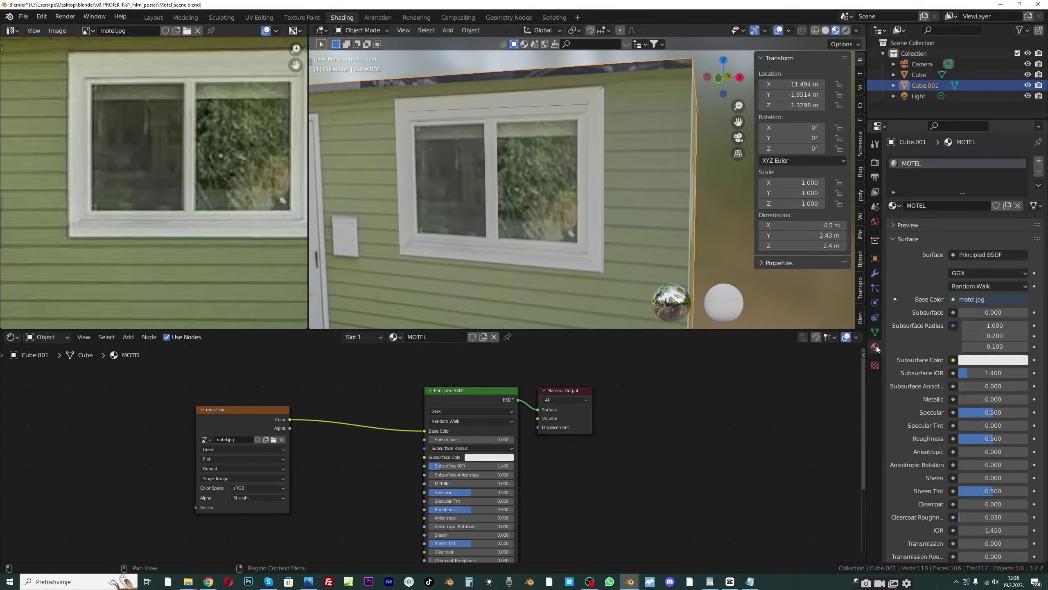
pyautogui.click(1040, 162)
pyautogui.click(932, 222)
# Rename the new material as GLASS
pyautogui.doubleClick(931, 222)
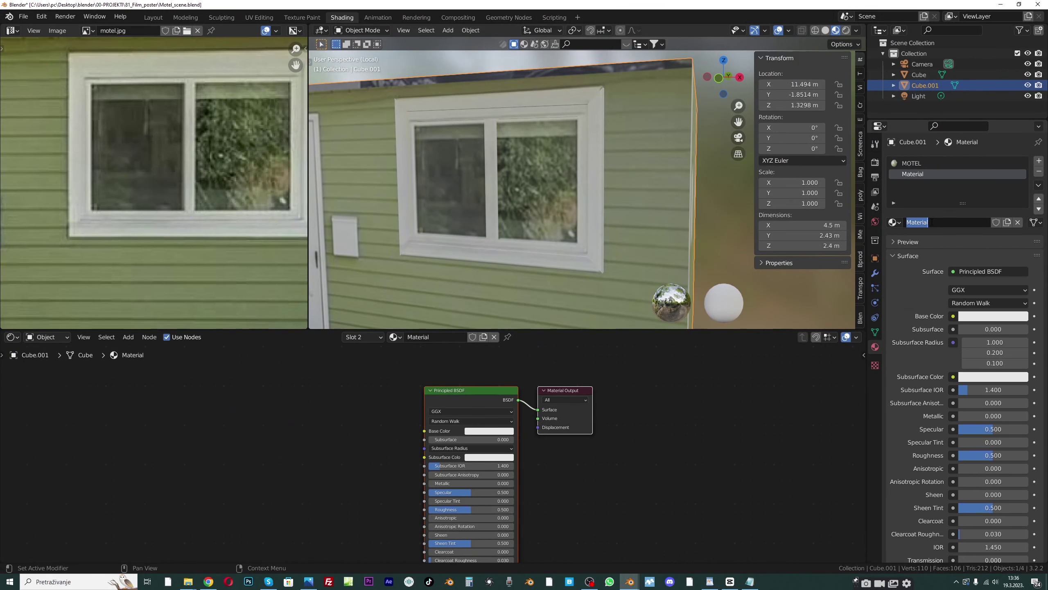
pyautogui.write('Gla')
pyautogui.press('BackSpace')
pyautogui.press('BackSpace')
pyautogui.write('LASS')
pyautogui.press('Return')
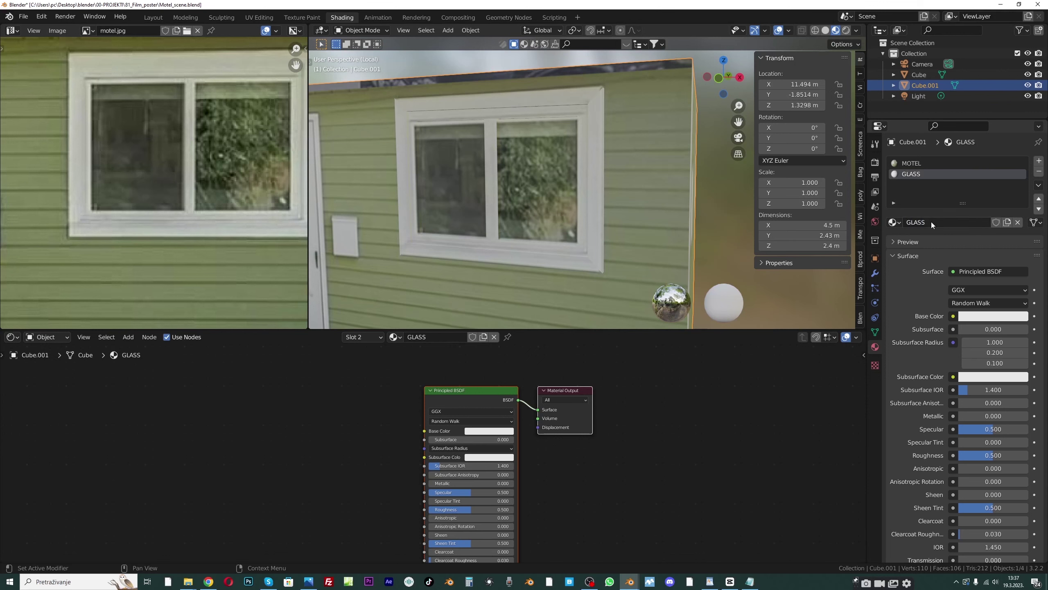
# Switch back to Edit Mode and select the window's two glass pane faces
pyautogui.click(373, 30)
pyautogui.click(367, 54)
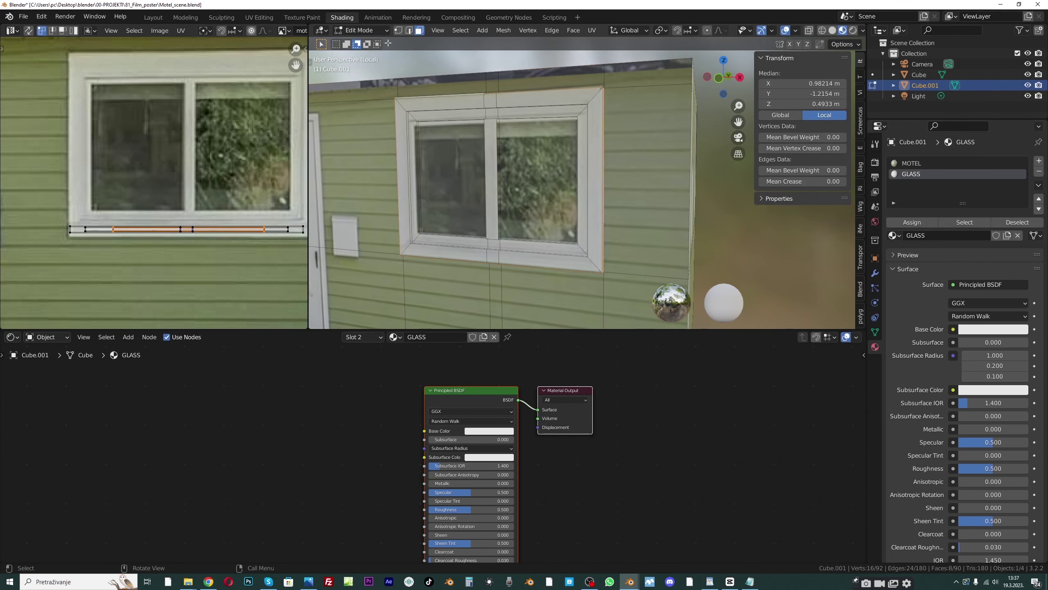
pyautogui.click(447, 183)
pyautogui.keyDown('shift'); pyautogui.click(532, 190); pyautogui.keyUp('shift')
# Select the divider's side face and the frame's left inner face, and move the frame face's UVs outward onto the white frame
pyautogui.moveTo(533, 191); pyautogui.dragTo(475, 159, button='middle')
pyautogui.click(477, 163)
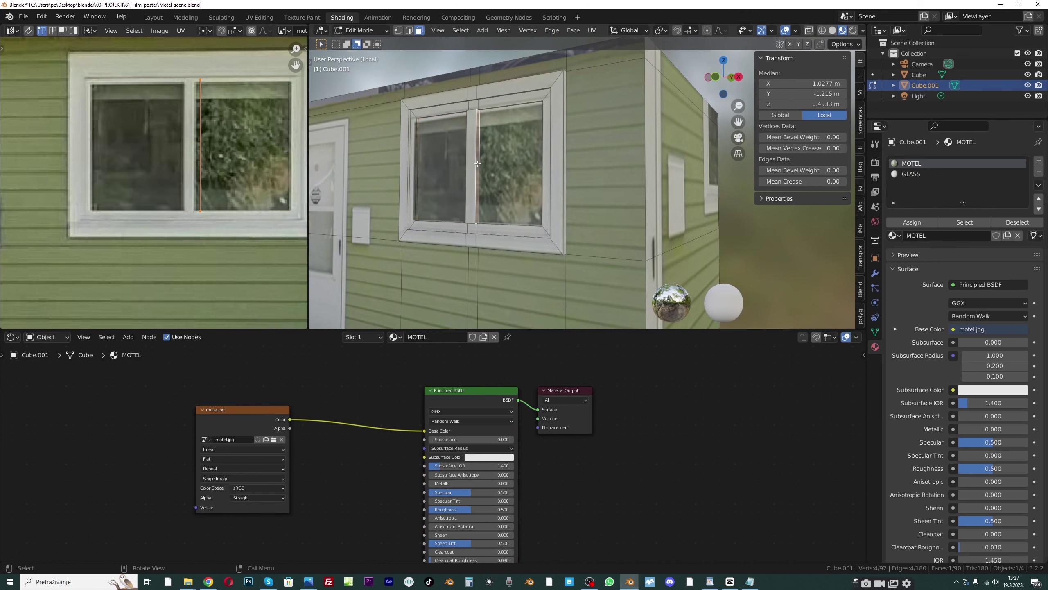
pyautogui.scroll(3, 416, 158)
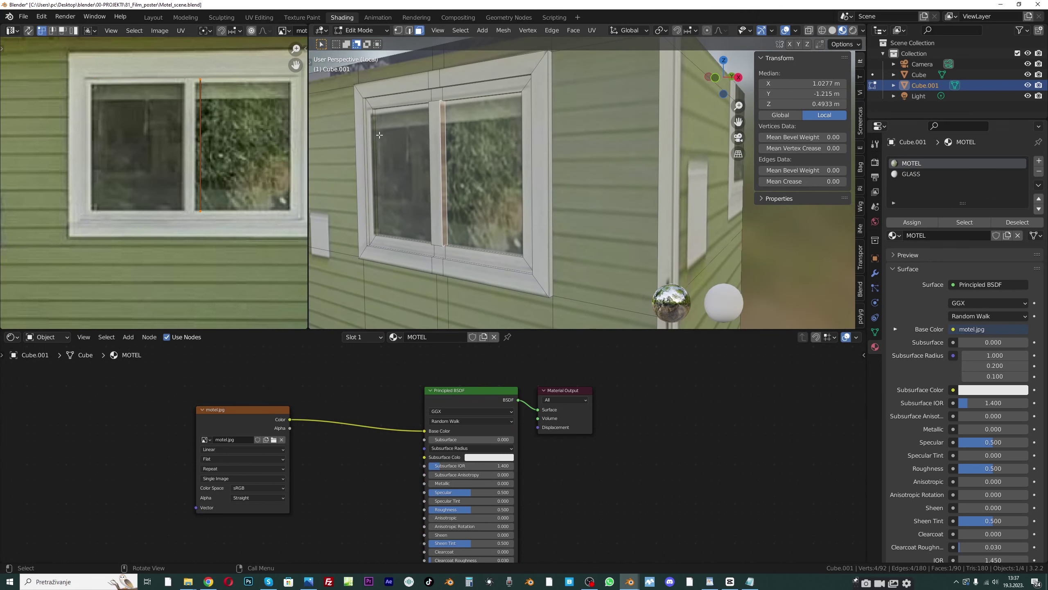
pyautogui.moveTo(386, 169); pyautogui.dragTo(373, 170, button='middle')
pyautogui.keyDown('shift'); pyautogui.click(373, 170); pyautogui.keyUp('shift')
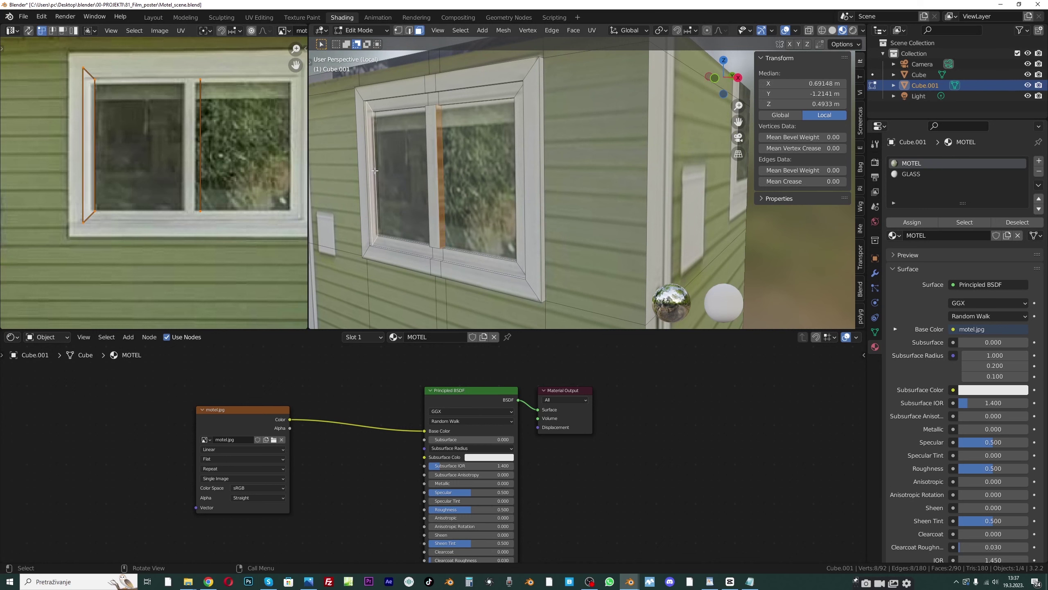
pyautogui.press('l')
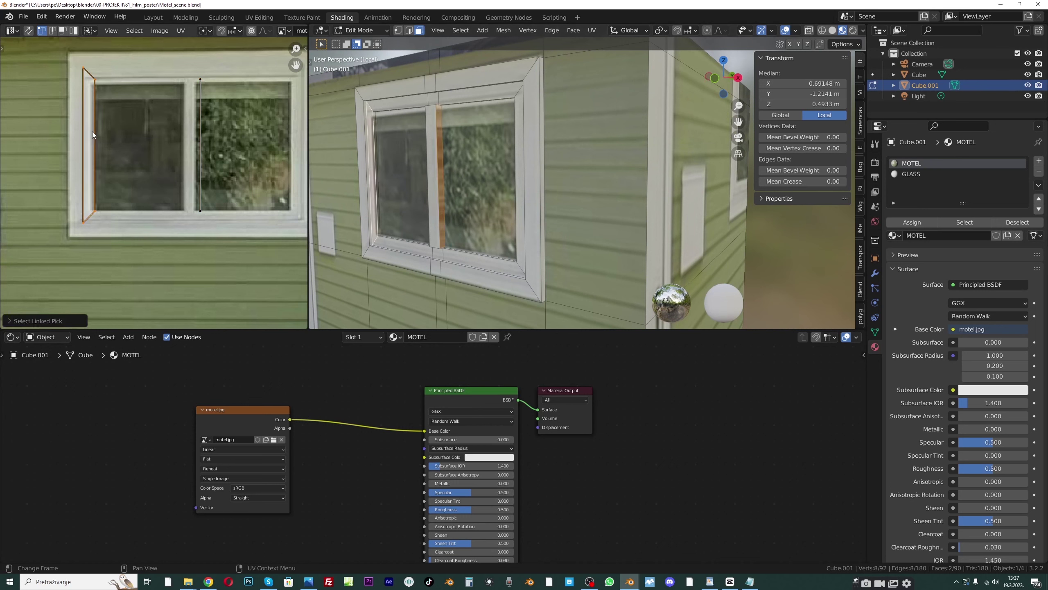
pyautogui.press('g')
pyautogui.click(94, 142)
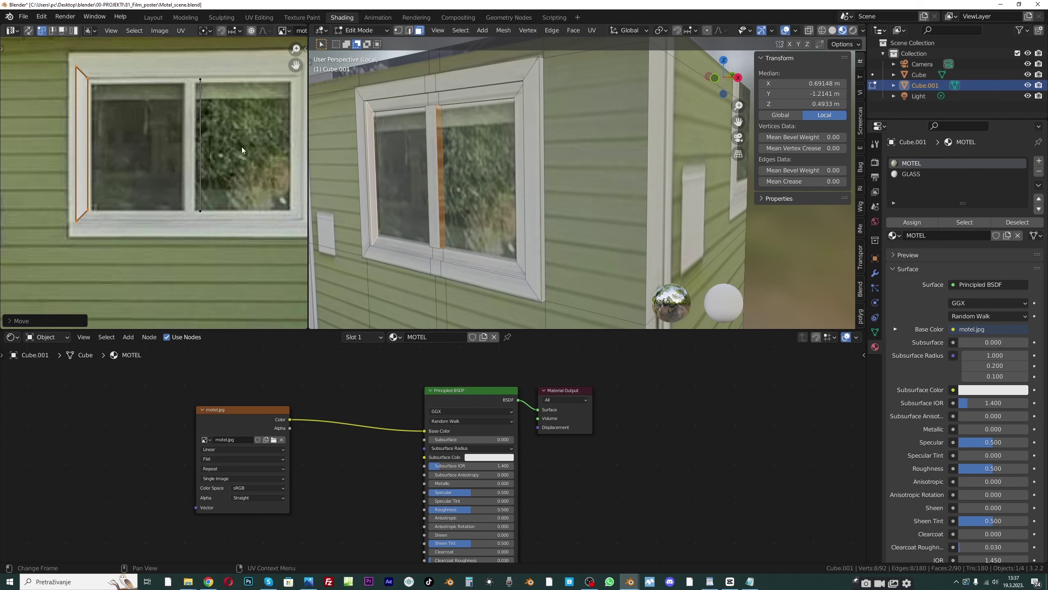
# Select the narrow inner side and top faces of the frame around both window panes, leaving the panes themselves unselected
pyautogui.click(374, 141)
pyautogui.moveTo(374, 141); pyautogui.dragTo(442, 113, button='middle')
pyautogui.keyDown('shift'); pyautogui.click(442, 113); pyautogui.keyUp('shift')
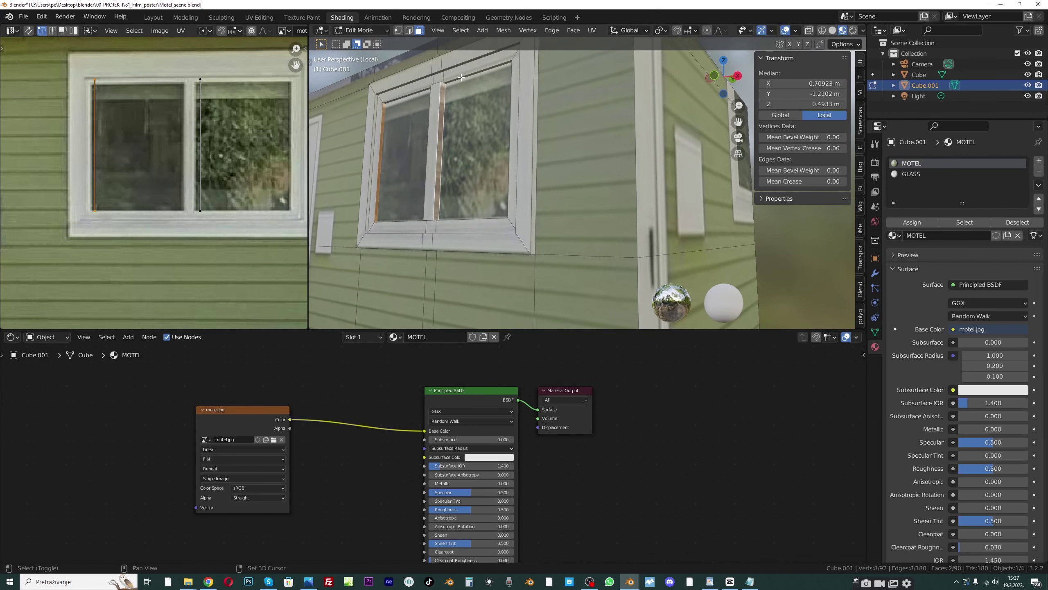
pyautogui.keyDown('shift'); pyautogui.click(462, 77); pyautogui.keyUp('shift')
pyautogui.moveTo(462, 77); pyautogui.dragTo(447, 65, button='middle')
pyautogui.keyDown('shift'); pyautogui.click(446, 65); pyautogui.keyUp('shift')
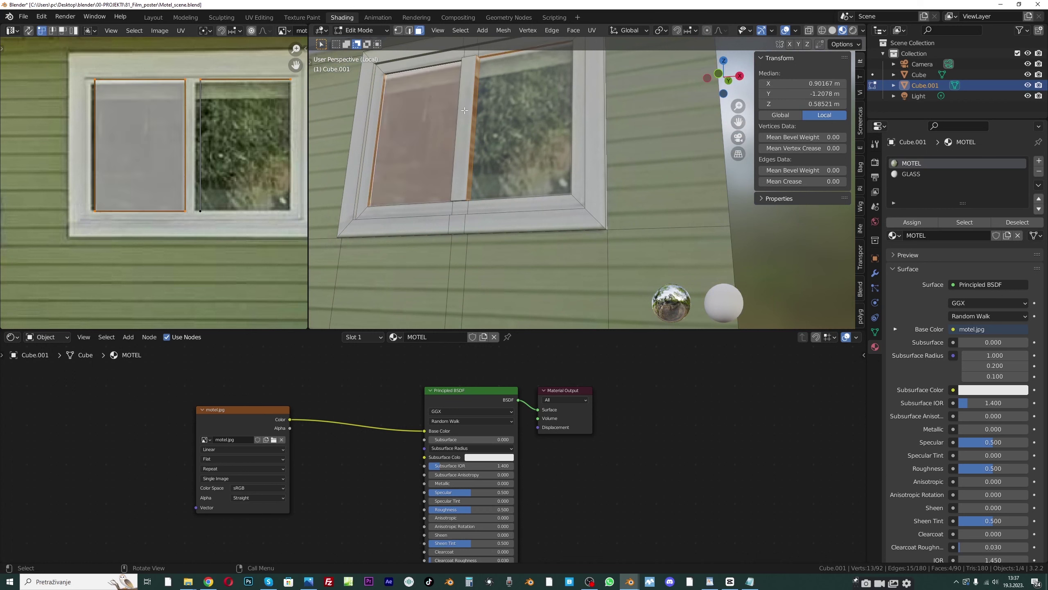
pyautogui.moveTo(427, 136); pyautogui.dragTo(413, 174, button='middle')
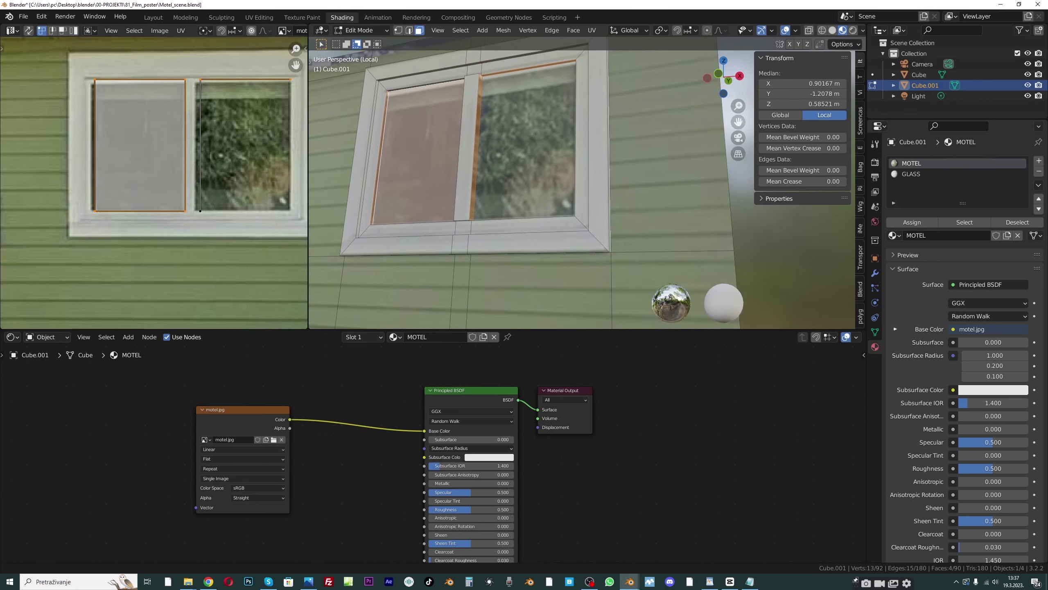
pyautogui.moveTo(406, 148); pyautogui.dragTo(423, 170)
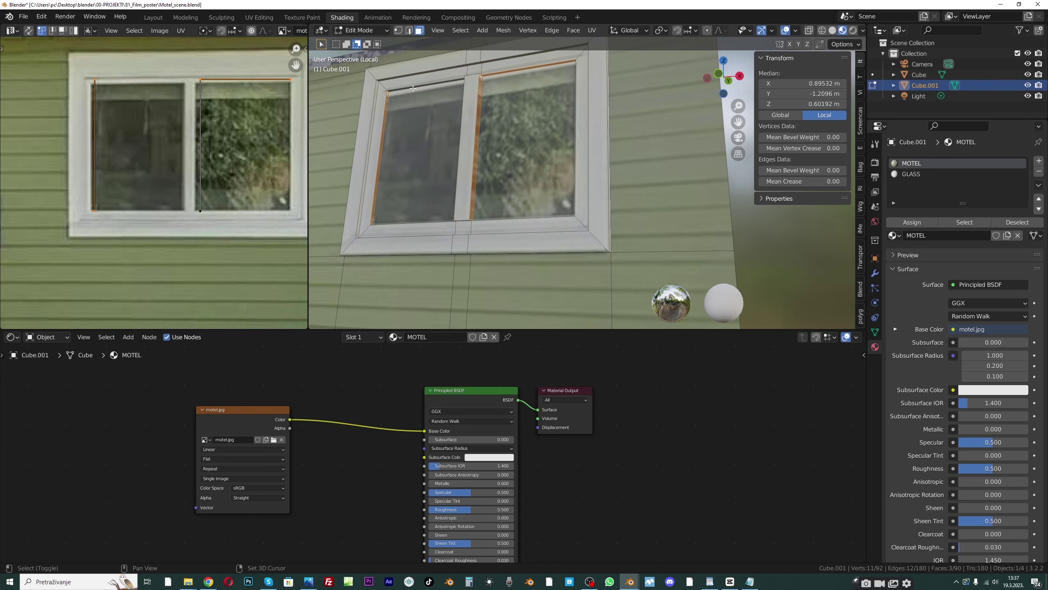
pyautogui.keyDown('shift'); pyautogui.click(412, 87); pyautogui.keyUp('shift')
pyautogui.moveTo(413, 87); pyautogui.dragTo(558, 250, button='middle')
pyautogui.keyDown('shift'); pyautogui.click(644, 198); pyautogui.keyUp('shift')
pyautogui.moveTo(643, 199)
pyautogui.mouseDown(button='middle')
pyautogui.moveTo(646, 187)
pyautogui.moveTo(632, 186)
pyautogui.mouseUp(button='middle')
# Unwrap the selected frame faces with Cube Projection and move their UV strips near the lower white frame in motel.jpg
pyautogui.press('u')
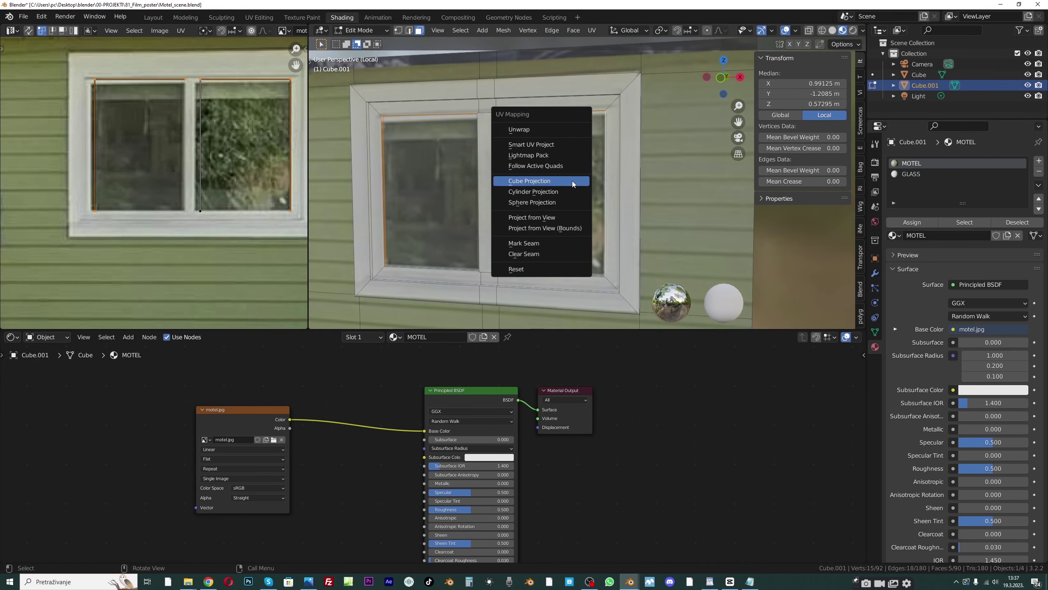
pyautogui.click(574, 179)
pyautogui.press('g')
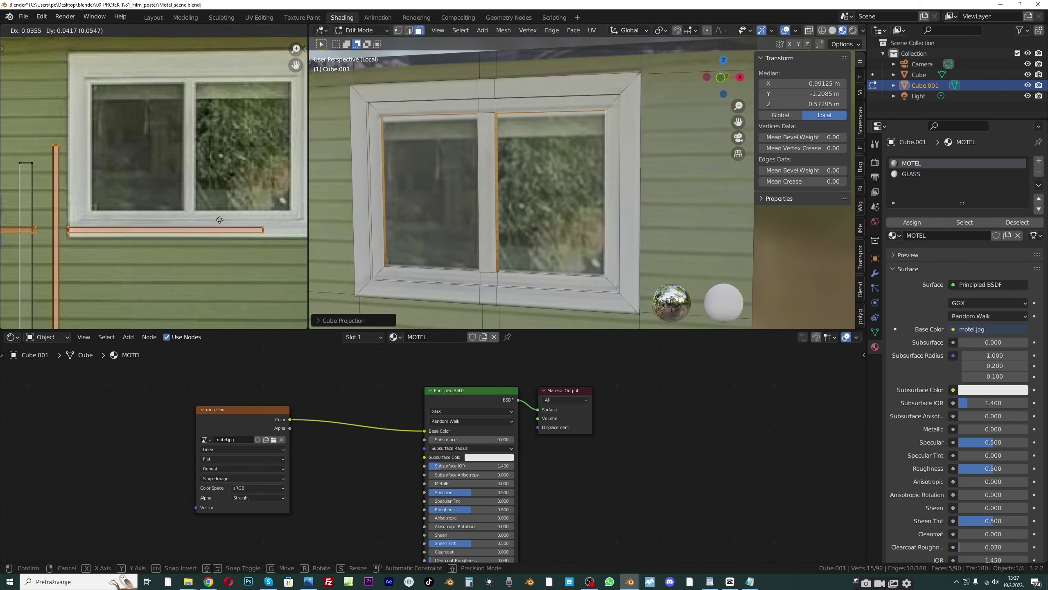
pyautogui.click(152, 215)
pyautogui.scroll(-1, 152, 215)
pyautogui.click(118, 180)
pyautogui.scroll(-2, 103, 214)
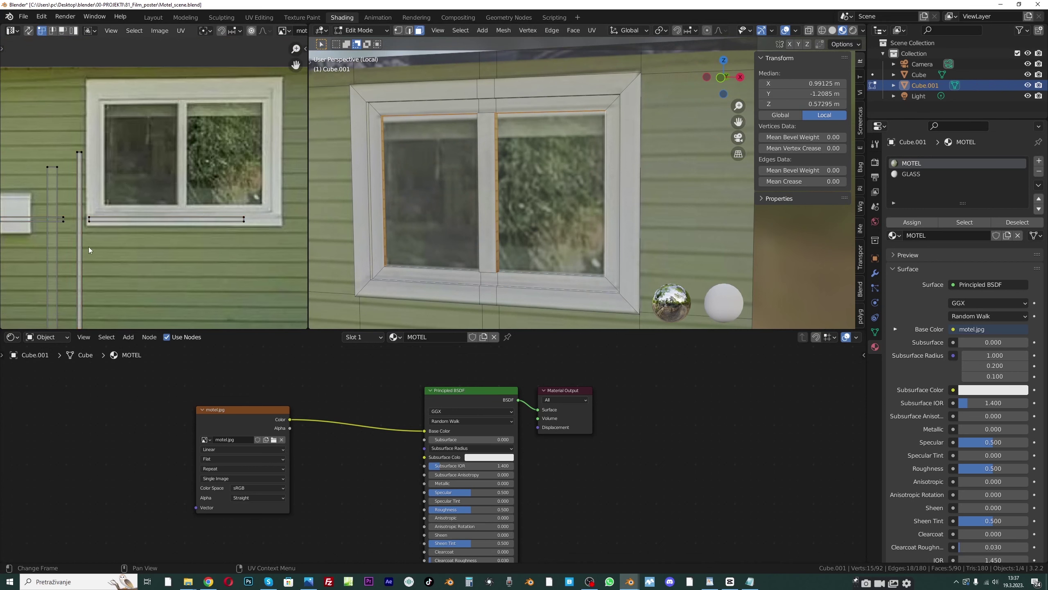
pyautogui.moveTo(88, 246); pyautogui.dragTo(136, 241, button='middle')
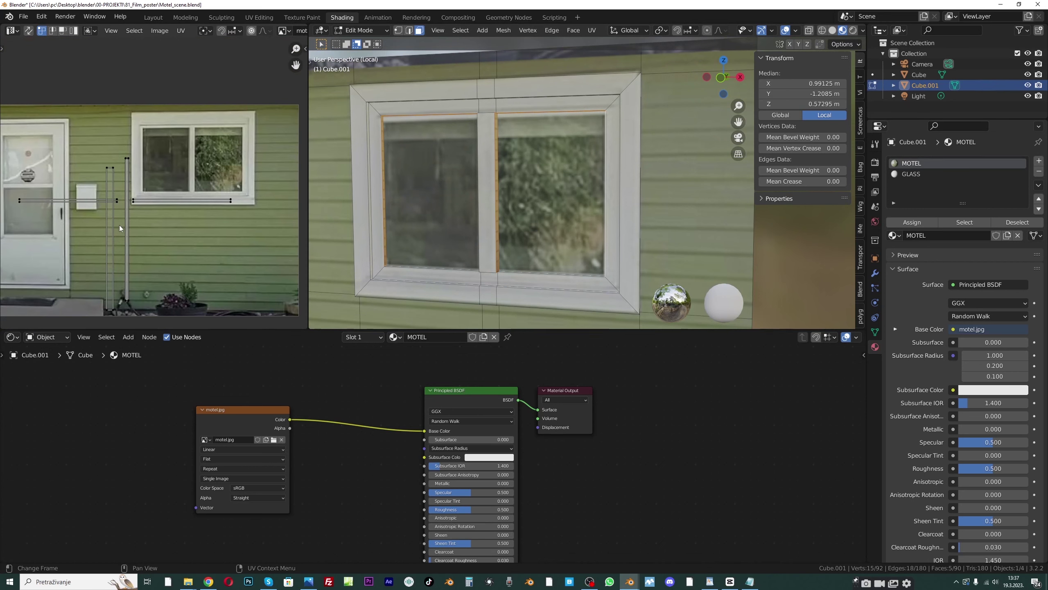
# Rotate each of the vertical UV strips by 90° so that they lie horizontally
pyautogui.press('l')
pyautogui.write('r90')
pyautogui.press('Return')
pyautogui.hotkey('alt', 'a')
pyautogui.press('l')
pyautogui.write('r90')
pyautogui.press('Return')
pyautogui.click(119, 258)
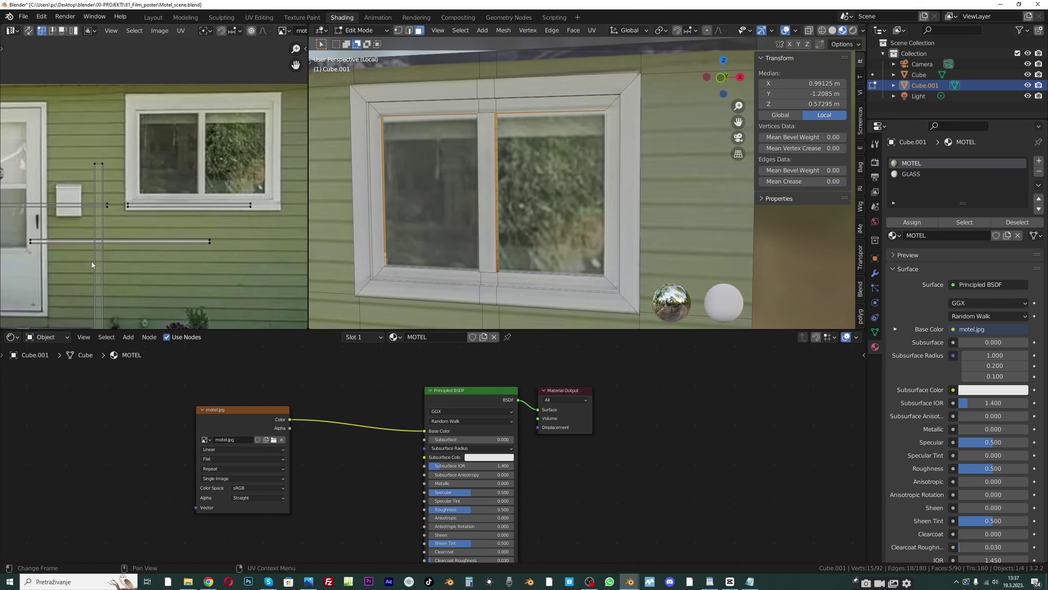
pyautogui.write('lr90')
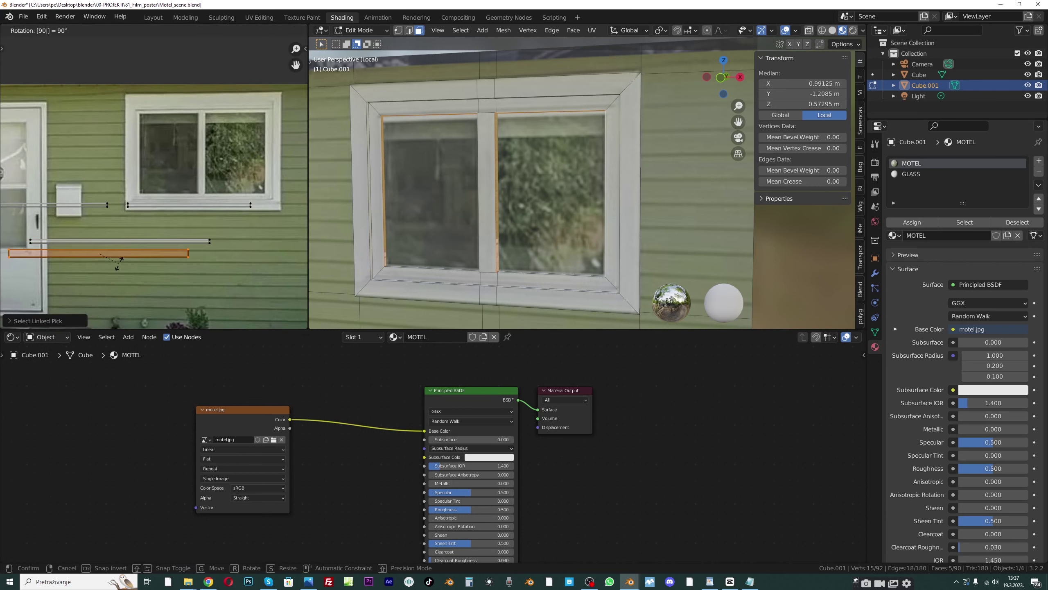
pyautogui.press('Return')
# Scale down the last rotated UV strip and move it onto the white bottom rail of the window in the image
pyautogui.moveTo(118, 269); pyautogui.dragTo(161, 269, button='middle')
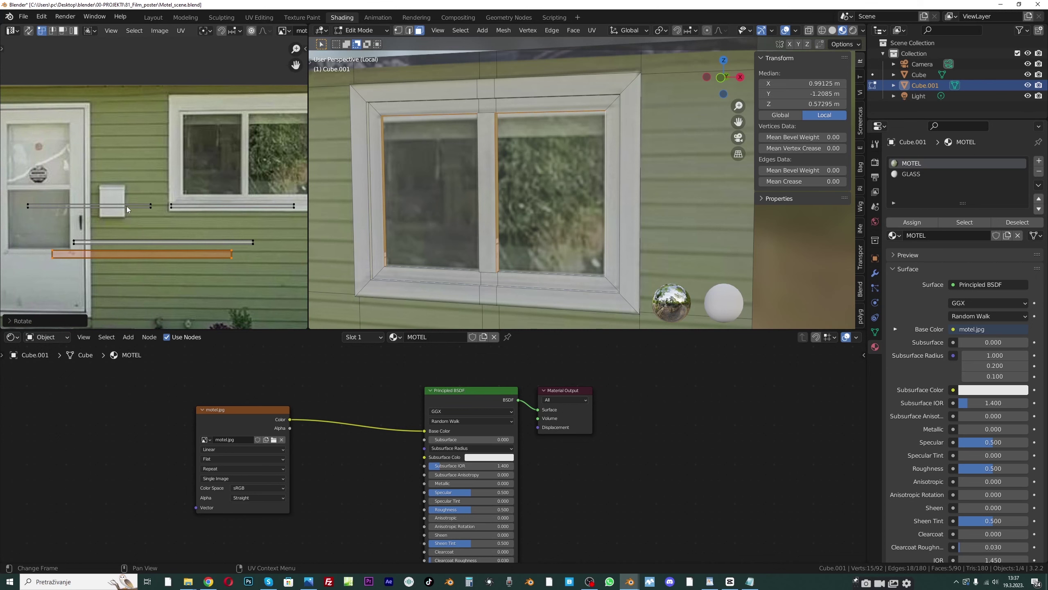
pyautogui.scroll(-1, 166, 254)
pyautogui.scroll(2, 184, 262)
pyautogui.press('g')
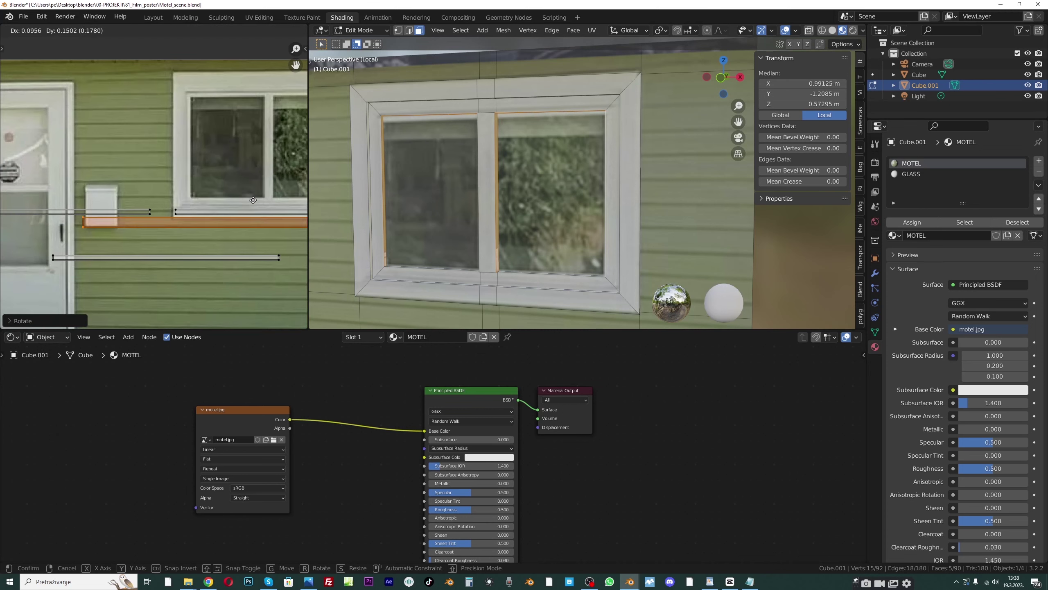
pyautogui.click(161, 236)
pyautogui.moveTo(160, 236); pyautogui.dragTo(144, 237, button='middle')
pyautogui.press('h')
pyautogui.click(237, 233)
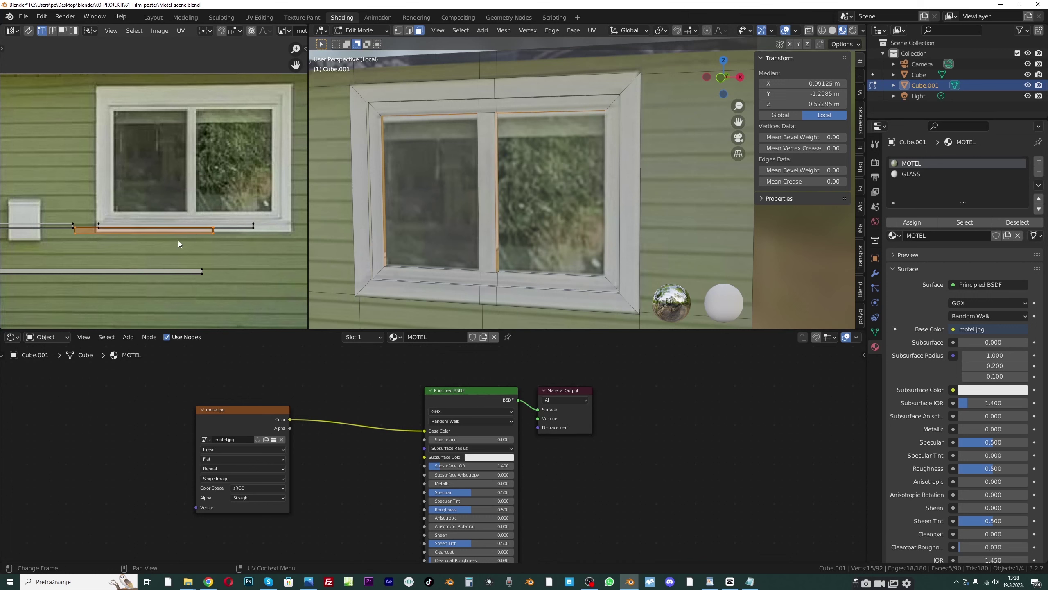
pyautogui.press('g')
pyautogui.click(204, 234)
# Move the longer horizontal UV strip below the window onto the white bottom rail and shrink it to fit the rail's width
pyautogui.click(195, 277)
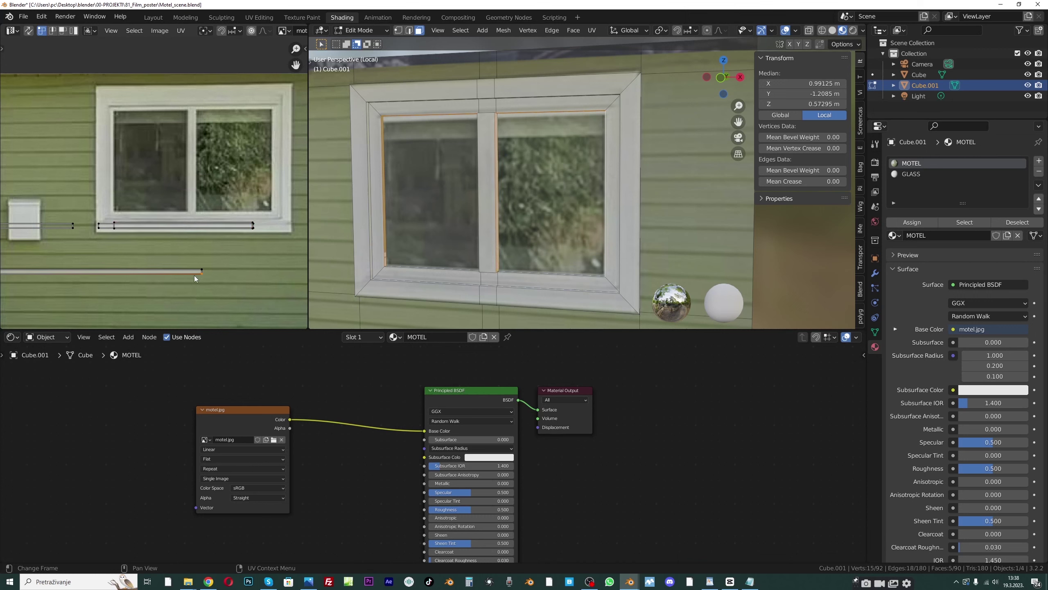
pyautogui.press('l')
pyautogui.press('g')
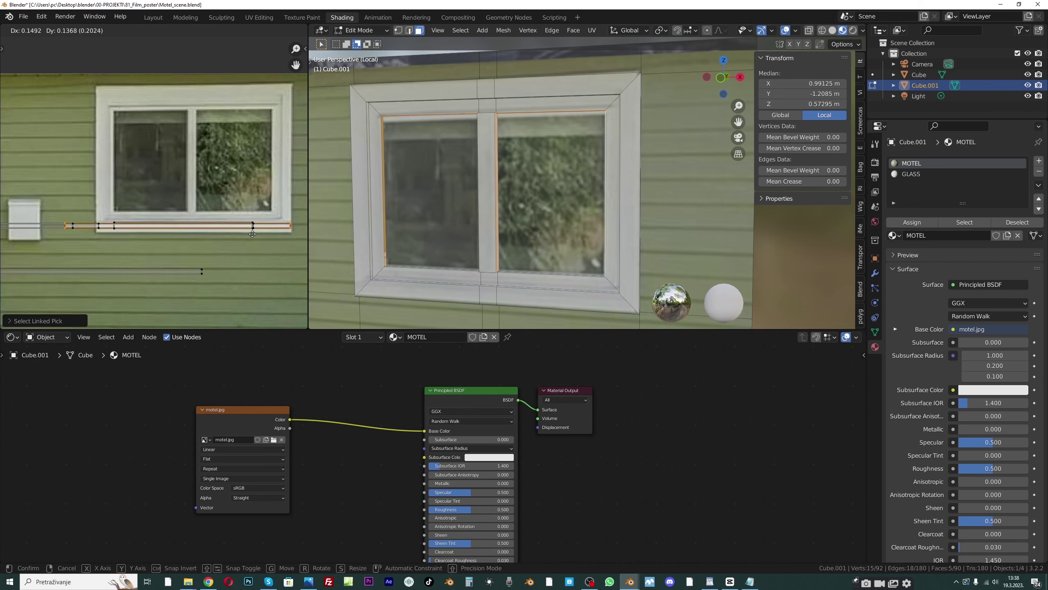
pyautogui.click(287, 242)
pyautogui.press('g')
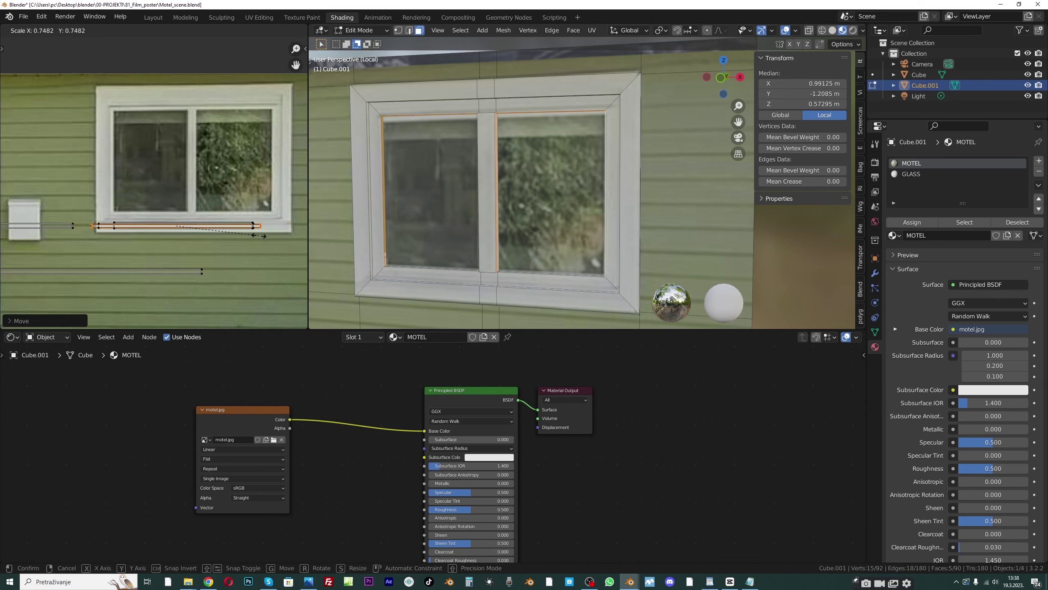
pyautogui.click(218, 272)
# Place the remaining UV strips over the white bottom rail, scaling the long one down to fit within it
pyautogui.click(187, 279)
pyautogui.press('l')
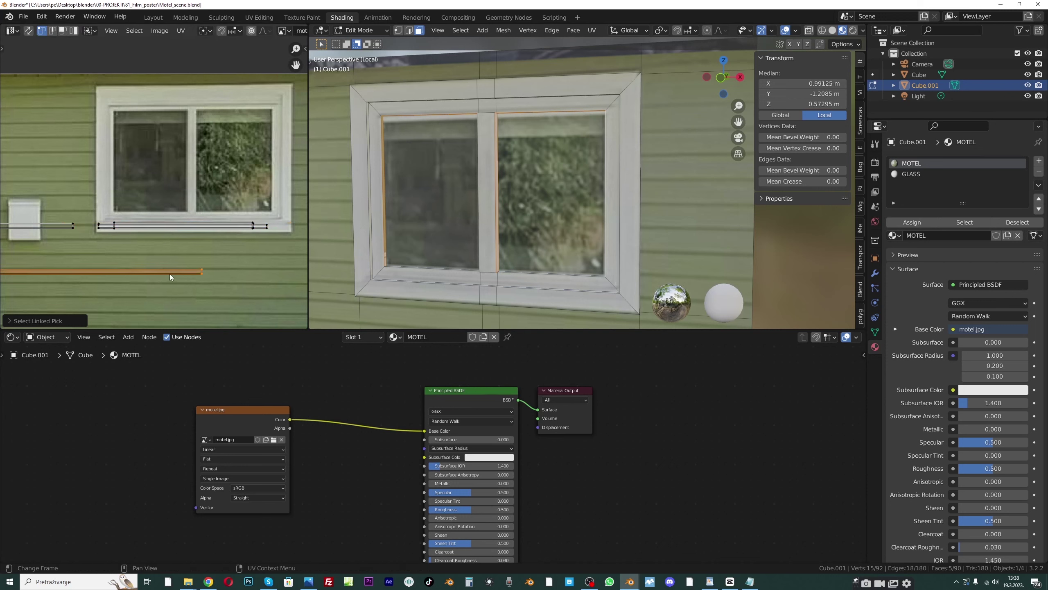
pyautogui.press('g')
pyautogui.click(255, 234)
pyautogui.press('s')
pyautogui.click(259, 236)
pyautogui.click(120, 271)
pyautogui.press('l')
pyautogui.press('g')
pyautogui.click(225, 228)
# Check the window frame's texture in Object Mode and return to Edit Mode
pyautogui.click(364, 32)
pyautogui.click(365, 43)
pyautogui.moveTo(515, 182); pyautogui.dragTo(519, 175, button='middle')
pyautogui.click(362, 30)
pyautogui.click(367, 52)
# Assign the GLASS material to the two window pane faces
pyautogui.click(479, 148)
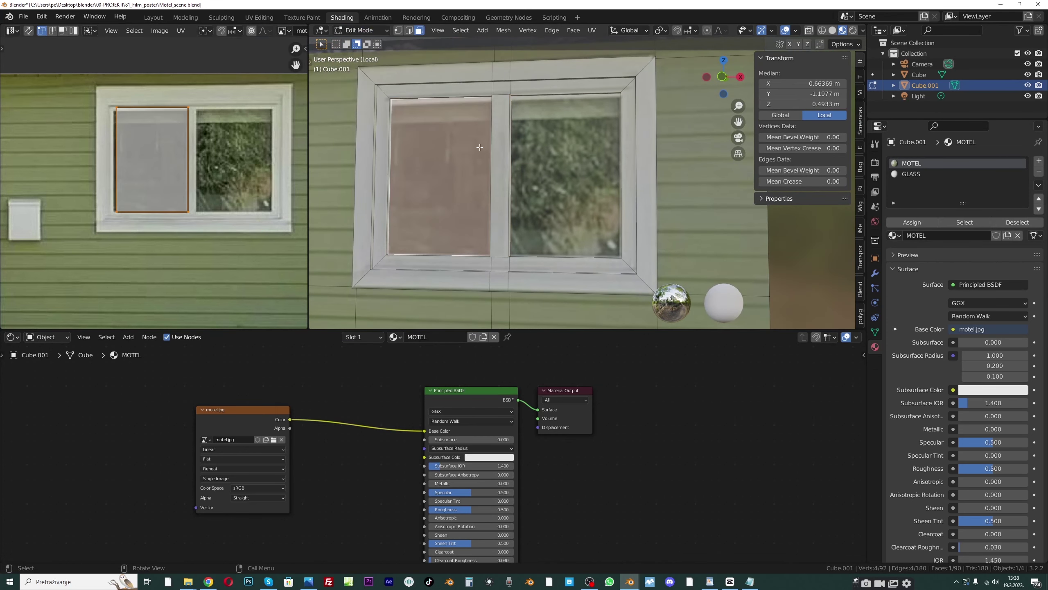
pyautogui.keyDown('shift'); pyautogui.click(581, 168); pyautogui.keyUp('shift')
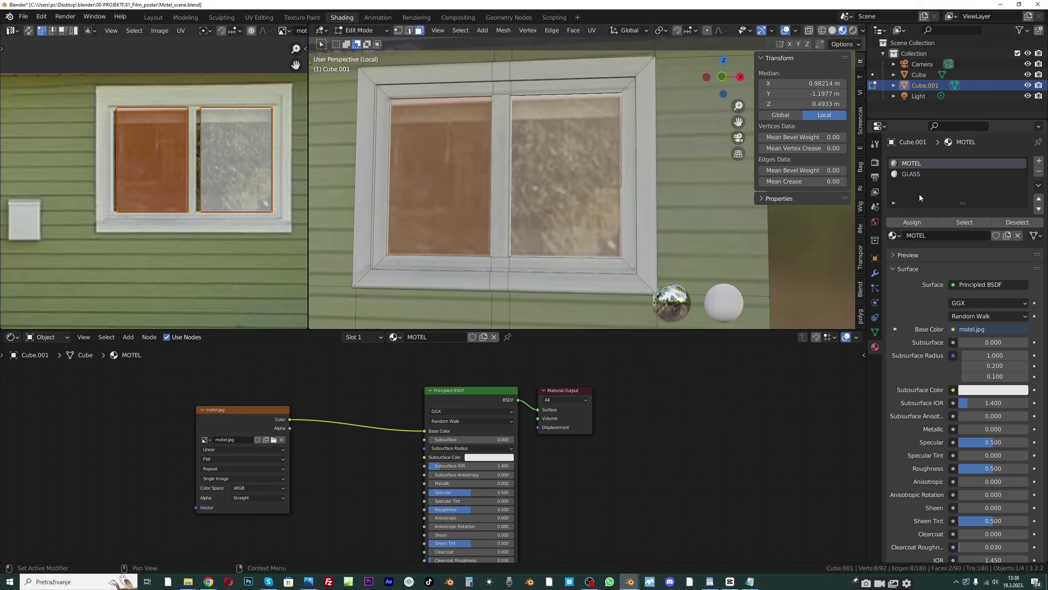
pyautogui.click(908, 174)
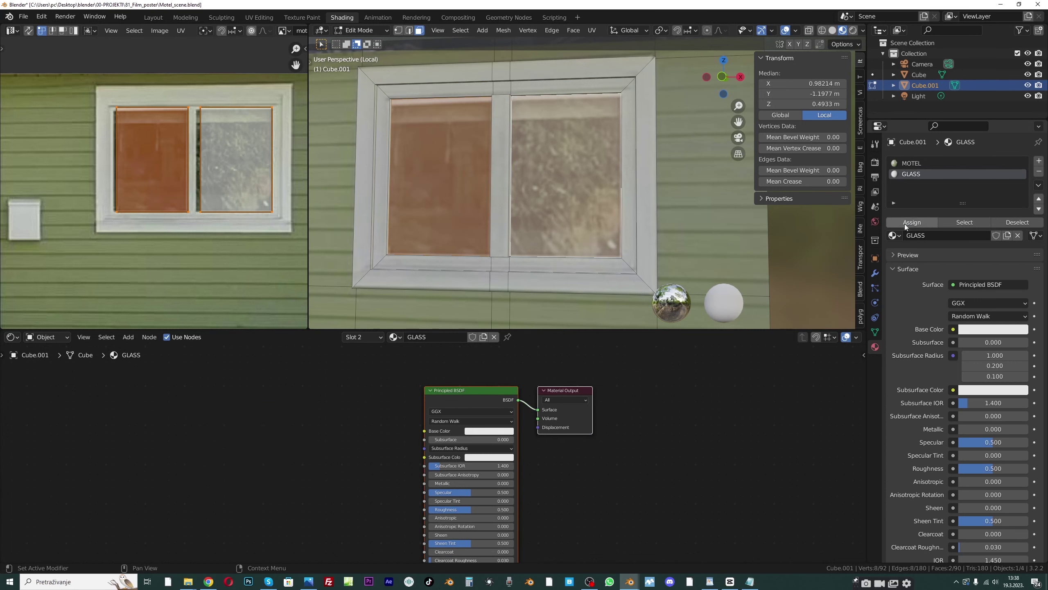
pyautogui.click(904, 224)
# Return to Object Mode and save the file
pyautogui.click(358, 33)
pyautogui.click(369, 41)
pyautogui.moveTo(476, 166); pyautogui.dragTo(504, 178, button='middle')
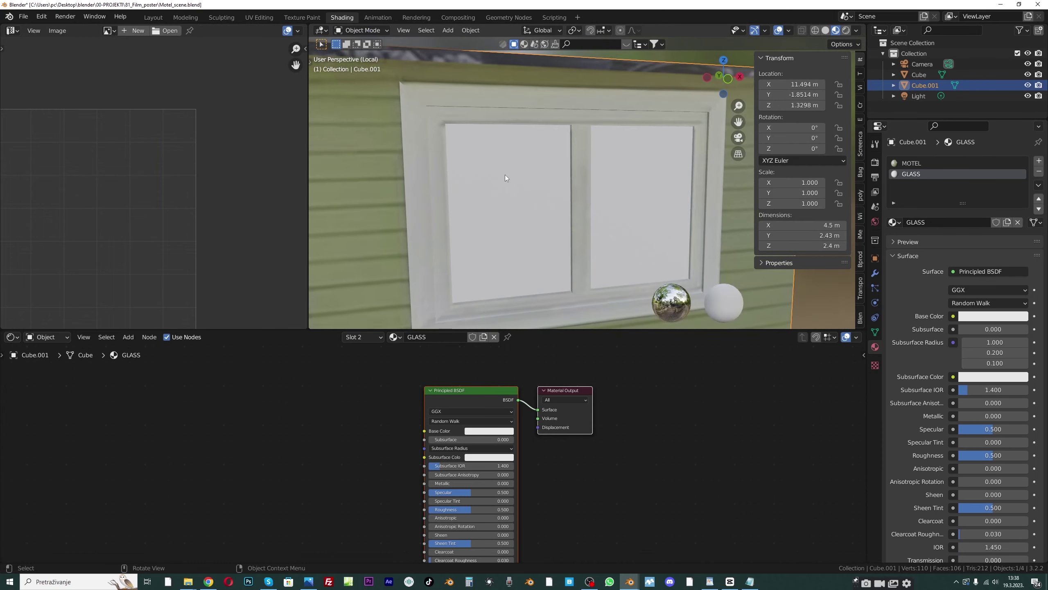
pyautogui.hotkey('ctrl', 's')
# Replace the Principled BSDF of the GLASS material with a Glass BSDF node connected to the Material Output's Surface
pyautogui.moveTo(433, 391); pyautogui.dragTo(511, 413)
pyautogui.press('Delete')
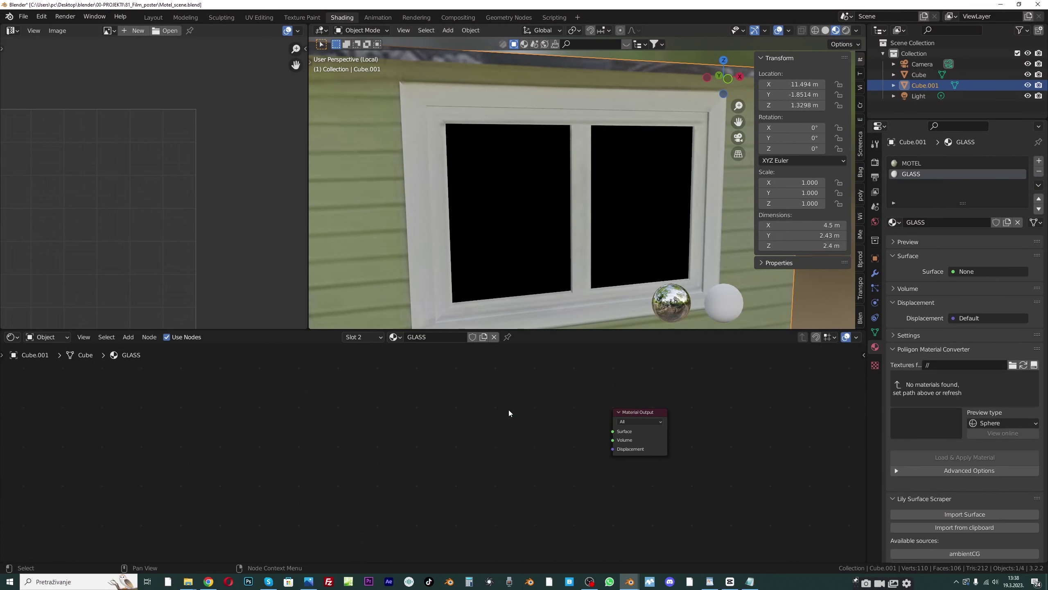
pyautogui.hotkey('shift', 'a')
pyautogui.write('GL')
pyautogui.click(521, 428)
pyautogui.click(457, 390)
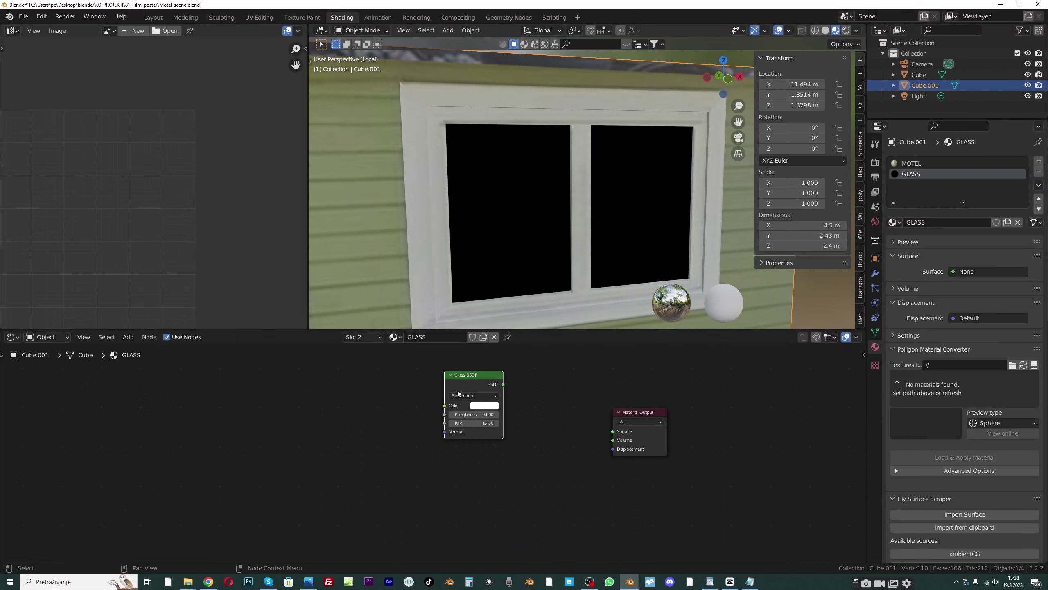
pyautogui.click(411, 379)
pyautogui.moveTo(503, 385); pyautogui.dragTo(613, 432)
# Add a Transparent BSDF node and arrange it beneath the Glass BSDF, leaving room before the Material Output
pyautogui.moveTo(563, 230); pyautogui.dragTo(537, 226, button='middle')
pyautogui.hotkey('shift', 'a')
pyautogui.write('TR')
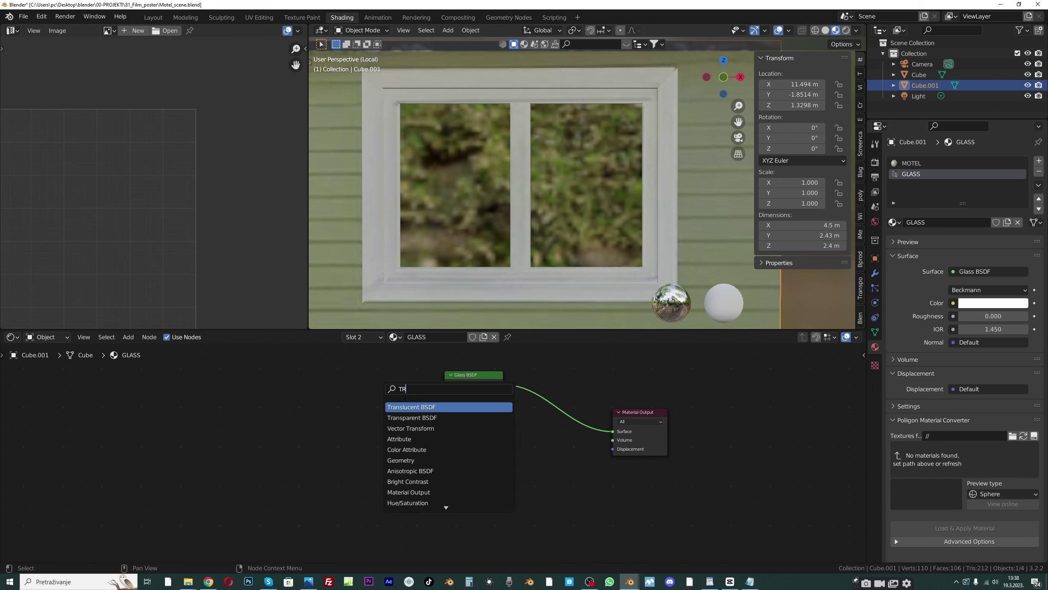
pyautogui.click(412, 417)
pyautogui.click(447, 447)
pyautogui.moveTo(456, 377); pyautogui.dragTo(425, 373)
pyautogui.moveTo(360, 368); pyautogui.dragTo(475, 498)
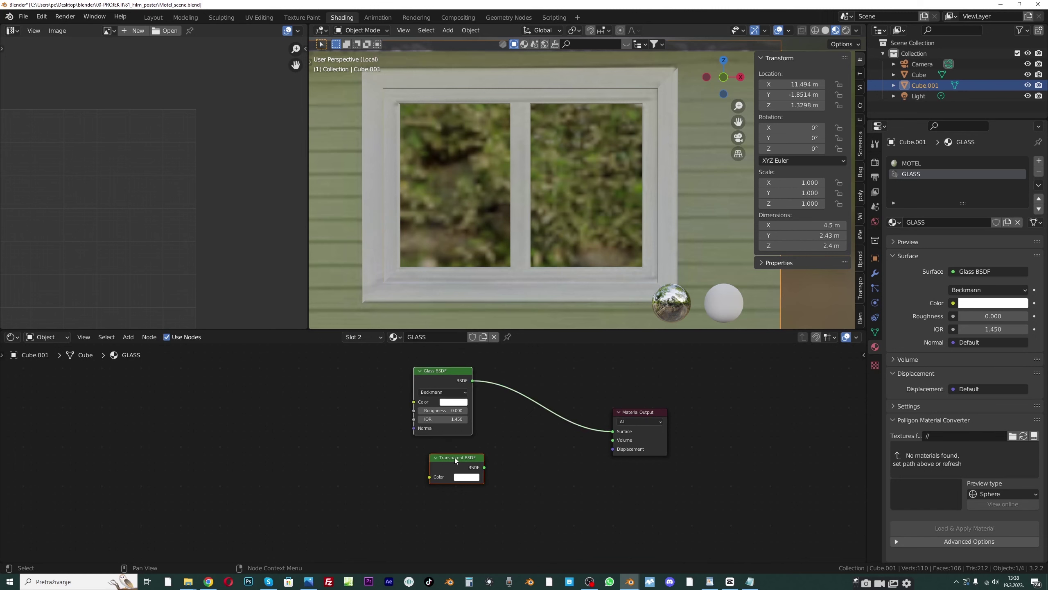
pyautogui.moveTo(454, 460); pyautogui.dragTo(424, 466)
pyautogui.click(342, 396)
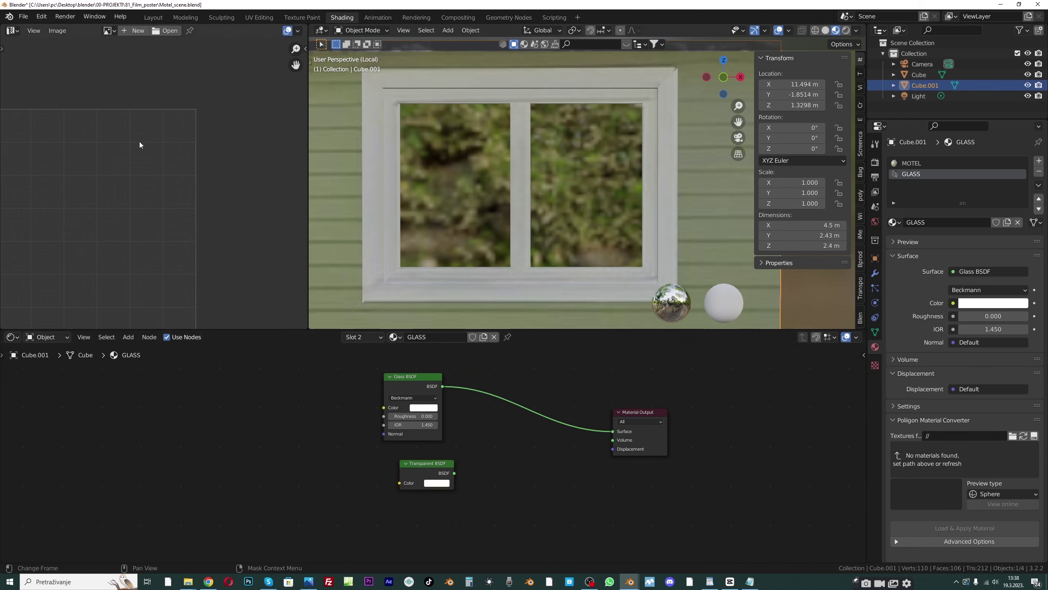
# Search the add-ons in the preferences for "NODE" to check that Node Wrangler is enabled, and close the preferences
pyautogui.click(48, 17)
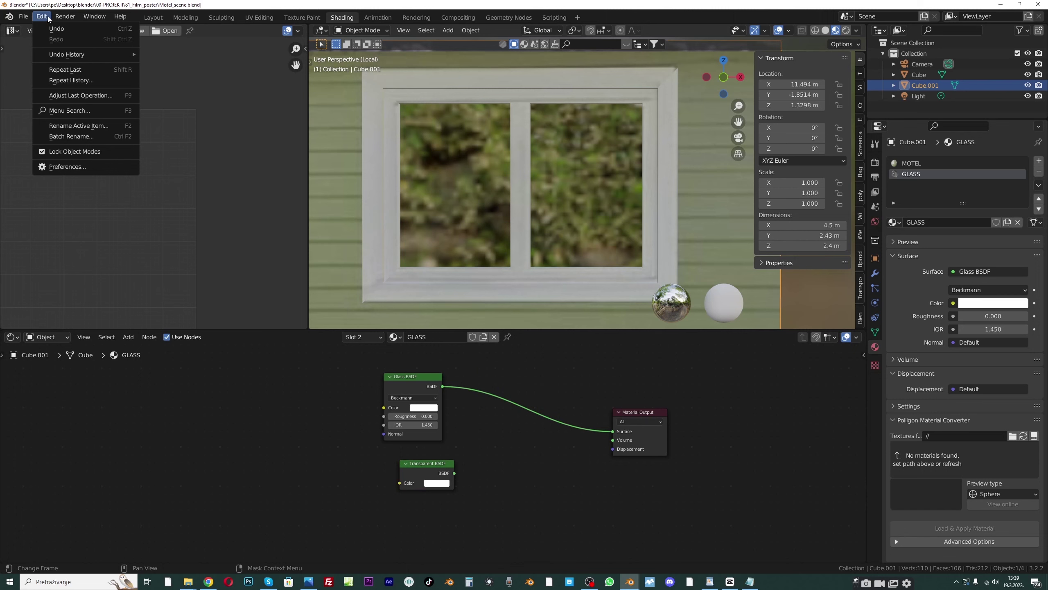
pyautogui.click(67, 167)
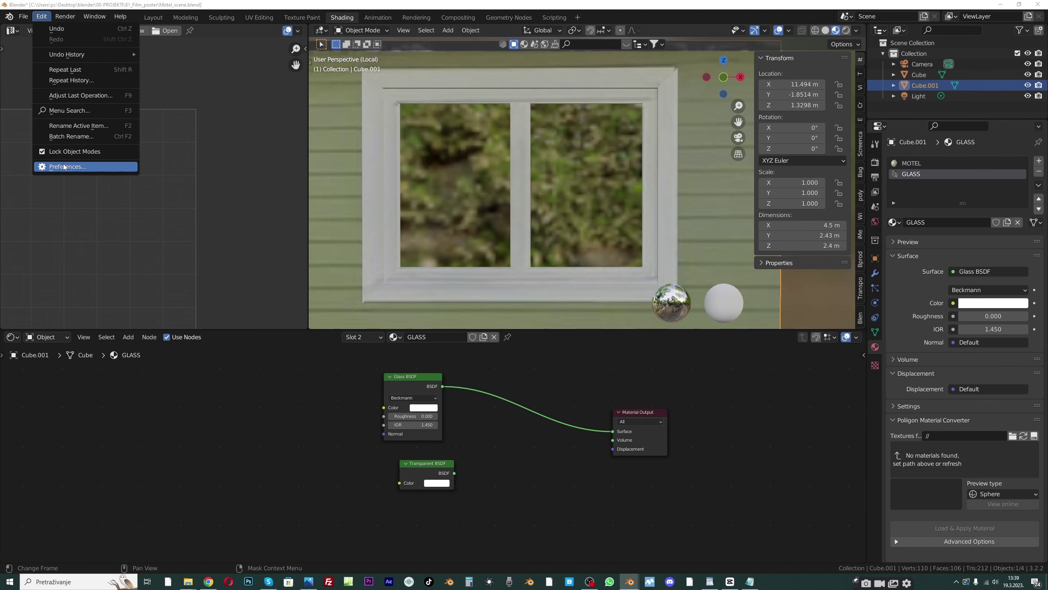
pyautogui.click(42, 121)
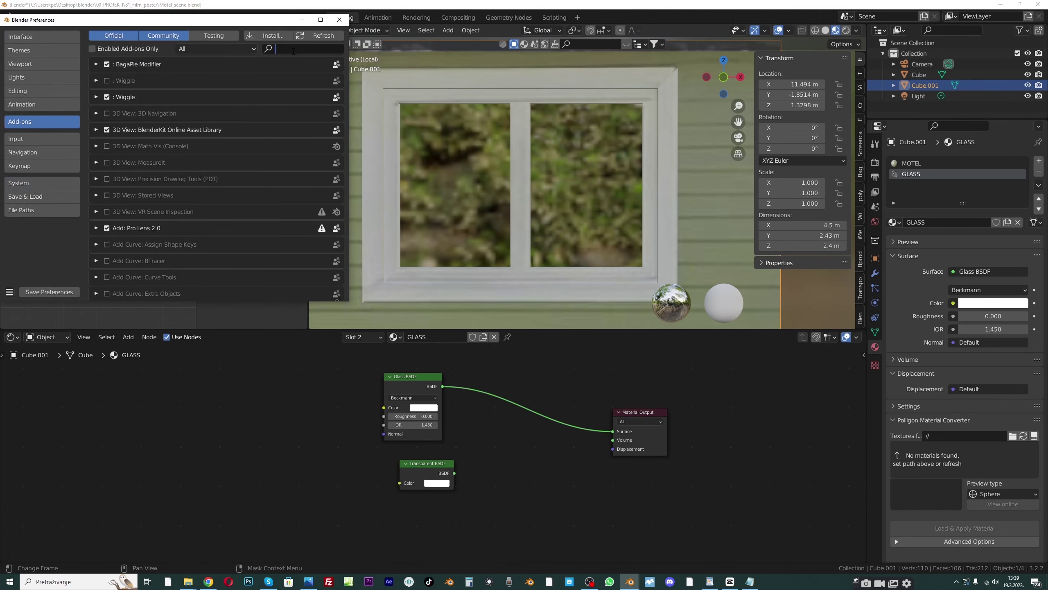
pyautogui.write('NODE')
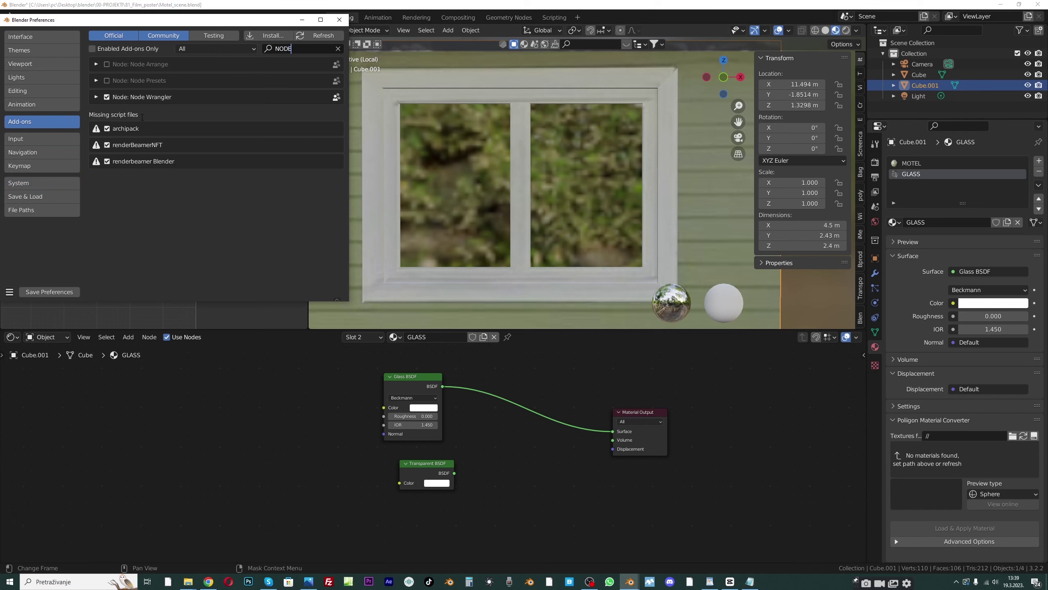
pyautogui.click(339, 19)
# Try mixing the Glass BSDF and Transparent BSDF with Node Wrangler and delete the resulting Mix Shader
pyautogui.moveTo(409, 464); pyautogui.dragTo(399, 464)
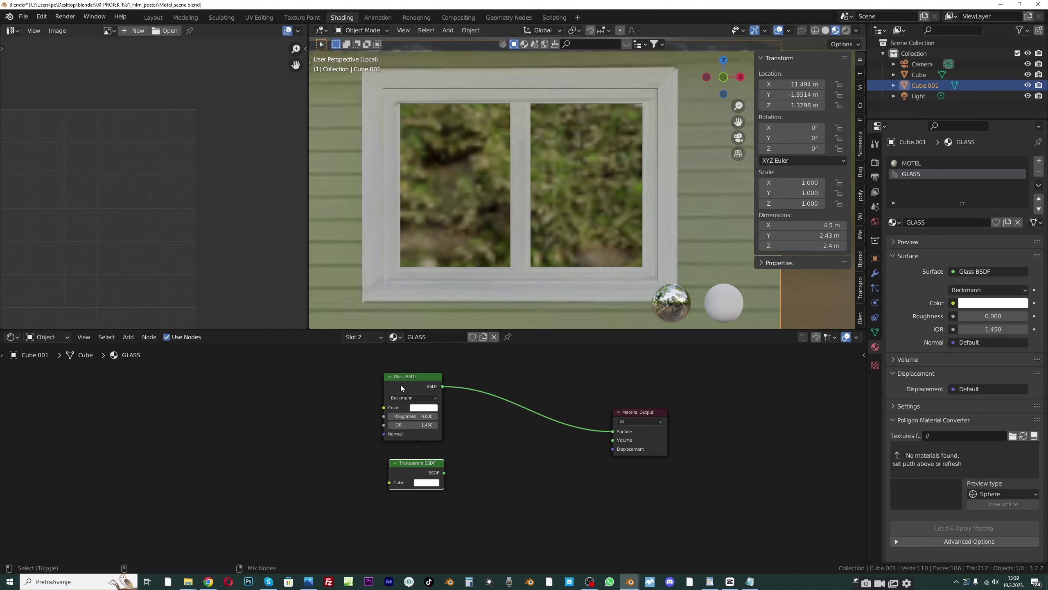
pyautogui.keyDown('ctrl'); pyautogui.keyDown('shift'); pyautogui.moveTo(401, 385); pyautogui.dragTo(411, 461, button='right'); pyautogui.keyUp('shift'); pyautogui.keyUp('ctrl')
pyautogui.scroll(1, 507, 427)
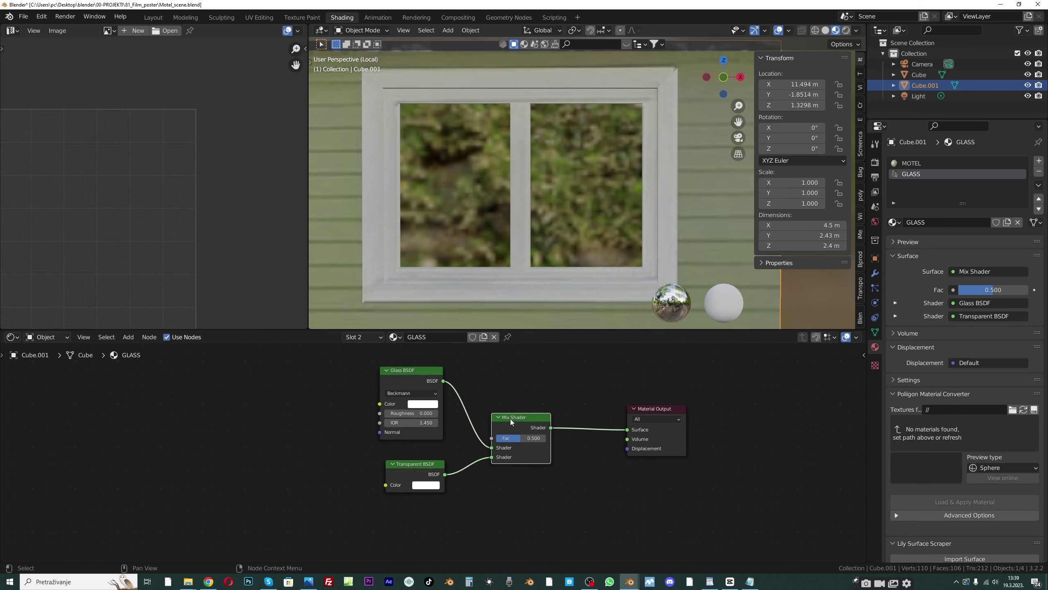
pyautogui.press('x')
# Add a Mix Shader combining the Glass BSDF and Transparent BSDF, and connect it to the Material Output's Surface
pyautogui.hotkey('shift', 'a')
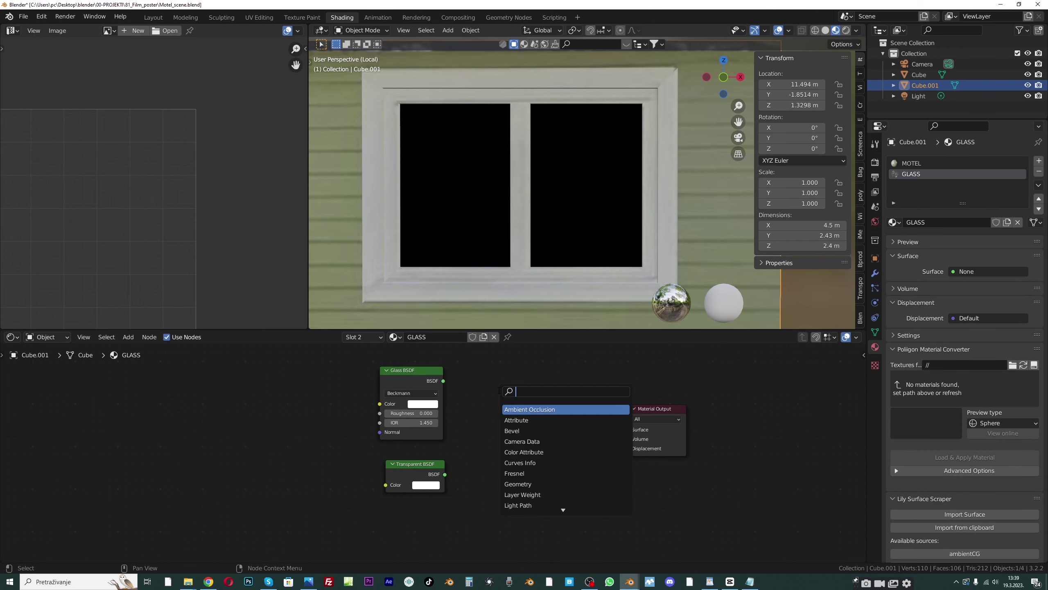
pyautogui.write('MI')
pyautogui.click(519, 420)
pyautogui.click(509, 437)
pyautogui.click(443, 382)
pyautogui.moveTo(443, 381); pyautogui.dragTo(488, 443)
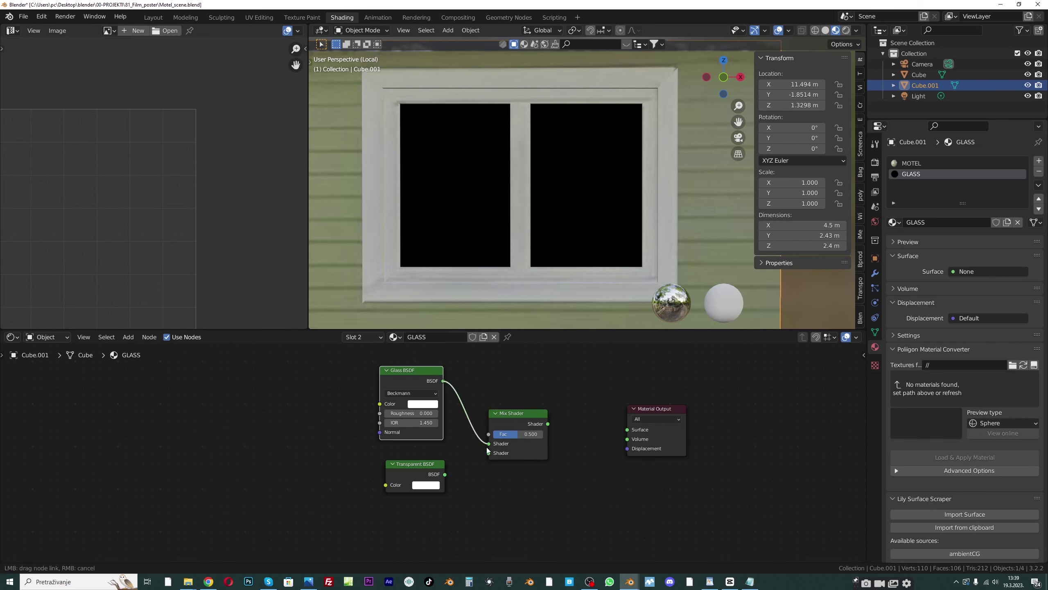
pyautogui.moveTo(445, 474); pyautogui.dragTo(488, 452)
pyautogui.moveTo(547, 424); pyautogui.dragTo(627, 430)
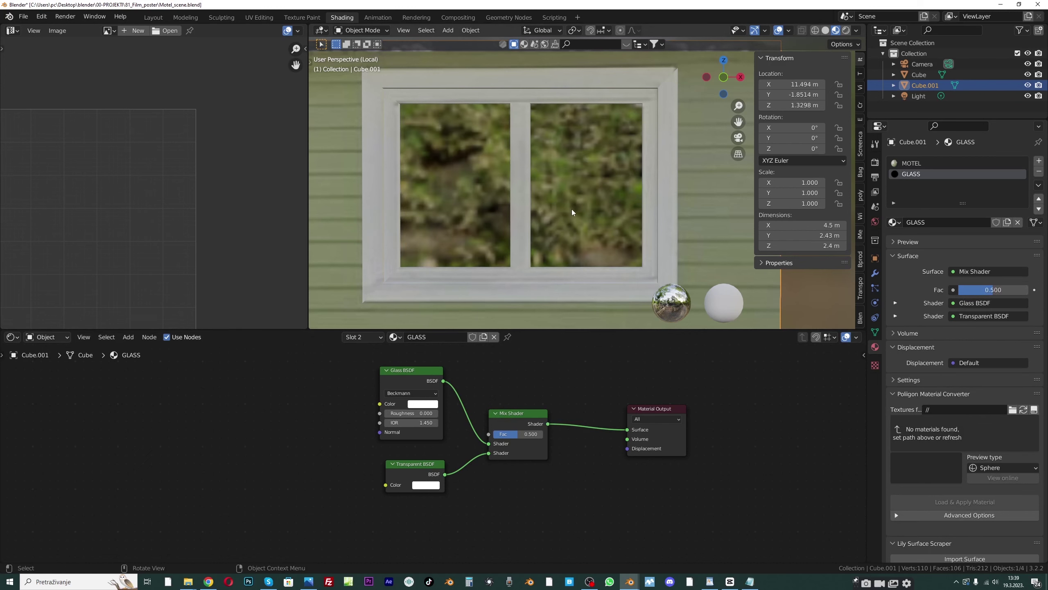
# Examine the window panes with the GLASS material from an oblique angle beside the door
pyautogui.scroll(-3, 572, 208)
pyautogui.moveTo(535, 216); pyautogui.dragTo(594, 216, button='middle')
pyautogui.scroll(1, 391, 472)
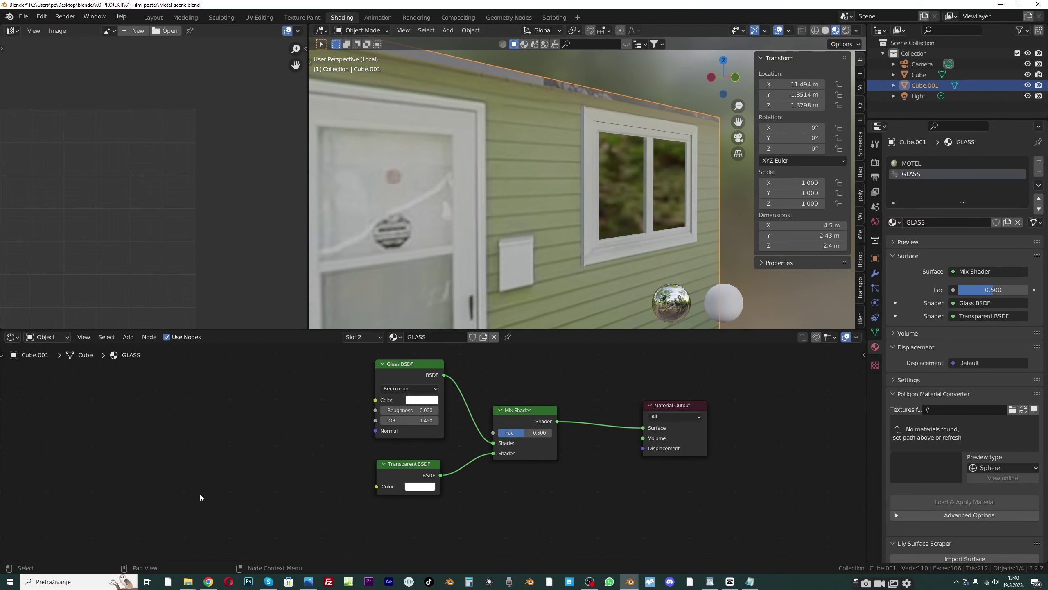
# Switch to File Explorer, open the images folder of 81_Film_poster, and view the concrete-1840731 texture before closing it
pyautogui.moveTo(188, 581)
pyautogui.click(167, 557)
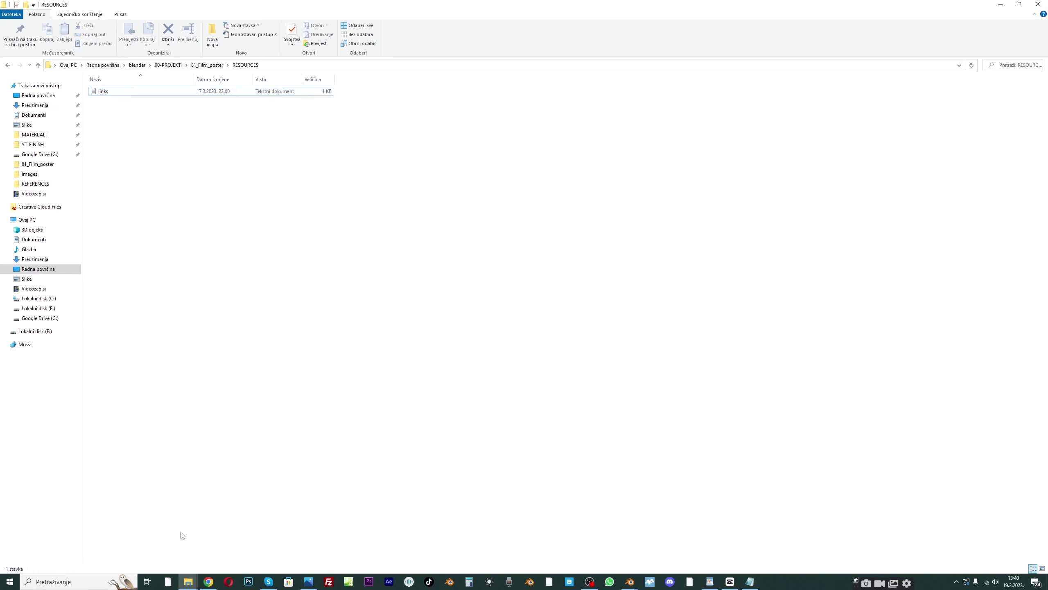
pyautogui.click(7, 64)
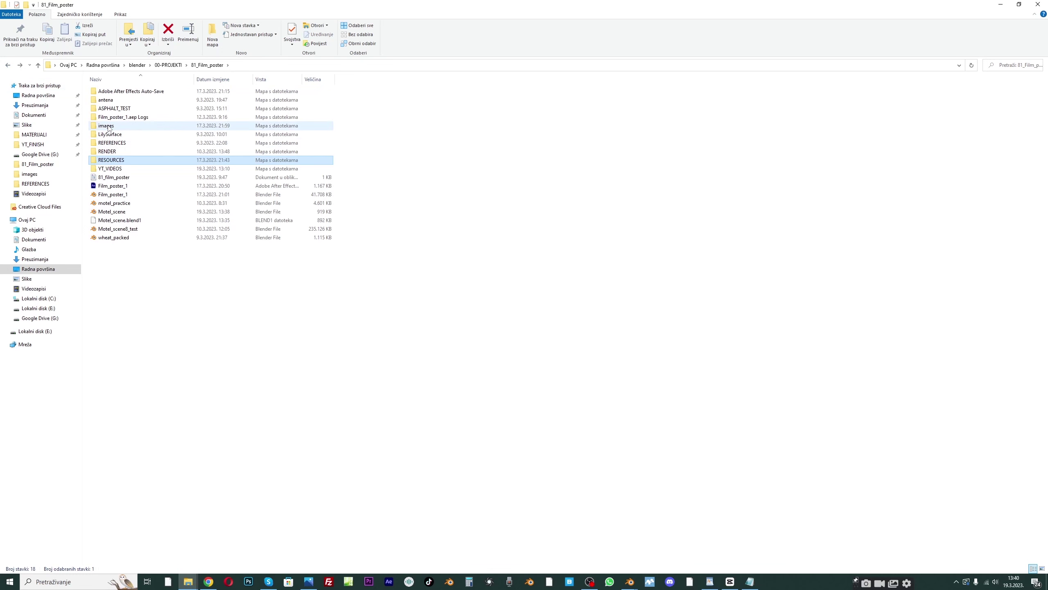
pyautogui.doubleClick(113, 126)
pyautogui.doubleClick(113, 166)
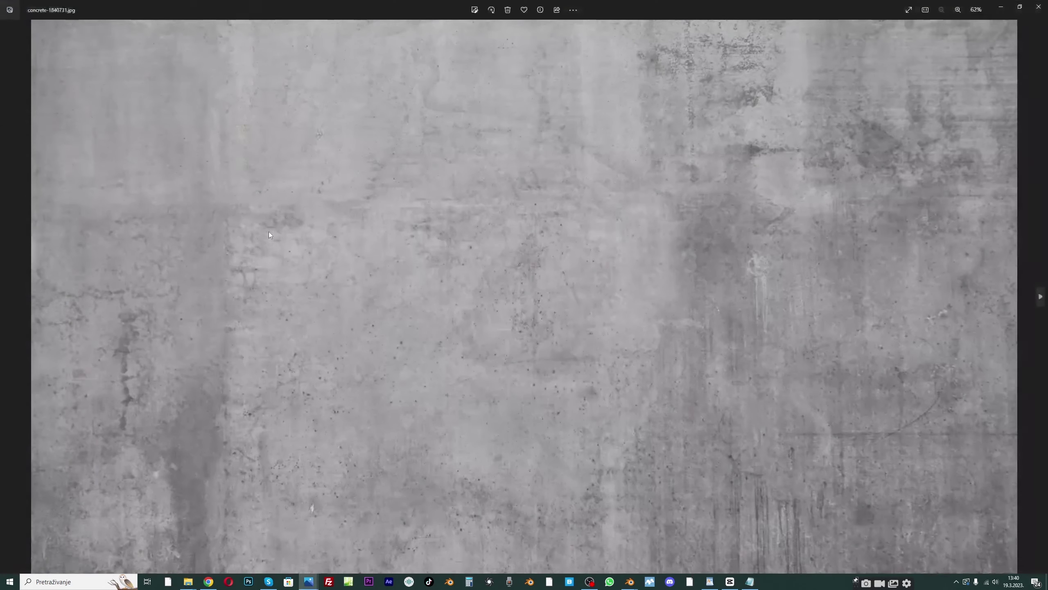
pyautogui.click(1037, 7)
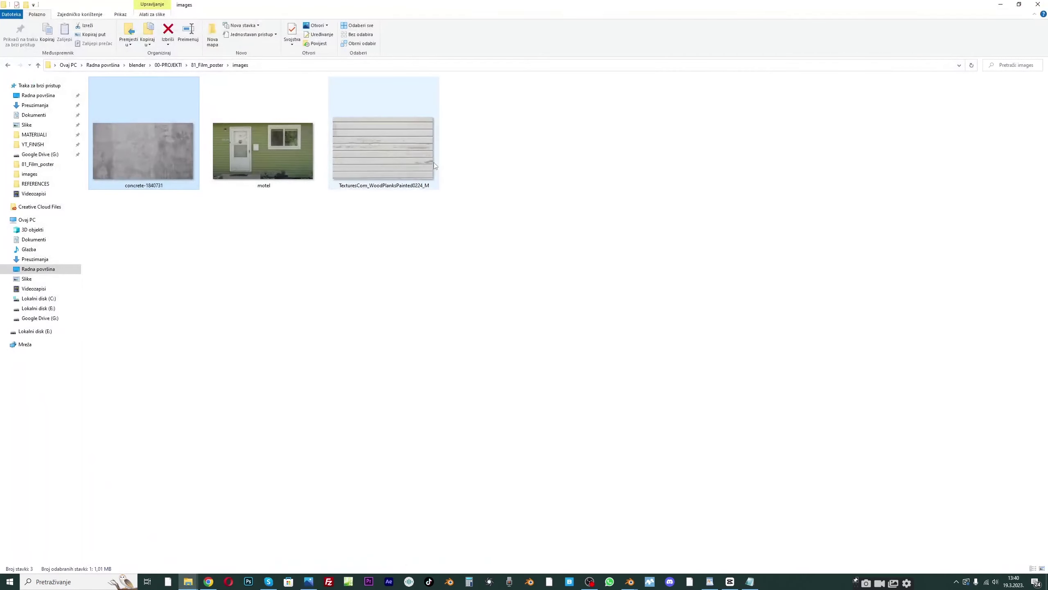
# Look up the concrete texture link in the links notes and show the download sizes on its Pixabay page in Chrome
pyautogui.click(208, 581)
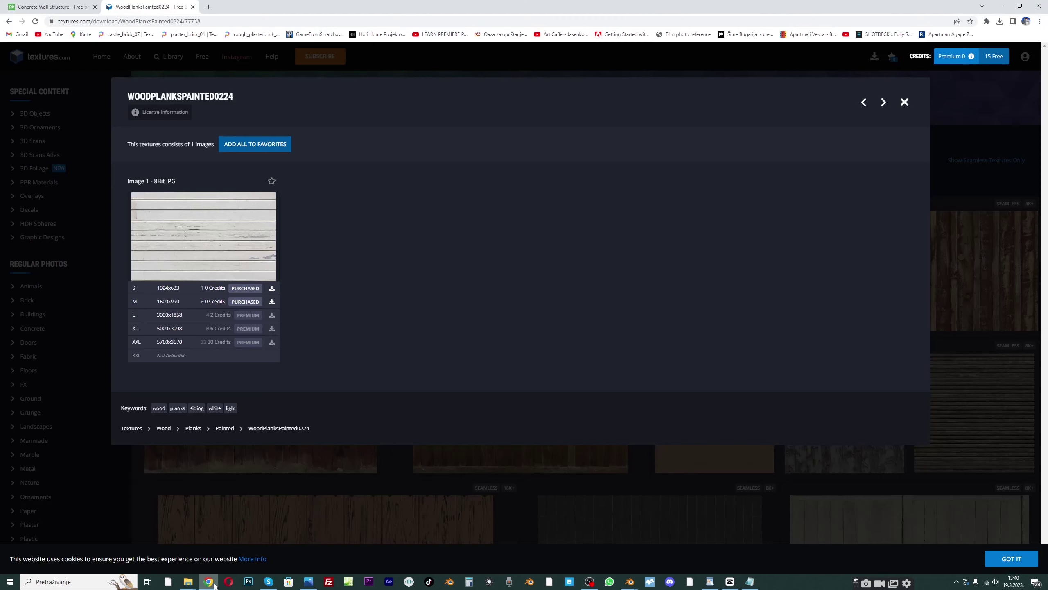
pyautogui.click(750, 582)
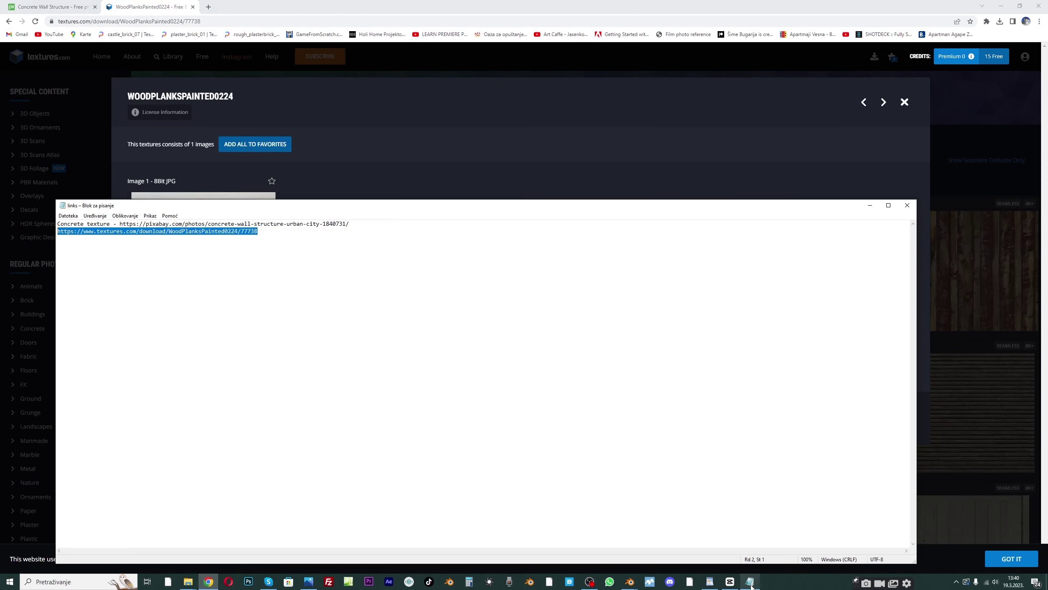
pyautogui.click(117, 225)
pyautogui.moveTo(121, 224); pyautogui.dragTo(348, 225)
pyautogui.click(45, 5)
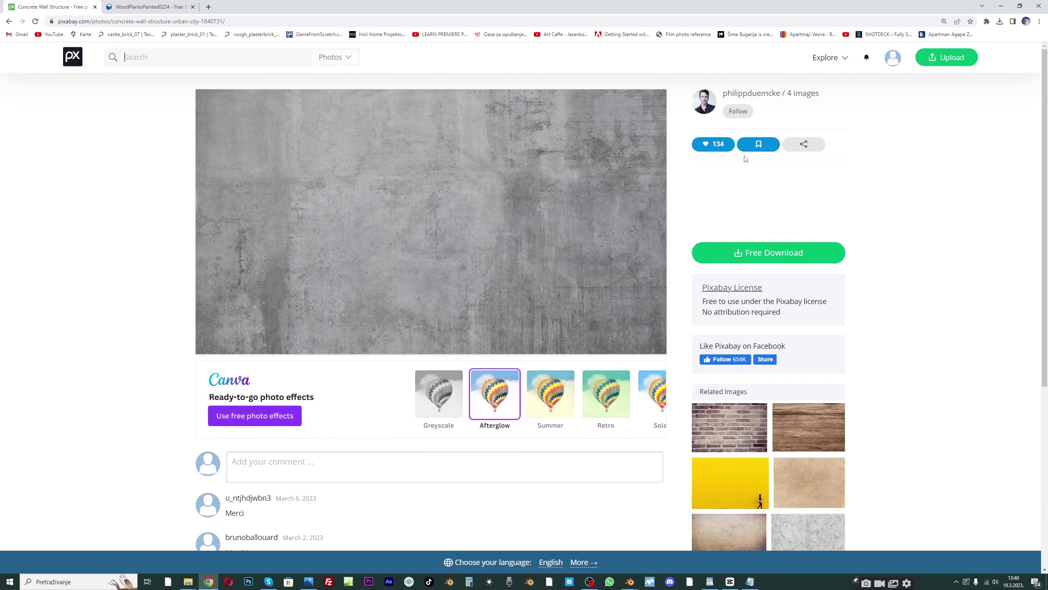
pyautogui.click(744, 252)
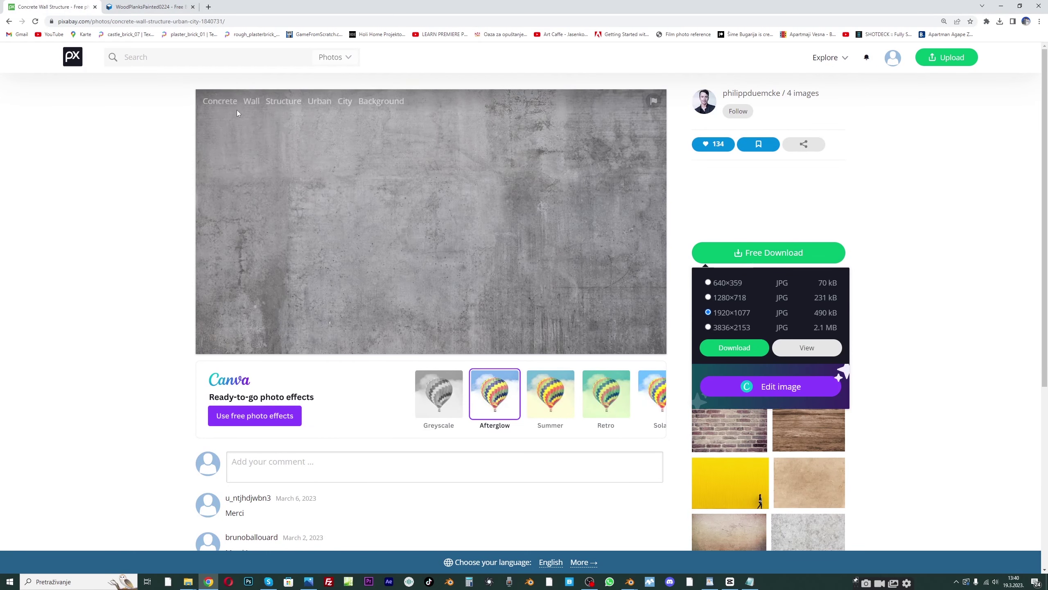
# Open textures.com in a new browser tab and search its library for "concrete"
pyautogui.click(209, 6)
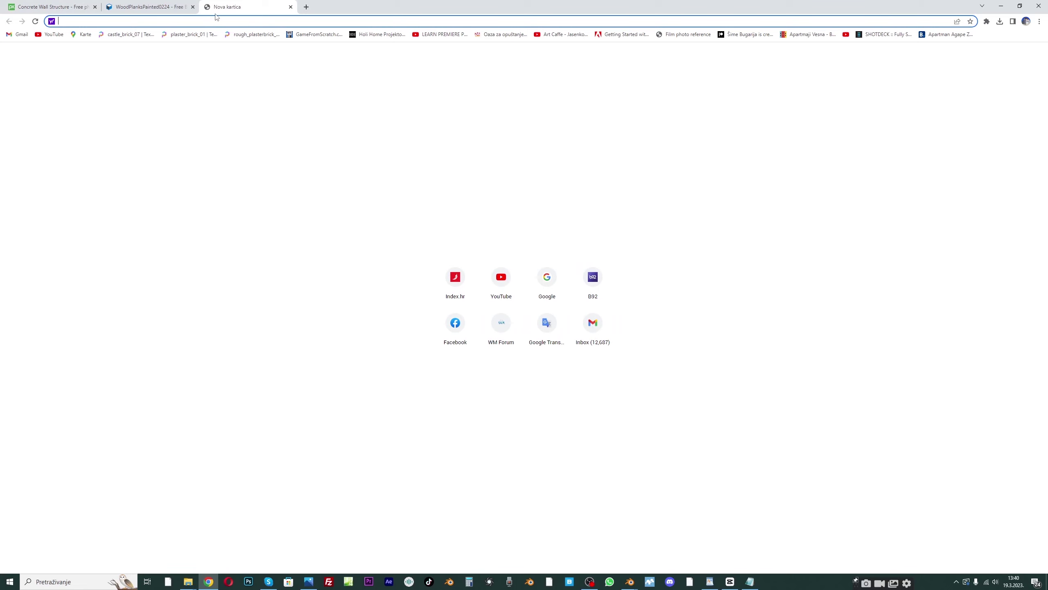
pyautogui.write('TE')
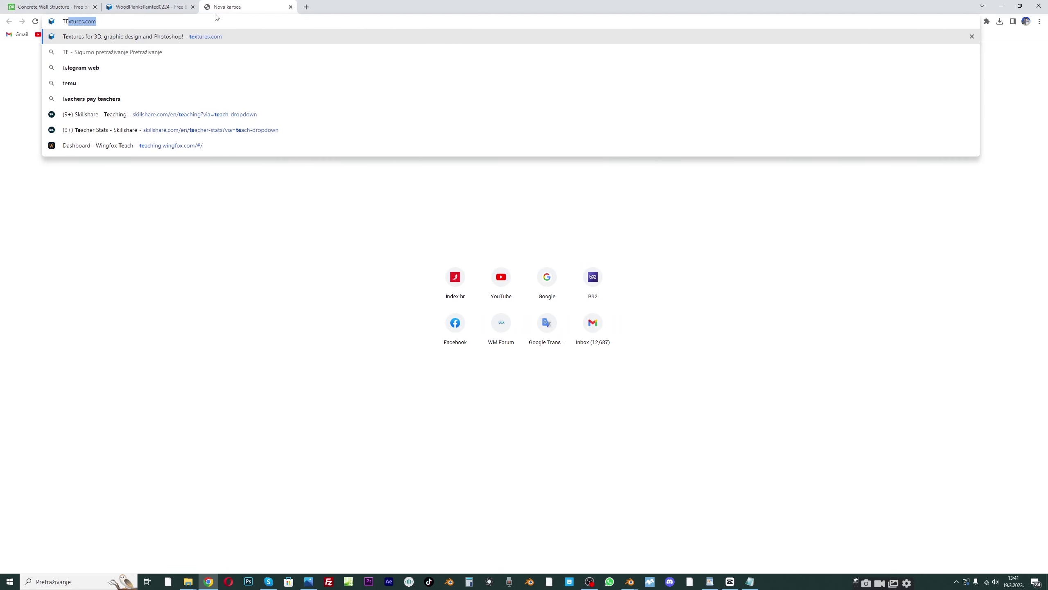
pyautogui.press('Return')
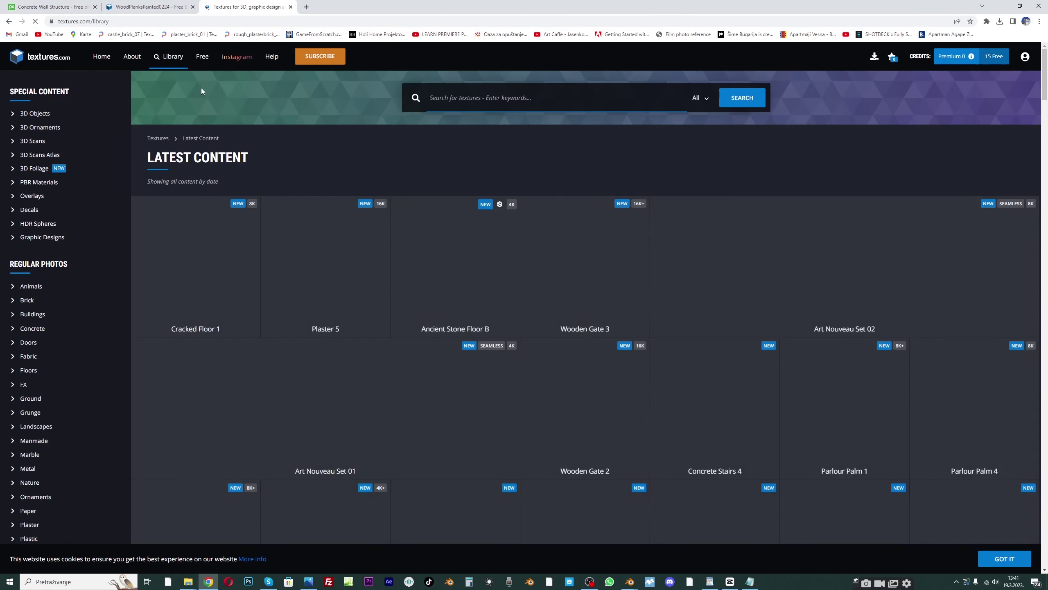
pyautogui.click(456, 97)
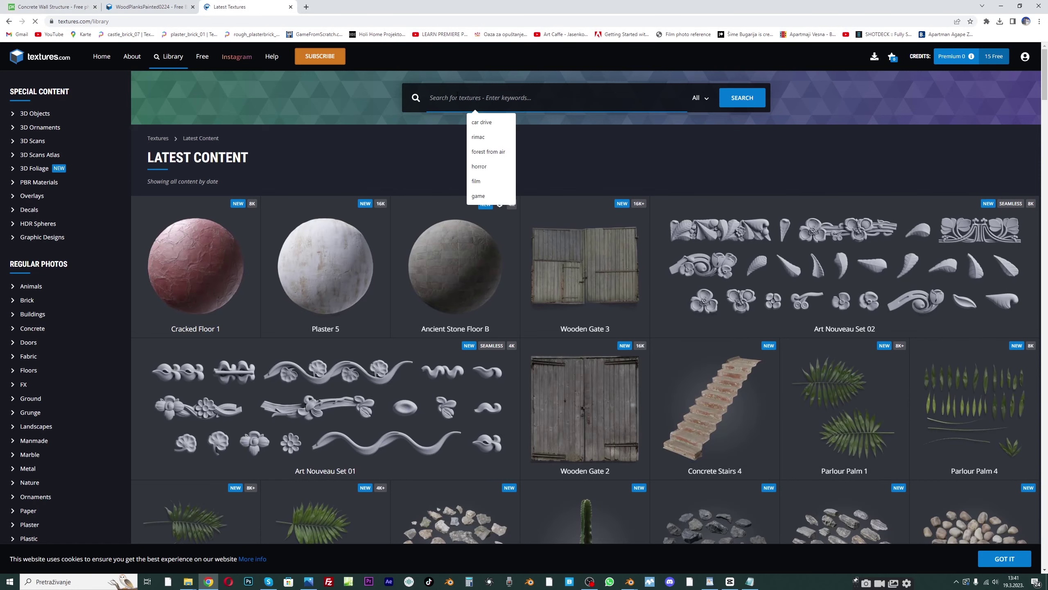
pyautogui.write('concr')
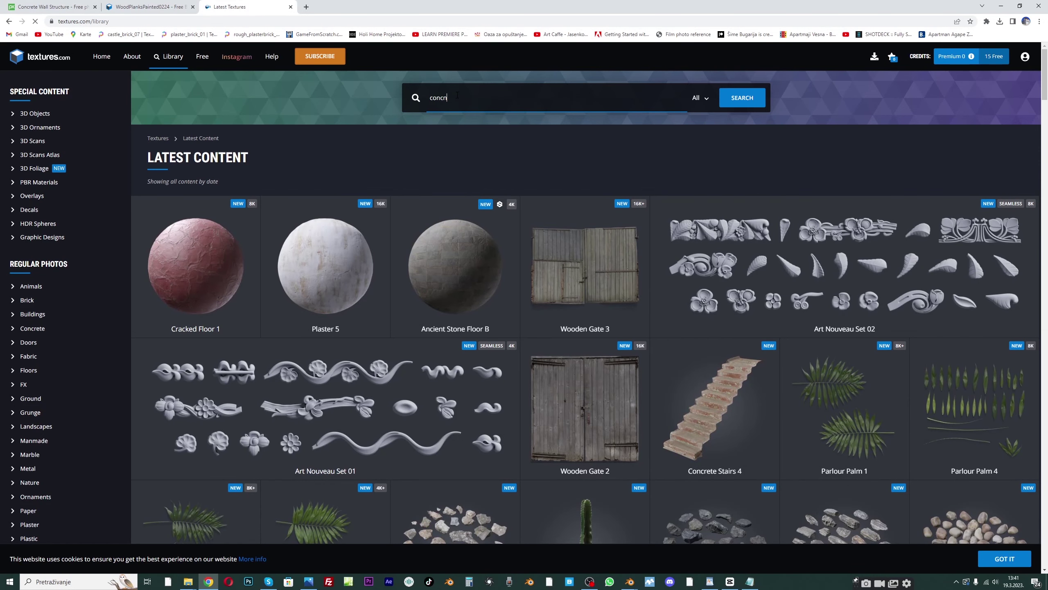
pyautogui.write('ete')
pyautogui.press('Return')
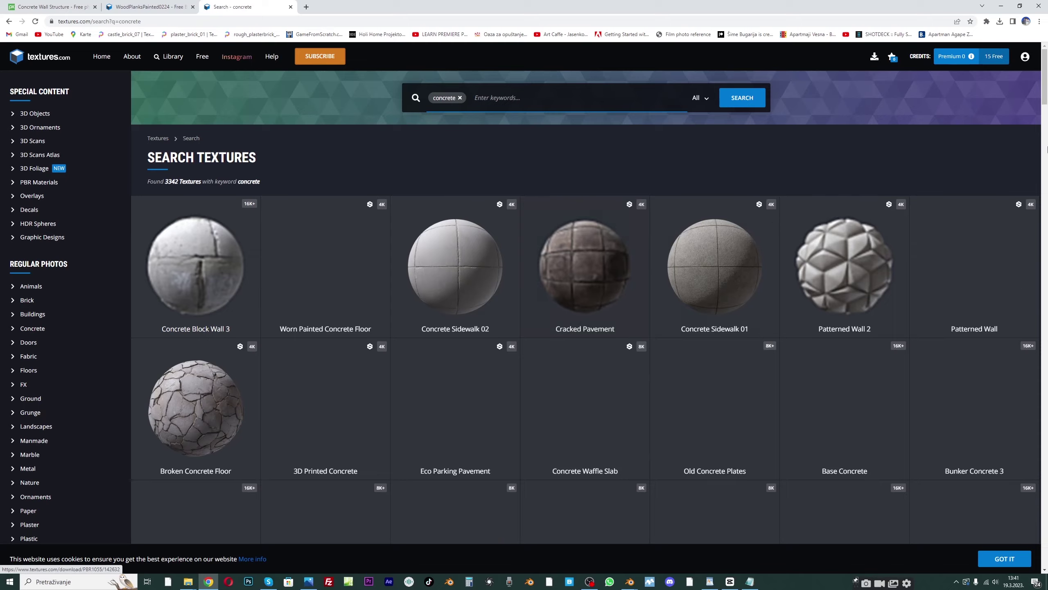
# Browse the concrete search results through the material spheres to the seamless concrete photo textures
pyautogui.scroll(-10, 1006, 258)
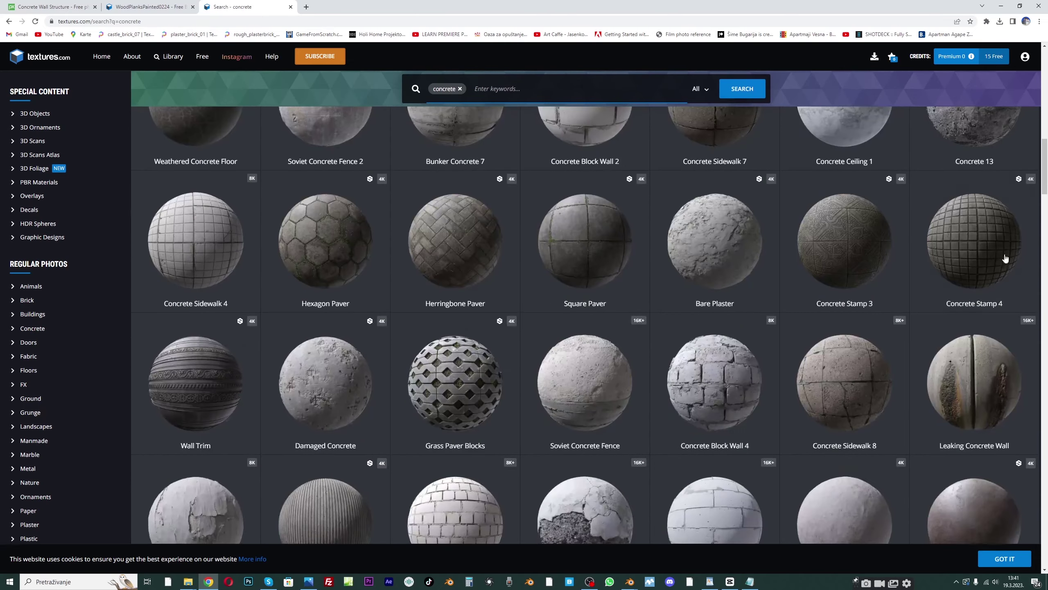
pyautogui.scroll(-15, 1006, 258)
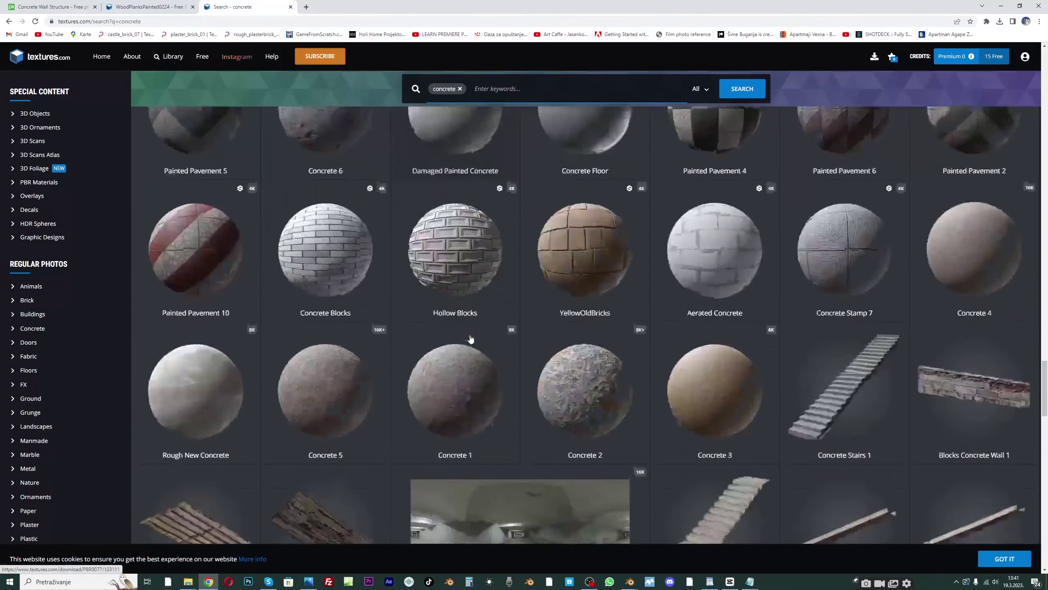
pyautogui.scroll(-15, 470, 339)
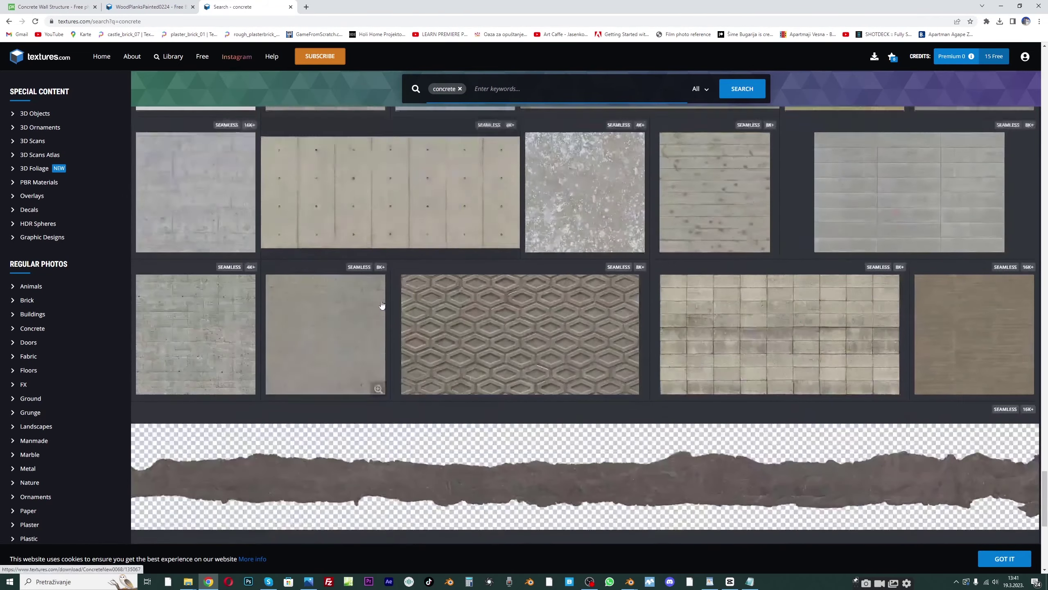
pyautogui.scroll(-5, 382, 305)
pyautogui.scroll(-1, 391, 307)
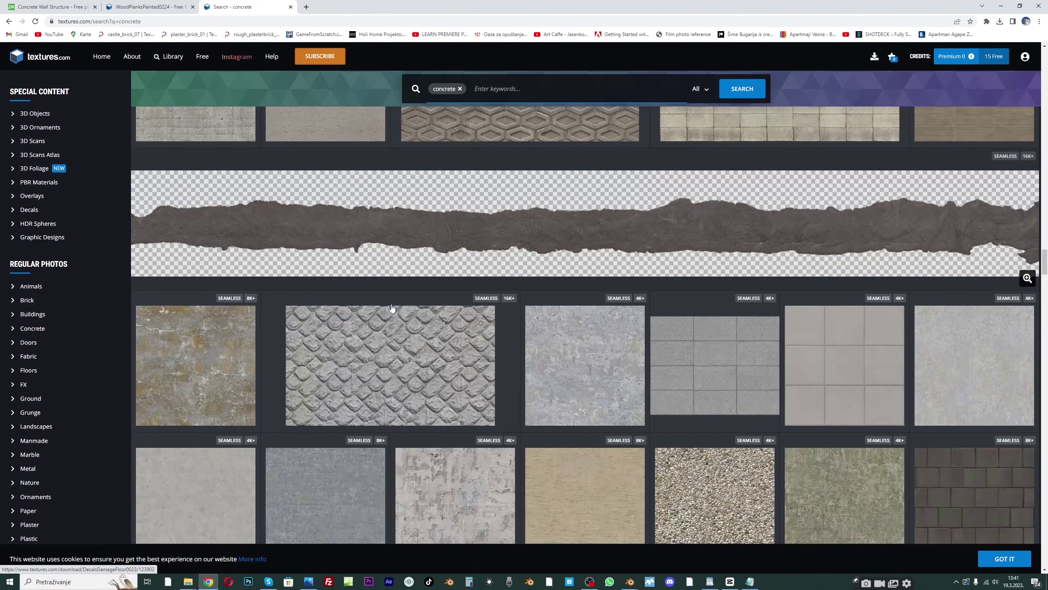
pyautogui.write('**')
pyautogui.scroll(-3, 363, 342)
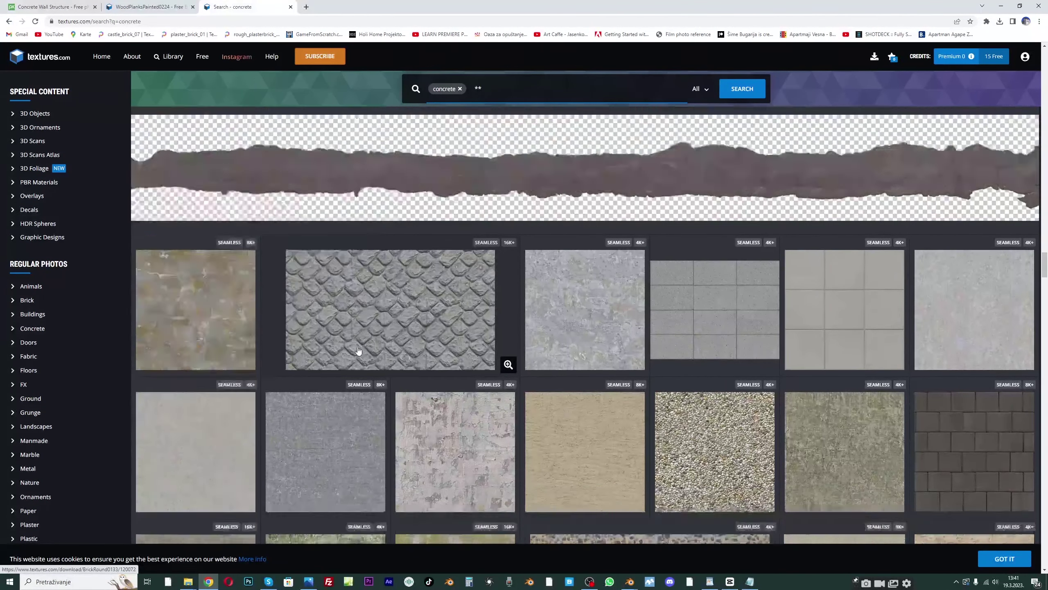
pyautogui.scroll(-4, 845, 268)
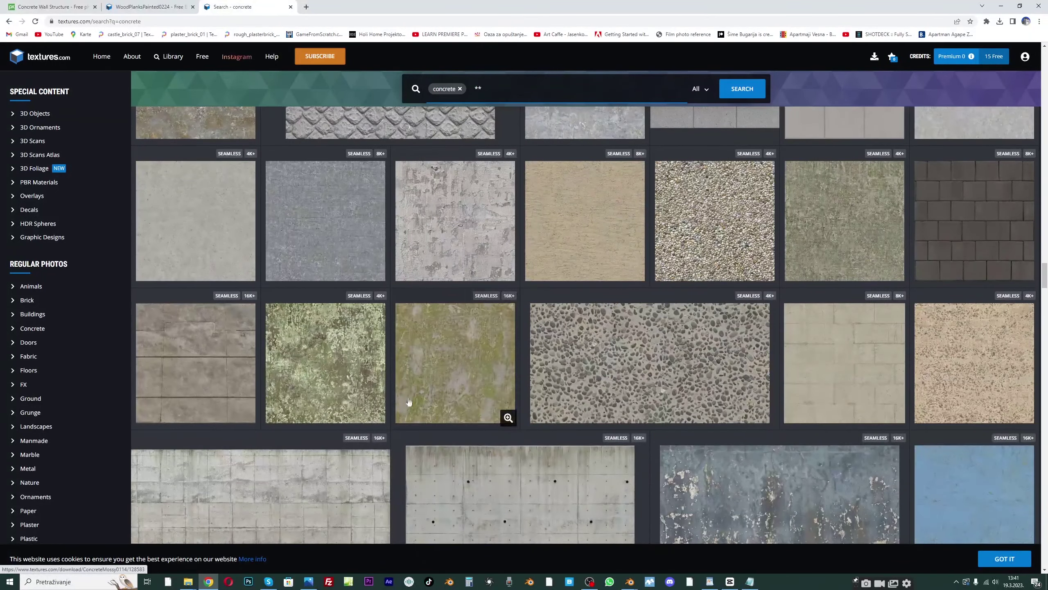
# Check the project's images folder and the Pixabay download sizes, and return to the textures.com concrete results
pyautogui.click(204, 583)
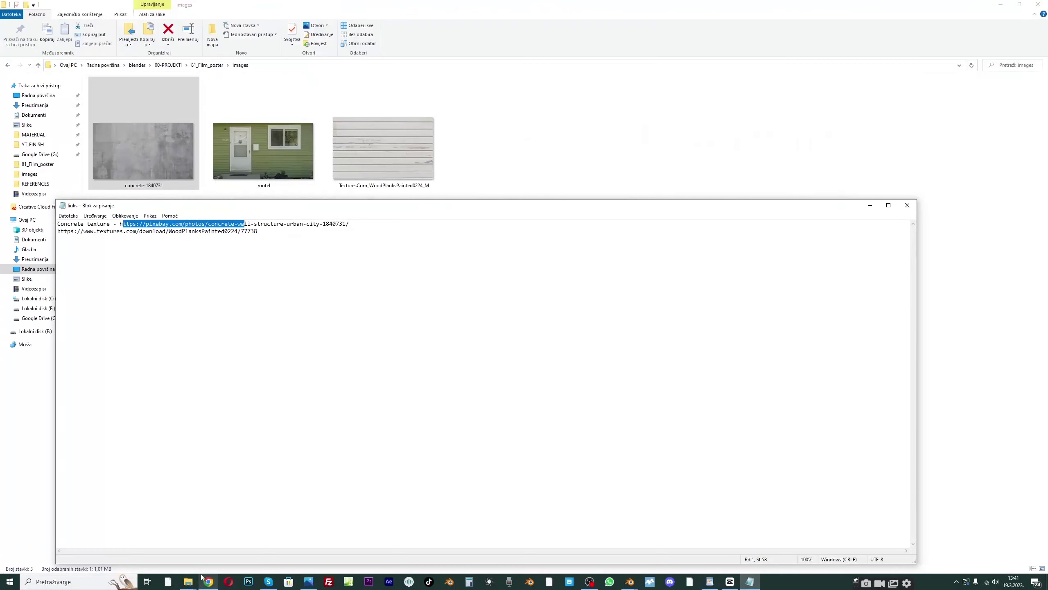
pyautogui.click(208, 581)
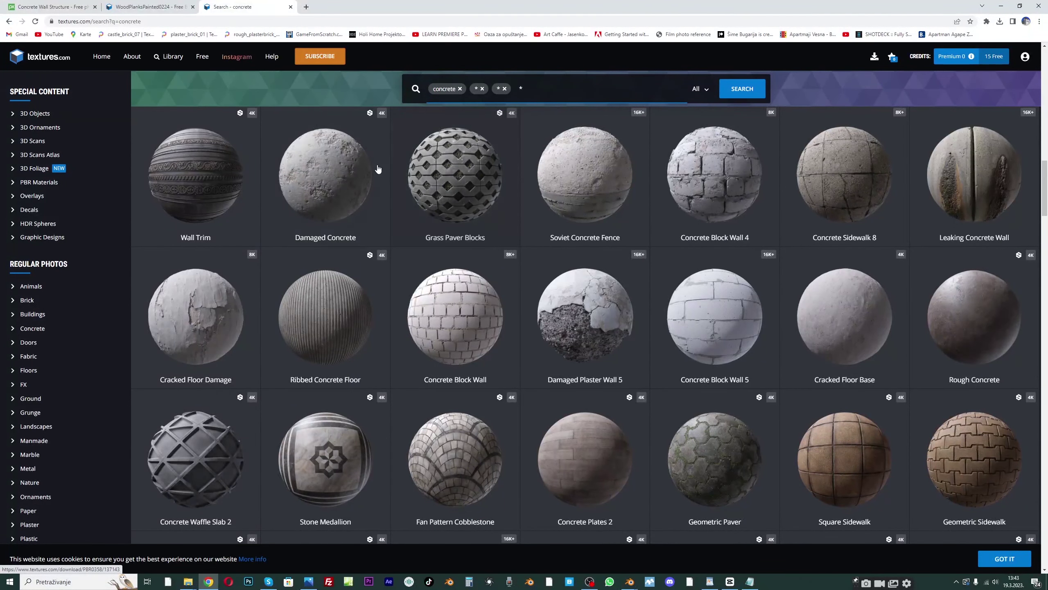
pyautogui.click(65, 9)
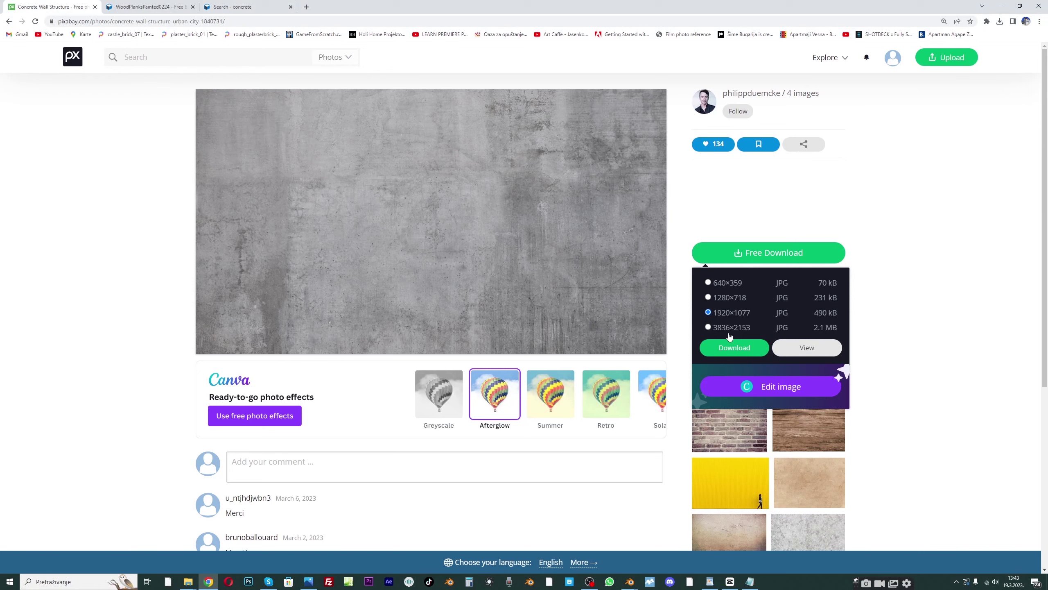
pyautogui.click(233, 7)
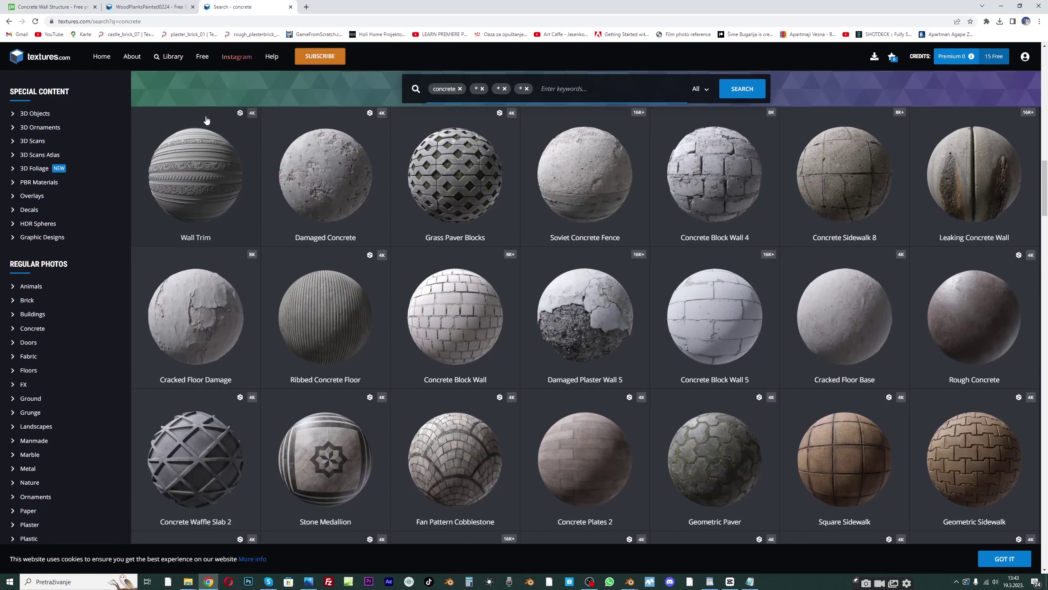
# Look through more of the textures.com concrete results down to the stairs and HDR panoramas, and return to the Pixabay concrete wall page
pyautogui.click(992, 56)
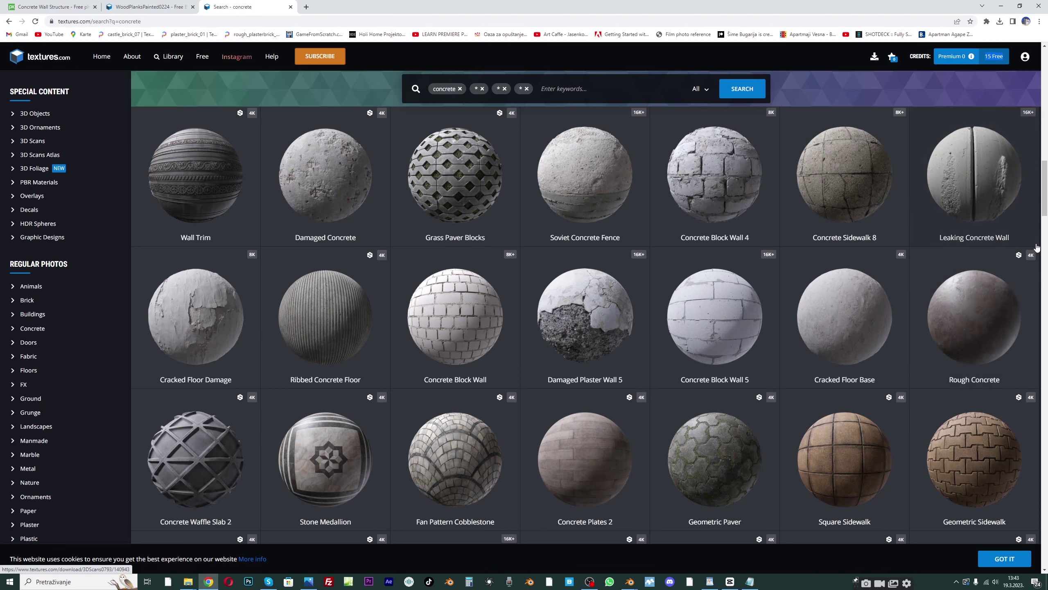
pyautogui.scroll(-15, 494, 331)
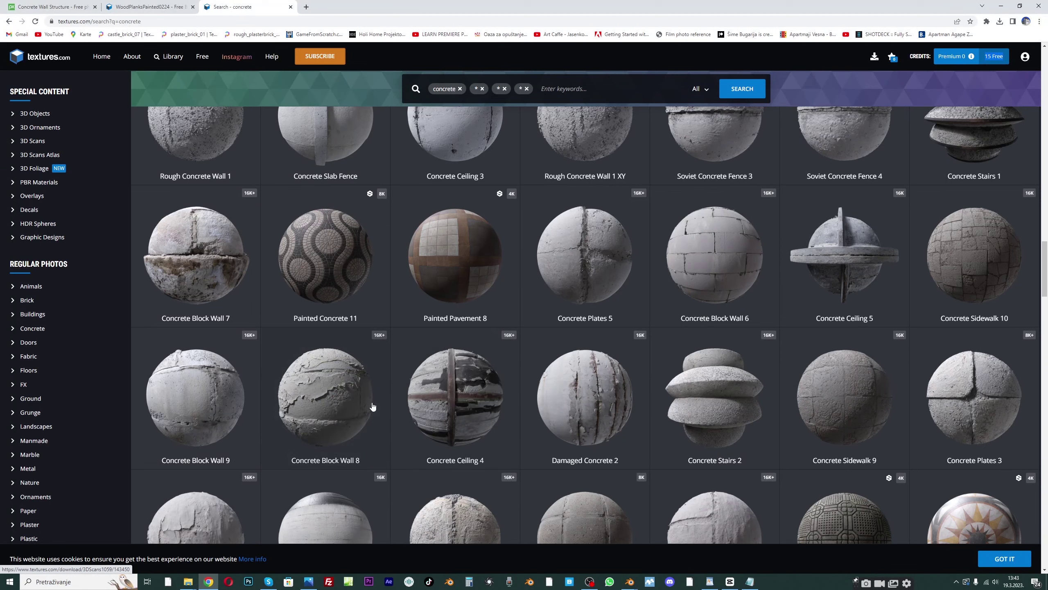
pyautogui.scroll(-15, 341, 418)
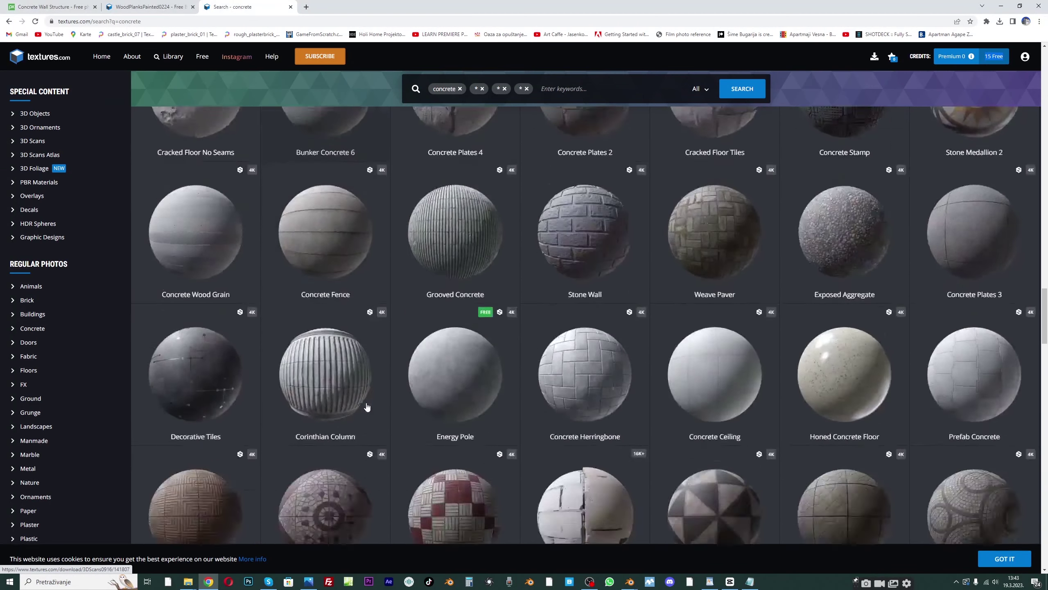
pyautogui.scroll(-20, 366, 406)
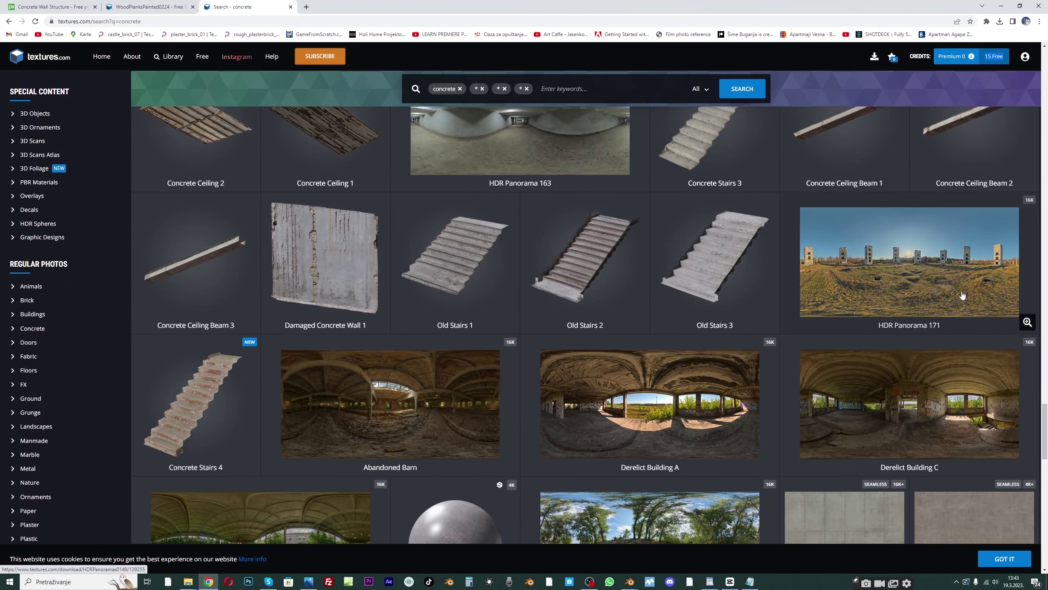
pyautogui.click(79, 6)
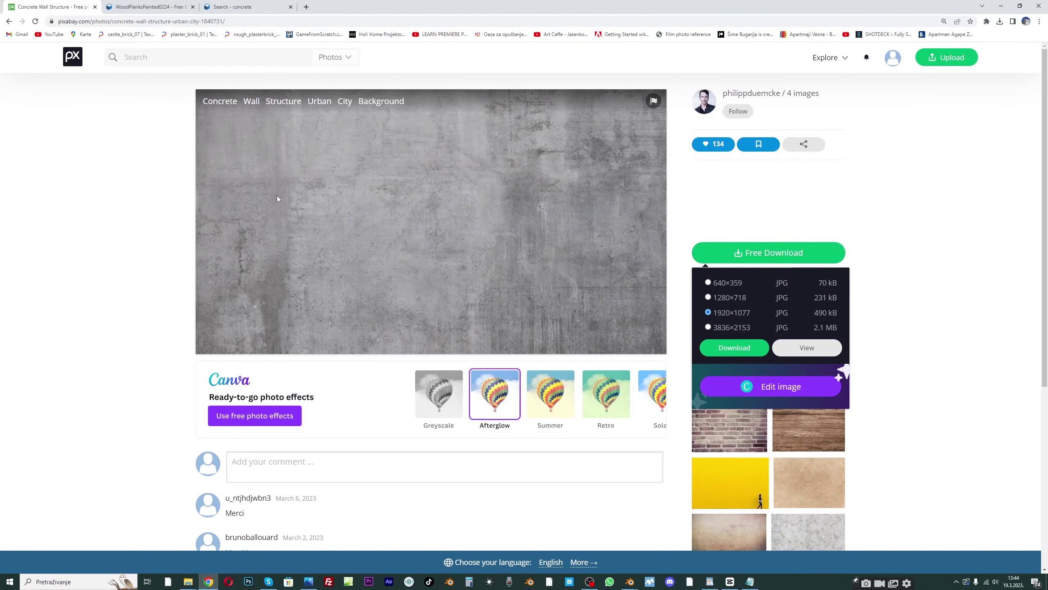
# Open ambientcg.com in a new browser tab
pyautogui.click(228, 7)
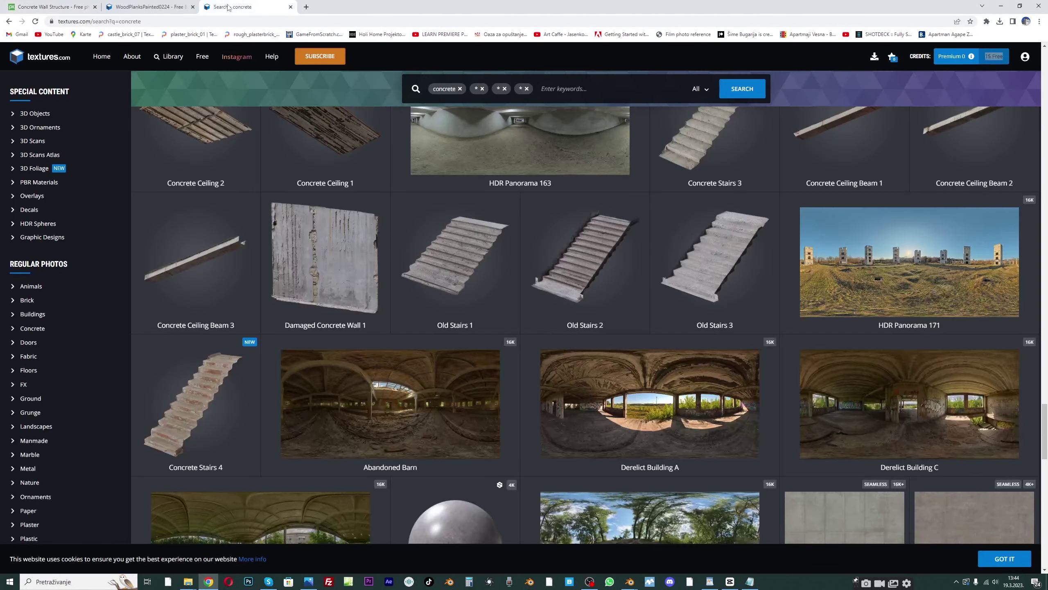
pyautogui.click(53, 6)
pyautogui.click(306, 7)
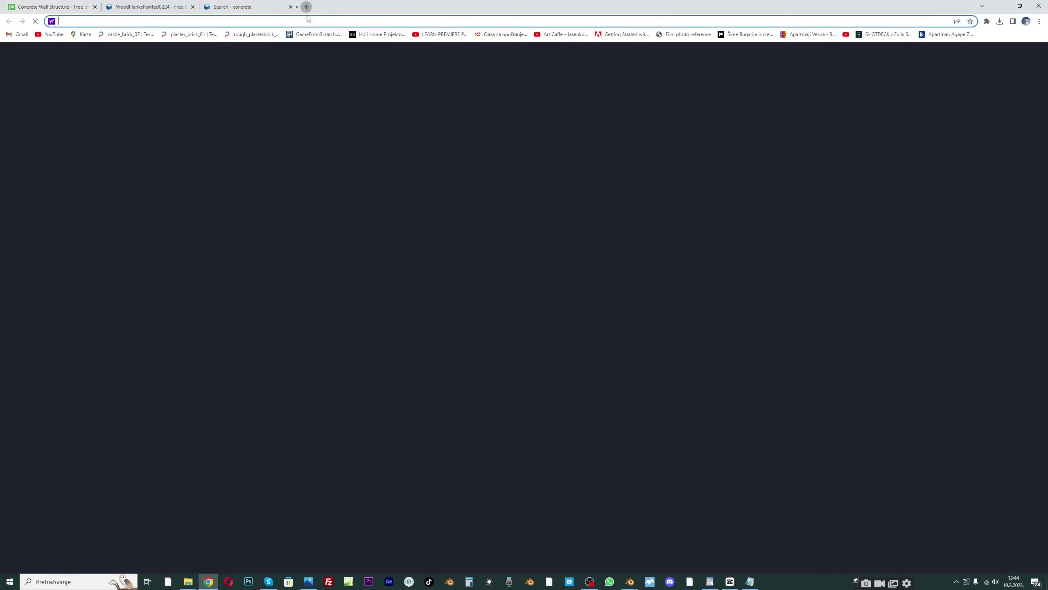
pyautogui.write('ab')
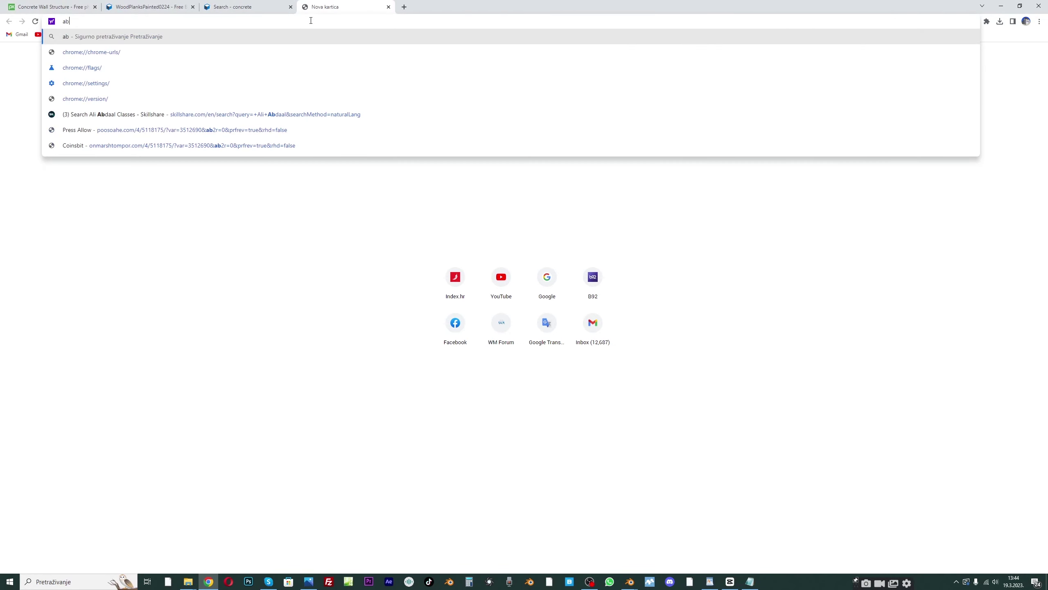
pyautogui.press('BackSpace')
pyautogui.write('mb')
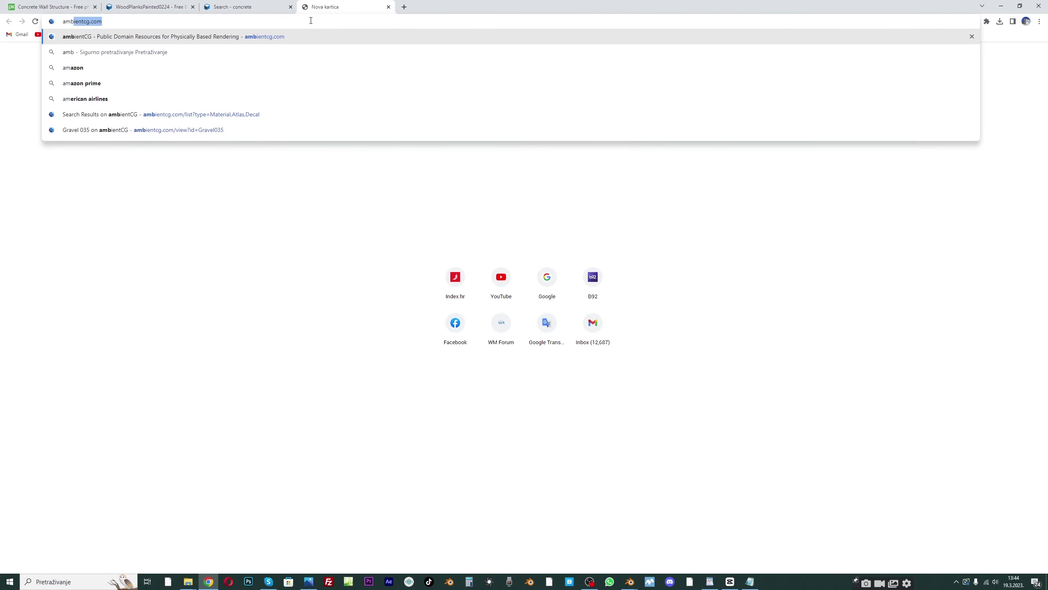
pyautogui.press('Return')
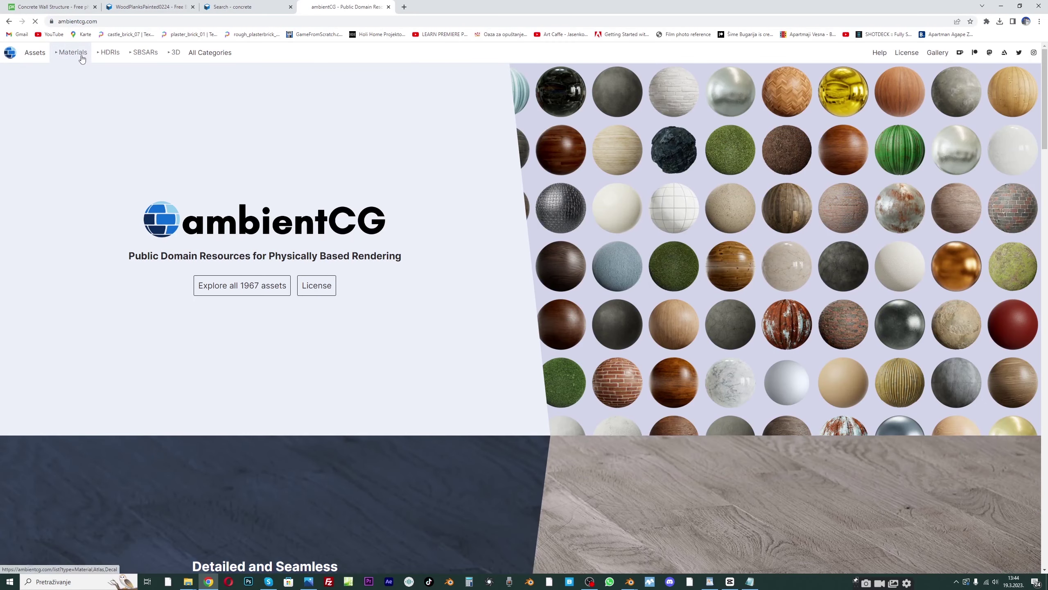
# Search the ambientCG PBR materials for "concrete" and browse the listed textures
pyautogui.click(73, 52)
pyautogui.click(103, 80)
pyautogui.write('cond')
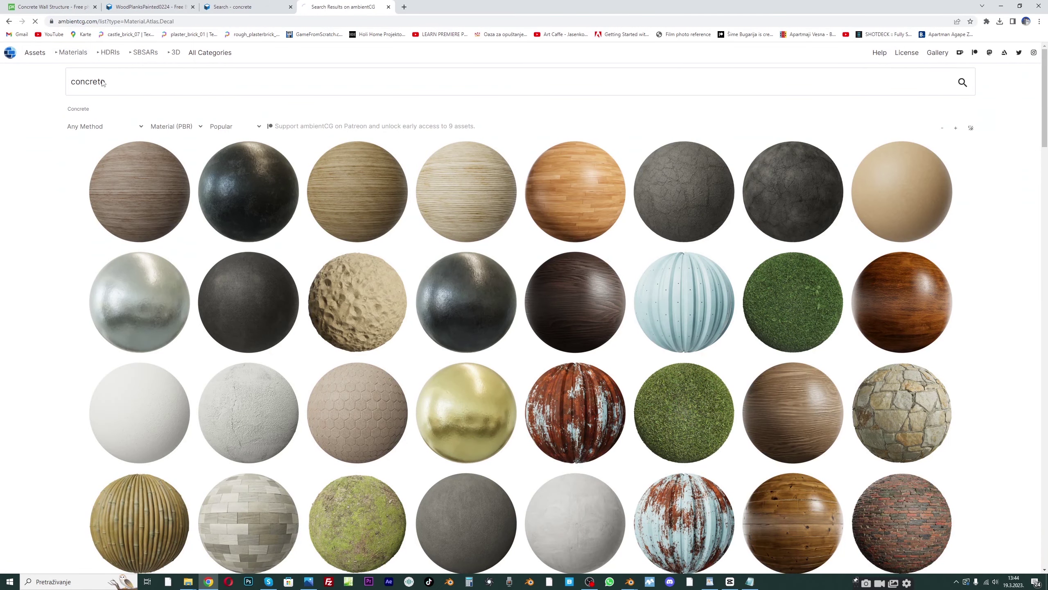
pyautogui.scroll(-5, 263, 396)
pyautogui.scroll(-4, 263, 395)
pyautogui.scroll(8, 269, 379)
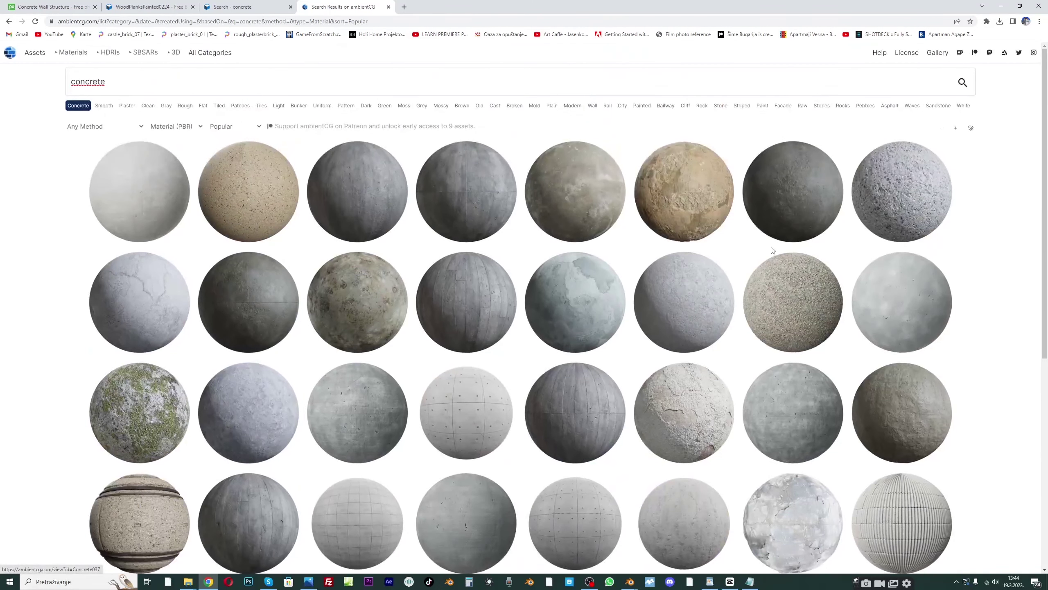
pyautogui.write('**')
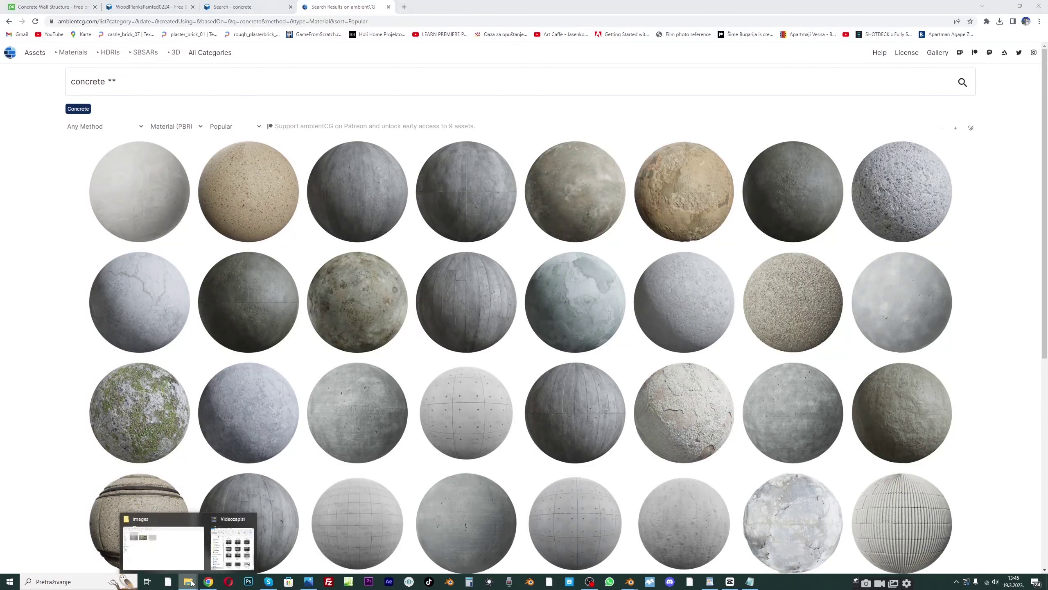
# Switch to the images folder and bring concrete-1840731.jpg into Blender's GLASS material node tree as an image texture
pyautogui.click(152, 558)
pyautogui.moveTo(564, 366); pyautogui.dragTo(650, 438)
pyautogui.moveTo(185, 180); pyautogui.dragTo(146, 400)
pyautogui.moveTo(202, 413); pyautogui.dragTo(397, 388, button='middle')
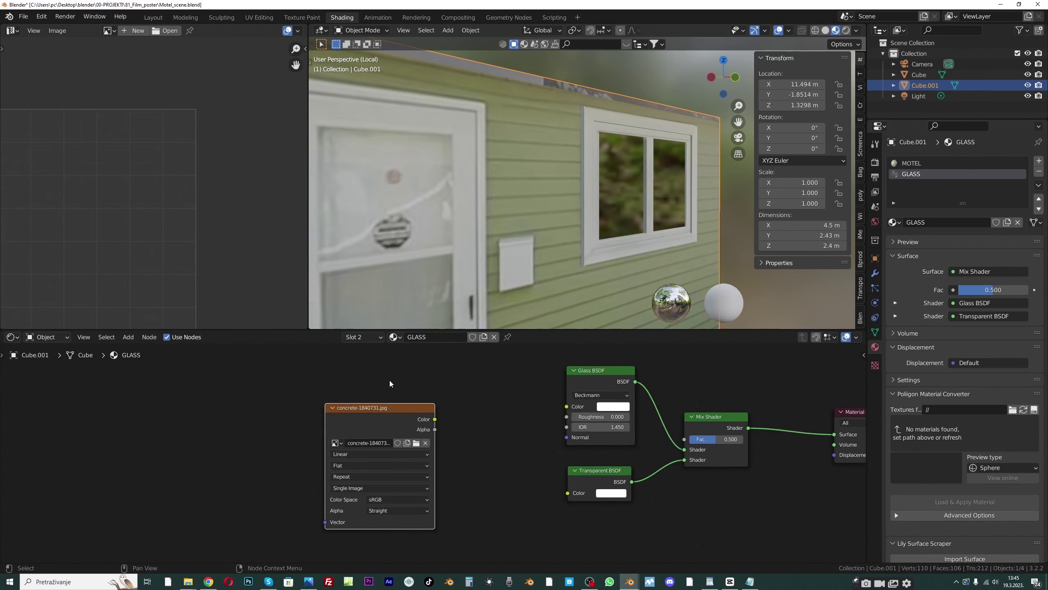
pyautogui.hotkey('shift', 'a')
pyautogui.write('ime')
pyautogui.press('Escape')
# Place the concrete image node well clear of the Glass BSDF and connect its Color output to the shader's Roughness
pyautogui.moveTo(350, 411); pyautogui.dragTo(277, 411)
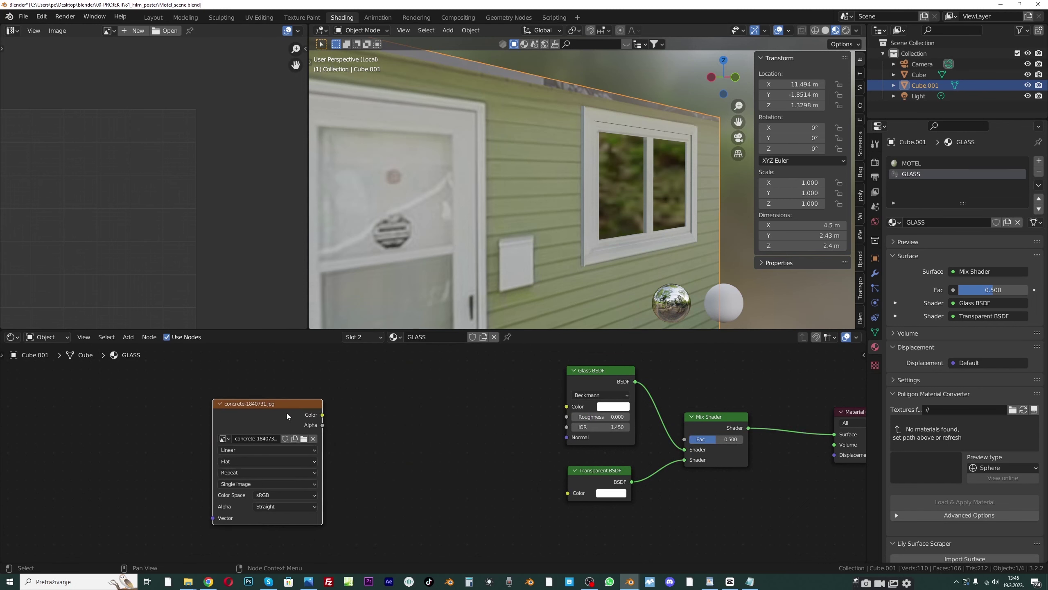
pyautogui.click(339, 414)
pyautogui.moveTo(322, 414); pyautogui.dragTo(567, 416)
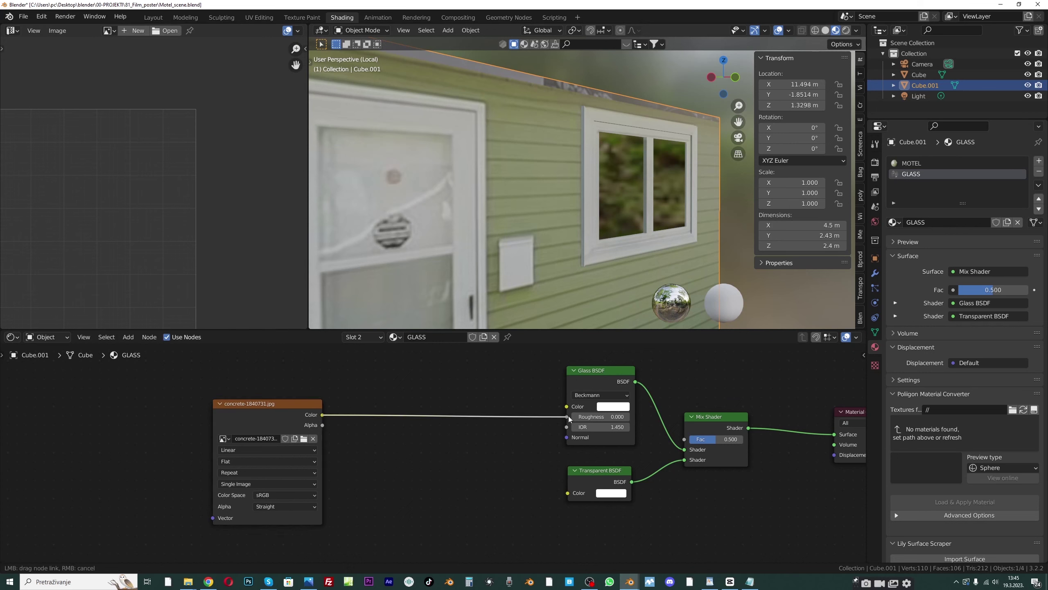
# Inspect the window glass and preview the concrete image texture directly on the panes through a Viewer node
pyautogui.moveTo(576, 225); pyautogui.dragTo(545, 228, button='middle')
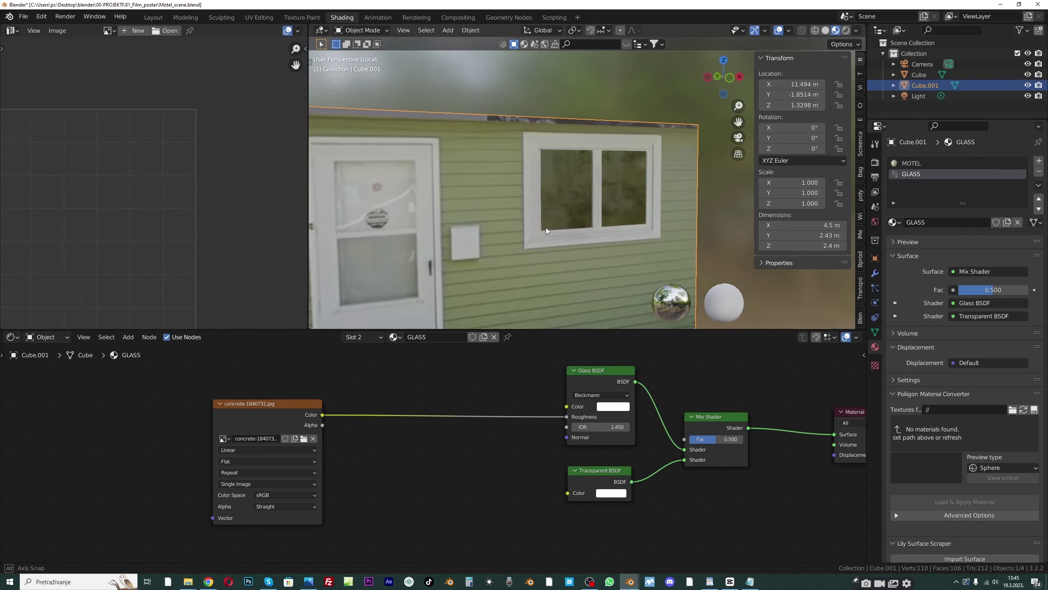
pyautogui.scroll(3, 547, 221)
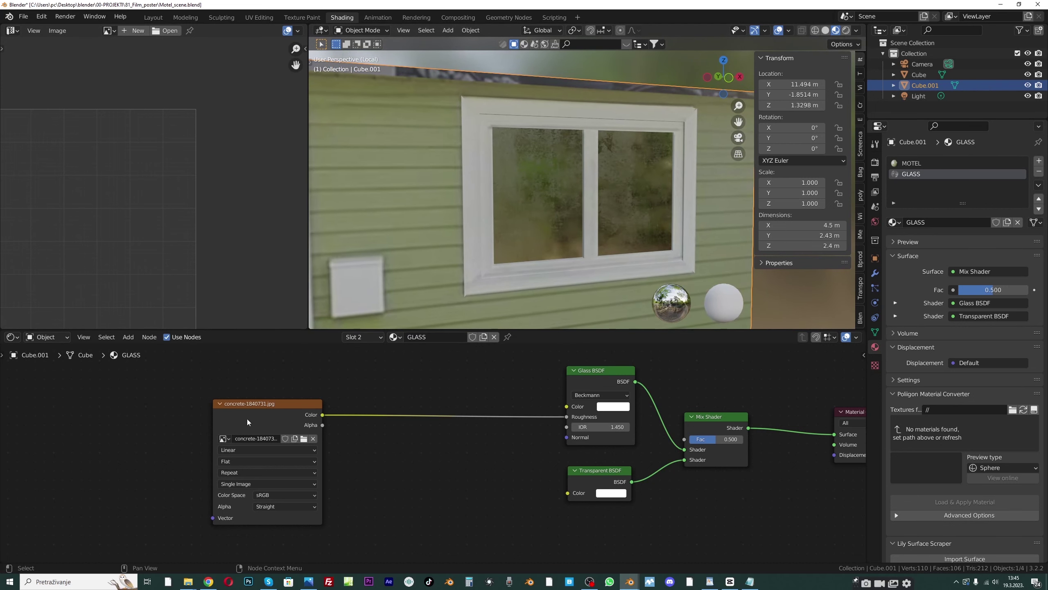
pyautogui.keyDown('ctrl'); pyautogui.keyDown('shift'); pyautogui.click(257, 407); pyautogui.keyUp('shift'); pyautogui.keyUp('ctrl')
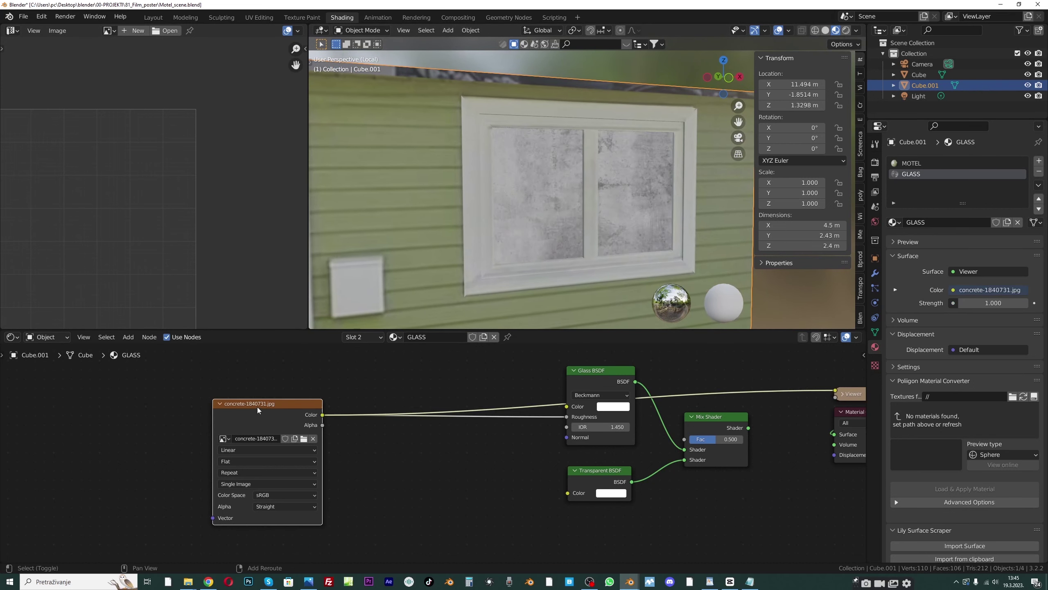
pyautogui.moveTo(548, 227); pyautogui.dragTo(578, 218, button='middle')
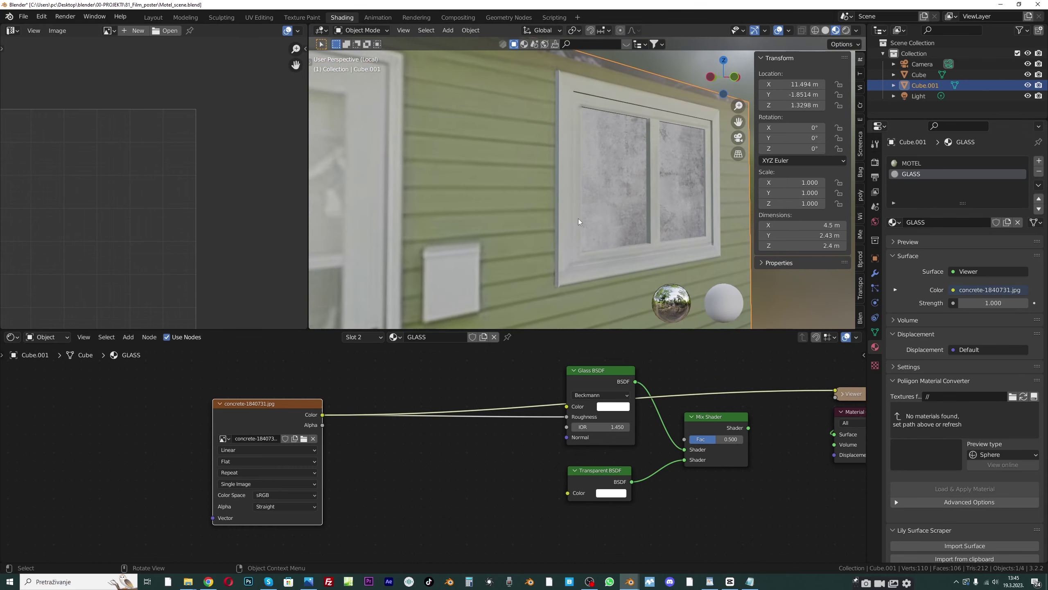
# In Edit Mode, enlarge the two window panes' UV islands and move them fully inside the concrete image
pyautogui.click(362, 30)
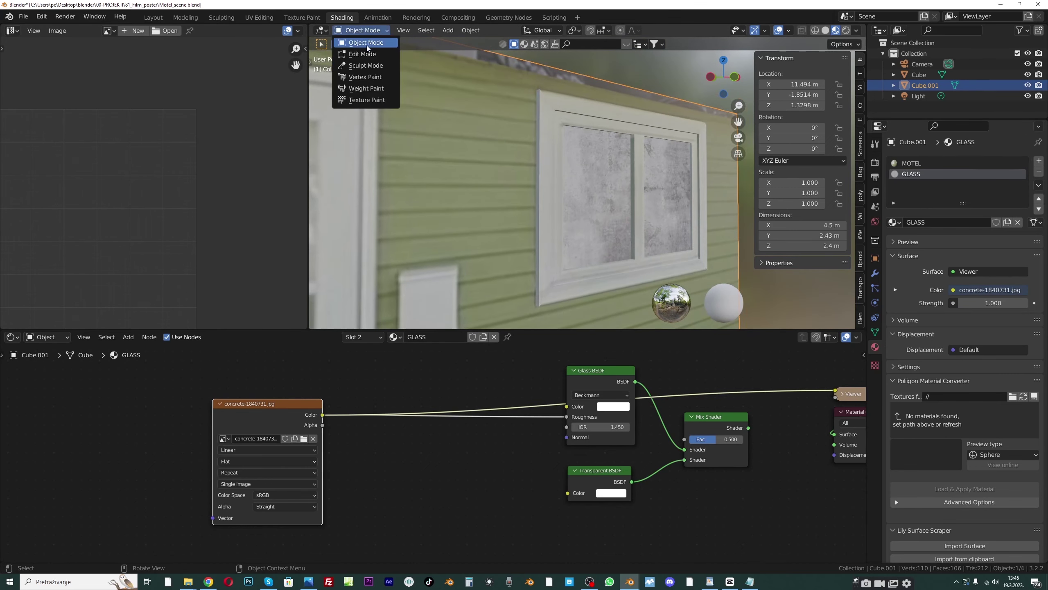
pyautogui.click(359, 43)
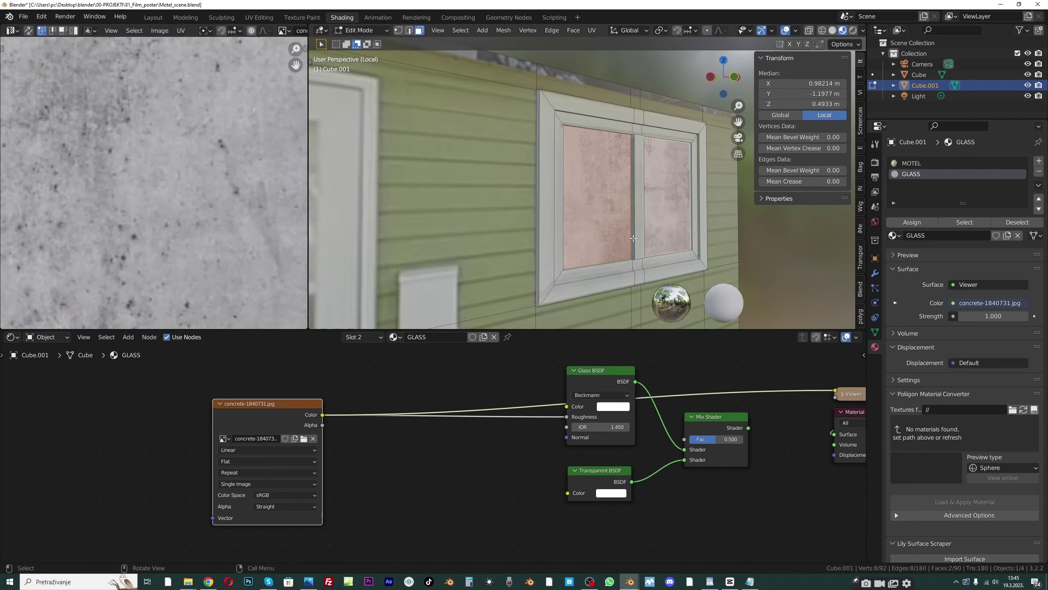
pyautogui.scroll(-6, 200, 170)
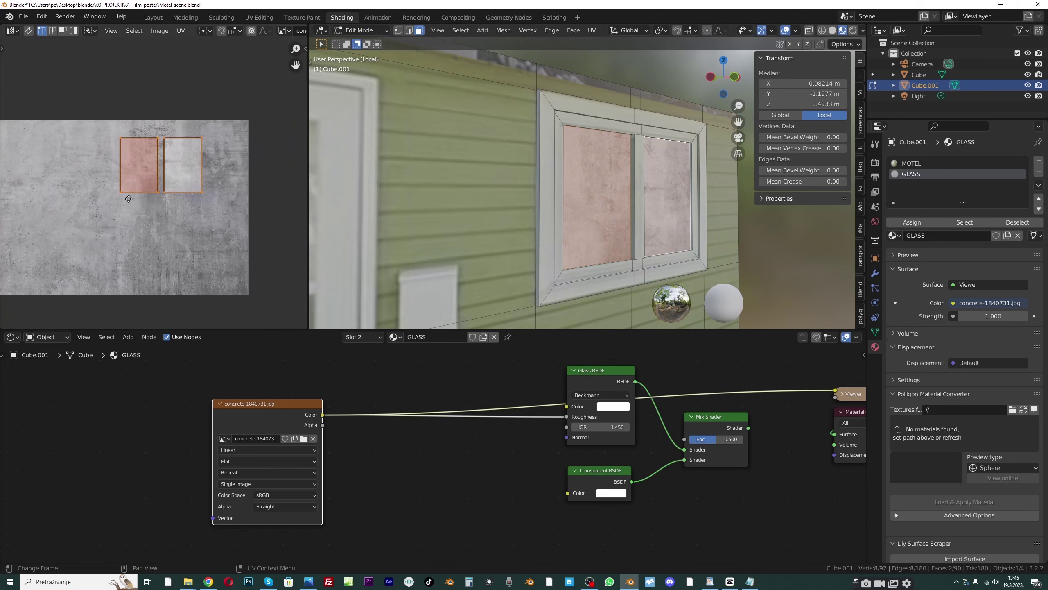
pyautogui.press('s')
pyautogui.click(272, 122)
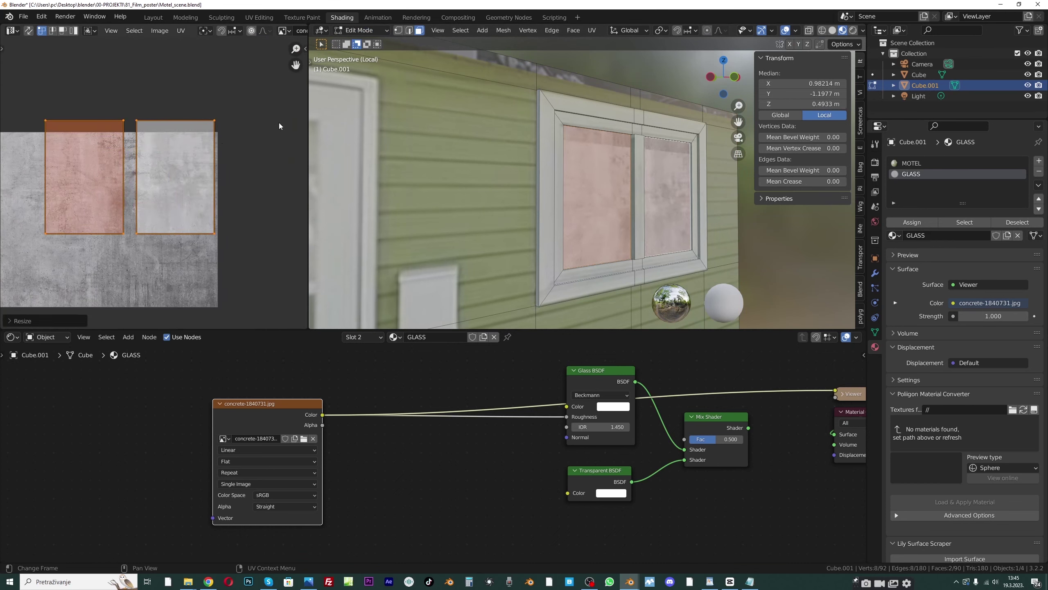
pyautogui.press('g')
pyautogui.click(256, 140)
# Add Texture Coordinate and Mapping nodes feeding the concrete image texture
pyautogui.moveTo(291, 385); pyautogui.dragTo(349, 380, button='middle')
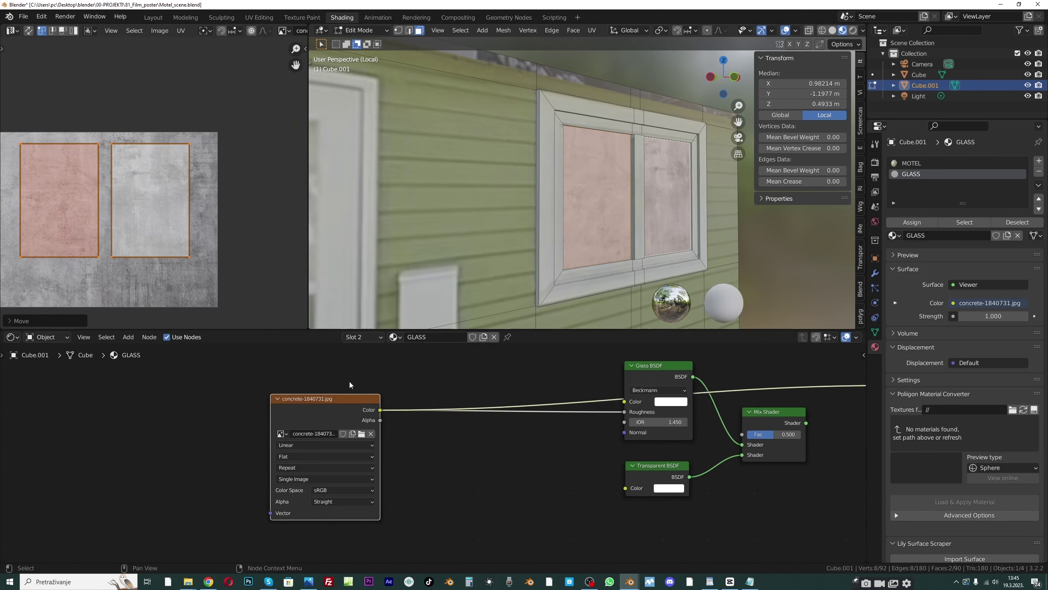
pyautogui.click(319, 399)
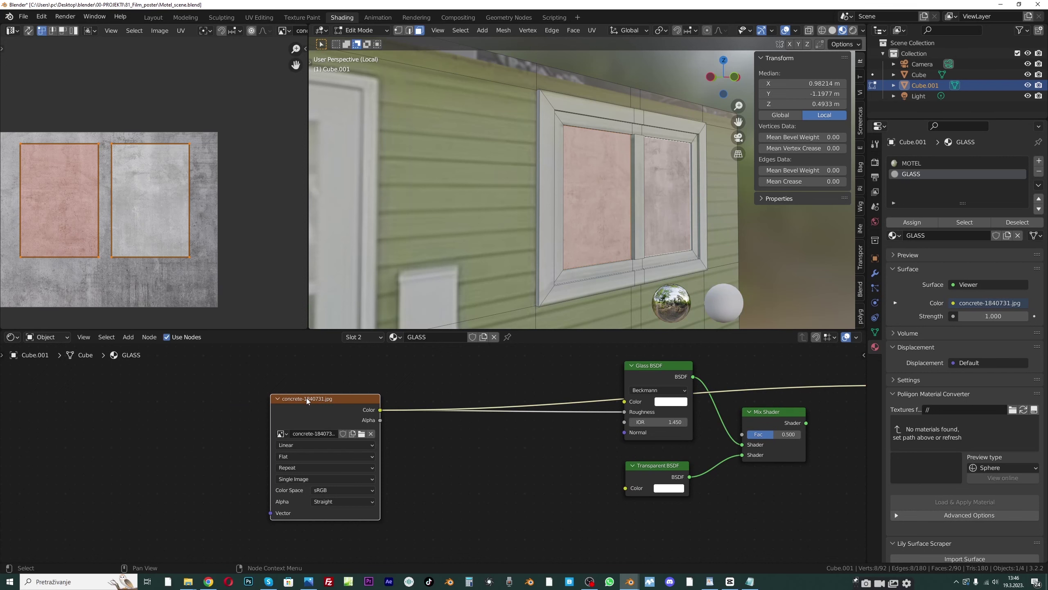
pyautogui.hotkey('ctrl', 't')
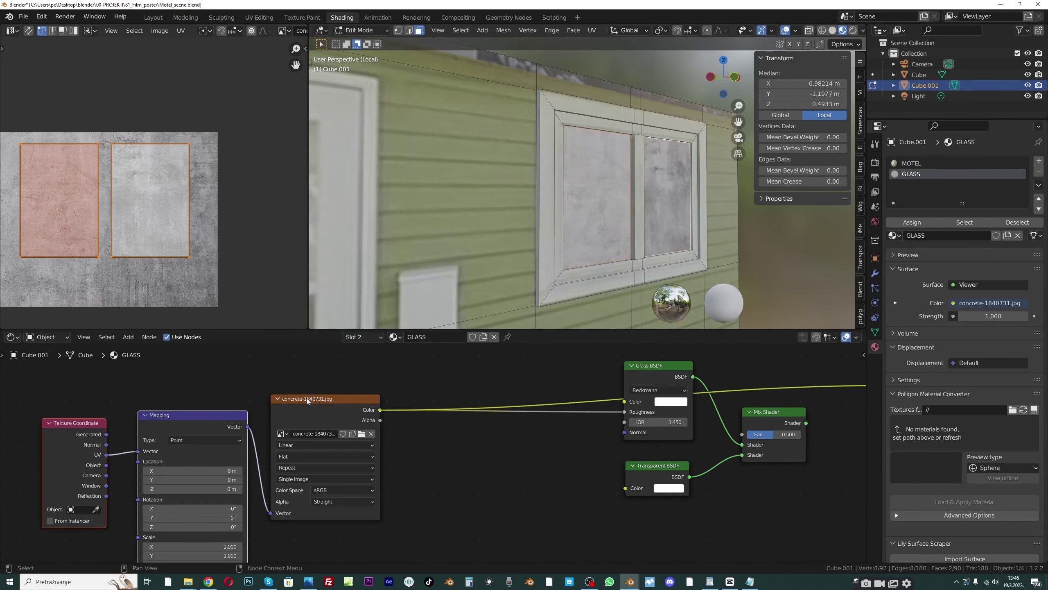
# Try a Mapping scale of 2 on X, Y and Z, and restore all three values to 1
pyautogui.moveTo(306, 398); pyautogui.dragTo(379, 423, button='middle')
pyautogui.scroll(2, 379, 423)
pyautogui.moveTo(304, 470); pyautogui.dragTo(305, 487)
pyautogui.write('2')
pyautogui.press('Return')
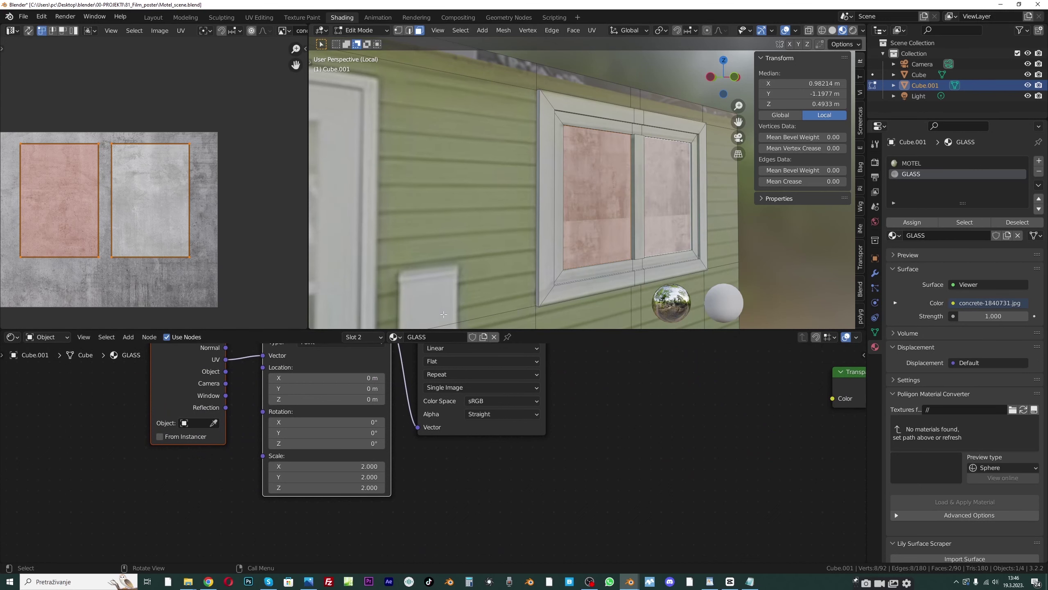
pyautogui.moveTo(350, 539); pyautogui.dragTo(350, 519)
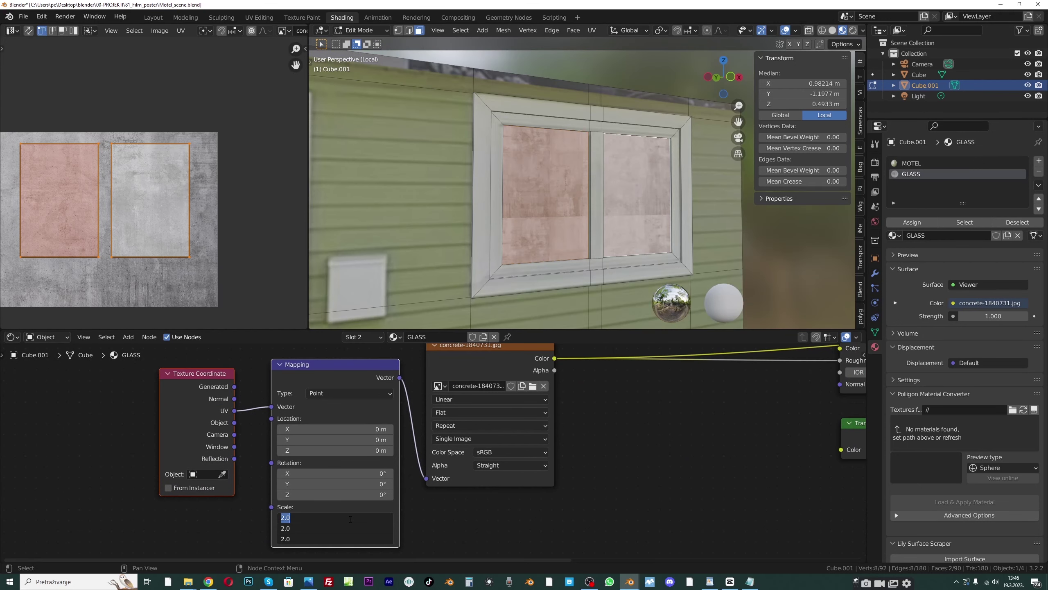
pyautogui.write('1')
pyautogui.press('Return')
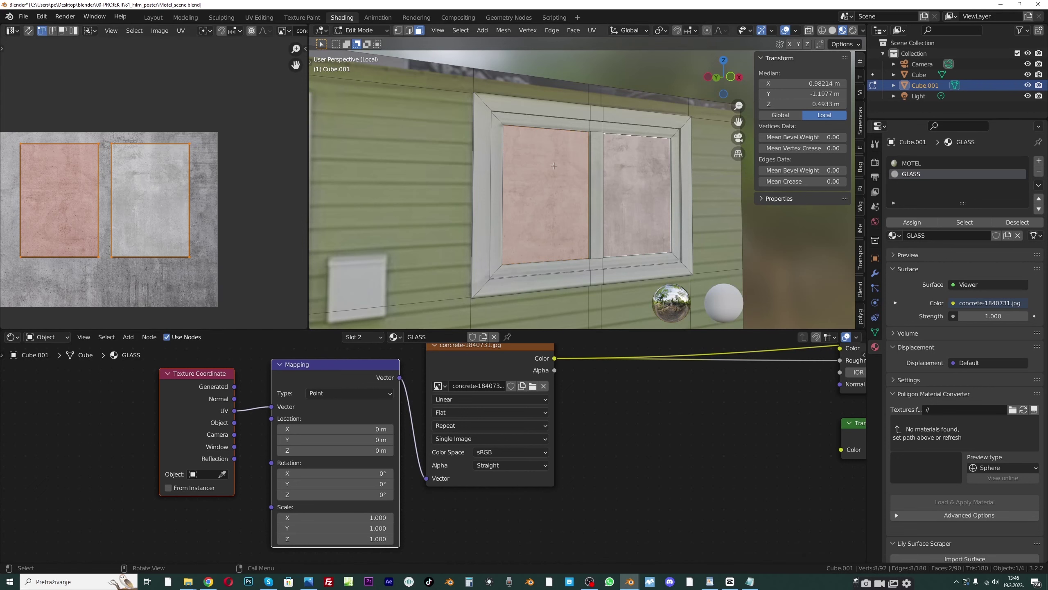
pyautogui.press('s')
pyautogui.rightClick(145, 205)
# Switch the GLASS material's surface output from the texture preview back to the Mix Shader
pyautogui.scroll(-2, 634, 442)
pyautogui.moveTo(634, 442); pyautogui.dragTo(430, 501, button='middle')
pyautogui.scroll(1, 434, 398)
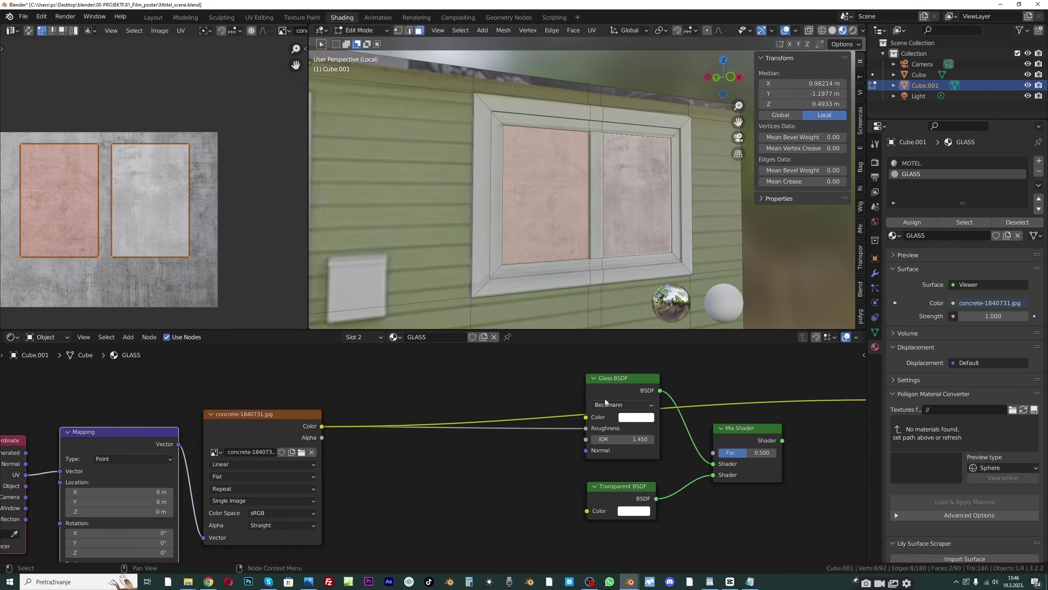
pyautogui.moveTo(529, 399); pyautogui.dragTo(479, 400, button='middle')
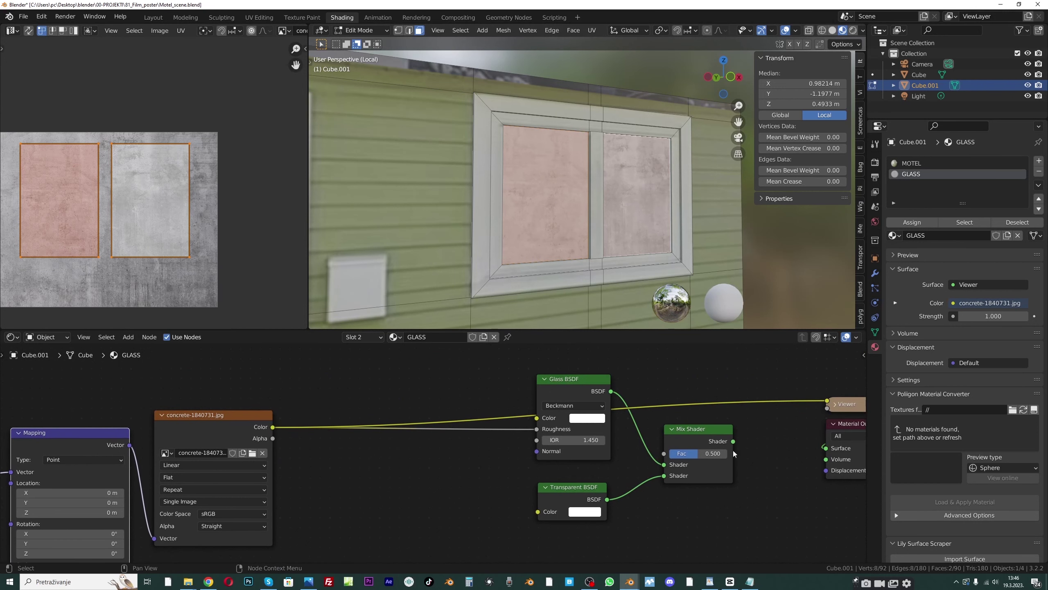
pyautogui.keyDown('ctrl'); pyautogui.keyDown('shift'); pyautogui.click(703, 427); pyautogui.keyUp('shift'); pyautogui.keyUp('ctrl')
pyautogui.moveTo(382, 402); pyautogui.dragTo(521, 363, button='middle')
# Return to Object Mode, check the window glass and save the scene file
pyautogui.click(361, 30)
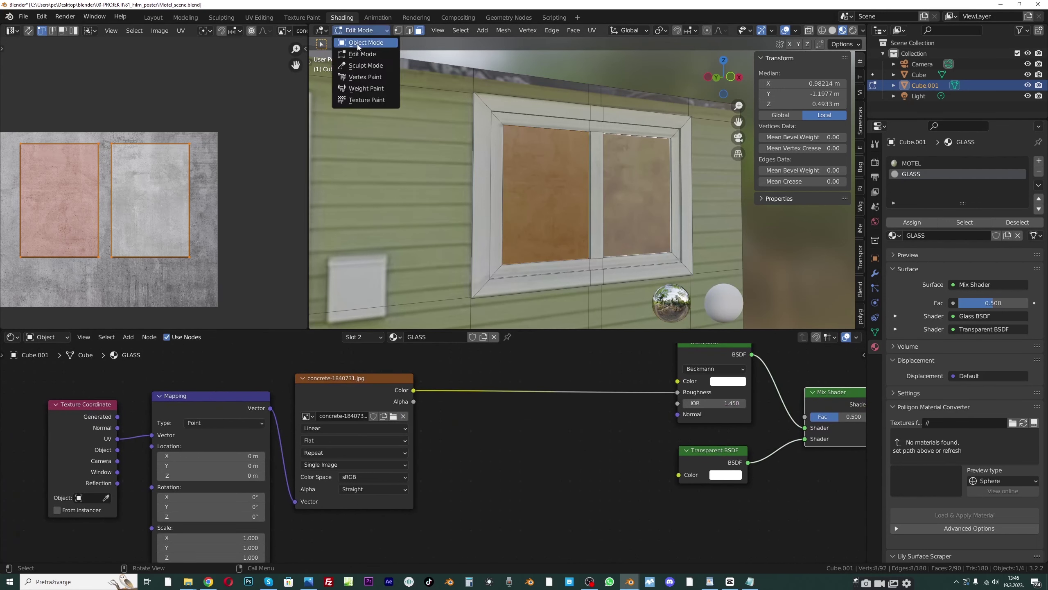
pyautogui.click(359, 41)
pyautogui.moveTo(583, 178); pyautogui.dragTo(577, 205, button='middle')
pyautogui.hotkey('ctrl', 's')
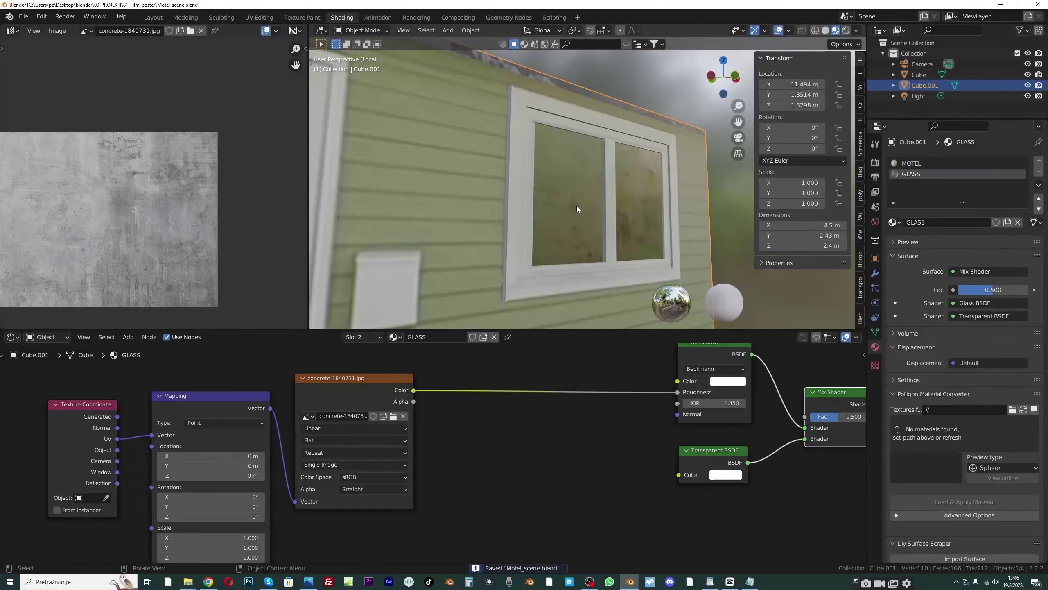
# Insert a ColorRamp node between the concrete image's Color output and the Glass BSDF's Roughness
pyautogui.moveTo(508, 355); pyautogui.dragTo(497, 362, button='middle')
pyautogui.hotkey('shift', 'a')
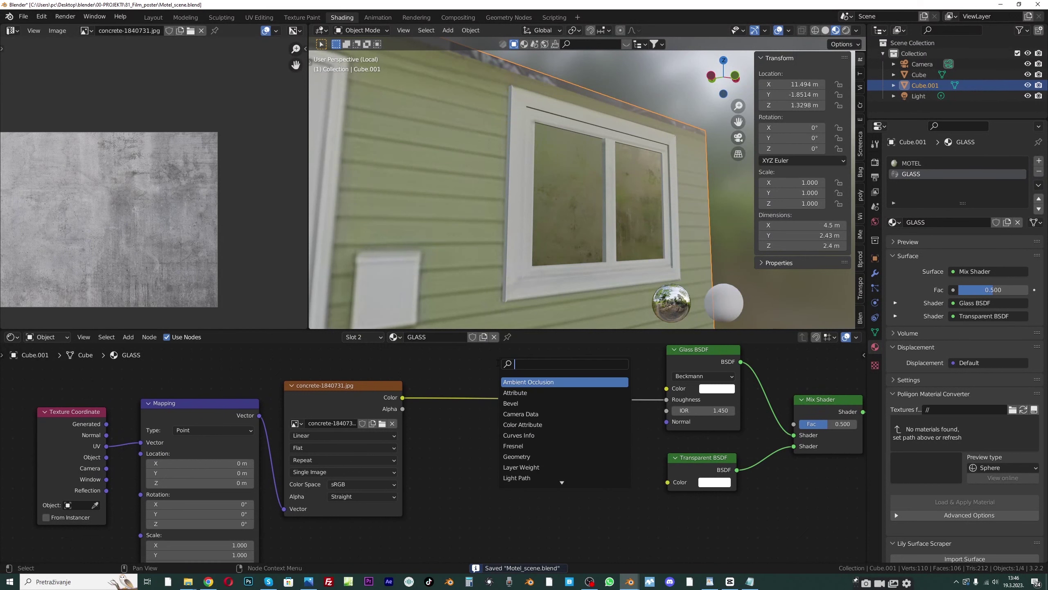
pyautogui.write('co')
pyautogui.press('Return')
pyautogui.click(482, 381)
pyautogui.moveTo(613, 447); pyautogui.dragTo(597, 455, button='middle')
# Increase the roughness contrast by moving the ColorRamp's black stop to about 0.225 and its white stop to about 0.785
pyautogui.moveTo(594, 248); pyautogui.dragTo(603, 251, button='middle')
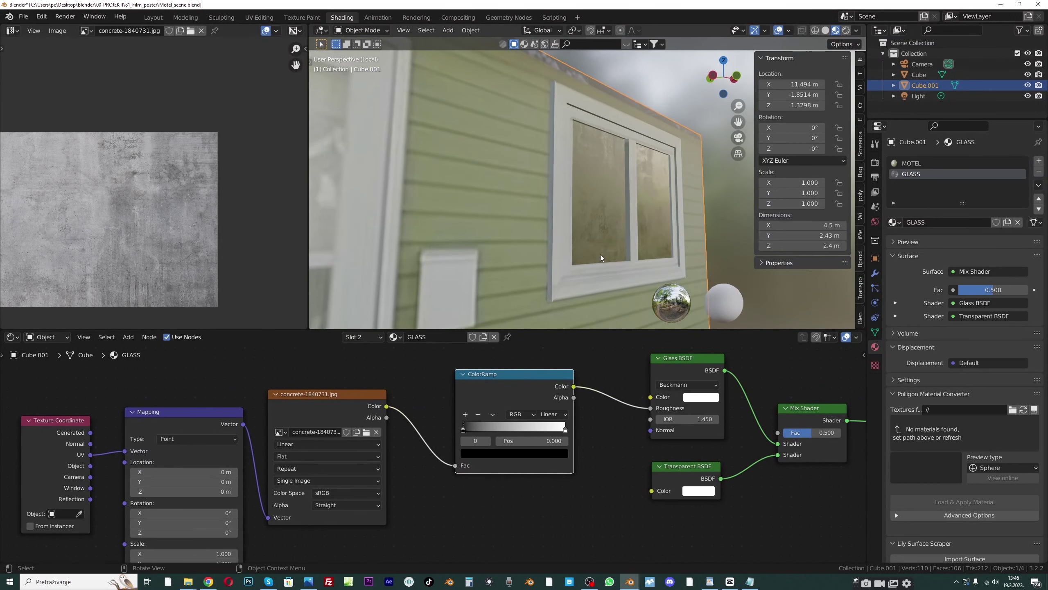
pyautogui.moveTo(468, 427); pyautogui.dragTo(488, 427)
pyautogui.moveTo(563, 431); pyautogui.dragTo(543, 430)
pyautogui.moveTo(626, 226); pyautogui.dragTo(618, 225, button='middle')
pyautogui.moveTo(718, 132); pyautogui.dragTo(711, 133, button='middle')
pyautogui.click(485, 430)
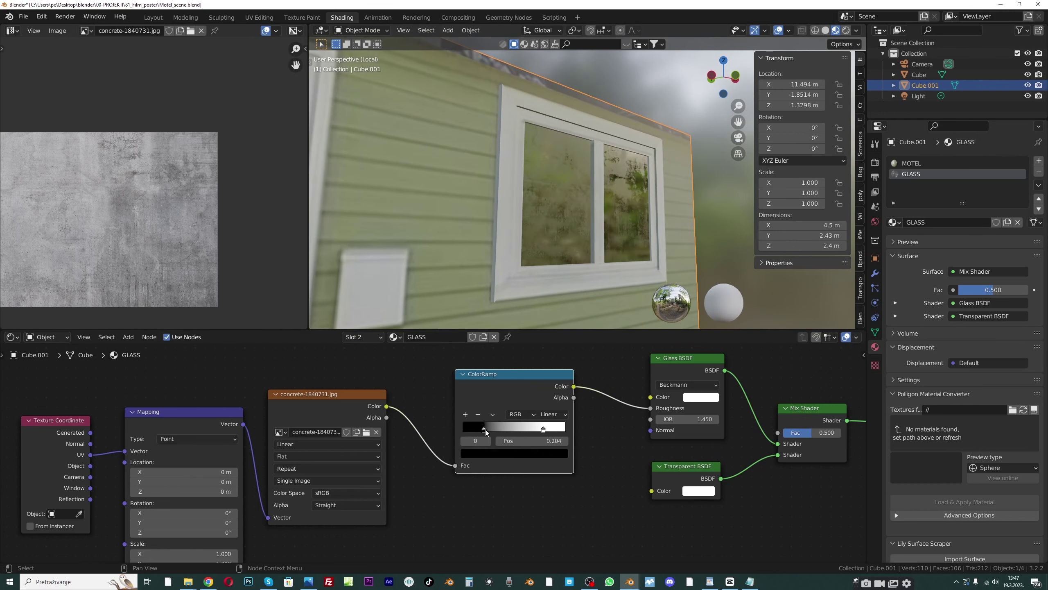
pyautogui.scroll(1, 488, 441)
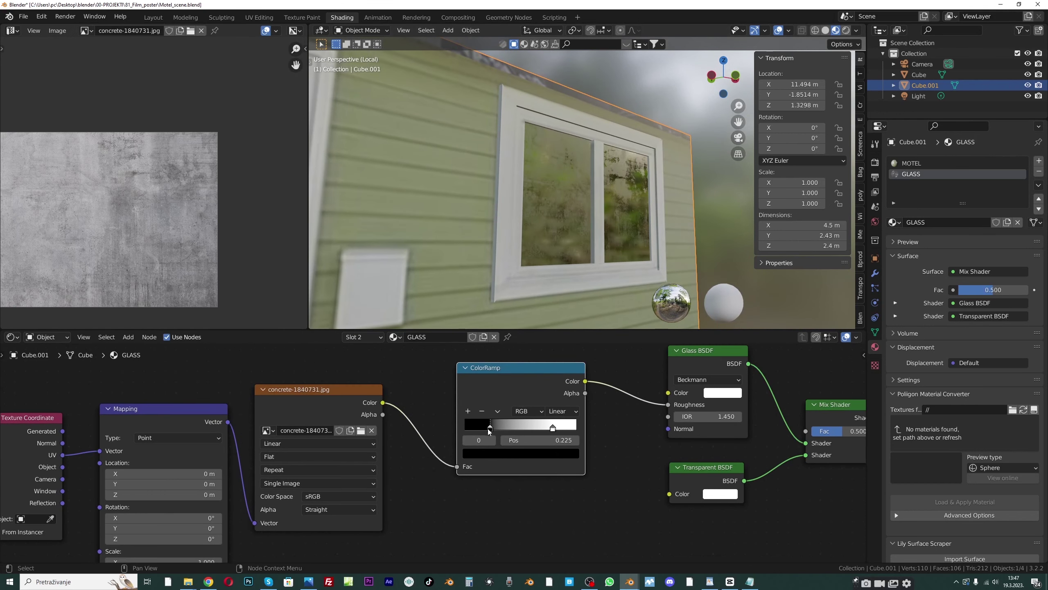
pyautogui.click(554, 428)
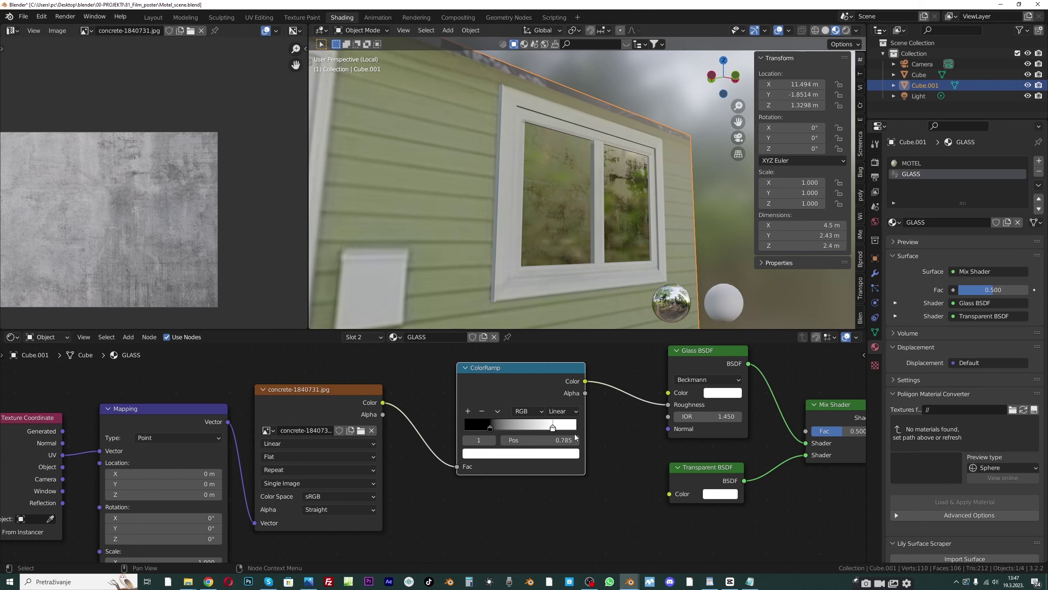
pyautogui.scroll(1, 576, 437)
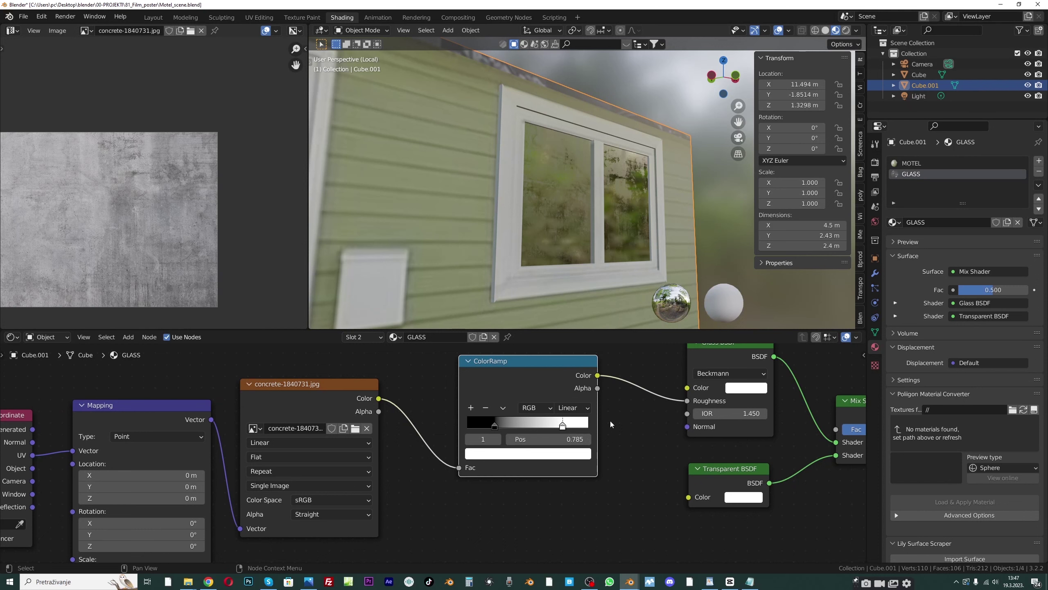
# Tighten the ColorRamp by moving its white stop to about 0.729 and its black stop to about 0.384
pyautogui.moveTo(685, 405); pyautogui.dragTo(665, 409, button='middle')
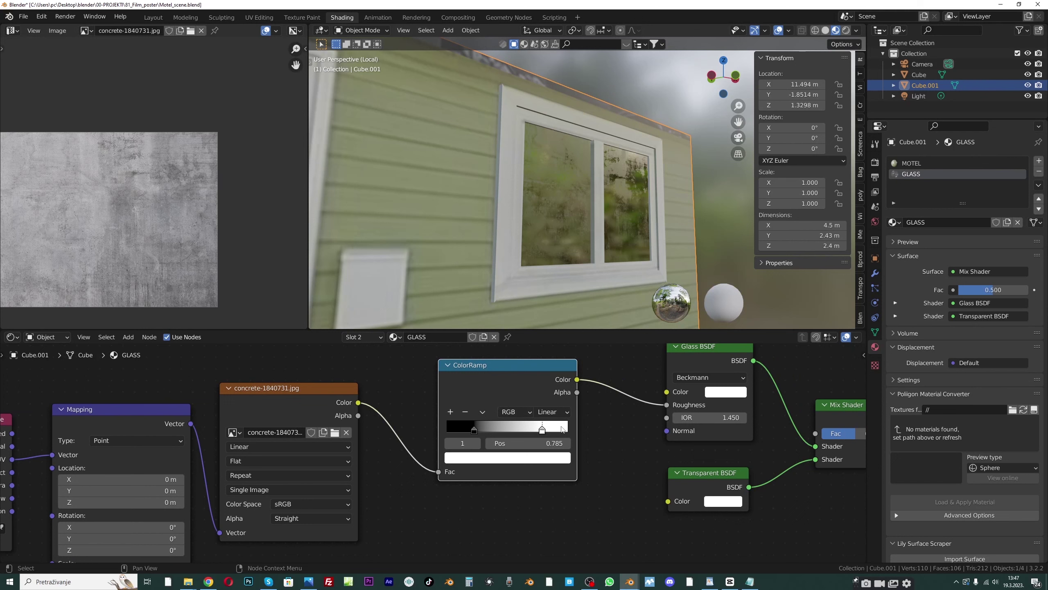
pyautogui.moveTo(542, 431); pyautogui.dragTo(539, 432)
pyautogui.moveTo(473, 432); pyautogui.dragTo(478, 432)
pyautogui.moveTo(487, 429); pyautogui.dragTo(501, 426, button='middle')
pyautogui.moveTo(583, 181); pyautogui.dragTo(596, 180, button='middle')
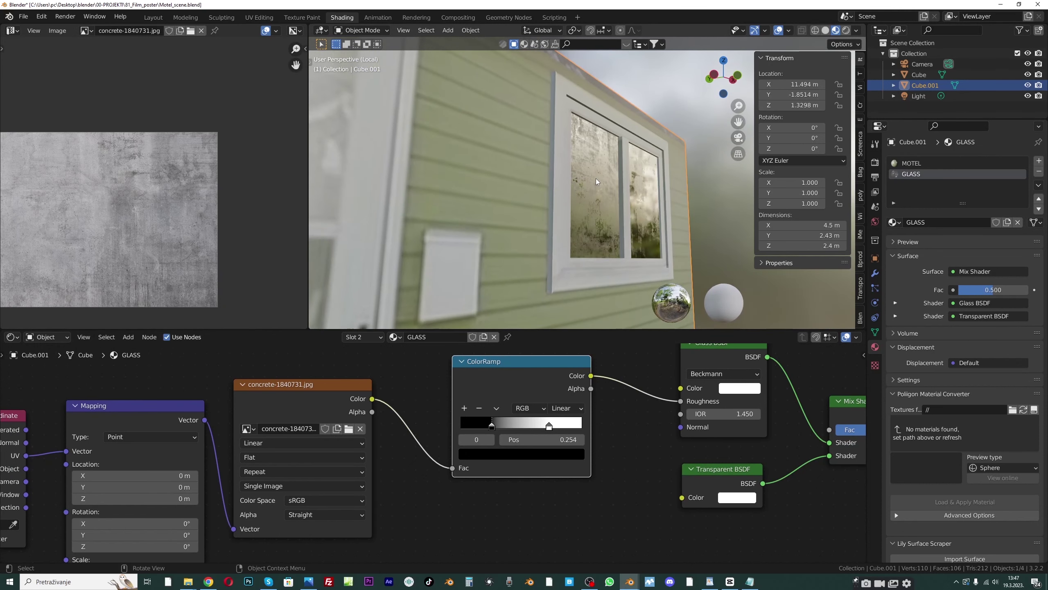
pyautogui.scroll(2, 596, 180)
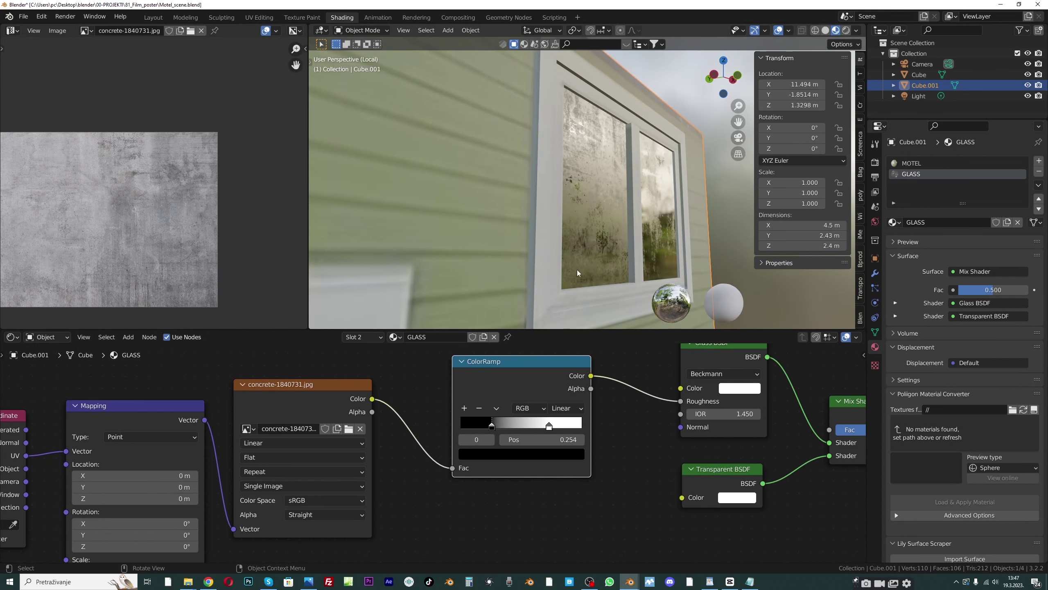
pyautogui.moveTo(494, 426); pyautogui.dragTo(507, 426)
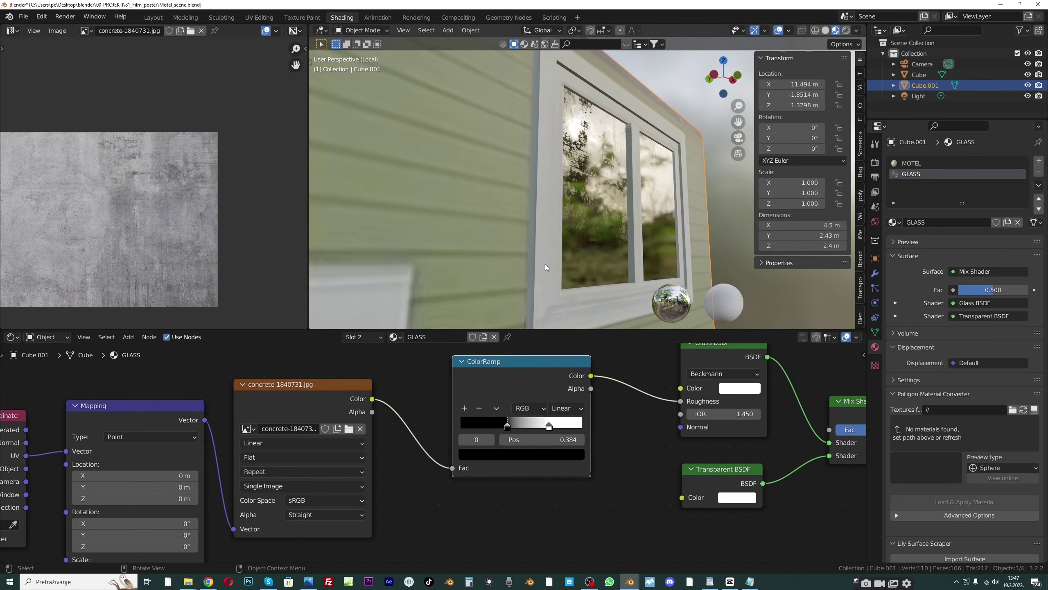
# Darken the ColorRamp's white stop to a grey with a value of about 0.389 and check the window glass
pyautogui.click(548, 426)
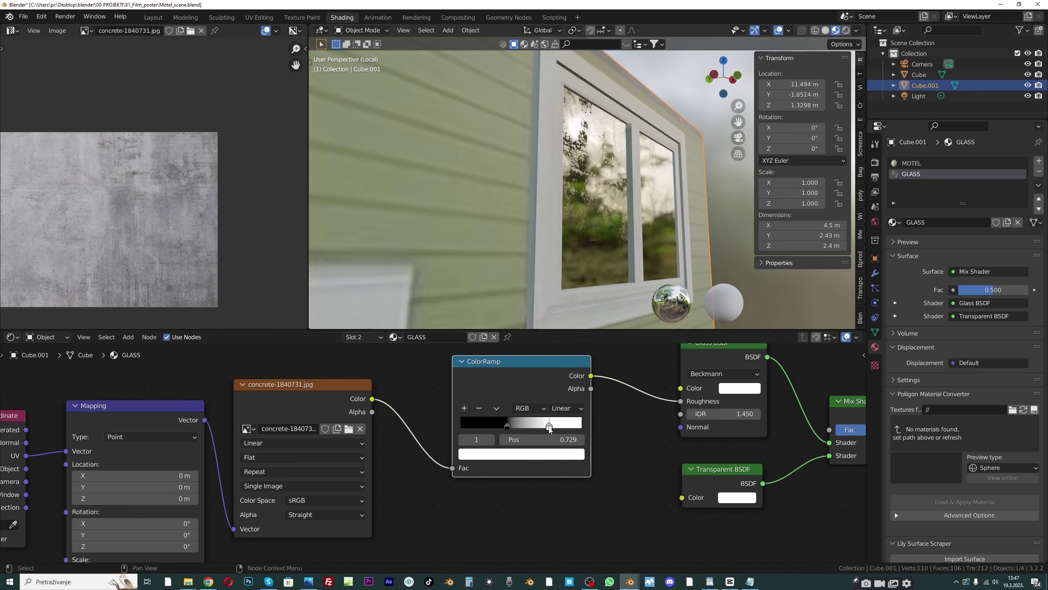
pyautogui.click(548, 454)
pyautogui.moveTo(559, 297); pyautogui.dragTo(559, 326)
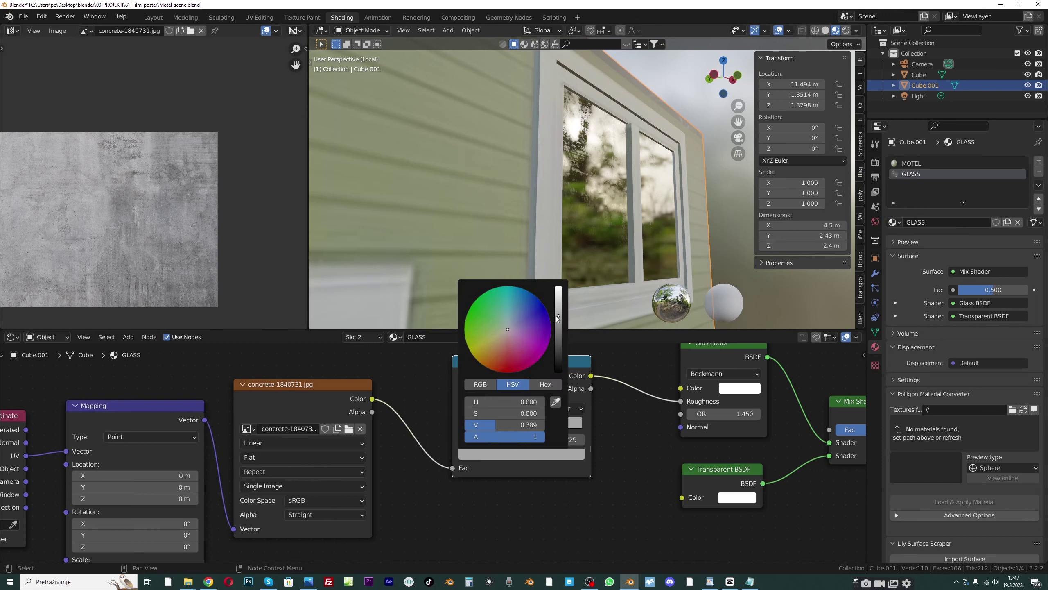
pyautogui.moveTo(626, 258); pyautogui.dragTo(570, 254, button='middle')
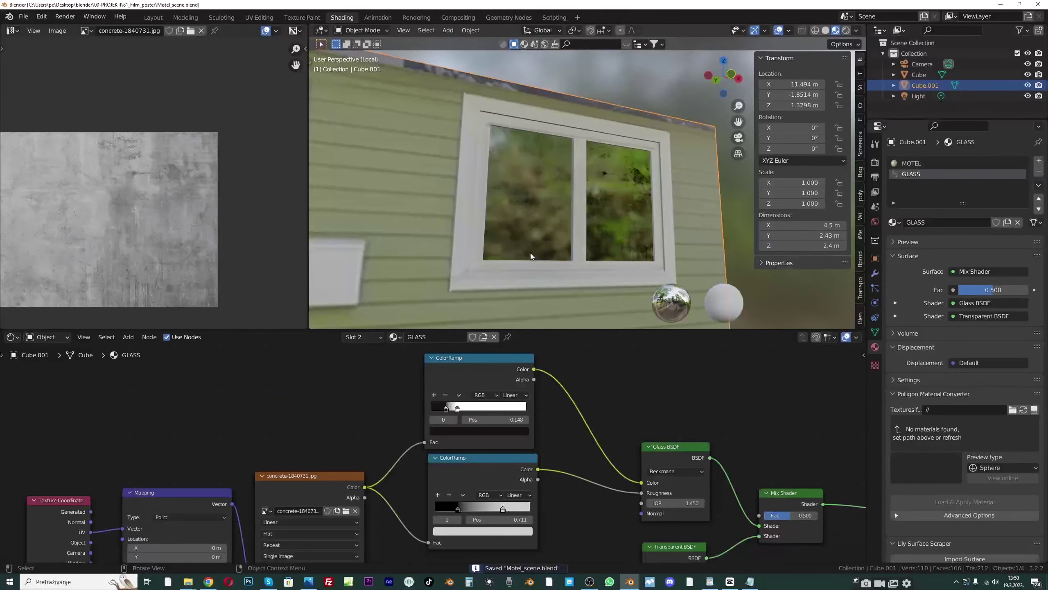
# Add a Musgrave Texture node below the concrete image node in the GLASS material
pyautogui.moveTo(531, 252); pyautogui.dragTo(553, 229, button='middle')
pyautogui.scroll(-3, 601, 462)
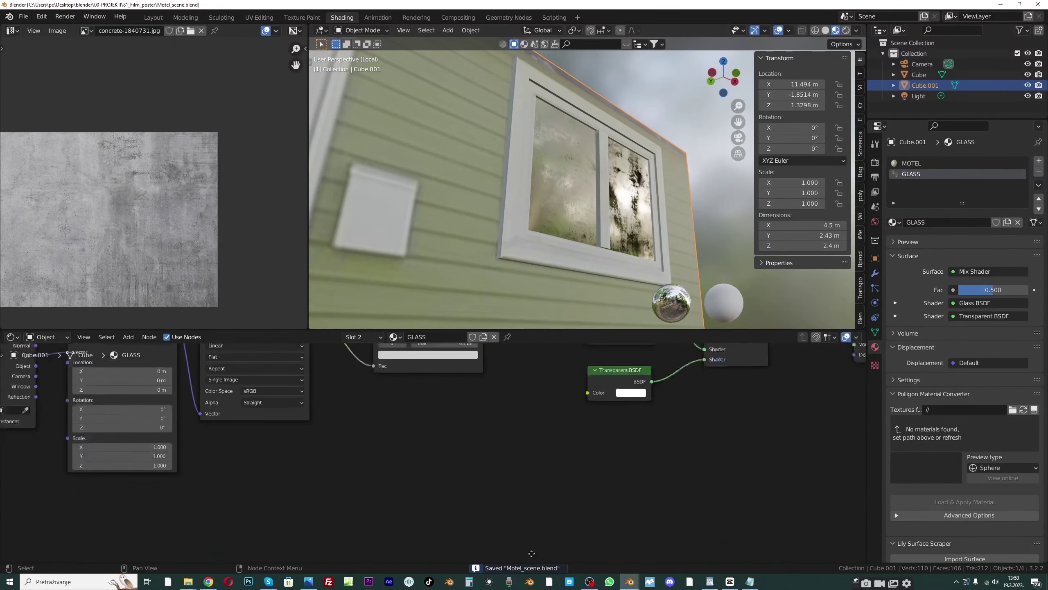
pyautogui.scroll(-1, 504, 419)
pyautogui.moveTo(332, 455); pyautogui.dragTo(390, 437, button='middle')
pyautogui.click(440, 431)
pyautogui.hotkey('shift', 'a')
pyautogui.click(443, 425)
pyautogui.write('mu')
pyautogui.click(462, 443)
pyautogui.click(414, 475)
pyautogui.scroll(1, 468, 476)
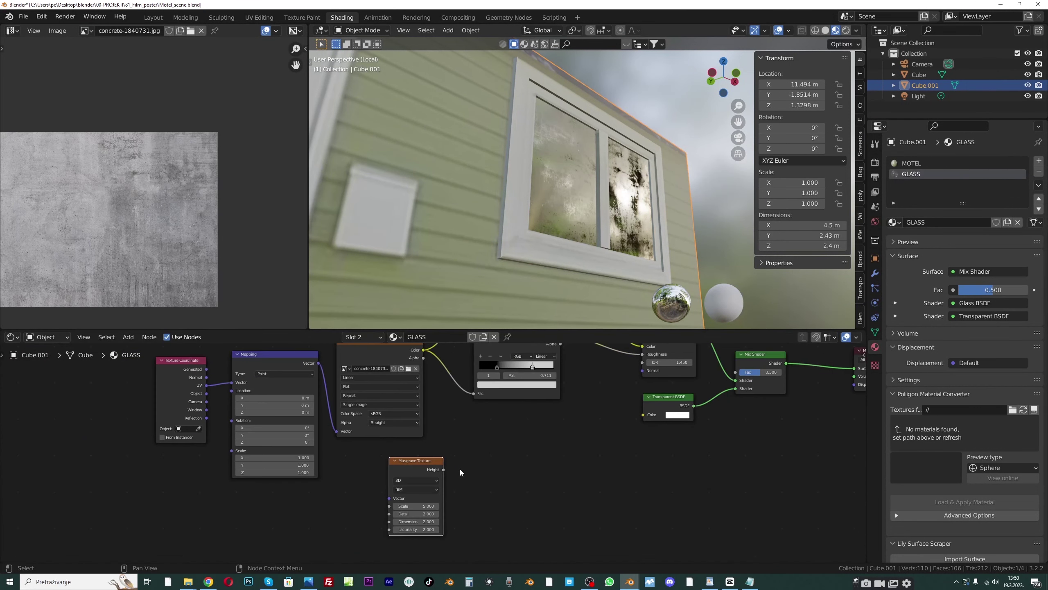
# Preview the Musgrave Texture on the window glass and set its scale to 4.5
pyautogui.moveTo(575, 250); pyautogui.dragTo(568, 253, button='middle')
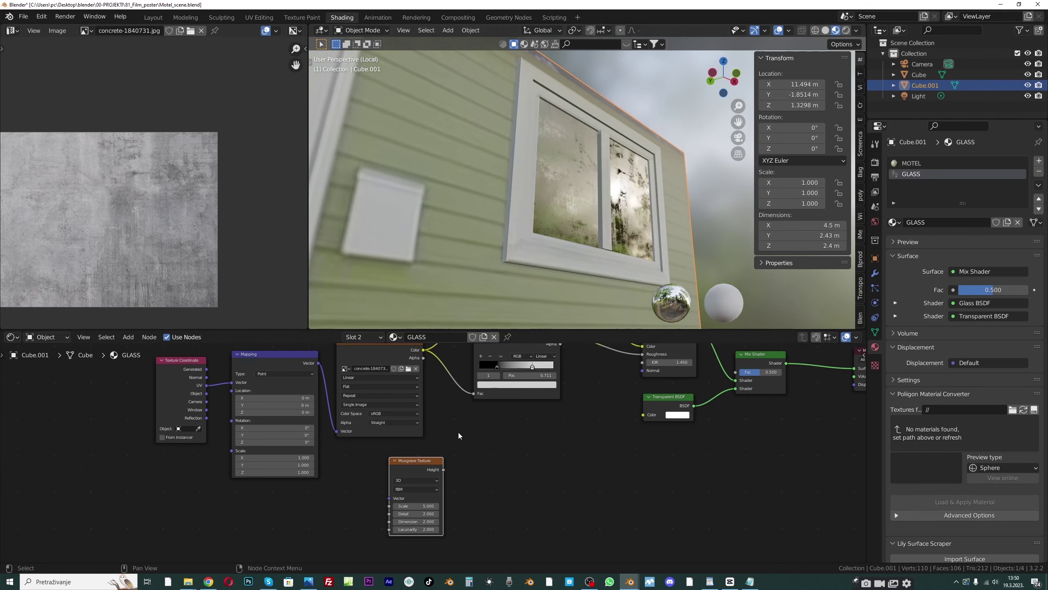
pyautogui.scroll(1, 431, 453)
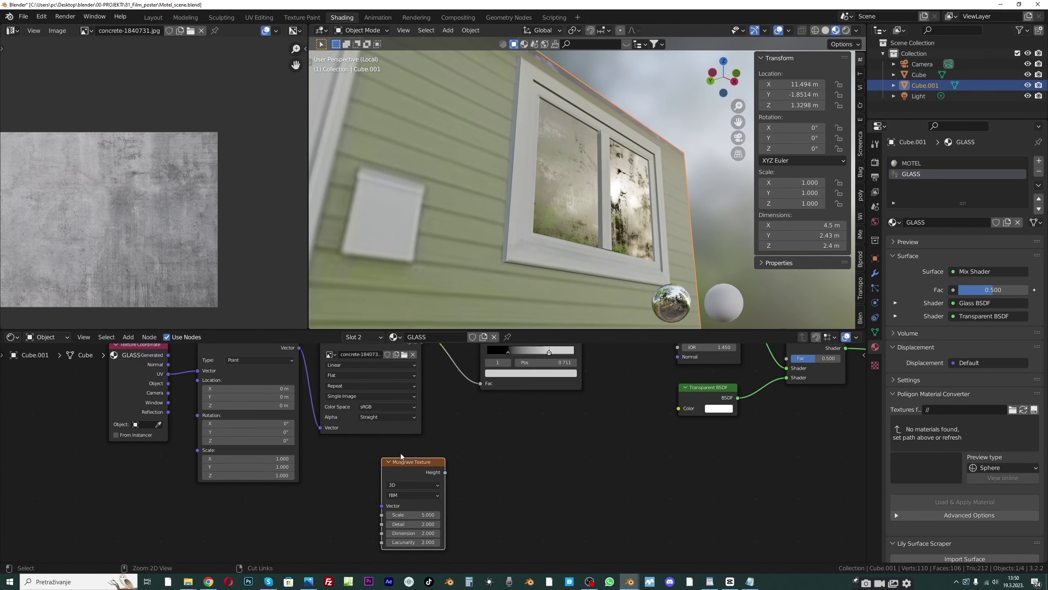
pyautogui.keyDown('ctrl'); pyautogui.keyDown('shift'); pyautogui.click(409, 463); pyautogui.keyUp('shift'); pyautogui.keyUp('ctrl')
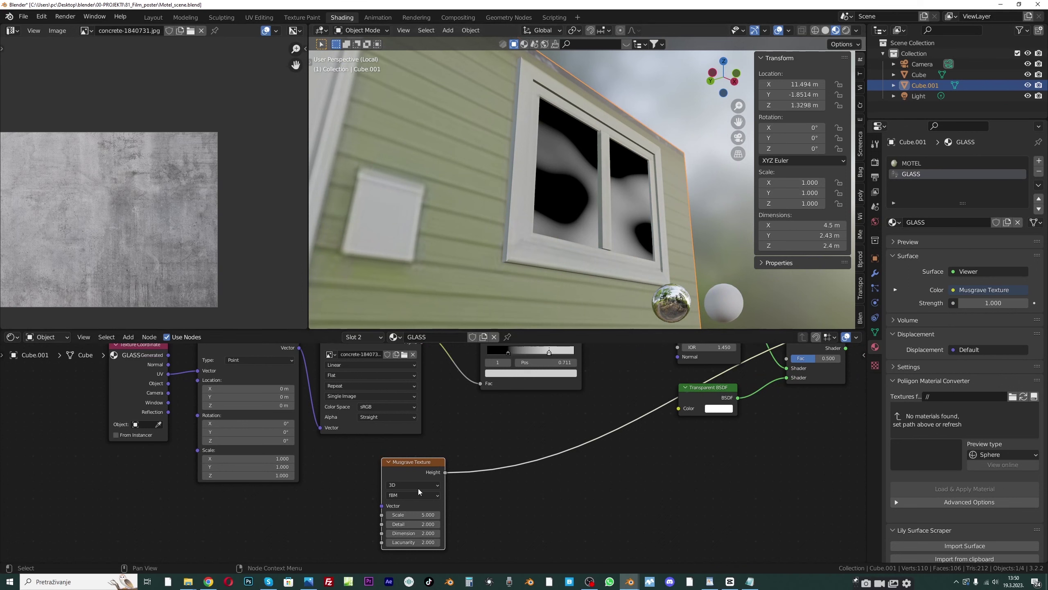
pyautogui.moveTo(413, 515)
pyautogui.mouseDown()
pyautogui.moveTo(396, 515)
pyautogui.moveTo(452, 514)
pyautogui.moveTo(413, 514)
pyautogui.mouseUp()
# Add a Bump node after the Musgrave Texture and connect the texture's Height to the Bump's Height input
pyautogui.moveTo(528, 413); pyautogui.dragTo(485, 418, button='middle')
pyautogui.hotkey('shift', 'a')
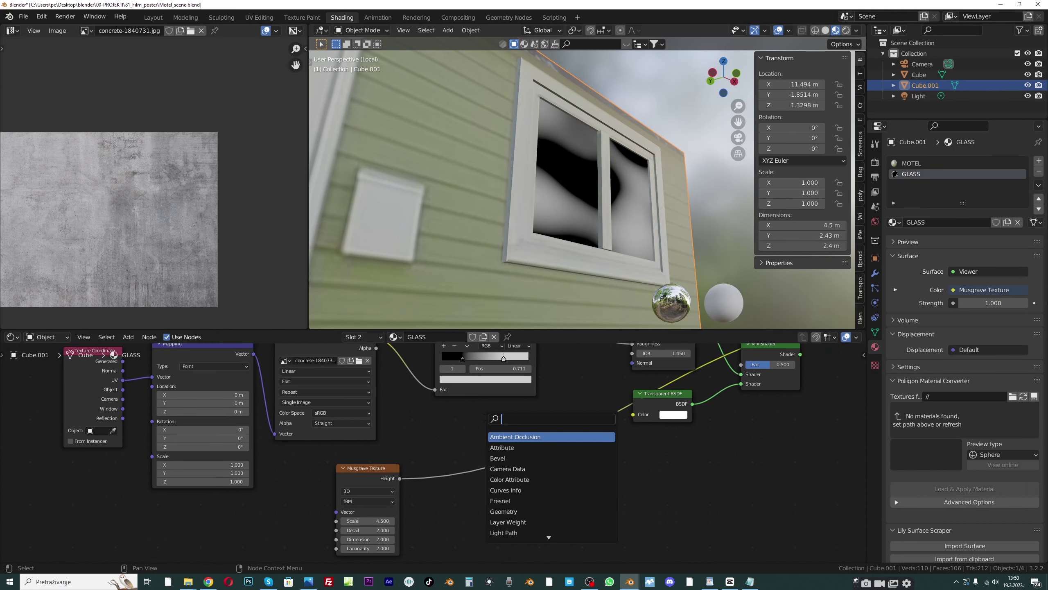
pyautogui.write('bum')
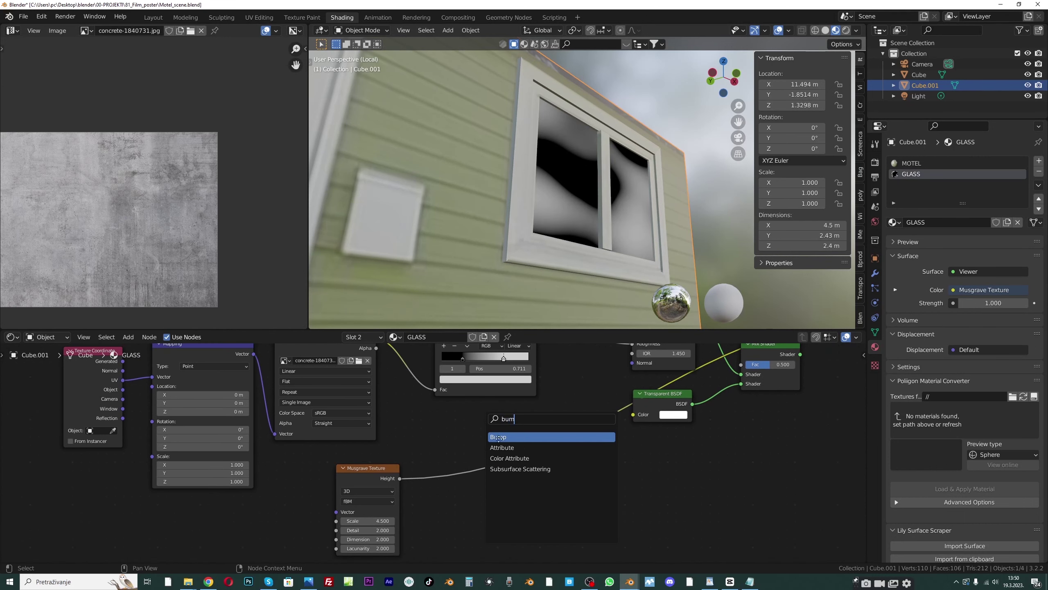
pyautogui.click(499, 436)
pyautogui.click(483, 439)
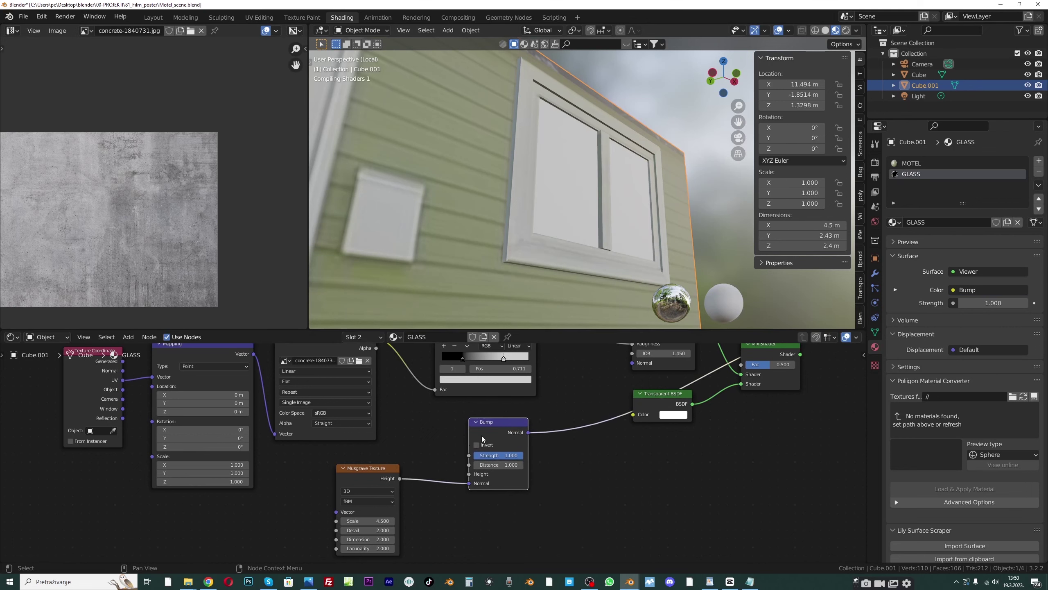
pyautogui.moveTo(469, 482); pyautogui.dragTo(469, 473)
# Connect the Bump's Normal output to the Glass BSDF's Normal and output the Mix Shader again
pyautogui.moveTo(598, 420); pyautogui.dragTo(538, 453, button='middle')
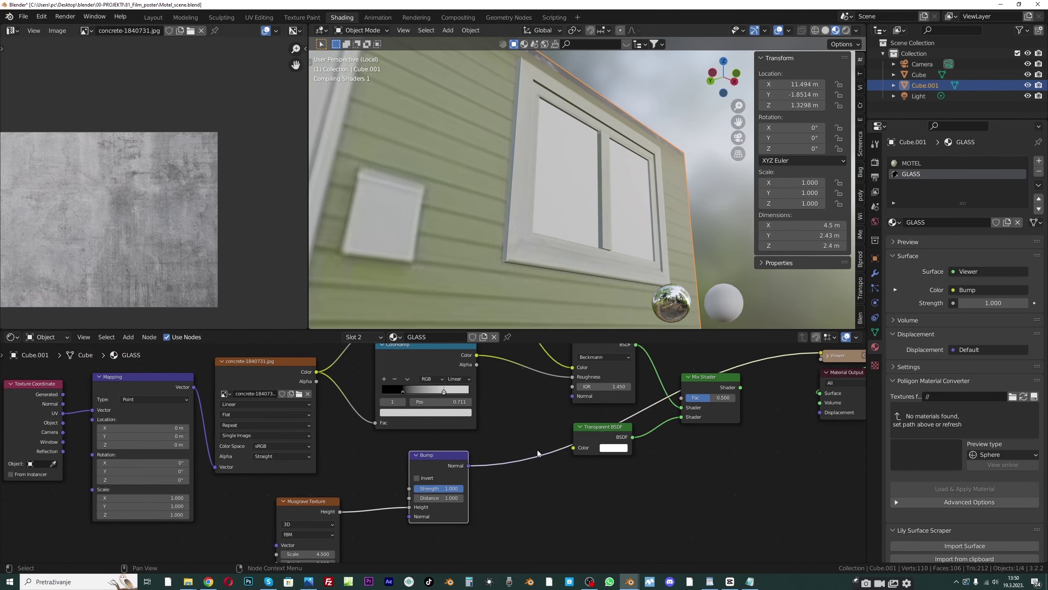
pyautogui.moveTo(469, 465); pyautogui.dragTo(573, 395)
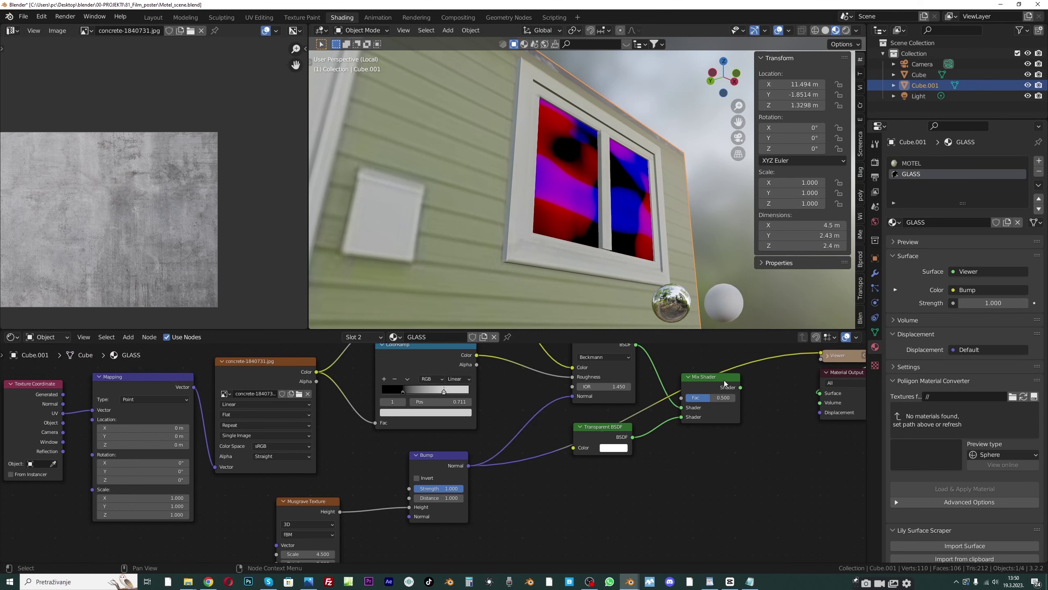
pyautogui.keyDown('ctrl'); pyautogui.keyDown('shift'); pyautogui.click(724, 384); pyautogui.keyUp('shift'); pyautogui.keyUp('ctrl')
# Soften the glass distortion by setting the Bump's distance to 0.1 and its strength to about 0.227
pyautogui.scroll(2, 551, 196)
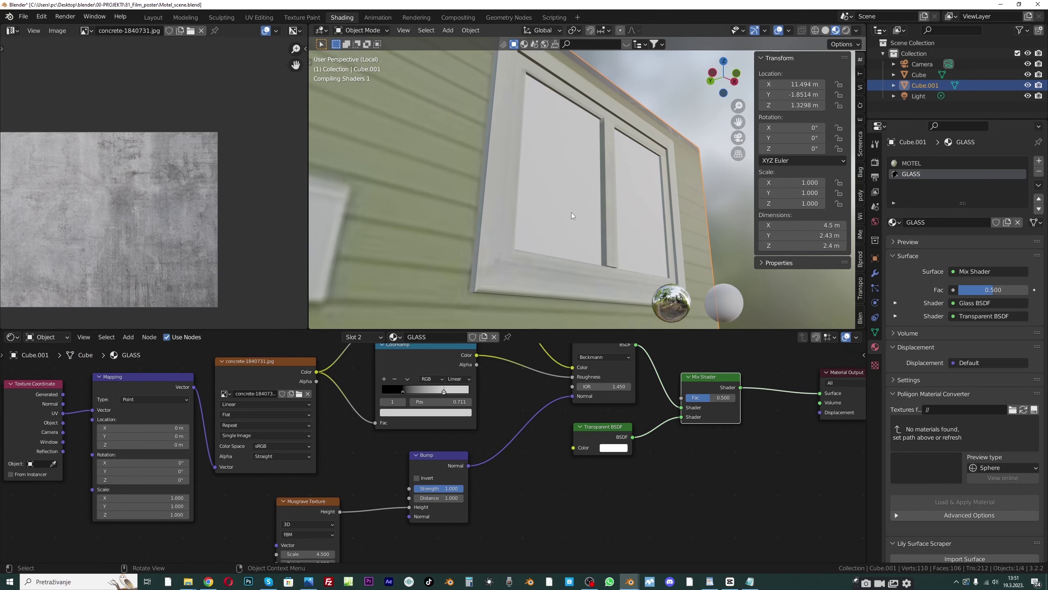
pyautogui.moveTo(562, 247); pyautogui.dragTo(547, 243, button='middle')
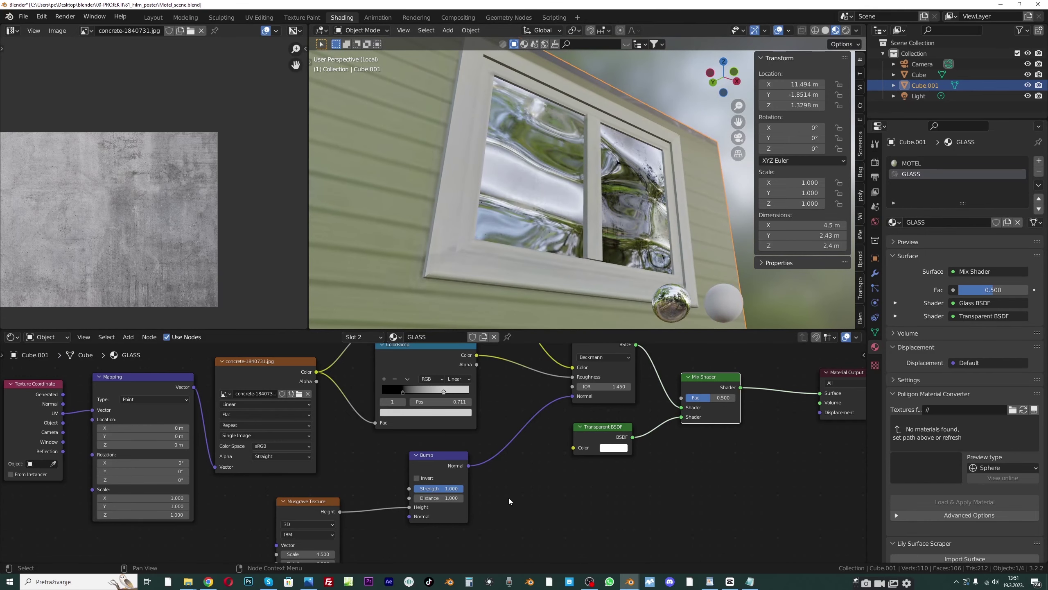
pyautogui.scroll(1, 509, 498)
pyautogui.click(478, 464)
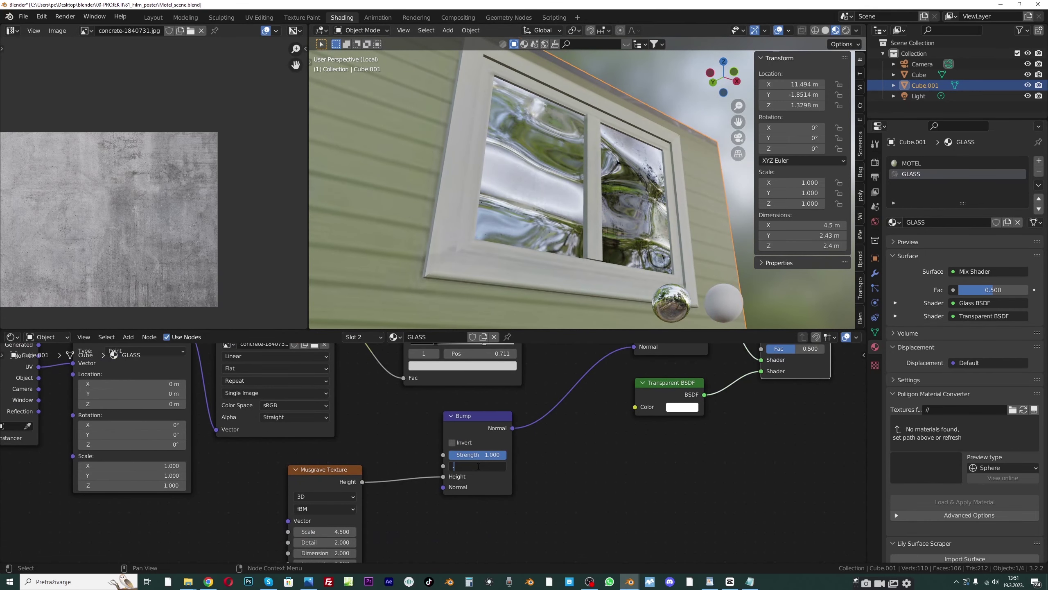
pyautogui.write('0.1')
pyautogui.press('Return')
pyautogui.moveTo(481, 455); pyautogui.dragTo(451, 455)
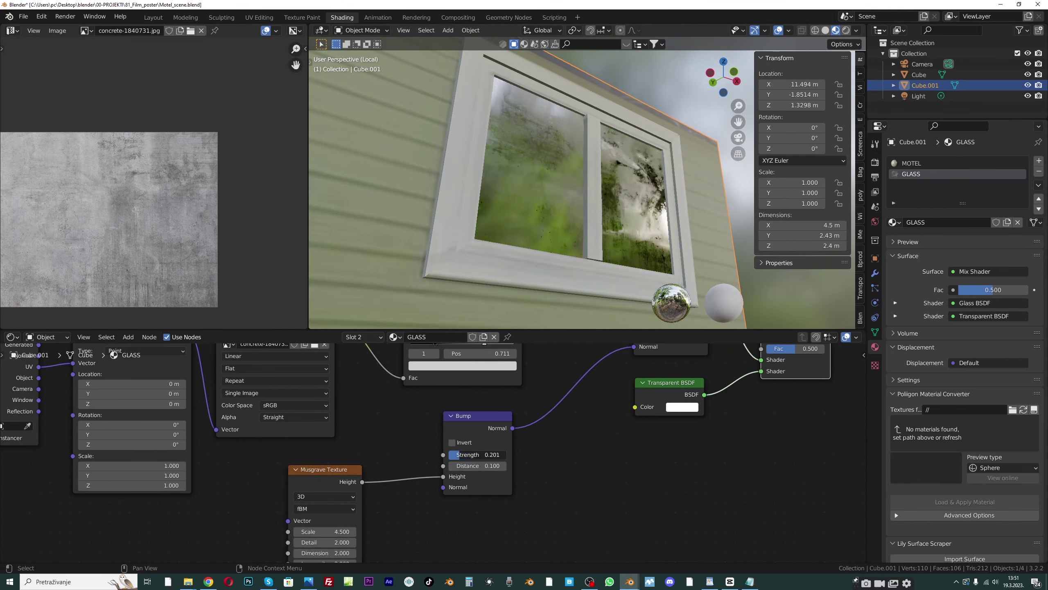
pyautogui.moveTo(451, 454); pyautogui.dragTo(462, 455)
pyautogui.moveTo(571, 164); pyautogui.dragTo(605, 237, button='middle')
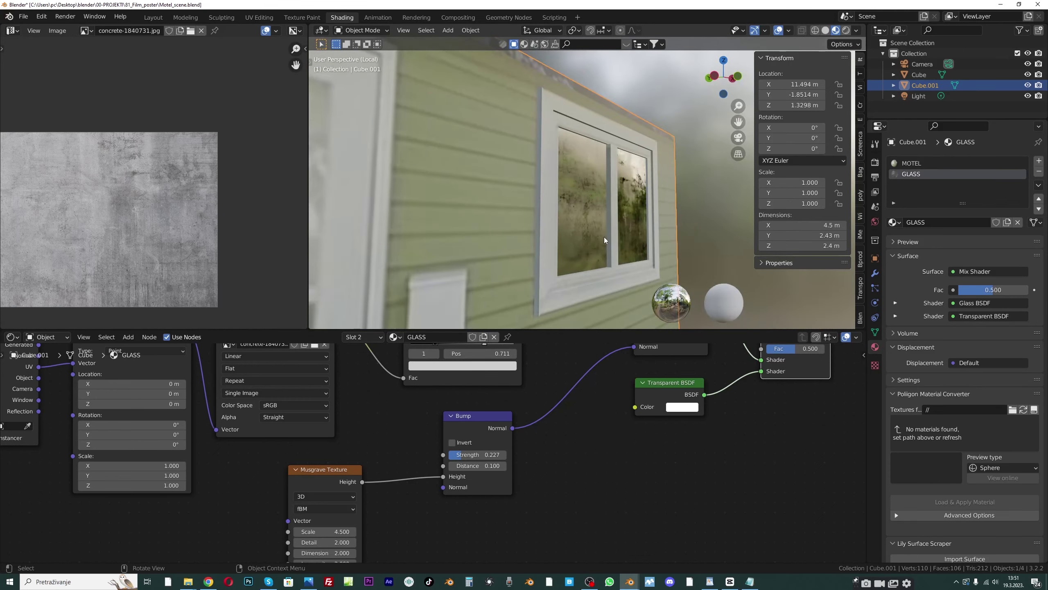
# Add an Image Texture node with concrete-1840731.jpg to the MOTEL material
pyautogui.click(907, 163)
pyautogui.scroll(-3, 355, 416)
pyautogui.hotkey('shift', 'a')
pyautogui.write('im')
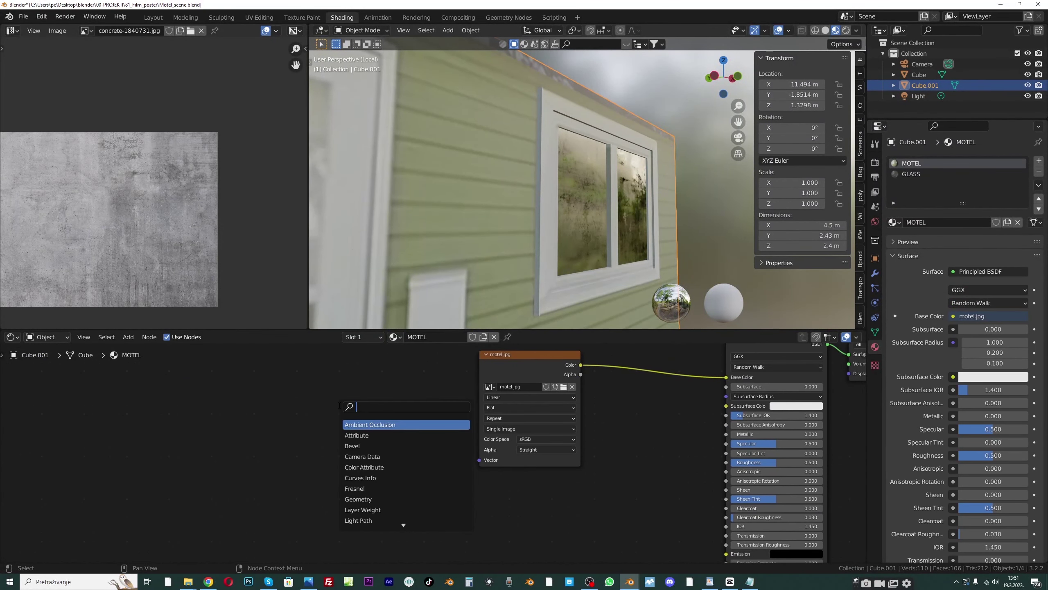
pyautogui.click(359, 424)
pyautogui.click(291, 439)
pyautogui.click(290, 440)
pyautogui.click(302, 454)
pyautogui.moveTo(370, 428)
pyautogui.mouseDown()
pyautogui.moveTo(370, 458)
pyautogui.moveTo(362, 394)
pyautogui.moveTo(317, 364)
pyautogui.moveTo(372, 425)
pyautogui.mouseUp()
# Add a ColorRamp node and connect the concrete image's Color through it to the Principled BSDF's Roughness
pyautogui.hotkey('shift', 'a')
pyautogui.write('co')
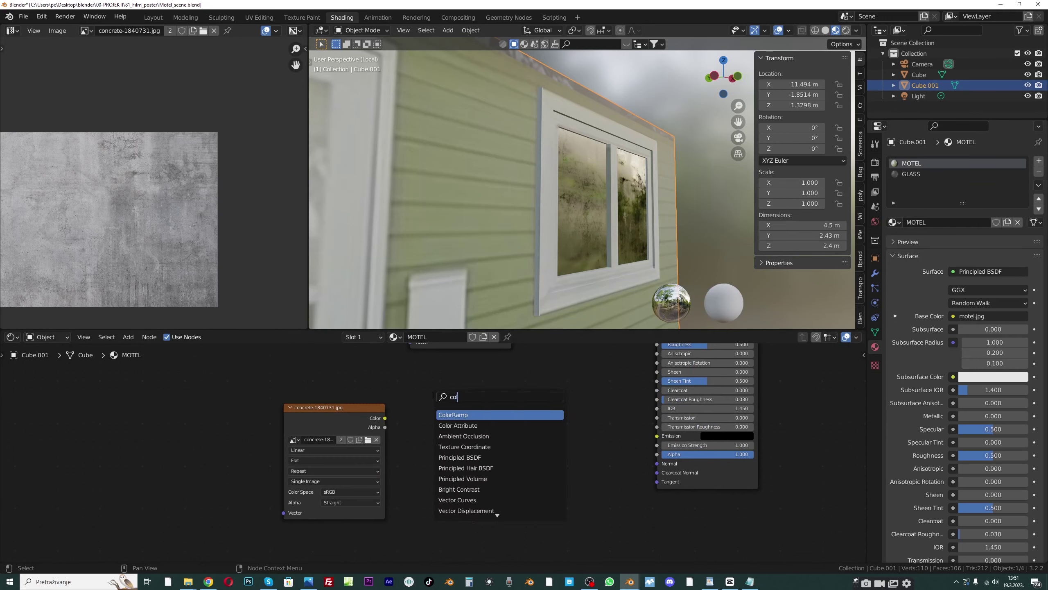
pyautogui.click(443, 413)
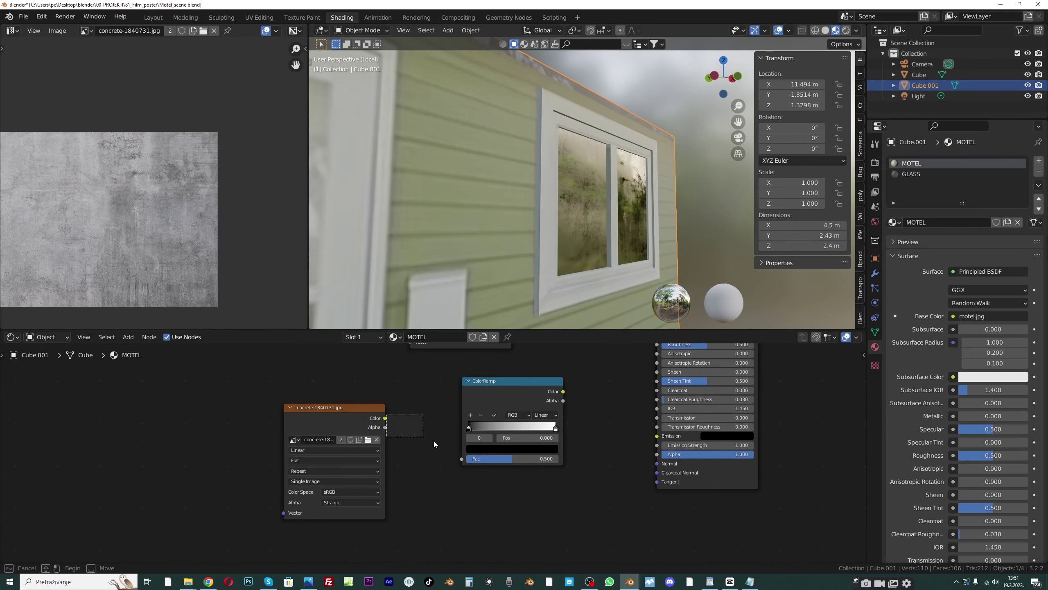
pyautogui.moveTo(384, 418); pyautogui.dragTo(462, 458)
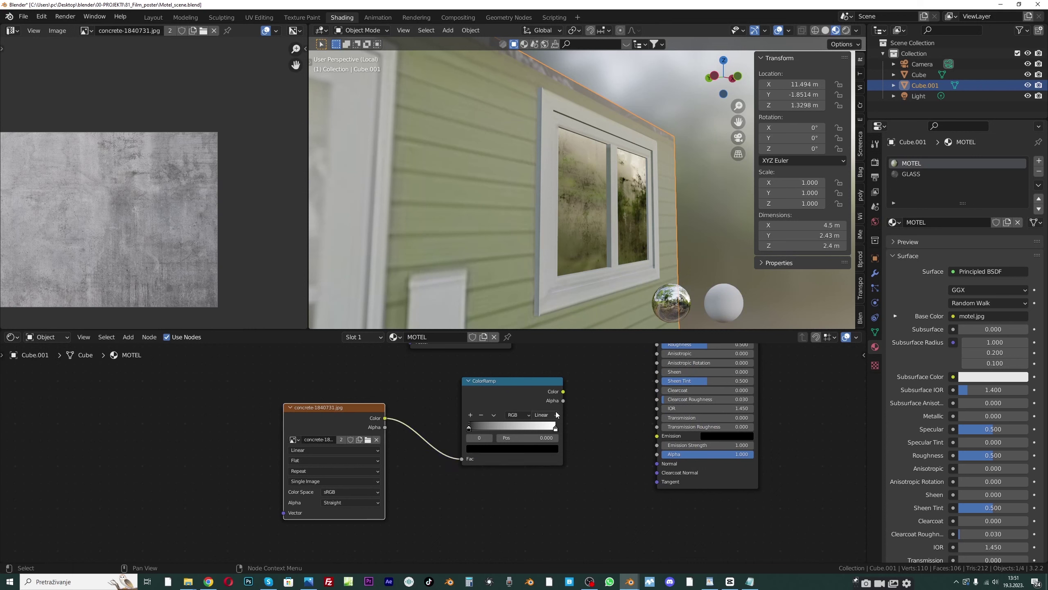
pyautogui.moveTo(563, 392); pyautogui.dragTo(659, 410)
# Move the MOTEL ColorRamp's black stop slightly inward and lighten its colour to a value of 0.085
pyautogui.moveTo(488, 196); pyautogui.dragTo(533, 198, button='middle')
pyautogui.moveTo(547, 250); pyautogui.dragTo(547, 247, button='middle')
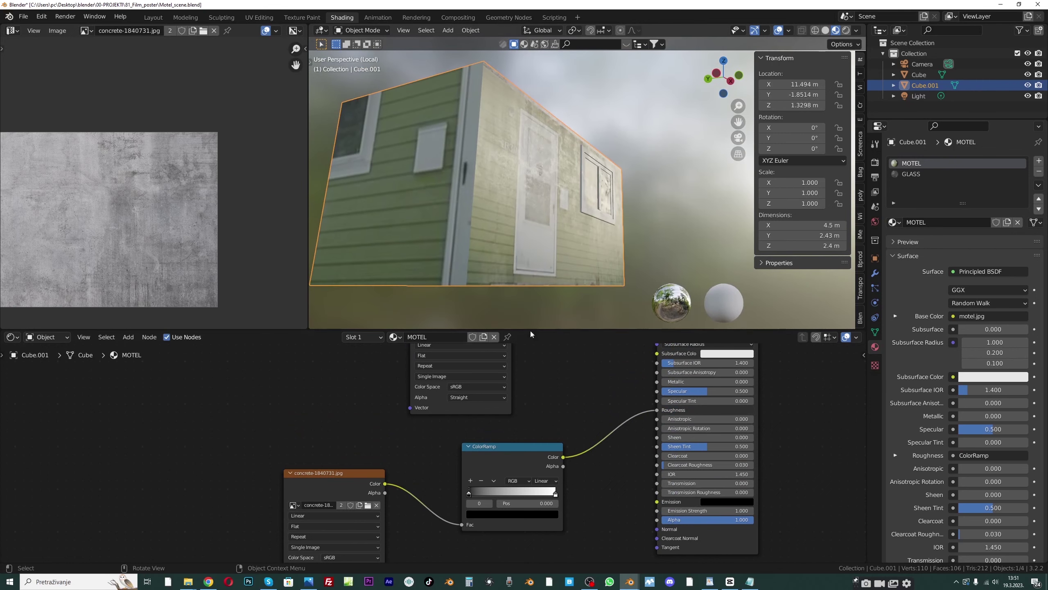
pyautogui.scroll(2, 433, 475)
pyautogui.moveTo(431, 487); pyautogui.dragTo(391, 420, button='middle')
pyautogui.moveTo(436, 431); pyautogui.dragTo(452, 431)
pyautogui.moveTo(512, 188); pyautogui.dragTo(476, 223, button='middle')
pyautogui.click(461, 452)
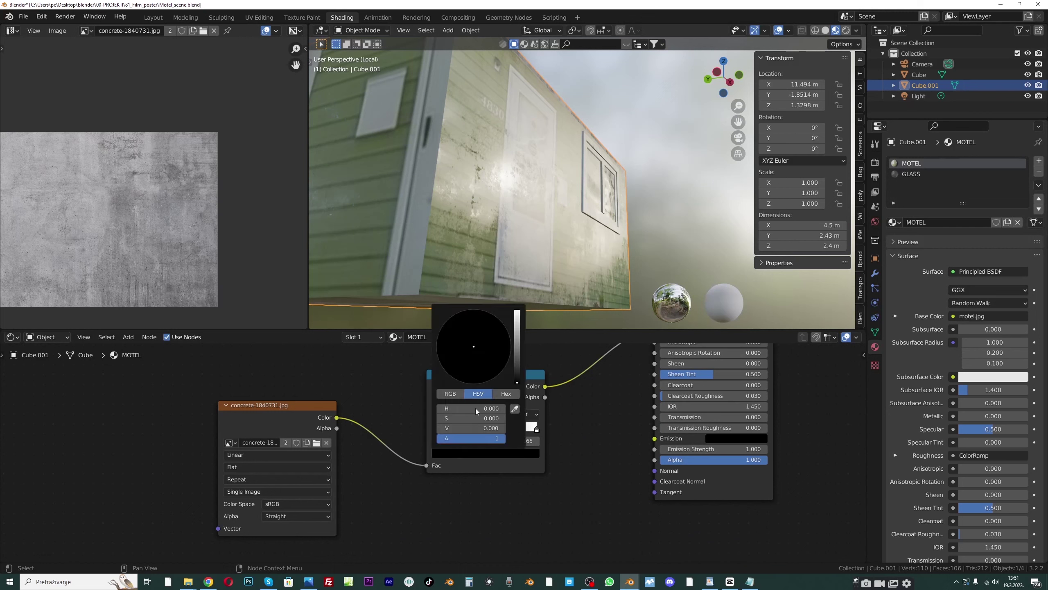
pyautogui.moveTo(520, 336); pyautogui.dragTo(520, 361)
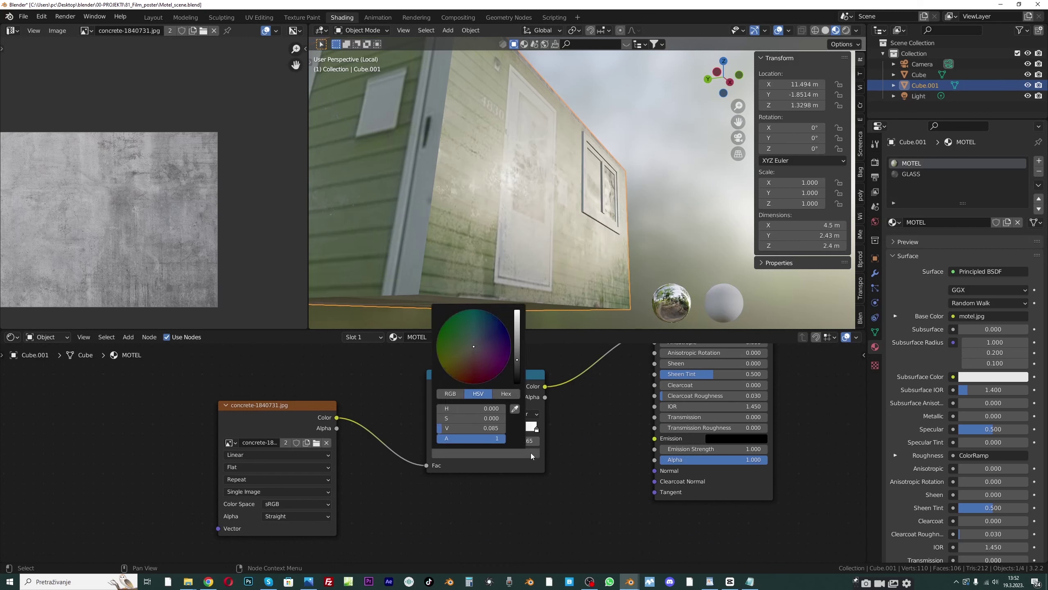
# Move the MOTEL ColorRamp's white stop to about 0.440 and check the wall and window
pyautogui.moveTo(537, 428); pyautogui.dragTo(479, 428)
pyautogui.moveTo(545, 187); pyautogui.dragTo(537, 216, button='middle')
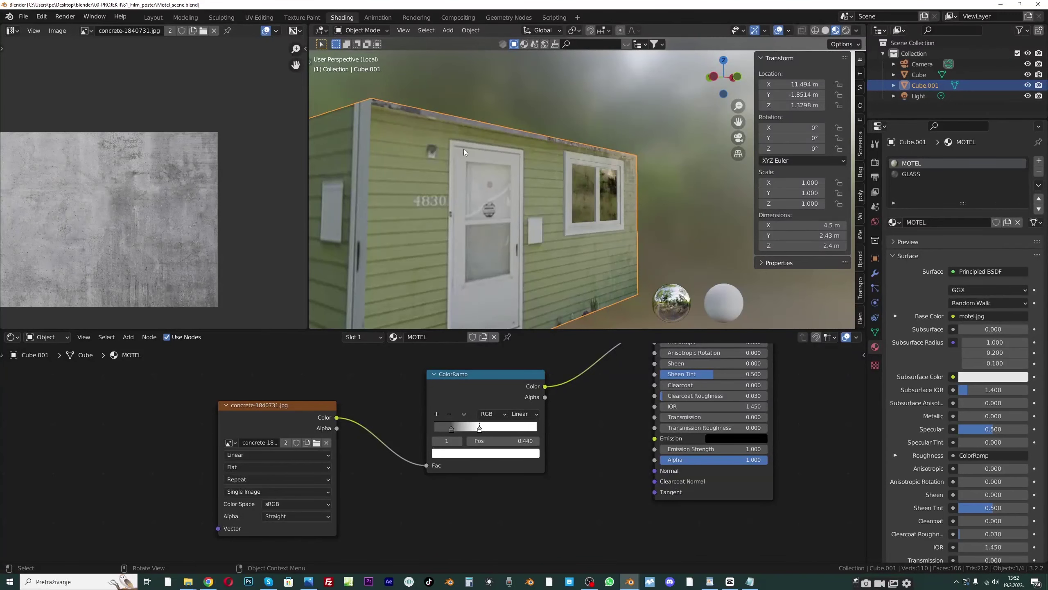
pyautogui.moveTo(557, 167); pyautogui.dragTo(582, 198, button='middle')
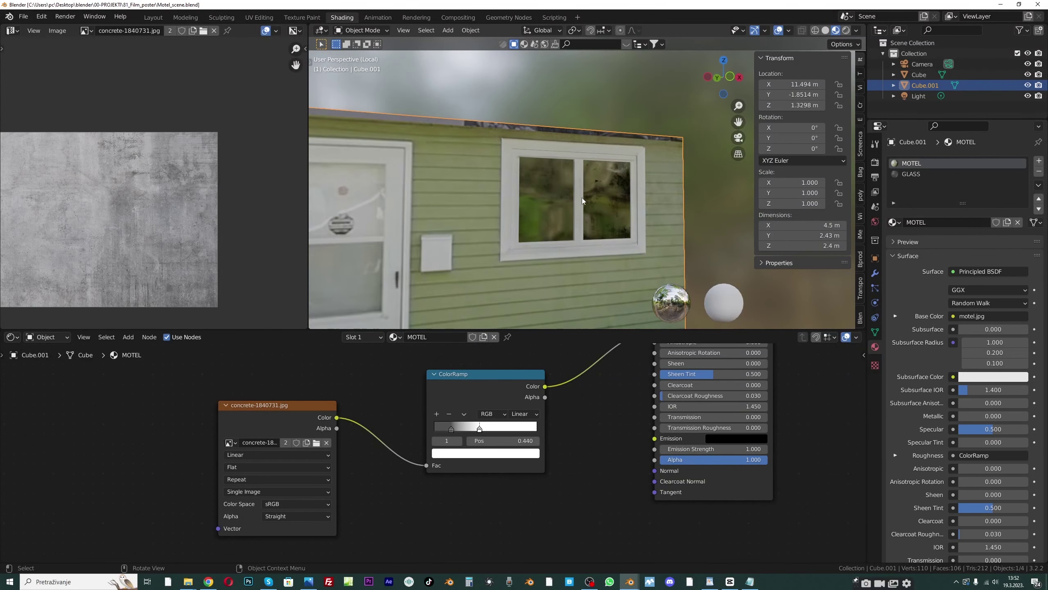
# Enter Edit Mode and select the window's glass and frame faces by growing the selection from the central divider
pyautogui.click(362, 30)
pyautogui.click(359, 57)
pyautogui.scroll(2, 607, 202)
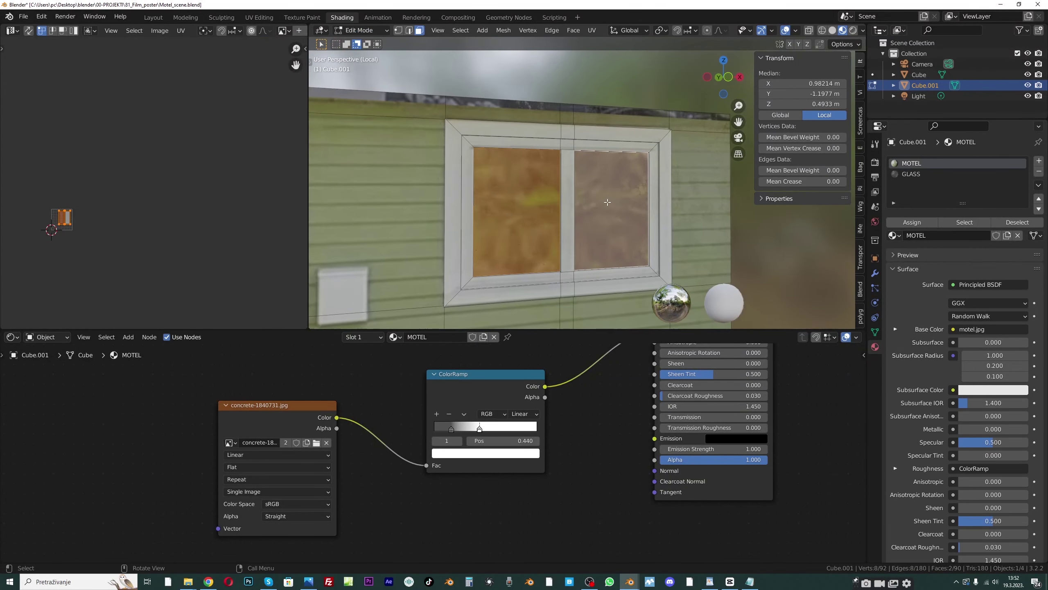
pyautogui.click(570, 200)
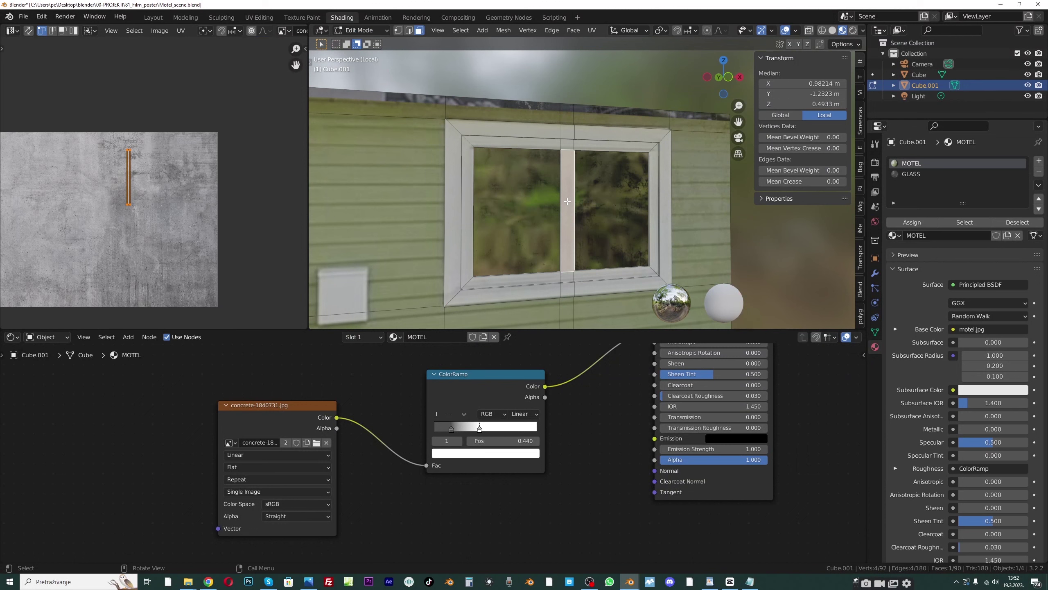
pyautogui.press('ctrl+KP_Add')
pyautogui.press('ctrl+KP_Add')
pyautogui.press('ctrl+KP_Add')
pyautogui.press('ctrl+KP_Add')
pyautogui.press('ctrl+KP_Add')
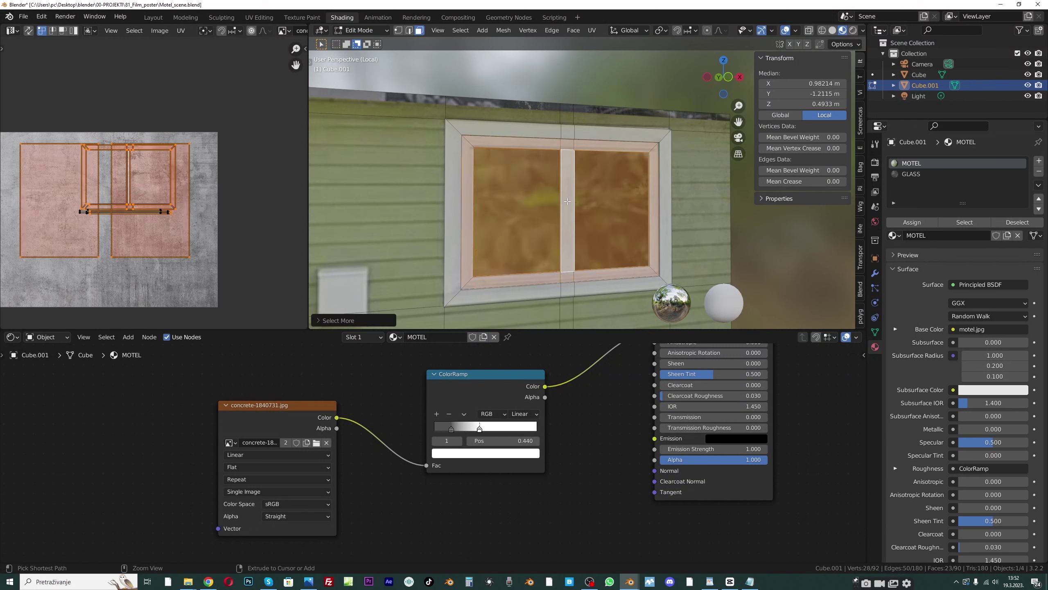
pyautogui.moveTo(567, 201); pyautogui.dragTo(588, 200, button='middle')
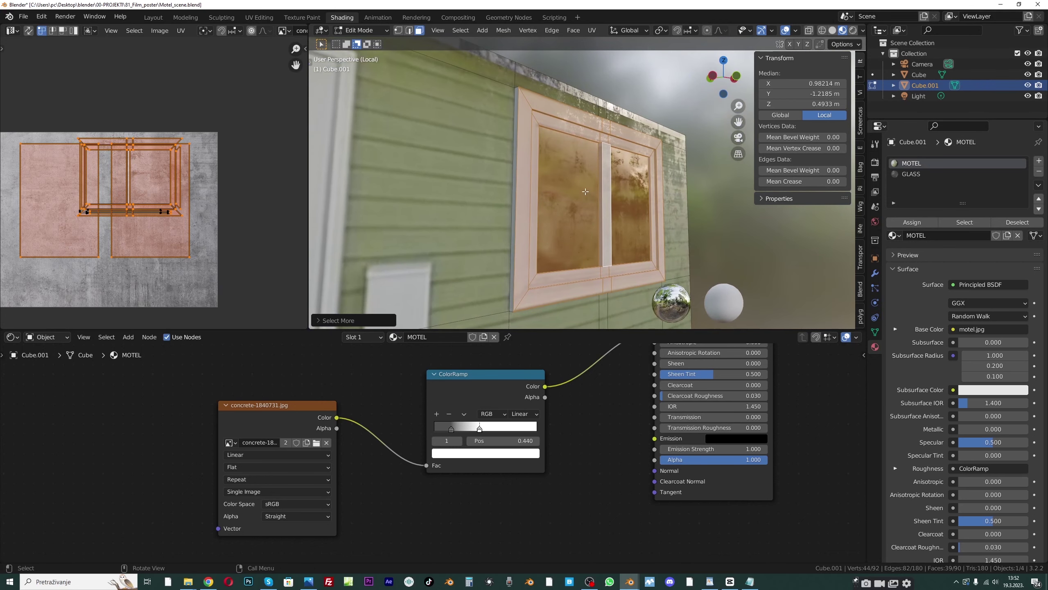
# Bevel the edges of the selected window frame faces with one segment about 0.012 m wide and leave Edit Mode
pyautogui.hotkey('ctrl', 'b')
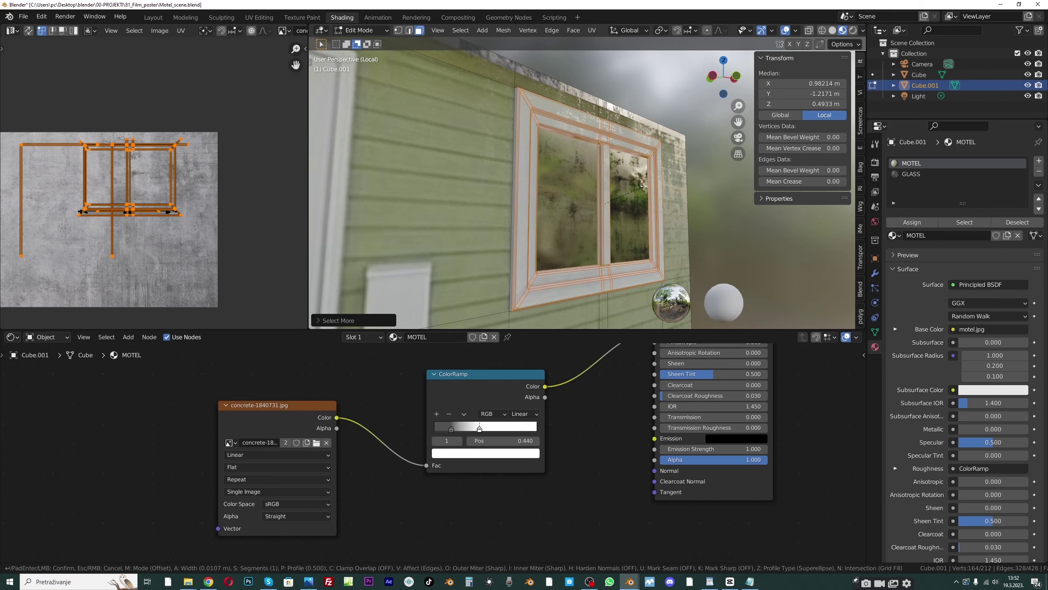
pyautogui.scroll(3, 645, 185)
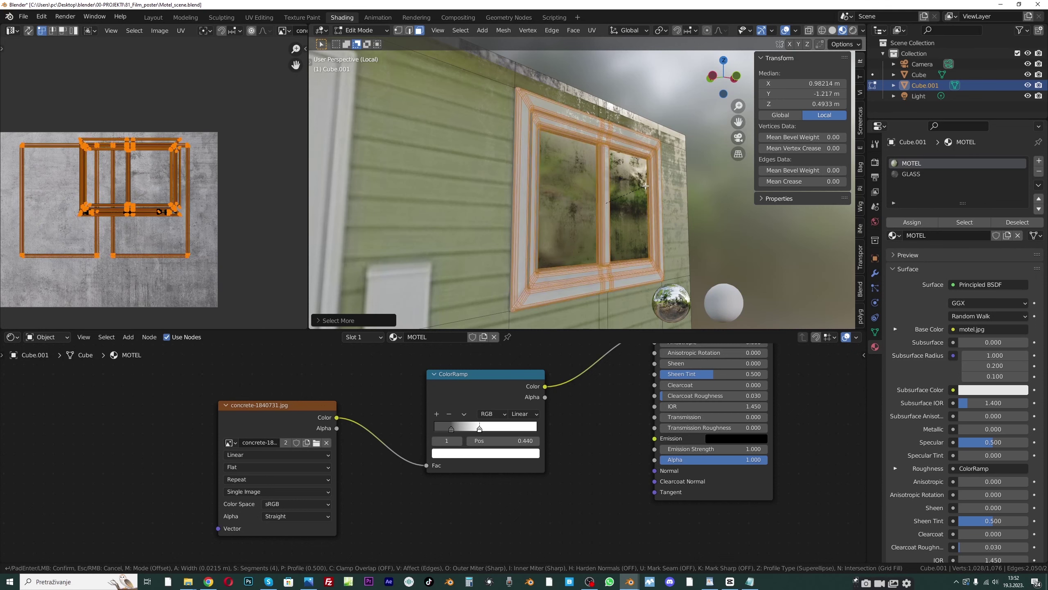
pyautogui.scroll(1, 646, 186)
pyautogui.scroll(-4, 645, 185)
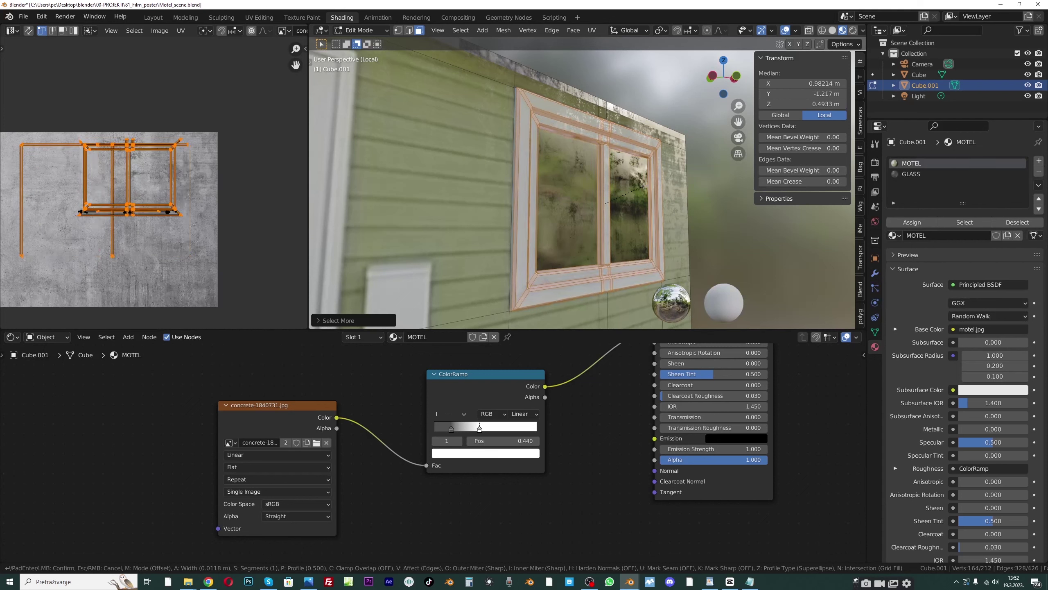
pyautogui.click(648, 189)
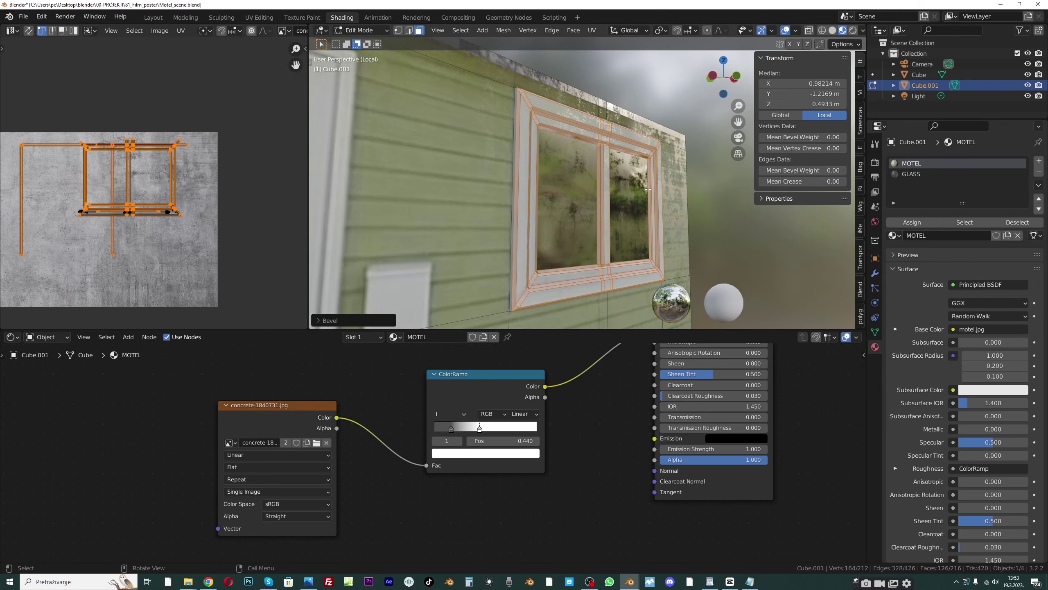
pyautogui.press('Tab')
# Switch to the Layout workspace and inspect the bevelled window frame geometry in solid shading
pyautogui.scroll(-5, 648, 189)
pyautogui.moveTo(648, 189)
pyautogui.mouseDown(button='middle')
pyautogui.moveTo(515, 159)
pyautogui.moveTo(587, 233)
pyautogui.moveTo(533, 205)
pyautogui.moveTo(561, 210)
pyautogui.moveTo(741, 156)
pyautogui.moveTo(742, 116)
pyautogui.mouseUp(button='middle')
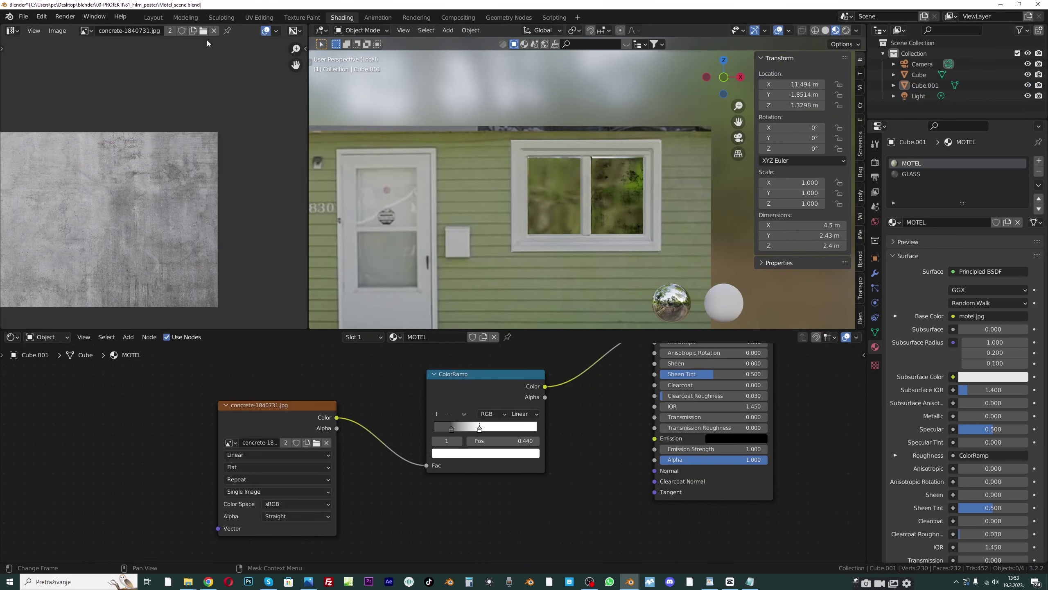
pyautogui.click(156, 18)
pyautogui.scroll(-2, 168, 251)
pyautogui.moveTo(168, 250); pyautogui.dragTo(310, 249, button='middle')
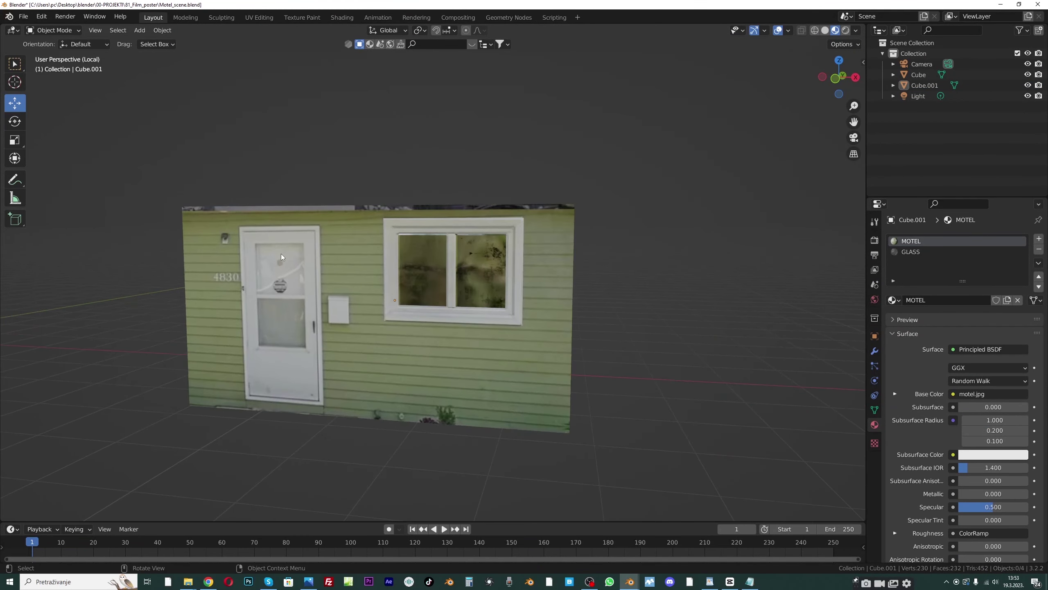
pyautogui.scroll(1, 264, 254)
pyautogui.click(825, 30)
pyautogui.moveTo(502, 256)
pyautogui.mouseDown(button='middle')
pyautogui.moveTo(424, 265)
pyautogui.moveTo(427, 246)
pyautogui.moveTo(553, 264)
pyautogui.moveTo(442, 266)
pyautogui.moveTo(424, 277)
pyautogui.moveTo(684, 121)
pyautogui.mouseUp(button='middle')
pyautogui.scroll(2, 425, 276)
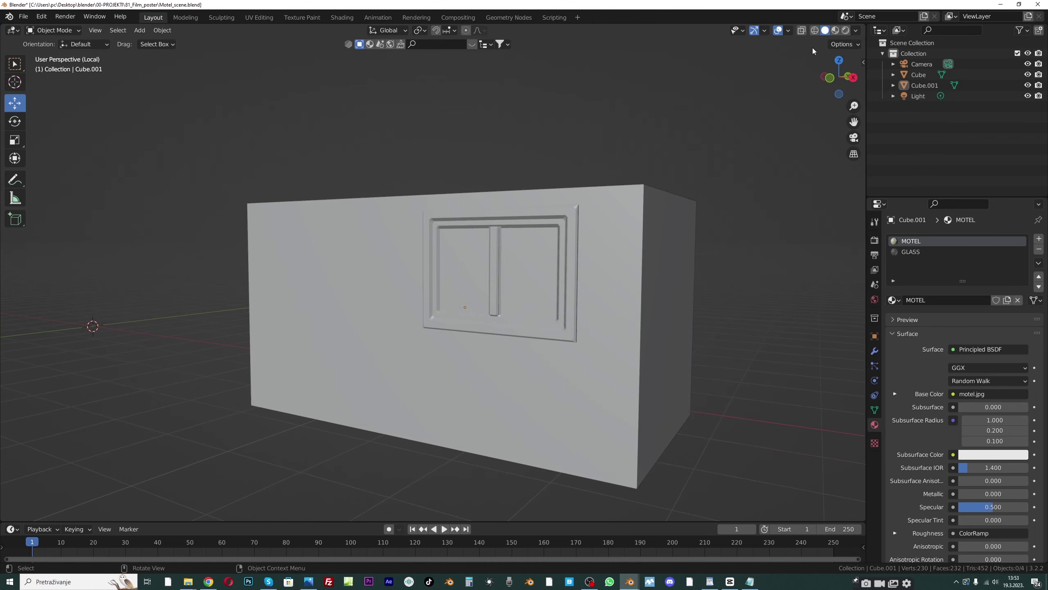
# Restore Material Preview shading and select the motel building in Object Mode
pyautogui.click(53, 30)
pyautogui.click(45, 50)
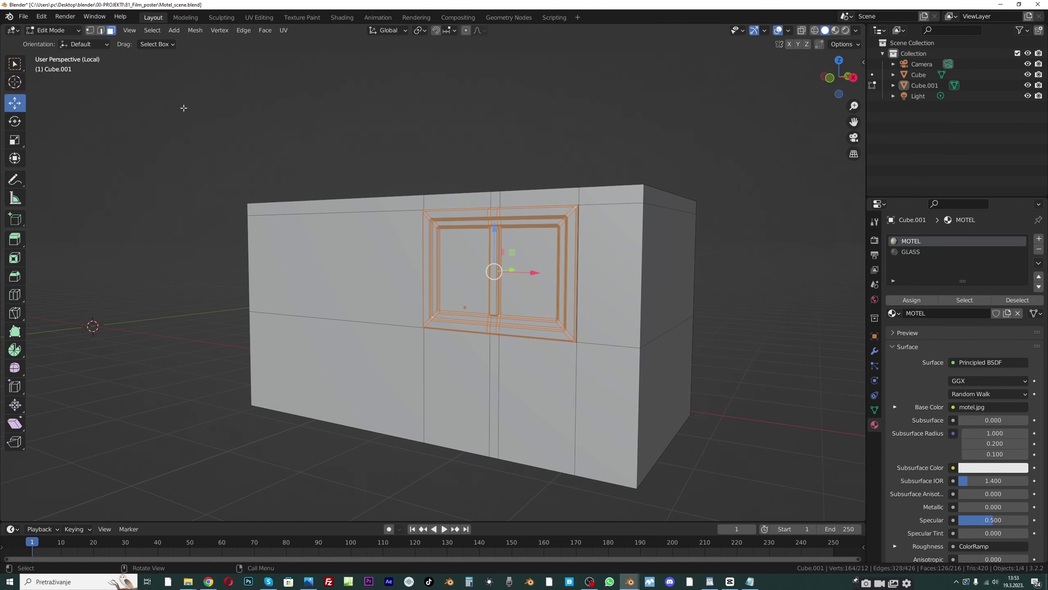
pyautogui.click(836, 31)
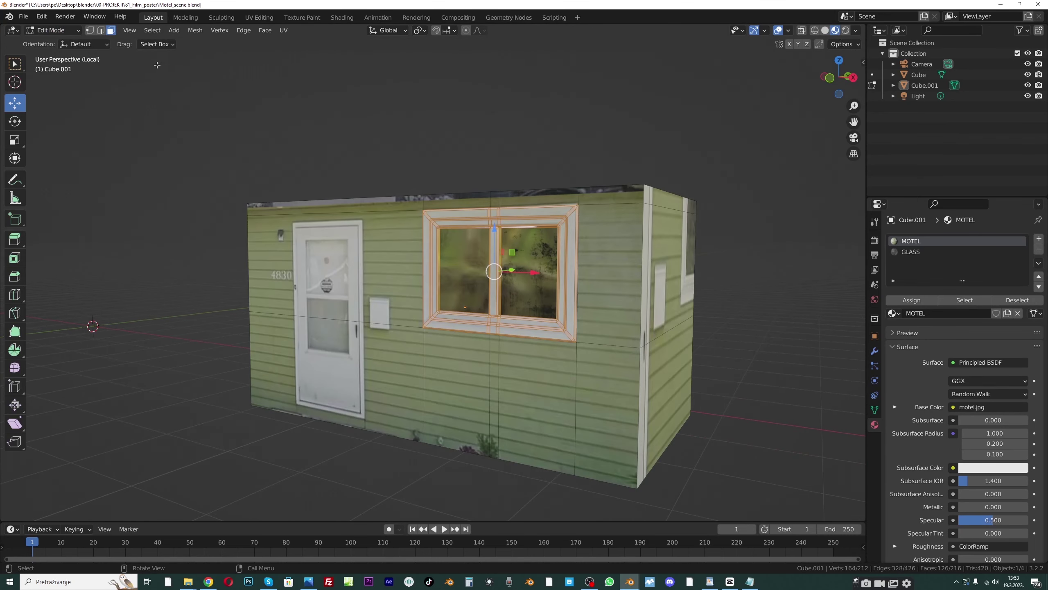
pyautogui.click(81, 28)
pyautogui.click(45, 40)
pyautogui.moveTo(396, 244); pyautogui.dragTo(347, 200, button='middle')
pyautogui.click(342, 205)
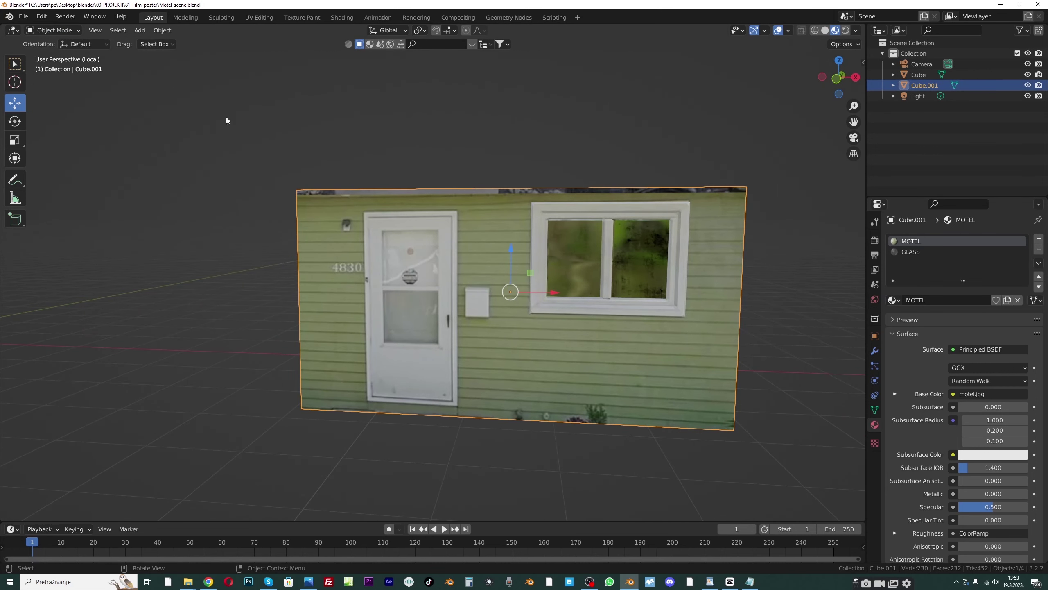
# Add two vertical loop cuts in the motel wall, aligned with the door frame's left and right outer edges
pyautogui.click(53, 30)
pyautogui.click(61, 53)
pyautogui.hotkey('ctrl', 'r')
pyautogui.click(417, 203)
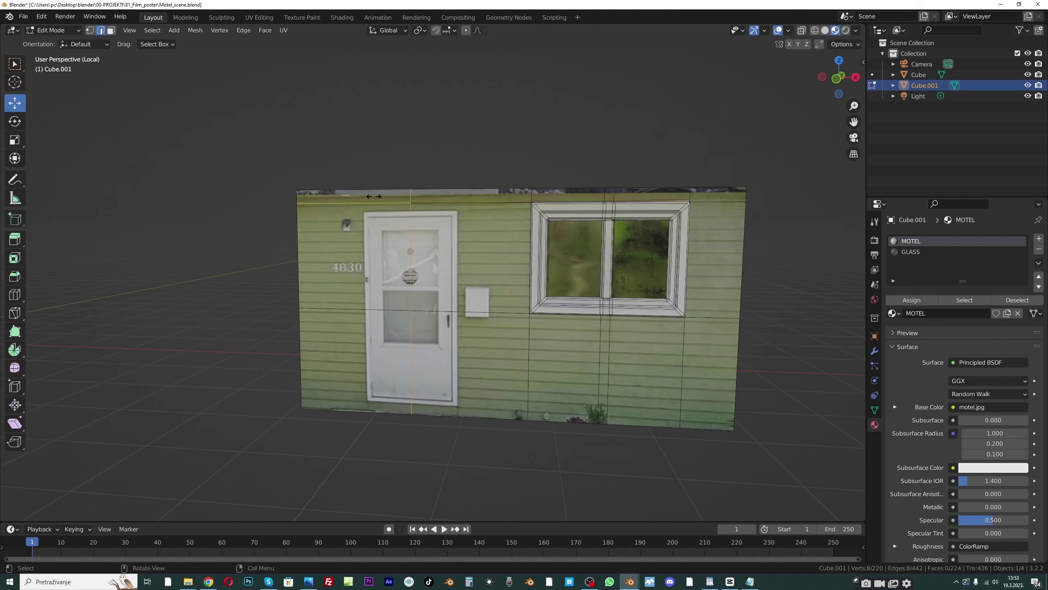
pyautogui.click(325, 194)
pyautogui.hotkey('ctrl', 'r')
pyautogui.click(462, 204)
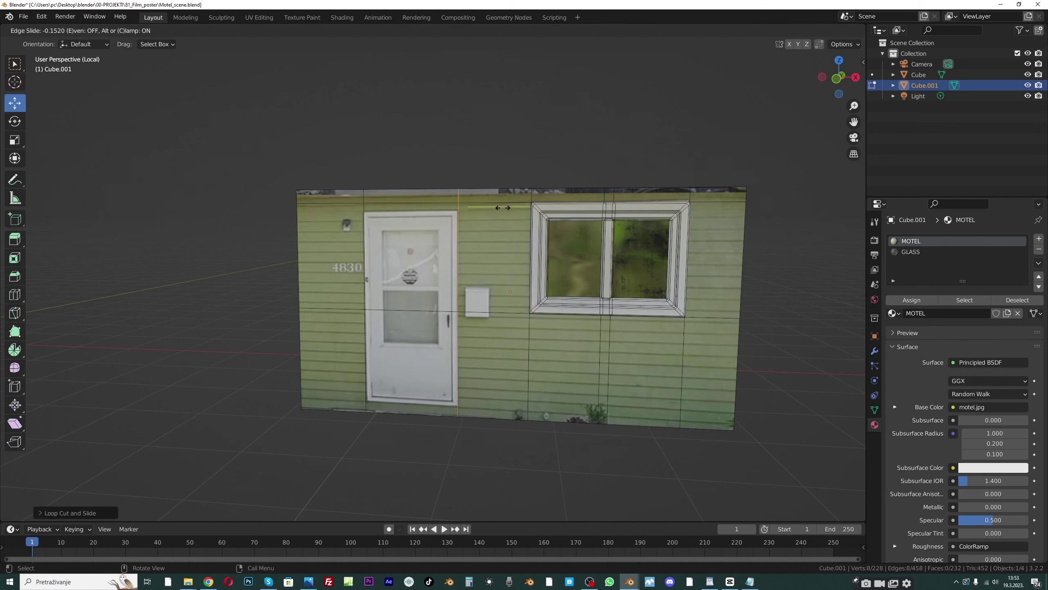
pyautogui.click(503, 208)
# Add two horizontal loop cuts in the motel wall, aligned with the door frame's top and bottom edges
pyautogui.hotkey('ctrl', 'r')
pyautogui.press('Escape')
pyautogui.hotkey('ctrl', 'r')
pyautogui.click(300, 212)
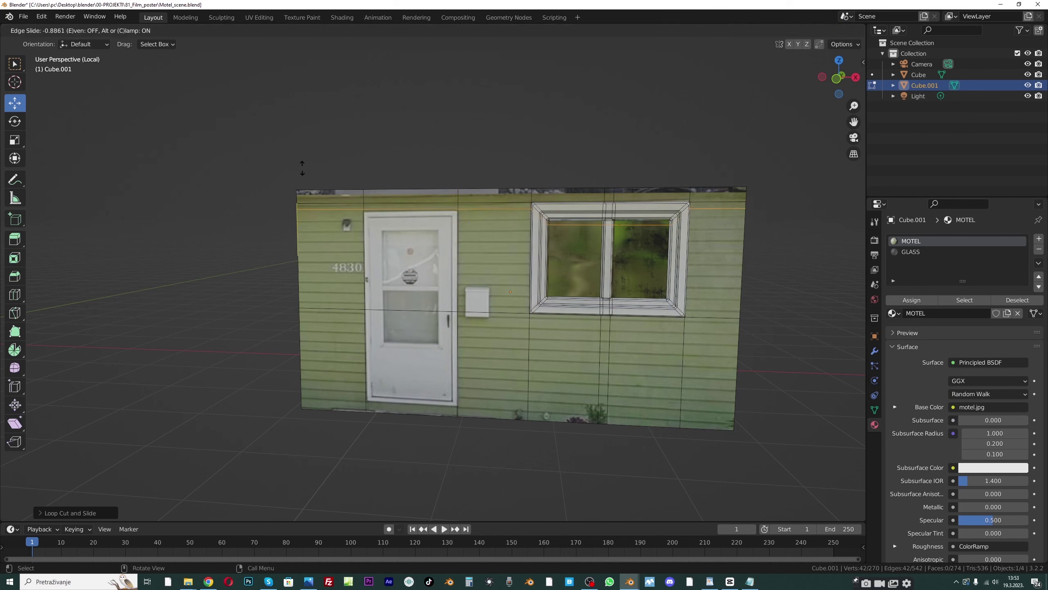
pyautogui.click(302, 169)
pyautogui.hotkey('ctrl', 'r')
pyautogui.click(307, 372)
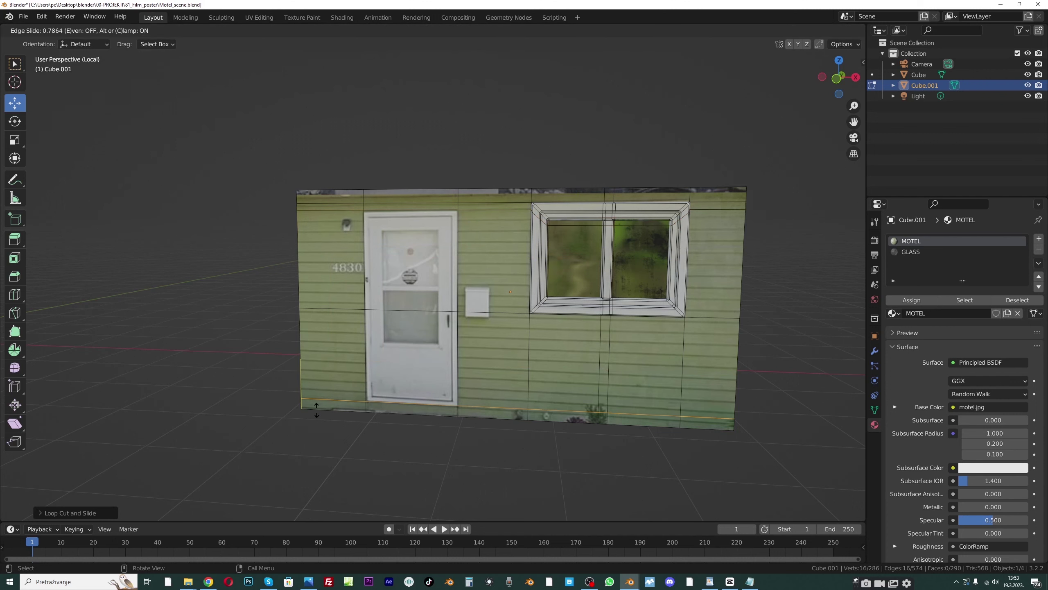
pyautogui.click(316, 409)
# Select the upper and lower door faces and inset them together by about 0.058 m
pyautogui.click(110, 30)
pyautogui.click(413, 260)
pyautogui.keyDown('shift'); pyautogui.click(442, 320); pyautogui.keyUp('shift')
pyautogui.moveTo(443, 320); pyautogui.dragTo(444, 314, button='middle')
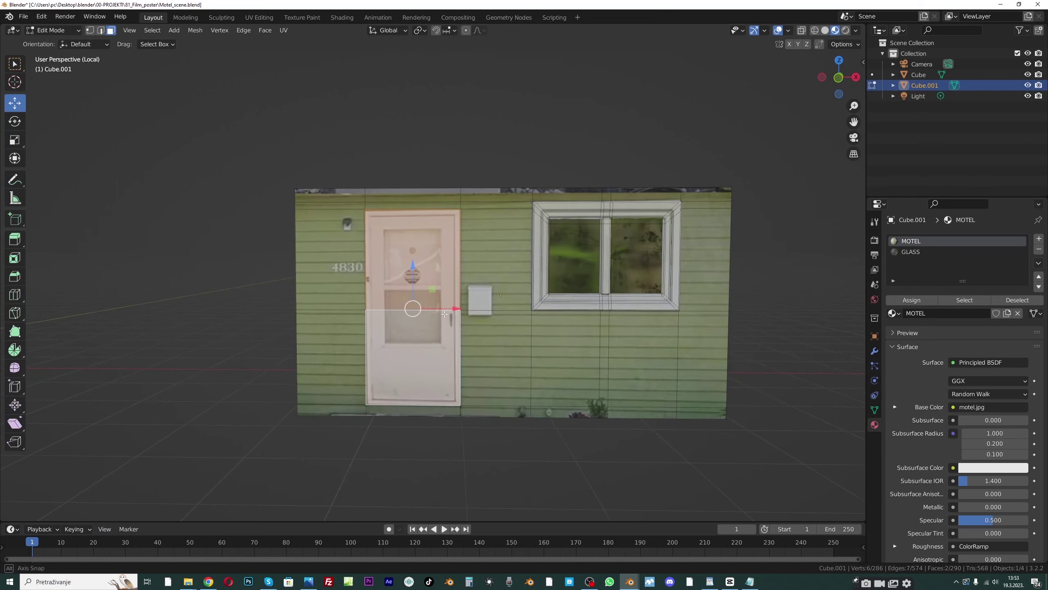
pyautogui.scroll(1, 445, 313)
pyautogui.press('i')
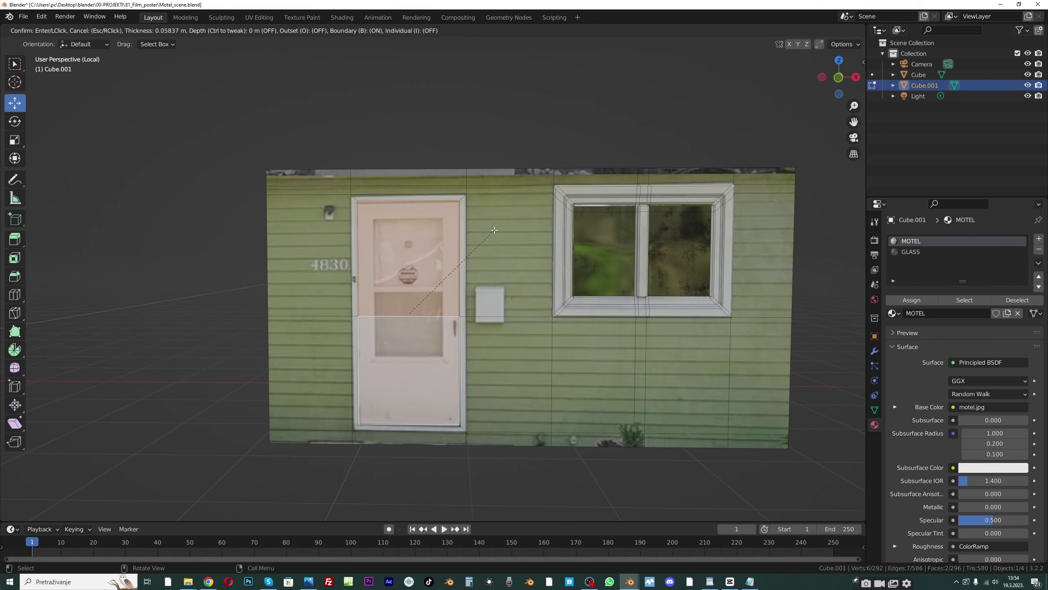
pyautogui.click(494, 231)
# Grow the selection to include the door frame, extrude it about 0.036 m out from the wall, and deselect everything
pyautogui.moveTo(494, 231); pyautogui.dragTo(417, 263, button='middle')
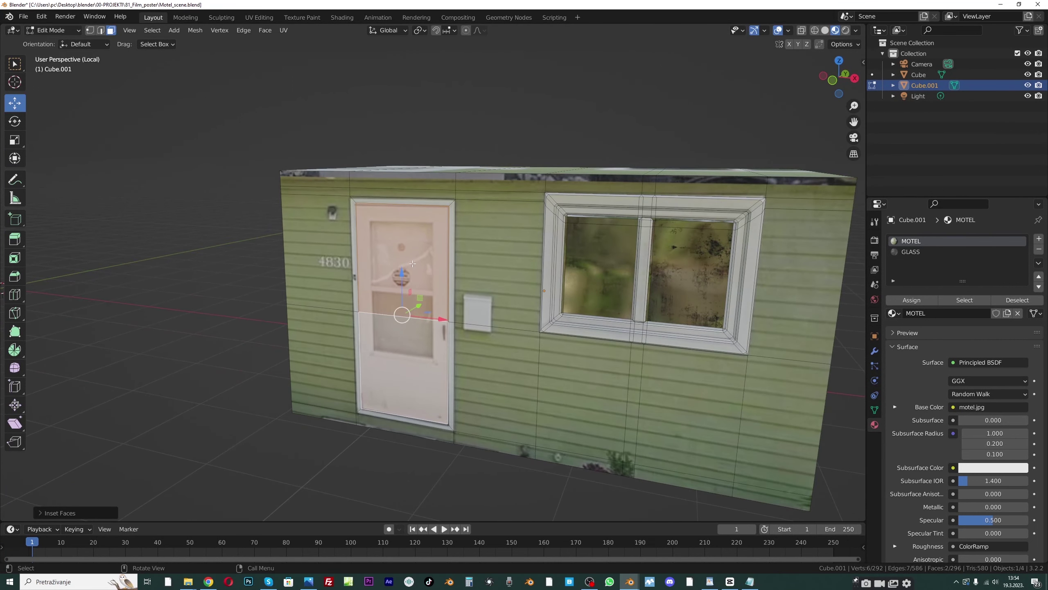
pyautogui.scroll(2, 413, 263)
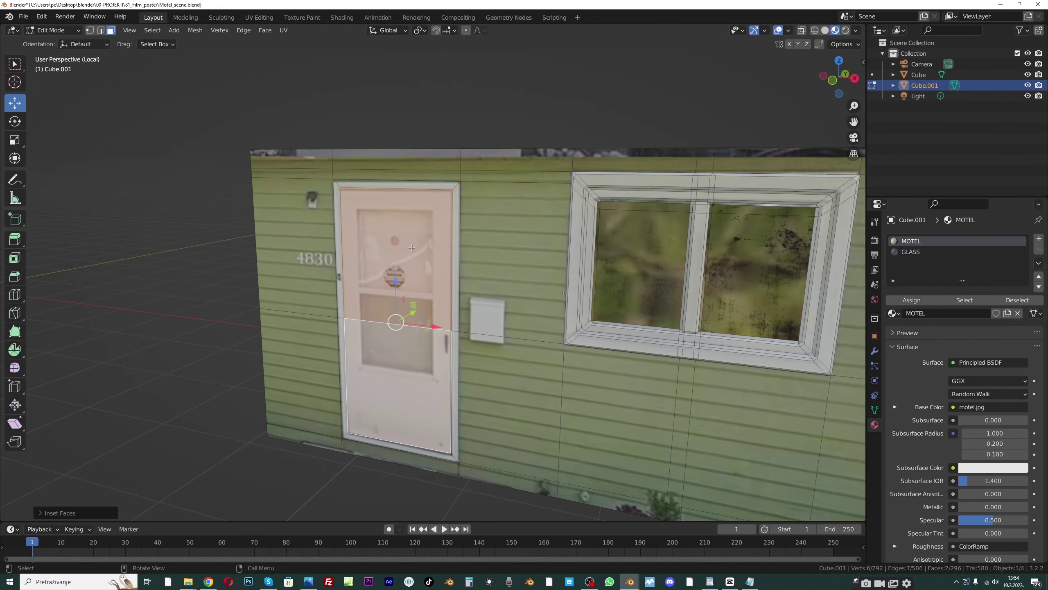
pyautogui.press('ctrl+KP_Add')
pyautogui.moveTo(463, 252); pyautogui.dragTo(418, 244, button='middle')
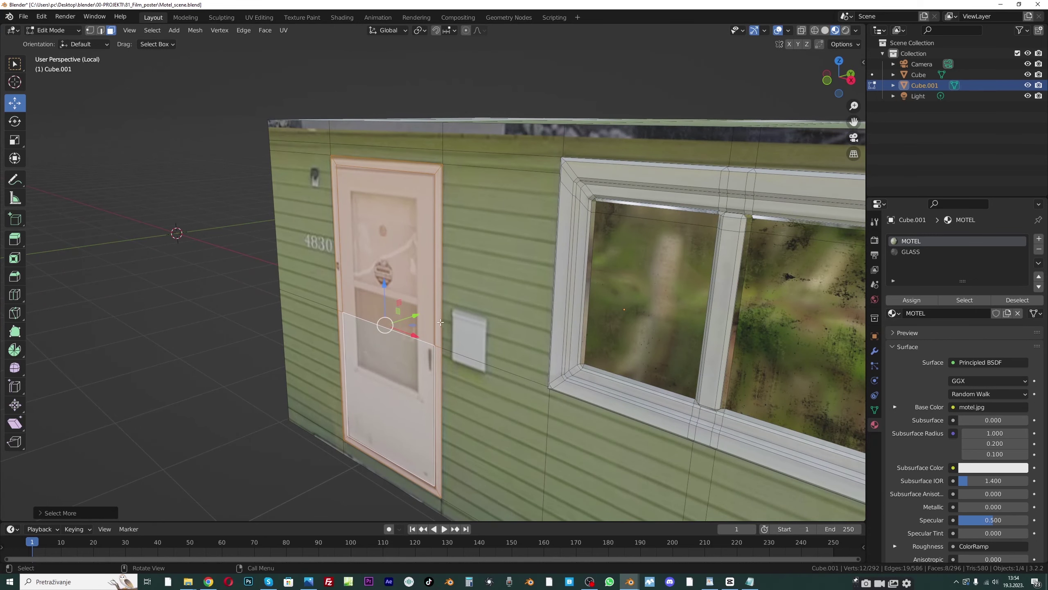
pyautogui.press('e')
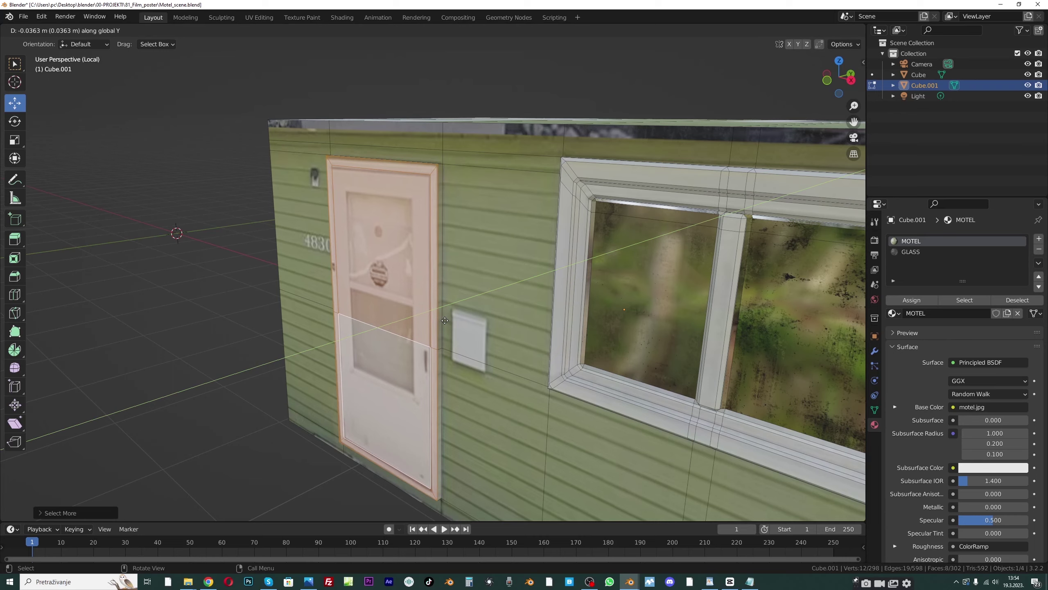
pyautogui.click(444, 321)
pyautogui.moveTo(445, 321); pyautogui.dragTo(452, 285, button='middle')
pyautogui.click(433, 289)
pyautogui.scroll(-3, 453, 285)
pyautogui.scroll(1, 194, 304)
pyautogui.click(205, 304)
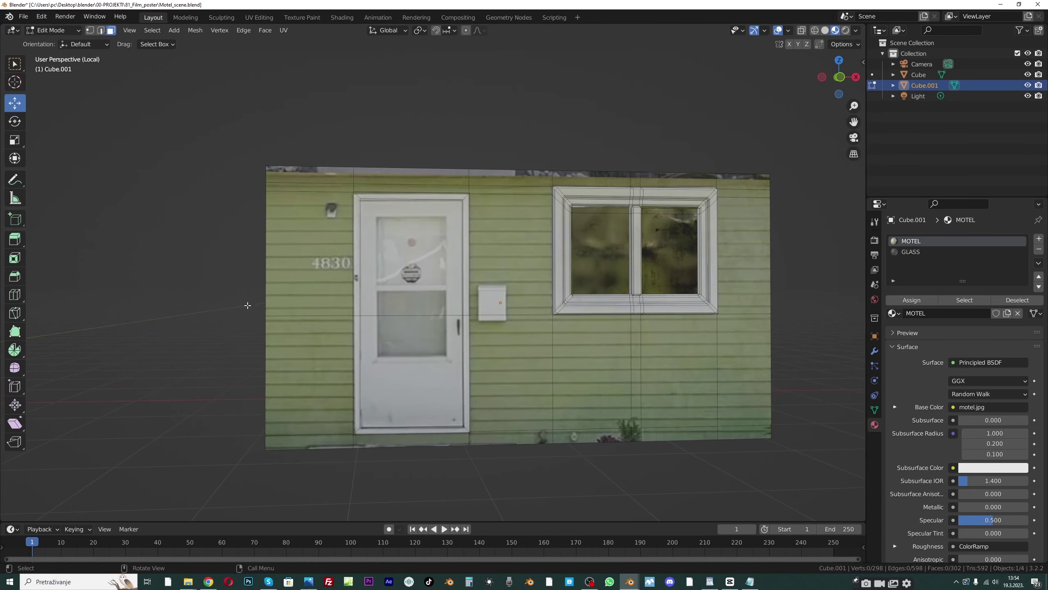
# Add a horizontal loop cut through the lower part of the door, just below its glass, and clear the selection
pyautogui.scroll(1, 388, 355)
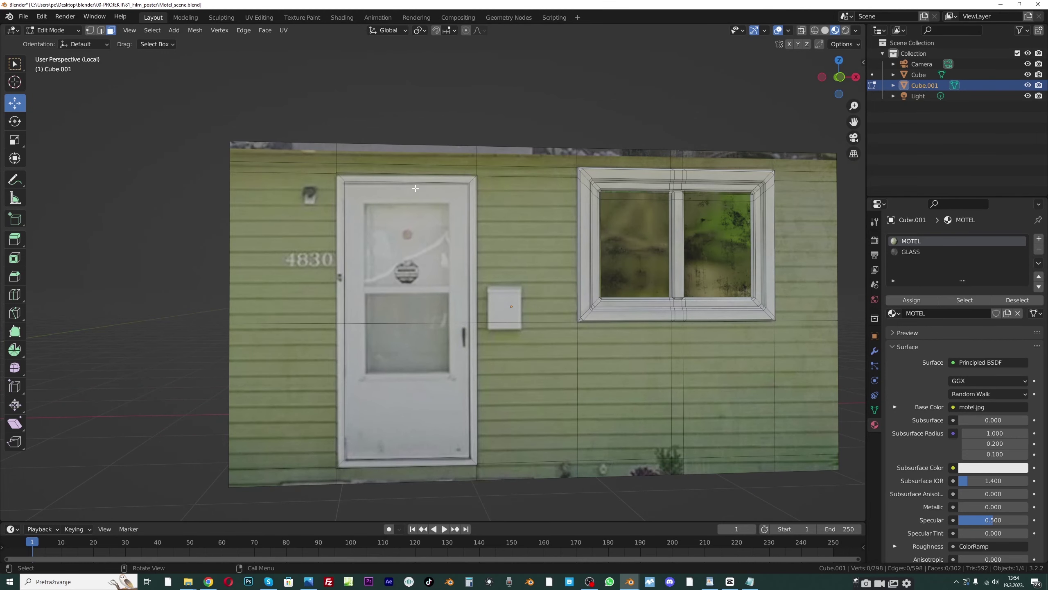
pyautogui.hotkey('ctrl', 'r')
pyautogui.click(339, 394)
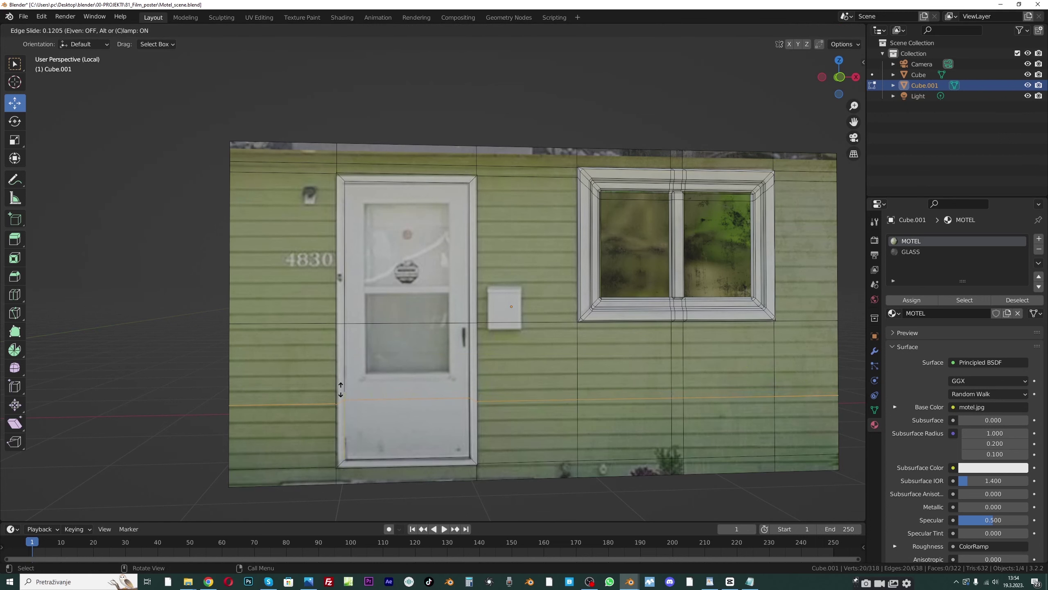
pyautogui.click(341, 393)
pyautogui.hotkey('alt', 'a')
# Select the door's middle horizontal edge, just below the bar between its glass panes, in edge select mode
pyautogui.click(395, 239)
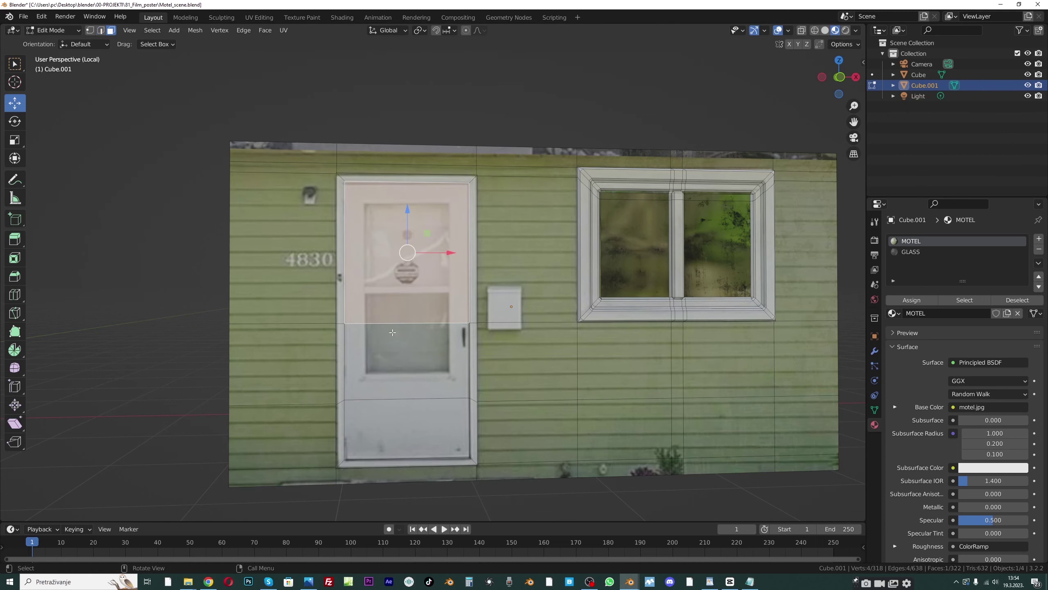
pyautogui.keyDown('shift'); pyautogui.click(405, 338); pyautogui.keyUp('shift')
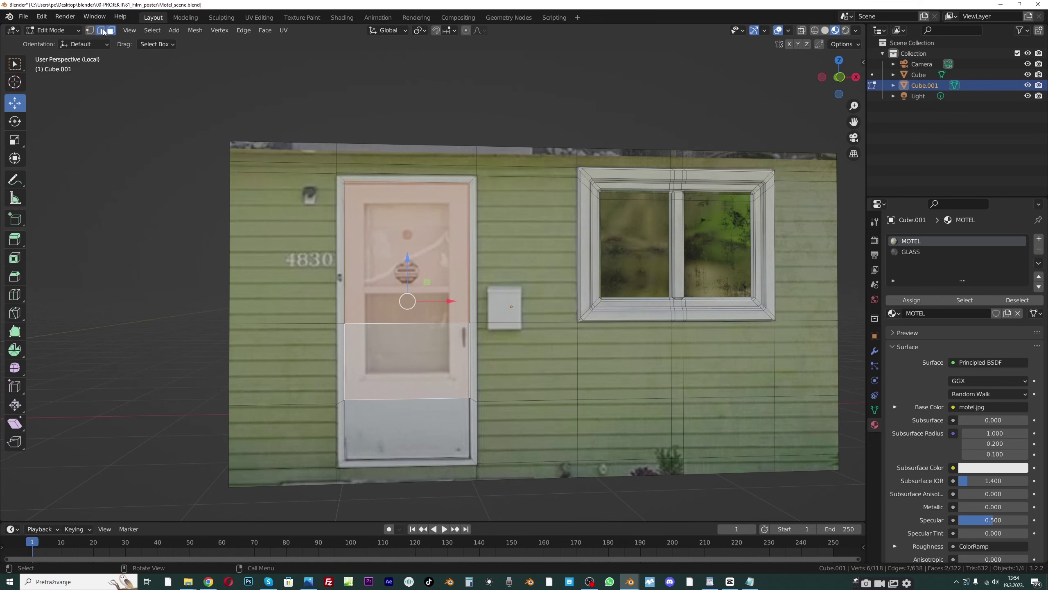
pyautogui.press('2')
pyautogui.hotkey('alt', 'a')
pyautogui.click(416, 324)
pyautogui.press('g')
pyautogui.press('z')
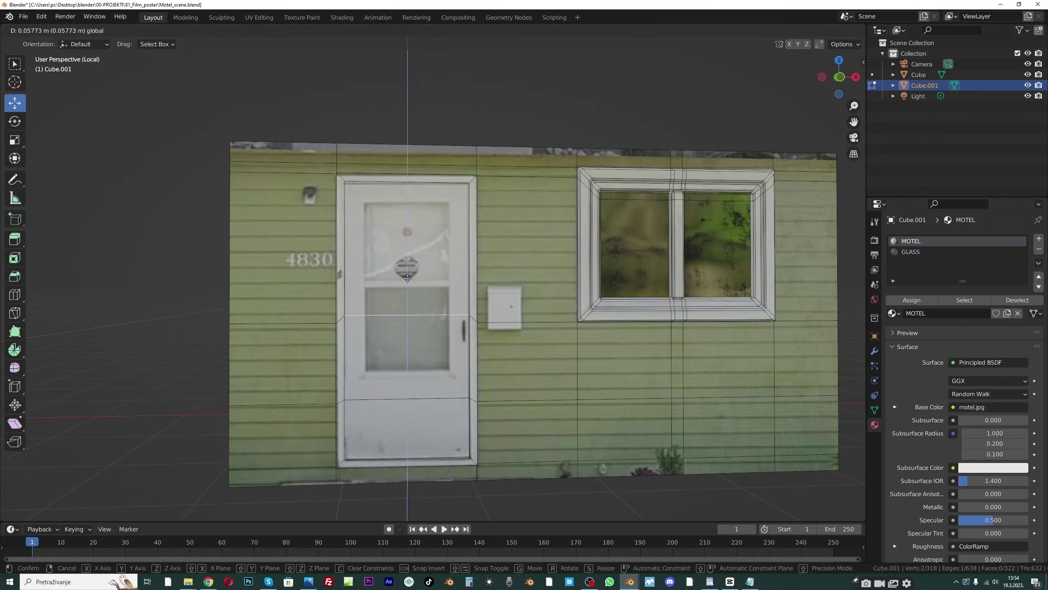
pyautogui.press('Escape')
pyautogui.press('g')
pyautogui.press('z')
pyautogui.press('Escape')
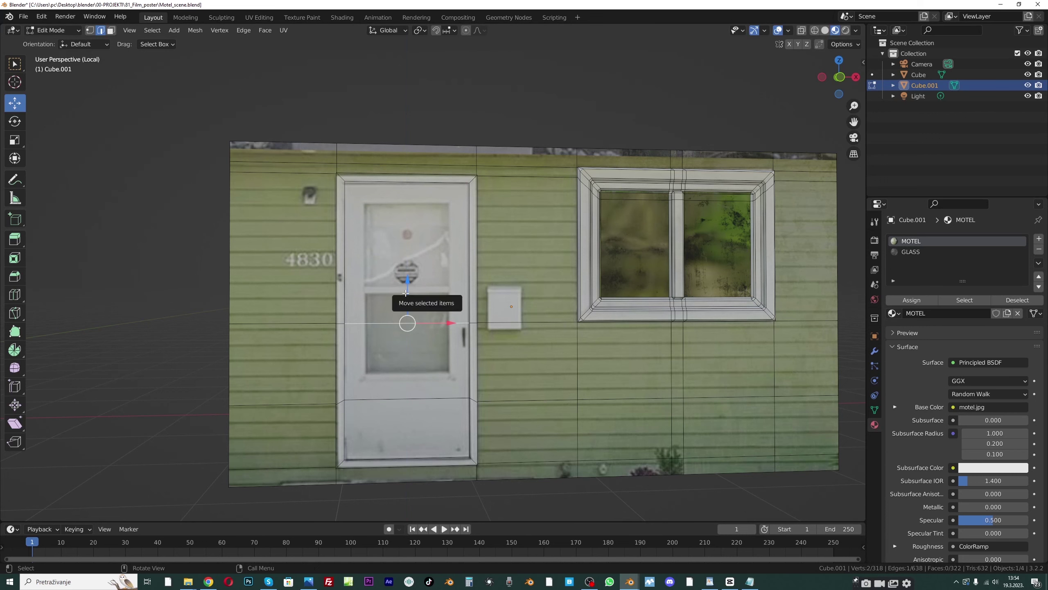
pyautogui.press('g')
pyautogui.press('g')
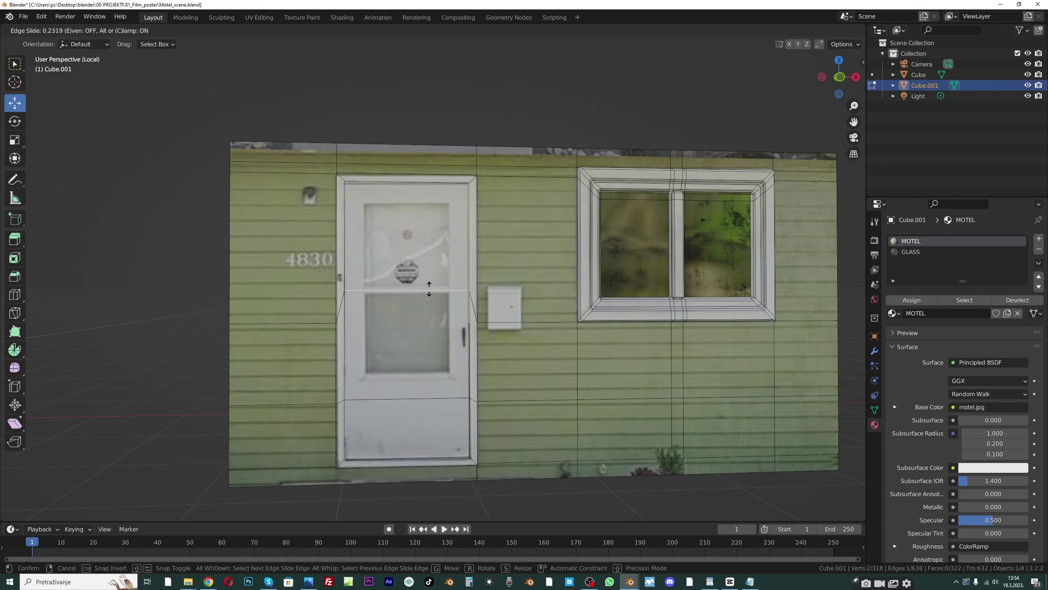
pyautogui.rightClick(428, 288)
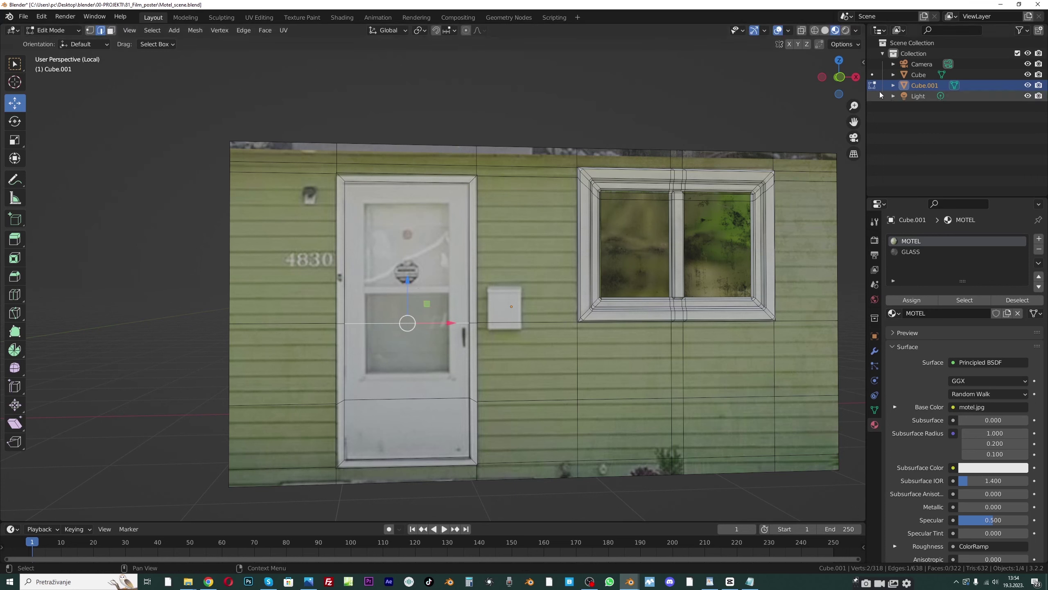
# Enable Correct Face Attributes and raise the door's middle edge along Z to the bar between its glass panes
pyautogui.click(76, 31)
pyautogui.click(54, 42)
pyautogui.click(853, 45)
pyautogui.click(54, 30)
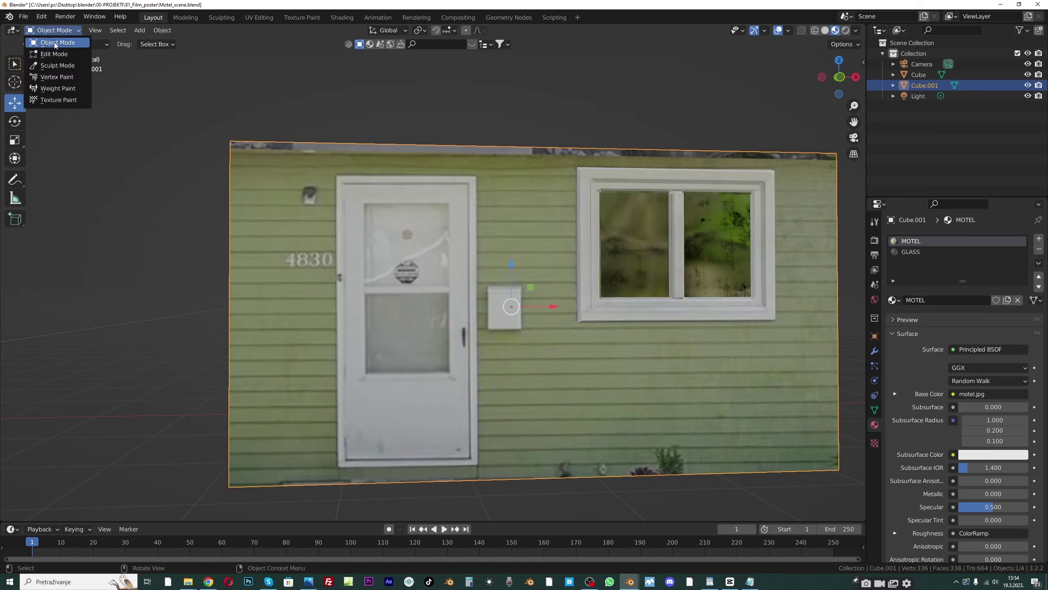
pyautogui.click(53, 53)
pyautogui.click(843, 44)
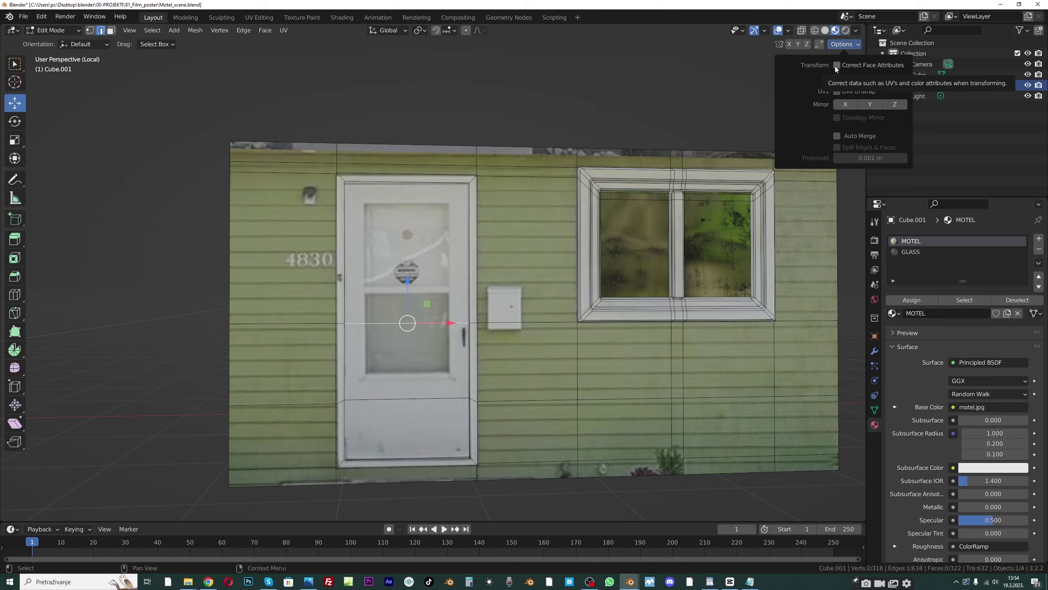
pyautogui.moveTo(409, 282); pyautogui.dragTo(402, 248)
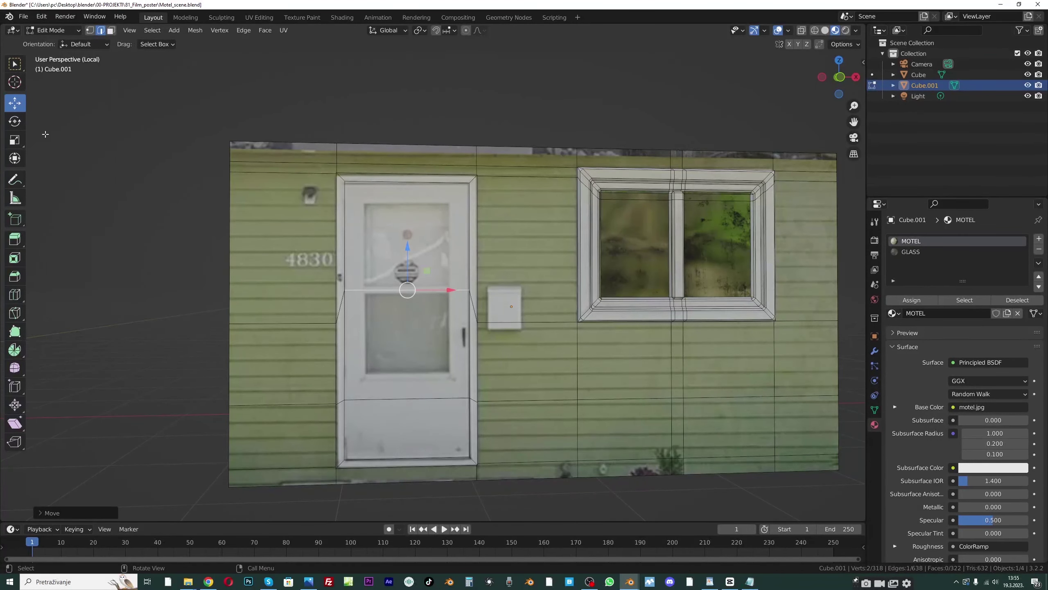
# Select the door's upper and lower glazed faces in face select mode and inset them individually to about the glass width
pyautogui.click(110, 30)
pyautogui.click(393, 240)
pyautogui.keyDown('shift'); pyautogui.click(407, 321); pyautogui.keyUp('shift')
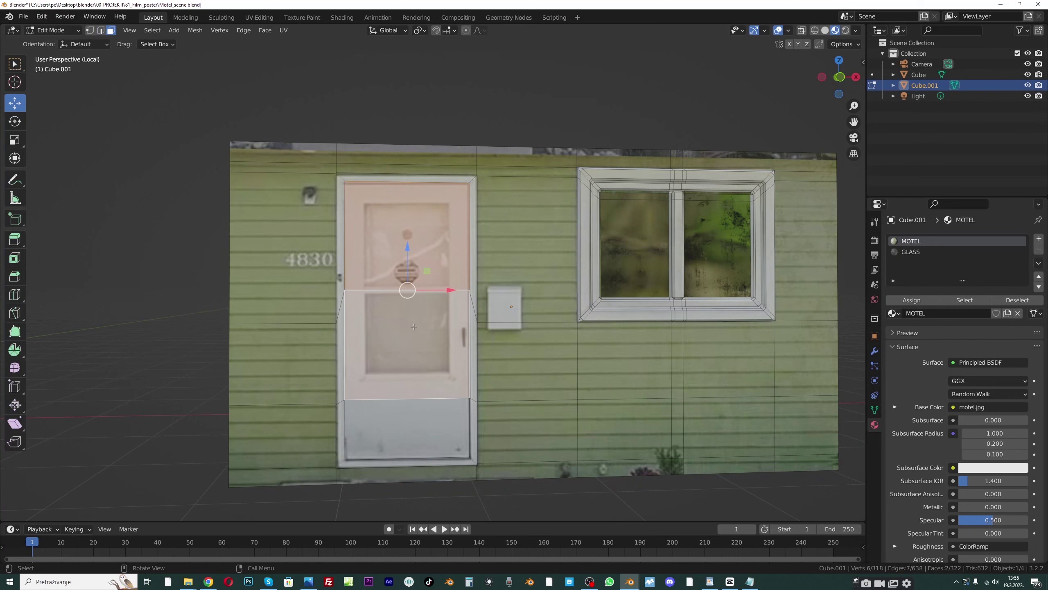
pyautogui.press('i')
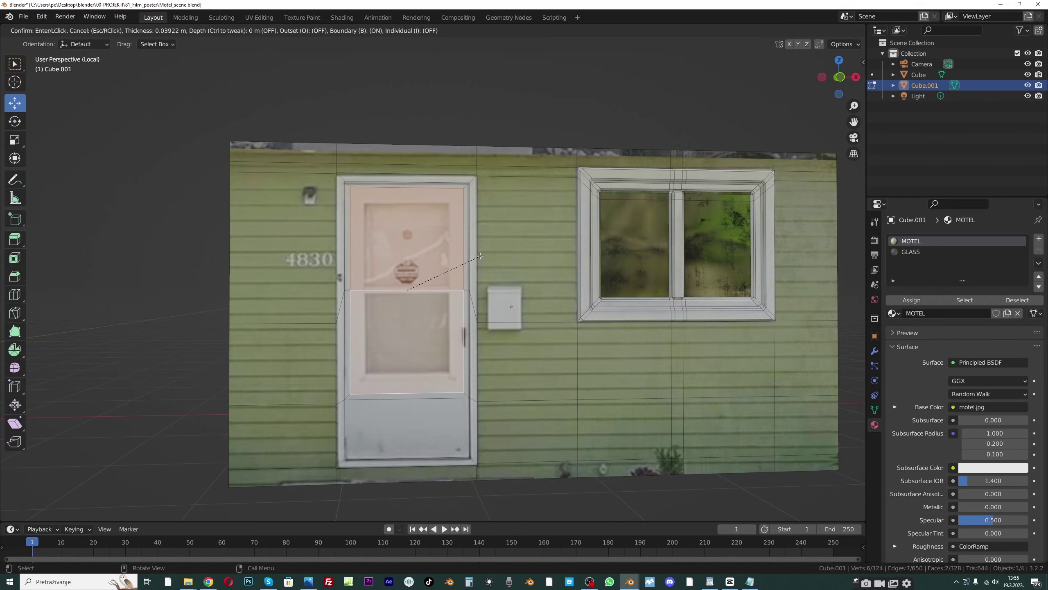
pyautogui.press('Escape')
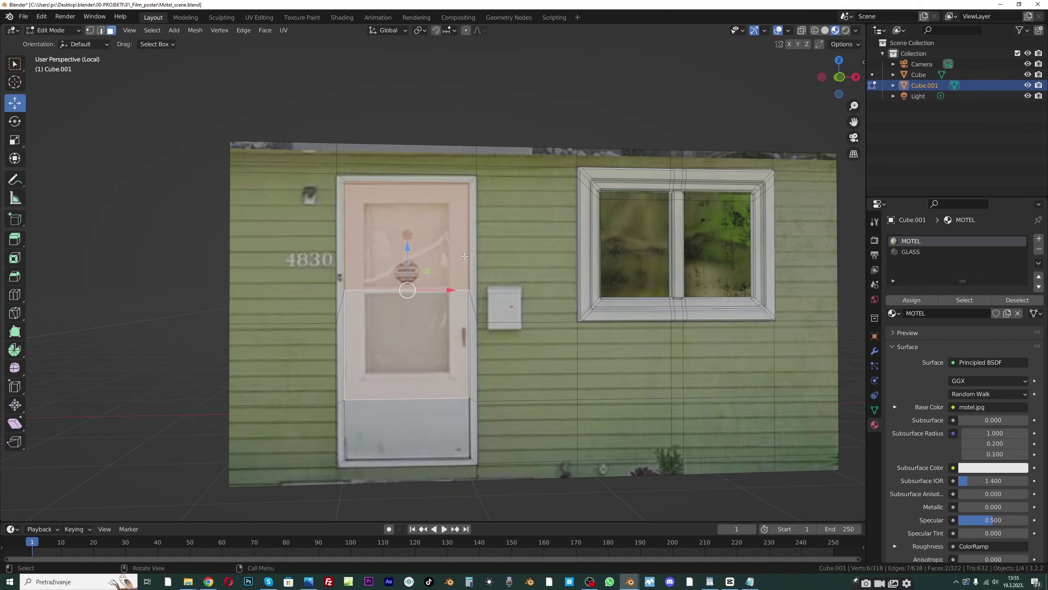
pyautogui.press('i')
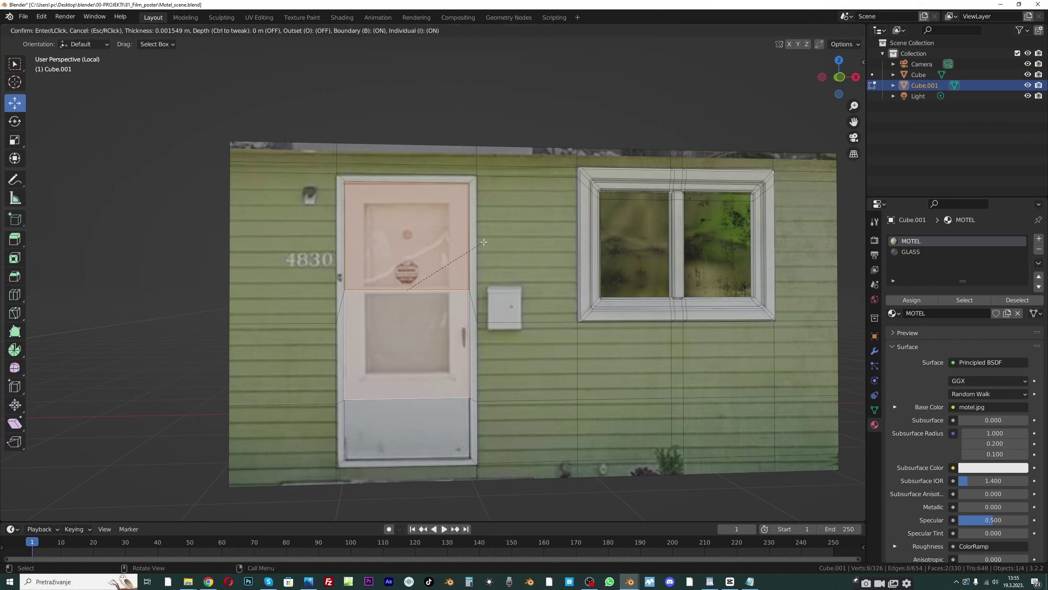
pyautogui.press('i')
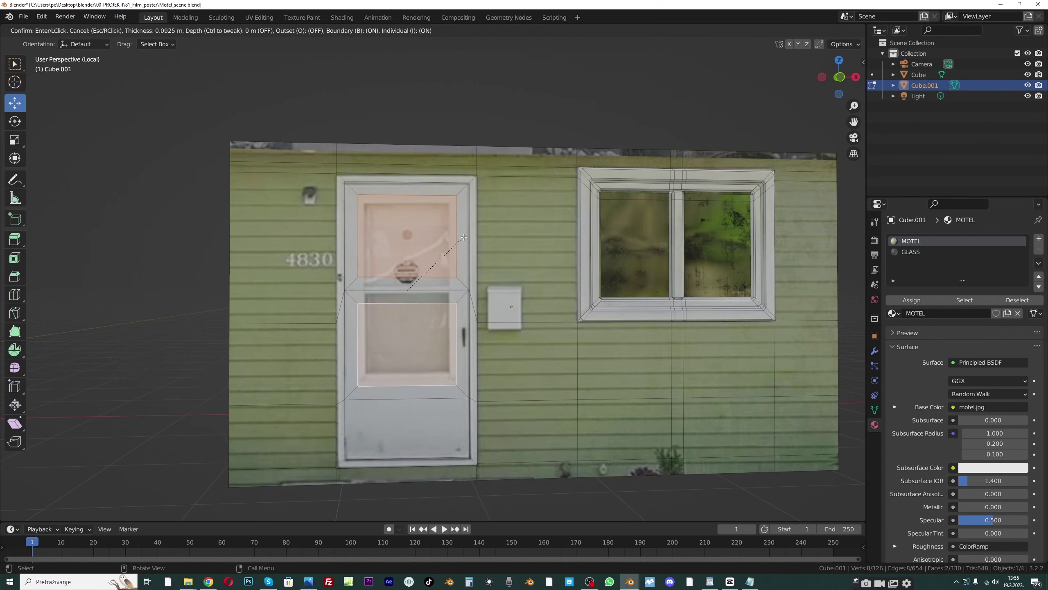
pyautogui.click(453, 235)
# In edge select mode, move the inset's horizontal edges along Z to match the upper and lower glass pane borders
pyautogui.press('2')
pyautogui.click(404, 269)
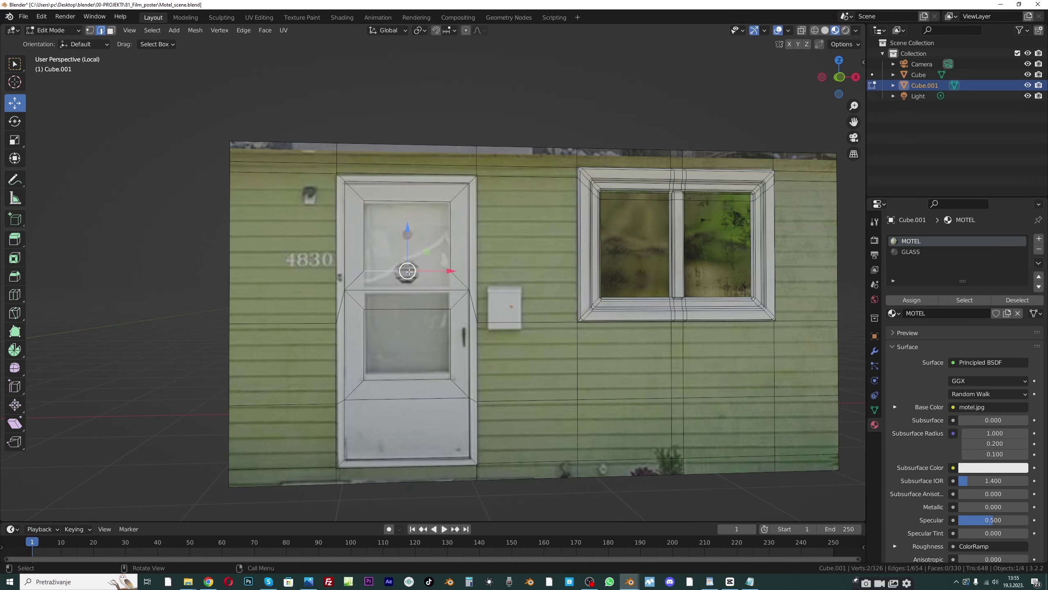
pyautogui.moveTo(407, 230); pyautogui.dragTo(409, 254)
pyautogui.click(407, 308)
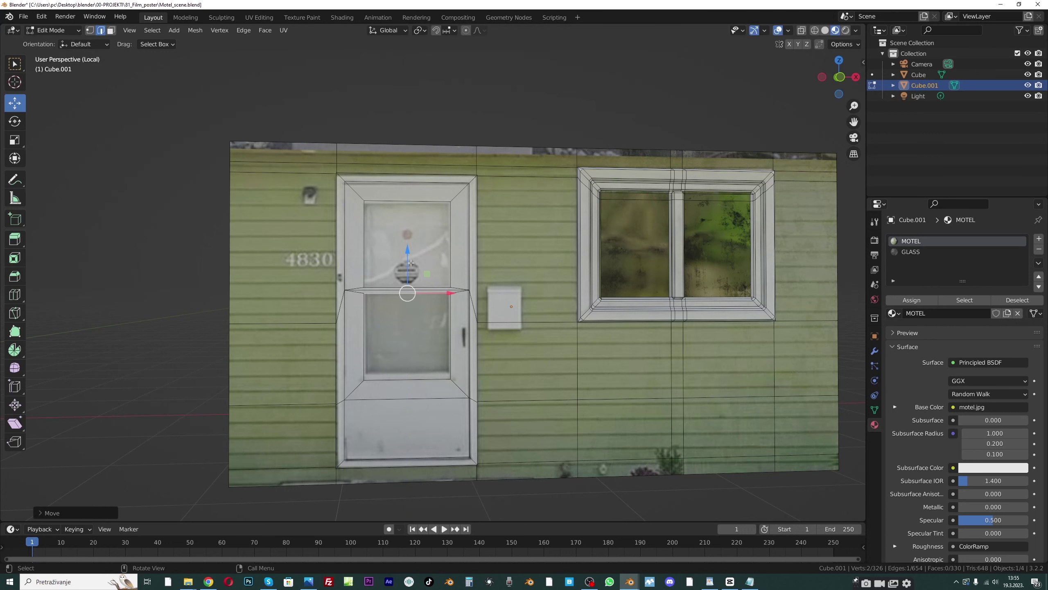
pyautogui.click(425, 381)
pyautogui.moveTo(408, 337); pyautogui.dragTo(407, 331)
pyautogui.click(400, 199)
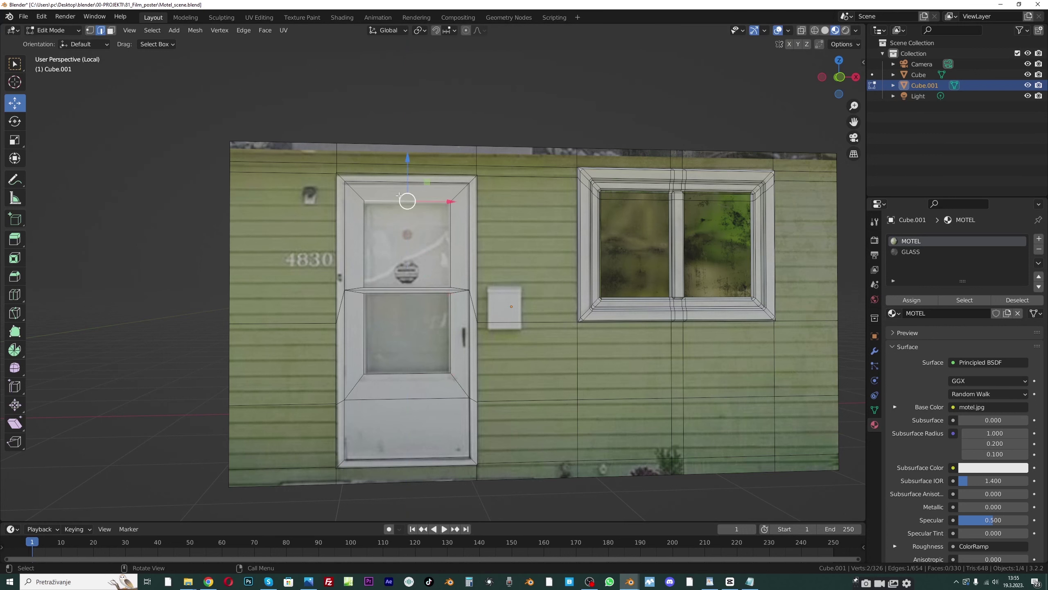
pyautogui.moveTo(406, 177); pyautogui.dragTo(406, 181)
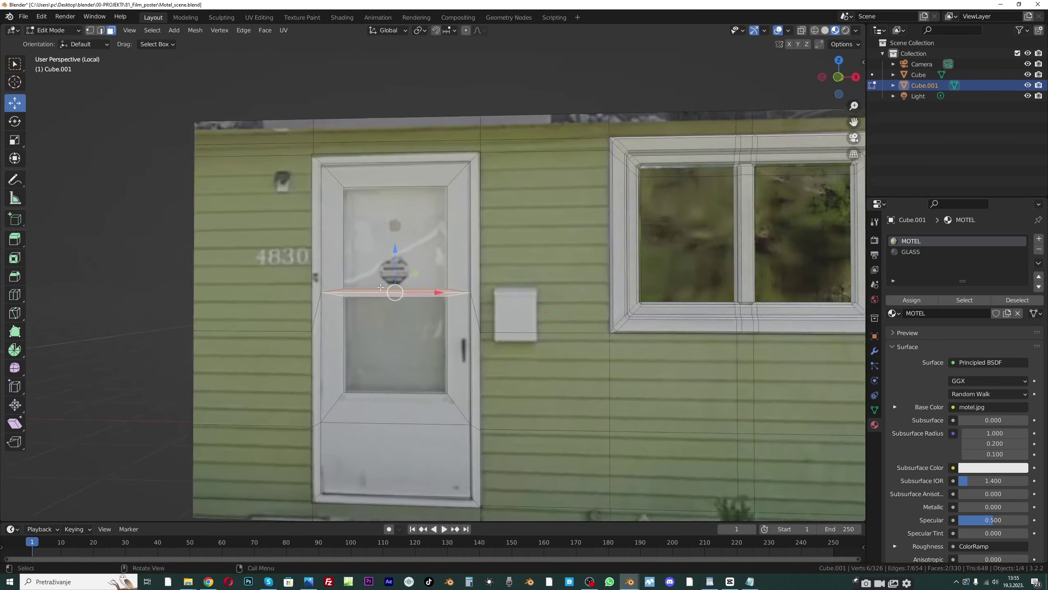
# In front view with nothing selected, knife-cut a short vertical edge across the left end of the bar between the glass panes
pyautogui.scroll(1, 406, 275)
pyautogui.press('KP_1')
pyautogui.scroll(2, 343, 303)
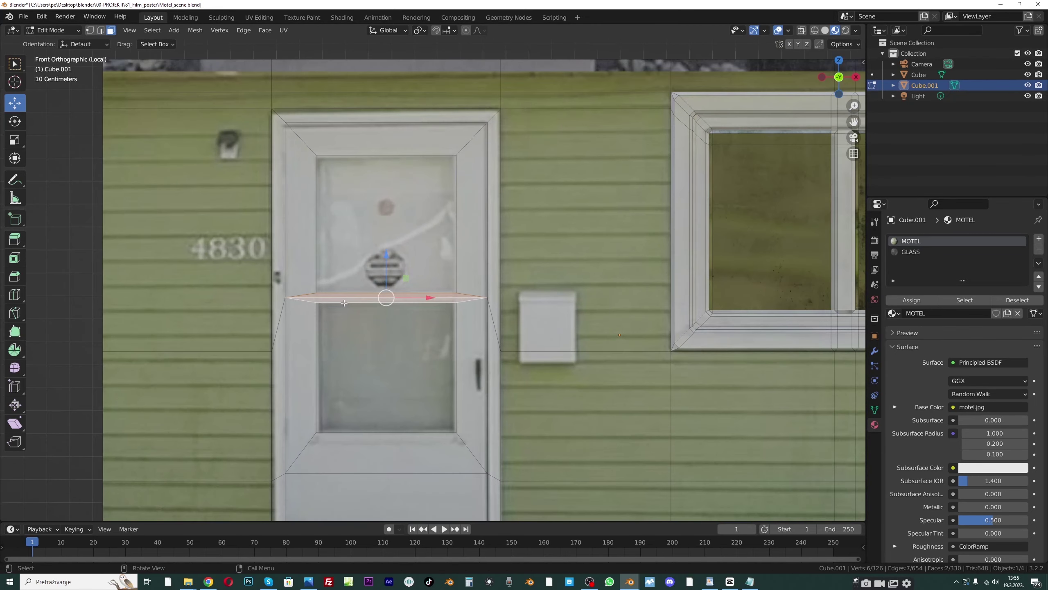
pyautogui.scroll(2, 334, 318)
pyautogui.scroll(-2, 335, 318)
pyautogui.click(74, 193)
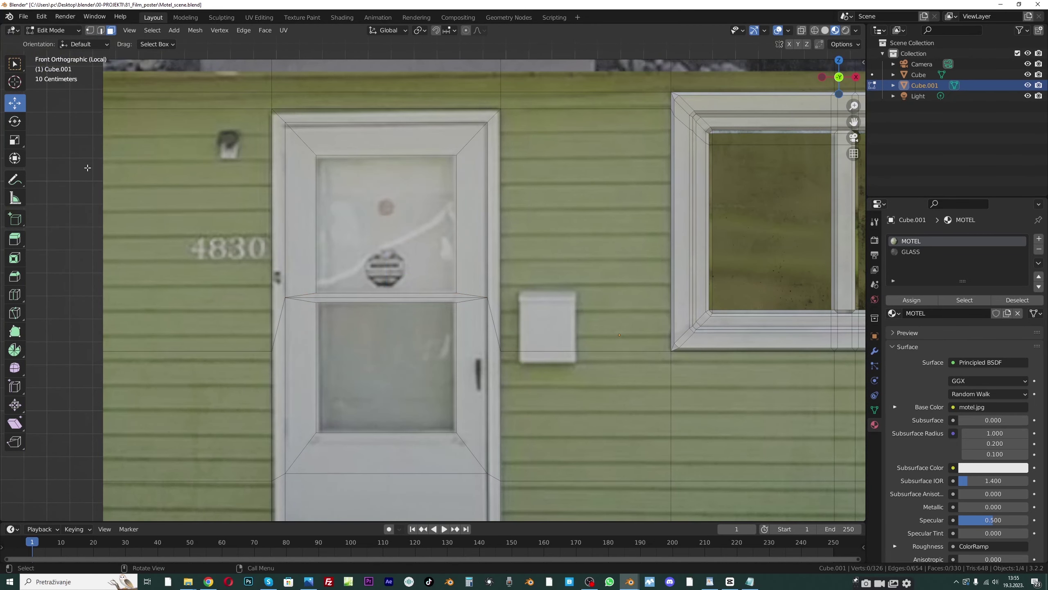
pyautogui.click(91, 31)
pyautogui.press('k')
pyautogui.click(316, 293)
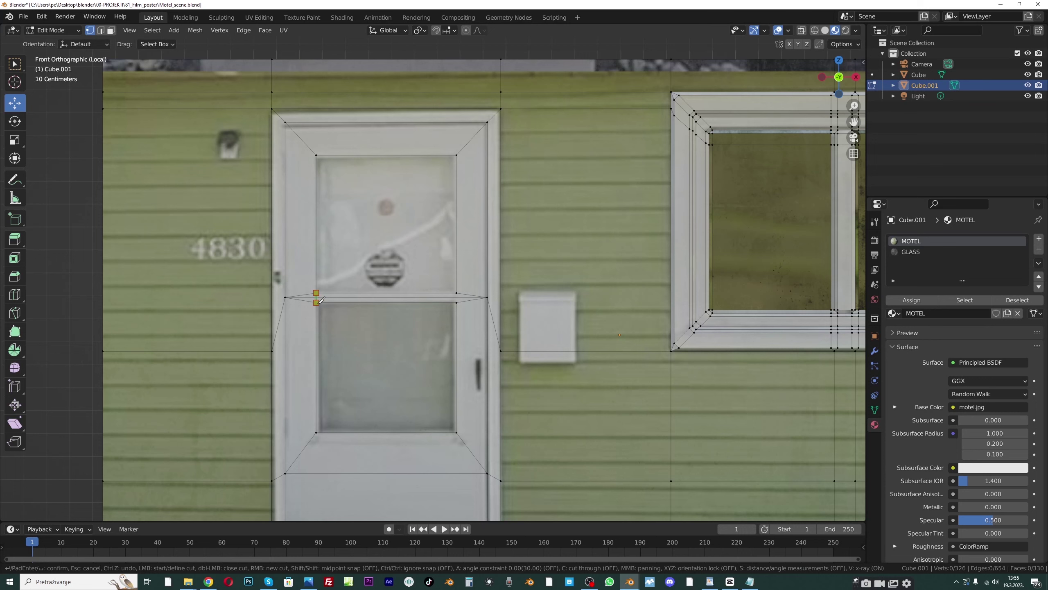
pyautogui.click(316, 302)
pyautogui.press('Return')
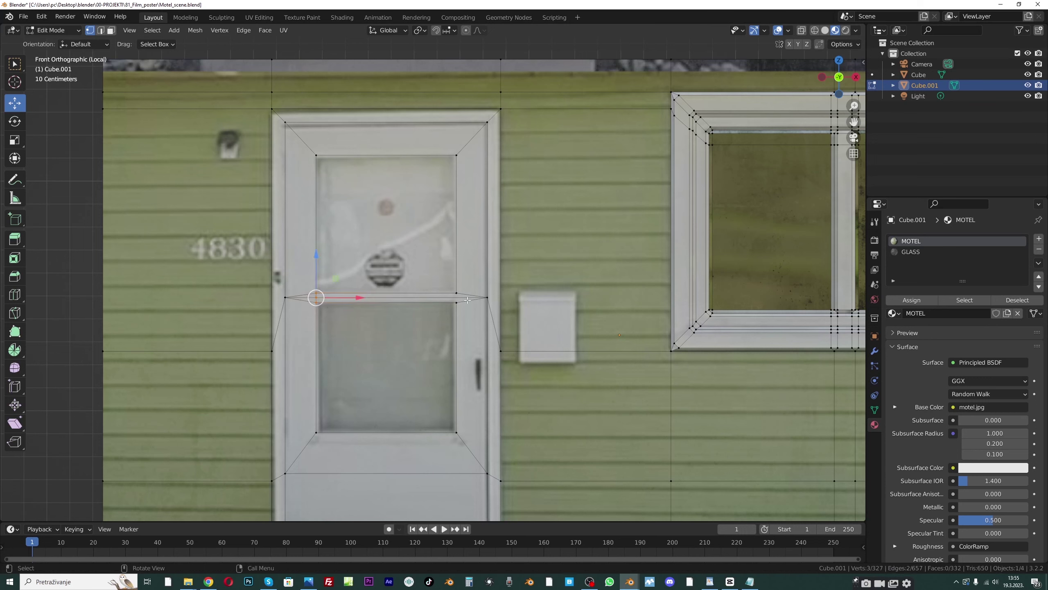
# Knife-cut a matching short vertical edge across the right end of the bar between the glass panes
pyautogui.press('k')
pyautogui.click(456, 292)
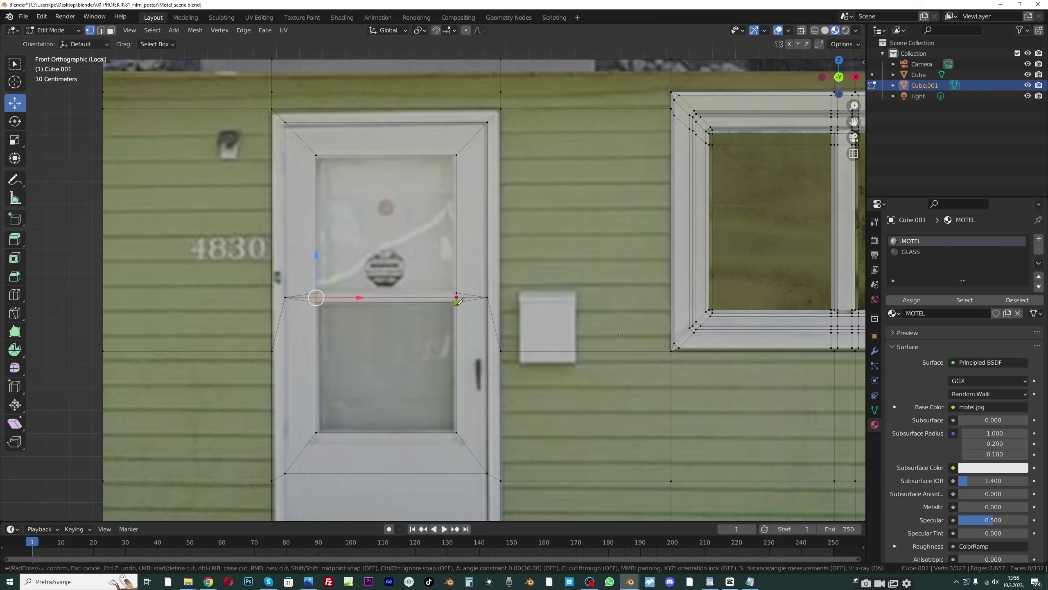
pyautogui.click(457, 302)
pyautogui.press('Return')
# Select both glass pane faces of the door in face select mode and extrude them slightly inward
pyautogui.click(111, 30)
pyautogui.moveTo(289, 290); pyautogui.dragTo(390, 334, button='middle')
pyautogui.click(359, 232)
pyautogui.keyDown('shift'); pyautogui.click(351, 349); pyautogui.keyUp('shift')
pyautogui.press('e')
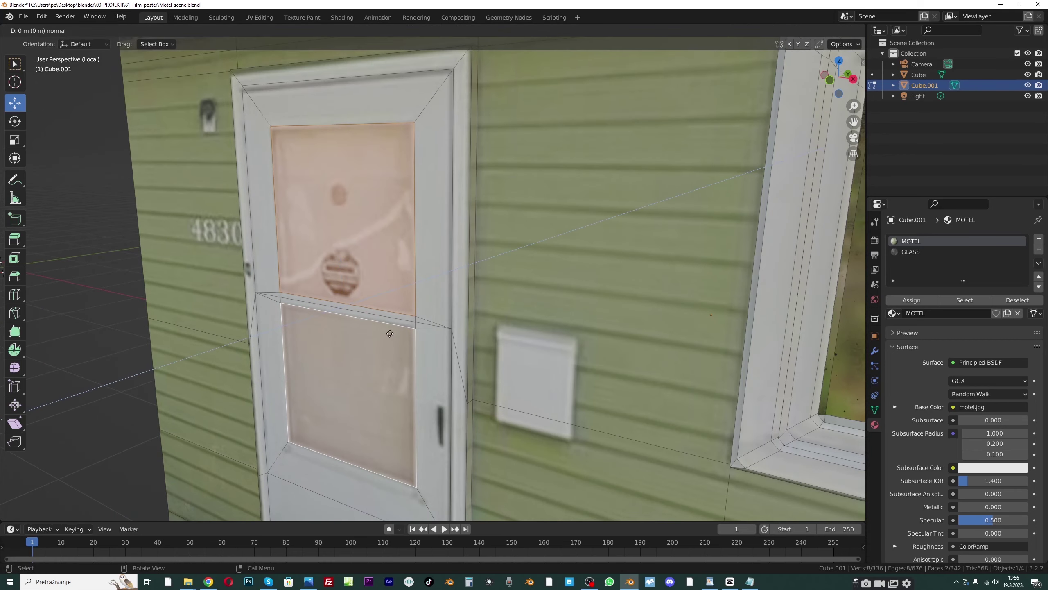
pyautogui.click(394, 332)
# Select the bar between the two glass panes and extrude it slightly outward along the global Y axis
pyautogui.click(315, 301)
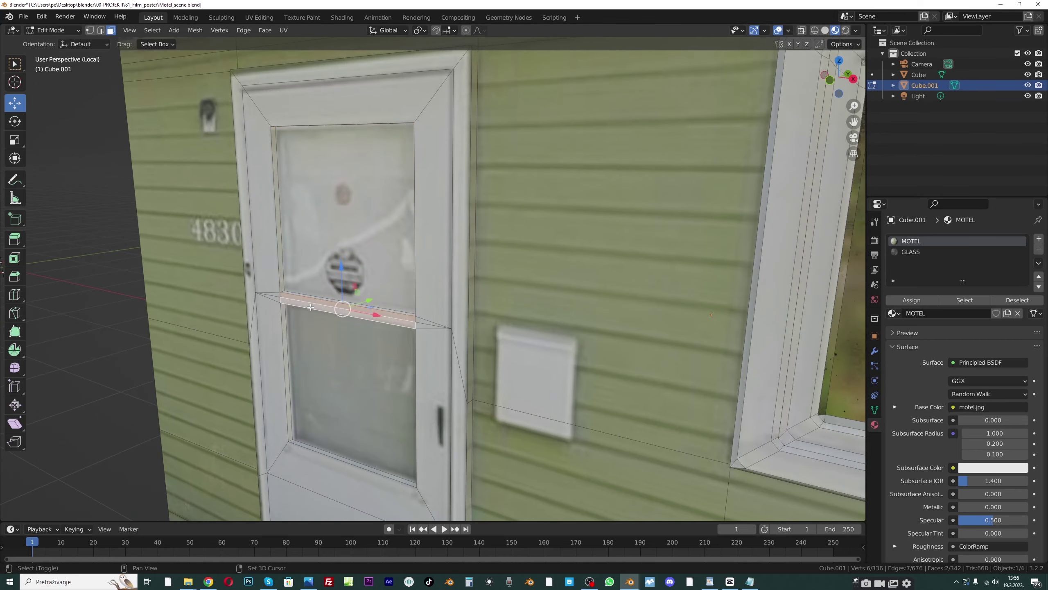
pyautogui.moveTo(315, 301); pyautogui.dragTo(383, 311, button='middle')
pyautogui.press('e')
pyautogui.press('y')
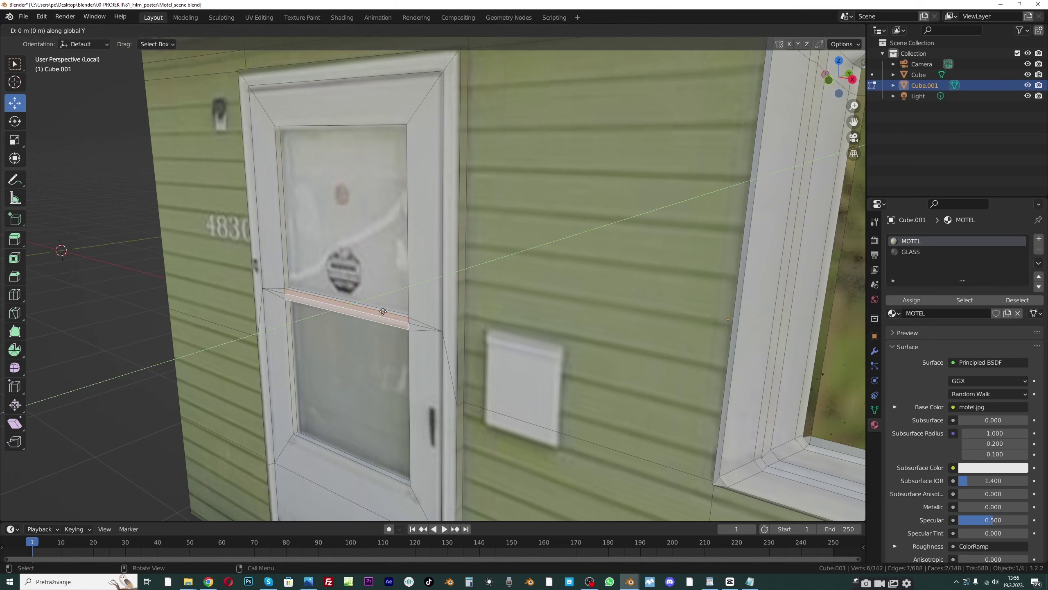
pyautogui.click(285, 233)
pyautogui.moveTo(284, 232)
pyautogui.mouseDown(button='middle')
pyautogui.moveTo(272, 223)
pyautogui.moveTo(283, 212)
pyautogui.mouseUp(button='middle')
pyautogui.click(300, 181)
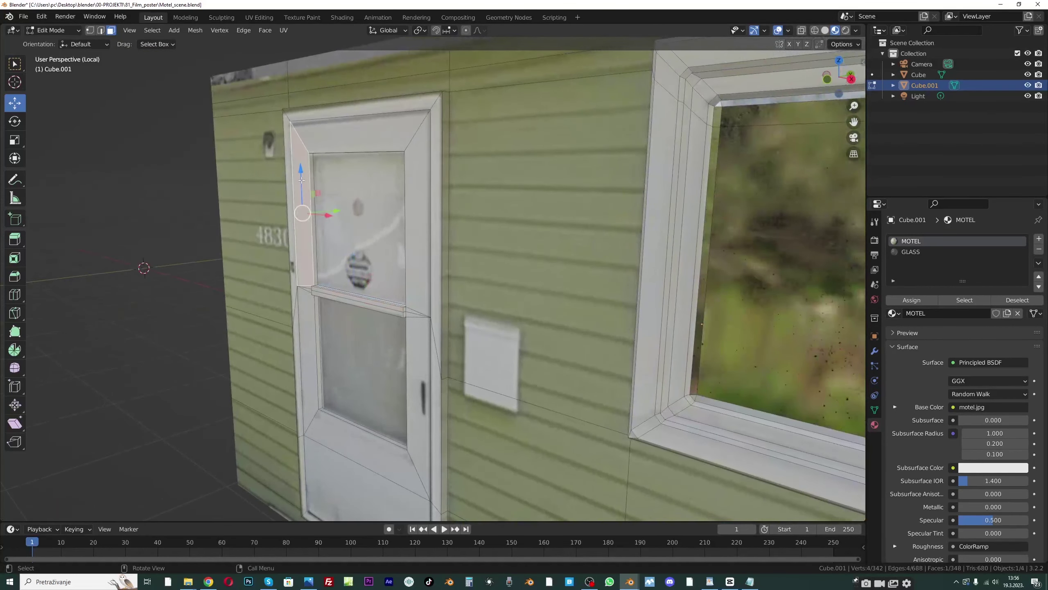
pyautogui.moveTo(300, 182); pyautogui.dragTo(336, 193, button='middle')
pyautogui.keyDown('shift'); pyautogui.click(297, 316); pyautogui.keyUp('shift')
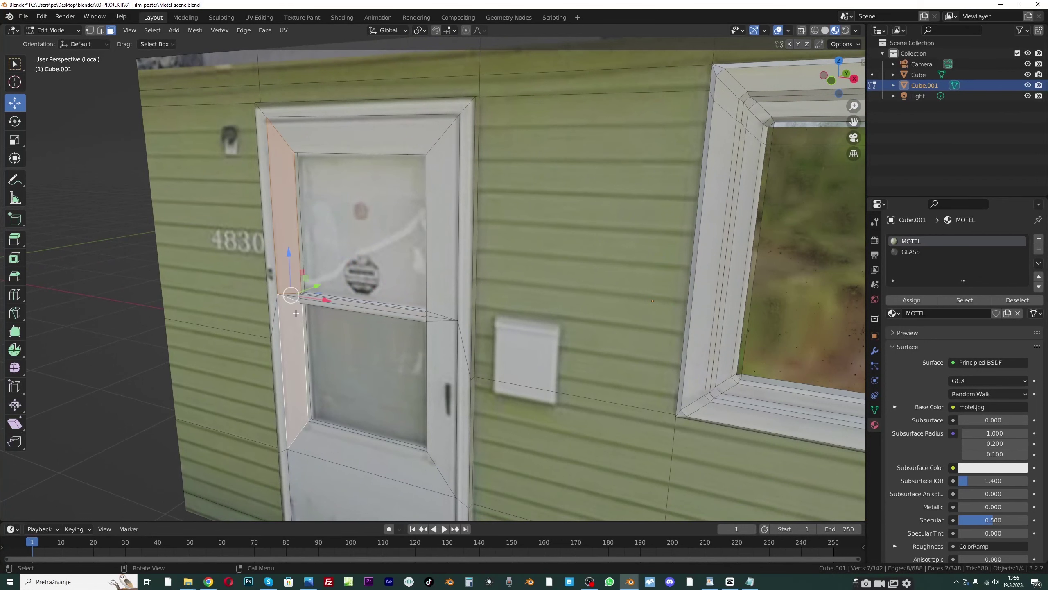
pyautogui.click(281, 150)
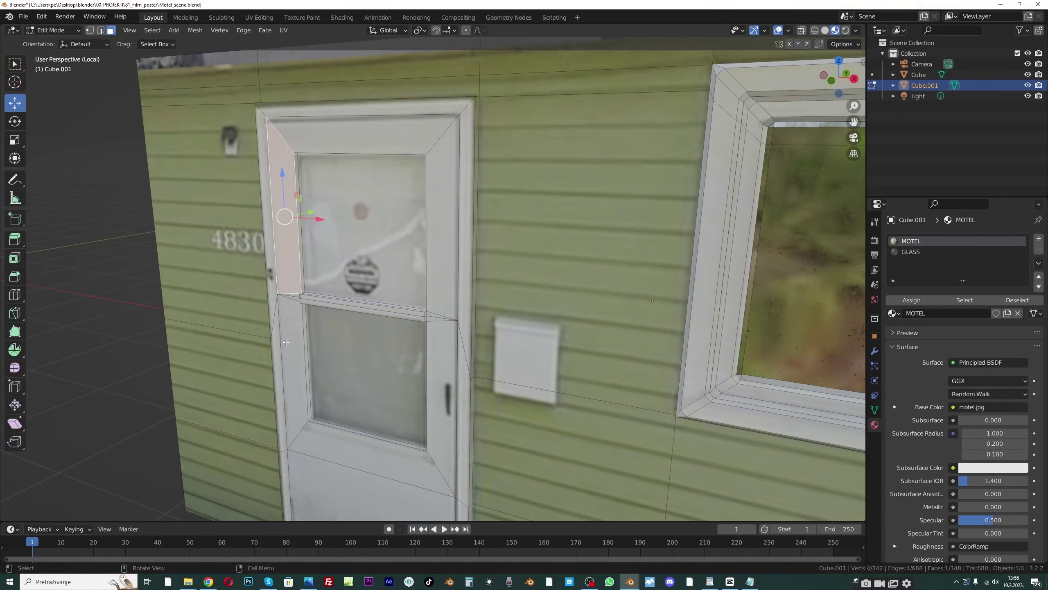
pyautogui.keyDown('ctrl'); pyautogui.click(292, 356); pyautogui.keyUp('ctrl')
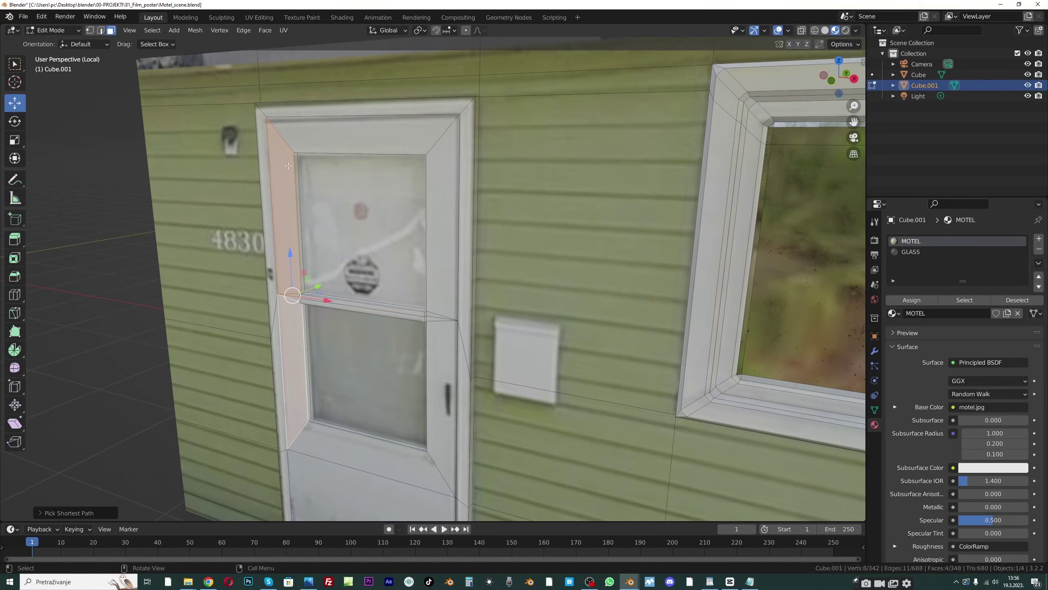
pyautogui.moveTo(299, 144); pyautogui.dragTo(309, 206, button='middle')
# Select the ring of door faces surrounding both glass panes, from the upper-left face around to the top face
pyautogui.click(293, 189)
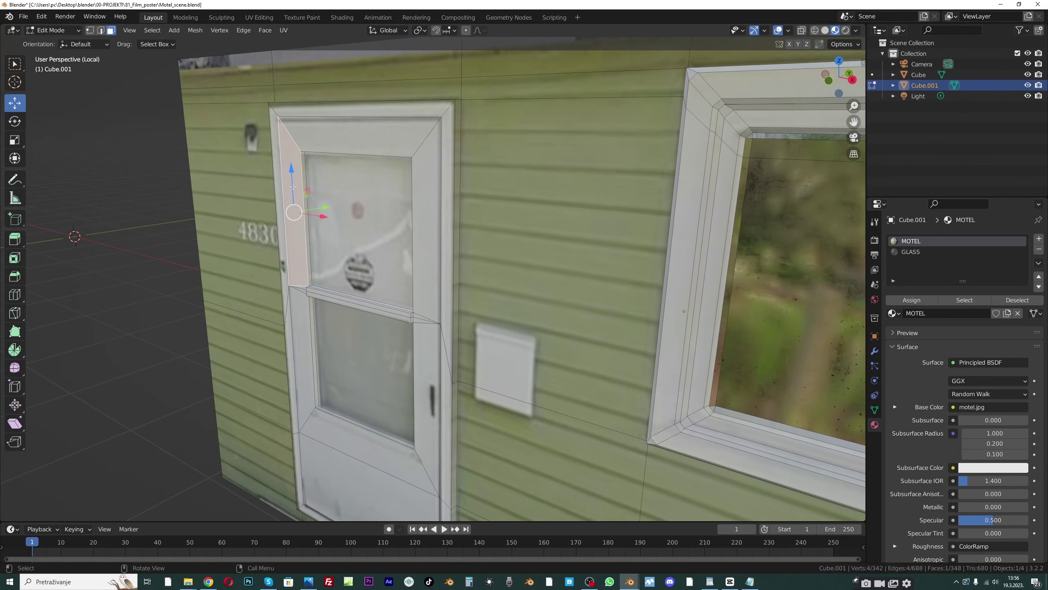
pyautogui.moveTo(301, 326); pyautogui.dragTo(300, 309, button='middle')
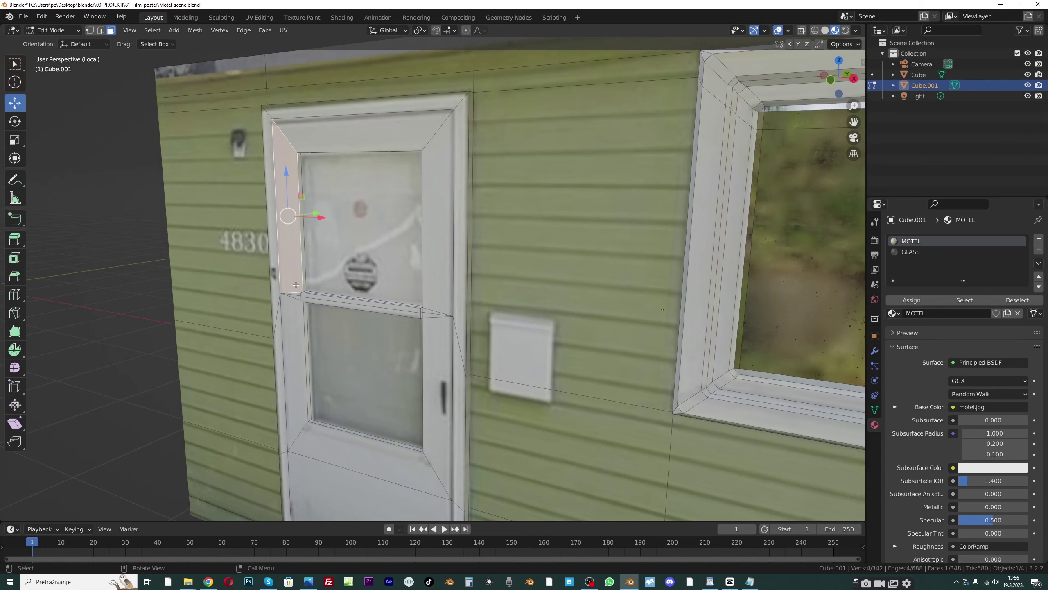
pyautogui.keyDown('ctrl'); pyautogui.click(294, 413); pyautogui.keyUp('ctrl')
pyautogui.keyDown('ctrl'); pyautogui.click(396, 458); pyautogui.keyUp('ctrl')
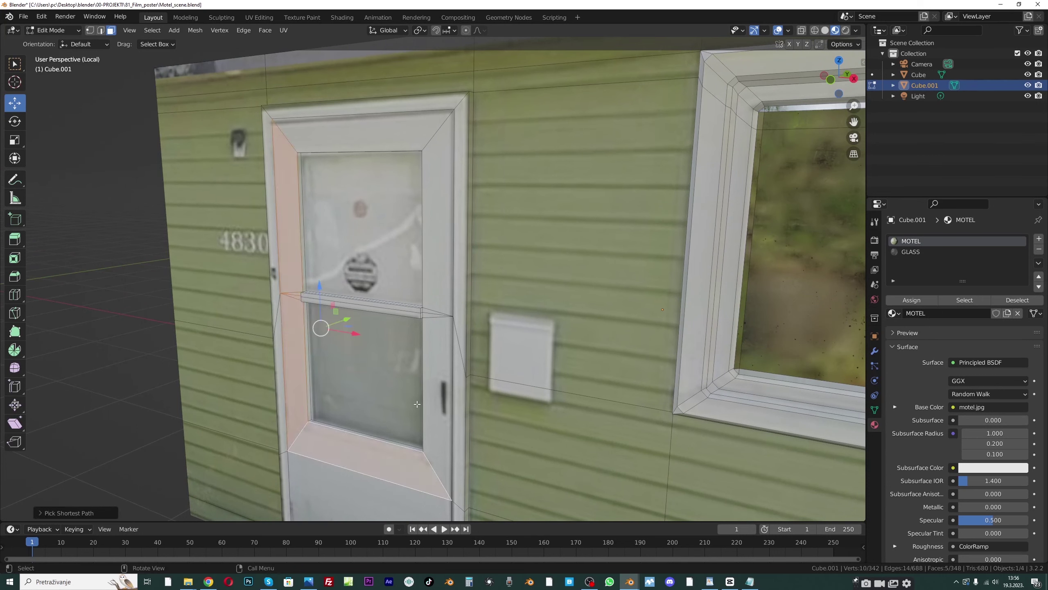
pyautogui.keyDown('ctrl'); pyautogui.click(433, 387); pyautogui.keyUp('ctrl')
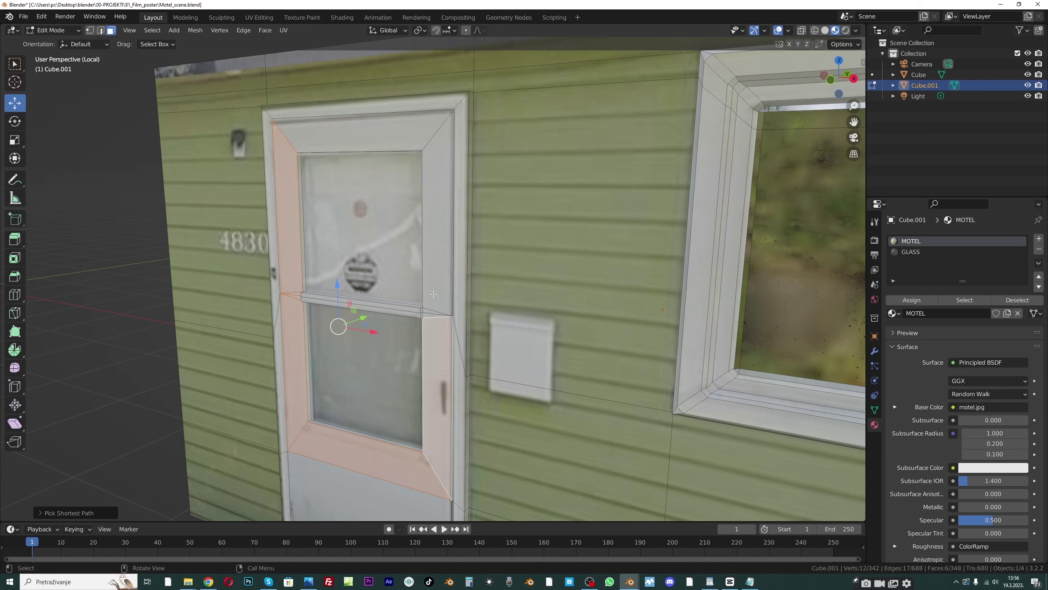
pyautogui.keyDown('shift'); pyautogui.click(431, 265); pyautogui.keyUp('shift')
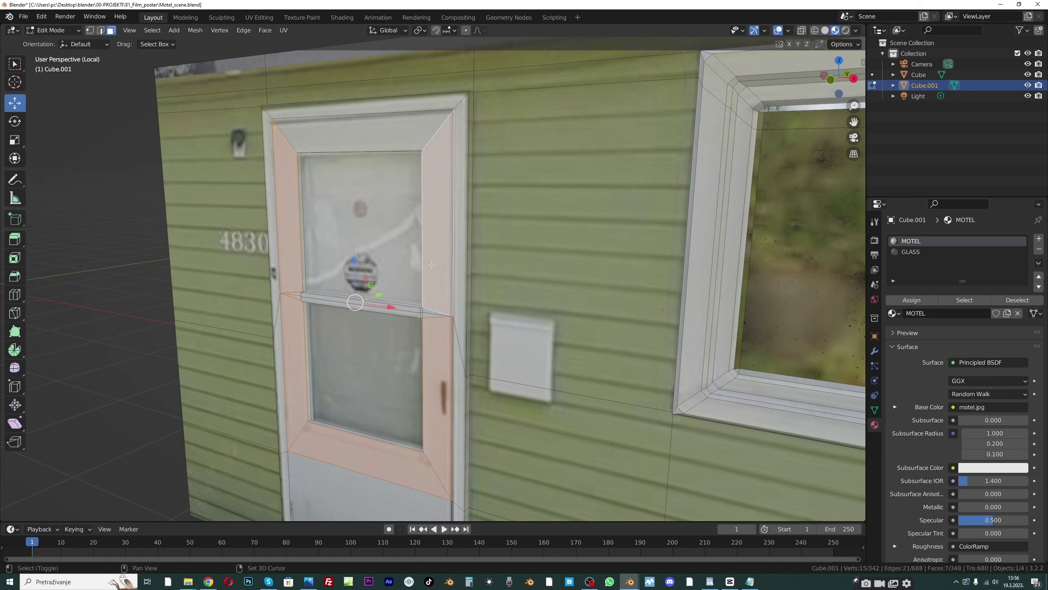
pyautogui.hotkey('ctrl', 'z')
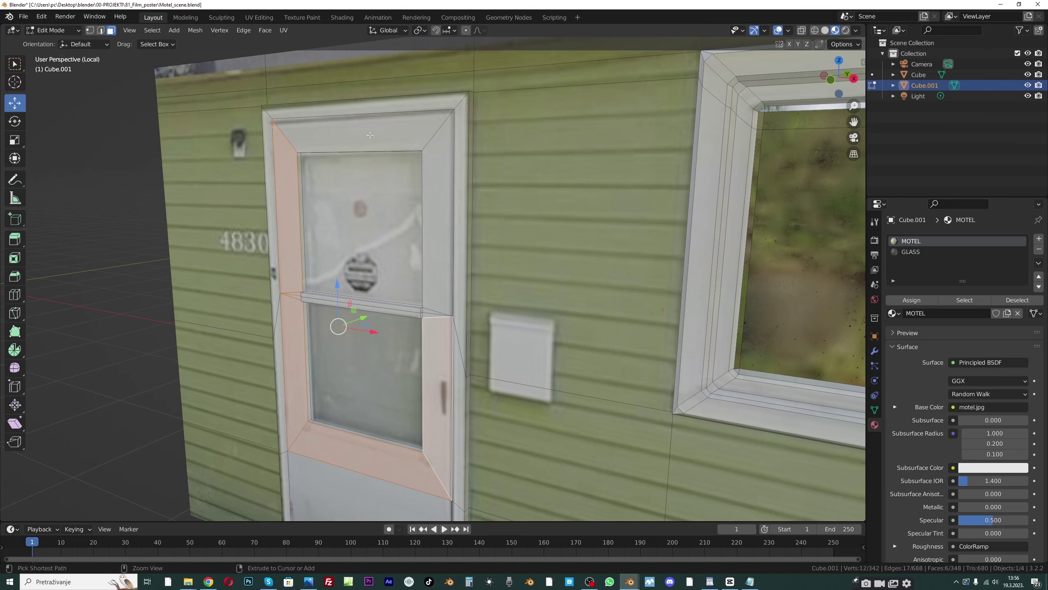
pyautogui.keyDown('ctrl'); pyautogui.click(416, 139); pyautogui.keyUp('ctrl')
# Extrude the selected door faces around the glass about 0.011 m outward along the global Y axis
pyautogui.moveTo(416, 139); pyautogui.dragTo(410, 285, button='middle')
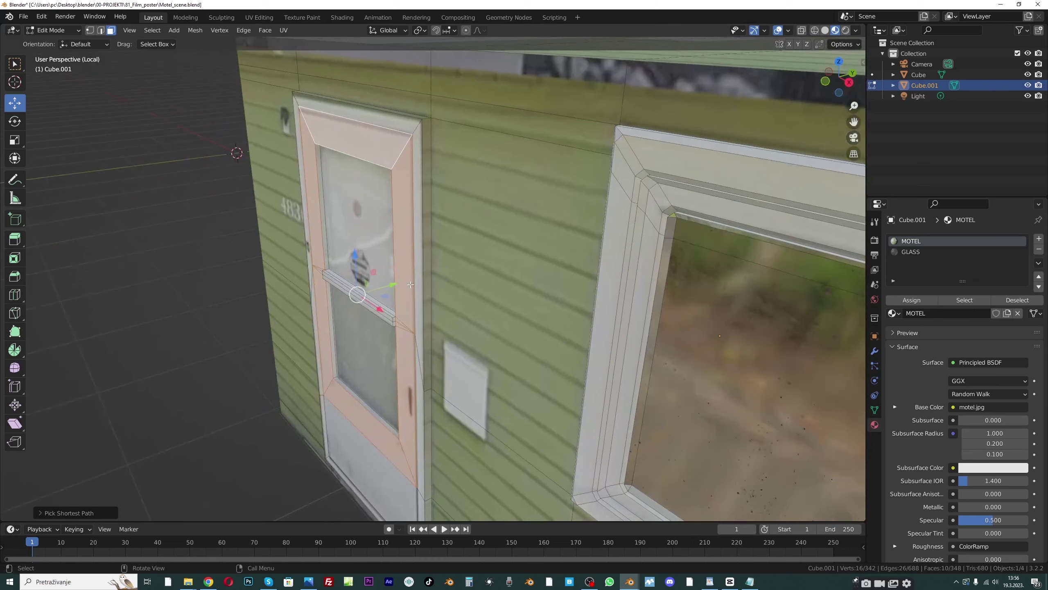
pyautogui.scroll(5, 415, 300)
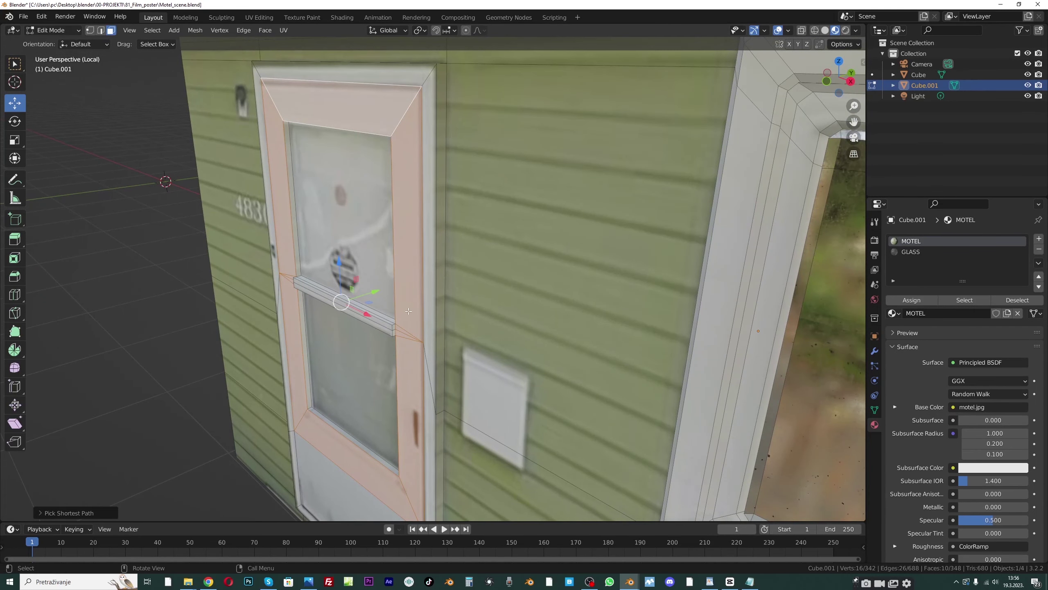
pyautogui.press('e')
pyautogui.press('y')
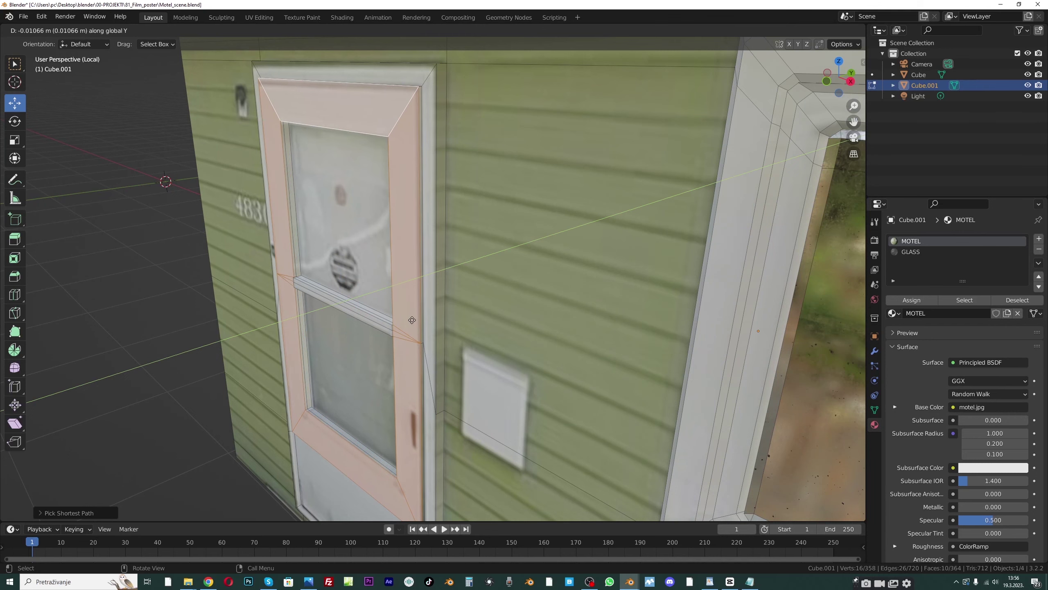
pyautogui.click(412, 320)
# Examine the door and window relief in Object Mode, from several angles and with solid shading
pyautogui.scroll(-5, 412, 320)
pyautogui.moveTo(412, 321); pyautogui.dragTo(361, 239, button='middle')
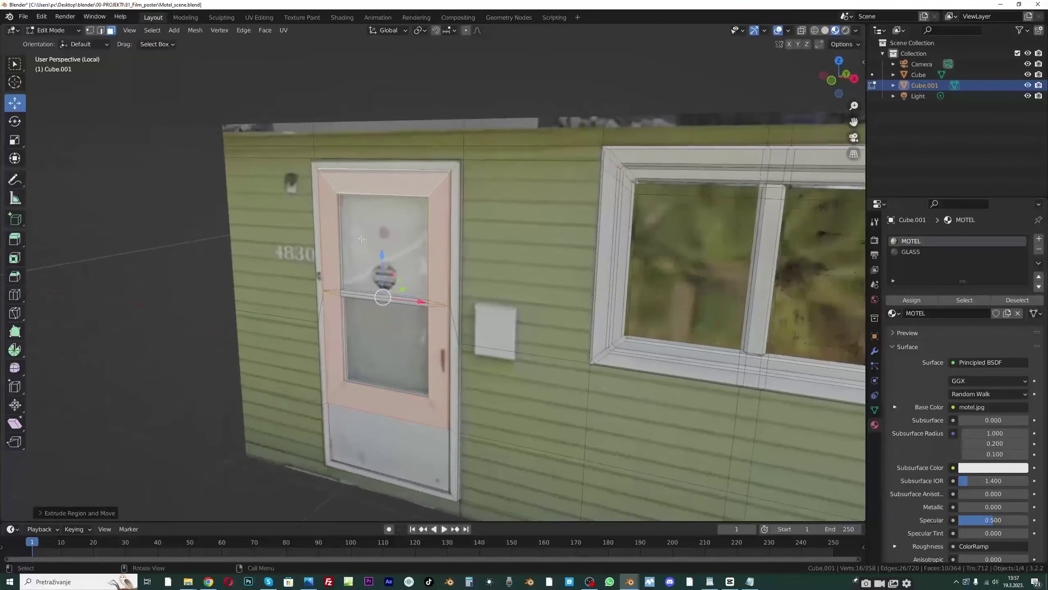
pyautogui.click(46, 34)
pyautogui.click(49, 43)
pyautogui.moveTo(247, 231)
pyautogui.mouseDown(button='middle')
pyautogui.moveTo(263, 237)
pyautogui.moveTo(252, 239)
pyautogui.mouseUp(button='middle')
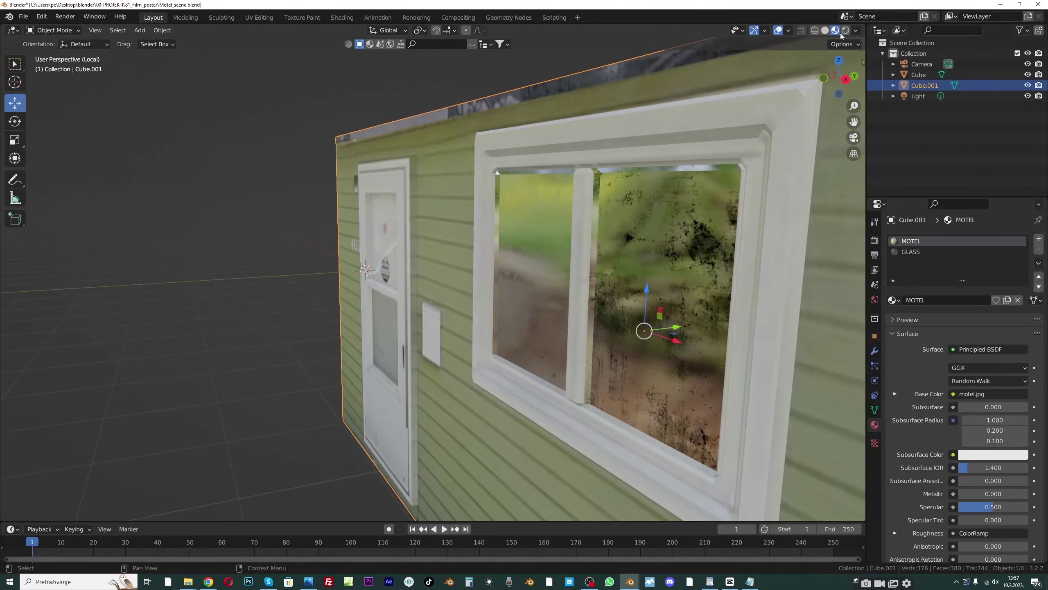
pyautogui.click(825, 30)
pyautogui.scroll(-3, 413, 233)
pyautogui.moveTo(414, 233)
pyautogui.mouseDown(button='middle')
pyautogui.moveTo(556, 202)
pyautogui.moveTo(436, 237)
pyautogui.moveTo(811, 95)
pyautogui.mouseUp(button='middle')
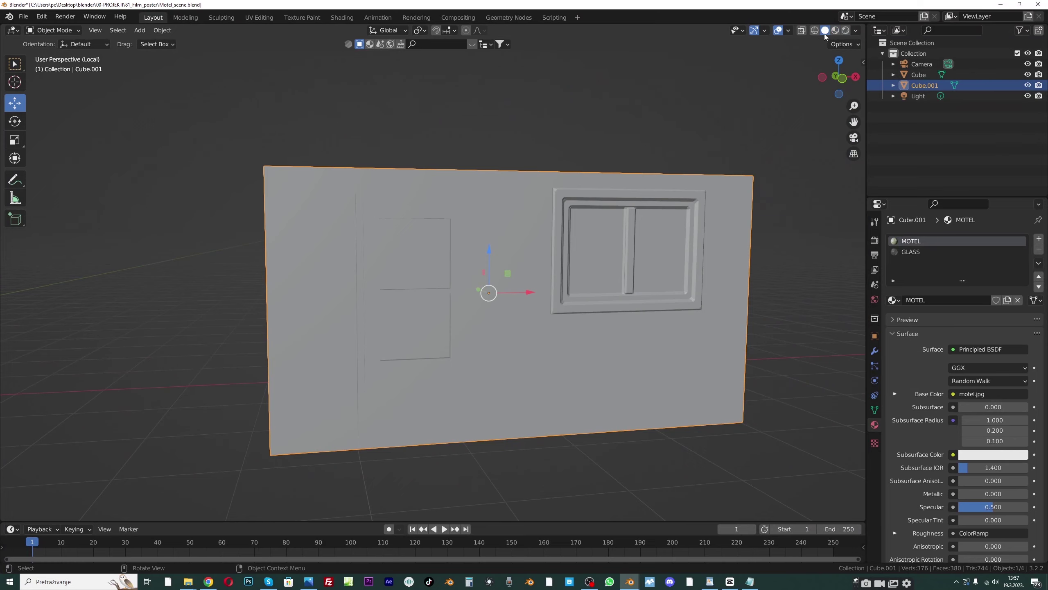
# Return the viewport to Material Preview shading and save the file
pyautogui.click(835, 30)
pyautogui.moveTo(454, 206); pyautogui.dragTo(471, 185, button='middle')
pyautogui.hotkey('ctrl', 's')
# Open the Shading workspace and put the motel mesh Cube.001 in Edit Mode
pyautogui.click(53, 30)
pyautogui.click(53, 54)
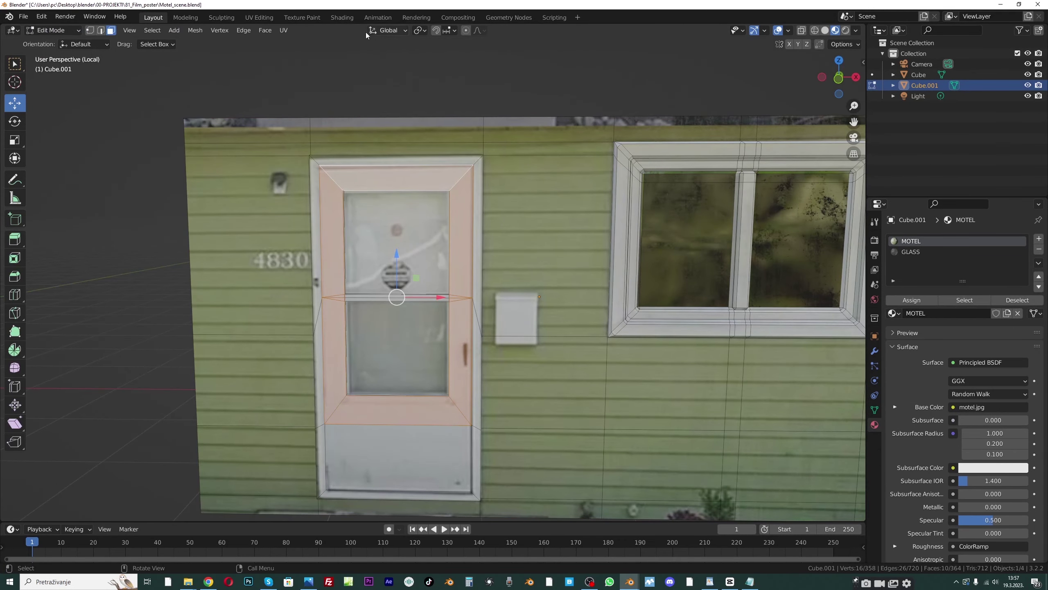
pyautogui.click(348, 20)
pyautogui.click(344, 33)
pyautogui.click(355, 41)
pyautogui.moveTo(454, 186); pyautogui.dragTo(512, 196, button='middle')
pyautogui.click(356, 30)
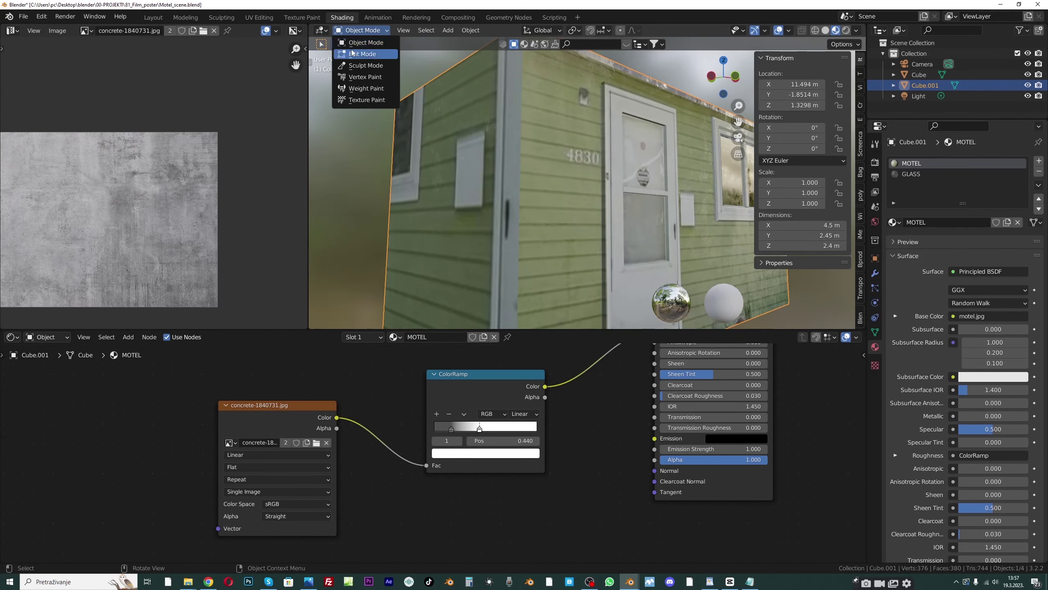
pyautogui.click(353, 53)
# Select the thin side faces around the raised door section and unwrap them with Cube Projection
pyautogui.scroll(-3, 633, 275)
pyautogui.click(597, 161)
pyautogui.keyDown('ctrl'); pyautogui.click(597, 268); pyautogui.keyUp('ctrl')
pyautogui.moveTo(598, 256); pyautogui.dragTo(516, 270, button='middle')
pyautogui.keyDown('ctrl'); pyautogui.click(524, 155); pyautogui.keyUp('ctrl')
pyautogui.moveTo(553, 193); pyautogui.dragTo(536, 148, button='middle')
pyautogui.keyDown('ctrl'); pyautogui.click(549, 223); pyautogui.keyUp('ctrl')
pyautogui.moveTo(549, 223); pyautogui.dragTo(602, 247, button='middle')
pyautogui.press('u')
pyautogui.click(585, 228)
pyautogui.scroll(-6, 198, 30)
# Display motel.jpg in the UV Editor and scale and move the projected UVs onto the white door area
pyautogui.click(151, 31)
pyautogui.click(173, 57)
pyautogui.scroll(-6, 259, 235)
pyautogui.scroll(10, 215, 234)
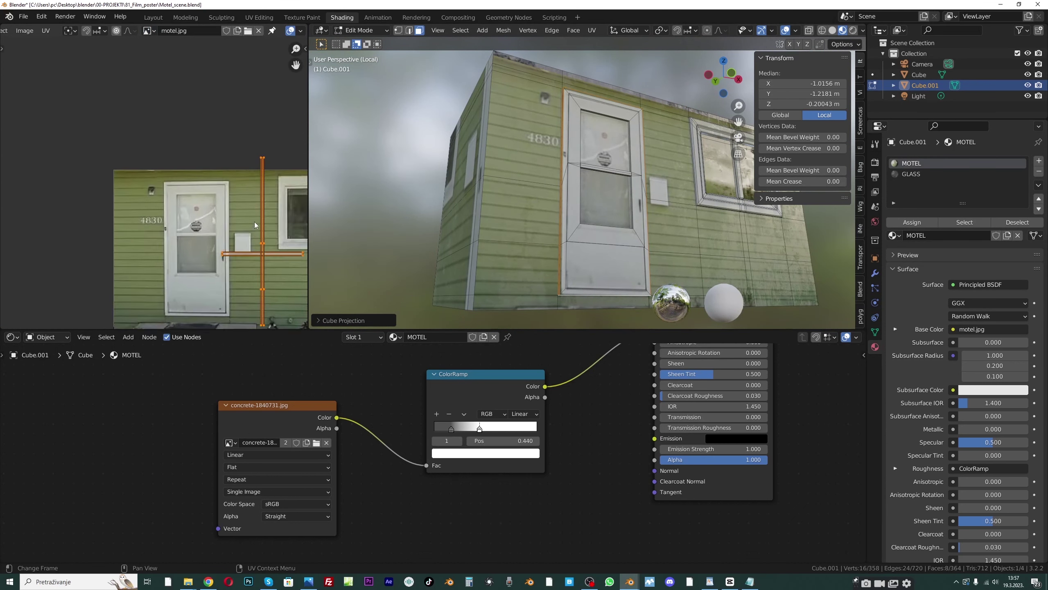
pyautogui.moveTo(281, 260); pyautogui.dragTo(222, 206, button='middle')
pyautogui.press('s')
pyautogui.click(215, 173)
pyautogui.press('g')
pyautogui.click(144, 235)
pyautogui.click(144, 234)
pyautogui.press('l')
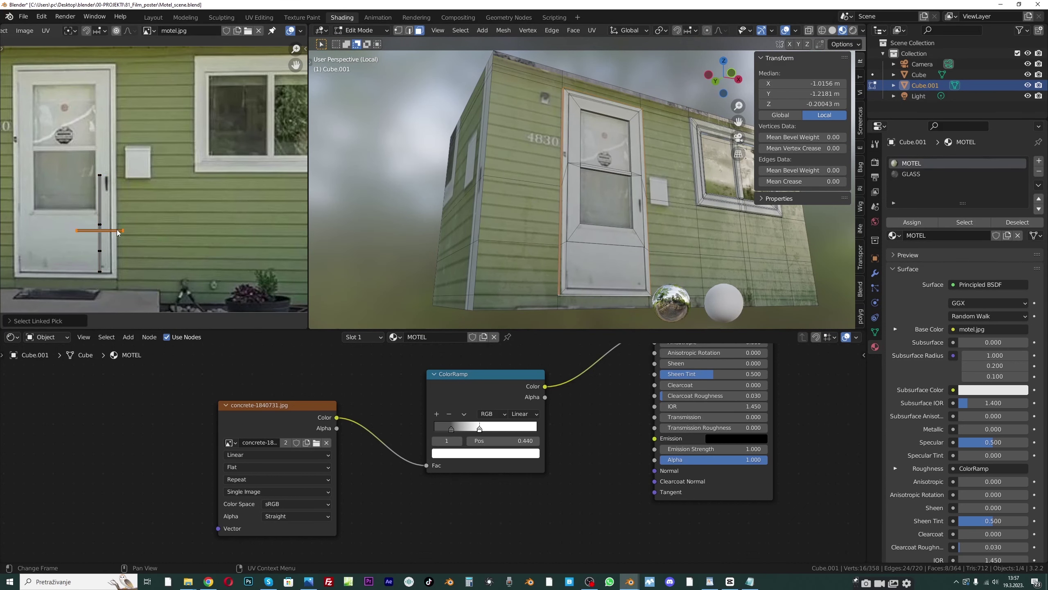
# Shift the outer UV edges of the faces beside the glass on the door's handle side slightly inward along X
pyautogui.scroll(6, 83, 31)
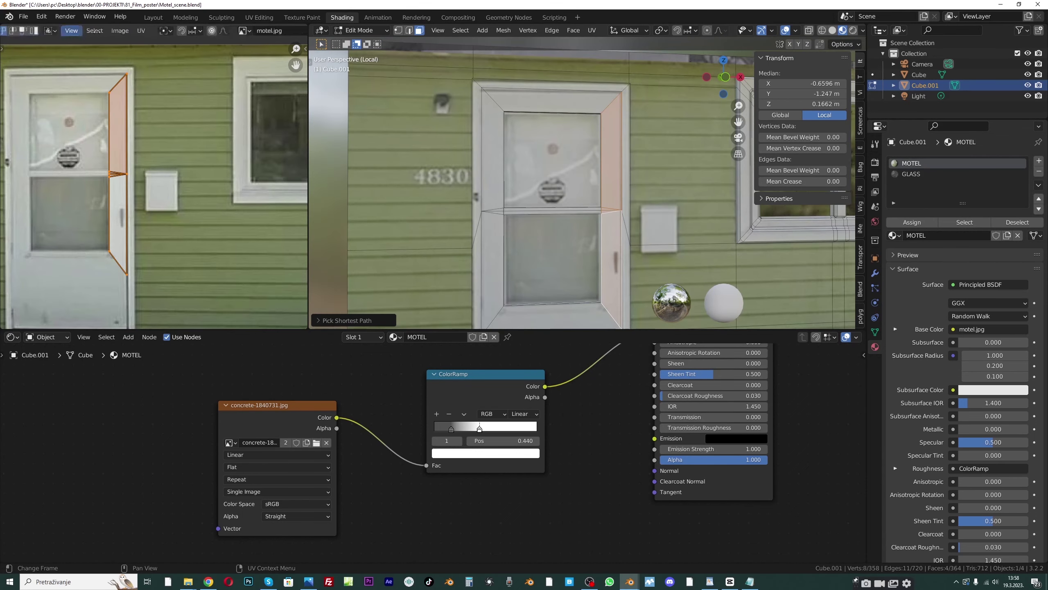
pyautogui.click(26, 31)
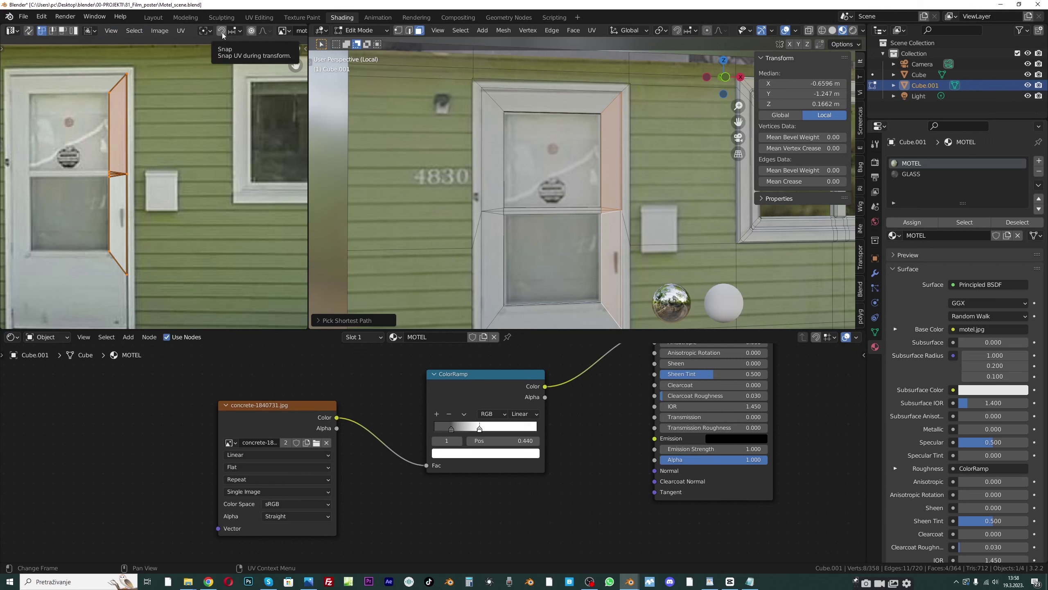
pyautogui.scroll(-8, 216, 32)
pyautogui.scroll(8, 216, 31)
pyautogui.click(51, 33)
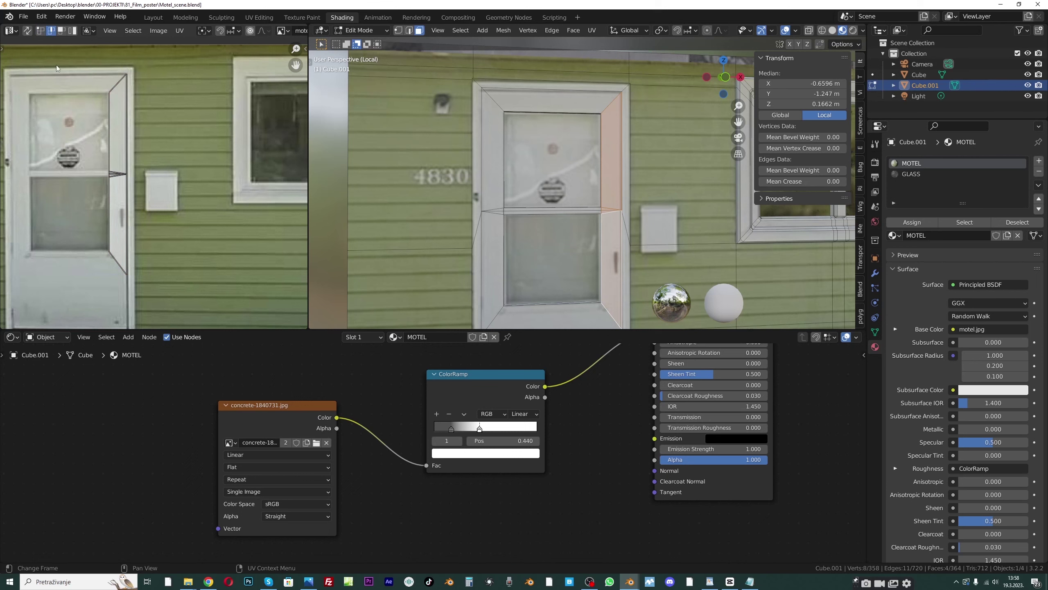
pyautogui.moveTo(166, 289); pyautogui.dragTo(120, 67)
pyautogui.press('g')
pyautogui.press('x')
pyautogui.click(162, 125)
# Select the face above the door glass and move its upper UV edge slightly down along Y
pyautogui.moveTo(594, 199); pyautogui.dragTo(585, 195, button='middle')
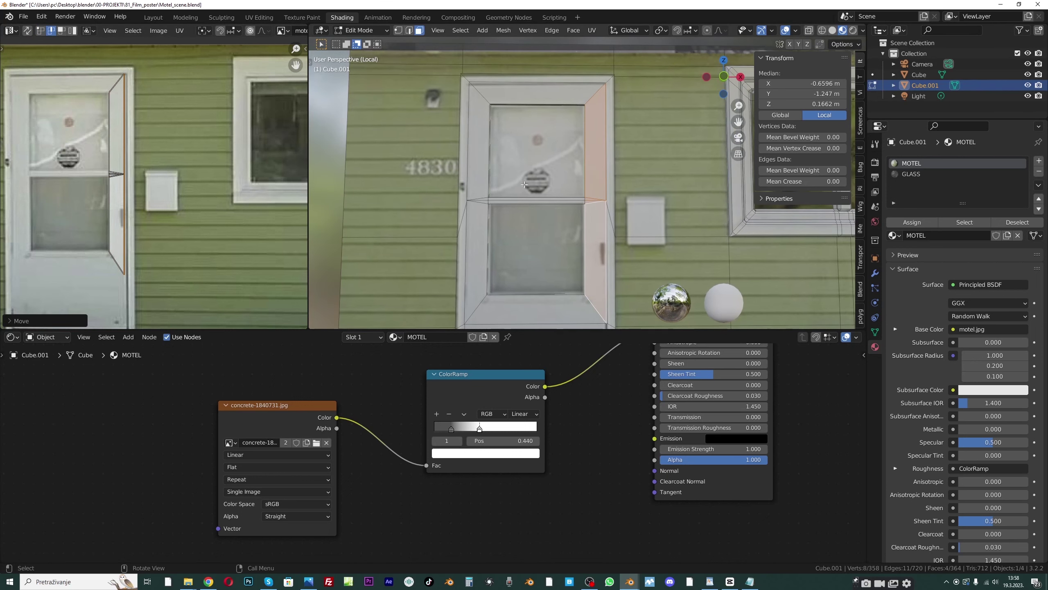
pyautogui.click(476, 158)
pyautogui.moveTo(476, 158); pyautogui.dragTo(542, 124, button='middle')
pyautogui.click(541, 113)
pyautogui.scroll(2, 40, 50)
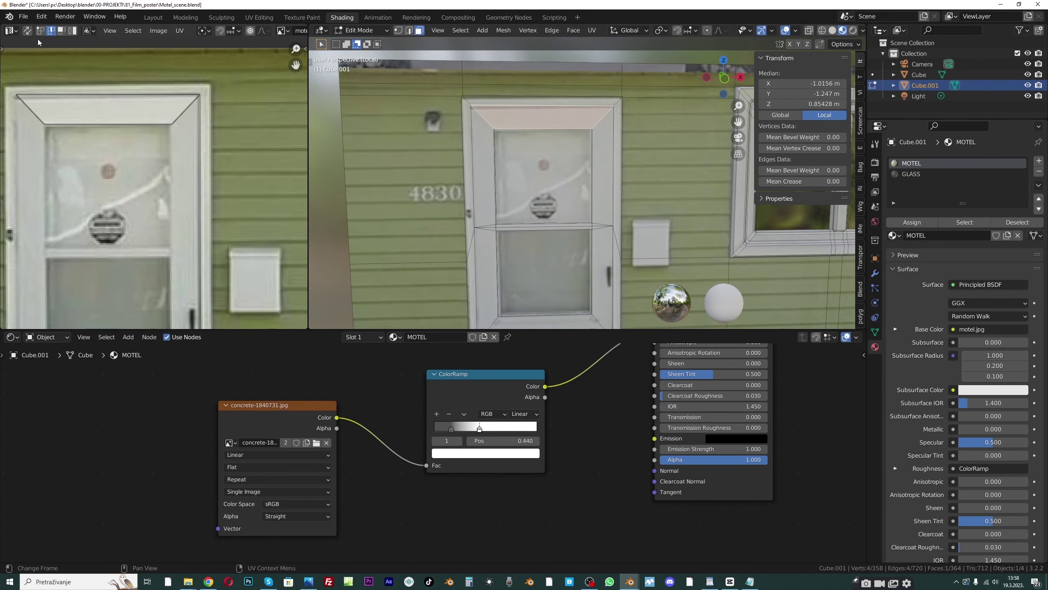
pyautogui.moveTo(26, 100); pyautogui.dragTo(119, 102, button='middle')
pyautogui.press('1')
pyautogui.click(111, 98)
pyautogui.press('g')
pyautogui.press('y')
pyautogui.click(112, 107)
pyautogui.moveTo(284, 89); pyautogui.dragTo(253, 91, button='middle')
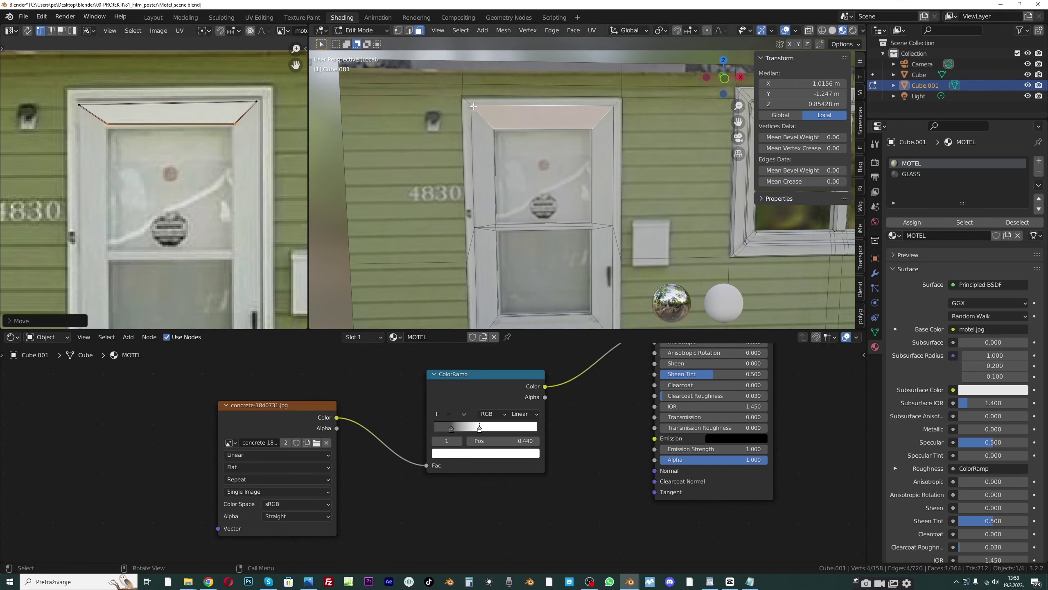
# Select the door face left of the upper glass and move its outer UV corners inward onto the white door
pyautogui.click(479, 165)
pyautogui.press('g')
pyautogui.click(84, 114)
pyautogui.click(81, 257)
pyautogui.press('g')
pyautogui.click(84, 258)
pyautogui.moveTo(85, 256); pyautogui.dragTo(67, 206, button='middle')
# Select the two narrow rim faces on the door's handle side and move and X-scale their UVs onto the white door
pyautogui.moveTo(396, 165); pyautogui.dragTo(373, 149, button='middle')
pyautogui.click(572, 165)
pyautogui.scroll(-1, 573, 206)
pyautogui.keyDown('shift'); pyautogui.click(574, 248); pyautogui.keyUp('shift')
pyautogui.scroll(-3, 280, 152)
pyautogui.moveTo(280, 153); pyautogui.dragTo(190, 149, button='middle')
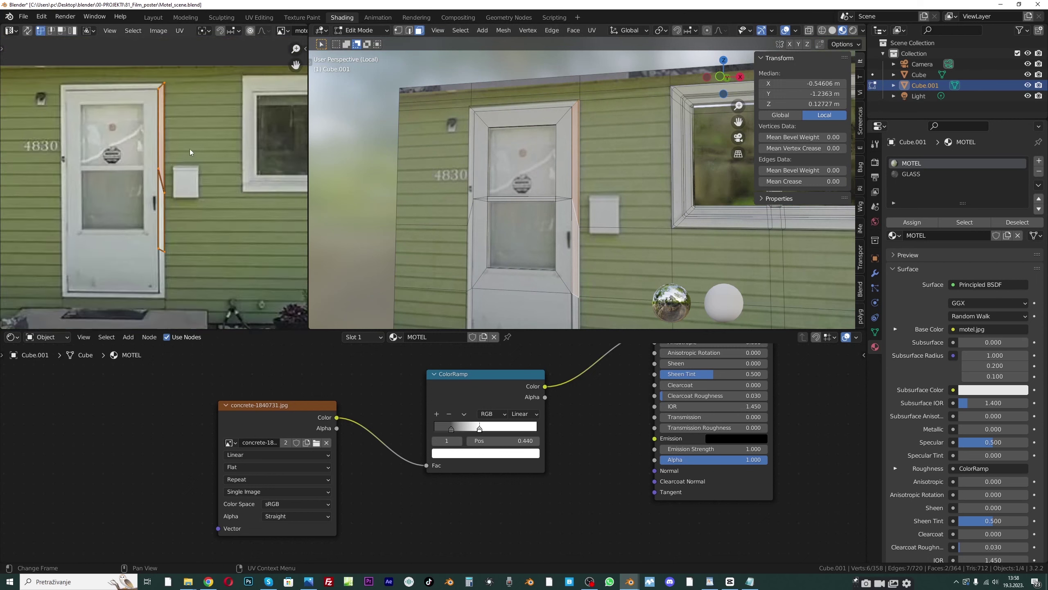
pyautogui.scroll(1, 203, 154)
pyautogui.press('a')
pyautogui.press('g')
pyautogui.click(193, 182)
pyautogui.press('s')
pyautogui.press('x')
pyautogui.click(181, 179)
# Return to Object Mode, save the file and inspect the retextured door edges from several angles
pyautogui.scroll(-1, 545, 191)
pyautogui.moveTo(545, 191); pyautogui.dragTo(452, 214, button='middle')
pyautogui.click(361, 30)
pyautogui.click(355, 38)
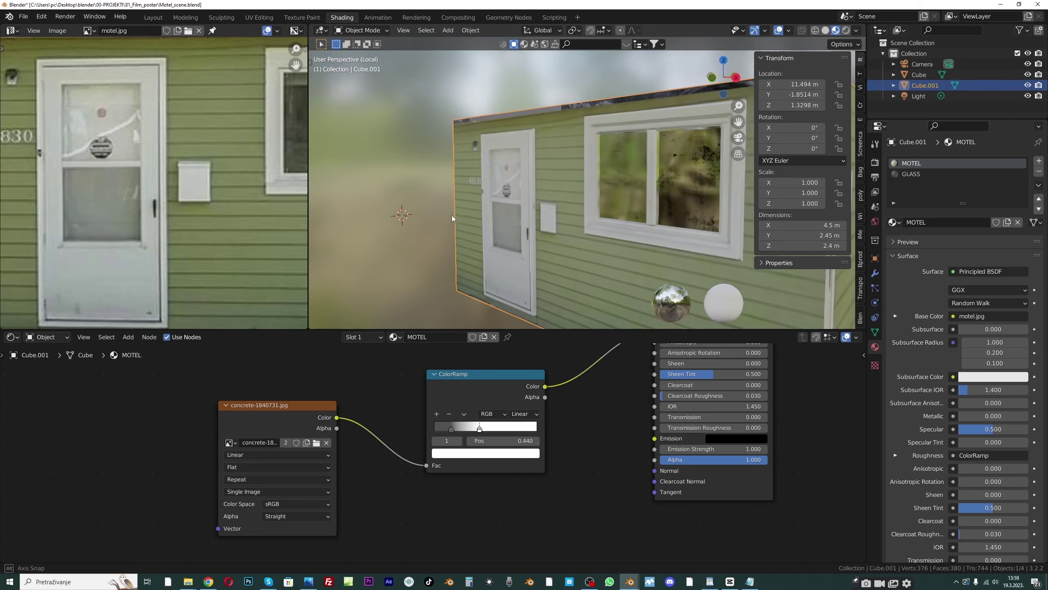
pyautogui.hotkey('ctrl', 's')
pyautogui.scroll(2, 476, 217)
pyautogui.moveTo(512, 198); pyautogui.dragTo(561, 196, button='middle')
pyautogui.moveTo(708, 142); pyautogui.dragTo(515, 136, button='middle')
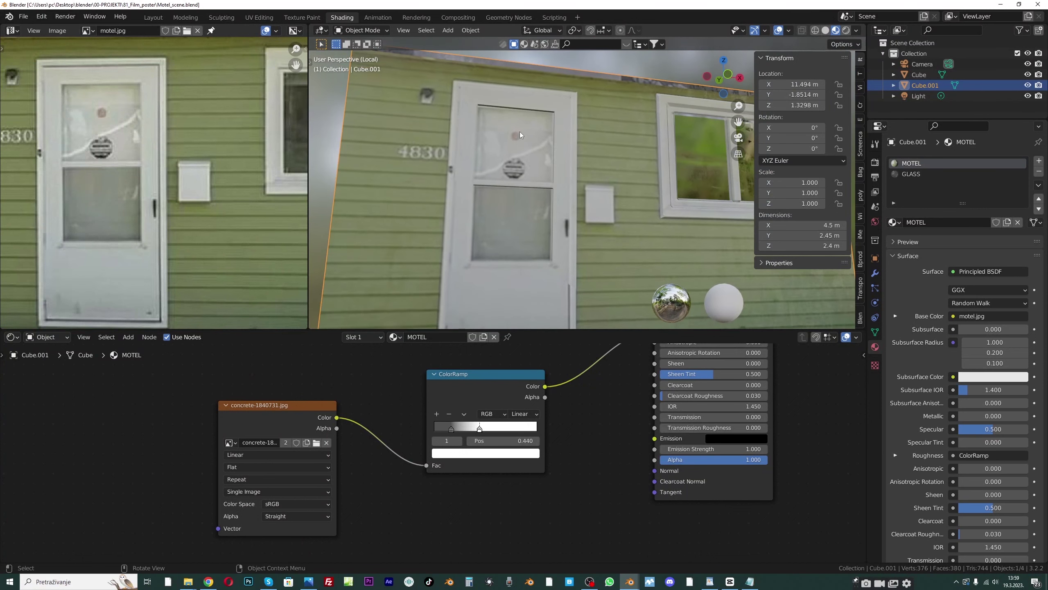
pyautogui.scroll(-3, 533, 177)
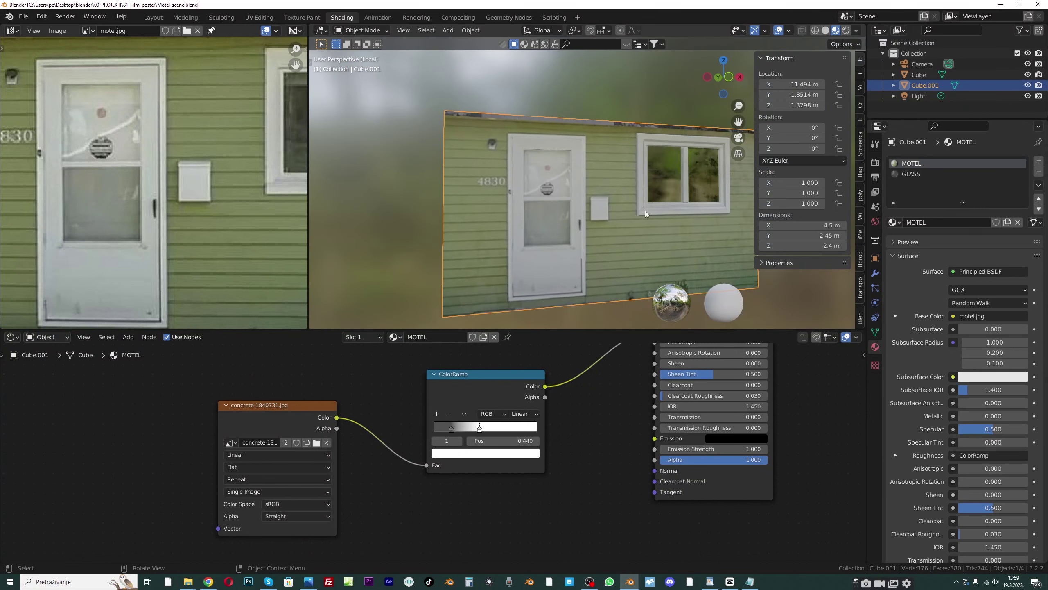
# Add a third material slot with an independent copy of the GLASS material and name it GLASS_white
pyautogui.click(914, 174)
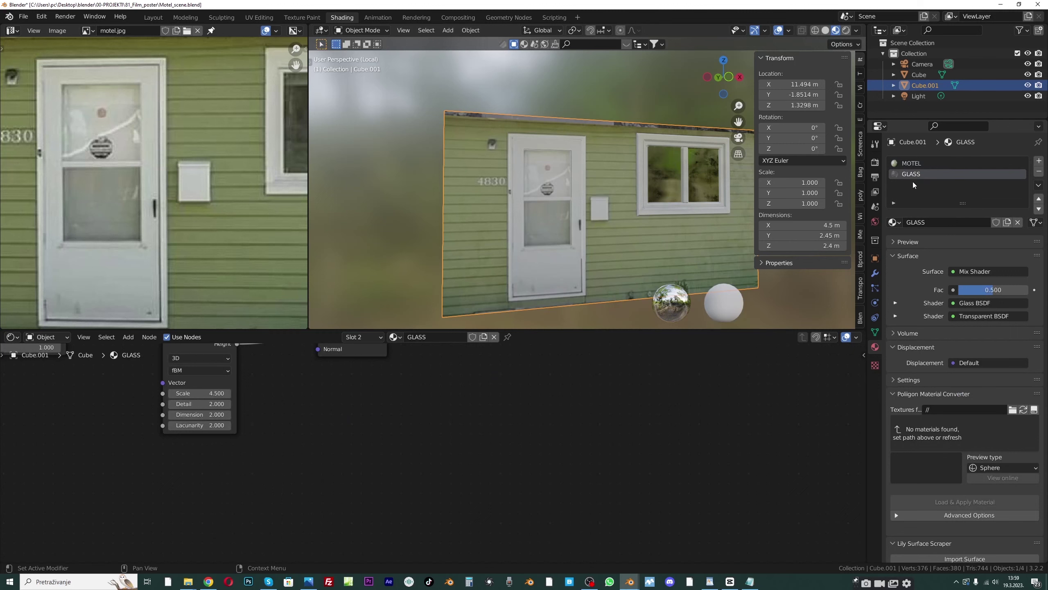
pyautogui.click(1038, 161)
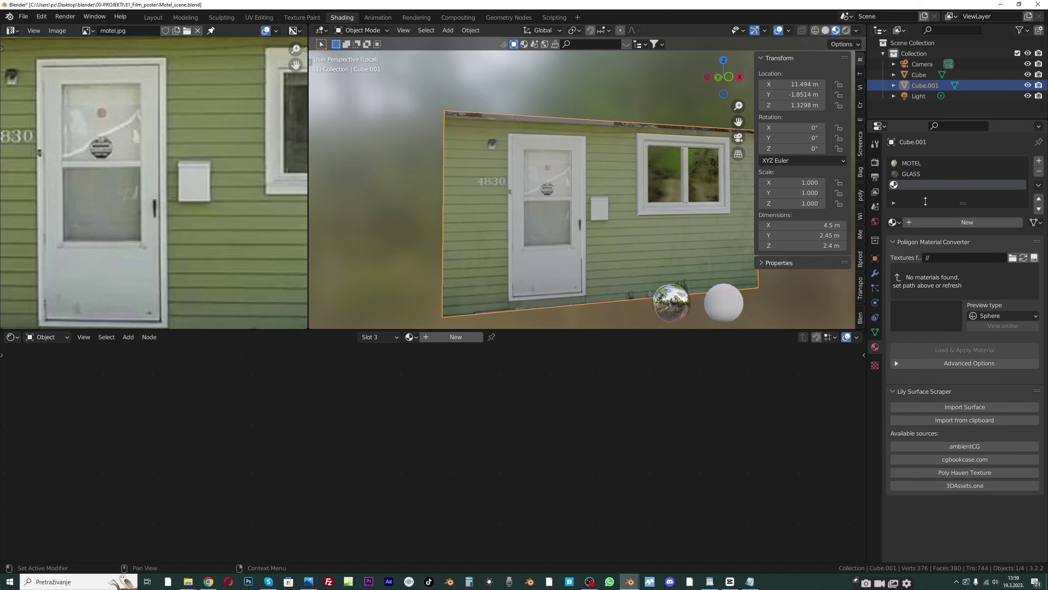
pyautogui.click(893, 222)
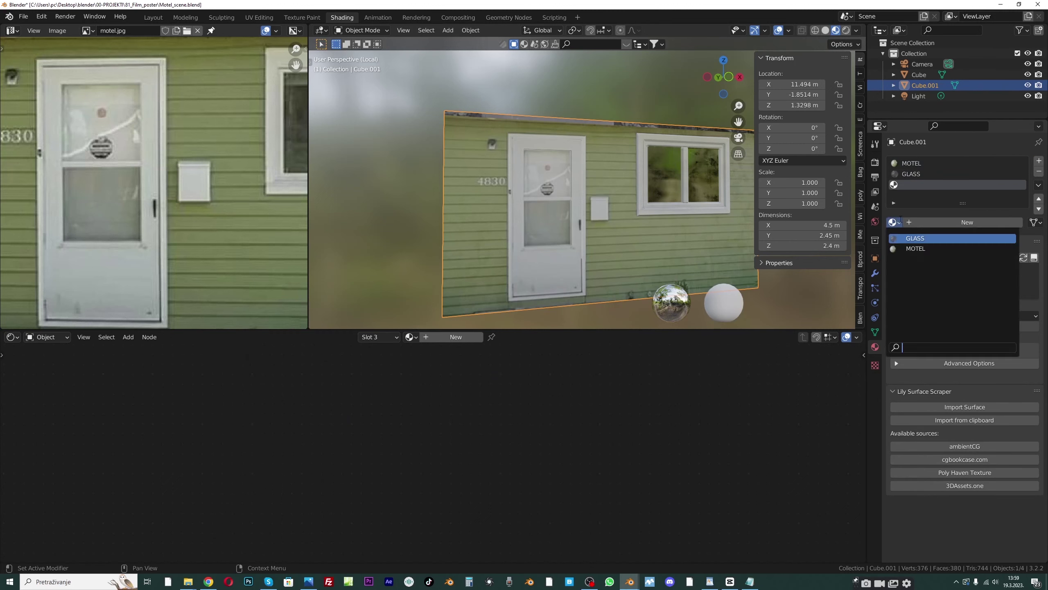
pyautogui.click(909, 238)
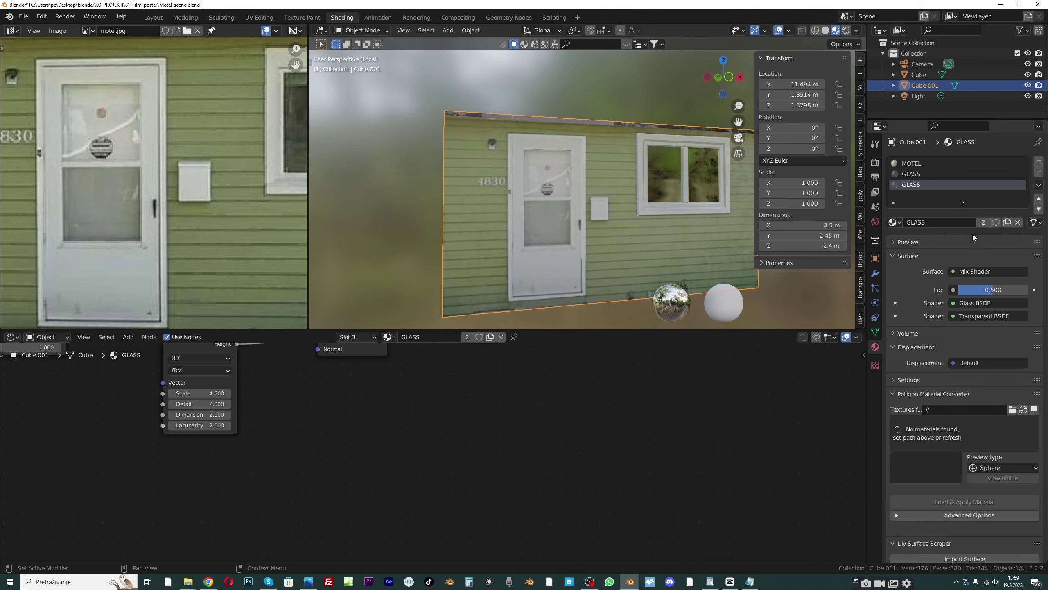
pyautogui.click(1007, 223)
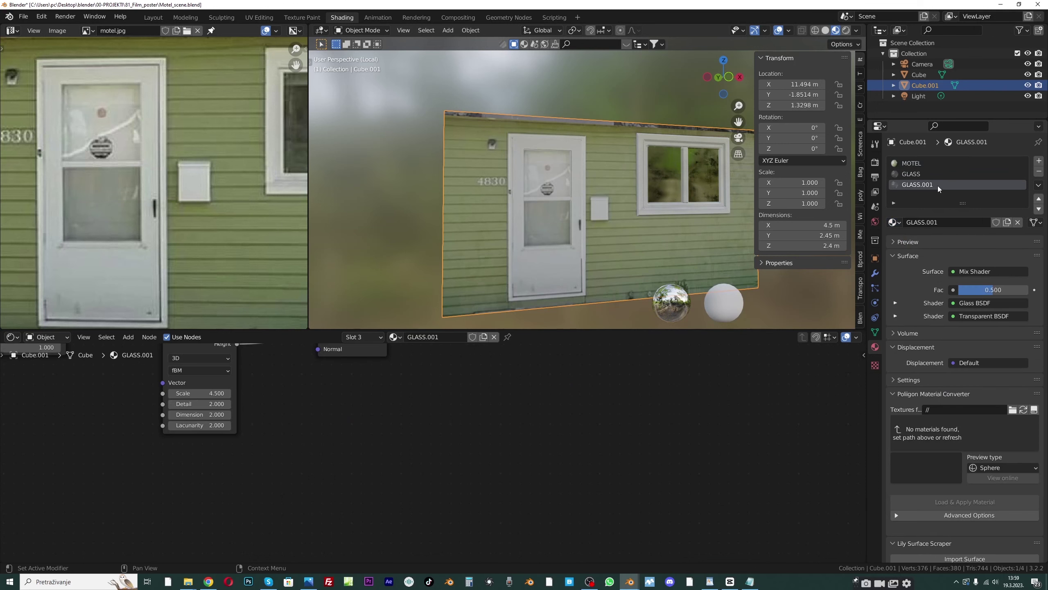
pyautogui.click(928, 220)
pyautogui.moveTo(925, 223); pyautogui.dragTo(952, 224)
pyautogui.press('BackSpace')
pyautogui.write('_white')
pyautogui.press('Return')
# Assign the GLASS_white material to both glass panes of the door in Edit Mode
pyautogui.click(361, 31)
pyautogui.click(371, 54)
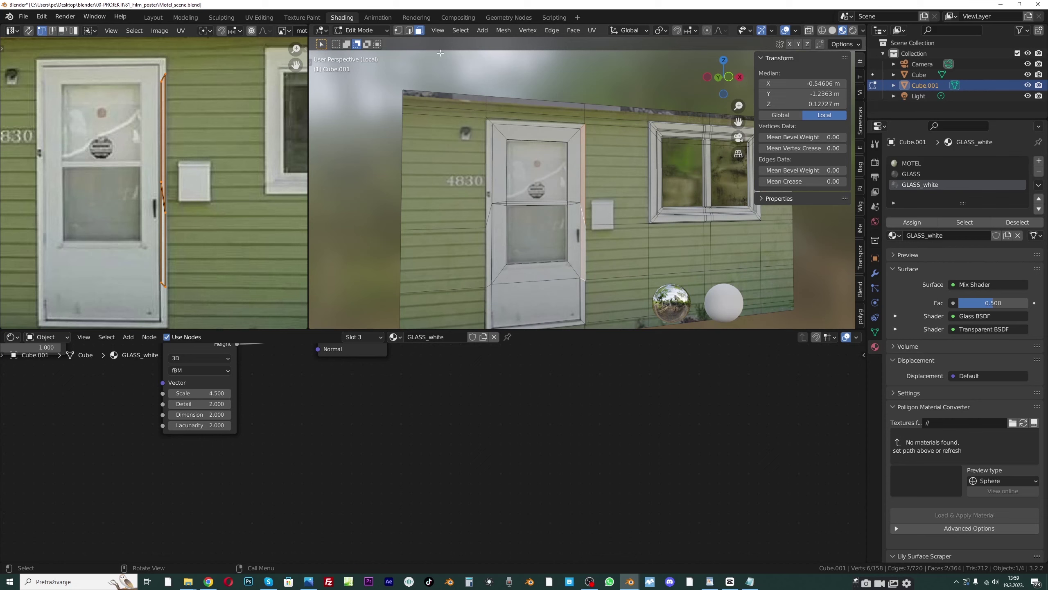
pyautogui.click(537, 174)
pyautogui.keyDown('shift'); pyautogui.click(549, 240); pyautogui.keyUp('shift')
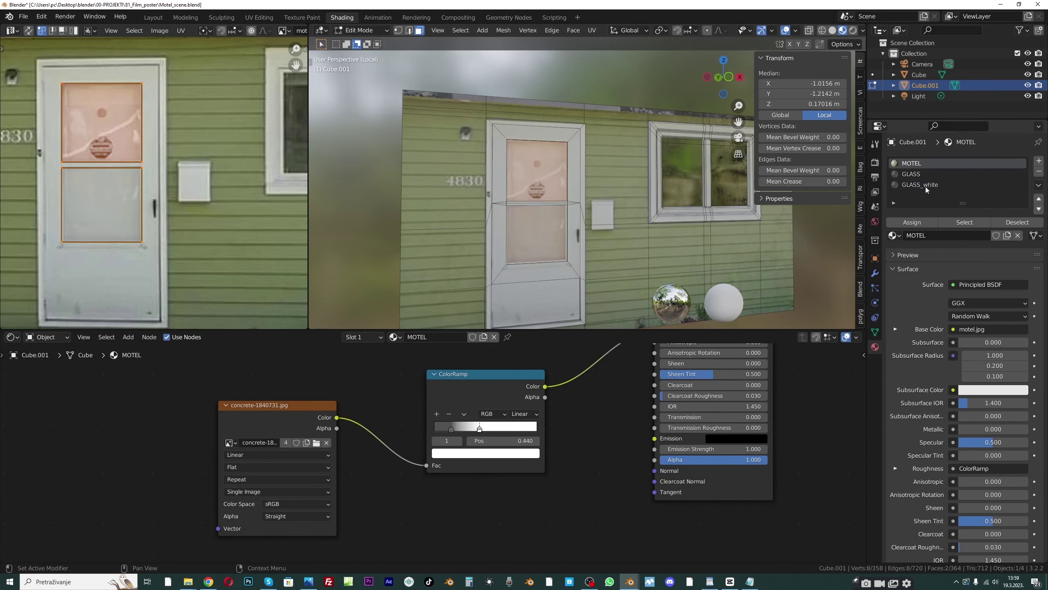
pyautogui.click(908, 184)
pyautogui.click(912, 222)
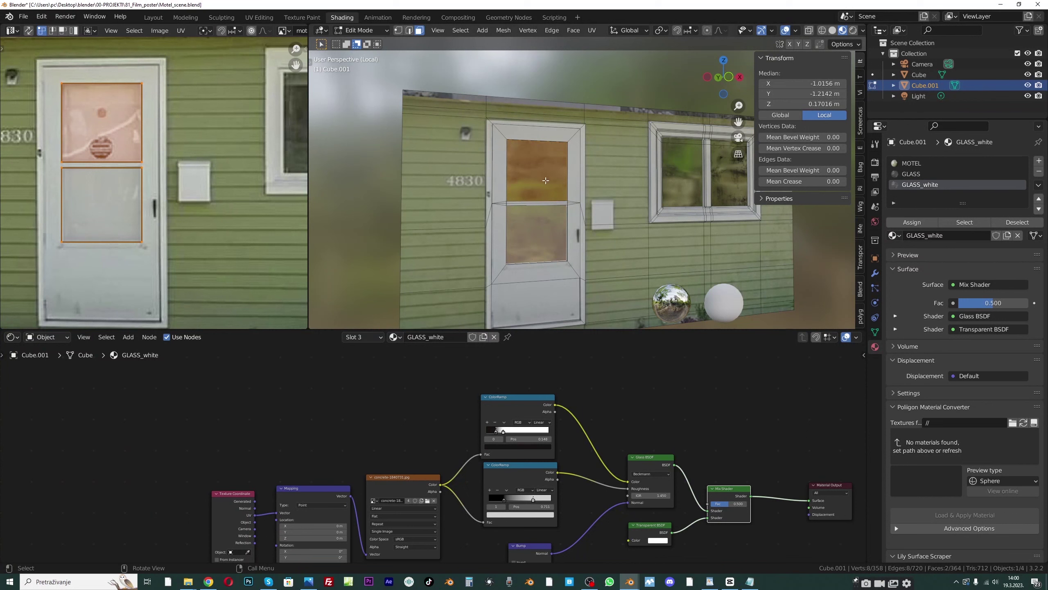
# Add an Image Texture node using motel.jpg to the GLASS_white material
pyautogui.hotkey('shift', 'a')
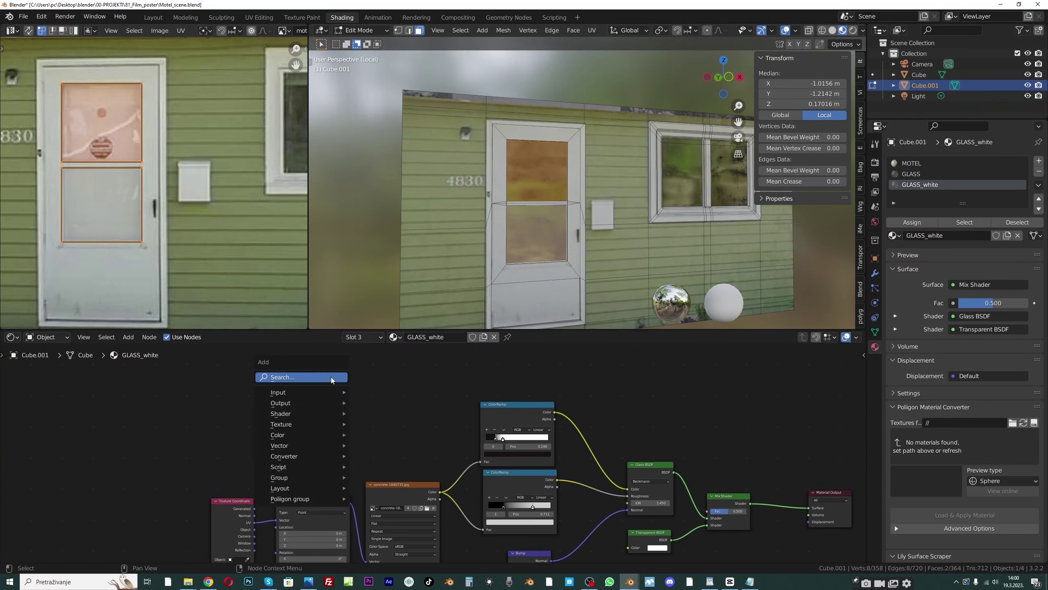
pyautogui.click(332, 378)
pyautogui.write('im')
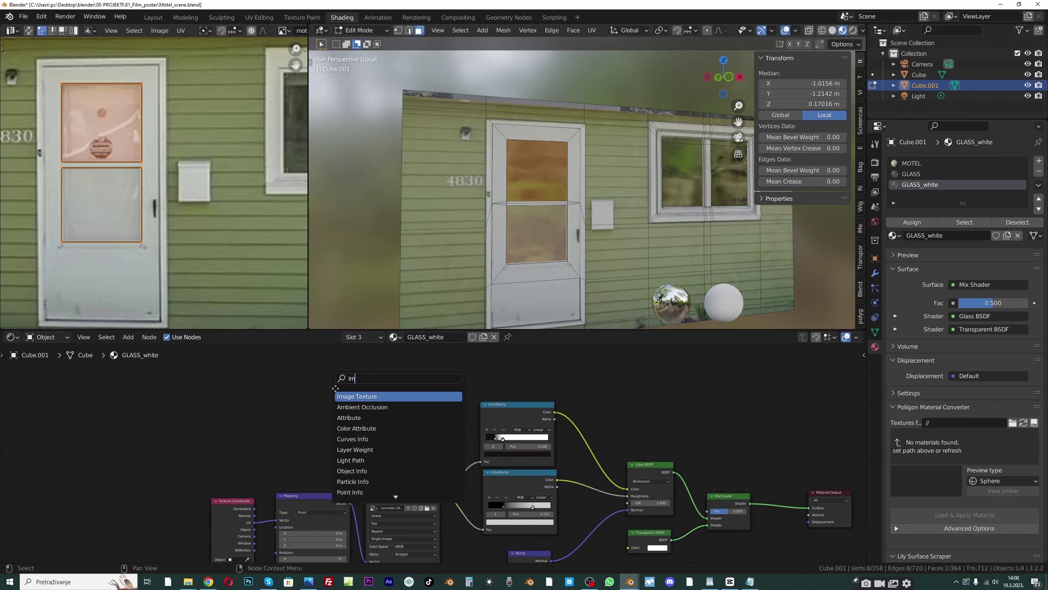
pyautogui.press('Return')
pyautogui.click(333, 392)
pyautogui.click(326, 397)
pyautogui.click(340, 414)
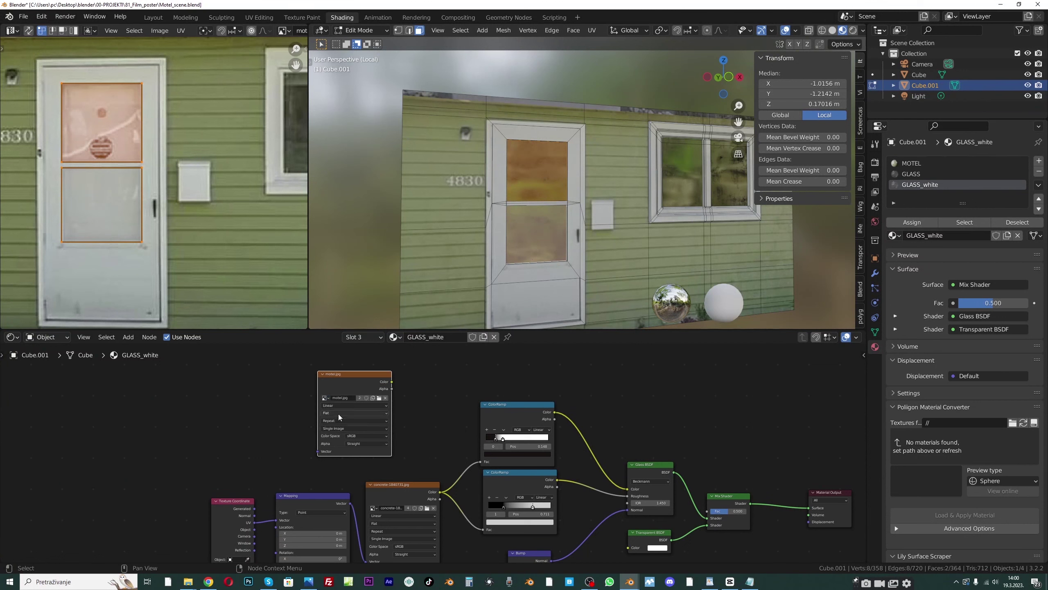
# Replace the upper ColorRamp with the motel.jpg texture as the Glass BSDF's color input
pyautogui.click(521, 405)
pyautogui.press('x')
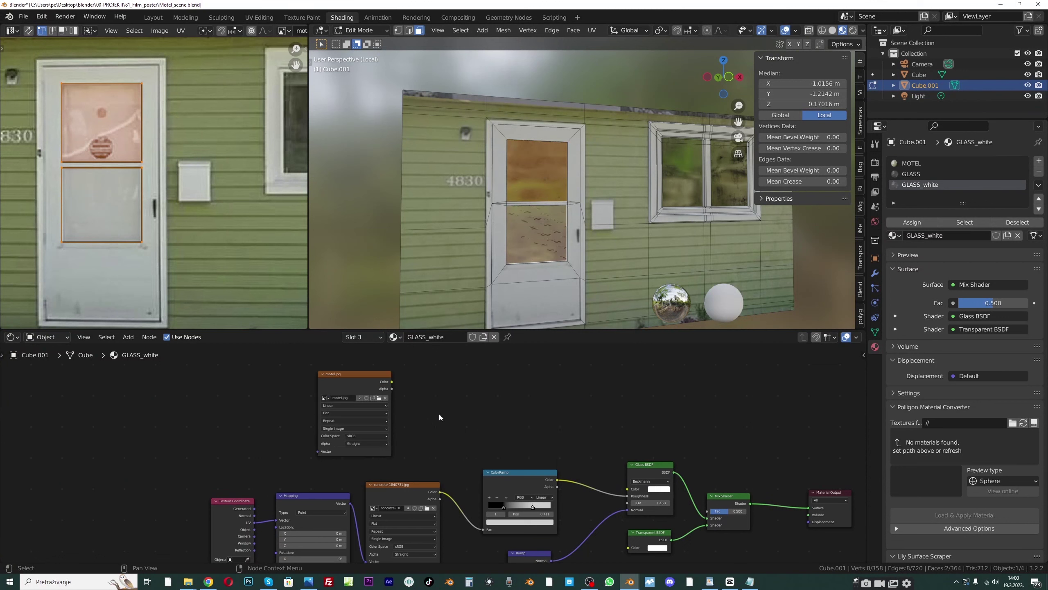
pyautogui.moveTo(392, 382); pyautogui.dragTo(627, 488)
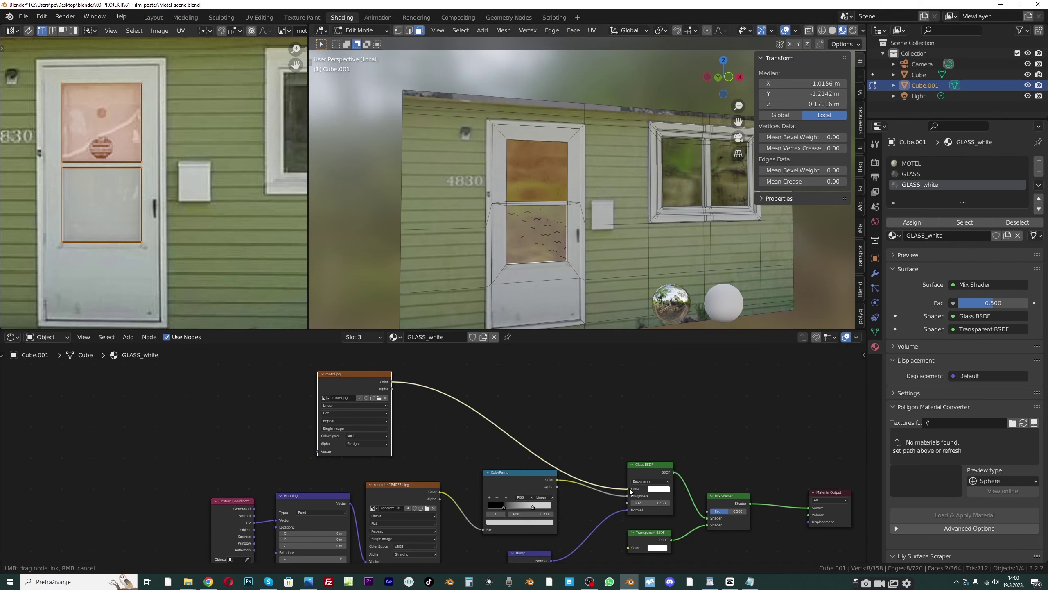
pyautogui.moveTo(380, 375); pyautogui.dragTo(543, 380)
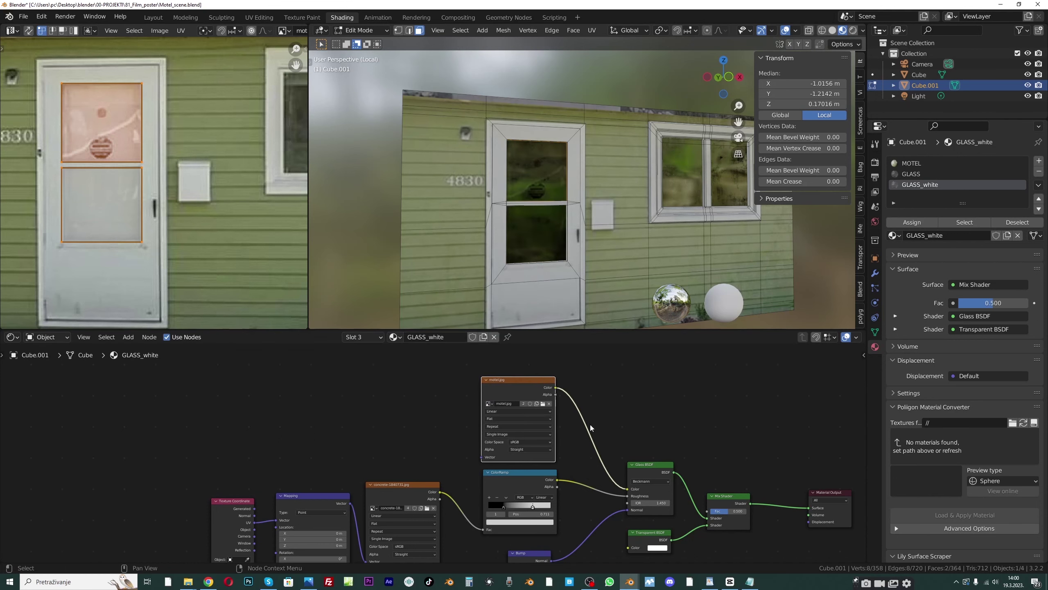
# Return to Object Mode, view the door glass at an angle and save the file
pyautogui.press('Home')
pyautogui.scroll(2, 525, 194)
pyautogui.click(361, 30)
pyautogui.click(359, 41)
pyautogui.moveTo(537, 202); pyautogui.dragTo(548, 184, button='middle')
pyautogui.hotkey('ctrl', 's')
# Duplicate the motel.jpg Image Texture node and place the copy below the Mix Shader
pyautogui.moveTo(454, 457); pyautogui.dragTo(394, 415, button='middle')
pyautogui.scroll(-2, 394, 414)
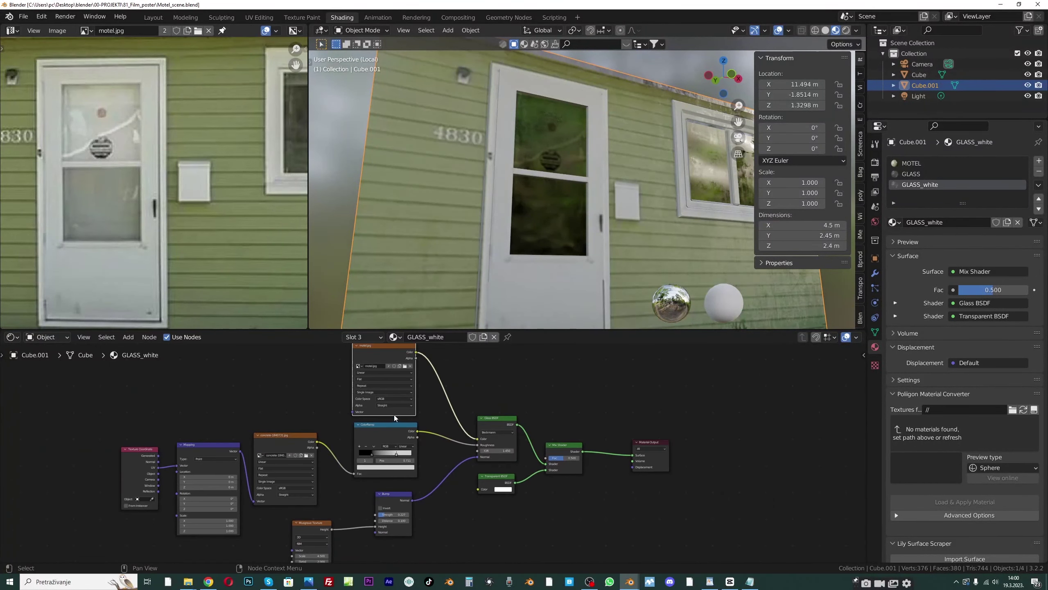
pyautogui.click(375, 346)
pyautogui.scroll(-1, 495, 421)
pyautogui.moveTo(554, 443); pyautogui.dragTo(533, 429, button='middle')
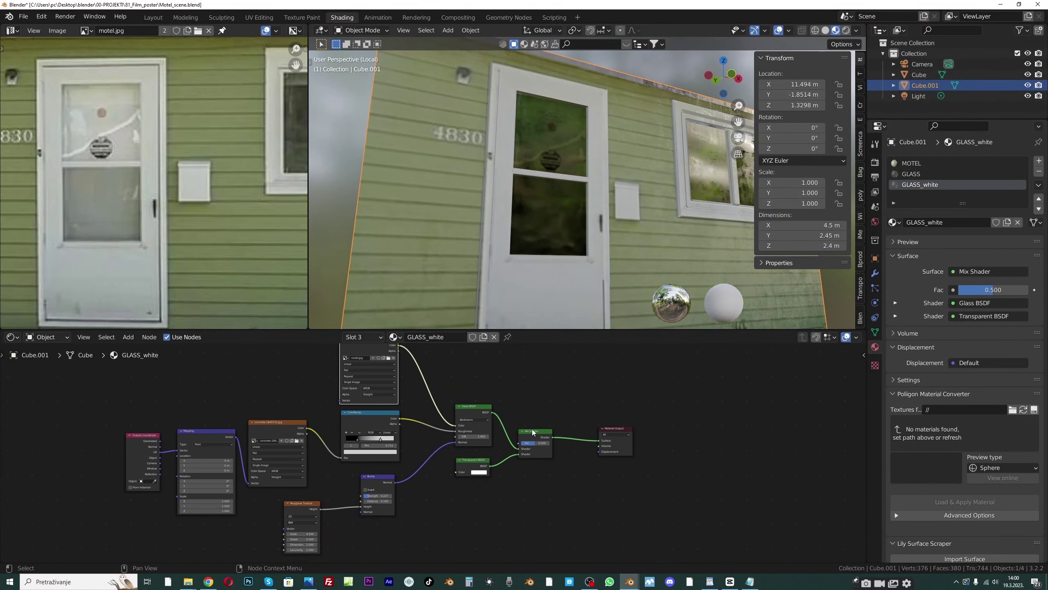
pyautogui.scroll(-1, 394, 390)
pyautogui.hotkey('shift', 'd')
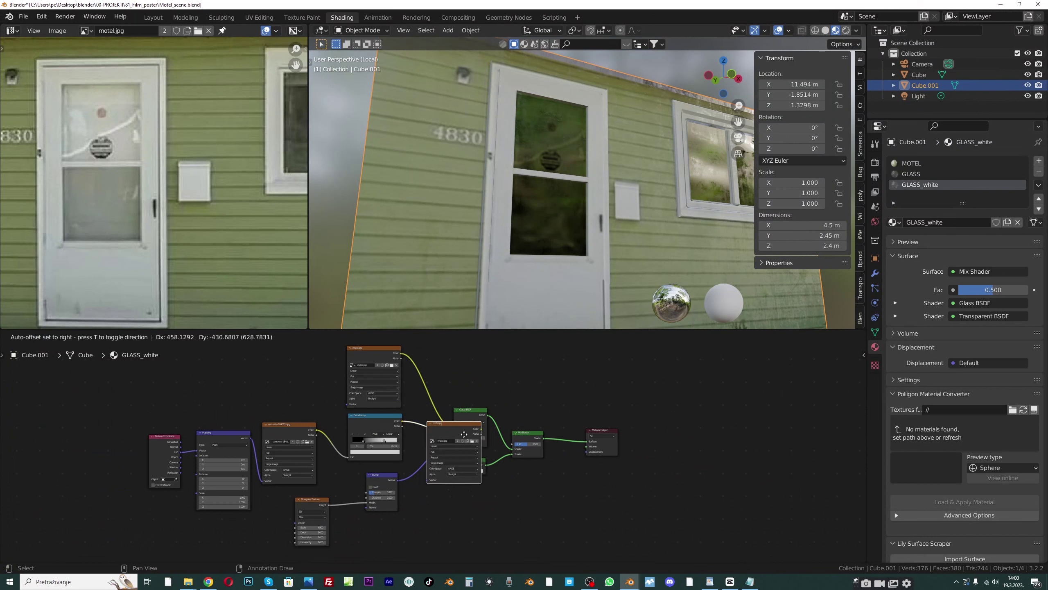
pyautogui.click(543, 483)
# Move the Material Output aside and insert a second Mix Shader between it and the existing Mix Shader
pyautogui.click(599, 429)
pyautogui.moveTo(599, 428); pyautogui.dragTo(638, 422)
pyautogui.moveTo(531, 433); pyautogui.dragTo(553, 431)
pyautogui.moveTo(552, 438); pyautogui.dragTo(513, 387, button='middle')
pyautogui.keyDown('ctrl'); pyautogui.keyDown('shift'); pyautogui.moveTo(512, 389); pyautogui.dragTo(492, 434, button='right'); pyautogui.keyUp('shift'); pyautogui.keyUp('ctrl')
pyautogui.scroll(3, 553, 424)
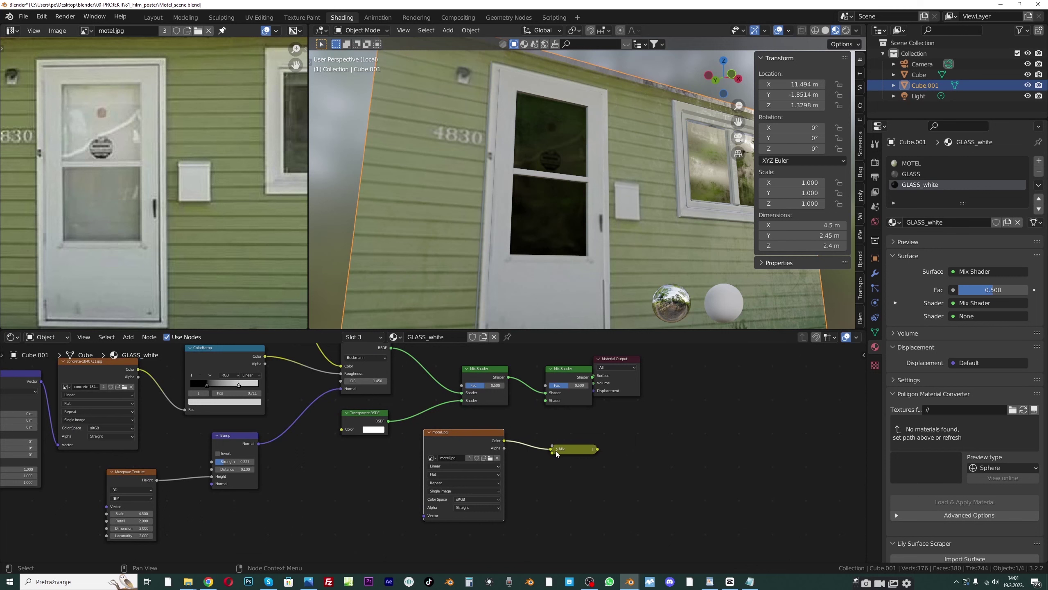
pyautogui.click(557, 451)
pyautogui.press('Delete')
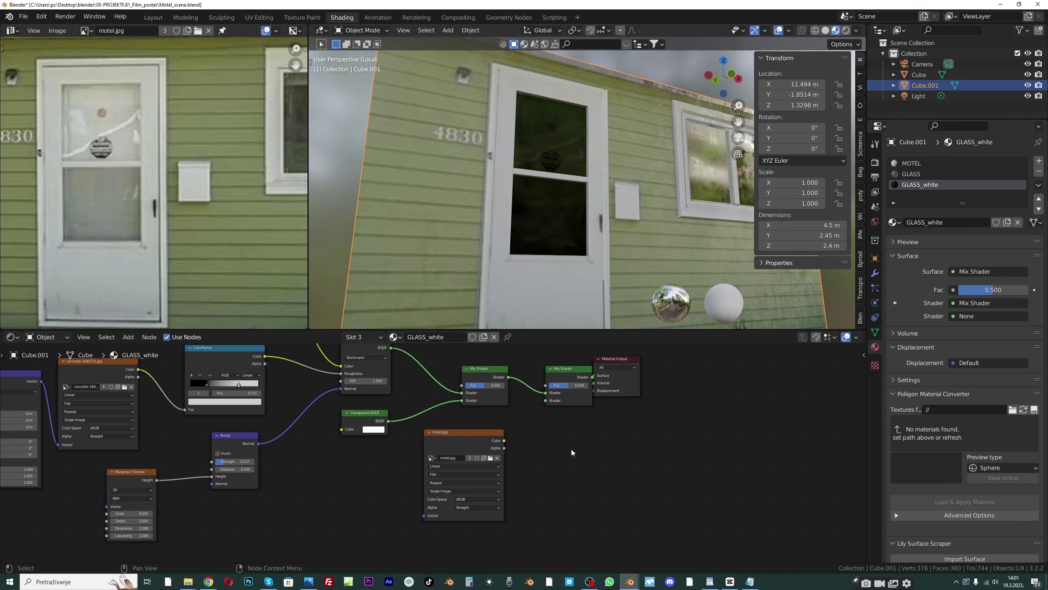
# Space out the second Mix Shader and the Material Output node so that they no longer overlap
pyautogui.moveTo(559, 369); pyautogui.dragTo(543, 365)
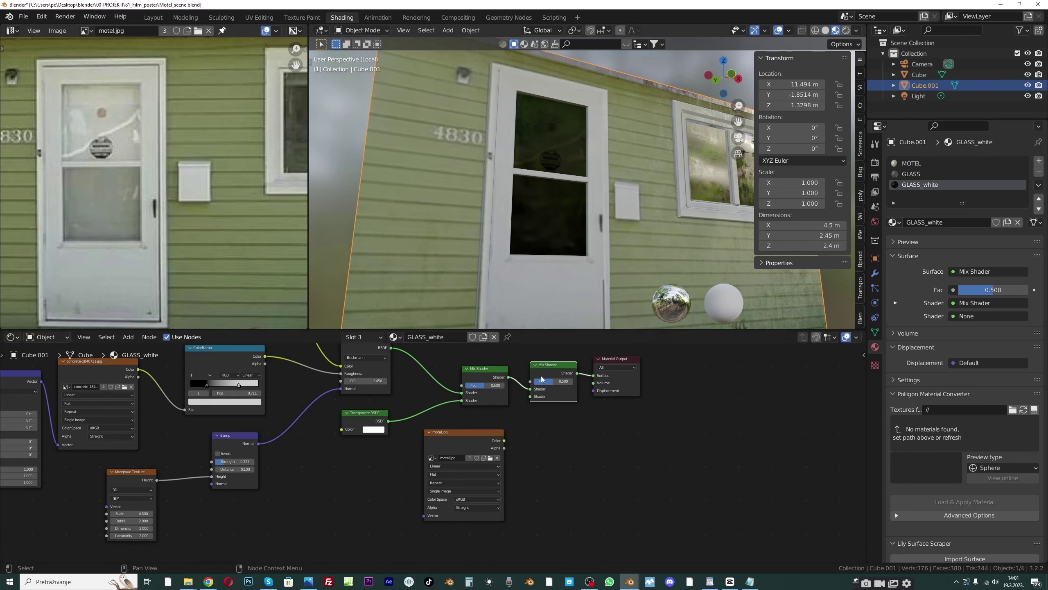
pyautogui.moveTo(620, 372); pyautogui.dragTo(626, 374)
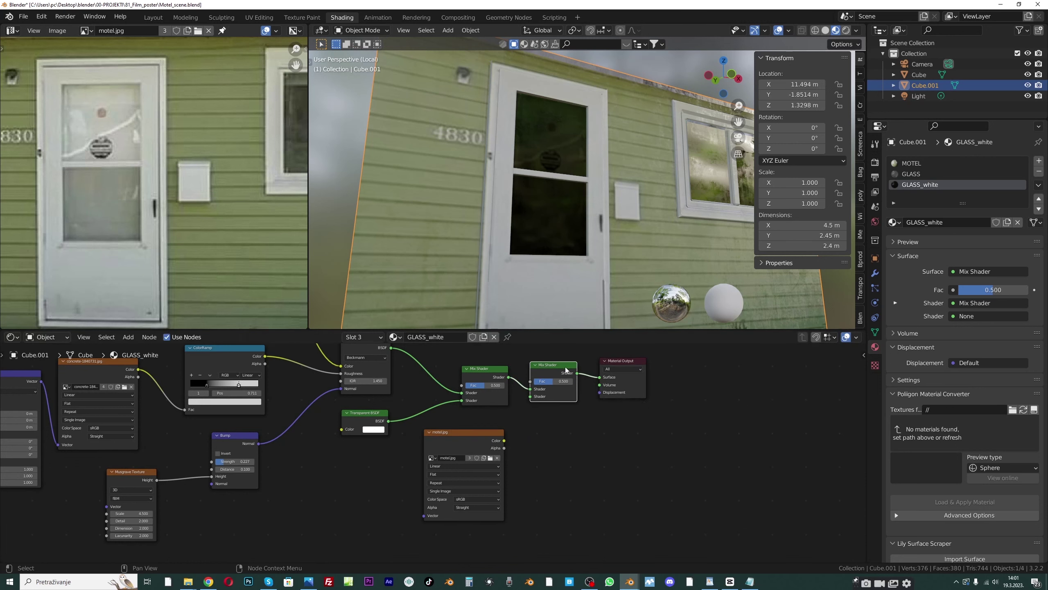
# Delete the second Mix Shader and add a Diffuse BSDF node beside the duplicated motel.jpg texture
pyautogui.press('Delete')
pyautogui.moveTo(520, 418); pyautogui.dragTo(504, 421, button='middle')
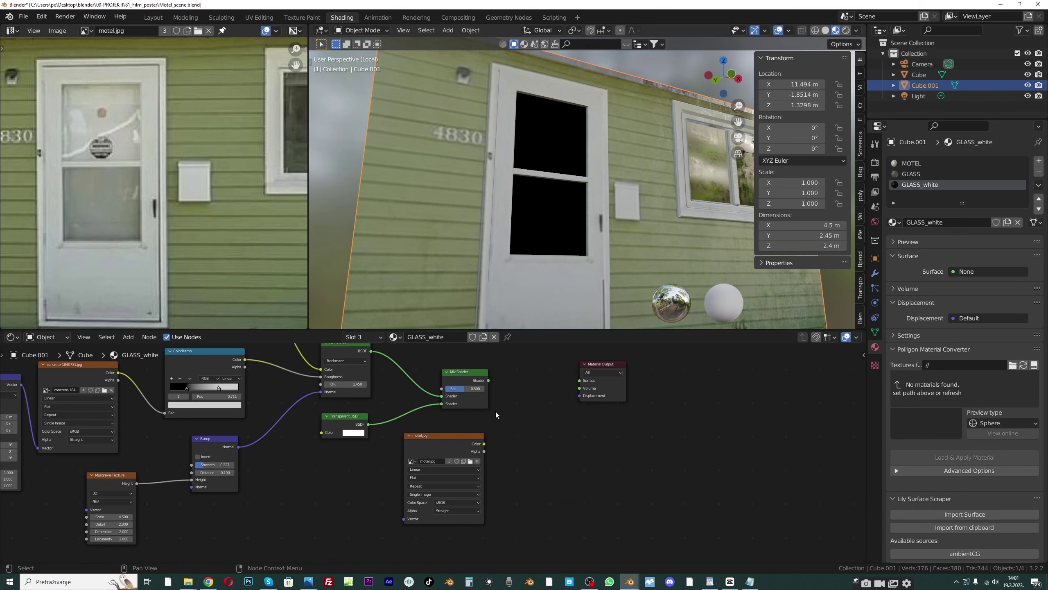
pyautogui.hotkey('shift', 'a')
pyautogui.write('di')
pyautogui.click(555, 436)
pyautogui.click(521, 453)
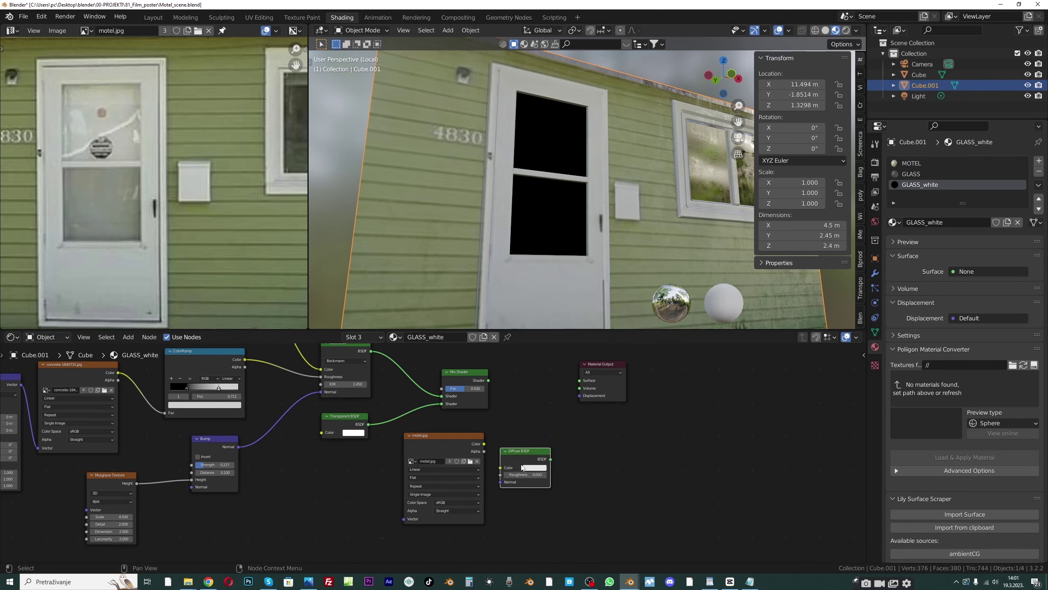
# Feed the motel.jpg color into the Diffuse BSDF's Color and the ColorRamp's color into its Roughness
pyautogui.moveTo(442, 436)
pyautogui.mouseDown()
pyautogui.moveTo(335, 475)
pyautogui.moveTo(500, 467)
pyautogui.moveTo(452, 440)
pyautogui.mouseUp()
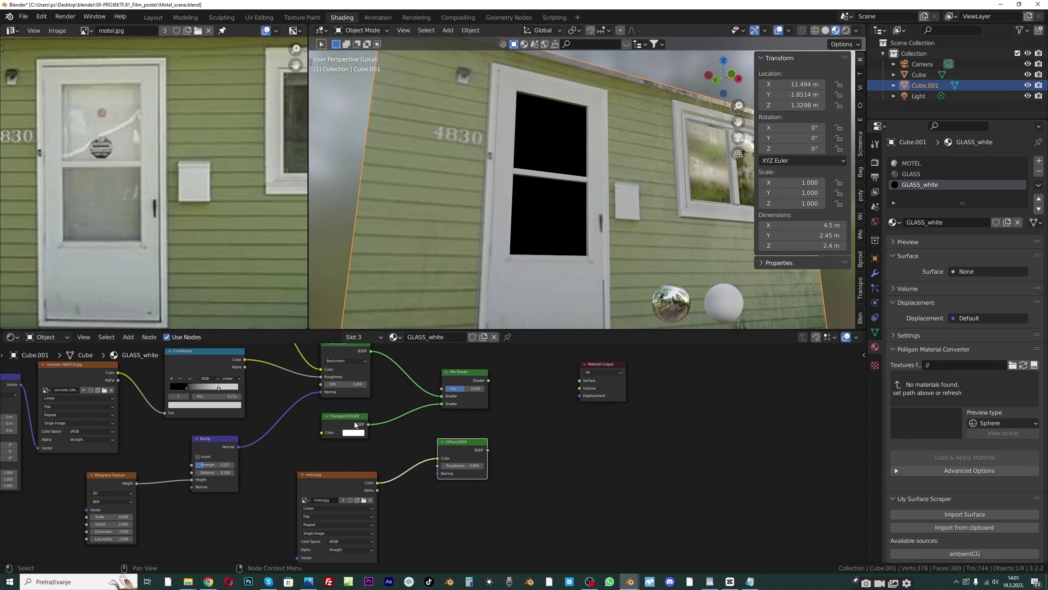
pyautogui.moveTo(267, 359); pyautogui.dragTo(296, 366, button='middle')
pyautogui.moveTo(280, 367); pyautogui.dragTo(468, 474)
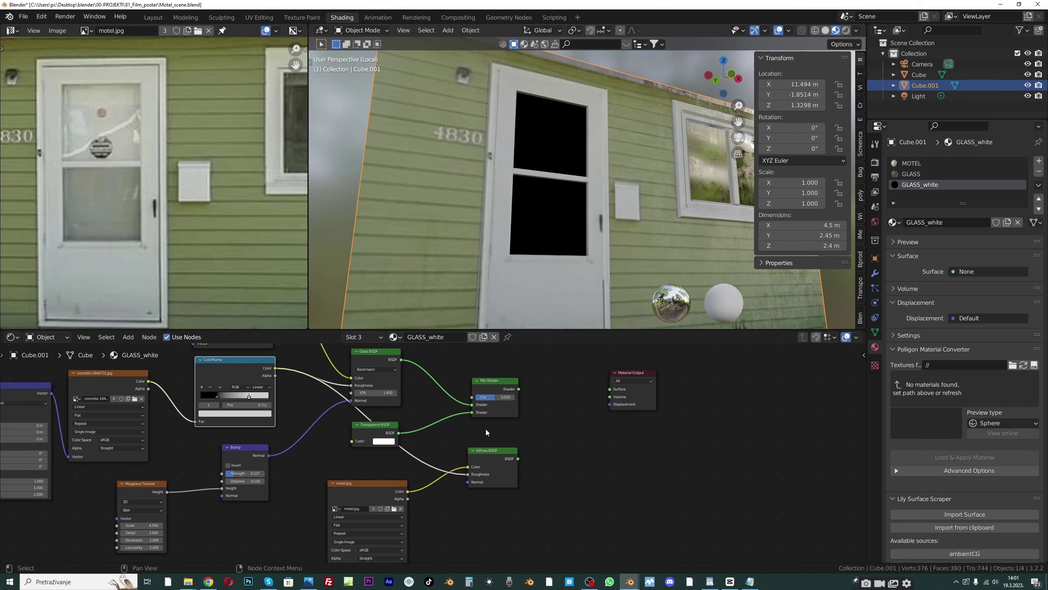
# Combine the existing Mix Shader and the Diffuse BSDF in a new Mix Shader and connect it to the Material Output's Surface
pyautogui.scroll(2, 486, 426)
pyautogui.moveTo(479, 413); pyautogui.dragTo(447, 408, button='middle')
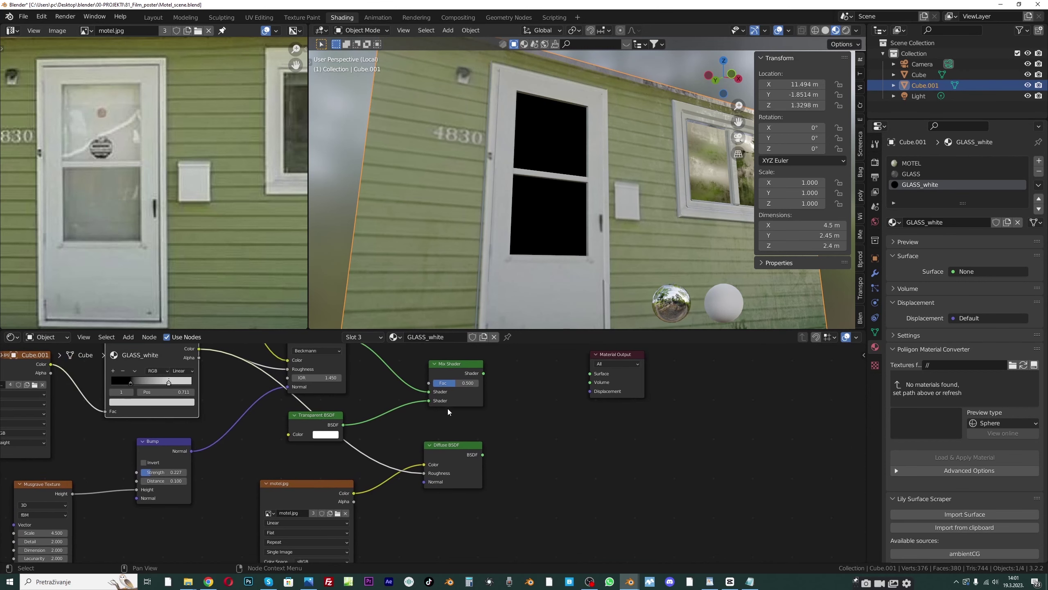
pyautogui.keyDown('ctrl'); pyautogui.keyDown('alt'); pyautogui.moveTo(431, 391); pyautogui.dragTo(476, 461, button='right'); pyautogui.keyUp('alt'); pyautogui.keyUp('ctrl')
pyautogui.moveTo(603, 361); pyautogui.dragTo(620, 376)
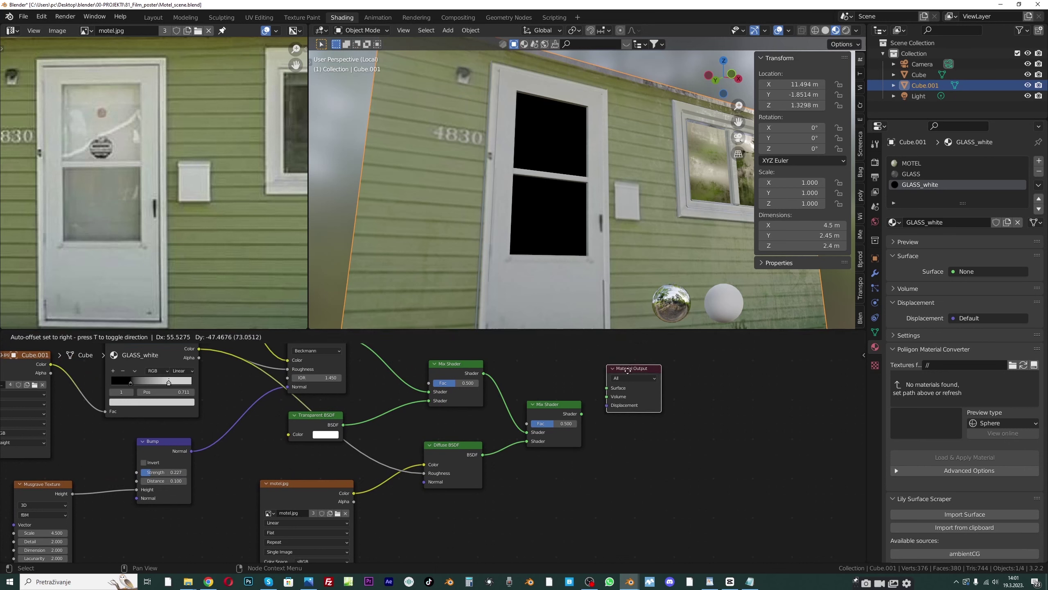
pyautogui.moveTo(581, 413); pyautogui.dragTo(606, 389)
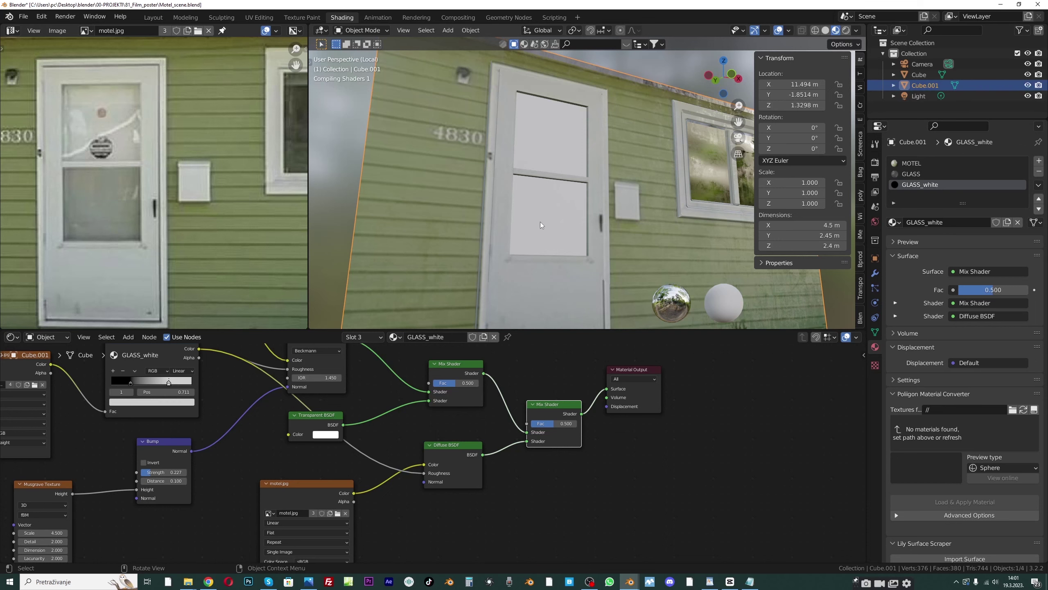
# Try the final Mix Shader's factor at 0.000 and at 1.000 to compare the glass with the photo
pyautogui.moveTo(533, 194); pyautogui.dragTo(544, 219, button='middle')
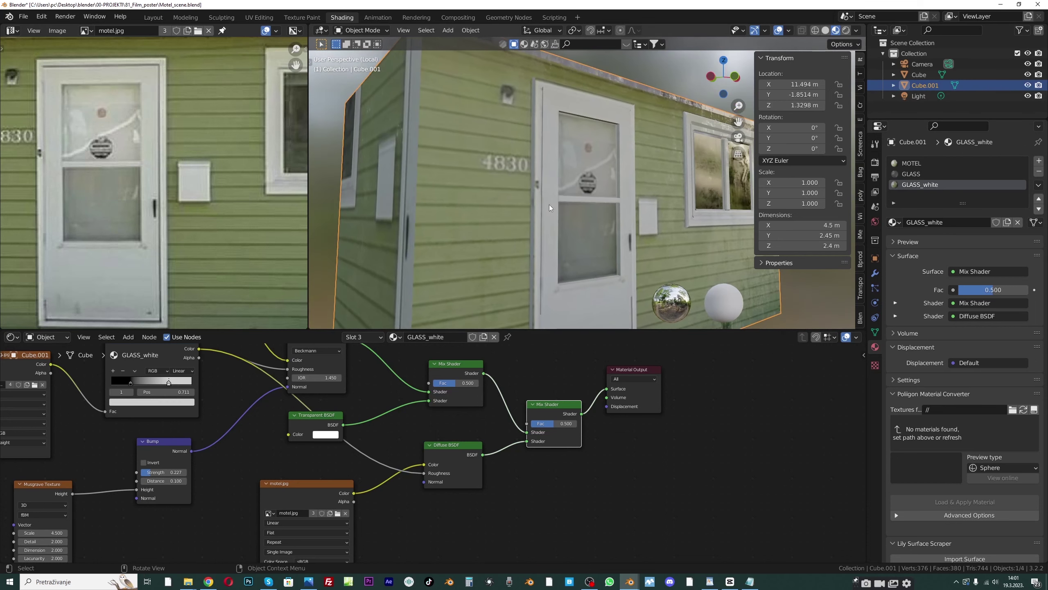
pyautogui.scroll(1, 560, 431)
pyautogui.moveTo(564, 420); pyautogui.dragTo(535, 422)
pyautogui.moveTo(544, 404); pyautogui.dragTo(517, 442, button='middle')
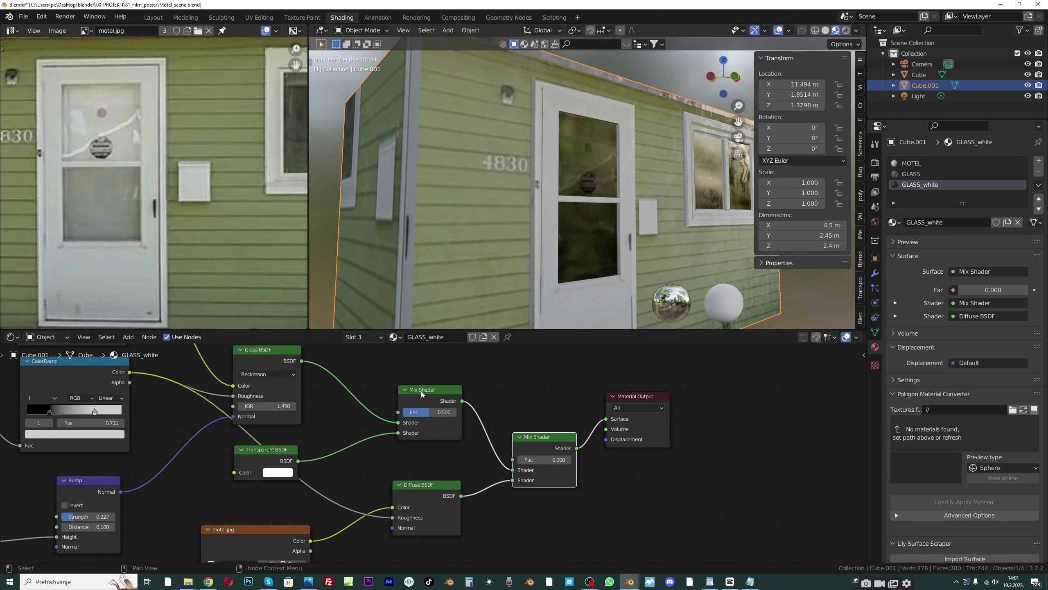
pyautogui.moveTo(536, 459); pyautogui.dragTo(571, 460)
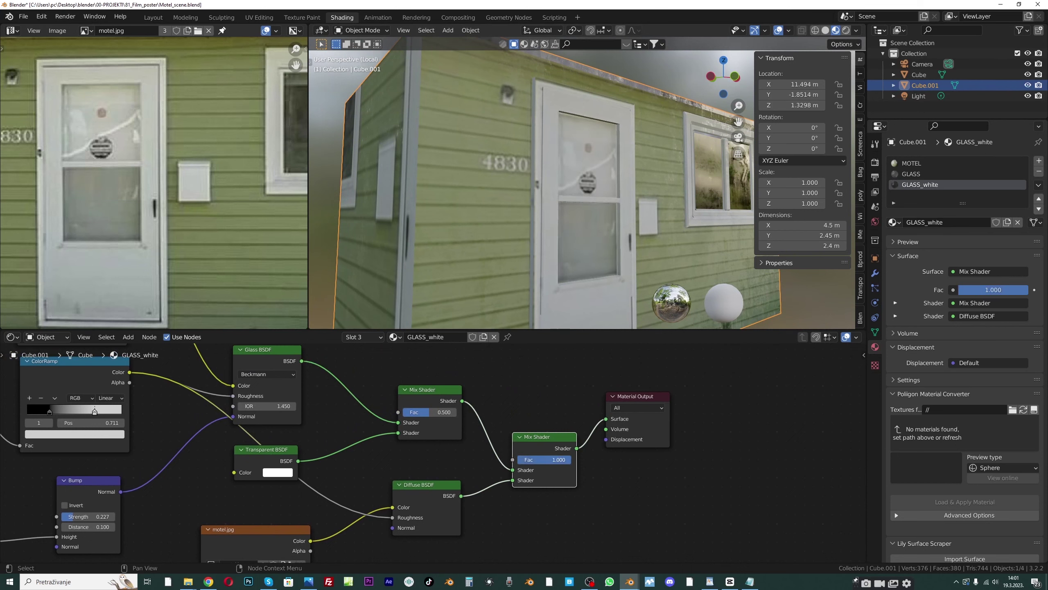
pyautogui.moveTo(571, 225); pyautogui.dragTo(487, 363, button='middle')
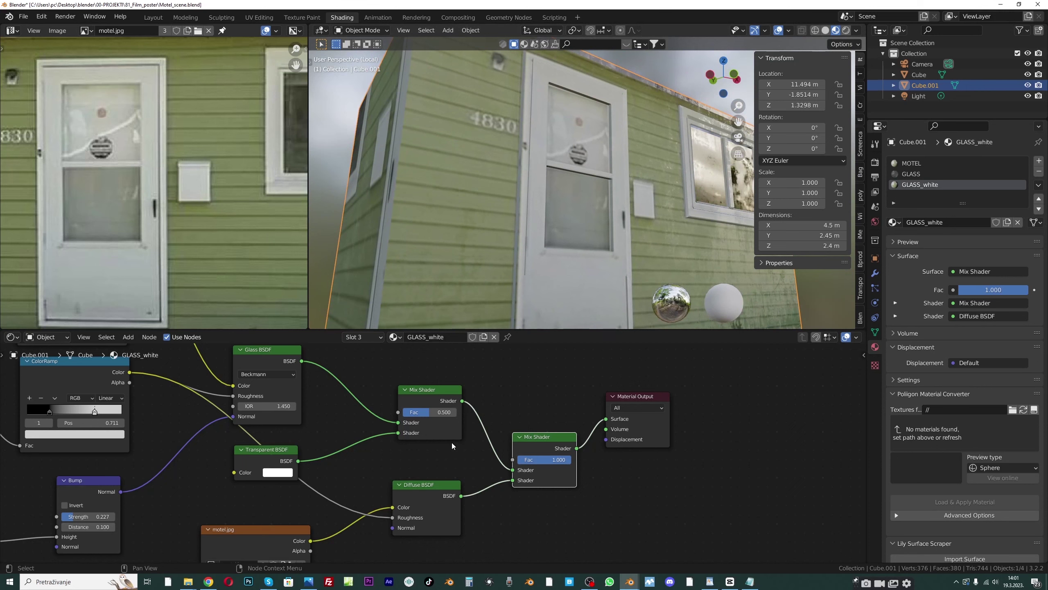
# Set the final Mix Shader's factor to 0.279 and check the door glass
pyautogui.moveTo(423, 475); pyautogui.dragTo(427, 464, button='middle')
pyautogui.moveTo(568, 449); pyautogui.dragTo(542, 450)
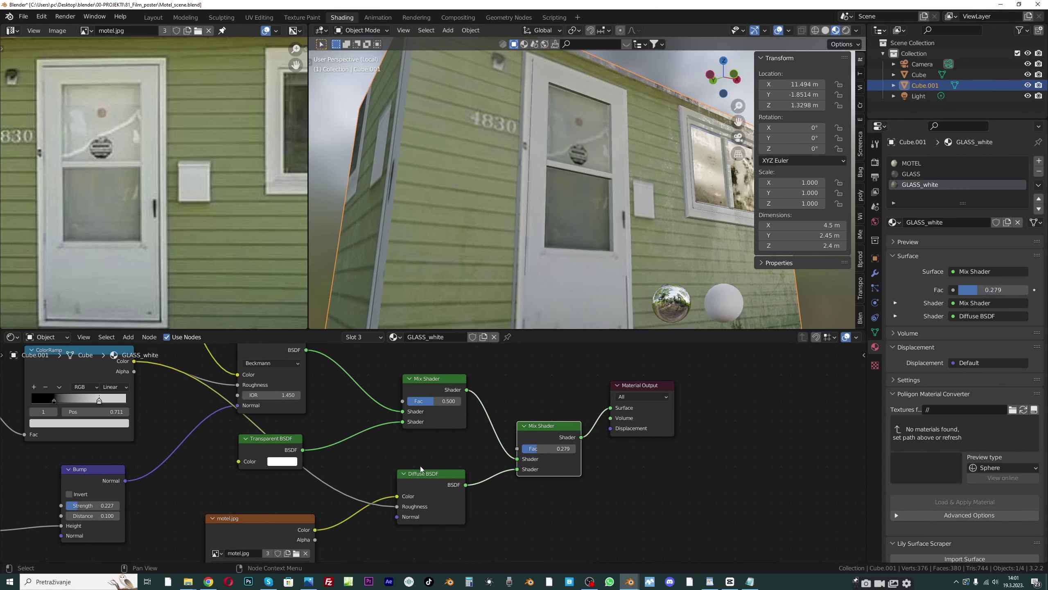
pyautogui.moveTo(591, 184)
pyautogui.mouseDown(button='middle')
pyautogui.moveTo(547, 174)
pyautogui.moveTo(572, 175)
pyautogui.mouseUp(button='middle')
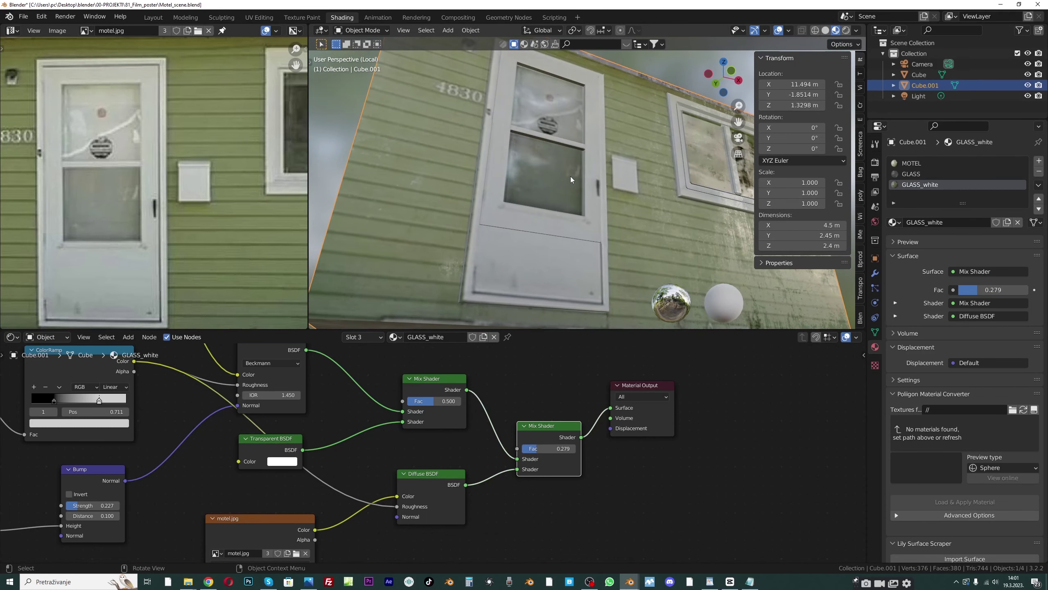
# Set the Bump node's strength to 0.558, adjust the Musgrave Texture's scale and check the glass reflections
pyautogui.scroll(-1, 360, 459)
pyautogui.moveTo(361, 458); pyautogui.dragTo(561, 414, button='middle')
pyautogui.scroll(1, 358, 440)
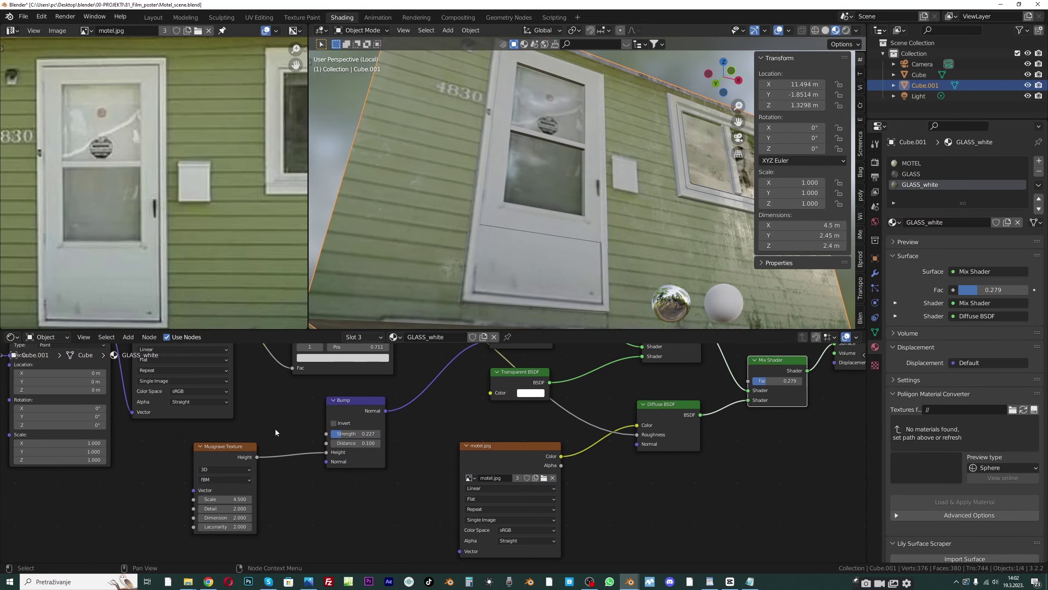
pyautogui.scroll(1, 574, 223)
pyautogui.moveTo(574, 223); pyautogui.dragTo(598, 230, button='middle')
pyautogui.moveTo(352, 435)
pyautogui.mouseDown()
pyautogui.moveTo(377, 435)
pyautogui.moveTo(353, 441)
pyautogui.mouseUp()
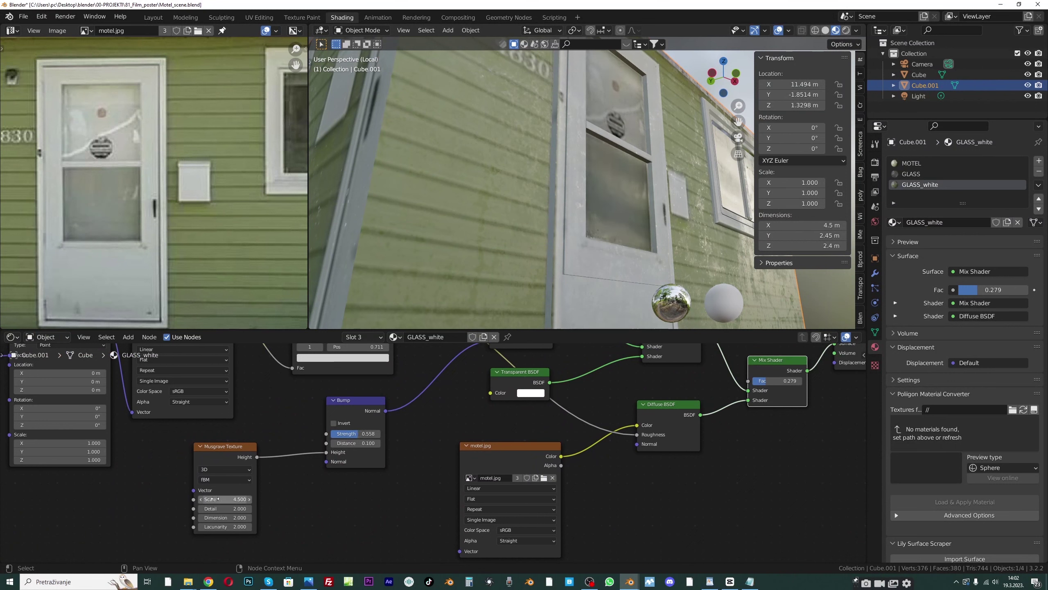
pyautogui.moveTo(219, 499); pyautogui.dragTo(241, 500)
pyautogui.moveTo(644, 239); pyautogui.dragTo(480, 244, button='middle')
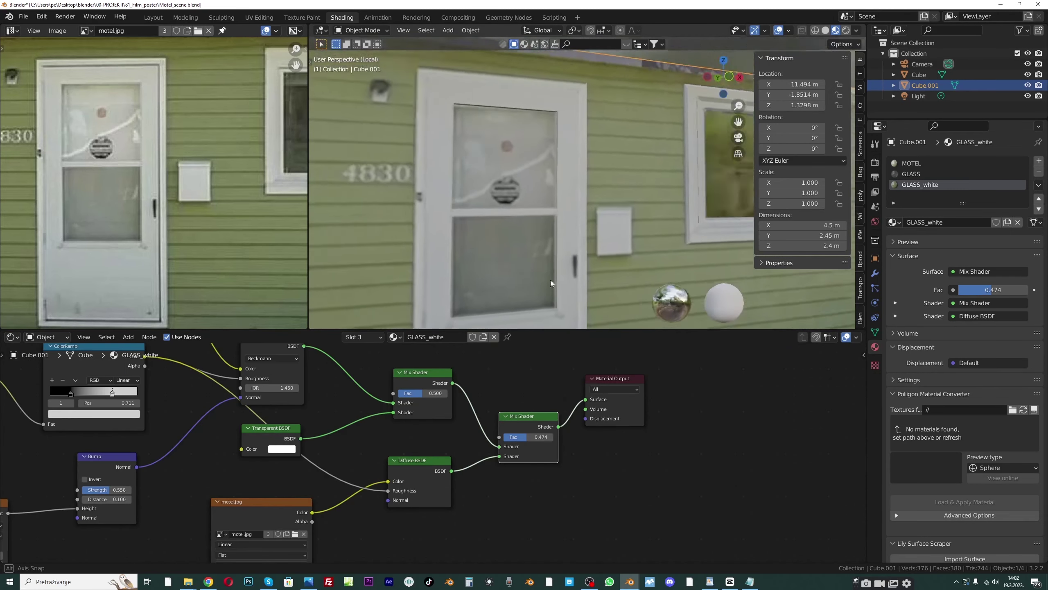
pyautogui.moveTo(561, 272); pyautogui.dragTo(669, 261, button='middle')
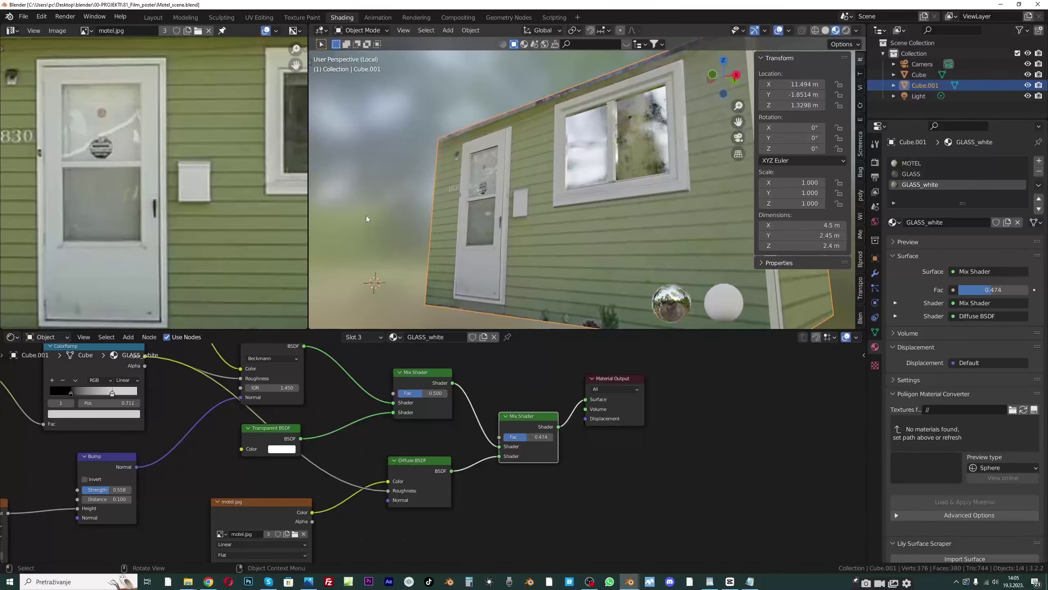
pyautogui.moveTo(498, 270); pyautogui.dragTo(590, 254, button='middle')
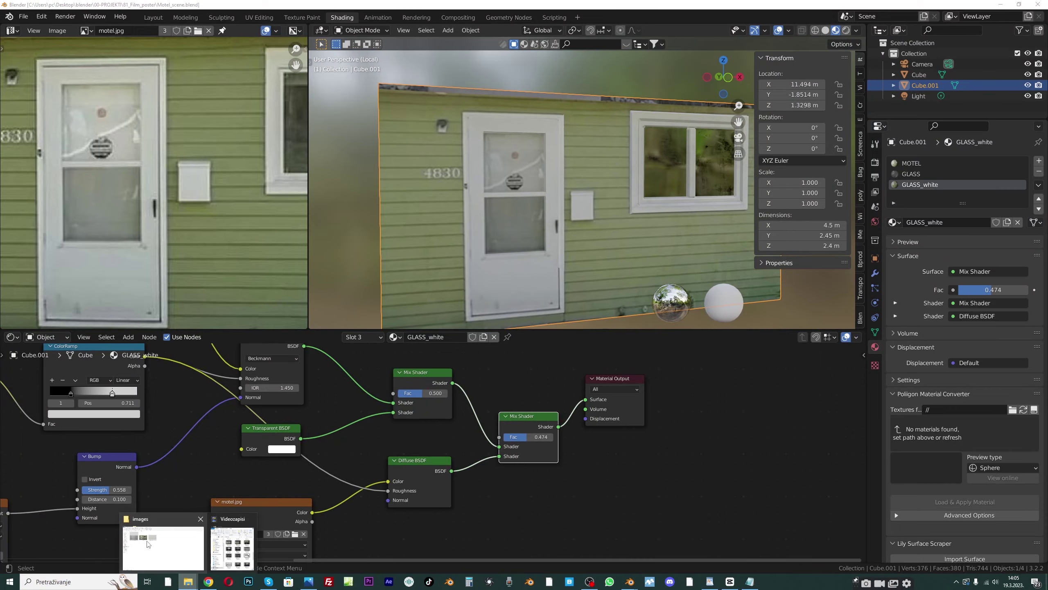
# Switch to the images folder in File Explorer and preview the TexturesCom_WoodPlanksPainted0224_M picture at full size
pyautogui.click(161, 556)
pyautogui.doubleClick(383, 153)
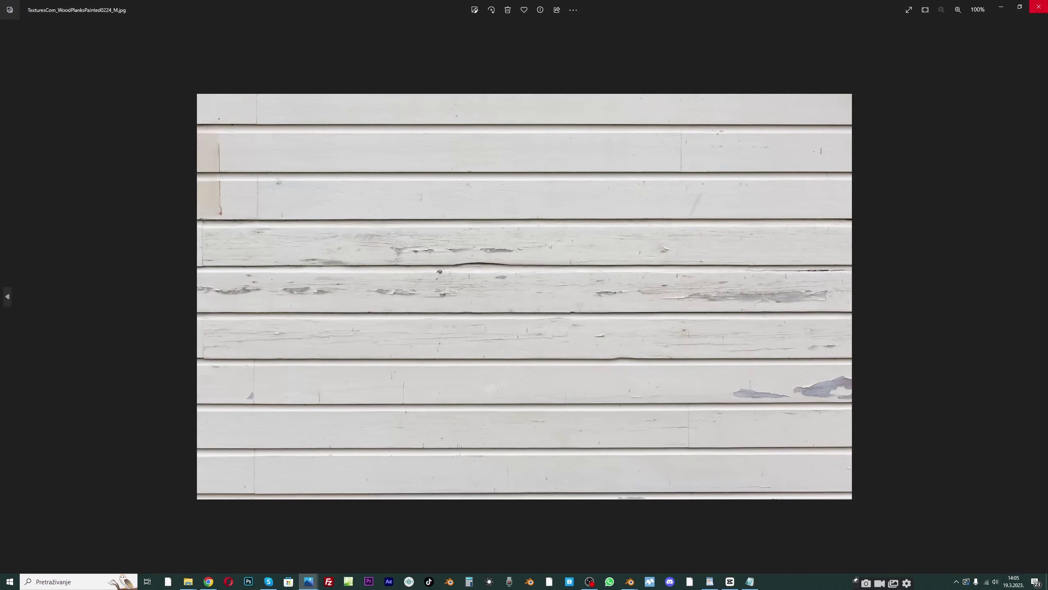
pyautogui.click(1037, 7)
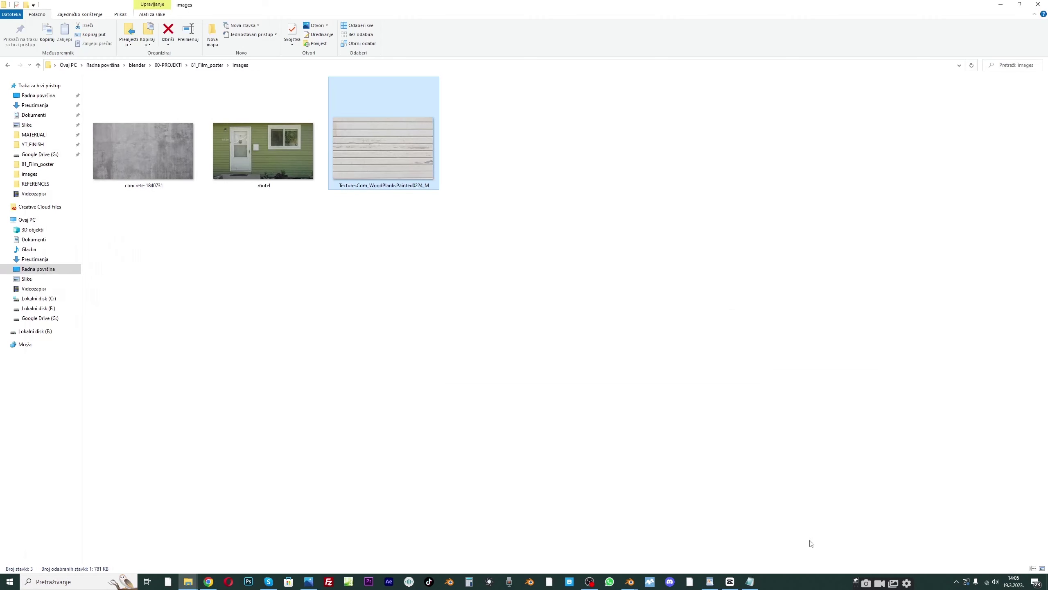
# Copy the WoodPlanksPainted0224 link from the links notes and open it in a new Chrome tab
pyautogui.click(750, 581)
pyautogui.moveTo(268, 233); pyautogui.dragTo(57, 232)
pyautogui.hotkey('ctrl', 'c')
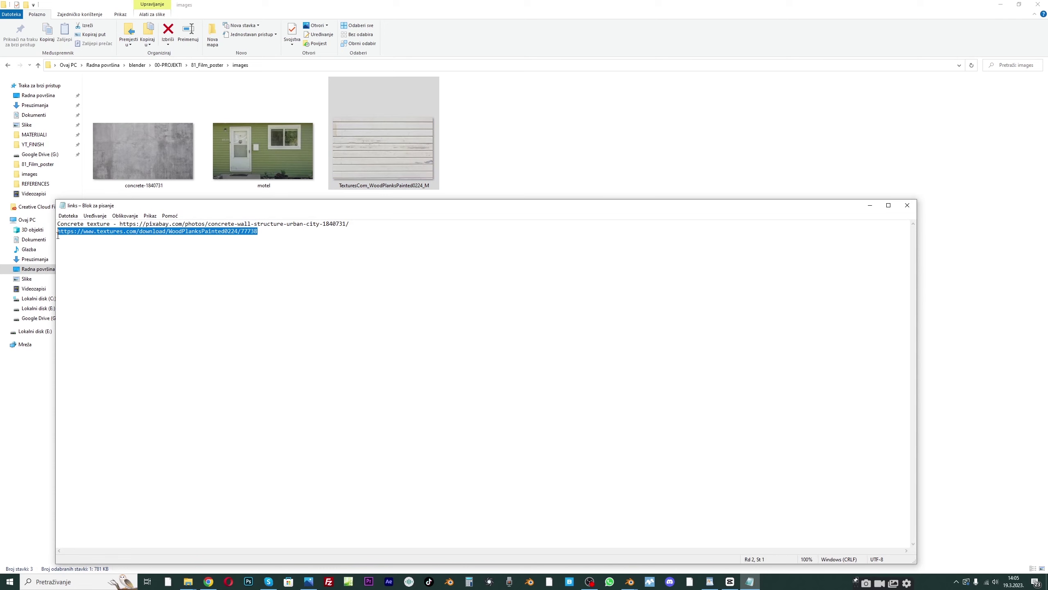
pyautogui.click(208, 582)
pyautogui.click(377, 22)
pyautogui.hotkey('ctrl', 'v')
pyautogui.hotkey('alt', 'Return')
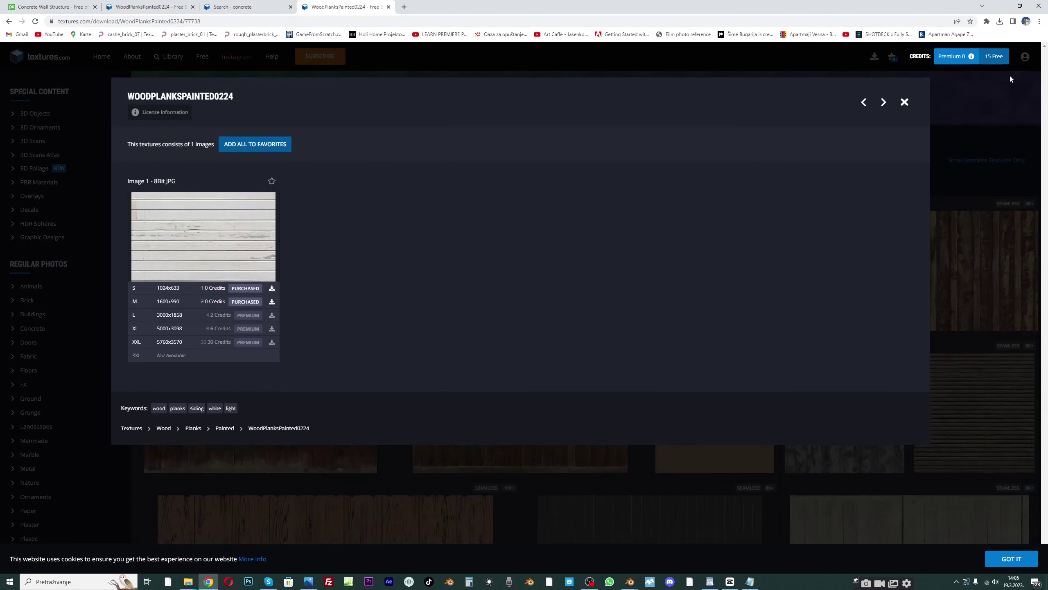
# Leave the texture's download page, search textures.com for "white planks" and browse through the results
pyautogui.click(904, 102)
pyautogui.click(443, 99)
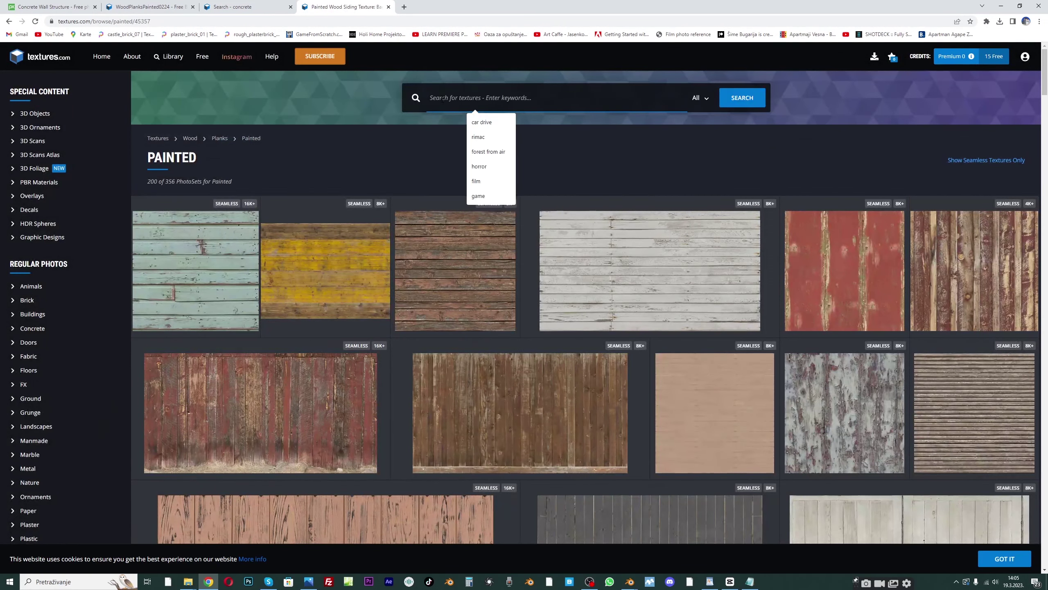
pyautogui.write('white planks')
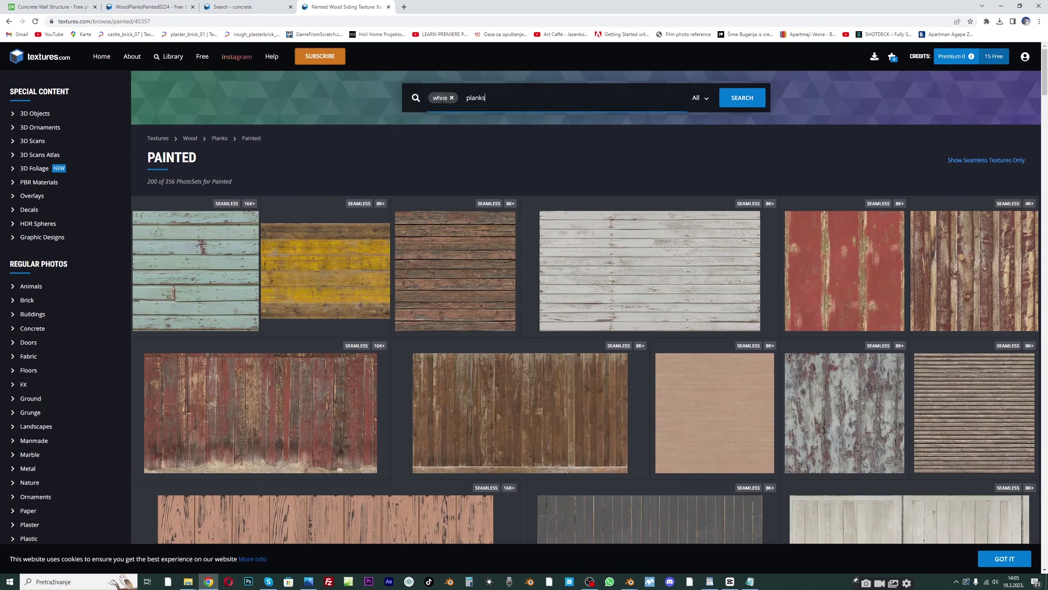
pyautogui.press('Return')
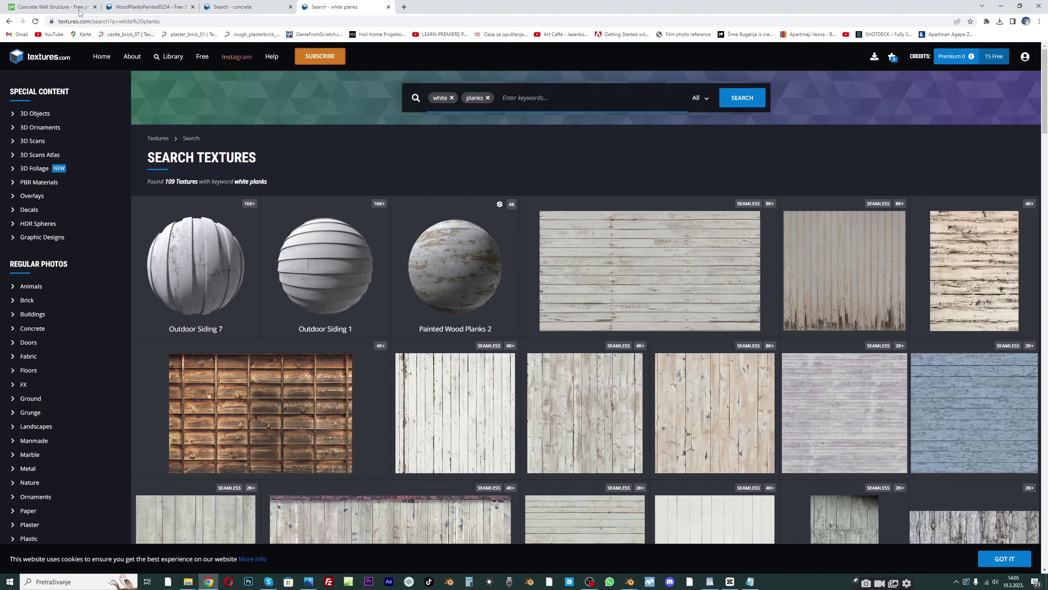
pyautogui.scroll(-12, 528, 328)
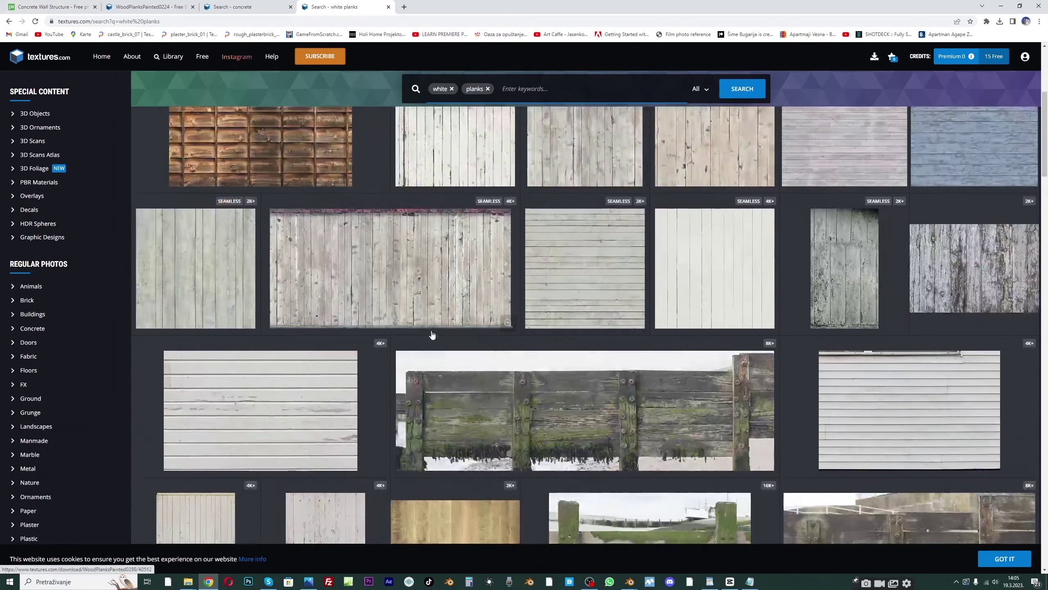
pyautogui.scroll(1, 258, 237)
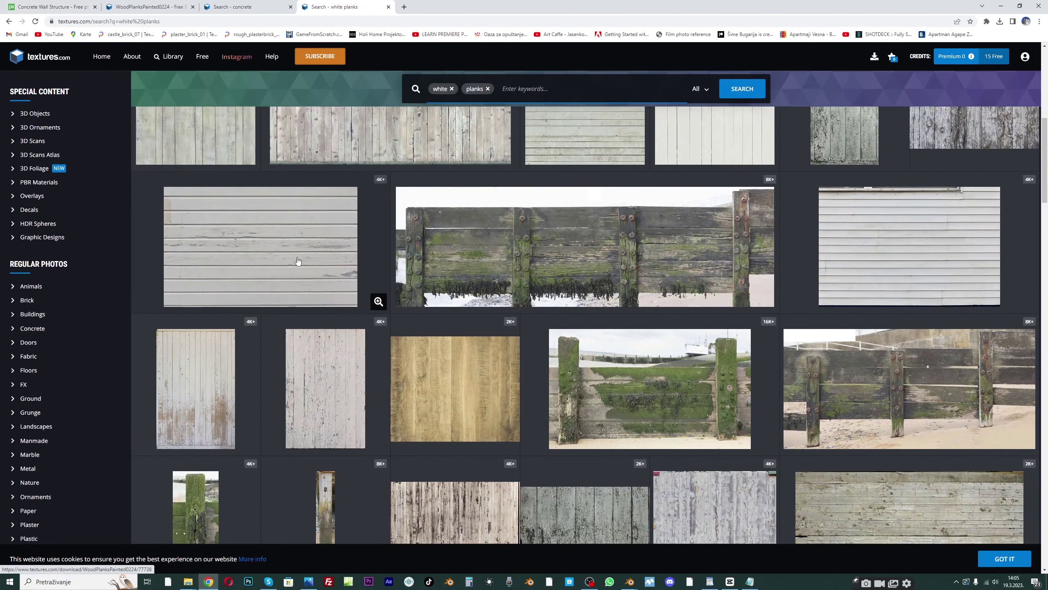
pyautogui.scroll(-12, 298, 261)
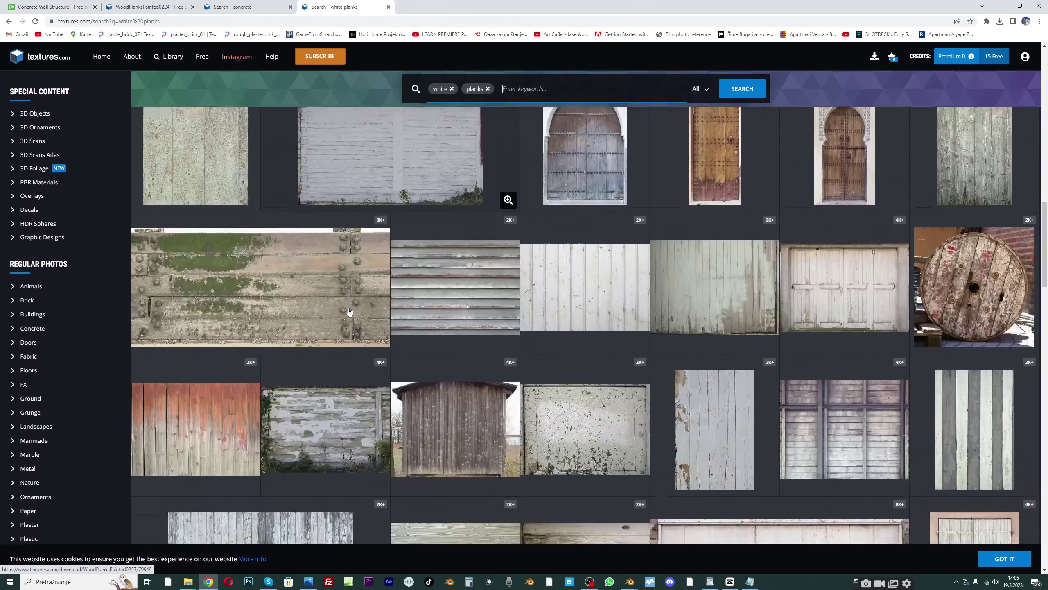
pyautogui.scroll(-4, 347, 314)
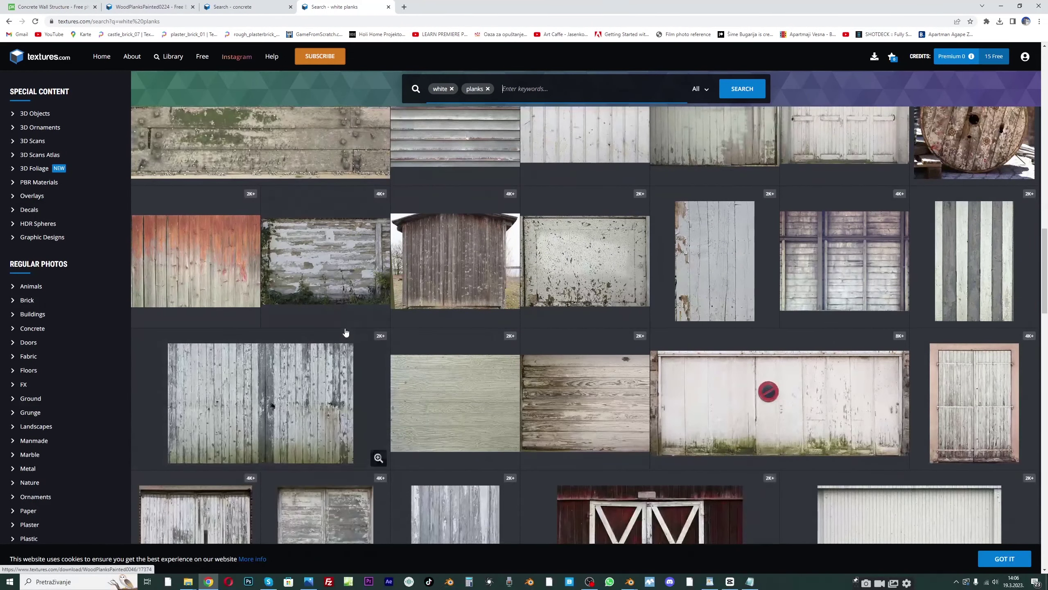
pyautogui.scroll(-3, 346, 332)
# Return to the Blender motel scene and add a new material named WHITE_PLANKS in a fourth slot of Cube.001
pyautogui.click(629, 581)
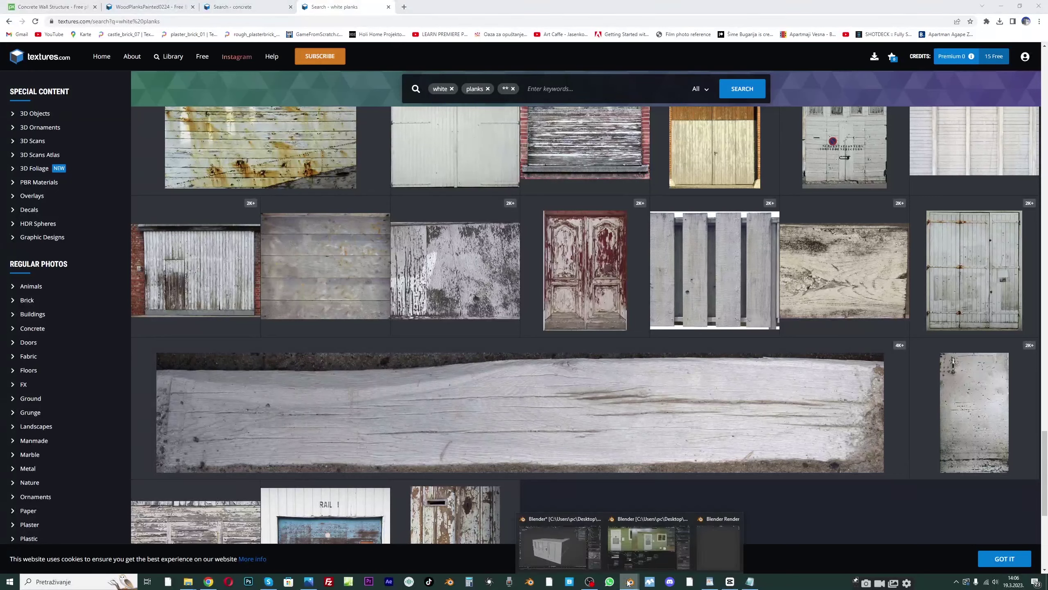
pyautogui.click(648, 546)
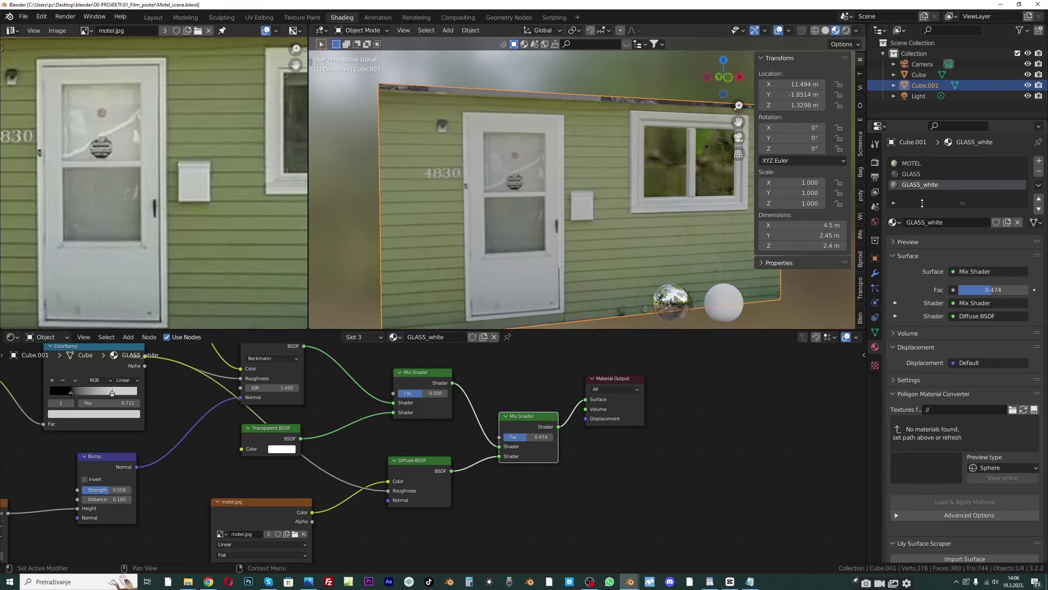
pyautogui.click(1039, 161)
pyautogui.click(926, 222)
pyautogui.click(927, 223)
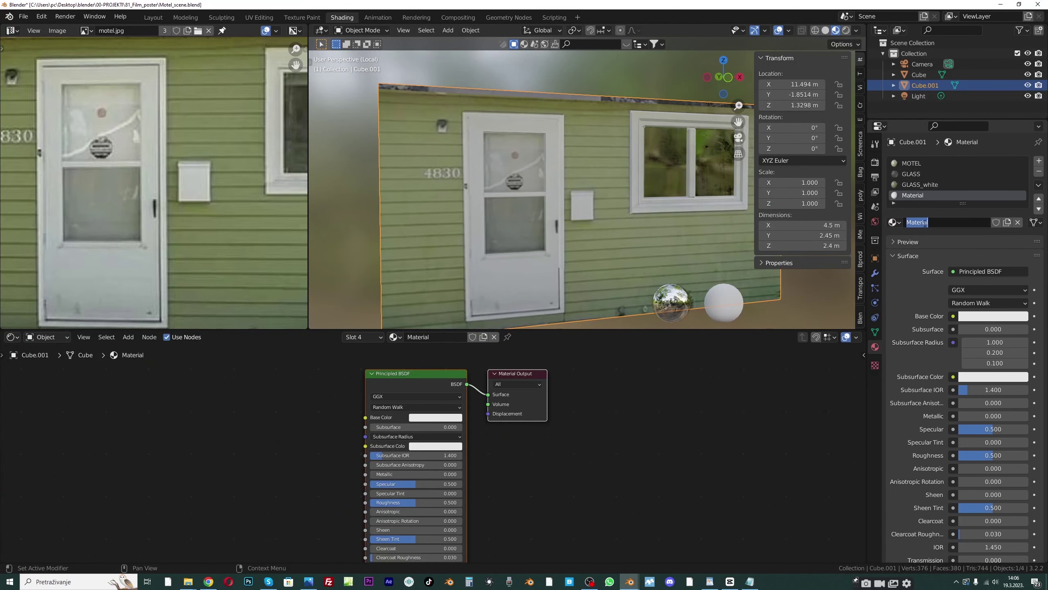
pyautogui.write('WHITE_PLANKS')
pyautogui.press('Return')
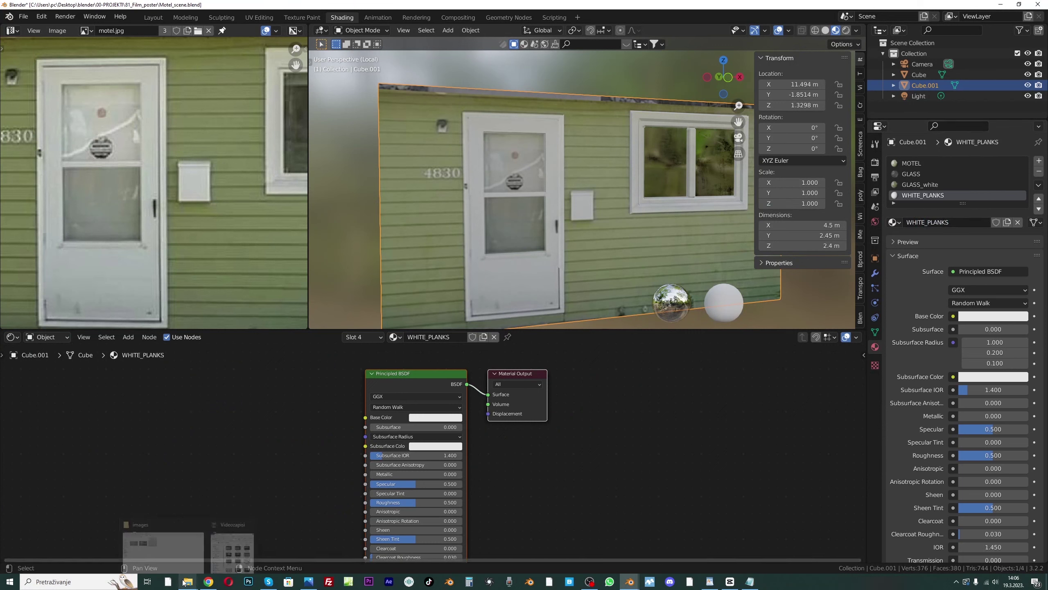
# Open the images folder in File Explorer, select its full path, and switch back to the Motel_scene.blend window in Blender
pyautogui.moveTo(187, 582)
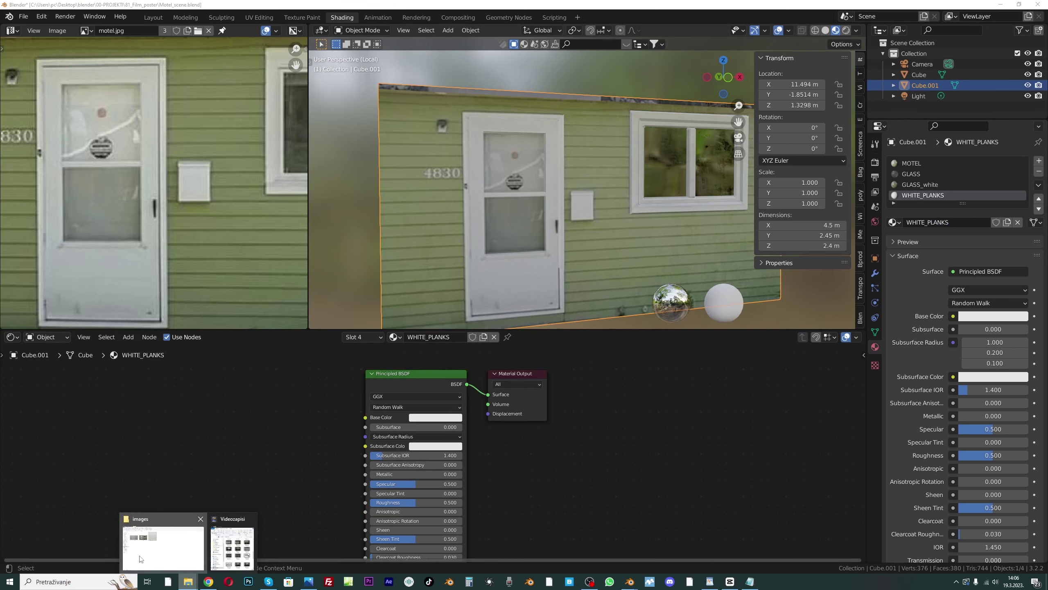
pyautogui.click(141, 558)
pyautogui.click(276, 66)
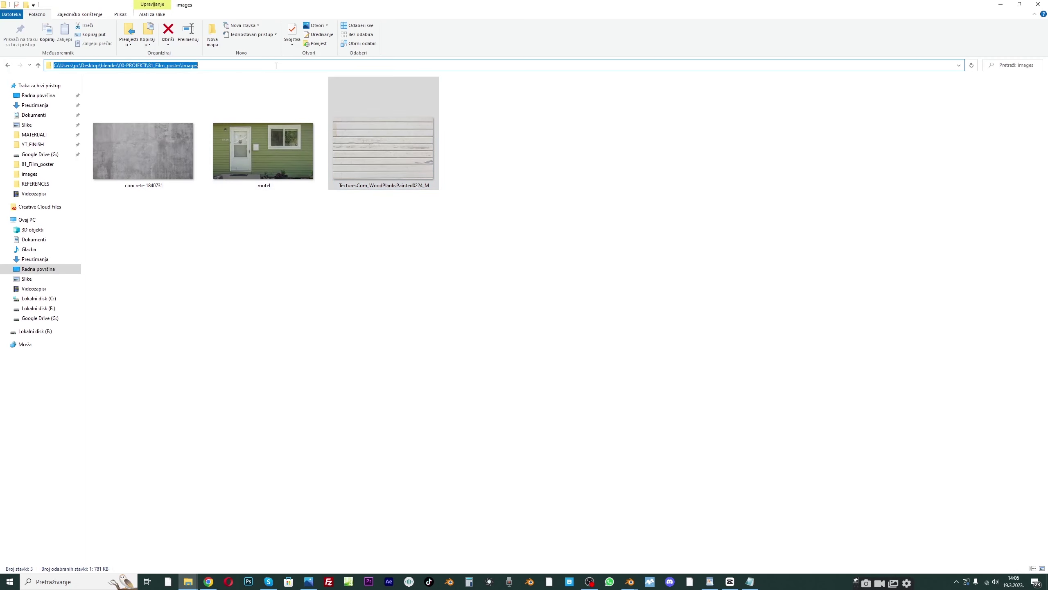
pyautogui.click(629, 581)
pyautogui.click(570, 551)
pyautogui.moveTo(628, 574)
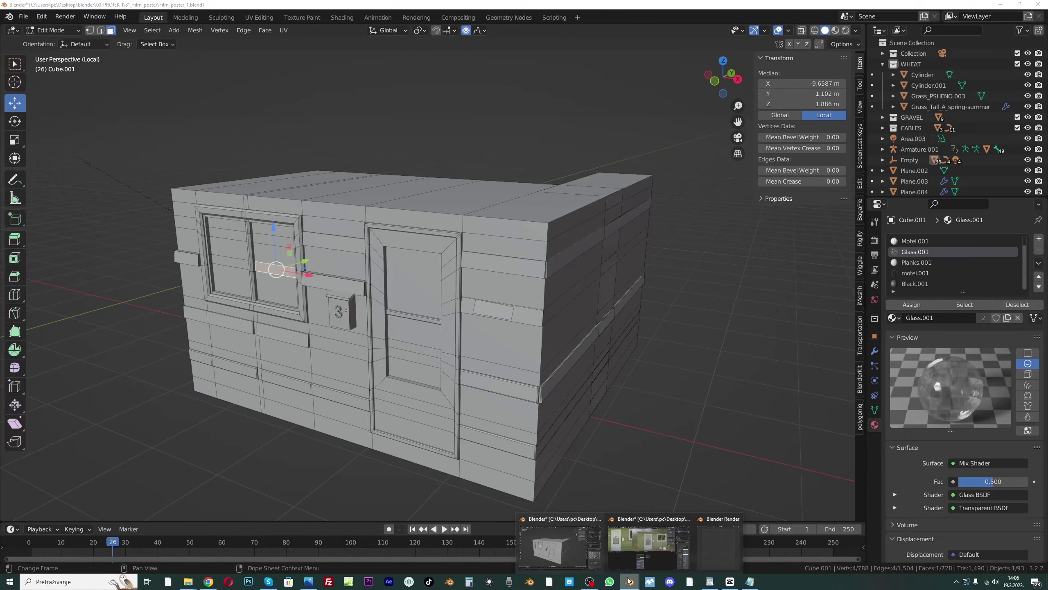
pyautogui.click(649, 542)
# Add an Image Texture node beside the Principled BSDF in the WHITE_PLANKS material
pyautogui.hotkey('shift', 'a')
pyautogui.click(213, 407)
pyautogui.write('IMA')
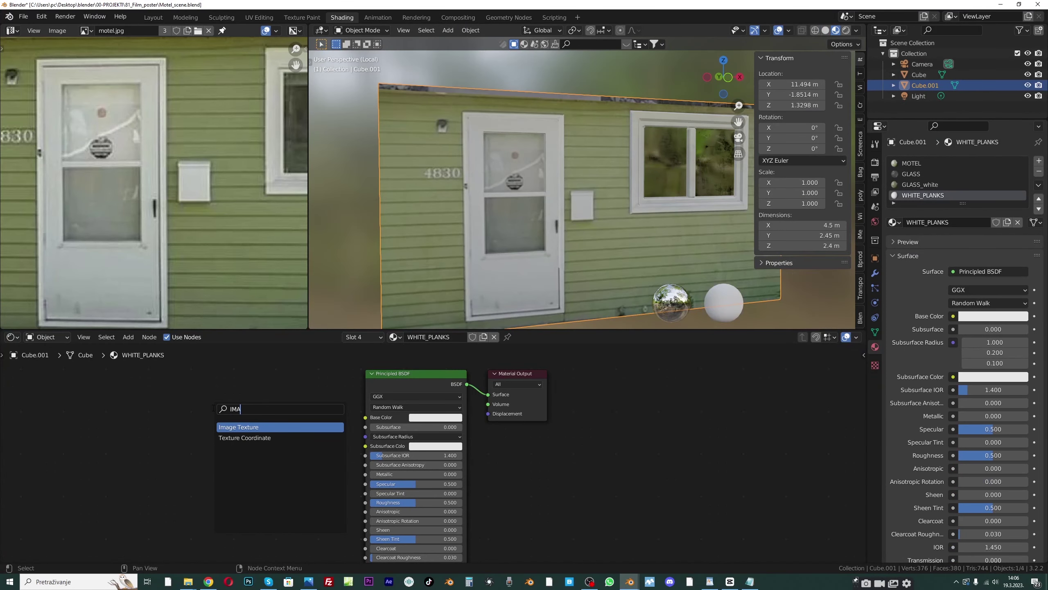
pyautogui.click(239, 427)
pyautogui.click(202, 406)
# Load the TexturesCom_WoodPlanksPainted0224_M image from the images folder into the texture node and connect its Color to Base Color
pyautogui.click(219, 423)
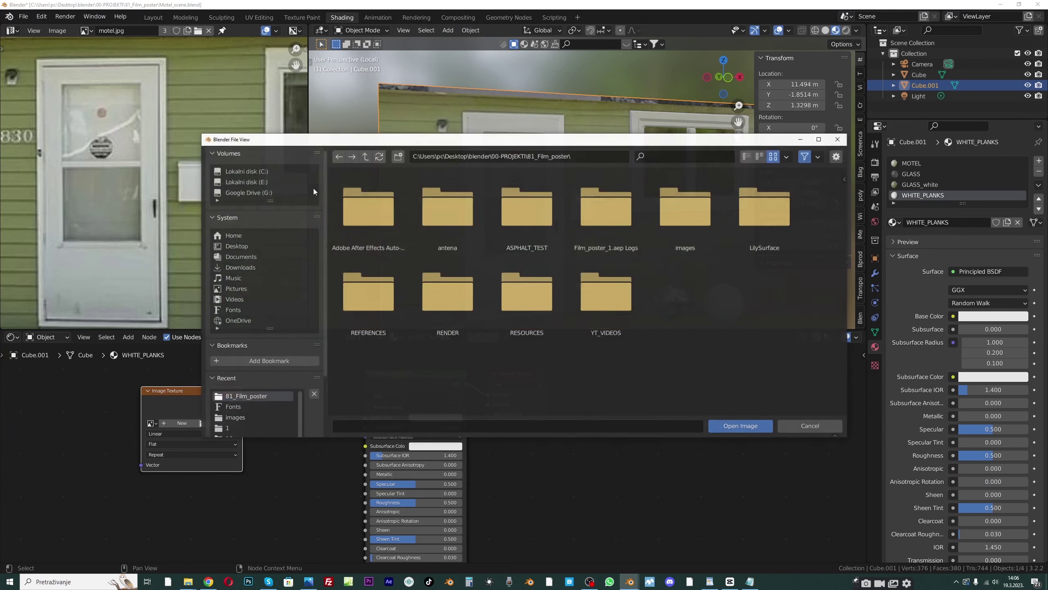
pyautogui.doubleClick(685, 206)
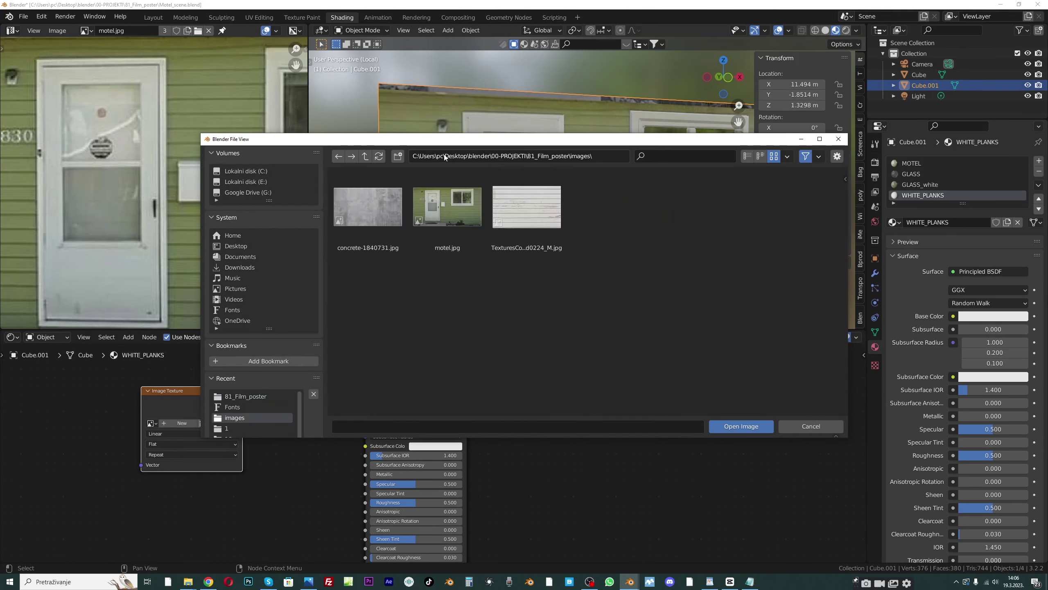
pyautogui.doubleClick(524, 206)
pyautogui.moveTo(221, 390); pyautogui.dragTo(364, 419)
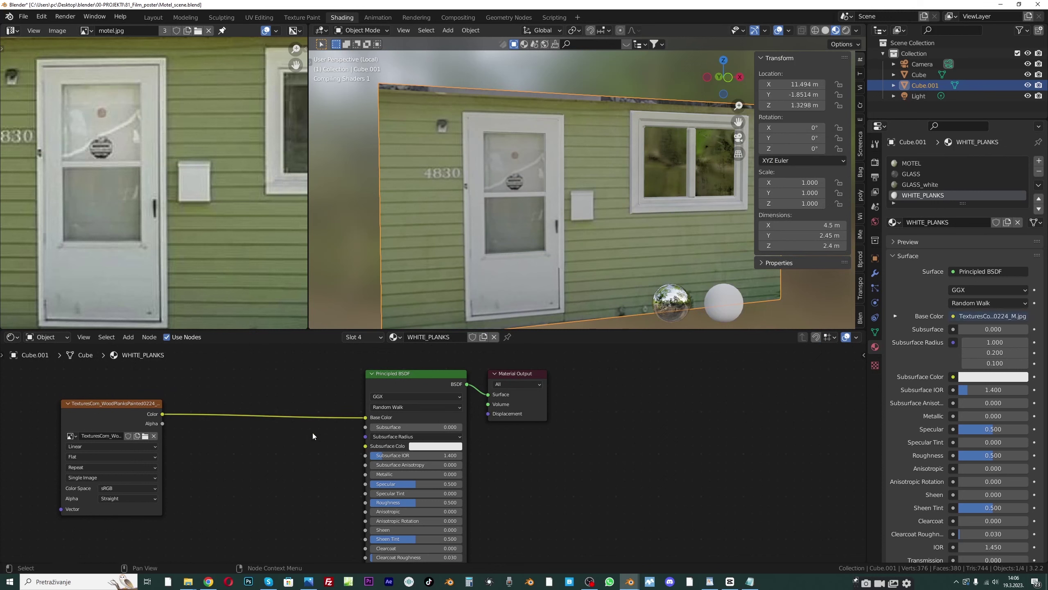
# Switch to the Layout workspace and enter Edit Mode on the motel object Cube.001
pyautogui.scroll(-1, 565, 199)
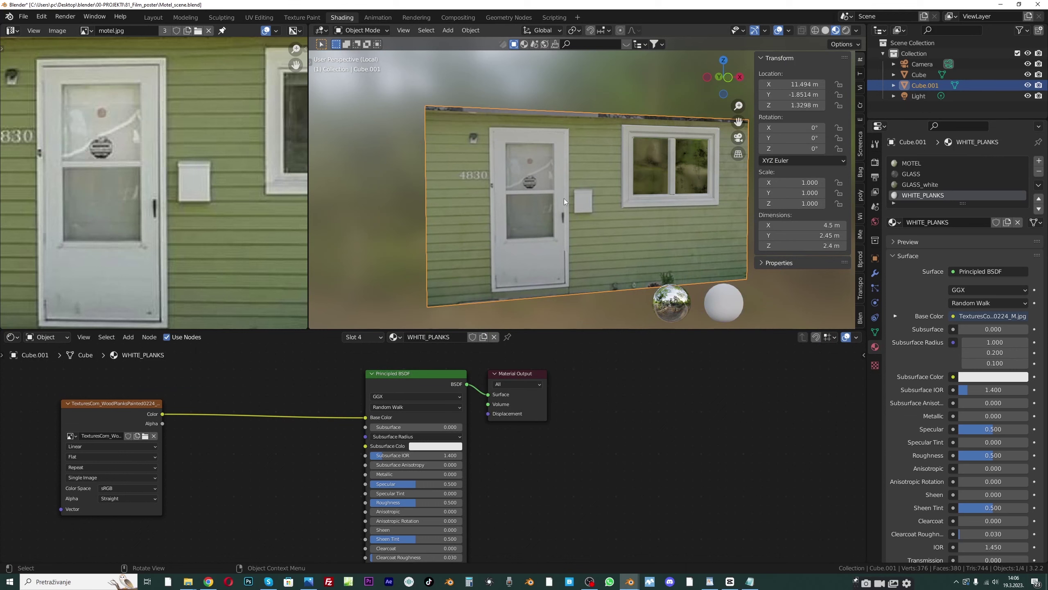
pyautogui.moveTo(739, 122); pyautogui.dragTo(717, 121)
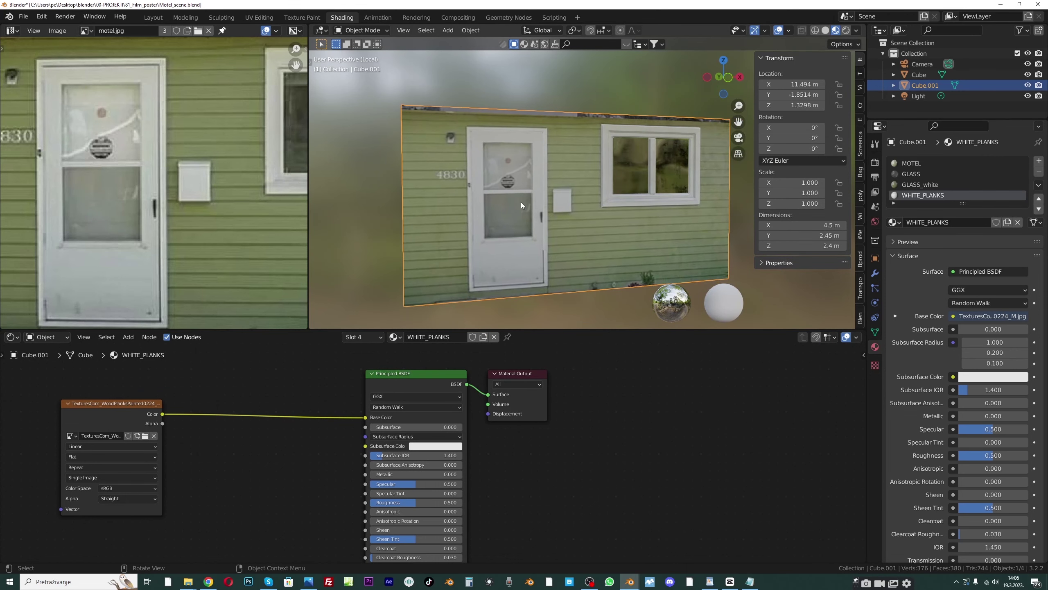
pyautogui.click(158, 20)
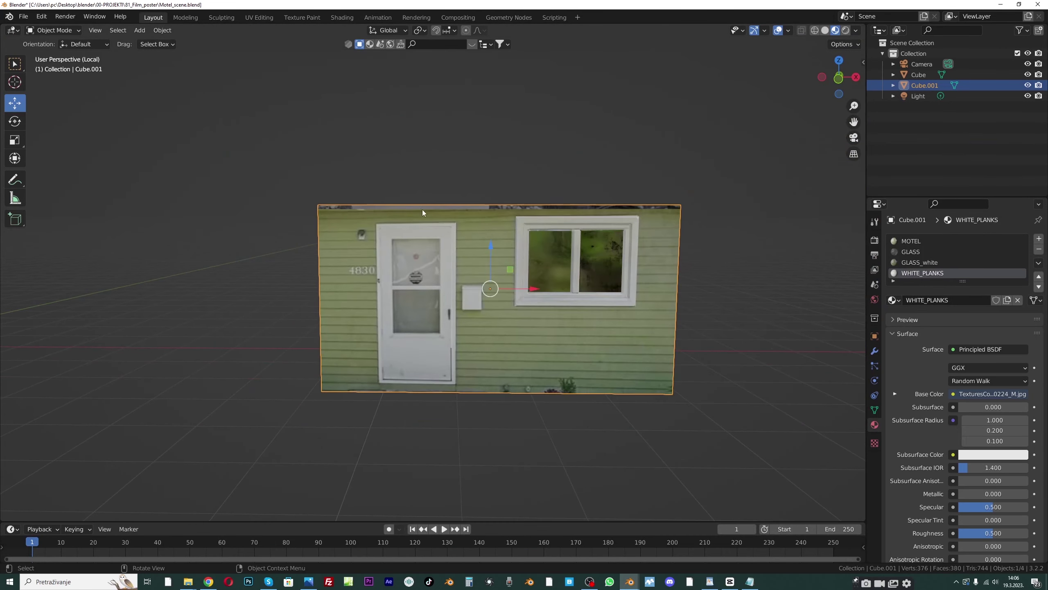
pyautogui.moveTo(423, 210); pyautogui.dragTo(690, 185, button='middle')
pyautogui.keyDown('shift'); pyautogui.moveTo(422, 196); pyautogui.dragTo(358, 183, button='middle'); pyautogui.keyUp('shift')
pyautogui.click(65, 34)
pyautogui.click(54, 44)
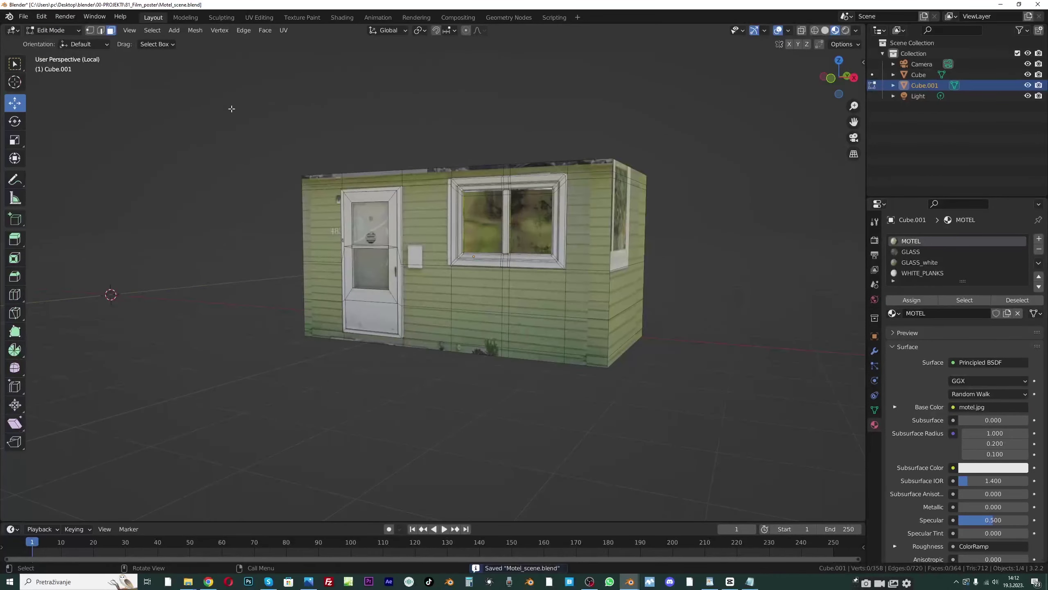
pyautogui.moveTo(231, 105); pyautogui.dragTo(346, 267, button='middle')
pyautogui.keyDown('shift'); pyautogui.click(263, 244); pyautogui.keyUp('shift')
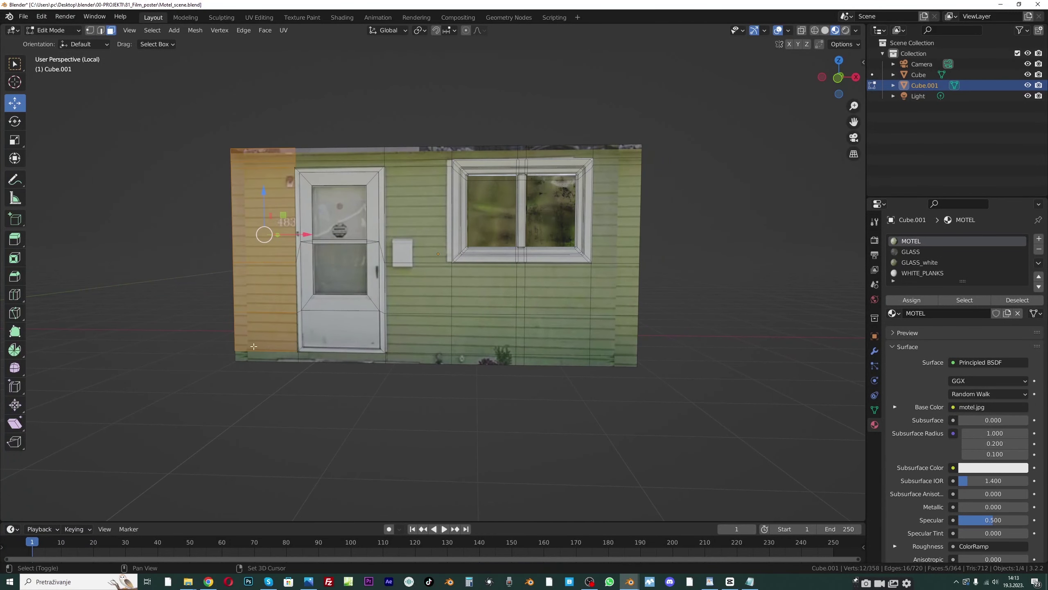
pyautogui.click(161, 299)
pyautogui.moveTo(169, 286); pyautogui.dragTo(203, 275, button='middle')
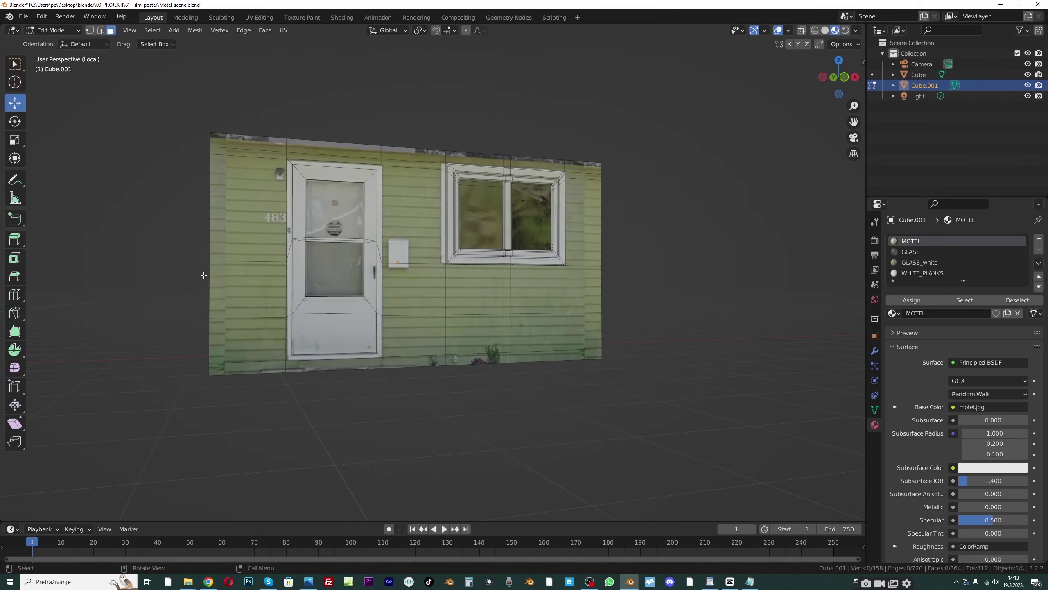
# Circle-select the front wall faces around the door, from the door-side corner up to the window, leaving the door unselected
pyautogui.press('c')
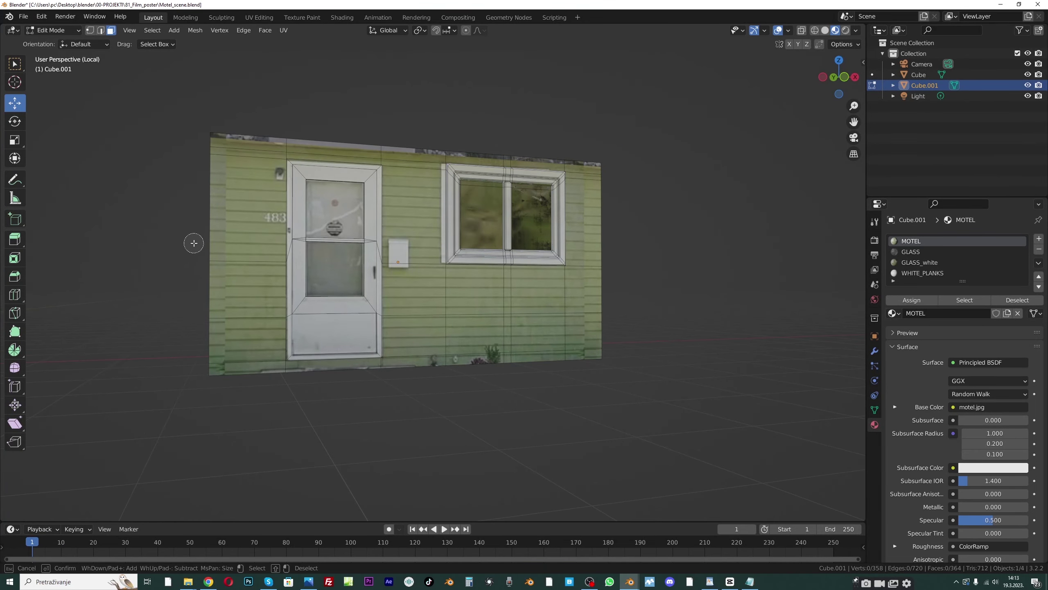
pyautogui.scroll(-5, 188, 246)
pyautogui.scroll(3, 187, 244)
pyautogui.scroll(-2, 188, 243)
pyautogui.moveTo(217, 179)
pyautogui.mouseDown()
pyautogui.moveTo(229, 176)
pyautogui.moveTo(231, 359)
pyautogui.moveTo(231, 338)
pyautogui.mouseUp()
pyautogui.moveTo(278, 147)
pyautogui.mouseDown()
pyautogui.moveTo(334, 143)
pyautogui.moveTo(405, 163)
pyautogui.mouseUp()
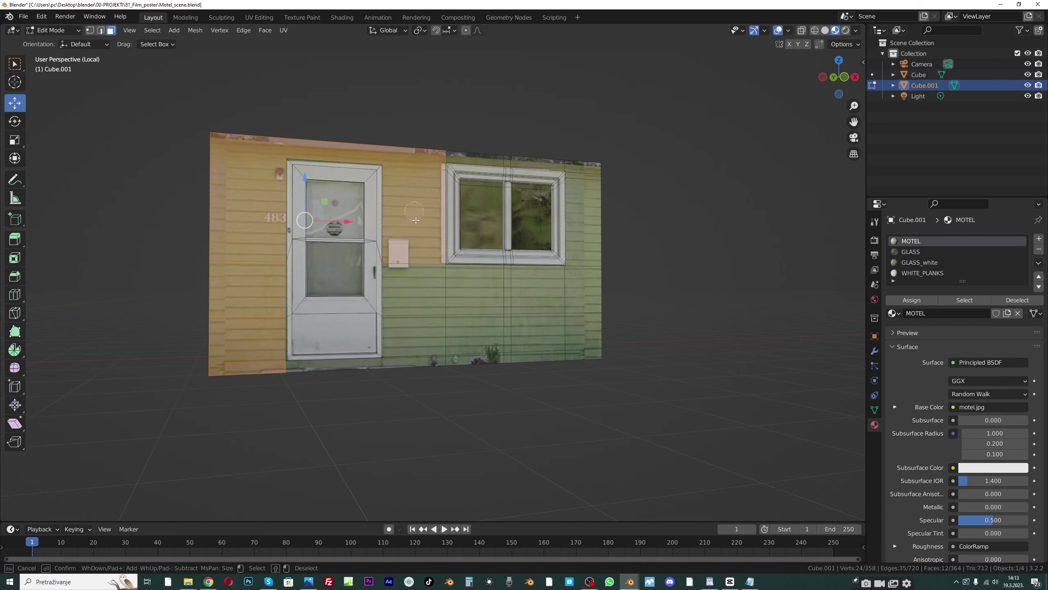
pyautogui.moveTo(418, 243)
pyautogui.mouseDown()
pyautogui.moveTo(415, 357)
pyautogui.moveTo(353, 370)
pyautogui.moveTo(401, 372)
pyautogui.moveTo(421, 359)
pyautogui.mouseUp()
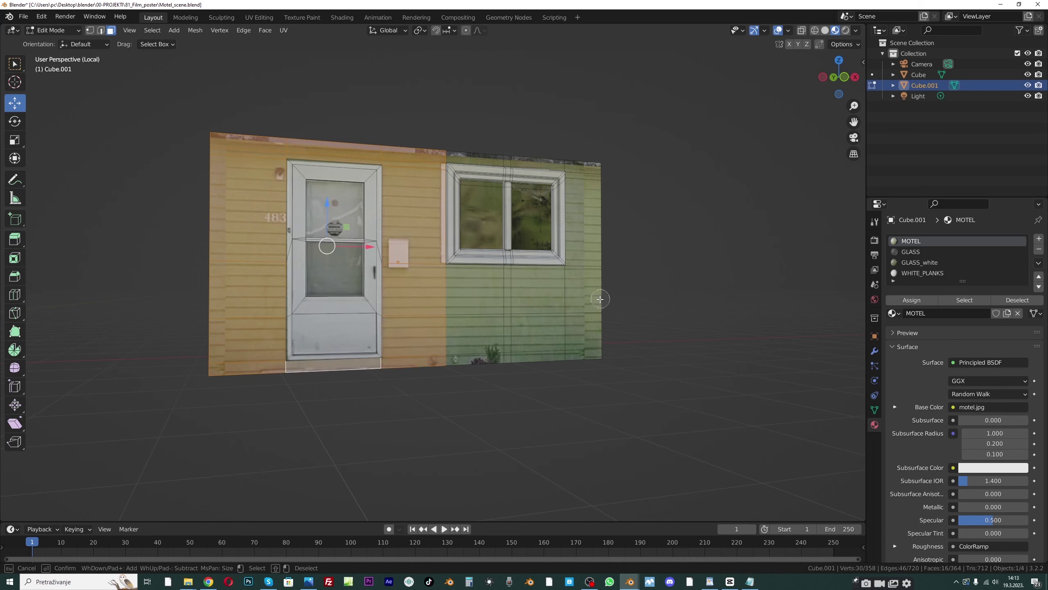
pyautogui.rightClick(589, 314)
# Extend the circle selection to the wall faces around the window and the adjoining side wall, leaving out the window
pyautogui.moveTo(589, 314); pyautogui.dragTo(547, 315, button='middle')
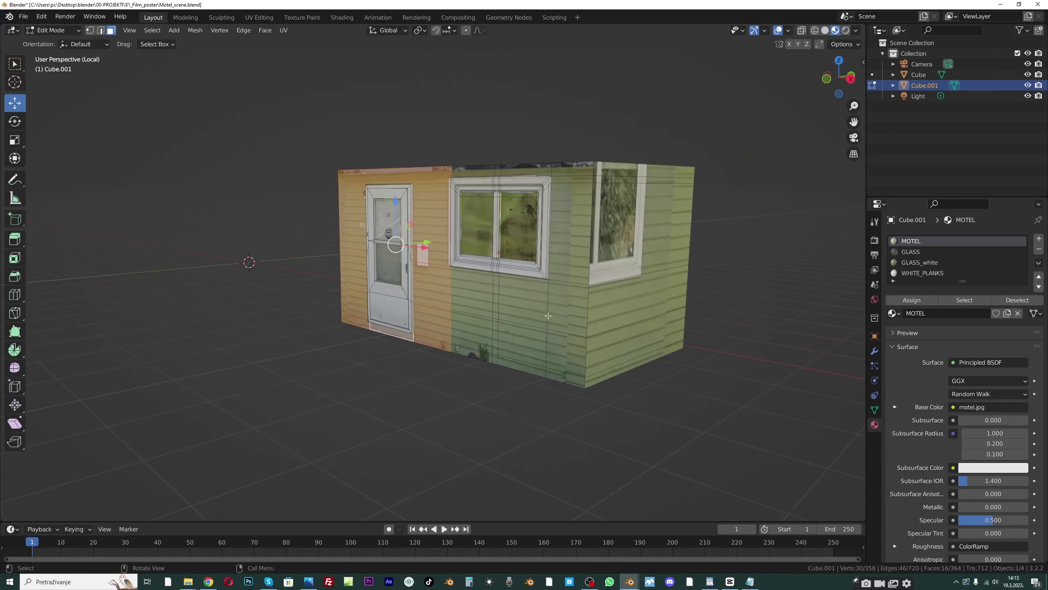
pyautogui.moveTo(853, 122); pyautogui.dragTo(828, 125)
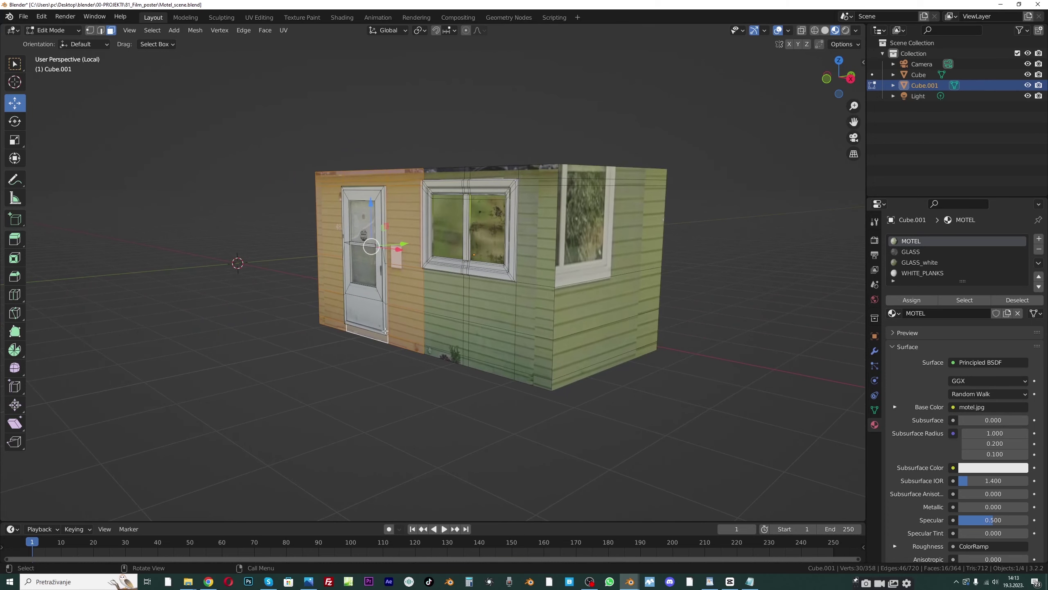
pyautogui.press('c')
pyautogui.moveTo(440, 320)
pyautogui.mouseDown()
pyautogui.moveTo(487, 331)
pyautogui.moveTo(465, 360)
pyautogui.moveTo(532, 371)
pyautogui.moveTo(533, 173)
pyautogui.moveTo(464, 162)
pyautogui.mouseUp()
pyautogui.moveTo(612, 184)
pyautogui.mouseDown()
pyautogui.moveTo(594, 302)
pyautogui.moveTo(621, 346)
pyautogui.moveTo(613, 357)
pyautogui.mouseUp()
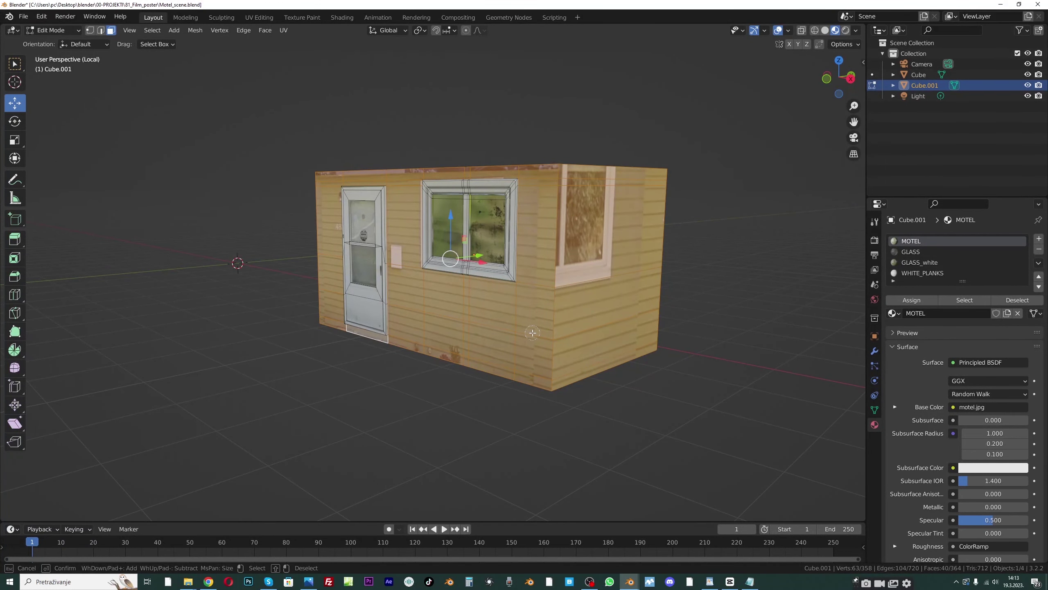
pyautogui.press('Escape')
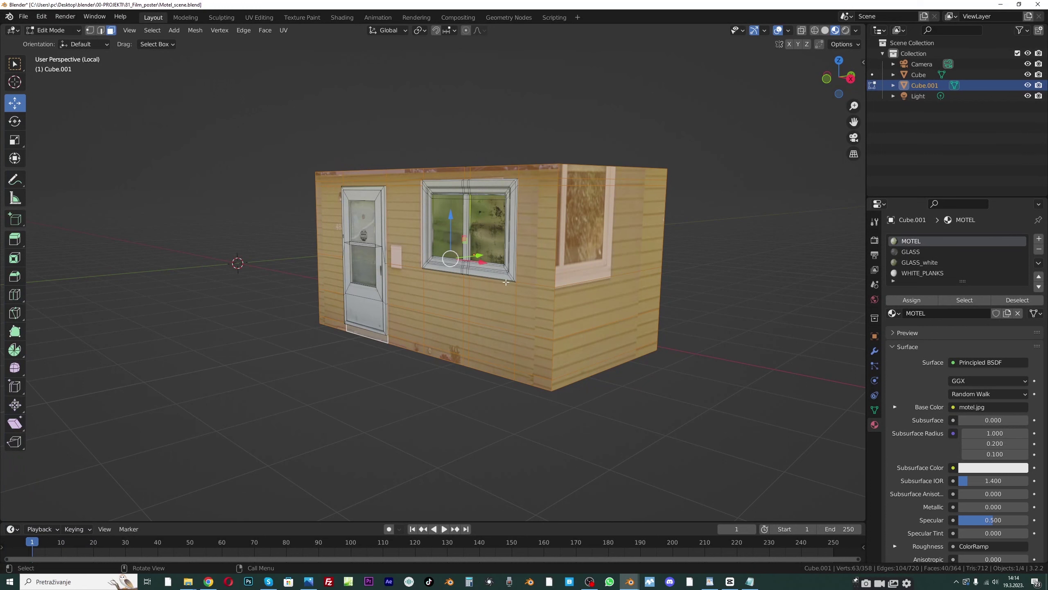
pyautogui.click(230, 263)
pyautogui.moveTo(231, 260); pyautogui.dragTo(529, 266, button='middle')
pyautogui.hotkey('ctrl', 'z')
# Create a vertex group named WHITE_PLANKS and assign the selected wall faces to it
pyautogui.scroll(2, 488, 291)
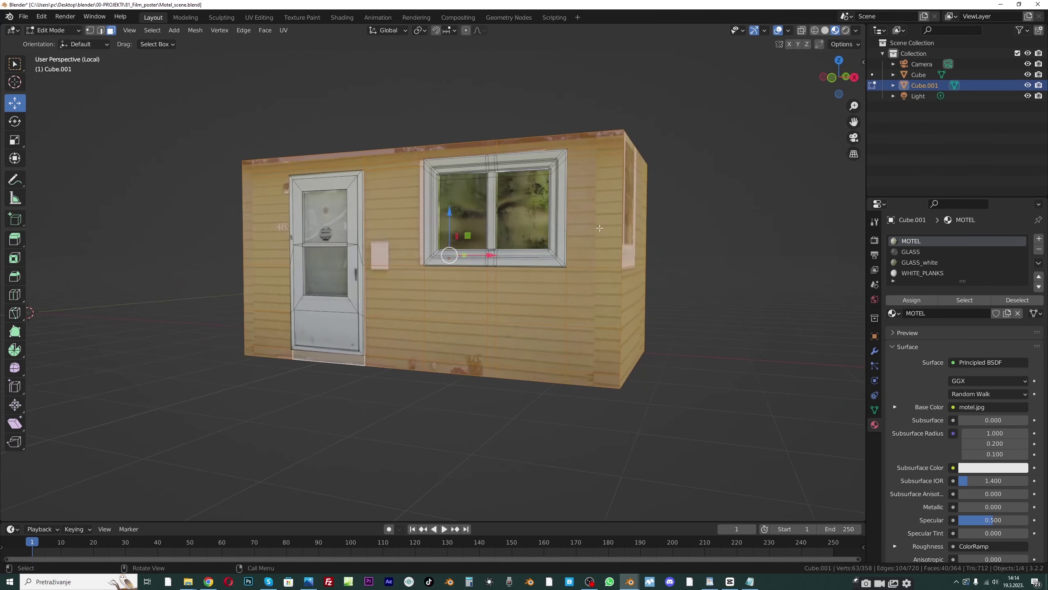
pyautogui.moveTo(854, 122); pyautogui.dragTo(814, 138)
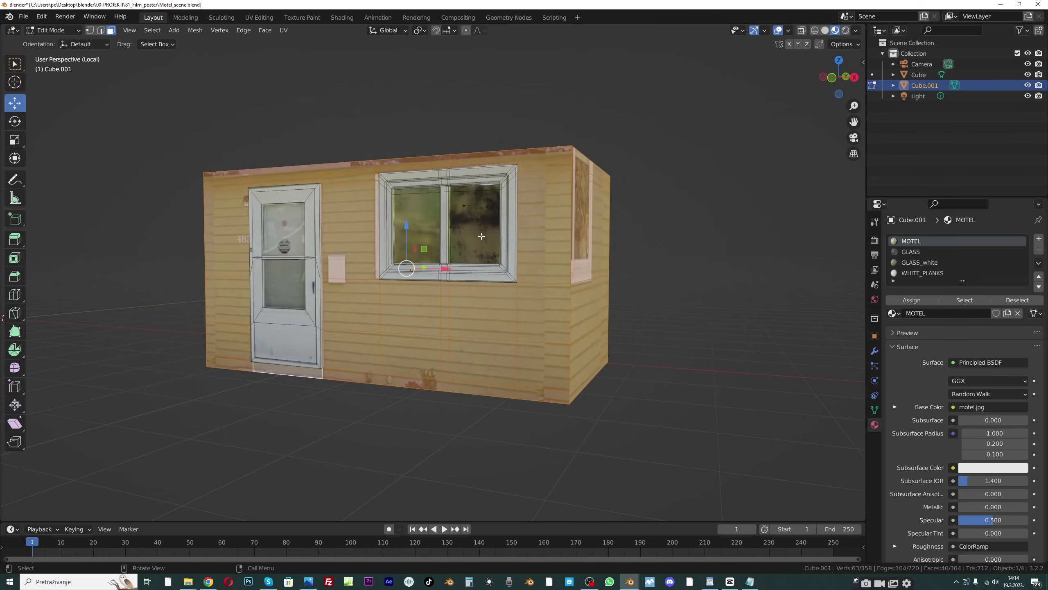
pyautogui.click(876, 409)
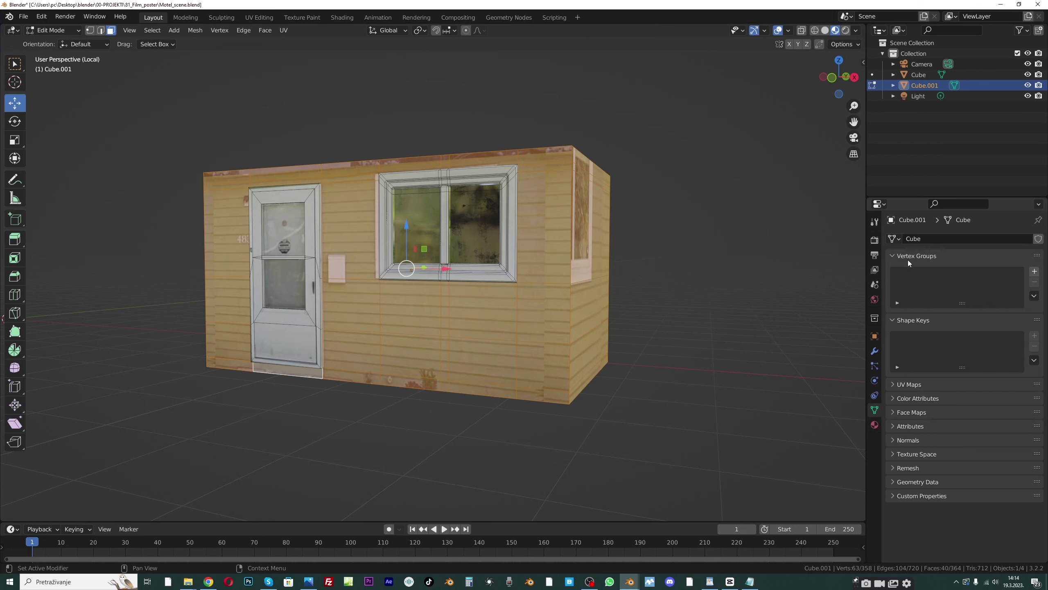
pyautogui.click(1034, 272)
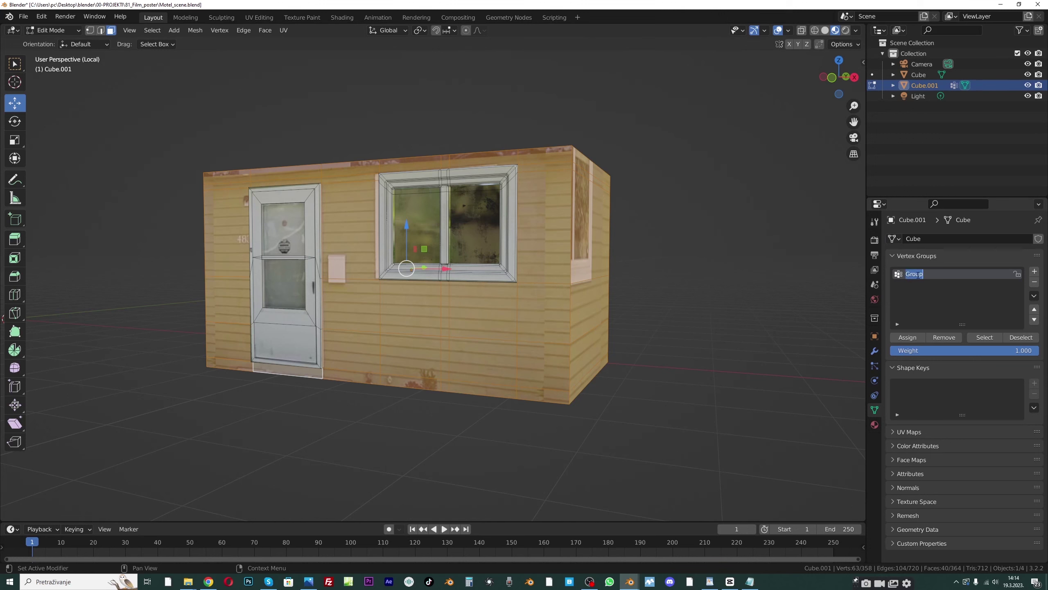
pyautogui.write('WHITE_PLANKS')
pyautogui.click(909, 338)
# Clear the selection, reselect the wall faces through the WHITE_PLANKS vertex group, and save the scene
pyautogui.click(108, 129)
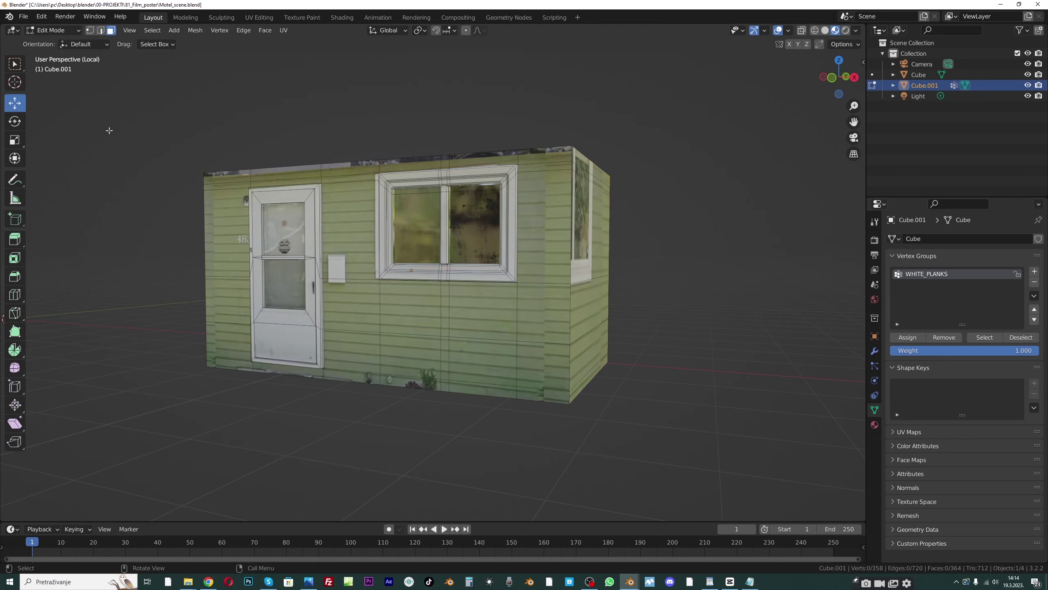
pyautogui.scroll(-3, 113, 136)
pyautogui.moveTo(175, 214); pyautogui.dragTo(212, 221, button='middle')
pyautogui.moveTo(248, 267); pyautogui.dragTo(253, 330)
pyautogui.click(191, 233)
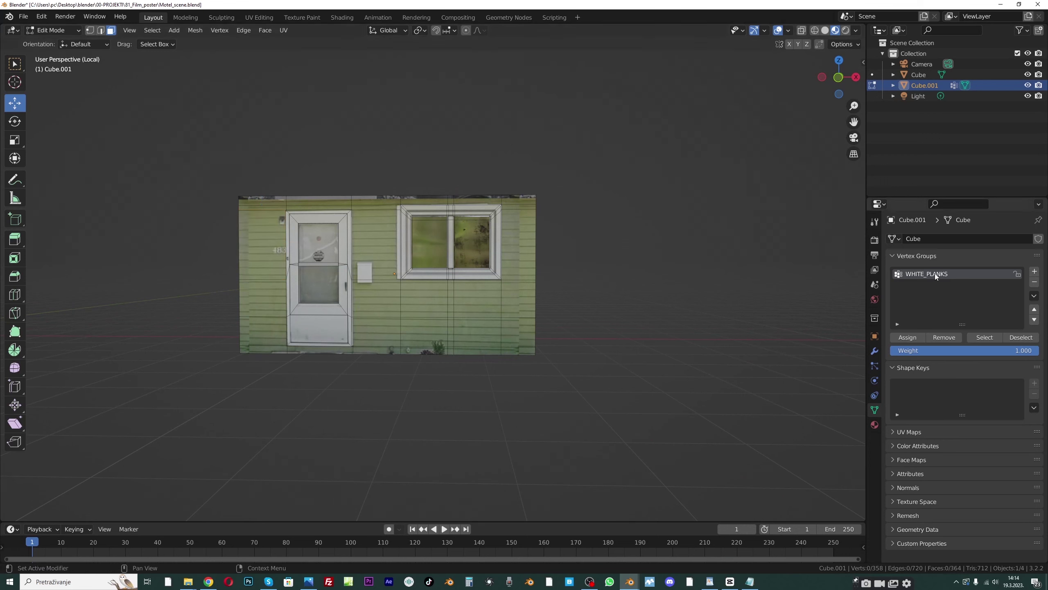
pyautogui.click(982, 337)
pyautogui.moveTo(577, 289); pyautogui.dragTo(371, 223, button='middle')
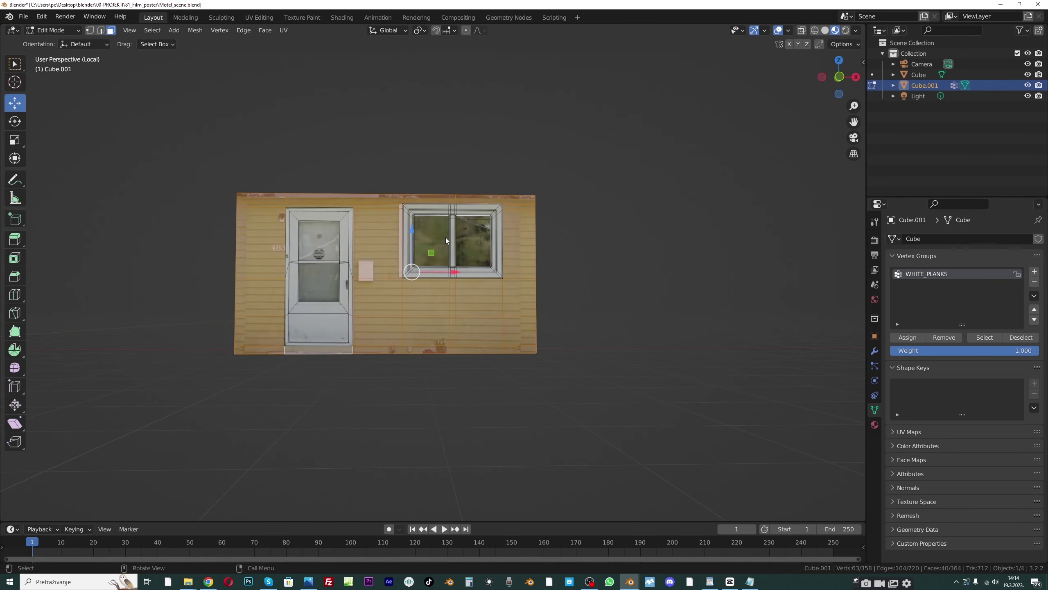
pyautogui.hotkey('ctrl', 's')
# Assign the WHITE_PLANKS material to the selected wall faces in the Shading workspace
pyautogui.click(343, 17)
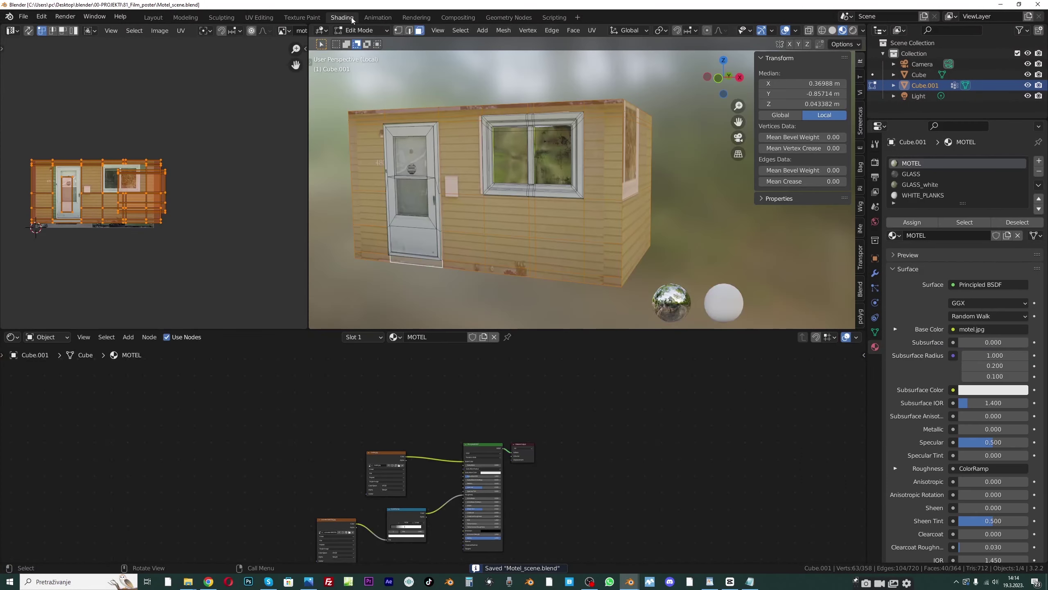
pyautogui.click(912, 195)
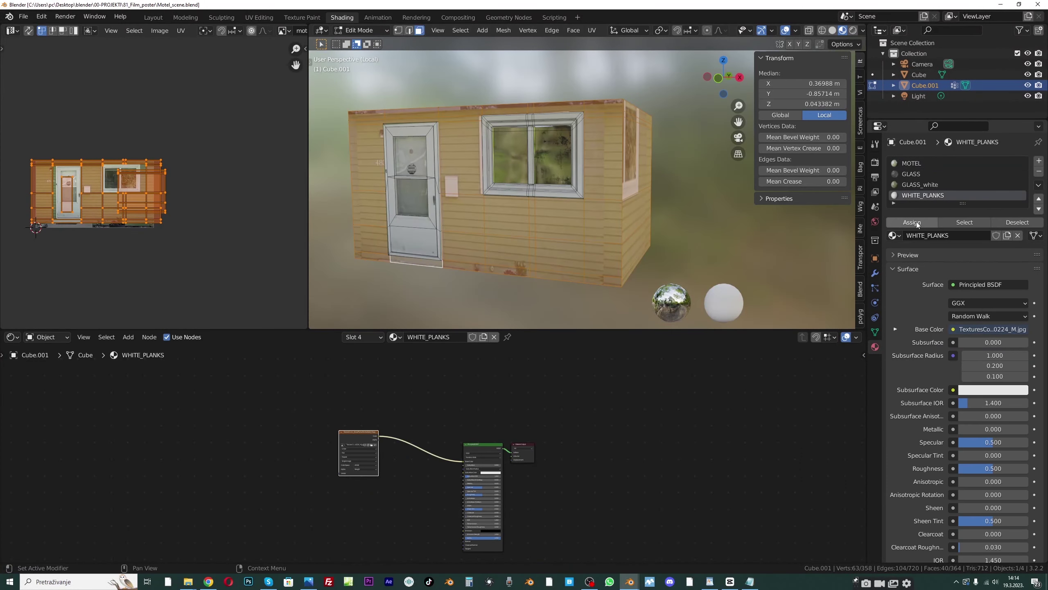
pyautogui.click(912, 222)
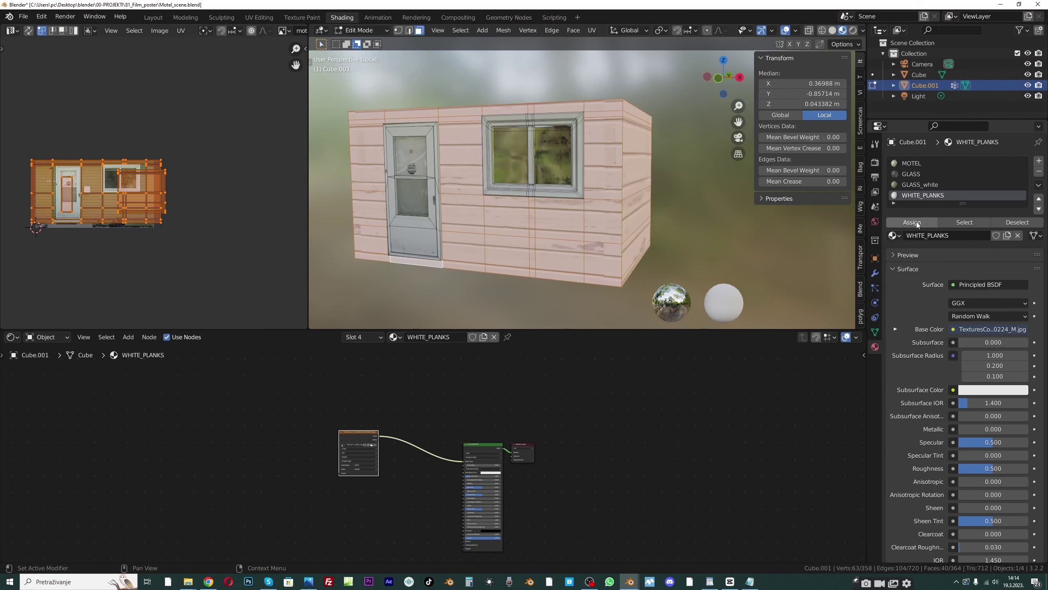
# Unwrap the selected wall faces with Cube Projection
pyautogui.scroll(-3, 534, 196)
pyautogui.moveTo(531, 194); pyautogui.dragTo(508, 200, button='middle')
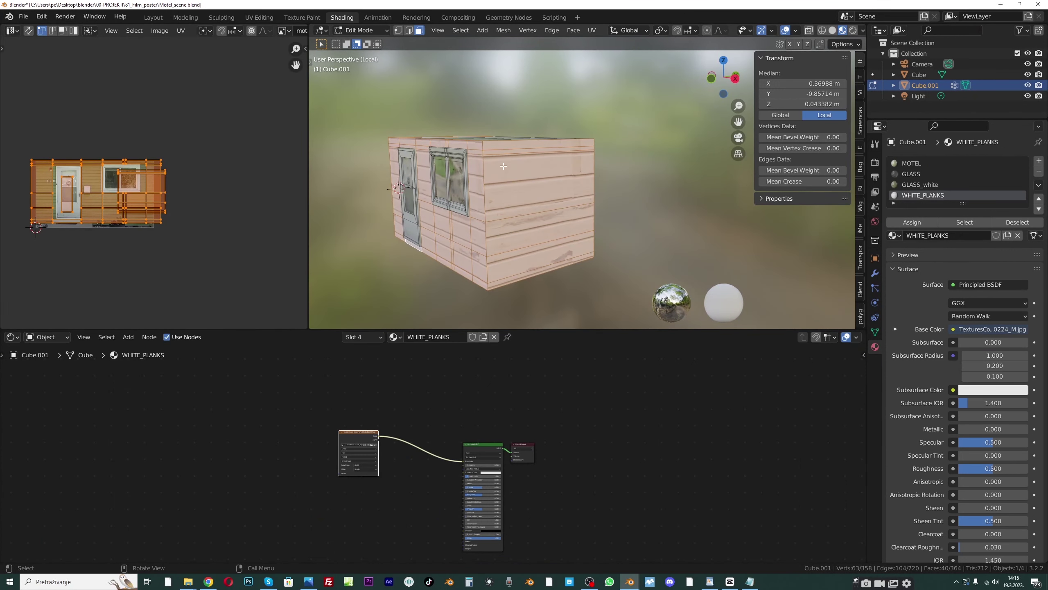
pyautogui.moveTo(511, 186); pyautogui.dragTo(517, 193, button='middle')
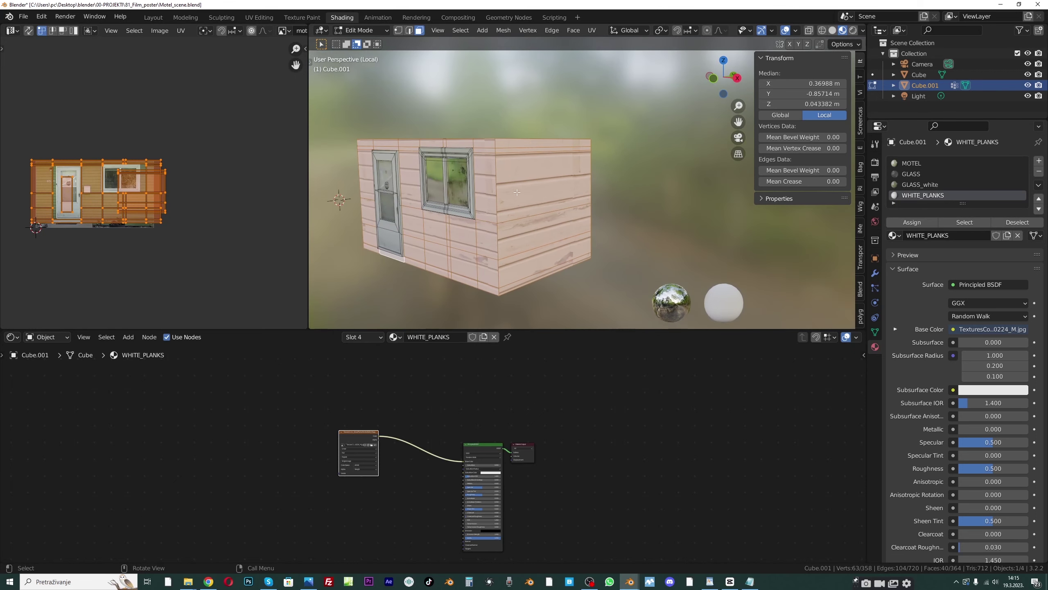
pyautogui.moveTo(206, 186); pyautogui.dragTo(251, 192, button='middle')
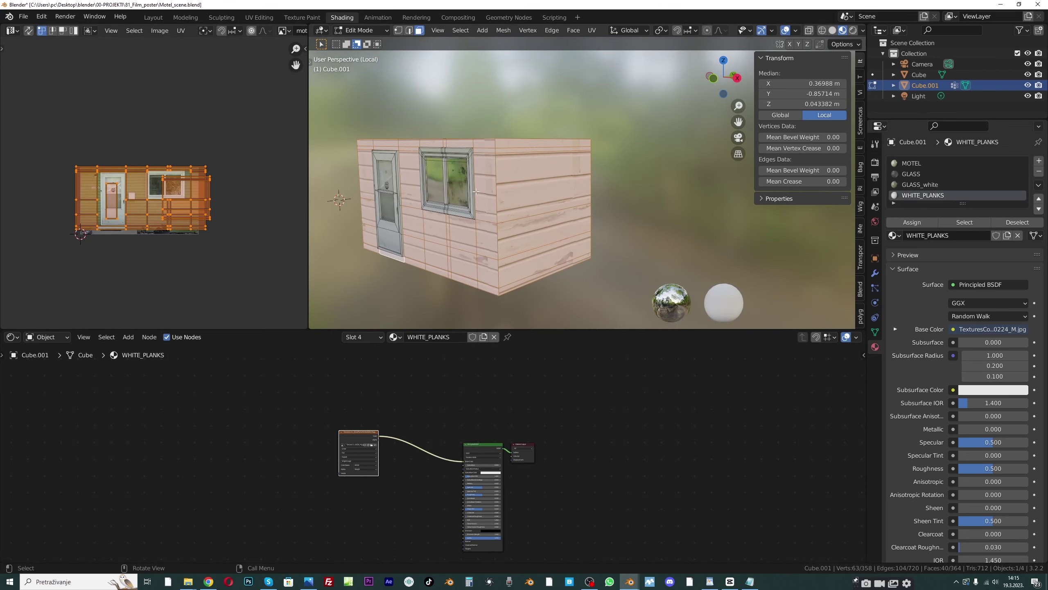
pyautogui.press('u')
pyautogui.click(475, 192)
pyautogui.moveTo(475, 193); pyautogui.dragTo(510, 218, button='middle')
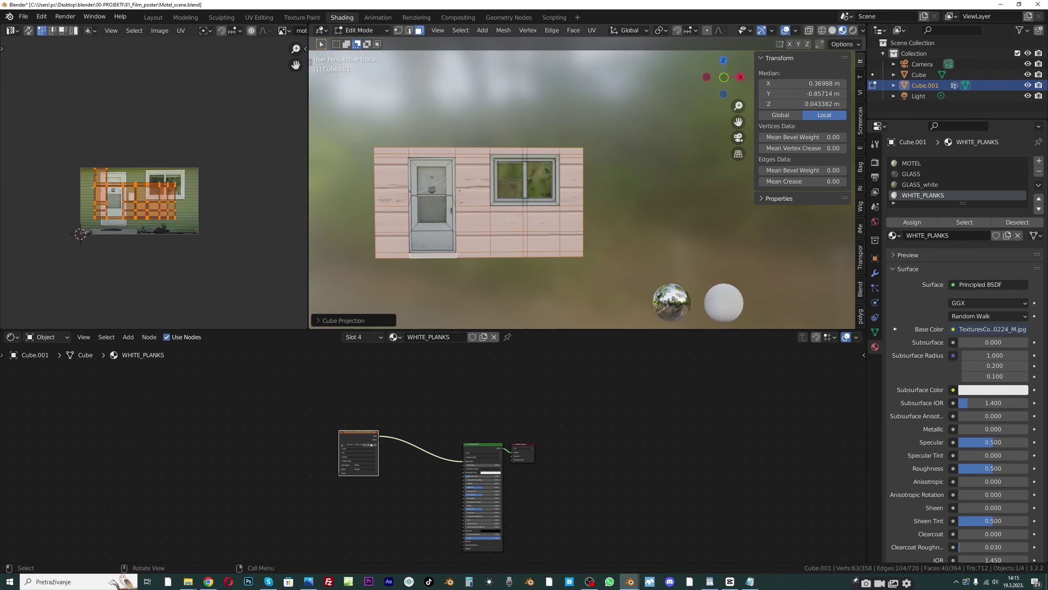
pyautogui.scroll(1, 153, 183)
pyautogui.scroll(-3, 227, 35)
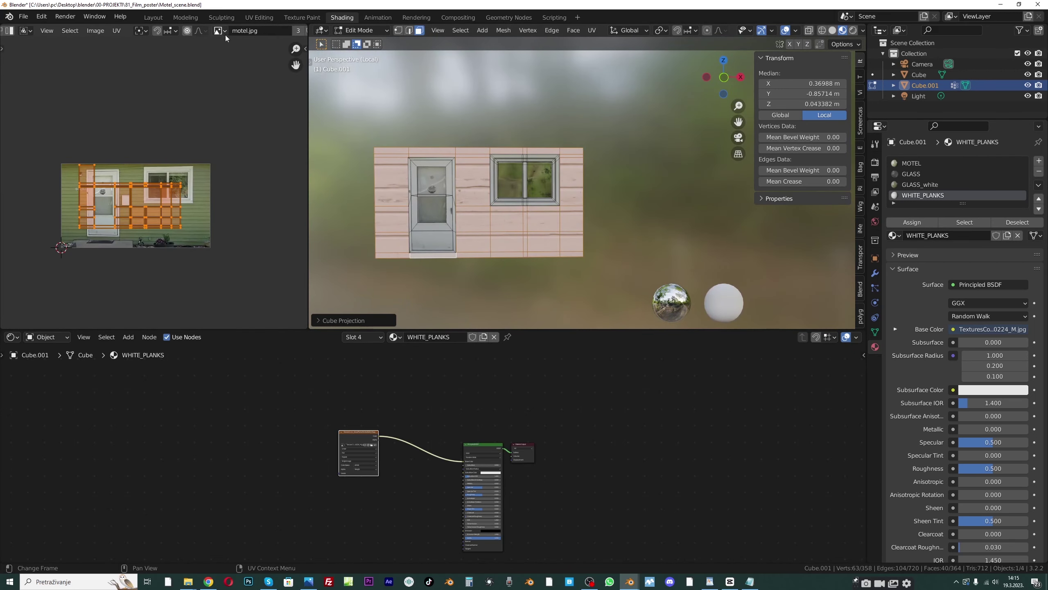
# Show the wood planks texture behind the wall UVs and enlarge the UVs about 2.4 times
pyautogui.click(225, 34)
pyautogui.click(248, 78)
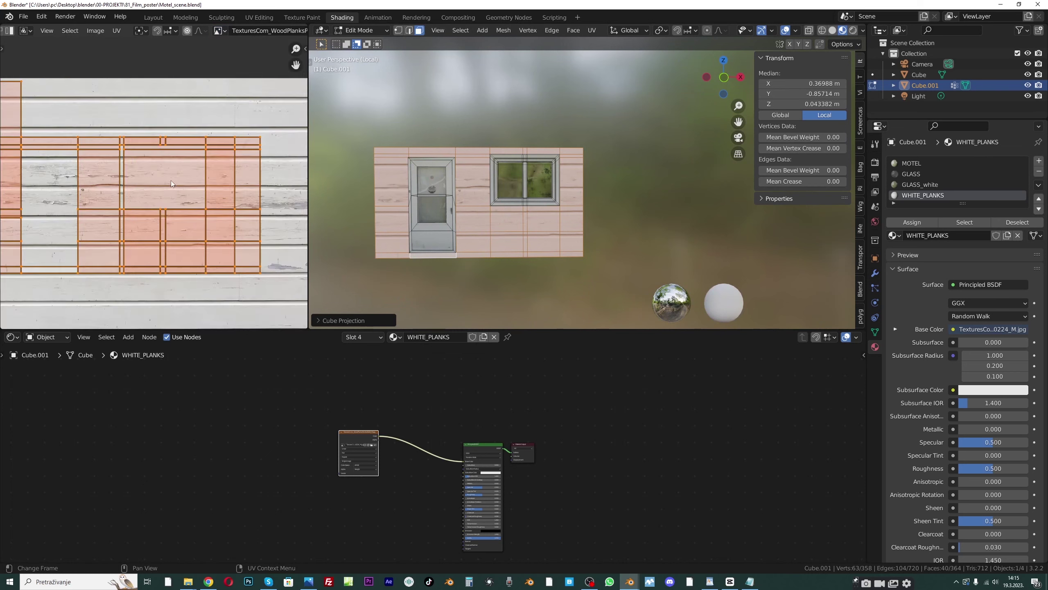
pyautogui.scroll(-2, 171, 183)
pyautogui.press('s')
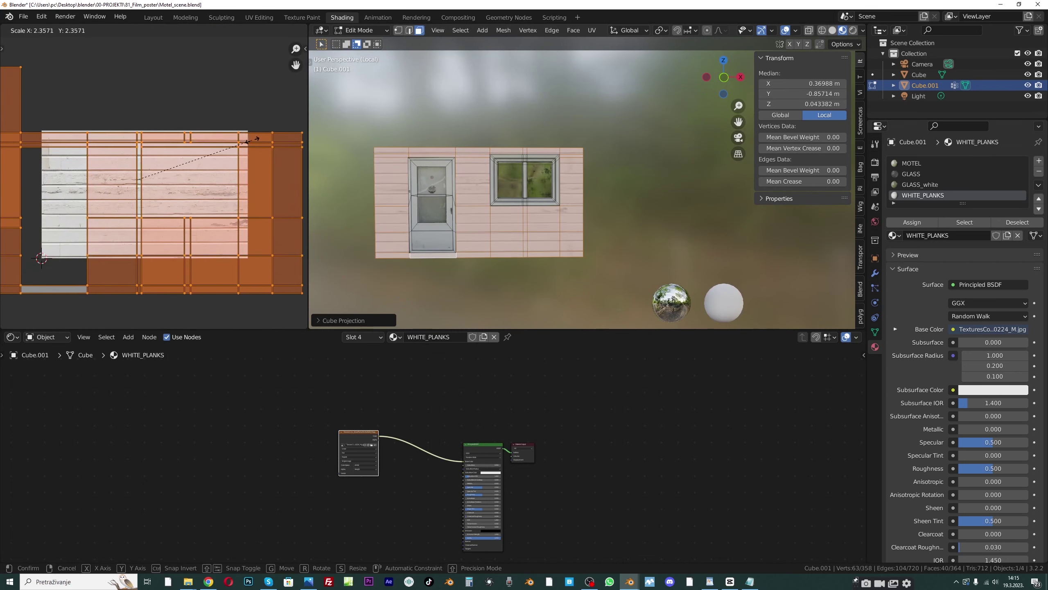
pyautogui.click(256, 143)
pyautogui.scroll(-2, 255, 142)
pyautogui.moveTo(254, 145); pyautogui.dragTo(211, 157, button='middle')
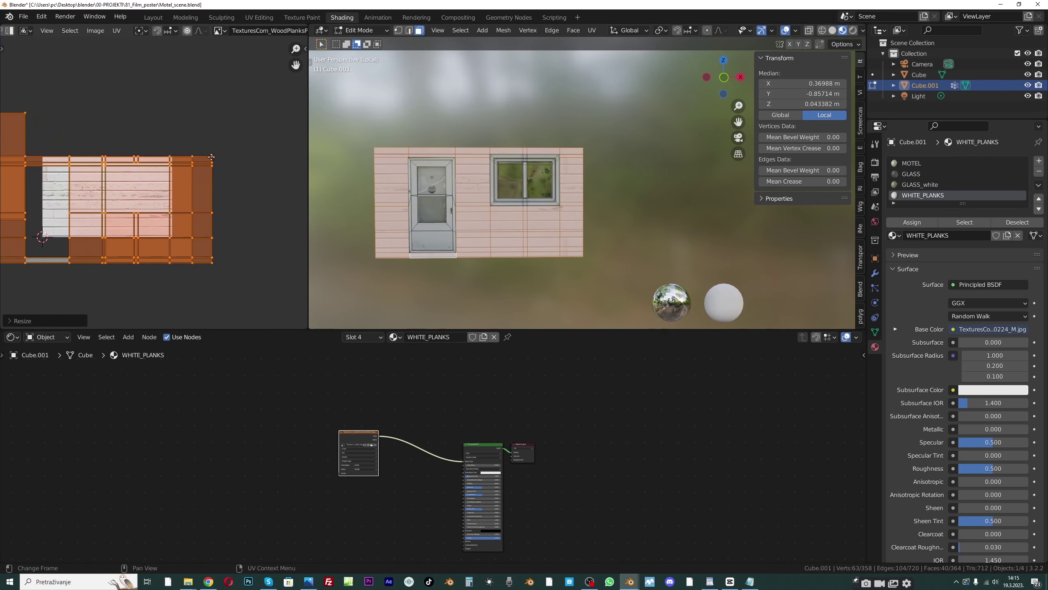
# Shift the wall UVs slightly, enlarge them further for narrower planks, and return to Object Mode
pyautogui.press('g')
pyautogui.click(223, 149)
pyautogui.press('s')
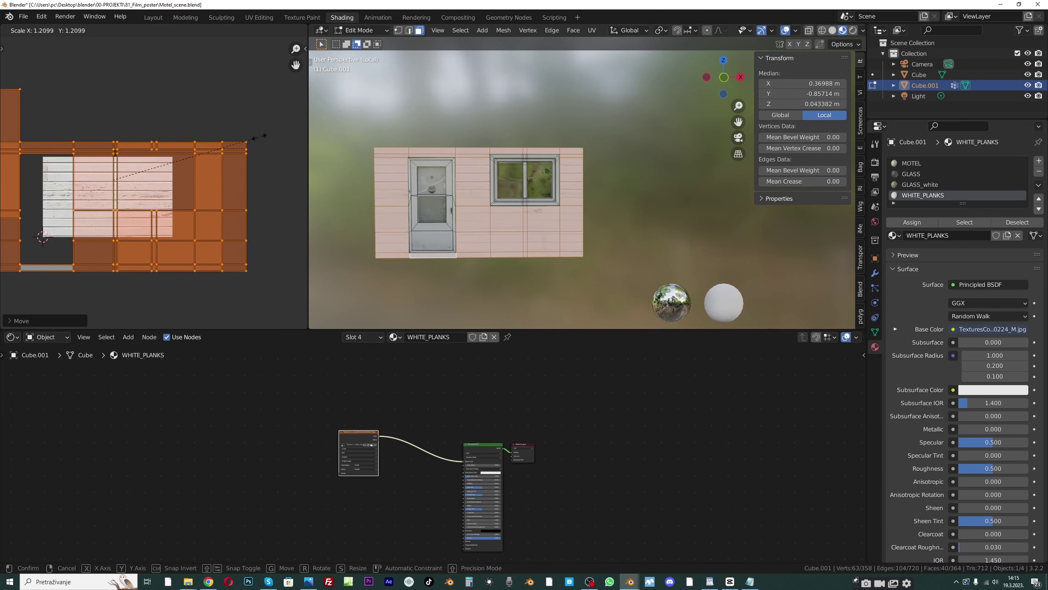
pyautogui.click(269, 133)
pyautogui.moveTo(475, 198); pyautogui.dragTo(665, 196, button='middle')
pyautogui.scroll(4, 536, 205)
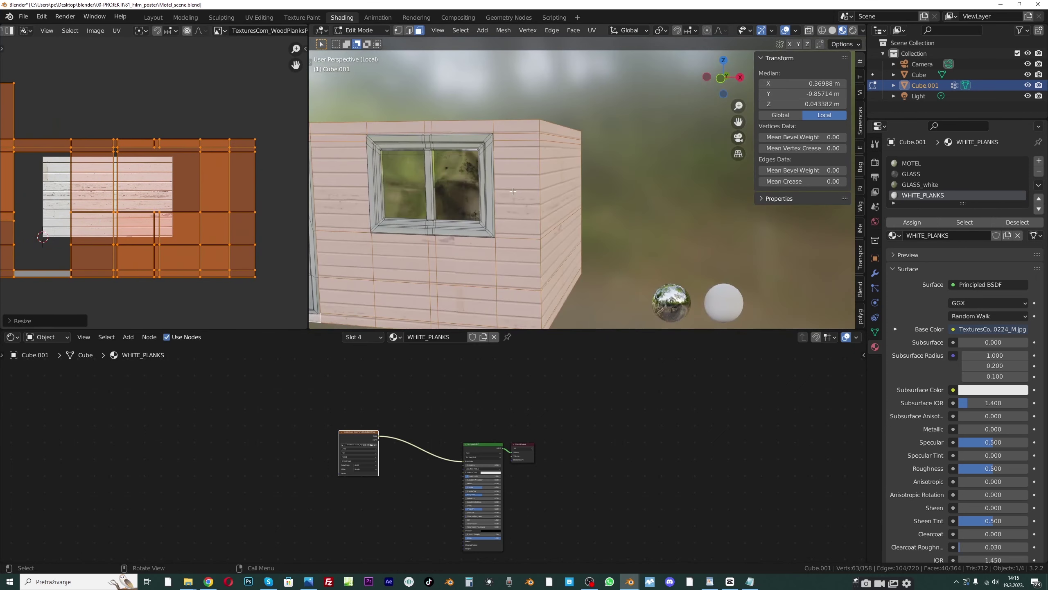
pyautogui.scroll(-3, 676, 186)
pyautogui.moveTo(739, 121); pyautogui.dragTo(805, 120)
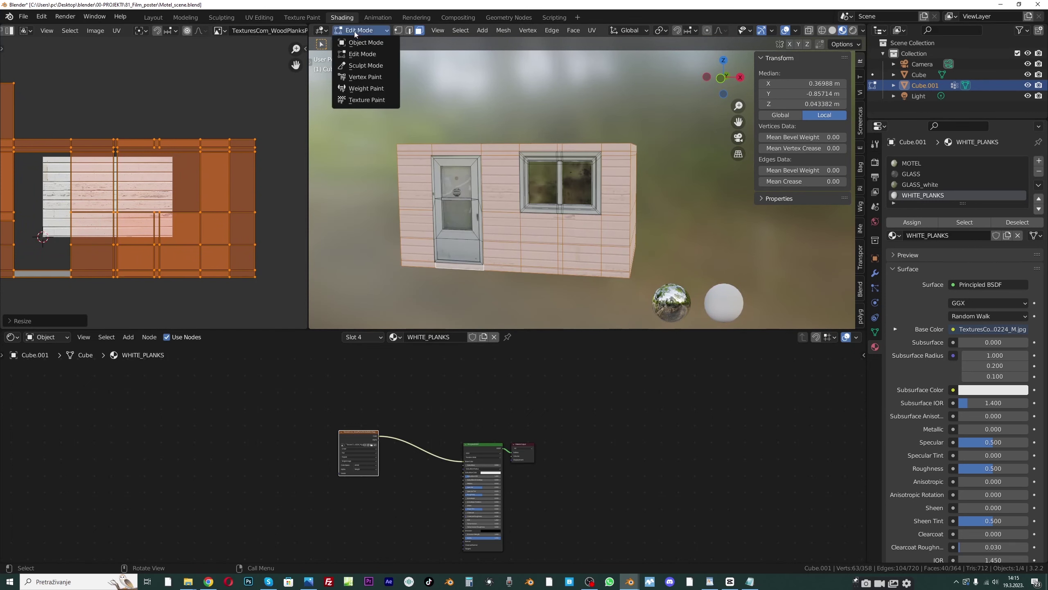
pyautogui.click(354, 31)
pyautogui.click(364, 42)
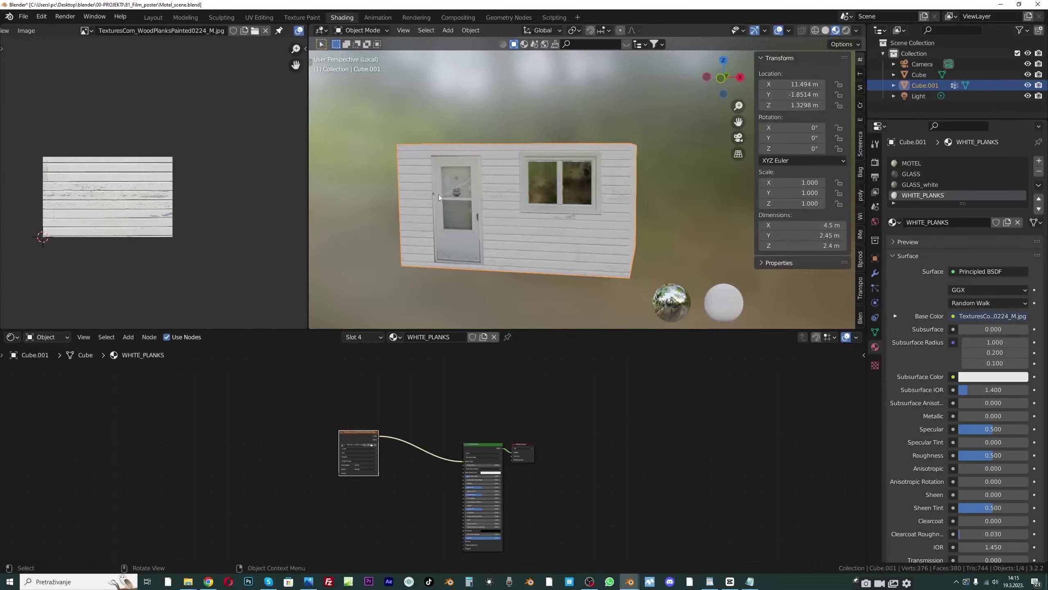
# Add an Image Texture node using concrete-1840731.jpg to the WHITE_PLANKS material
pyautogui.scroll(4, 351, 446)
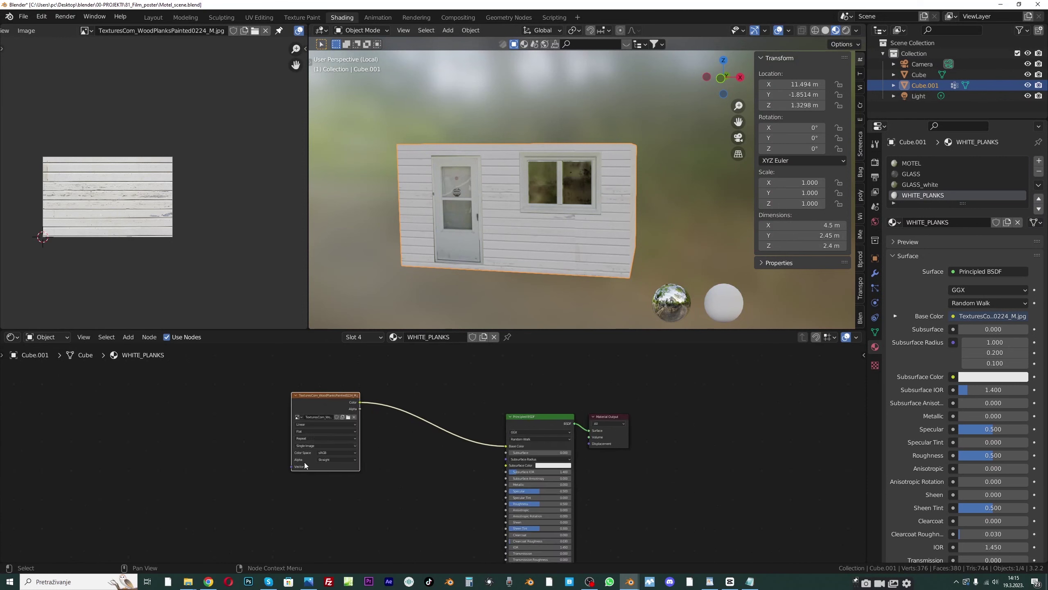
pyautogui.scroll(2, 287, 426)
pyautogui.hotkey('shift', 'a')
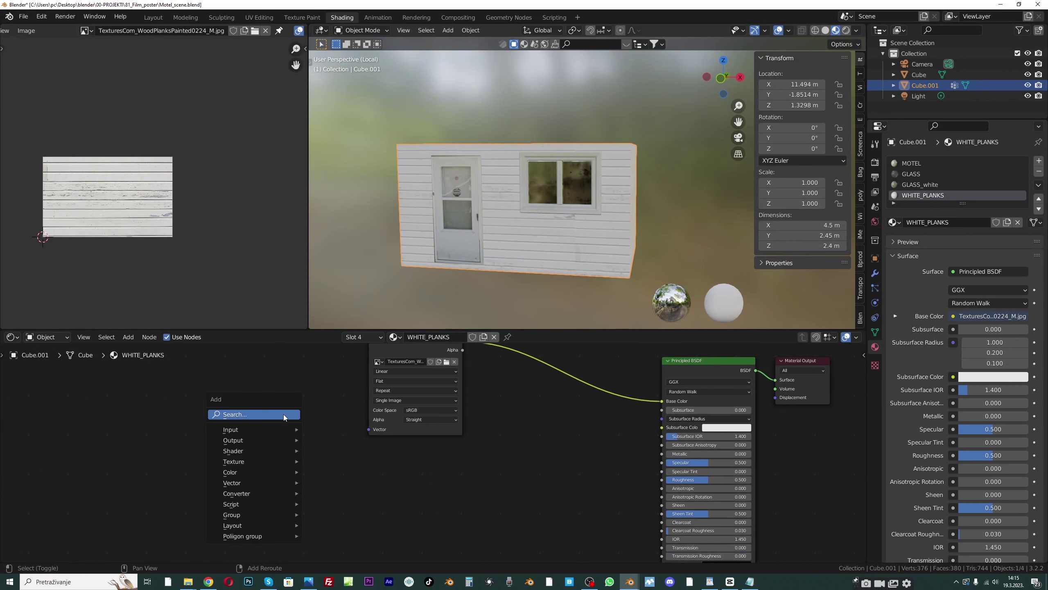
pyautogui.click(284, 414)
pyautogui.write('IME')
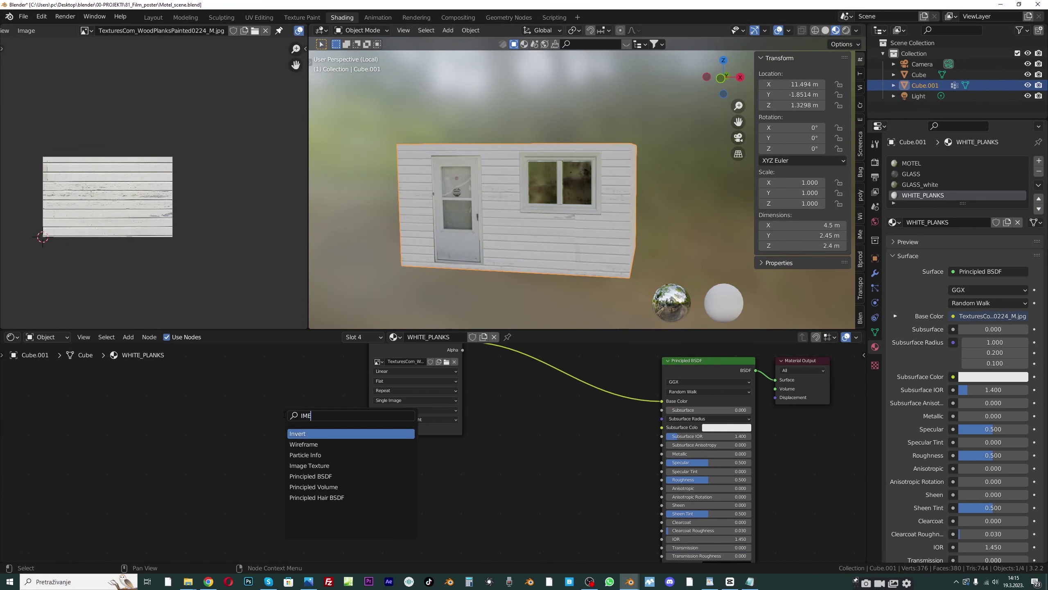
pyautogui.press('BackSpace')
pyautogui.press('BackSpace')
pyautogui.press('BackSpace')
pyautogui.write('ima')
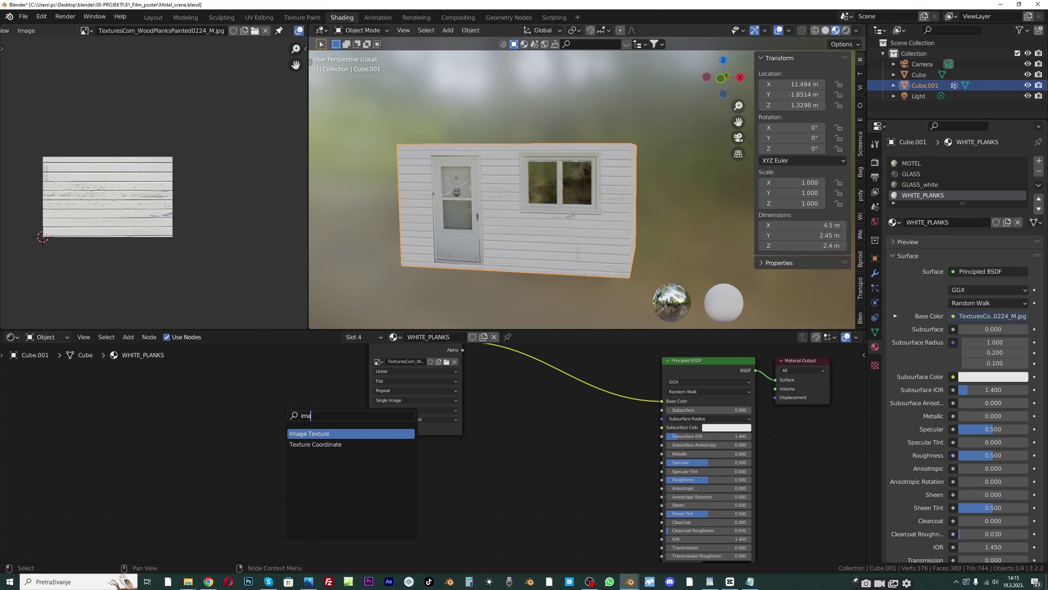
pyautogui.press('Return')
pyautogui.click(292, 440)
pyautogui.click(261, 463)
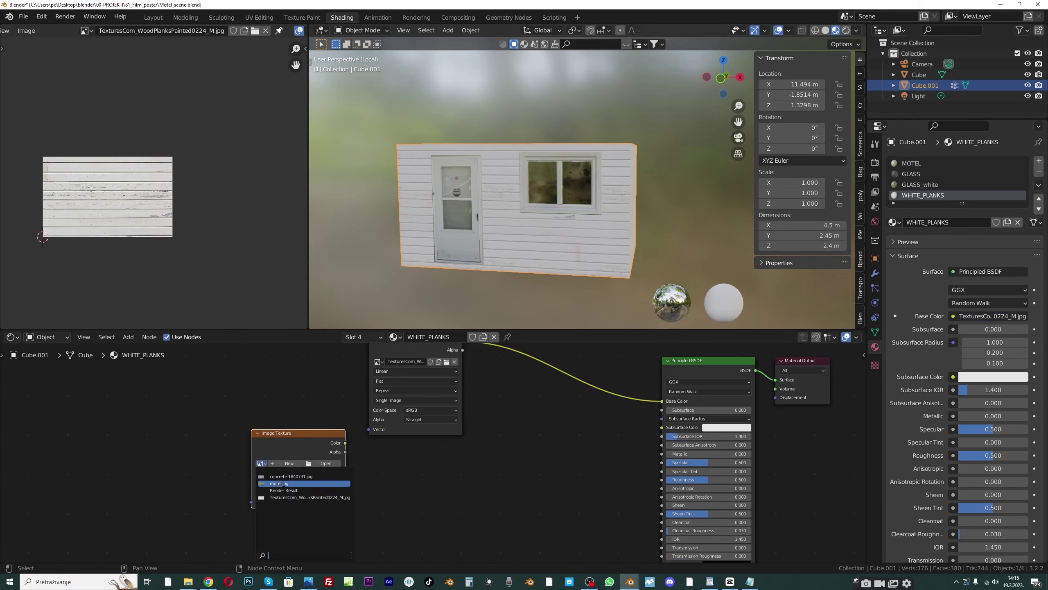
pyautogui.click(283, 476)
# Add a ColorRamp fed by the concrete texture's color and connect its color output to the Principled BSDF roughness
pyautogui.moveTo(382, 465); pyautogui.dragTo(345, 473, button='middle')
pyautogui.moveTo(292, 443); pyautogui.dragTo(333, 474)
pyautogui.scroll(2, 463, 454)
pyautogui.moveTo(463, 454); pyautogui.dragTo(445, 400, button='middle')
pyautogui.hotkey('shift', 'a')
pyautogui.write('co')
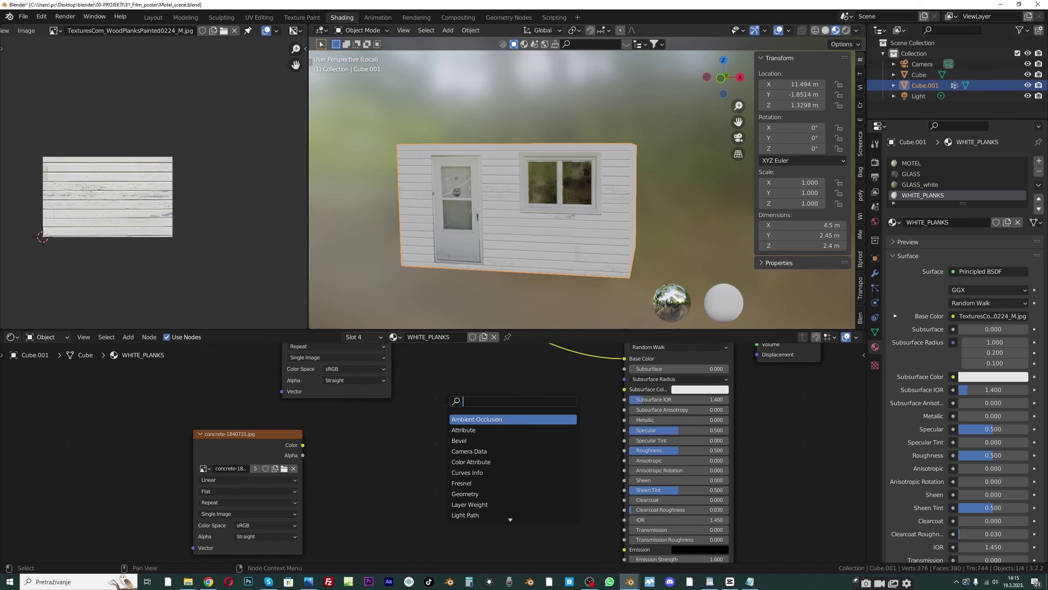
pyautogui.press('Return')
pyautogui.click(336, 430)
pyautogui.moveTo(302, 444); pyautogui.dragTo(338, 498)
pyautogui.moveTo(449, 426); pyautogui.dragTo(625, 450)
# Tune the roughness ColorRamp by bringing the stops closer, lightening the black stop to grey, and placing the white stop at about 0.415
pyautogui.moveTo(532, 182); pyautogui.dragTo(584, 167, button='middle')
pyautogui.scroll(6, 584, 168)
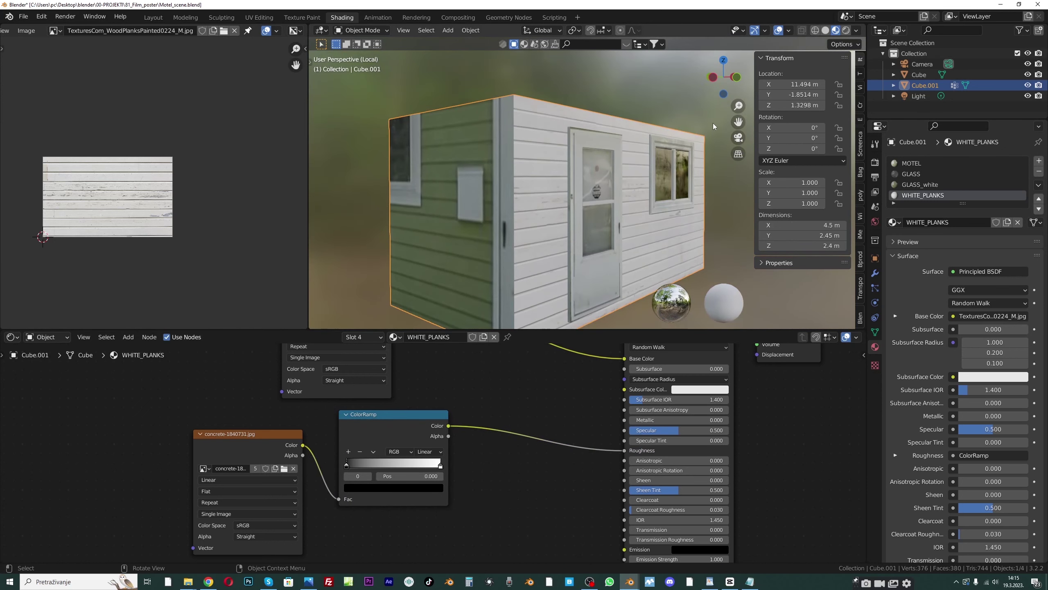
pyautogui.moveTo(542, 208); pyautogui.dragTo(565, 225, button='middle')
pyautogui.moveTo(346, 465); pyautogui.dragTo(365, 465)
pyautogui.moveTo(440, 466); pyautogui.dragTo(400, 465)
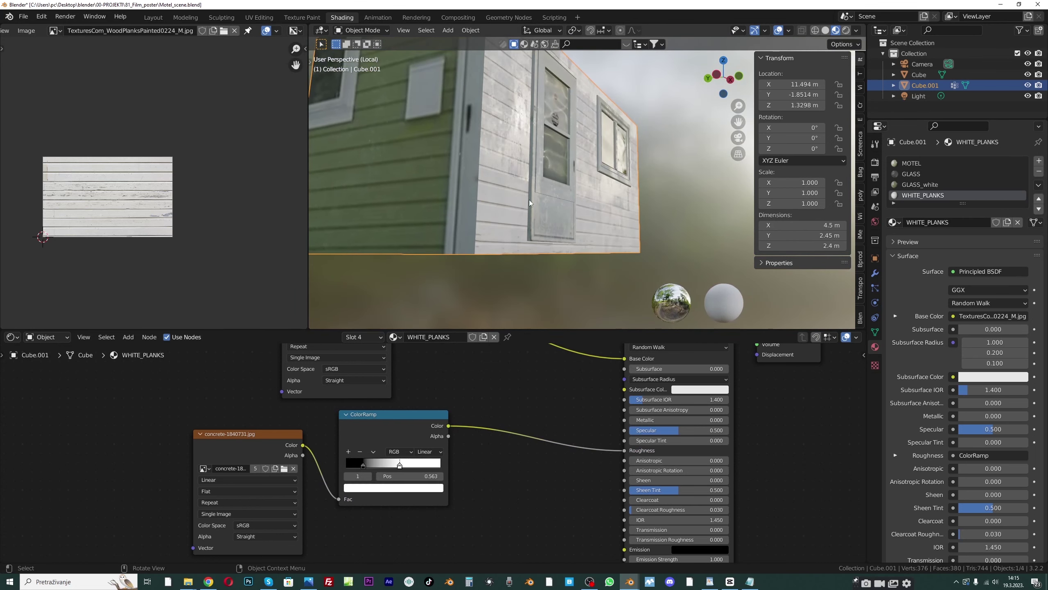
pyautogui.click(364, 466)
pyautogui.click(374, 488)
pyautogui.moveTo(423, 414); pyautogui.dragTo(423, 402)
pyautogui.moveTo(614, 200)
pyautogui.mouseDown(button='middle')
pyautogui.moveTo(590, 188)
pyautogui.moveTo(508, 190)
pyautogui.moveTo(493, 244)
pyautogui.moveTo(638, 244)
pyautogui.moveTo(569, 214)
pyautogui.moveTo(609, 209)
pyautogui.moveTo(602, 197)
pyautogui.mouseUp(button='middle')
pyautogui.scroll(4, 611, 209)
pyautogui.moveTo(362, 465); pyautogui.dragTo(386, 464)
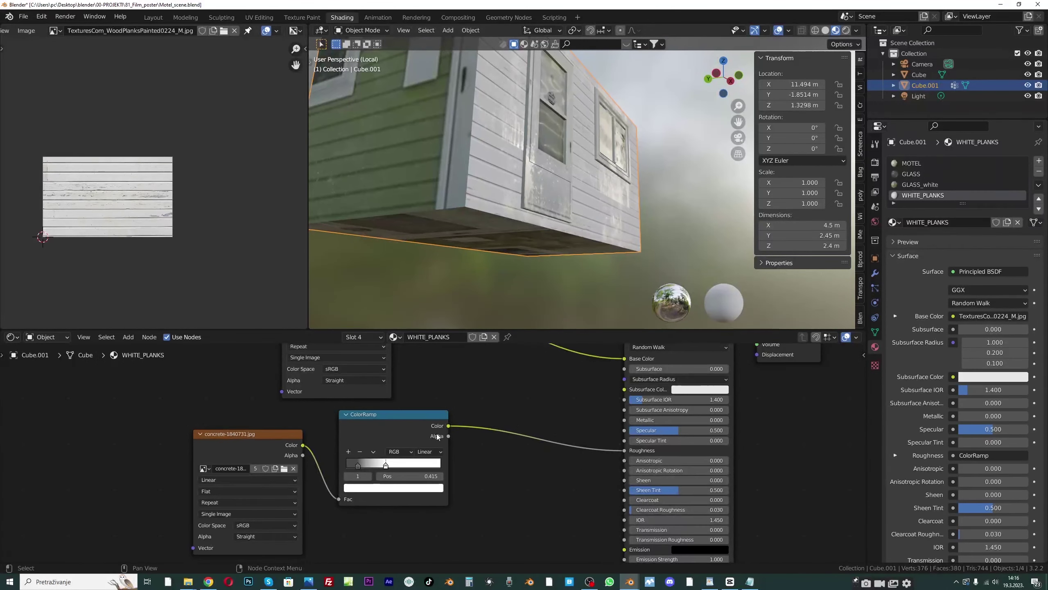
# Reposition the concrete texture and roughness ColorRamp nodes to clear space below the wood planks texture
pyautogui.scroll(-2, 437, 433)
pyautogui.moveTo(374, 408); pyautogui.dragTo(415, 470, button='middle')
pyautogui.moveTo(448, 510); pyautogui.dragTo(423, 406, button='middle')
pyautogui.moveTo(422, 406); pyautogui.dragTo(396, 472)
pyautogui.click(289, 472)
pyautogui.moveTo(289, 472); pyautogui.dragTo(197, 459)
pyautogui.moveTo(262, 410); pyautogui.dragTo(299, 436, button='middle')
# Add a second ColorRamp driven by the concrete texture's color and move the wood planks texture node away from it
pyautogui.hotkey('shift', 'a')
pyautogui.write('color')
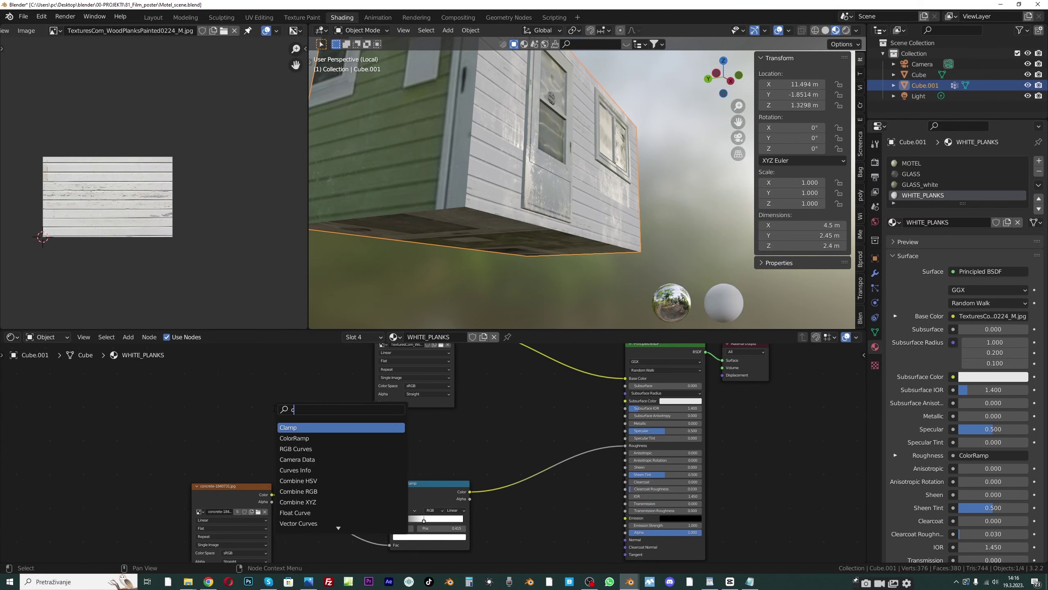
pyautogui.press('Return')
pyautogui.click(315, 426)
pyautogui.moveTo(272, 495); pyautogui.dragTo(298, 475)
pyautogui.scroll(-1, 350, 404)
pyautogui.moveTo(390, 348); pyautogui.dragTo(408, 392, button='middle')
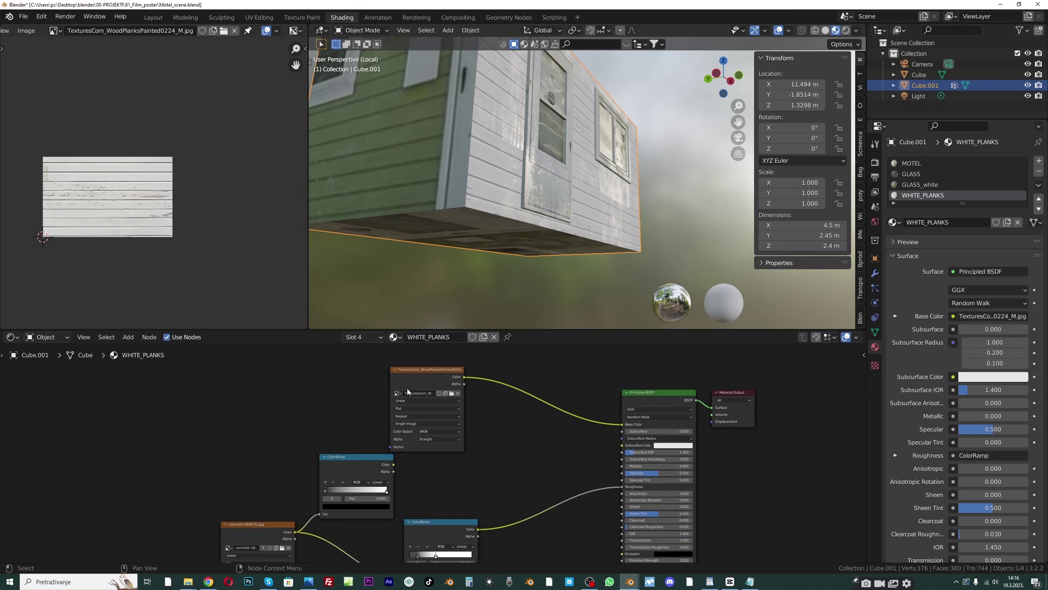
pyautogui.moveTo(410, 372); pyautogui.dragTo(389, 353)
pyautogui.scroll(-3, 364, 453)
pyautogui.moveTo(362, 458); pyautogui.dragTo(431, 355, button='middle')
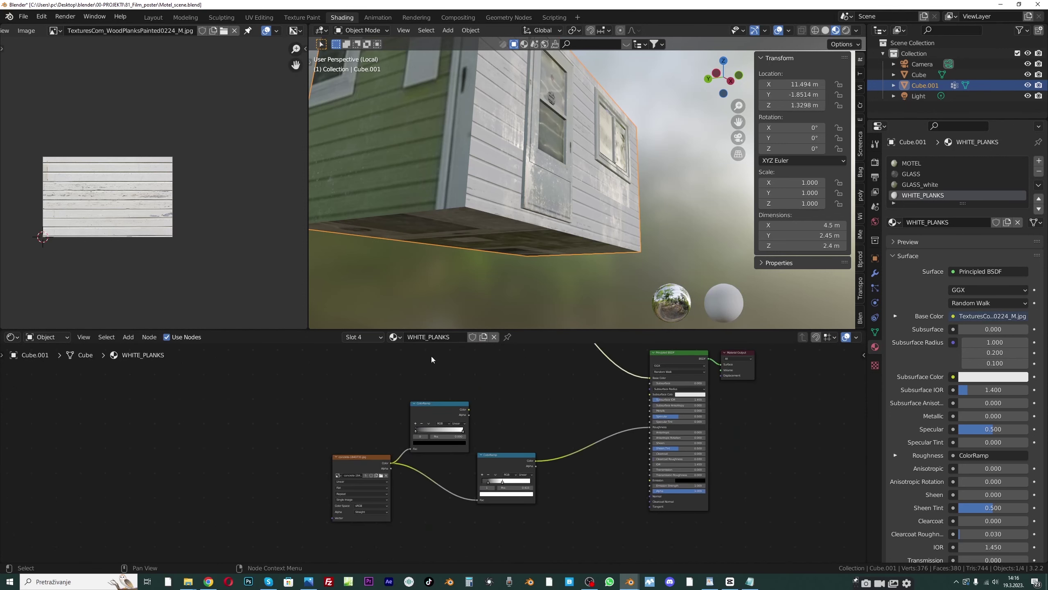
# Preview the concrete texture on the walls and add Texture Coordinate and Mapping nodes to it
pyautogui.scroll(2, 342, 445)
pyautogui.keyDown('ctrl'); pyautogui.keyDown('shift'); pyautogui.click(339, 459); pyautogui.keyUp('shift'); pyautogui.keyUp('ctrl')
pyautogui.moveTo(418, 255); pyautogui.dragTo(465, 194, button='middle')
pyautogui.hotkey('ctrl', 't')
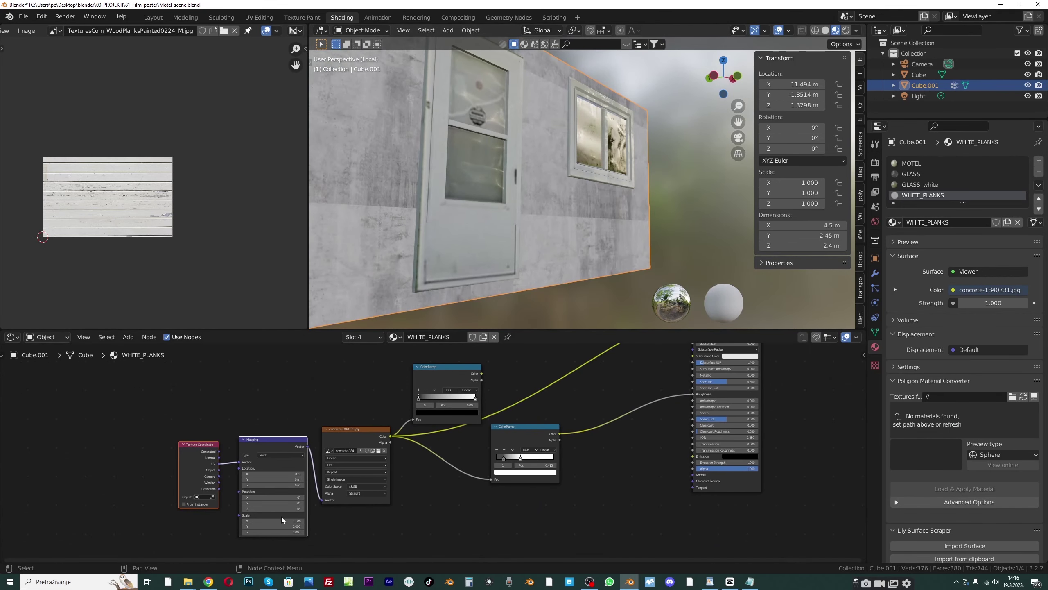
# Set the concrete Mapping scale to 0.5 on all axes and shift the texture's Y location
pyautogui.moveTo(272, 521); pyautogui.dragTo(273, 532)
pyautogui.write('0')
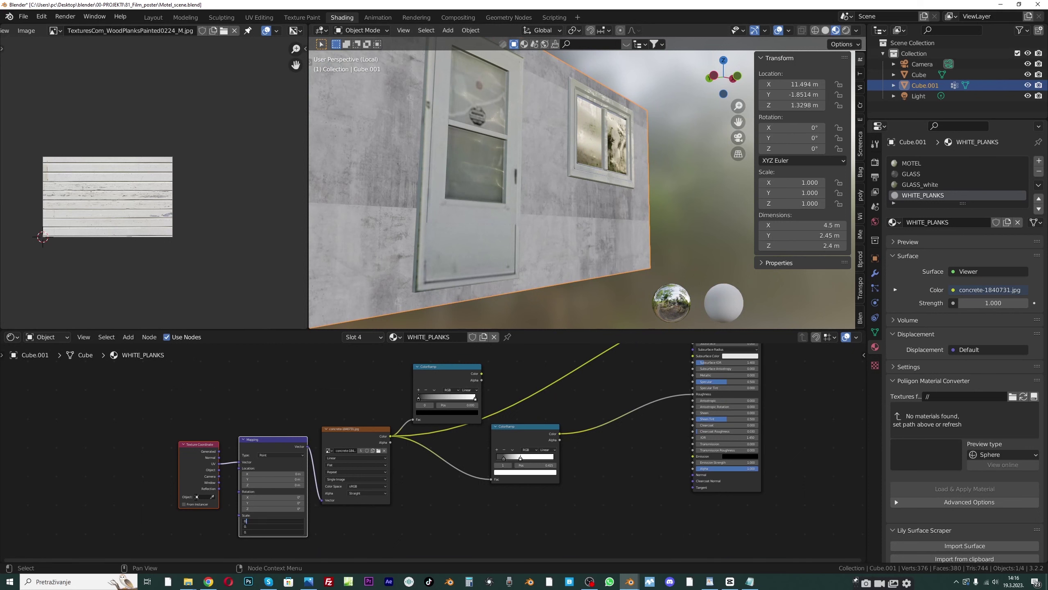
pyautogui.write('.5')
pyautogui.press('Return')
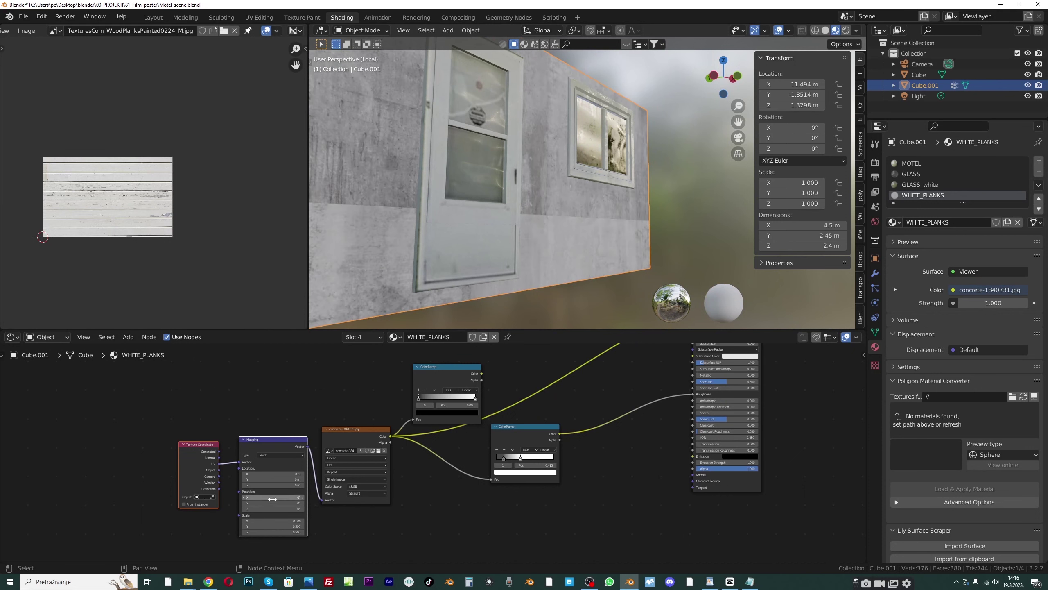
pyautogui.moveTo(272, 479)
pyautogui.mouseDown()
pyautogui.moveTo(289, 480)
pyautogui.moveTo(275, 479)
pyautogui.mouseUp()
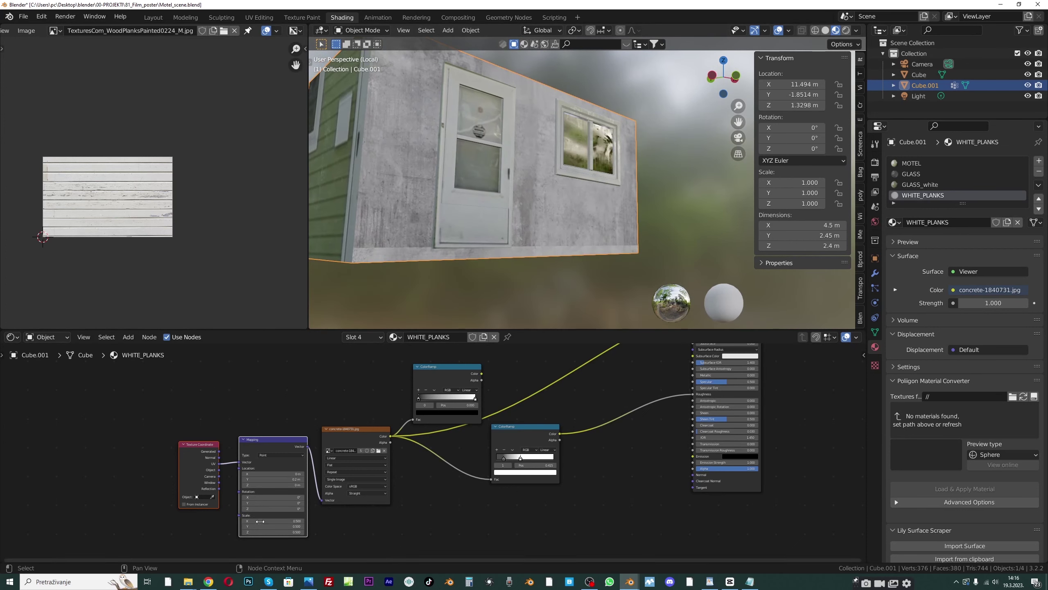
# Set the concrete Mapping scale to 0.7 on all axes and check the texture on the walls
pyautogui.write('0')
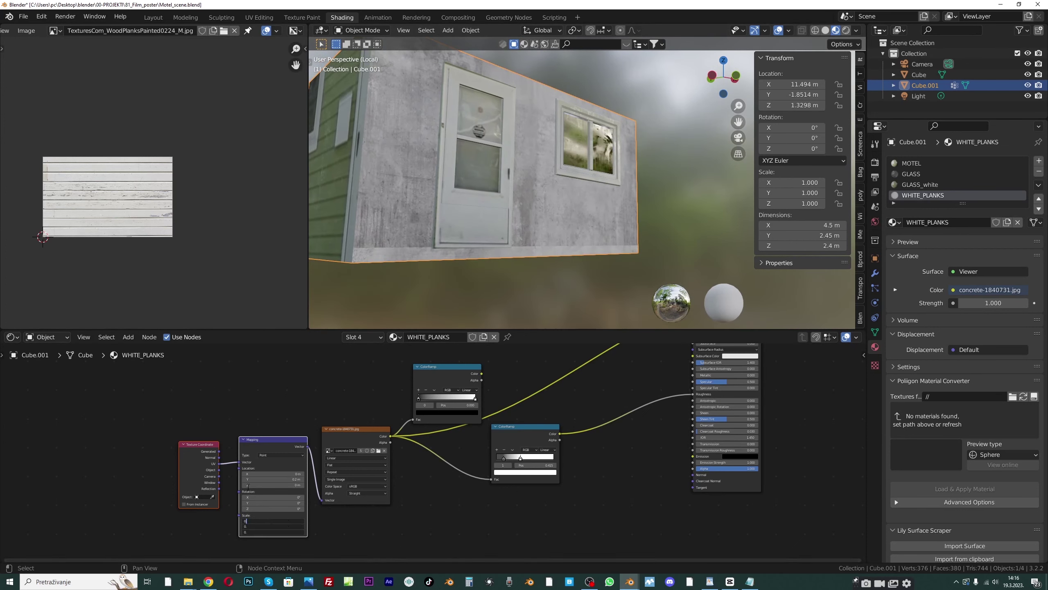
pyautogui.write('.7')
pyautogui.press('Return')
pyautogui.moveTo(415, 181); pyautogui.dragTo(428, 194, button='middle')
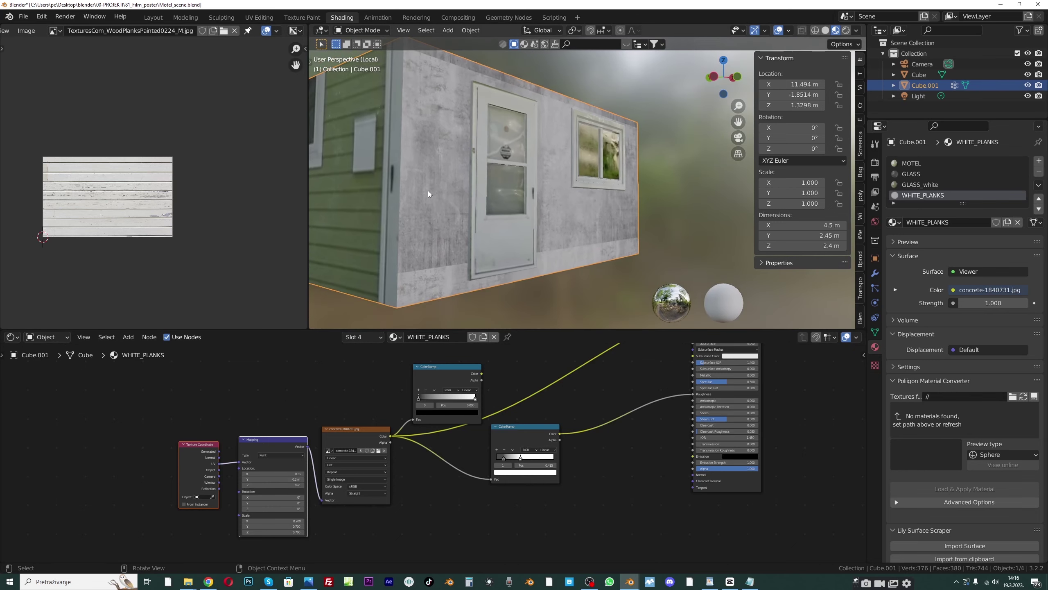
pyautogui.scroll(3, 429, 194)
# Restore the Principled BSDF preview and mix the wood planks texture with the second ColorRamp into the base color
pyautogui.moveTo(743, 349); pyautogui.dragTo(682, 398, button='middle')
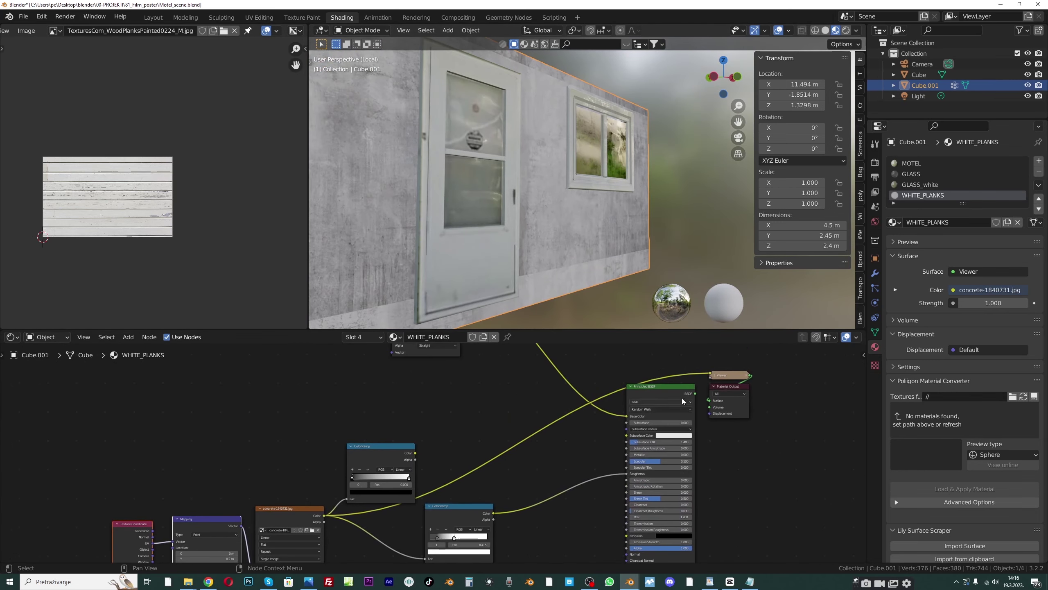
pyautogui.keyDown('ctrl'); pyautogui.keyDown('shift'); pyautogui.click(664, 387); pyautogui.keyUp('shift'); pyautogui.keyUp('ctrl')
pyautogui.moveTo(444, 411); pyautogui.dragTo(508, 412, button='middle')
pyautogui.moveTo(448, 454); pyautogui.dragTo(499, 392)
pyautogui.moveTo(537, 343); pyautogui.dragTo(488, 431, button='middle')
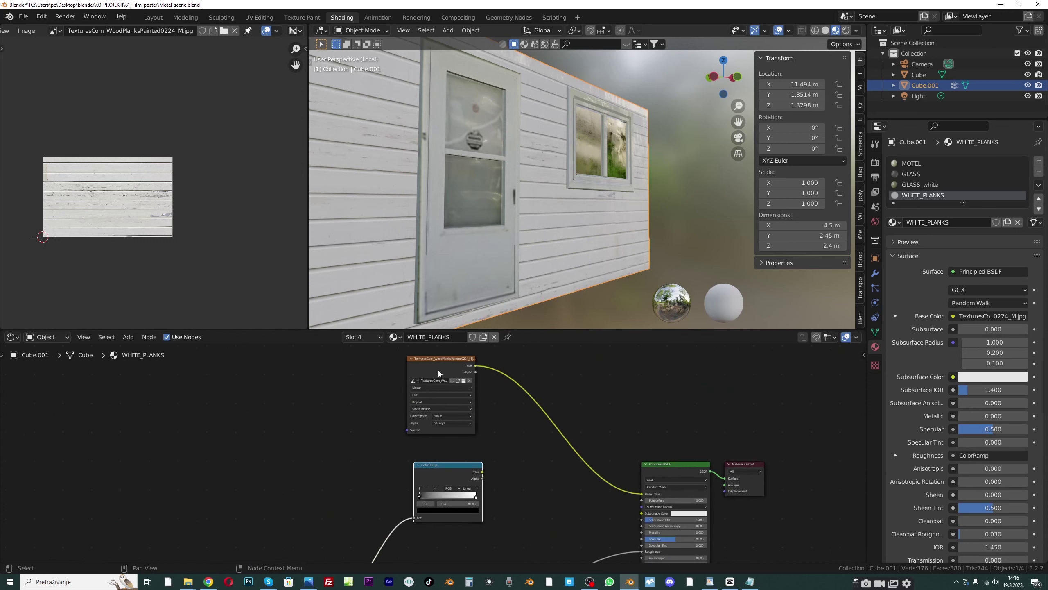
pyautogui.keyDown('ctrl'); pyautogui.keyDown('shift'); pyautogui.moveTo(438, 369); pyautogui.dragTo(441, 473, button='right'); pyautogui.keyUp('shift'); pyautogui.keyUp('ctrl')
pyautogui.click(528, 427)
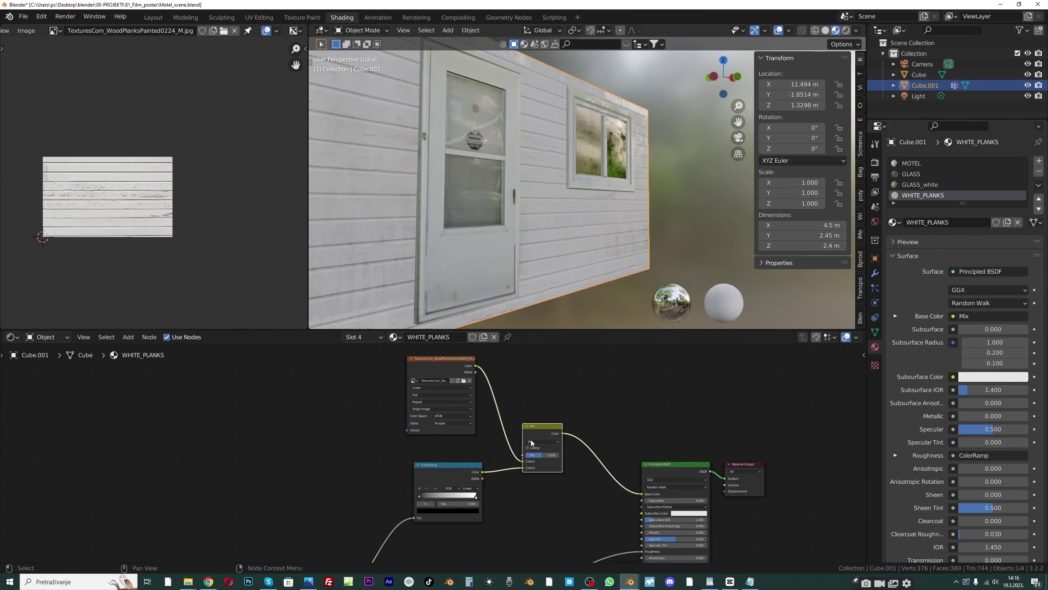
# Compare the wall's look with the Mix node factor at 1 and at 0
pyautogui.scroll(1, 544, 438)
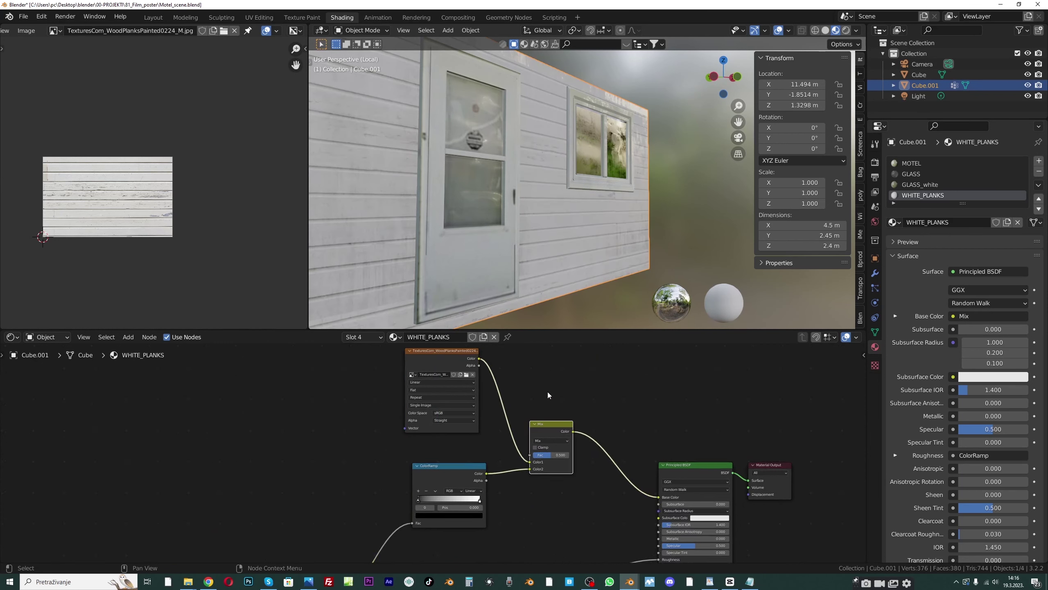
pyautogui.moveTo(549, 454); pyautogui.dragTo(571, 454)
pyautogui.moveTo(455, 242); pyautogui.dragTo(487, 234, button='middle')
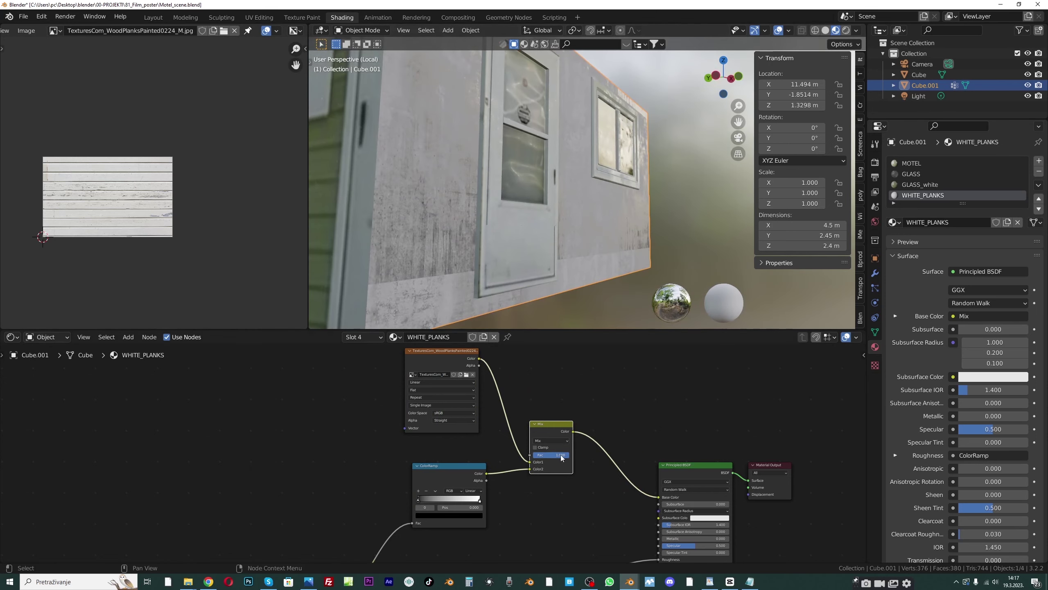
pyautogui.moveTo(565, 459); pyautogui.dragTo(536, 460)
pyautogui.moveTo(445, 373); pyautogui.dragTo(448, 393, button='middle')
pyautogui.moveTo(488, 251); pyautogui.dragTo(544, 248, button='middle')
pyautogui.scroll(1, 547, 482)
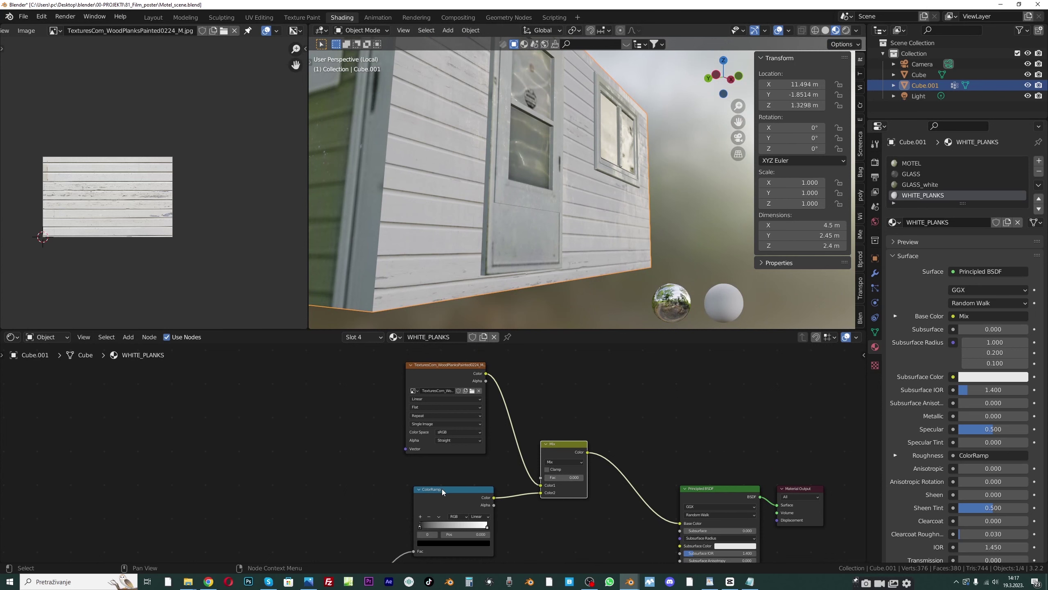
# Set the Mix node's factor to 1 and its blending mode to Multiply, then nudge the second ColorRamp node aside
pyautogui.moveTo(553, 482); pyautogui.dragTo(594, 482)
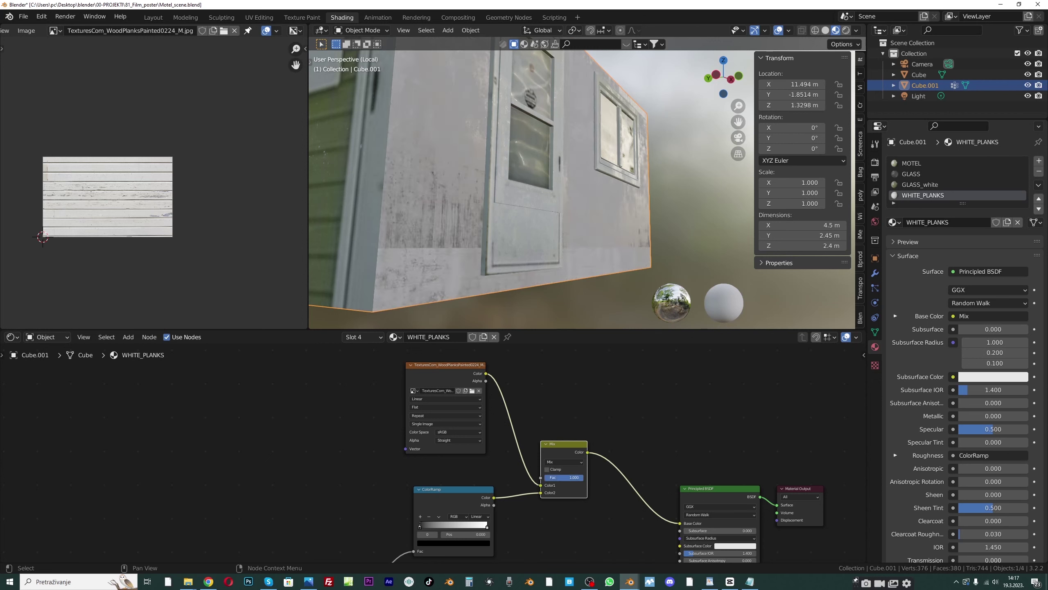
pyautogui.click(566, 463)
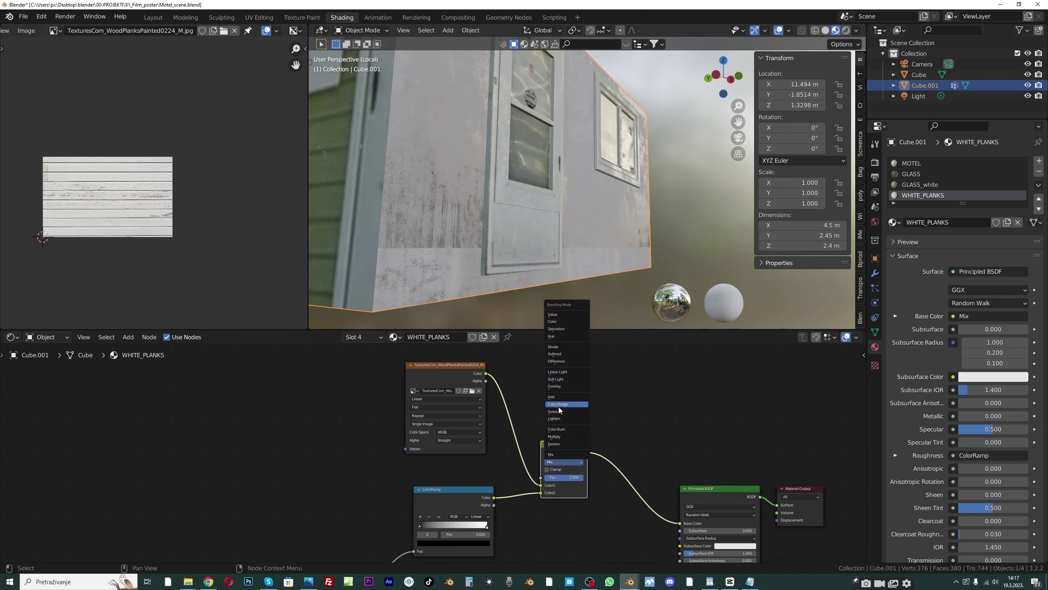
pyautogui.click(555, 435)
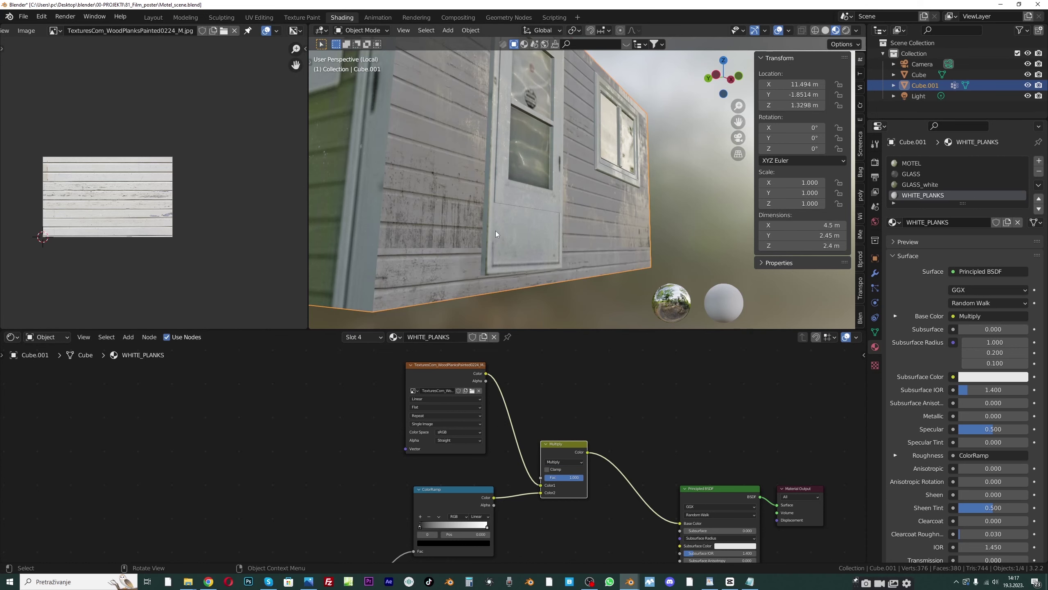
pyautogui.moveTo(434, 498); pyautogui.dragTo(427, 496)
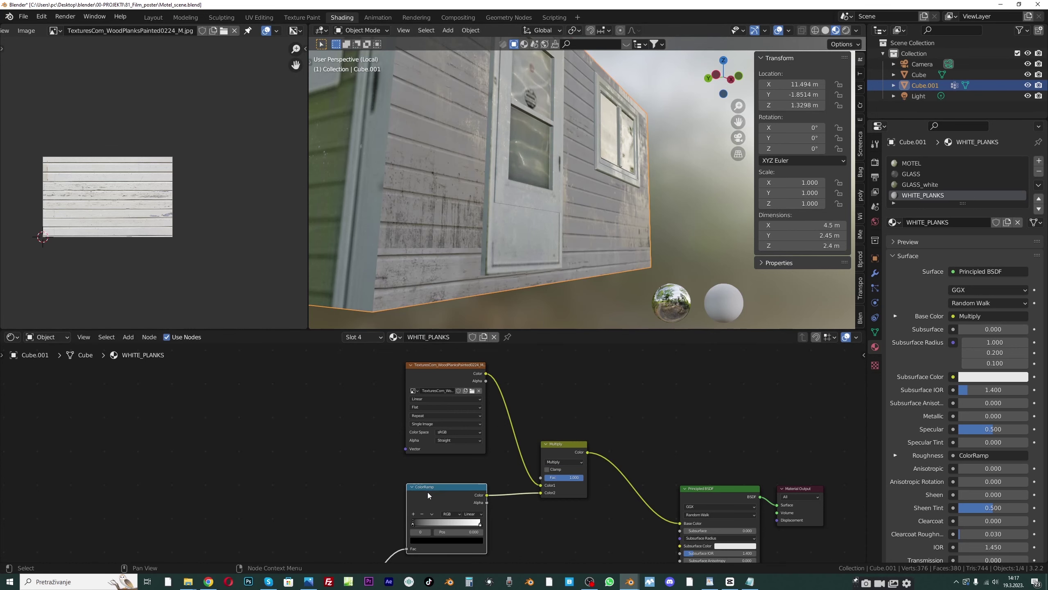
# Tighten the base-color ColorRamp by setting its white stop to 0.342 and its black stop to 0.081
pyautogui.moveTo(555, 279); pyautogui.dragTo(534, 268, button='middle')
pyautogui.scroll(3, 533, 269)
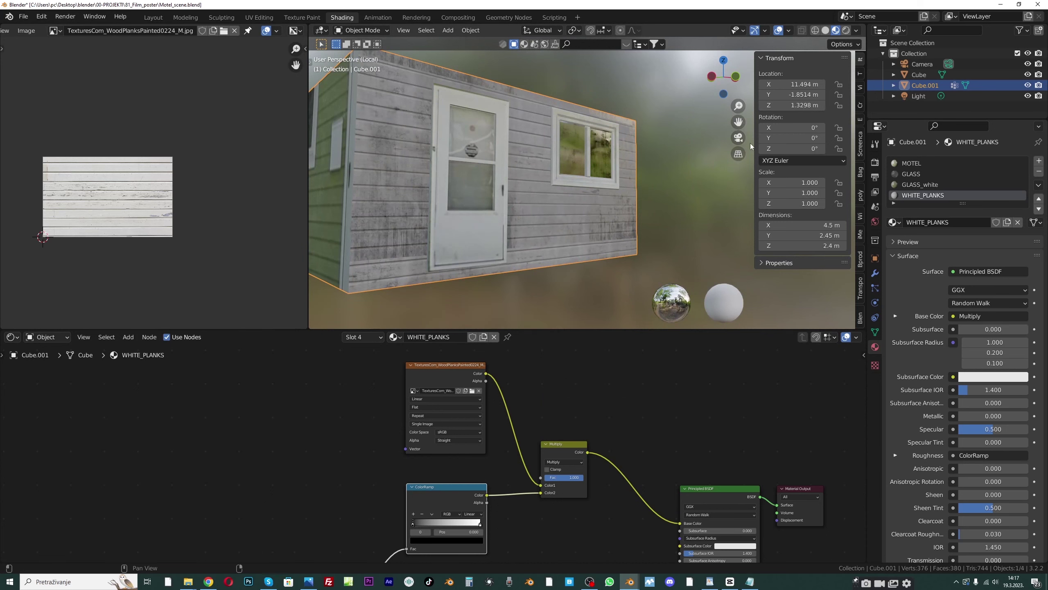
pyautogui.moveTo(738, 121); pyautogui.dragTo(778, 125)
pyautogui.moveTo(468, 496); pyautogui.dragTo(468, 446, button='middle')
pyautogui.scroll(1, 469, 446)
pyautogui.moveTo(488, 481); pyautogui.dragTo(431, 483)
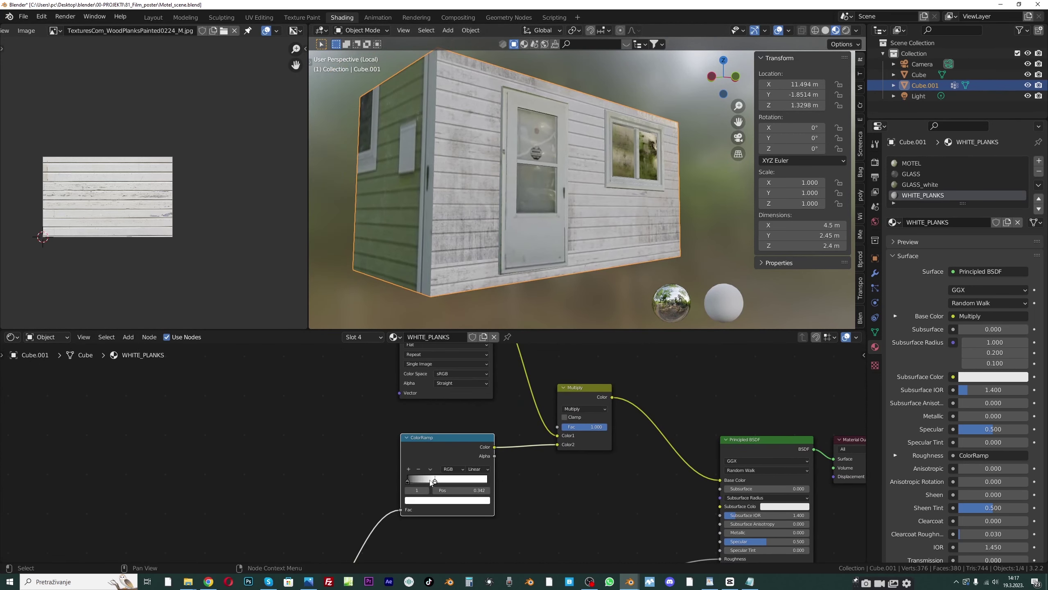
pyautogui.click(406, 481)
# Shift the concrete texture by setting the Mapping node's Y location to -0.5 m
pyautogui.moveTo(321, 470); pyautogui.dragTo(416, 351, button='middle')
pyautogui.scroll(-1, 292, 441)
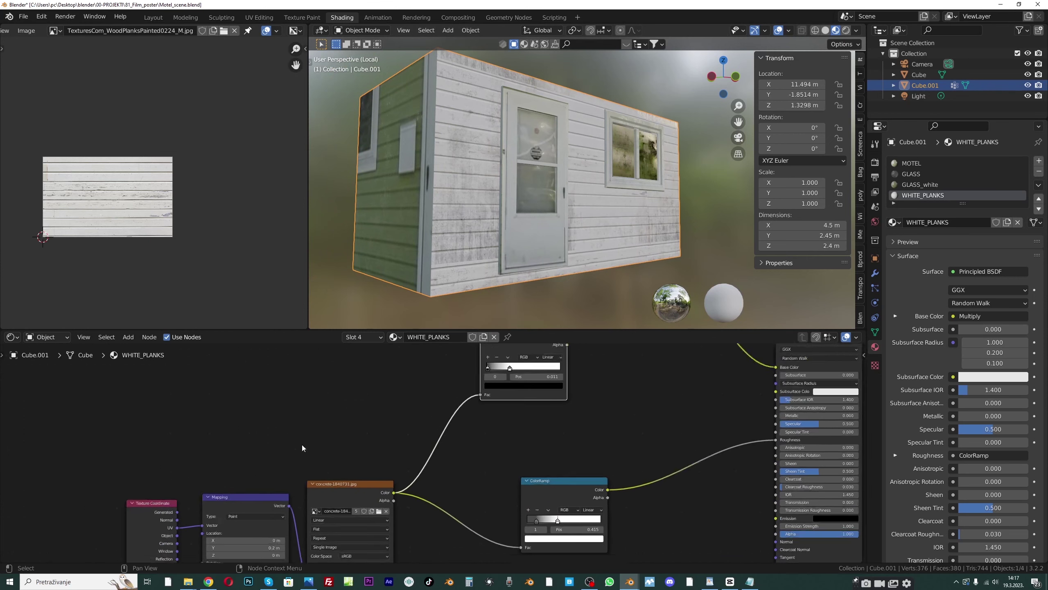
pyautogui.scroll(-1, 289, 446)
pyautogui.moveTo(278, 499); pyautogui.dragTo(314, 436, button='middle')
pyautogui.moveTo(295, 477); pyautogui.dragTo(268, 477)
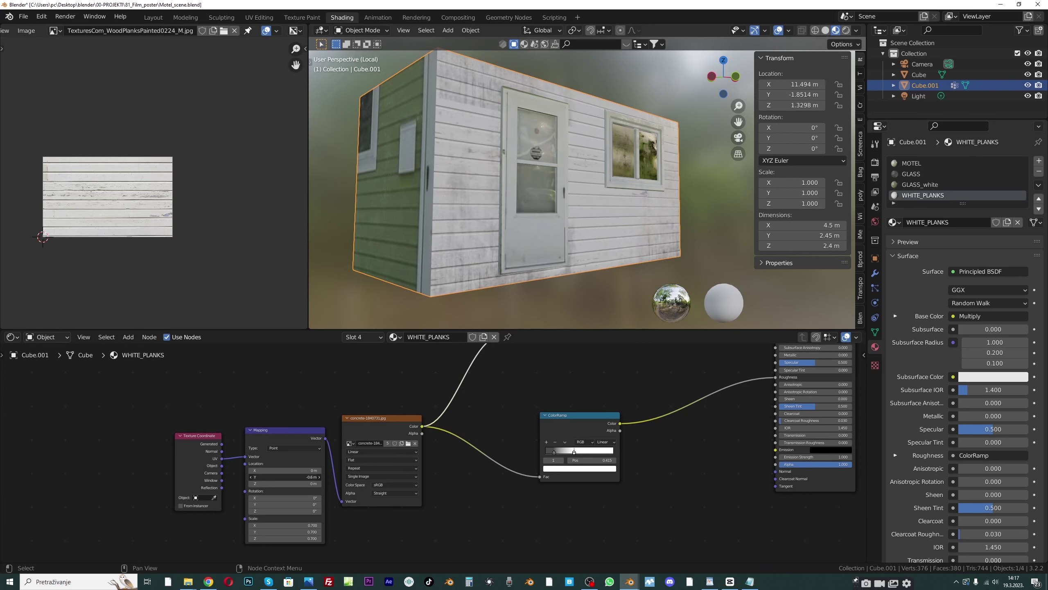
# Check the walls from the window side and move the base-color ColorRamp's white stop to about 0.2
pyautogui.scroll(2, 502, 430)
pyautogui.moveTo(501, 430); pyautogui.dragTo(498, 504, button='middle')
pyautogui.moveTo(542, 220); pyautogui.dragTo(512, 232, button='middle')
pyautogui.scroll(4, 516, 238)
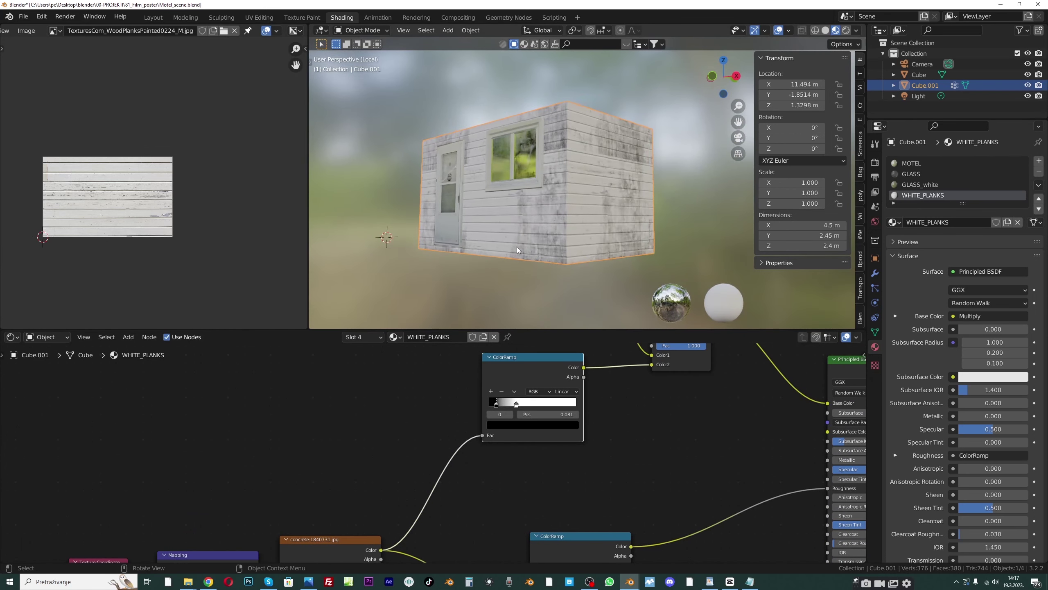
pyautogui.moveTo(517, 404); pyautogui.dragTo(510, 405)
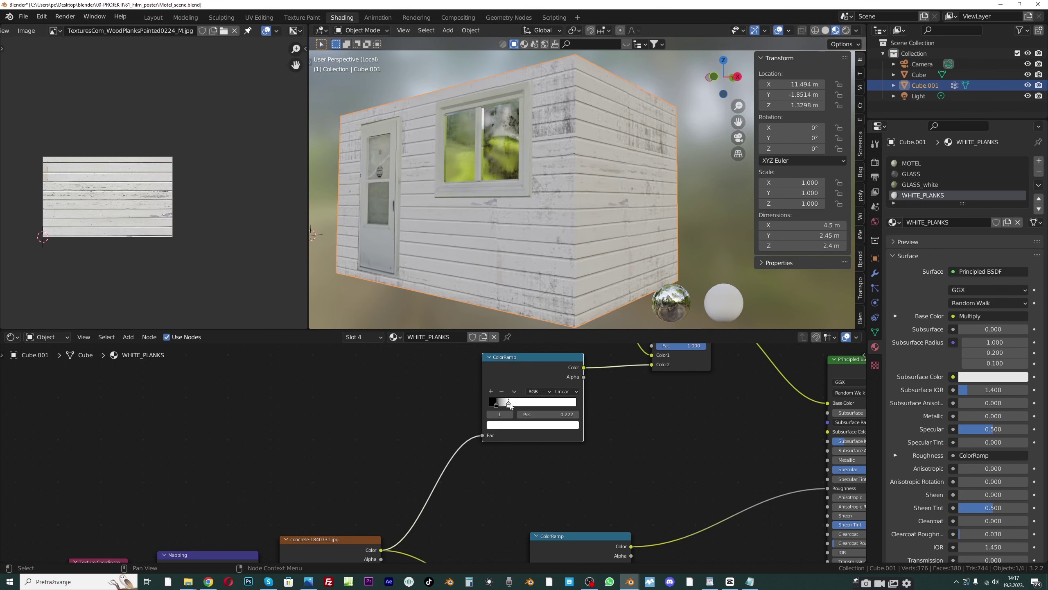
pyautogui.moveTo(542, 164)
pyautogui.mouseDown(button='middle')
pyautogui.moveTo(565, 170)
pyautogui.moveTo(561, 158)
pyautogui.mouseUp(button='middle')
pyautogui.moveTo(508, 406)
pyautogui.mouseDown()
pyautogui.moveTo(521, 407)
pyautogui.moveTo(509, 405)
pyautogui.mouseUp()
pyautogui.click(499, 405)
pyautogui.click(592, 407)
# Move the roughness ColorRamp node closer to the concrete texture node to free space before the Principled BSDF
pyautogui.scroll(-3, 578, 411)
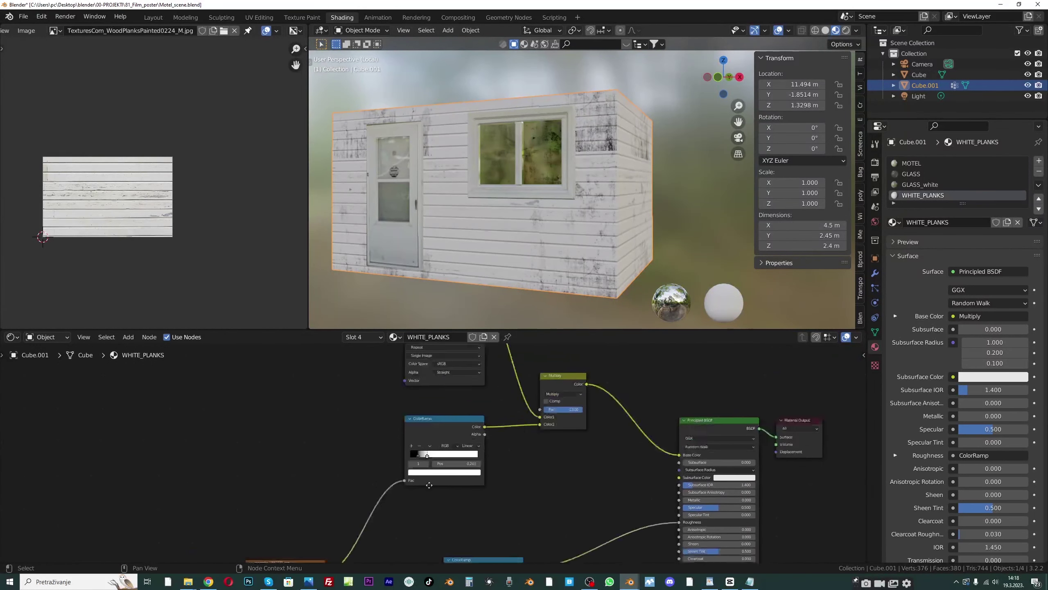
pyautogui.moveTo(578, 411); pyautogui.dragTo(416, 423, button='middle')
pyautogui.click(383, 365)
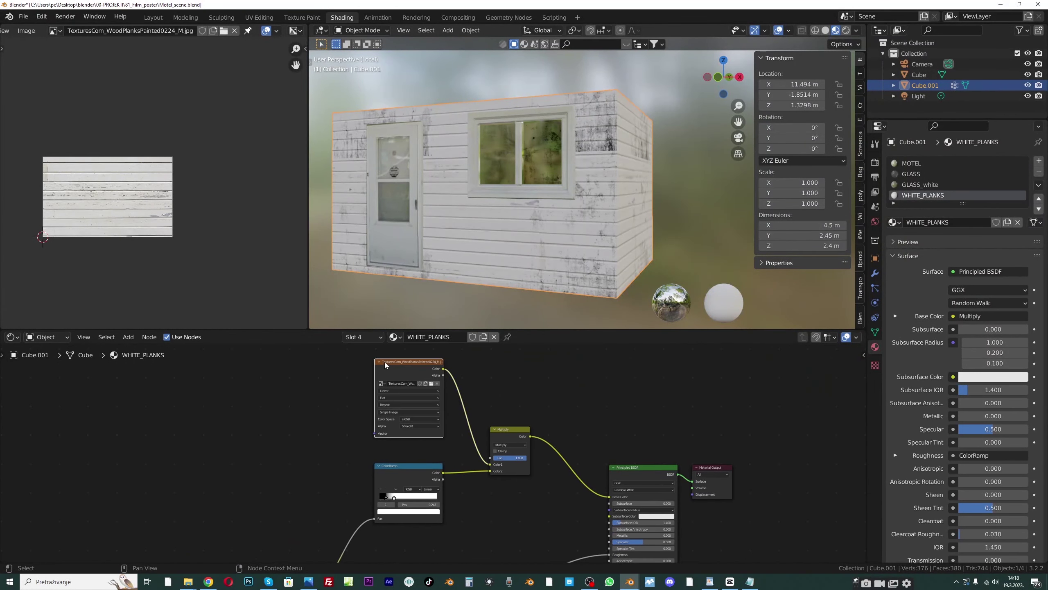
pyautogui.moveTo(473, 468); pyautogui.dragTo(434, 512, button='middle')
pyautogui.moveTo(382, 410); pyautogui.dragTo(334, 380)
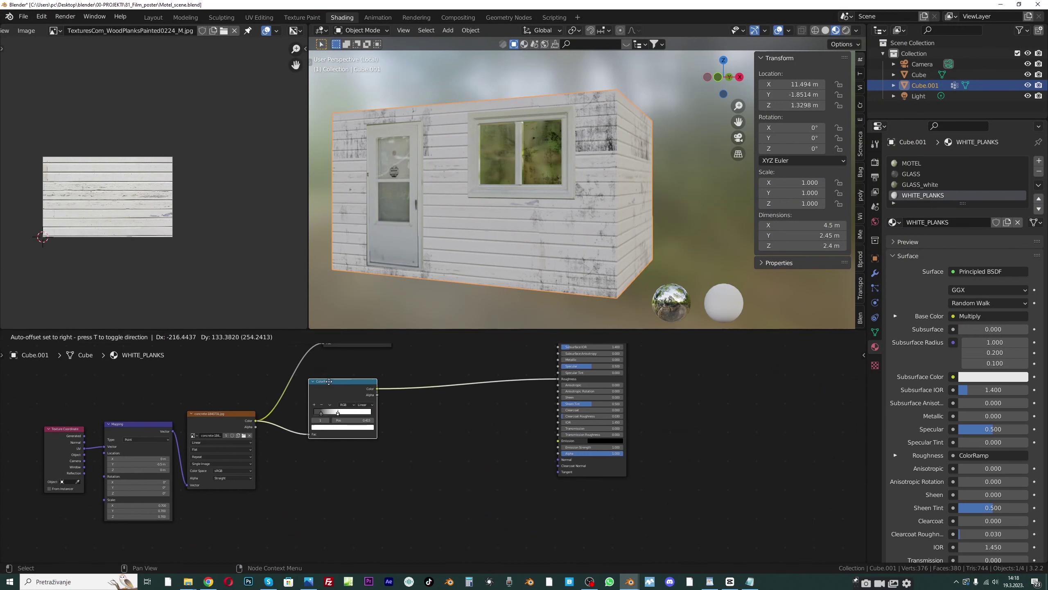
# Add a Bump node in front of the Principled BSDF's Normal input
pyautogui.hotkey('shift', 'a')
pyautogui.click(431, 419)
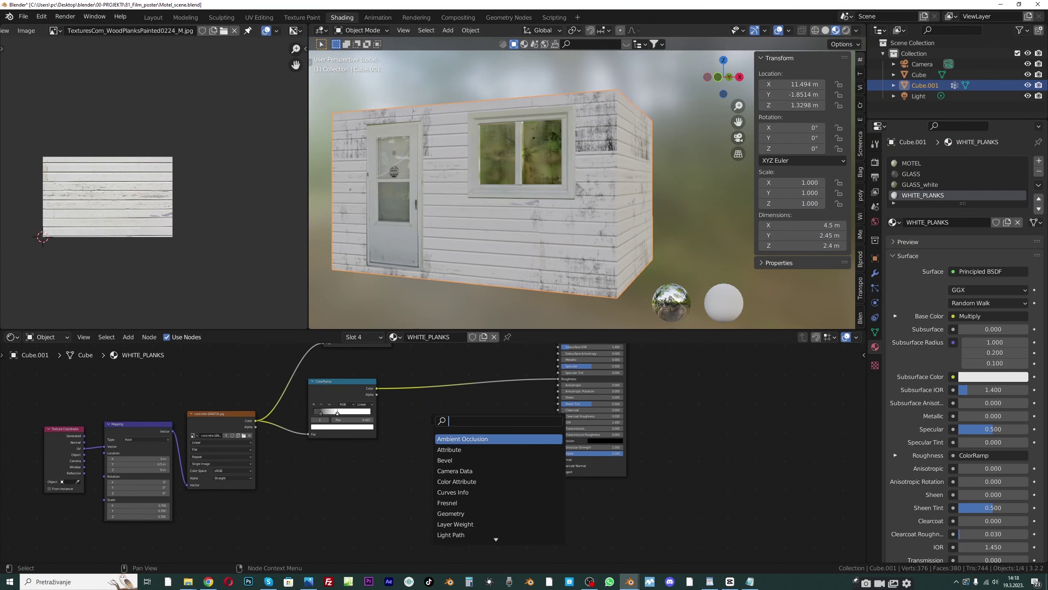
pyautogui.write('bum')
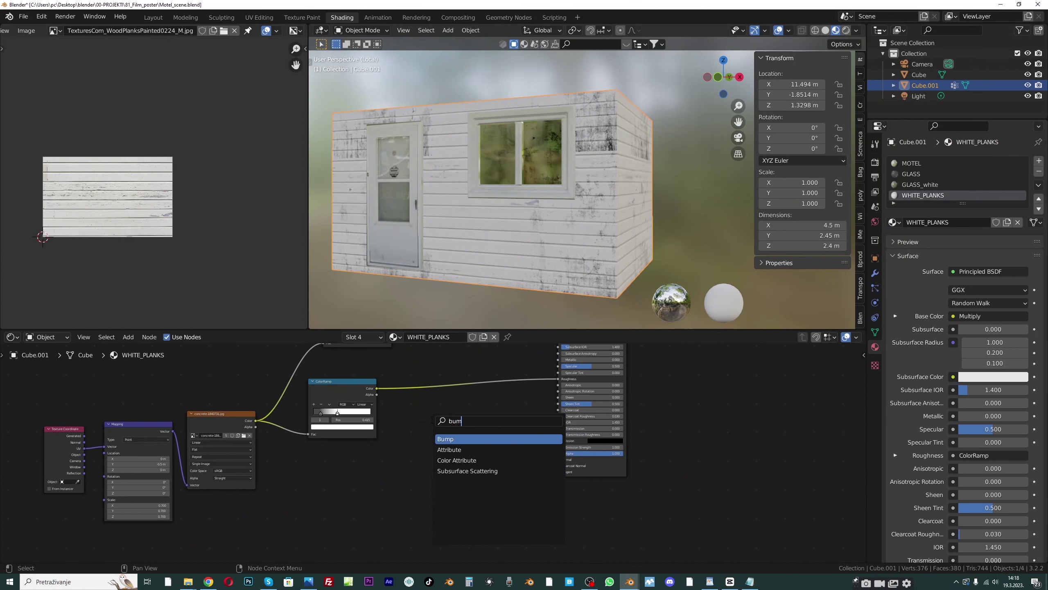
pyautogui.click(446, 438)
pyautogui.click(493, 426)
pyautogui.scroll(-1, 459, 432)
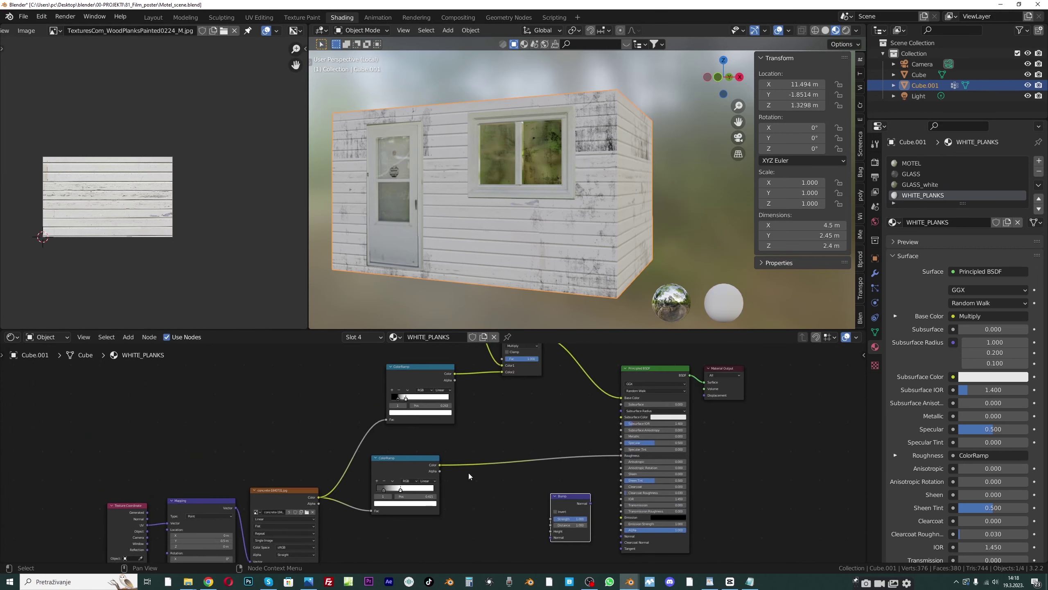
# Add a new ColorRamp node in front of the Bump node
pyautogui.hotkey('shift', 'a')
pyautogui.click(467, 429)
pyautogui.write('co')
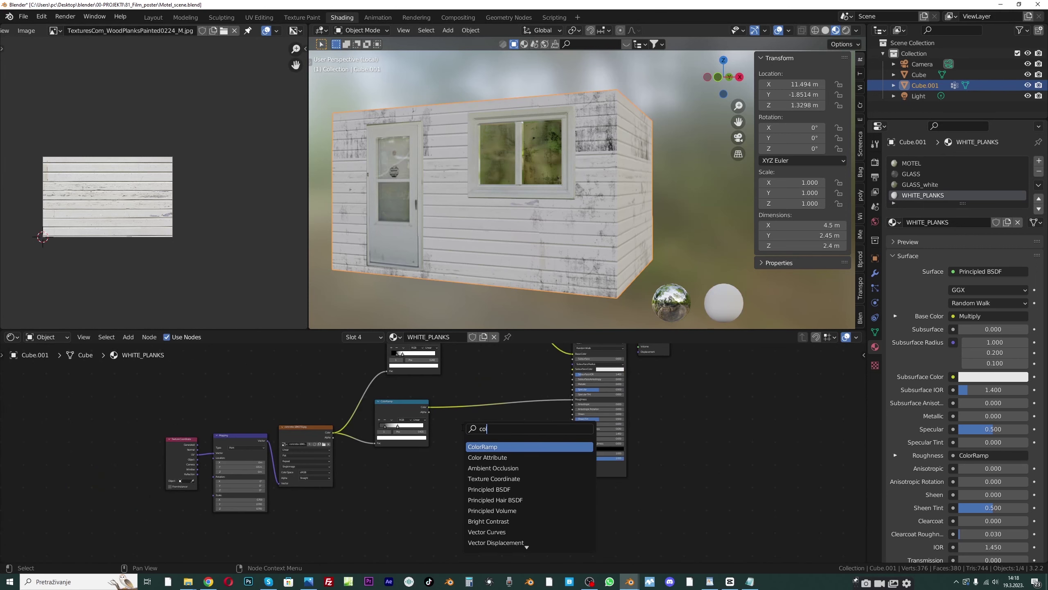
pyautogui.click(482, 447)
pyautogui.click(481, 450)
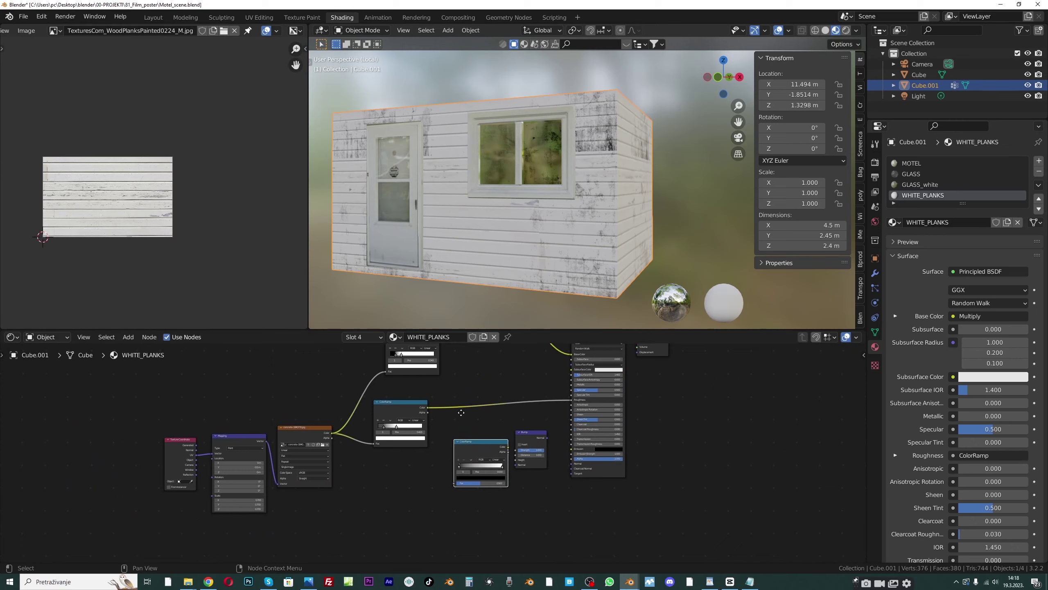
# Feed the wood planks texture color through the new ColorRamp into the Bump height, and connect the Bump to the Principled BSDF's Normal
pyautogui.keyDown('shift'); pyautogui.scroll(5, 406, 395); pyautogui.keyUp('shift')
pyautogui.scroll(-1, 407, 395)
pyautogui.moveTo(431, 351); pyautogui.dragTo(357, 370)
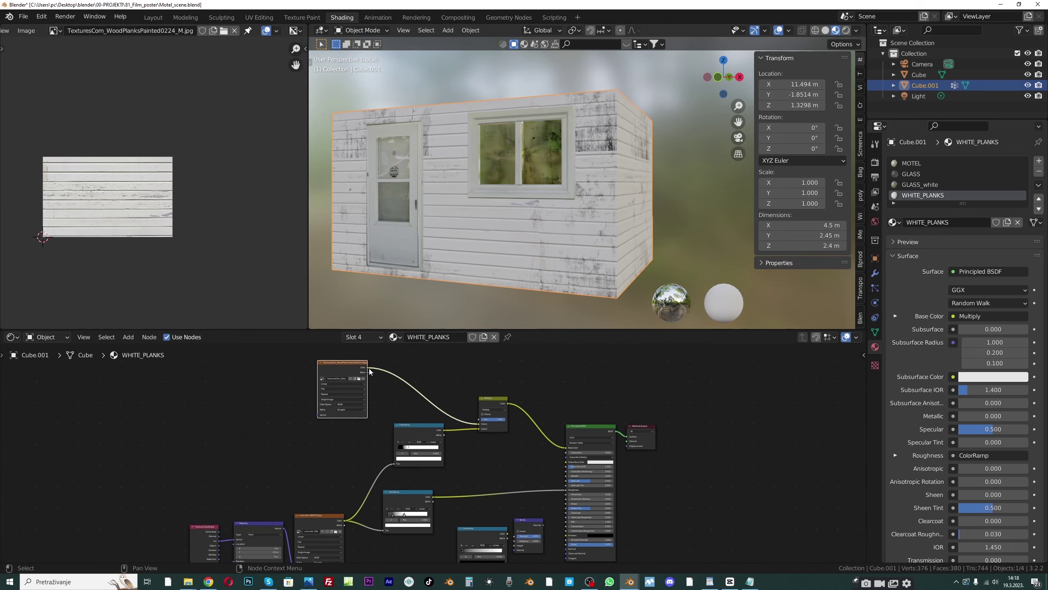
pyautogui.keyDown('shift'); pyautogui.scroll(-3, 507, 499); pyautogui.keyUp('shift')
pyautogui.scroll(1, 507, 500)
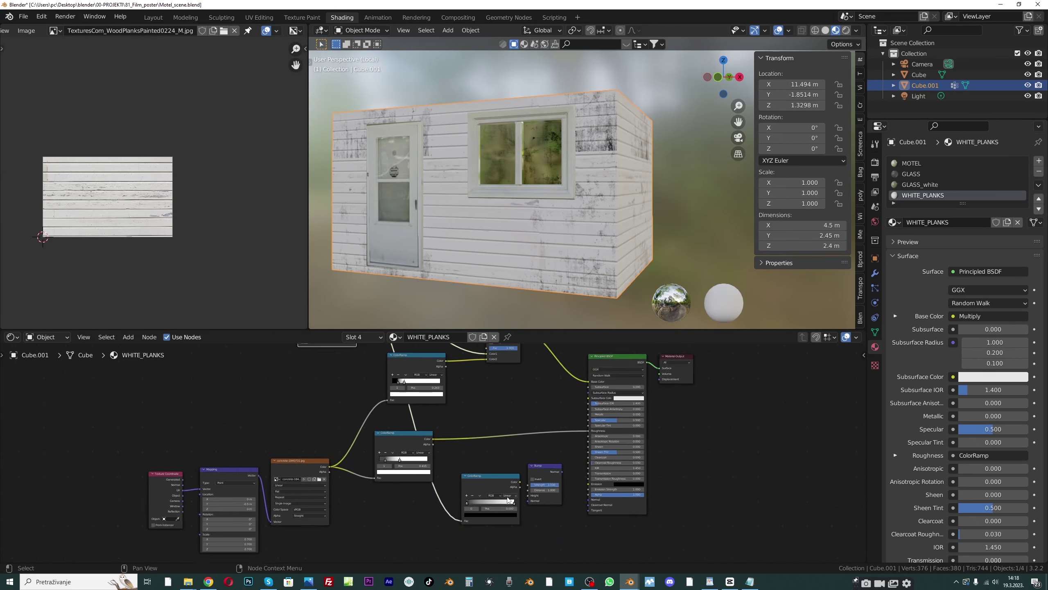
pyautogui.moveTo(507, 499); pyautogui.dragTo(440, 458, button='middle')
pyautogui.click(476, 449)
pyautogui.scroll(1, 522, 442)
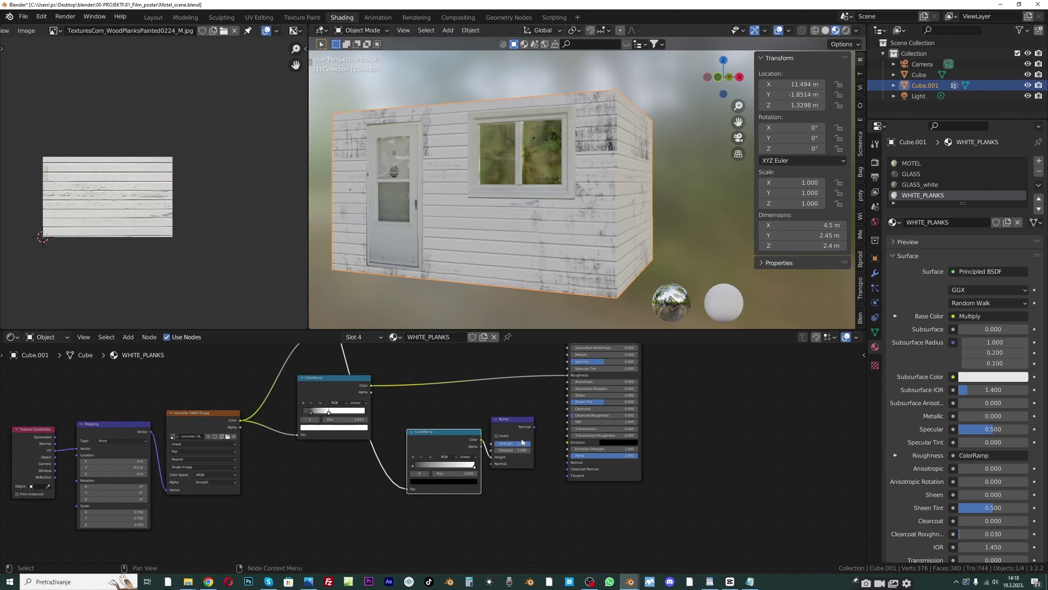
pyautogui.scroll(1, 522, 442)
pyautogui.moveTo(542, 425); pyautogui.dragTo(578, 462)
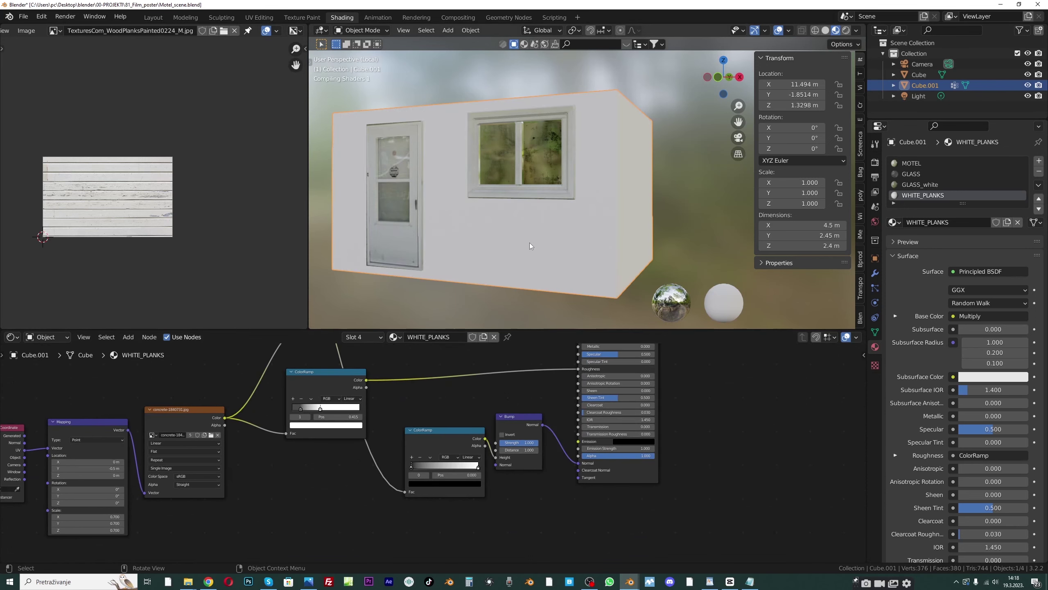
# Inspect the wall relief up close and enable Invert on the Bump node
pyautogui.scroll(3, 498, 249)
pyautogui.moveTo(497, 249); pyautogui.dragTo(619, 218, button='middle')
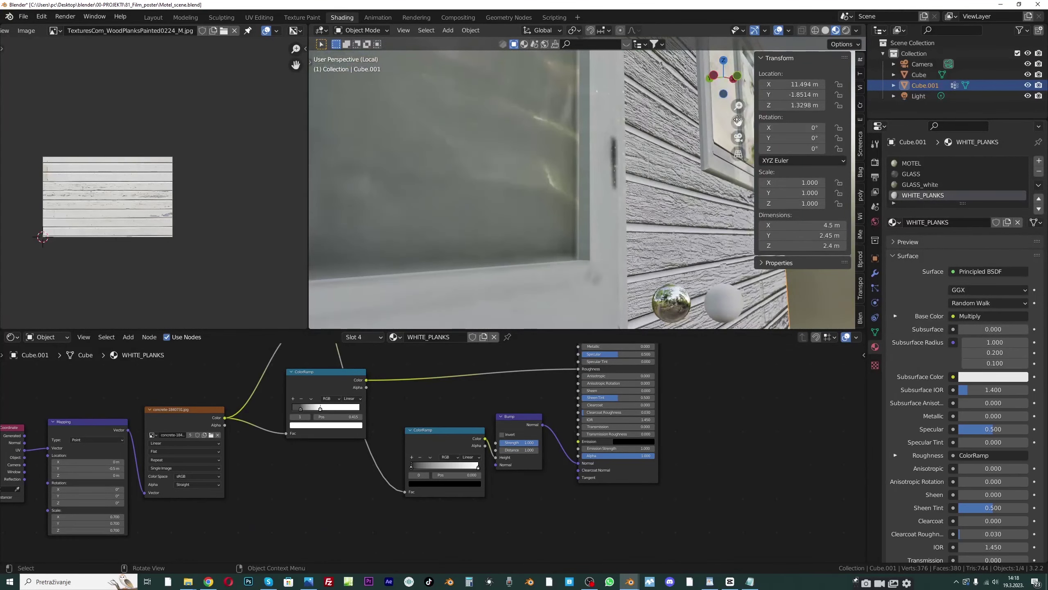
pyautogui.keyDown('shift'); pyautogui.moveTo(737, 120); pyautogui.dragTo(566, 97, button='middle'); pyautogui.keyUp('shift')
pyautogui.scroll(-3, 601, 241)
pyautogui.scroll(1, 529, 463)
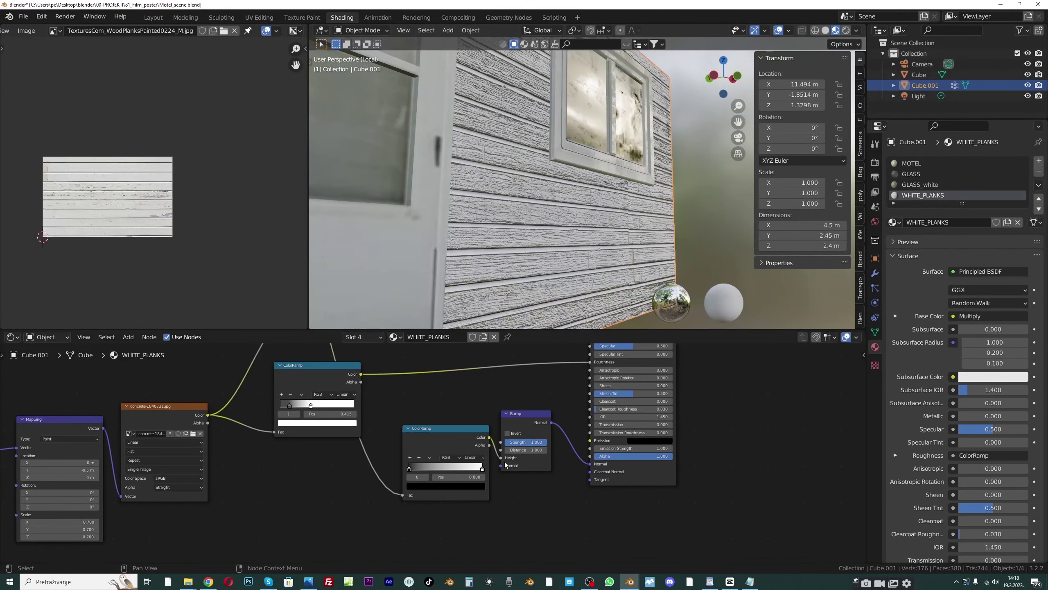
pyautogui.click(507, 433)
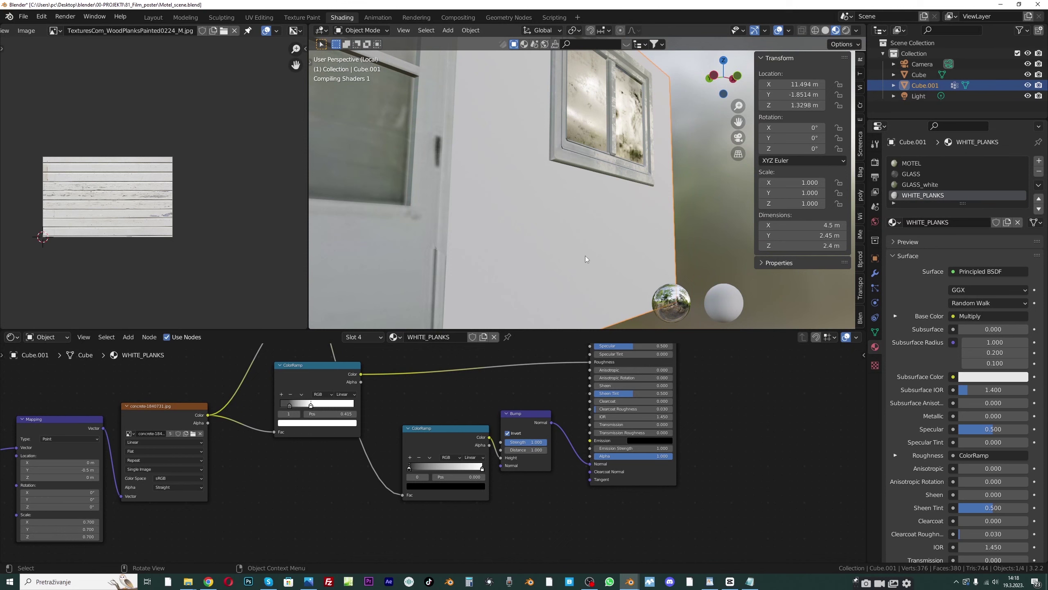
pyautogui.moveTo(567, 228); pyautogui.dragTo(577, 236, button='middle')
pyautogui.scroll(1, 435, 454)
# Set the Bump distance to 0.1 and strength to 0.578, and check the walls from further away
pyautogui.click(548, 449)
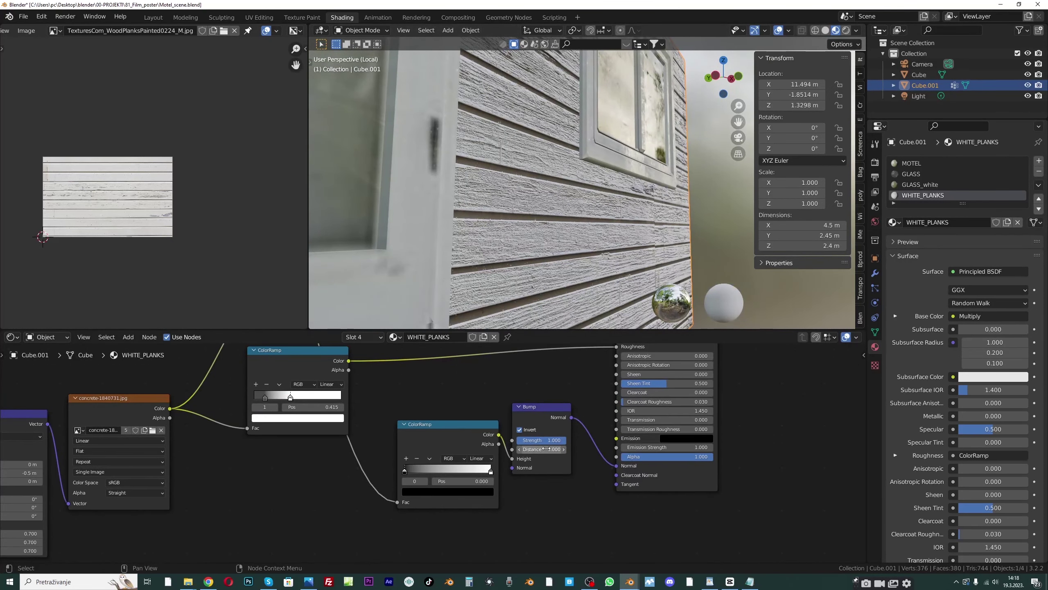
pyautogui.write('.1')
pyautogui.press('Return')
pyautogui.moveTo(555, 440)
pyautogui.mouseDown()
pyautogui.moveTo(504, 440)
pyautogui.moveTo(536, 441)
pyautogui.mouseUp()
pyautogui.scroll(-5, 572, 178)
pyautogui.moveTo(571, 179); pyautogui.dragTo(596, 242, button='middle')
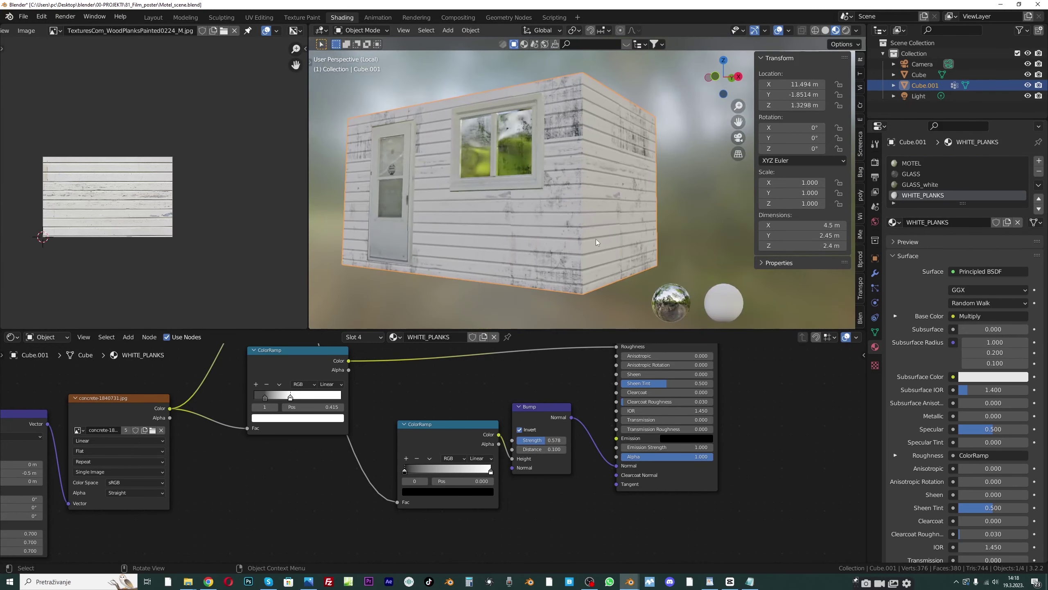
# Show the model in solid shading and enter Edit Mode on the motel cube
pyautogui.click(825, 30)
pyautogui.moveTo(715, 65)
pyautogui.mouseDown(button='middle')
pyautogui.moveTo(529, 231)
pyautogui.moveTo(508, 217)
pyautogui.moveTo(483, 227)
pyautogui.moveTo(540, 236)
pyautogui.moveTo(472, 201)
pyautogui.moveTo(523, 198)
pyautogui.moveTo(519, 227)
pyautogui.moveTo(560, 173)
pyautogui.moveTo(522, 210)
pyautogui.moveTo(562, 203)
pyautogui.mouseUp(button='middle')
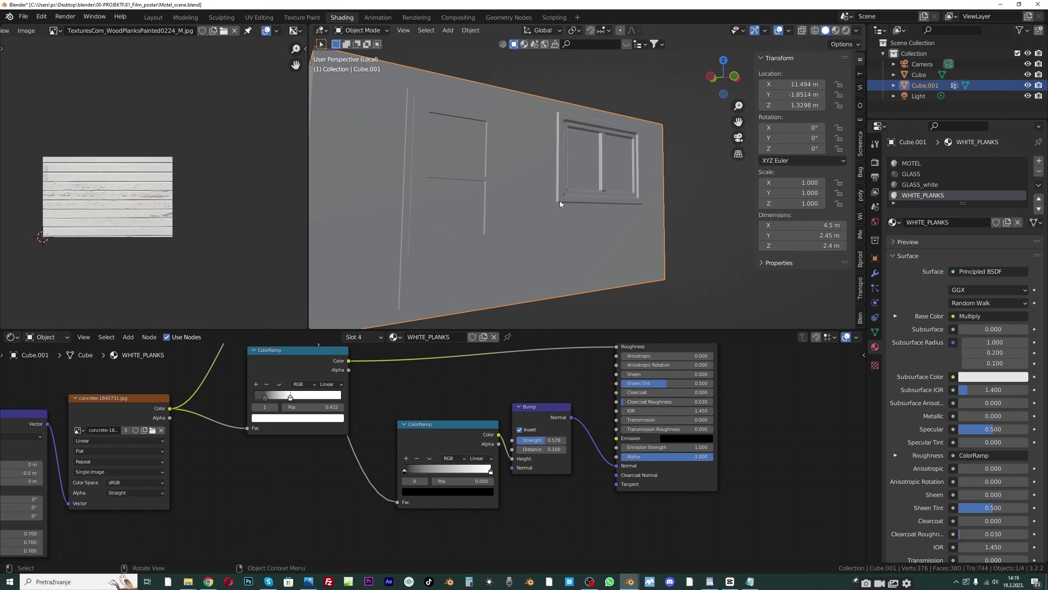
pyautogui.click(362, 30)
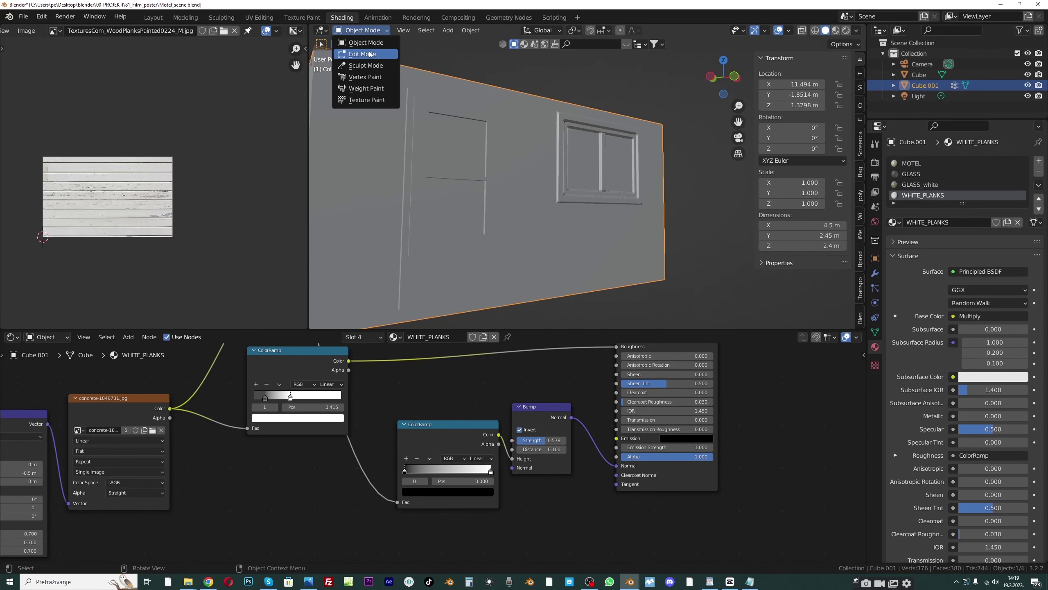
pyautogui.click(363, 52)
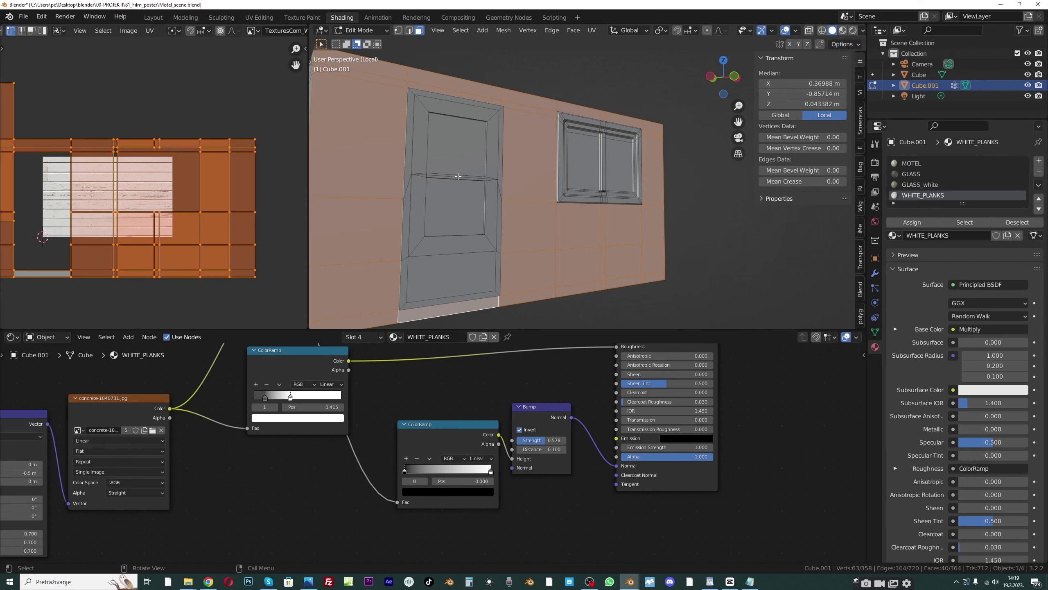
# In edge selection mode, select the edges around the door's glass panel opening
pyautogui.press('2')
pyautogui.click(449, 115)
pyautogui.moveTo(442, 217); pyautogui.dragTo(398, 205, button='middle')
pyautogui.click(398, 205)
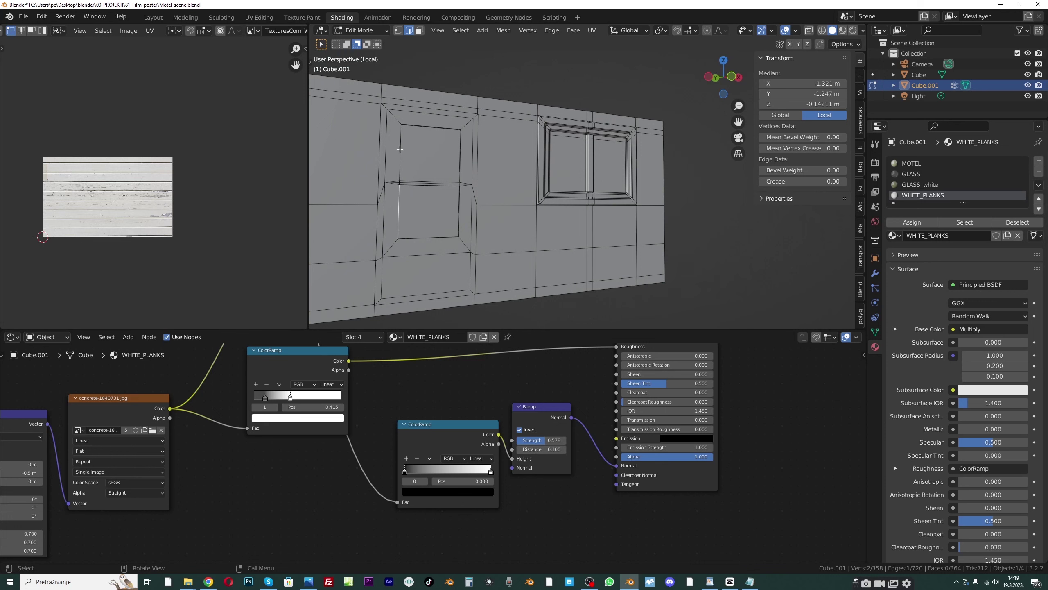
pyautogui.keyDown('ctrl'); pyautogui.click(400, 132); pyautogui.keyUp('ctrl')
pyautogui.keyDown('ctrl'); pyautogui.click(437, 127); pyautogui.keyUp('ctrl')
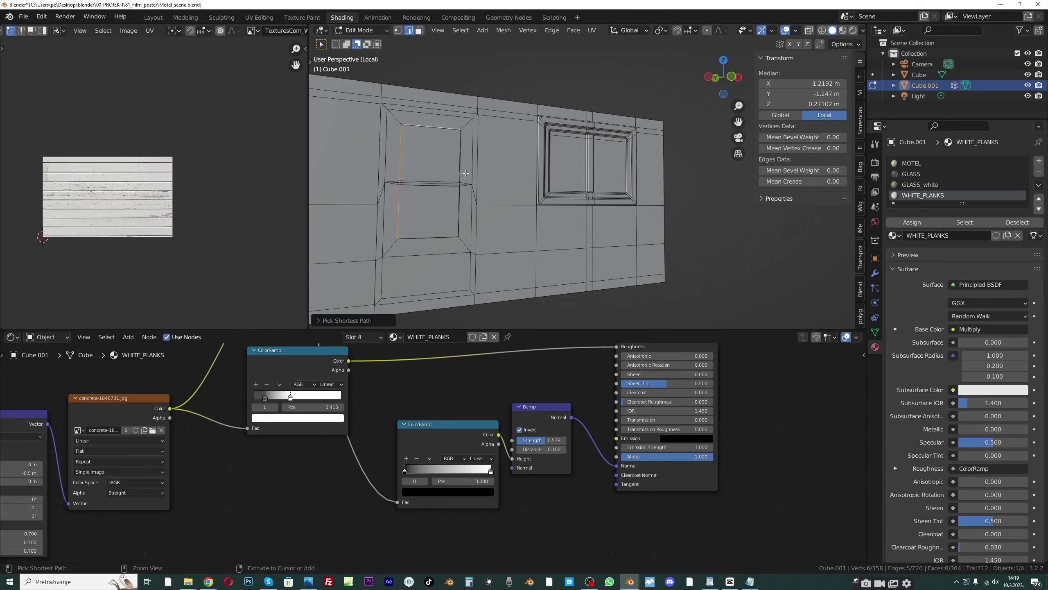
pyautogui.keyDown('ctrl'); pyautogui.click(461, 202); pyautogui.keyUp('ctrl')
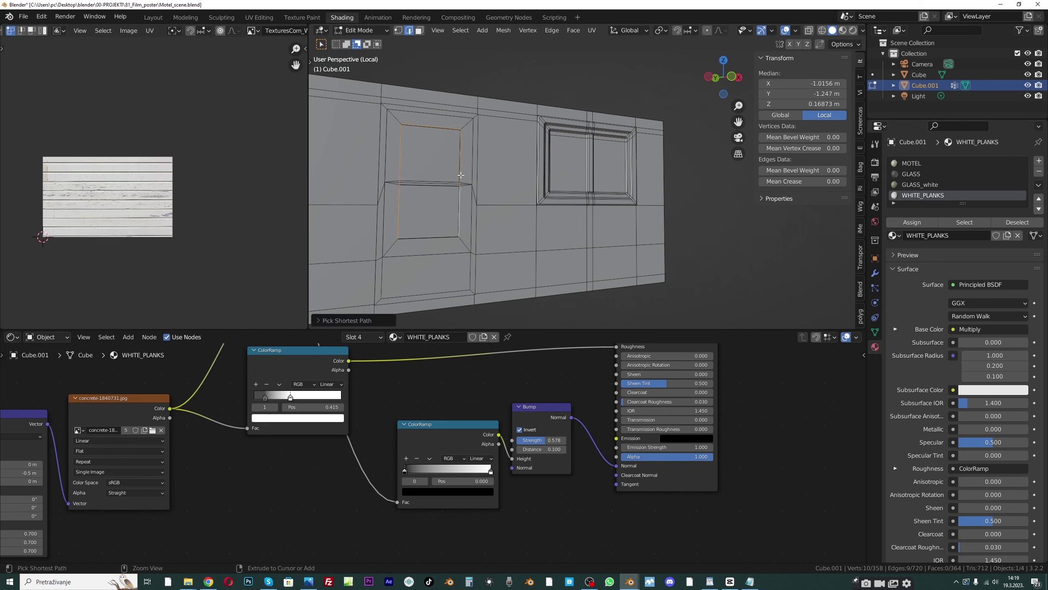
pyautogui.keyDown('ctrl'); pyautogui.click(432, 239); pyautogui.keyUp('ctrl')
pyautogui.moveTo(432, 240); pyautogui.dragTo(477, 231, button='middle')
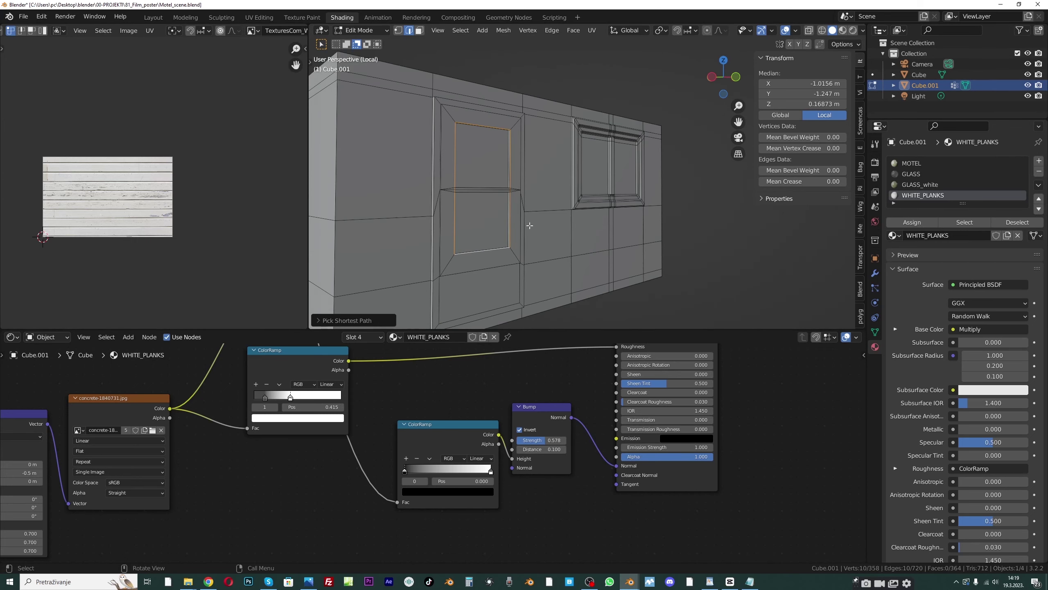
# Add the left and upper outer edges of the door frame to the selection
pyautogui.moveTo(455, 205); pyautogui.dragTo(487, 221, button='middle')
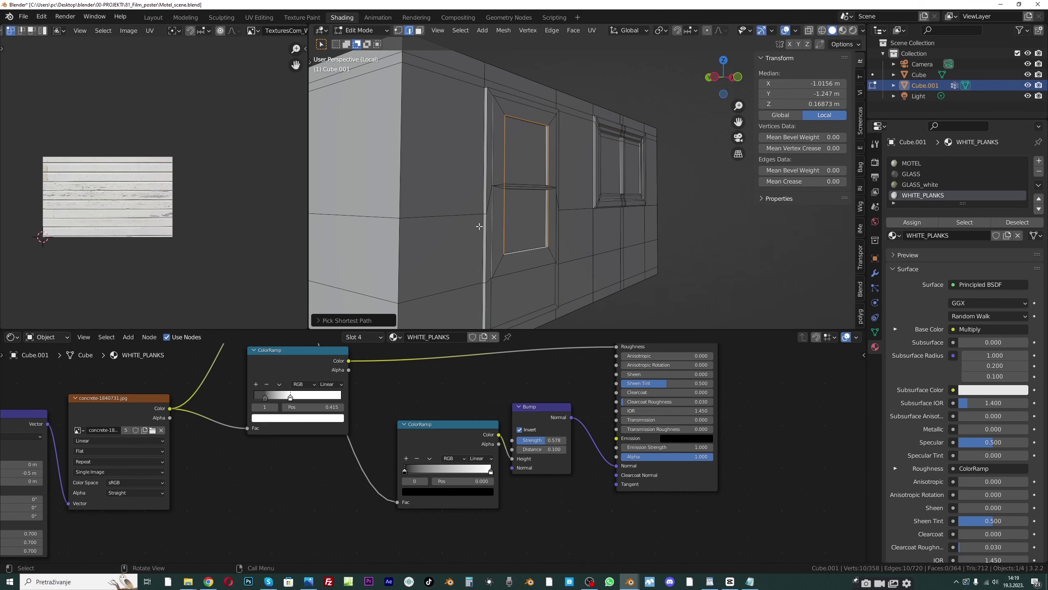
pyautogui.moveTo(492, 286); pyautogui.dragTo(448, 209, button='middle')
pyautogui.keyDown('shift'); pyautogui.click(461, 267); pyautogui.keyUp('shift')
pyautogui.keyDown('ctrl'); pyautogui.click(503, 153); pyautogui.keyUp('ctrl')
pyautogui.keyDown('ctrl'); pyautogui.click(465, 182); pyautogui.keyUp('ctrl')
pyautogui.keyDown('ctrl'); pyautogui.click(448, 209); pyautogui.keyUp('ctrl')
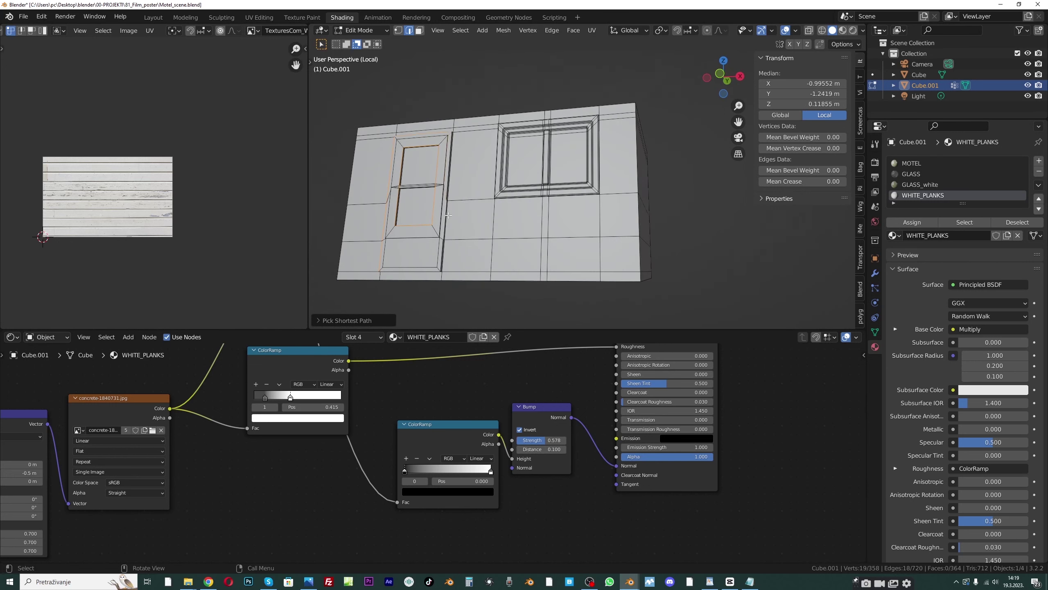
pyautogui.scroll(3, 446, 210)
pyautogui.moveTo(361, 215); pyautogui.dragTo(377, 200, button='middle')
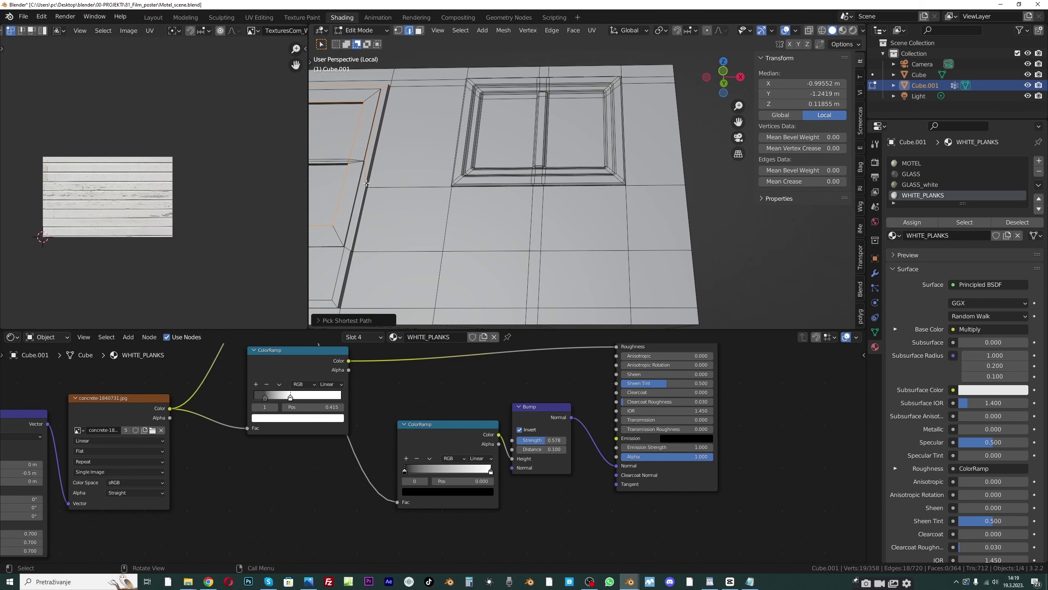
# Add the right and bottom outer edges of the door frame to the edge selection
pyautogui.press('b')
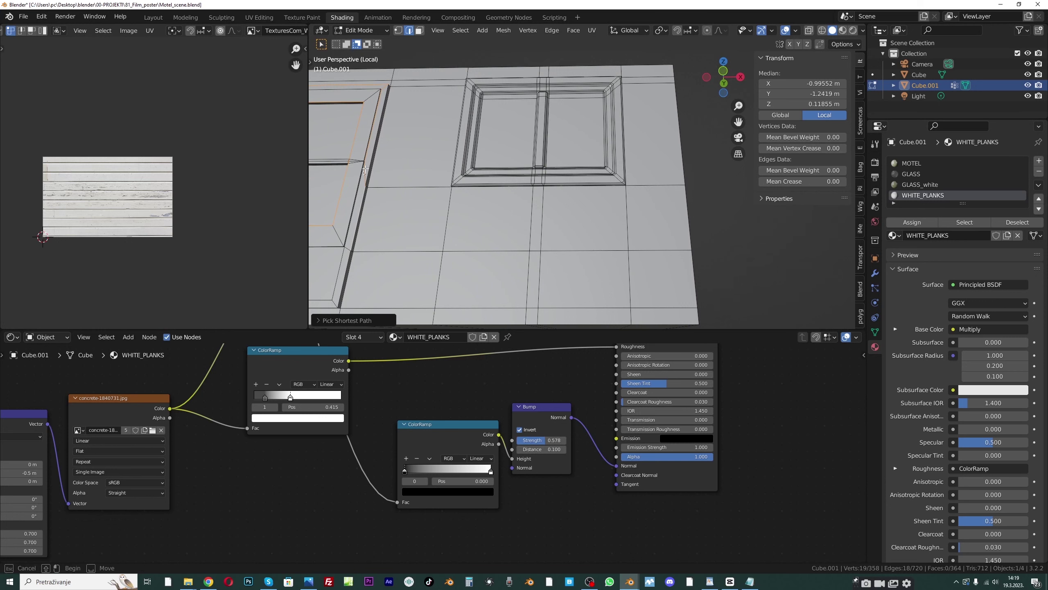
pyautogui.moveTo(365, 169)
pyautogui.mouseDown(button='middle')
pyautogui.moveTo(378, 129)
pyautogui.moveTo(372, 150)
pyautogui.mouseUp(button='middle')
pyautogui.keyDown('shift'); pyautogui.click(372, 113); pyautogui.keyUp('shift')
pyautogui.keyDown('shift'); pyautogui.click(359, 234); pyautogui.keyUp('shift')
pyautogui.moveTo(359, 233); pyautogui.dragTo(437, 246, button='middle')
pyautogui.keyDown('shift'); pyautogui.moveTo(472, 192); pyautogui.dragTo(542, 240, button='middle'); pyautogui.keyUp('shift')
pyautogui.keyDown('shift'); pyautogui.click(544, 226); pyautogui.keyUp('shift')
pyautogui.keyDown('shift'); pyautogui.click(546, 218); pyautogui.keyUp('shift')
pyautogui.keyDown('shift'); pyautogui.click(526, 192); pyautogui.keyUp('shift')
# Complete the door selection with the remaining frame edges along its right, upper and left sides
pyautogui.moveTo(526, 192); pyautogui.dragTo(515, 222, button='middle')
pyautogui.keyDown('shift'); pyautogui.click(531, 206); pyautogui.keyUp('shift')
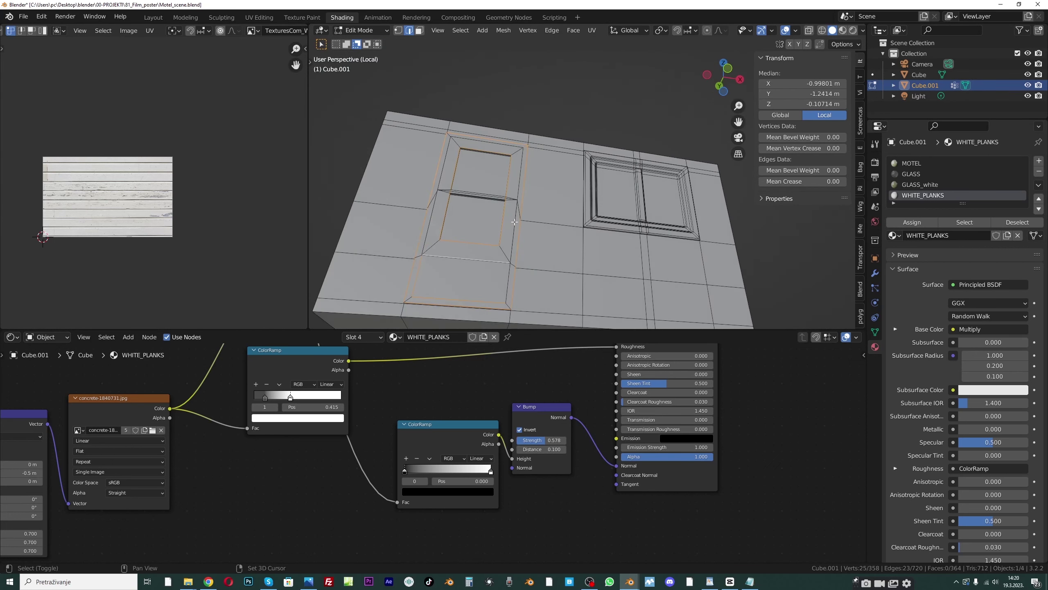
pyautogui.keyDown('shift'); pyautogui.click(515, 222); pyautogui.keyUp('shift')
pyautogui.keyDown('shift'); pyautogui.click(517, 188); pyautogui.keyUp('shift')
pyautogui.keyDown('shift'); pyautogui.click(460, 141); pyautogui.keyUp('shift')
pyautogui.keyDown('shift'); pyautogui.click(449, 151); pyautogui.keyUp('shift')
pyautogui.keyDown('shift'); pyautogui.click(430, 223); pyautogui.keyUp('shift')
# Bevel the selected door edges about 0.008 m wide with one segment and return to Object Mode
pyautogui.moveTo(430, 223); pyautogui.dragTo(555, 251, button='middle')
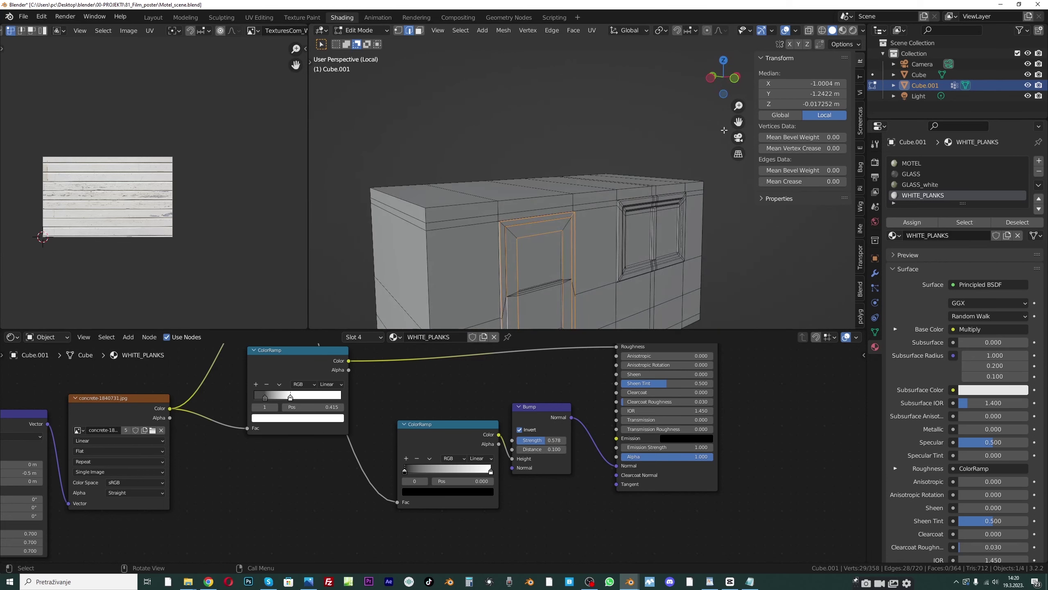
pyautogui.keyDown('shift'); pyautogui.moveTo(737, 123); pyautogui.dragTo(722, 37, button='middle'); pyautogui.keyUp('shift')
pyautogui.scroll(4, 500, 208)
pyautogui.moveTo(499, 208); pyautogui.dragTo(537, 198, button='middle')
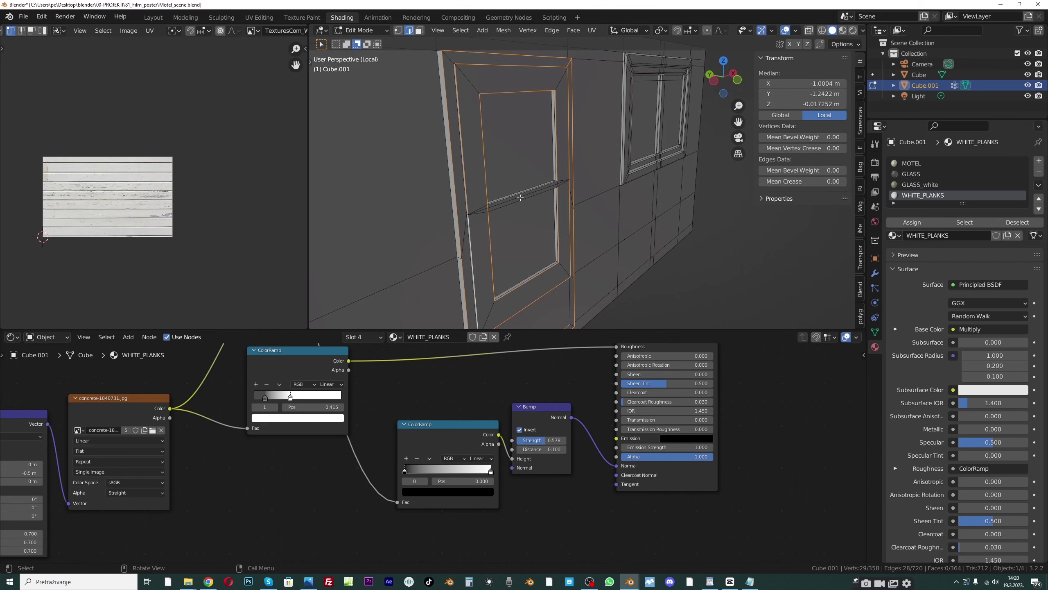
pyautogui.hotkey('ctrl', 'b')
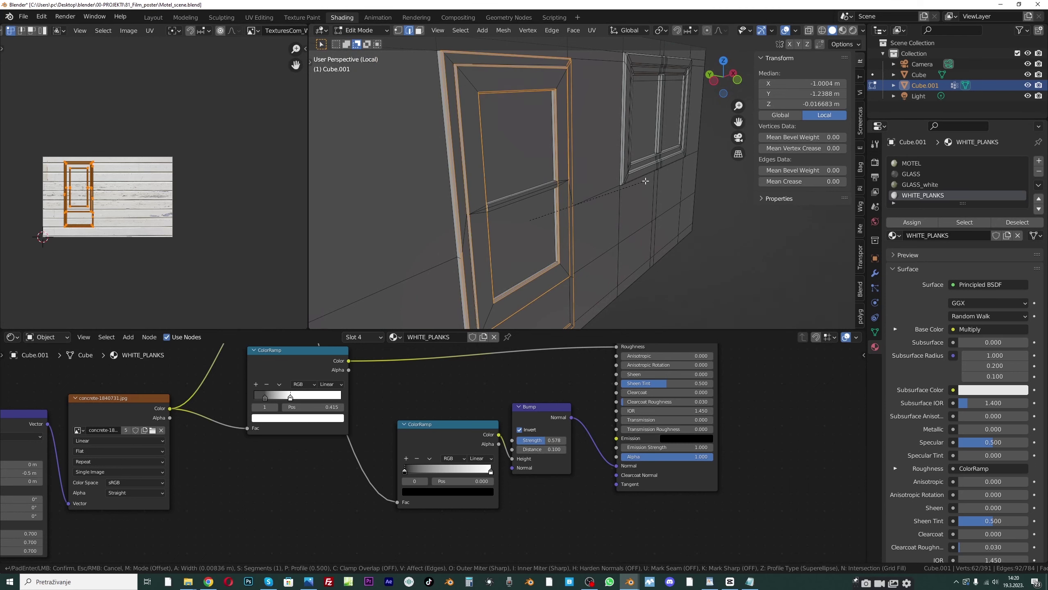
pyautogui.click(645, 181)
pyautogui.click(361, 31)
pyautogui.click(359, 41)
pyautogui.scroll(-5, 572, 202)
pyautogui.moveTo(571, 201)
pyautogui.mouseDown(button='middle')
pyautogui.moveTo(511, 201)
pyautogui.moveTo(483, 149)
pyautogui.moveTo(559, 183)
pyautogui.moveTo(586, 181)
pyautogui.moveTo(596, 195)
pyautogui.moveTo(577, 195)
pyautogui.mouseUp(button='middle')
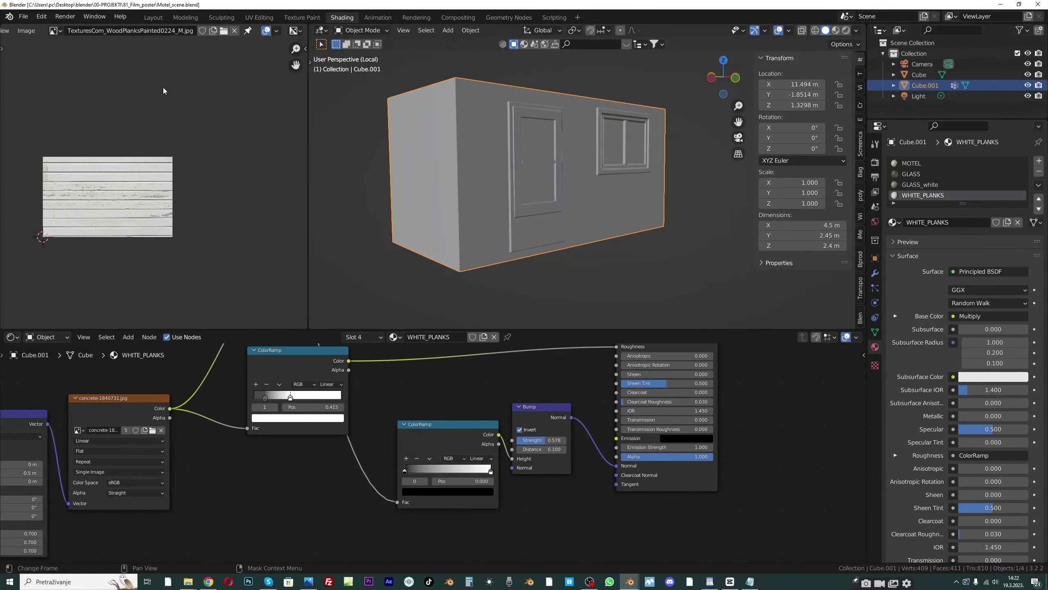
# Switch to the Layout workspace, check the textured motel, and enter Edit Mode on it
pyautogui.click(161, 18)
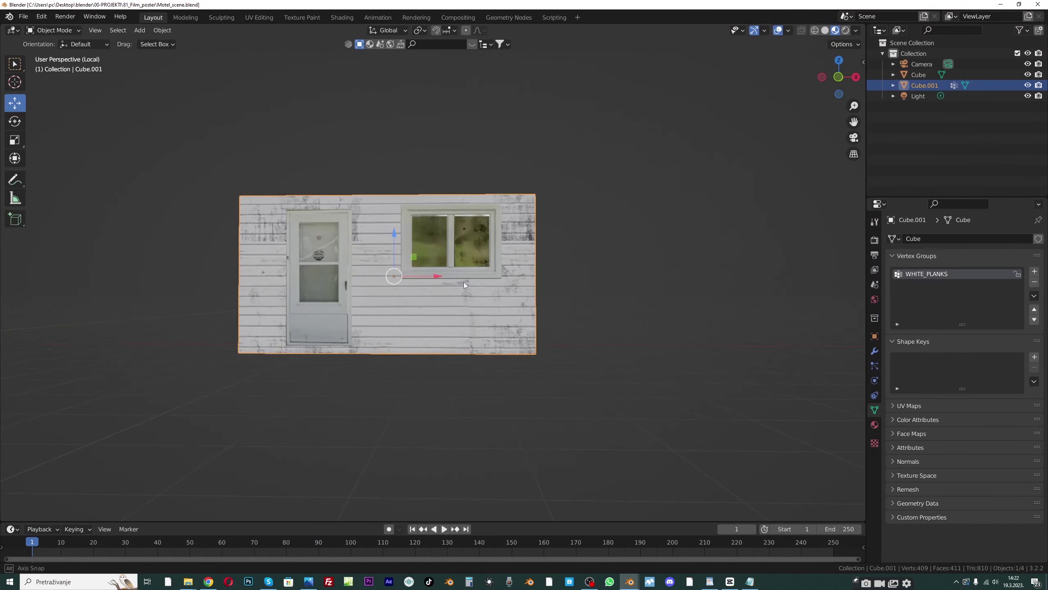
pyautogui.moveTo(464, 282); pyautogui.dragTo(413, 287, button='middle')
pyautogui.scroll(1, 413, 287)
pyautogui.moveTo(854, 122); pyautogui.dragTo(890, 109)
pyautogui.scroll(1, 278, 161)
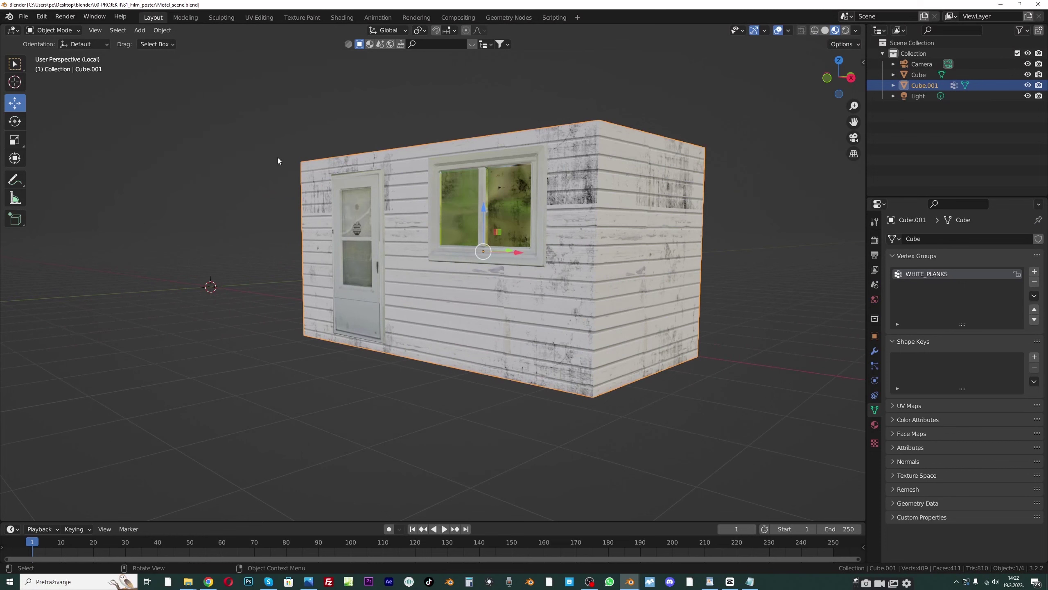
pyautogui.click(78, 31)
pyautogui.click(53, 51)
# Add two horizontal loop cuts below the window, aligned with the upper and lower edges of one plank
pyautogui.moveTo(387, 252); pyautogui.dragTo(467, 277, button='middle')
pyautogui.hotkey('alt', 'a')
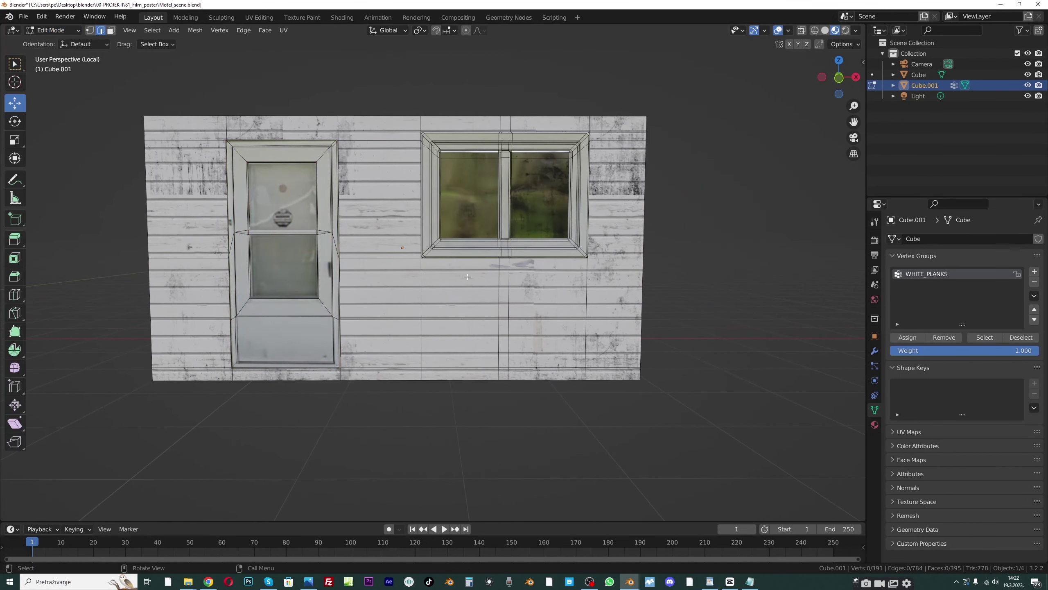
pyautogui.hotkey('ctrl', 'r')
pyautogui.click(349, 275)
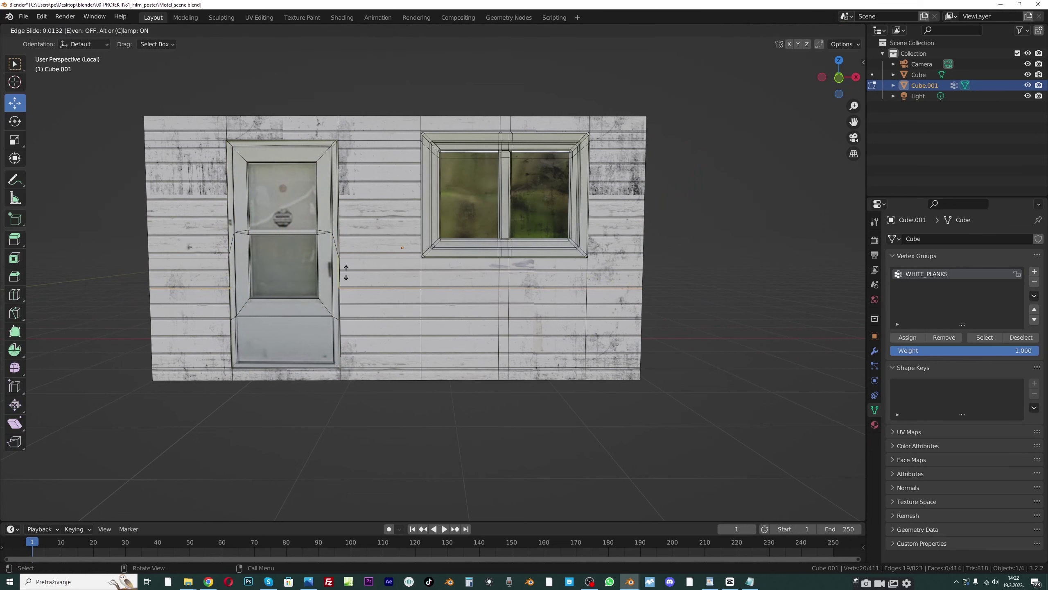
pyautogui.click(350, 254)
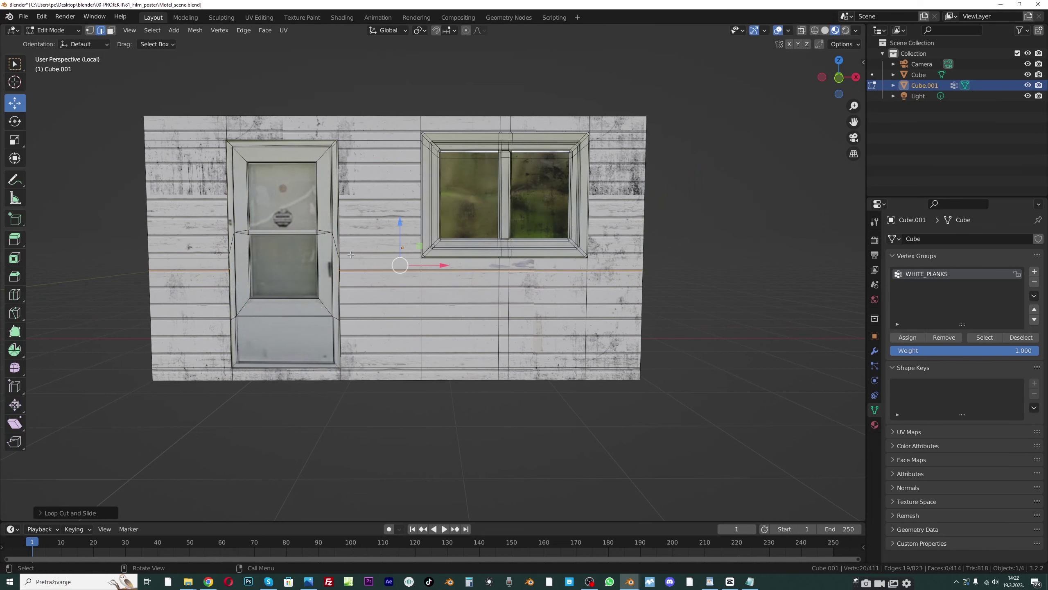
pyautogui.scroll(1, 349, 276)
pyautogui.hotkey('ctrl', 'r')
pyautogui.click(326, 281)
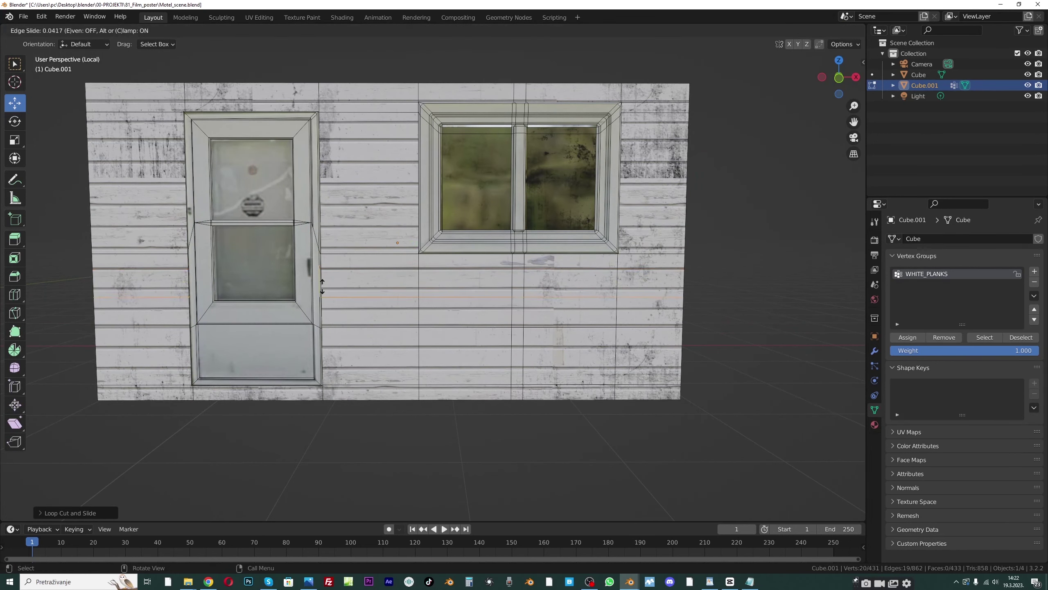
pyautogui.click(326, 278)
# In face selection mode, select the plank faces below the window between the door and the wall's right corner
pyautogui.press('3')
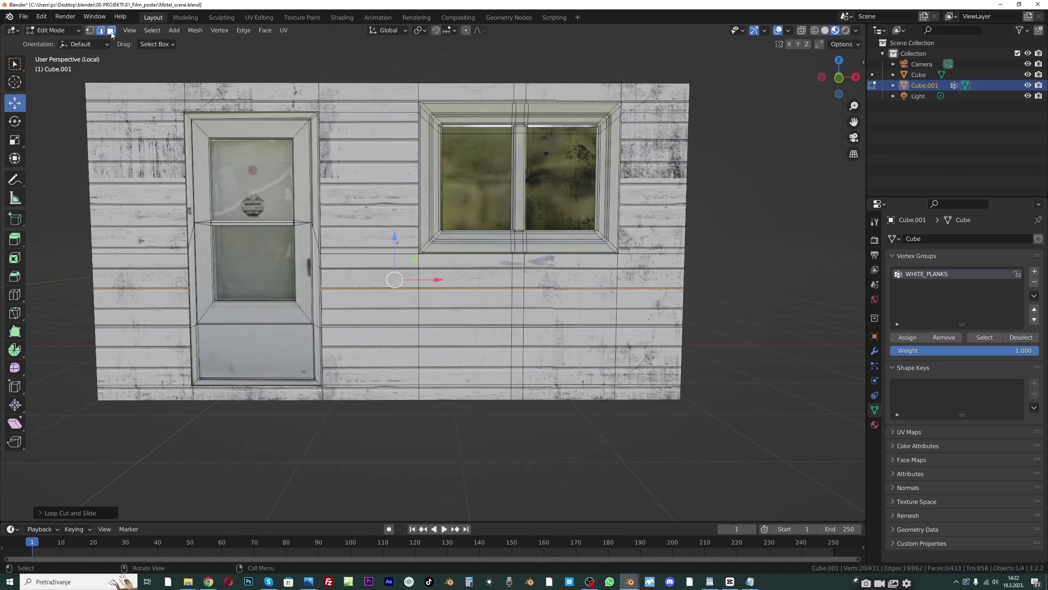
pyautogui.click(371, 280)
pyautogui.keyDown('shift'); pyautogui.click(573, 281); pyautogui.keyUp('shift')
pyautogui.keyDown('shift'); pyautogui.click(650, 279); pyautogui.keyUp('shift')
pyautogui.keyDown('shift'); pyautogui.click(466, 280); pyautogui.keyUp('shift')
pyautogui.keyDown('shift'); pyautogui.click(521, 281); pyautogui.keyUp('shift')
# Extrude the plank faces along Y with no offset and rotate them about -5° around the X axis
pyautogui.moveTo(523, 282); pyautogui.dragTo(556, 312, button='middle')
pyautogui.press('e')
pyautogui.press('y')
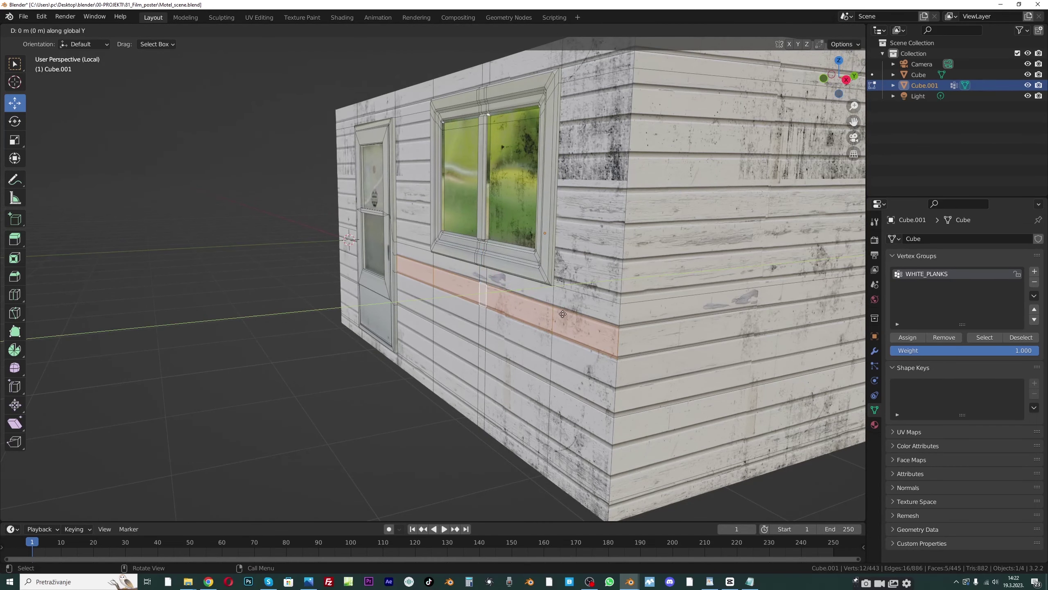
pyautogui.click(560, 314)
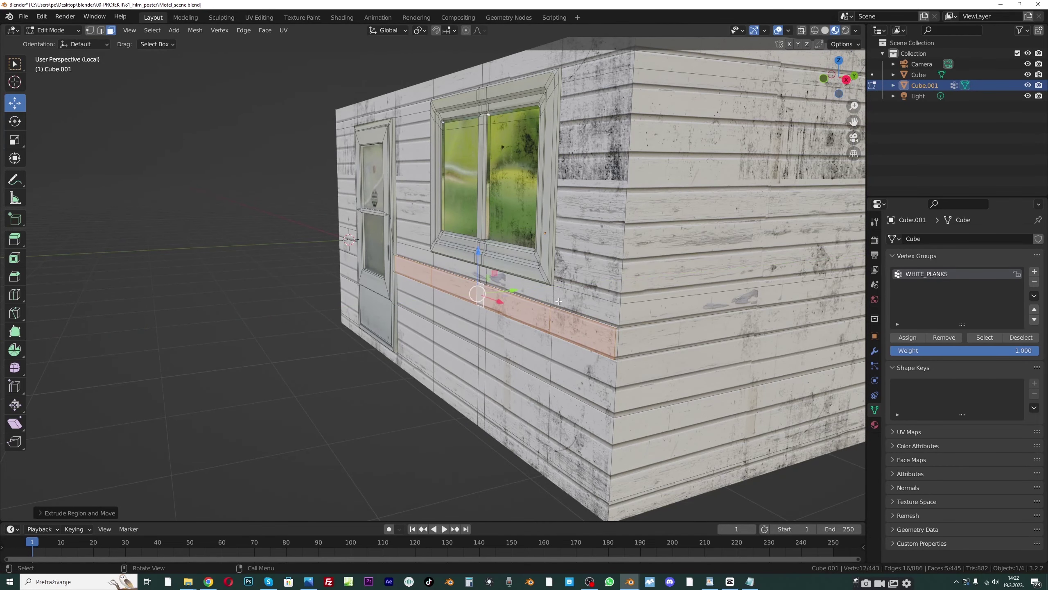
pyautogui.press('r')
pyautogui.press('x')
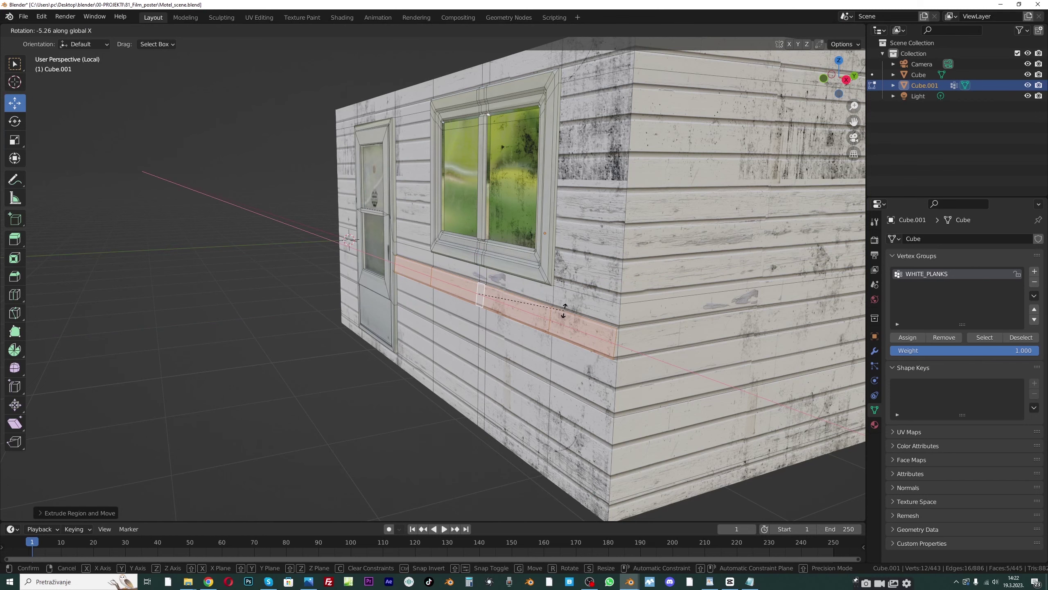
pyautogui.click(564, 312)
# Select the tilted plank's lower edge from the door to the corner and bevel it about 0.013 m with one segment
pyautogui.moveTo(565, 312); pyautogui.dragTo(248, 124, button='middle')
pyautogui.click(101, 30)
pyautogui.click(375, 298)
pyautogui.keyDown('ctrl'); pyautogui.click(681, 255); pyautogui.keyUp('ctrl')
pyautogui.moveTo(681, 255); pyautogui.dragTo(553, 241, button='middle')
pyautogui.hotkey('ctrl', 'b')
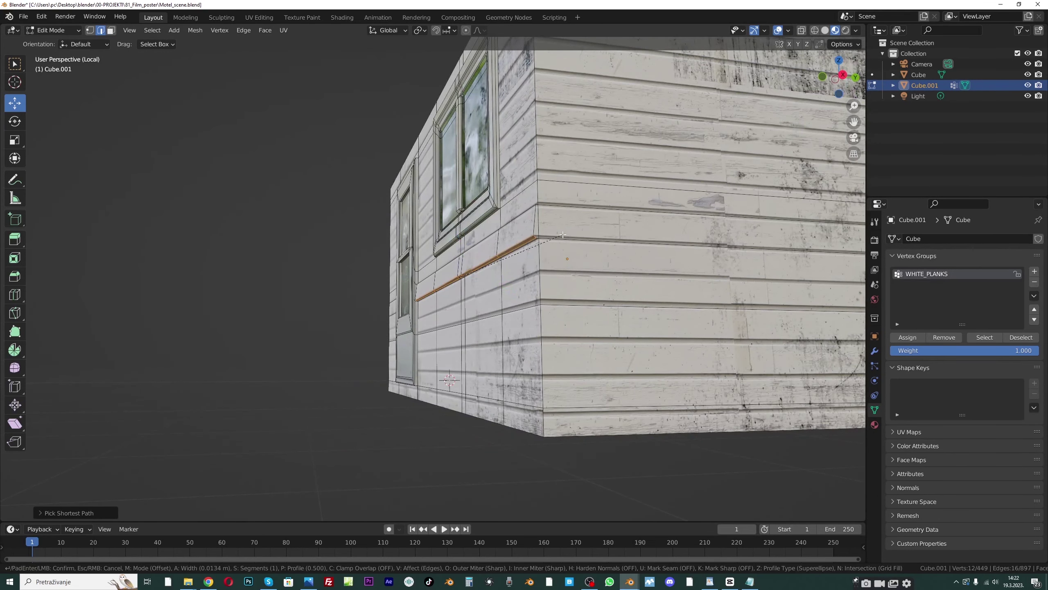
pyautogui.click(563, 235)
# Check the tilted plank in Object Mode with solid shading, and return to Edit Mode
pyautogui.click(60, 31)
pyautogui.click(70, 40)
pyautogui.moveTo(326, 221); pyautogui.dragTo(371, 244, button='middle')
pyautogui.click(824, 31)
pyautogui.moveTo(256, 240)
pyautogui.mouseDown(button='middle')
pyautogui.moveTo(242, 251)
pyautogui.moveTo(282, 243)
pyautogui.moveTo(381, 288)
pyautogui.mouseUp(button='middle')
pyautogui.scroll(3, 403, 269)
pyautogui.click(53, 30)
pyautogui.click(61, 54)
# Bevel the plank's vertical edges below the window's left corner and centre bar about 0.008 m with two segments
pyautogui.moveTo(429, 268); pyautogui.dragTo(458, 278, button='middle')
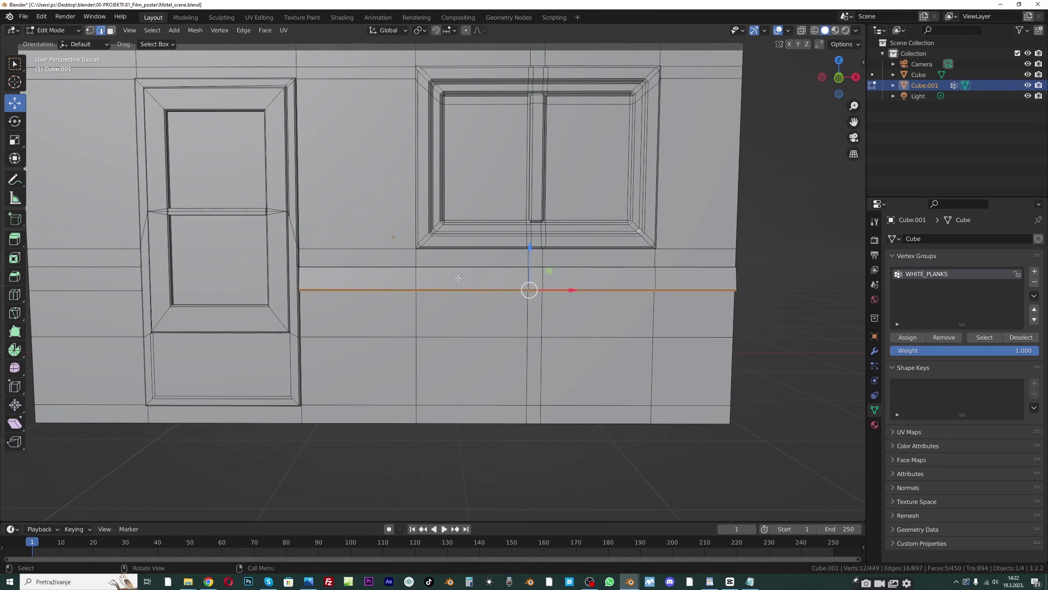
pyautogui.click(419, 274)
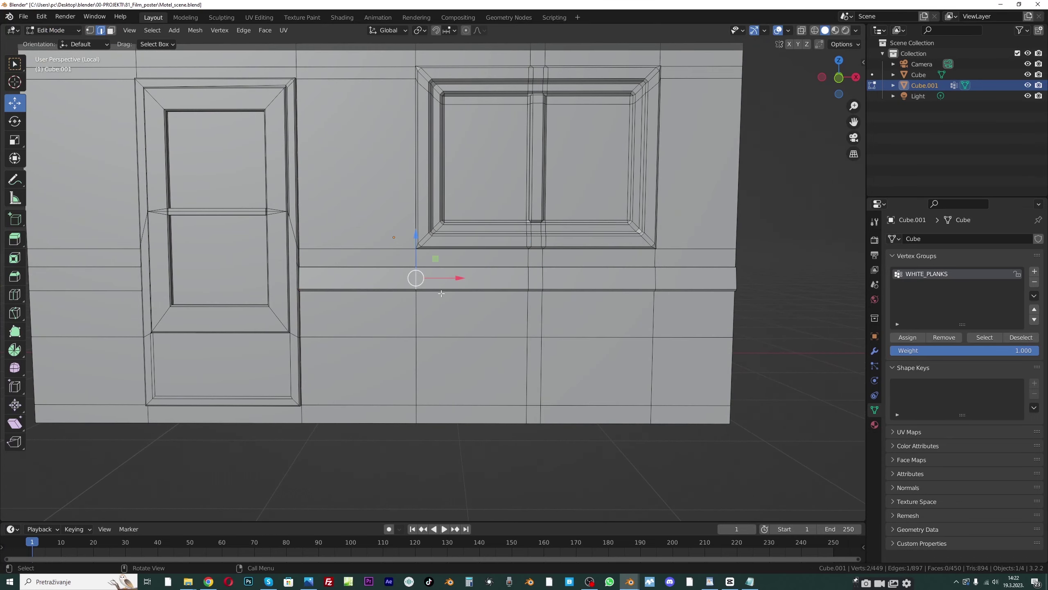
pyautogui.scroll(2, 437, 285)
pyautogui.moveTo(467, 307); pyautogui.dragTo(537, 285, button='middle')
pyautogui.keyDown('shift'); pyautogui.click(578, 277); pyautogui.keyUp('shift')
pyautogui.hotkey('ctrl', 'b')
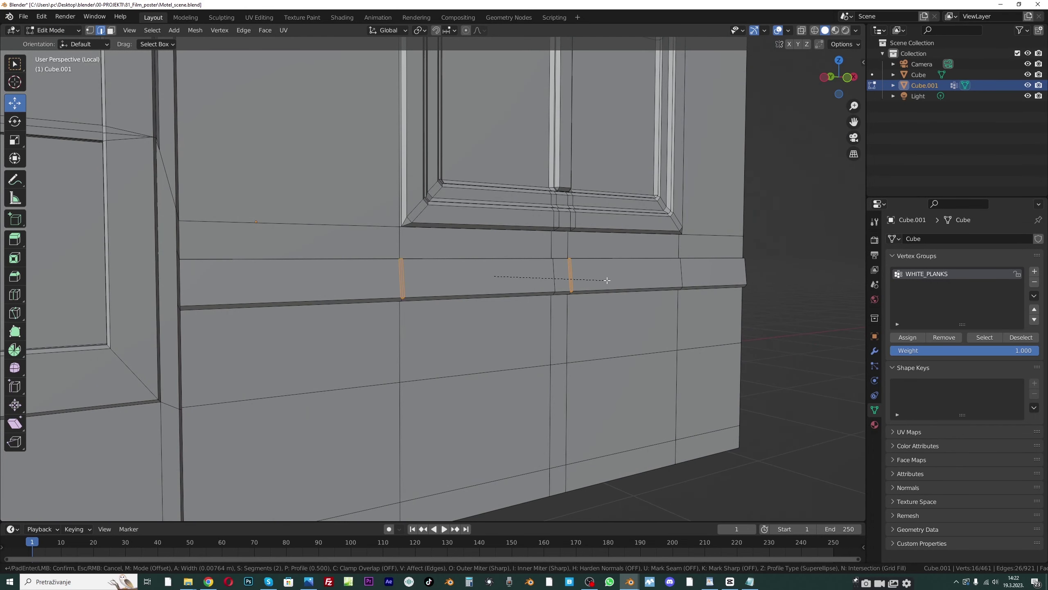
pyautogui.click(607, 280)
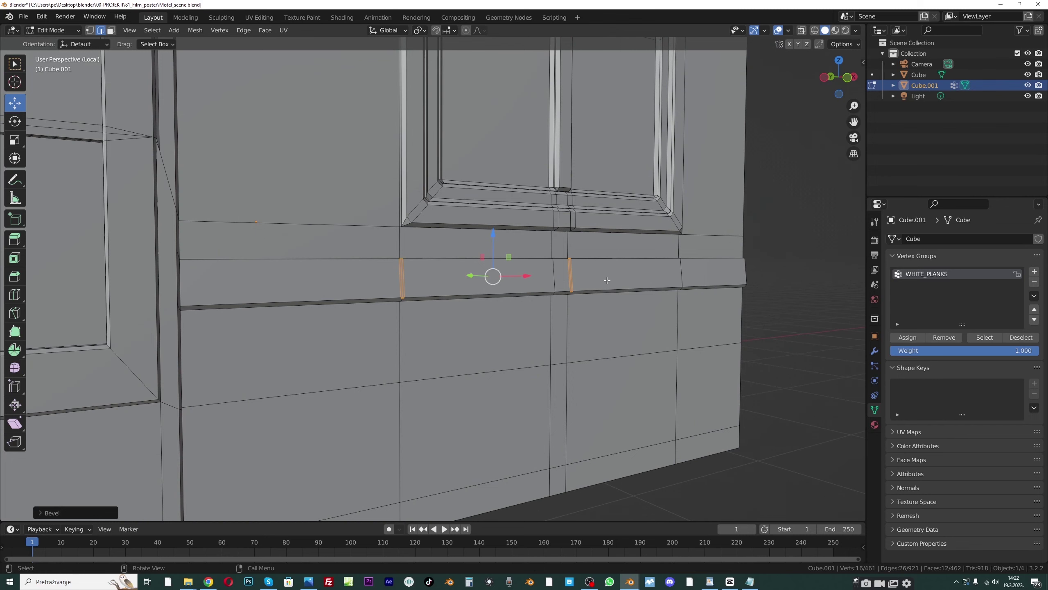
# Reduce the selection to the centre edges of both bevels and push them slightly into the wall as board gaps
pyautogui.click(607, 280)
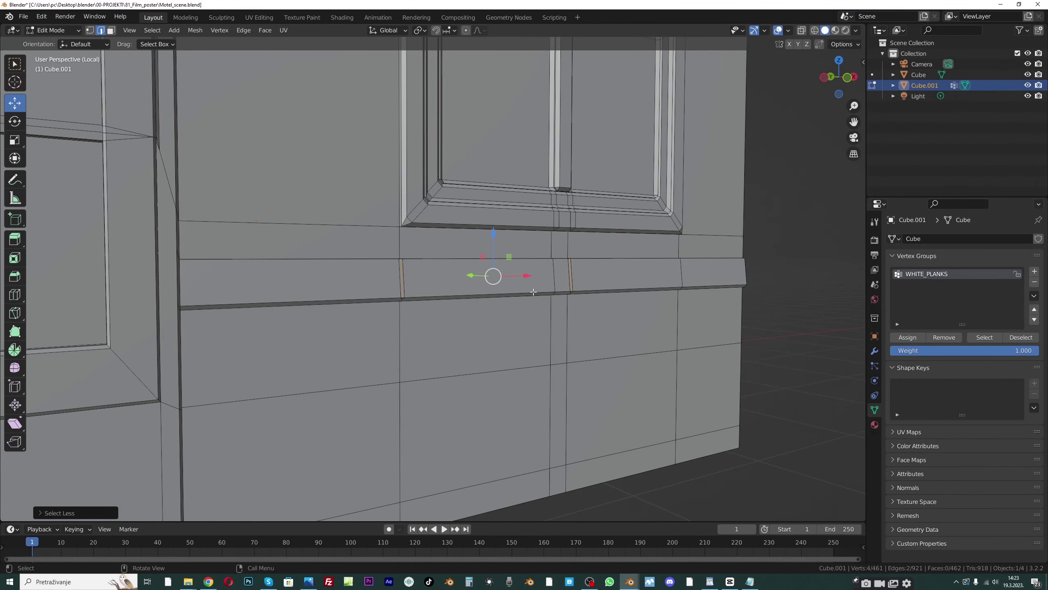
pyautogui.moveTo(533, 292); pyautogui.dragTo(798, 150, button='middle')
pyautogui.keyDown('shift'); pyautogui.moveTo(366, 279); pyautogui.dragTo(390, 305, button='middle'); pyautogui.keyUp('shift')
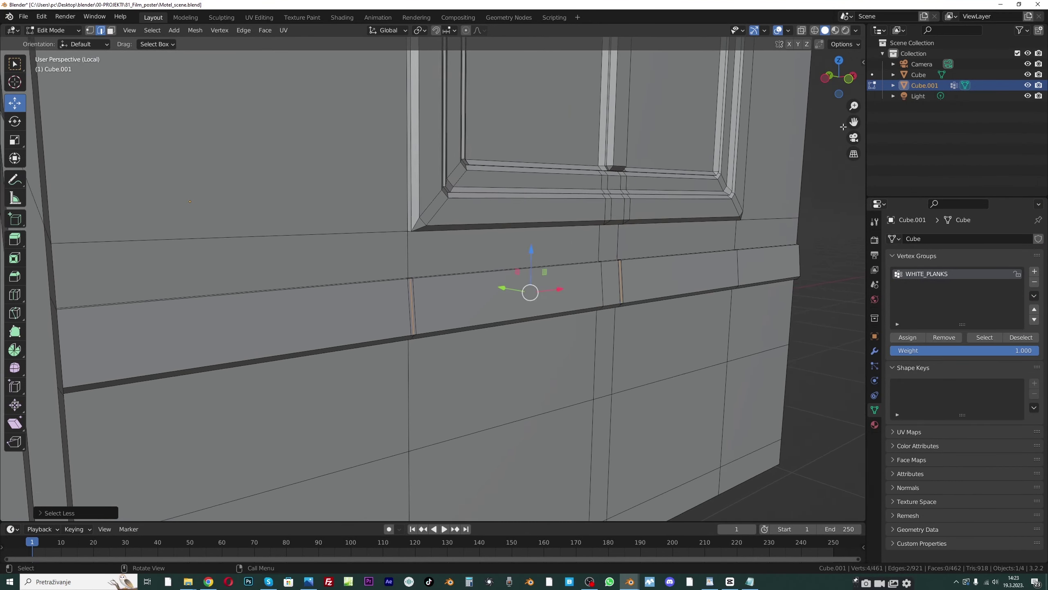
pyautogui.scroll(2, 390, 305)
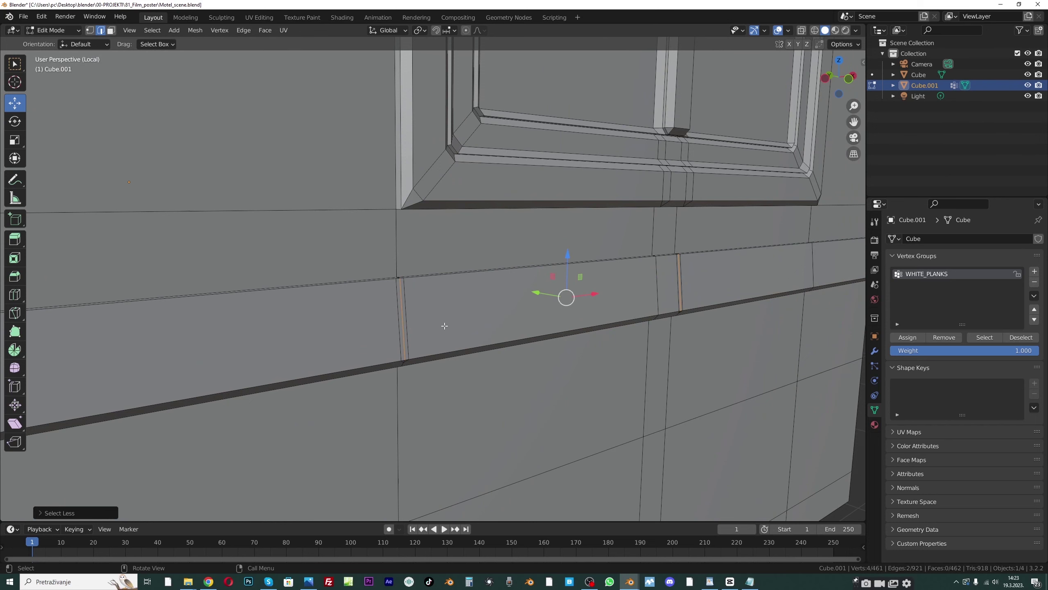
pyautogui.click(402, 310)
pyautogui.keyDown('shift'); pyautogui.click(678, 278); pyautogui.keyUp('shift')
pyautogui.moveTo(679, 278); pyautogui.dragTo(612, 321, button='middle')
pyautogui.moveTo(531, 276); pyautogui.dragTo(528, 275)
pyautogui.moveTo(528, 275); pyautogui.dragTo(495, 298, button='middle')
pyautogui.scroll(2, 119, 53)
# Return to Object Mode, show the motel in Material Preview shading, and save the file
pyautogui.click(54, 30)
pyautogui.click(39, 43)
pyautogui.scroll(-8, 521, 245)
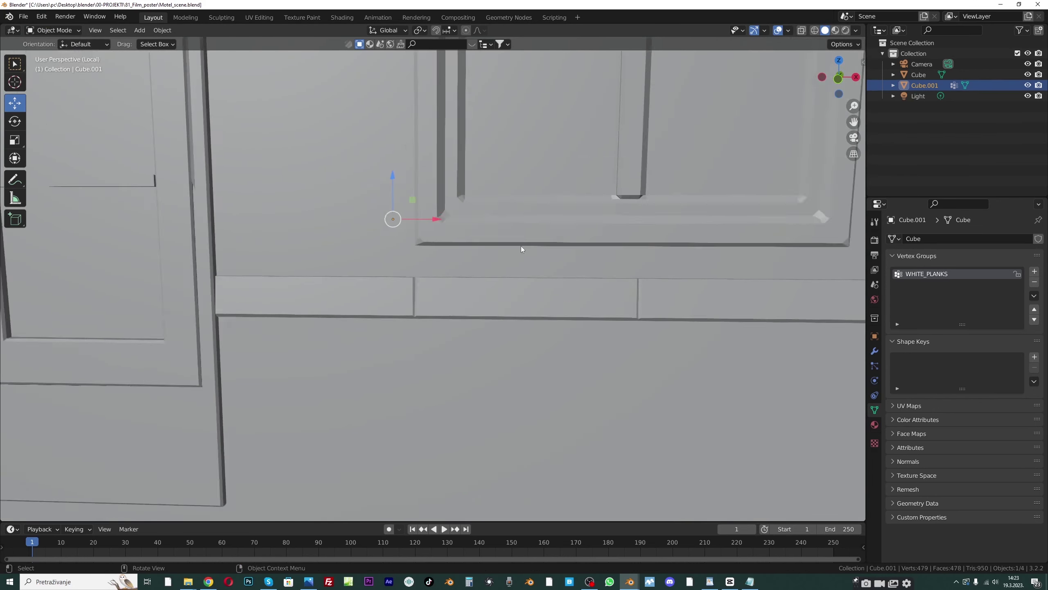
pyautogui.moveTo(619, 311)
pyautogui.mouseDown(button='middle')
pyautogui.moveTo(514, 287)
pyautogui.moveTo(583, 268)
pyautogui.moveTo(637, 296)
pyautogui.moveTo(668, 289)
pyautogui.mouseUp(button='middle')
pyautogui.click(836, 30)
pyautogui.hotkey('ctrl', 's')
# Enter Edit Mode and add two horizontal loop cuts bordering a plank row in the lower part of the wall
pyautogui.moveTo(426, 241); pyautogui.dragTo(474, 248, button='middle')
pyautogui.click(54, 31)
pyautogui.click(40, 53)
pyautogui.moveTo(437, 330); pyautogui.dragTo(413, 351, button='middle')
pyautogui.hotkey('ctrl', 'r')
pyautogui.click(347, 367)
pyautogui.rightClick(344, 366)
pyautogui.hotkey('ctrl', 'r')
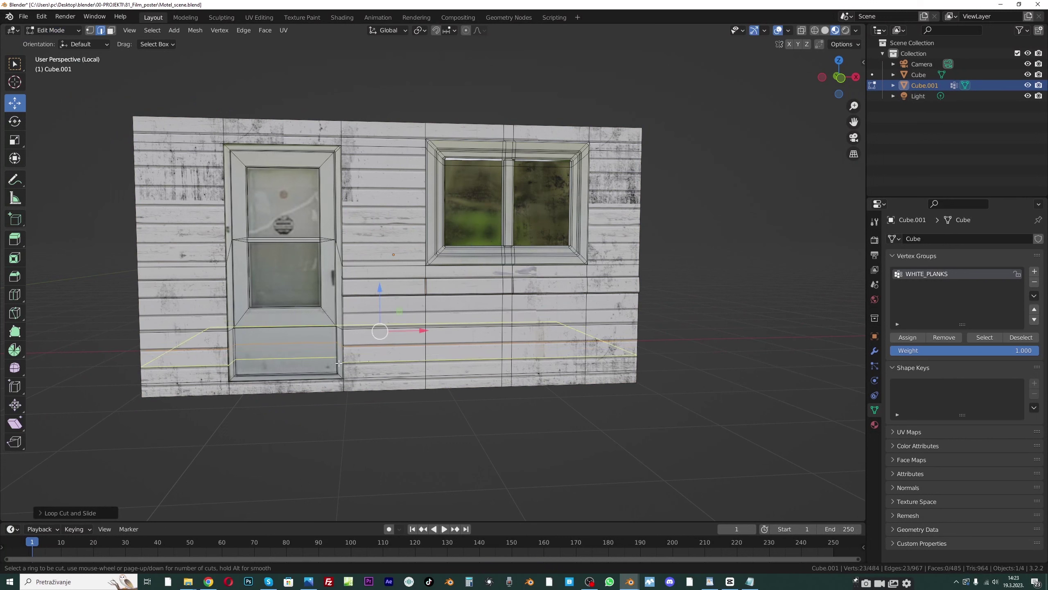
pyautogui.click(339, 362)
pyautogui.click(337, 365)
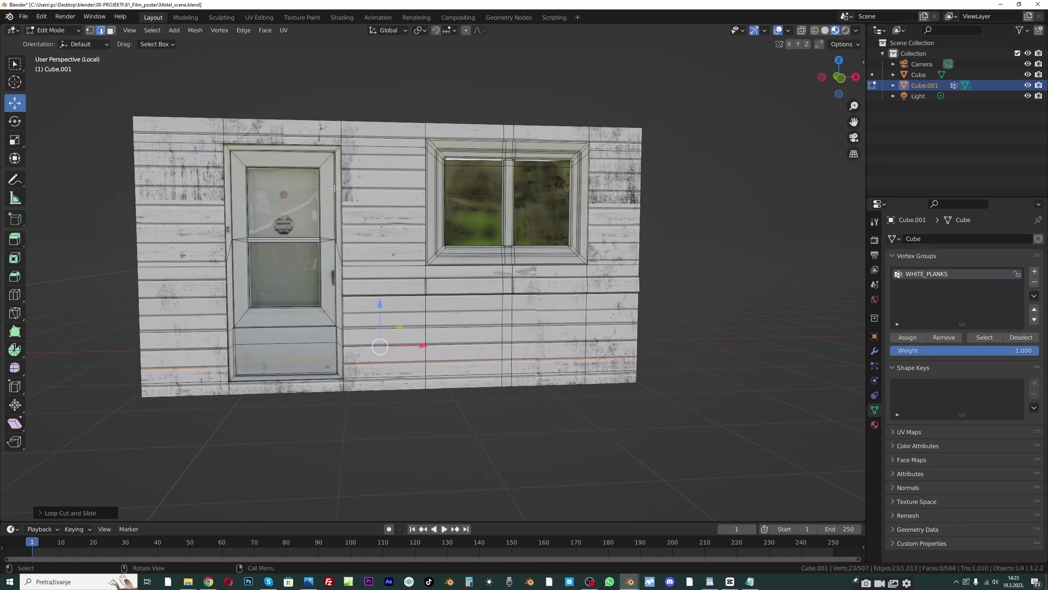
# Add two horizontal loop cuts bordering a plank row at the height of the upper window panes
pyautogui.hotkey('ctrl', 'r')
pyautogui.click(351, 192)
pyautogui.click(353, 168)
pyautogui.hotkey('ctrl', 'r')
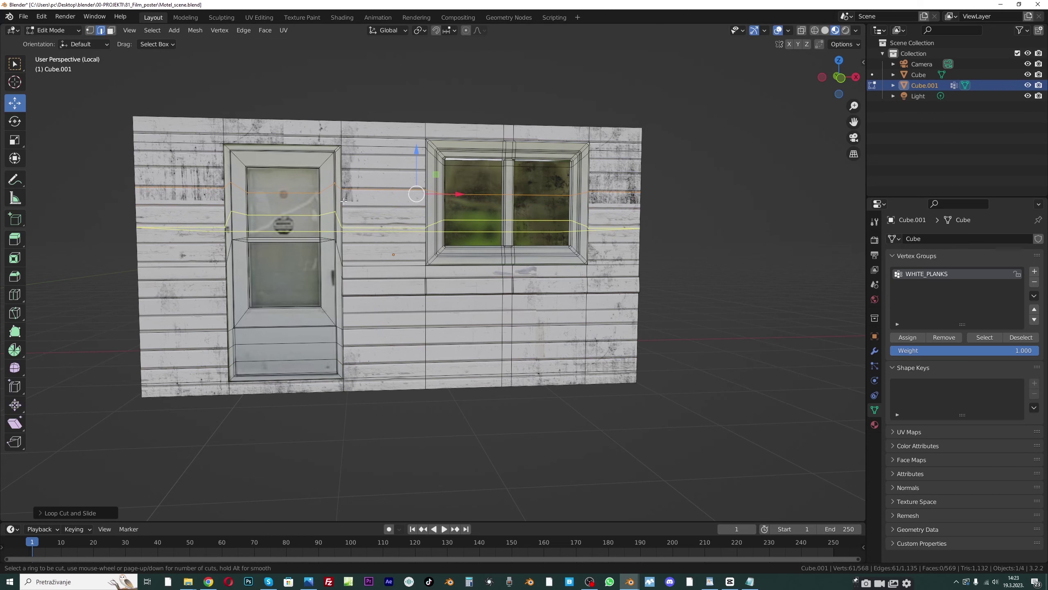
pyautogui.click(350, 202)
pyautogui.click(350, 178)
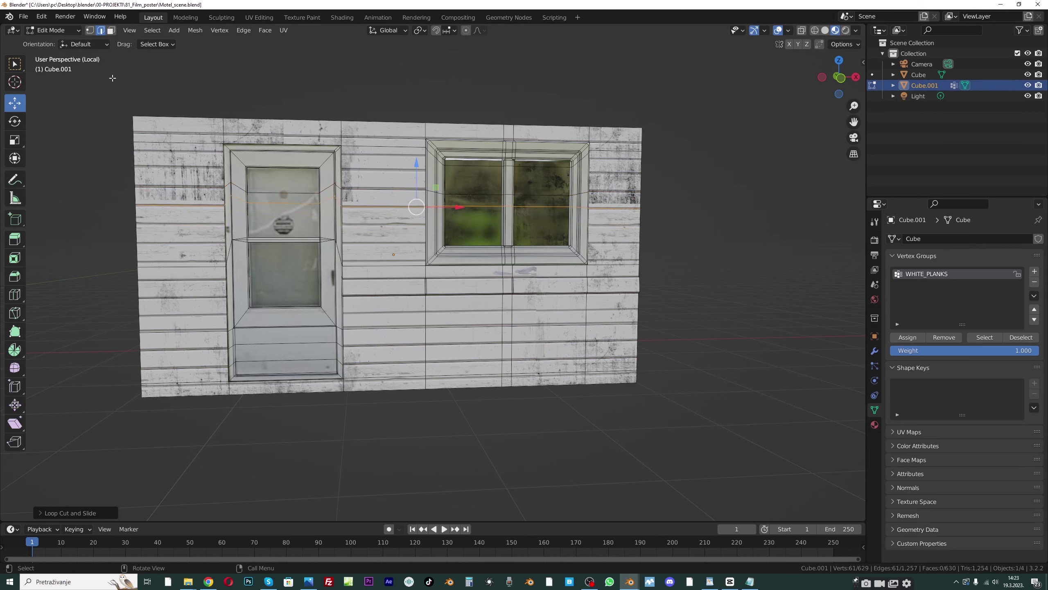
# Select the upper plank faces on both sides of the door and the lower plank faces beneath the window
pyautogui.click(112, 35)
pyautogui.click(179, 197)
pyautogui.keyDown('shift'); pyautogui.click(384, 198); pyautogui.keyUp('shift')
pyautogui.keyDown('shift'); pyautogui.click(539, 360); pyautogui.keyUp('shift')
pyautogui.hotkey('ctrl', 'z')
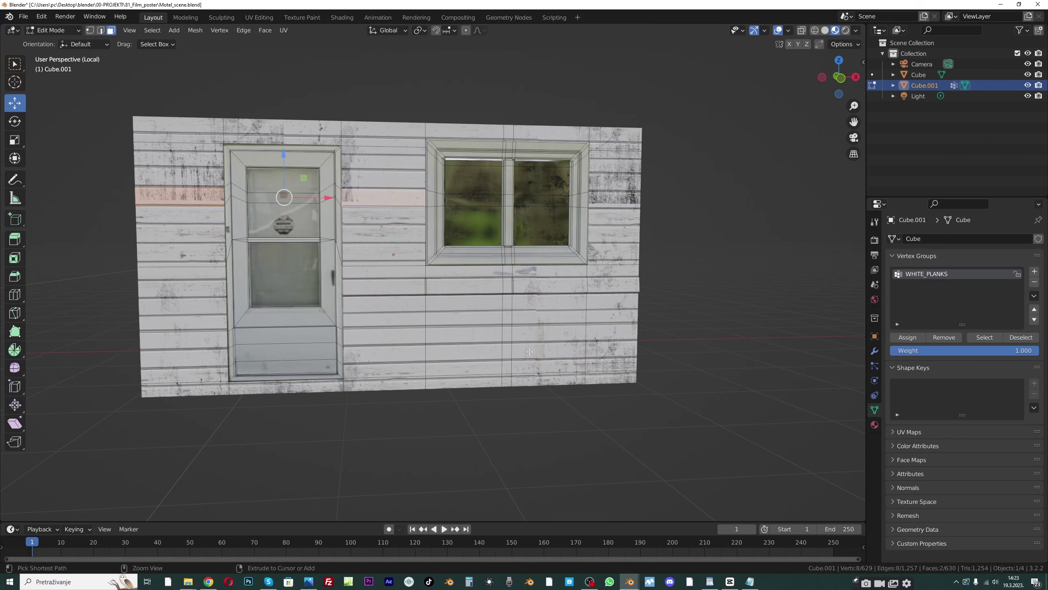
pyautogui.keyDown('shift'); pyautogui.click(529, 351); pyautogui.keyUp('shift')
pyautogui.keyDown('shift'); pyautogui.click(383, 351); pyautogui.keyUp('shift')
pyautogui.keyDown('shift'); pyautogui.click(459, 353); pyautogui.keyUp('shift')
pyautogui.moveTo(510, 356); pyautogui.dragTo(553, 346, button='middle')
pyautogui.keyDown('shift'); pyautogui.click(511, 360); pyautogui.keyUp('shift')
# Extrude the selected upper and lower plank faces slightly outward from the wall
pyautogui.scroll(1, 512, 360)
pyautogui.press('e')
pyautogui.click(573, 366)
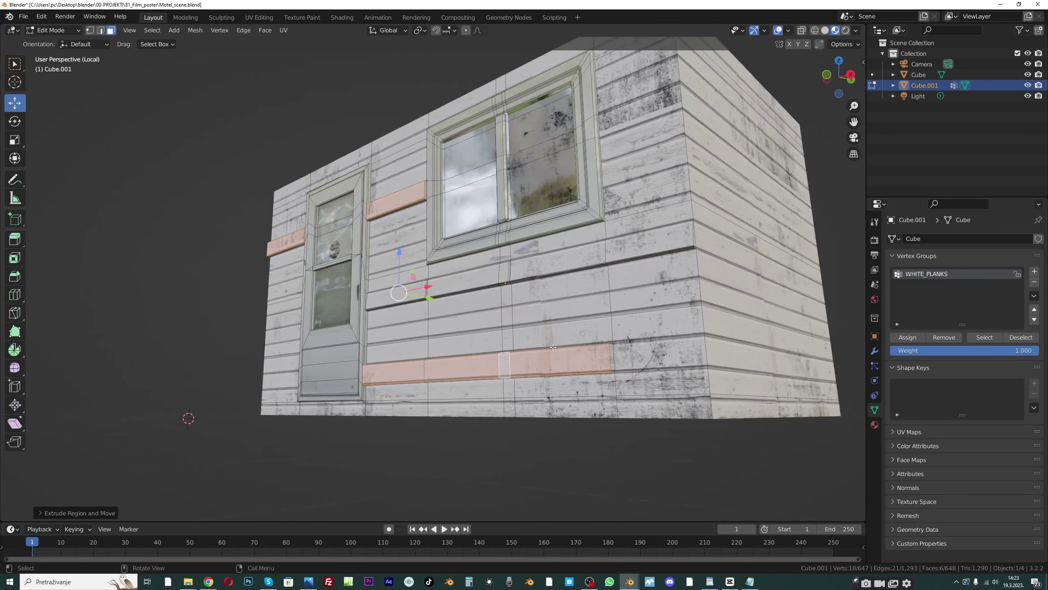
pyautogui.keyDown('shift'); pyautogui.moveTo(536, 281); pyautogui.dragTo(501, 263, button='middle'); pyautogui.keyUp('shift')
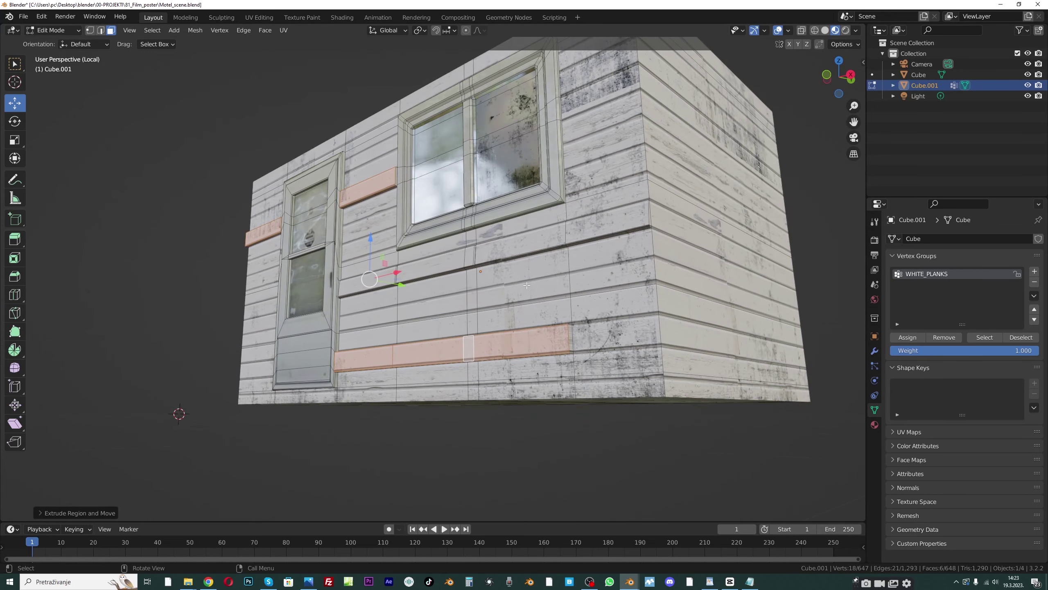
# Rotate the selected extruded planks on the front wall about 0.4° around the global Y axis
pyautogui.press('r')
pyautogui.press('y')
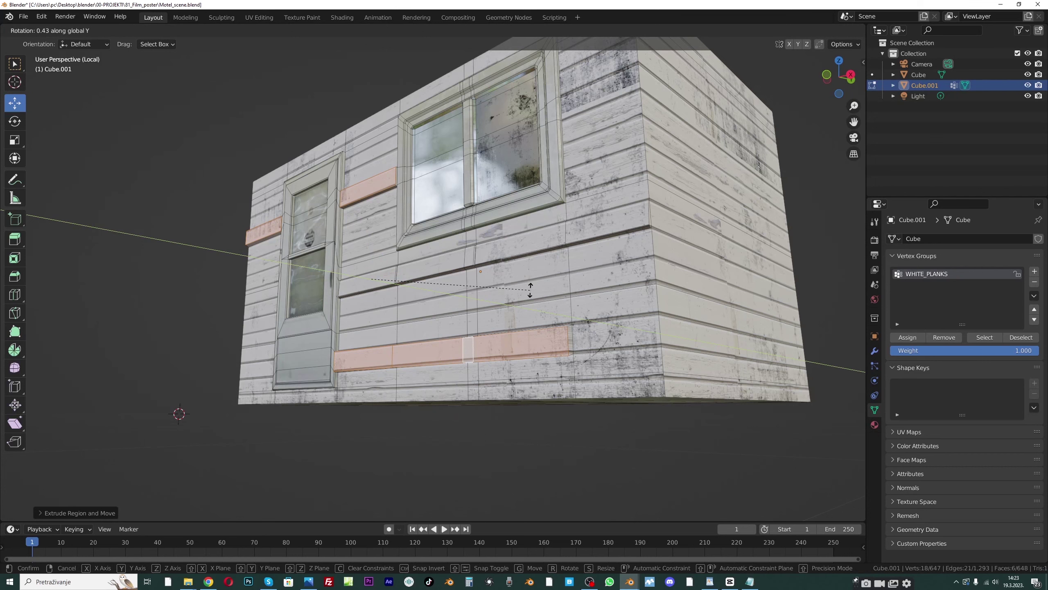
pyautogui.click(530, 290)
pyautogui.moveTo(532, 284); pyautogui.dragTo(473, 348, button='middle')
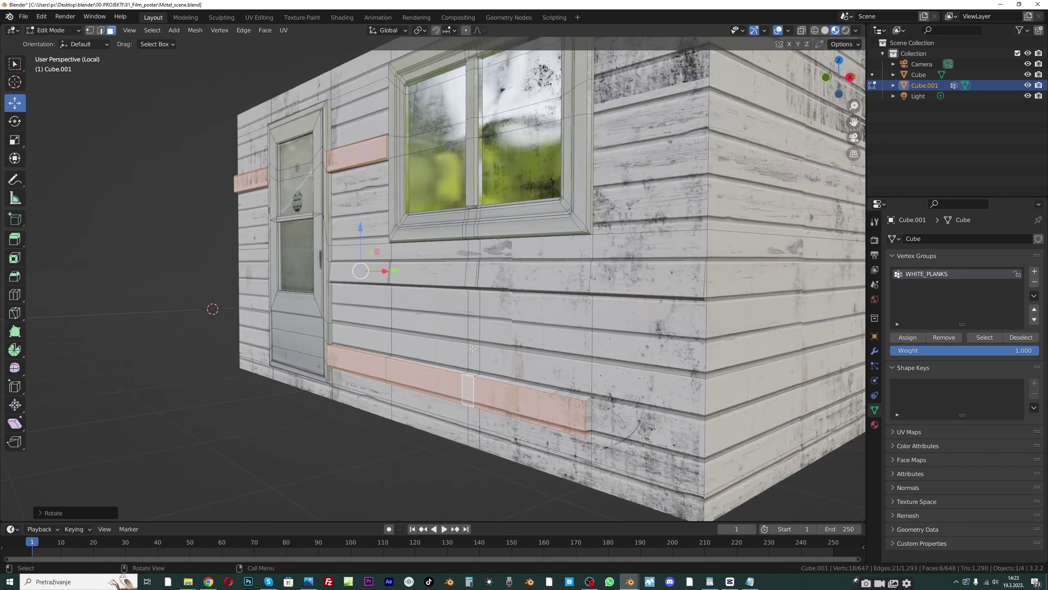
# Move the selected front wall planks about 0.016 m along the global Y axis
pyautogui.moveTo(401, 306); pyautogui.dragTo(402, 272, button='middle')
pyautogui.press('g')
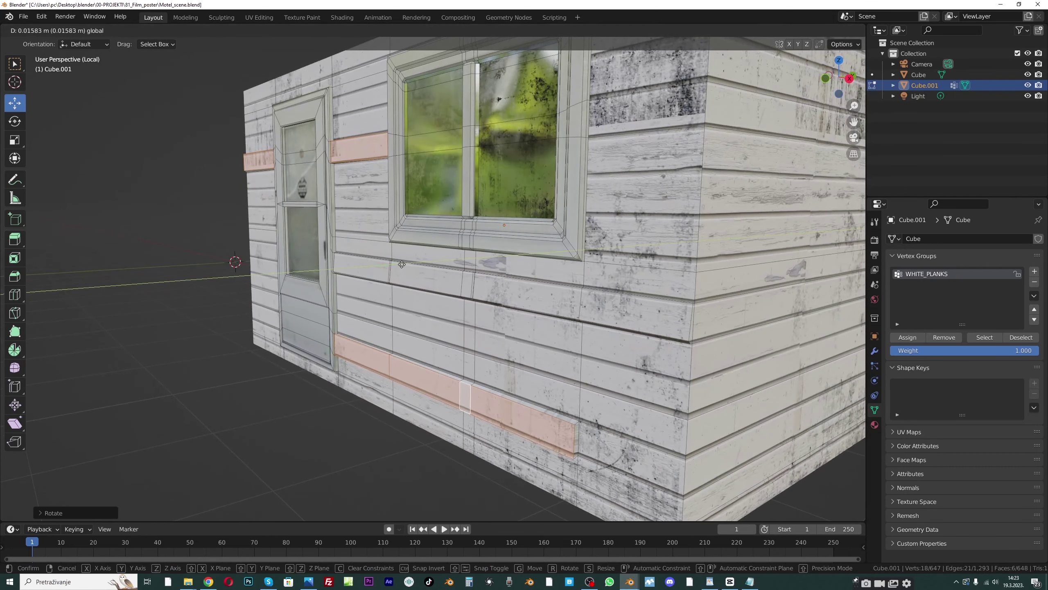
pyautogui.click(403, 264)
pyautogui.moveTo(403, 264); pyautogui.dragTo(568, 371, button='middle')
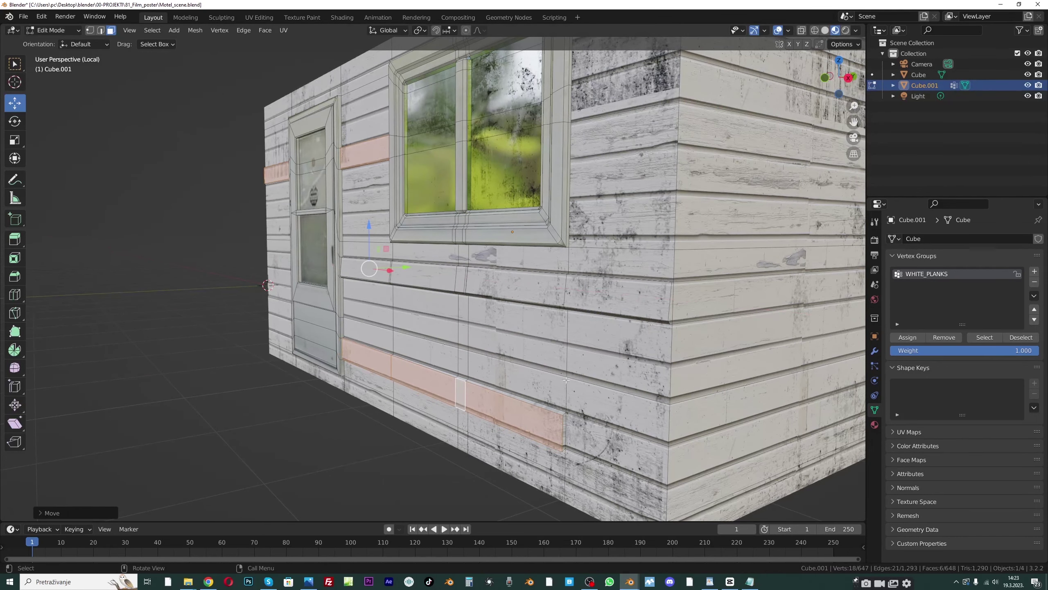
pyautogui.moveTo(454, 233); pyautogui.dragTo(438, 314, button='middle')
pyautogui.scroll(2, 433, 350)
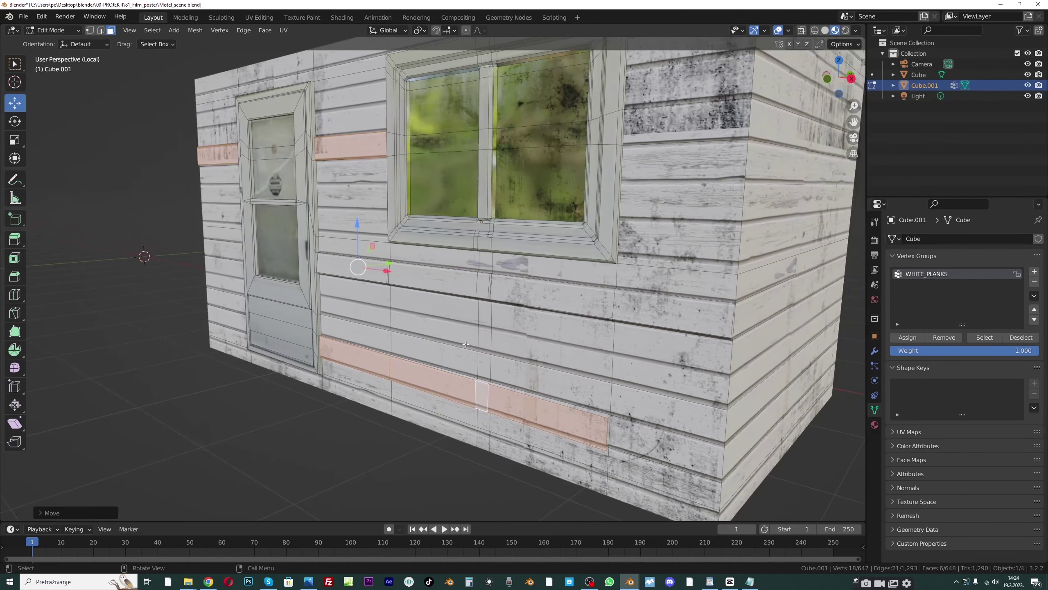
pyautogui.press('r')
pyautogui.press('x')
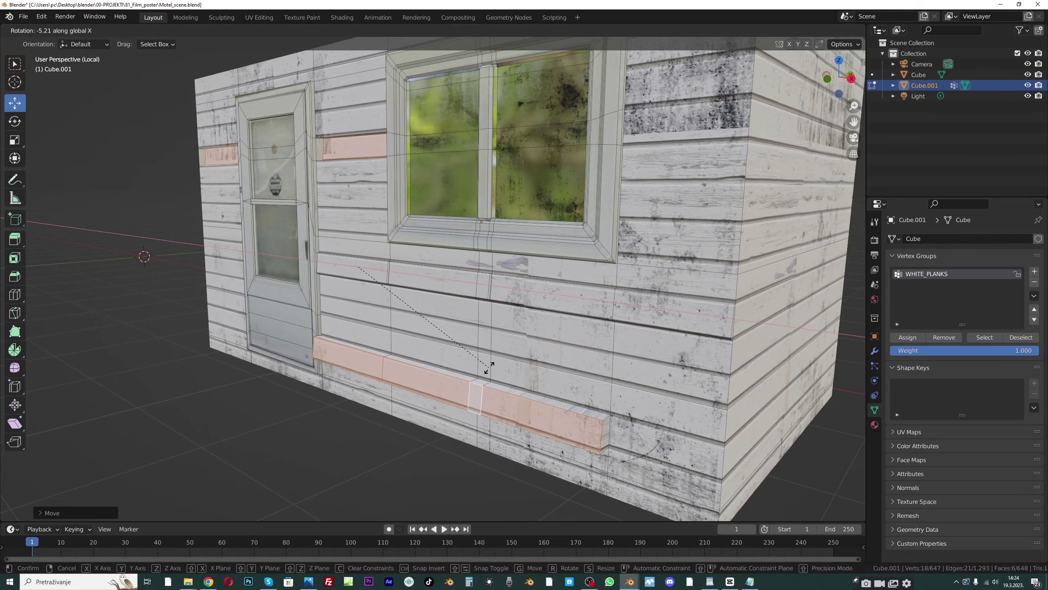
pyautogui.press('Escape')
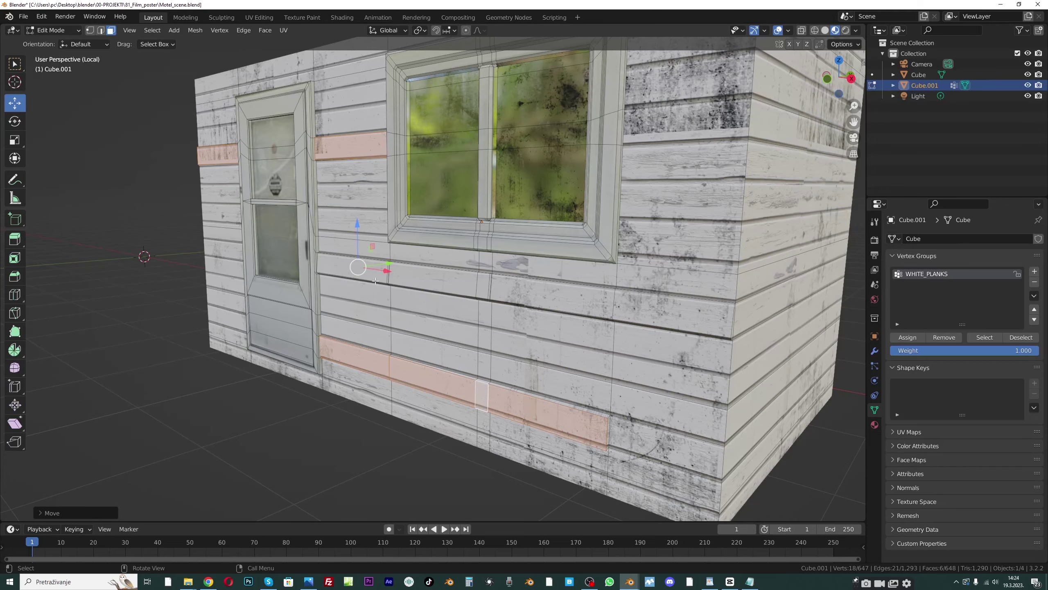
# Set the transform pivot point to Individual Origins and tilt the selected front wall planks slightly around the global X axis
pyautogui.moveTo(422, 276); pyautogui.dragTo(430, 275, button='middle')
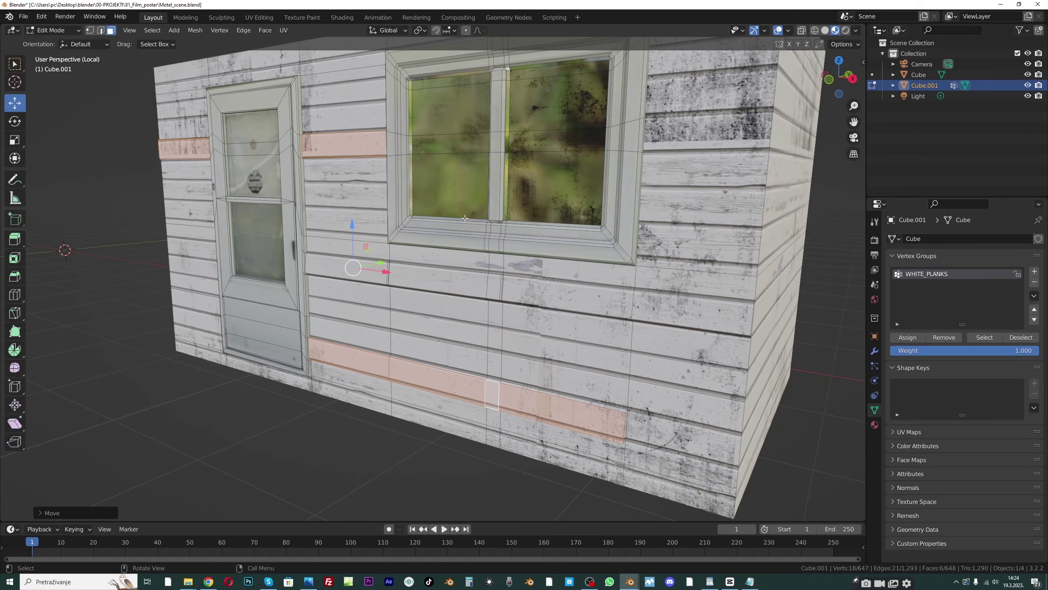
pyautogui.click(425, 31)
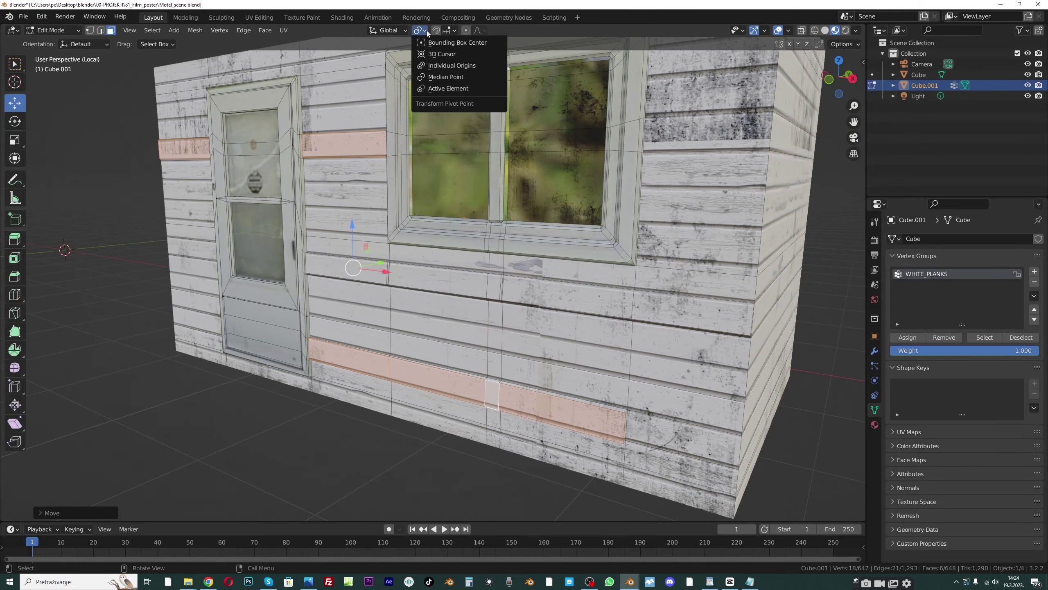
pyautogui.click(438, 65)
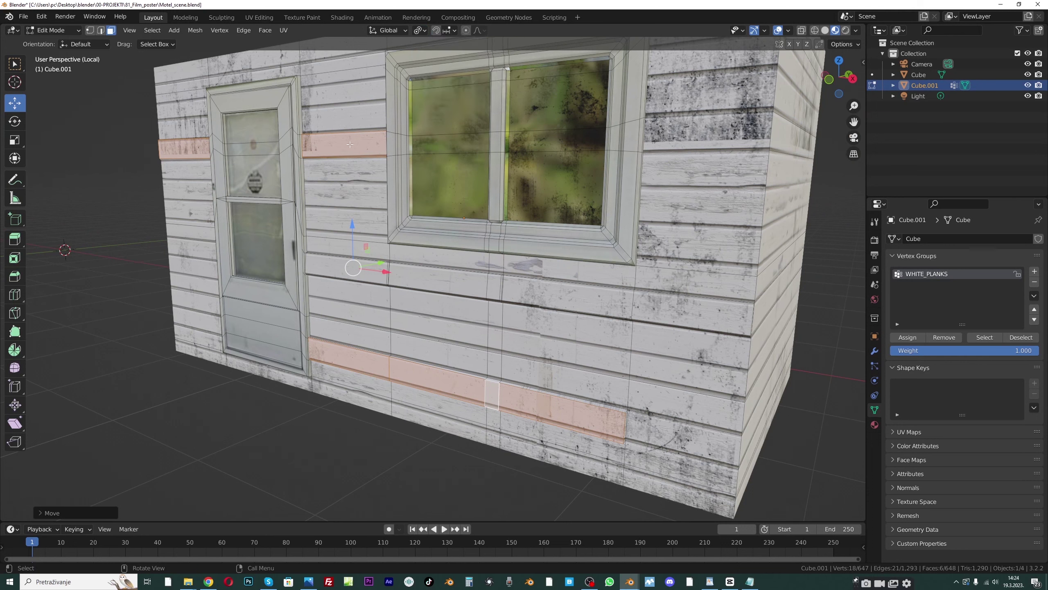
pyautogui.moveTo(445, 241); pyautogui.dragTo(557, 266, button='middle')
pyautogui.press('r')
pyautogui.press('x')
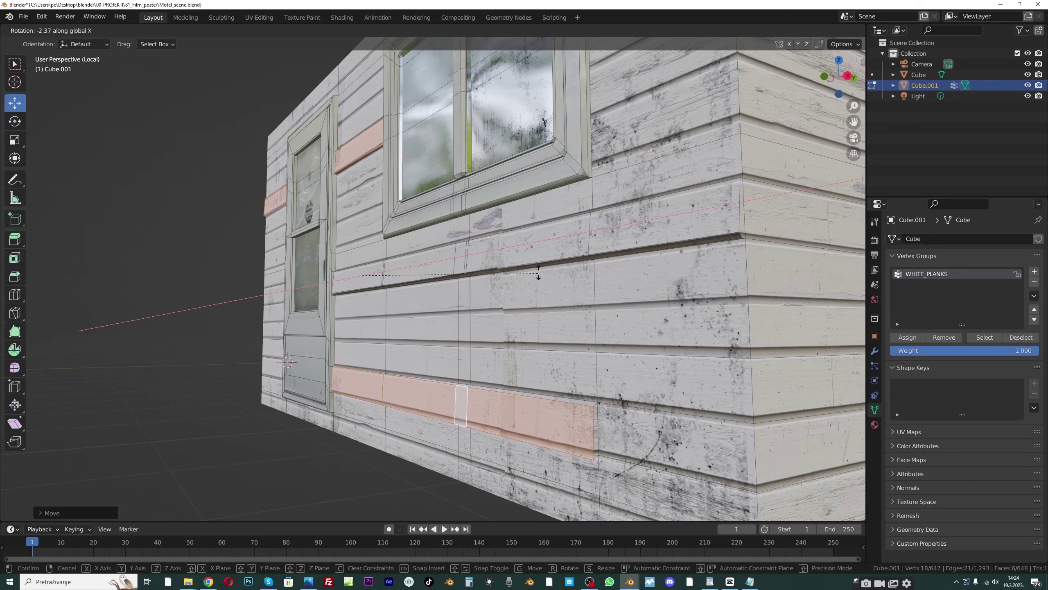
pyautogui.click(524, 291)
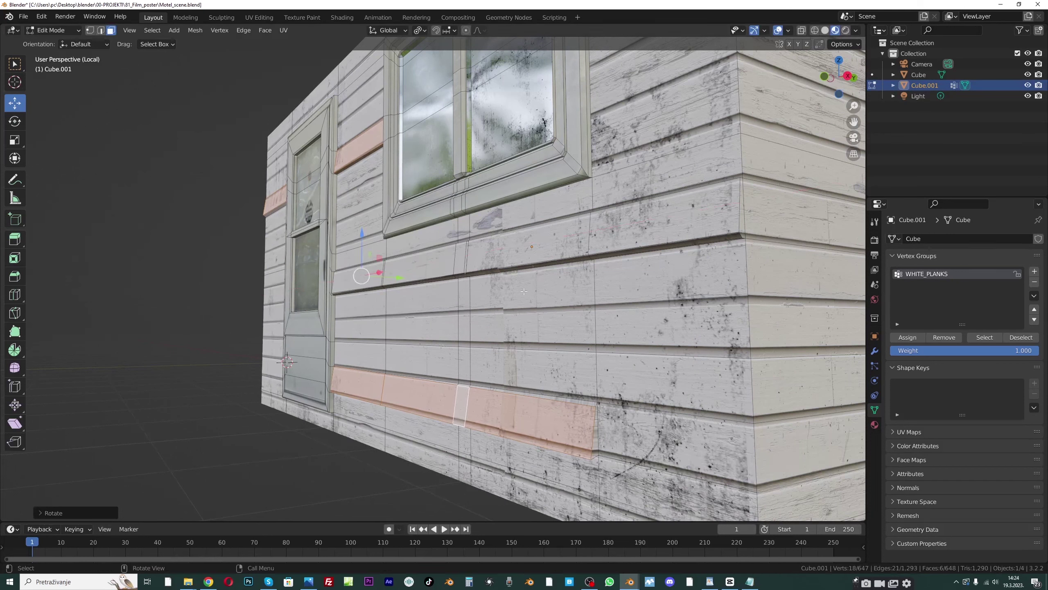
# Bevel the edges of the tilted front wall planks about 0.015 m wide with 2 segments
pyautogui.hotkey('ctrl', 'b')
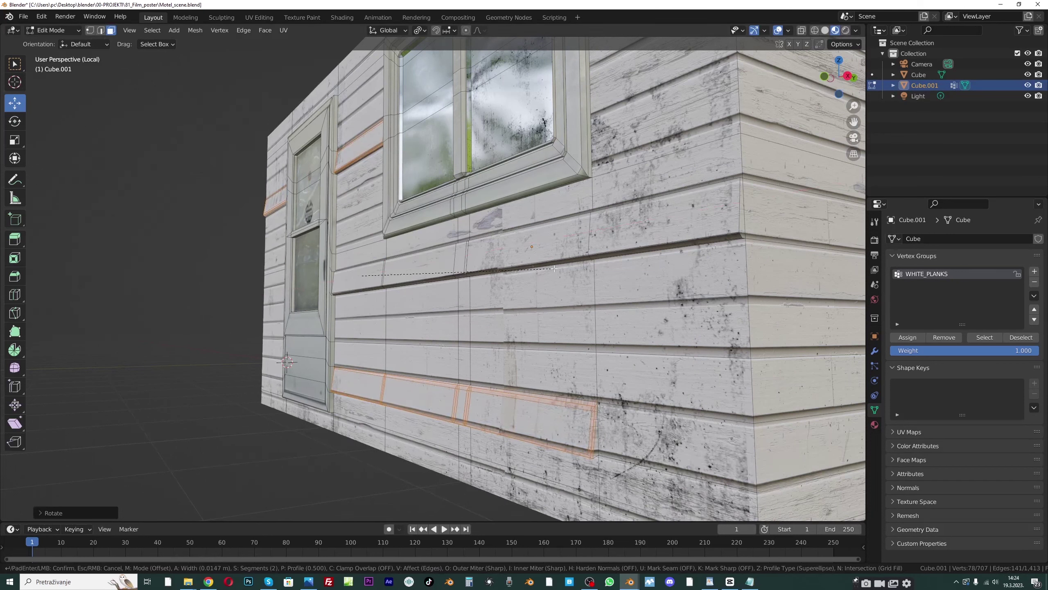
pyautogui.click(554, 268)
# Examine the raised front wall planks in Object Mode with solid shading, and return to Edit Mode with material preview shading
pyautogui.click(53, 30)
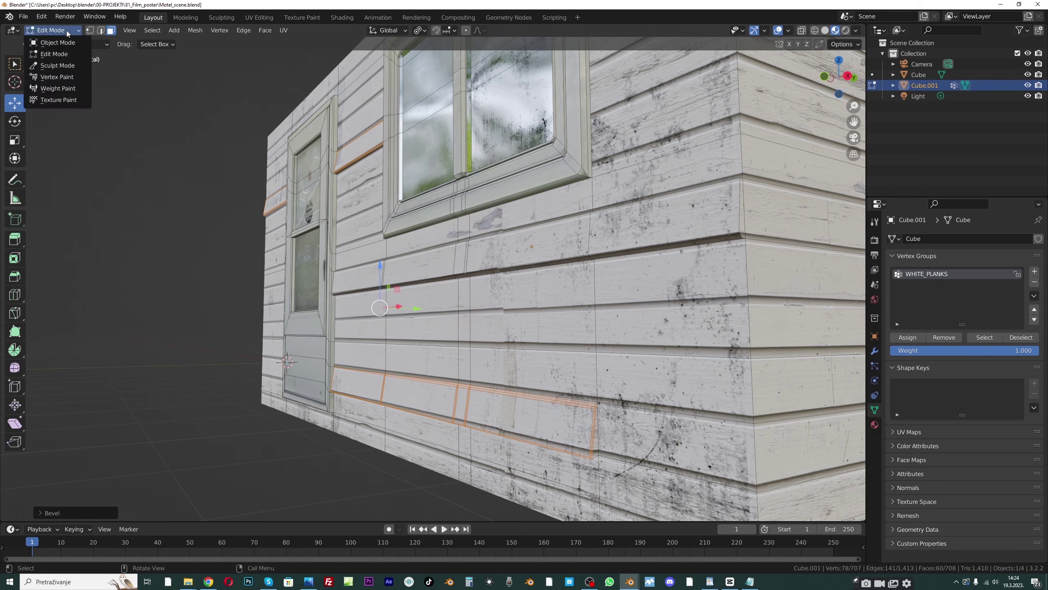
pyautogui.click(49, 40)
pyautogui.scroll(-5, 196, 145)
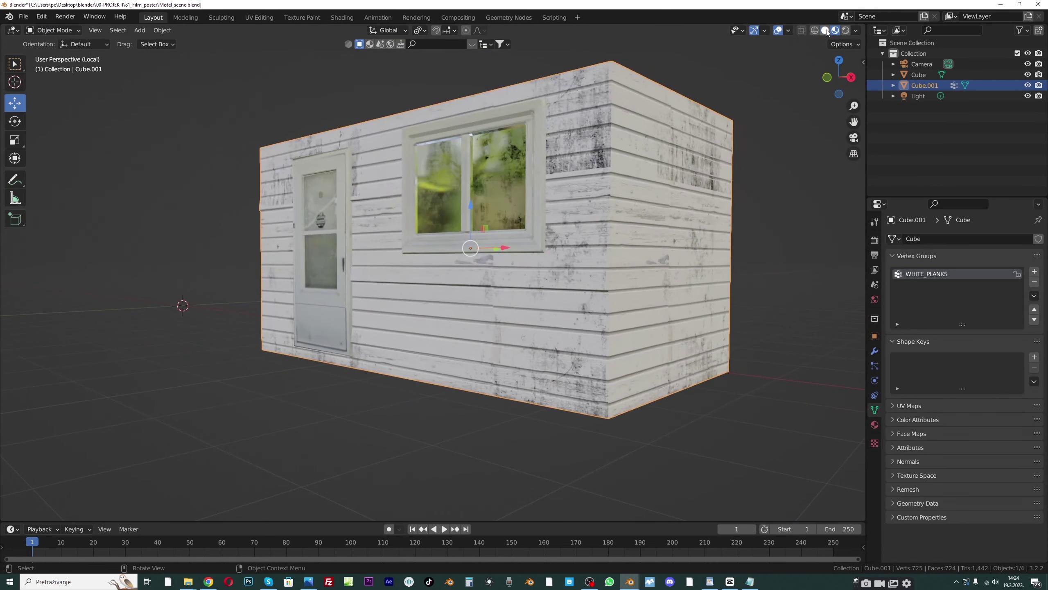
pyautogui.click(825, 30)
pyautogui.moveTo(303, 199)
pyautogui.mouseDown(button='middle')
pyautogui.moveTo(408, 194)
pyautogui.moveTo(359, 198)
pyautogui.moveTo(338, 240)
pyautogui.moveTo(283, 220)
pyautogui.moveTo(344, 234)
pyautogui.mouseUp(button='middle')
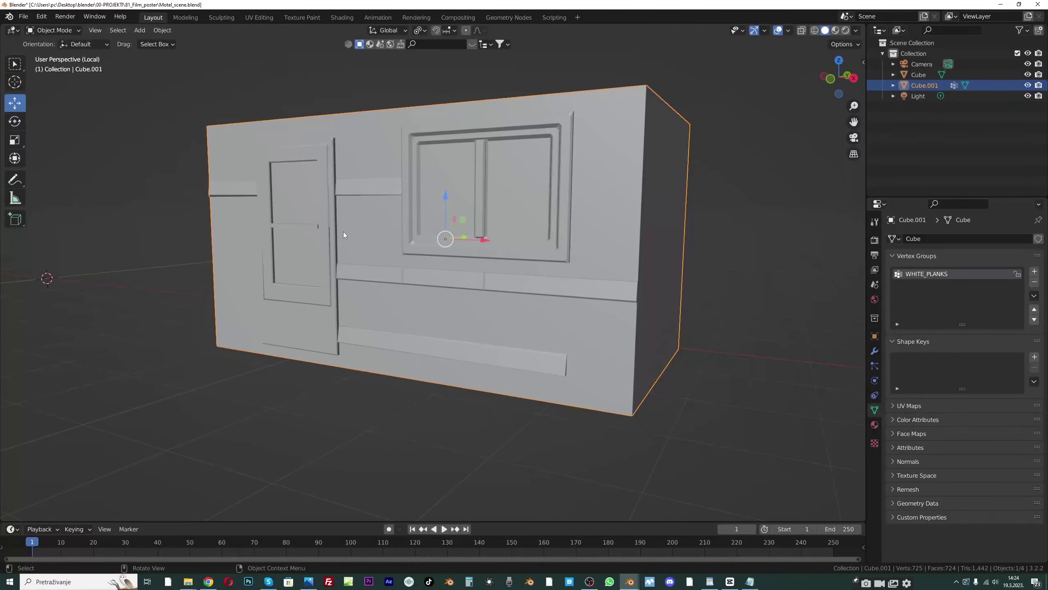
pyautogui.click(56, 30)
pyautogui.click(55, 52)
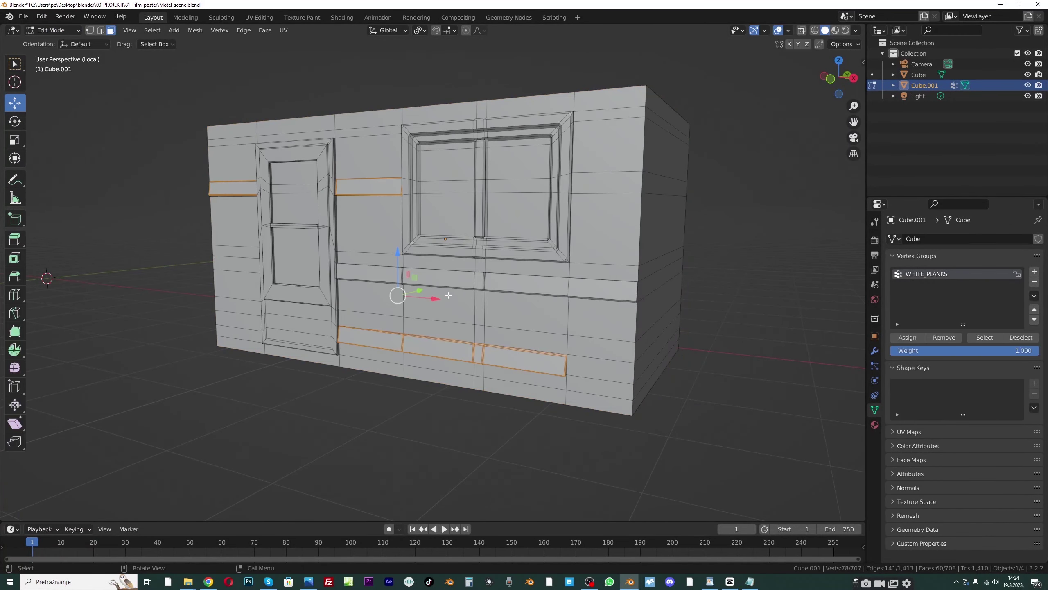
pyautogui.moveTo(397, 183); pyautogui.dragTo(367, 178, button='middle')
pyautogui.click(835, 31)
# Select one lower and one upper plank face on the end wall and extrude them about 0.012 m along the global X axis
pyautogui.moveTo(644, 289); pyautogui.dragTo(611, 291, button='middle')
pyautogui.click(623, 355)
pyautogui.moveTo(625, 355); pyautogui.dragTo(666, 349, button='middle')
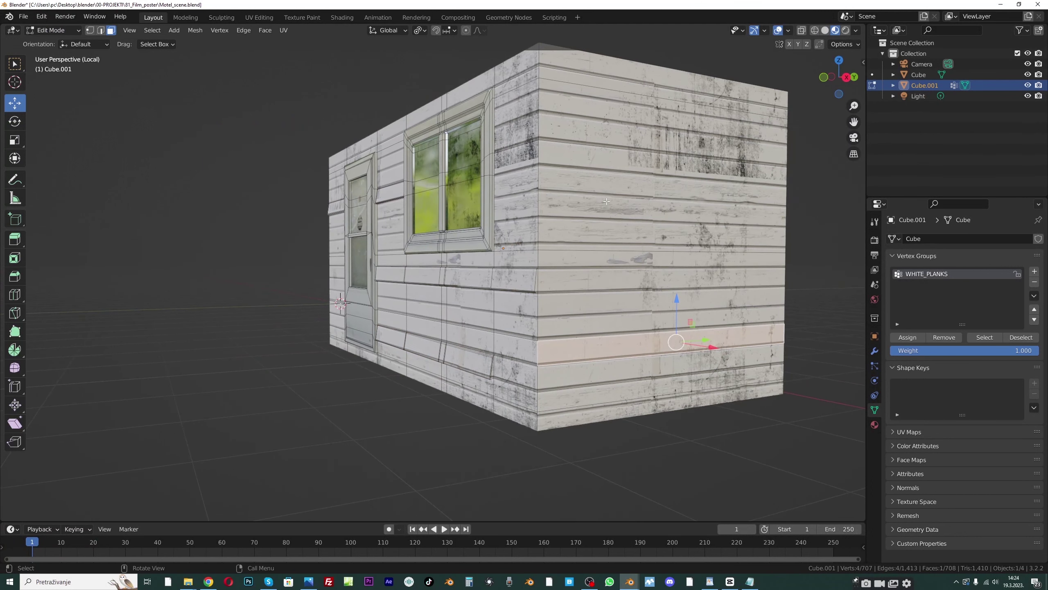
pyautogui.keyDown('shift'); pyautogui.click(593, 155); pyautogui.keyUp('shift')
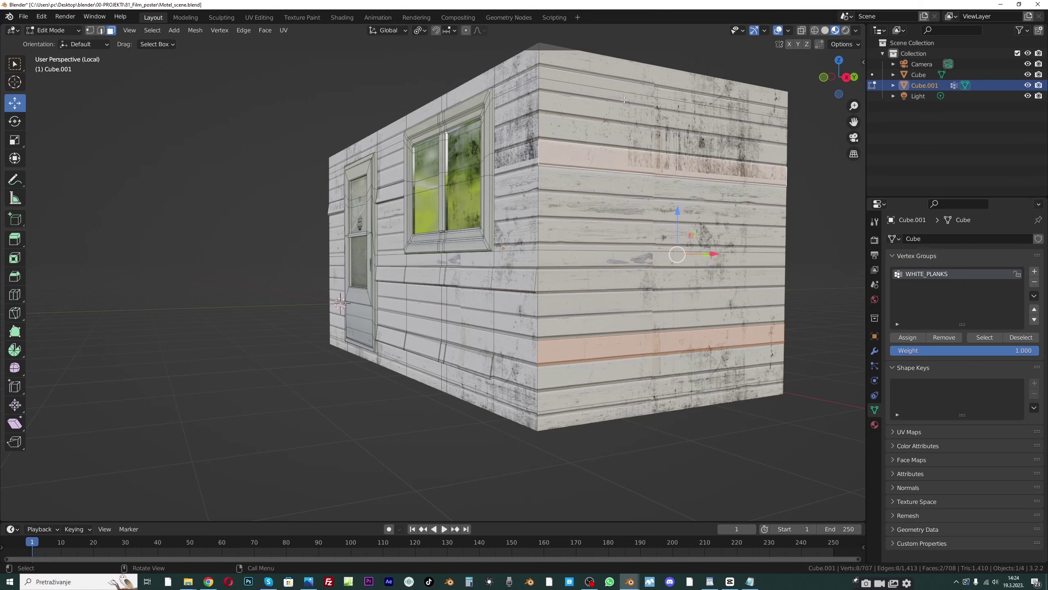
pyautogui.moveTo(669, 281); pyautogui.dragTo(716, 282, button='middle')
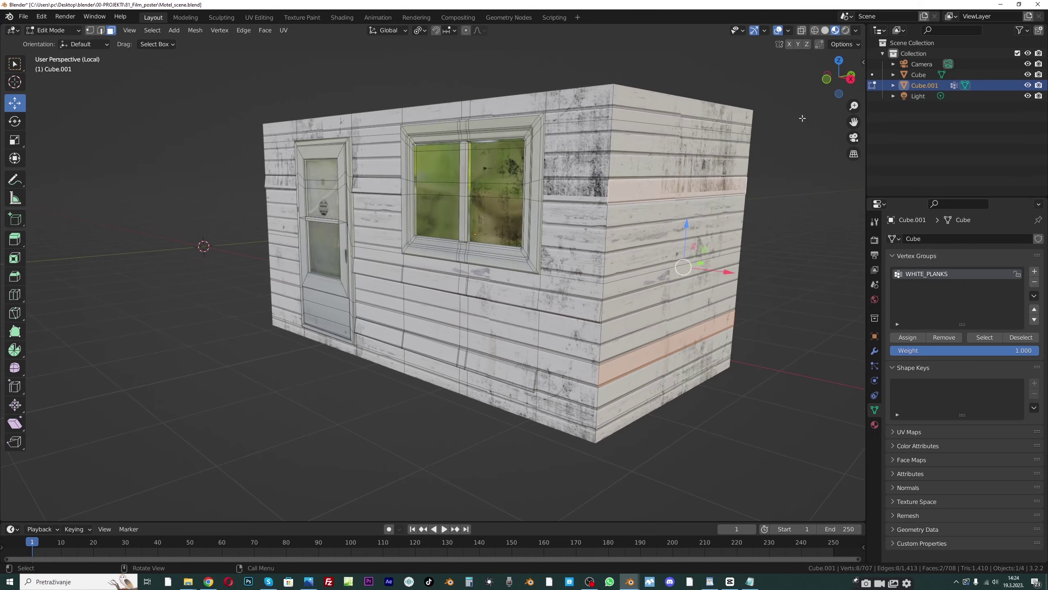
pyautogui.scroll(2, 709, 251)
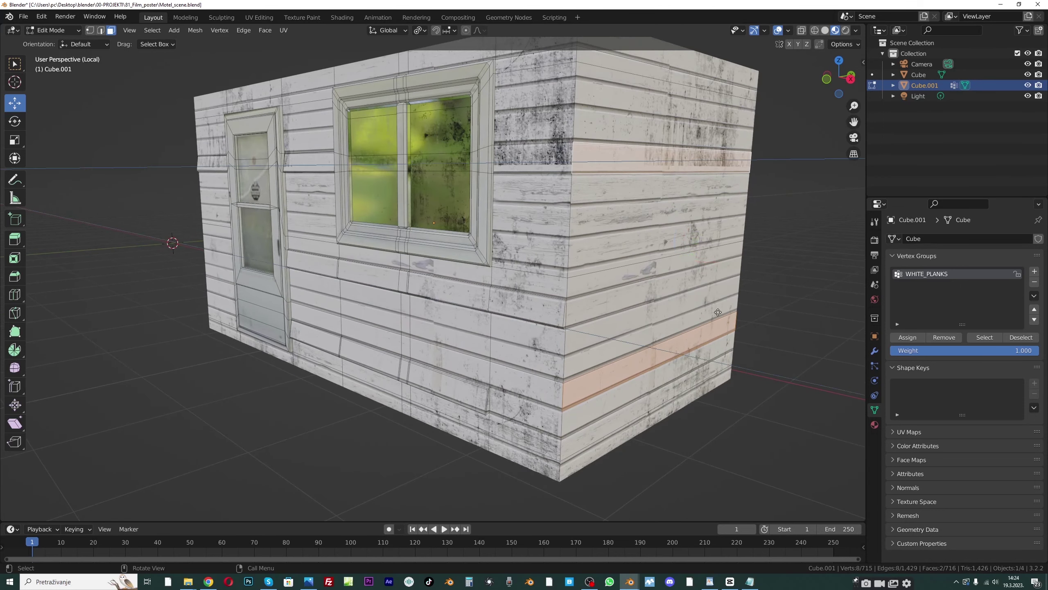
pyautogui.press('g')
pyautogui.press('x')
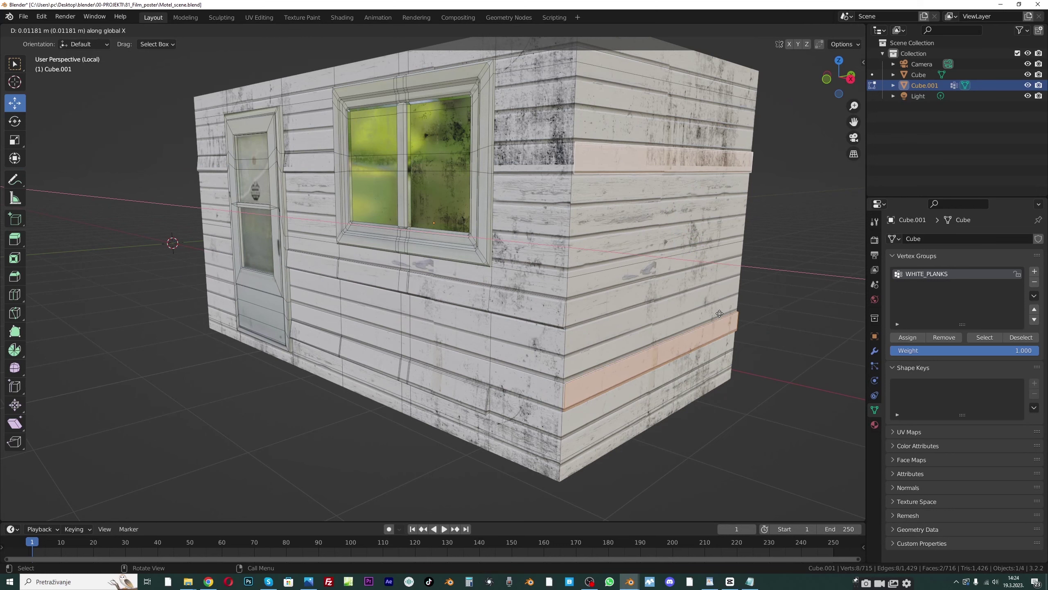
pyautogui.click(720, 313)
# Tilt the two extruded end wall planks slightly around the global Y axis and save the file
pyautogui.press('r')
pyautogui.press('y')
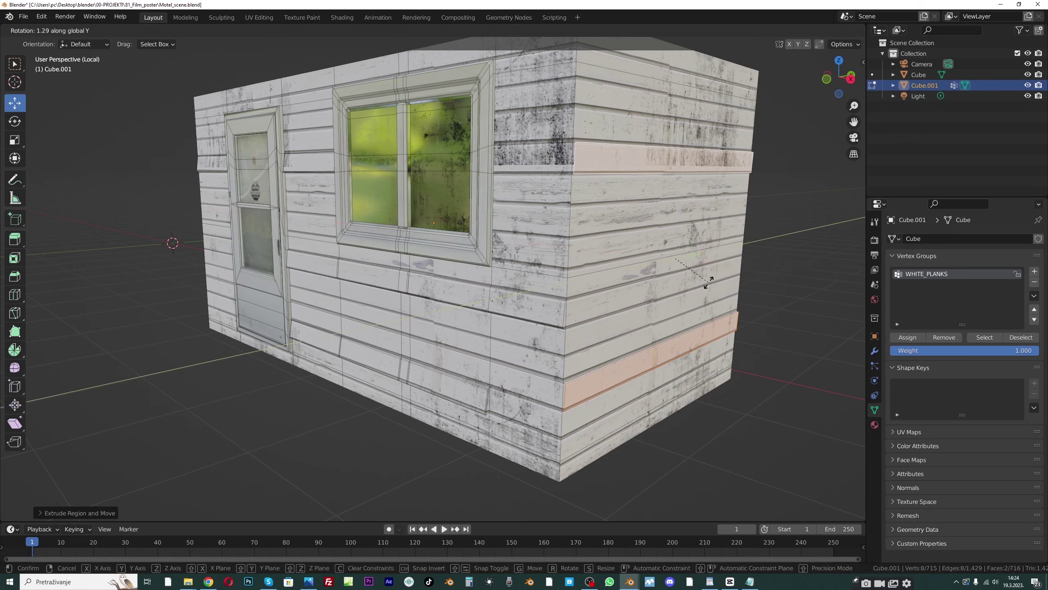
pyautogui.click(687, 267)
pyautogui.scroll(-1, 643, 259)
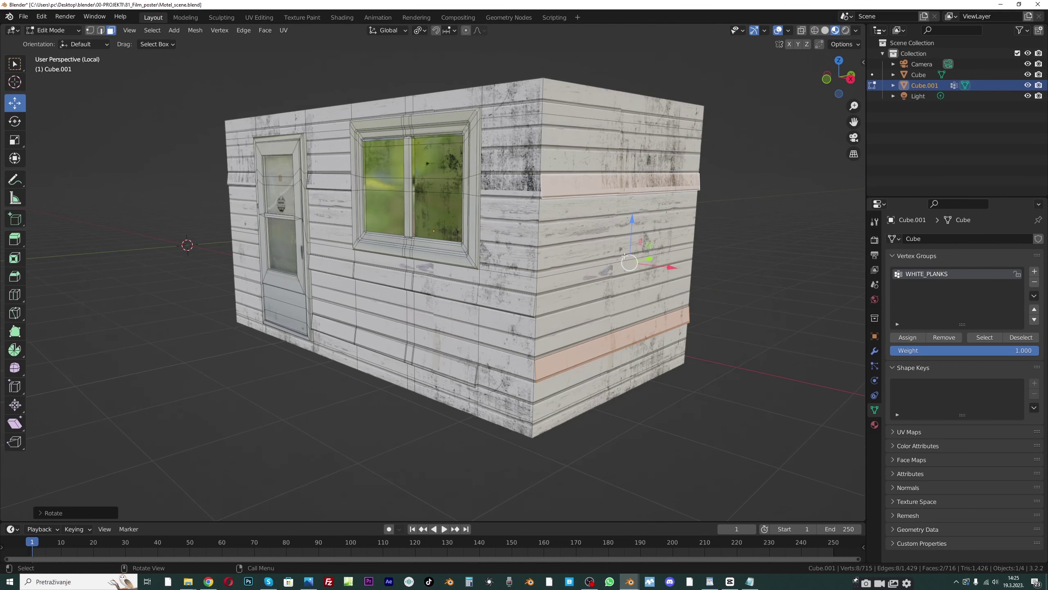
pyautogui.hotkey('ctrl', 's')
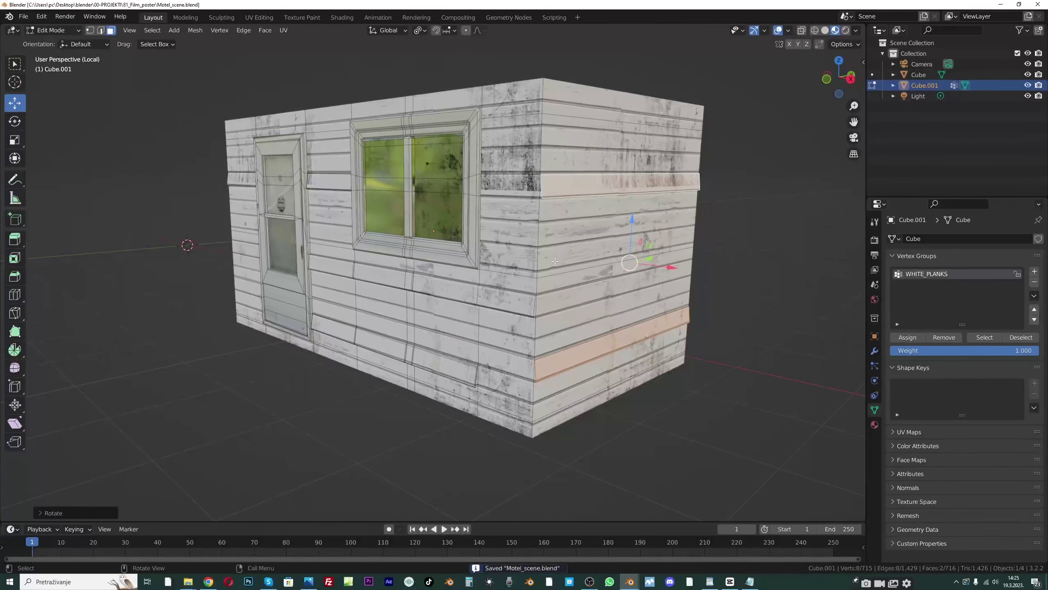
# Duplicate a mid-height plank face on the end wall in place and separate the copy into its own object
pyautogui.moveTo(854, 122); pyautogui.dragTo(688, 97)
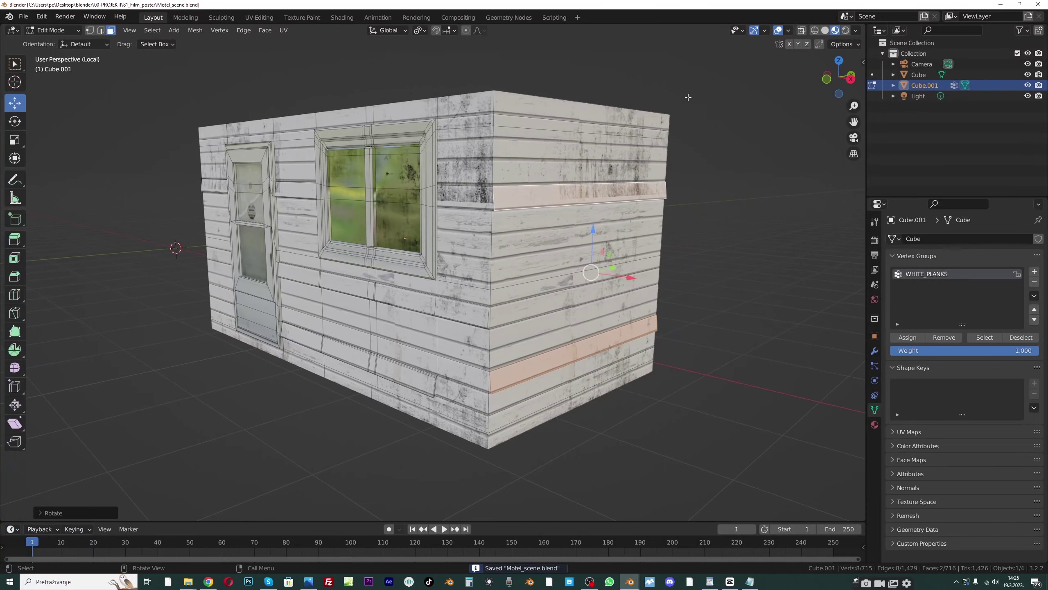
pyautogui.scroll(2, 591, 322)
pyautogui.scroll(-1, 590, 322)
pyautogui.moveTo(591, 323); pyautogui.dragTo(633, 304, button='middle')
pyautogui.click(542, 294)
pyautogui.hotkey('shift', 'd')
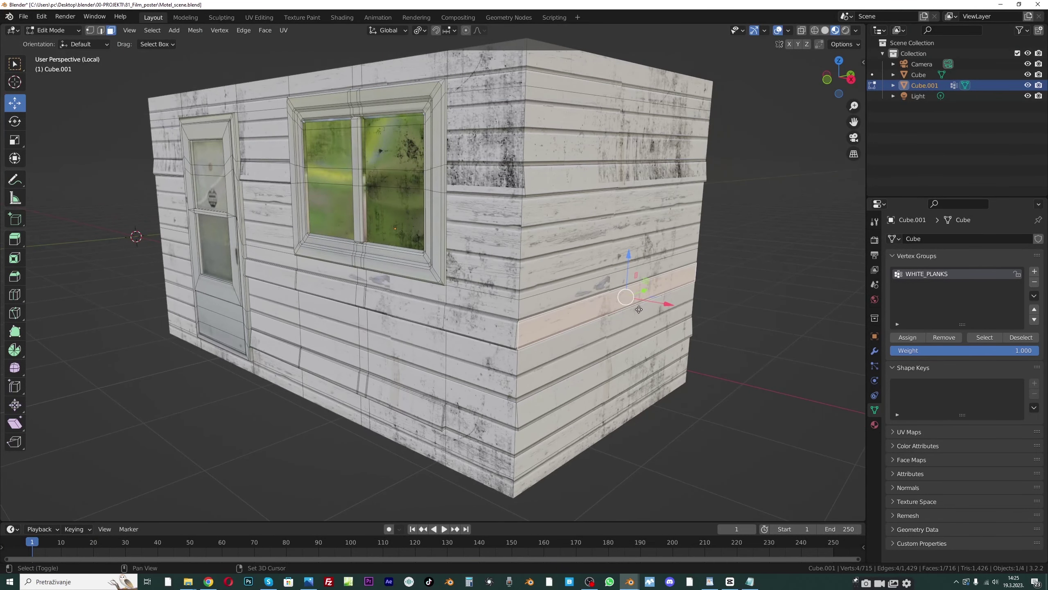
pyautogui.rightClick(643, 311)
pyautogui.press('p')
pyautogui.click(642, 311)
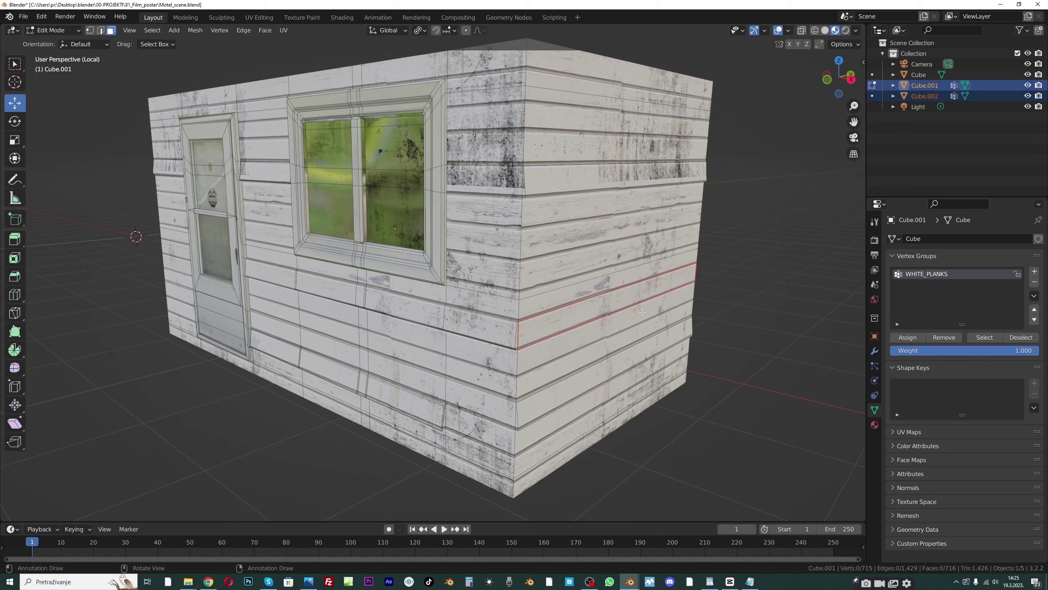
# Select the separated plank in Object Mode and set its origin to its geometry
pyautogui.click(53, 31)
pyautogui.click(52, 41)
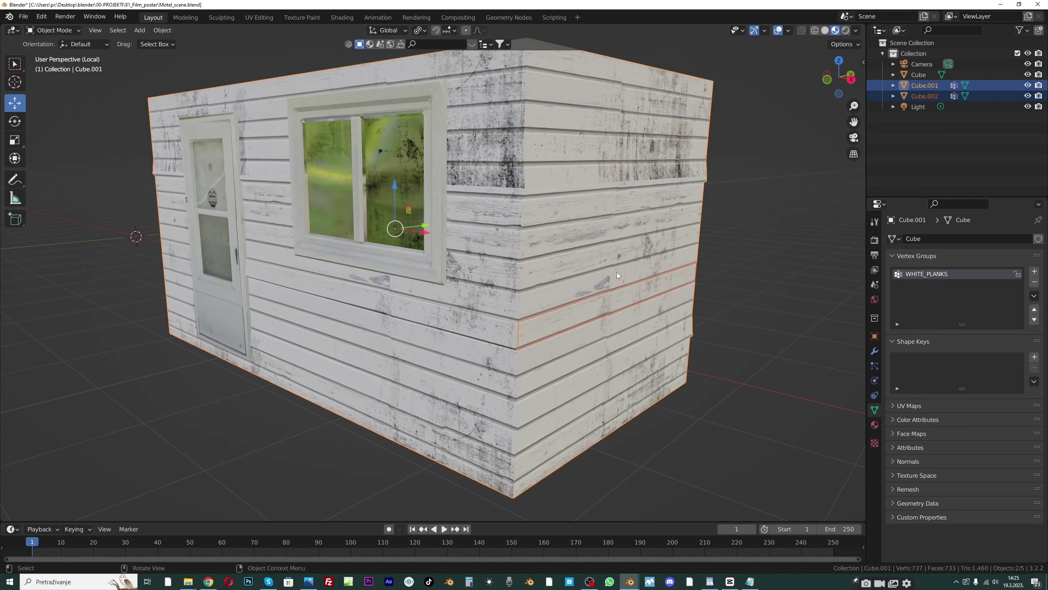
pyautogui.click(651, 294)
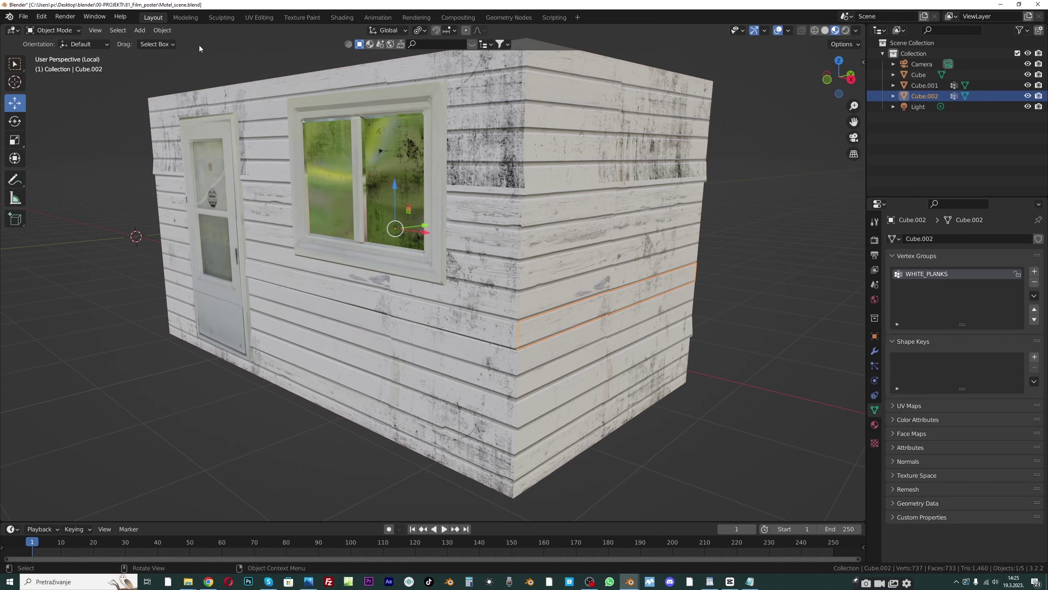
pyautogui.click(162, 30)
pyautogui.moveTo(187, 52)
pyautogui.click(283, 66)
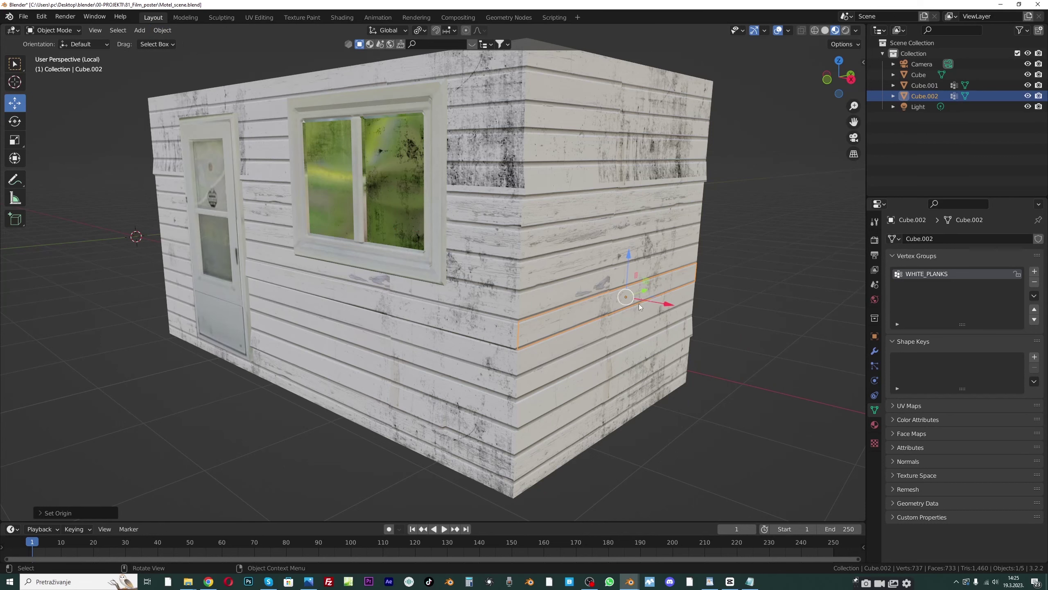
# Enter Edit Mode on the separated end wall plank and extrude its face about 0.018 m along the global X axis
pyautogui.scroll(2, 628, 308)
pyautogui.click(53, 30)
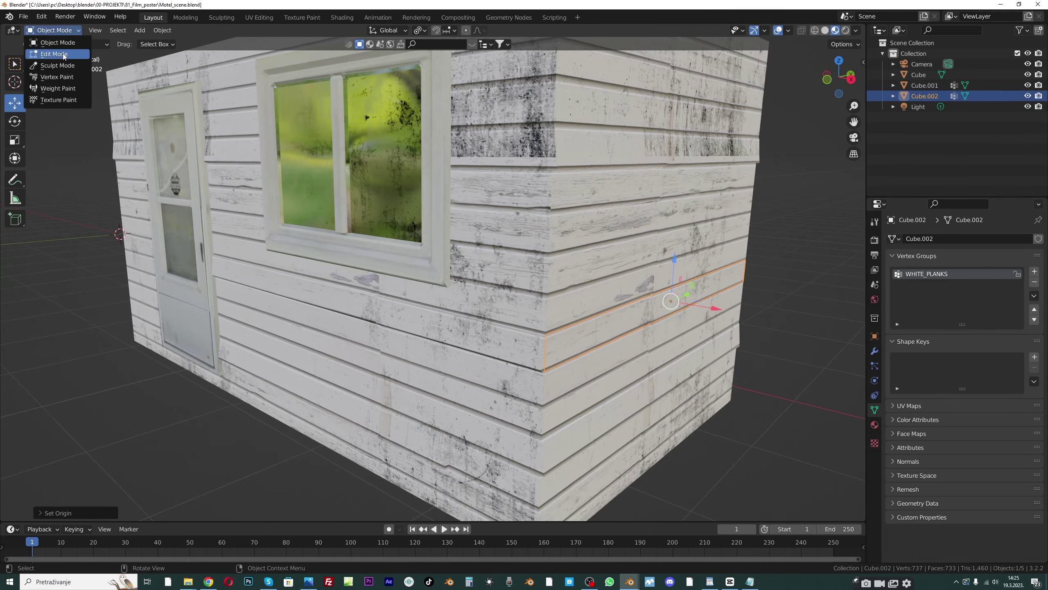
pyautogui.click(52, 51)
pyautogui.click(663, 302)
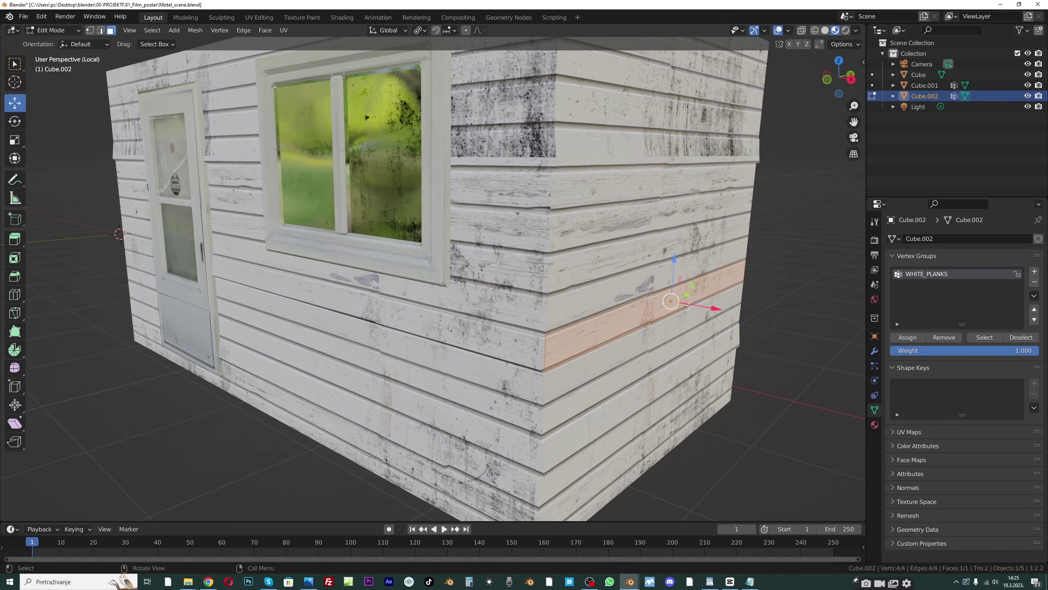
pyautogui.moveTo(698, 307); pyautogui.dragTo(717, 306, button='middle')
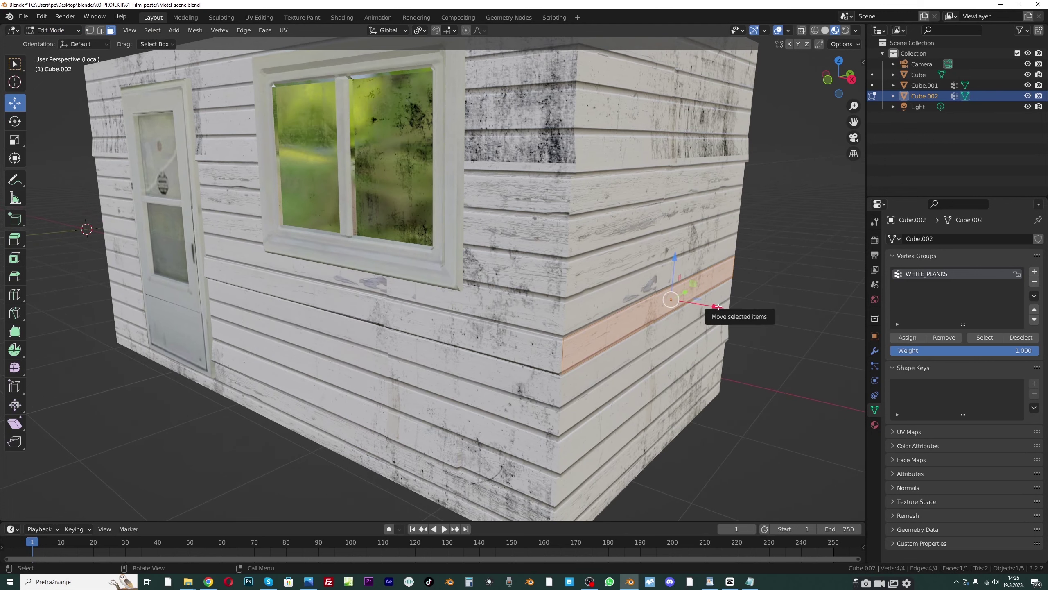
pyautogui.press('e')
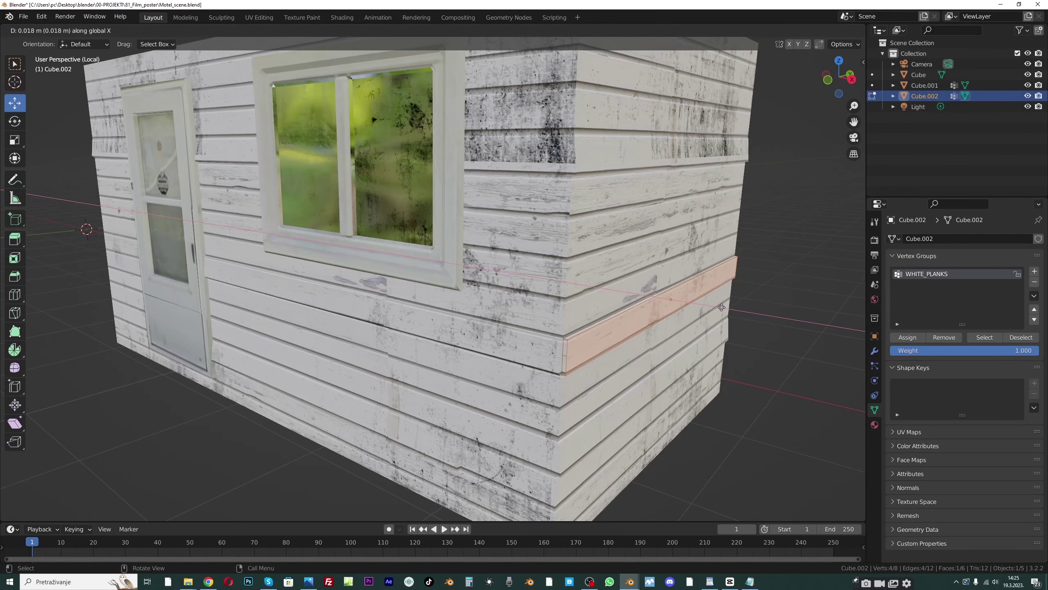
pyautogui.click(720, 307)
# Tilt the extruded plank face by about -4.5° around the global Y axis
pyautogui.press('r')
pyautogui.press('Escape')
pyautogui.press('r')
pyautogui.press('y')
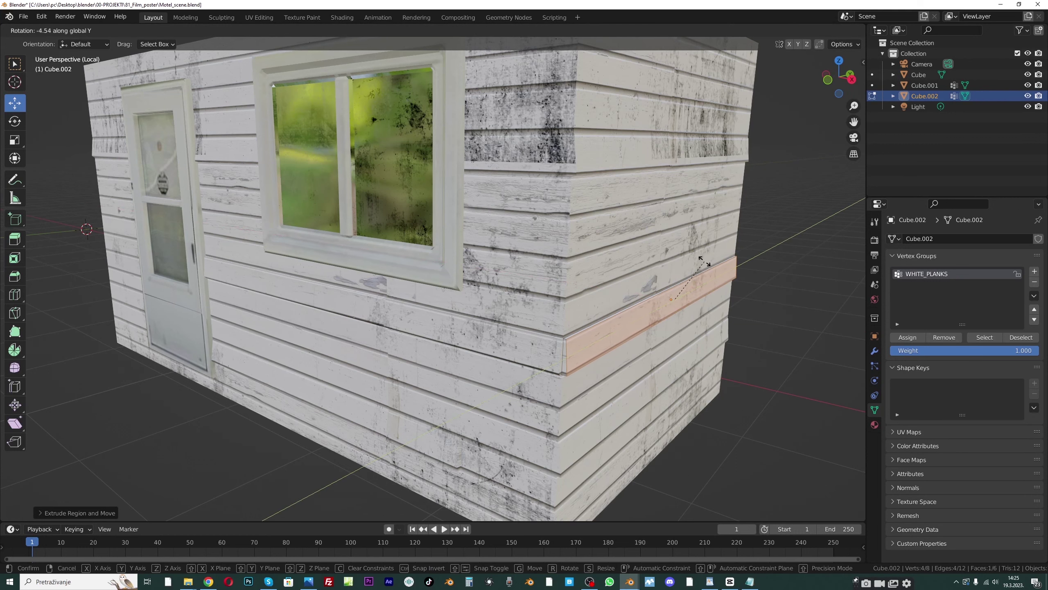
pyautogui.click(704, 260)
# Select the whole linked plank, duplicate it about 0.47 m upward along global Z, and rotate the copy about -1.27° around global X
pyautogui.moveTo(631, 306); pyautogui.dragTo(645, 317, button='middle')
pyautogui.hotkey('ctrl', 'l')
pyautogui.moveTo(672, 315); pyautogui.dragTo(645, 295, button='middle')
pyautogui.hotkey('shift', 'd')
pyautogui.press('z')
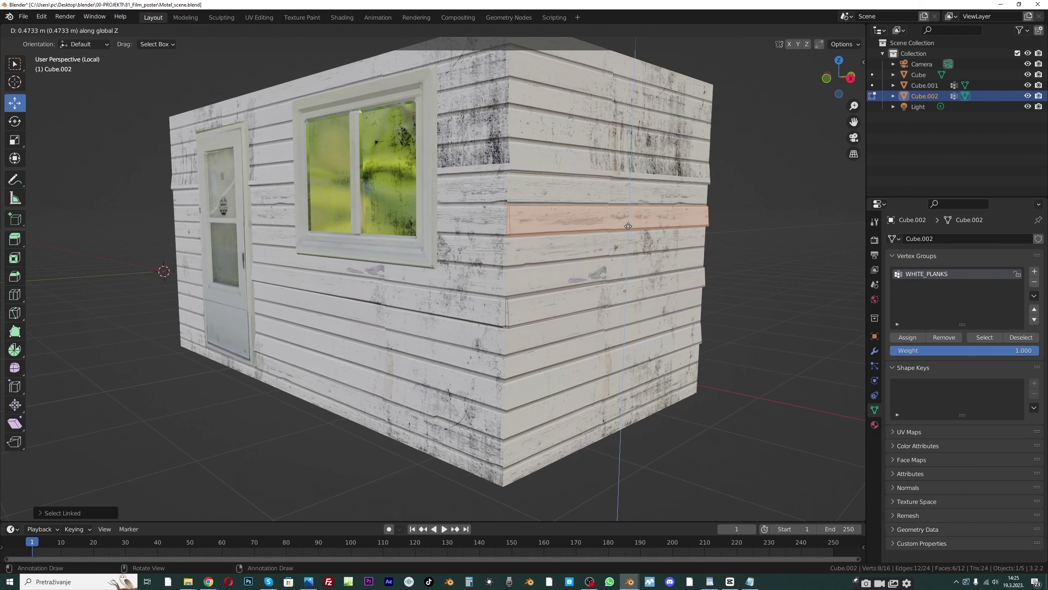
pyautogui.click(628, 226)
pyautogui.press('r')
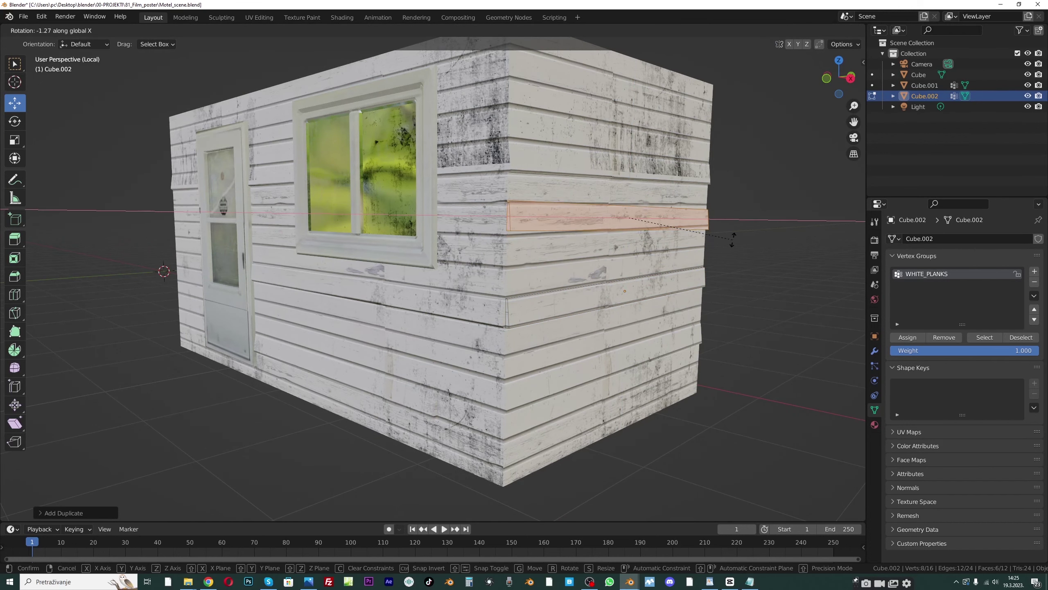
pyautogui.click(733, 239)
# Add two evenly spaced loop cuts across the length of the duplicated upper plank
pyautogui.moveTo(733, 238); pyautogui.dragTo(600, 239, button='middle')
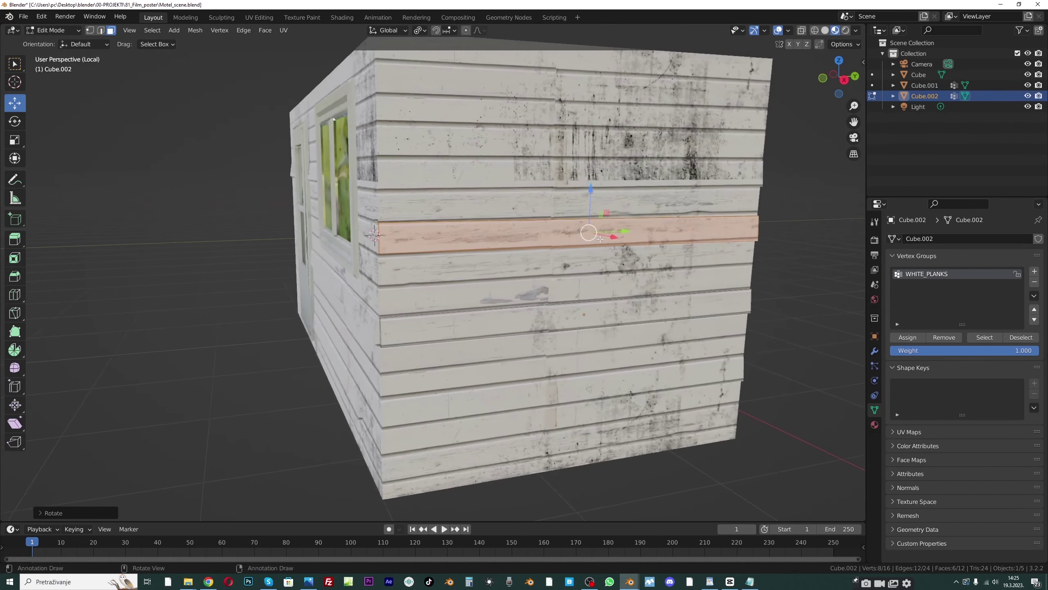
pyautogui.hotkey('ctrl', 'r')
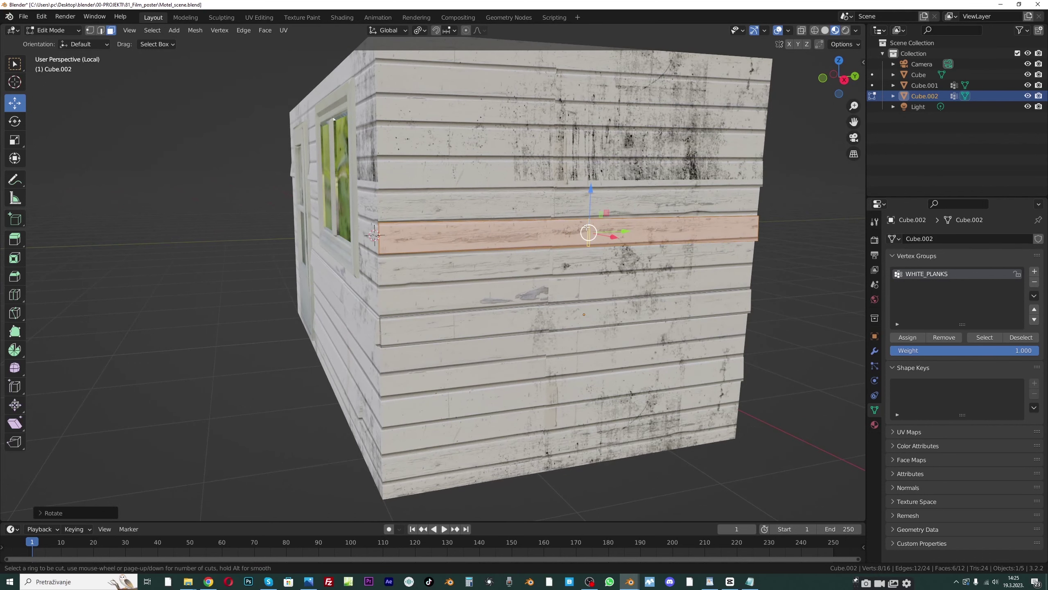
pyautogui.click(587, 227)
pyautogui.rightClick(586, 228)
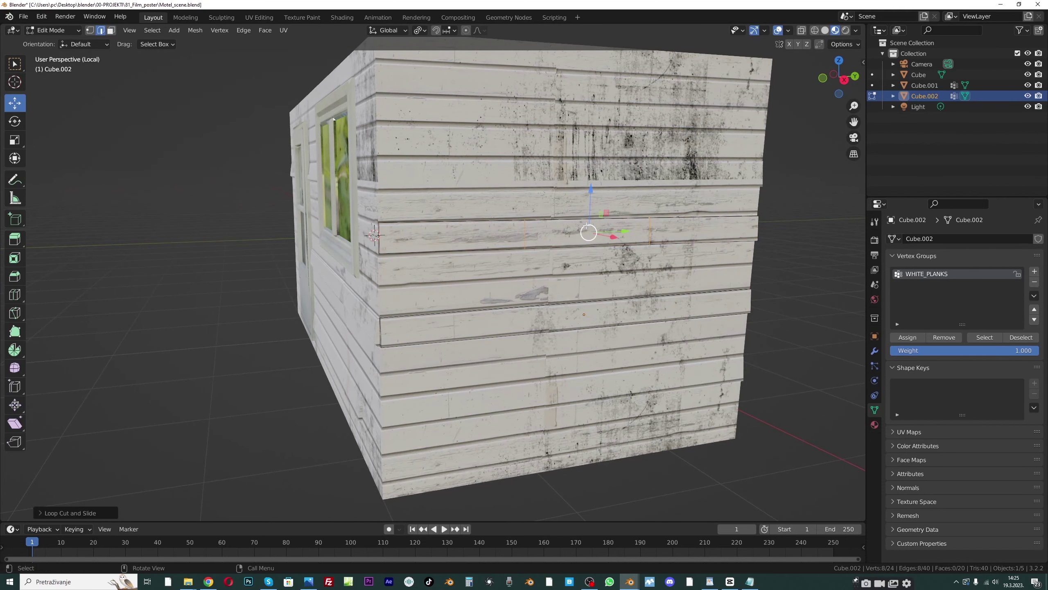
pyautogui.moveTo(586, 227); pyautogui.dragTo(440, 178, button='middle')
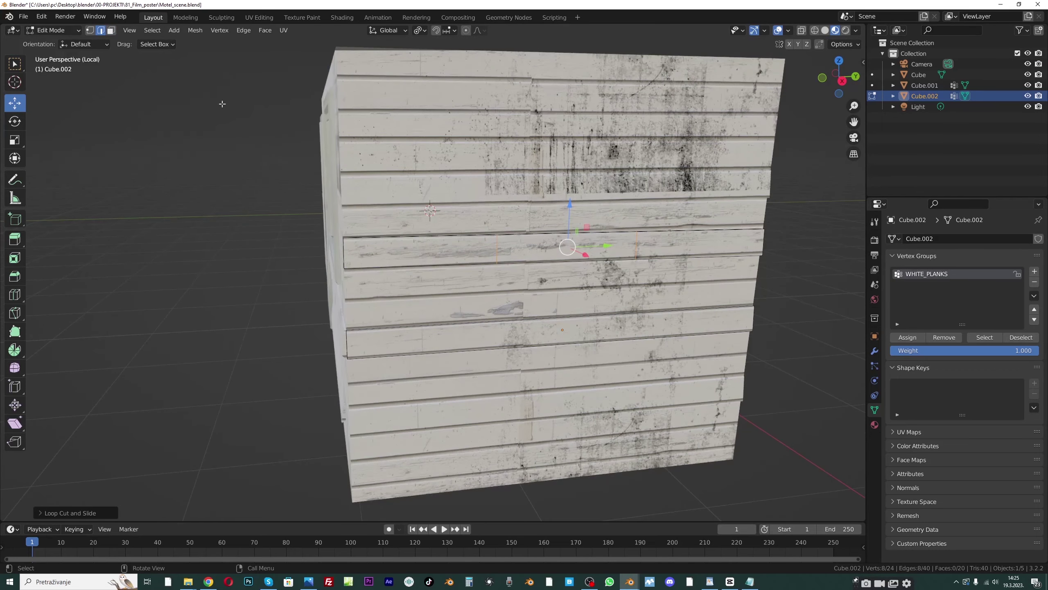
# Duplicate the upper plank's end segment face farthest from the window wall and move the copy about 0.3 m down along global Z
pyautogui.click(111, 31)
pyautogui.click(673, 249)
pyautogui.moveTo(672, 249); pyautogui.dragTo(671, 256, button='middle')
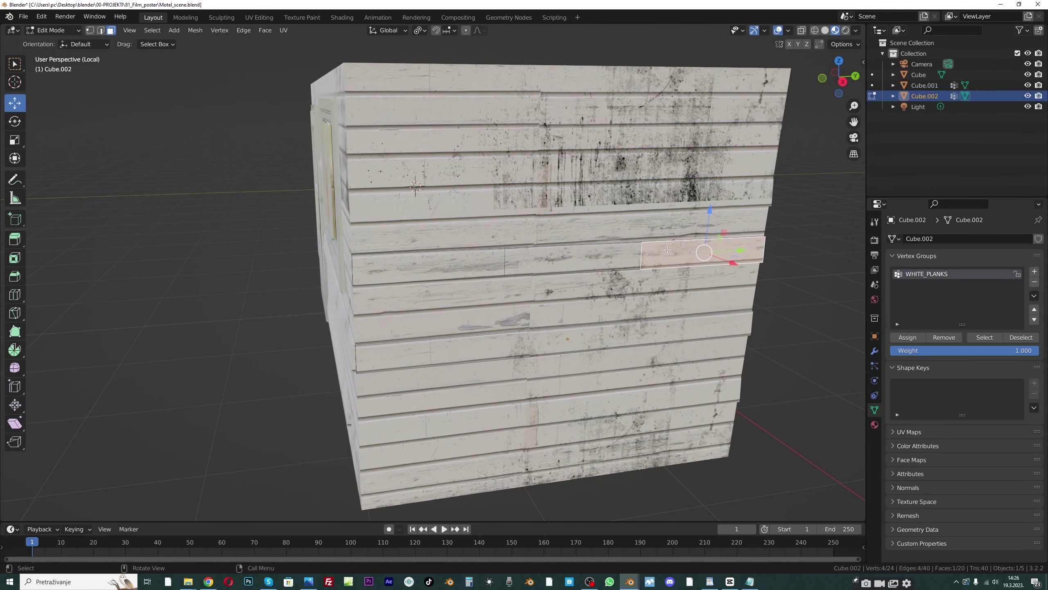
pyautogui.moveTo(682, 274)
pyautogui.mouseDown(button='middle')
pyautogui.moveTo(742, 266)
pyautogui.moveTo(671, 279)
pyautogui.moveTo(702, 277)
pyautogui.mouseUp(button='middle')
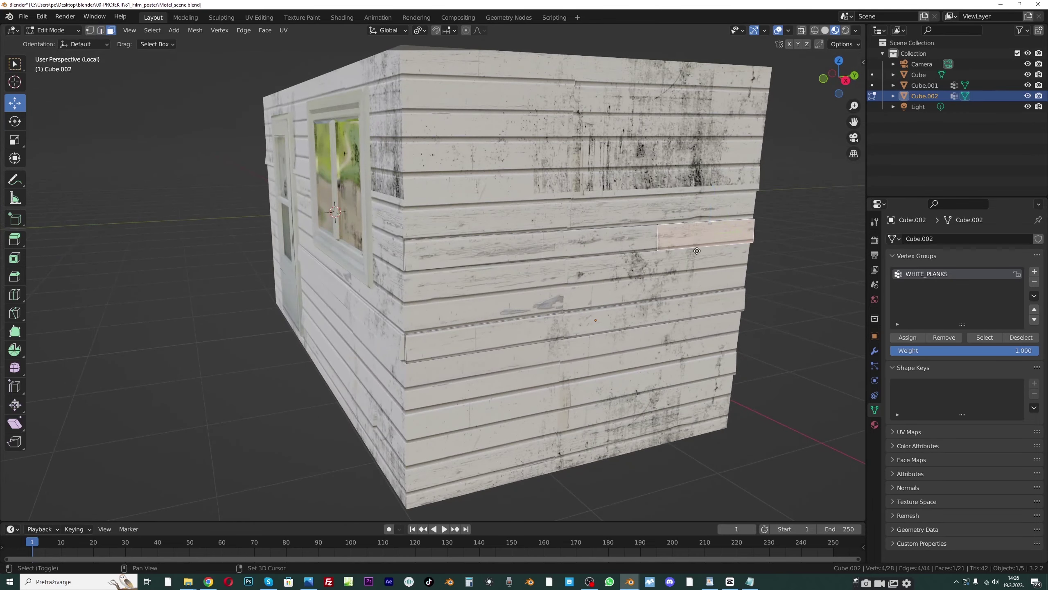
pyautogui.press('g')
pyautogui.press('z')
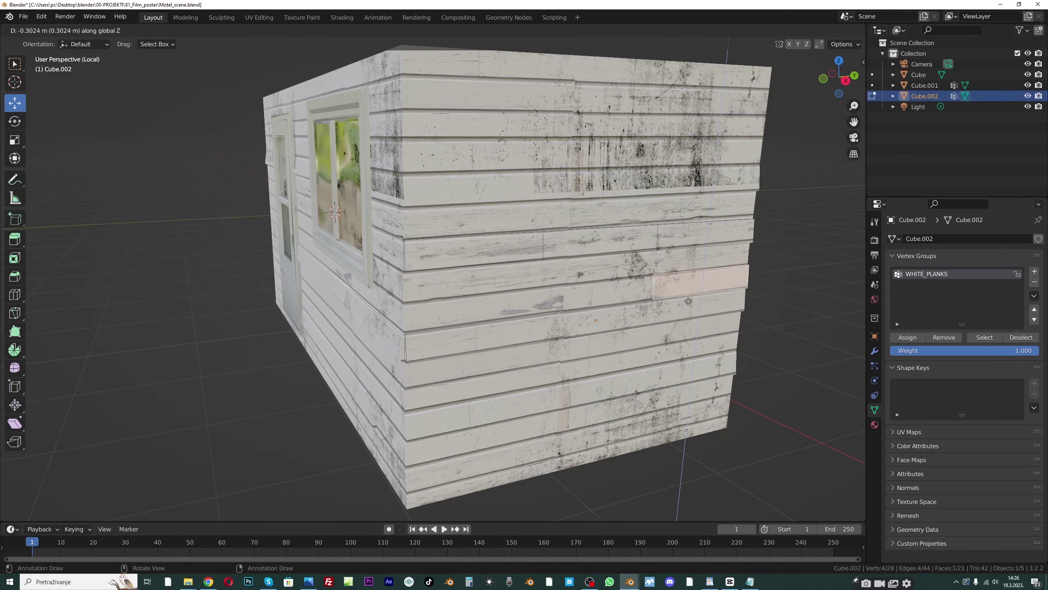
pyautogui.click(687, 297)
# Extrude the duplicated short plank face outward from the end wall, return to Object Mode and clear the selection
pyautogui.moveTo(687, 298); pyautogui.dragTo(726, 268, button='middle')
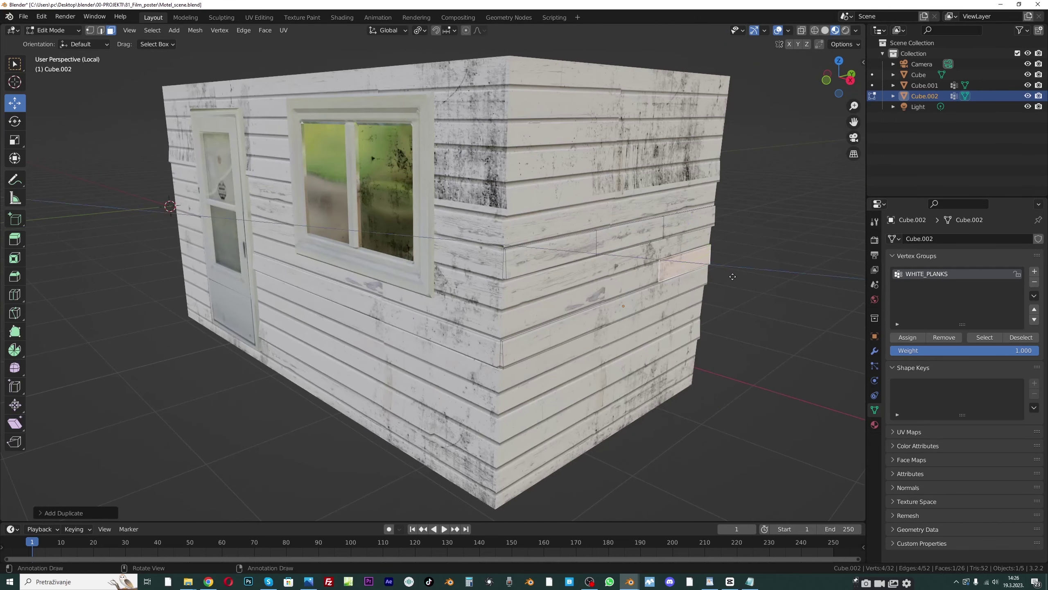
pyautogui.press('r')
pyautogui.press('Escape')
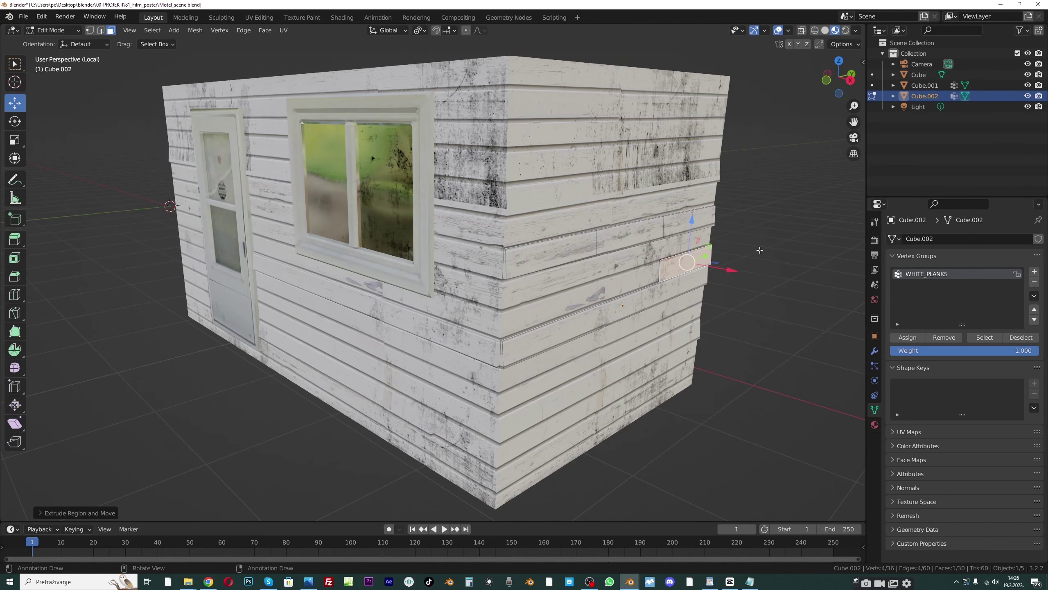
pyautogui.press('r')
pyautogui.press('x')
pyautogui.press('Escape')
pyautogui.click(53, 31)
pyautogui.click(54, 43)
pyautogui.click(766, 264)
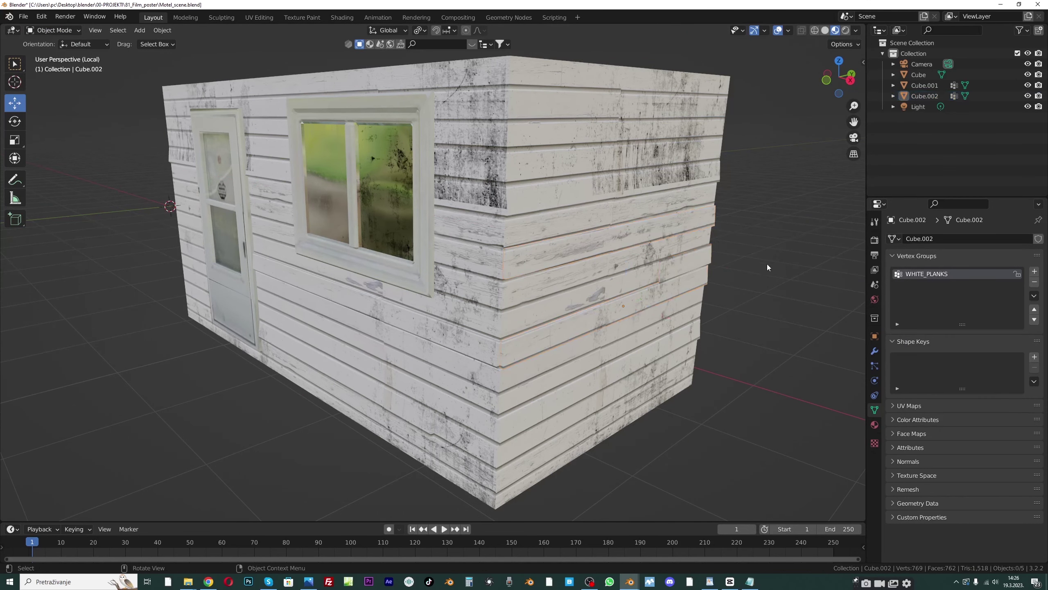
# Examine the protruding wall planks in solid shading from several angles, and switch back to material preview
pyautogui.moveTo(766, 264); pyautogui.dragTo(796, 157, button='middle')
pyautogui.click(825, 30)
pyautogui.scroll(-3, 619, 202)
pyautogui.moveTo(564, 231)
pyautogui.mouseDown(button='middle')
pyautogui.moveTo(606, 245)
pyautogui.moveTo(612, 234)
pyautogui.mouseUp(button='middle')
pyautogui.moveTo(531, 275); pyautogui.dragTo(490, 274, button='middle')
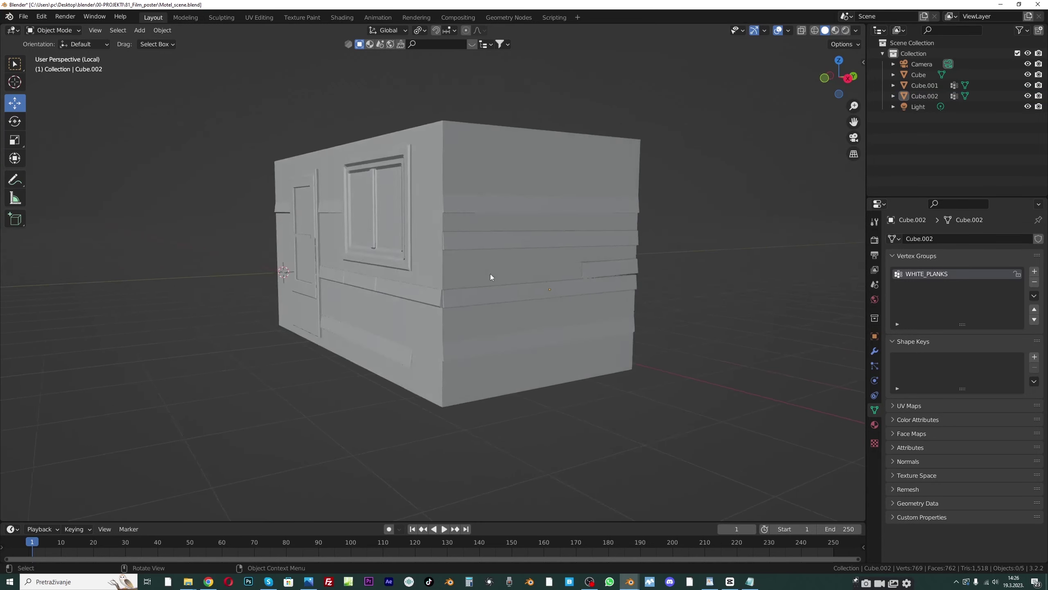
pyautogui.scroll(-5, 466, 274)
pyautogui.moveTo(426, 289)
pyautogui.mouseDown(button='middle')
pyautogui.moveTo(440, 292)
pyautogui.moveTo(434, 301)
pyautogui.moveTo(434, 274)
pyautogui.moveTo(438, 288)
pyautogui.mouseUp(button='middle')
pyautogui.scroll(3, 430, 281)
pyautogui.moveTo(854, 122); pyautogui.dragTo(879, 140)
pyautogui.click(835, 31)
pyautogui.scroll(3, 537, 256)
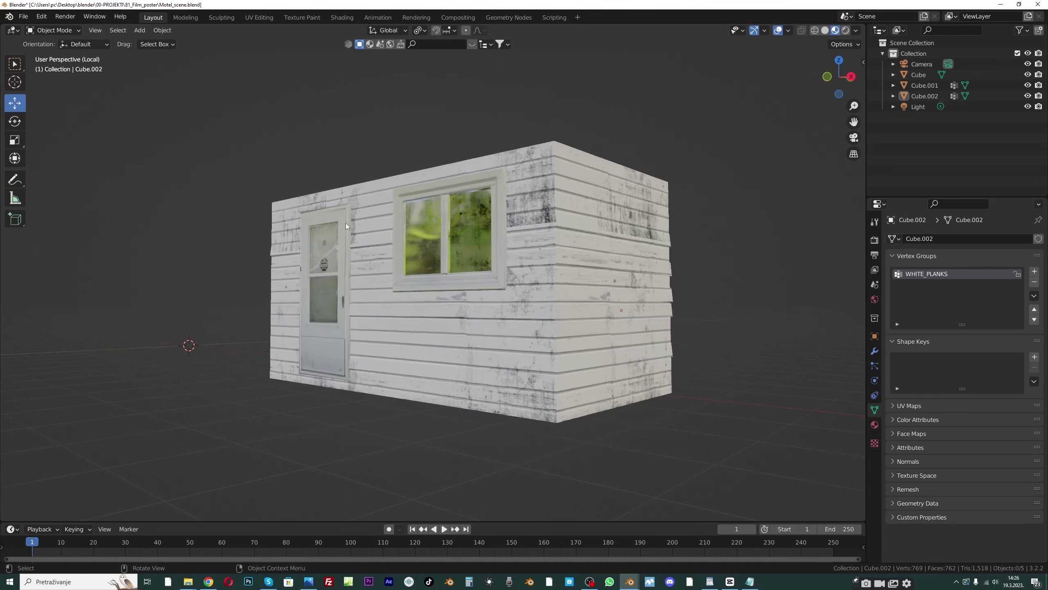
# Enter Edit Mode on the main building and extrude the upper plank face between window and corner about 0.04 m outward along global Y
pyautogui.click(549, 250)
pyautogui.scroll(-2, 548, 250)
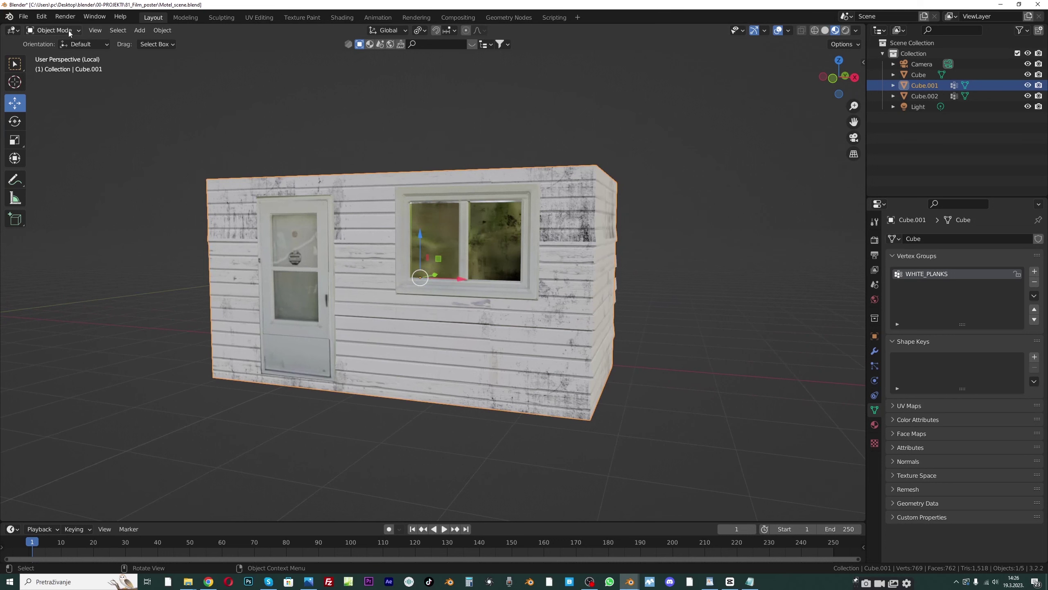
pyautogui.click(826, 31)
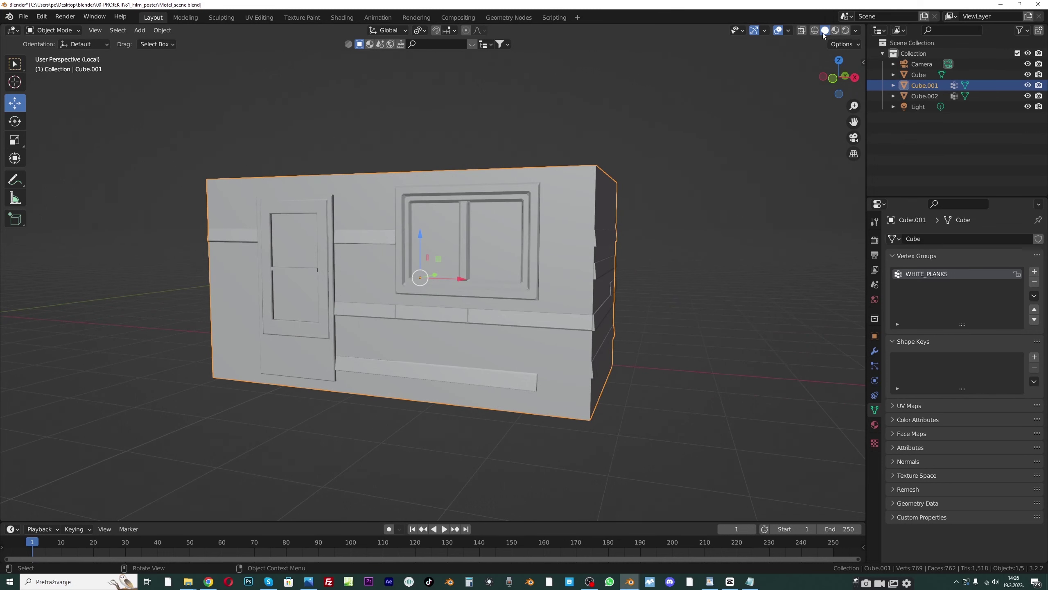
pyautogui.click(53, 30)
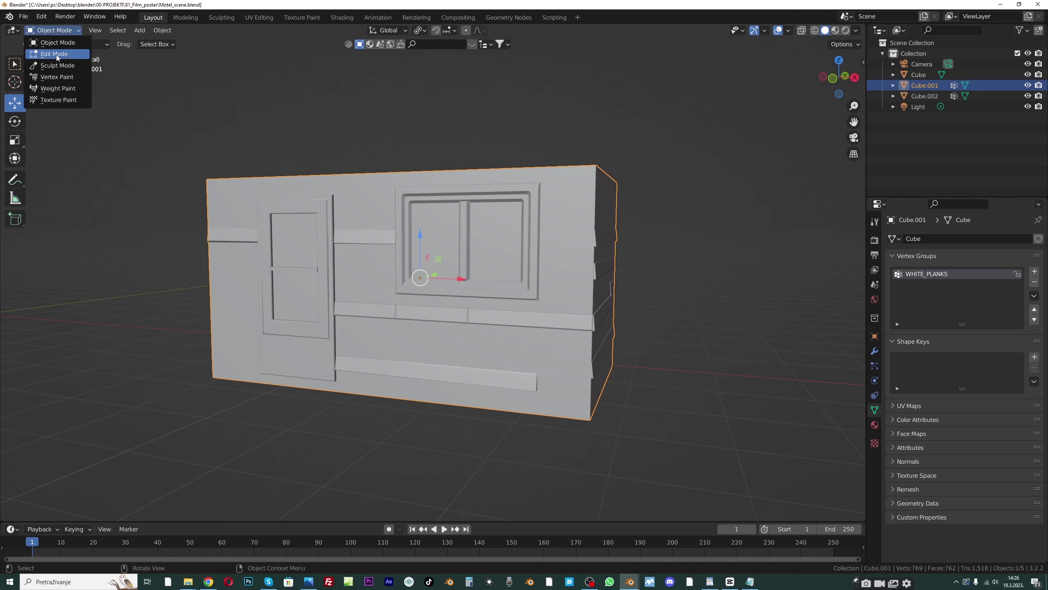
pyautogui.click(50, 52)
pyautogui.click(835, 30)
pyautogui.click(559, 242)
pyautogui.moveTo(559, 241); pyautogui.dragTo(657, 257, button='middle')
pyautogui.press('g')
pyautogui.press('y')
pyautogui.click(657, 256)
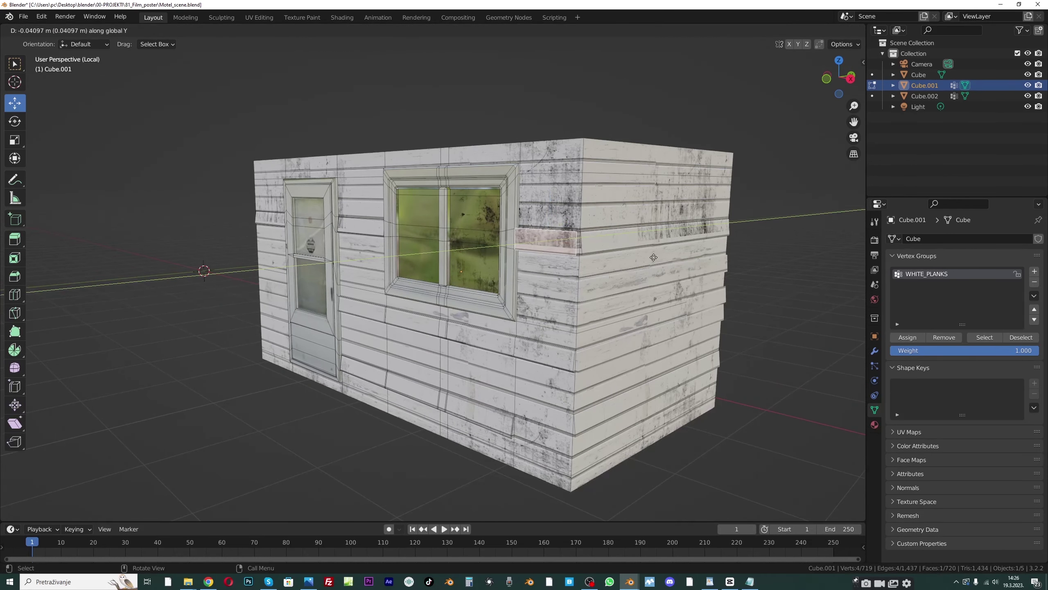
# Fine-tune the position of the extruded face beside the window and tilt it slightly around the global X axis
pyautogui.moveTo(591, 237); pyautogui.dragTo(541, 269, button='middle')
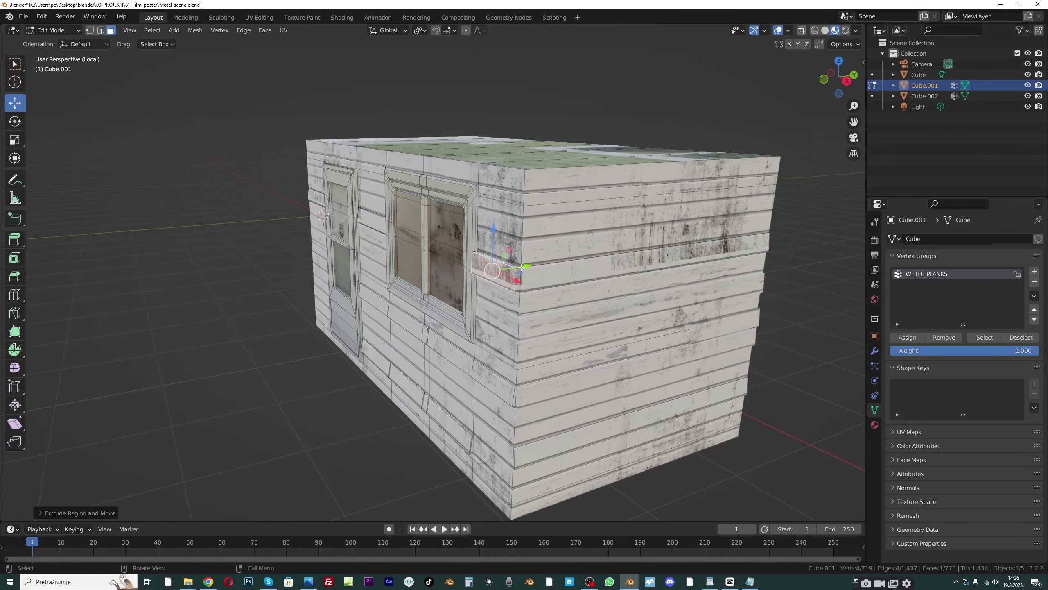
pyautogui.press('g')
pyautogui.click(541, 269)
pyautogui.press('r')
pyautogui.press('x')
pyautogui.press('Escape')
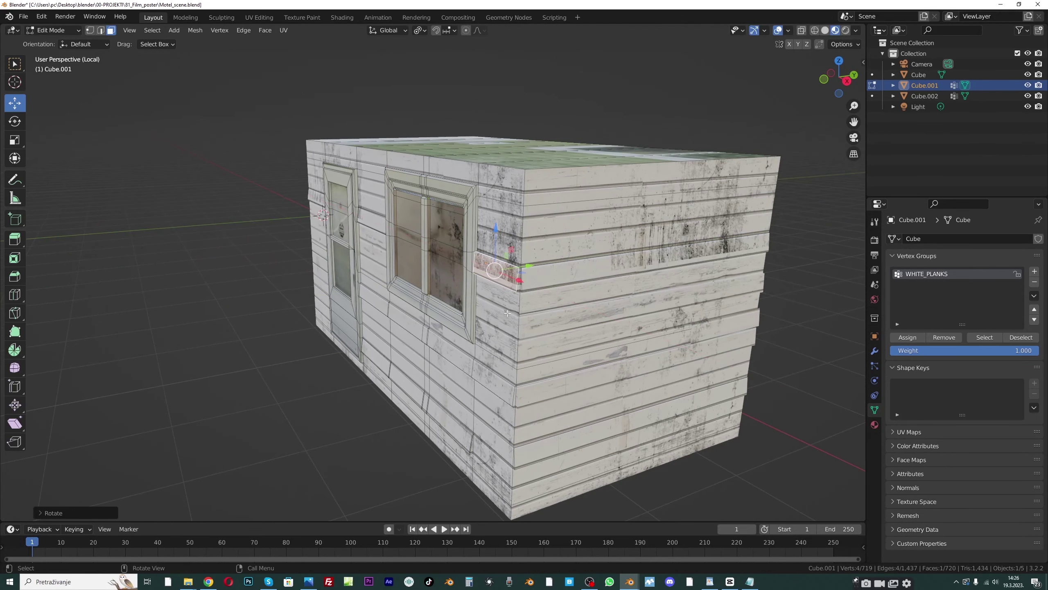
pyautogui.hotkey('ctrl', 'z')
pyautogui.moveTo(541, 269); pyautogui.dragTo(537, 309, button='middle')
pyautogui.hotkey('alt', 'a')
pyautogui.hotkey('ctrl', 'r')
pyautogui.press('Escape')
pyautogui.moveTo(529, 283); pyautogui.dragTo(536, 294, button='middle')
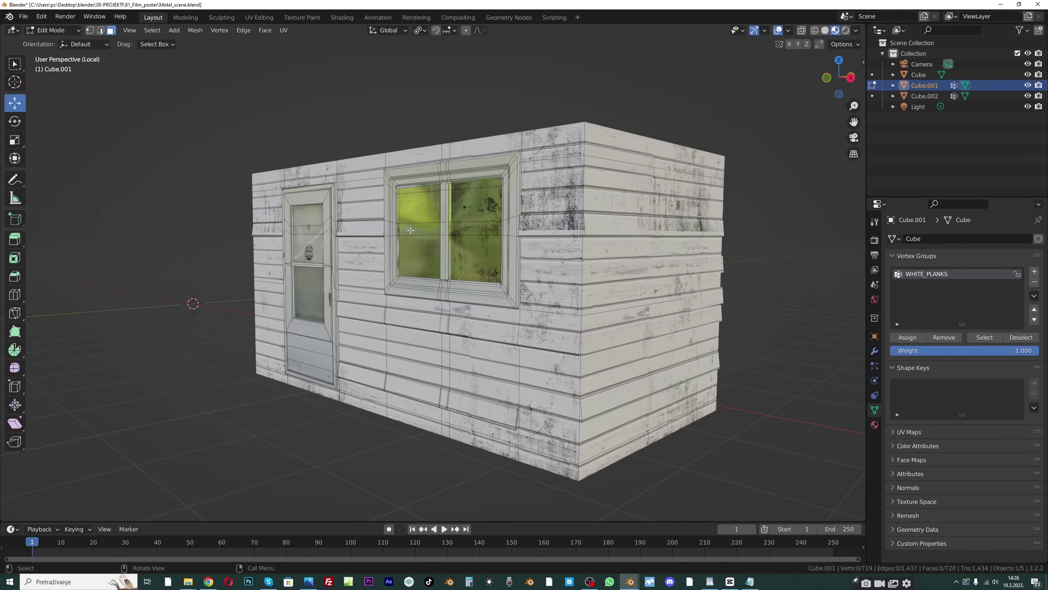
pyautogui.hotkey('ctrl', 'r')
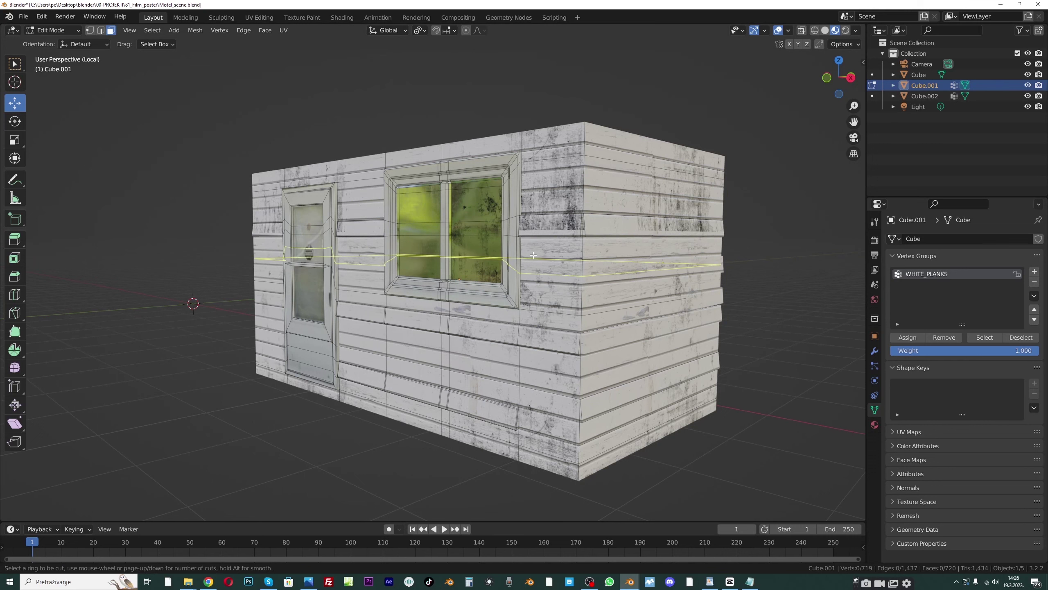
pyautogui.press('Escape')
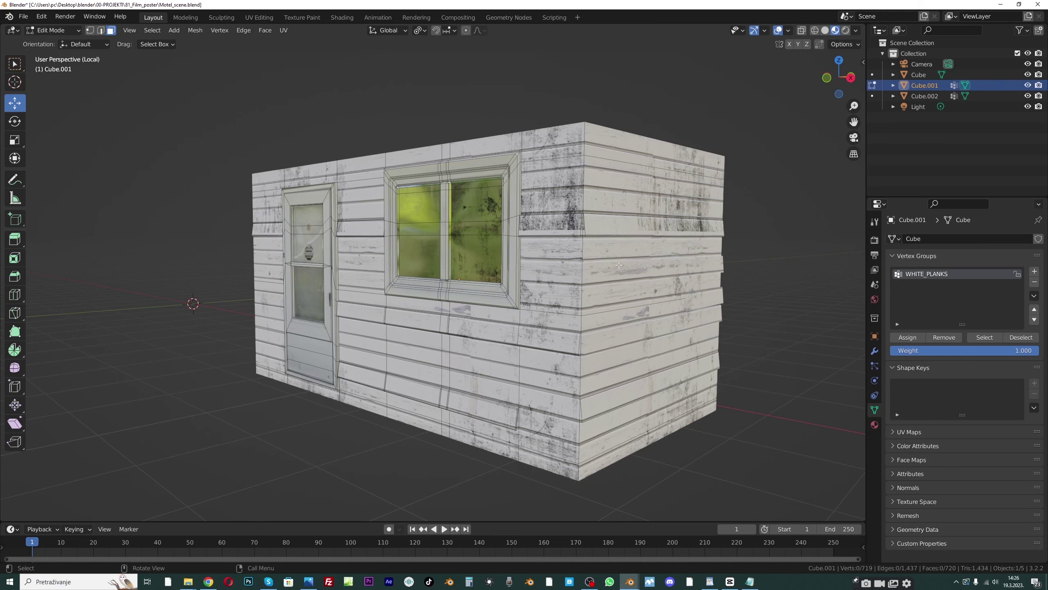
# Cut two knife lines along the plank seams across the wall section between the window and the corner
pyautogui.click(100, 30)
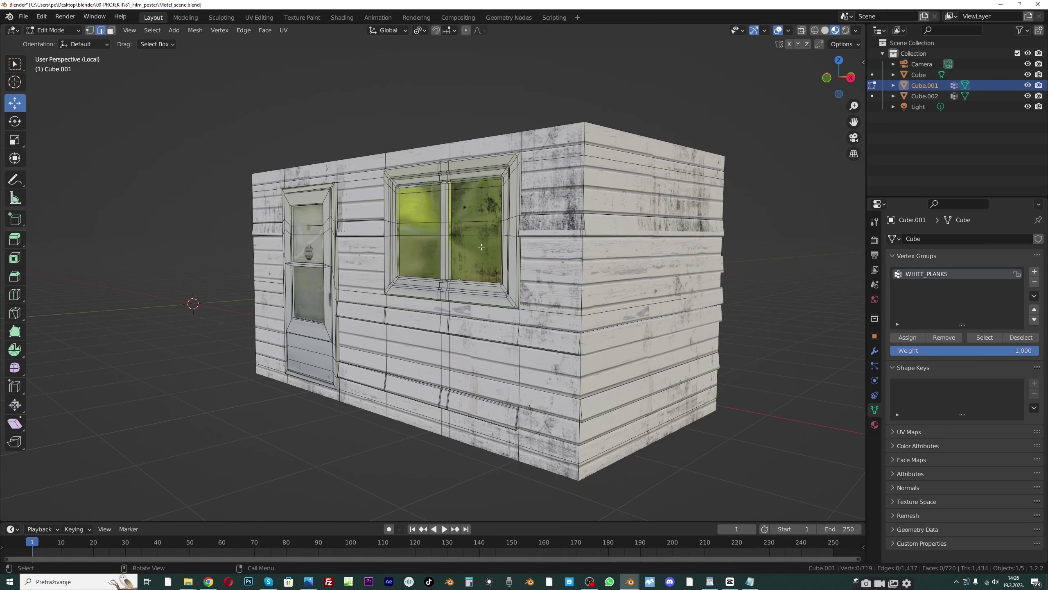
pyautogui.click(91, 32)
pyautogui.press('k')
pyautogui.click(522, 257)
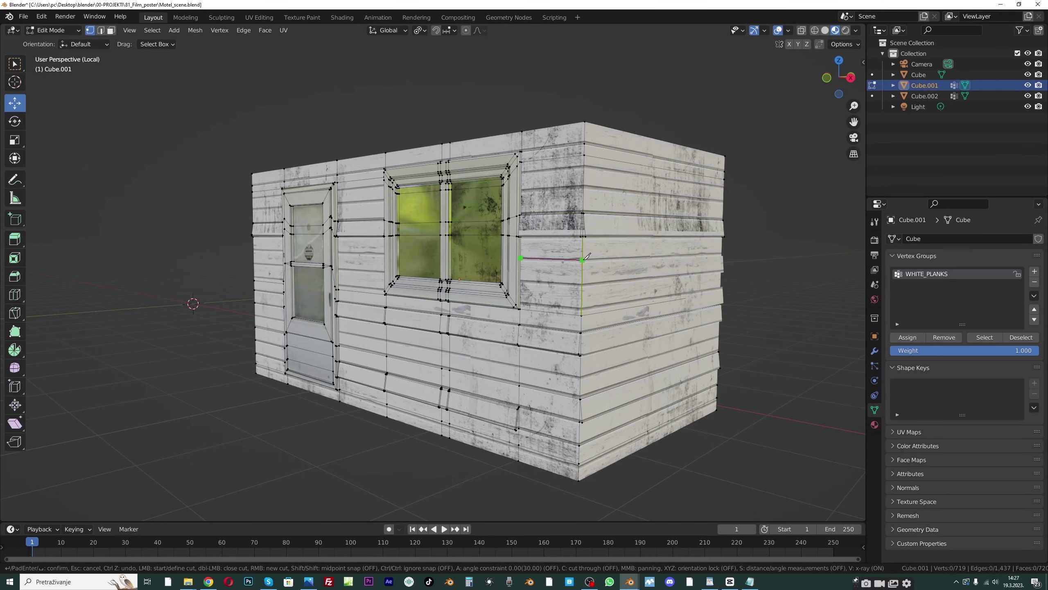
pyautogui.click(582, 258)
pyautogui.press('Return')
pyautogui.press('k')
pyautogui.click(529, 279)
pyautogui.click(582, 284)
pyautogui.press('Return')
# Select the plank face between the two knife cuts and extrude it about 0.013 m outward along the global Y axis
pyautogui.click(112, 32)
pyautogui.scroll(2, 590, 274)
pyautogui.moveTo(602, 273); pyautogui.dragTo(567, 295, button='middle')
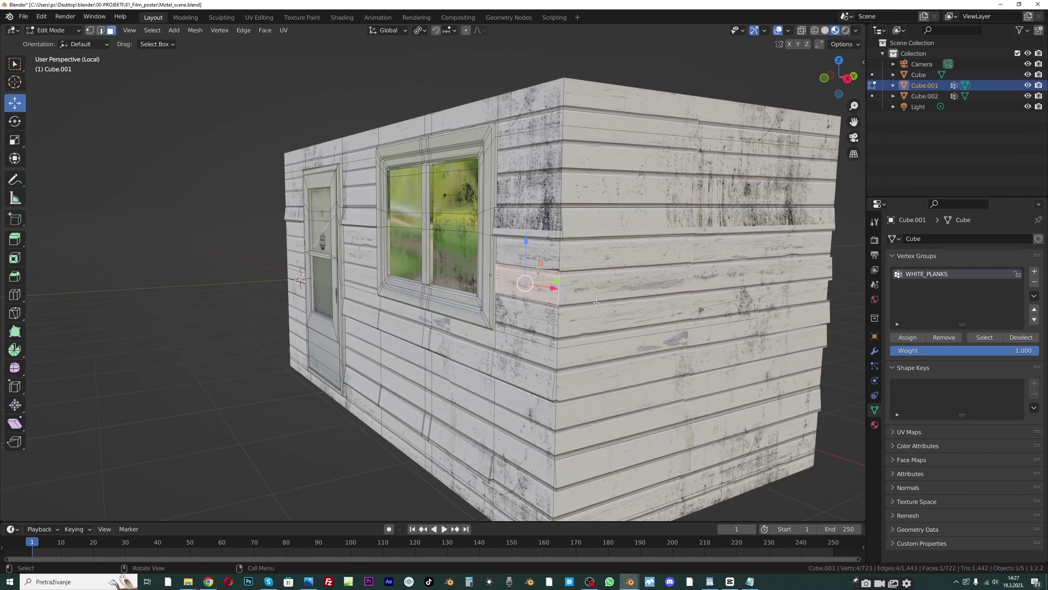
pyautogui.press('e')
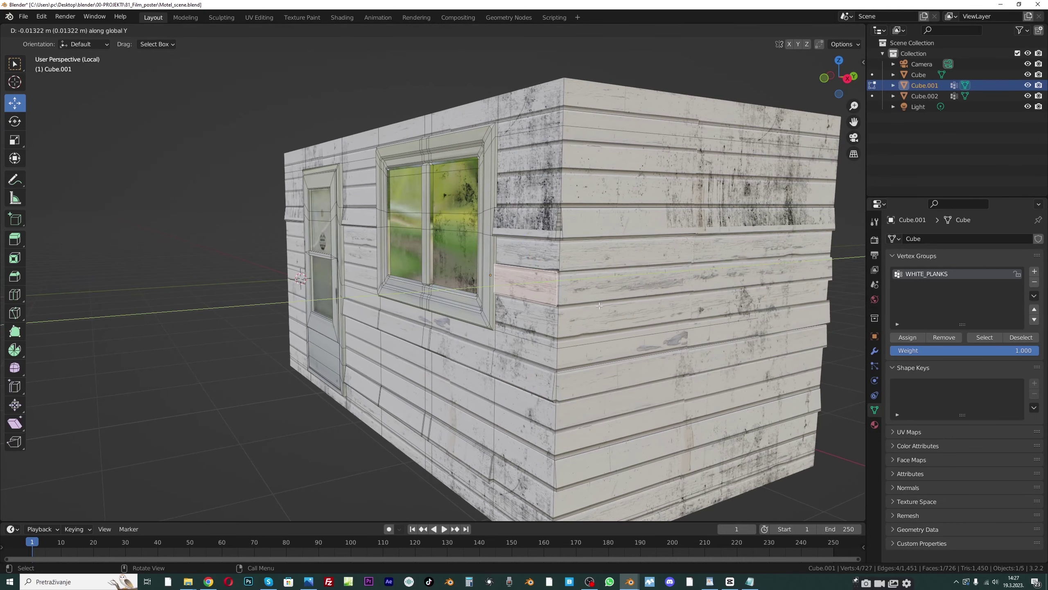
pyautogui.rightClick(601, 306)
# Tilt the newly extruded plank face slightly around the global X axis and bevel its edges
pyautogui.press('r')
pyautogui.press('x')
pyautogui.click(599, 309)
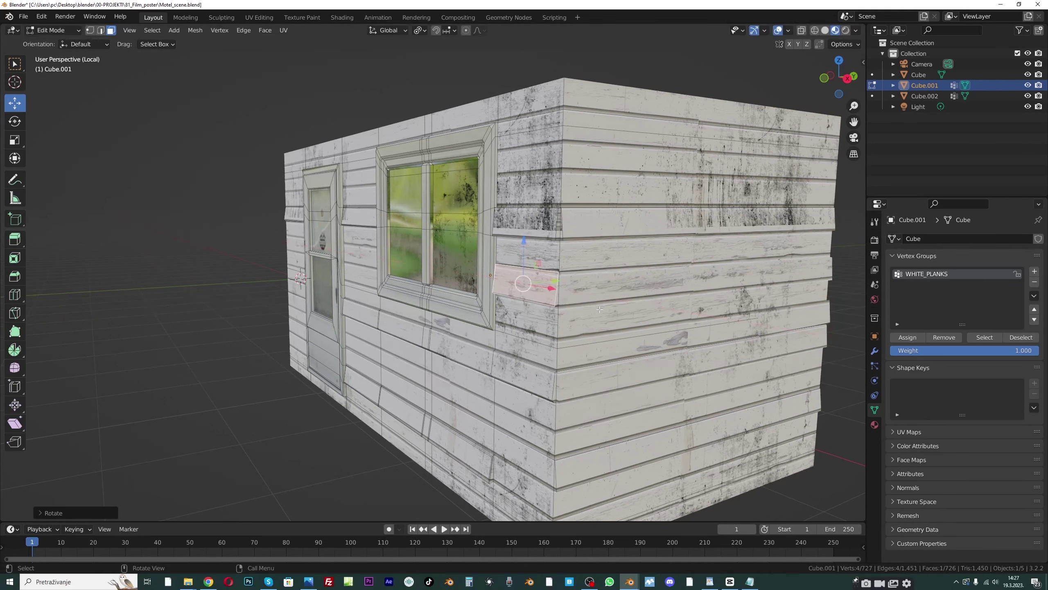
pyautogui.hotkey('ctrl', 'b')
pyautogui.click(643, 260)
# Return to Object Mode and examine the whole building's plank relief in solid shading
pyautogui.click(52, 30)
pyautogui.click(49, 40)
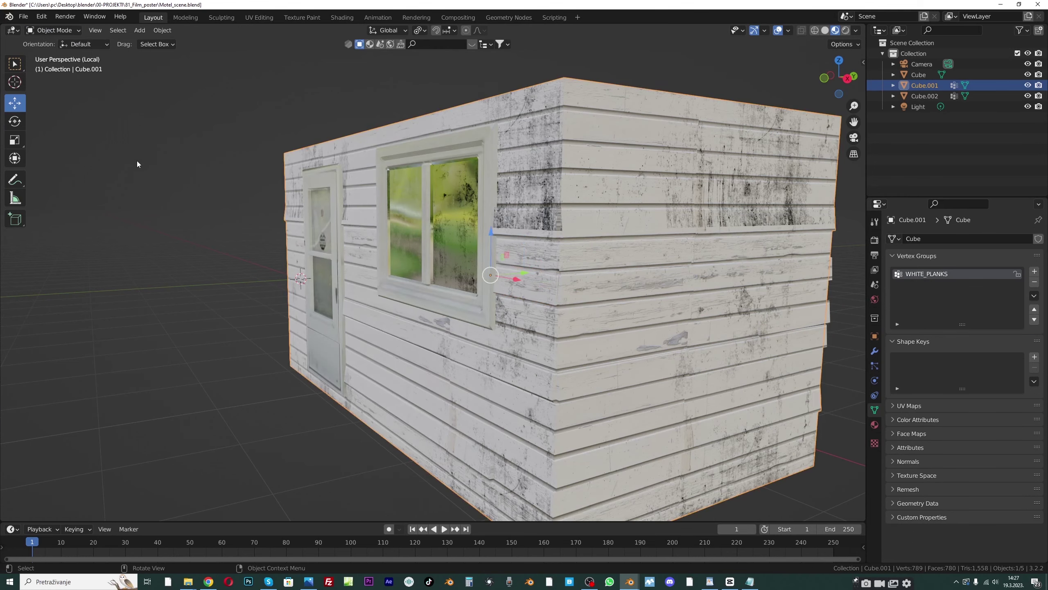
pyautogui.click(825, 31)
pyautogui.scroll(-3, 521, 183)
pyautogui.moveTo(521, 183); pyautogui.dragTo(604, 193, button='middle')
pyautogui.scroll(6, 450, 276)
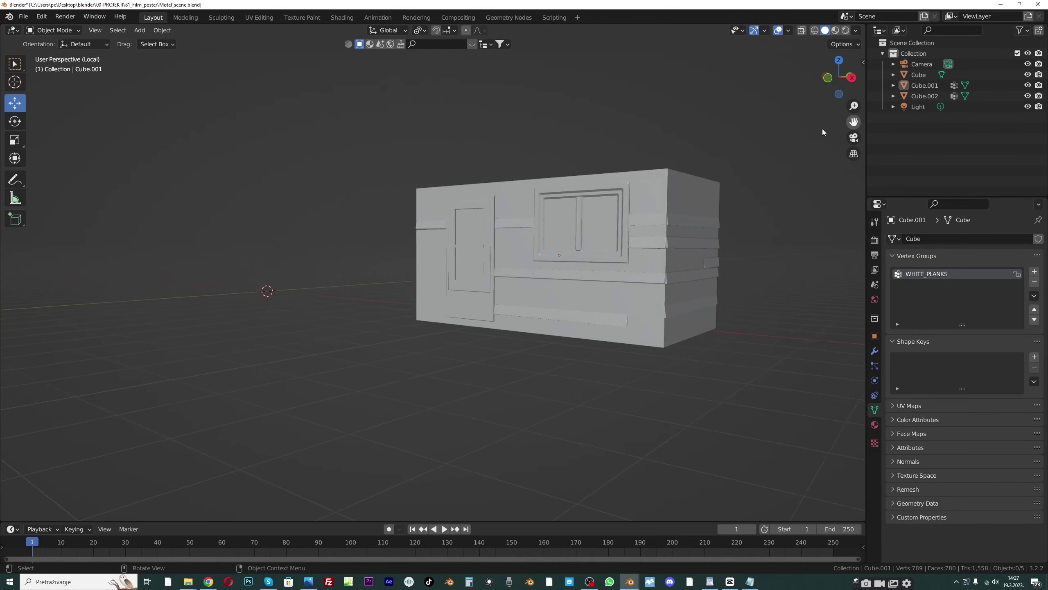
# Open the building mesh in Edit Mode, select the mid-height plank face between the door and the outer corner, and display its textures
pyautogui.click(52, 30)
pyautogui.click(54, 53)
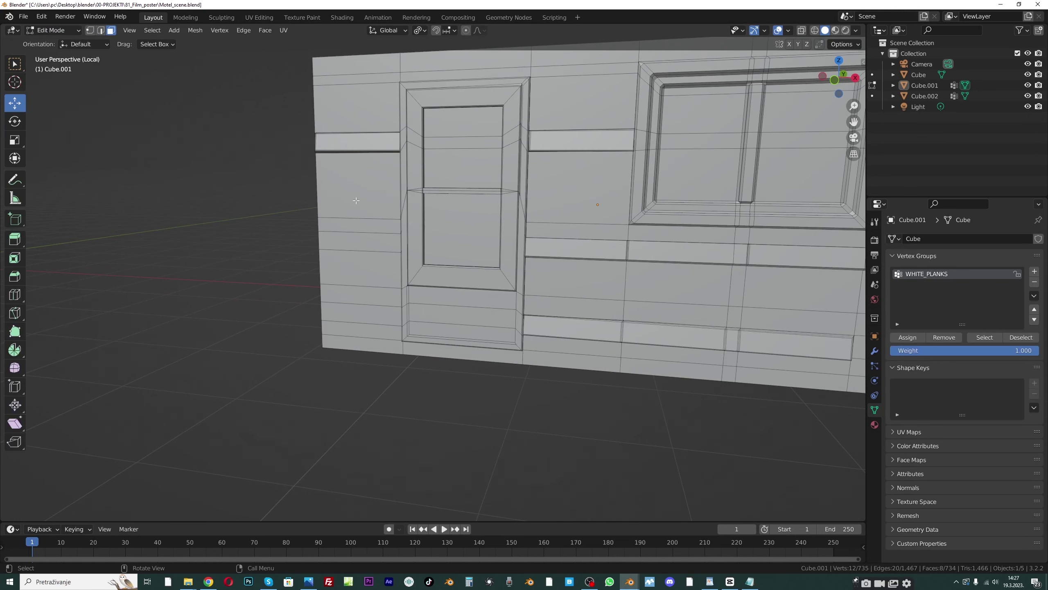
pyautogui.scroll(1, 354, 220)
pyautogui.click(354, 221)
pyautogui.moveTo(417, 232); pyautogui.dragTo(440, 242, button='middle')
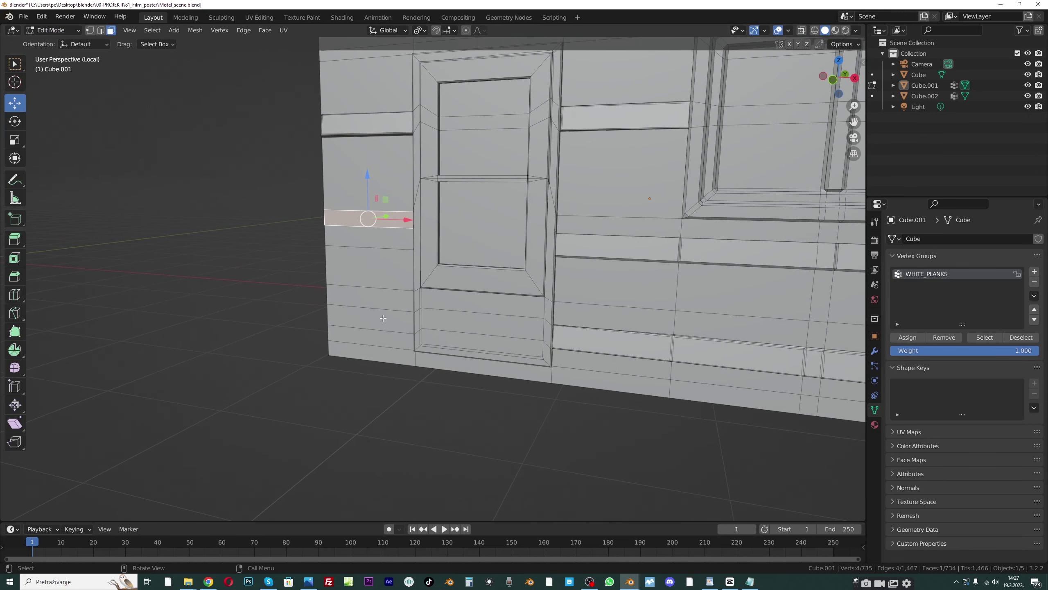
pyautogui.click(835, 30)
pyautogui.click(370, 301)
pyautogui.click(366, 213)
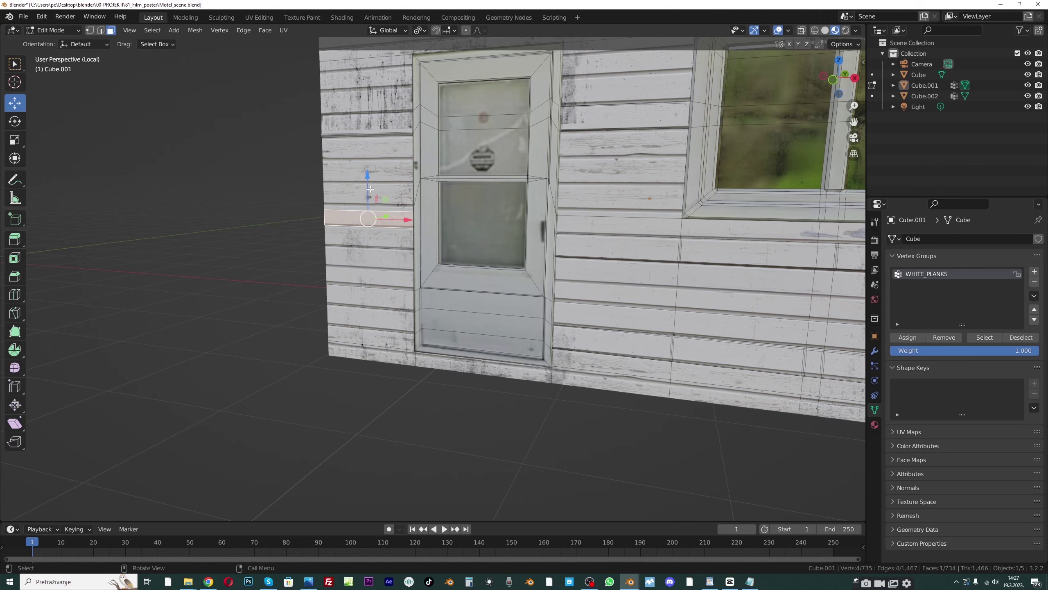
# Raise the upper edge of the selected plank face along the Z axis to the plank seam in the texture
pyautogui.click(100, 30)
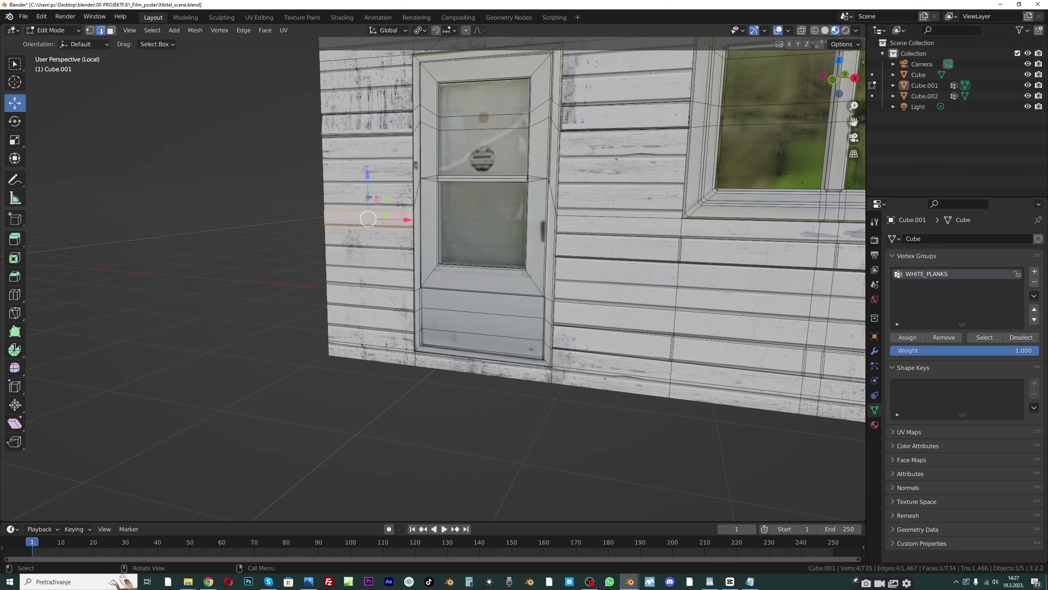
pyautogui.click(367, 209)
pyautogui.press('g')
pyautogui.press('z')
pyautogui.click(366, 169)
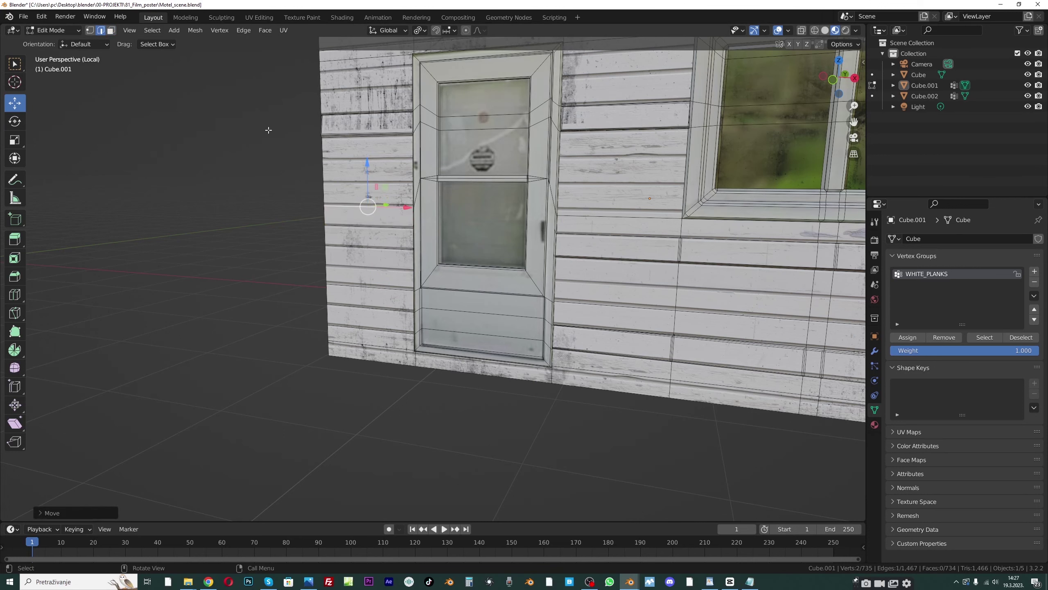
# Select the adjusted plank face and a lower one beside the door and extrude both outward
pyautogui.click(111, 30)
pyautogui.click(369, 217)
pyautogui.keyDown('shift'); pyautogui.click(371, 299); pyautogui.keyUp('shift')
pyautogui.moveTo(371, 299); pyautogui.dragTo(500, 250, button='middle')
pyautogui.press('e')
pyautogui.click(500, 250)
# Tilt the two extruded plank faces around the global X axis and bevel their edges
pyautogui.press('r')
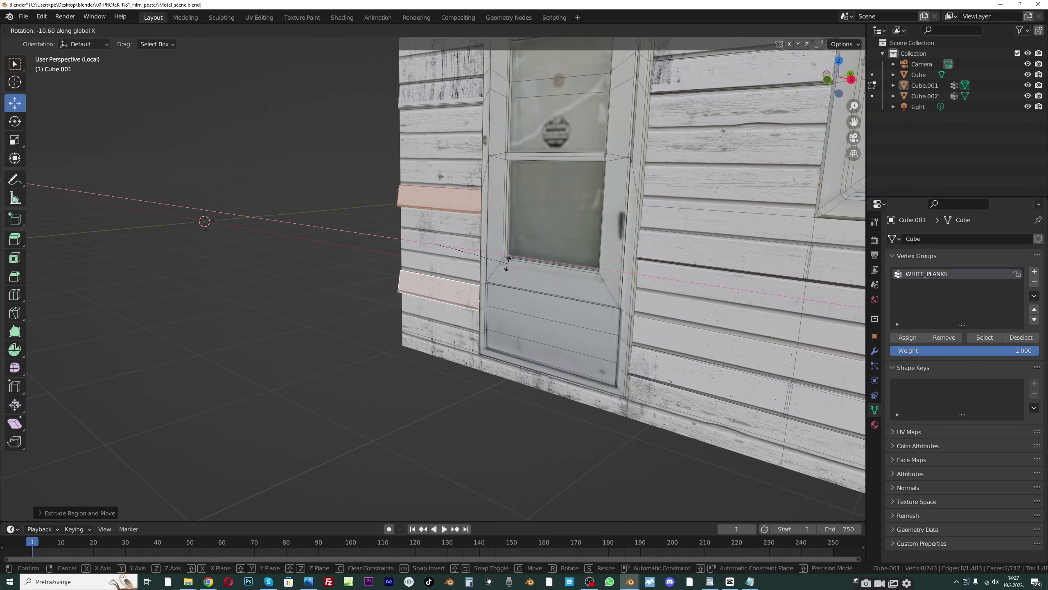
pyautogui.click(500, 267)
pyautogui.hotkey('ctrl', 'b')
pyautogui.click(495, 238)
# Return to Object Mode, compare the building's planks in solid and textured shading, and save the file
pyautogui.click(64, 32)
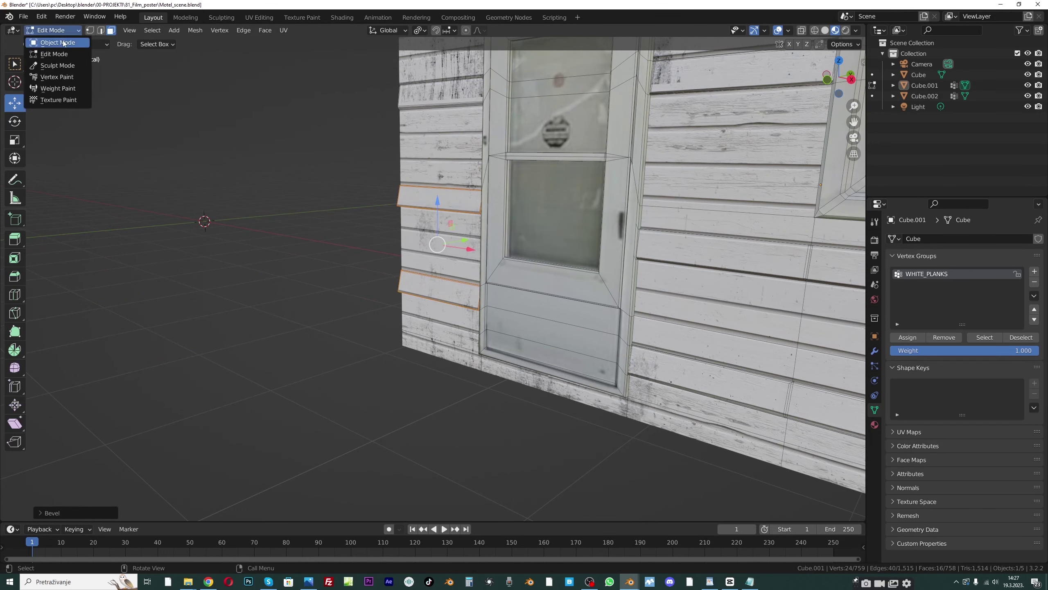
pyautogui.click(46, 40)
pyautogui.scroll(-6, 432, 272)
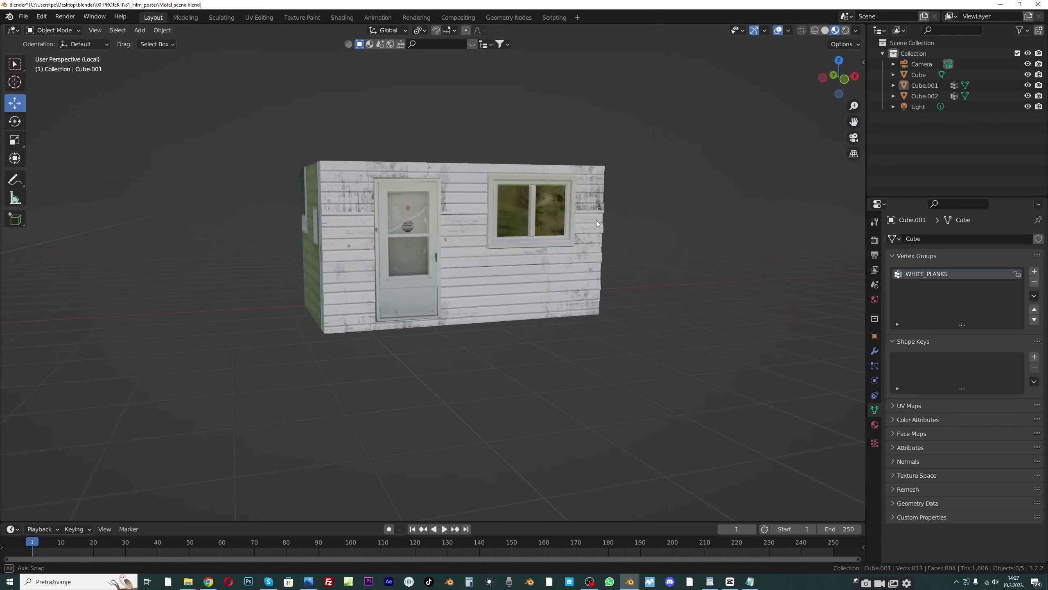
pyautogui.moveTo(601, 220); pyautogui.dragTo(809, 140, button='middle')
pyautogui.click(824, 30)
pyautogui.moveTo(515, 204)
pyautogui.mouseDown(button='middle')
pyautogui.moveTo(568, 199)
pyautogui.moveTo(546, 198)
pyautogui.moveTo(558, 205)
pyautogui.mouseUp(button='middle')
pyautogui.scroll(1, 559, 205)
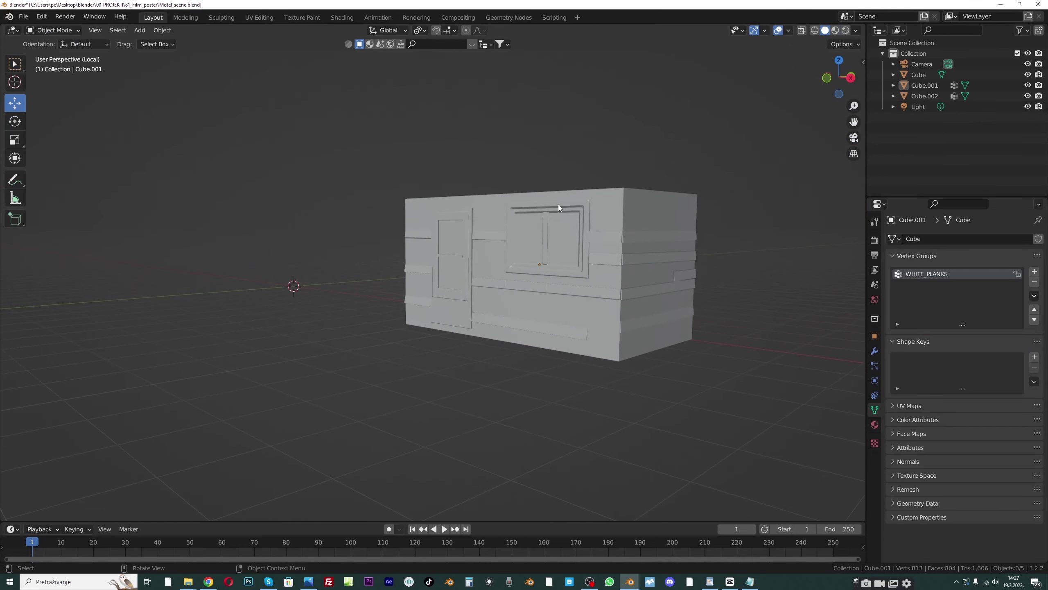
pyautogui.moveTo(668, 231)
pyautogui.mouseDown(button='middle')
pyautogui.moveTo(650, 229)
pyautogui.moveTo(654, 215)
pyautogui.mouseUp(button='middle')
pyautogui.click(836, 31)
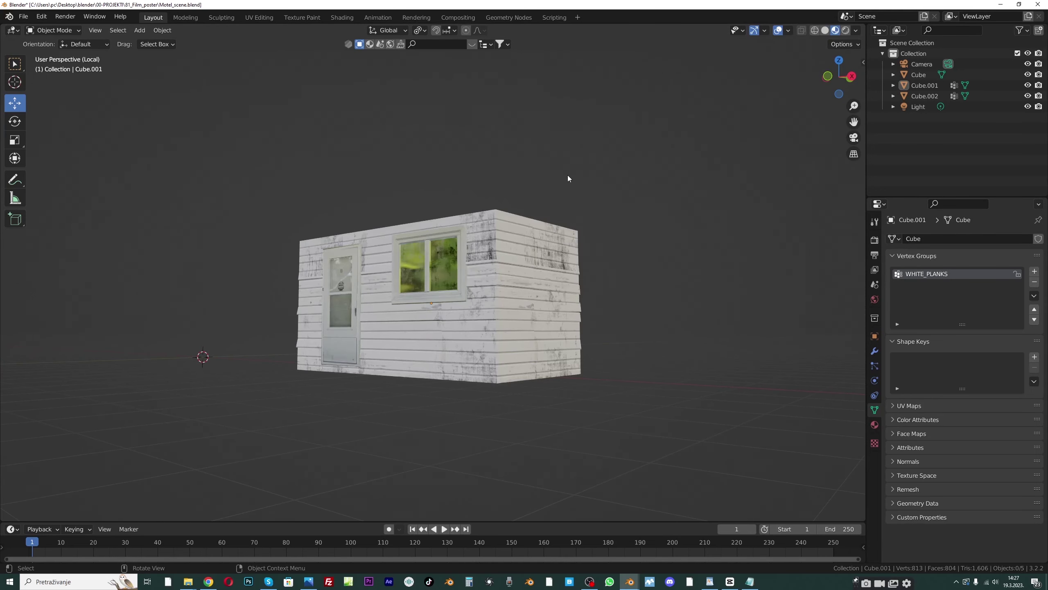
pyautogui.hotkey('ctrl', 's')
pyautogui.moveTo(483, 297); pyautogui.dragTo(527, 321, button='middle')
pyautogui.click(527, 298)
pyautogui.scroll(2, 549, 307)
pyautogui.press('g')
pyautogui.rightClick(553, 299)
pyautogui.click(518, 257)
pyautogui.moveTo(519, 257); pyautogui.dragTo(519, 290, button='middle')
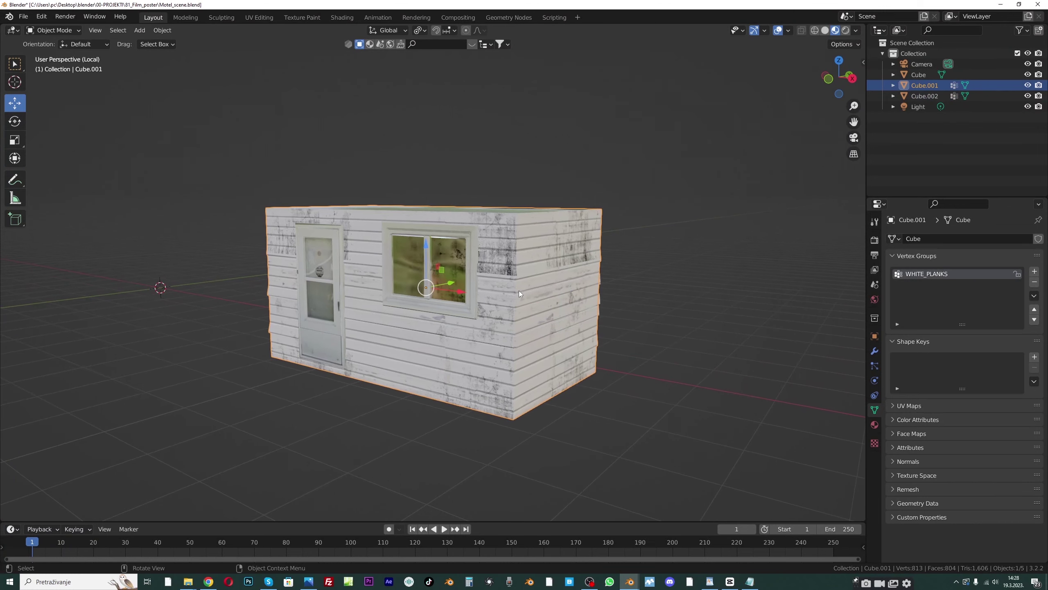
pyautogui.press('g')
pyautogui.rightClick(562, 186)
# Select all parts of the building and join them into one object
pyautogui.scroll(-2, 395, 288)
pyautogui.moveTo(262, 143); pyautogui.dragTo(601, 396)
pyautogui.moveTo(407, 212); pyautogui.dragTo(451, 238, button='middle')
pyautogui.moveTo(195, 174); pyautogui.dragTo(710, 429)
pyautogui.moveTo(462, 339); pyautogui.dragTo(442, 320, button='middle')
pyautogui.hotkey('ctrl', 'j')
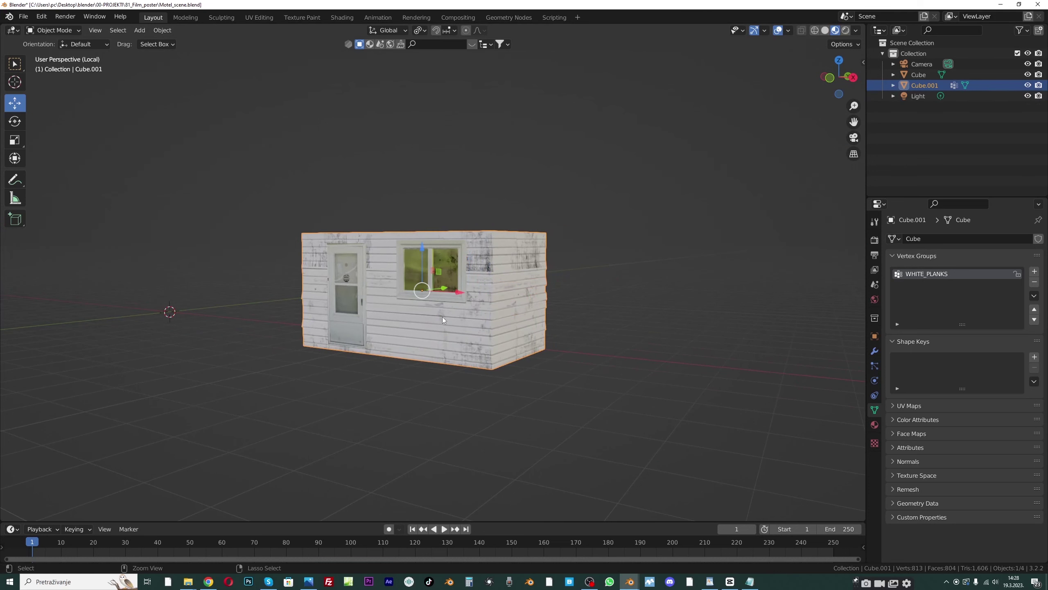
# Try moving the joined building and save the file
pyautogui.scroll(1, 472, 329)
pyautogui.press('g')
pyautogui.click(527, 288)
pyautogui.moveTo(503, 294)
pyautogui.mouseDown(button='middle')
pyautogui.moveTo(452, 317)
pyautogui.moveTo(502, 310)
pyautogui.mouseUp(button='middle')
pyautogui.hotkey('ctrl', 's')
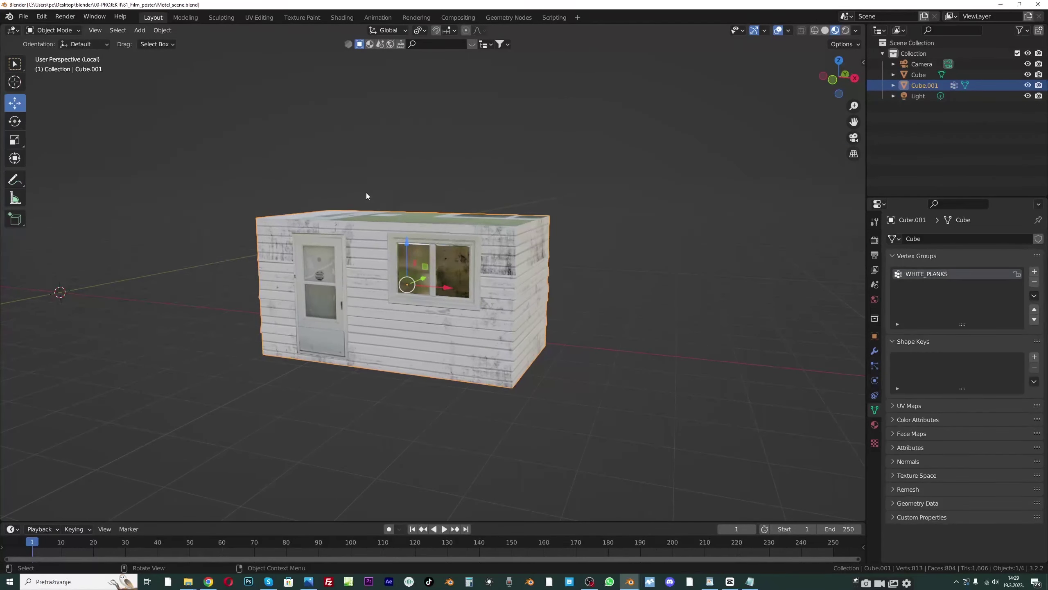
# Align to the front orthographic view, deselect the building and place the 3D cursor near the middle of the front wall
pyautogui.scroll(3, 366, 192)
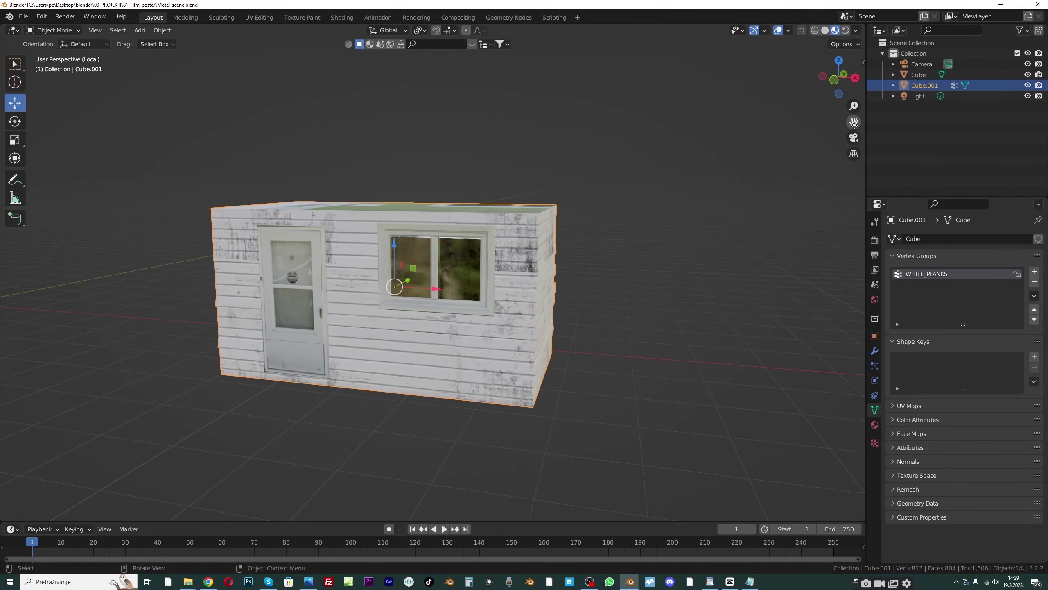
pyautogui.click(833, 80)
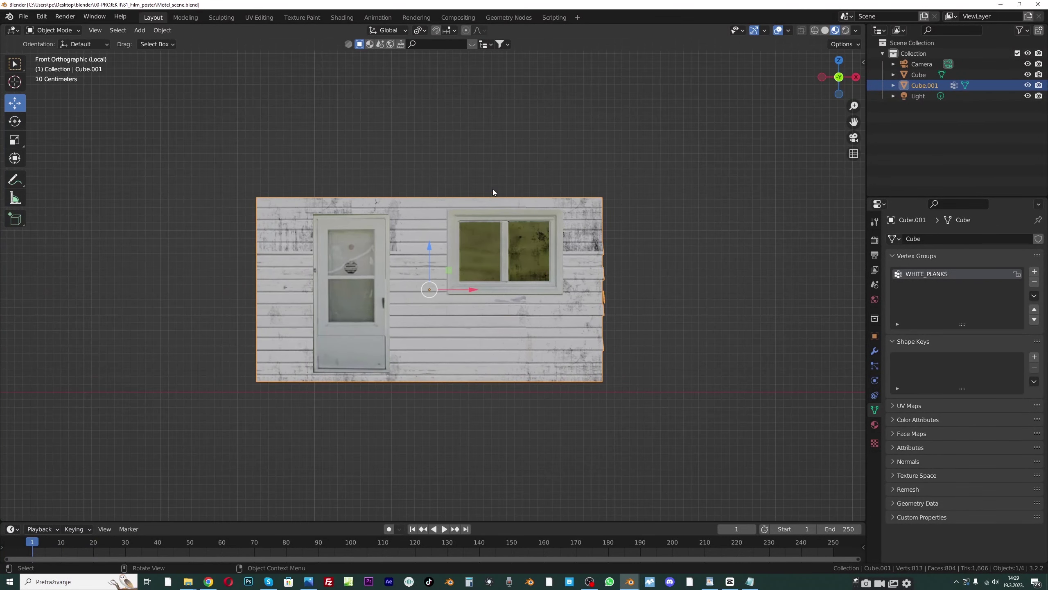
pyautogui.click(455, 170)
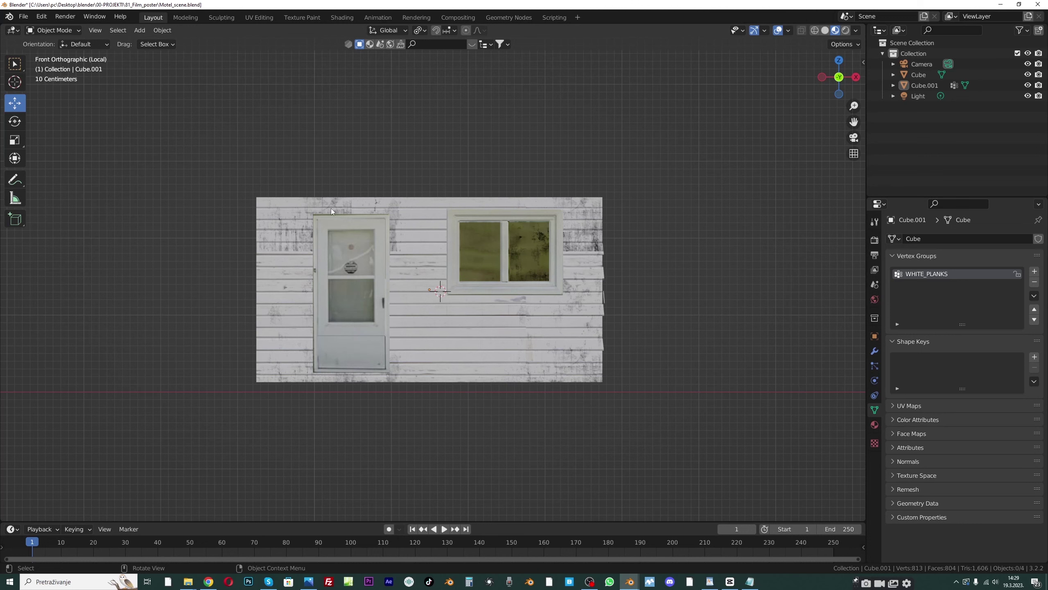
# Switch to File Explorer, copy the path of the project's images folder, and return to Blender
pyautogui.moveTo(188, 581)
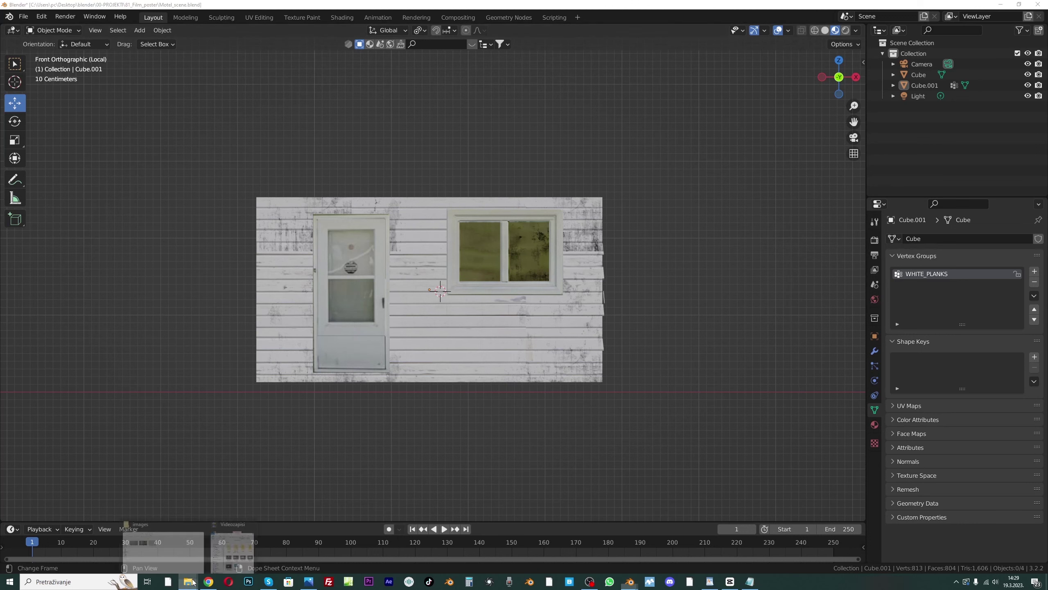
pyautogui.click(163, 545)
pyautogui.click(278, 64)
pyautogui.hotkey('ctrl', 'c')
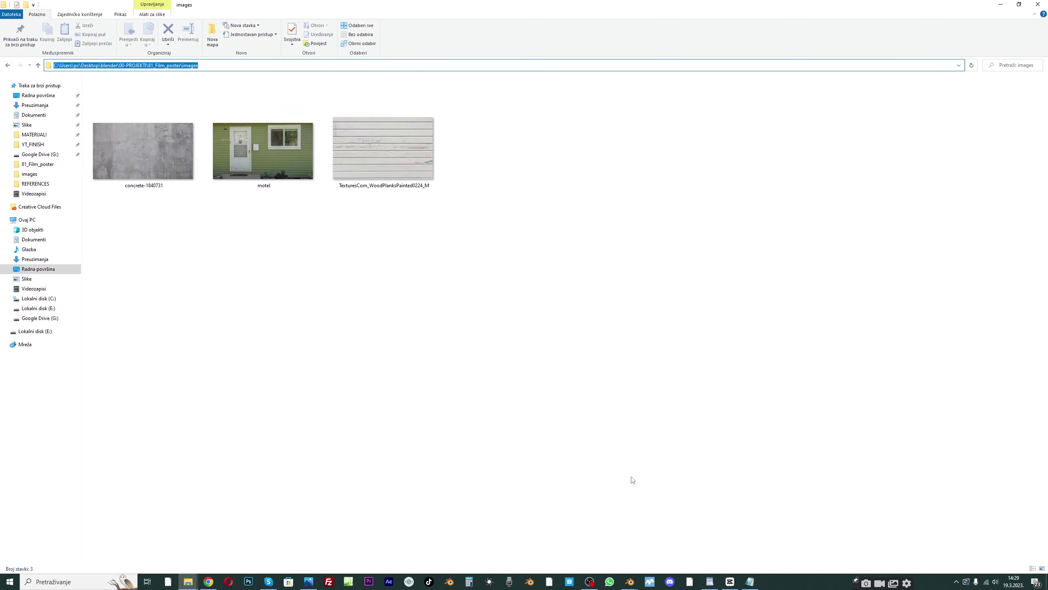
pyautogui.moveTo(631, 578)
pyautogui.click(650, 545)
# Import motel.jpg from the copied images folder path as an image plane
pyautogui.hotkey('shift', 'a')
pyautogui.moveTo(441, 298)
pyautogui.moveTo(437, 414)
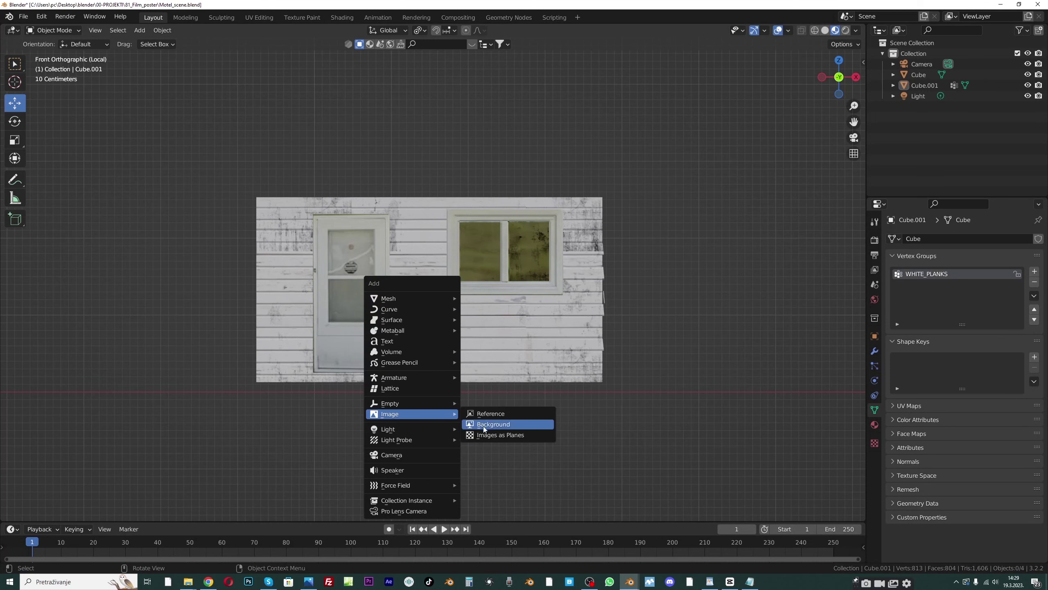
pyautogui.click(484, 437)
pyautogui.click(460, 157)
pyautogui.hotkey('ctrl', 'v')
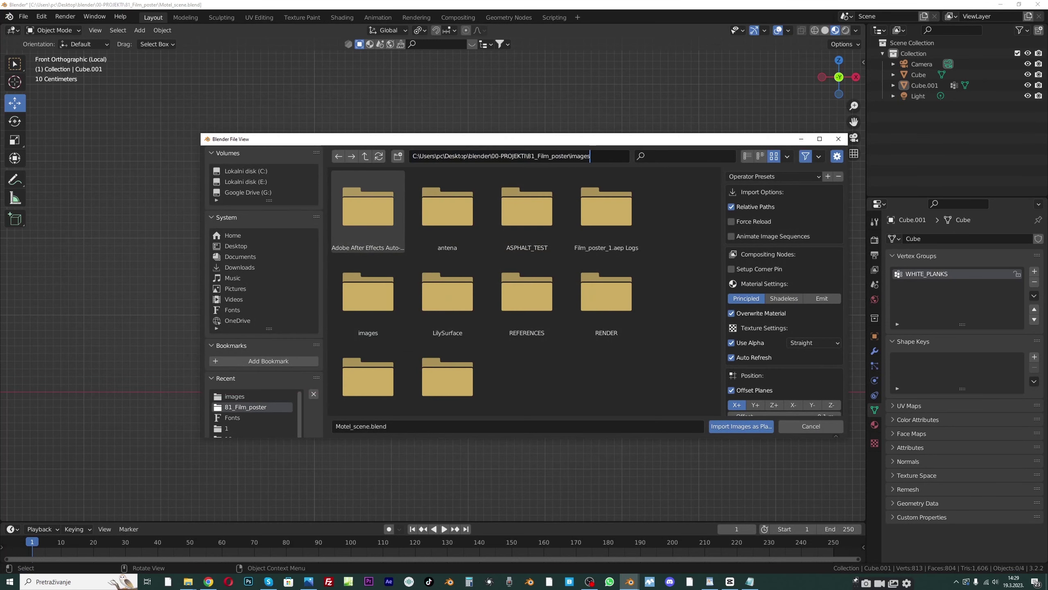
pyautogui.press('Return')
pyautogui.click(460, 206)
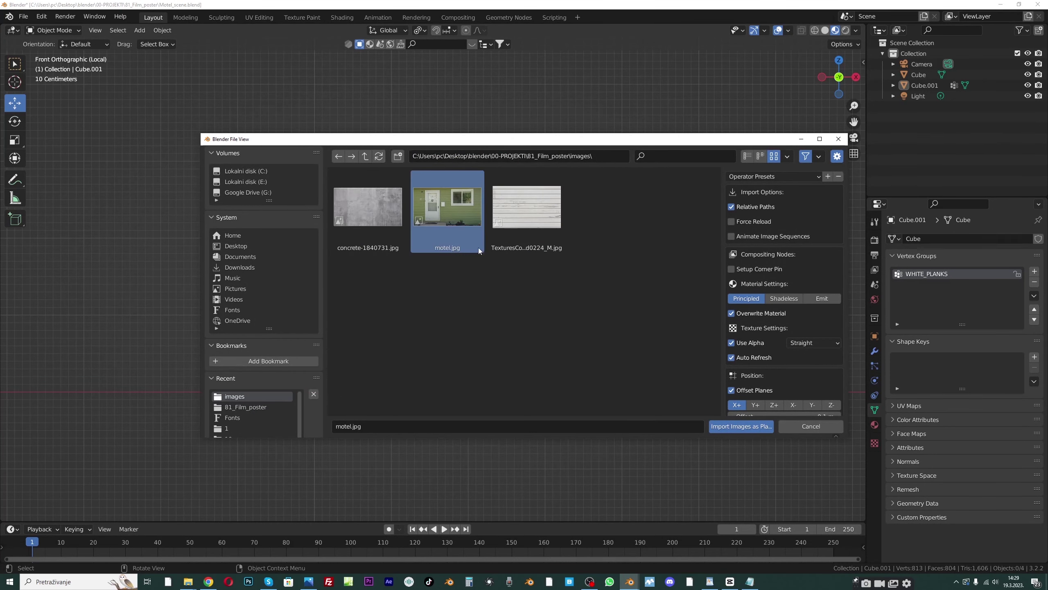
pyautogui.doubleClick(463, 222)
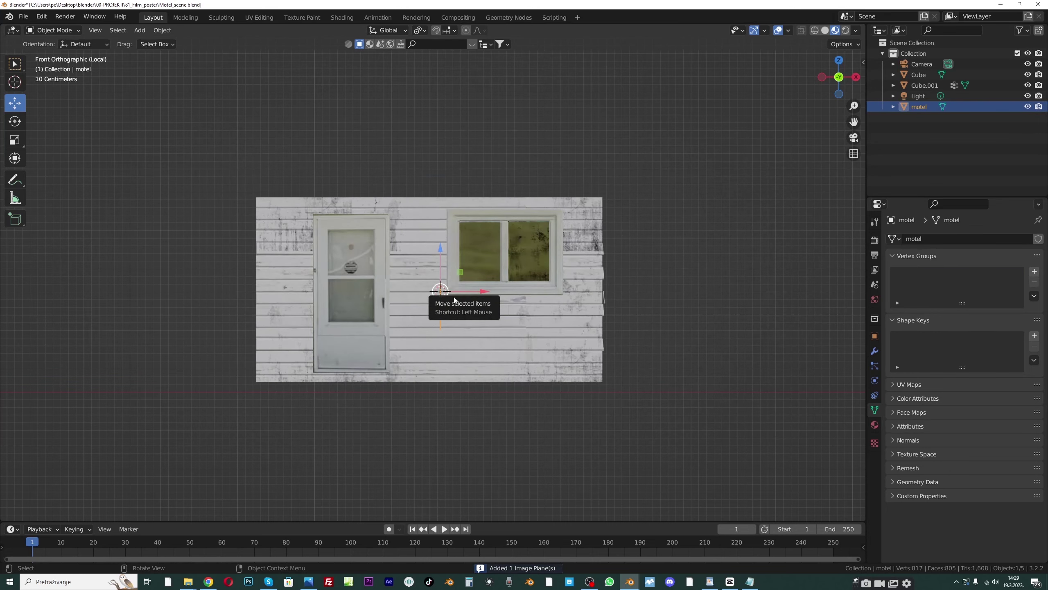
# Try to rotate the motel image plane 90 degrees around the global Z axis
pyautogui.moveTo(456, 300)
pyautogui.mouseDown(button='middle')
pyautogui.moveTo(453, 314)
pyautogui.moveTo(446, 308)
pyautogui.mouseUp(button='middle')
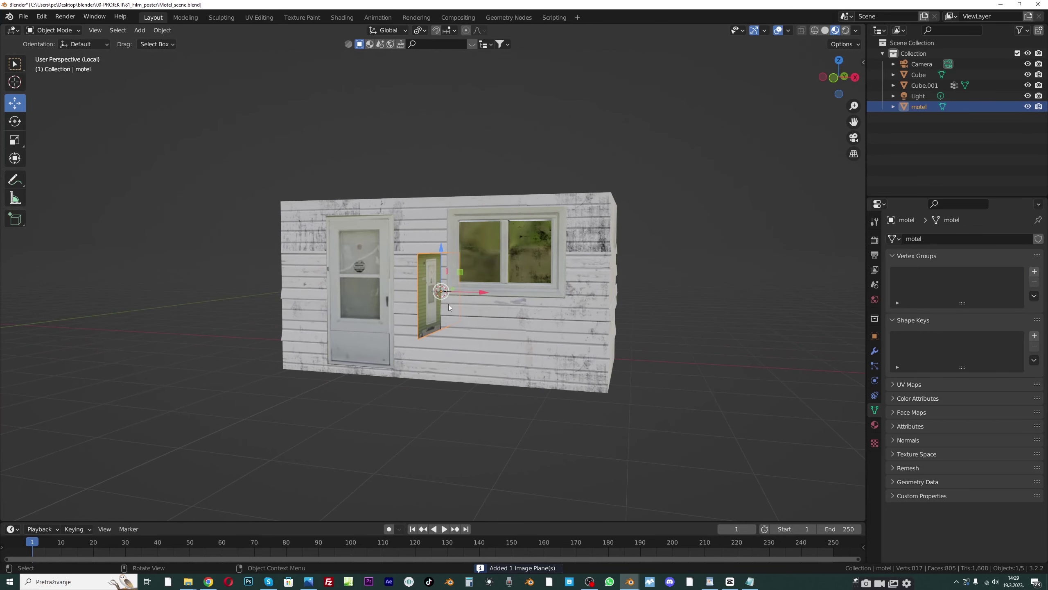
pyautogui.press('r')
pyautogui.press('z')
pyautogui.press('9')
pyautogui.press('0')
pyautogui.press('Return')
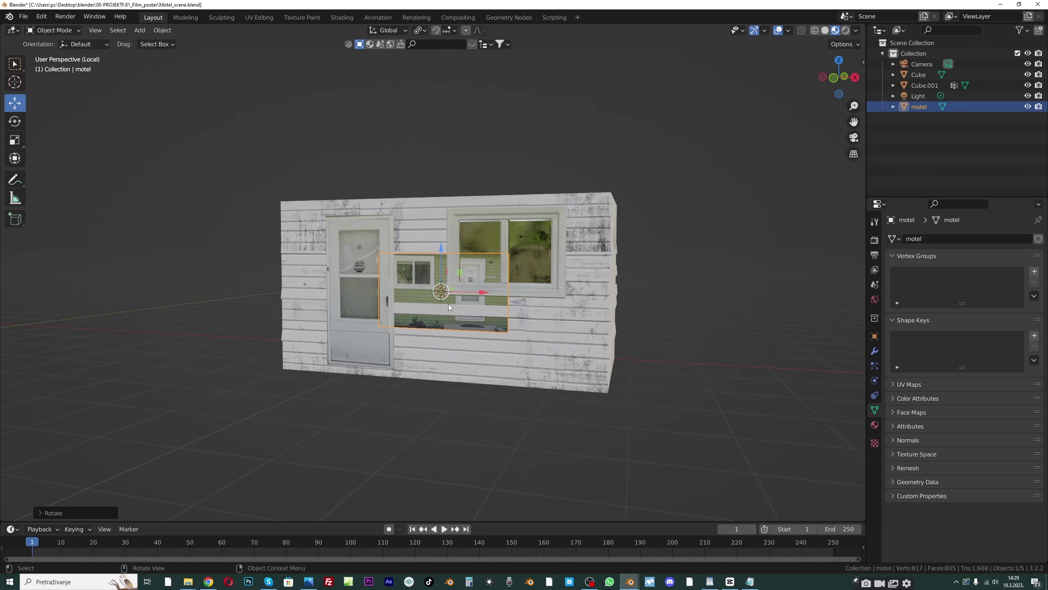
pyautogui.hotkey('ctrl', 'z')
# Rotate the motel image plane -90 degrees around the global Z axis
pyautogui.press('r')
pyautogui.press('z')
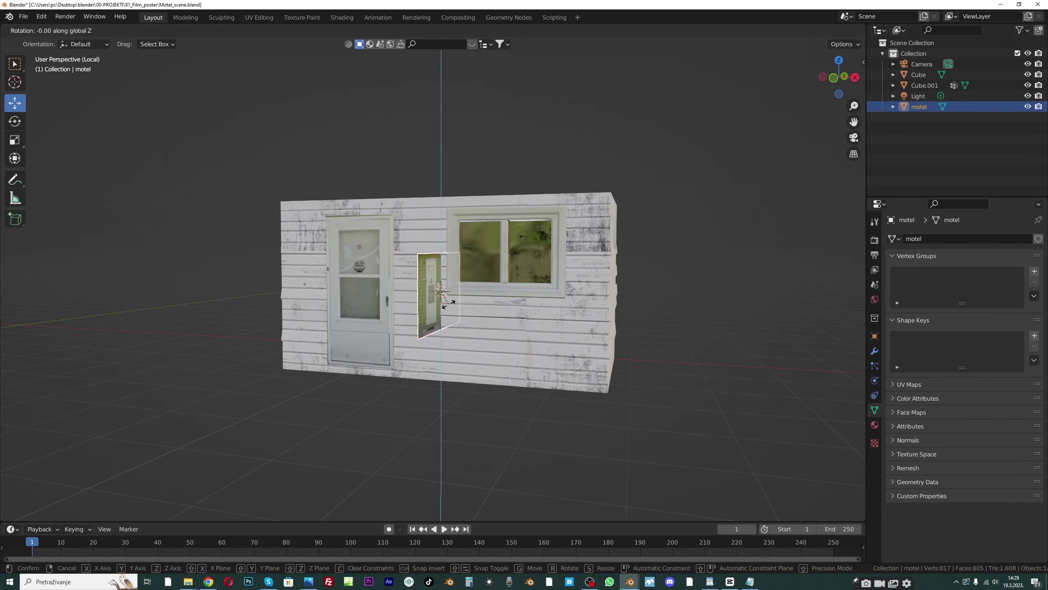
pyautogui.press('-')
pyautogui.press('9')
pyautogui.press('0')
pyautogui.press('Return')
pyautogui.moveTo(450, 304)
pyautogui.mouseDown(button='middle')
pyautogui.moveTo(478, 290)
pyautogui.moveTo(482, 306)
pyautogui.moveTo(454, 288)
pyautogui.moveTo(450, 301)
pyautogui.mouseUp(button='middle')
# Move and scale the motel image plane to cover the front wall, align it along X, and save the file
pyautogui.press('g')
pyautogui.click(480, 320)
pyautogui.press('s')
pyautogui.click(593, 262)
pyautogui.moveTo(591, 262); pyautogui.dragTo(479, 289, button='middle')
pyautogui.press('g')
pyautogui.press('x')
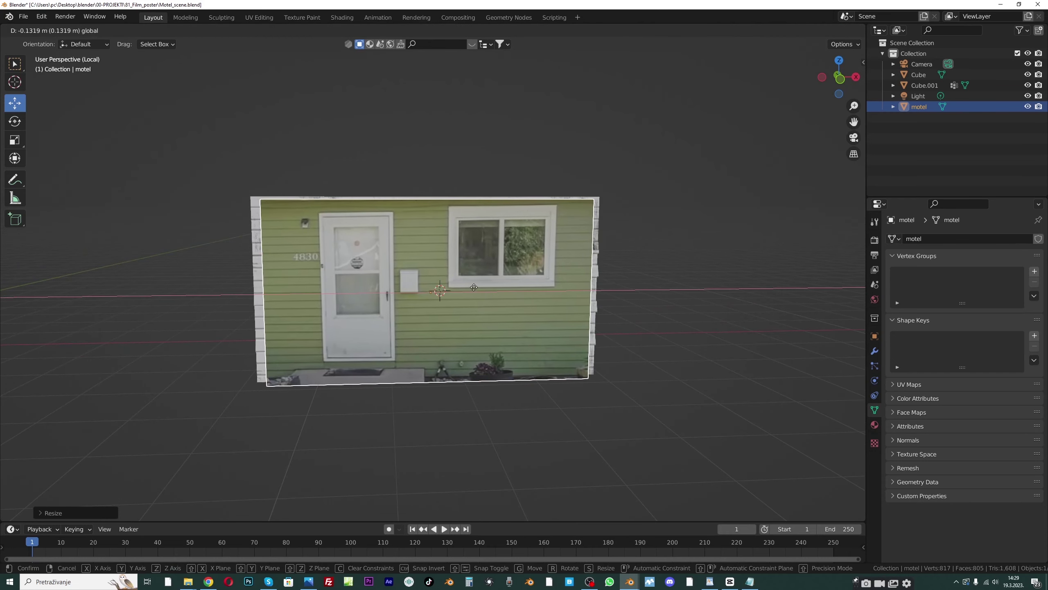
pyautogui.click(416, 262)
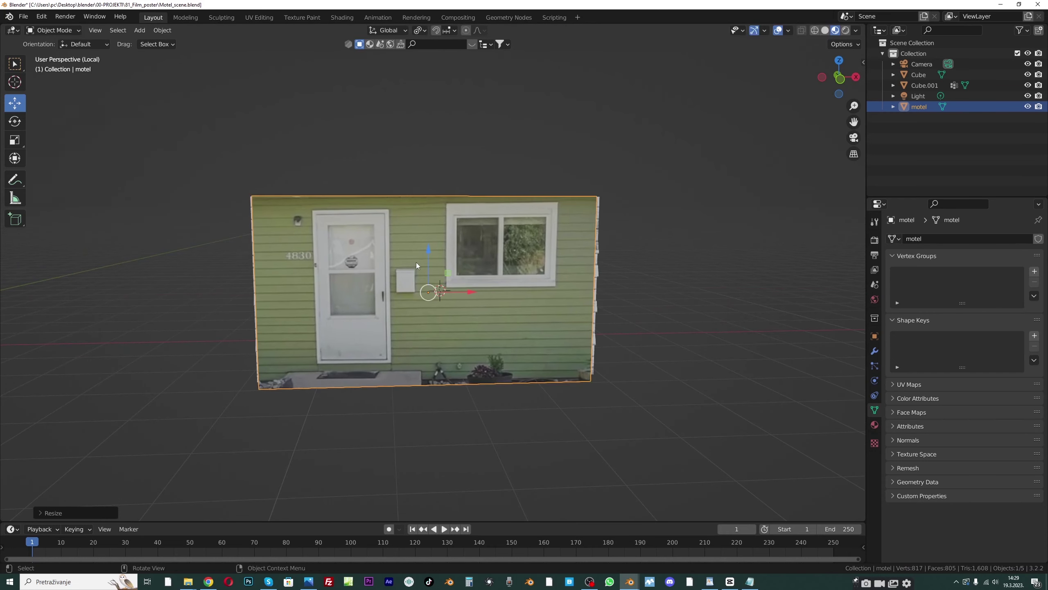
pyautogui.scroll(2, 417, 264)
pyautogui.hotkey('ctrl', 's')
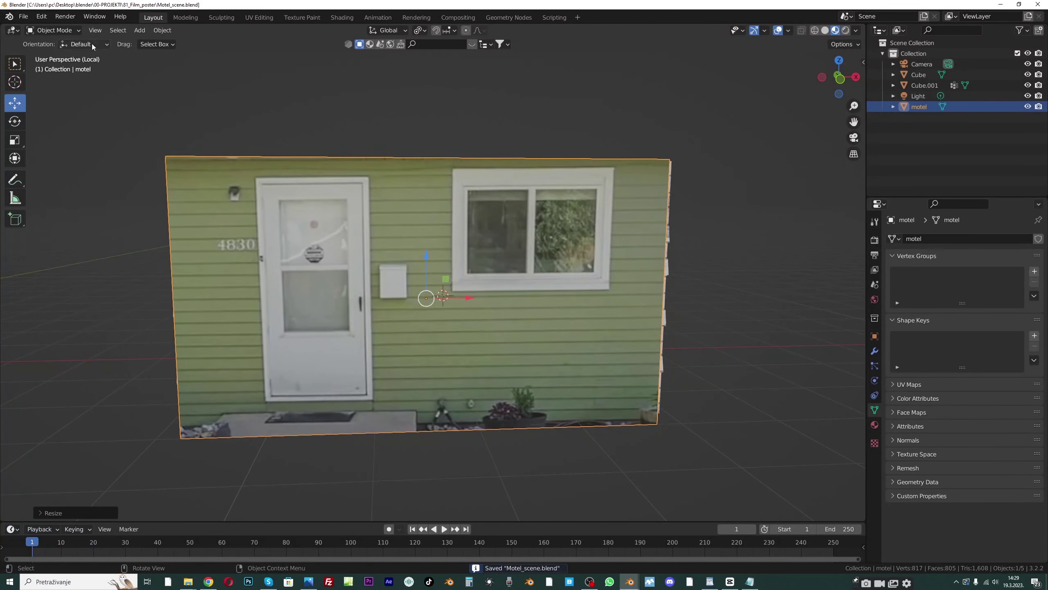
# Enter Edit Mode on the image plane and knife-cut a rectangle around the mailbox beside the door
pyautogui.click(59, 33)
pyautogui.click(48, 54)
pyautogui.scroll(2, 351, 222)
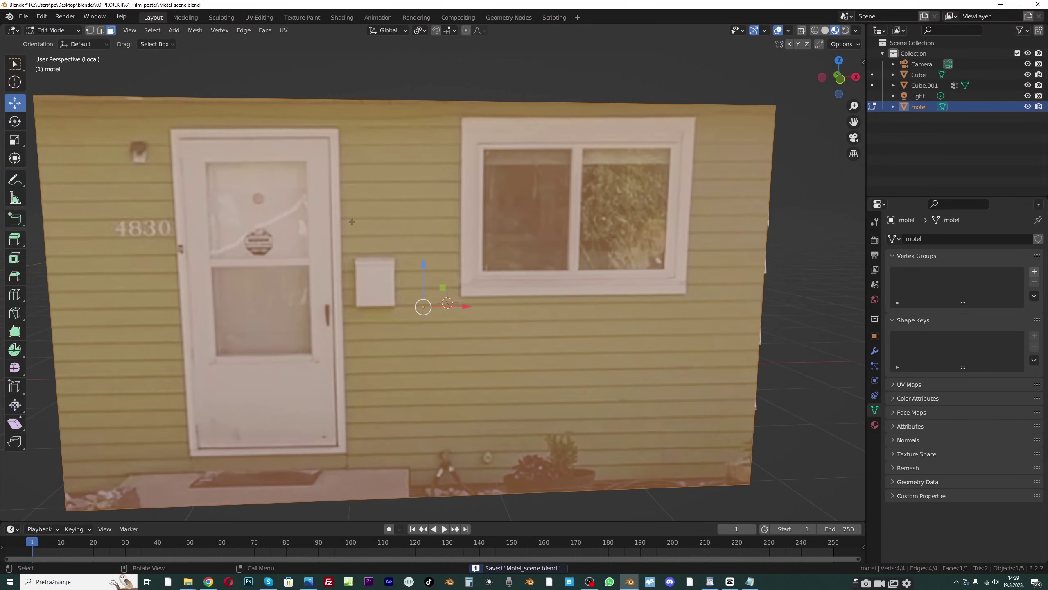
pyautogui.moveTo(352, 222); pyautogui.dragTo(387, 242, button='middle')
pyautogui.press('k')
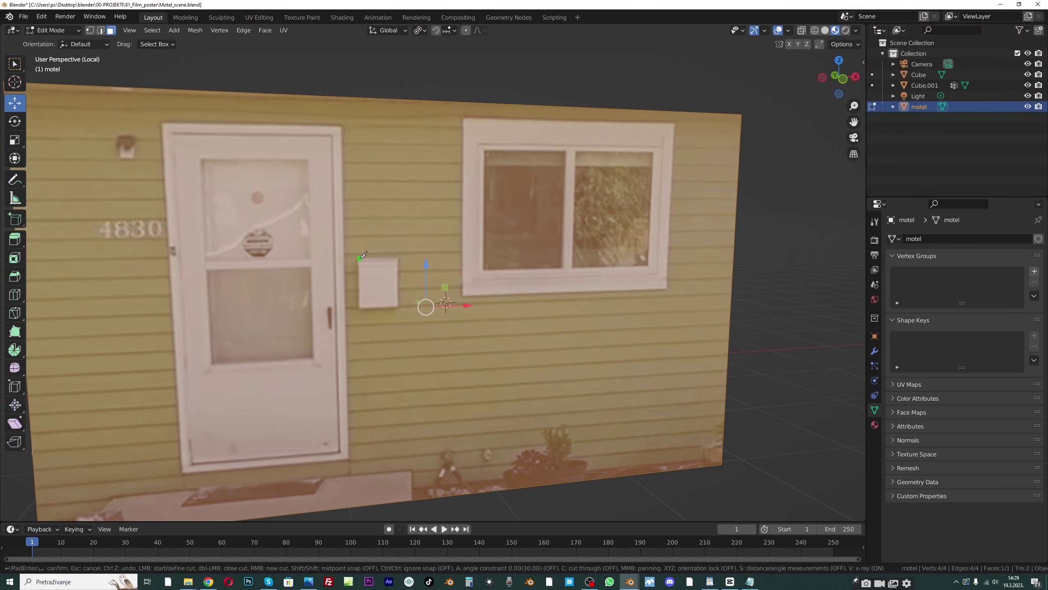
pyautogui.click(359, 258)
pyautogui.click(398, 257)
pyautogui.click(400, 307)
pyautogui.click(358, 308)
pyautogui.click(358, 257)
pyautogui.press('Return')
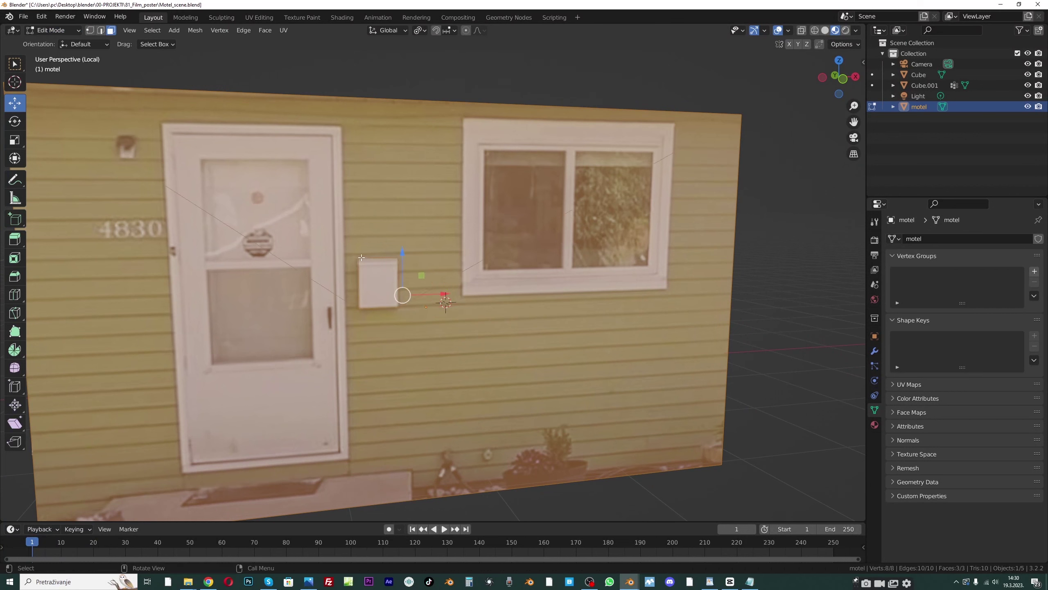
# Knife-cut a rectangle around the house number beside the door on the image plane
pyautogui.keyDown('shift'); pyautogui.moveTo(680, 115); pyautogui.dragTo(724, 122, button='middle'); pyautogui.keyUp('shift')
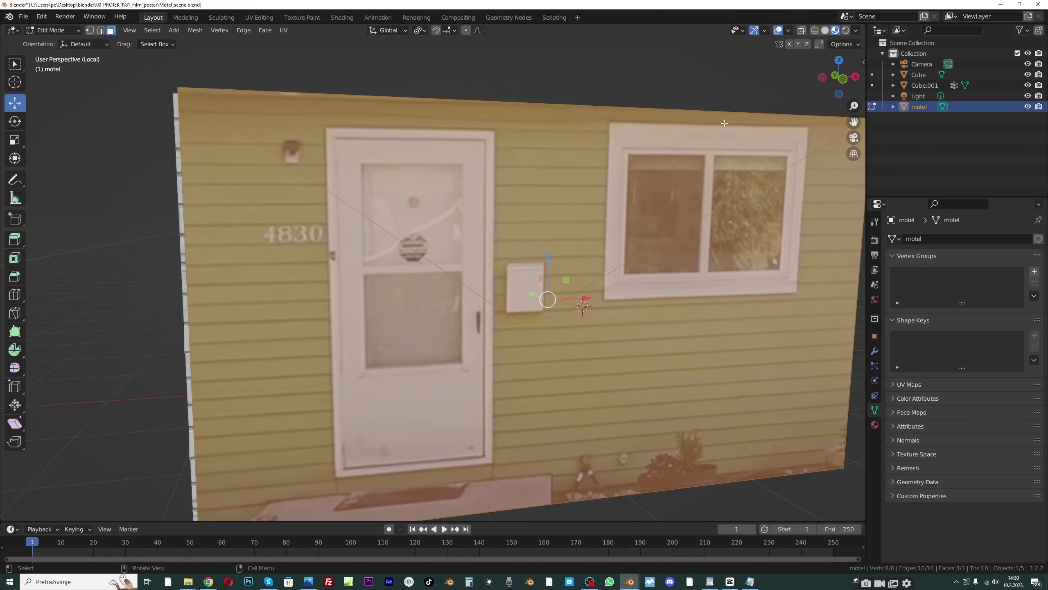
pyautogui.click(117, 198)
pyautogui.press('k')
pyautogui.click(264, 223)
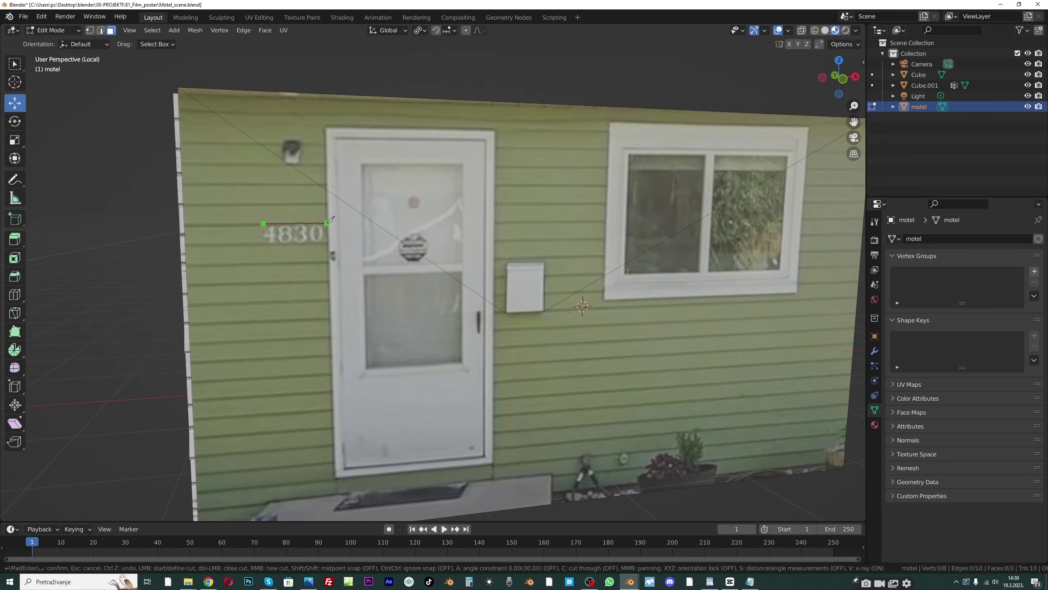
pyautogui.click(326, 244)
pyautogui.click(259, 245)
pyautogui.click(261, 223)
pyautogui.press('Return')
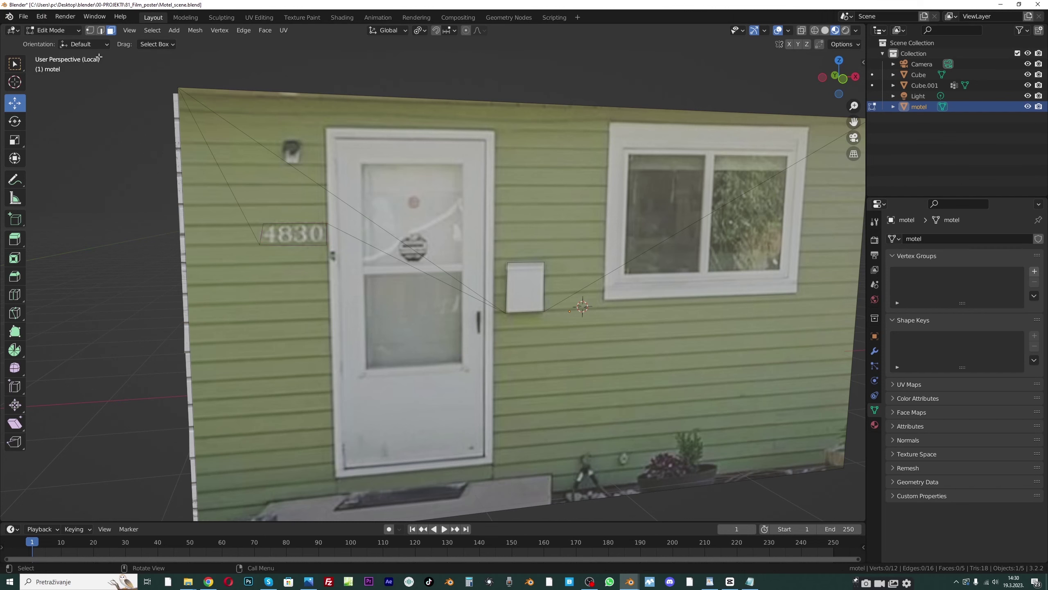
# Delete the image plane's faces surrounding the mailbox and house number cutouts, and return to Object Mode
pyautogui.press('a')
pyautogui.scroll(-2, 218, 169)
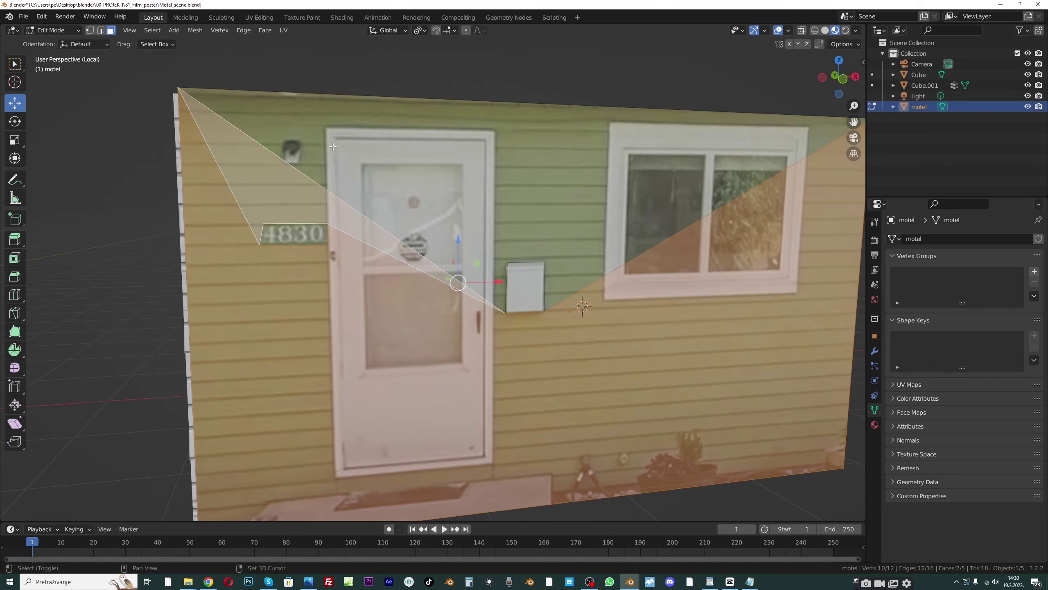
pyautogui.scroll(-1, 528, 219)
pyautogui.scroll(2, 527, 220)
pyautogui.moveTo(527, 220); pyautogui.dragTo(503, 259, button='middle')
pyautogui.press('x')
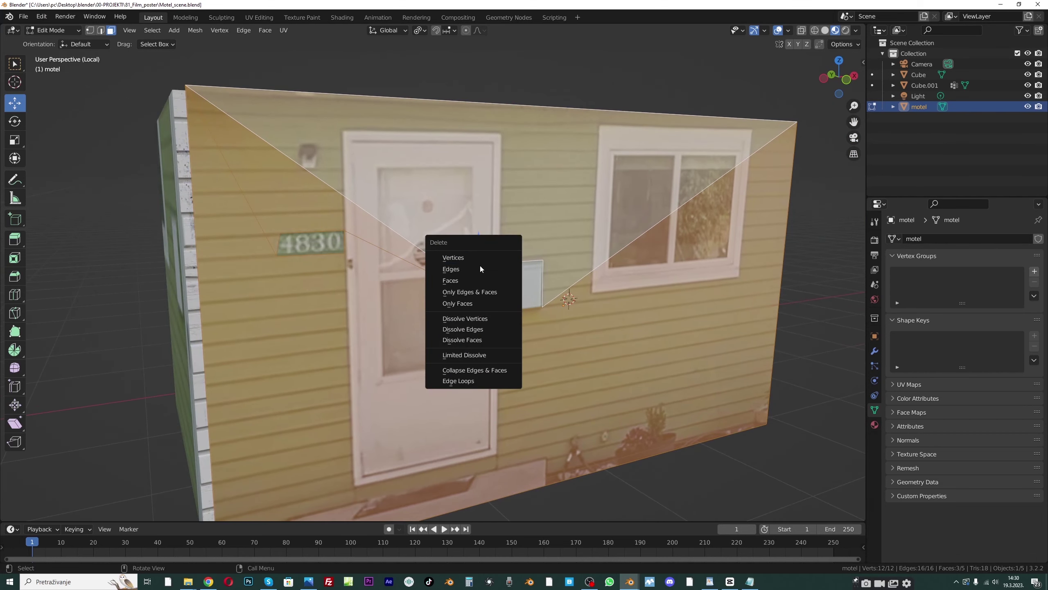
pyautogui.click(468, 280)
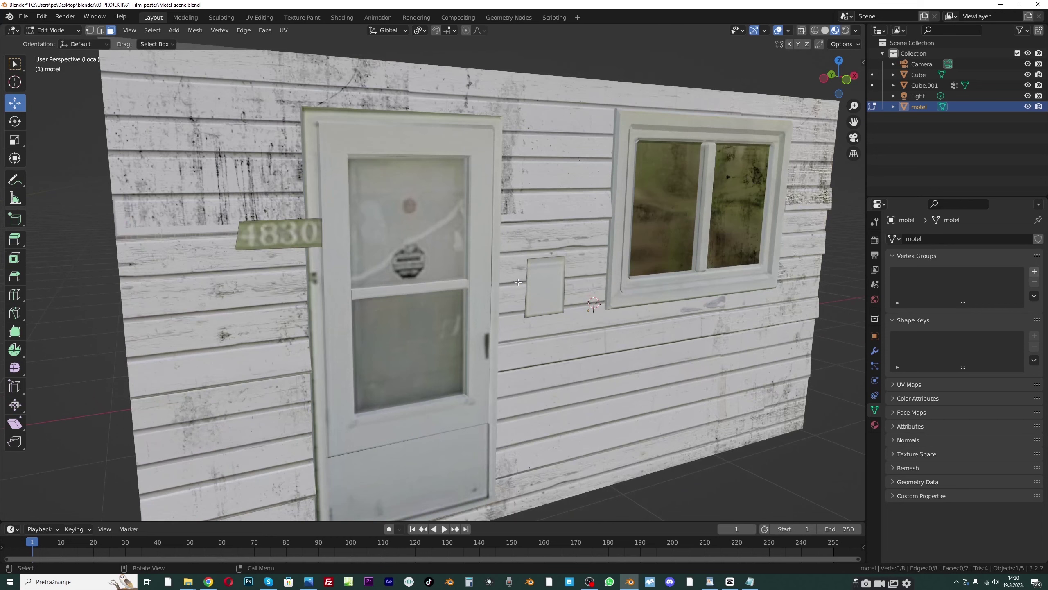
pyautogui.click(53, 30)
pyautogui.click(49, 40)
pyautogui.scroll(2, 562, 290)
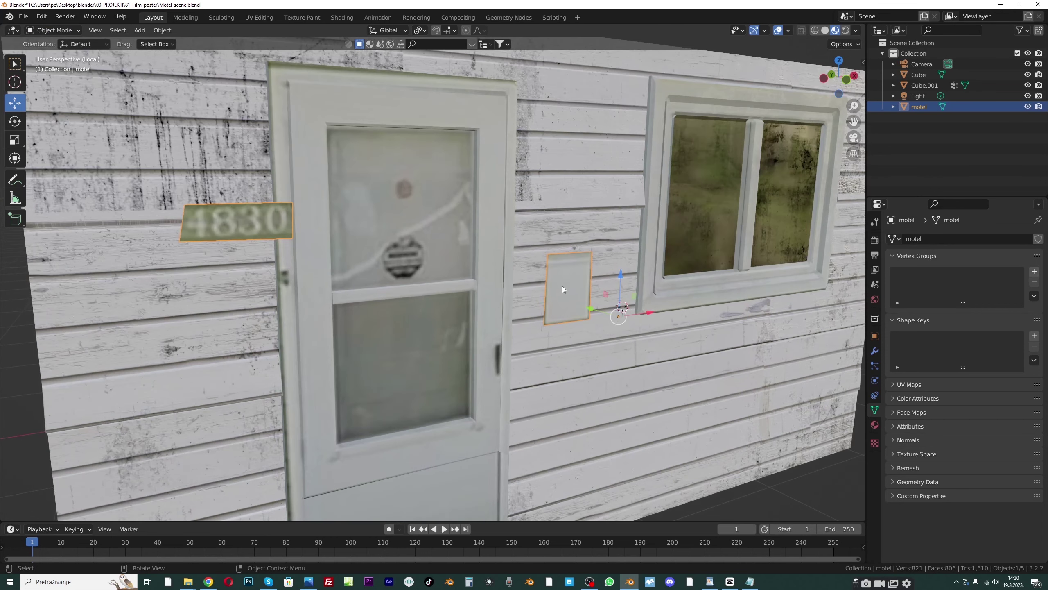
# Separate the mailbox cutout from the house number cutout into its own object and return to Object Mode
pyautogui.click(62, 30)
pyautogui.click(49, 55)
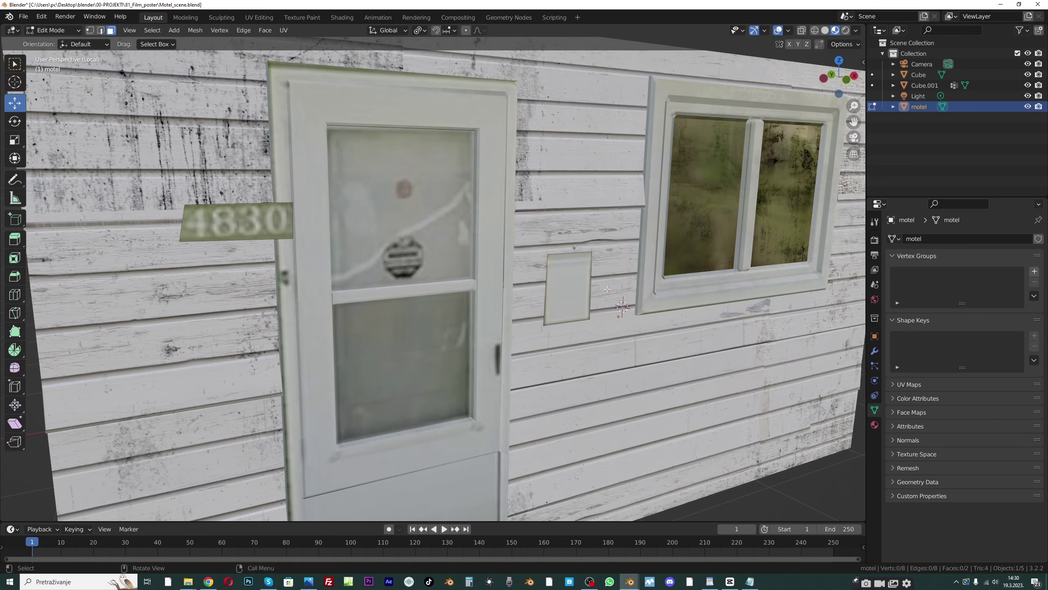
pyautogui.press('l')
pyautogui.press('p')
pyautogui.click(570, 288)
pyautogui.click(68, 32)
pyautogui.click(58, 43)
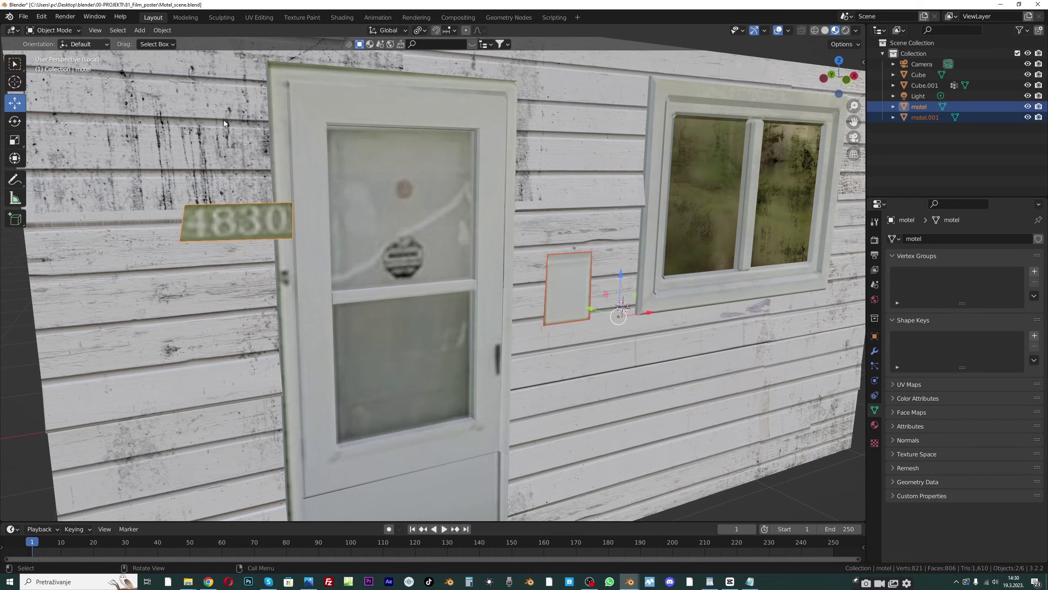
pyautogui.click(572, 262)
pyautogui.click(263, 211)
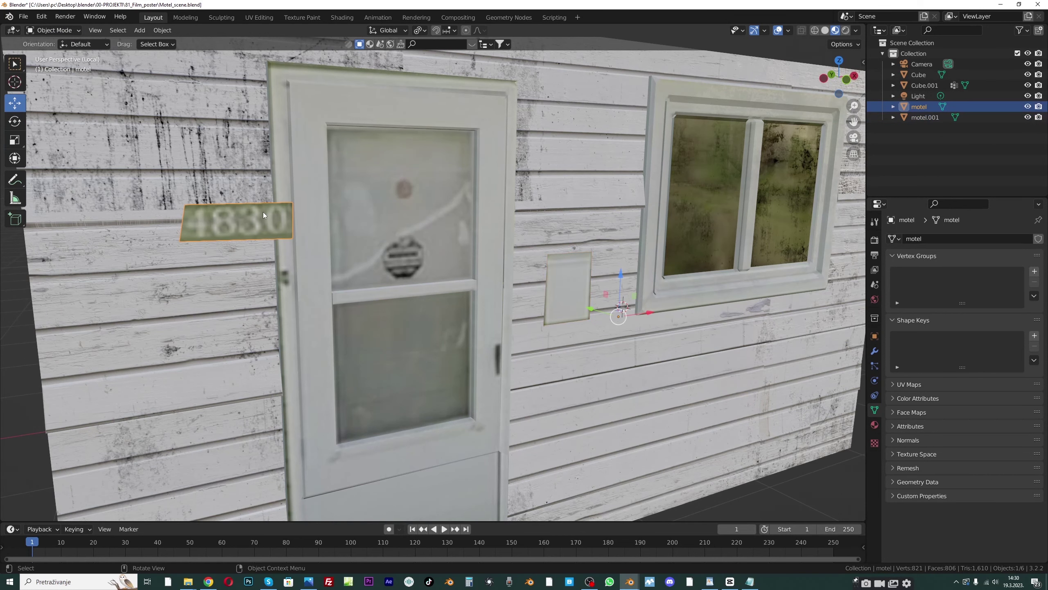
# Set the origins of the mailbox and house number objects to their own geometry
pyautogui.click(577, 283)
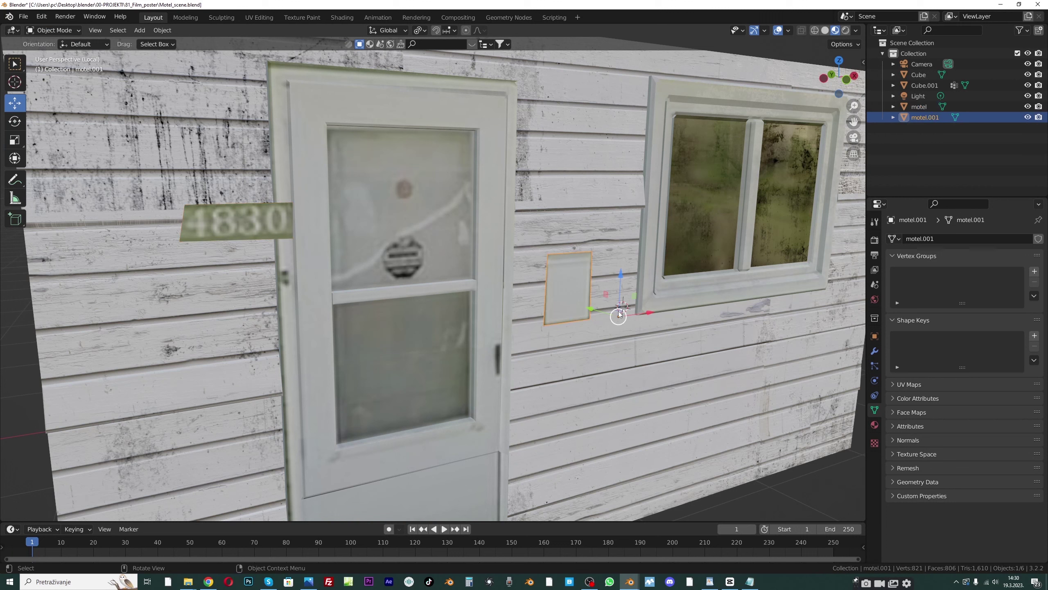
pyautogui.click(162, 30)
pyautogui.moveTo(194, 53)
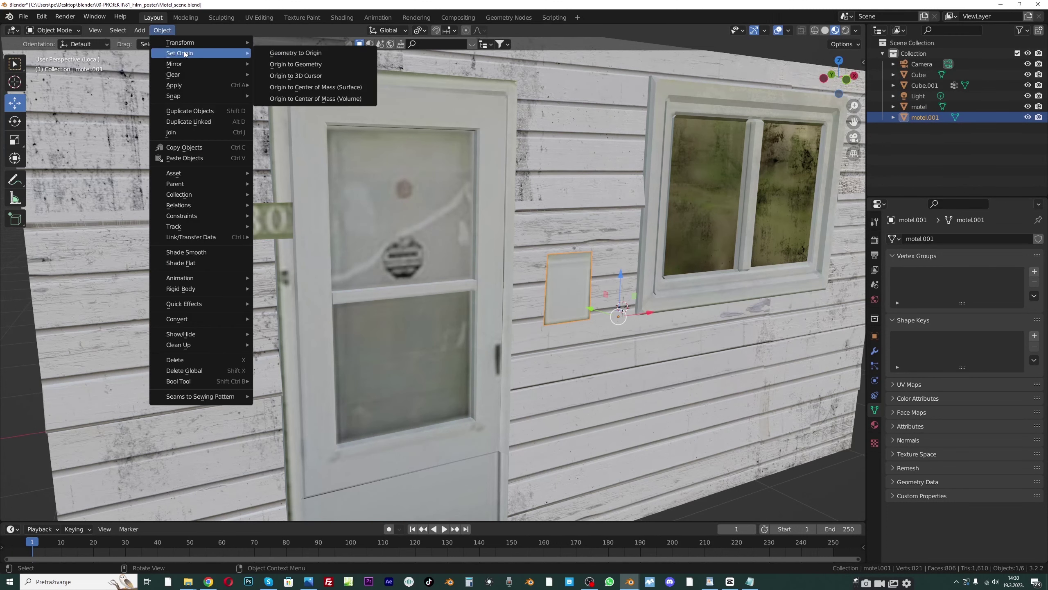
pyautogui.click(283, 65)
pyautogui.click(248, 220)
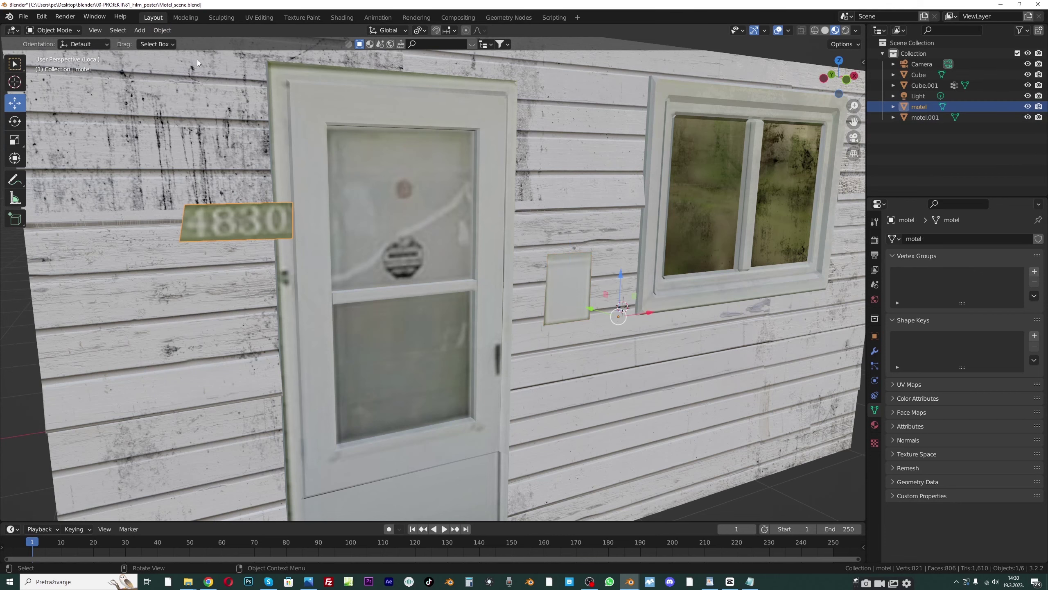
pyautogui.click(162, 30)
pyautogui.moveTo(194, 52)
pyautogui.click(289, 65)
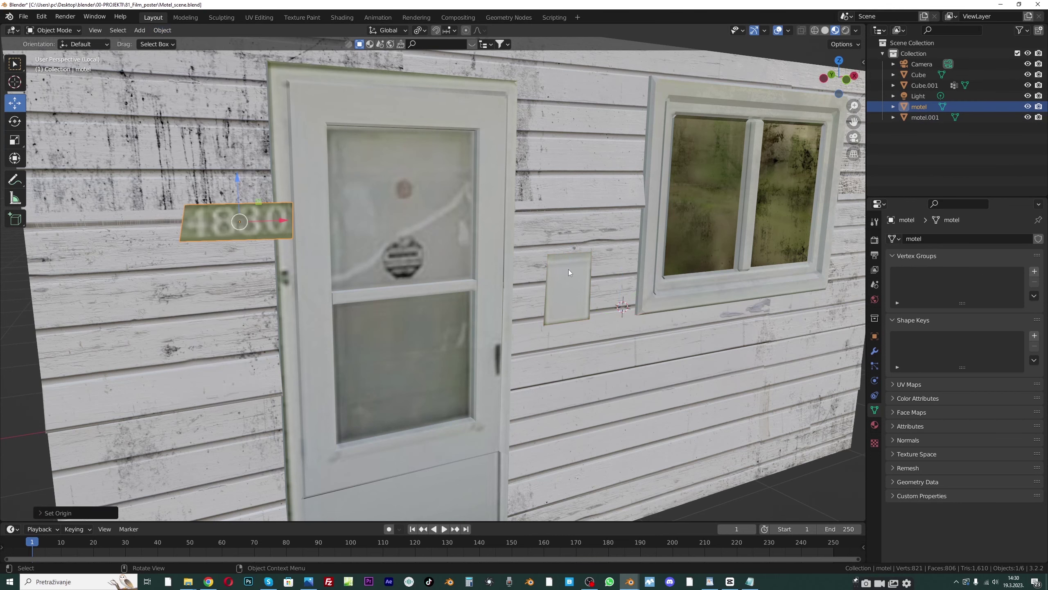
# Extrude the mailbox face outward from the wall into a box in Edit Mode, and return to Object Mode
pyautogui.click(568, 284)
pyautogui.click(53, 30)
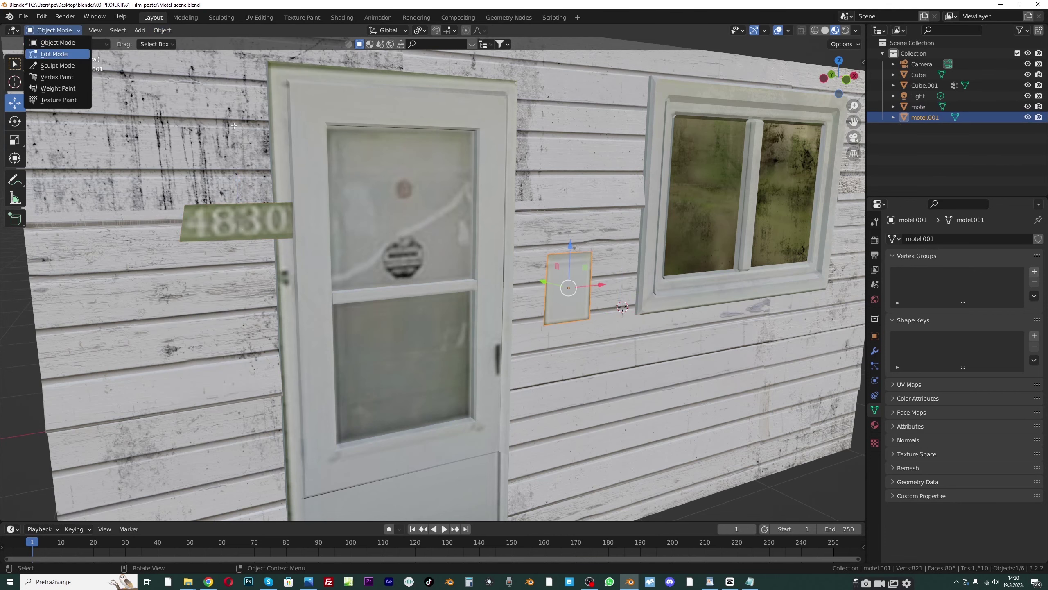
pyautogui.click(49, 54)
pyautogui.moveTo(616, 270); pyautogui.dragTo(596, 282, button='middle')
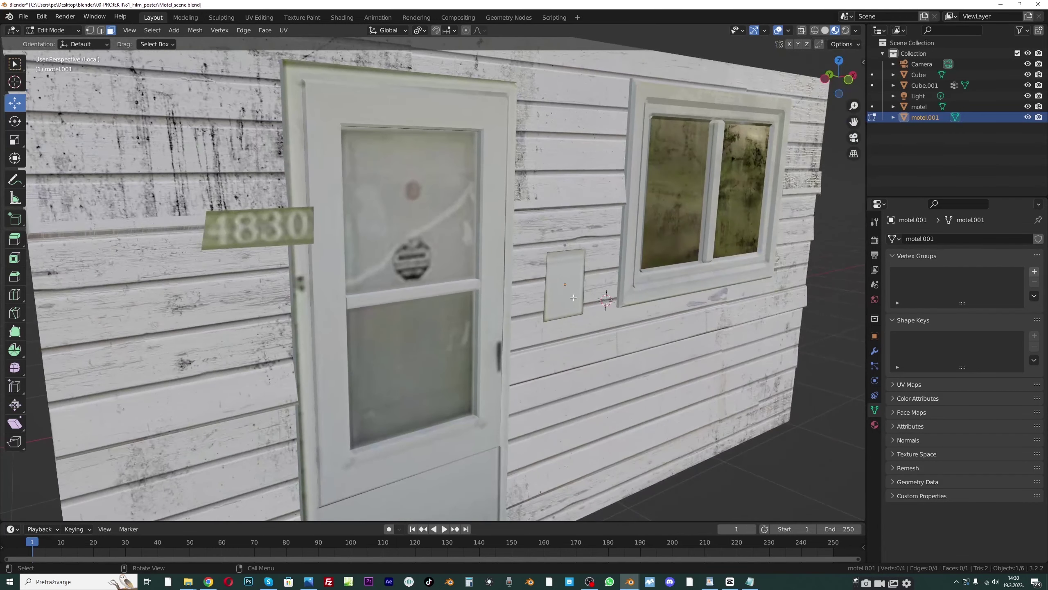
pyautogui.moveTo(568, 285); pyautogui.dragTo(583, 293, button='middle')
pyautogui.click(586, 285)
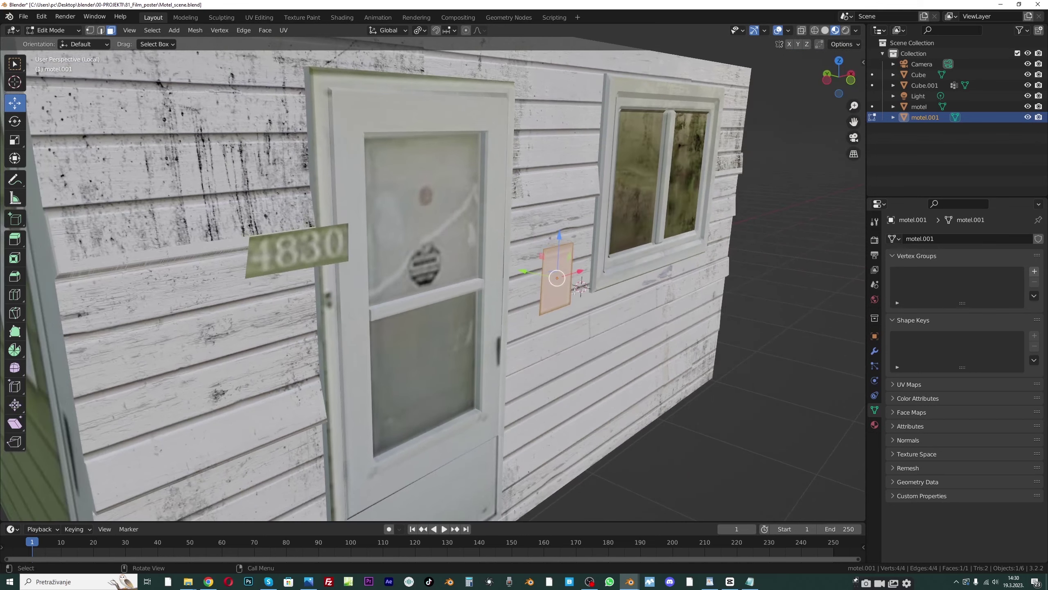
pyautogui.moveTo(533, 273); pyautogui.dragTo(506, 258)
pyautogui.scroll(2, 552, 285)
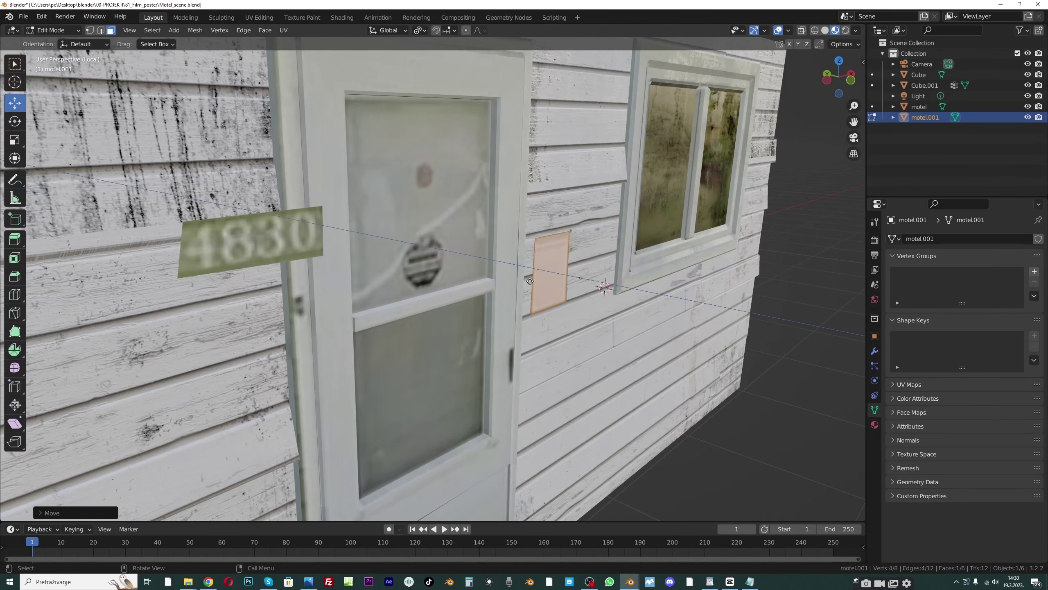
pyautogui.press('e')
pyautogui.click(543, 288)
pyautogui.moveTo(543, 288); pyautogui.dragTo(508, 285, button='middle')
pyautogui.click(77, 30)
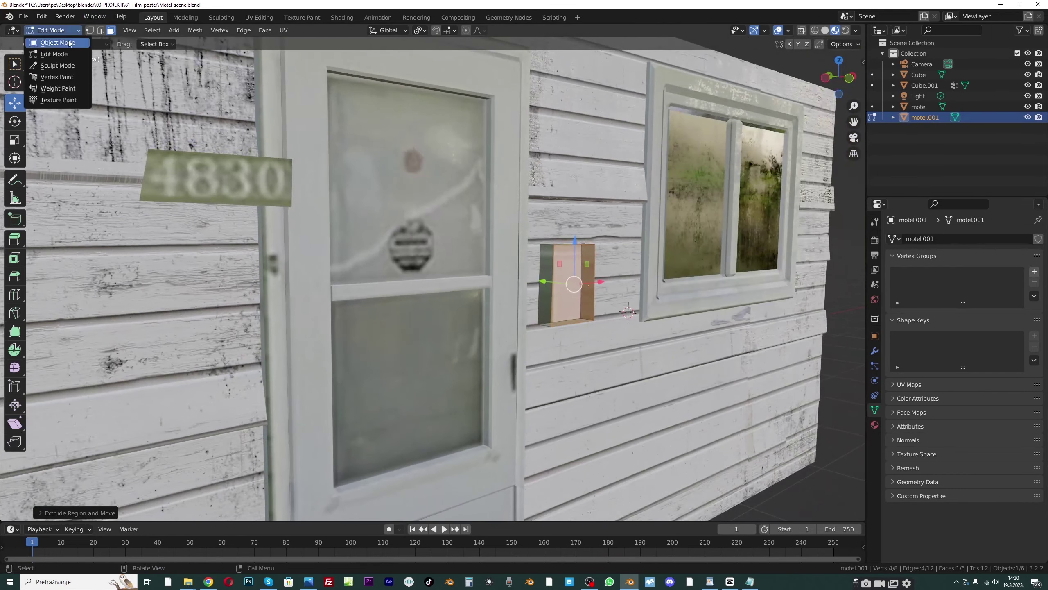
pyautogui.click(53, 42)
pyautogui.moveTo(589, 285); pyautogui.dragTo(606, 274, button='middle')
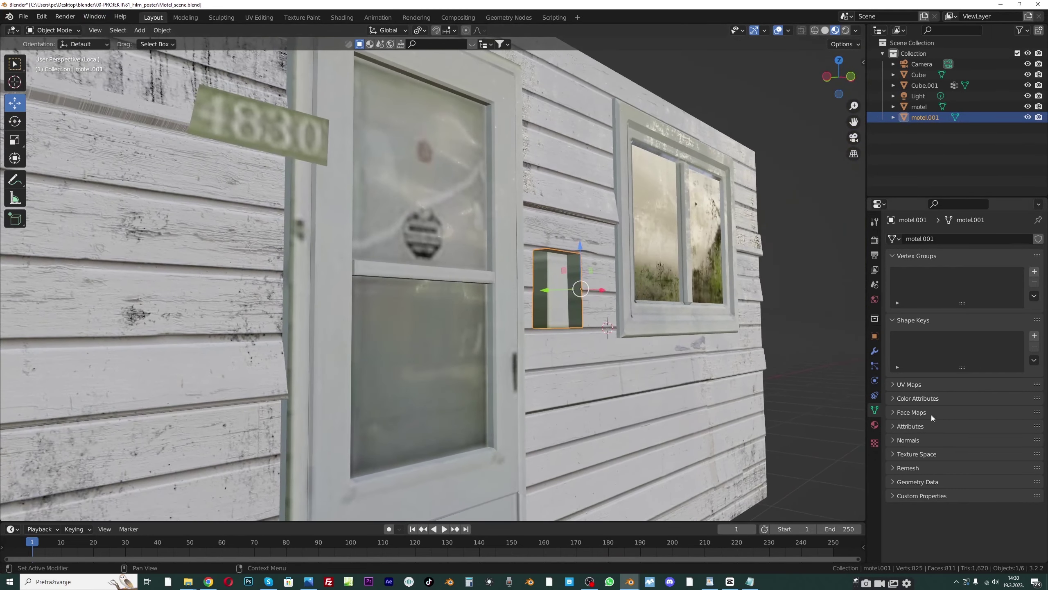
# Enable Backface Culling in the mailbox material's viewport display settings, and enter Edit Mode on the mailbox
pyautogui.click(875, 424)
pyautogui.scroll(-3, 941, 440)
pyautogui.scroll(-15, 940, 441)
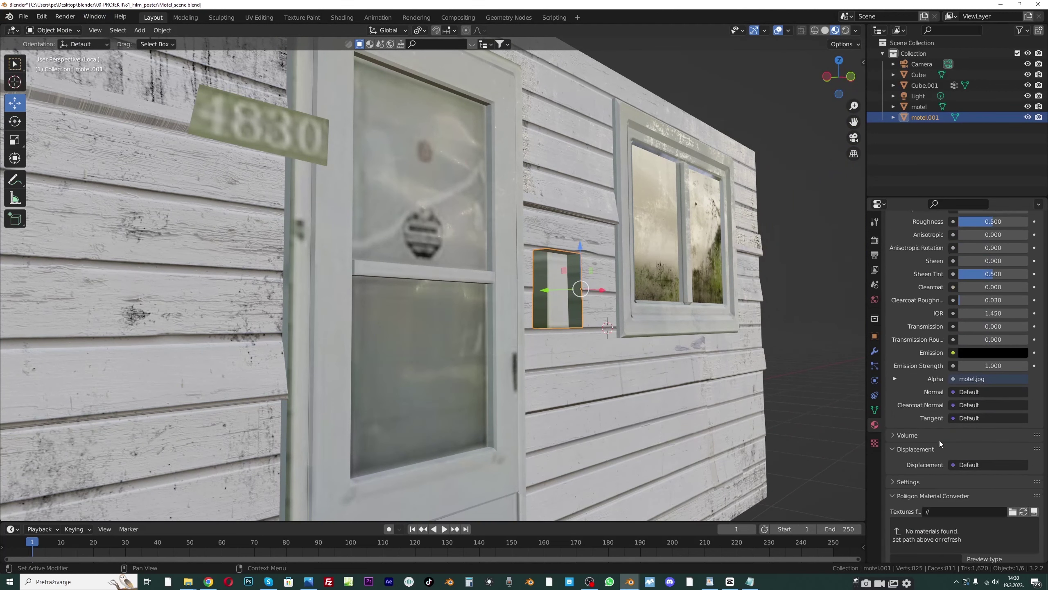
pyautogui.scroll(-3, 927, 458)
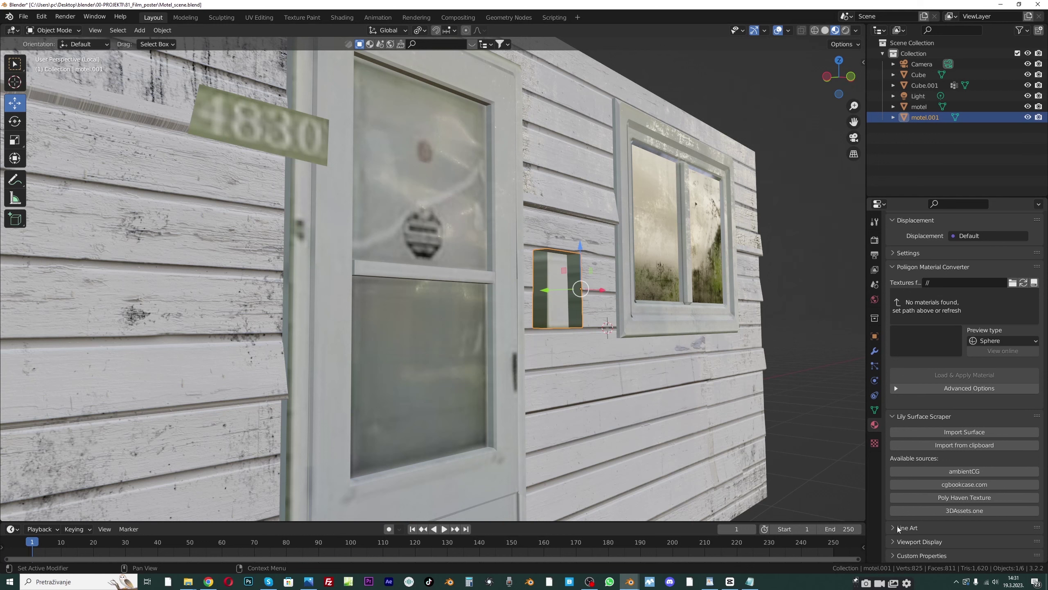
pyautogui.click(892, 541)
pyautogui.scroll(-6, 941, 516)
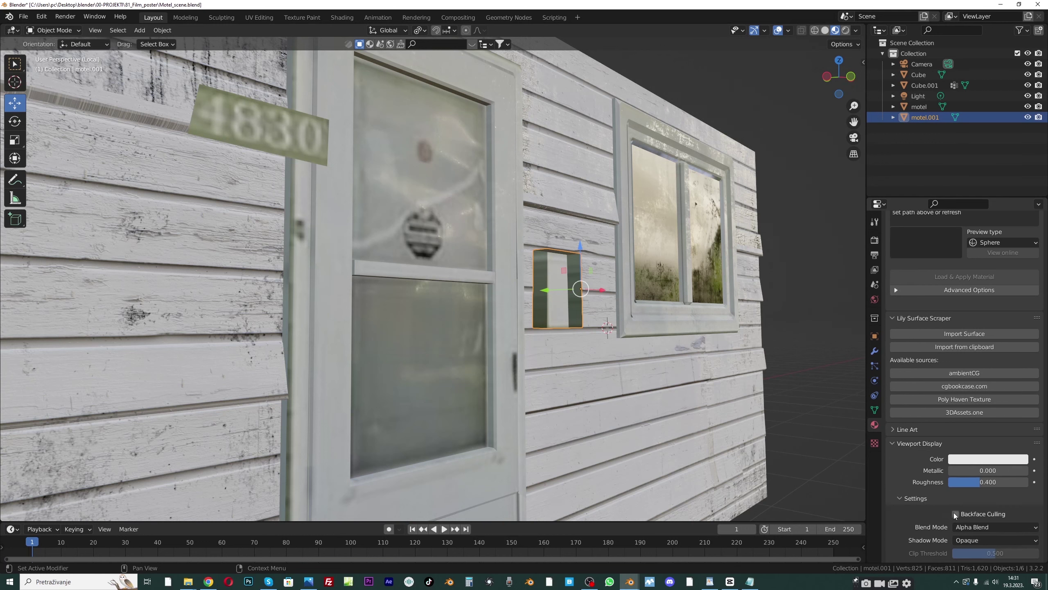
pyautogui.click(954, 513)
pyautogui.moveTo(577, 321); pyautogui.dragTo(545, 338, button='middle')
pyautogui.click(55, 31)
pyautogui.click(52, 33)
pyautogui.click(54, 53)
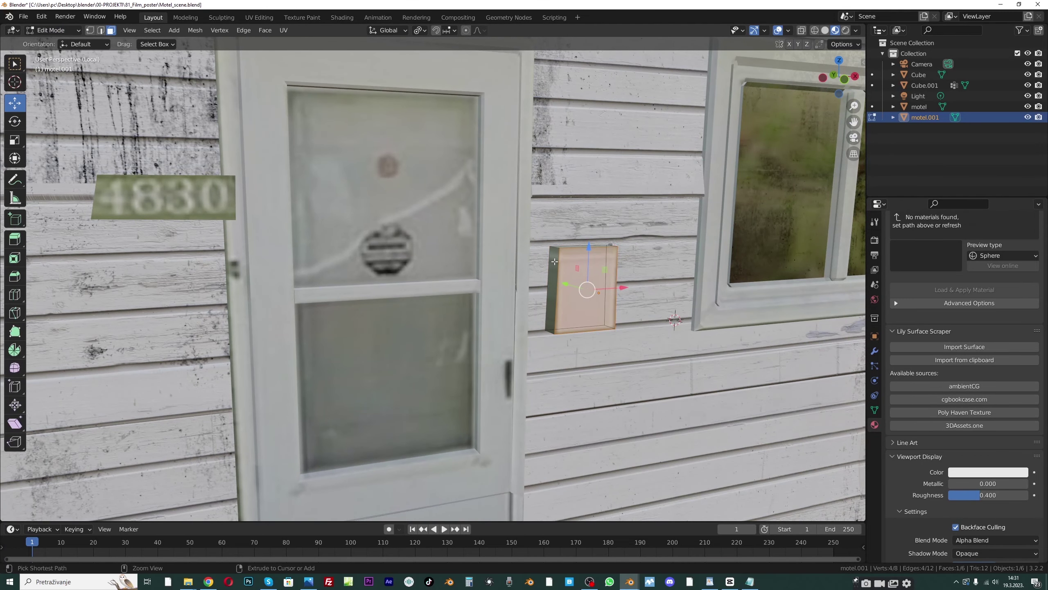
pyautogui.hotkey('ctrl', 'r')
pyautogui.press('Escape')
pyautogui.hotkey('ctrl', 'r')
pyautogui.press('Escape')
pyautogui.moveTo(562, 255); pyautogui.dragTo(545, 254, button='middle')
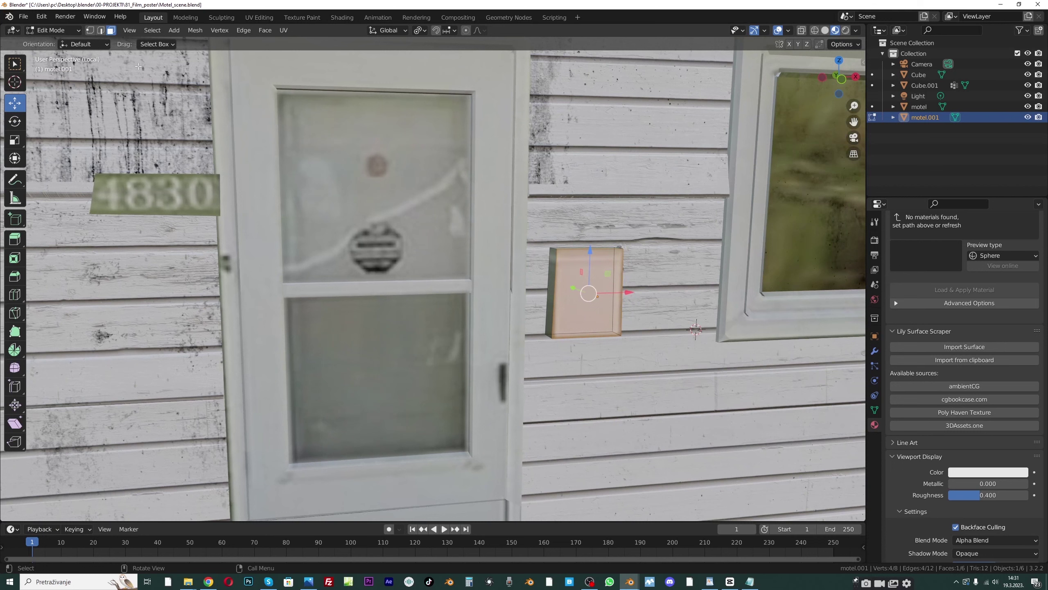
# Knife-cut a horizontal line across the mailbox front near its upper edge, and bevel the new edge slightly
pyautogui.click(90, 30)
pyautogui.press('k')
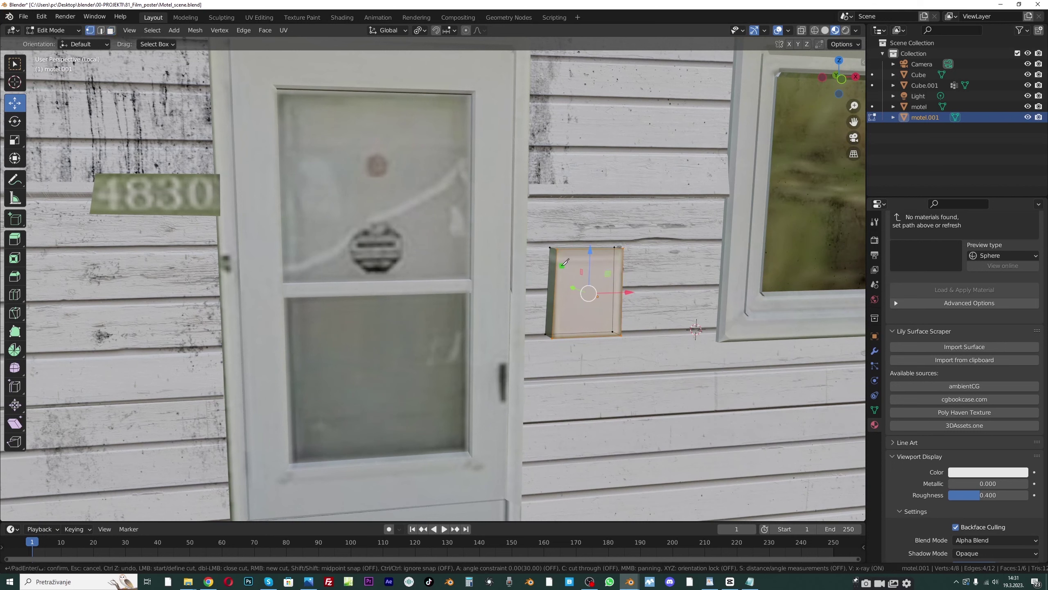
pyautogui.click(624, 260)
pyautogui.press('Return')
pyautogui.click(103, 32)
pyautogui.click(579, 262)
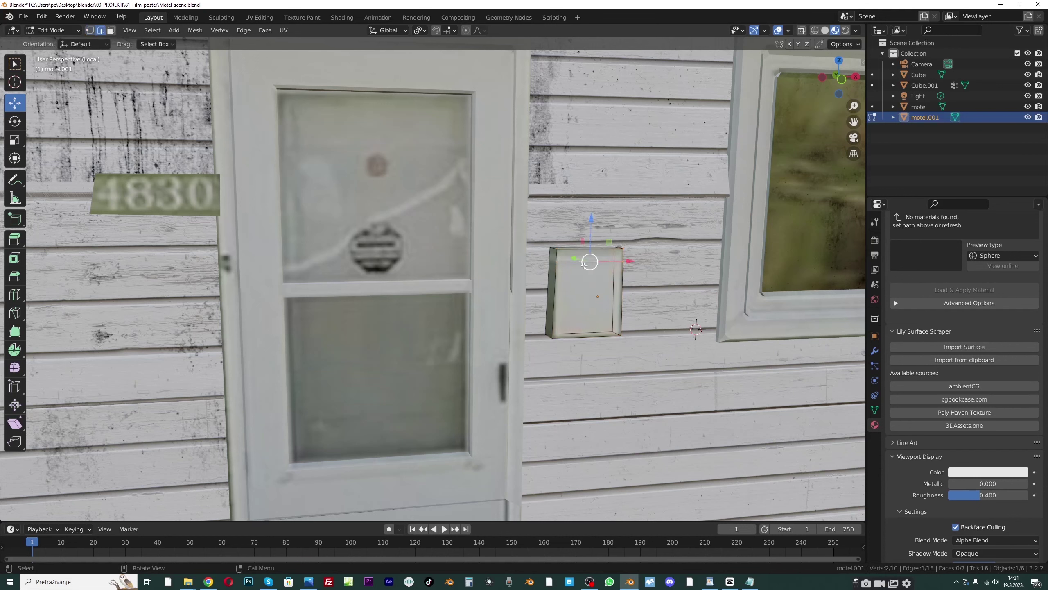
pyautogui.hotkey('ctrl', 'b')
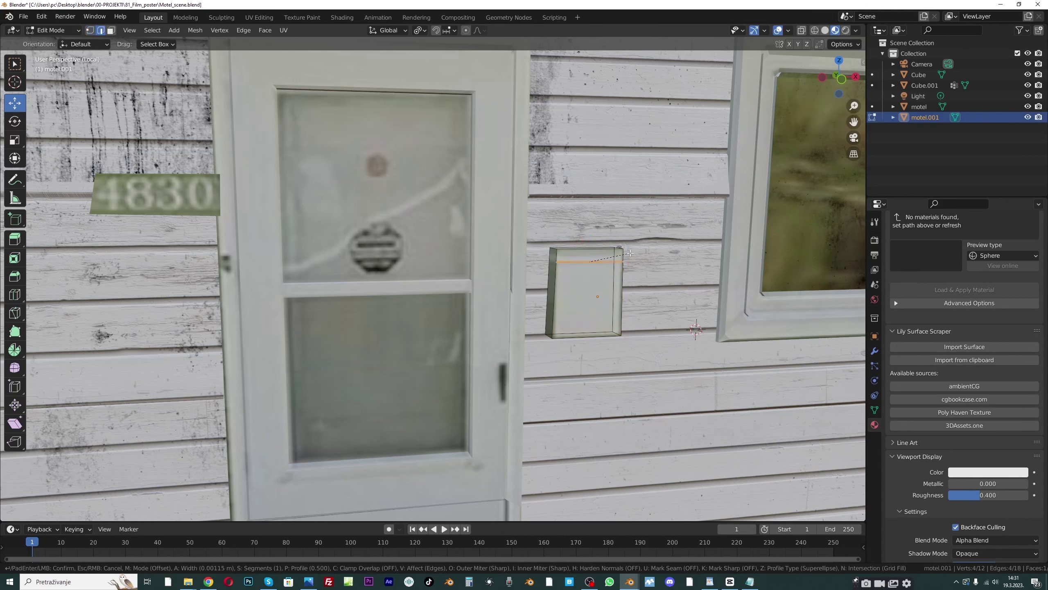
pyautogui.click(630, 252)
# Move one bevelled edge on the mailbox front slightly outward to form a lid lip, and return to Object Mode
pyautogui.moveTo(594, 261); pyautogui.dragTo(576, 254, button='middle')
pyautogui.click(573, 253)
pyautogui.moveTo(573, 253); pyautogui.dragTo(579, 255)
pyautogui.moveTo(618, 269); pyautogui.dragTo(582, 258, button='middle')
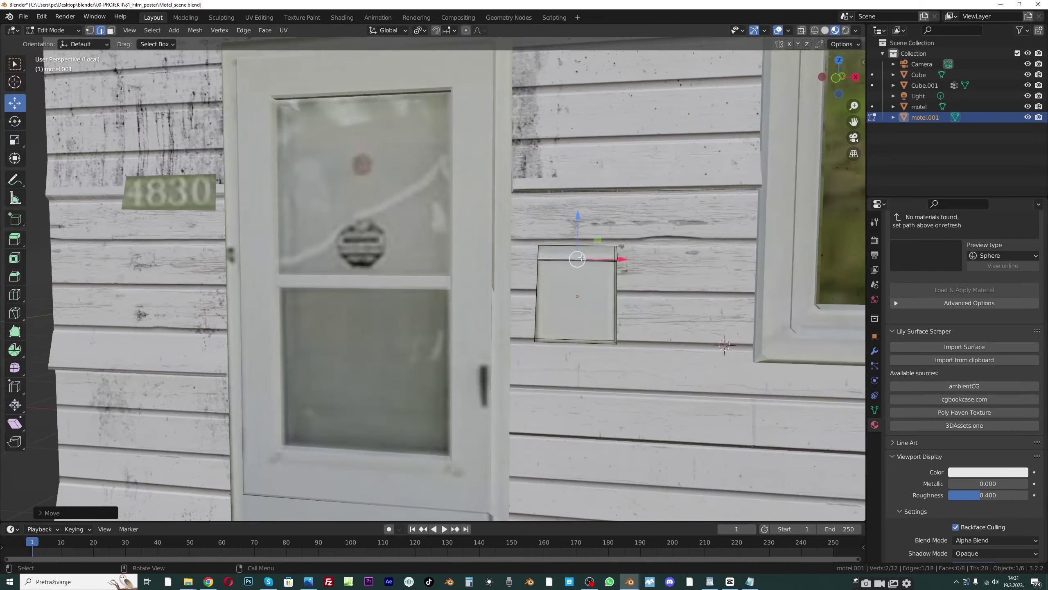
pyautogui.click(61, 31)
pyautogui.click(50, 47)
# Move the house number plate along Y toward the front wall and raise it slightly beside the door
pyautogui.scroll(-6, 562, 272)
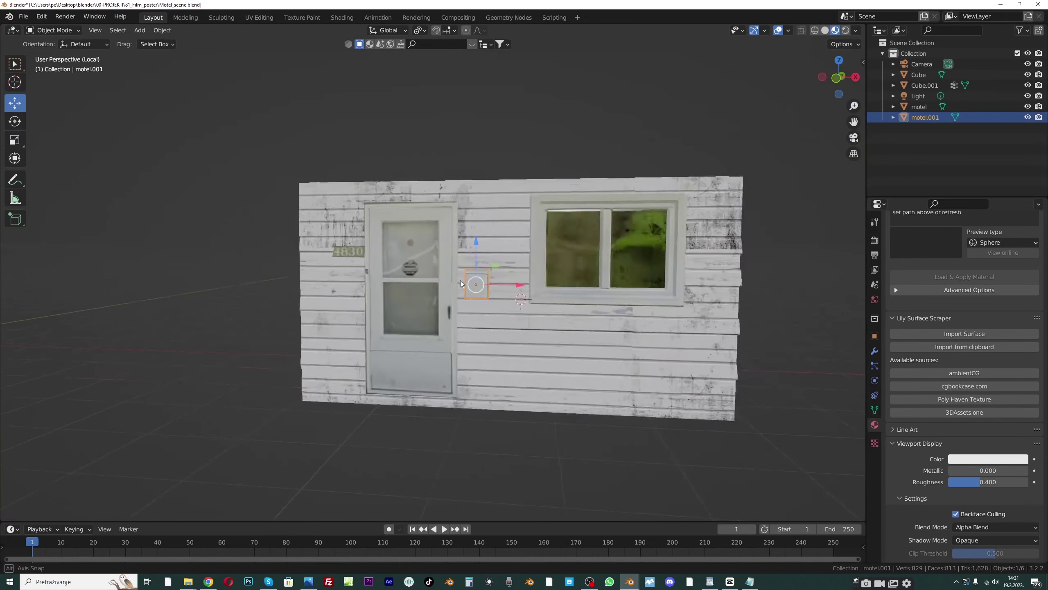
pyautogui.moveTo(561, 272); pyautogui.dragTo(536, 288, button='middle')
pyautogui.scroll(2, 536, 288)
pyautogui.click(410, 263)
pyautogui.scroll(3, 446, 277)
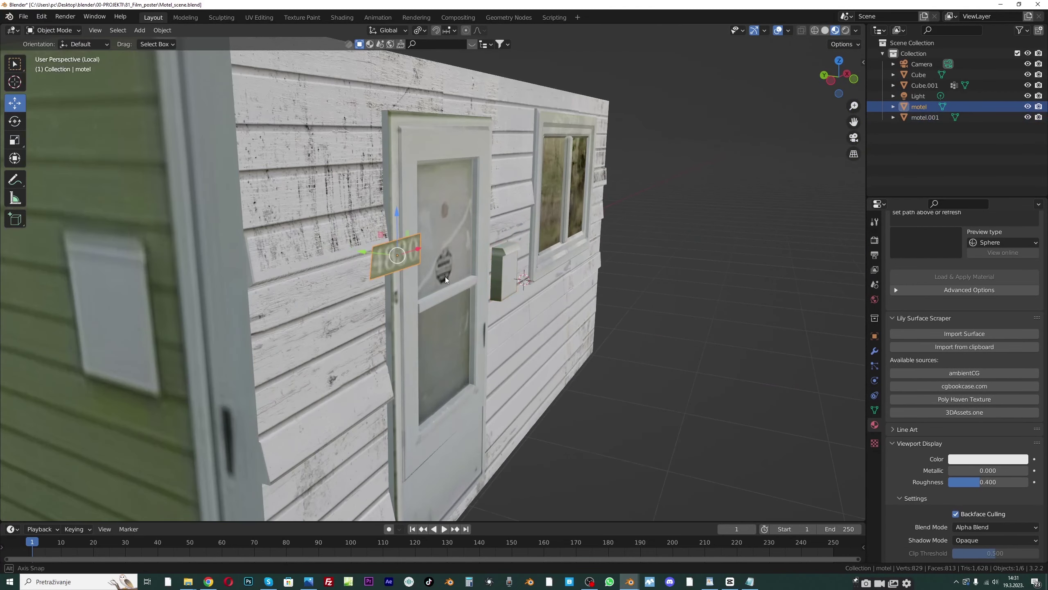
pyautogui.moveTo(446, 277); pyautogui.dragTo(439, 288, button='middle')
pyautogui.moveTo(364, 271); pyautogui.dragTo(331, 273)
pyautogui.moveTo(363, 234); pyautogui.dragTo(363, 226)
# Rotate the house number plate about -15 degrees around the global X axis to follow the plank's slope
pyautogui.press('r')
pyautogui.press('x')
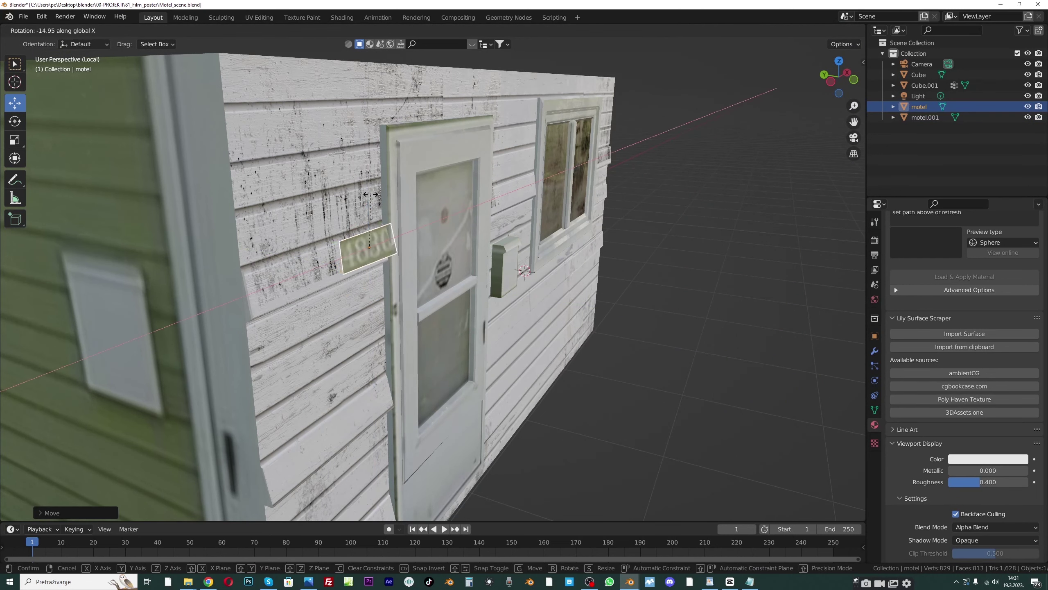
pyautogui.click(346, 249)
pyautogui.press('g')
pyautogui.press('y')
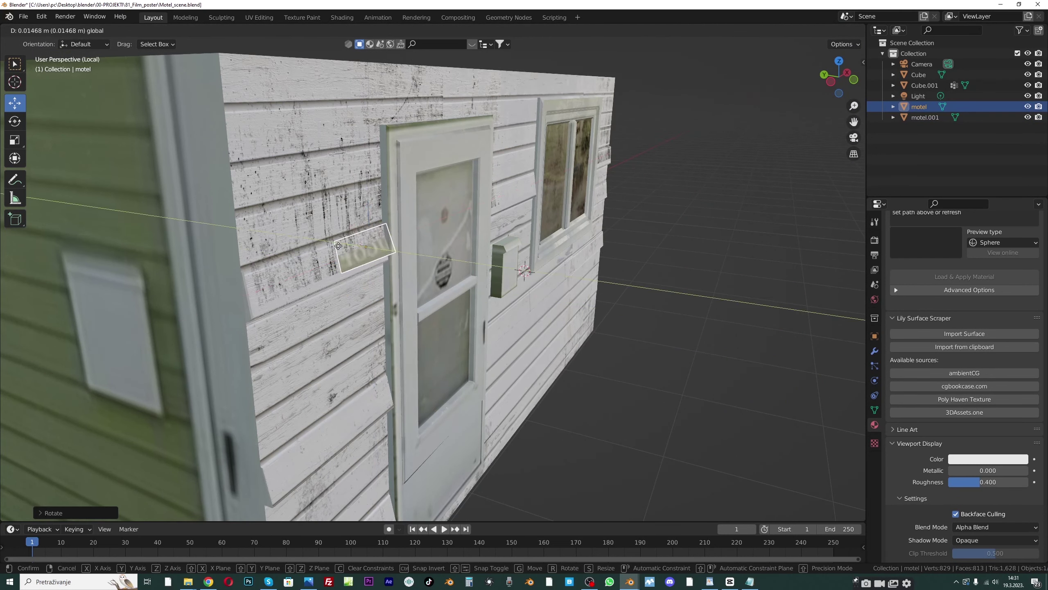
pyautogui.press('Escape')
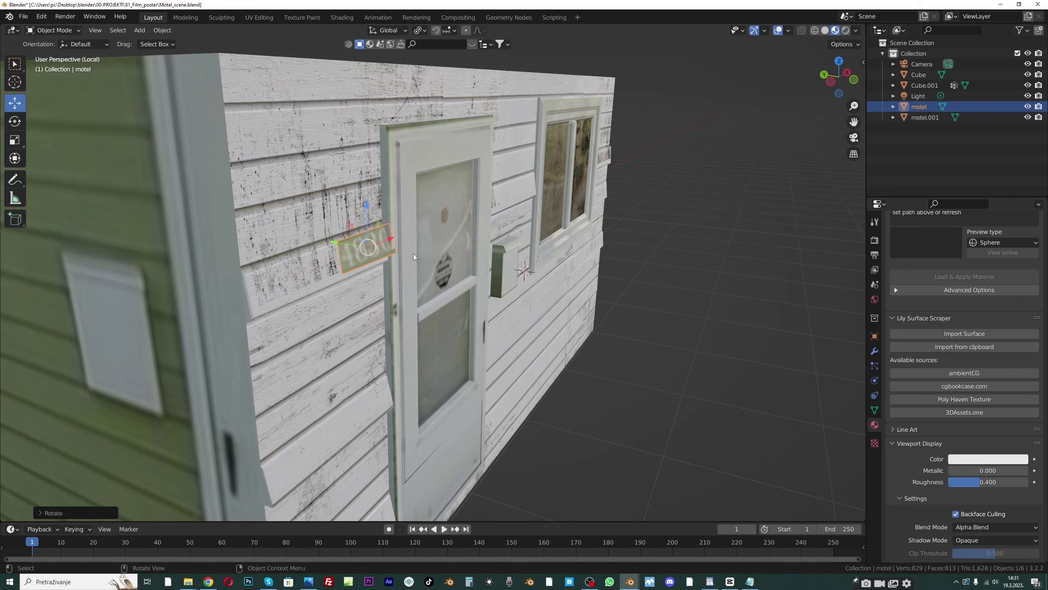
# Join the building shell, mailbox, and house number plate into one object and save the file
pyautogui.scroll(-8, 365, 244)
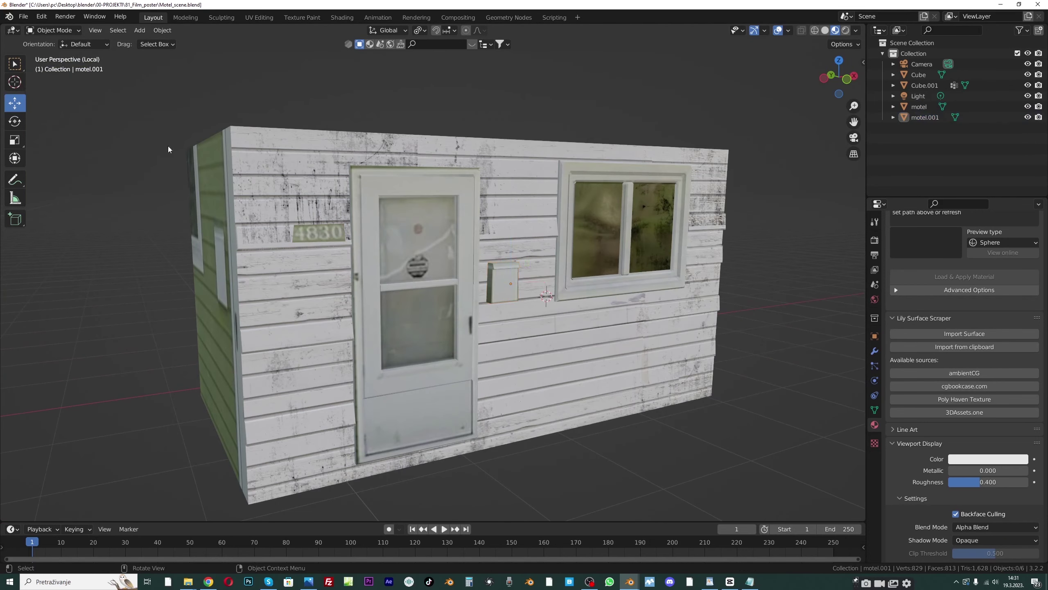
pyautogui.click(372, 174)
pyautogui.moveTo(226, 131); pyautogui.dragTo(503, 305)
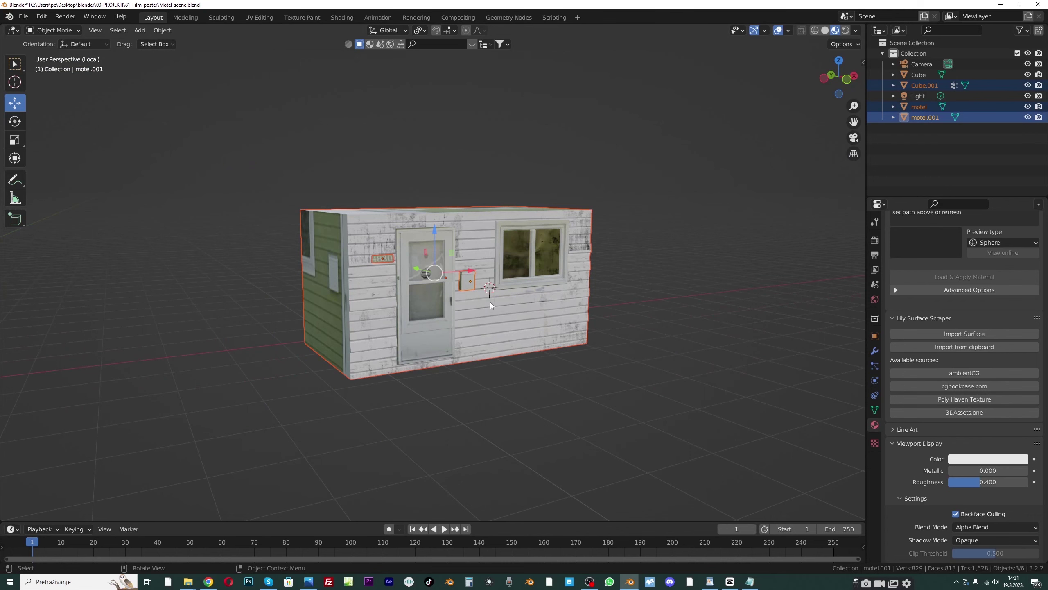
pyautogui.hotkey('ctrl', 'j')
pyautogui.hotkey('alt', 'a')
pyautogui.moveTo(577, 265); pyautogui.dragTo(590, 282, button='middle')
pyautogui.hotkey('ctrl', 's')
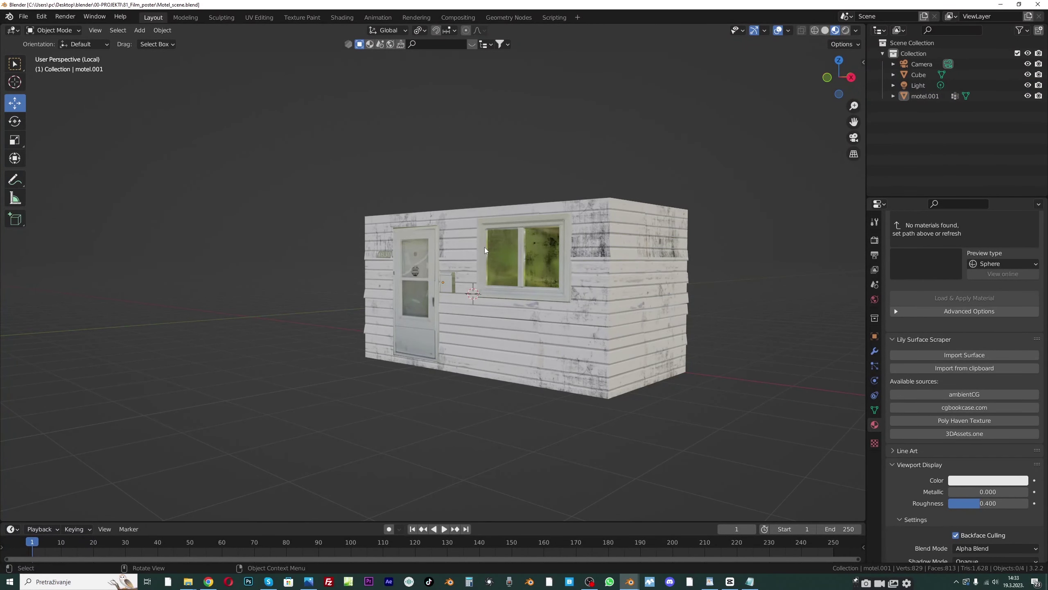
# Make a linked duplicate of the motel unit and move it about -4.5 m along X beside the original
pyautogui.moveTo(484, 248); pyautogui.dragTo(526, 259, button='middle')
pyautogui.click(374, 224)
pyautogui.click(41, 30)
pyautogui.click(45, 55)
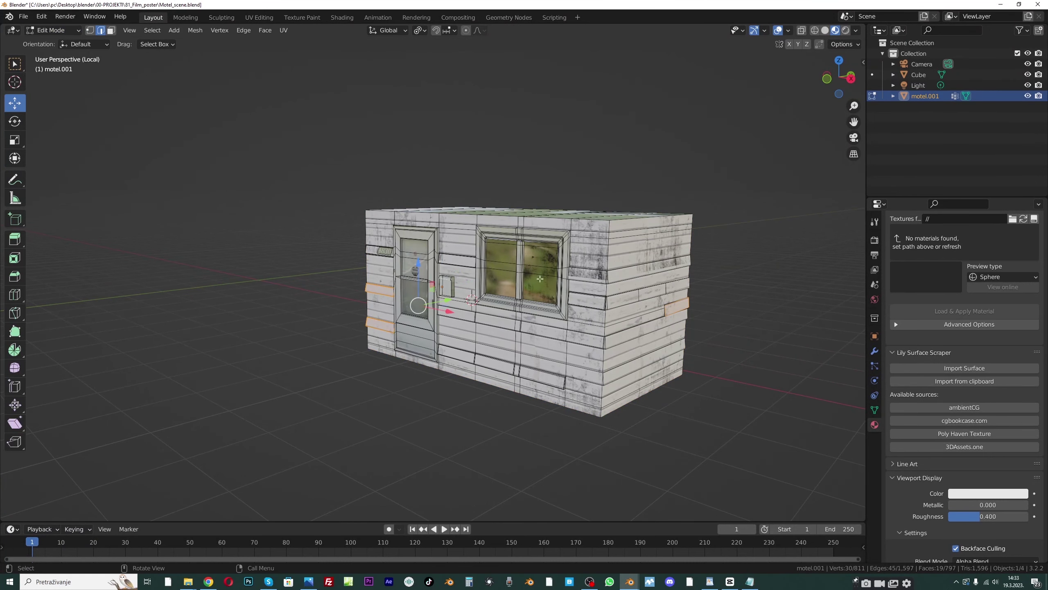
pyautogui.click(53, 30)
pyautogui.click(45, 43)
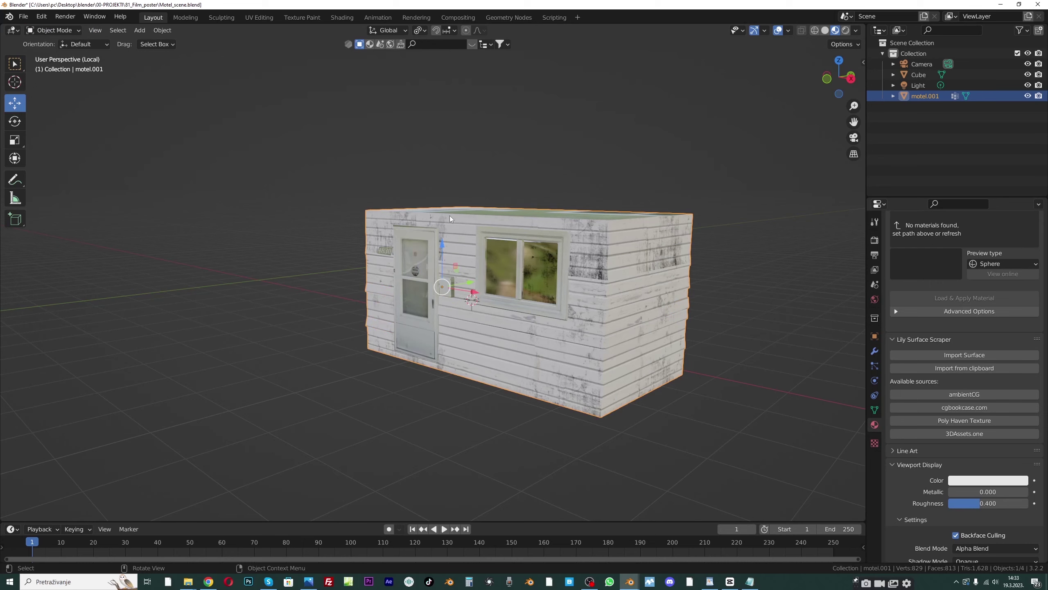
pyautogui.scroll(-1, 450, 271)
pyautogui.moveTo(445, 274); pyautogui.dragTo(516, 277, button='middle')
pyautogui.scroll(2, 503, 279)
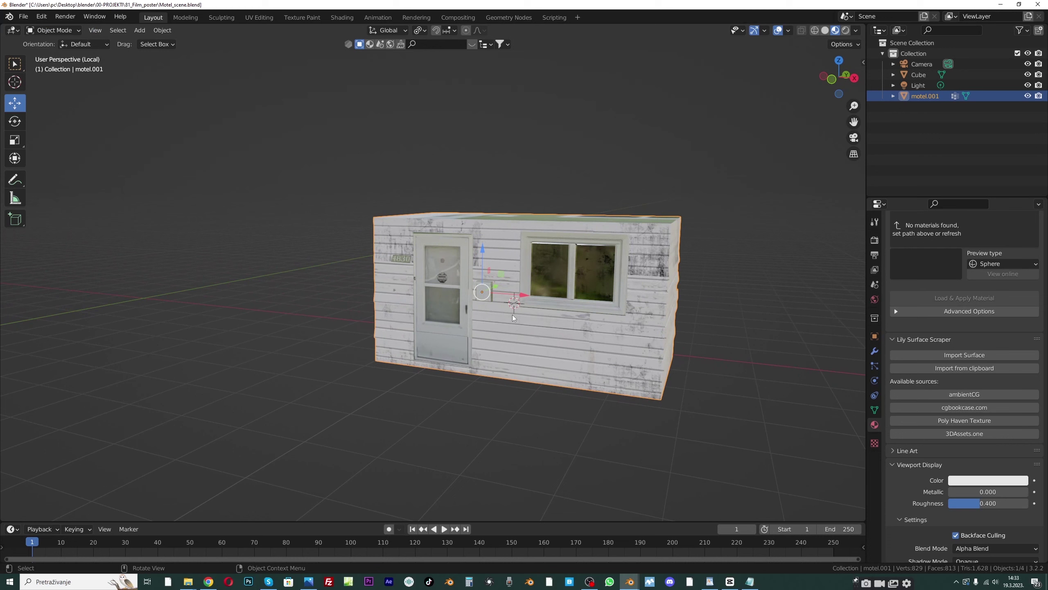
pyautogui.hotkey('shift', 'd')
pyautogui.press('x')
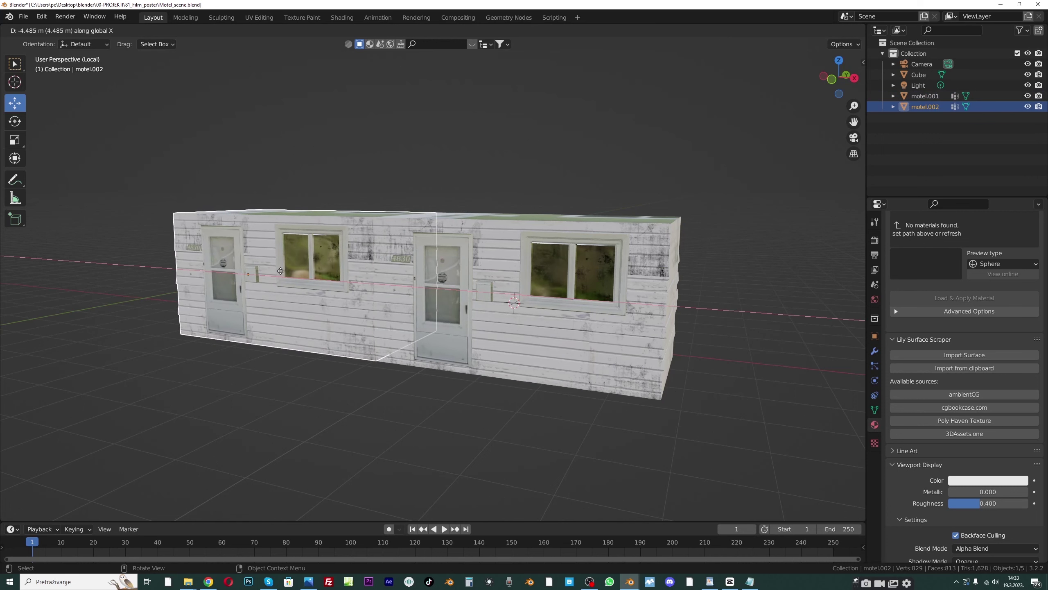
pyautogui.click(280, 271)
pyautogui.scroll(-1, 398, 239)
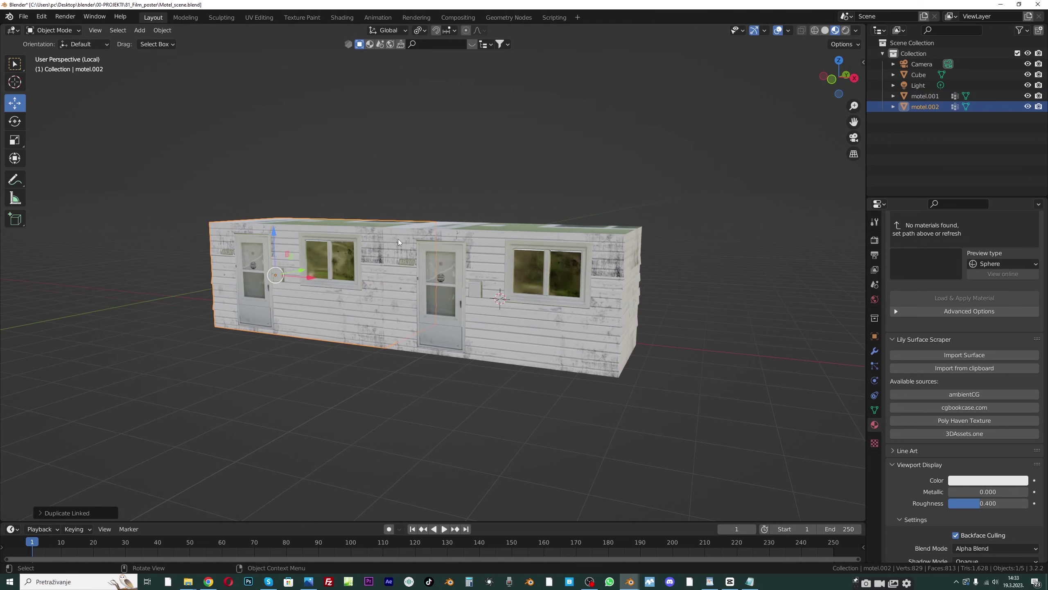
# Repeat the linked duplication twice to form a row of four motel units, and clear the selection
pyautogui.scroll(-1, 398, 239)
pyautogui.hotkey('shift', 'r')
pyautogui.hotkey('shift', 'r')
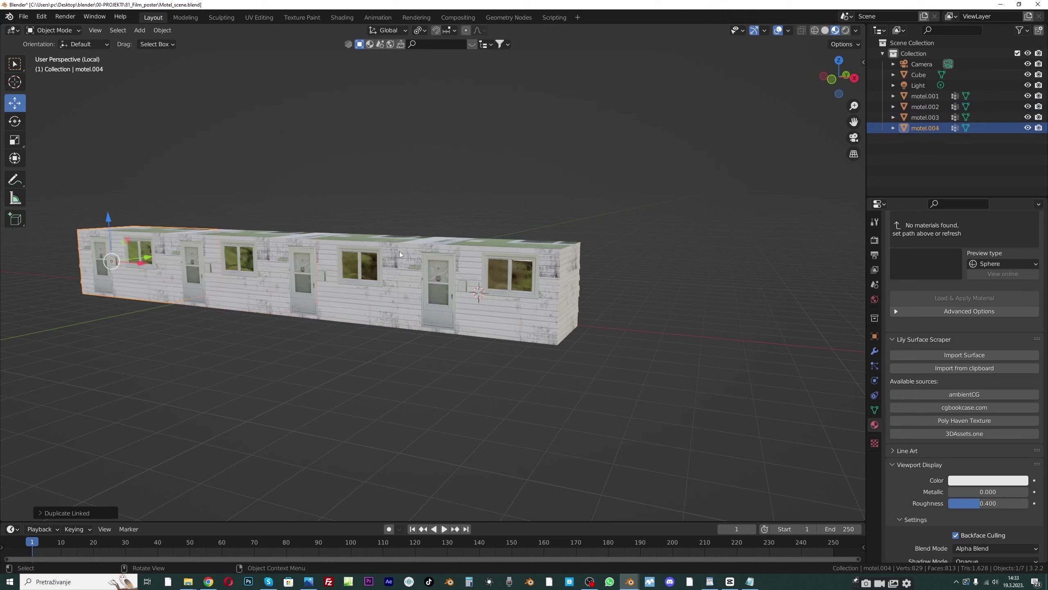
pyautogui.moveTo(853, 123); pyautogui.dragTo(1005, 140)
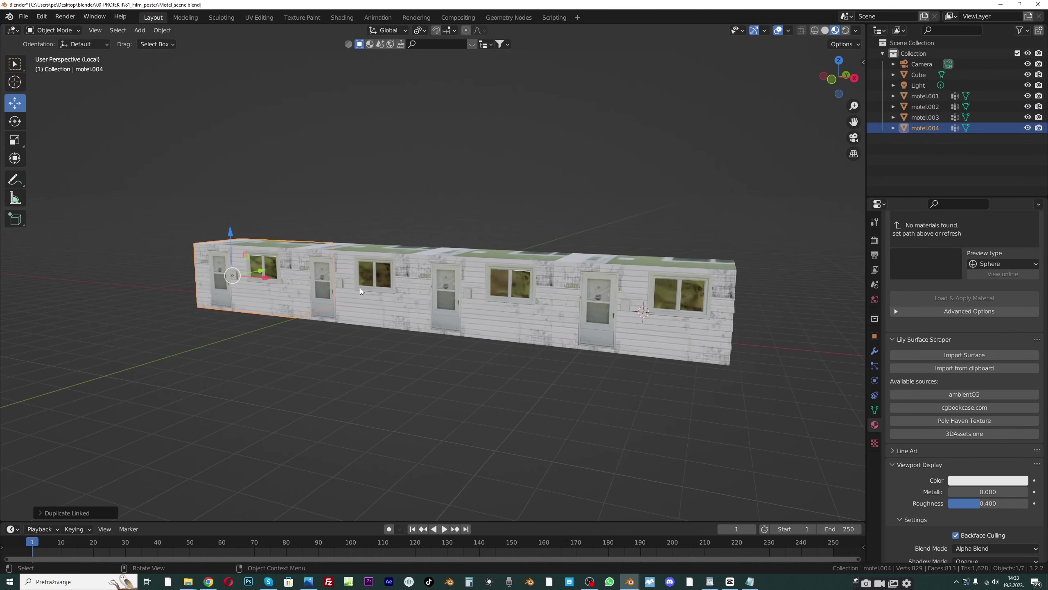
pyautogui.click(421, 188)
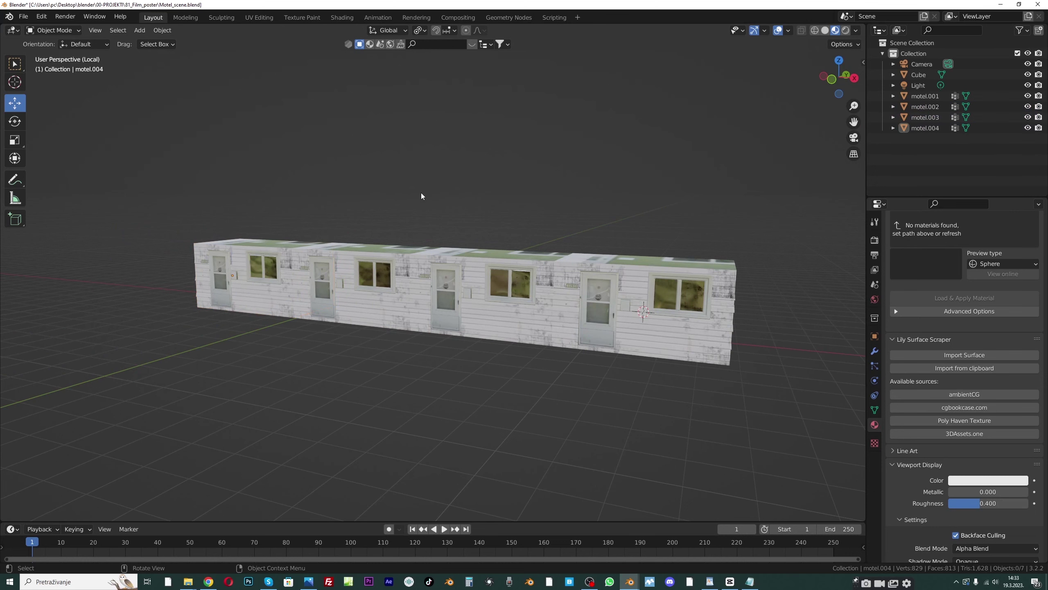
# Inspect the linked units by selecting the end unit's lower corner edges in Edit Mode, and return to Object Mode
pyautogui.moveTo(581, 294); pyautogui.dragTo(534, 281, button='middle')
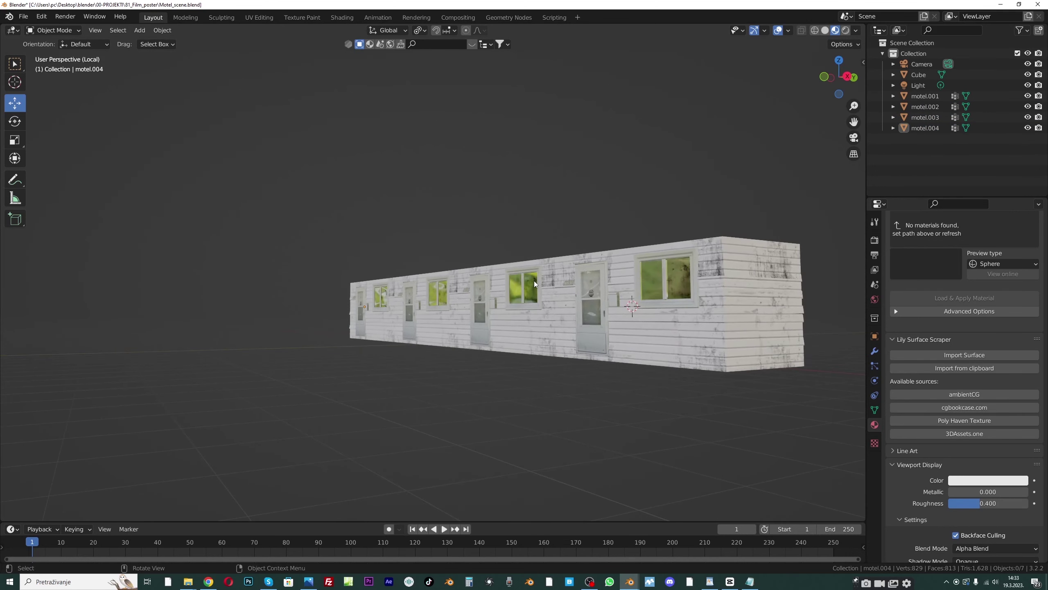
pyautogui.click(689, 334)
pyautogui.click(52, 30)
pyautogui.click(50, 45)
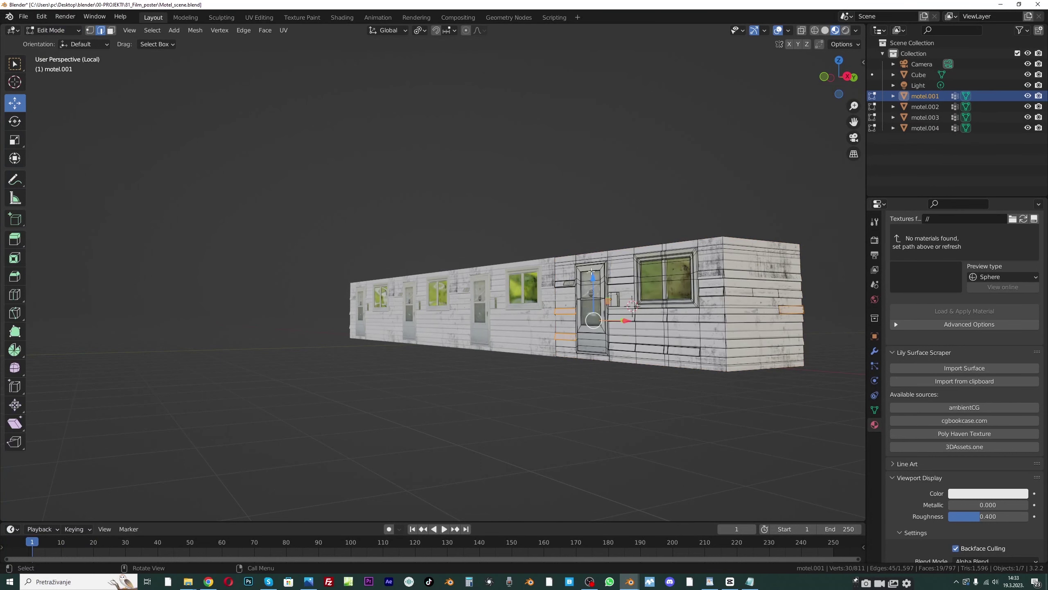
pyautogui.click(722, 373)
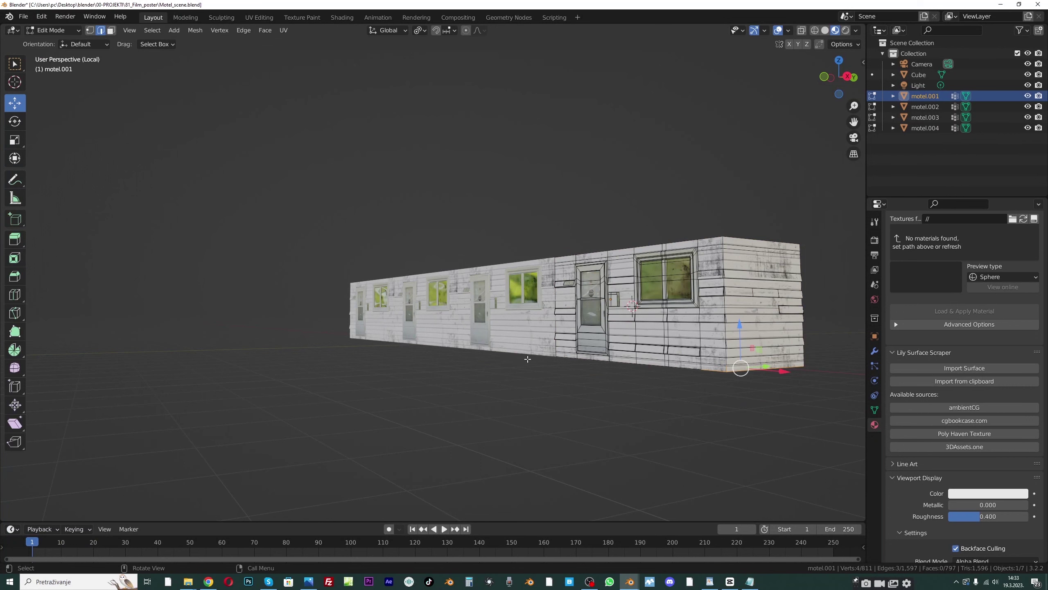
pyautogui.click(53, 30)
pyautogui.click(48, 39)
# Replace the linked second unit with an independent copy of the end unit, moved about -4.5 m along X
pyautogui.moveTo(524, 305); pyautogui.dragTo(549, 325, button='middle')
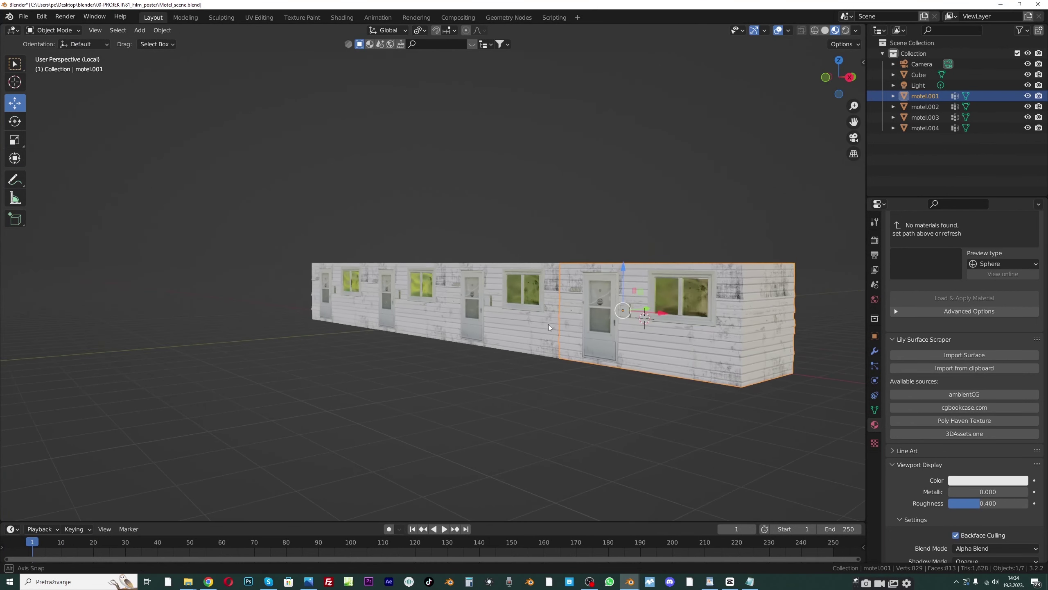
pyautogui.click(518, 310)
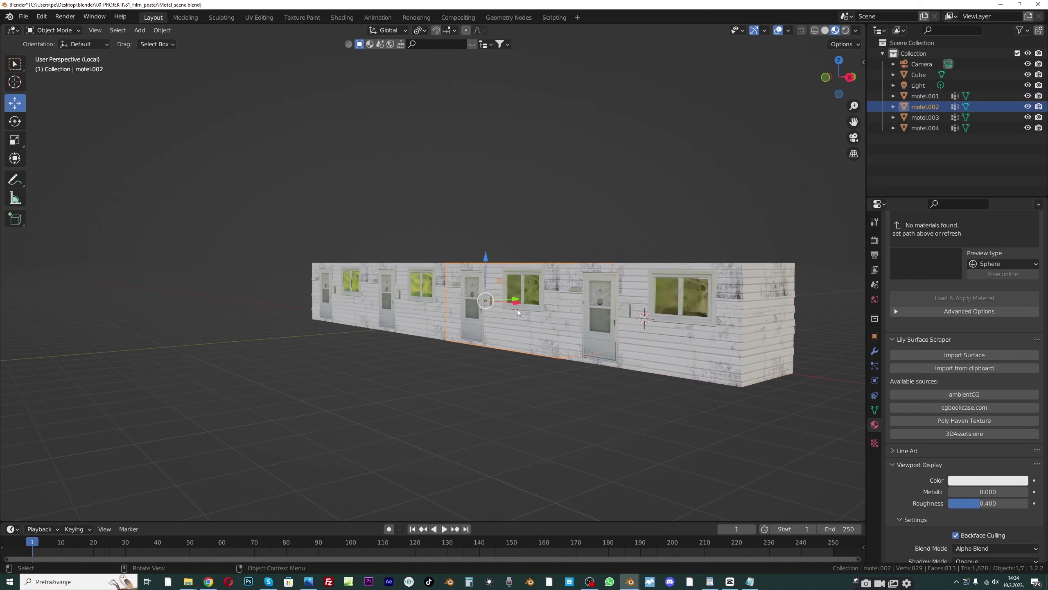
pyautogui.press('Delete')
pyautogui.click(689, 330)
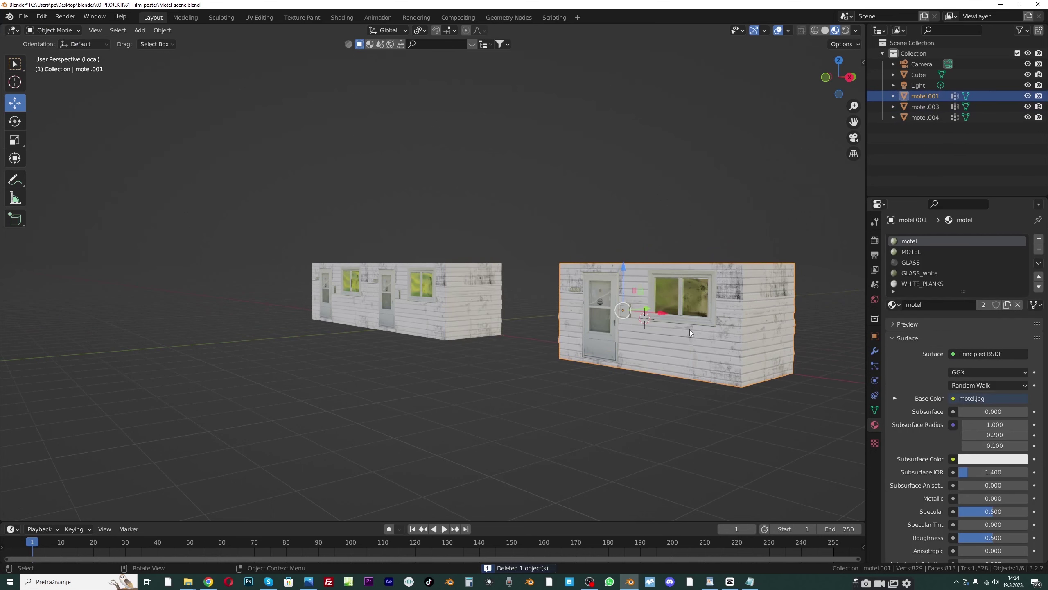
pyautogui.hotkey('shift', 'd')
pyautogui.press('x')
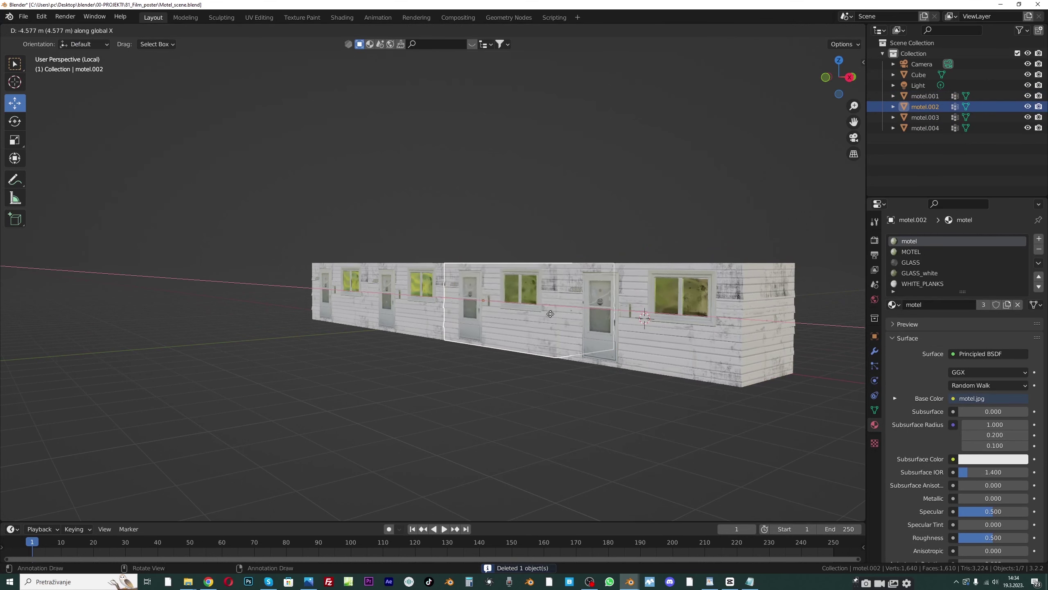
pyautogui.click(554, 315)
# Try nudging a few plank edges below the window of the copied unit in Edit Mode, and return to Object Mode
pyautogui.click(50, 30)
pyautogui.click(54, 54)
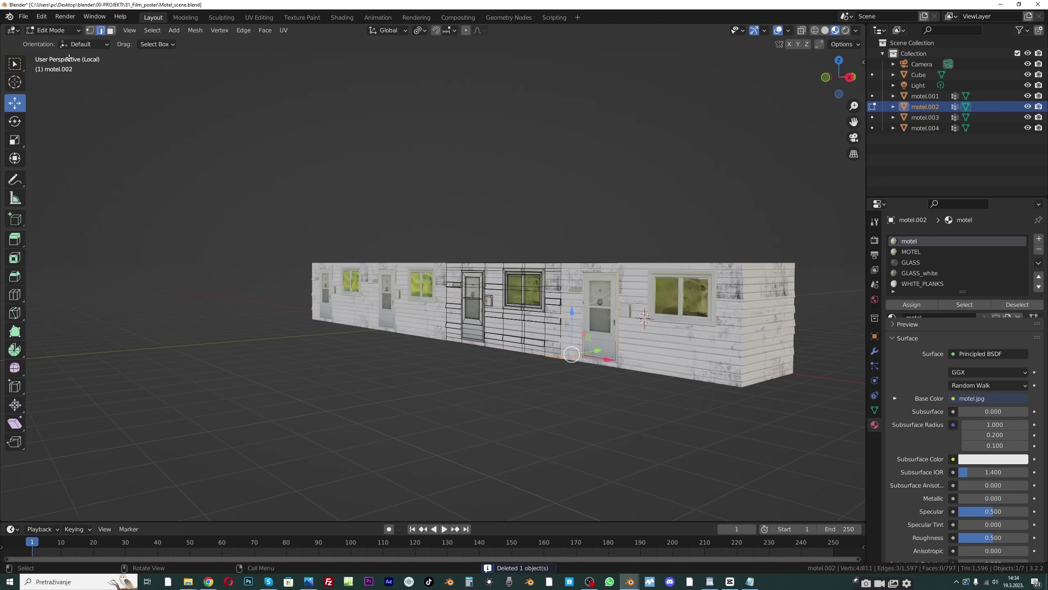
pyautogui.scroll(1, 492, 285)
pyautogui.keyDown('alt'); pyautogui.click(510, 296); pyautogui.keyUp('alt')
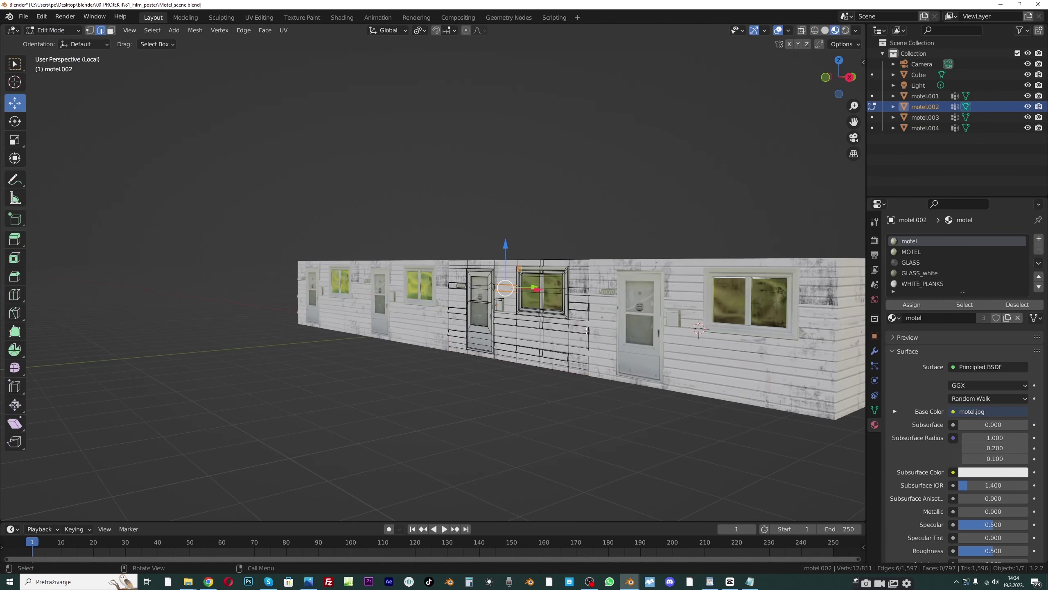
pyautogui.press('Tab')
pyautogui.moveTo(565, 306); pyautogui.dragTo(580, 290, button='middle')
pyautogui.click(59, 31)
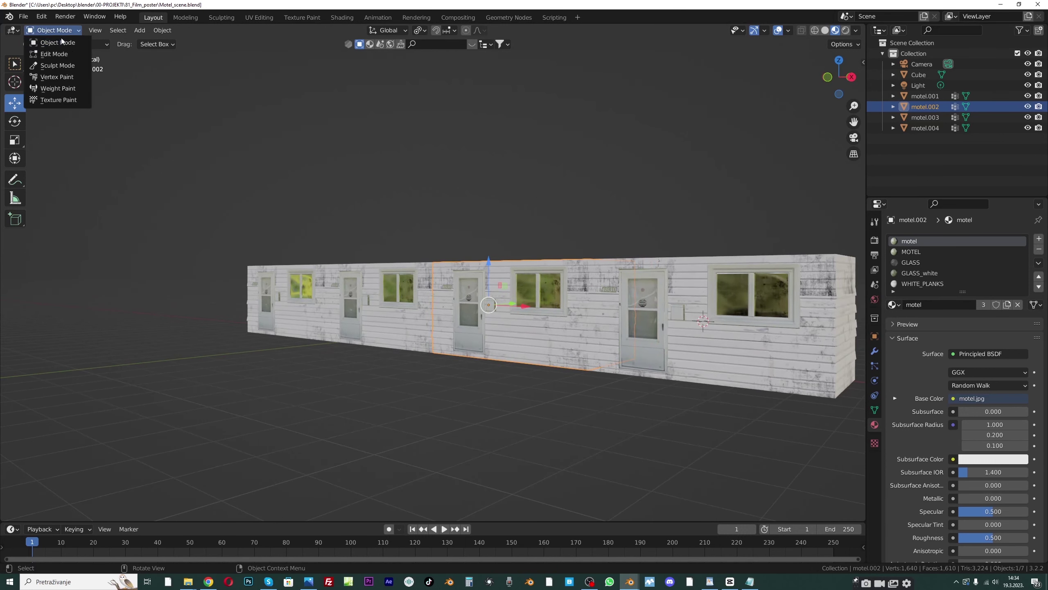
pyautogui.click(54, 53)
pyautogui.keyDown('shift'); pyautogui.click(533, 344); pyautogui.keyUp('shift')
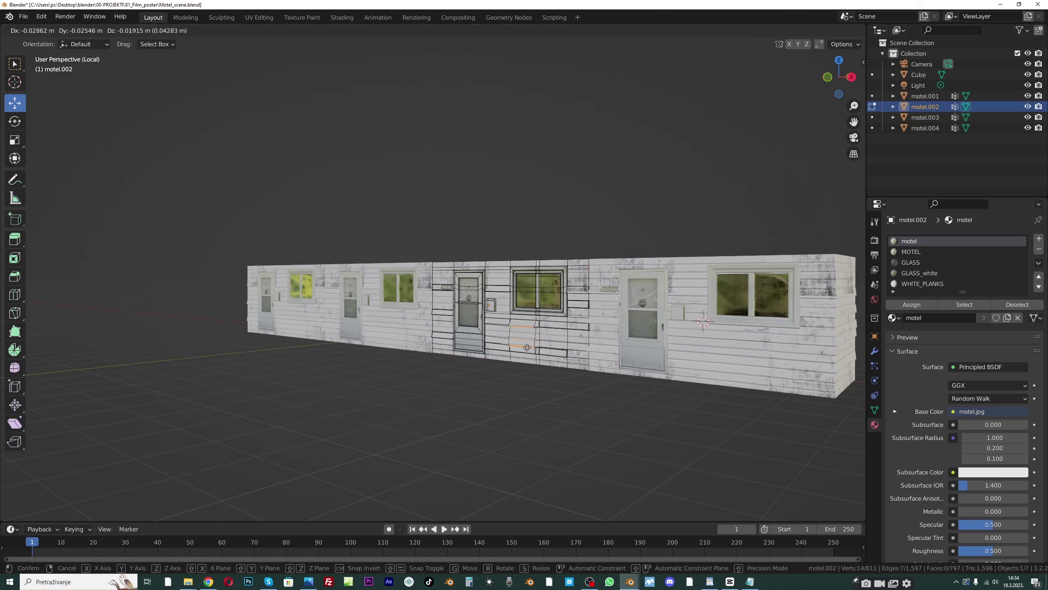
pyautogui.click(53, 30)
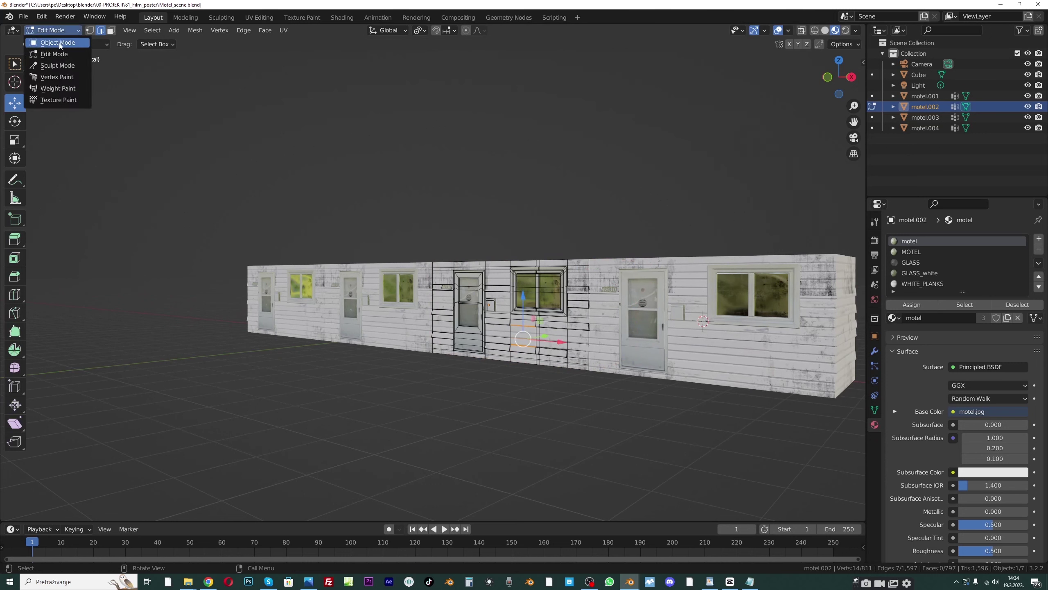
pyautogui.click(57, 42)
# Delete the second unit, duplicate the end unit independently along X into the gap, and save the file
pyautogui.press('Delete')
pyautogui.click(701, 326)
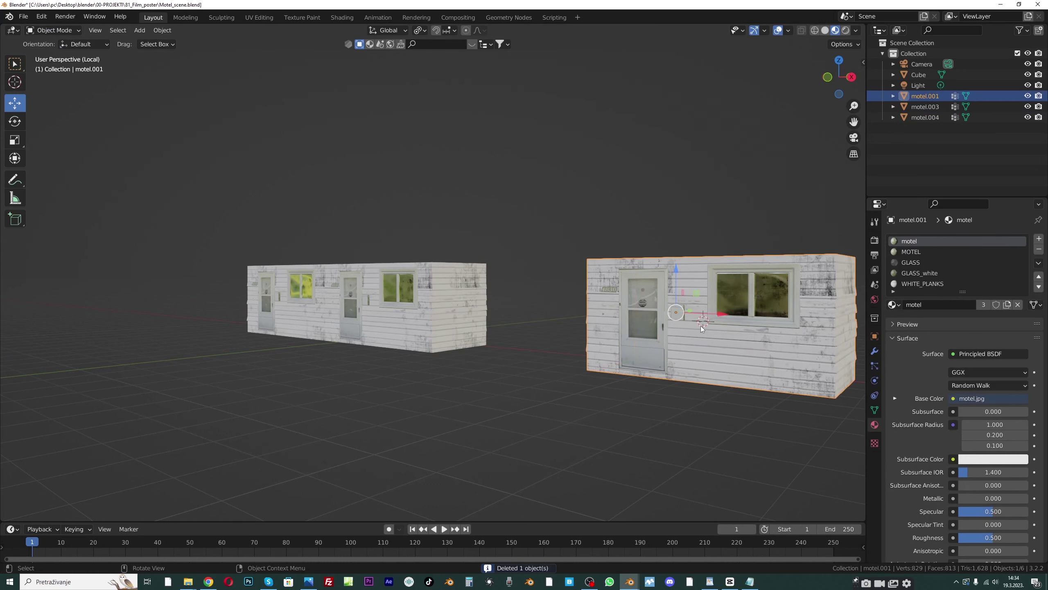
pyautogui.hotkey('shift', 'd')
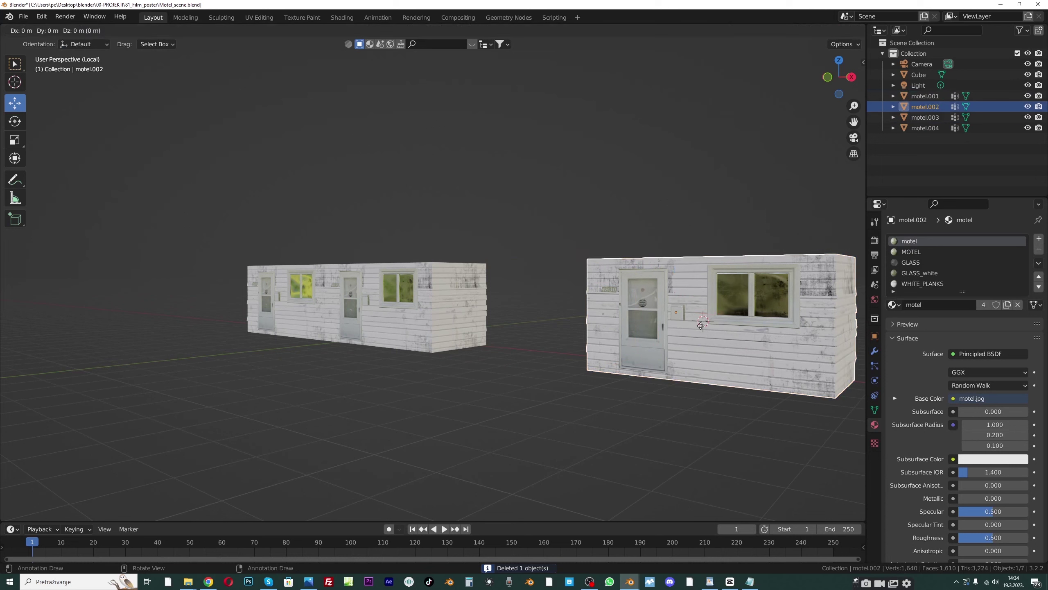
pyautogui.press('y')
pyautogui.press('x')
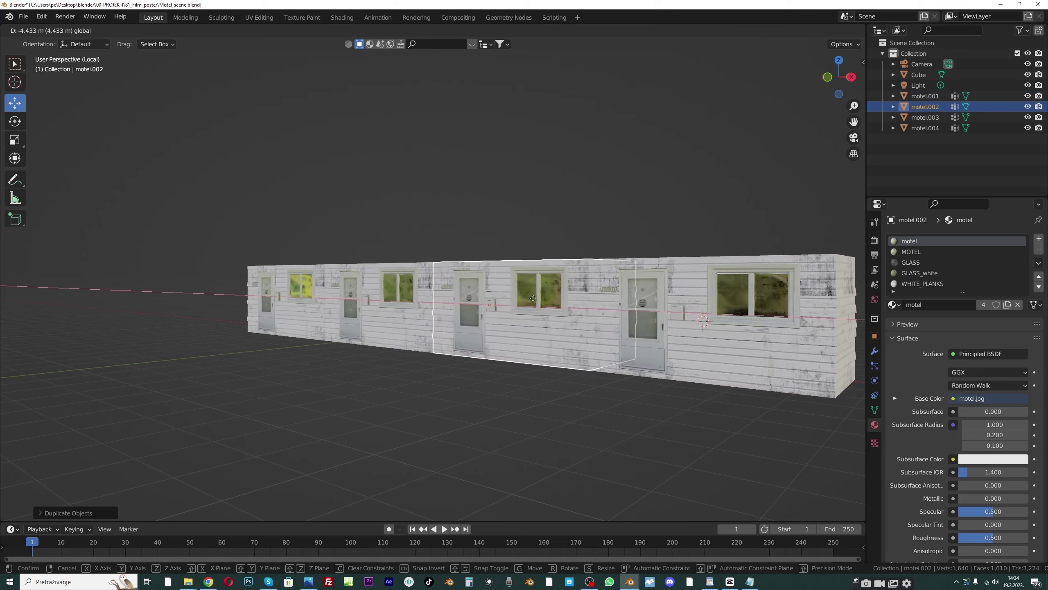
pyautogui.click(545, 297)
pyautogui.scroll(-2, 545, 296)
pyautogui.click(567, 203)
pyautogui.moveTo(568, 203); pyautogui.dragTo(579, 231, button='middle')
pyautogui.hotkey('ctrl', 's')
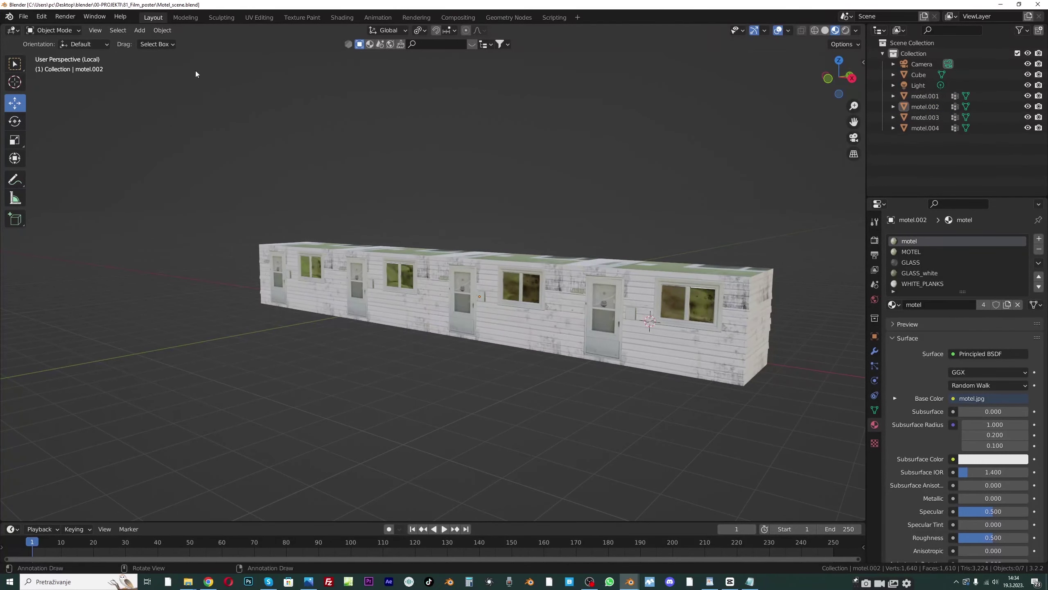
# Preview the motel row in rendered shading and darken the world background colour to a value of 0.006
pyautogui.moveTo(853, 123); pyautogui.dragTo(747, 130)
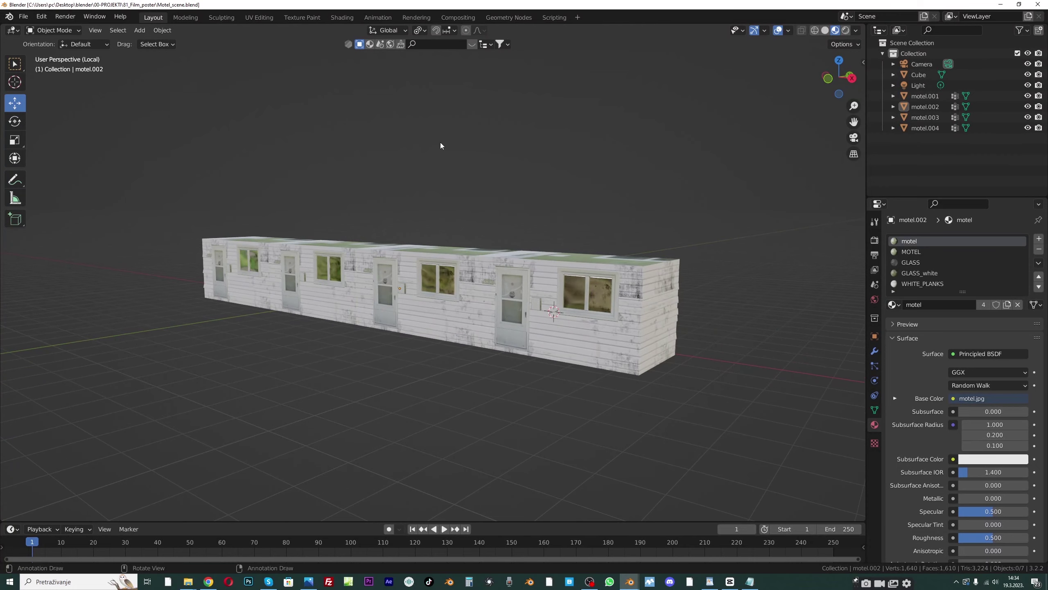
pyautogui.click(845, 31)
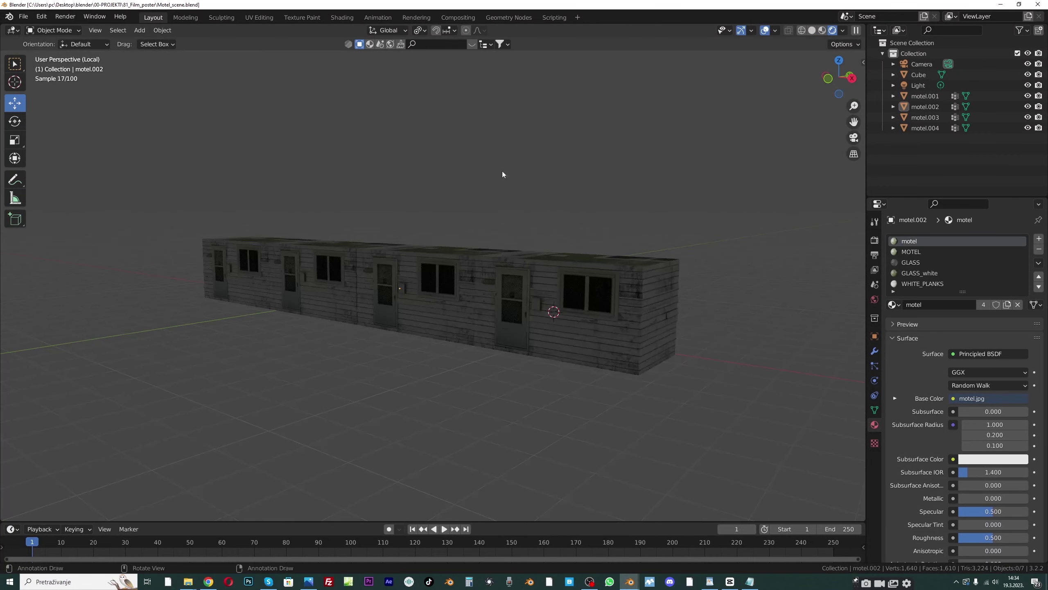
pyautogui.click(873, 242)
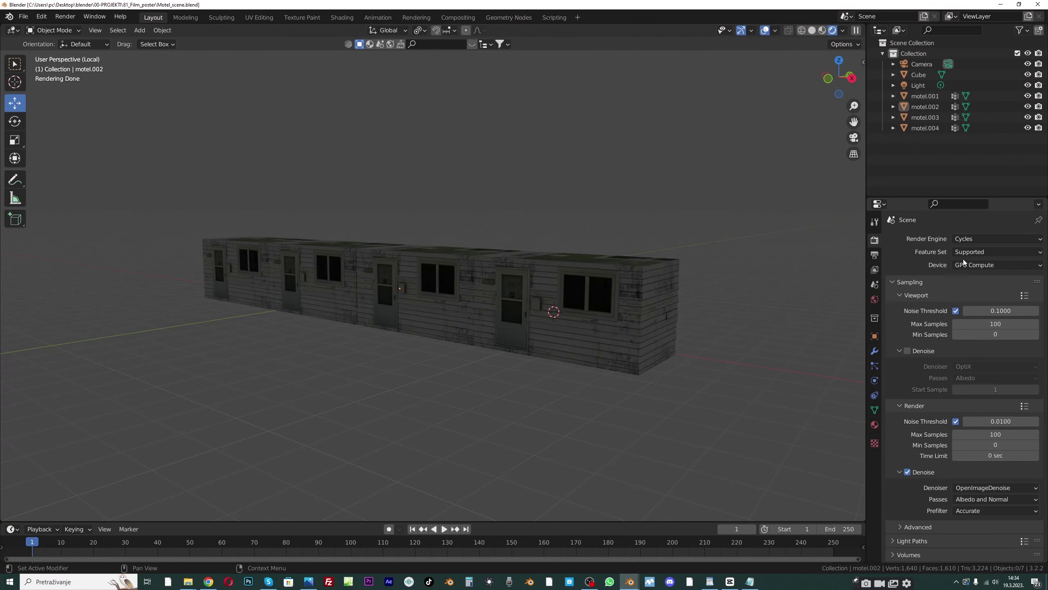
pyautogui.click(875, 425)
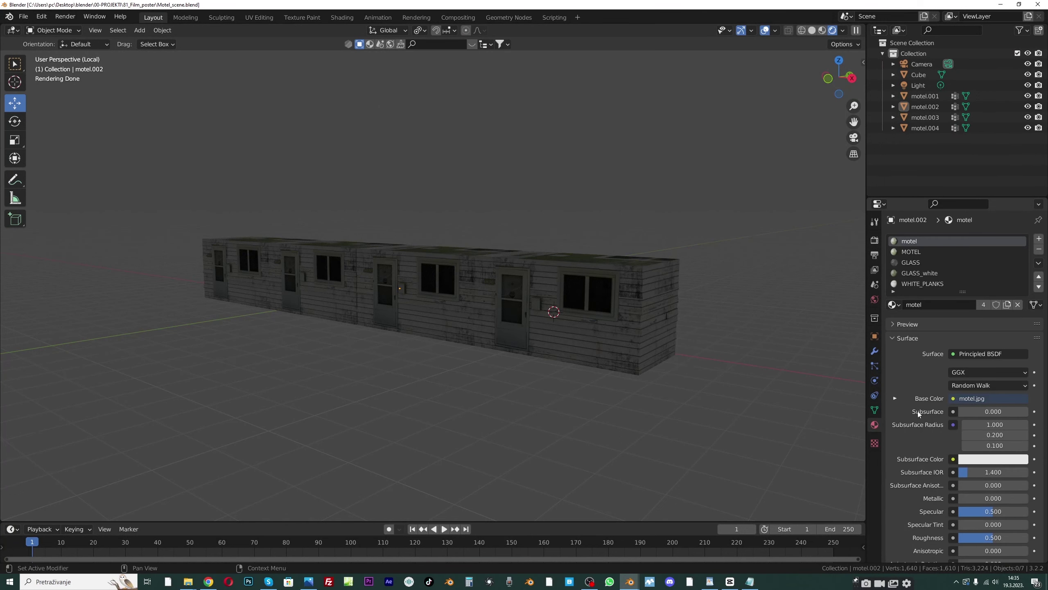
pyautogui.click(876, 300)
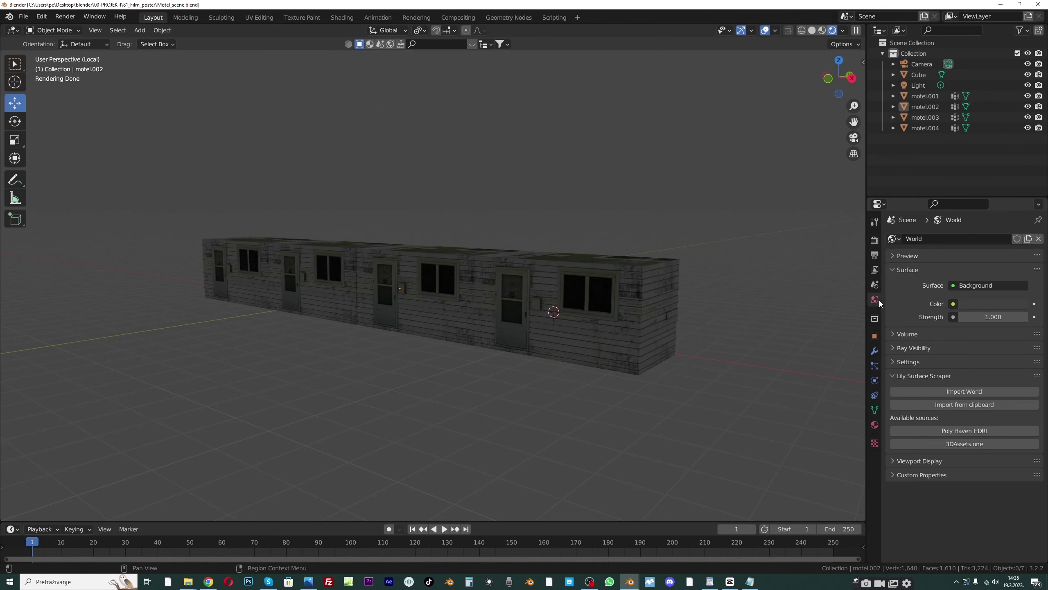
pyautogui.click(996, 303)
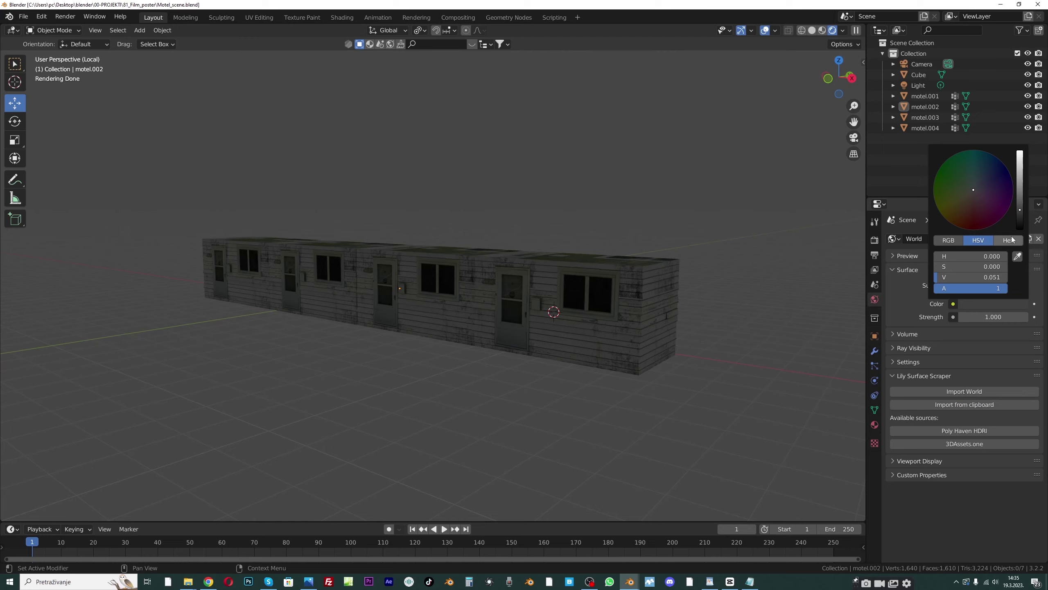
pyautogui.moveTo(1020, 209); pyautogui.dragTo(1020, 227)
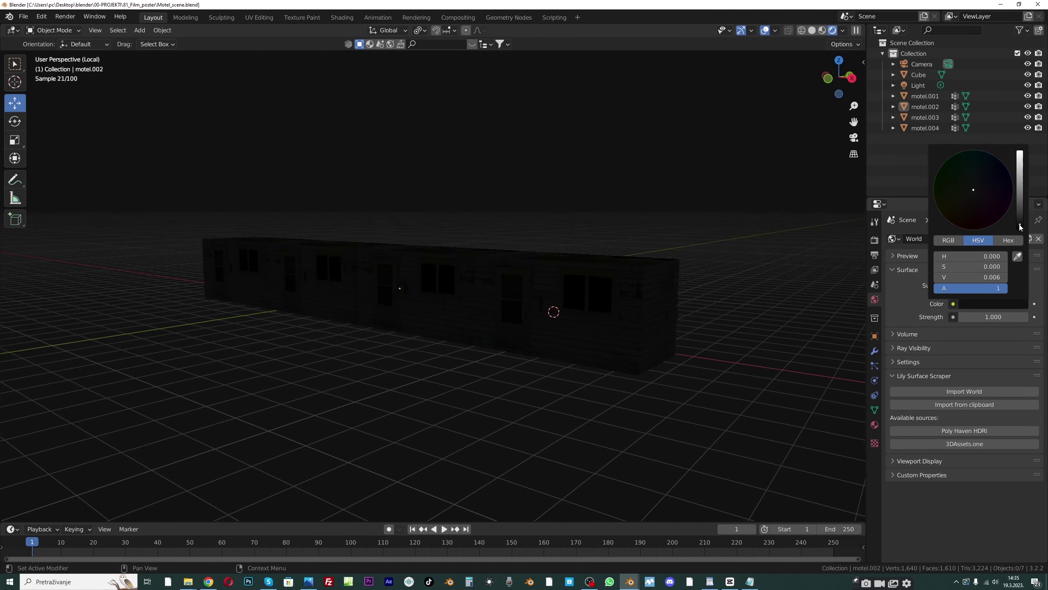
# Add a point light and place it in front of the middle motel units at about window height
pyautogui.moveTo(339, 172); pyautogui.dragTo(310, 225, button='middle')
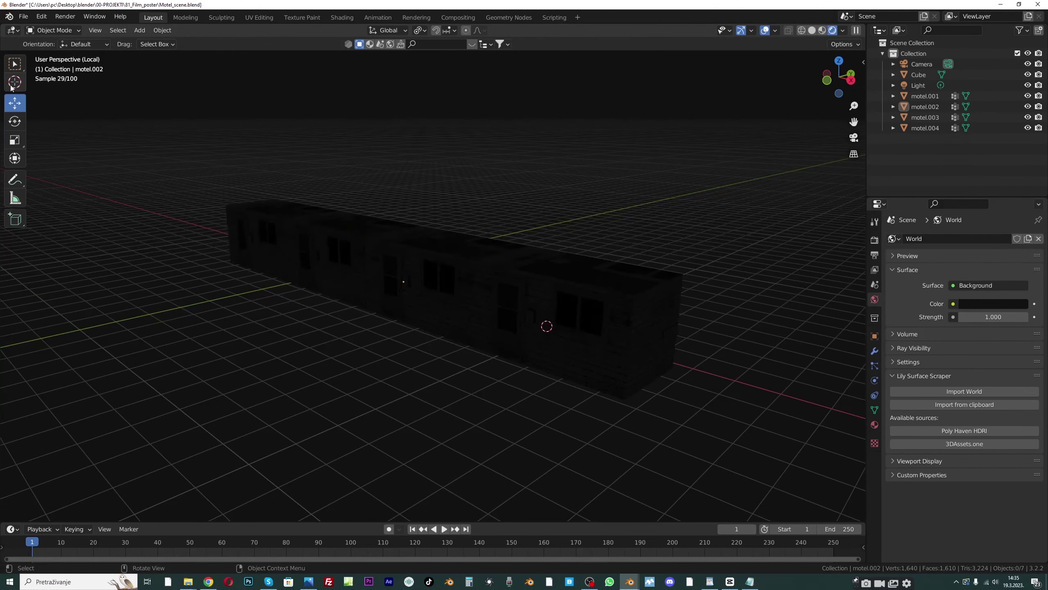
pyautogui.hotkey('shift', 'a')
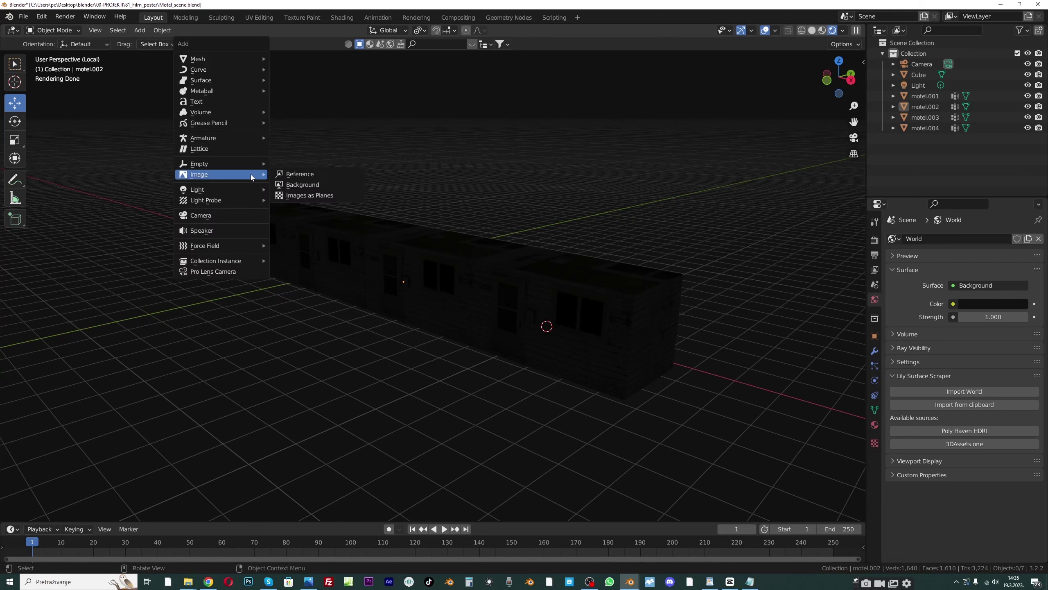
pyautogui.moveTo(202, 189)
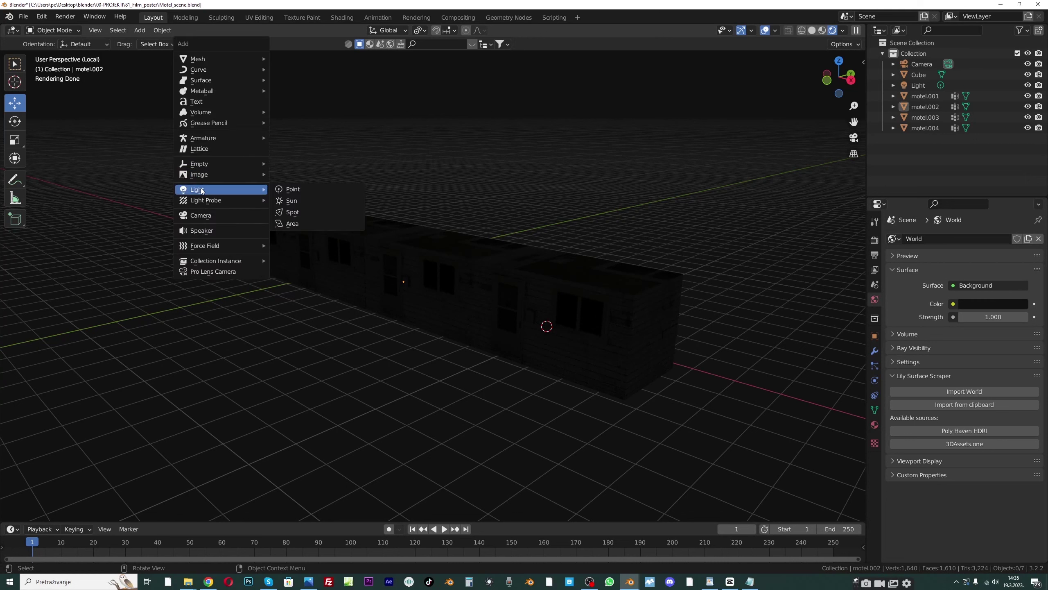
pyautogui.click(297, 189)
pyautogui.press('g')
pyautogui.press('x')
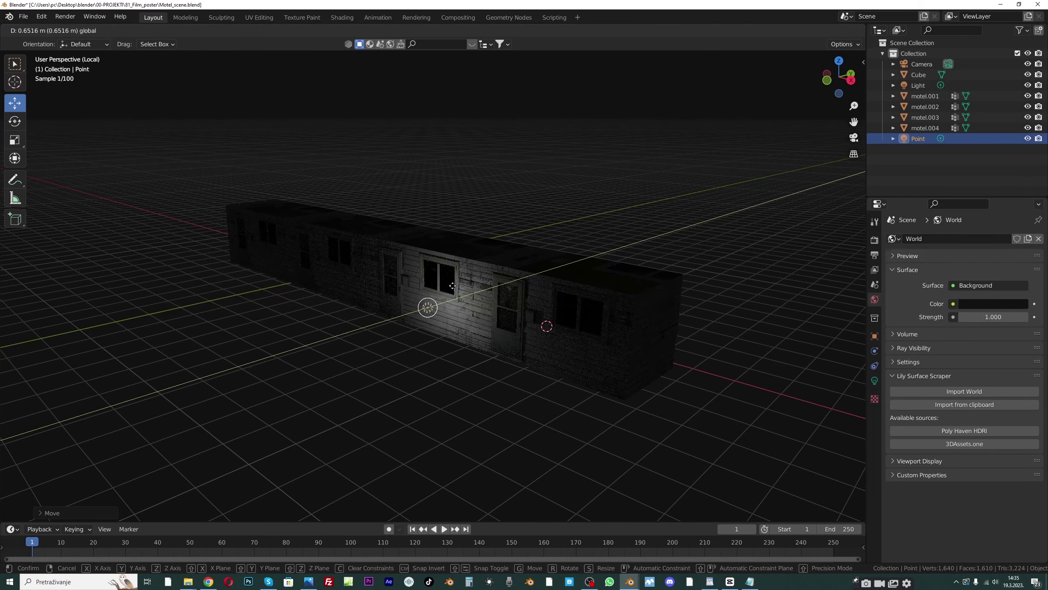
pyautogui.press('z')
pyautogui.click(419, 245)
# Set the point light's power to 100 W and raise it to the roof edge in front of the middle units
pyautogui.click(874, 381)
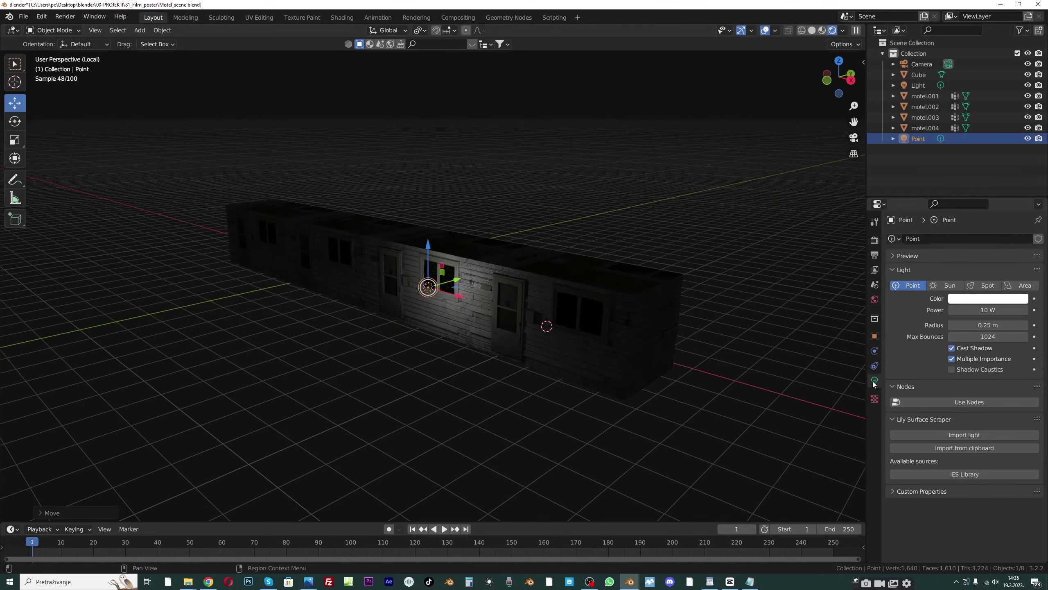
pyautogui.click(989, 313)
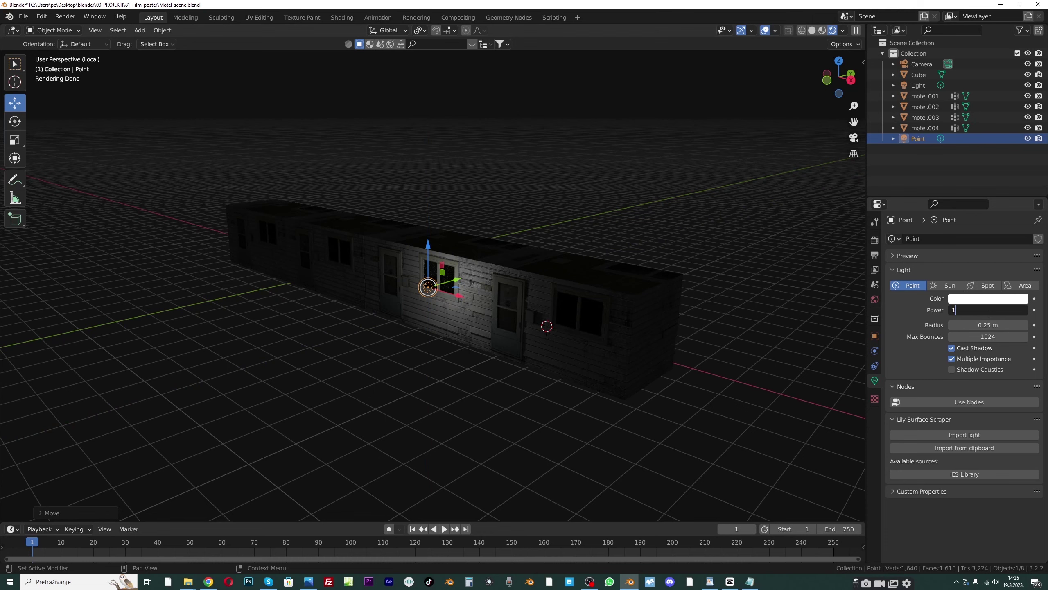
pyautogui.press('Return')
pyautogui.moveTo(510, 255); pyautogui.dragTo(493, 248, button='middle')
pyautogui.moveTo(451, 281); pyautogui.dragTo(428, 279)
pyautogui.moveTo(397, 243); pyautogui.dragTo(389, 203)
pyautogui.scroll(-2, 555, 240)
pyautogui.moveTo(556, 243); pyautogui.dragTo(580, 233, button='middle')
pyautogui.moveTo(501, 281); pyautogui.dragTo(489, 318, button='middle')
pyautogui.moveTo(448, 253); pyautogui.dragTo(441, 254)
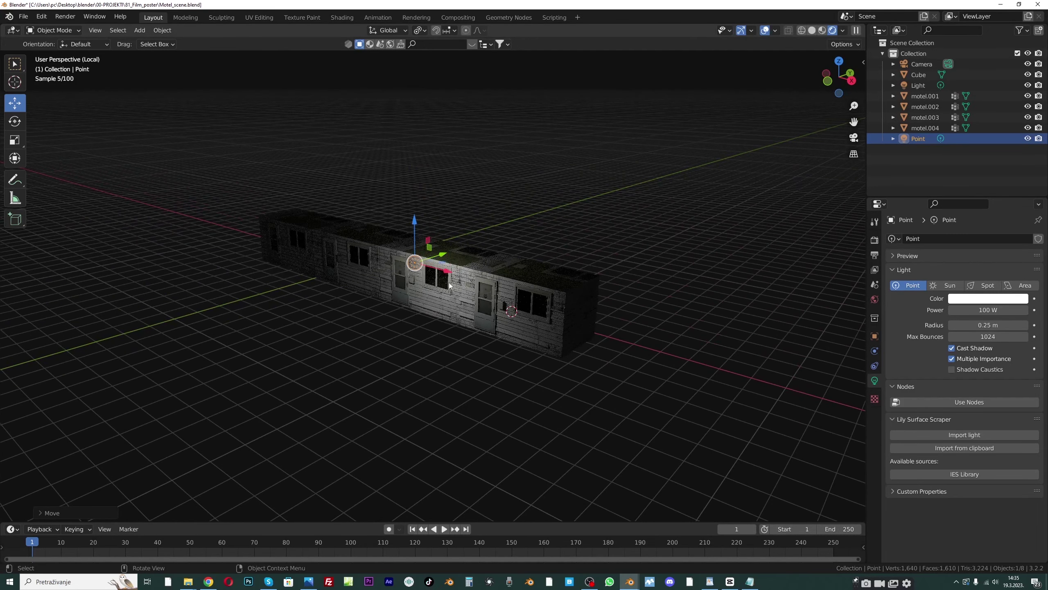
# Duplicate the point light along X to the far end of the motel row
pyautogui.hotkey('shift', 'd')
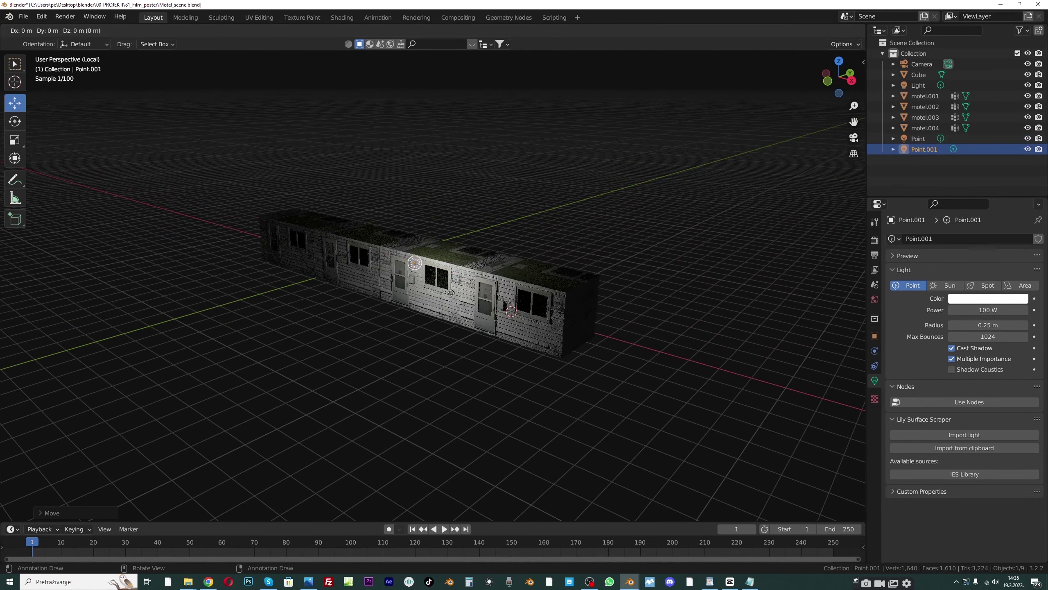
pyautogui.press('x')
pyautogui.click(292, 243)
pyautogui.moveTo(416, 281)
pyautogui.mouseDown(button='middle')
pyautogui.moveTo(400, 268)
pyautogui.moveTo(412, 268)
pyautogui.mouseUp(button='middle')
# Set the far-end light's power to 50 W
pyautogui.click(991, 309)
pyautogui.write('100')
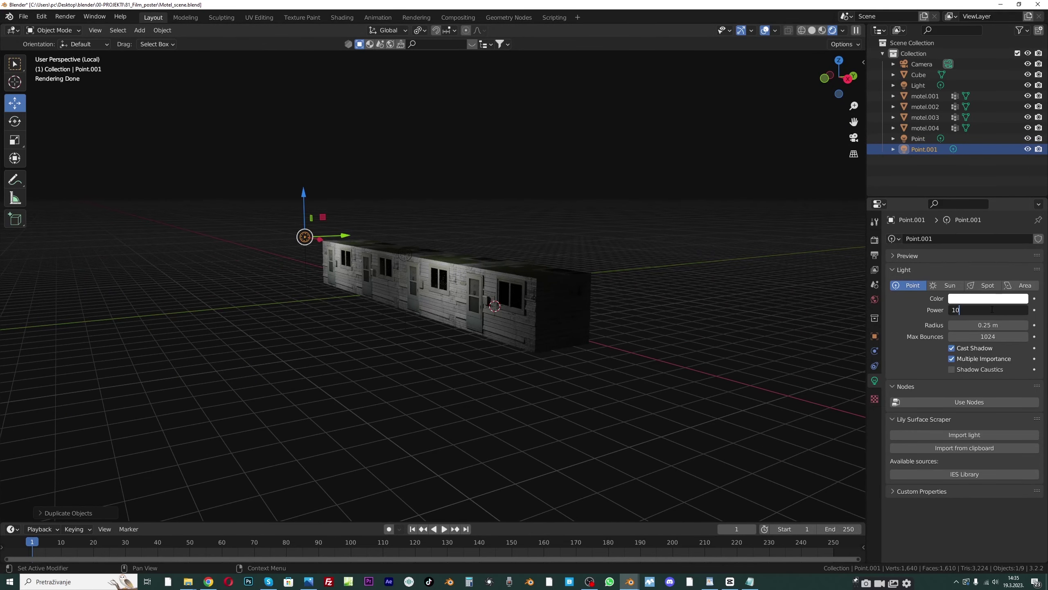
pyautogui.press('Return')
pyautogui.click(977, 314)
pyautogui.write('50 W')
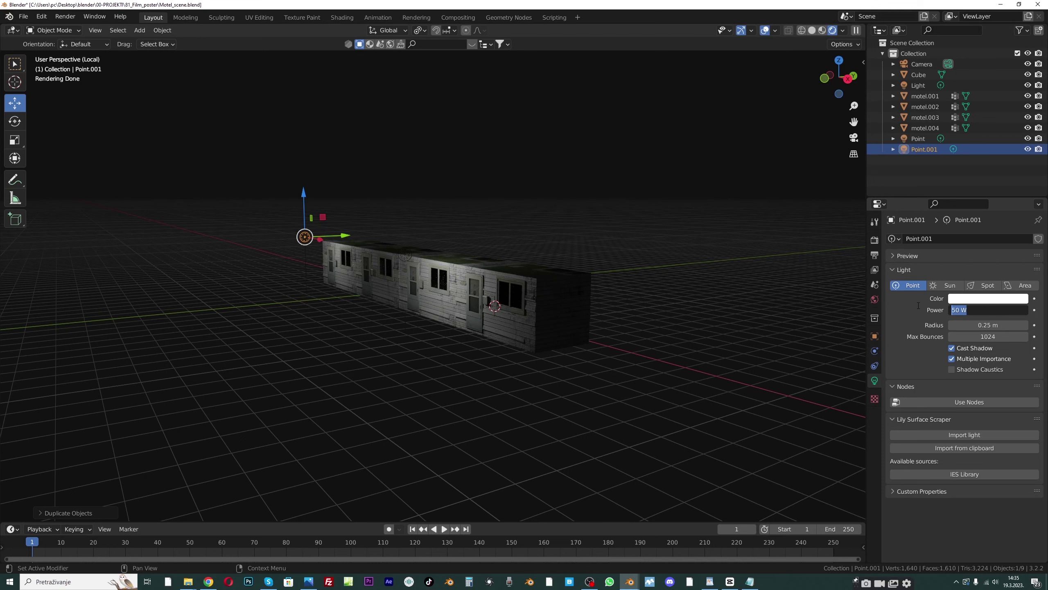
pyautogui.press('Return')
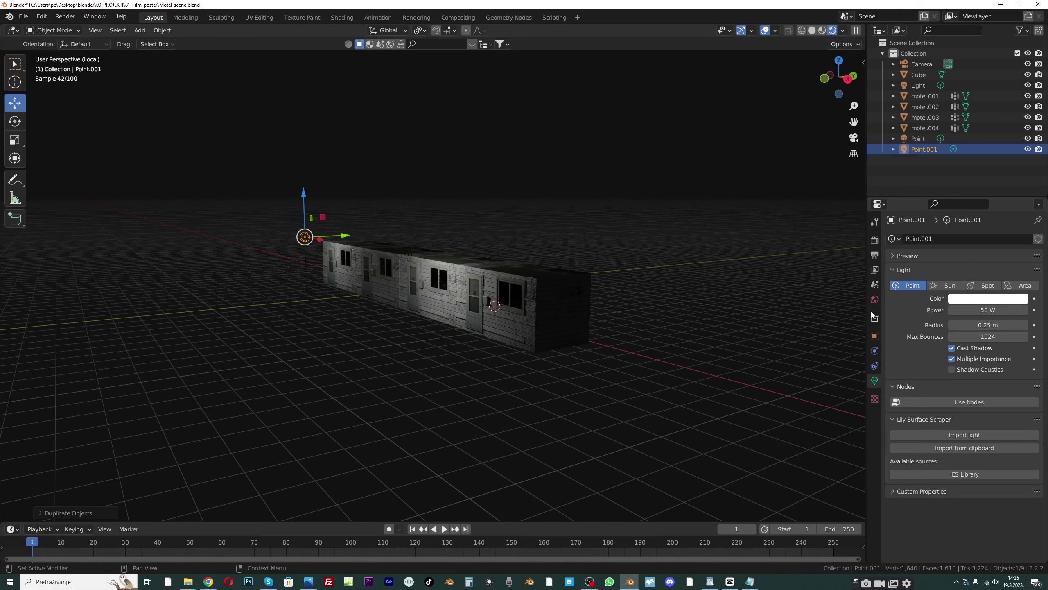
# Colour the far-end light warm orange and check its glow on the row with the viewport overlays off and on
pyautogui.click(976, 297)
pyautogui.click(960, 214)
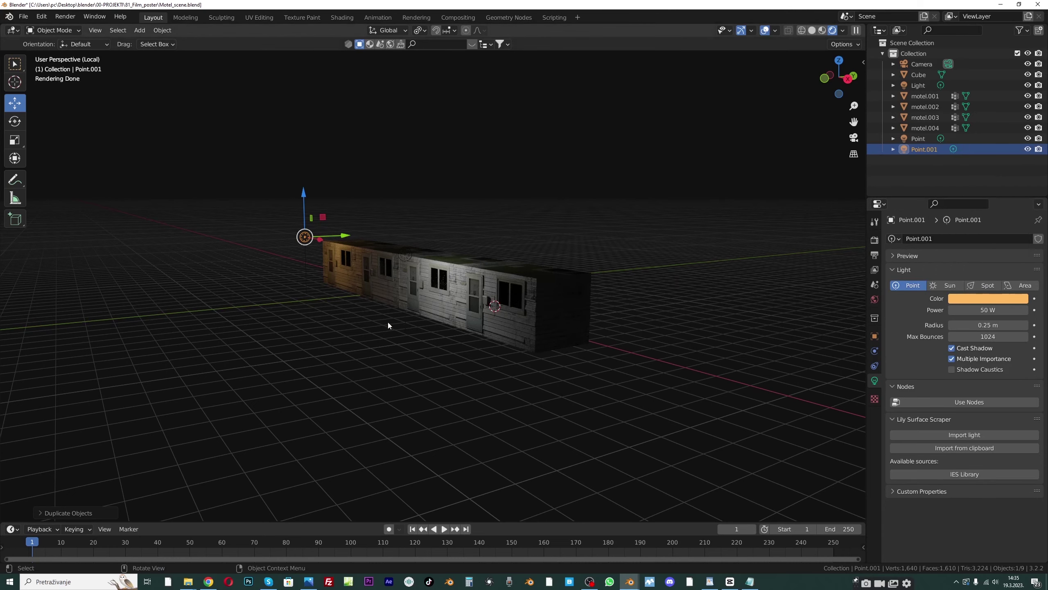
pyautogui.moveTo(392, 292); pyautogui.dragTo(472, 320, button='middle')
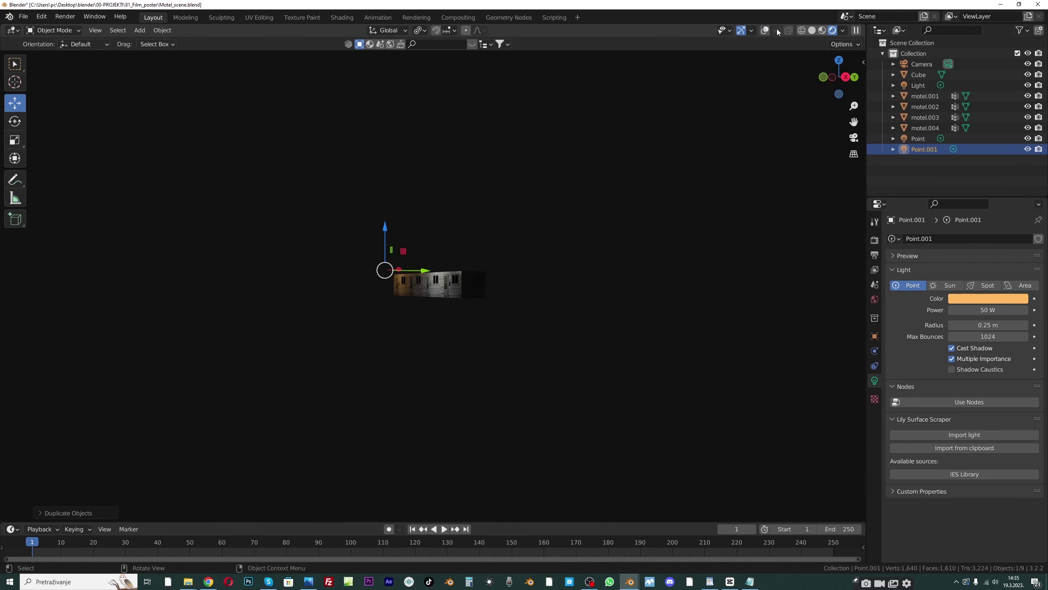
pyautogui.click(765, 31)
pyautogui.scroll(6, 455, 241)
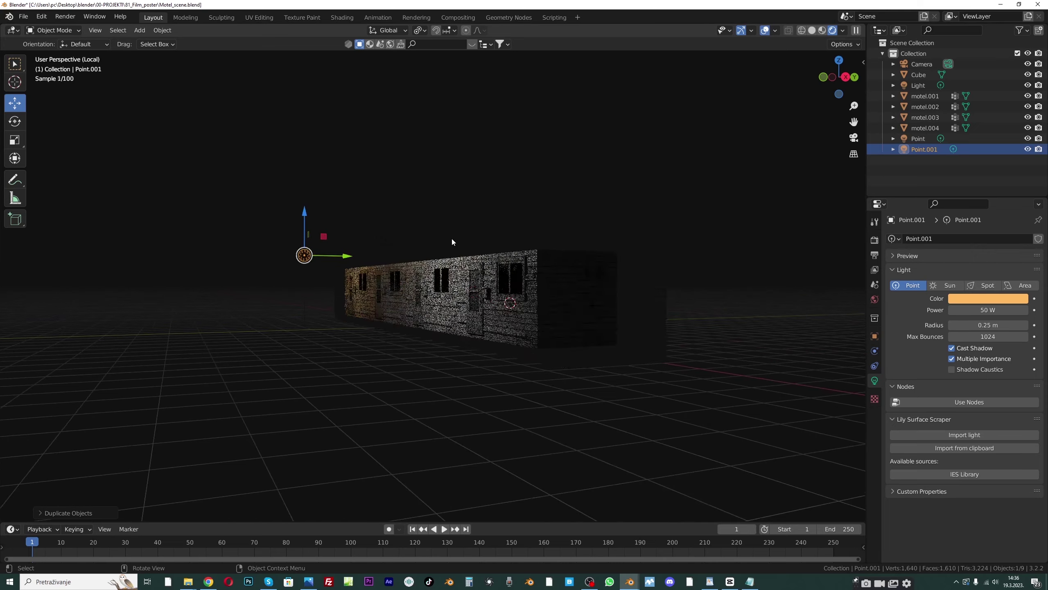
pyautogui.moveTo(441, 260); pyautogui.dragTo(525, 317, button='middle')
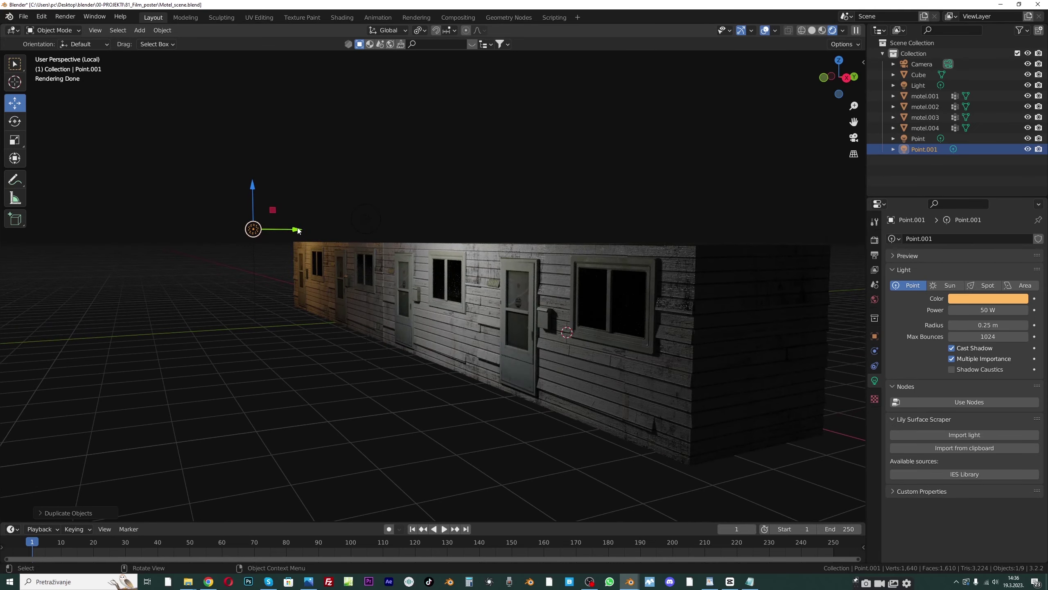
# Duplicate the orange light and move the copy along X to the second unit from the near end
pyautogui.hotkey('shift', 'd')
pyautogui.click(582, 167)
pyautogui.moveTo(582, 167); pyautogui.dragTo(397, 252, button='middle')
pyautogui.click(391, 243)
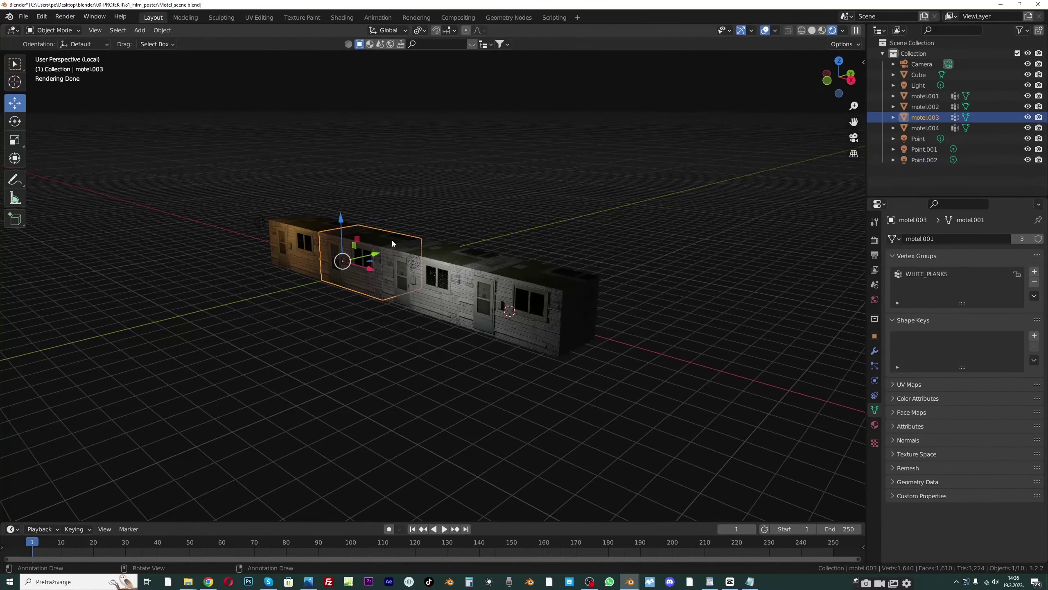
pyautogui.click(413, 261)
pyautogui.moveTo(413, 261); pyautogui.dragTo(433, 227, button='middle')
pyautogui.press('g')
pyautogui.click(435, 224)
pyautogui.press('g')
pyautogui.press('x')
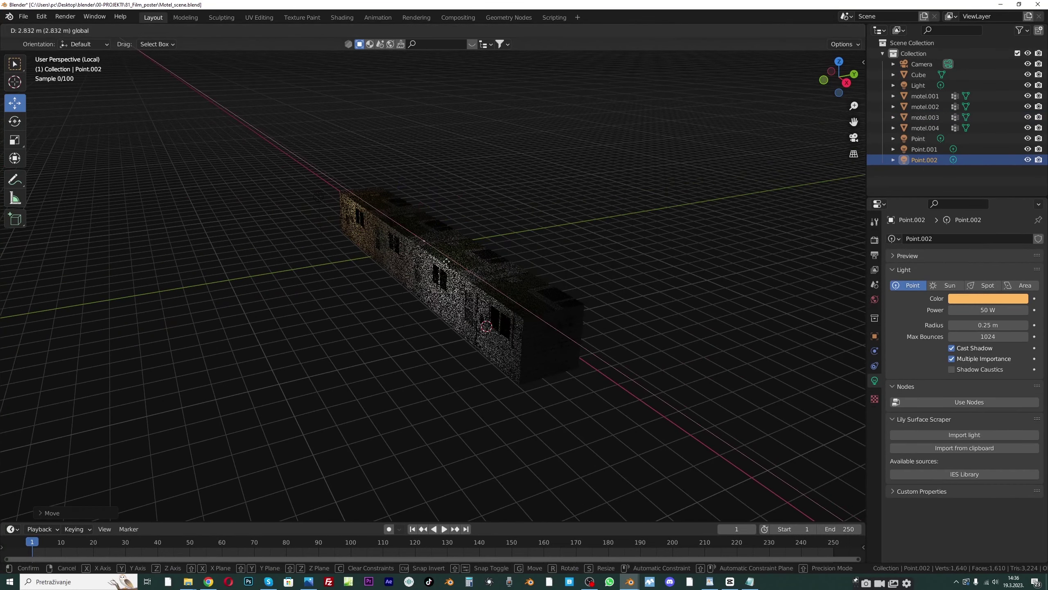
pyautogui.click(480, 269)
pyautogui.moveTo(520, 240); pyautogui.dragTo(475, 249, button='middle')
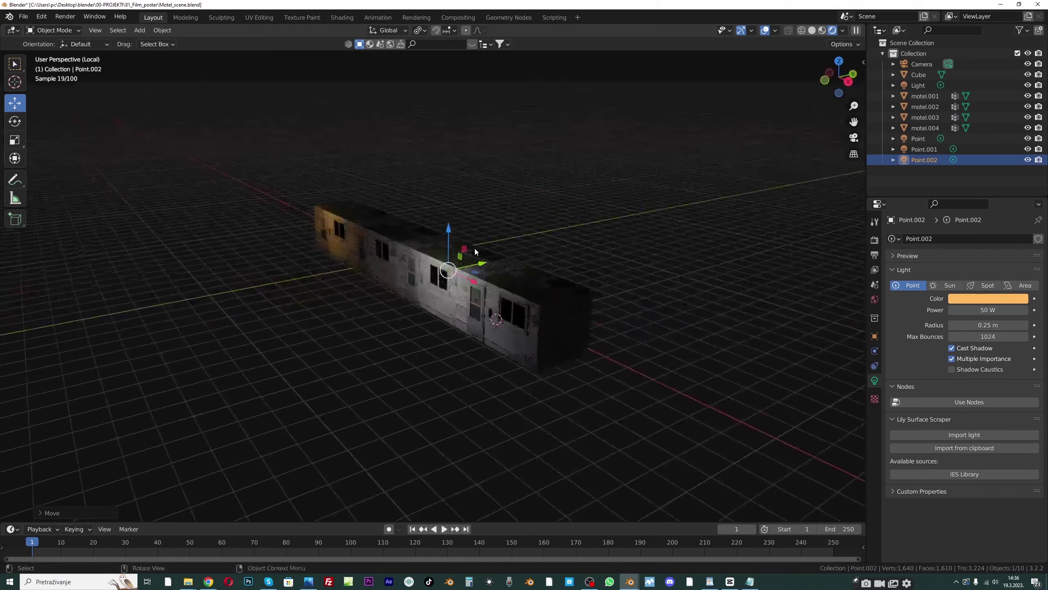
# Position the copied orange light inside the second unit, lowered along Z to sit behind its window
pyautogui.press('KP_7')
pyautogui.moveTo(346, 157); pyautogui.dragTo(345, 195)
pyautogui.moveTo(383, 237); pyautogui.dragTo(478, 230)
pyautogui.moveTo(478, 230); pyautogui.dragTo(481, 300, button='middle')
pyautogui.moveTo(481, 300)
pyautogui.mouseDown()
pyautogui.moveTo(481, 261)
pyautogui.moveTo(492, 295)
pyautogui.moveTo(477, 297)
pyautogui.mouseUp()
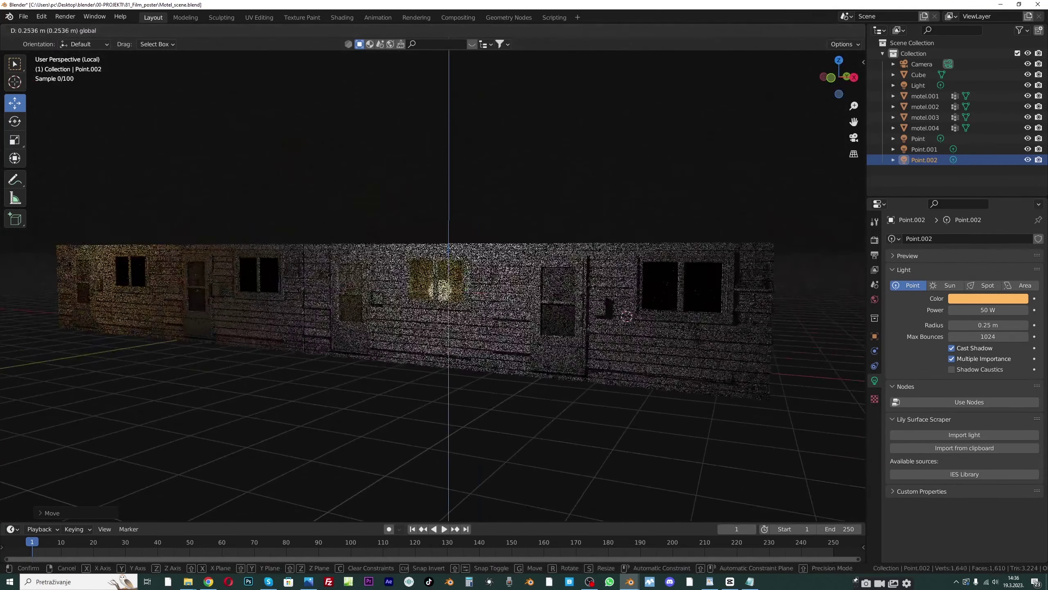
# Set the interior light's power to 200 W and radius to 0.17 m, and nudge it sideways behind the window
pyautogui.click(992, 310)
pyautogui.write('200')
pyautogui.press('Return')
pyautogui.moveTo(475, 309); pyautogui.dragTo(448, 318, button='middle')
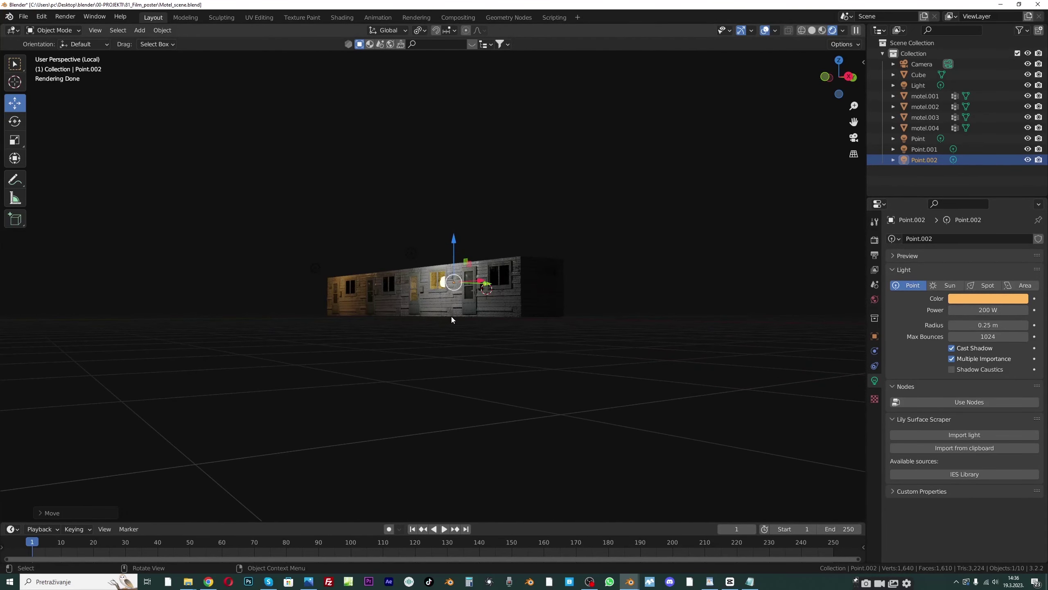
pyautogui.scroll(1, 443, 313)
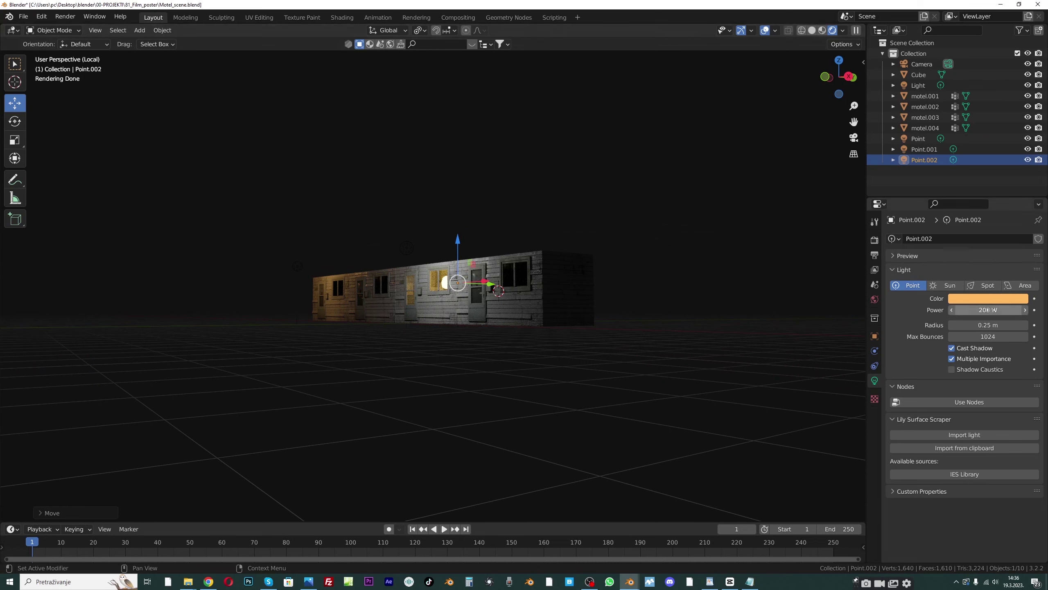
pyautogui.moveTo(988, 325); pyautogui.dragTo(968, 325)
pyautogui.moveTo(484, 281); pyautogui.dragTo(472, 281)
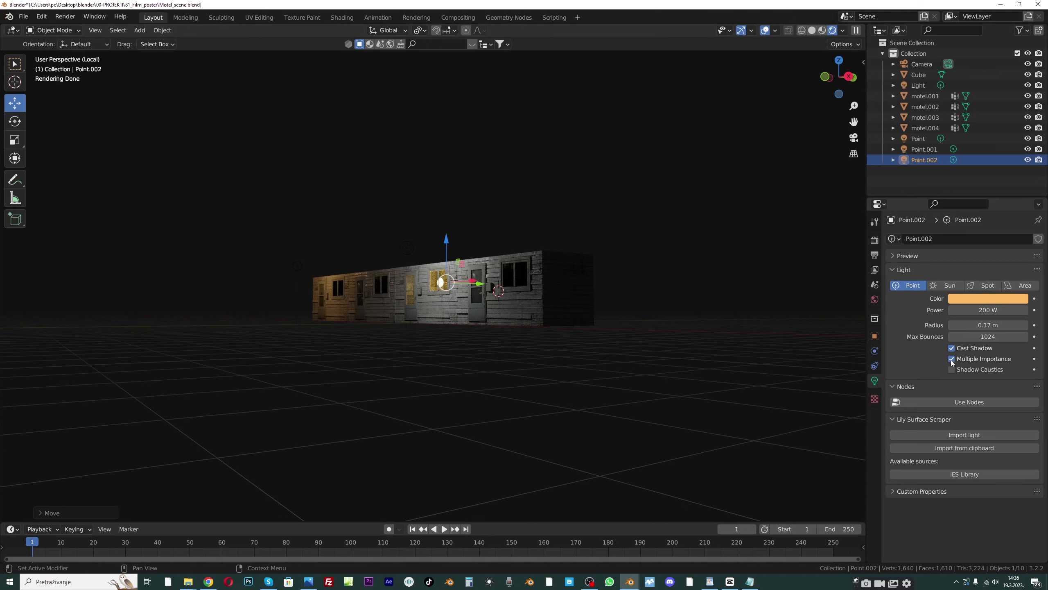
# Reduce the interior light's radius to 0.03 m and raise it slightly behind the window
pyautogui.click(951, 361)
pyautogui.click(951, 359)
pyautogui.moveTo(988, 325); pyautogui.dragTo(985, 326)
pyautogui.moveTo(447, 244); pyautogui.dragTo(445, 238)
pyautogui.moveTo(475, 277); pyautogui.dragTo(478, 274)
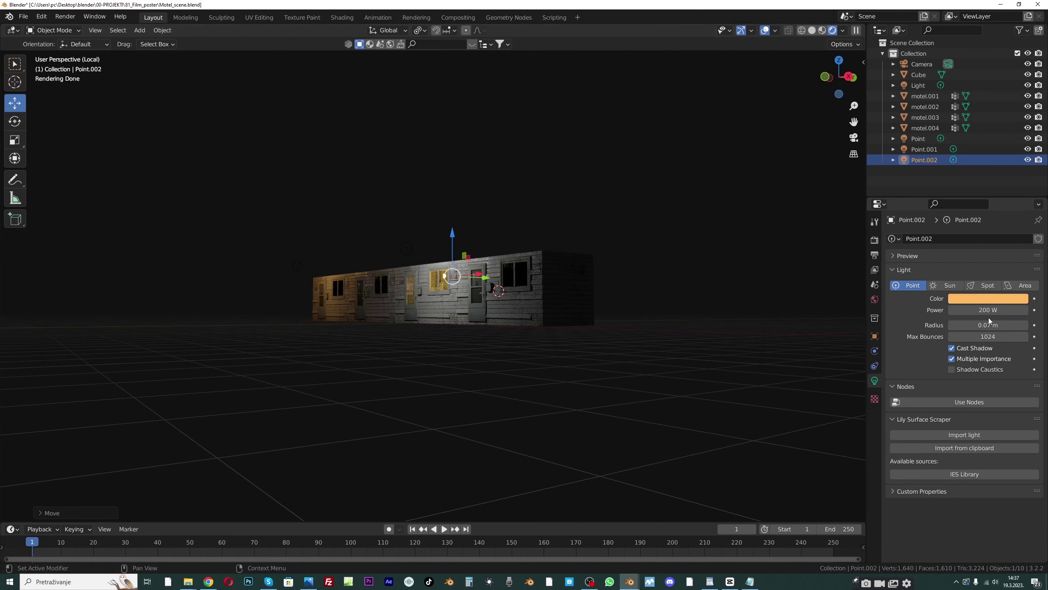
pyautogui.moveTo(992, 323); pyautogui.dragTo(966, 324)
pyautogui.scroll(1, 546, 211)
pyautogui.scroll(2, 551, 184)
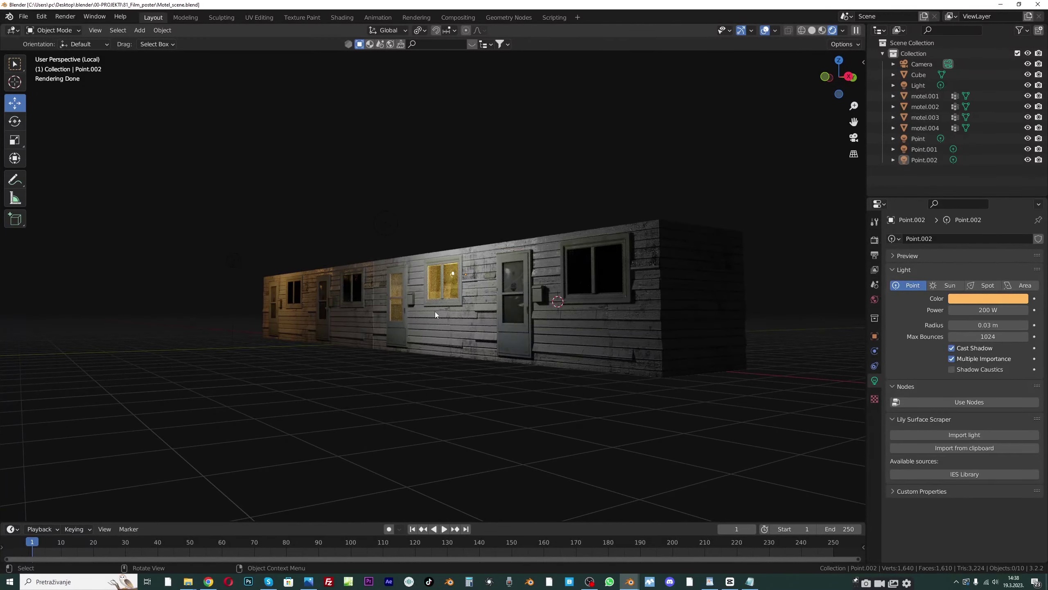
# Shift the unit with the lit window slightly along Y to offset it from its neighbours
pyautogui.click(436, 315)
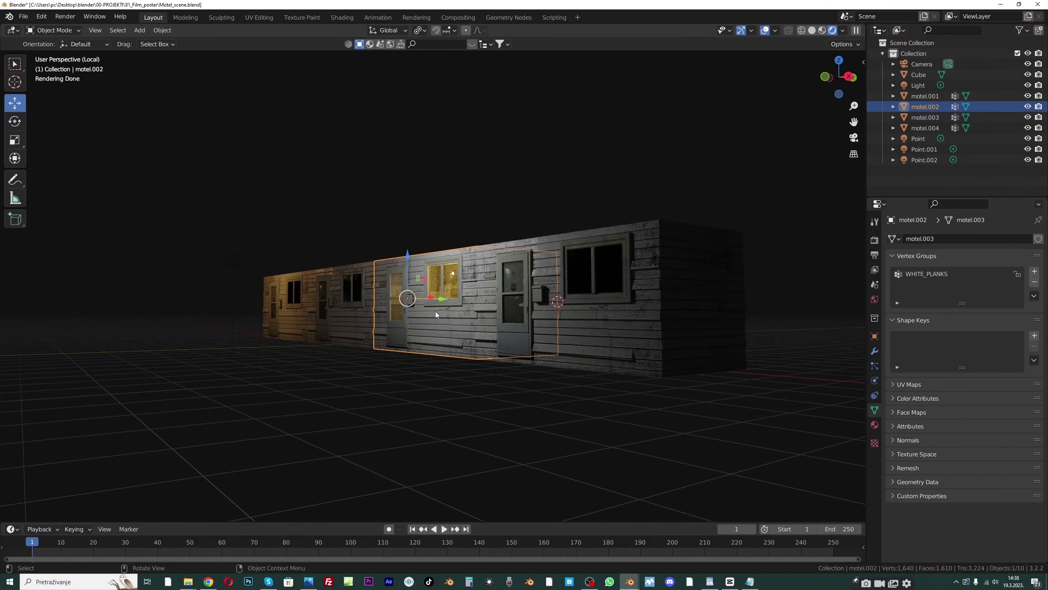
pyautogui.press('g')
pyautogui.press('y')
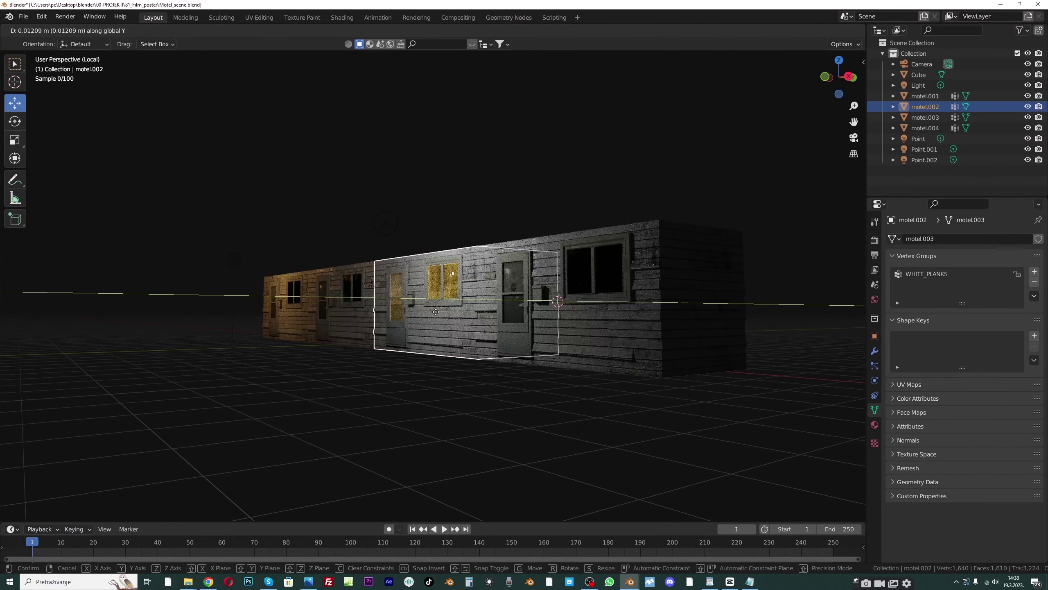
pyautogui.rightClick(479, 185)
pyautogui.click(479, 185)
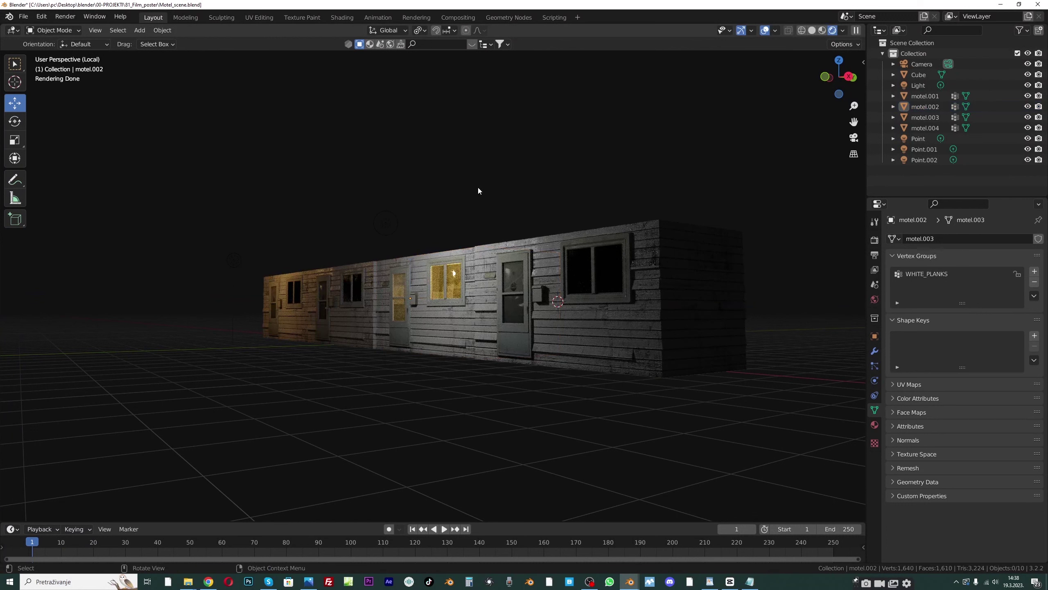
pyautogui.click(426, 311)
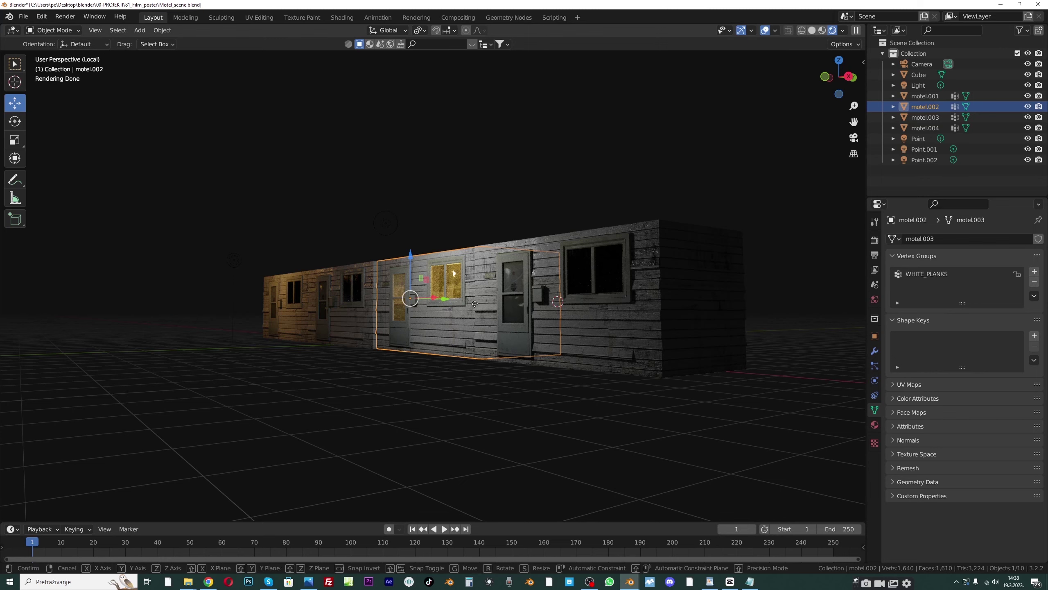
pyautogui.press('g')
pyautogui.press('y')
pyautogui.click(427, 310)
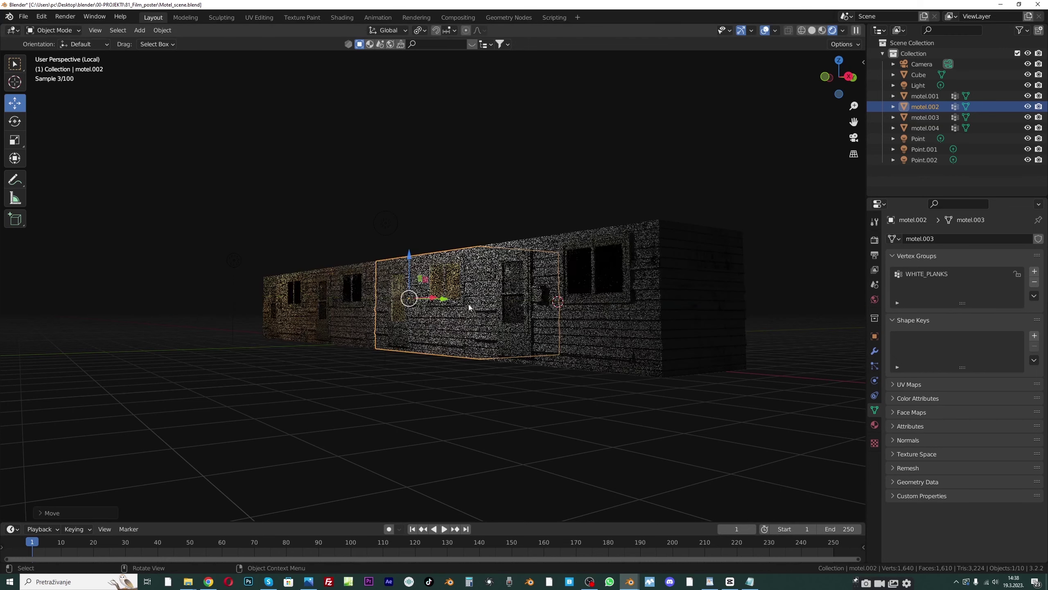
# Offset the far-end motel unit slightly along Y to break up the straight facade
pyautogui.click(346, 306)
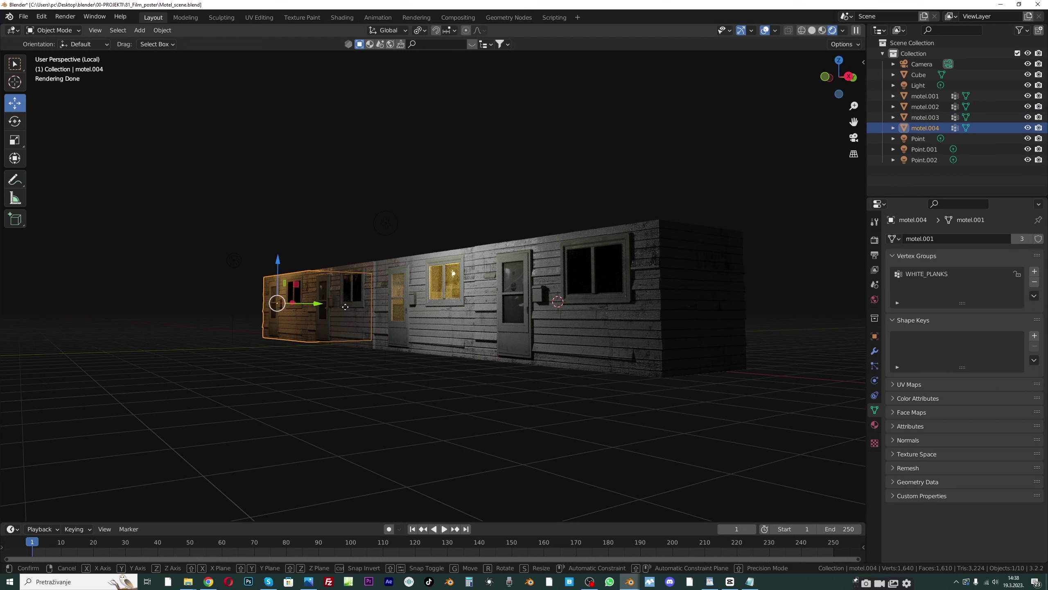
pyautogui.press('g')
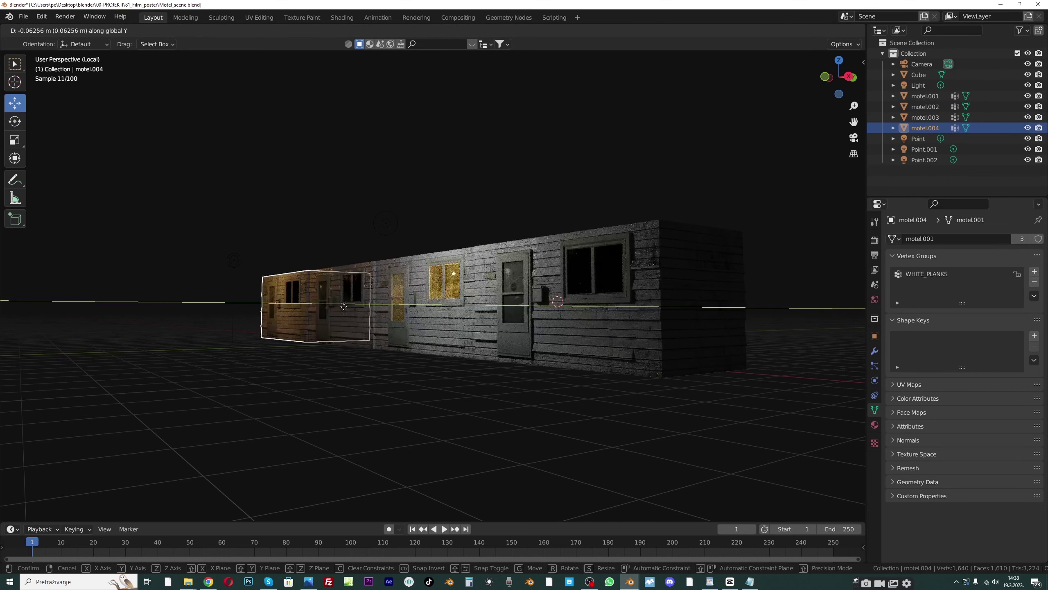
pyautogui.click(344, 306)
pyautogui.click(375, 180)
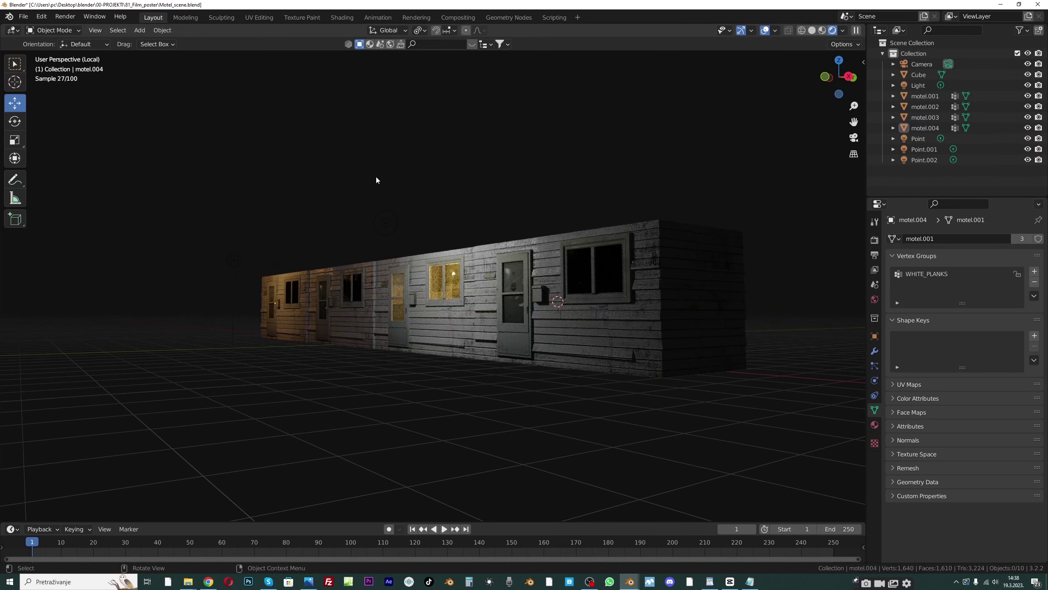
pyautogui.click(291, 313)
pyautogui.press('g')
pyautogui.press('y')
pyautogui.click(319, 303)
pyautogui.click(313, 261)
# Switch the viewport to solid shading and leave local view to show the whole scene
pyautogui.moveTo(853, 121); pyautogui.dragTo(837, 117)
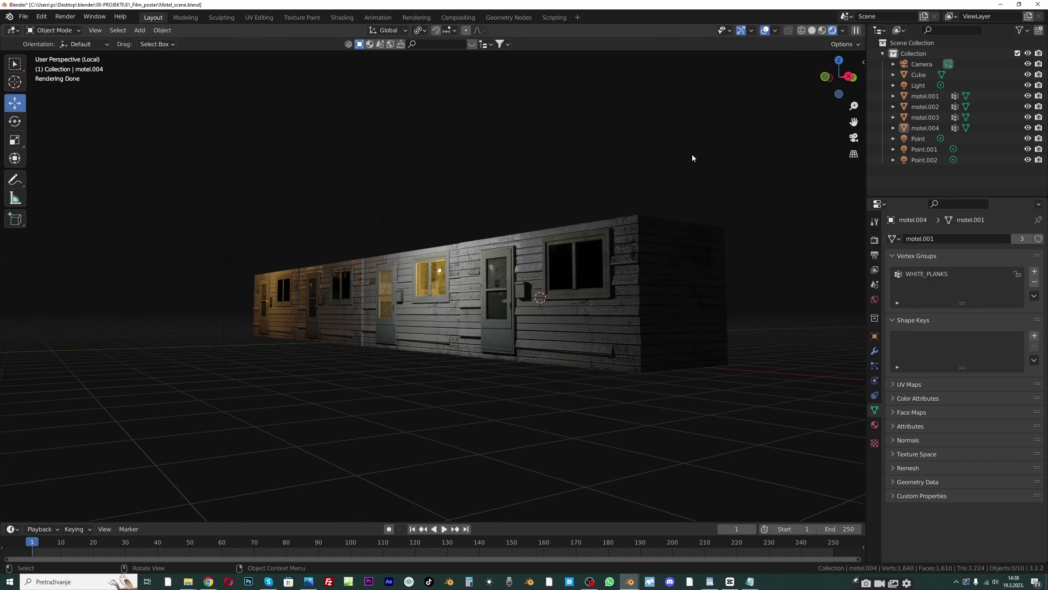
pyautogui.click(811, 32)
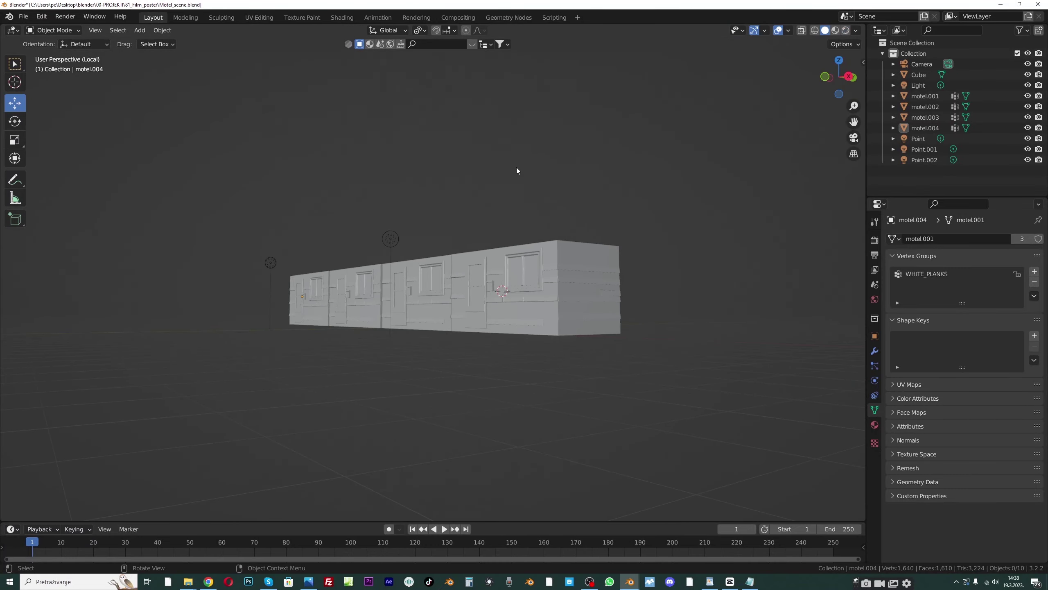
pyautogui.moveTo(517, 167); pyautogui.dragTo(524, 184, button='middle')
pyautogui.press('KP_Divide')
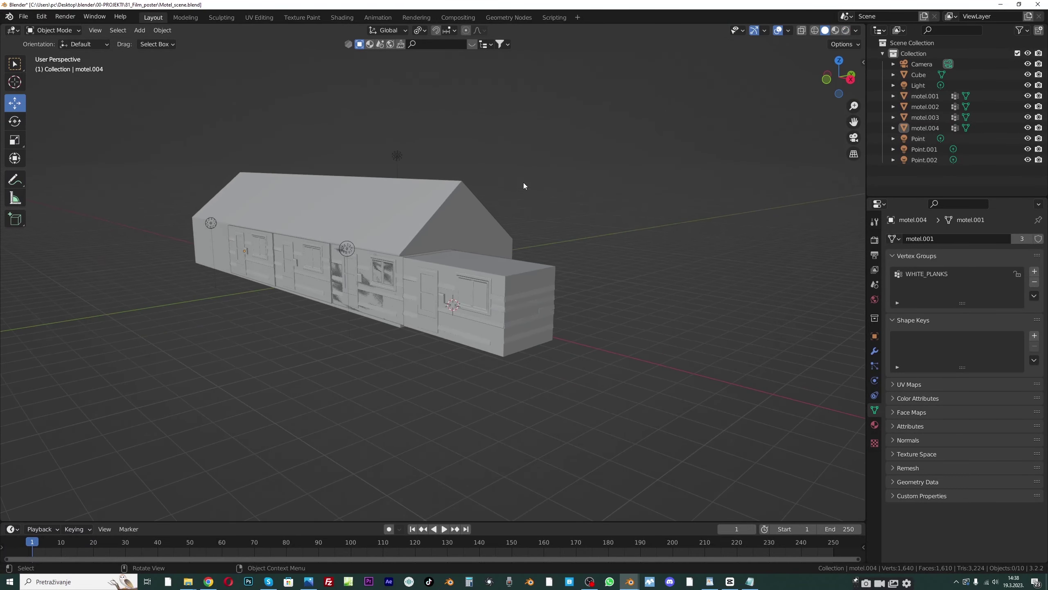
# Select all four motel units, including those with linked mesh data, and move them along X until the row fits the roofed building body
pyautogui.click(435, 280)
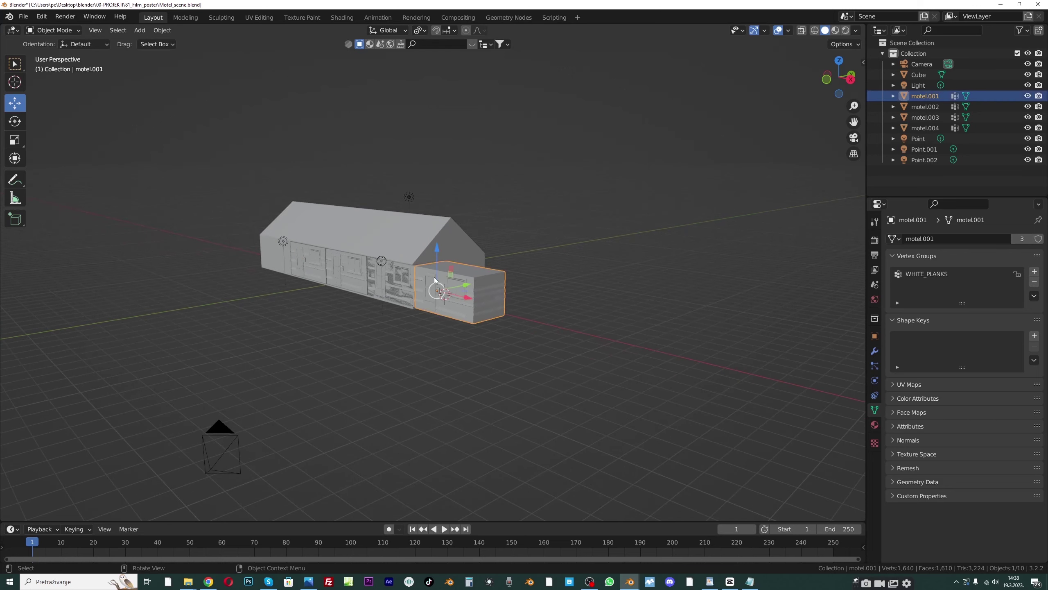
pyautogui.scroll(2, 421, 290)
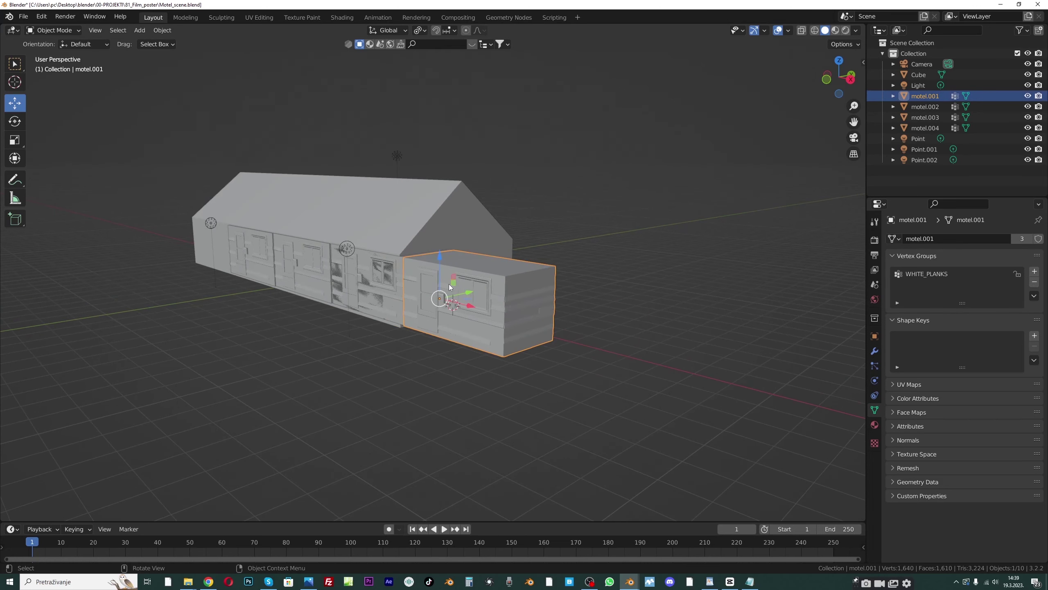
pyautogui.scroll(1, 450, 287)
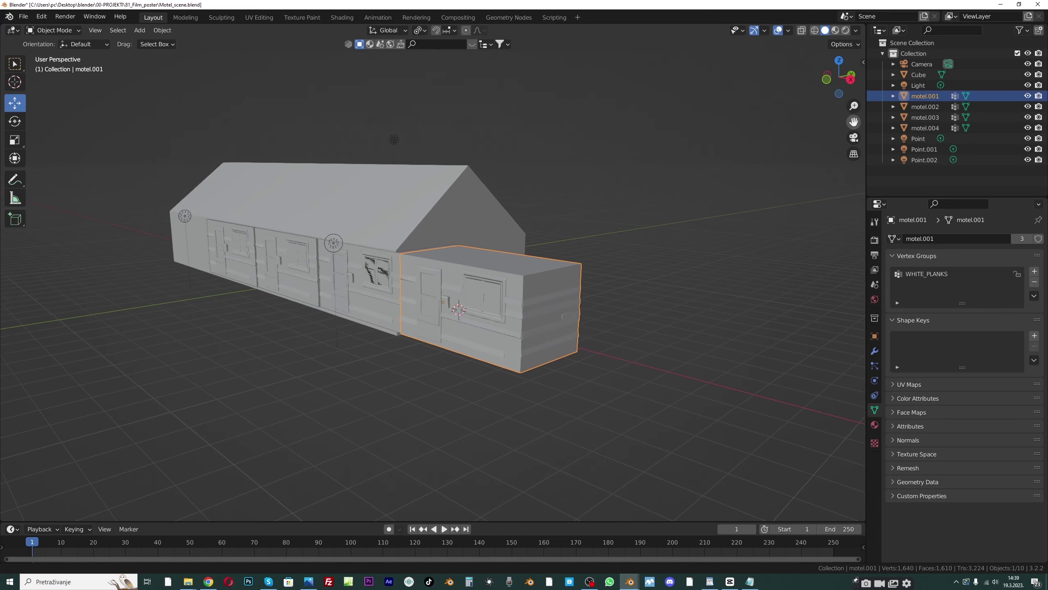
pyautogui.scroll(2, 437, 252)
pyautogui.click(118, 30)
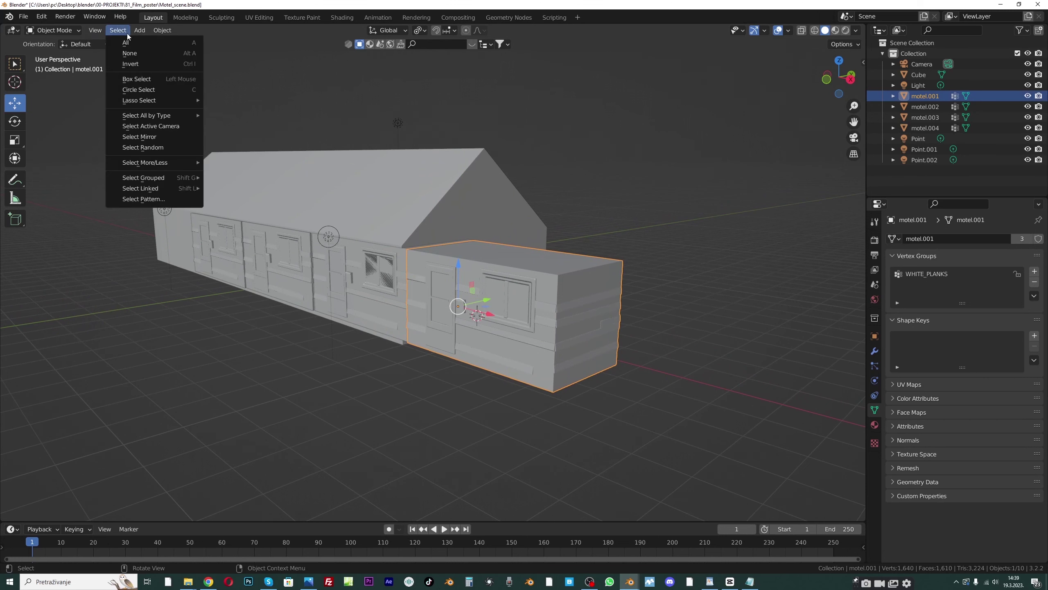
pyautogui.moveTo(151, 188)
pyautogui.click(235, 188)
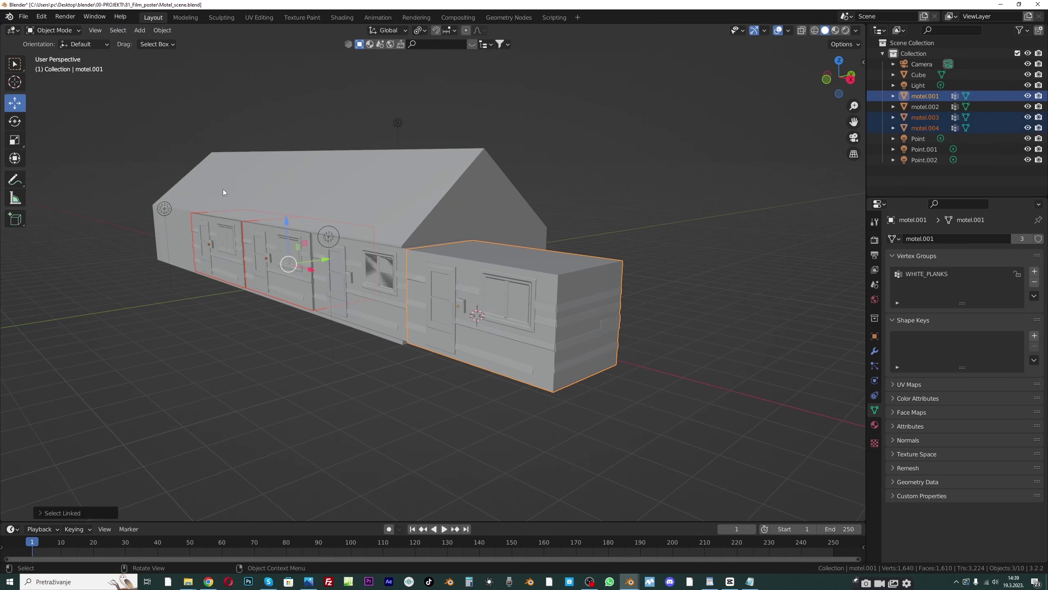
pyautogui.moveTo(398, 295)
pyautogui.mouseDown(button='middle')
pyautogui.moveTo(465, 261)
pyautogui.moveTo(447, 256)
pyautogui.moveTo(419, 290)
pyautogui.moveTo(383, 284)
pyautogui.mouseUp(button='middle')
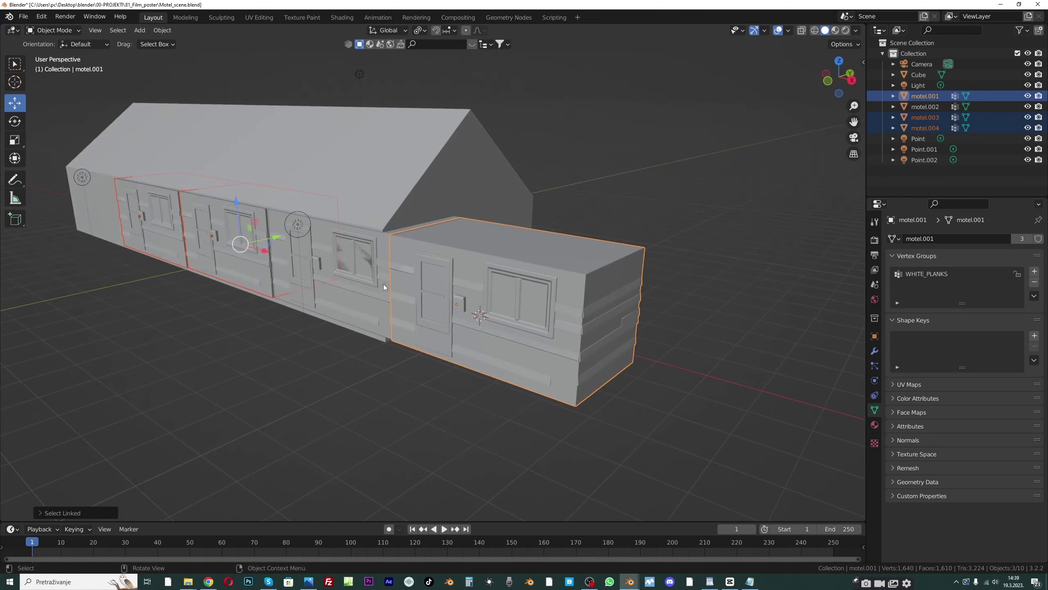
pyautogui.keyDown('shift'); pyautogui.click(387, 244); pyautogui.keyUp('shift')
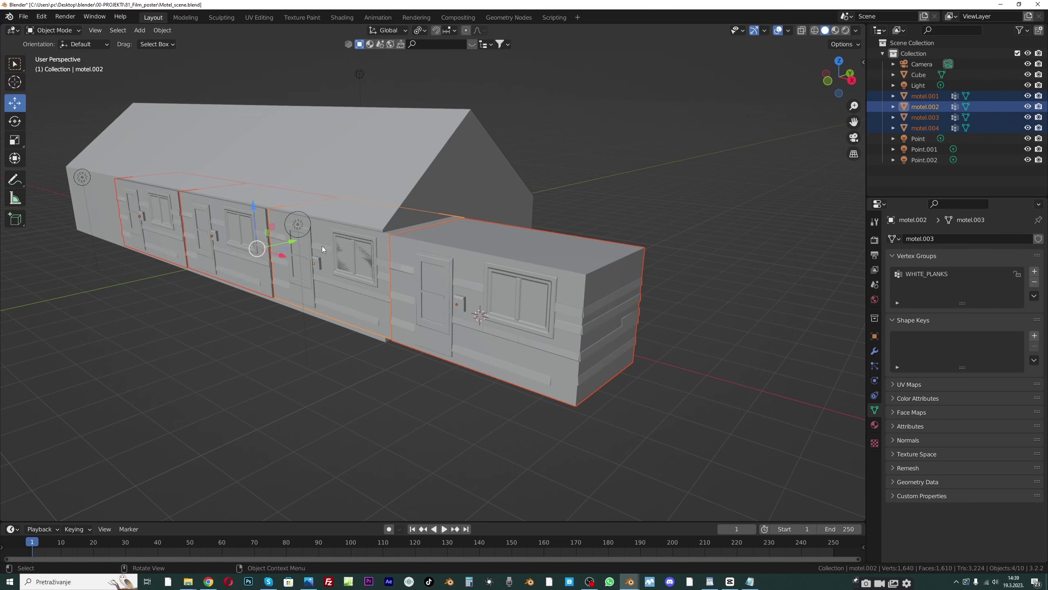
pyautogui.moveTo(853, 122); pyautogui.dragTo(914, 162)
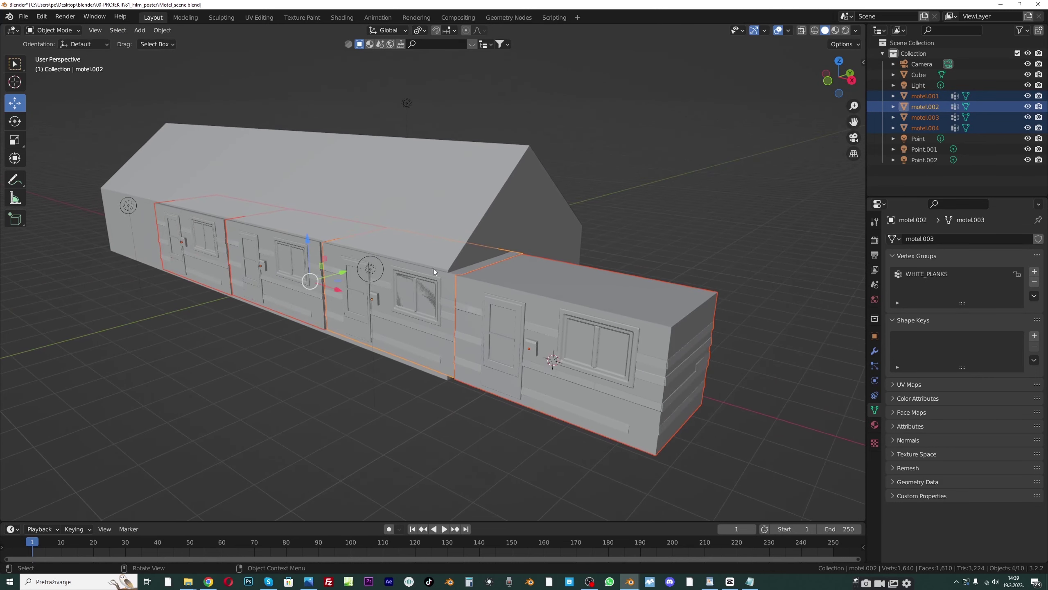
pyautogui.moveTo(337, 287); pyautogui.dragTo(244, 253)
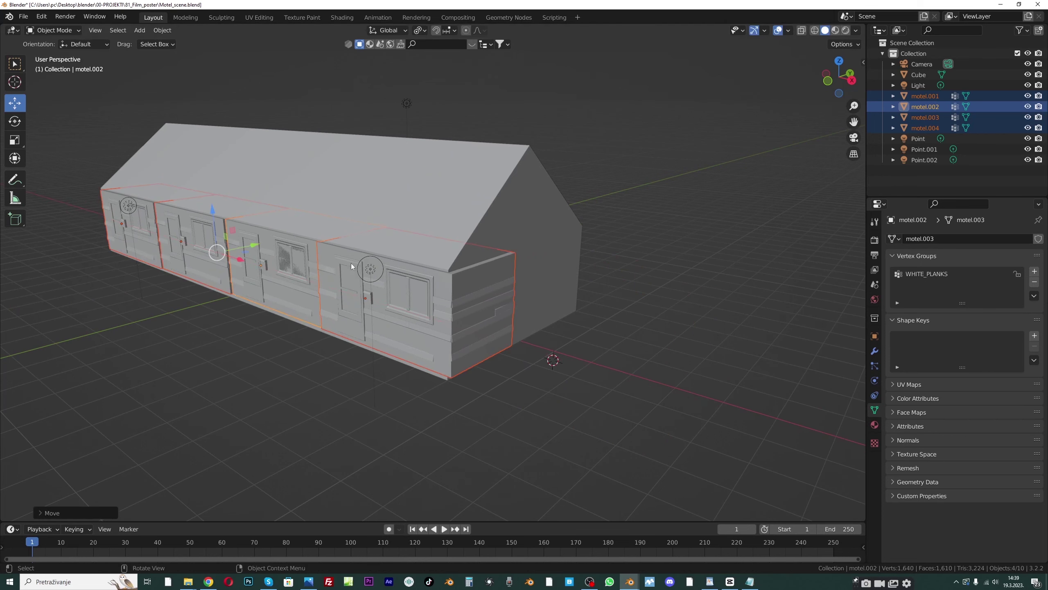
# Show material preview and, in Edit Mode, duplicate the end unit's plank side wall along Y onto the bare part of the gable wall
pyautogui.moveTo(392, 268); pyautogui.dragTo(451, 272, button='middle')
pyautogui.moveTo(854, 122); pyautogui.dragTo(730, 98)
pyautogui.click(836, 30)
pyautogui.click(925, 96)
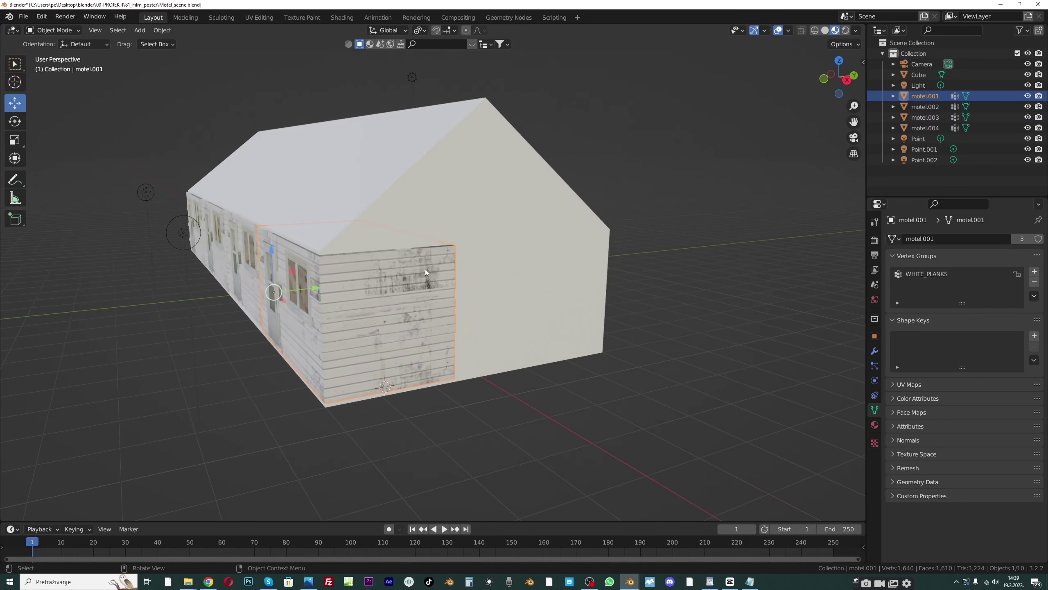
pyautogui.click(52, 31)
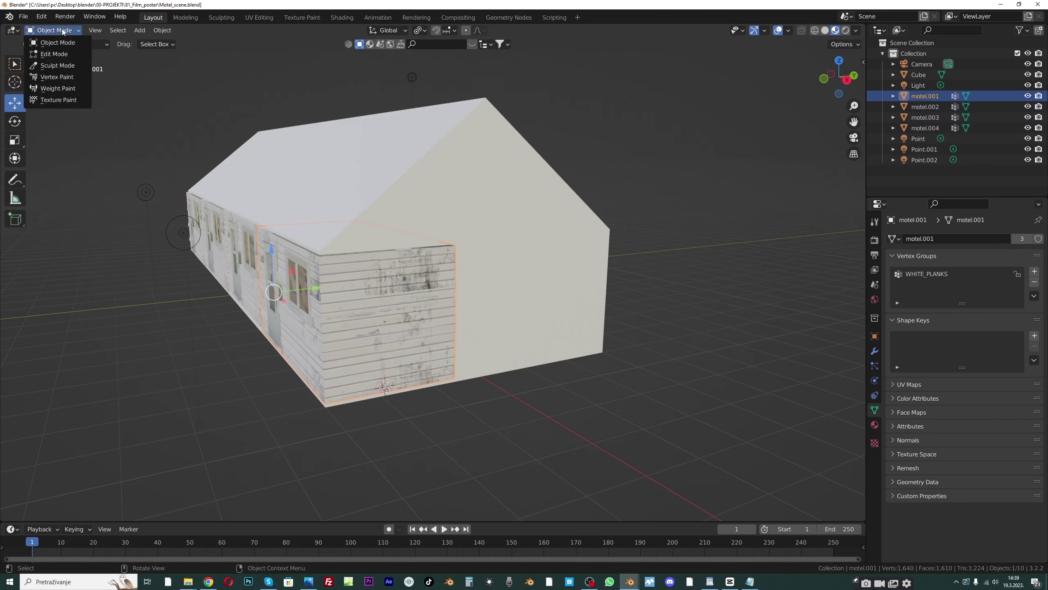
pyautogui.click(45, 52)
pyautogui.click(110, 31)
pyautogui.press('l')
pyautogui.moveTo(413, 334); pyautogui.dragTo(430, 344, button='middle')
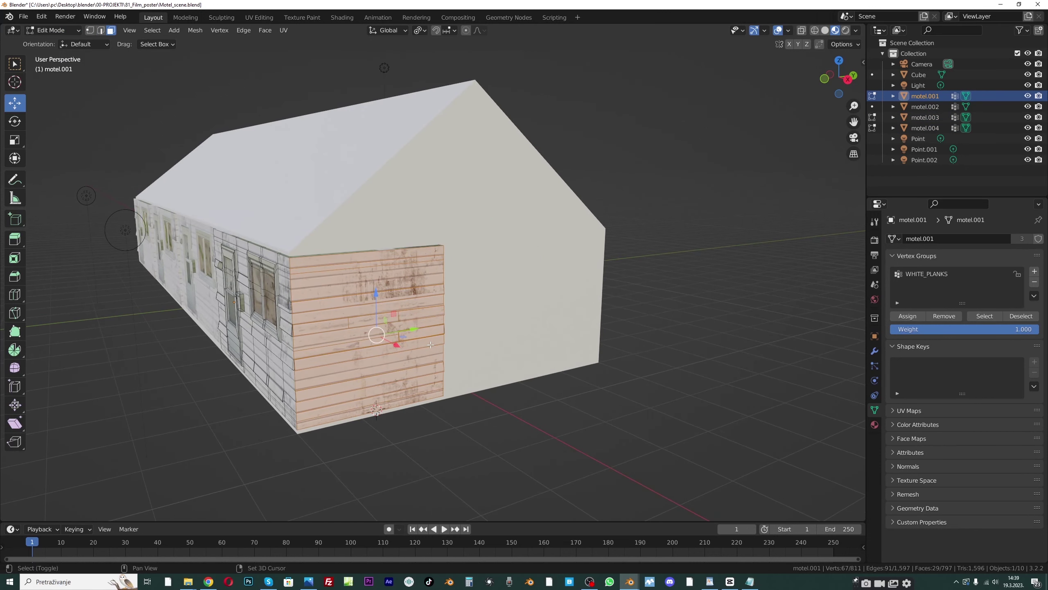
pyautogui.hotkey('shift', 'd')
pyautogui.press('y')
pyautogui.click(576, 315)
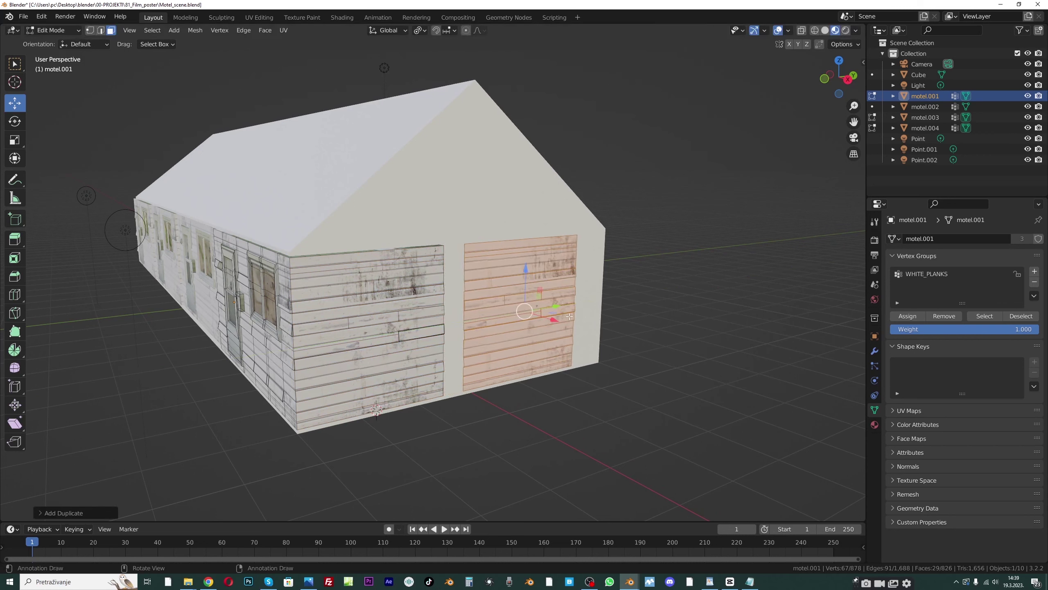
# Scale the duplicated planks about 1.4 times along Y, nudge them along Y to cover the remaining wall, and return to Object Mode
pyautogui.press('s')
pyautogui.press('y')
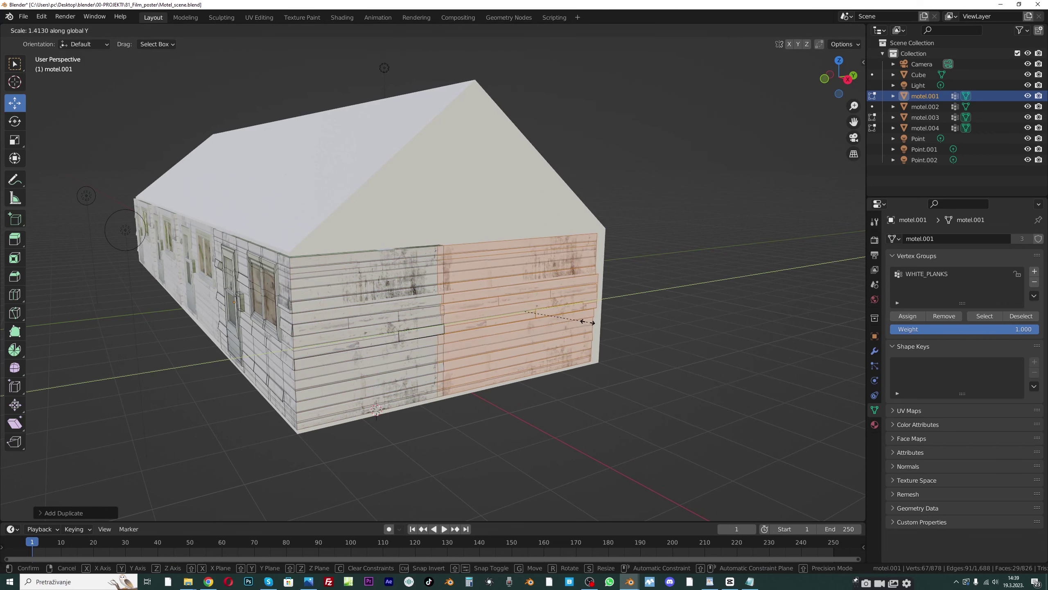
pyautogui.click(588, 323)
pyautogui.moveTo(553, 308); pyautogui.dragTo(559, 308)
pyautogui.click(52, 31)
pyautogui.click(58, 42)
# Preview the whole motel in rendered shading and return the viewport to solid shading
pyautogui.moveTo(578, 313); pyautogui.dragTo(375, 303, button='middle')
pyautogui.scroll(1, 375, 303)
pyautogui.moveTo(853, 122); pyautogui.dragTo(872, 142)
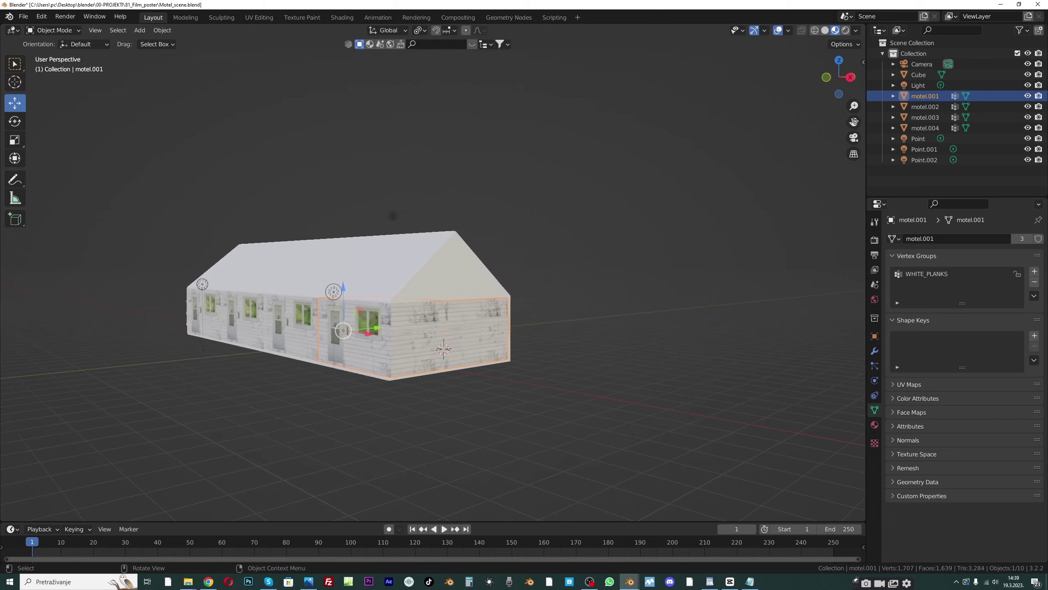
pyautogui.click(835, 30)
pyautogui.click(575, 125)
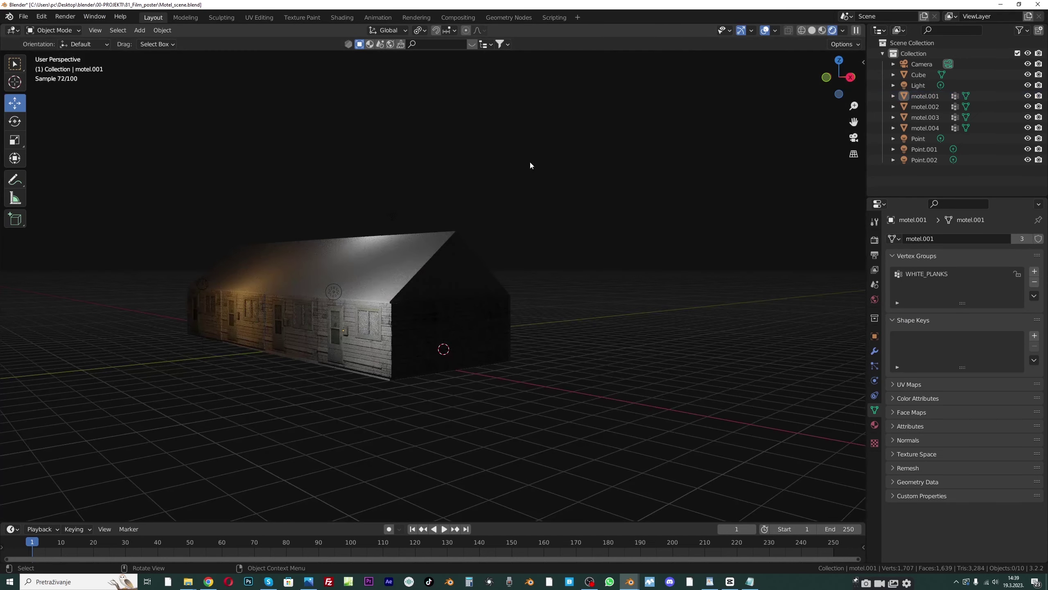
pyautogui.click(814, 30)
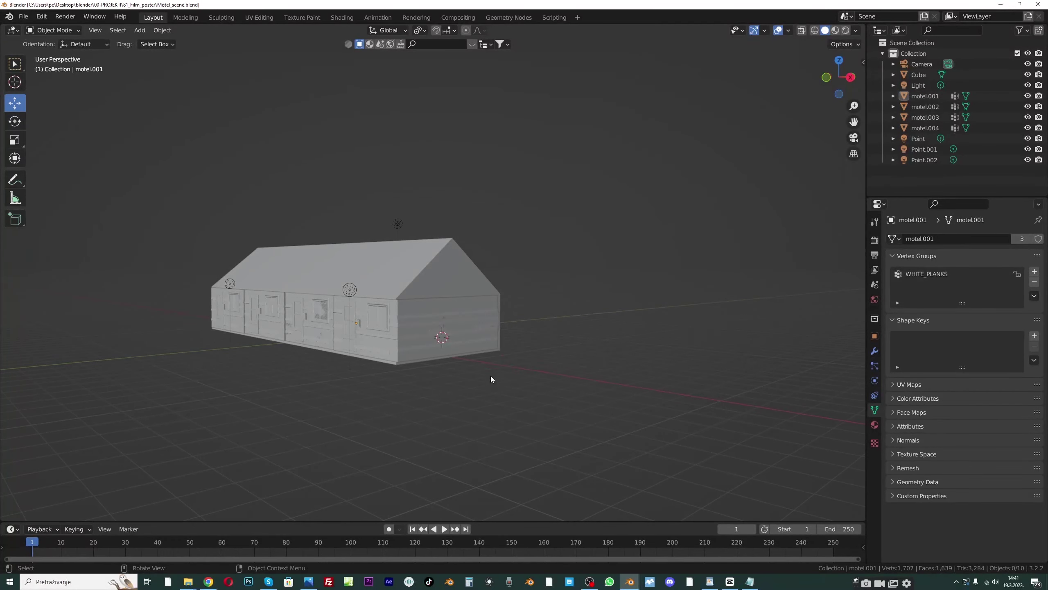
# Isolate the roofed building body in local view, frame the lower end of its roof slope, and deselect it
pyautogui.moveTo(370, 224); pyautogui.dragTo(355, 281, button='middle')
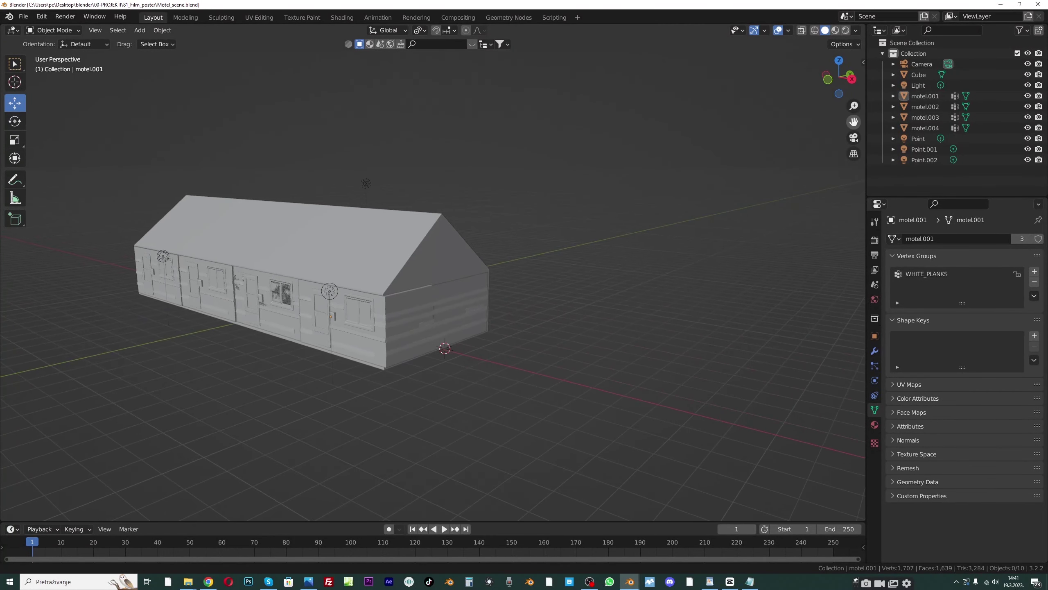
pyautogui.moveTo(854, 120); pyautogui.dragTo(999, 148)
pyautogui.scroll(3, 489, 266)
pyautogui.click(253, 258)
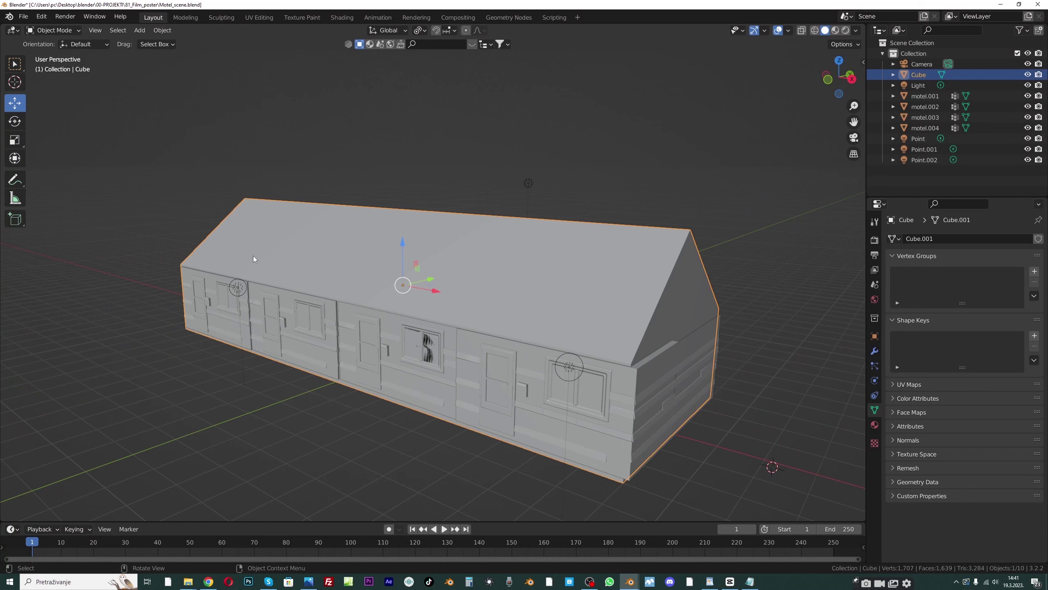
pyautogui.press('KP_Divide')
pyautogui.scroll(4, 253, 255)
pyautogui.moveTo(253, 255); pyautogui.dragTo(363, 297, button='middle')
pyautogui.moveTo(854, 121); pyautogui.dragTo(1046, 134)
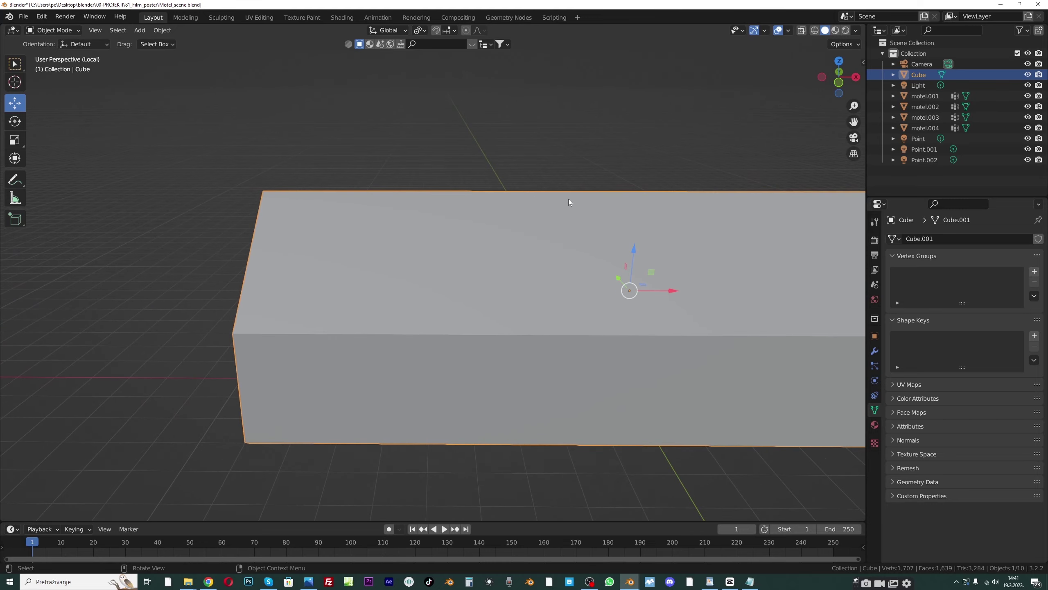
pyautogui.click(467, 126)
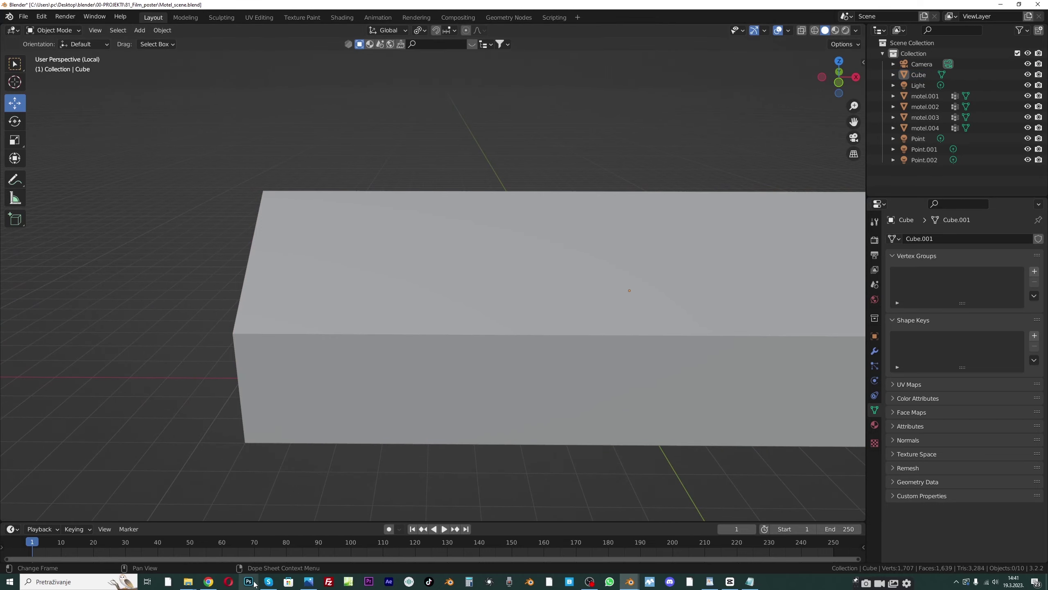
# Switch to Chrome, search Google for "roof tiles" and open the picture of terracotta roof tiles as a reference
pyautogui.click(209, 581)
pyautogui.click(404, 7)
pyautogui.write('google')
pyautogui.press('Return')
pyautogui.write('roof til')
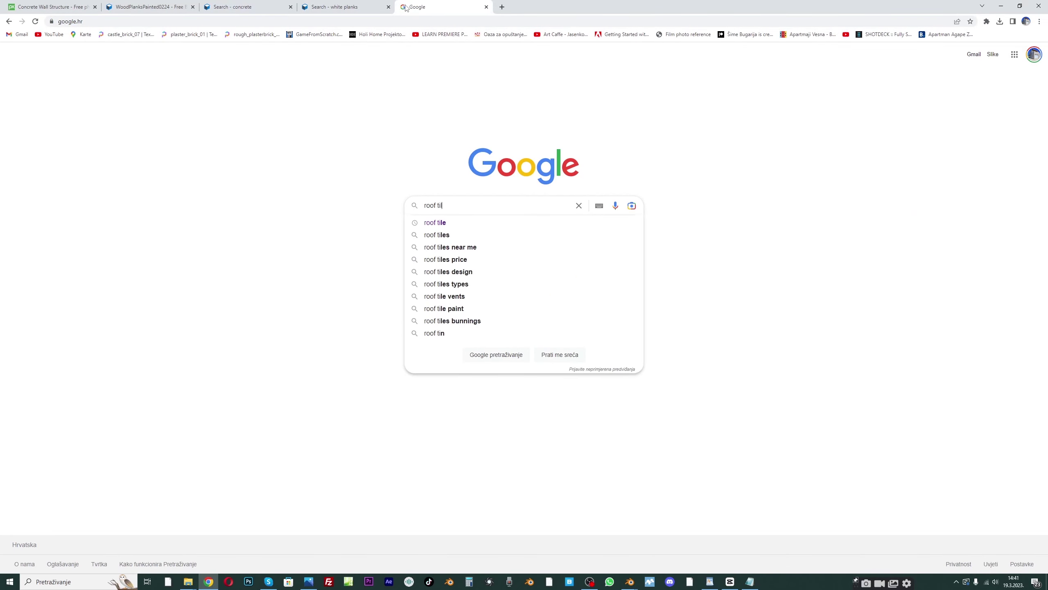
pyautogui.write('es')
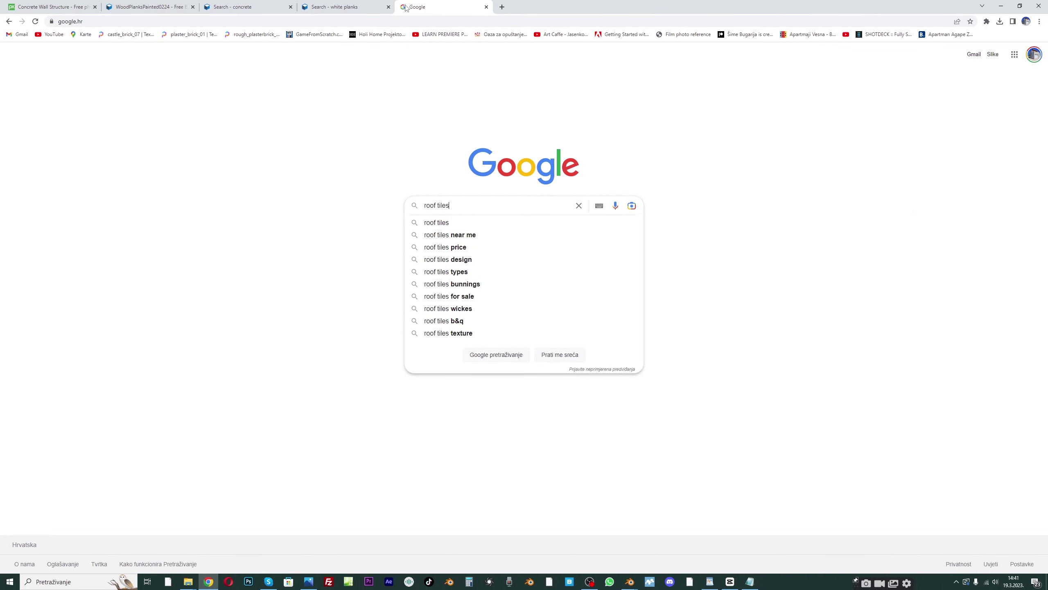
pyautogui.press('Return')
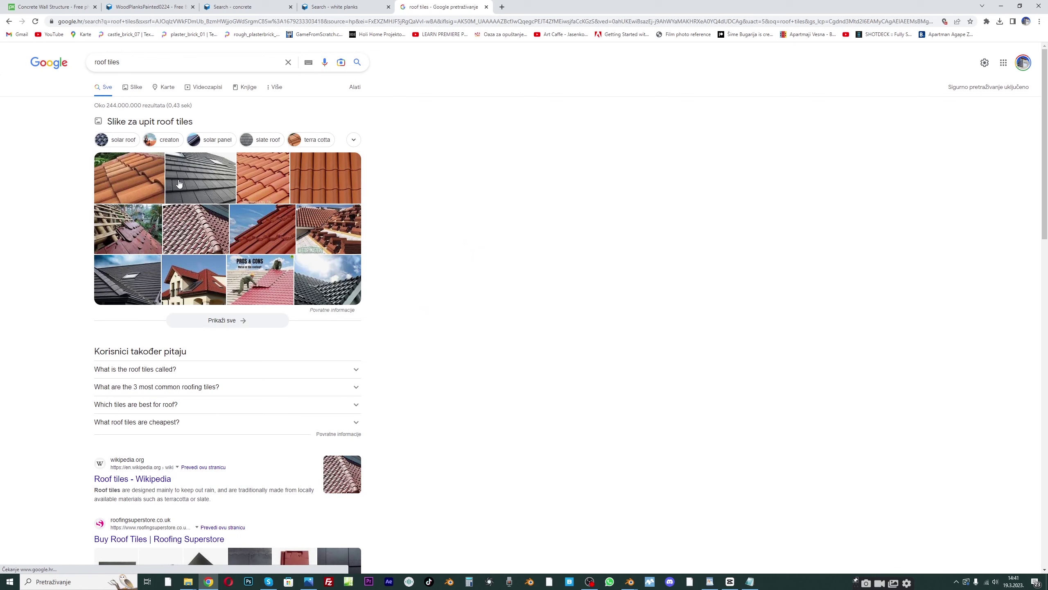
pyautogui.click(138, 178)
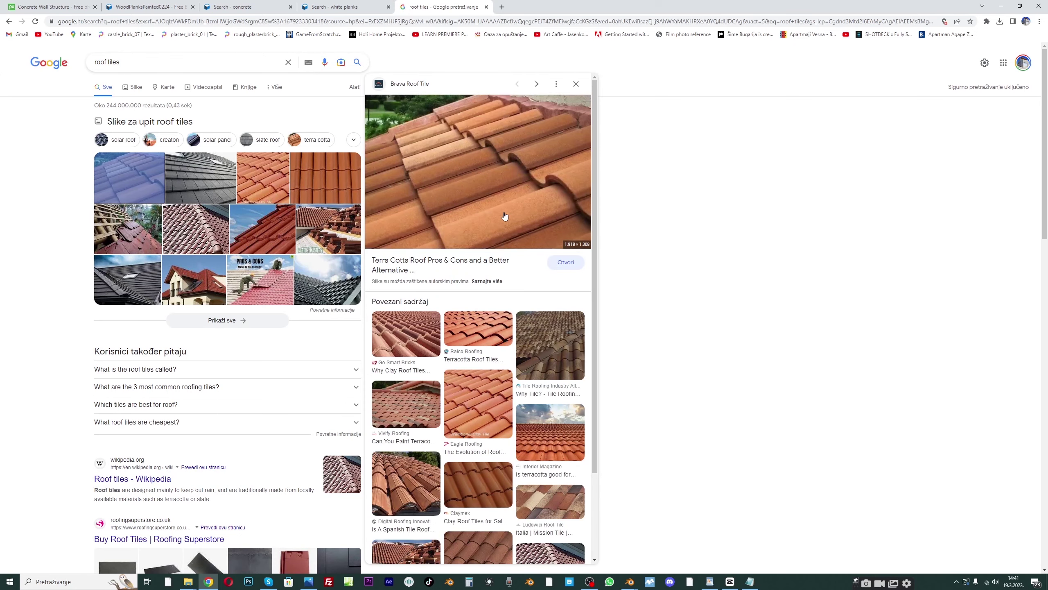
# Return to Blender, place the 3D cursor near the roof's lower corner and add a plane there
pyautogui.moveTo(630, 584)
pyautogui.click(648, 546)
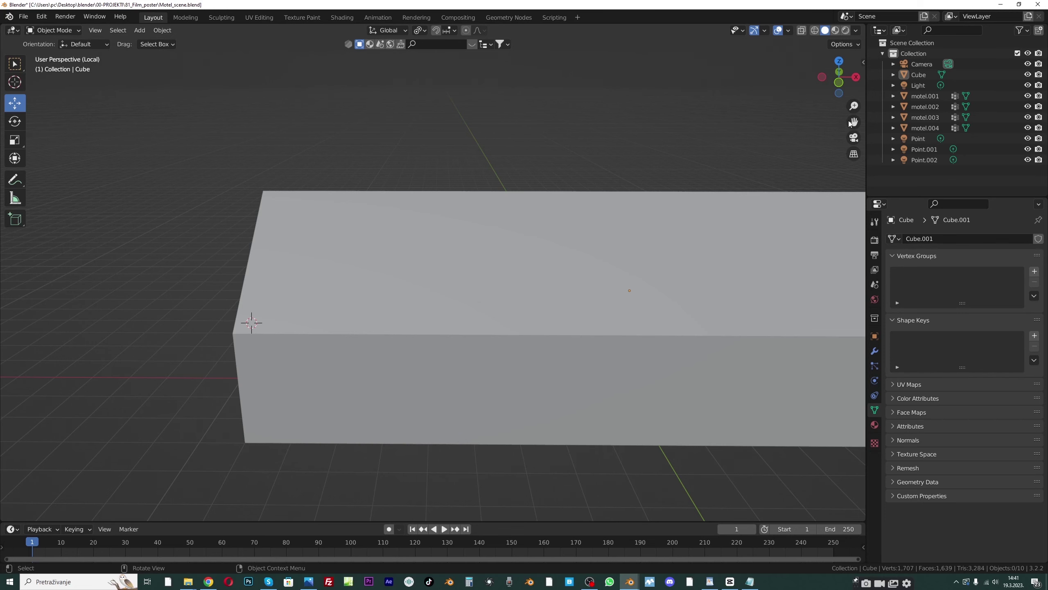
pyautogui.keyDown('shift'); pyautogui.moveTo(253, 321); pyautogui.dragTo(442, 226, button='middle'); pyautogui.keyUp('shift')
pyautogui.scroll(1, 442, 223)
pyautogui.moveTo(276, 254); pyautogui.dragTo(284, 253, button='middle')
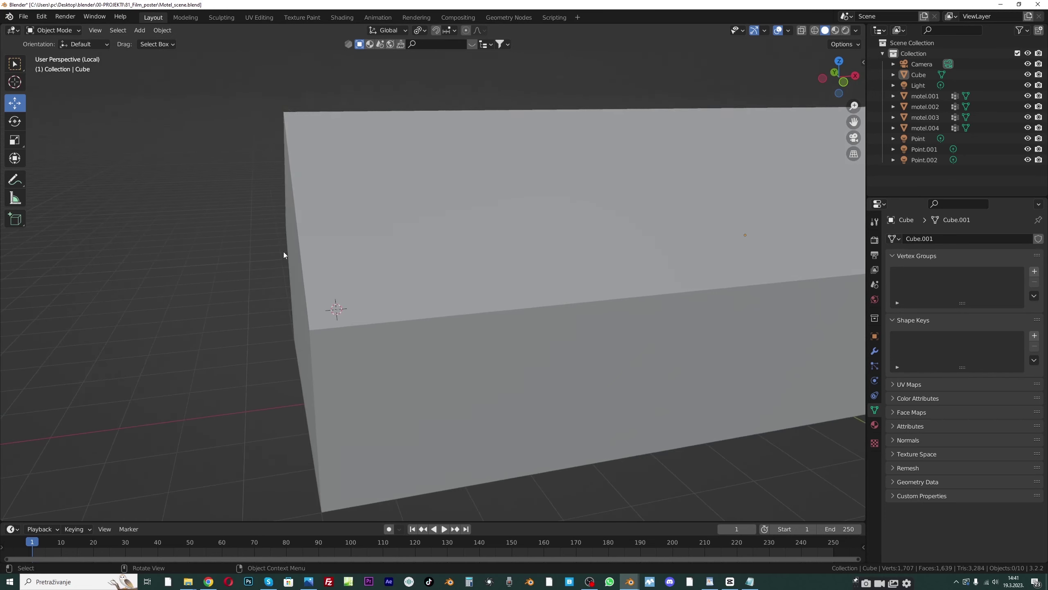
pyautogui.hotkey('shift', 'a')
pyautogui.moveTo(301, 195)
pyautogui.moveTo(281, 65)
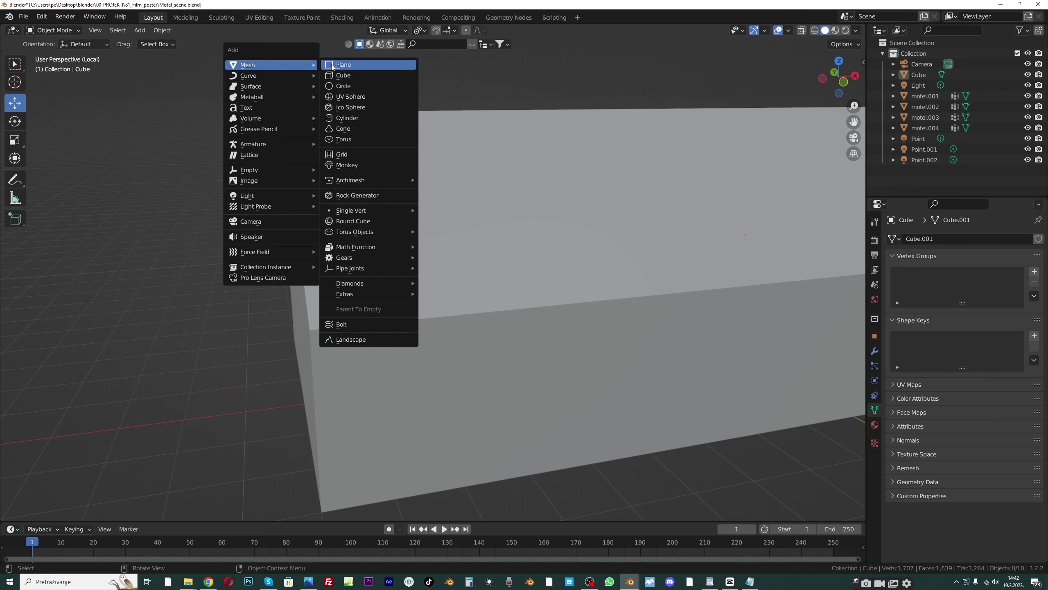
pyautogui.click(343, 66)
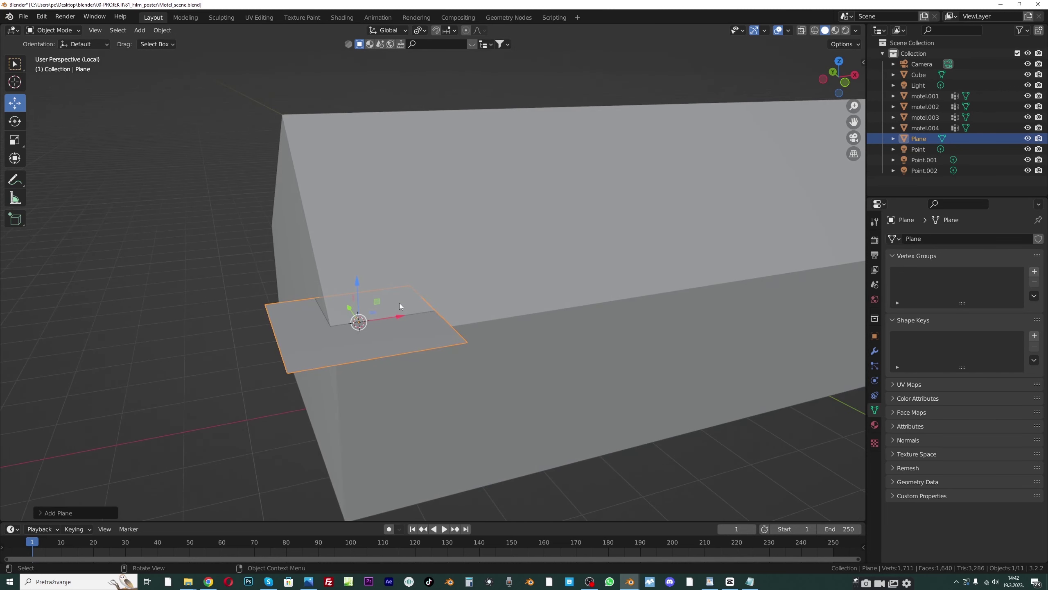
# Set the new plane's dimensions to 15 cm in X and 40 cm in Y
pyautogui.press('n')
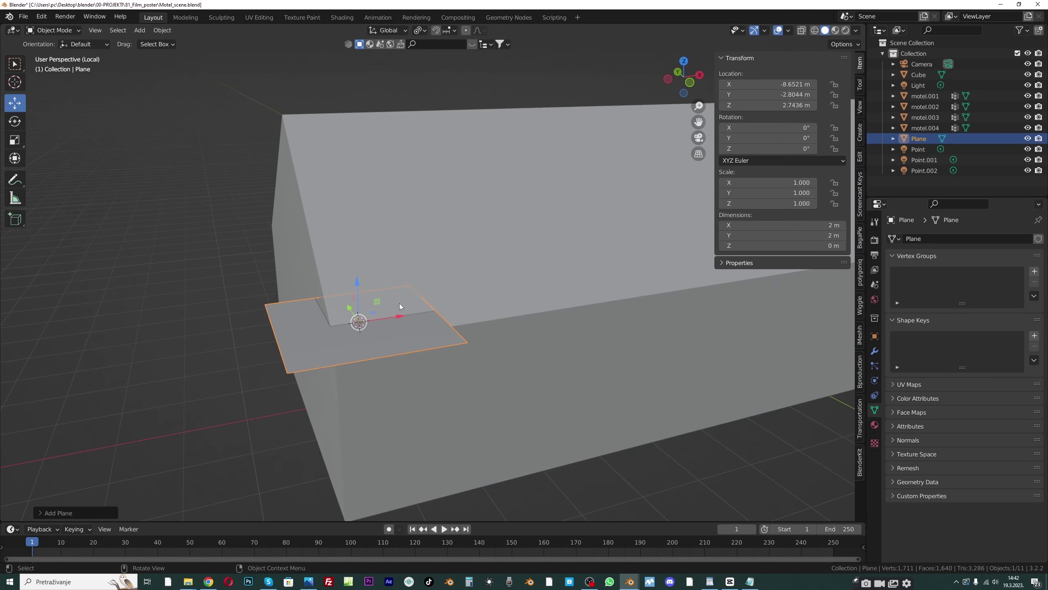
pyautogui.click(774, 226)
pyautogui.write('15')
pyautogui.press('Return')
pyautogui.click(774, 226)
pyautogui.write('1')
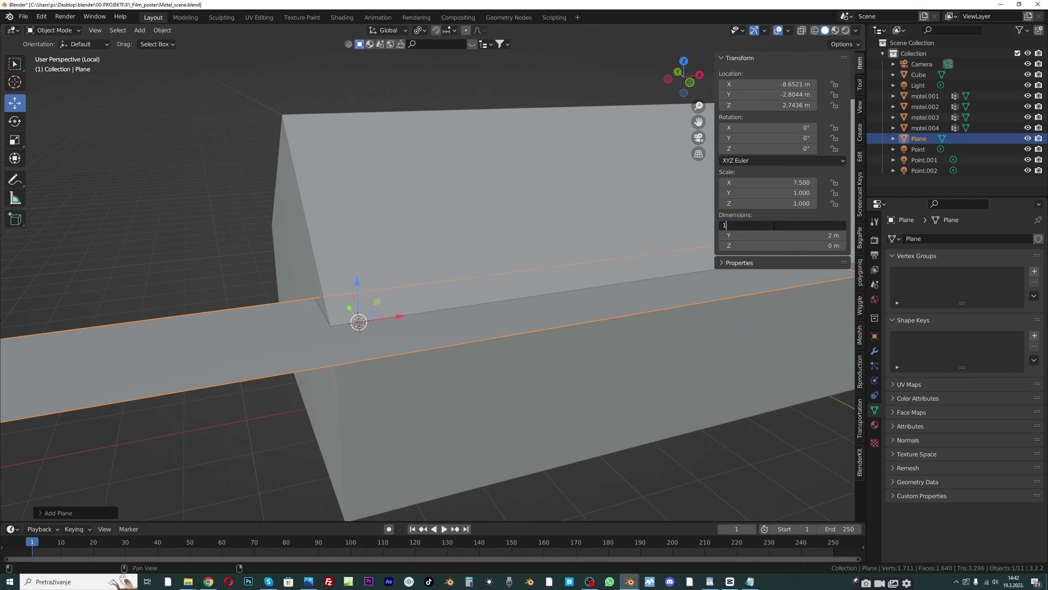
pyautogui.write('5cm')
pyautogui.press('Return')
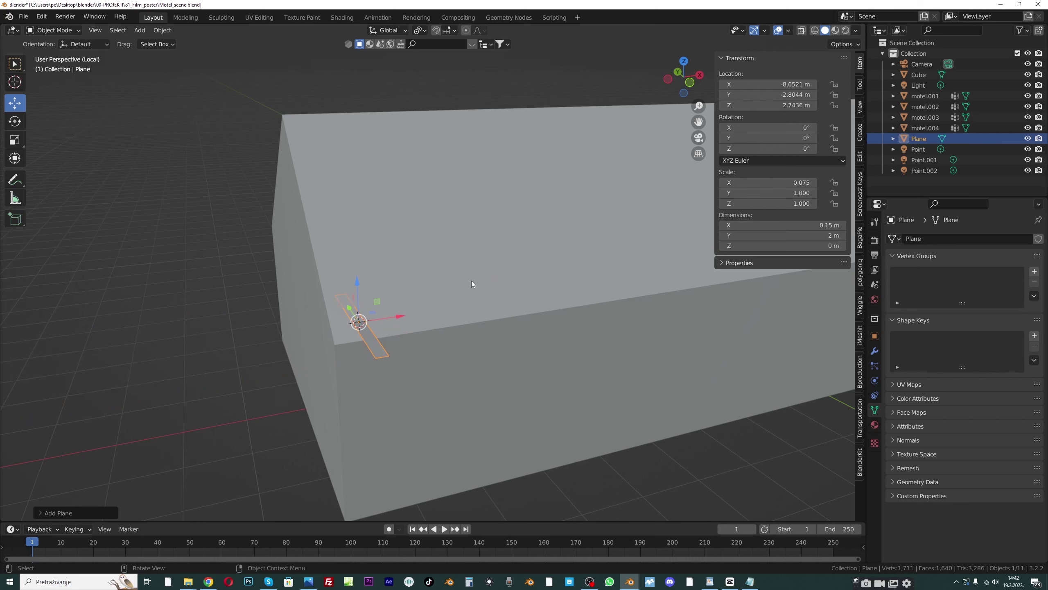
pyautogui.click(775, 236)
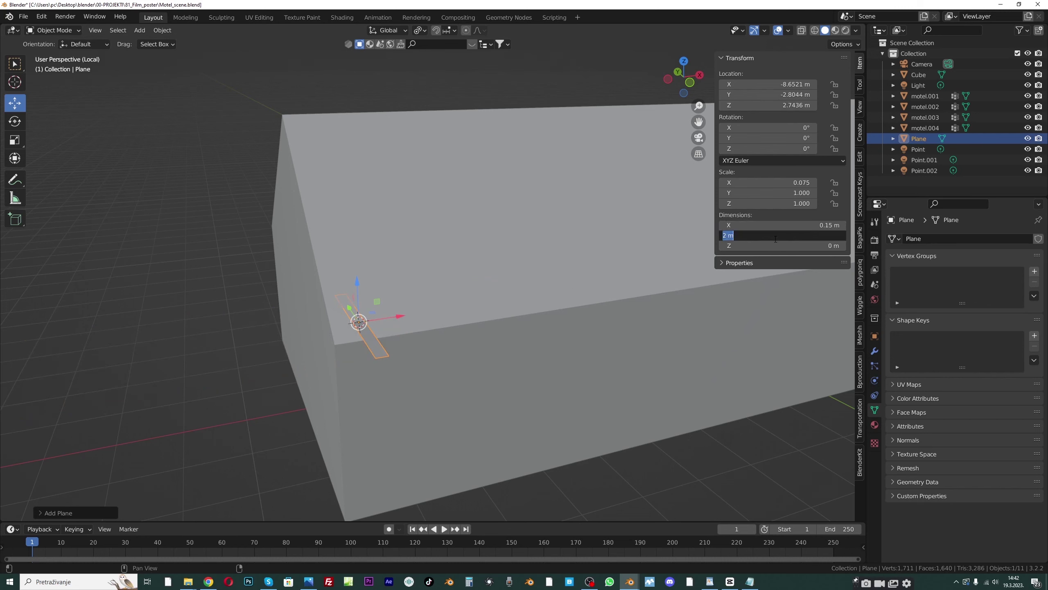
pyautogui.write('40cm')
pyautogui.press('Return')
pyautogui.moveTo(413, 298); pyautogui.dragTo(375, 347, button='middle')
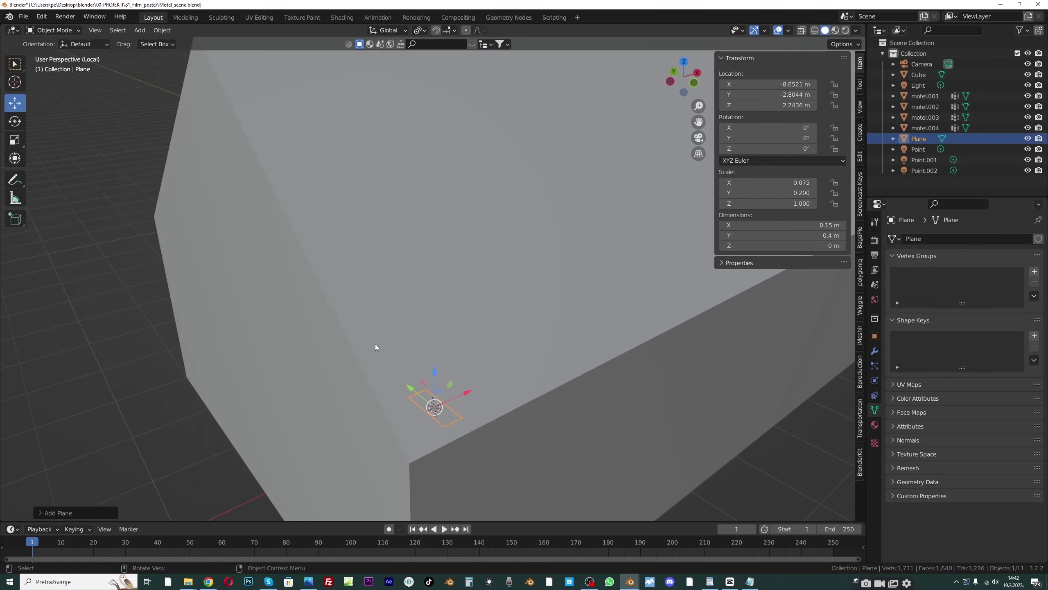
# Switch to Chrome to check the terracotta roof tile reference picture, and return to Blender
pyautogui.click(208, 581)
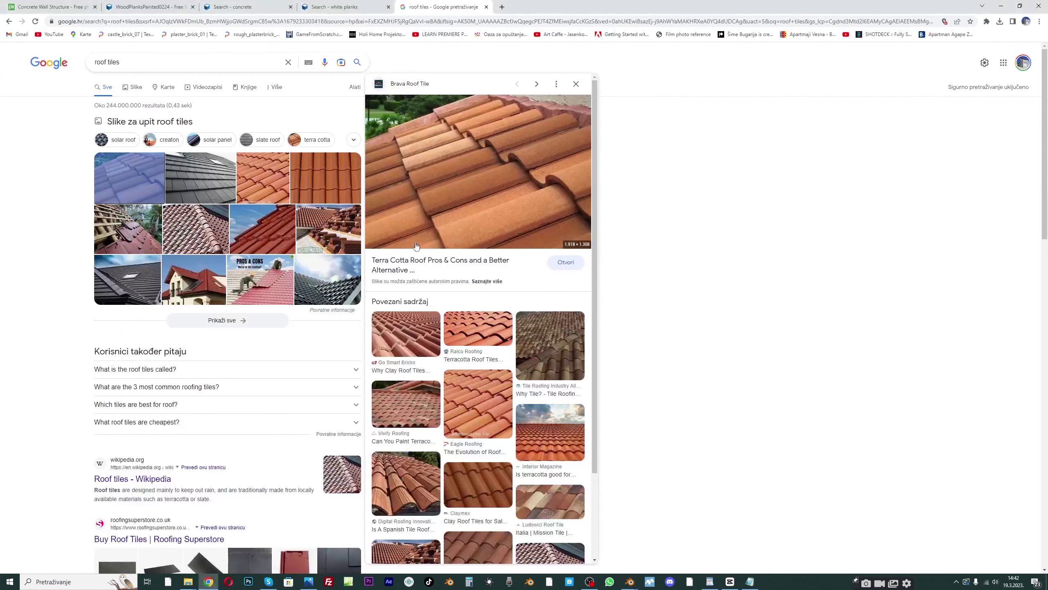
pyautogui.click(209, 582)
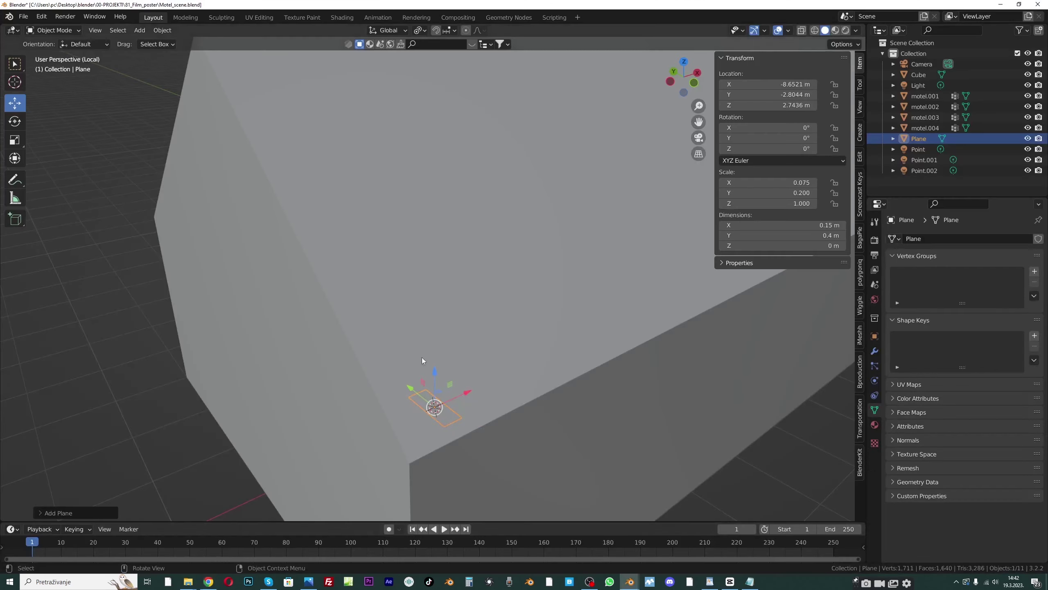
pyautogui.moveTo(409, 367); pyautogui.dragTo(381, 365, button='middle')
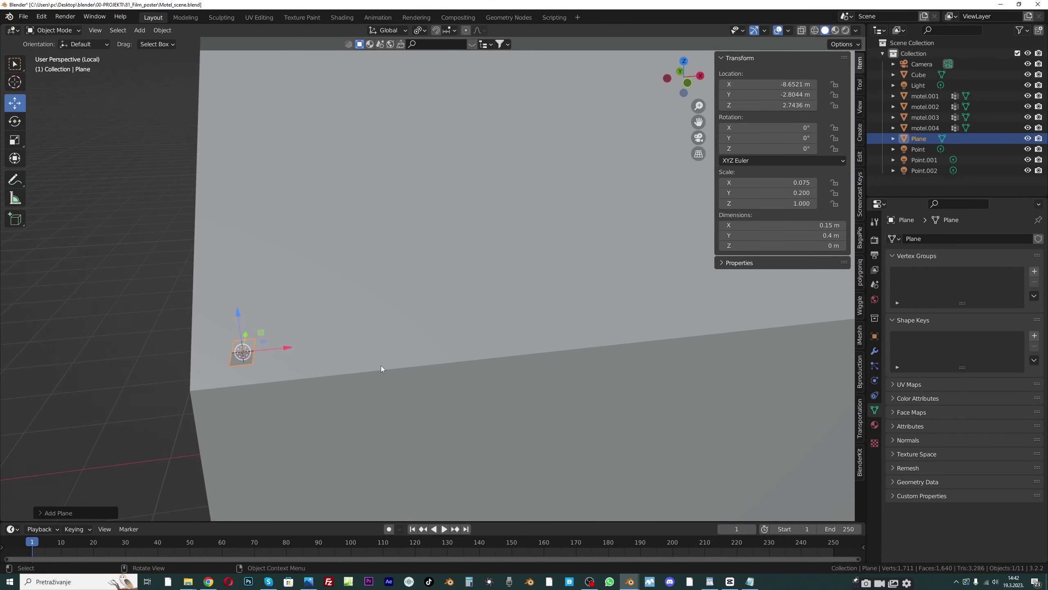
# Isolate the small plane in local view and apply its scale
pyautogui.press('KP_Divide')
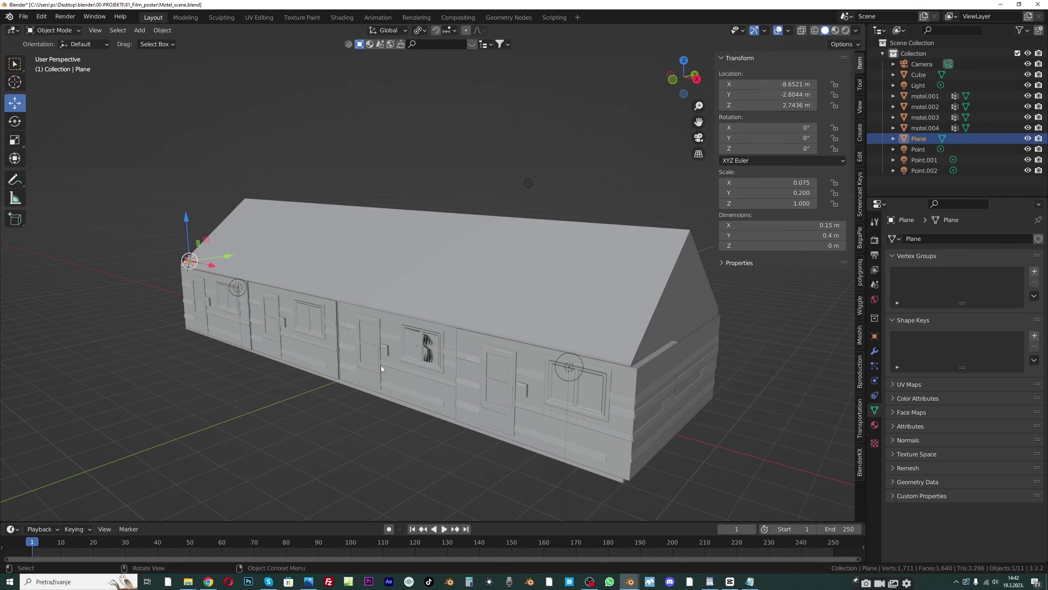
pyautogui.press('KP_Divide')
pyautogui.moveTo(387, 329); pyautogui.dragTo(438, 224, button='middle')
pyautogui.moveTo(698, 121); pyautogui.dragTo(674, 106)
pyautogui.hotkey('ctrl', 'a')
pyautogui.click(453, 240)
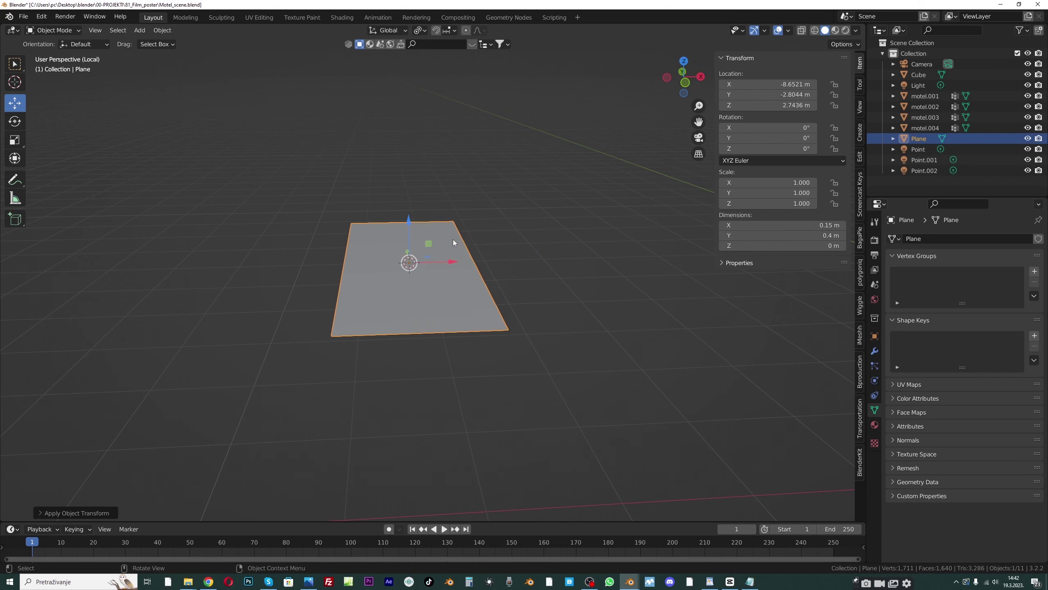
# Add a centred lengthwise loop cut to the plane and raise that edge about 4.2 cm in Z to form a ridge
pyautogui.moveTo(423, 246)
pyautogui.mouseDown(button='middle')
pyautogui.moveTo(429, 292)
pyautogui.moveTo(425, 264)
pyautogui.mouseUp(button='middle')
pyautogui.click(53, 30)
pyautogui.click(45, 56)
pyautogui.moveTo(338, 255); pyautogui.dragTo(395, 238, button='middle')
pyautogui.hotkey('ctrl', 'r')
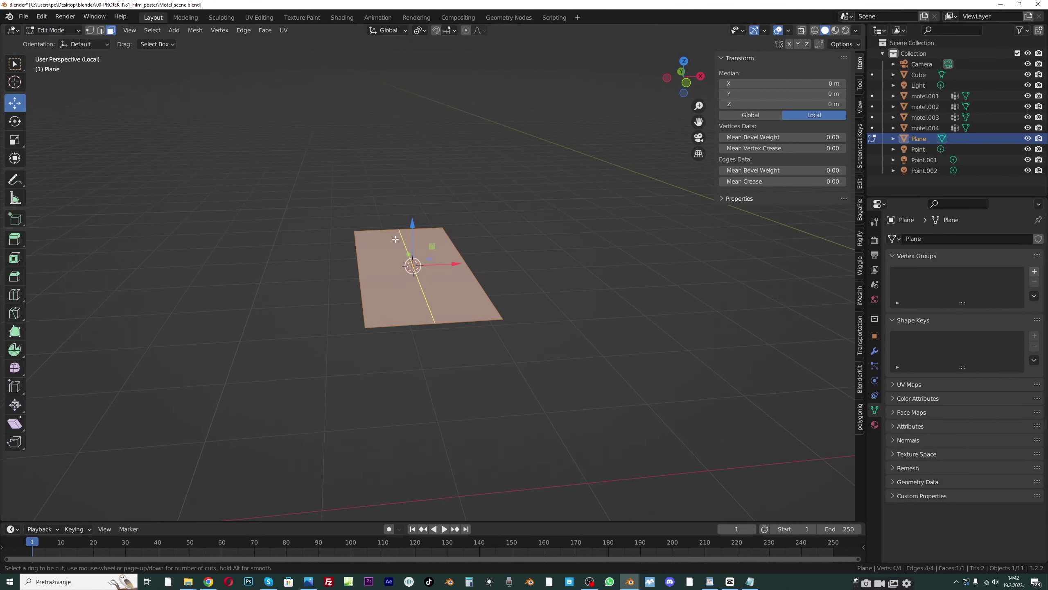
pyautogui.click(396, 239)
pyautogui.rightClick(395, 238)
pyautogui.moveTo(396, 239); pyautogui.dragTo(408, 222, button='middle')
pyautogui.moveTo(409, 223); pyautogui.dragTo(408, 186)
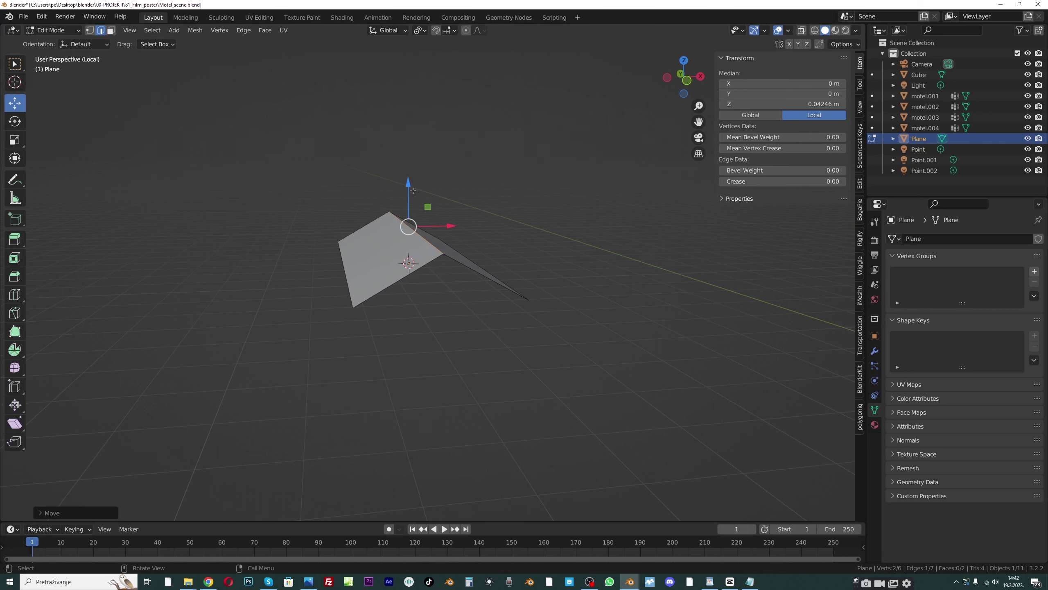
# Try to bevel the raised ridge edge with two segments at a width of about 5 cm
pyautogui.hotkey('ctrl', 'b')
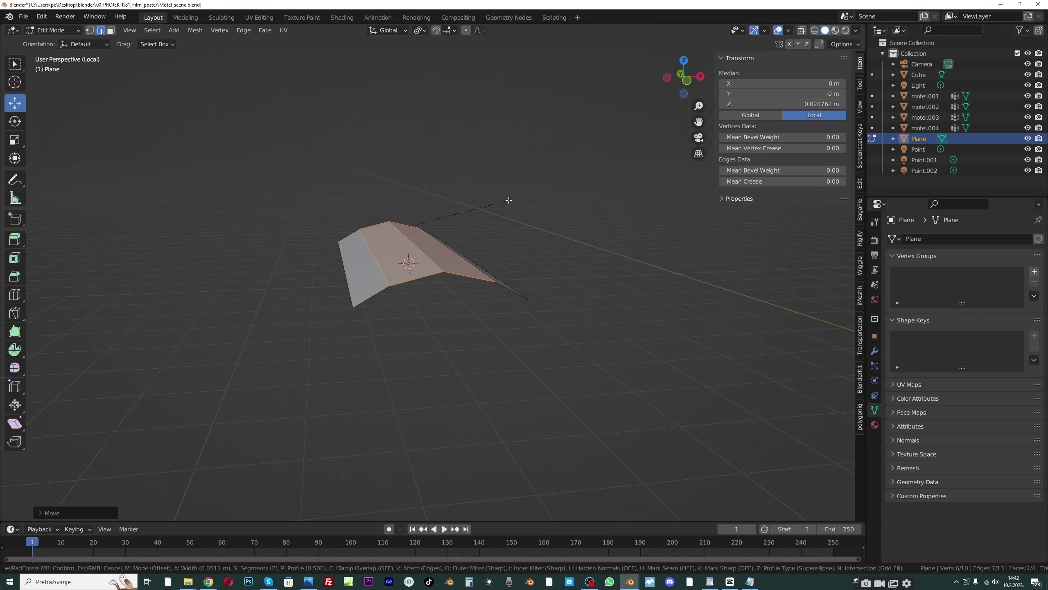
pyautogui.click(514, 201)
pyautogui.moveTo(513, 201); pyautogui.dragTo(428, 199, button='middle')
pyautogui.hotkey('ctrl', 'z')
# Bevel the ridge edge with three segments at a width of about 7 cm, and return to Object Mode
pyautogui.hotkey('ctrl', 'b')
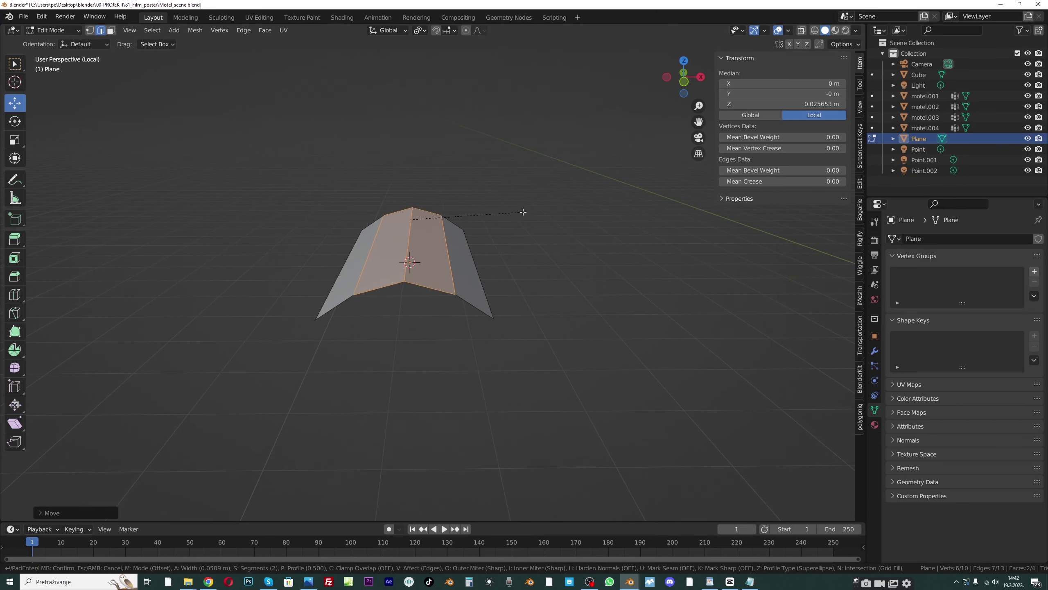
pyautogui.scroll(1, 533, 210)
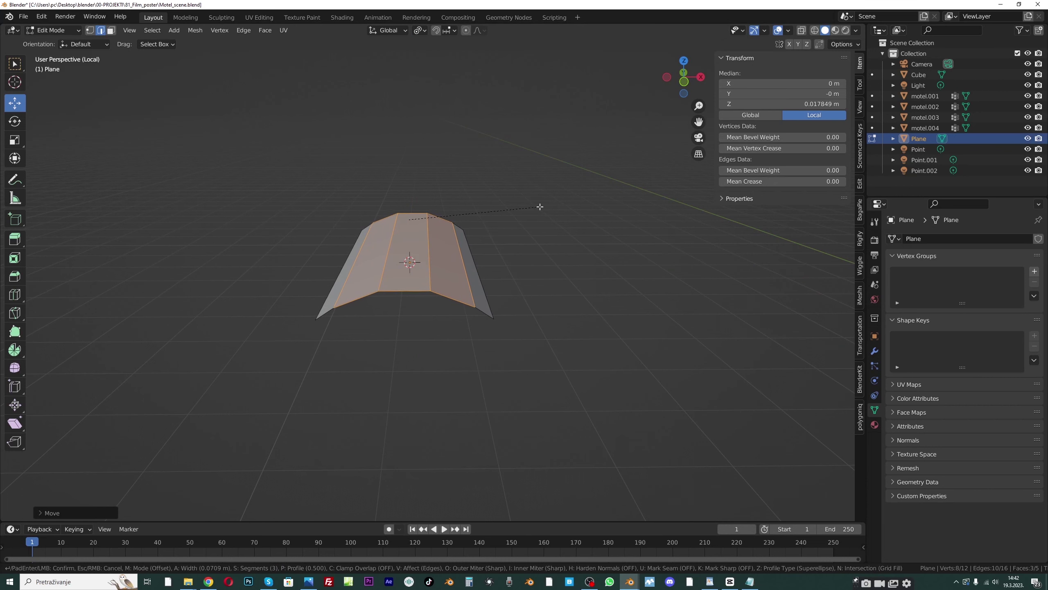
pyautogui.press('Return')
pyautogui.click(56, 33)
pyautogui.click(58, 42)
pyautogui.moveTo(380, 212); pyautogui.dragTo(363, 226, button='middle')
# Unwrap all faces of the curved tile with Cube Projection and return to Object Mode
pyautogui.click(58, 32)
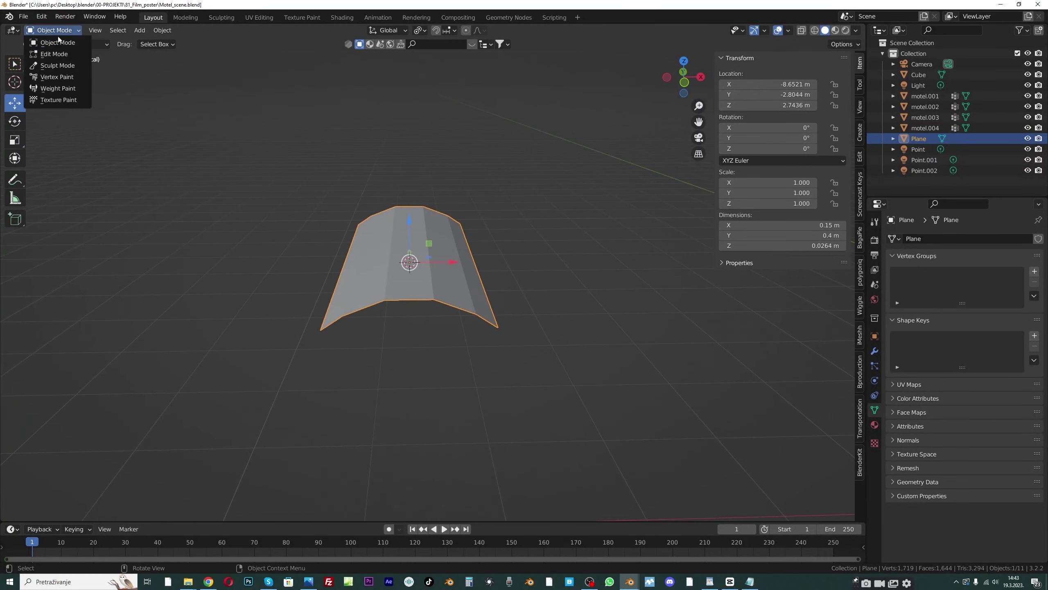
pyautogui.click(54, 54)
pyautogui.press('a')
pyautogui.moveTo(392, 234); pyautogui.dragTo(414, 262, button='middle')
pyautogui.press('u')
pyautogui.click(389, 263)
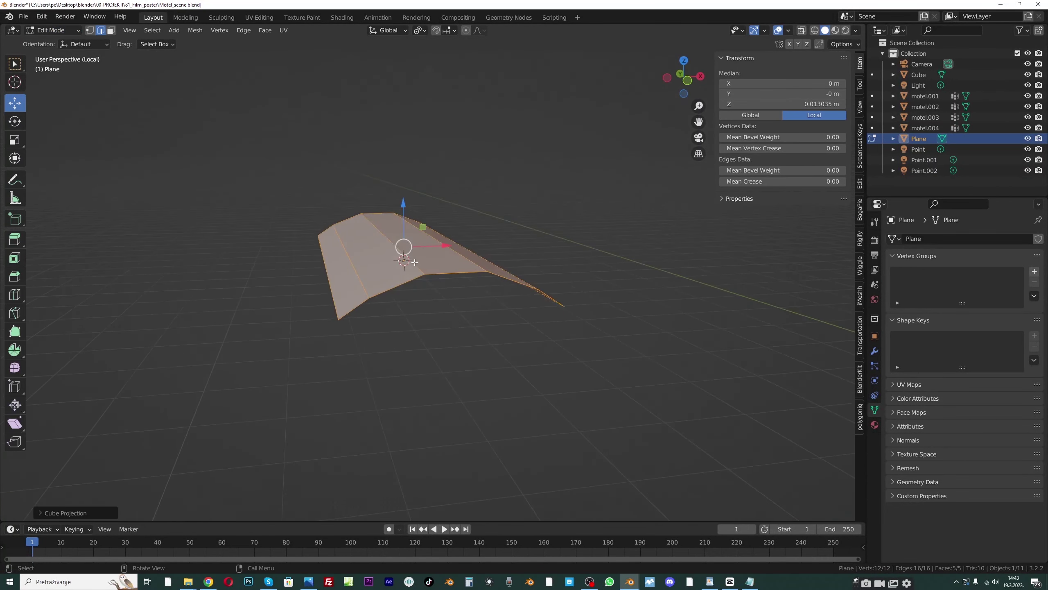
pyautogui.click(54, 30)
pyautogui.click(65, 42)
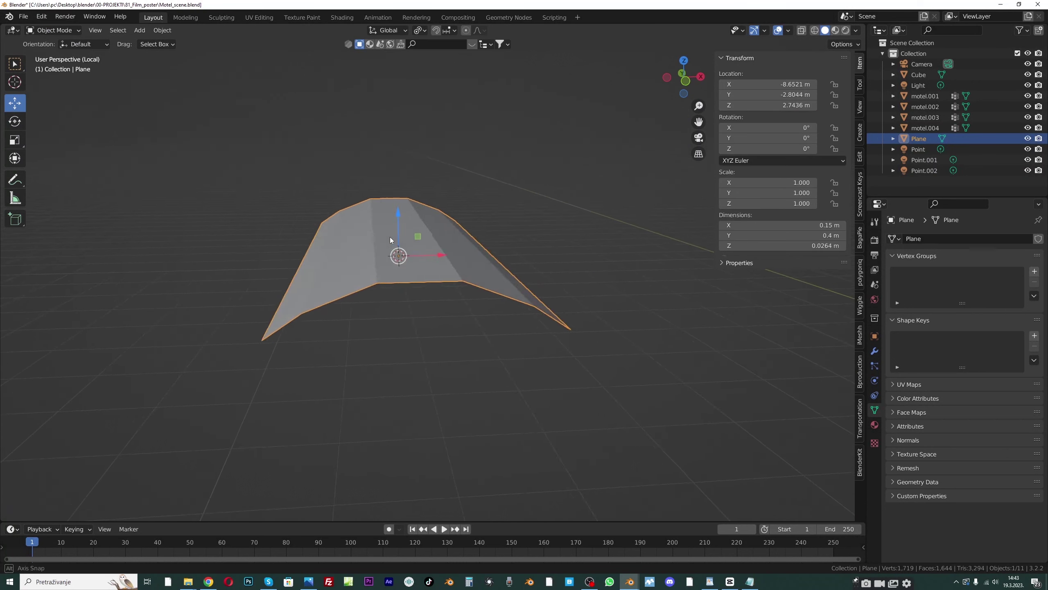
# Extrude all of the tile's faces about 6 mm downward along Z to give it thickness, and leave Edit Mode
pyautogui.click(54, 31)
pyautogui.click(54, 55)
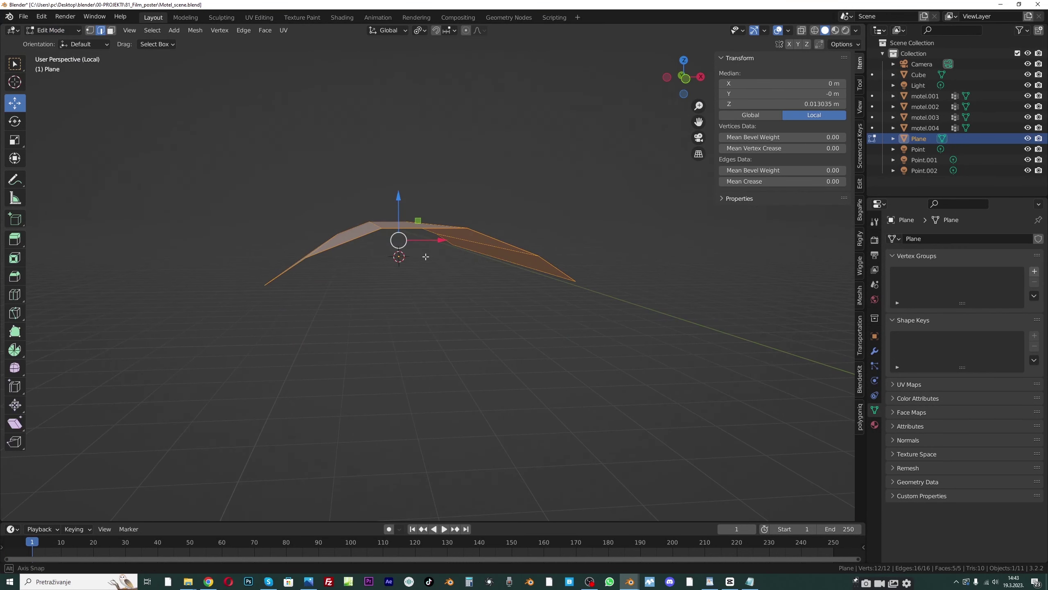
pyautogui.moveTo(432, 262); pyautogui.dragTo(437, 262, button='middle')
pyautogui.press('e')
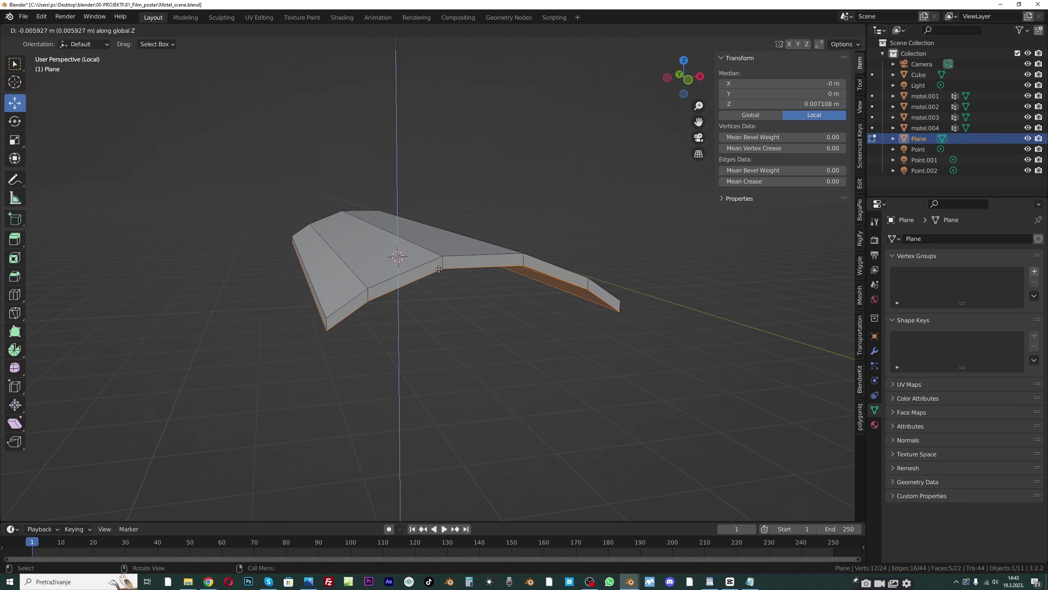
pyautogui.click(438, 269)
pyautogui.moveTo(439, 269); pyautogui.dragTo(454, 270, button='middle')
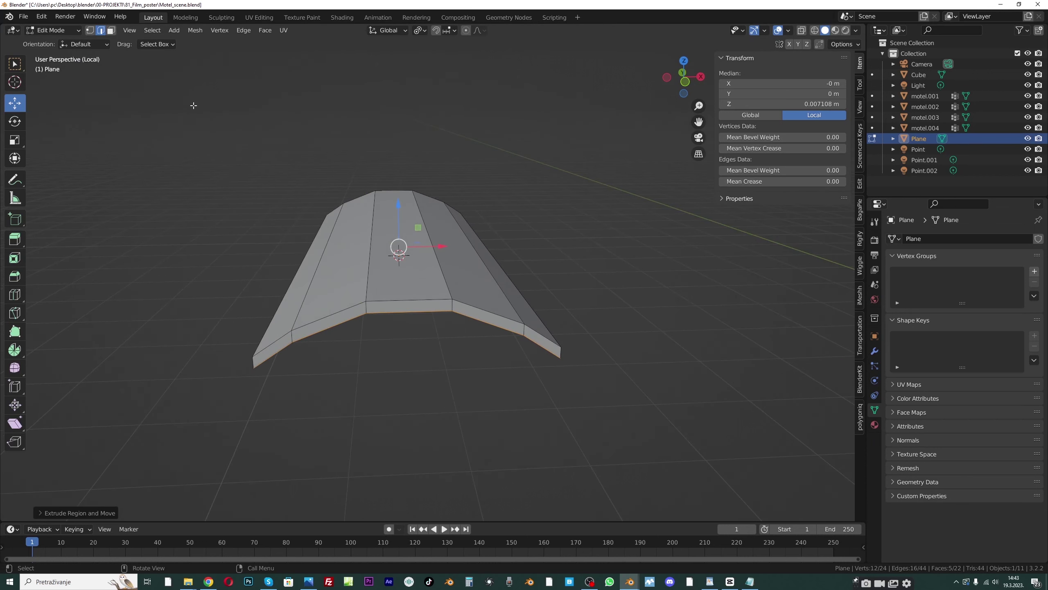
pyautogui.click(52, 30)
pyautogui.click(49, 44)
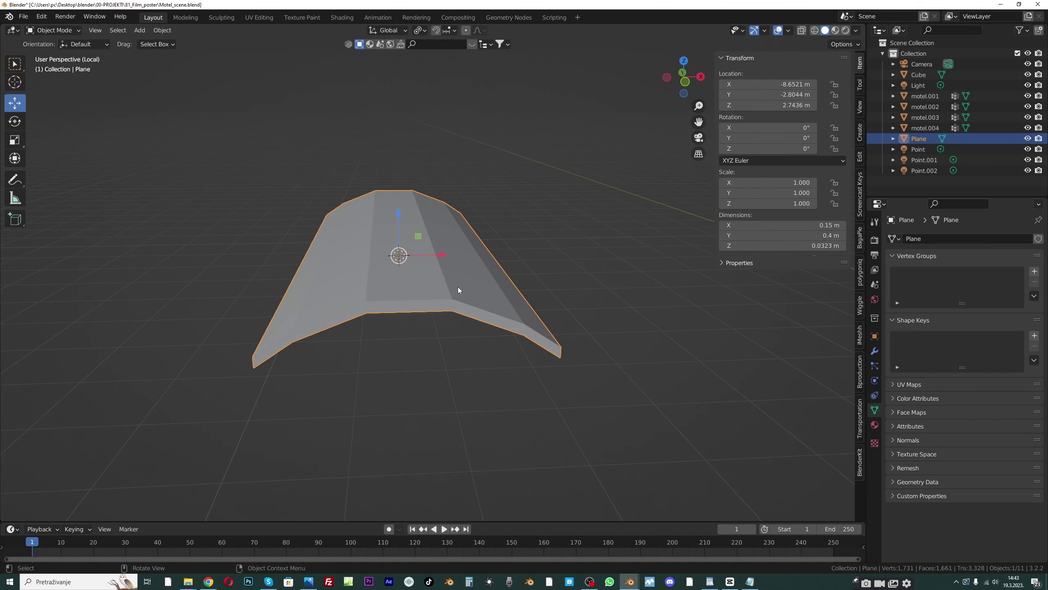
# Shade the roof tile smooth
pyautogui.rightClick(406, 236)
pyautogui.click(403, 237)
pyautogui.moveTo(402, 237)
pyautogui.mouseDown(button='middle')
pyautogui.moveTo(438, 269)
pyautogui.moveTo(452, 267)
pyautogui.mouseUp(button='middle')
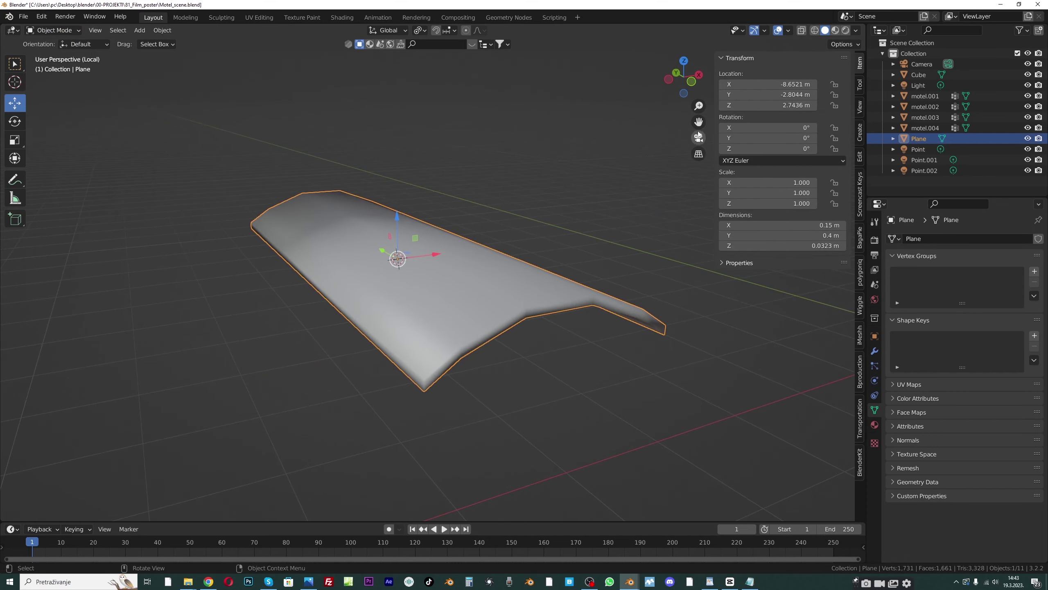
pyautogui.moveTo(699, 122); pyautogui.dragTo(662, 133)
pyautogui.moveTo(413, 269); pyautogui.dragTo(380, 320, button='middle')
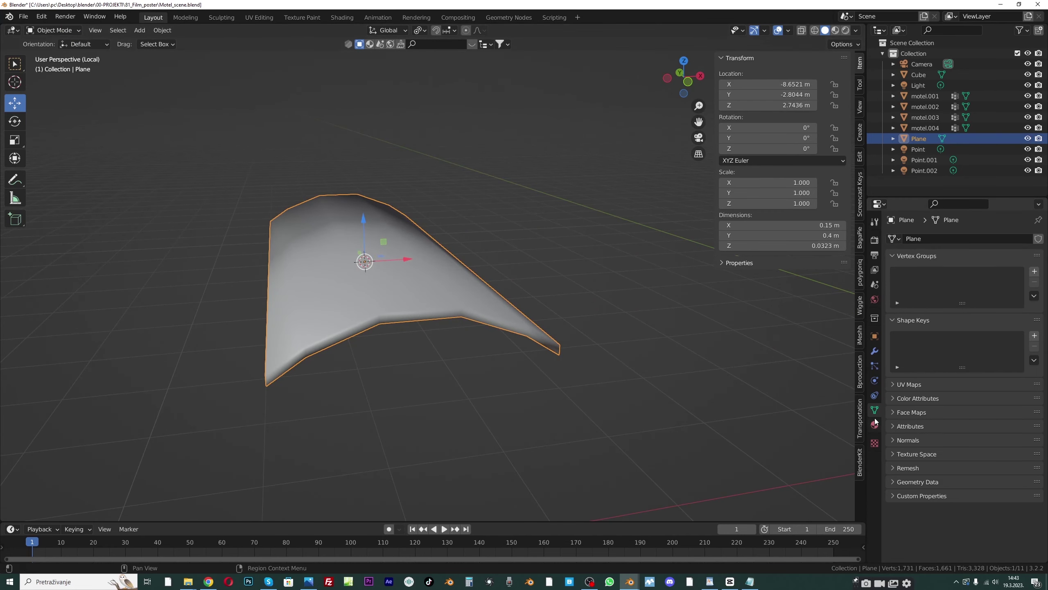
# Enable Auto Smooth for the tile's normals and set its angle to 23.6°
pyautogui.click(891, 440)
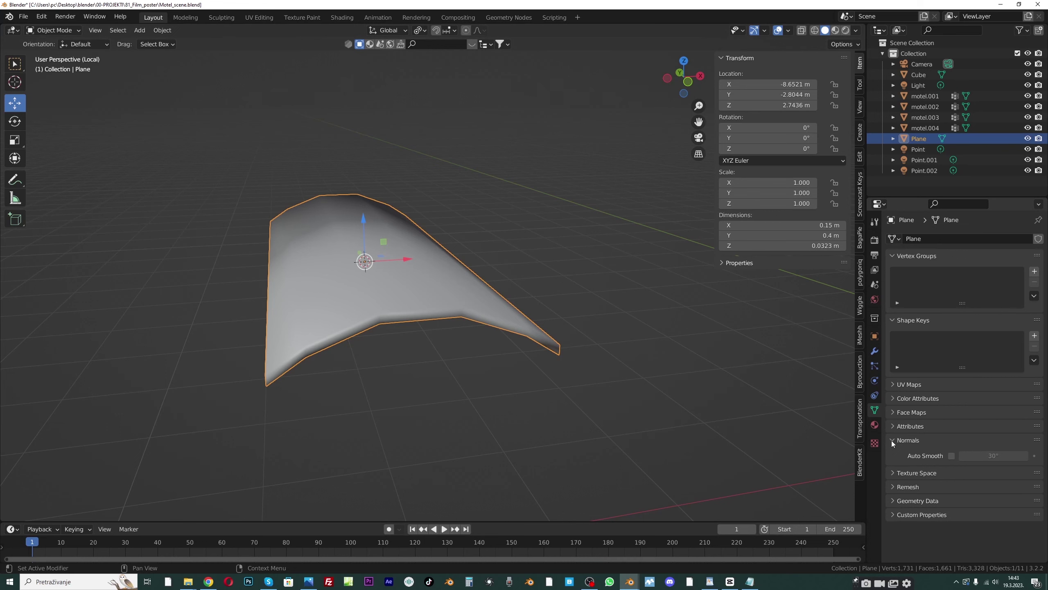
pyautogui.click(949, 455)
pyautogui.moveTo(411, 285)
pyautogui.mouseDown(button='middle')
pyautogui.moveTo(442, 286)
pyautogui.moveTo(407, 292)
pyautogui.mouseUp(button='middle')
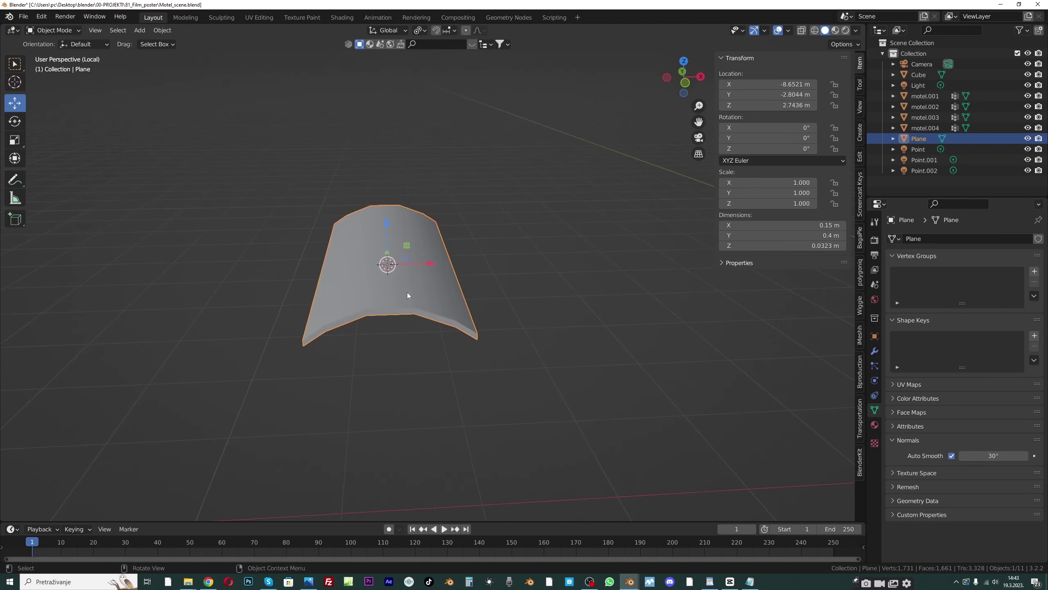
pyautogui.scroll(1, 407, 292)
pyautogui.moveTo(993, 455); pyautogui.dragTo(972, 456)
# In front view, duplicate the tile about 9 cm along X and rotate the copy 180° around Y
pyautogui.moveTo(501, 287); pyautogui.dragTo(490, 265, button='middle')
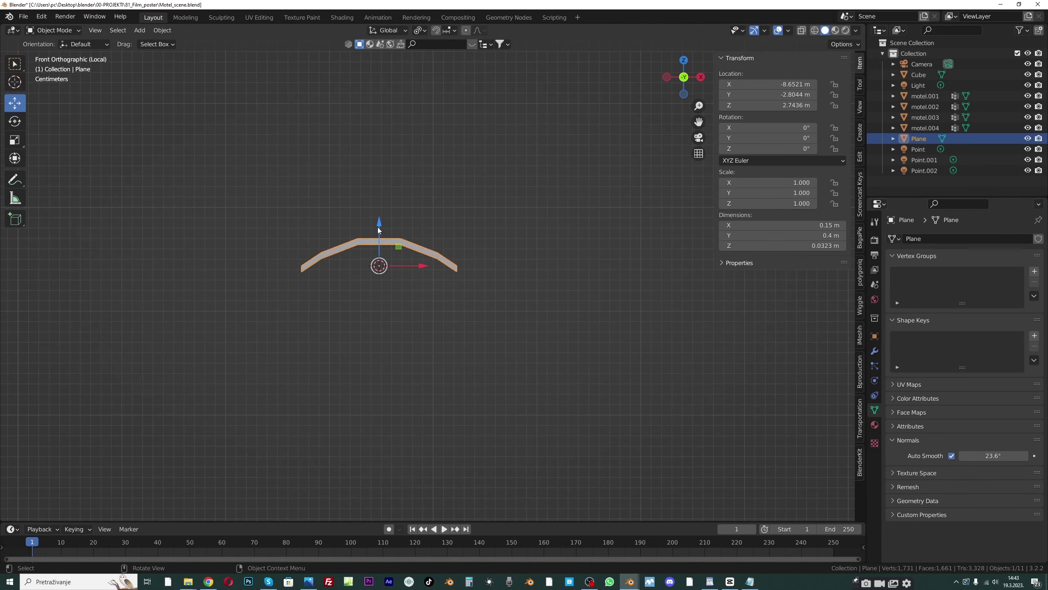
pyautogui.hotkey('shift', 'd')
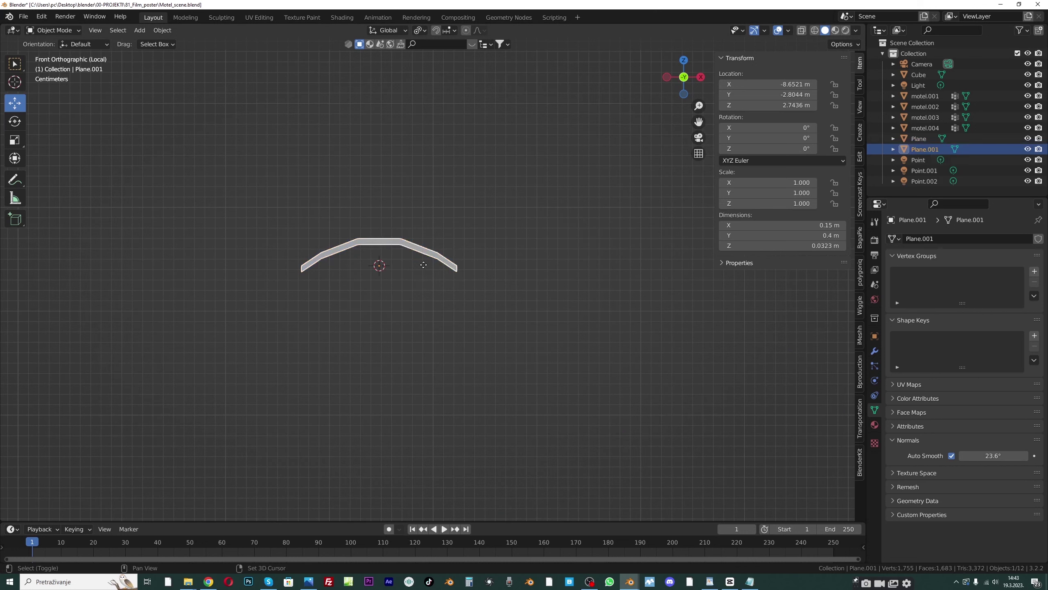
pyautogui.press('x')
pyautogui.click(530, 267)
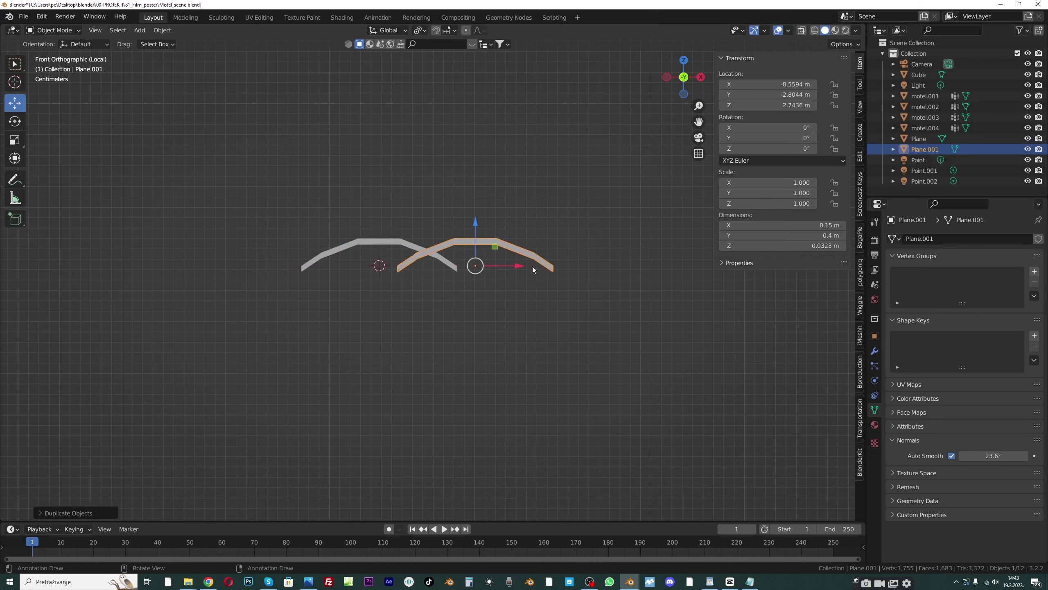
pyautogui.press('Tab')
pyautogui.press('Tab')
pyautogui.write('r')
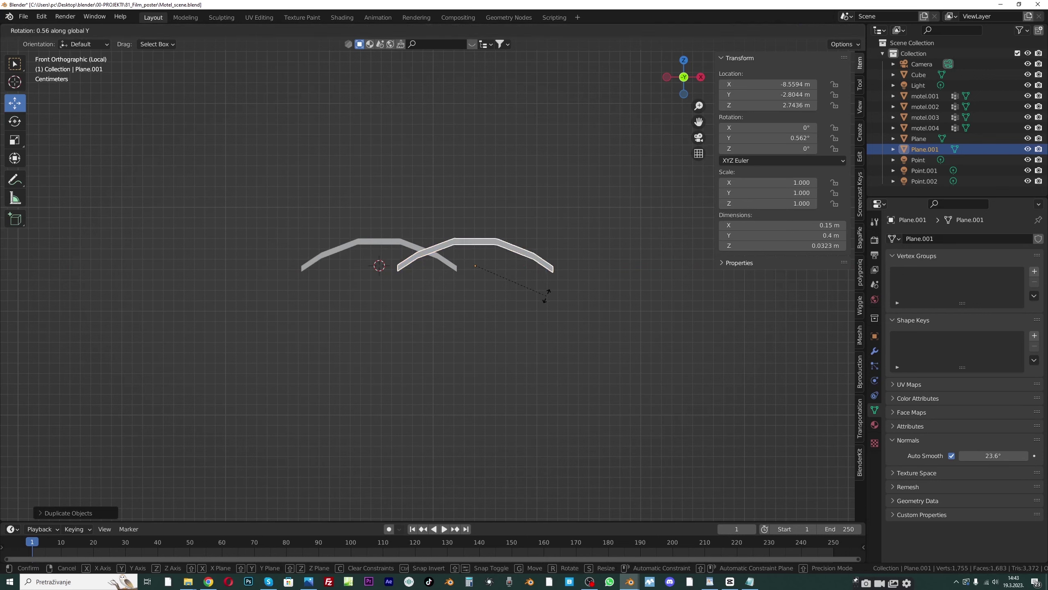
pyautogui.write('180')
pyautogui.press('Return')
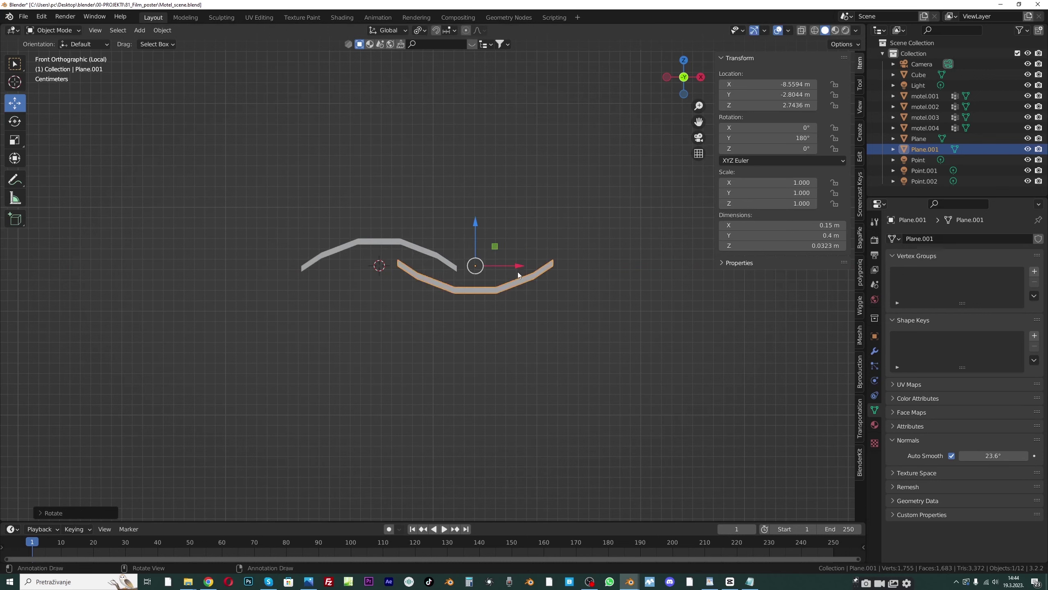
# Move the flipped tile to about X -8.534 m and Z 2.749 m so its side edge tucks under the first tile
pyautogui.moveTo(510, 269); pyautogui.dragTo(506, 227)
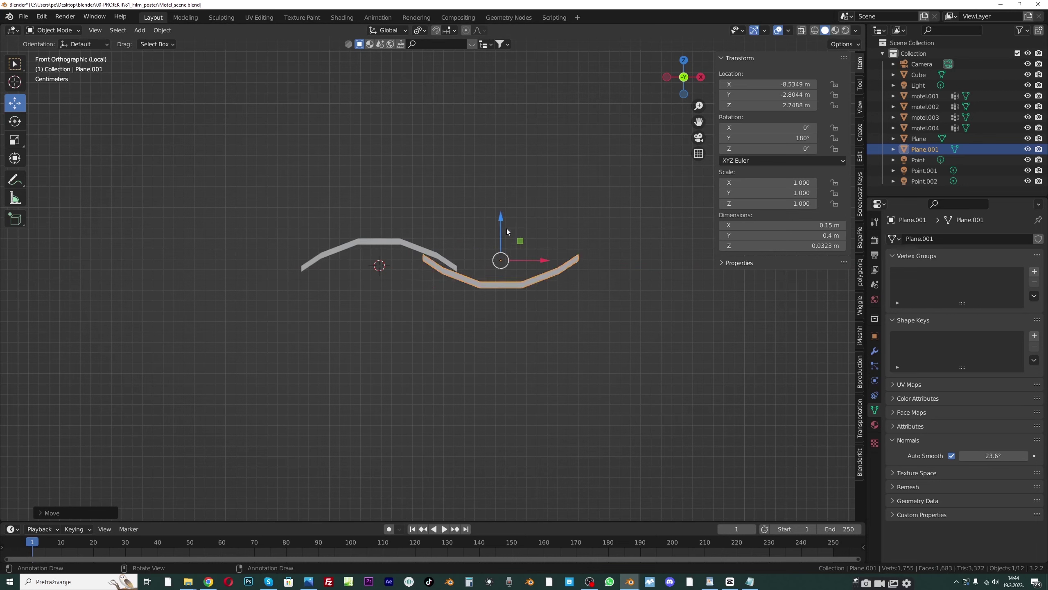
pyautogui.click(531, 261)
pyautogui.click(497, 281)
pyautogui.moveTo(532, 260); pyautogui.dragTo(534, 259)
# Duplicate the first upright tile along X to about -8.416 m, overlapping the flipped tile's far edge
pyautogui.moveTo(429, 210); pyautogui.dragTo(475, 285, button='middle')
pyautogui.click(405, 269)
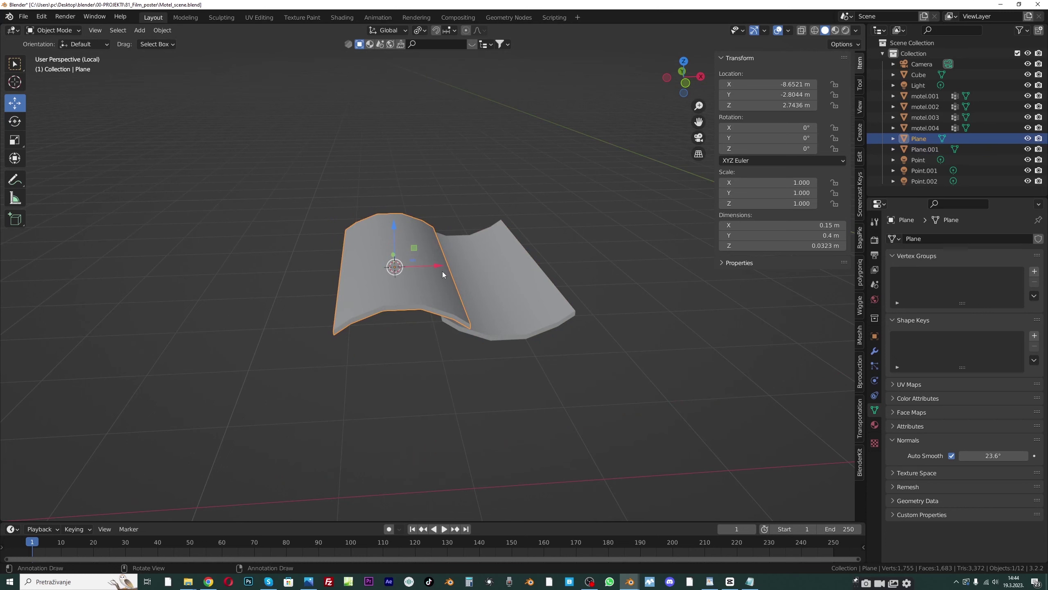
pyautogui.hotkey('shift', 'd')
pyautogui.press('x')
pyautogui.click(582, 263)
pyautogui.press('KP_1')
pyautogui.moveTo(596, 271); pyautogui.dragTo(606, 268)
pyautogui.moveTo(698, 122); pyautogui.dragTo(625, 118)
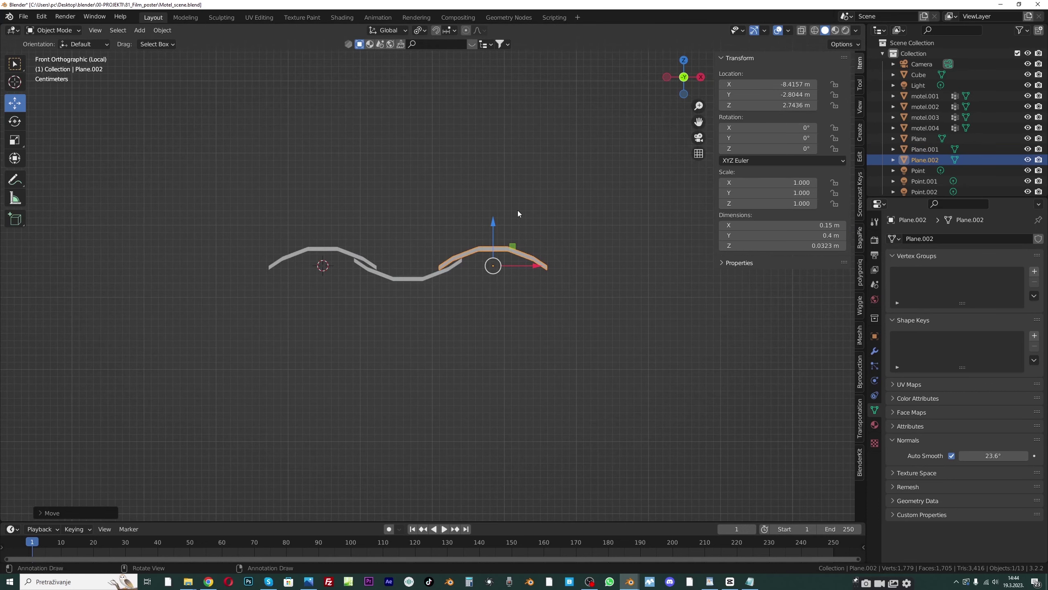
# Duplicate the flipped tile along X to about -8.295 m beside the second upright tile, and select all four tiles
pyautogui.click(425, 279)
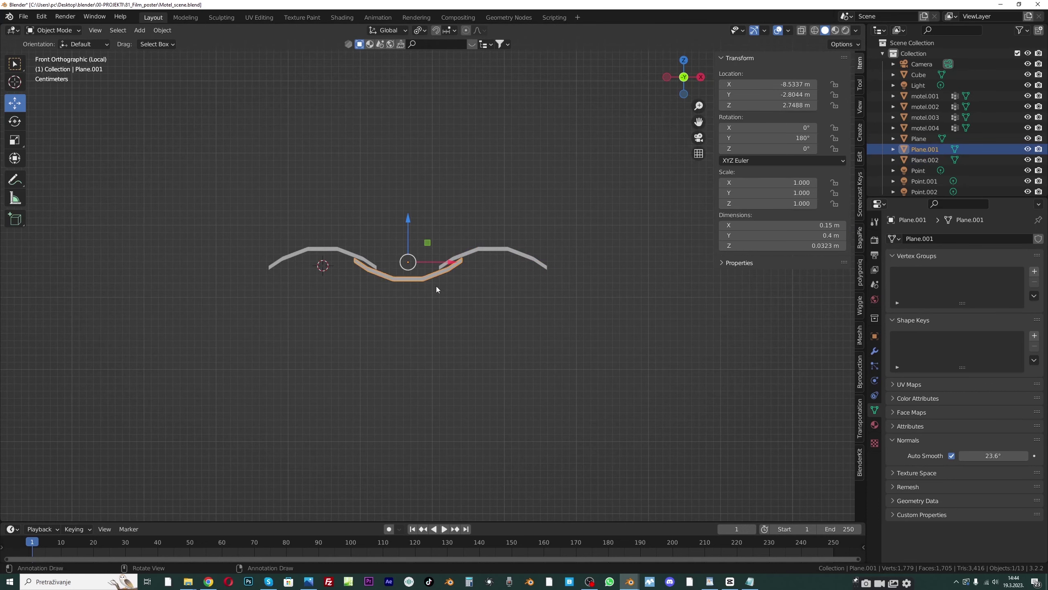
pyautogui.hotkey('shift', 'd')
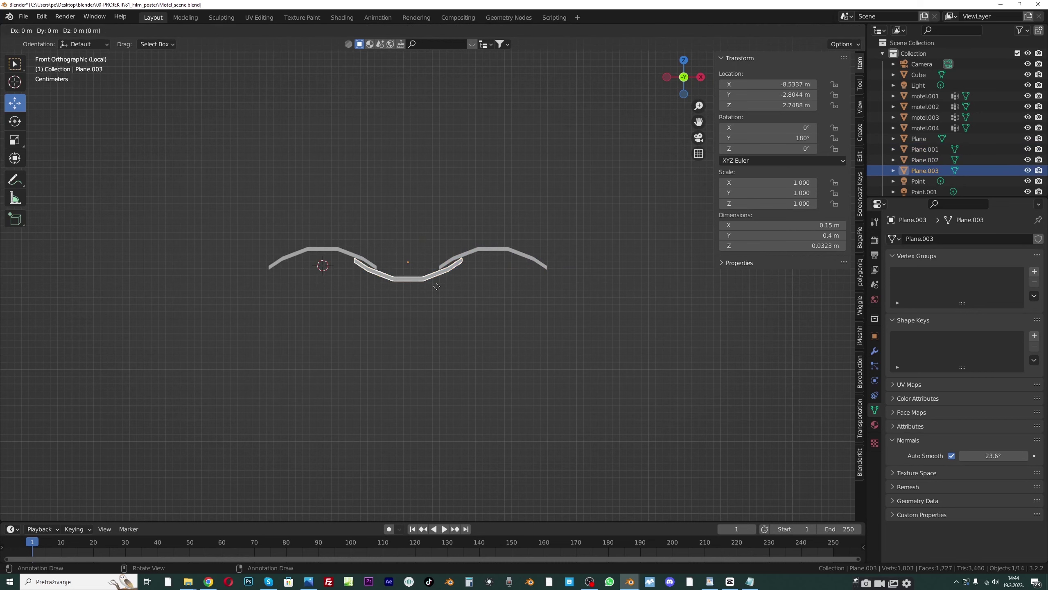
pyautogui.press('x')
pyautogui.click(608, 293)
pyautogui.moveTo(609, 293); pyautogui.dragTo(311, 201, button='middle')
pyautogui.moveTo(311, 201); pyautogui.dragTo(475, 313)
pyautogui.scroll(2, 475, 313)
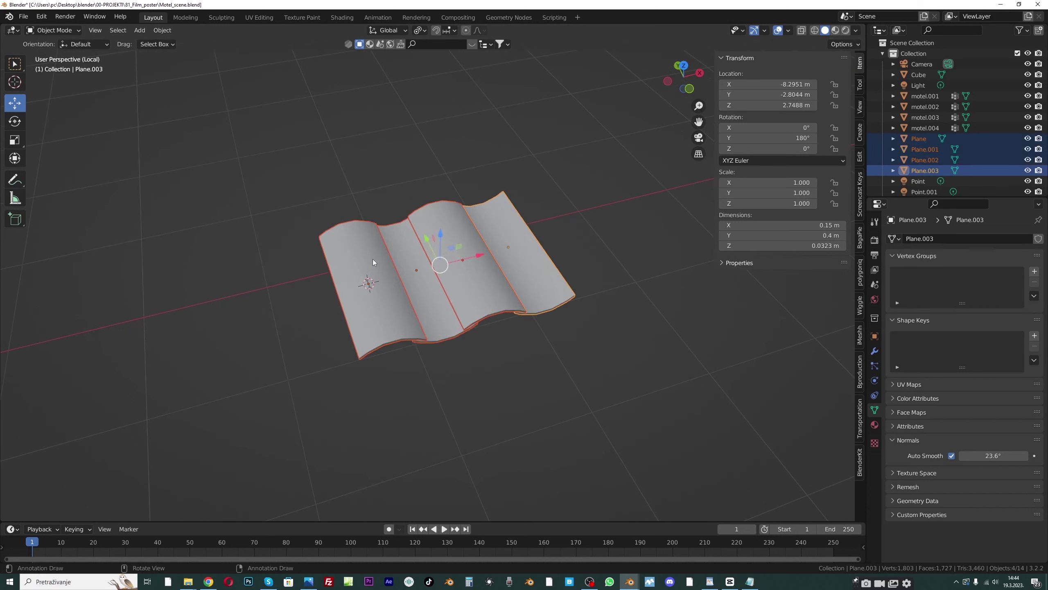
# Give the first upright tile a new material named ROOF_TILE and save the file
pyautogui.click(372, 262)
pyautogui.click(875, 424)
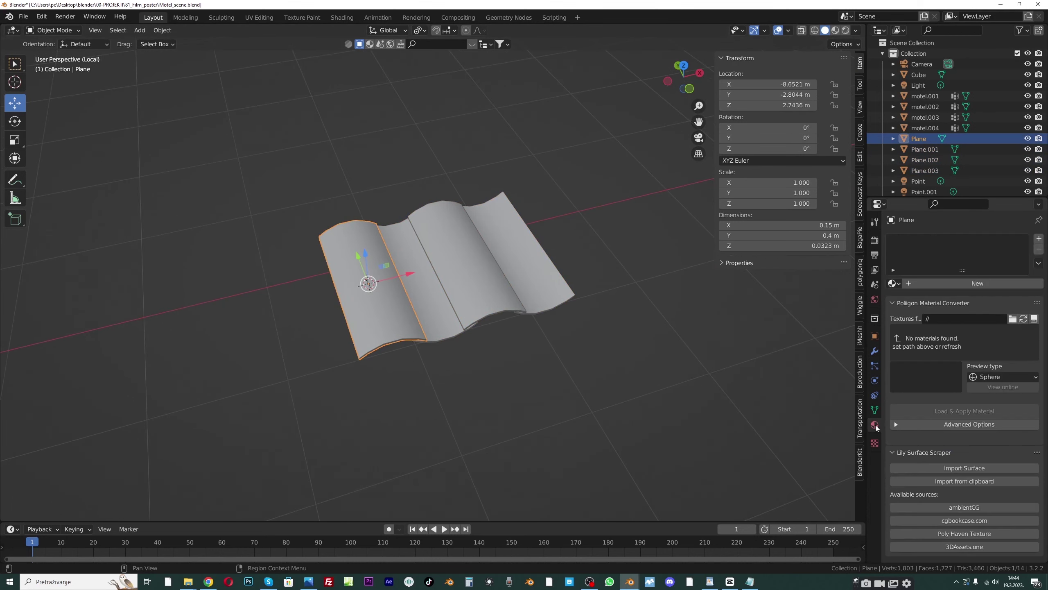
pyautogui.click(925, 284)
pyautogui.doubleClick(926, 284)
pyautogui.write('R')
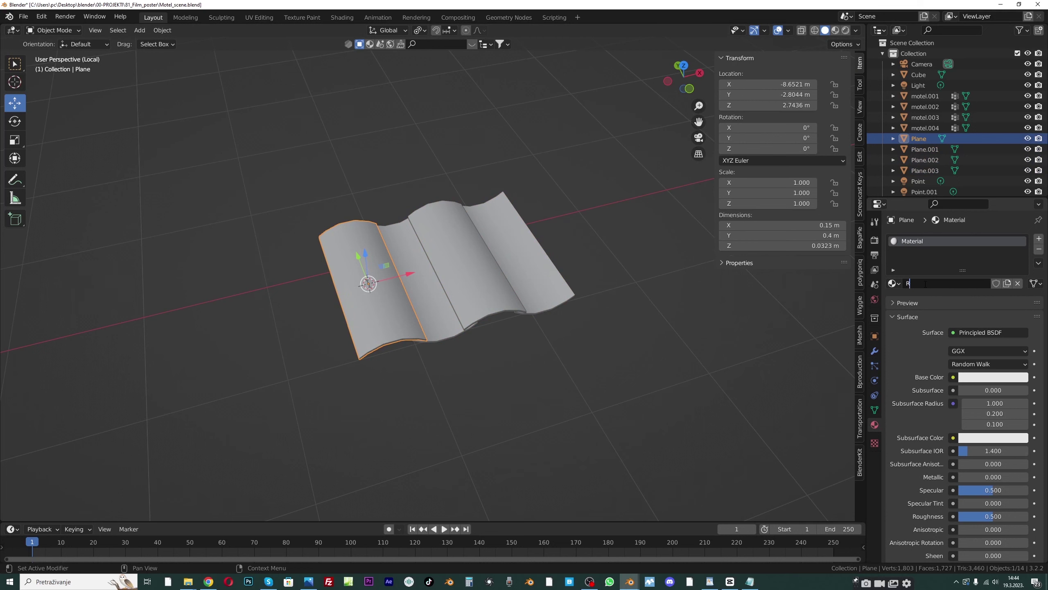
pyautogui.write('OF')
pyautogui.press('BackSpace')
pyautogui.write('OF')
pyautogui.press('Return')
pyautogui.hotkey('ctrl', 's')
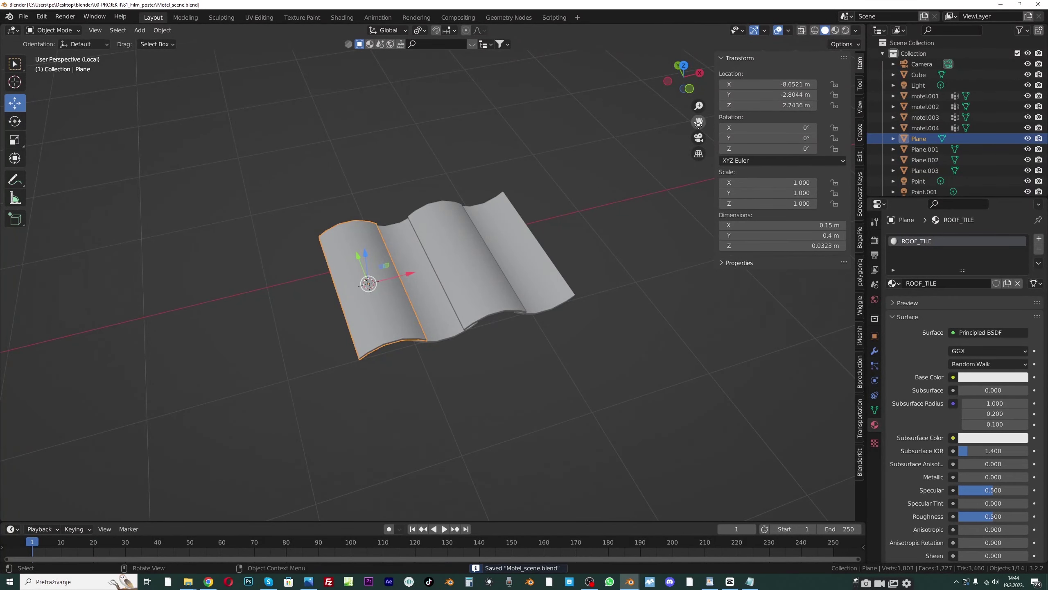
# Select all four roof tiles, switch to the Shading workspace and isolate them again in the 3D view
pyautogui.keyDown('shift'); pyautogui.moveTo(487, 222); pyautogui.dragTo(486, 232, button='middle'); pyautogui.keyUp('shift')
pyautogui.moveTo(244, 176); pyautogui.dragTo(591, 377)
pyautogui.click(343, 17)
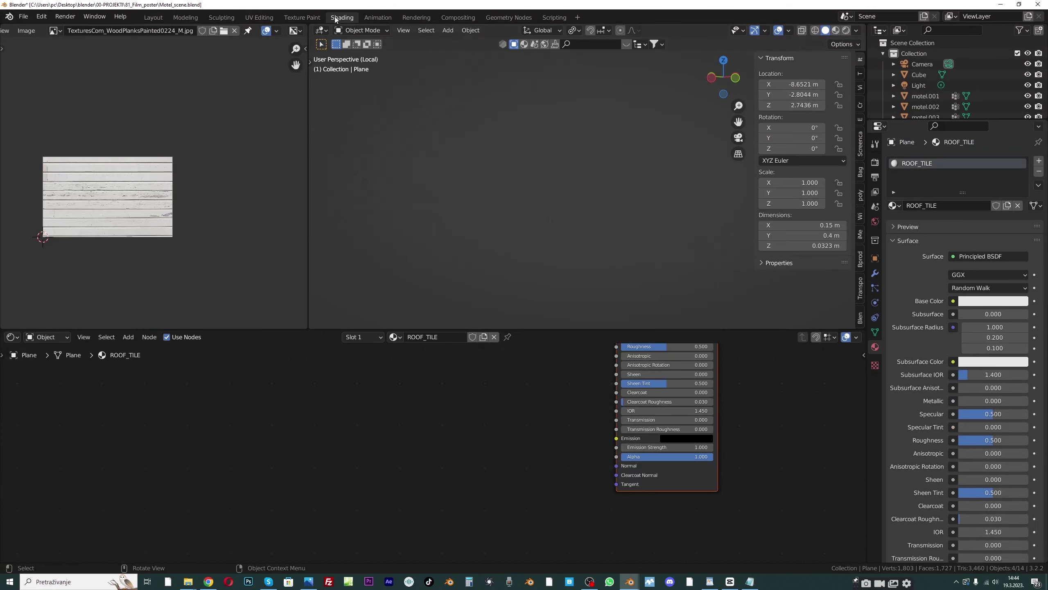
pyautogui.press('KP_Divide')
pyautogui.press('KP_Divide')
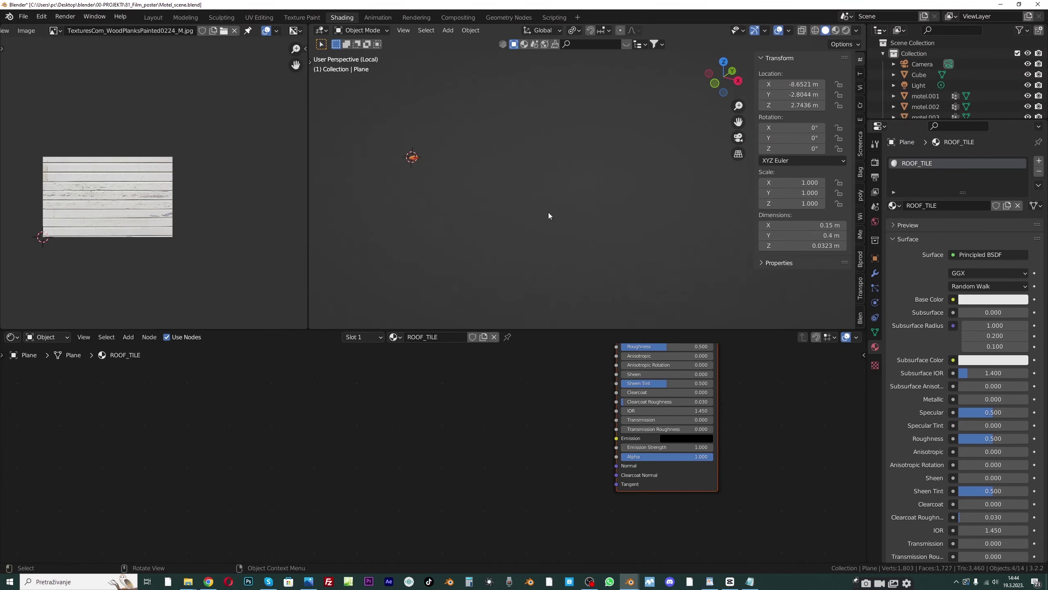
pyautogui.moveTo(548, 212); pyautogui.dragTo(623, 201, button='middle')
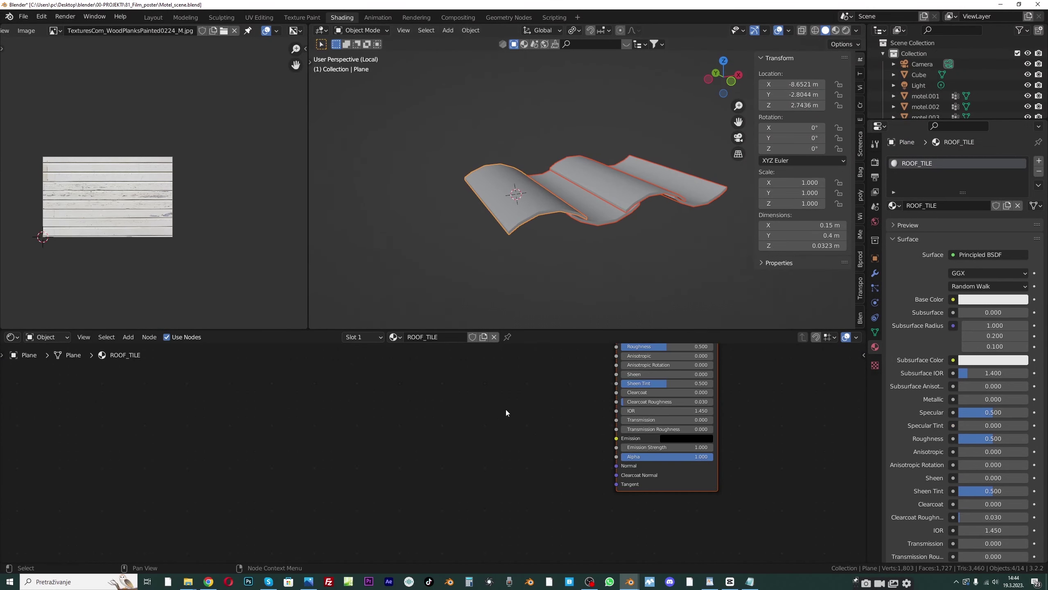
pyautogui.press('Home')
pyautogui.moveTo(439, 432); pyautogui.dragTo(485, 486, button='middle')
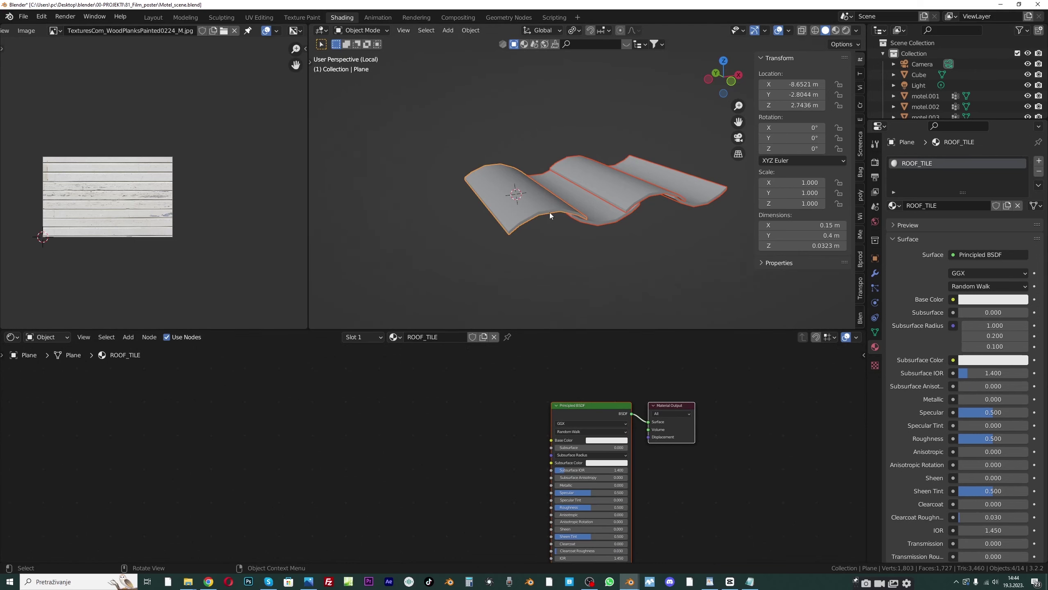
# Select only the first upright tile and check the terracotta roof tile reference photo in the browser
pyautogui.scroll(1, 549, 212)
pyautogui.moveTo(738, 121); pyautogui.dragTo(712, 111)
pyautogui.click(497, 190)
pyautogui.click(209, 581)
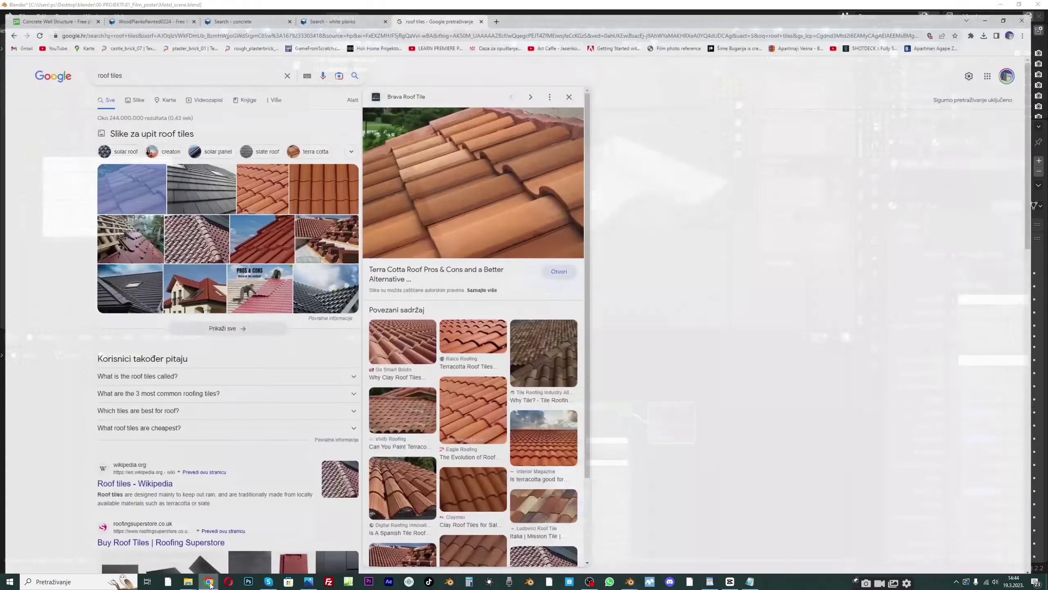
pyautogui.click(209, 581)
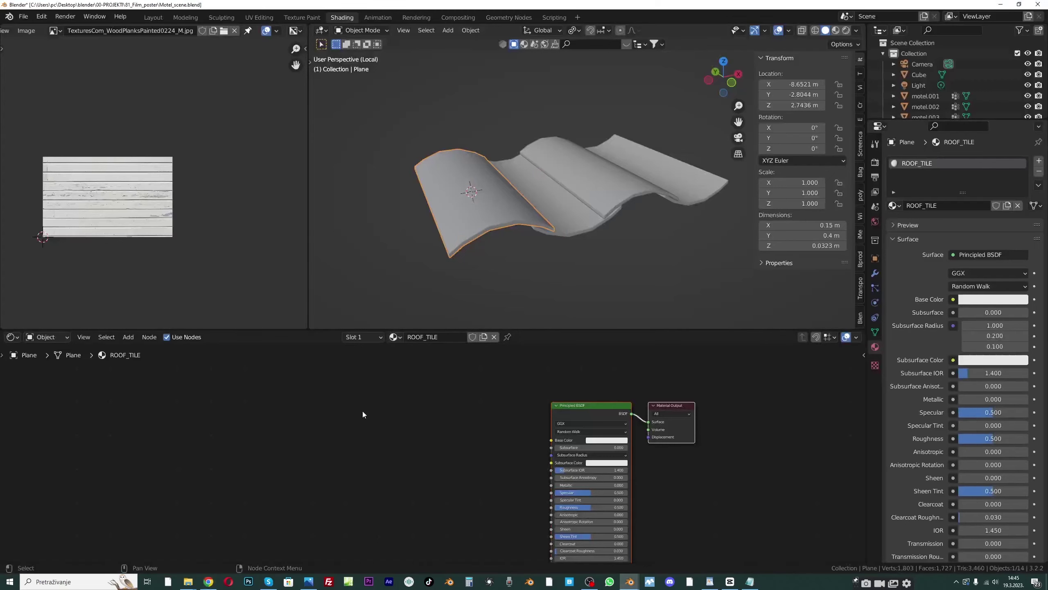
# Add a ColorRamp node beside the Principled BSDF in the ROOF_TILE material
pyautogui.hotkey('shift', 'a')
pyautogui.click(357, 388)
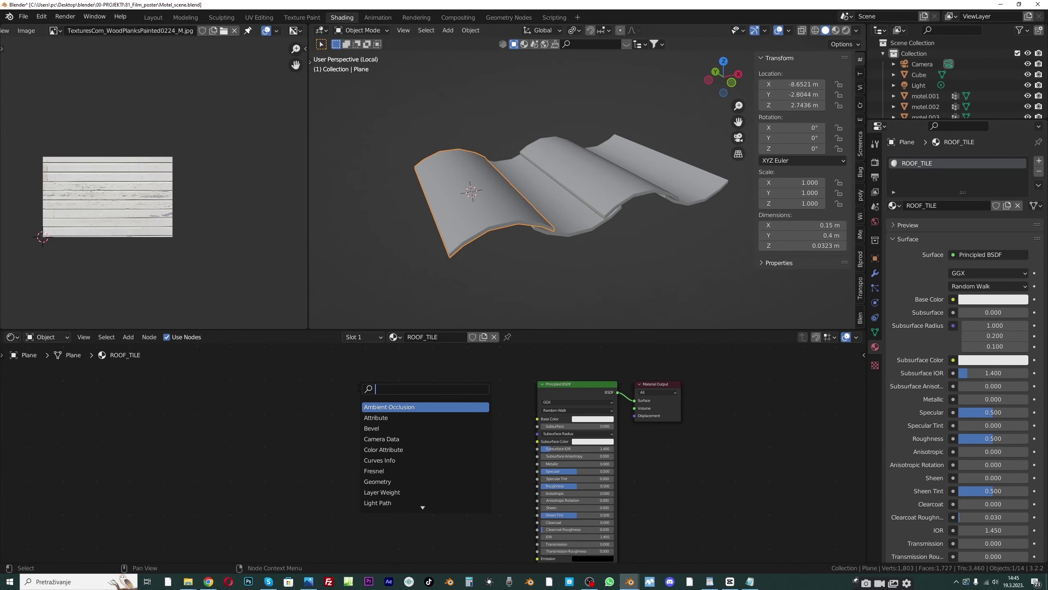
pyautogui.write('COL')
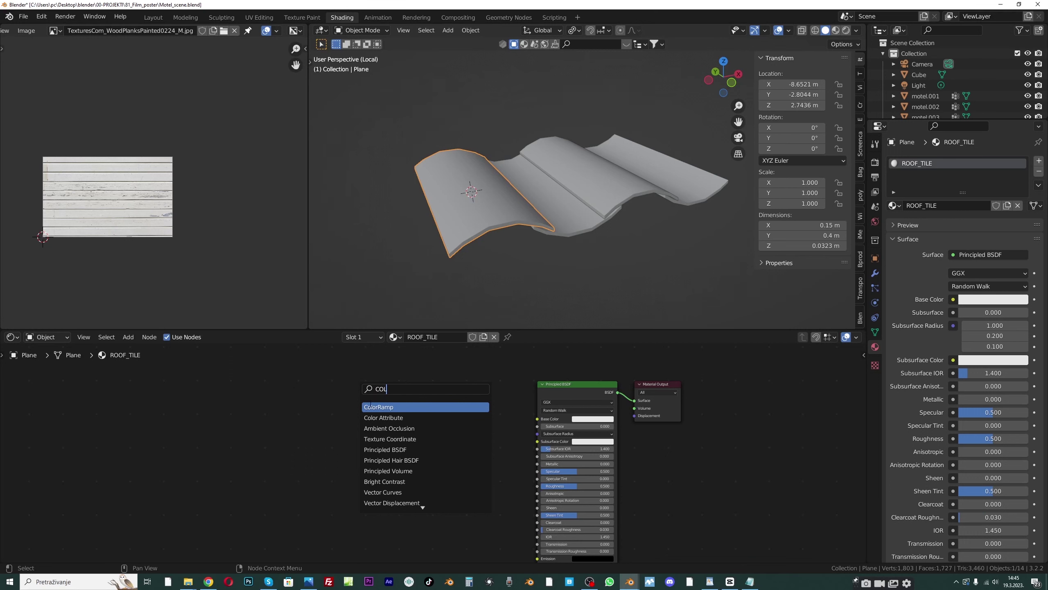
pyautogui.click(378, 407)
pyautogui.click(406, 425)
pyautogui.scroll(1, 406, 425)
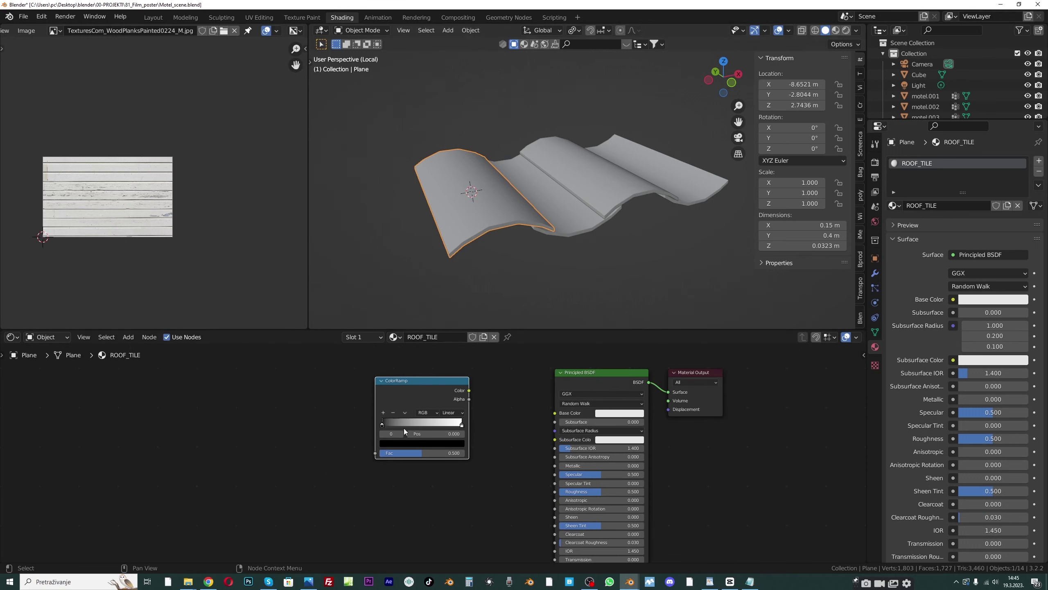
pyautogui.click(387, 444)
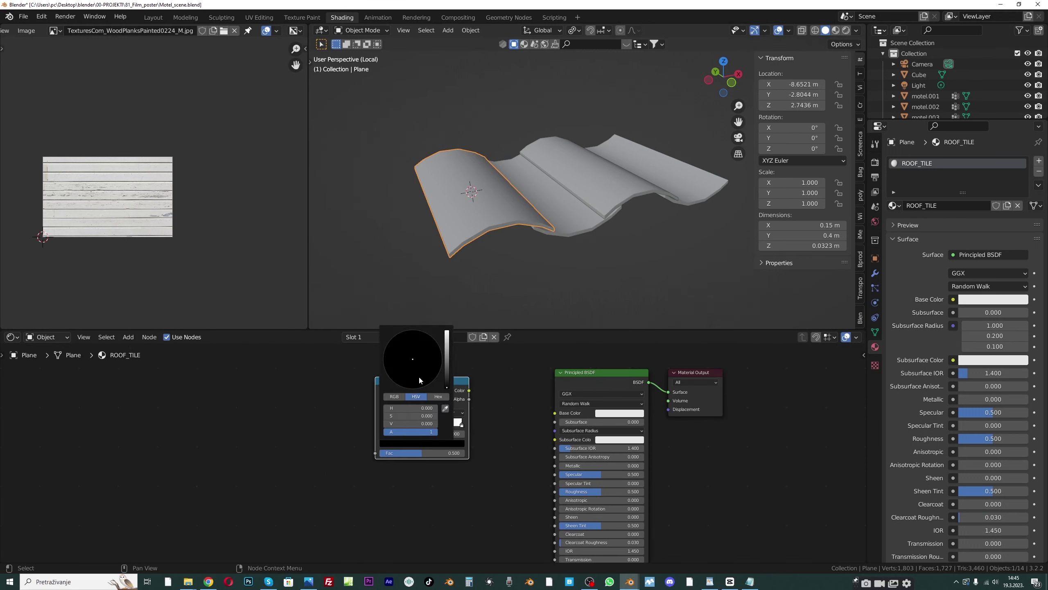
# Add an Image Texture node before the ColorRamp and load concrete-1840731.jpg into it
pyautogui.moveTo(243, 394); pyautogui.dragTo(254, 399, button='middle')
pyautogui.hotkey('shift', 'a')
pyautogui.click(264, 401)
pyautogui.write('IMA')
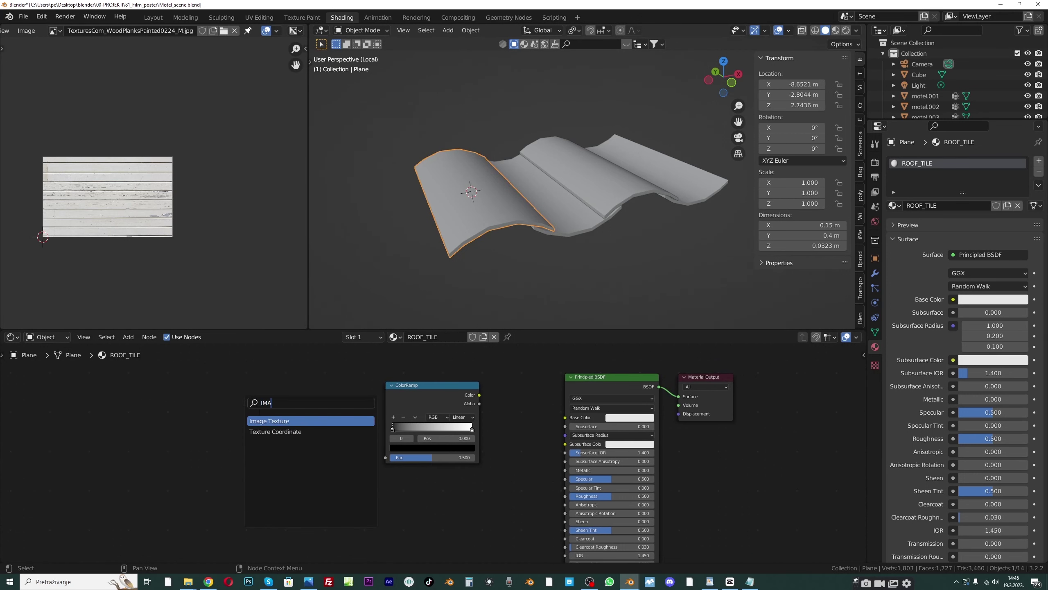
pyautogui.press('Return')
pyautogui.click(230, 407)
pyautogui.click(167, 415)
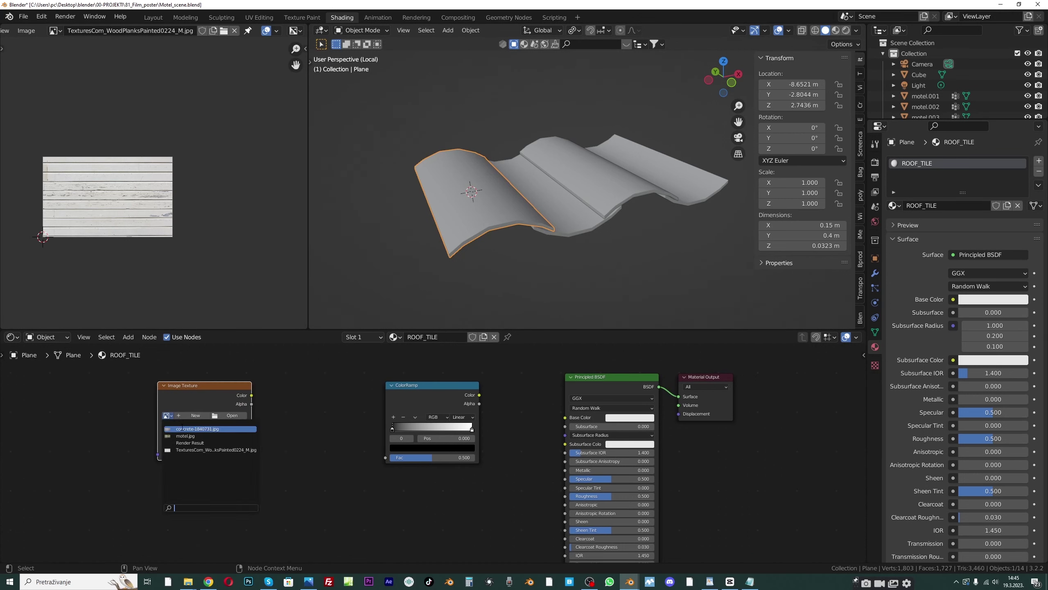
pyautogui.click(194, 429)
# Preview the concrete texture alone on the first tile using Material Preview shading
pyautogui.keyDown('ctrl'); pyautogui.keyDown('shift'); pyautogui.click(206, 396); pyautogui.keyUp('shift'); pyautogui.keyUp('ctrl')
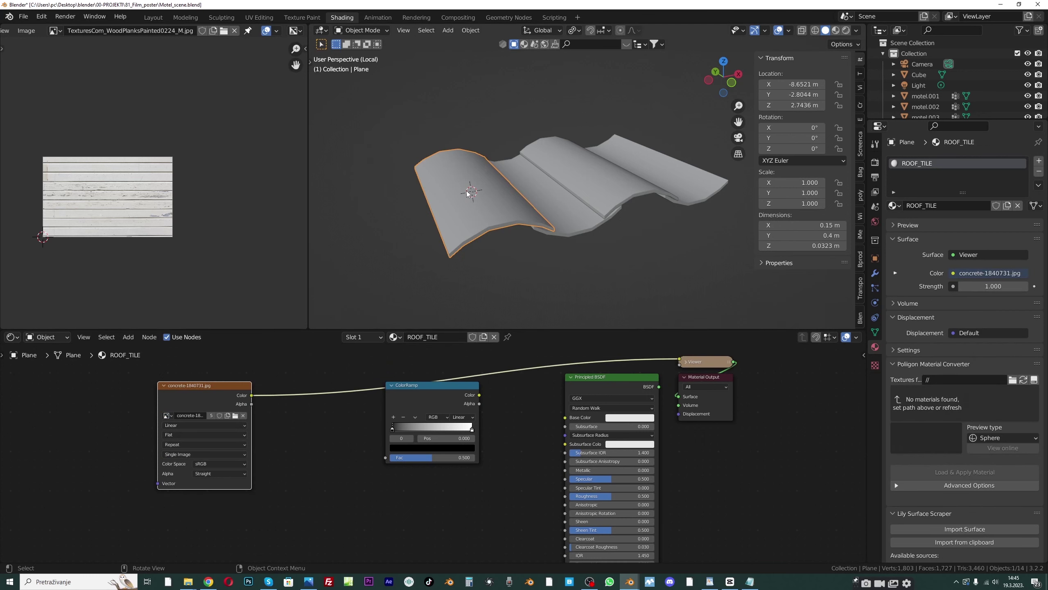
pyautogui.click(835, 30)
pyautogui.moveTo(569, 150)
pyautogui.mouseDown(button='middle')
pyautogui.moveTo(516, 218)
pyautogui.moveTo(560, 228)
pyautogui.mouseUp(button='middle')
pyautogui.moveTo(230, 376); pyautogui.dragTo(270, 383, button='middle')
pyautogui.moveTo(377, 290); pyautogui.dragTo(435, 234, button='middle')
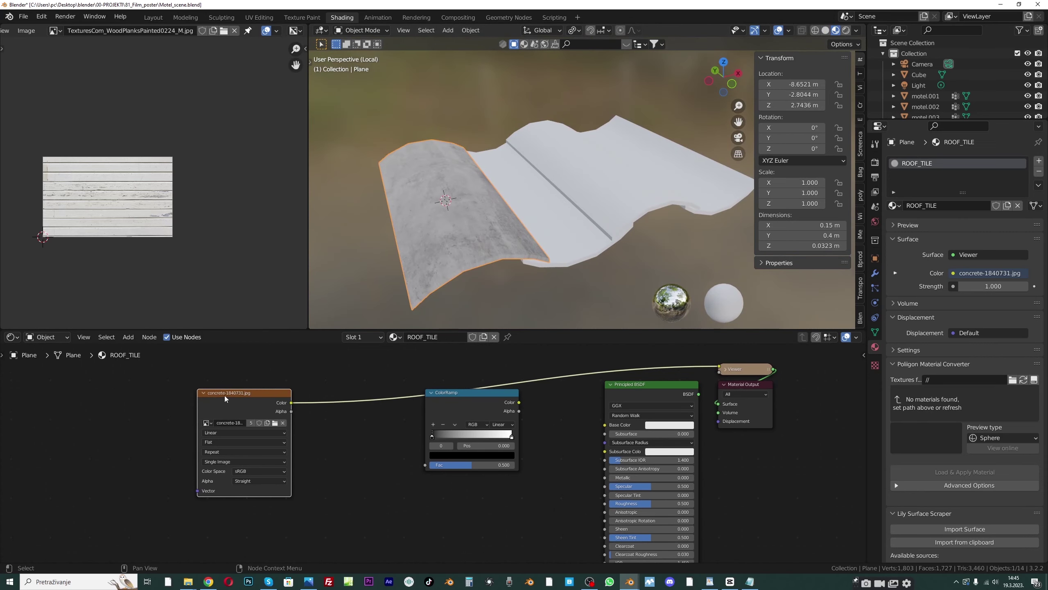
# Add Texture Coordinate and Mapping nodes to the concrete texture and set the mapping scale to 2 on all axes
pyautogui.hotkey('ctrl', 't')
pyautogui.moveTo(225, 395); pyautogui.dragTo(339, 364, button='middle')
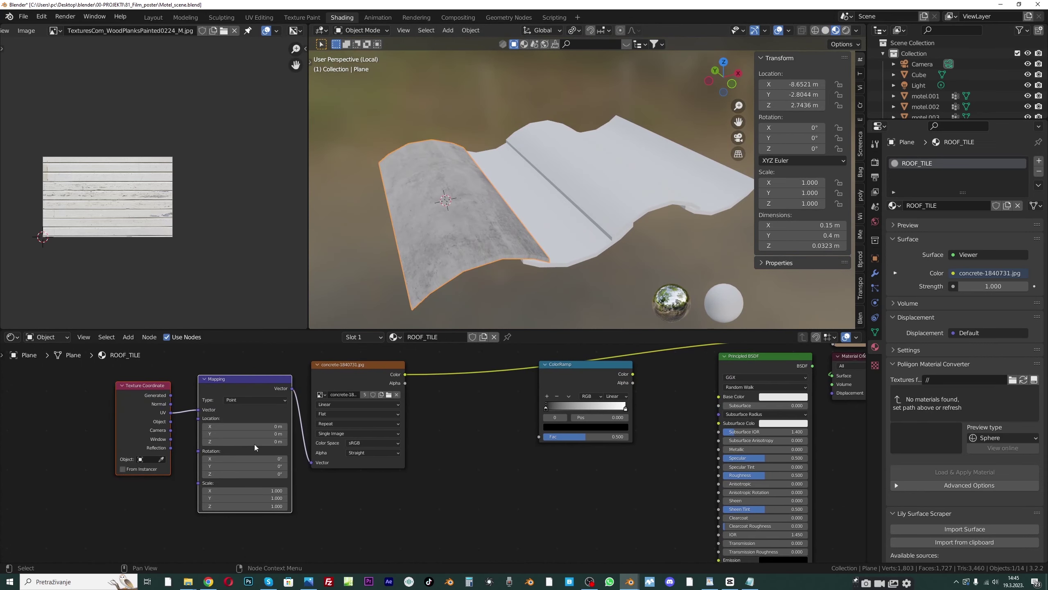
pyautogui.moveTo(252, 490)
pyautogui.mouseDown()
pyautogui.moveTo(252, 506)
pyautogui.moveTo(264, 492)
pyautogui.mouseUp()
pyautogui.press('Escape')
pyautogui.write('2')
pyautogui.press('Return')
# Set the concrete texture's mapping scale to 0.5 on X, Y and Z
pyautogui.write('0.')
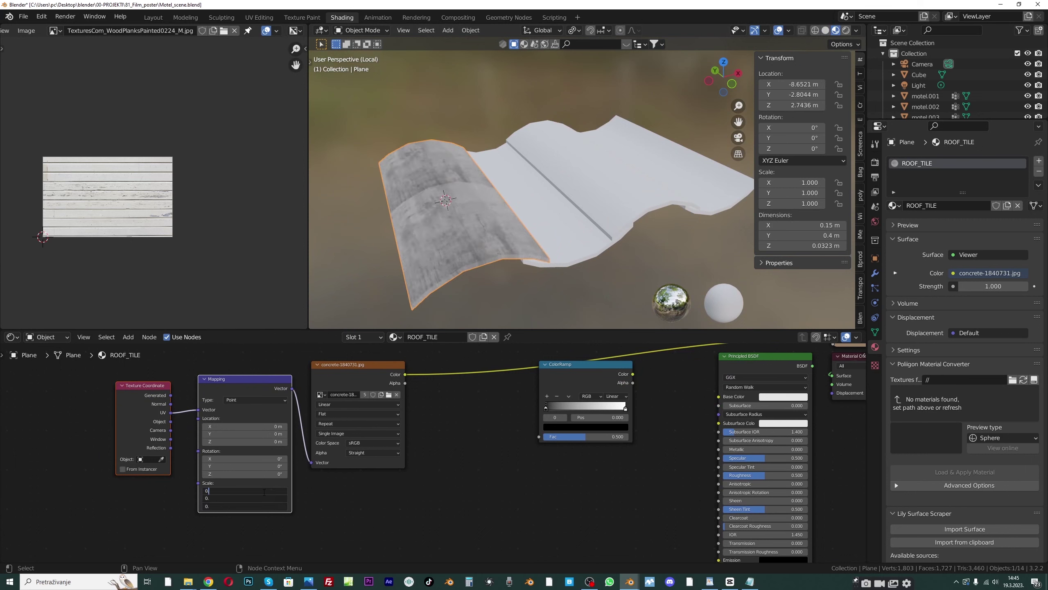
pyautogui.write('5')
pyautogui.press('Return')
pyautogui.moveTo(494, 269); pyautogui.dragTo(479, 232, button='middle')
# Route the concrete texture's colour through the ColorRamp into the Principled BSDF's Base Color and preview the full shader
pyautogui.moveTo(535, 411); pyautogui.dragTo(445, 433, button='middle')
pyautogui.scroll(-1, 445, 430)
pyautogui.click(351, 413)
pyautogui.moveTo(324, 396); pyautogui.dragTo(444, 454)
pyautogui.moveTo(531, 396); pyautogui.dragTo(611, 417)
pyautogui.keyDown('ctrl'); pyautogui.keyDown('shift'); pyautogui.click(642, 386); pyautogui.keyUp('shift'); pyautogui.keyUp('ctrl')
pyautogui.scroll(1, 443, 395)
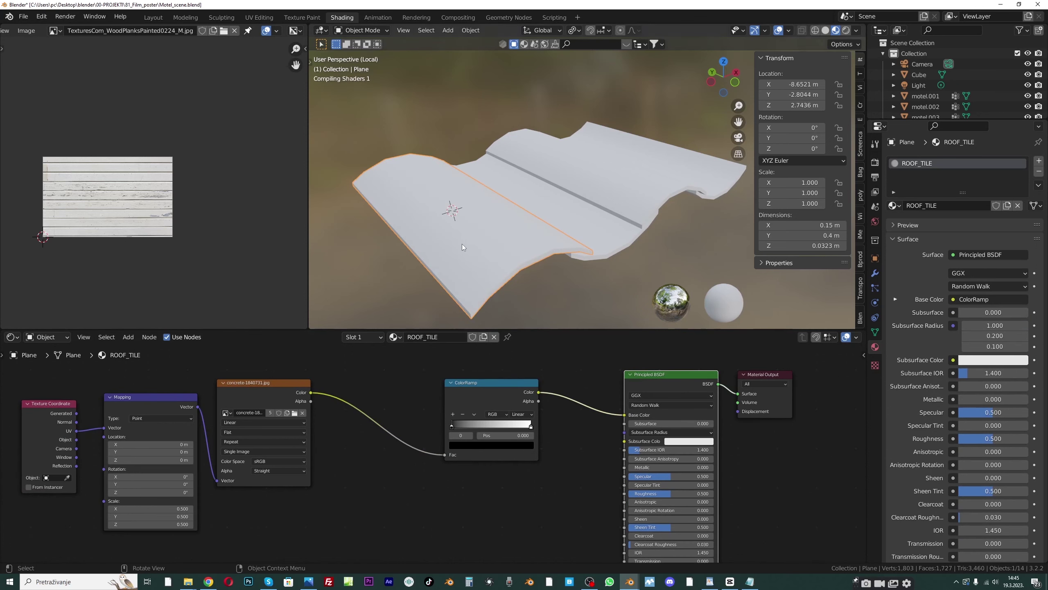
pyautogui.scroll(1, 454, 419)
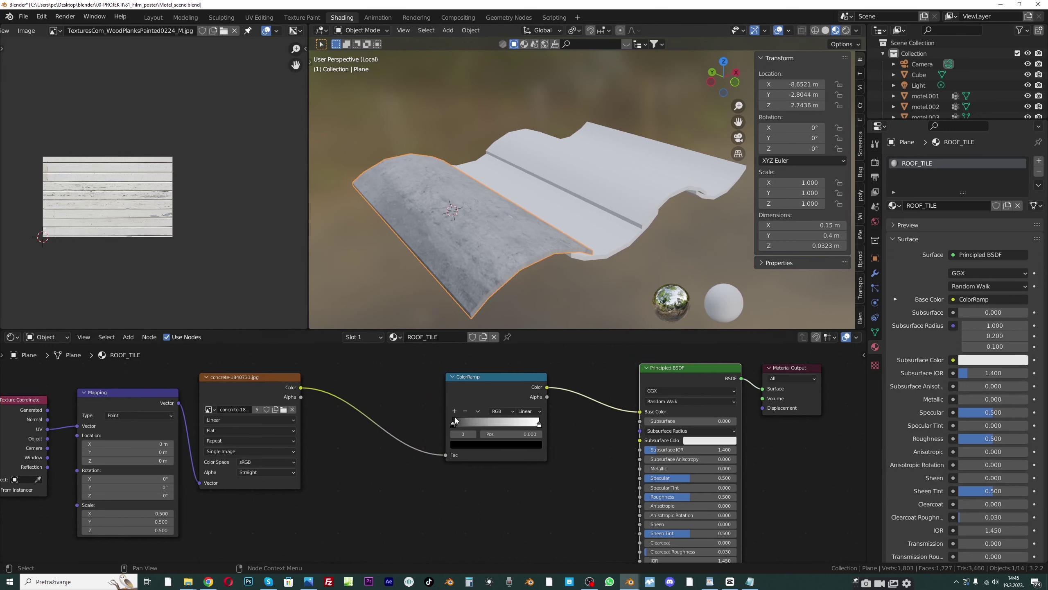
# Add two stops to the Base Color ramp, move the darker one to about 0.275 and colour it brown
pyautogui.click(454, 411)
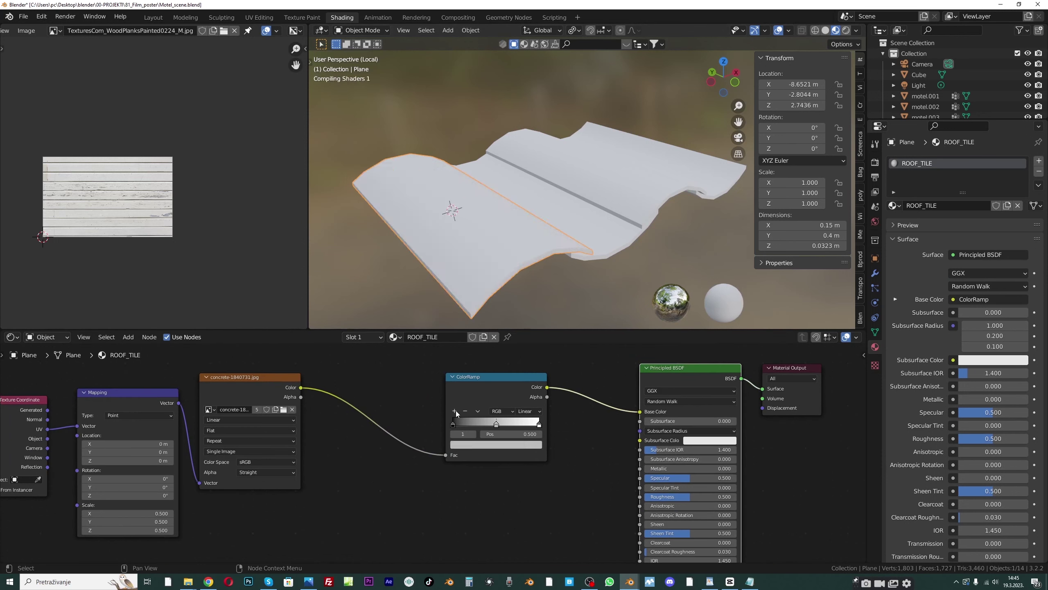
pyautogui.click(454, 411)
pyautogui.moveTo(496, 424)
pyautogui.mouseDown()
pyautogui.moveTo(511, 425)
pyautogui.moveTo(477, 425)
pyautogui.mouseUp()
pyautogui.click(480, 445)
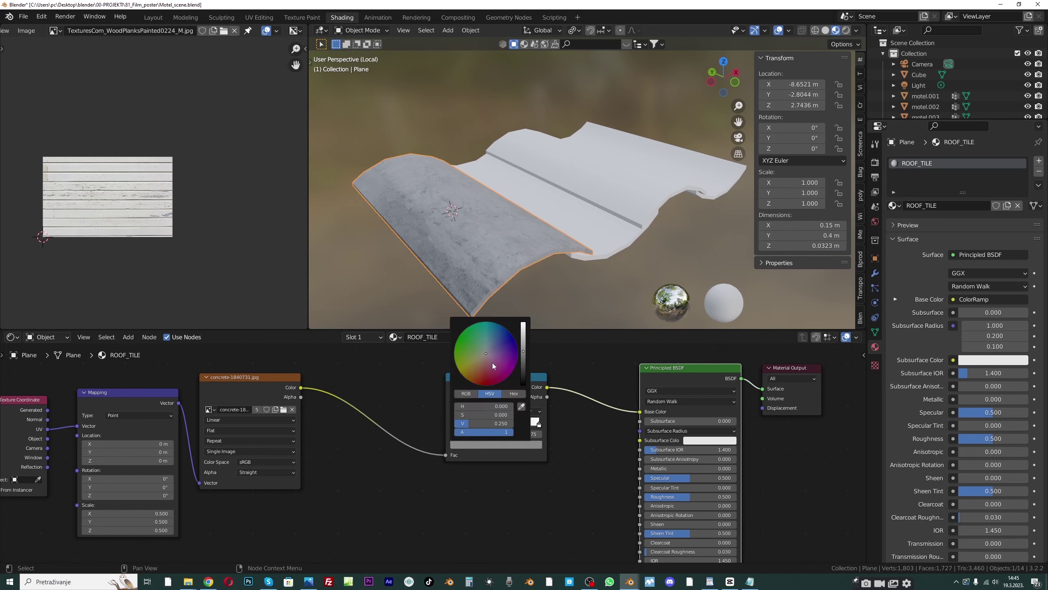
pyautogui.click(476, 369)
pyautogui.moveTo(482, 248); pyautogui.dragTo(482, 323, button='middle')
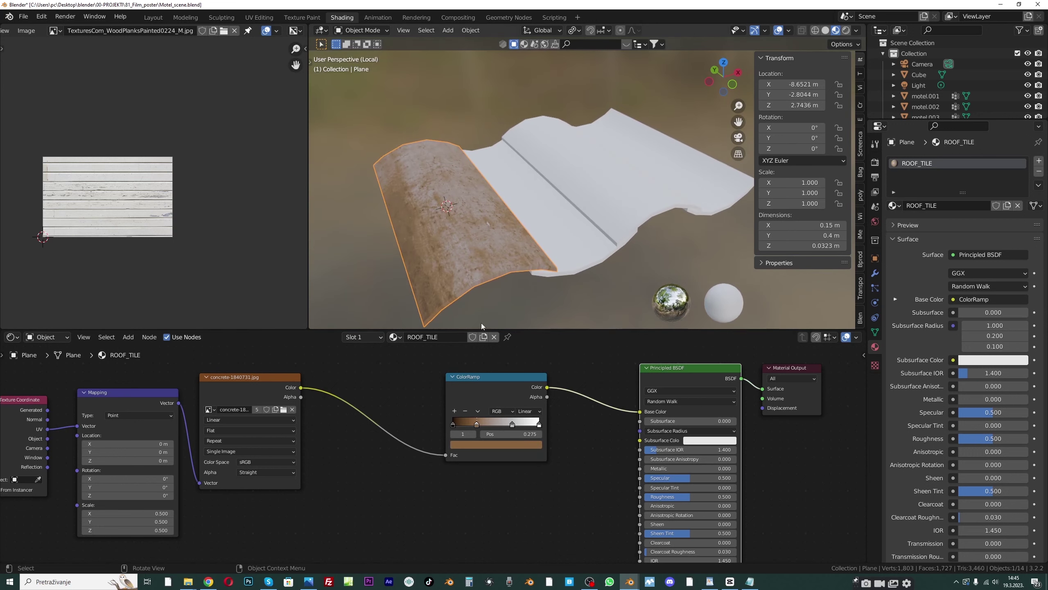
# Colour the ramp's lighter middle stop, at about 0.687, a light tan
pyautogui.click(512, 425)
pyautogui.click(502, 445)
pyautogui.click(482, 359)
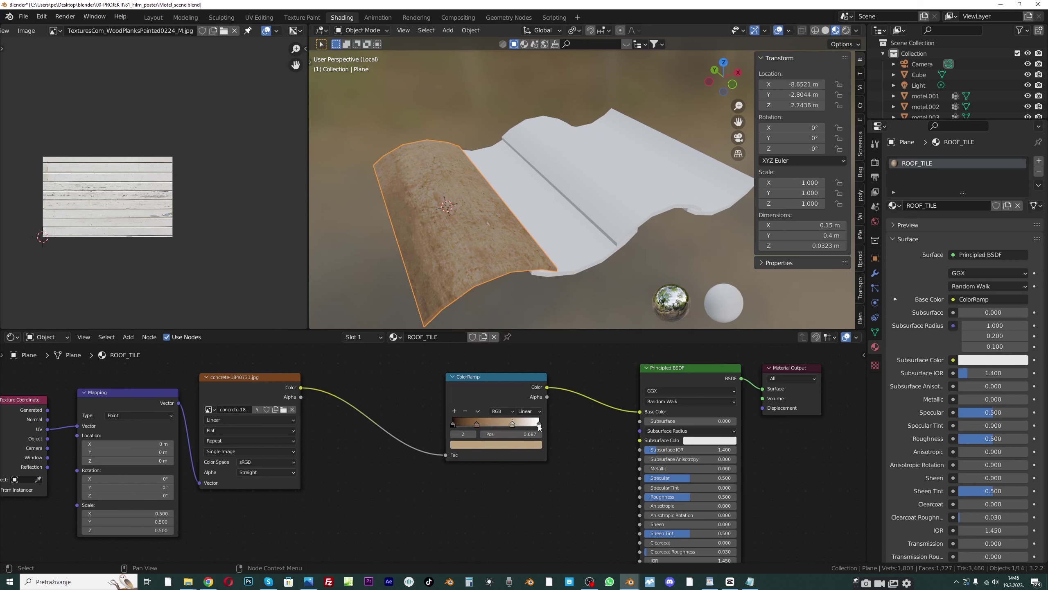
# Shift the Base Color ramp's white stop slightly inward and move the light tan stop to about 0.644
pyautogui.moveTo(539, 426); pyautogui.dragTo(533, 424)
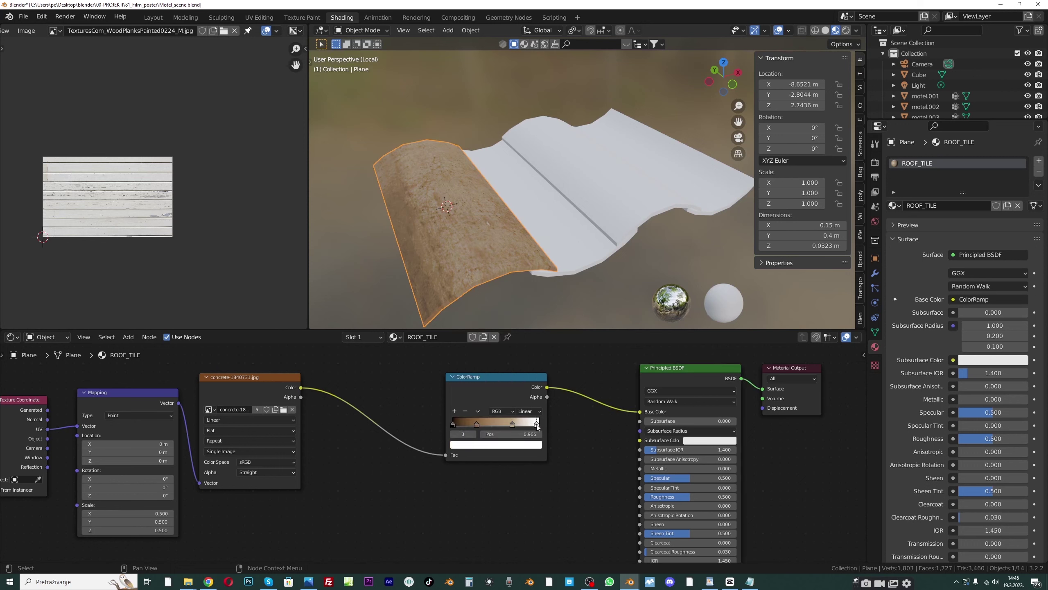
pyautogui.moveTo(453, 424)
pyautogui.mouseDown()
pyautogui.moveTo(486, 425)
pyautogui.moveTo(454, 426)
pyautogui.mouseUp()
pyautogui.moveTo(485, 427); pyautogui.dragTo(509, 423)
pyautogui.scroll(-1, 577, 395)
pyautogui.moveTo(536, 224); pyautogui.dragTo(527, 193, button='middle')
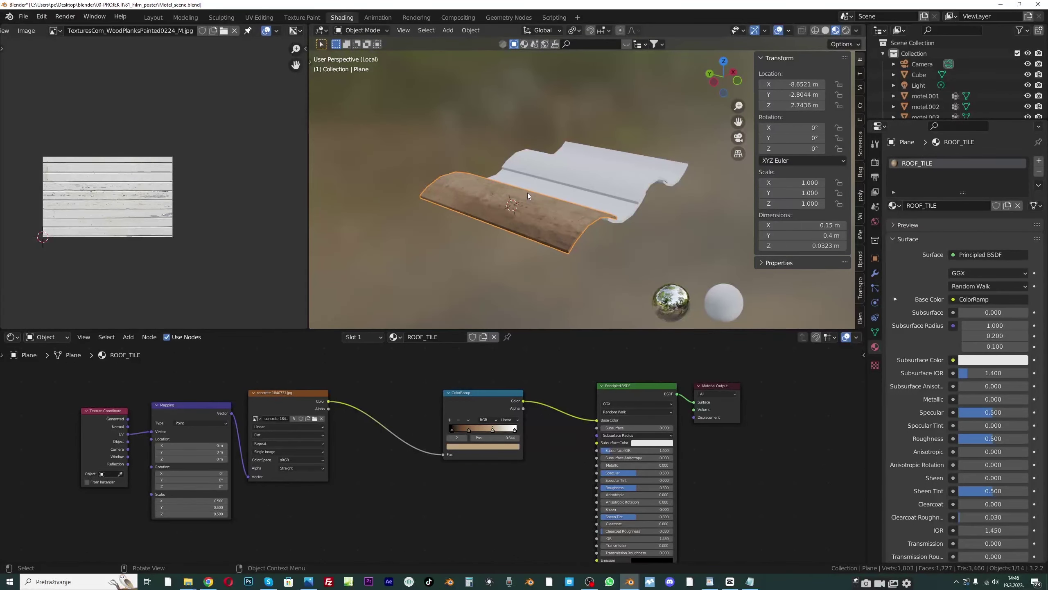
# Move the Texture Coordinate, Mapping and concrete texture nodes lower in the node graph
pyautogui.moveTo(429, 469); pyautogui.dragTo(448, 426, button='middle')
pyautogui.moveTo(81, 365); pyautogui.dragTo(341, 412)
pyautogui.moveTo(296, 361); pyautogui.dragTo(274, 399)
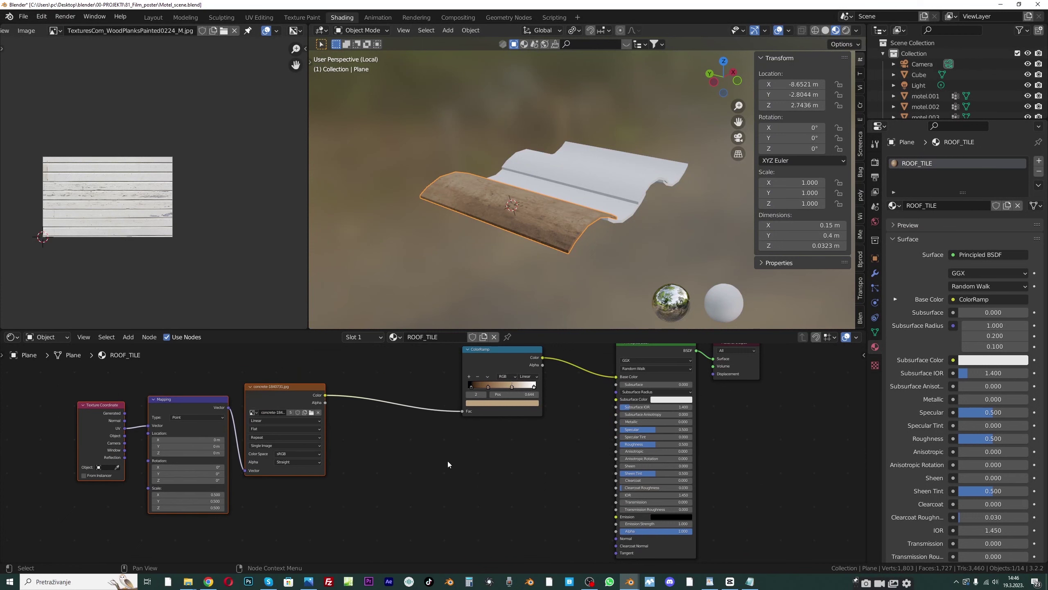
pyautogui.moveTo(437, 470); pyautogui.dragTo(426, 450, button='middle')
# Add a second ColorRamp below the first and feed its Fac from the concrete texture's colour
pyautogui.click(416, 416)
pyautogui.hotkey('shift', 'a')
pyautogui.click(416, 414)
pyautogui.write('COL')
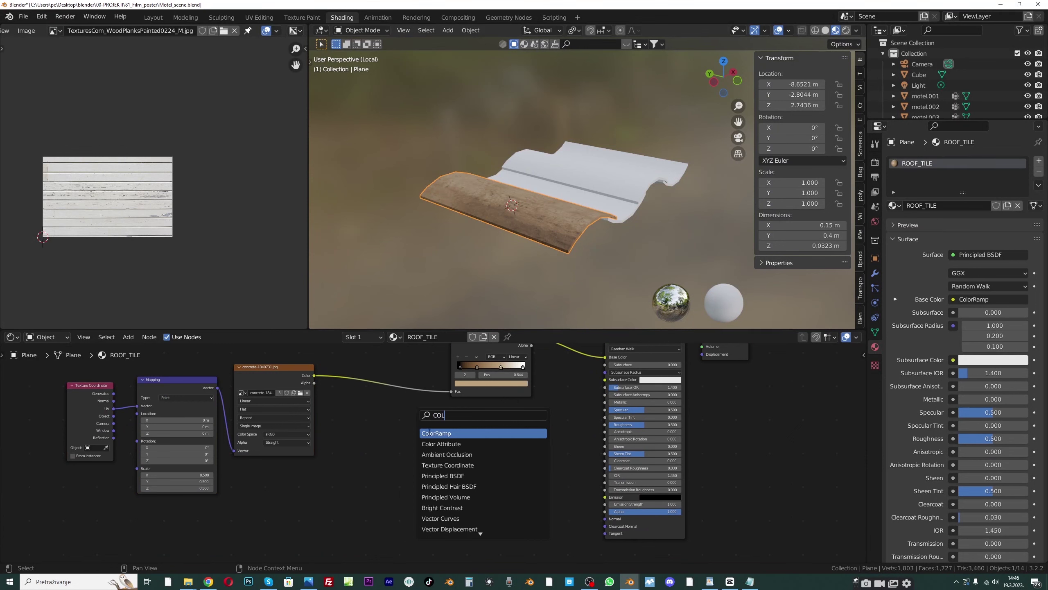
pyautogui.click(430, 433)
pyautogui.click(431, 429)
pyautogui.moveTo(314, 375); pyautogui.dragTo(420, 487)
# Connect the second ColorRamp's colour to the Principled BSDF's Roughness and save the file
pyautogui.moveTo(519, 441); pyautogui.dragTo(477, 444, button='middle')
pyautogui.moveTo(513, 256); pyautogui.dragTo(560, 261, button='middle')
pyautogui.moveTo(458, 435); pyautogui.dragTo(561, 428)
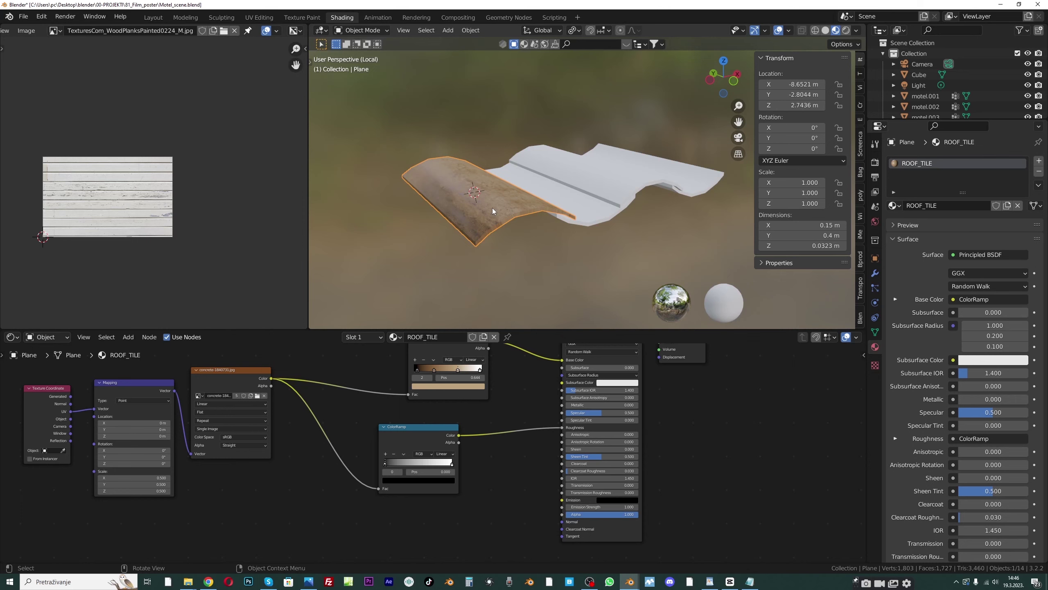
pyautogui.hotkey('ctrl', 's')
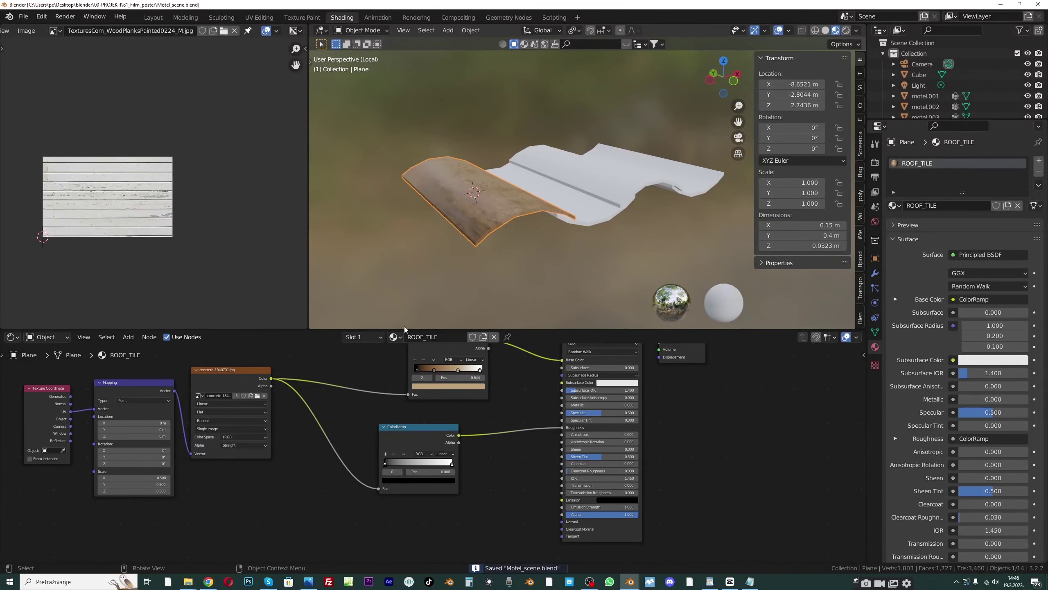
# Check the motel roof in the finished poster image and examine the reflections on the textured tile
pyautogui.click(310, 581)
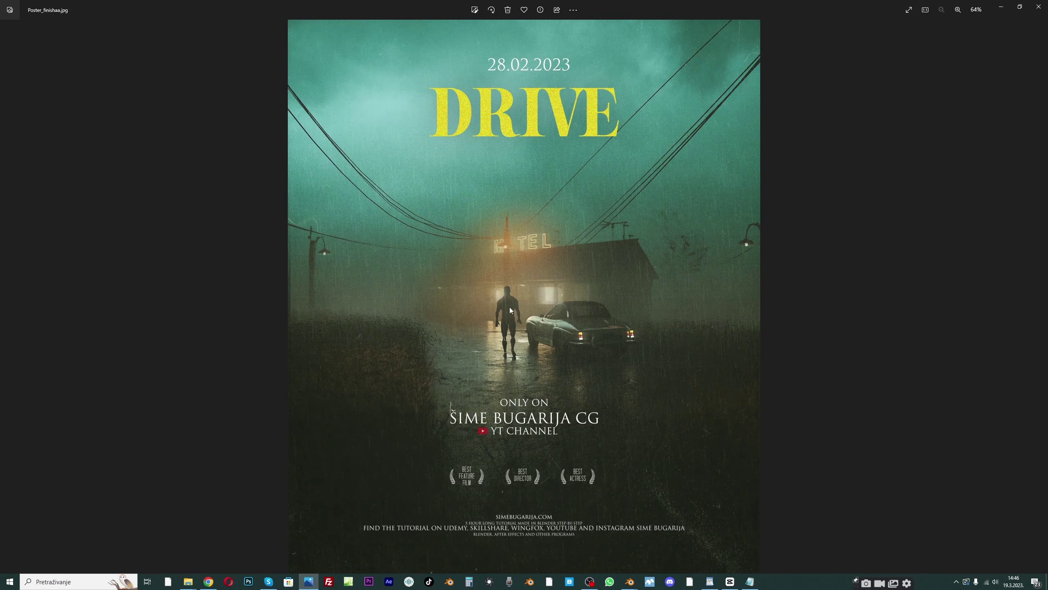
pyautogui.click(1001, 6)
pyautogui.scroll(5, 486, 230)
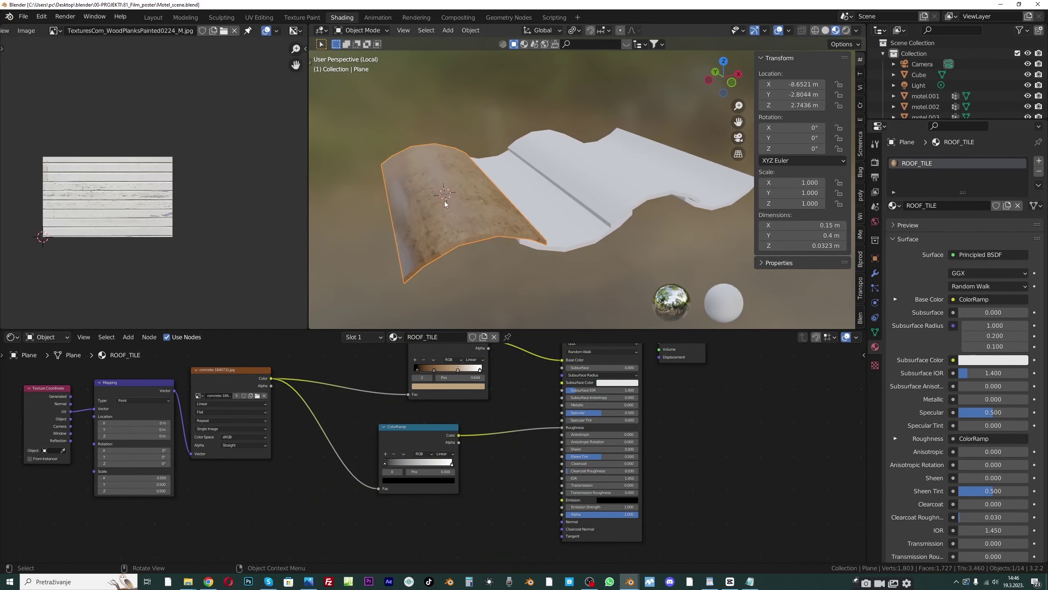
pyautogui.scroll(1, 461, 432)
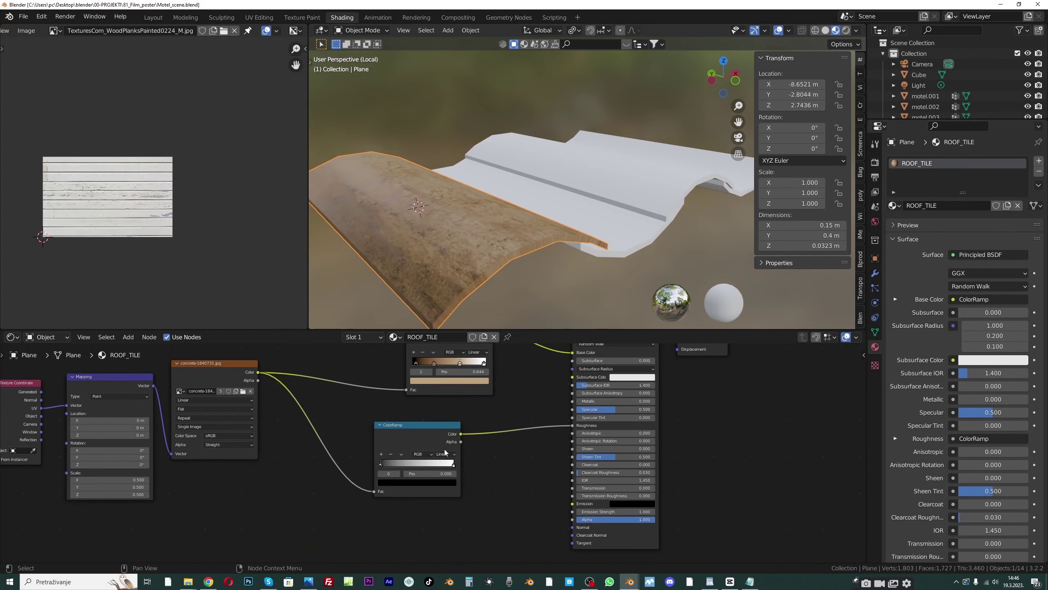
pyautogui.moveTo(462, 432); pyautogui.dragTo(525, 421, button='middle')
pyautogui.moveTo(406, 204); pyautogui.dragTo(348, 179, button='middle')
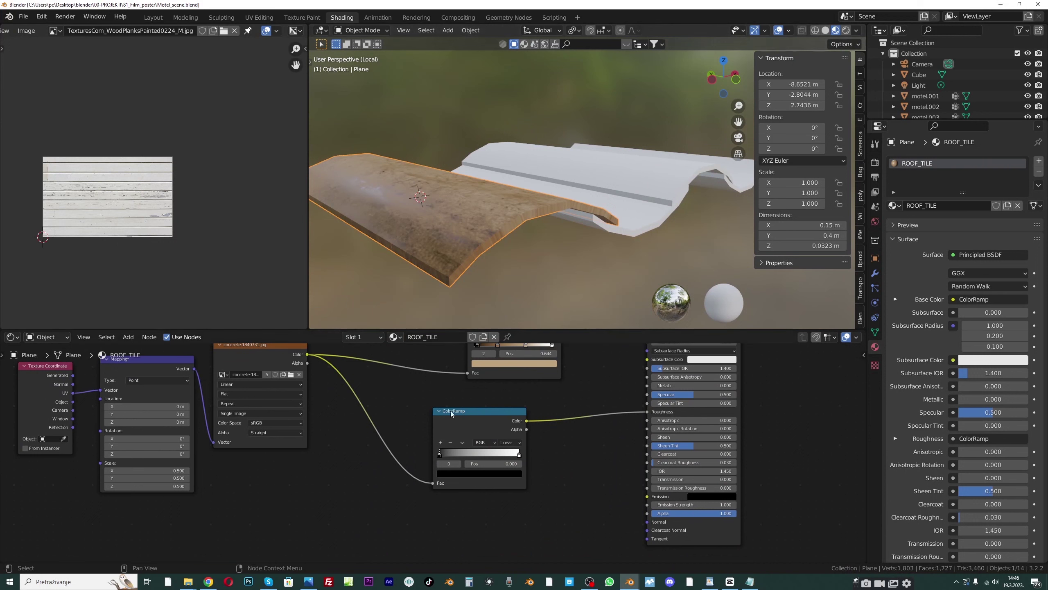
# On the Roughness ramp, move the black stop inward and lighten it to dark grey, with the white stop at about 0.662
pyautogui.click(442, 454)
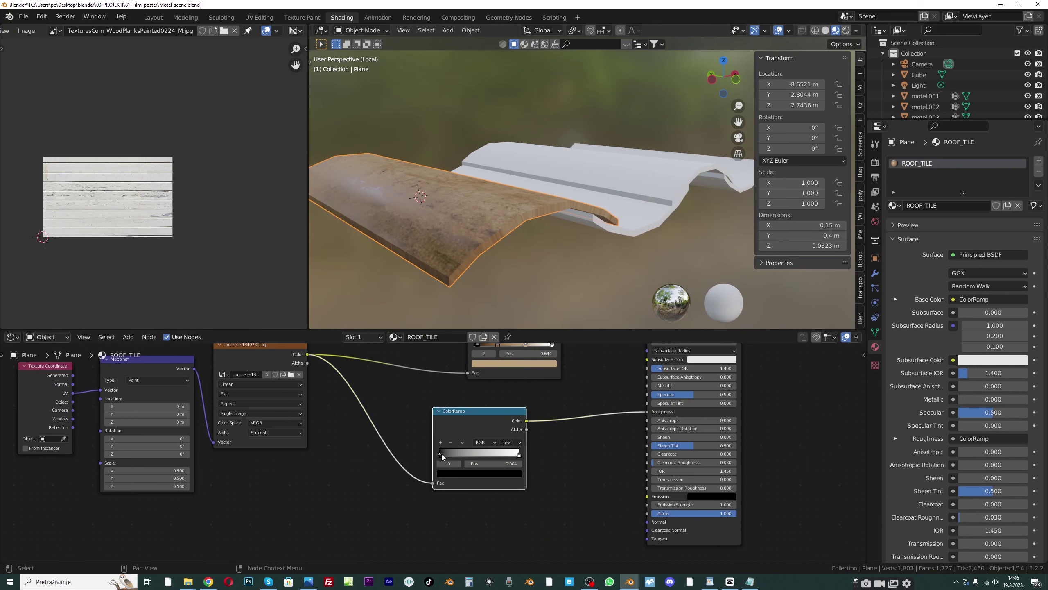
pyautogui.moveTo(441, 454); pyautogui.dragTo(460, 455)
pyautogui.click(470, 475)
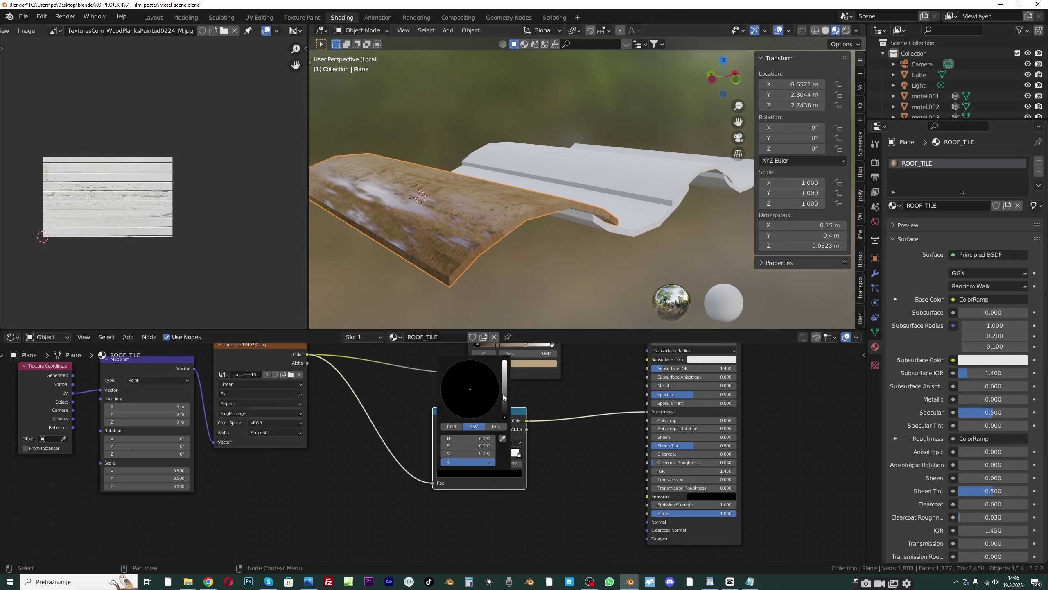
pyautogui.moveTo(501, 393); pyautogui.dragTo(505, 396)
pyautogui.moveTo(519, 454); pyautogui.dragTo(492, 454)
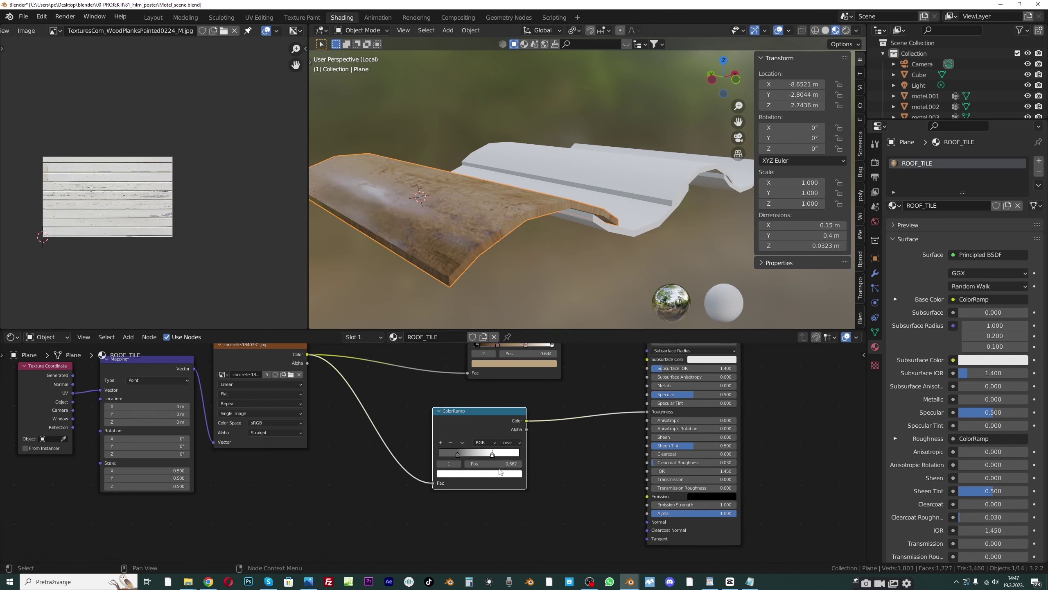
# On the Roughness ramp, darken the white stop to grey and move the dark grey stop to 0.271
pyautogui.click(493, 474)
pyautogui.moveTo(505, 362); pyautogui.dragTo(505, 384)
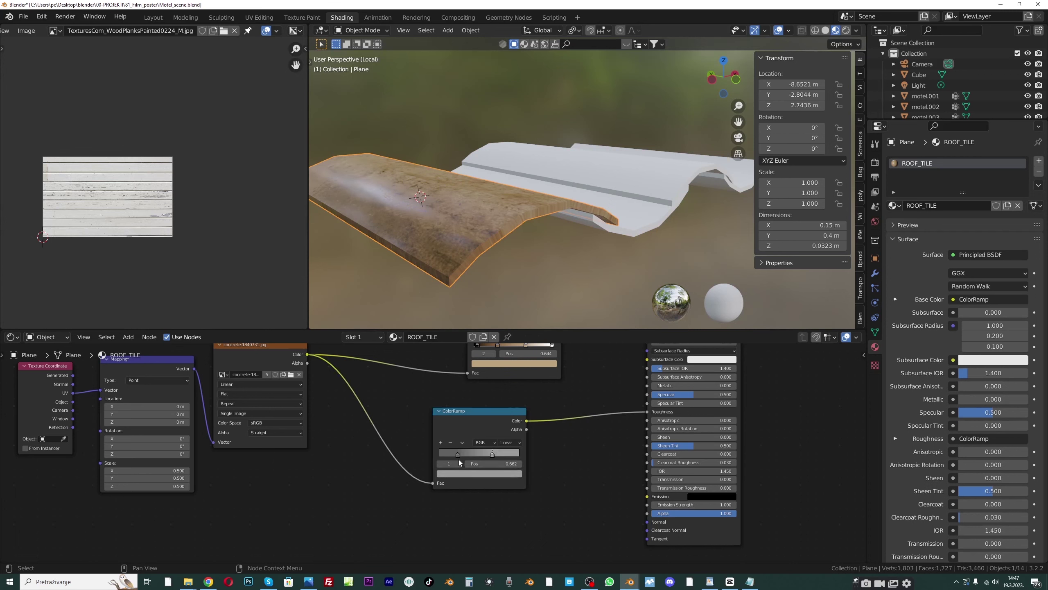
pyautogui.click(462, 454)
pyautogui.moveTo(465, 453); pyautogui.dragTo(466, 453)
pyautogui.scroll(-3, 450, 232)
pyautogui.moveTo(449, 208); pyautogui.dragTo(433, 207, button='middle')
pyautogui.scroll(1, 491, 490)
# Add a Bump node, feed its Height from the Roughness ramp's colour, and connect its Normal to the Principled BSDF's Normal
pyautogui.moveTo(491, 490); pyautogui.dragTo(472, 455, button='middle')
pyautogui.moveTo(438, 369); pyautogui.dragTo(401, 364)
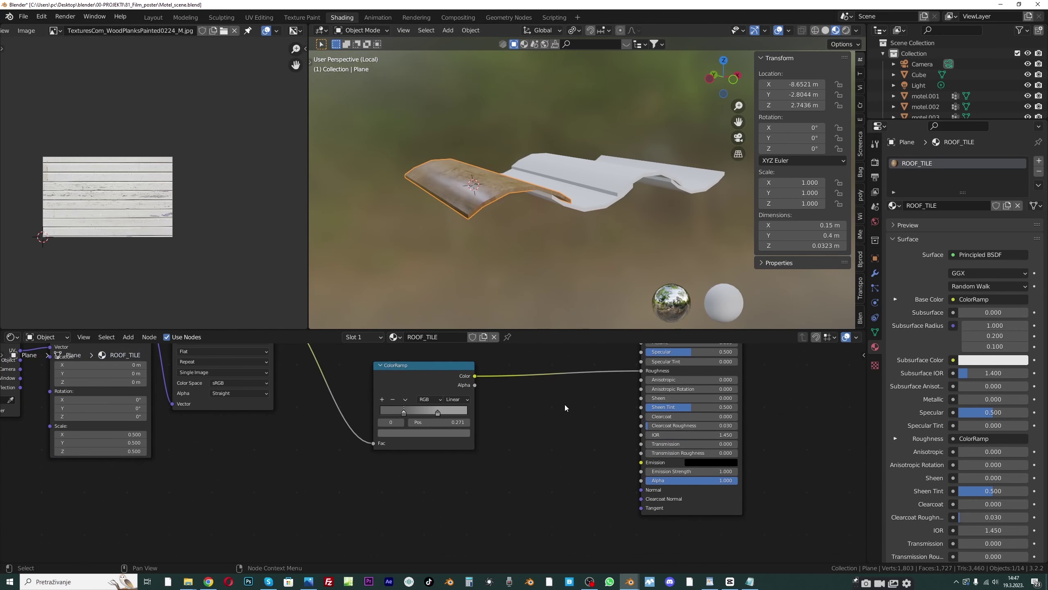
pyautogui.hotkey('shift', 'a')
pyautogui.write('bu')
pyautogui.press('Return')
pyautogui.click(566, 448)
pyautogui.moveTo(475, 376); pyautogui.dragTo(538, 468)
pyautogui.moveTo(597, 427); pyautogui.dragTo(641, 490)
# Set the Bump node's distance to 0.1 and lower its strength to about 0.396
pyautogui.scroll(5, 461, 178)
pyautogui.moveTo(460, 187); pyautogui.dragTo(480, 187, button='middle')
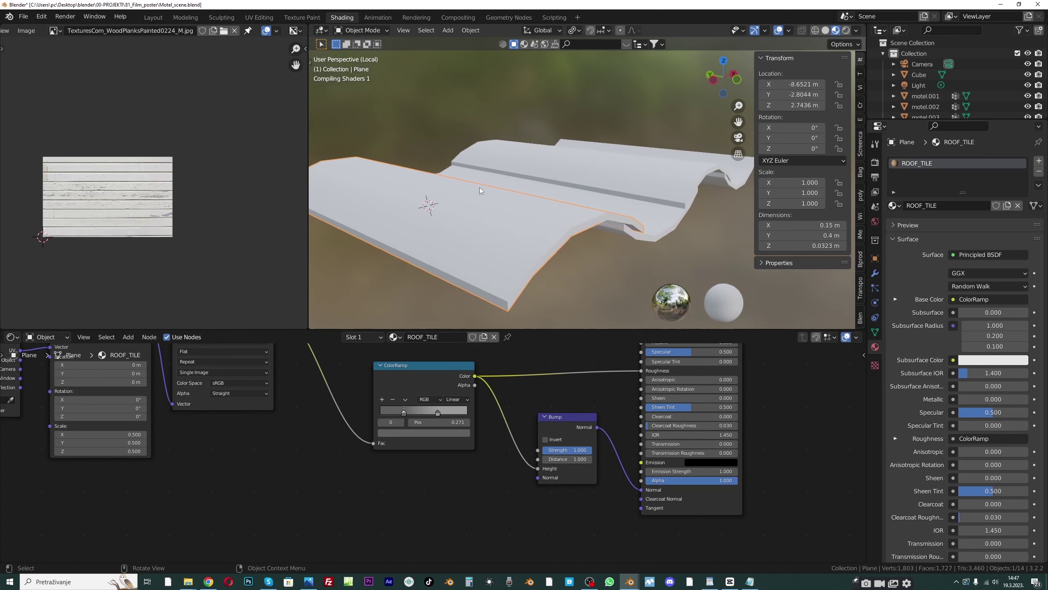
pyautogui.moveTo(738, 121); pyautogui.dragTo(709, 132)
pyautogui.moveTo(579, 452); pyautogui.dragTo(565, 453)
pyautogui.click(590, 459)
pyautogui.write('.1')
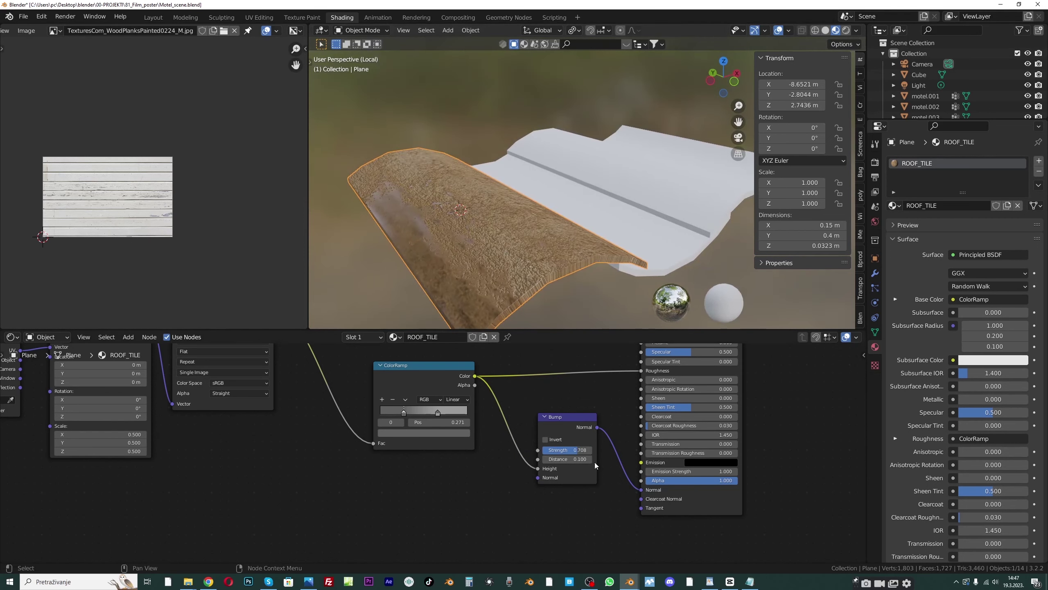
pyautogui.press('Return')
pyautogui.moveTo(567, 450); pyautogui.dragTo(556, 450)
pyautogui.moveTo(501, 250); pyautogui.dragTo(483, 199, button='middle')
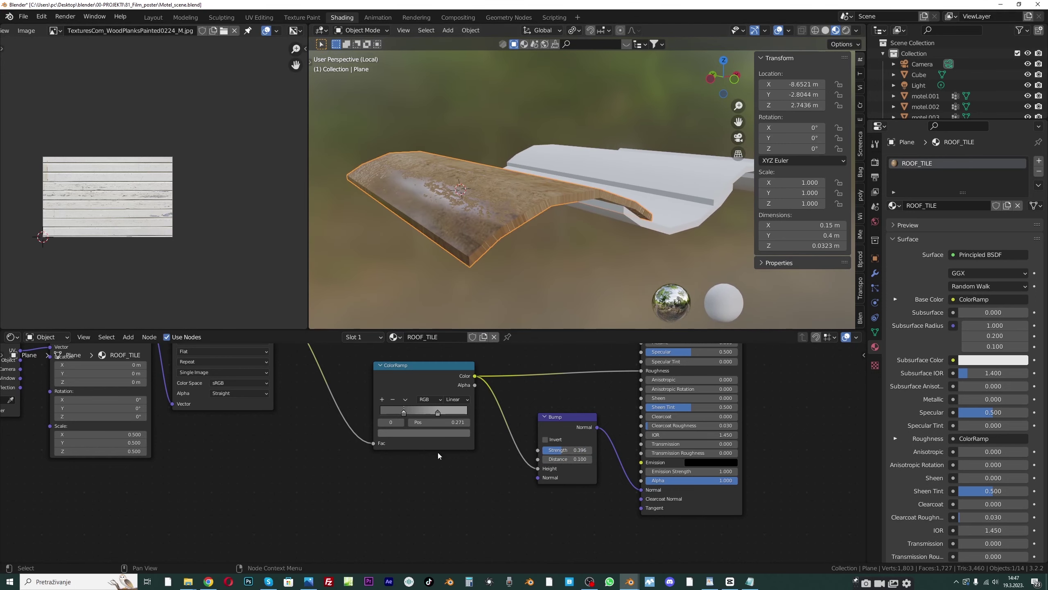
# On the Roughness ramp, move the light stop to 0.891 and the dark stop to about 0.102, and darken the dark stop
pyautogui.moveTo(414, 406); pyautogui.dragTo(467, 463, button='middle')
pyautogui.moveTo(452, 468); pyautogui.dragTo(504, 470)
pyautogui.moveTo(484, 210)
pyautogui.mouseDown(button='middle')
pyautogui.moveTo(461, 229)
pyautogui.moveTo(481, 219)
pyautogui.mouseUp(button='middle')
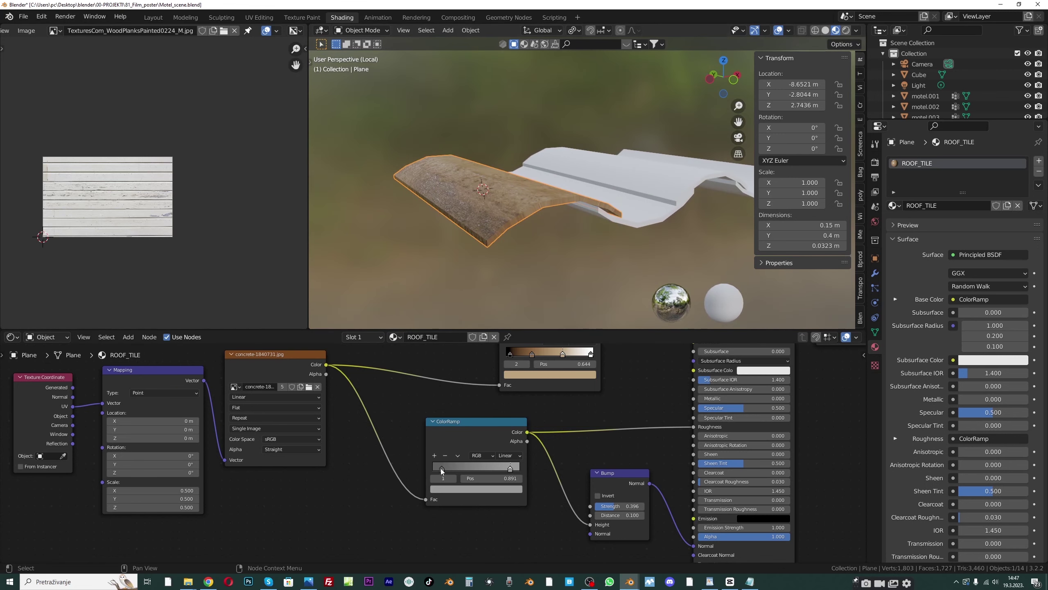
pyautogui.click(441, 469)
pyautogui.click(446, 489)
pyautogui.moveTo(505, 405); pyautogui.dragTo(503, 429)
pyautogui.moveTo(487, 231)
pyautogui.mouseDown(button='middle')
pyautogui.moveTo(475, 194)
pyautogui.moveTo(496, 225)
pyautogui.mouseUp(button='middle')
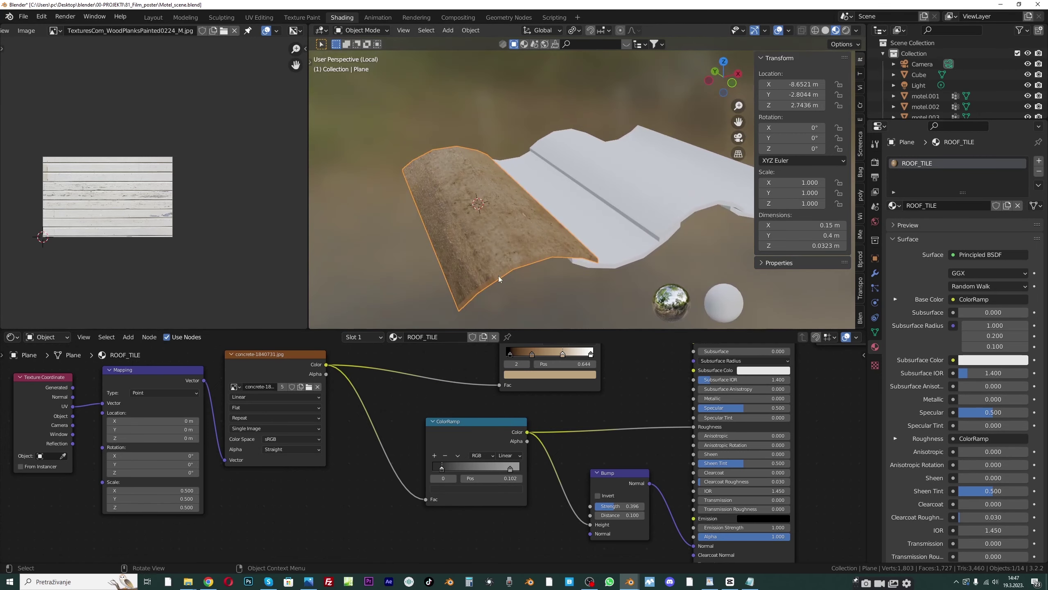
# Move the Roughness ramp's dark stop to about 0.187 and darken the light stop at 0.891 to a mid grey
pyautogui.moveTo(449, 474); pyautogui.dragTo(451, 469)
pyautogui.moveTo(451, 469); pyautogui.dragTo(459, 447, button='middle')
pyautogui.moveTo(479, 244); pyautogui.dragTo(487, 258, button='middle')
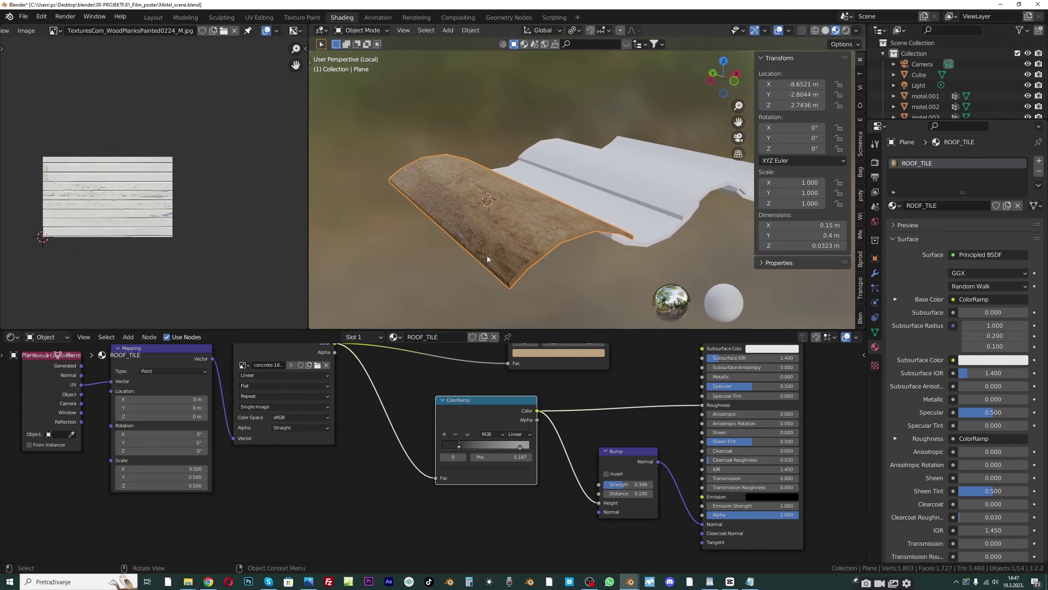
pyautogui.click(518, 446)
pyautogui.click(486, 468)
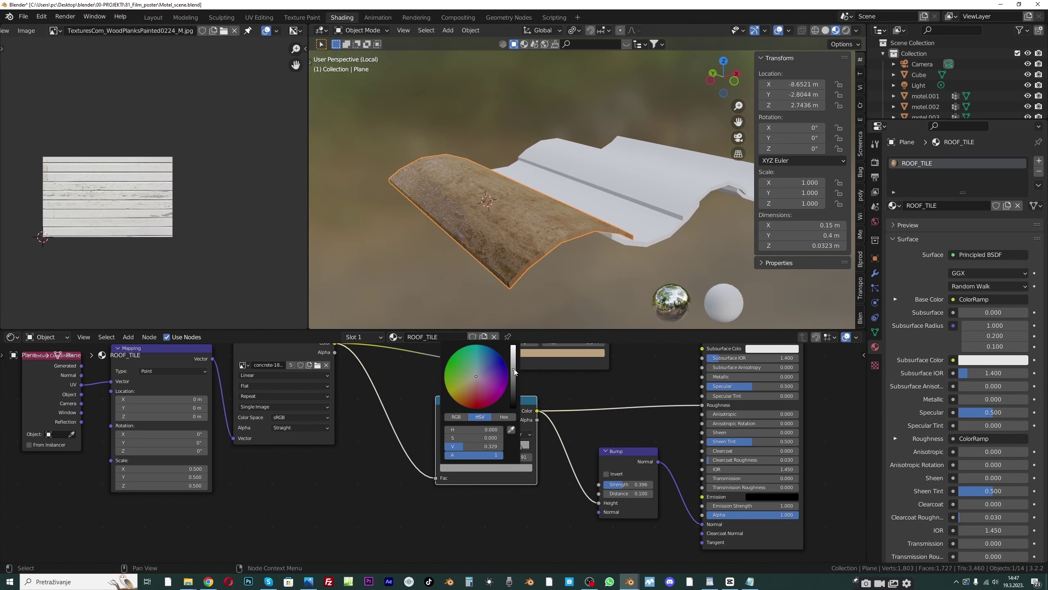
pyautogui.moveTo(514, 370); pyautogui.dragTo(513, 375)
pyautogui.moveTo(526, 302); pyautogui.dragTo(517, 237, button='middle')
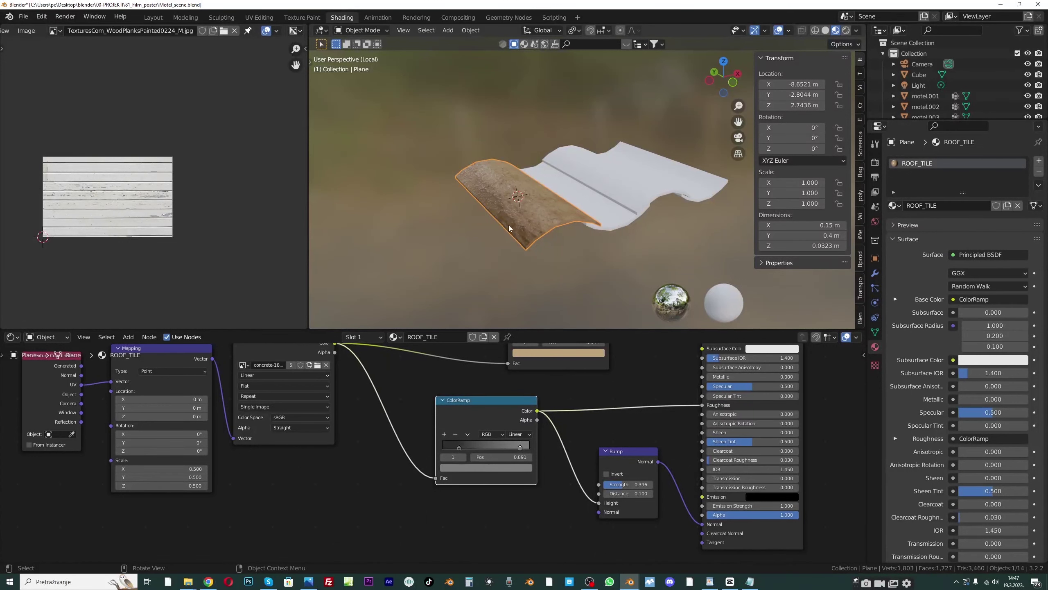
# Try to link the textured tile's ROOF_TILE material to the three plain white tiles
pyautogui.moveTo(738, 122); pyautogui.dragTo(586, 165)
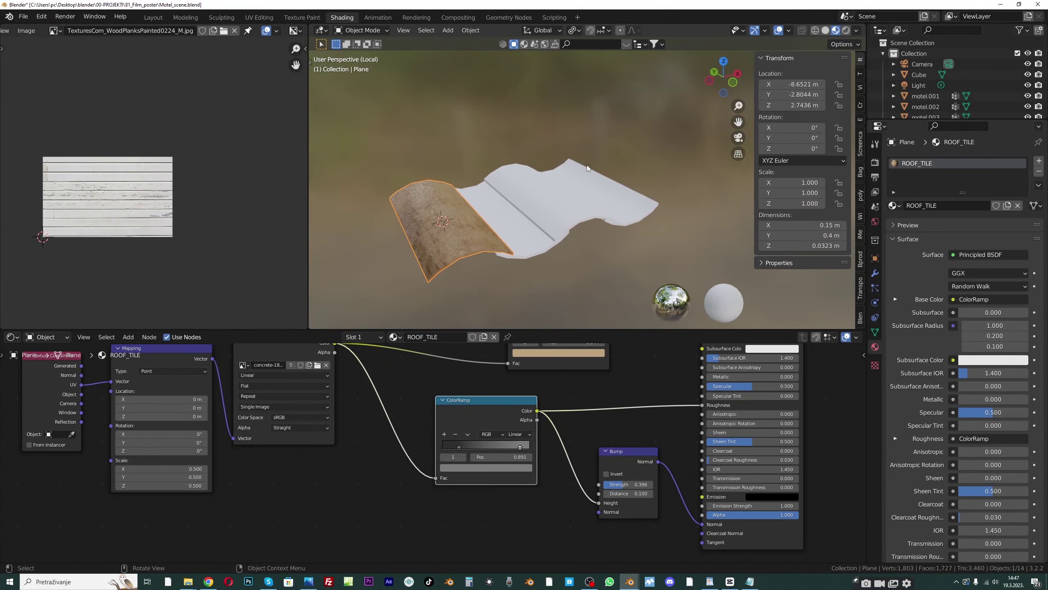
pyautogui.click(504, 211)
pyautogui.keyDown('shift'); pyautogui.click(545, 197); pyautogui.keyUp('shift')
pyautogui.keyDown('shift'); pyautogui.click(594, 187); pyautogui.keyUp('shift')
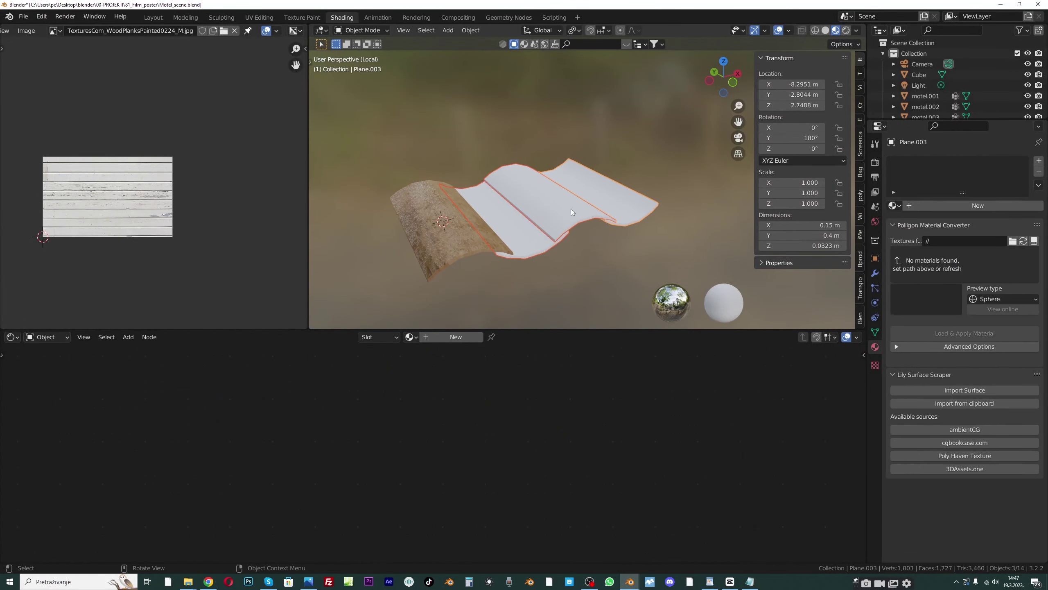
pyautogui.scroll(1, 433, 228)
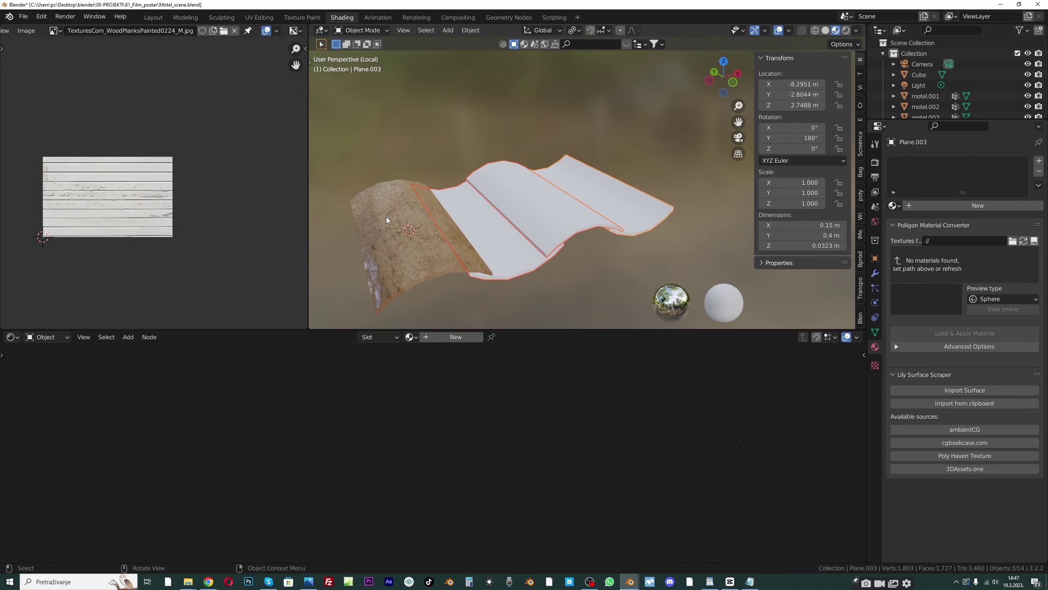
pyautogui.keyDown('shift'); pyautogui.click(402, 197); pyautogui.keyUp('shift')
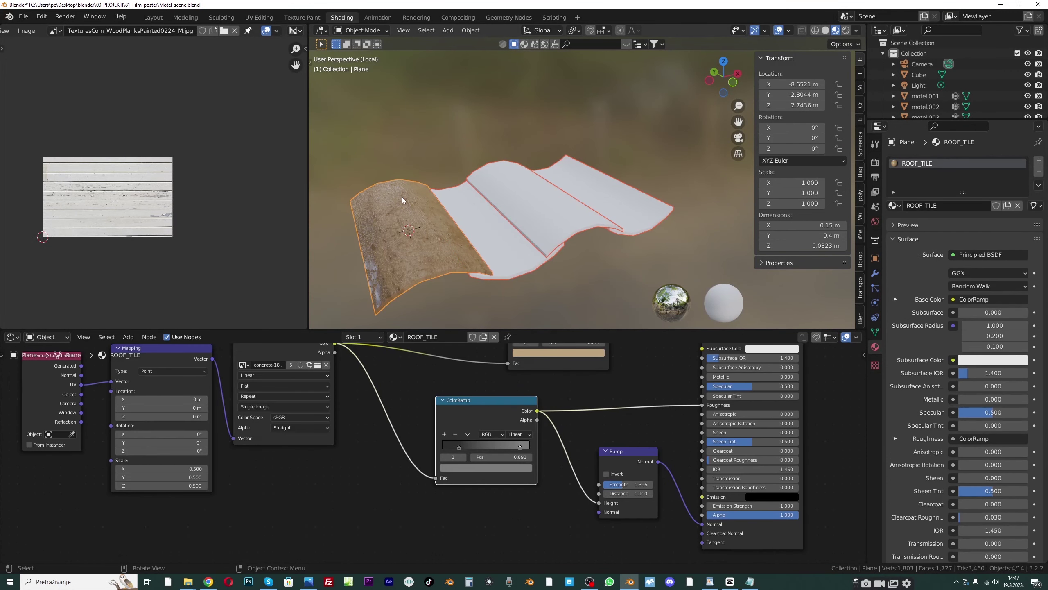
pyautogui.hotkey('ctrl', 'l')
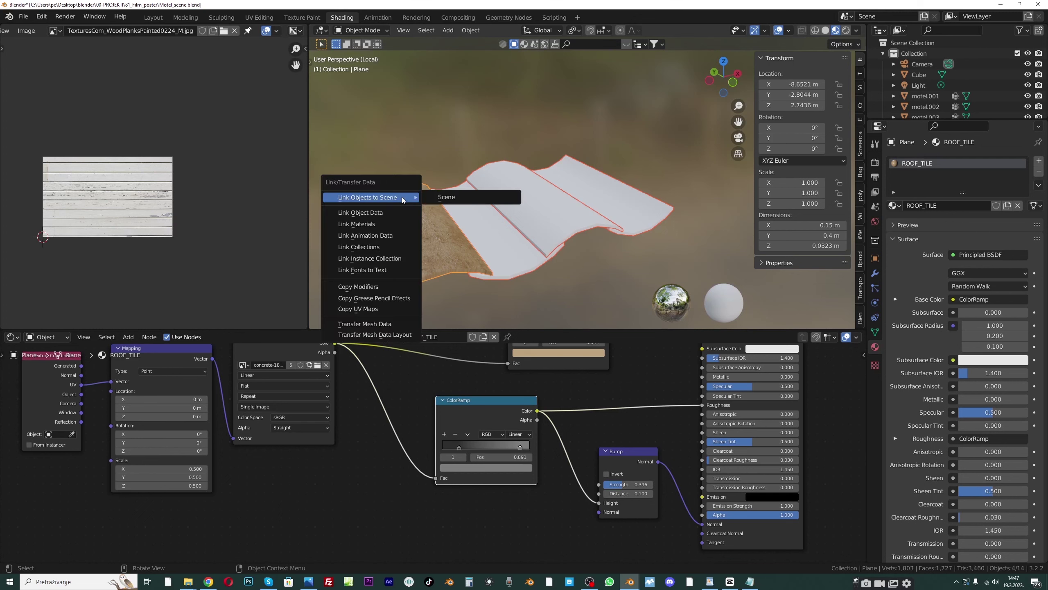
pyautogui.click(395, 223)
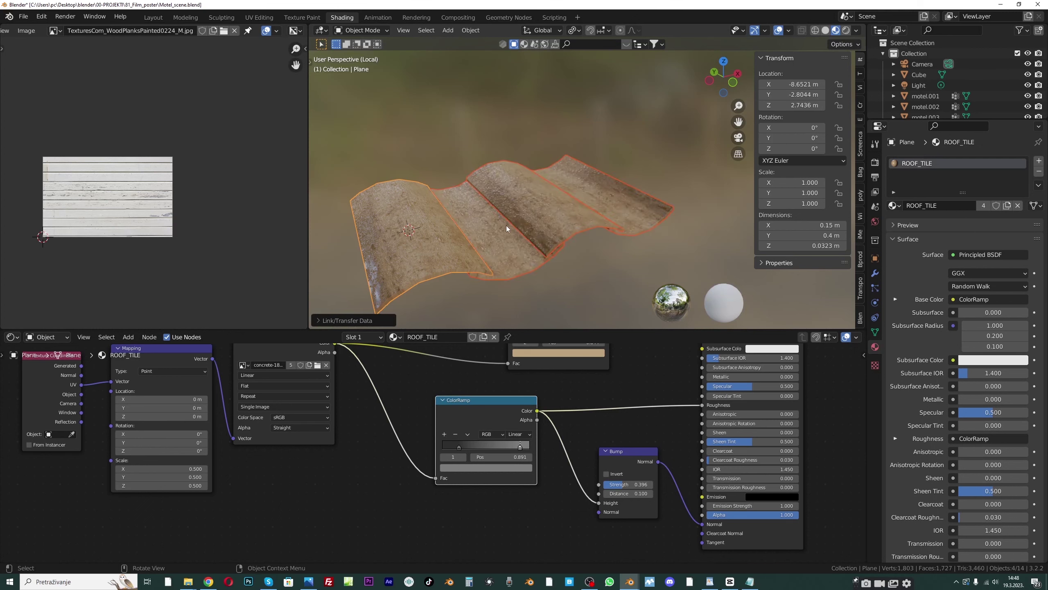
pyautogui.moveTo(511, 221)
pyautogui.mouseDown(button='middle')
pyautogui.moveTo(526, 226)
pyautogui.moveTo(514, 238)
pyautogui.moveTo(506, 226)
pyautogui.moveTo(520, 236)
pyautogui.mouseUp(button='middle')
pyautogui.hotkey('ctrl', 'z')
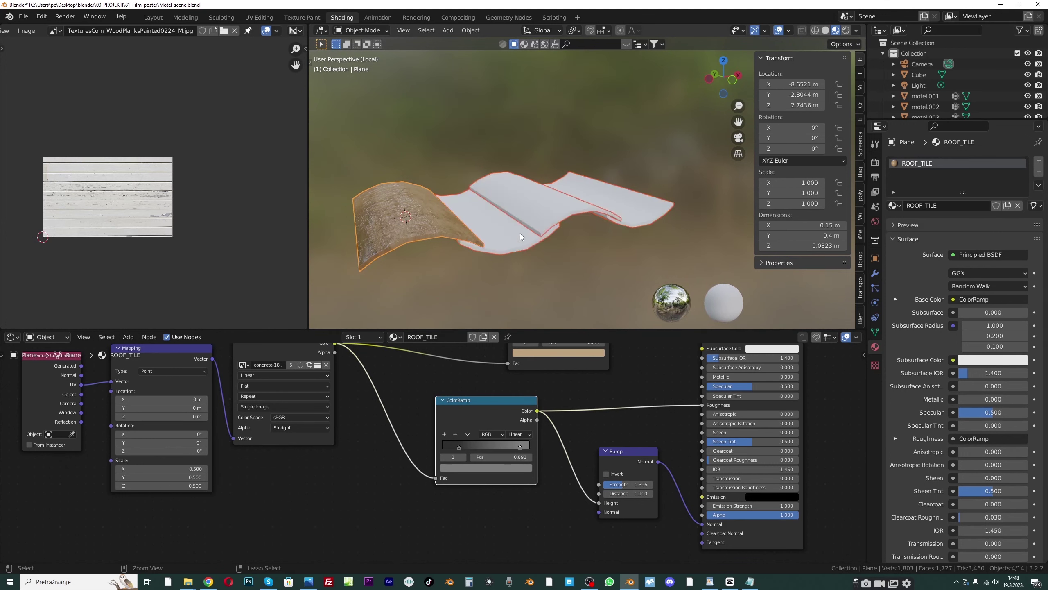
pyautogui.hotkey('ctrl', 'z')
# Apply the ROOF_TILE material directly to each of the three plain roof tiles
pyautogui.click(403, 208)
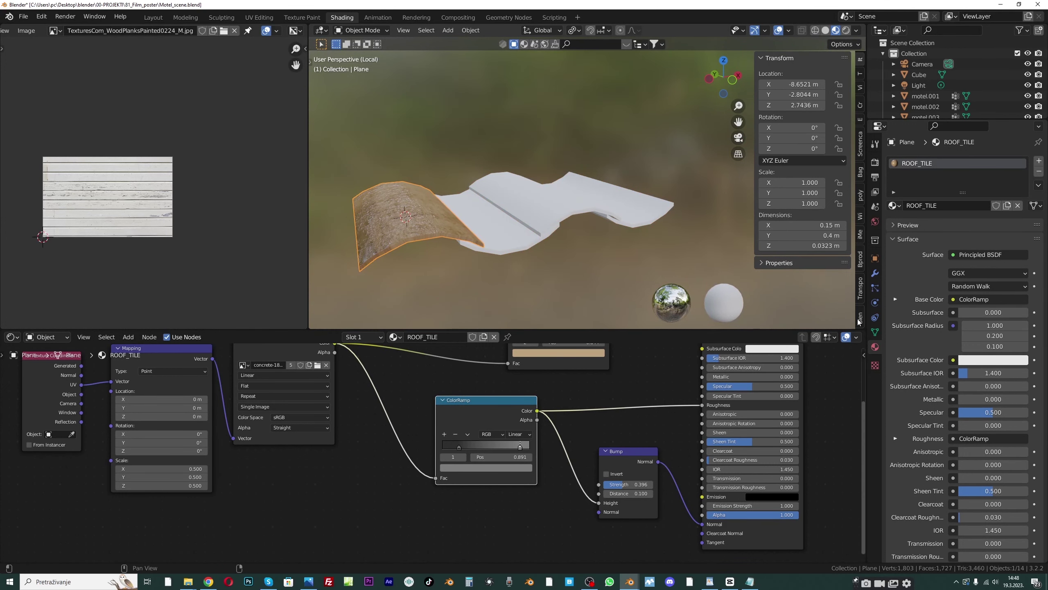
pyautogui.moveTo(892, 205); pyautogui.dragTo(649, 207)
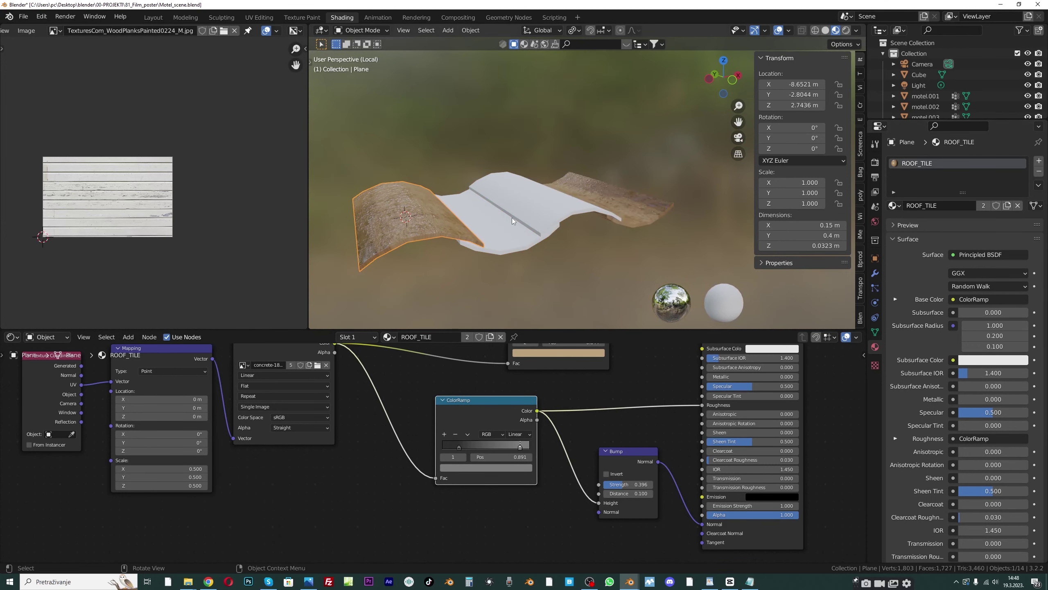
pyautogui.click(512, 217)
pyautogui.click(893, 205)
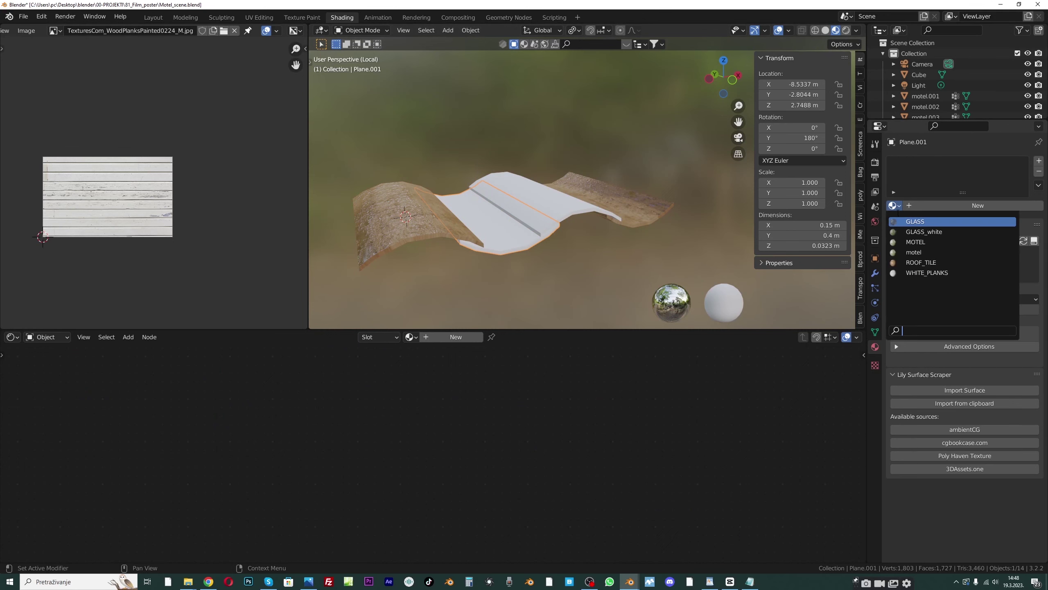
pyautogui.click(626, 188)
pyautogui.moveTo(881, 206); pyautogui.dragTo(550, 206)
pyautogui.moveTo(893, 209); pyautogui.dragTo(497, 223)
# Scale the second tile's UV faces down to about half size, then return to Object Mode
pyautogui.scroll(4, 497, 223)
pyautogui.click(492, 233)
pyautogui.click(361, 31)
pyautogui.click(359, 56)
pyautogui.moveTo(738, 119); pyautogui.dragTo(816, 142)
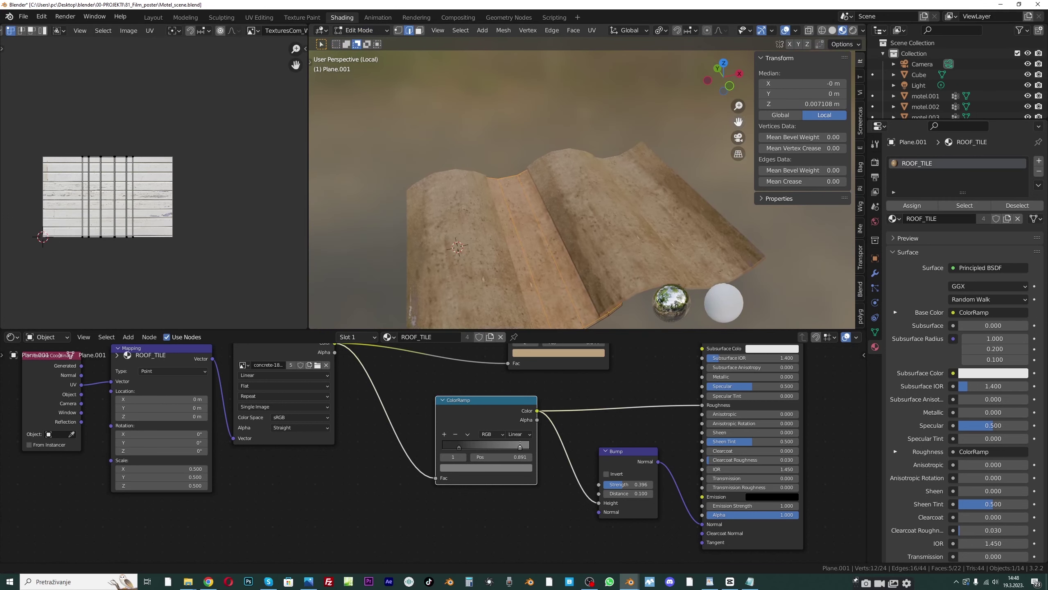
pyautogui.click(252, 30)
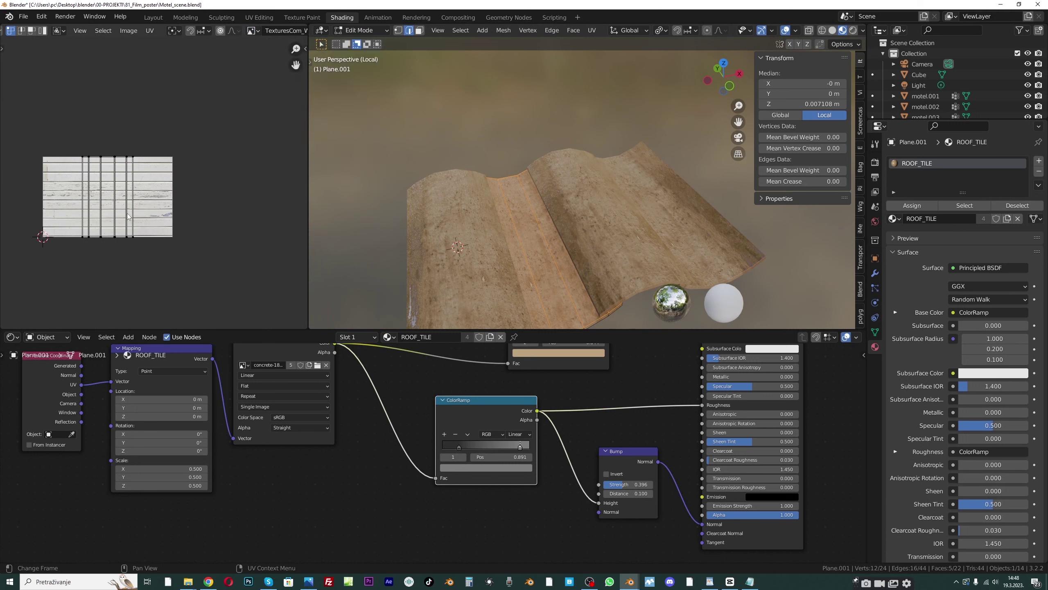
pyautogui.scroll(1, 126, 211)
pyautogui.press('a')
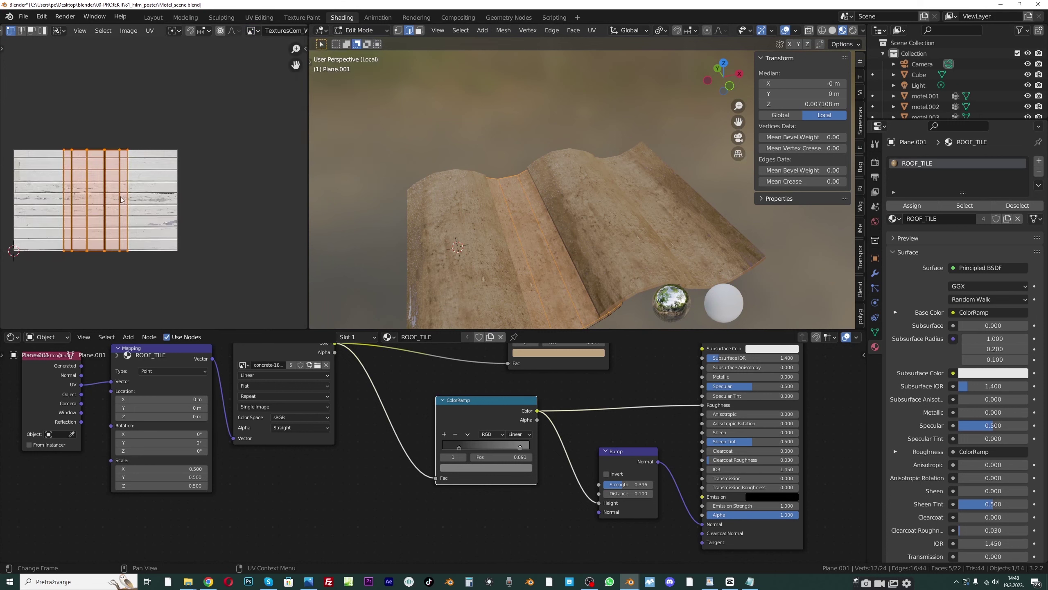
pyautogui.press('s')
pyautogui.click(137, 199)
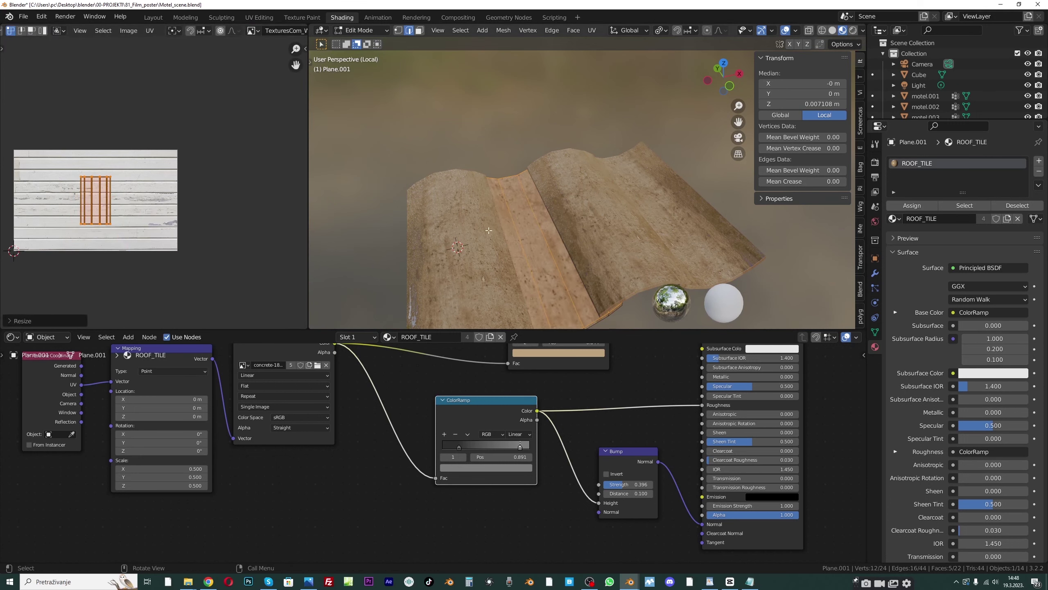
pyautogui.click(578, 216)
pyautogui.click(358, 30)
pyautogui.click(366, 42)
# Rotate the third tile's UV faces diagonally clockwise, then scale the whole UV island down and return to Object Mode
pyautogui.click(566, 165)
pyautogui.click(357, 30)
pyautogui.click(362, 54)
pyautogui.press('a')
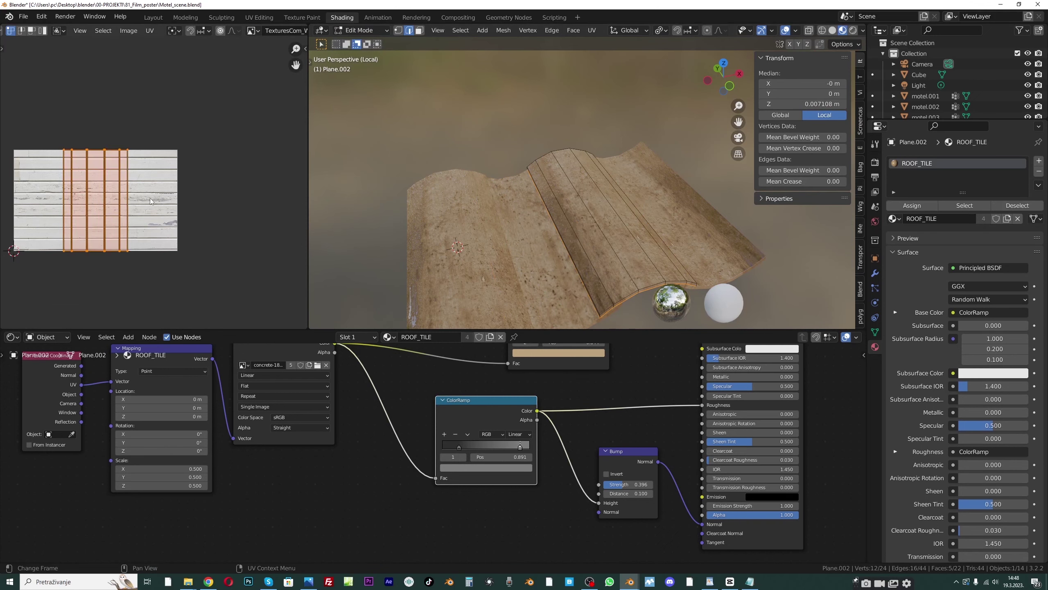
pyautogui.press('r')
pyautogui.click(140, 228)
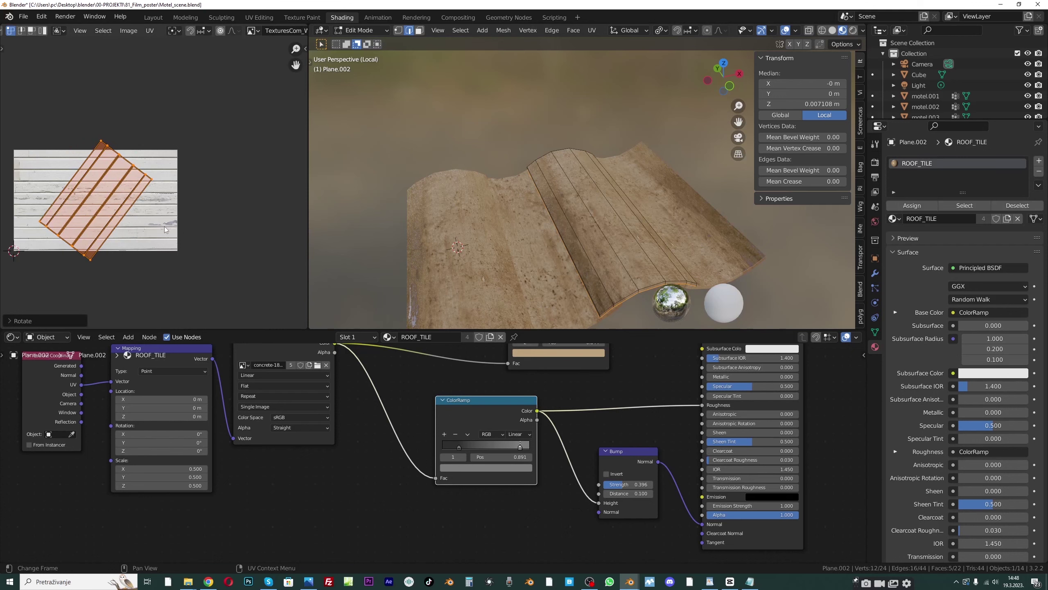
pyautogui.press('a')
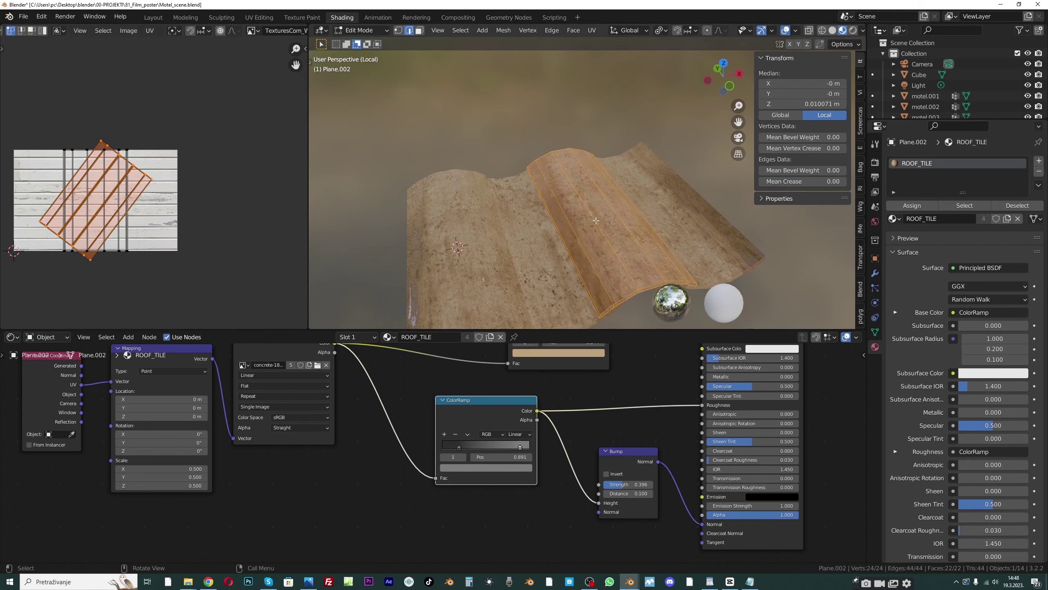
pyautogui.press('s')
pyautogui.click(158, 192)
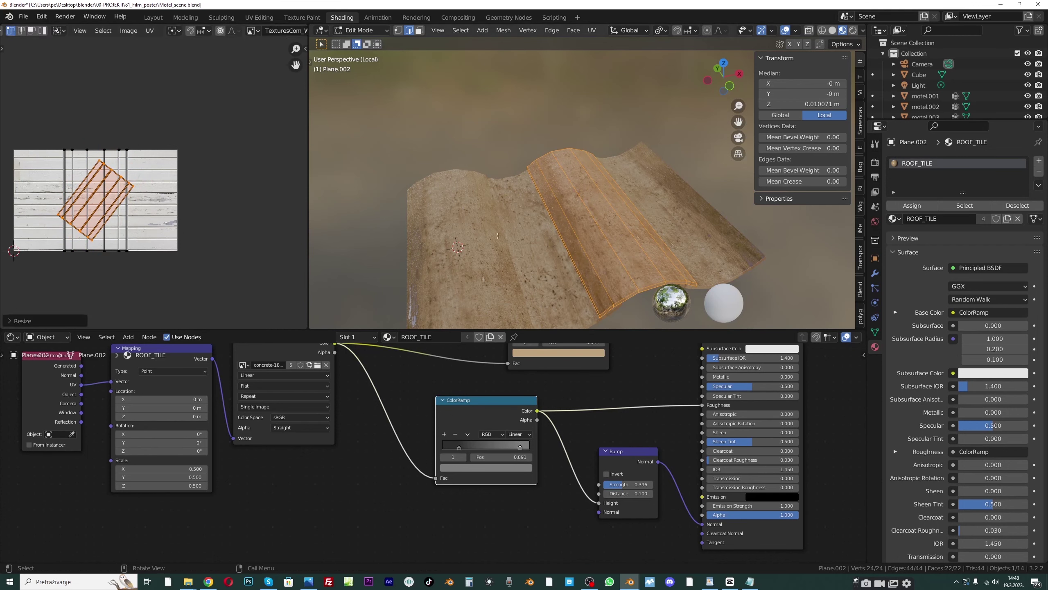
pyautogui.moveTo(549, 202); pyautogui.dragTo(565, 198, button='middle')
pyautogui.click(360, 30)
pyautogui.click(366, 42)
# Scale the fourth tile's UV island down, rotate it about 24 degrees, and return to Object Mode
pyautogui.click(629, 182)
pyautogui.click(360, 31)
pyautogui.click(363, 53)
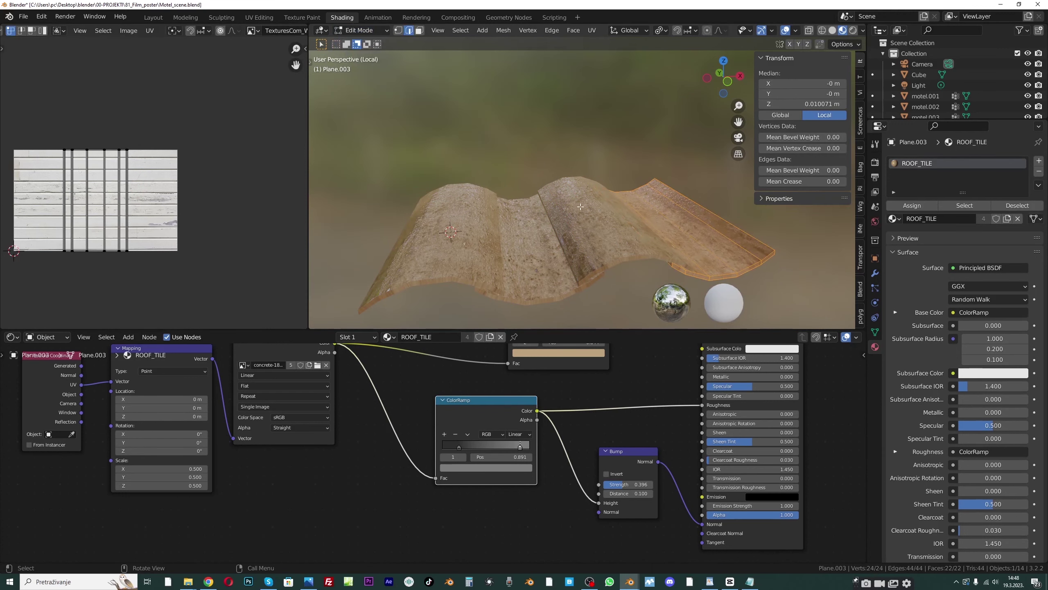
pyautogui.press('a')
pyautogui.press('s')
pyautogui.click(148, 216)
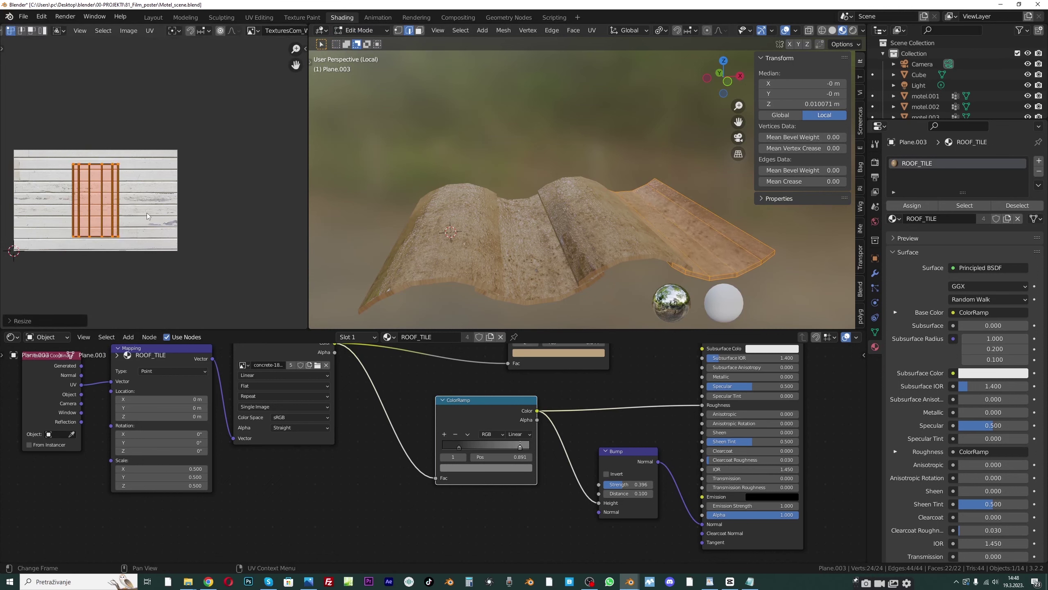
pyautogui.press('r')
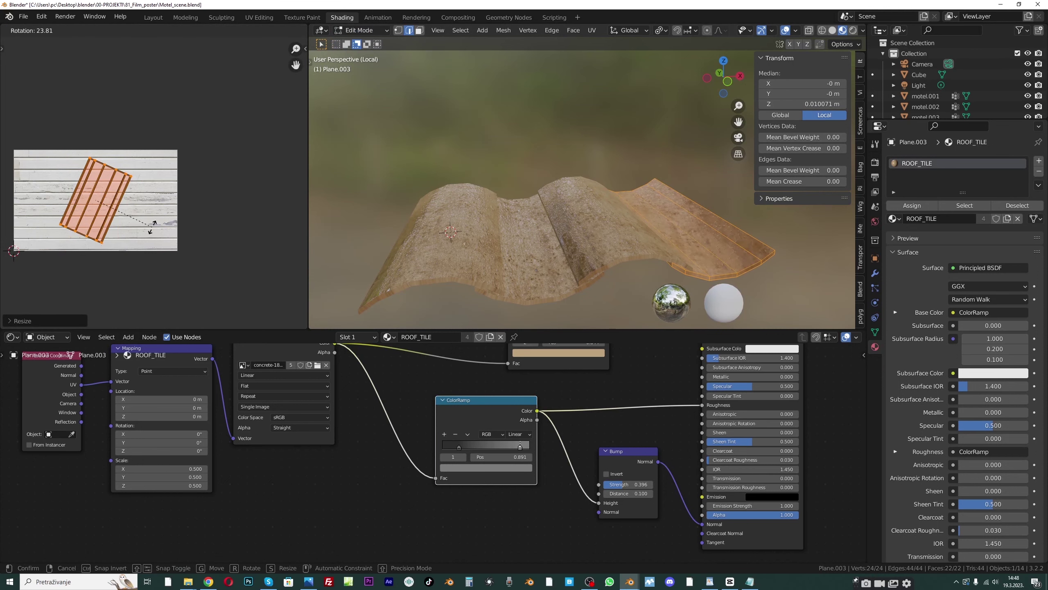
pyautogui.click(151, 227)
pyautogui.scroll(-4, 511, 203)
pyautogui.moveTo(512, 203)
pyautogui.mouseDown(button='middle')
pyautogui.moveTo(532, 194)
pyautogui.moveTo(528, 207)
pyautogui.mouseUp(button='middle')
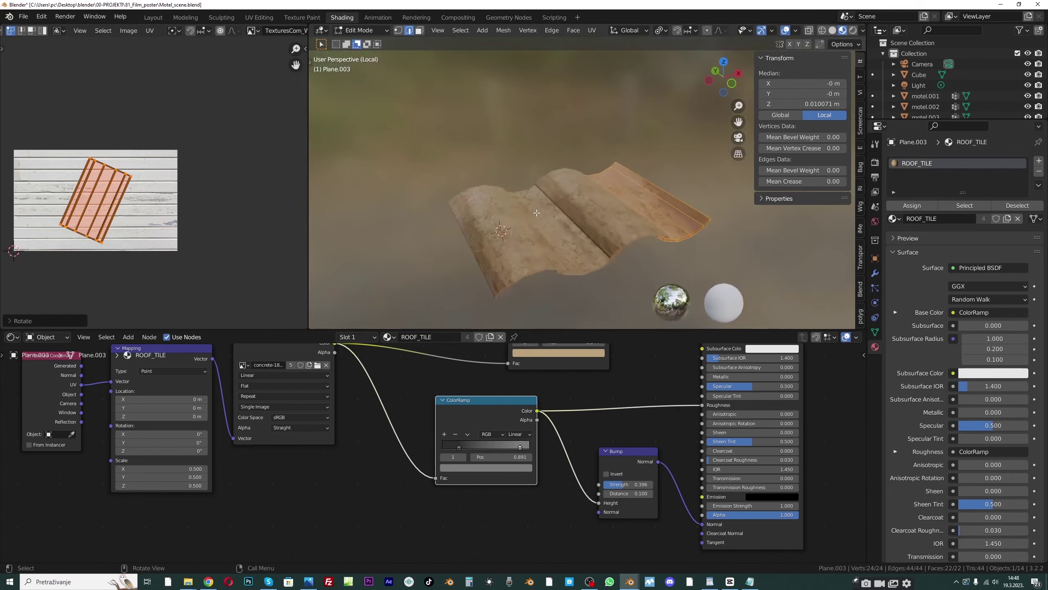
pyautogui.scroll(3, 528, 207)
pyautogui.click(367, 31)
pyautogui.click(366, 42)
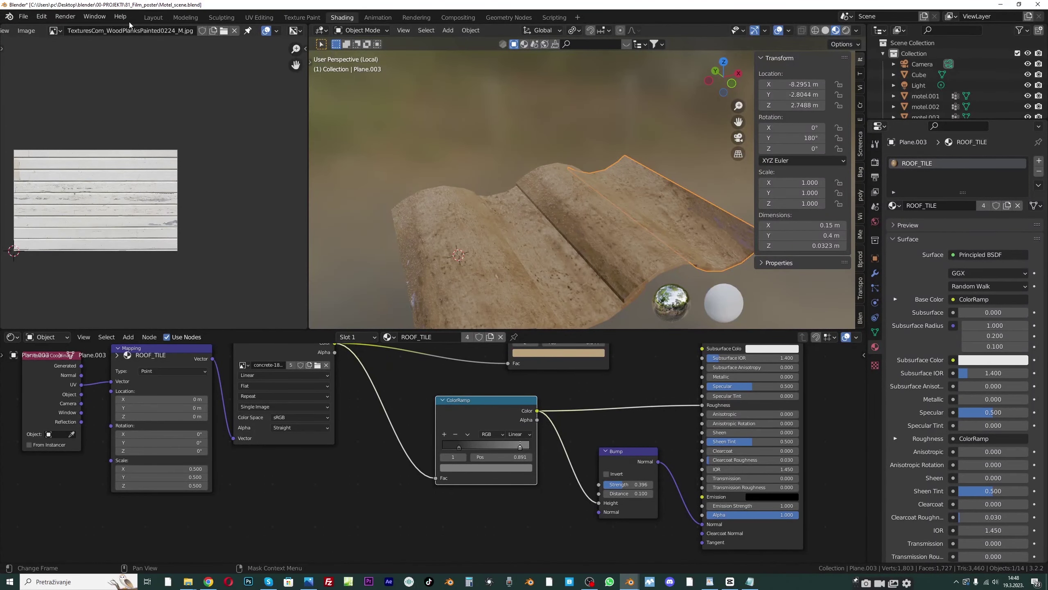
# Join the four selected roof tile planes into a single object in the Layout workspace
pyautogui.click(153, 17)
pyautogui.scroll(-3, 265, 191)
pyautogui.moveTo(497, 322); pyautogui.dragTo(509, 295, button='middle')
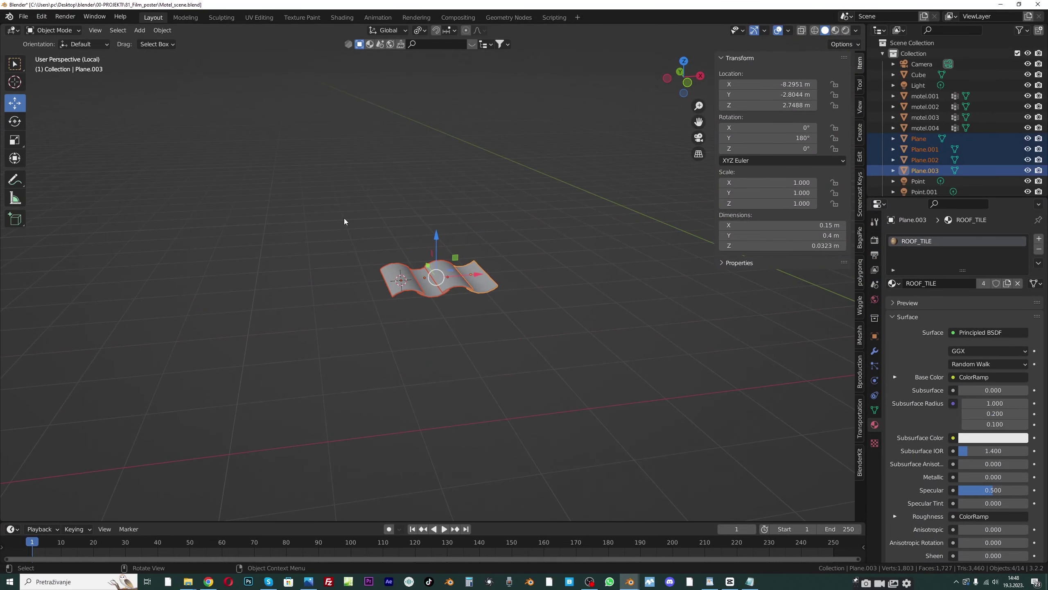
pyautogui.scroll(2, 486, 307)
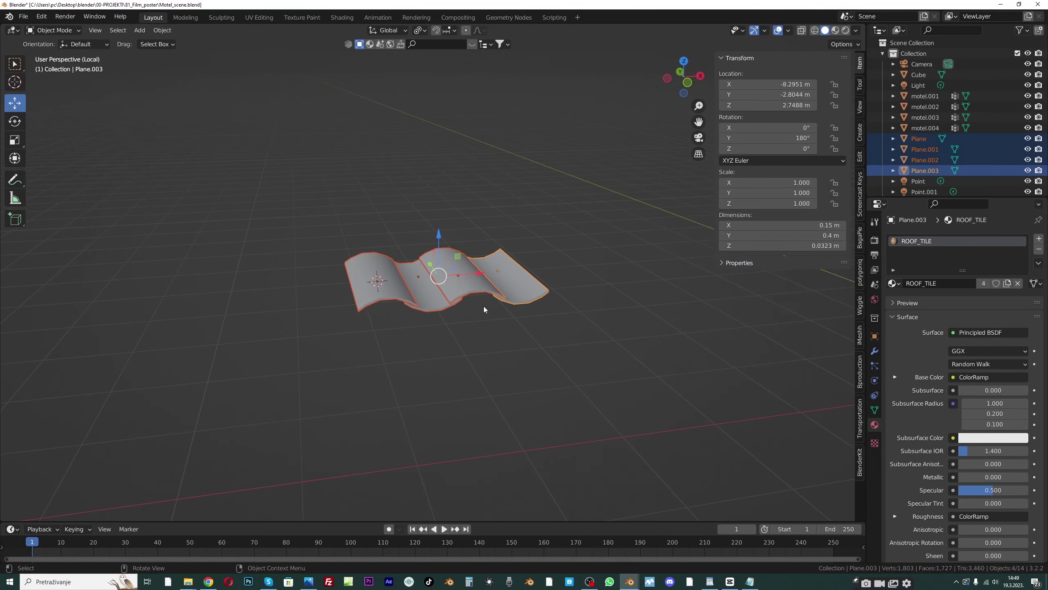
pyautogui.hotkey('ctrl', 'j')
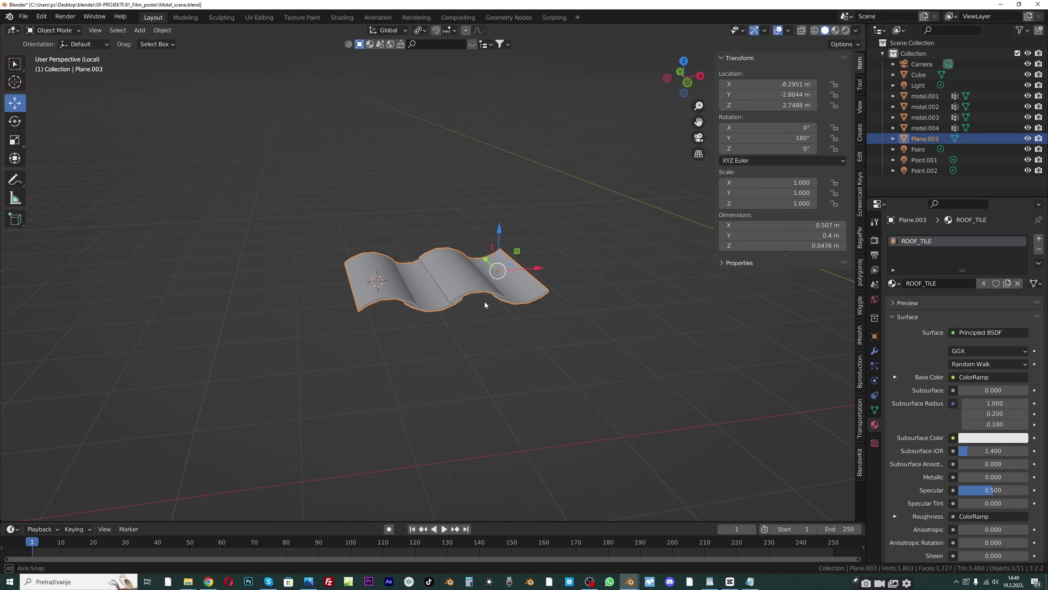
pyautogui.moveTo(485, 301); pyautogui.dragTo(475, 305, button='middle')
pyautogui.click(431, 213)
pyautogui.click(444, 258)
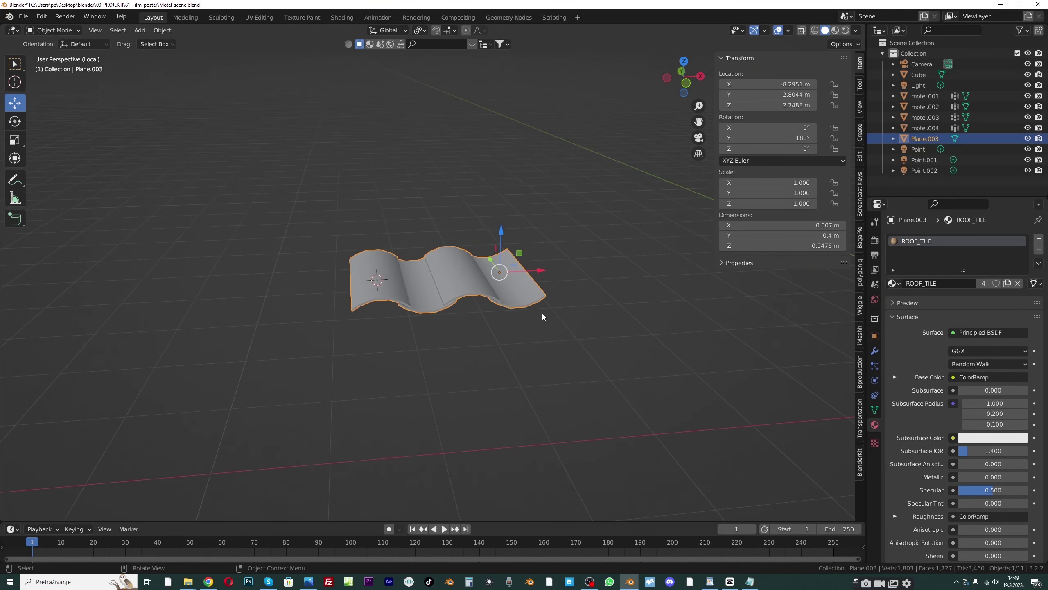
# Exit local view and rotate the joined roof tile about the global X axis to about -38.9°, matching the roof slope
pyautogui.press('KP_Divide')
pyautogui.moveTo(542, 313); pyautogui.dragTo(270, 332, button='middle')
pyautogui.click(270, 332)
pyautogui.click(328, 346)
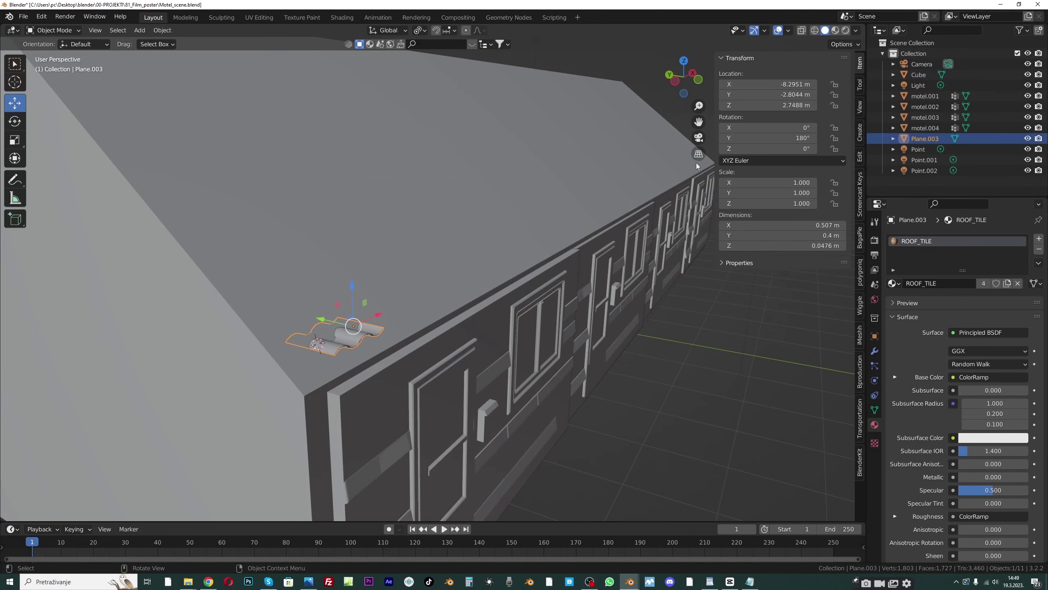
pyautogui.moveTo(698, 122); pyautogui.dragTo(740, 146)
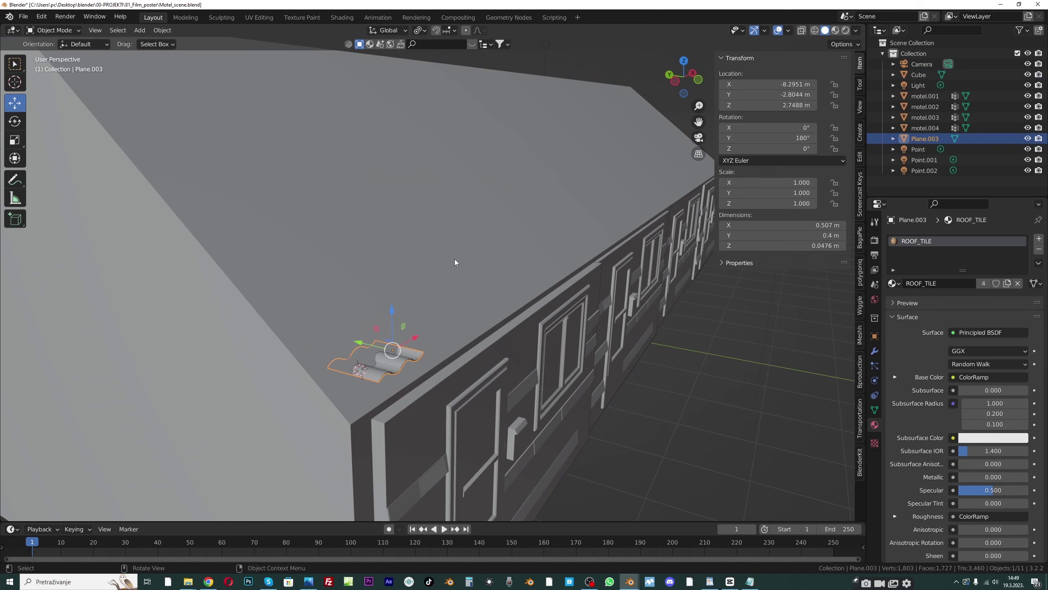
pyautogui.press('r')
pyautogui.press('x')
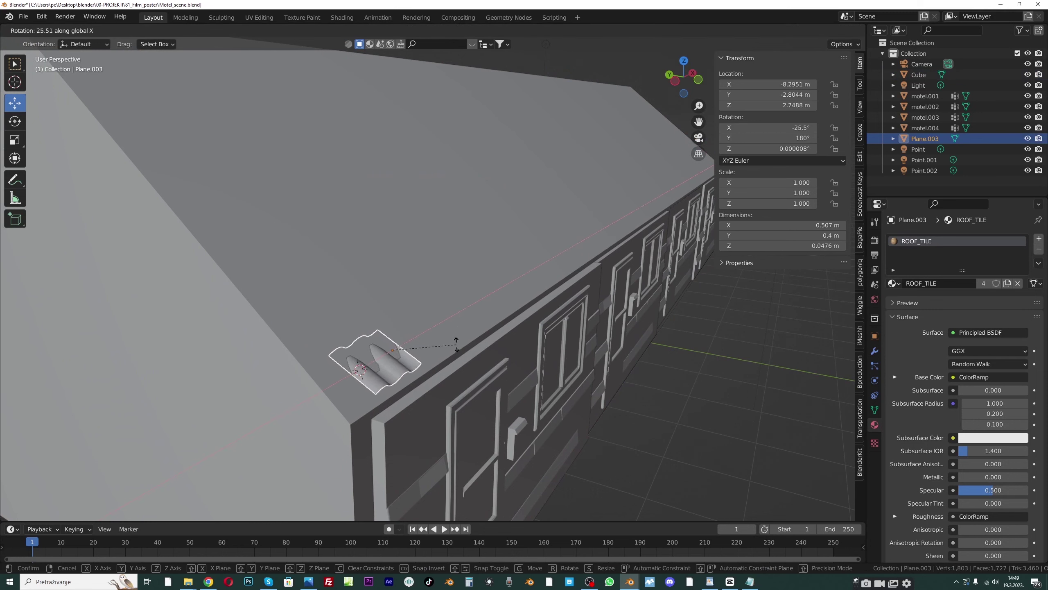
pyautogui.click(436, 356)
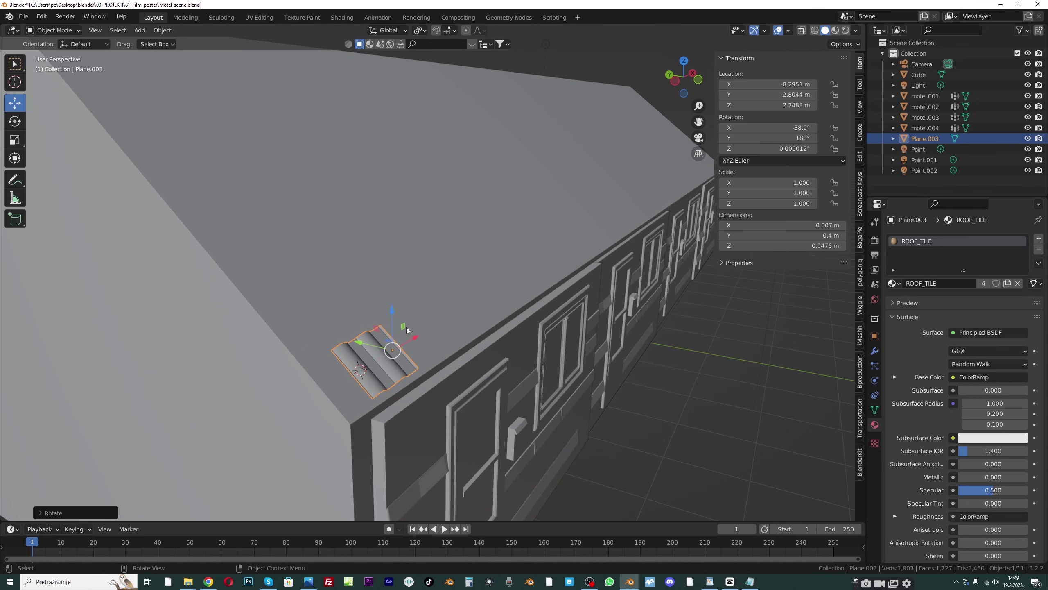
# Lower the roof tile slightly to about Z 2.7375 m and set the transform orientation to Normal
pyautogui.keyDown('shift'); pyautogui.moveTo(411, 315); pyautogui.dragTo(393, 256, button='middle'); pyautogui.keyUp('shift')
pyautogui.moveTo(393, 257)
pyautogui.mouseDown()
pyautogui.moveTo(389, 271)
pyautogui.moveTo(392, 260)
pyautogui.mouseUp()
pyautogui.click(394, 31)
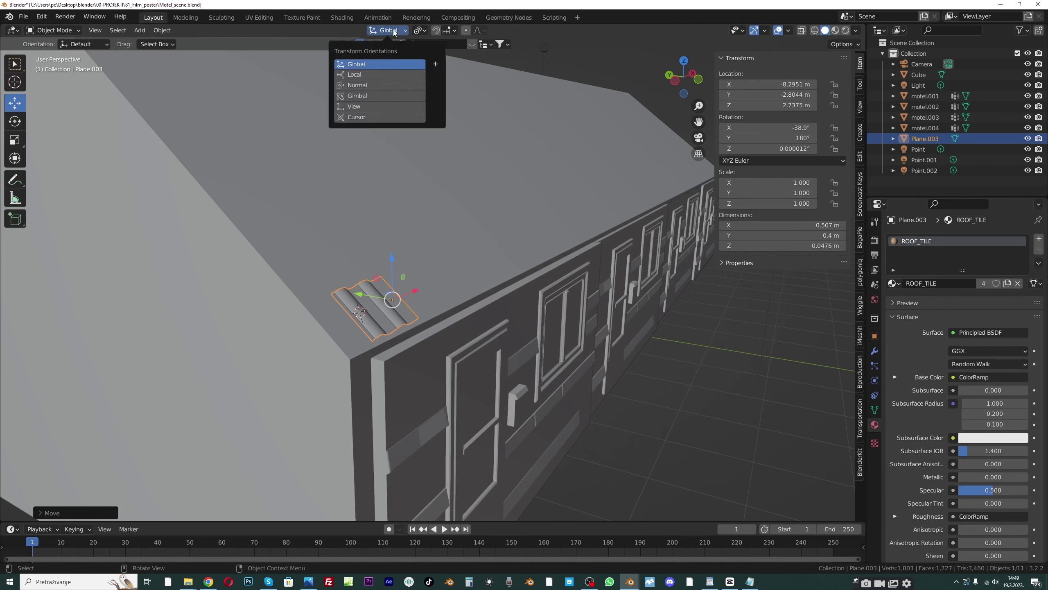
pyautogui.click(361, 75)
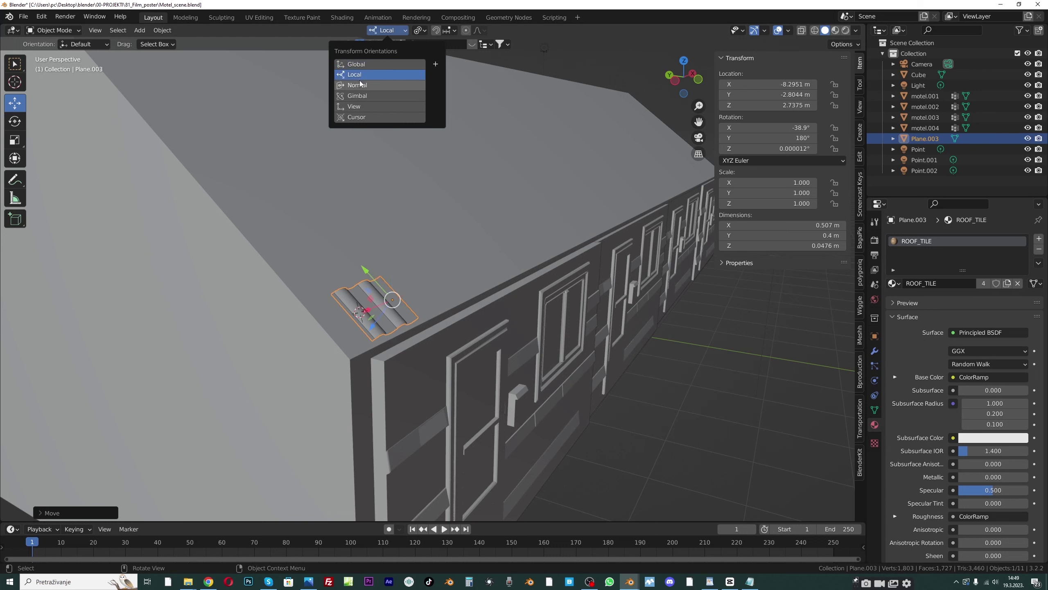
pyautogui.click(362, 85)
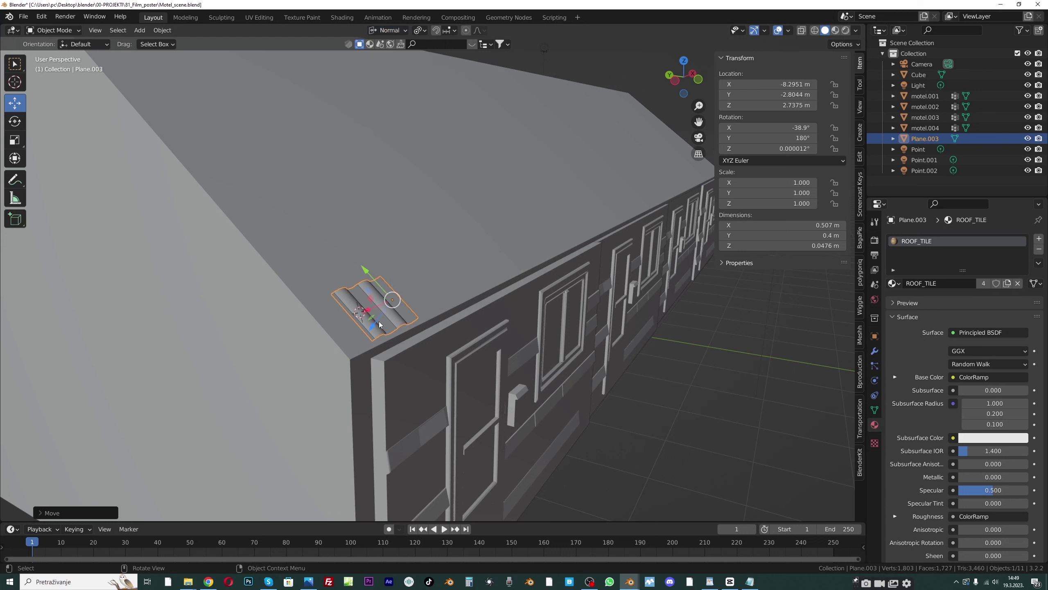
pyautogui.click(380, 324)
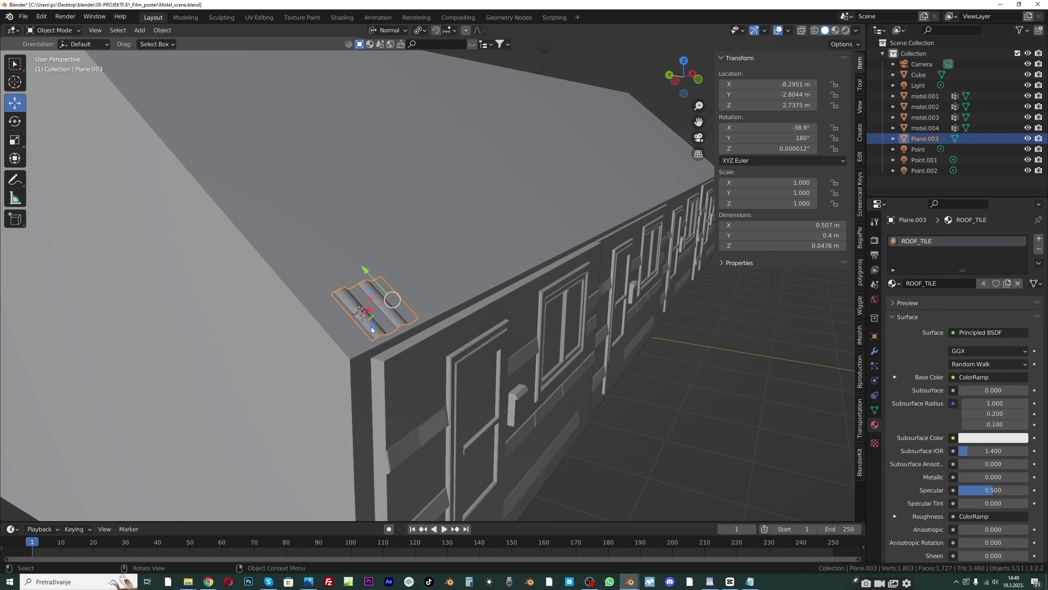
# Lift the tile slightly along its normal Z axis and slide it along normal Y to the eave, at about Y -2.85 m
pyautogui.press('g')
pyautogui.press('z')
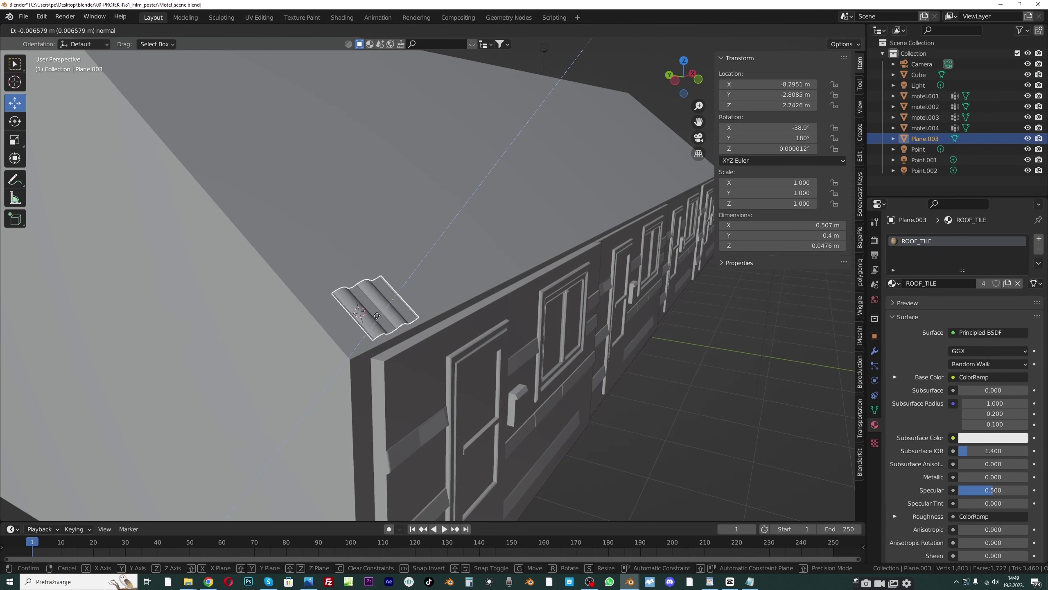
pyautogui.click(379, 313)
pyautogui.press('g')
pyautogui.press('y')
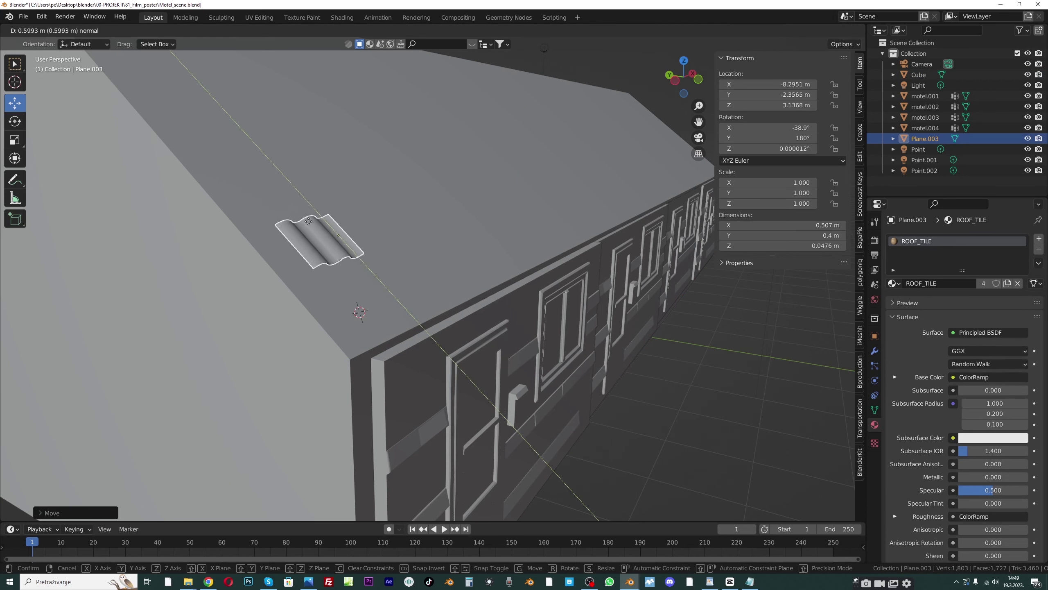
pyautogui.click(364, 287)
pyautogui.click(320, 210)
pyautogui.click(321, 230)
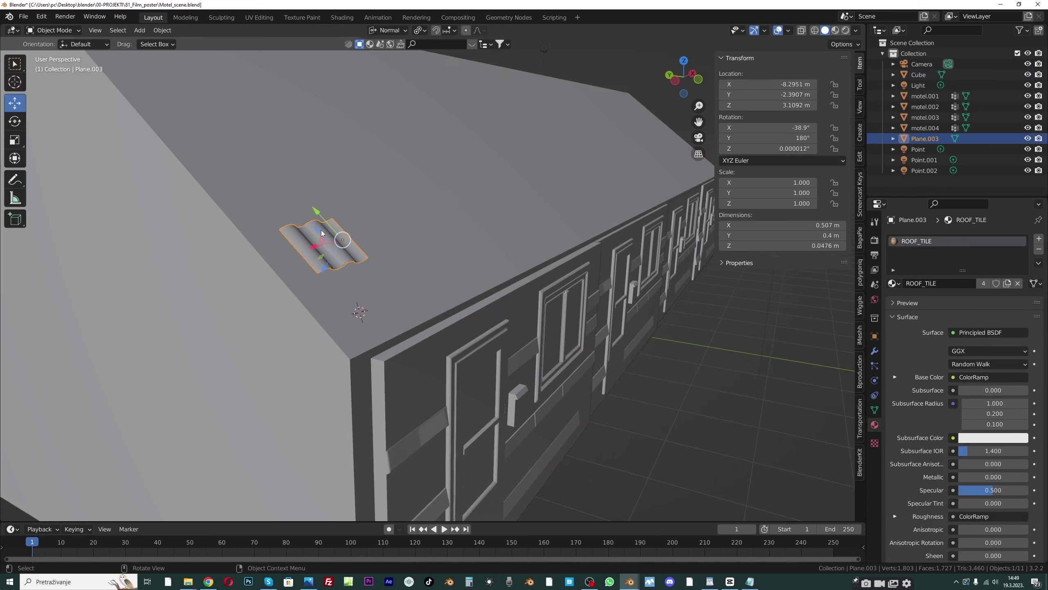
pyautogui.moveTo(318, 212); pyautogui.dragTo(374, 280)
pyautogui.click(373, 278)
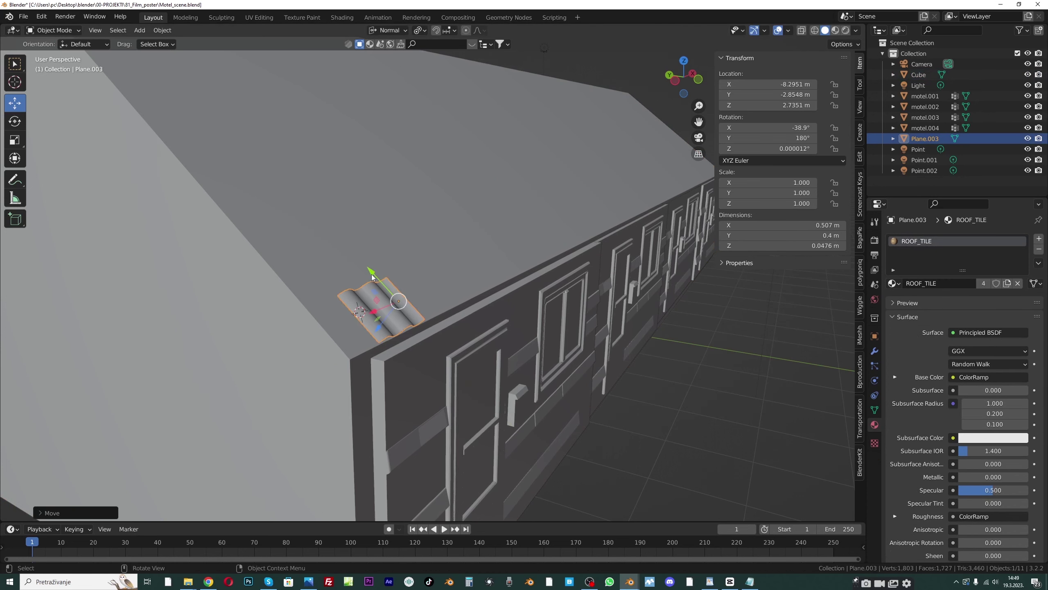
# Slide the tile along its normal X axis to the roof's corner at about X -8.49 m and lower it slightly along normal Z
pyautogui.press('g')
pyautogui.press('x')
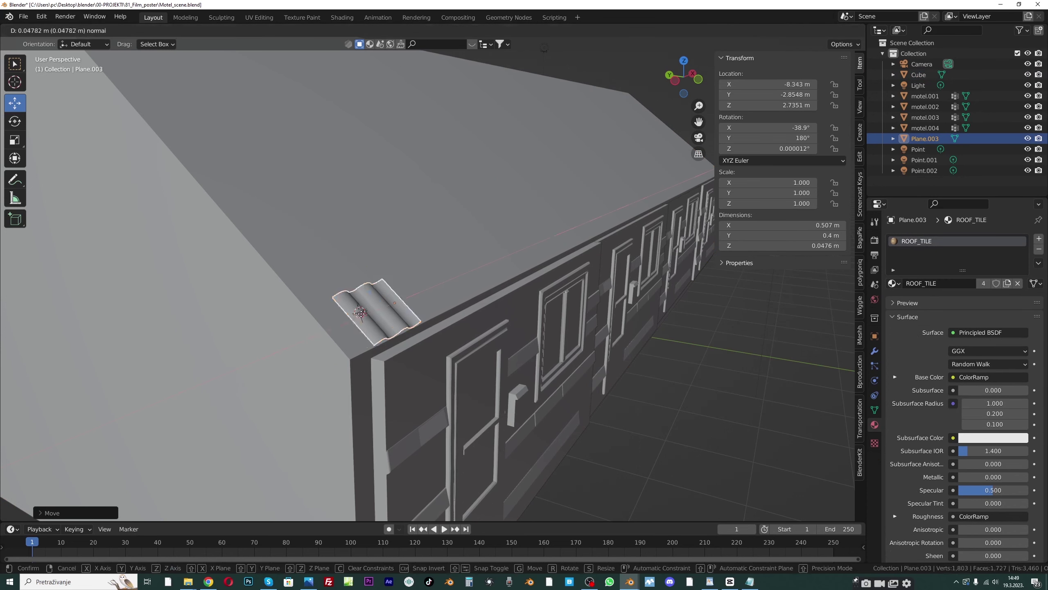
pyautogui.click(365, 335)
pyautogui.press('g')
pyautogui.press('z')
pyautogui.press('z')
pyautogui.press('Escape')
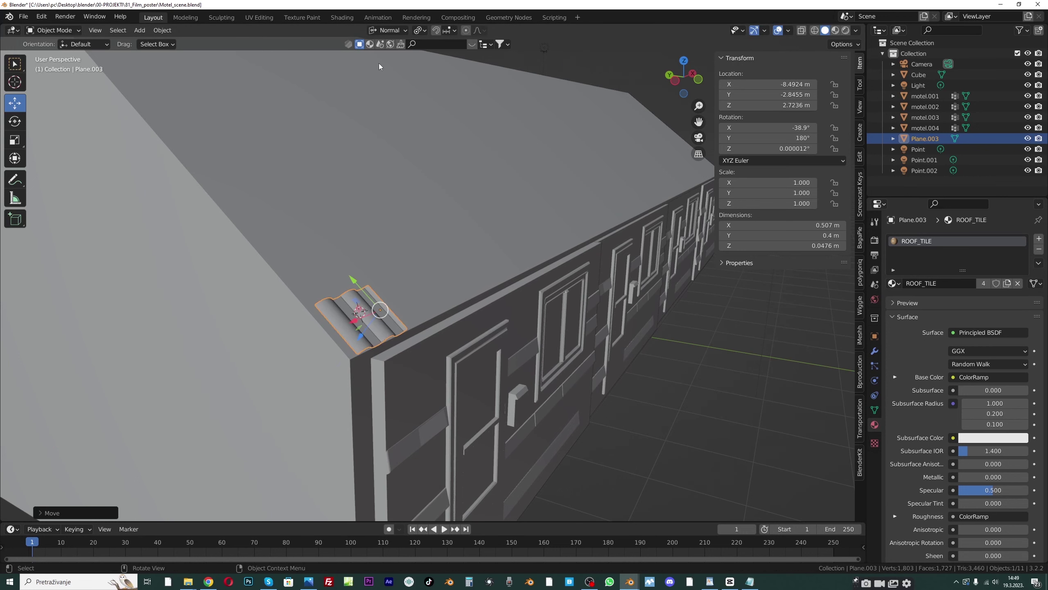
pyautogui.click(387, 30)
pyautogui.click(371, 96)
pyautogui.moveTo(360, 307); pyautogui.dragTo(356, 260)
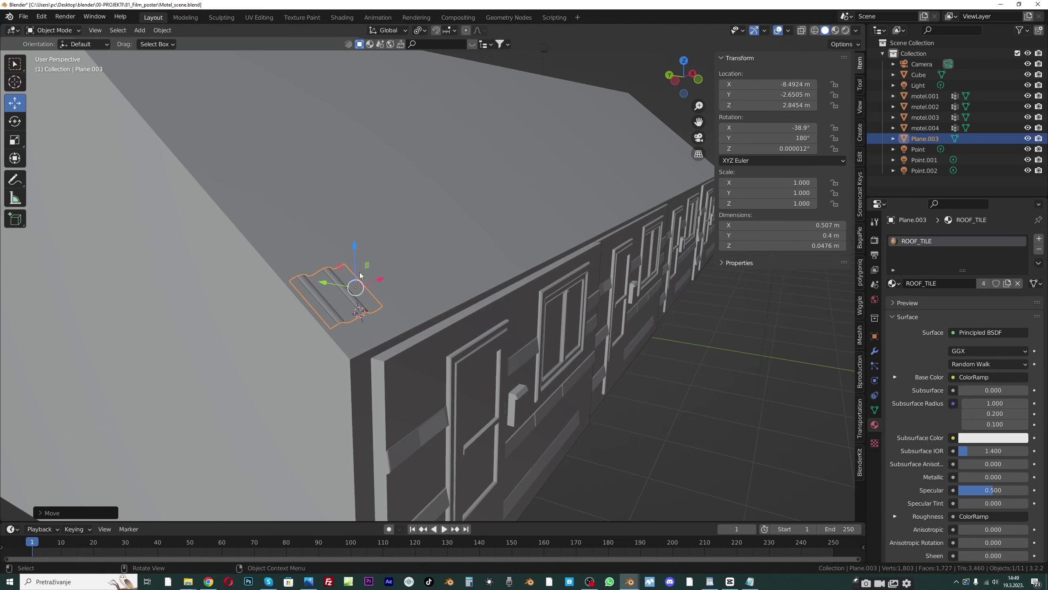
pyautogui.hotkey('ctrl', 'z')
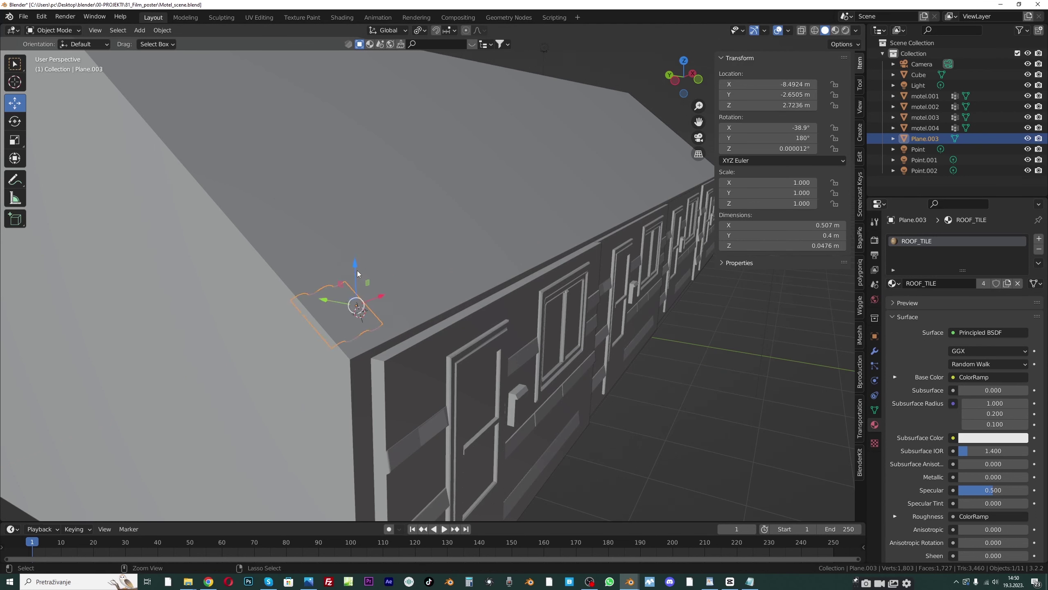
pyautogui.hotkey('ctrl', 'z')
# Set the transform orientation to Normal and raise the tile off the roof along its normal Z axis to about Z 2.7386 m
pyautogui.click(388, 30)
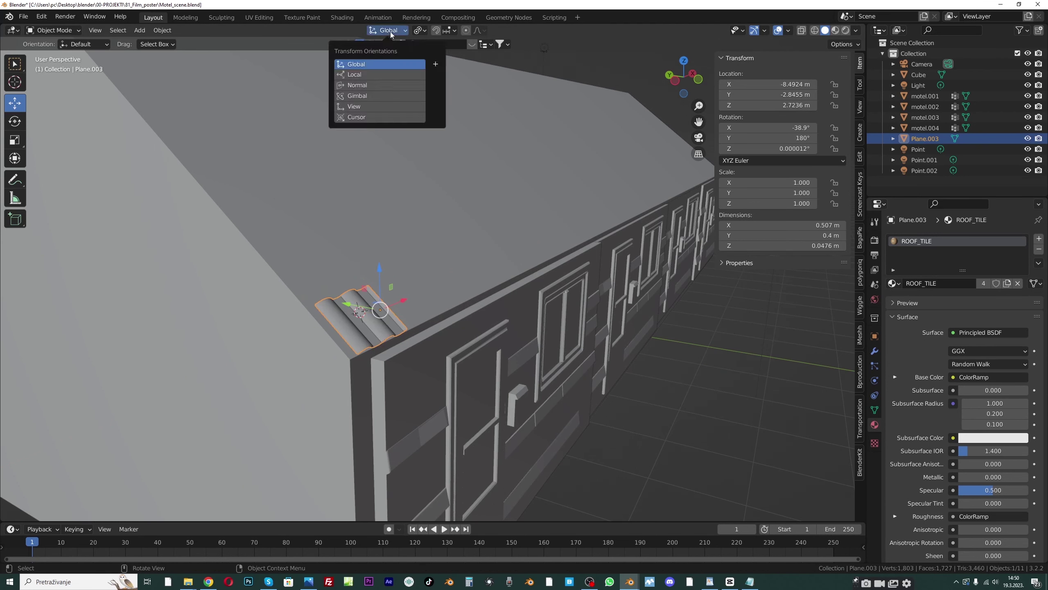
pyautogui.click(355, 85)
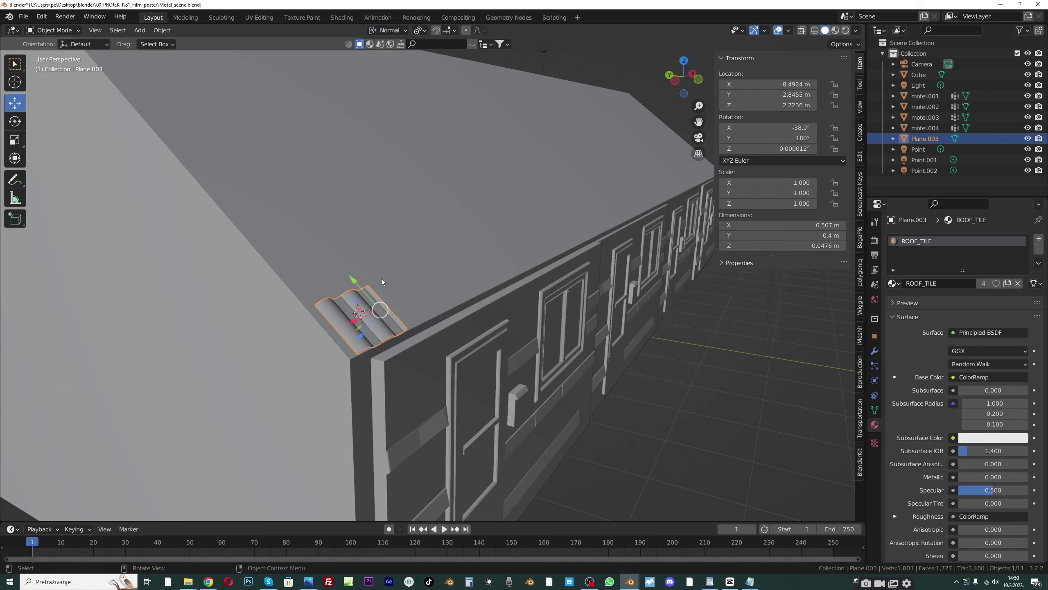
pyautogui.moveTo(365, 336); pyautogui.dragTo(366, 328)
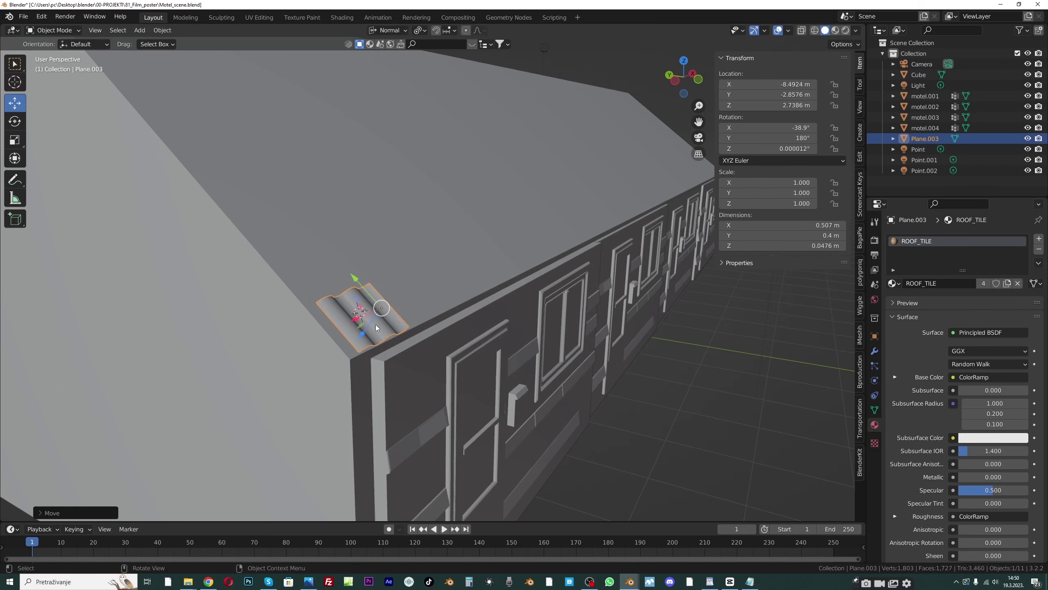
# Add an Array modifier to the roof tile
pyautogui.click(874, 350)
pyautogui.click(914, 240)
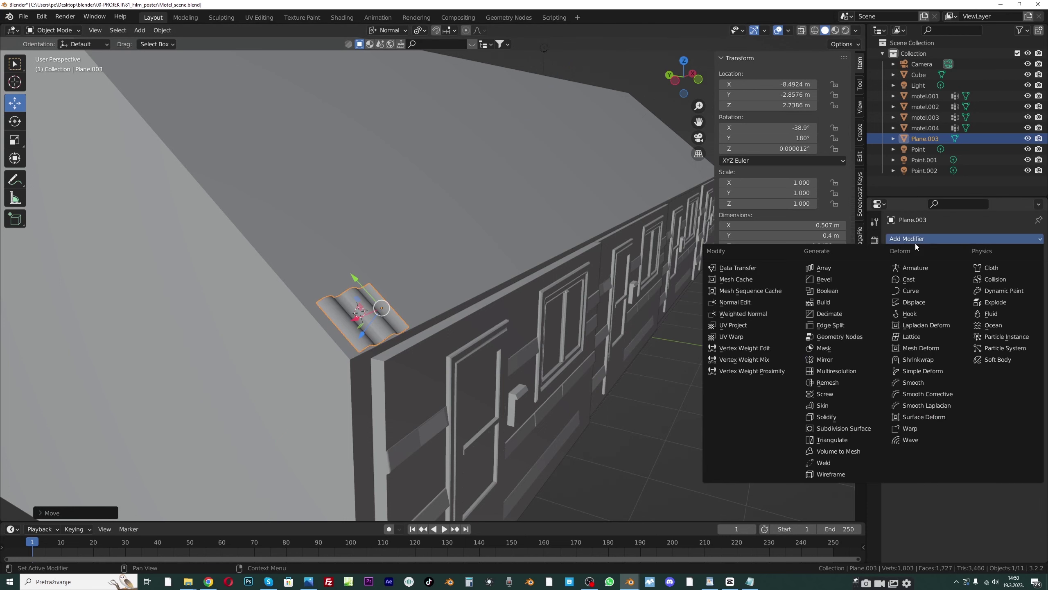
pyautogui.click(832, 272)
pyautogui.scroll(-6, 405, 325)
pyautogui.moveTo(405, 325); pyautogui.dragTo(429, 326, button='middle')
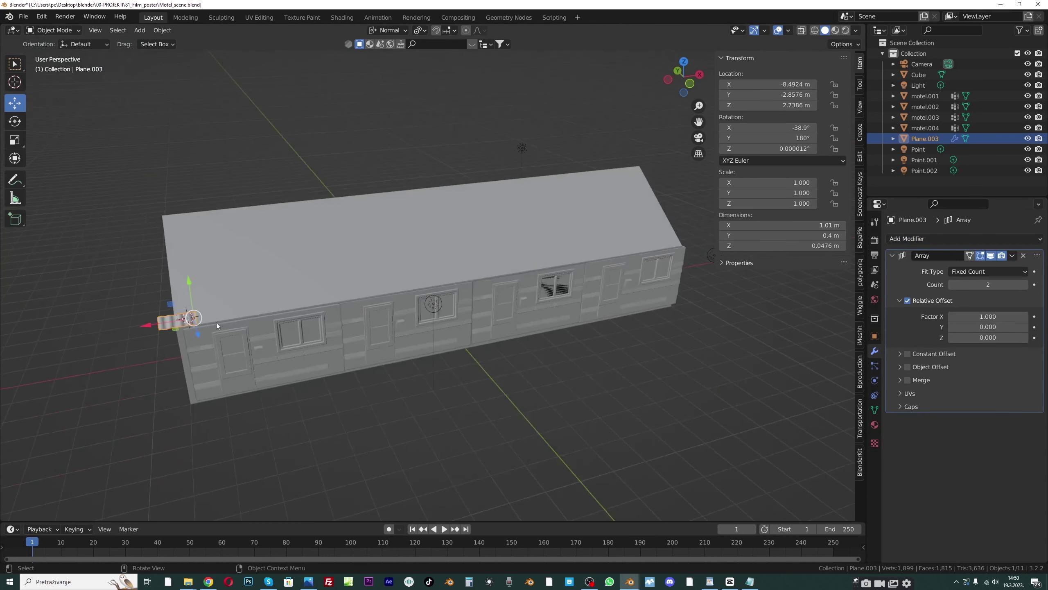
# Move the arrayed tile along its X axis to the opposite end of the roof, at about X 9.36 m
pyautogui.scroll(-4, 216, 323)
pyautogui.keyDown('shift'); pyautogui.moveTo(305, 269); pyautogui.dragTo(285, 282, button='middle'); pyautogui.keyUp('shift')
pyautogui.moveTo(261, 321); pyautogui.dragTo(556, 269)
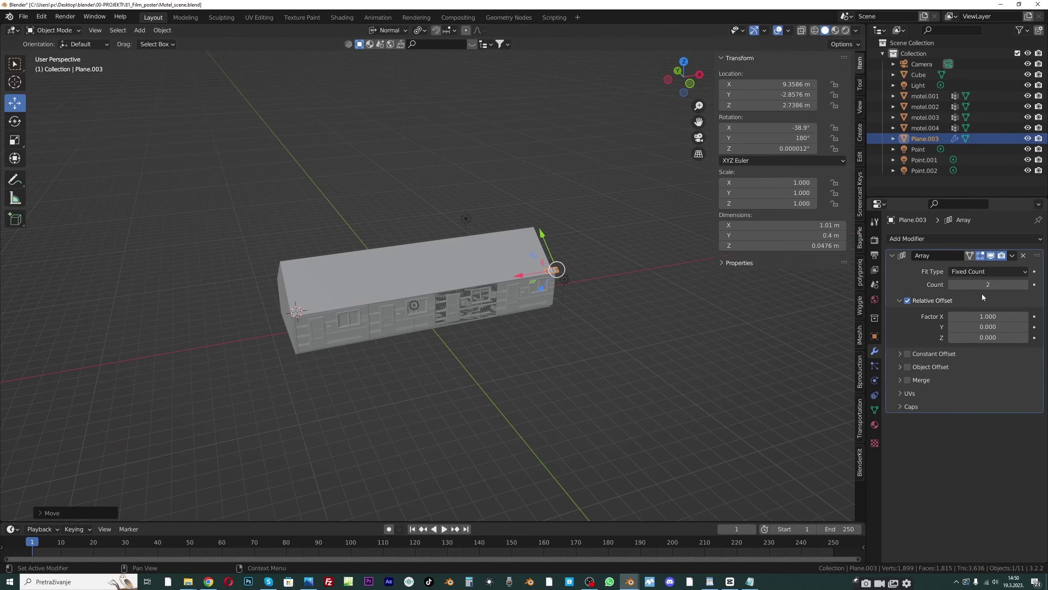
# Set the Array count to 38 so the tile row spans the full length of the eave
pyautogui.scroll(5, 606, 303)
pyautogui.moveTo(607, 303); pyautogui.dragTo(586, 296, button='middle')
pyautogui.scroll(-4, 563, 246)
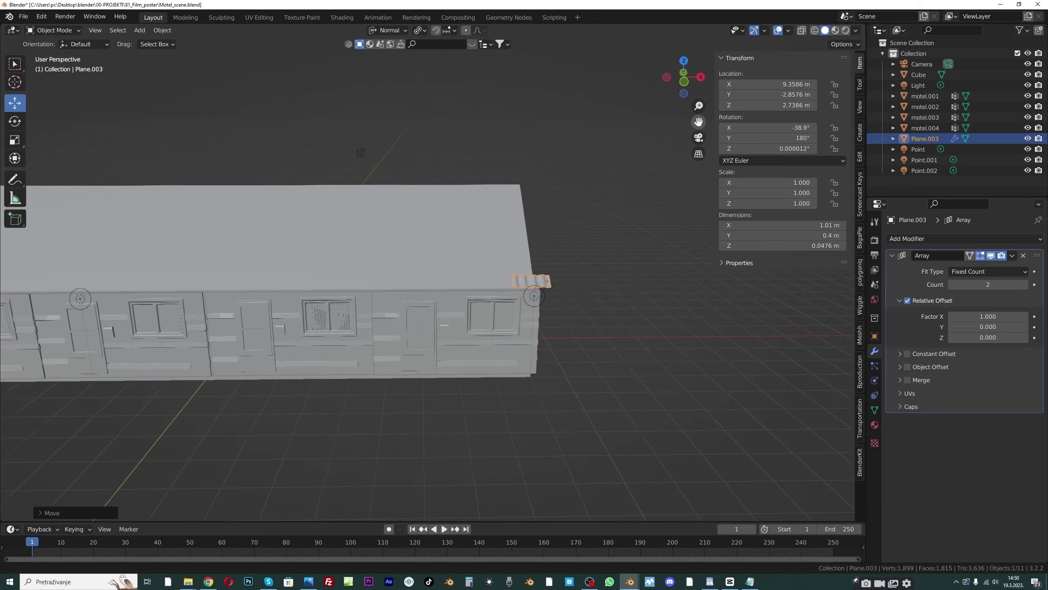
pyautogui.moveTo(564, 246); pyautogui.dragTo(539, 262, button='middle')
pyautogui.scroll(4, 552, 265)
pyautogui.moveTo(986, 284); pyautogui.dragTo(1002, 284)
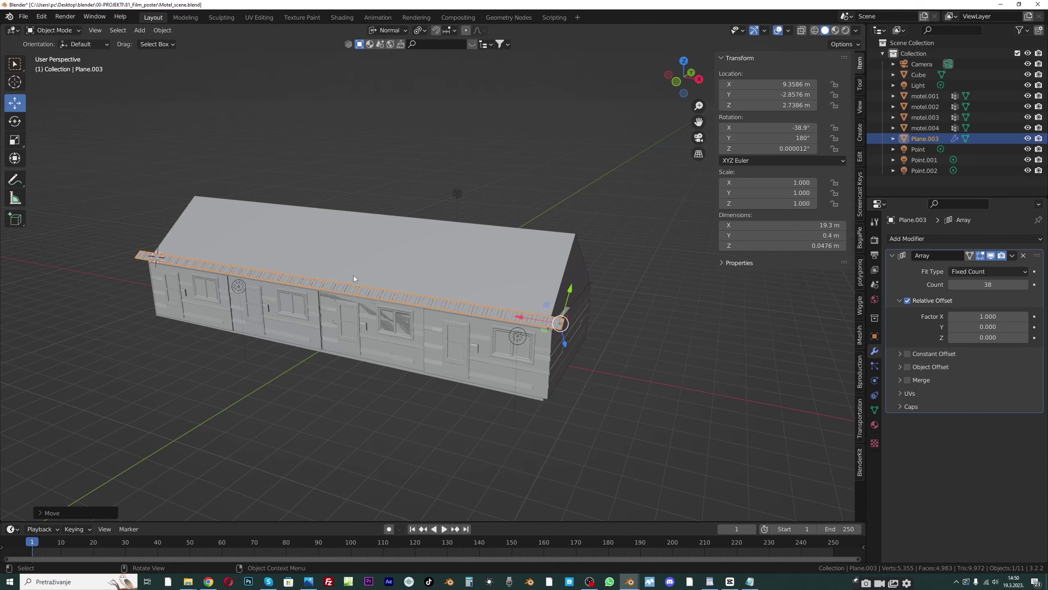
# Slide the tile row down the roof slope along its normal Y axis to overhang the eave, at about Y -2.97 m
pyautogui.moveTo(365, 301); pyautogui.dragTo(455, 309, button='middle')
pyautogui.scroll(1, 489, 297)
pyautogui.moveTo(451, 305); pyautogui.dragTo(446, 310)
pyautogui.moveTo(692, 345); pyautogui.dragTo(688, 338, button='middle')
# Add a second Array modifier with its relative offset factors set to X 0 and Y 1
pyautogui.click(892, 255)
pyautogui.click(908, 238)
pyautogui.click(839, 267)
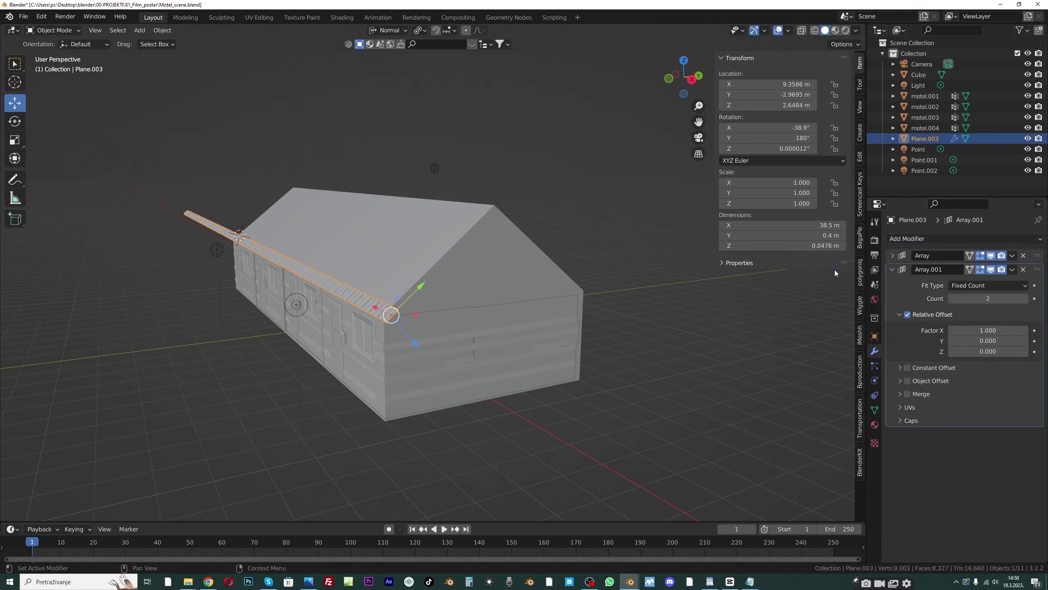
pyautogui.click(993, 331)
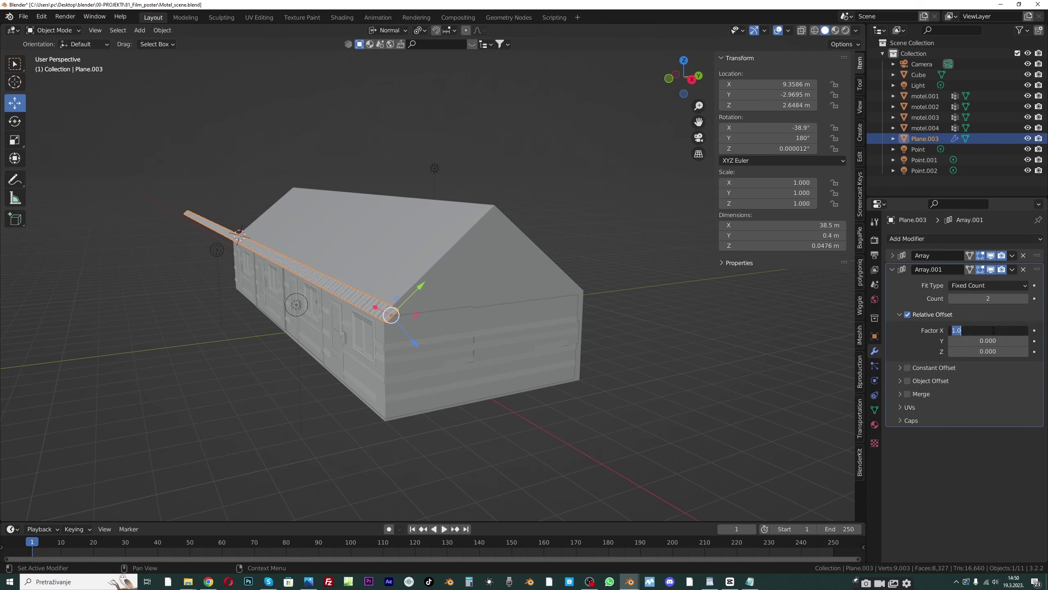
pyautogui.write('0')
pyautogui.press('Return')
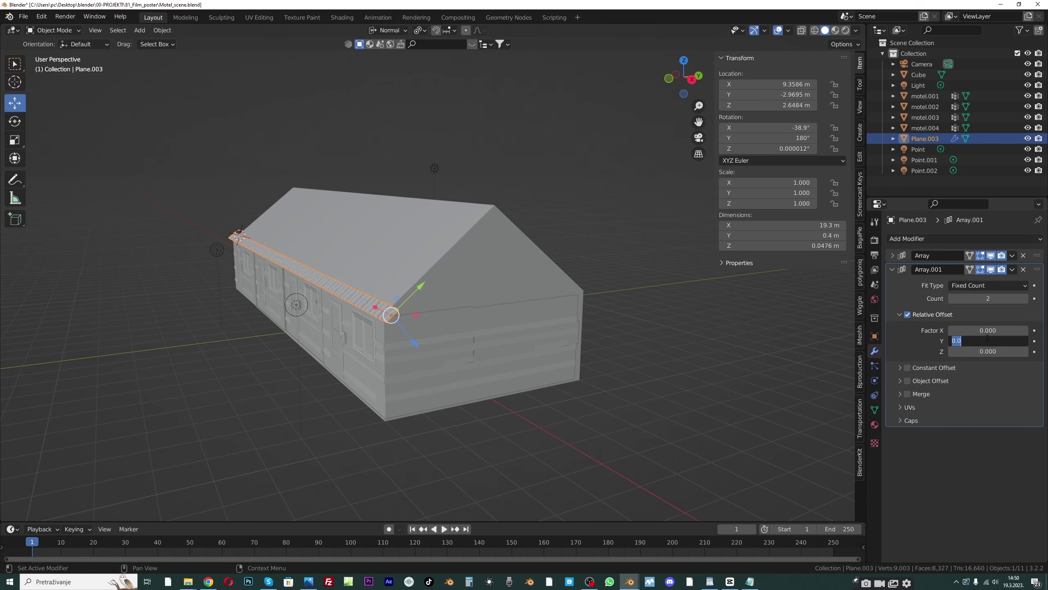
pyautogui.click(981, 341)
pyautogui.write('1')
pyautogui.press('Return')
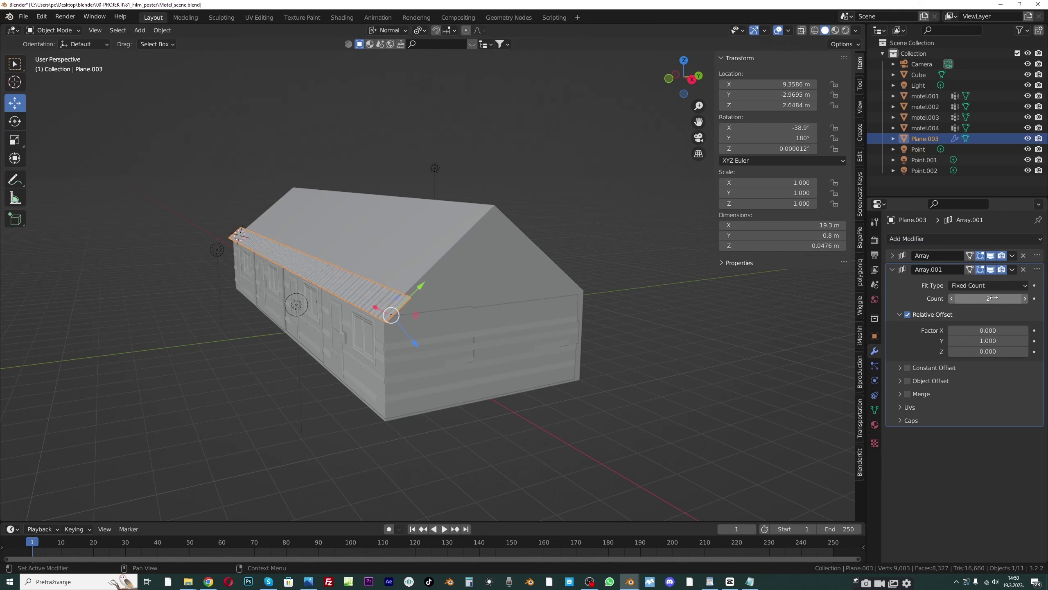
# Set the second Array's count to 10 so the tile rows cover the roof slope up to the ridge
pyautogui.moveTo(987, 300); pyautogui.dragTo(1024, 299)
pyautogui.scroll(-4, 346, 247)
pyautogui.moveTo(347, 246); pyautogui.dragTo(496, 246, button='middle')
pyautogui.scroll(6, 486, 303)
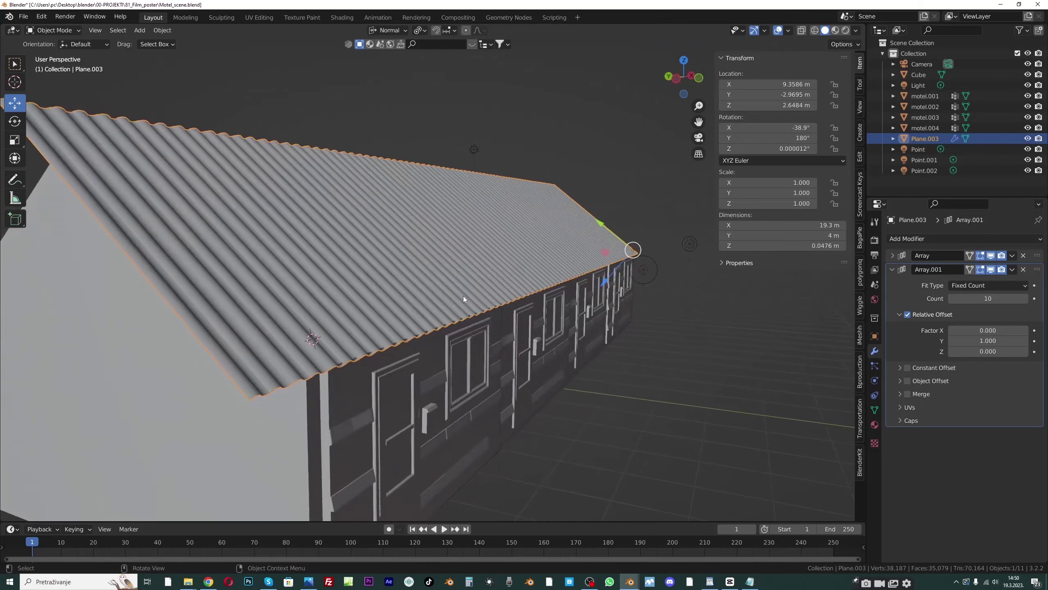
# Open the roof tile mesh in Edit Mode and view it from the gable corner
pyautogui.click(43, 32)
pyautogui.click(53, 46)
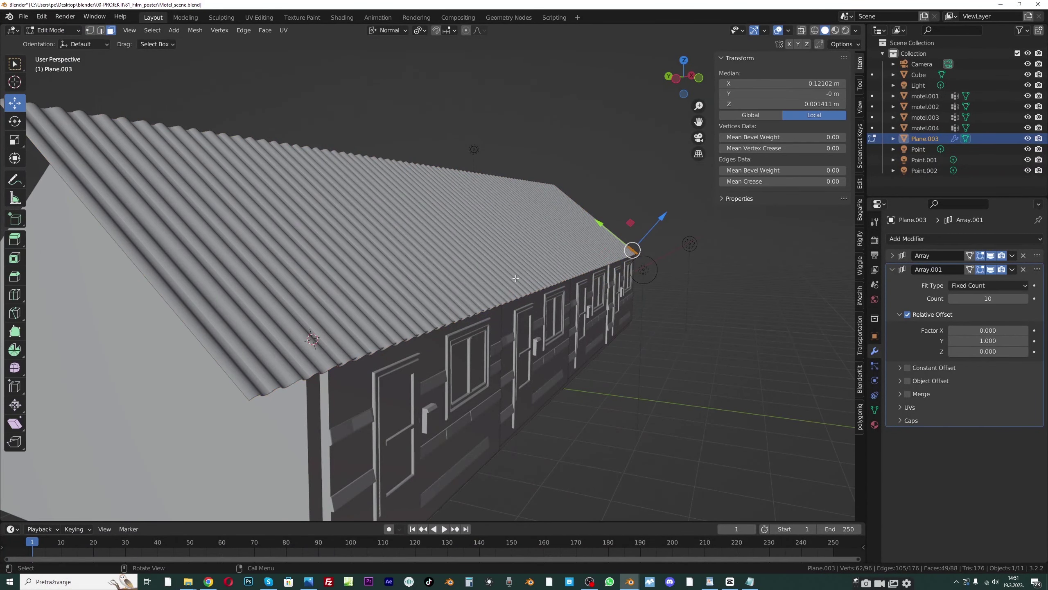
pyautogui.scroll(-4, 516, 279)
pyautogui.moveTo(516, 279); pyautogui.dragTo(403, 295, button='middle')
pyautogui.scroll(4, 425, 307)
pyautogui.press('g')
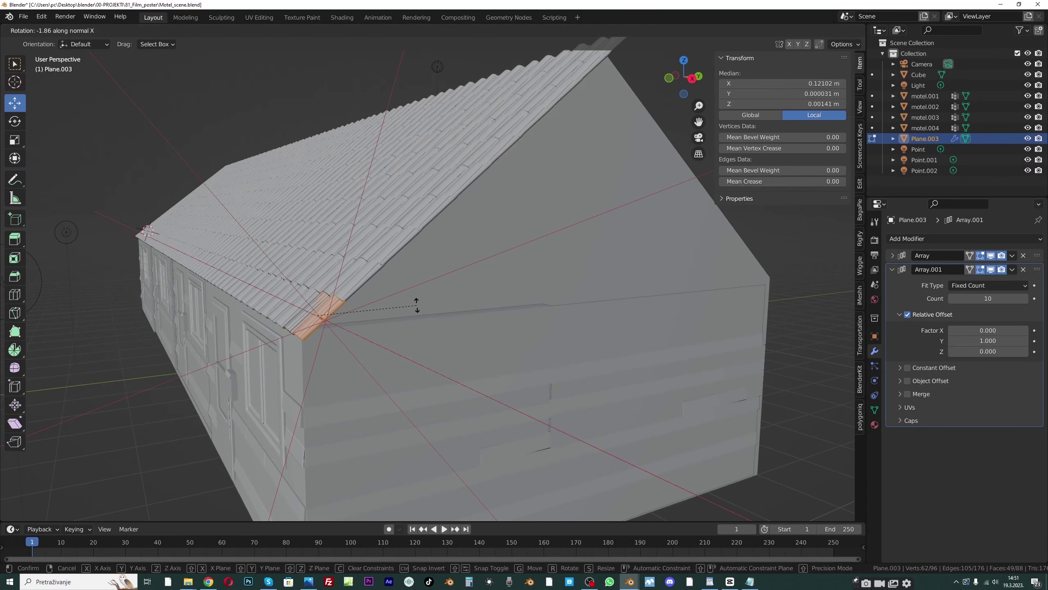
pyautogui.rightClick(418, 313)
pyautogui.press('g')
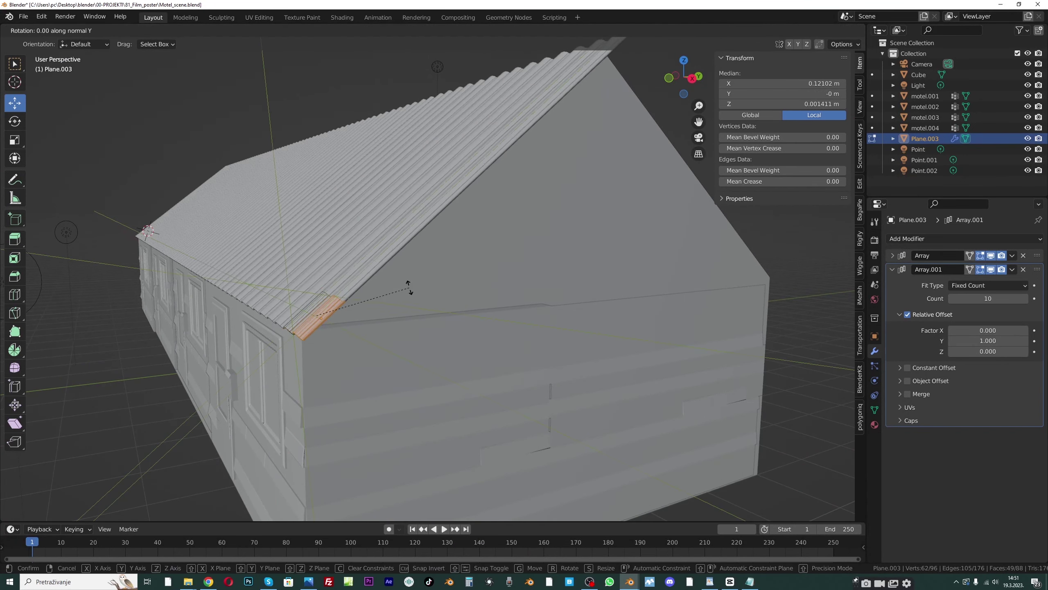
pyautogui.rightClick(386, 278)
pyautogui.scroll(2, 386, 277)
pyautogui.moveTo(385, 277); pyautogui.dragTo(403, 296, button='middle')
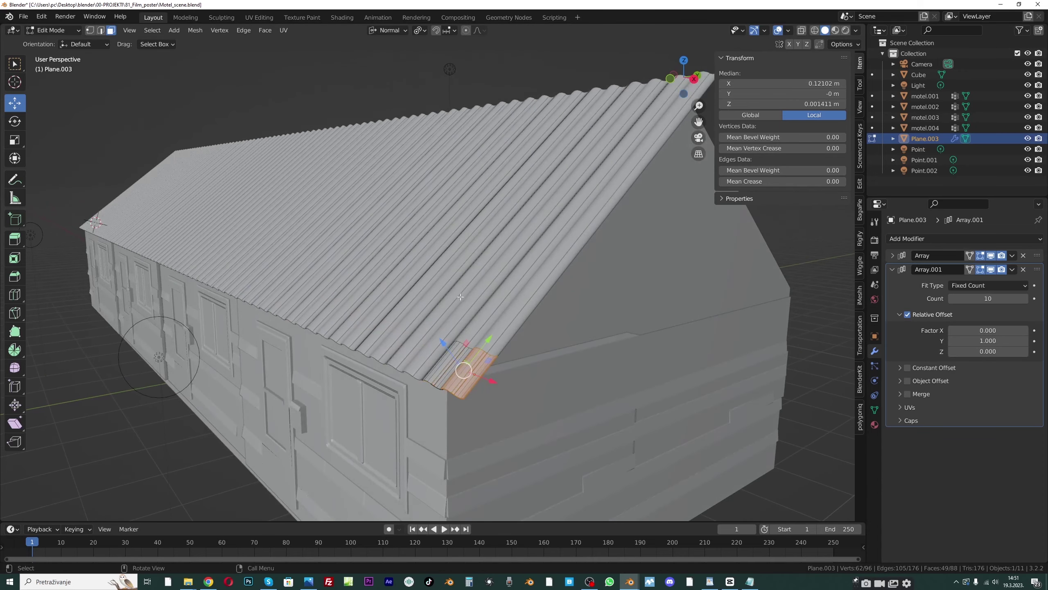
# Switch the transform orientation to Global
pyautogui.click(388, 30)
pyautogui.click(418, 64)
pyautogui.moveTo(475, 289); pyautogui.dragTo(496, 288, button='middle')
pyautogui.press('r')
pyautogui.press('x')
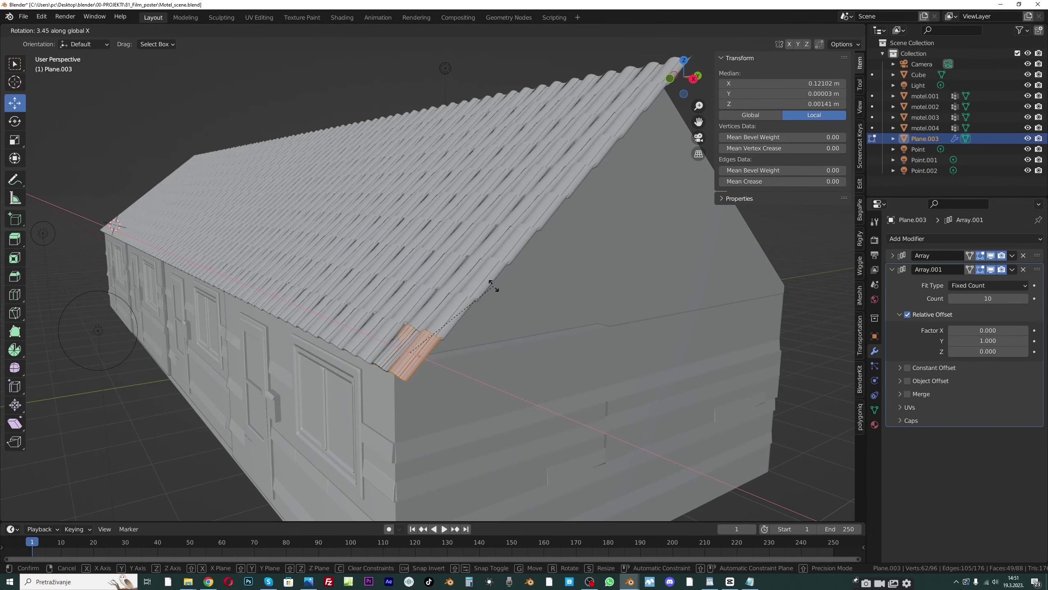
pyautogui.rightClick(493, 285)
pyautogui.press('r')
pyautogui.press('y')
pyautogui.rightClick(490, 284)
# Rotate the tile mesh about the global X axis by about -2.5° so the arrayed rows overlap like stepped roof tiles
pyautogui.press('r')
pyautogui.press('x')
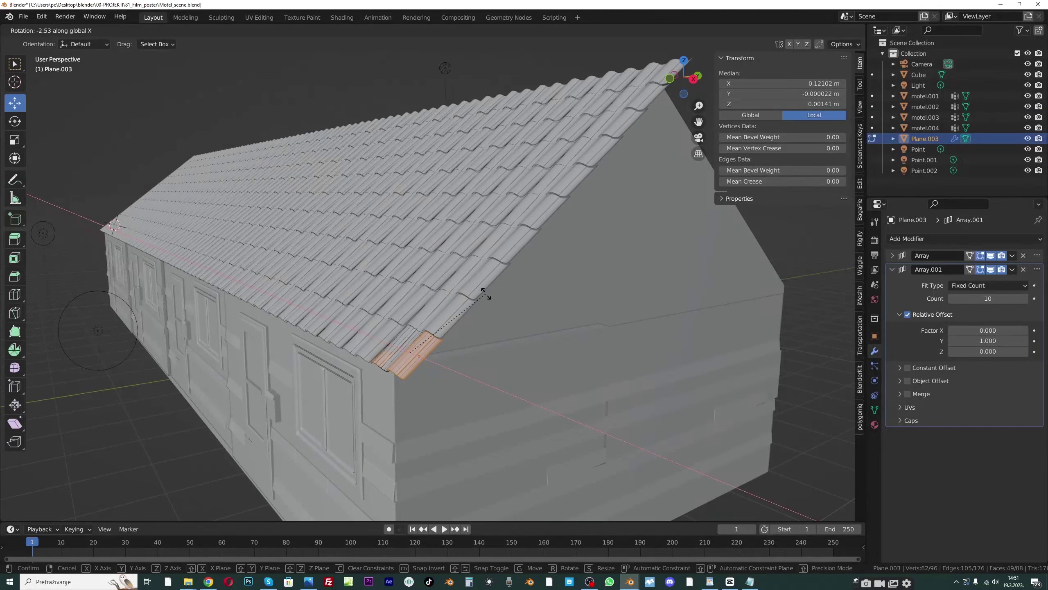
pyautogui.click(485, 293)
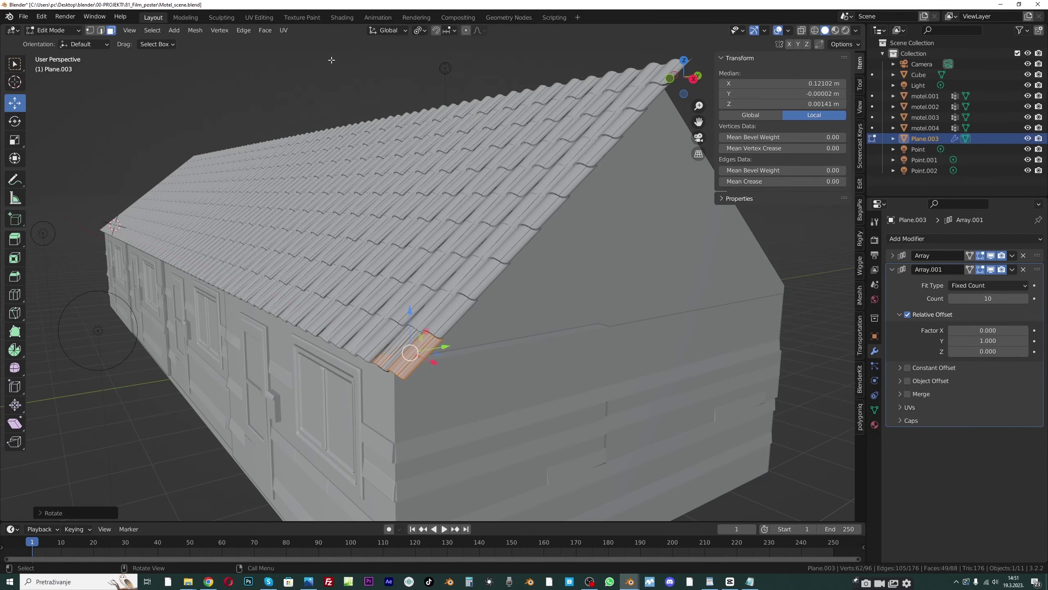
pyautogui.click(386, 31)
pyautogui.click(363, 85)
pyautogui.press('s')
pyautogui.press('y')
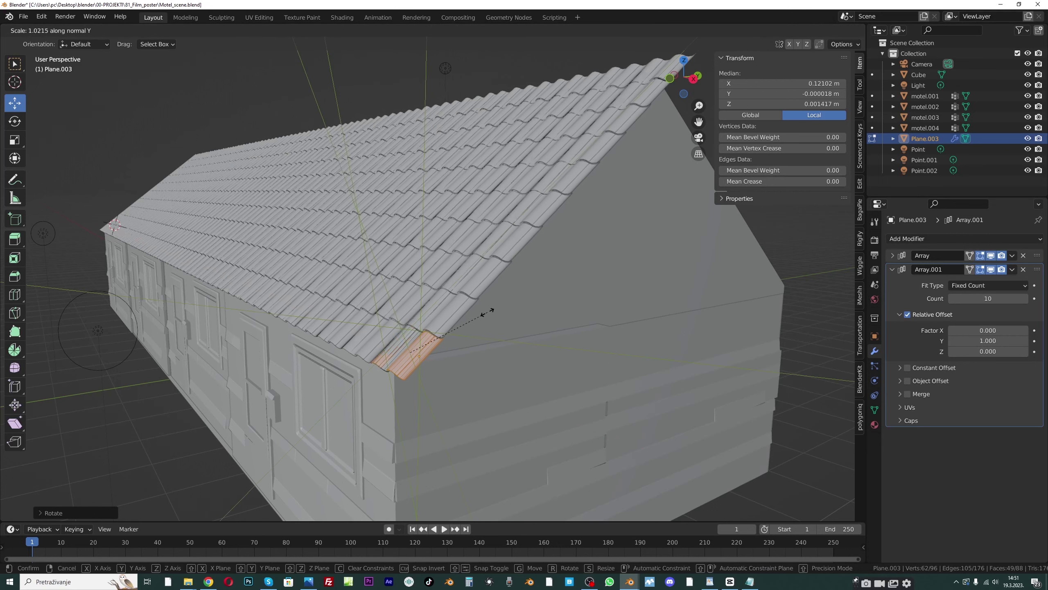
pyautogui.rightClick(479, 318)
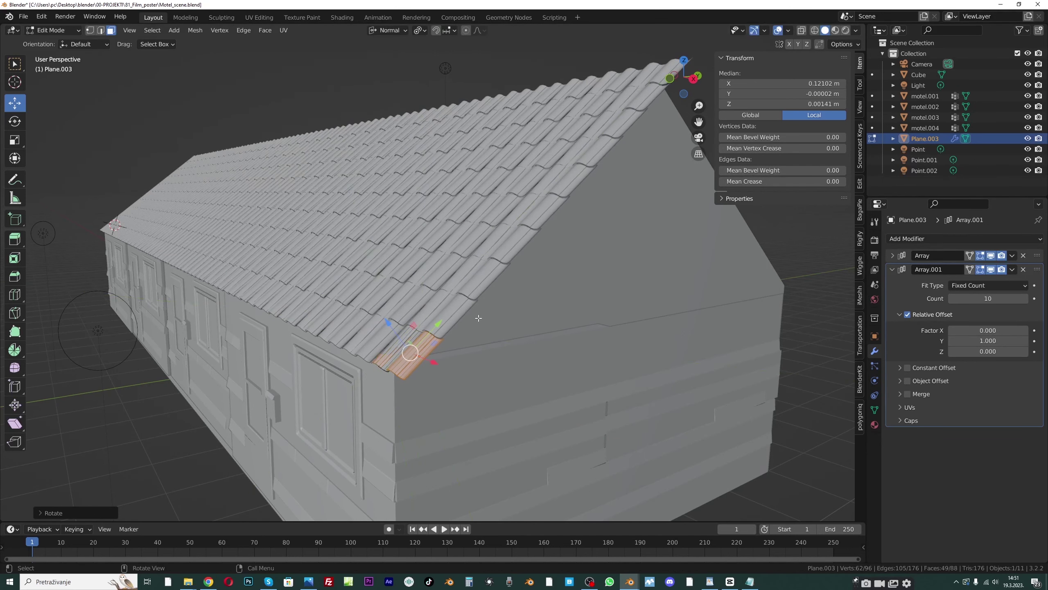
pyautogui.press('s')
pyautogui.press('z')
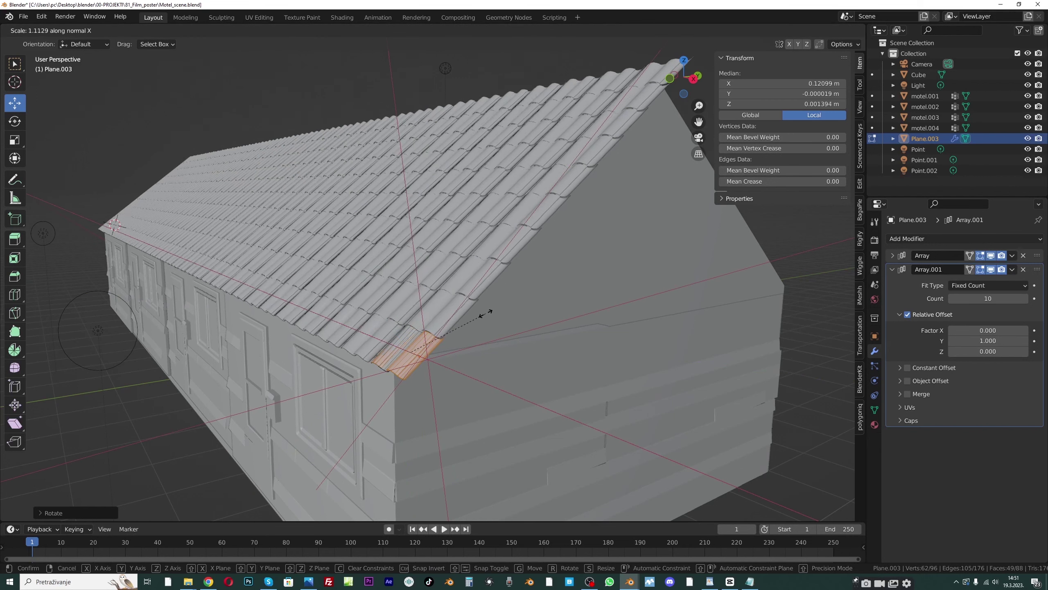
pyautogui.rightClick(488, 311)
# Return to Object Mode and shift the tiled roof slope along X to about 9.48 m
pyautogui.click(52, 31)
pyautogui.click(47, 37)
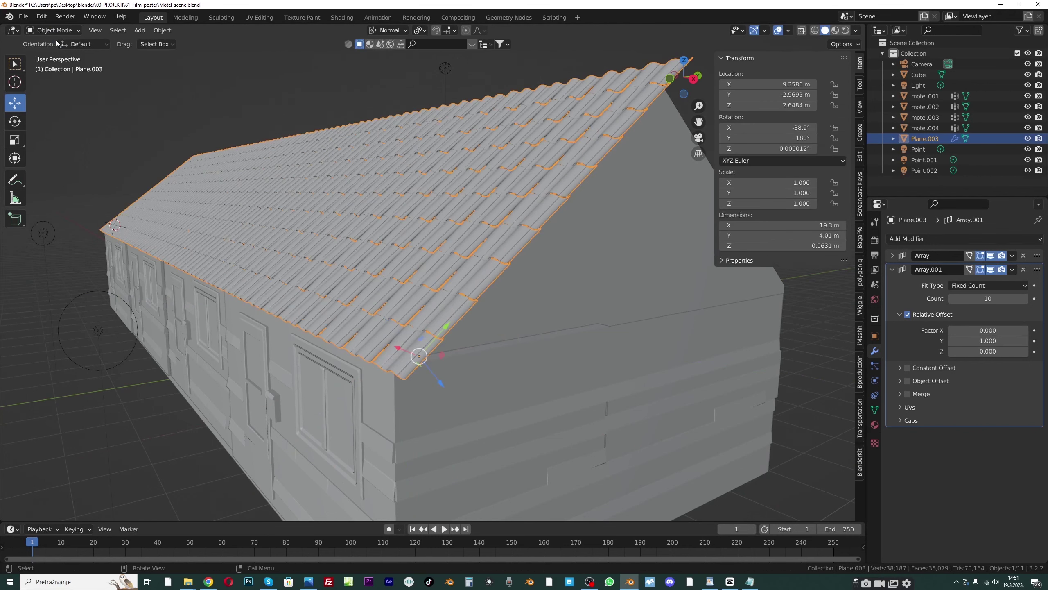
pyautogui.click(356, 82)
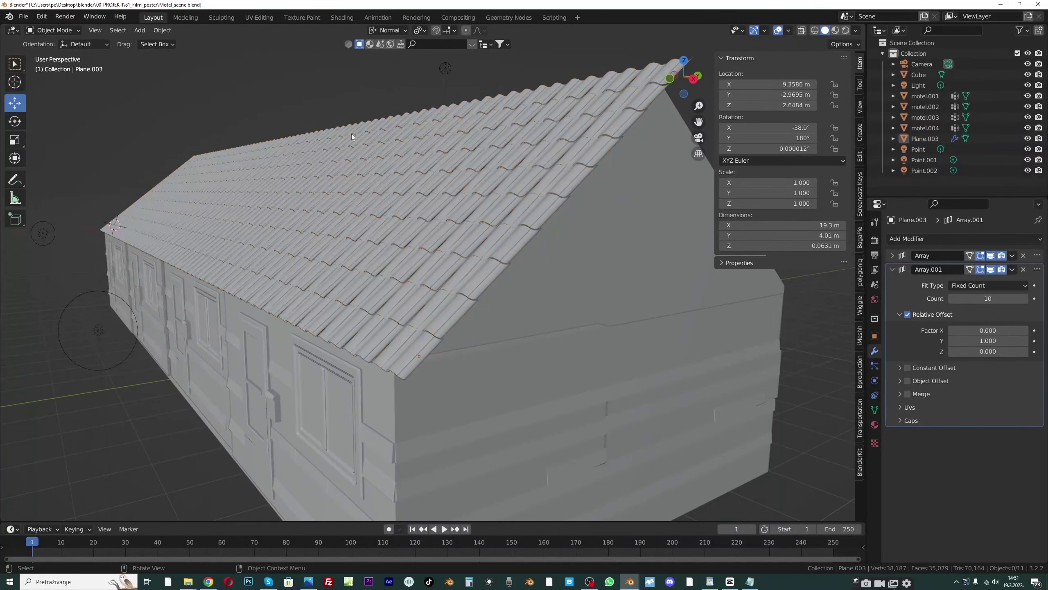
pyautogui.scroll(-7, 350, 128)
pyautogui.moveTo(336, 231); pyautogui.dragTo(417, 238, button='middle')
pyautogui.click(417, 239)
pyautogui.moveTo(531, 274); pyautogui.dragTo(541, 279)
pyautogui.moveTo(541, 279); pyautogui.dragTo(405, 301, button='middle')
# Set the transform orientation to Global and duplicate the tiled slope along Y, placing the copy at about Y 0.41 m
pyautogui.click(391, 32)
pyautogui.click(362, 63)
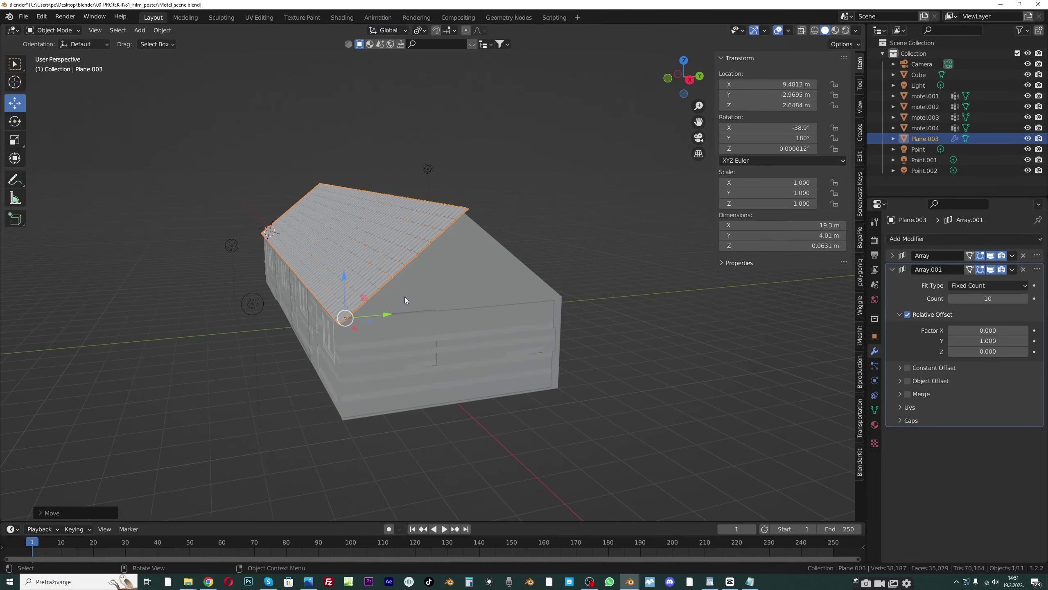
pyautogui.hotkey('shift', 'd')
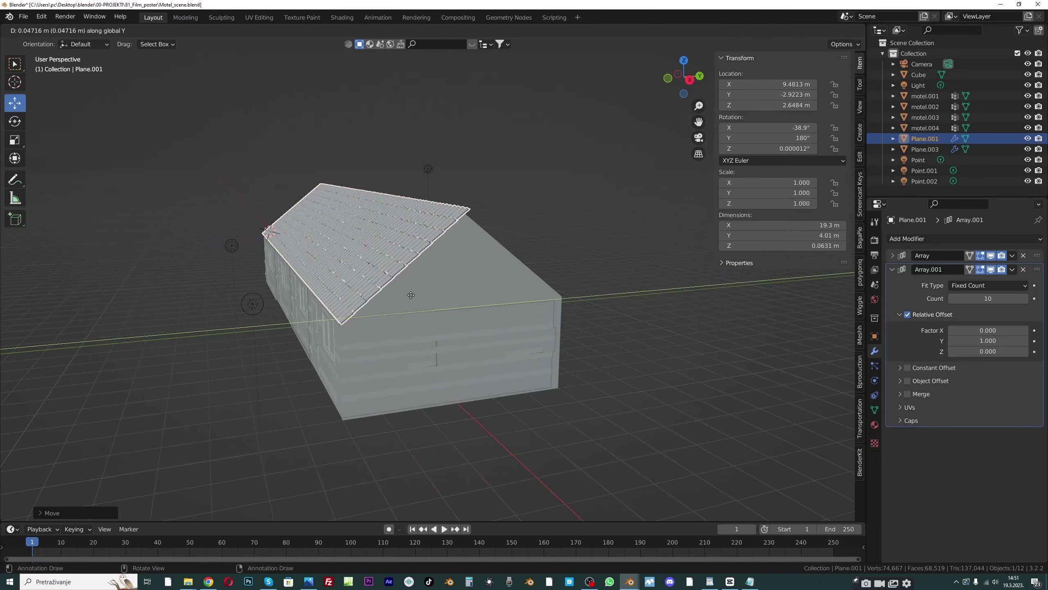
pyautogui.press('y')
pyautogui.click(549, 282)
pyautogui.moveTo(426, 260); pyautogui.dragTo(397, 212, button='middle')
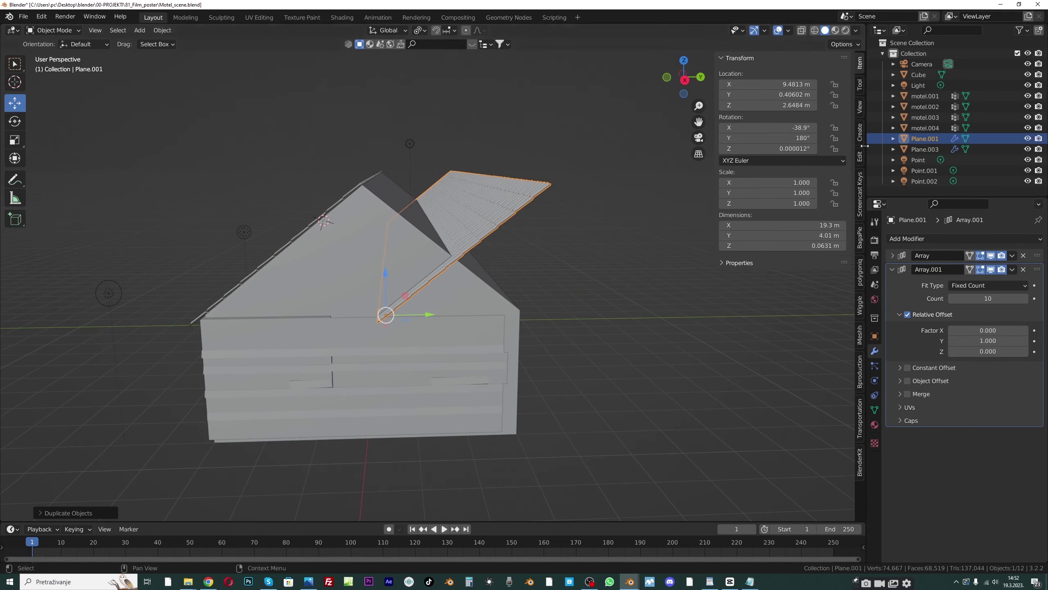
# Flip the duplicated slope by changing its X rotation to positive 38.9°
pyautogui.click(727, 127)
pyautogui.click(720, 128)
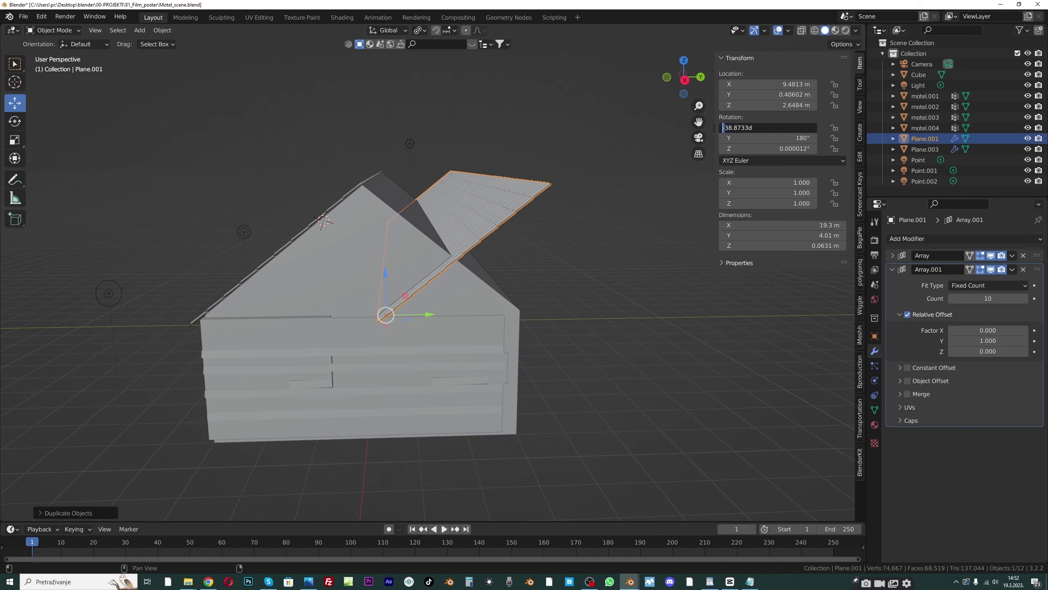
pyautogui.press('Return')
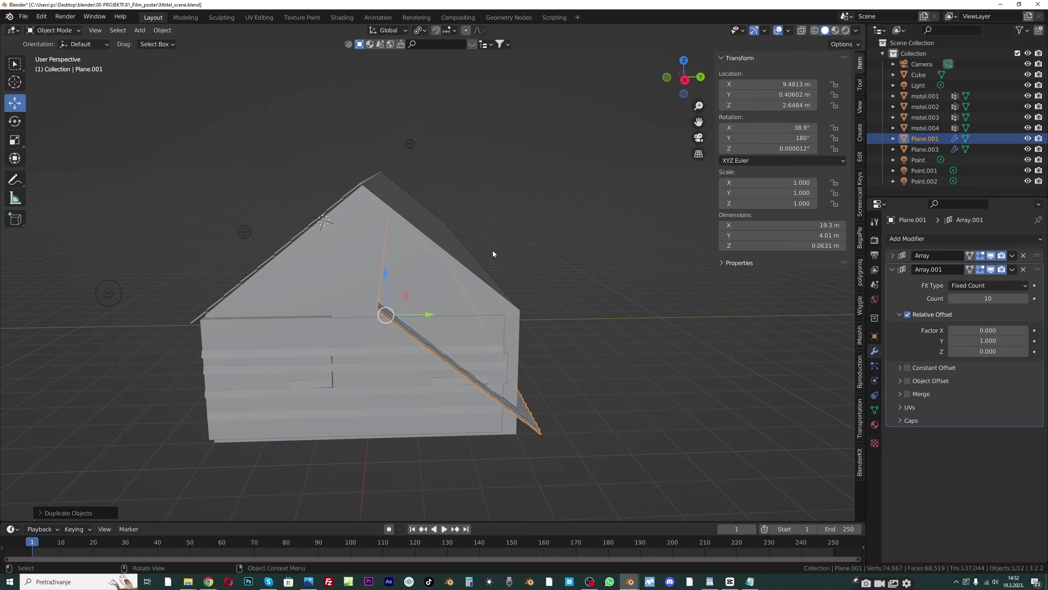
# Seat the duplicated tiles on the opposite roof slope, at about Y 0.14 m and Z 4.91 m
pyautogui.moveTo(390, 279); pyautogui.dragTo(365, 155)
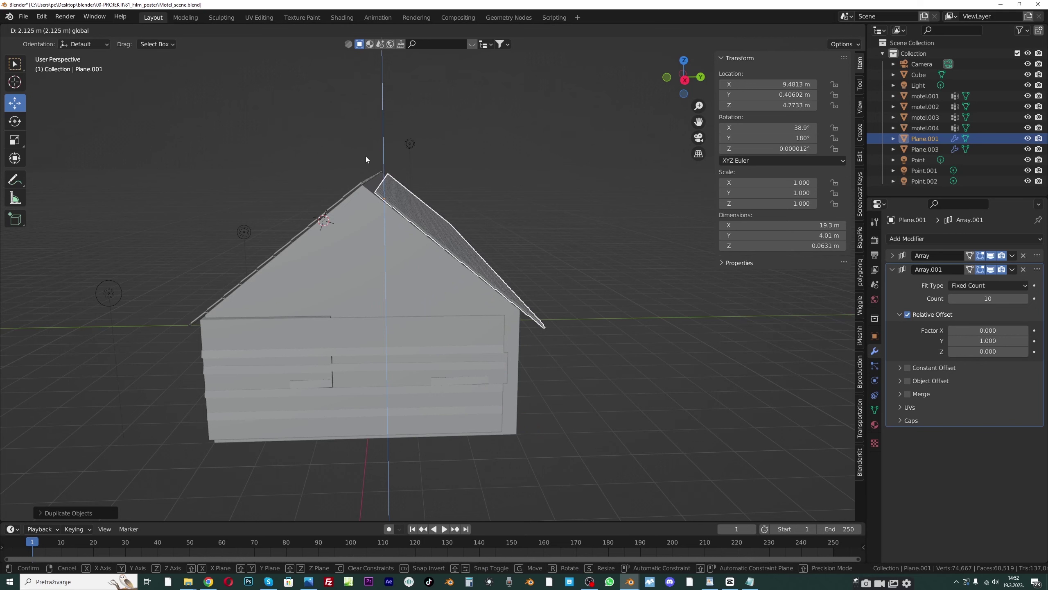
pyautogui.press('KP_3')
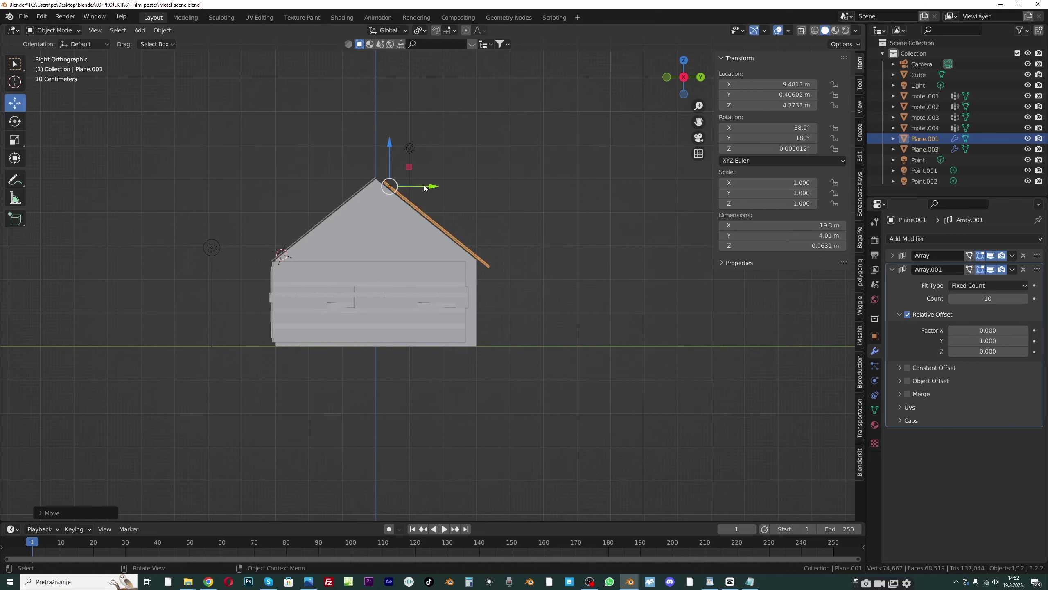
pyautogui.scroll(2, 420, 244)
pyautogui.moveTo(413, 146); pyautogui.dragTo(410, 146)
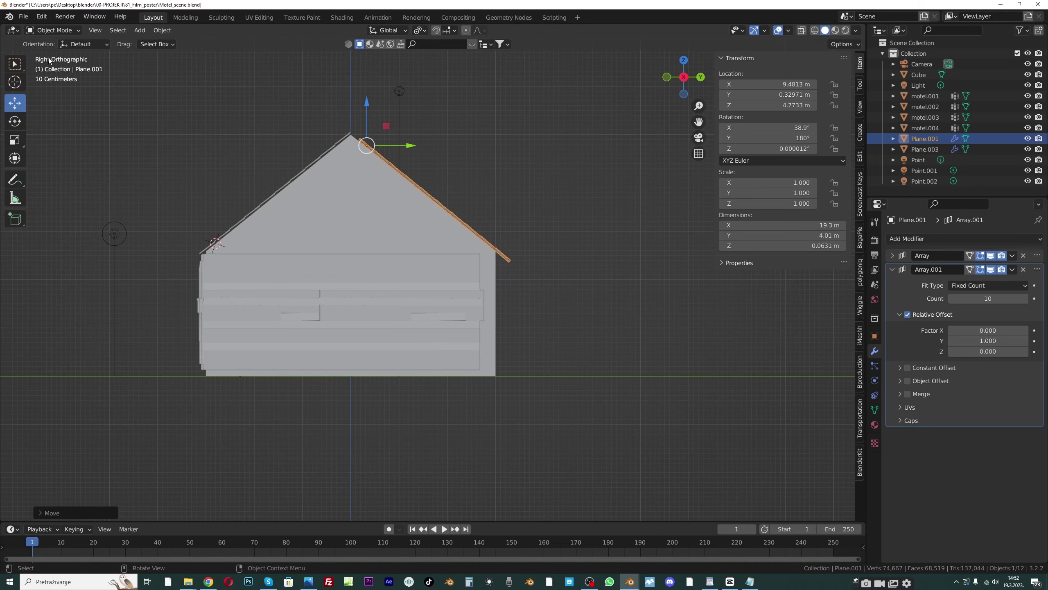
pyautogui.moveTo(374, 101); pyautogui.dragTo(373, 94)
pyautogui.moveTo(409, 140); pyautogui.dragTo(359, 109)
pyautogui.moveTo(398, 143); pyautogui.dragTo(394, 143)
pyautogui.scroll(-4, 440, 208)
pyautogui.moveTo(440, 208); pyautogui.dragTo(419, 203, button='middle')
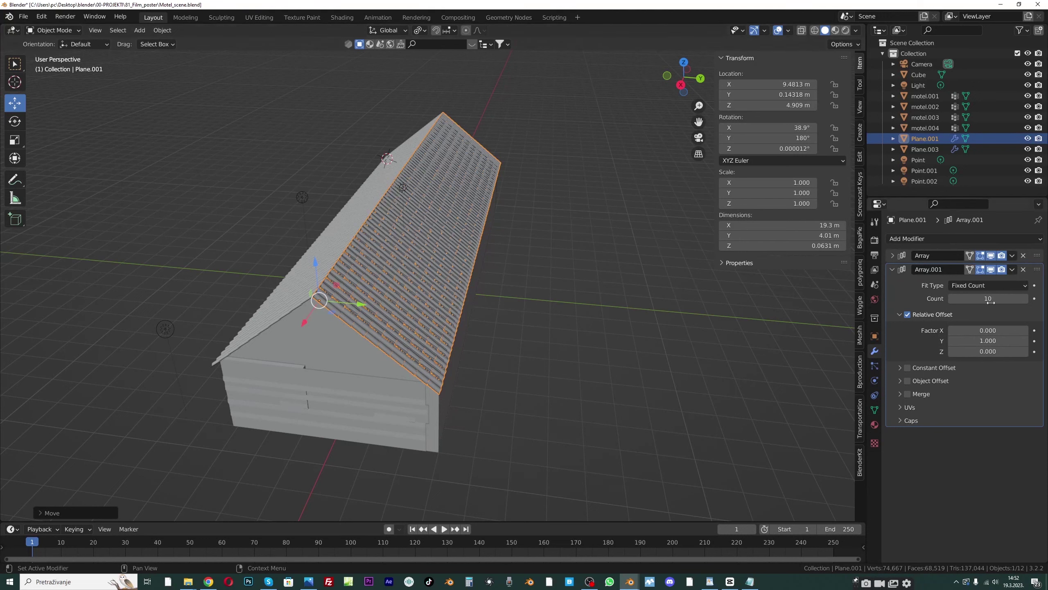
# Reduce the duplicated slope's first Array modifier to a count of 2, keeping the second Array's count
pyautogui.moveTo(993, 300); pyautogui.dragTo(987, 300)
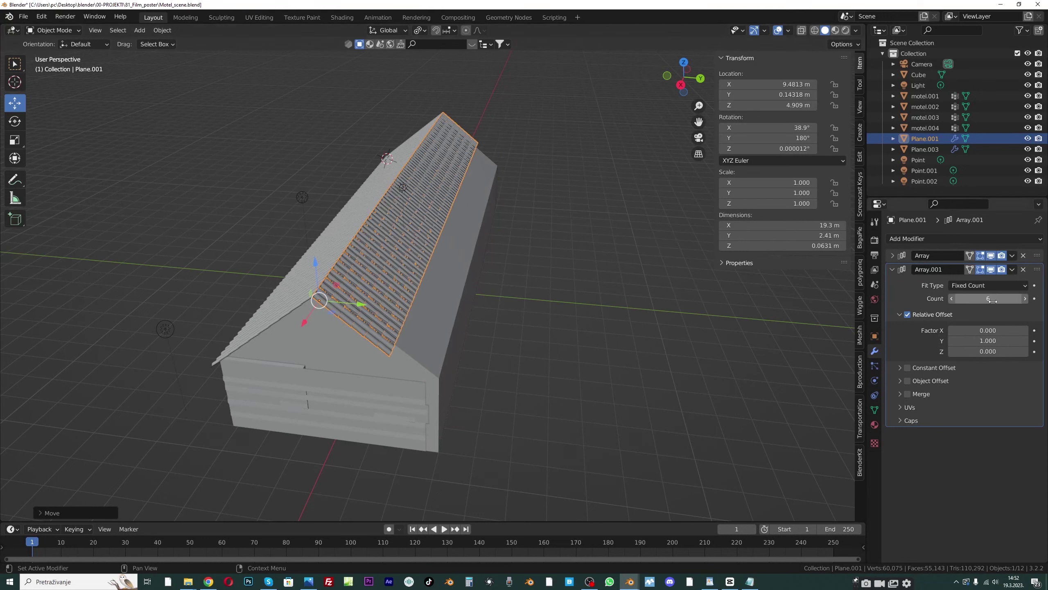
pyautogui.press('Escape')
pyautogui.click(892, 269)
pyautogui.click(892, 255)
pyautogui.moveTo(1000, 285)
pyautogui.mouseDown()
pyautogui.moveTo(968, 285)
pyautogui.moveTo(992, 285)
pyautogui.mouseUp()
pyautogui.scroll(-4, 529, 285)
pyautogui.moveTo(527, 283); pyautogui.dragTo(446, 242, button='middle')
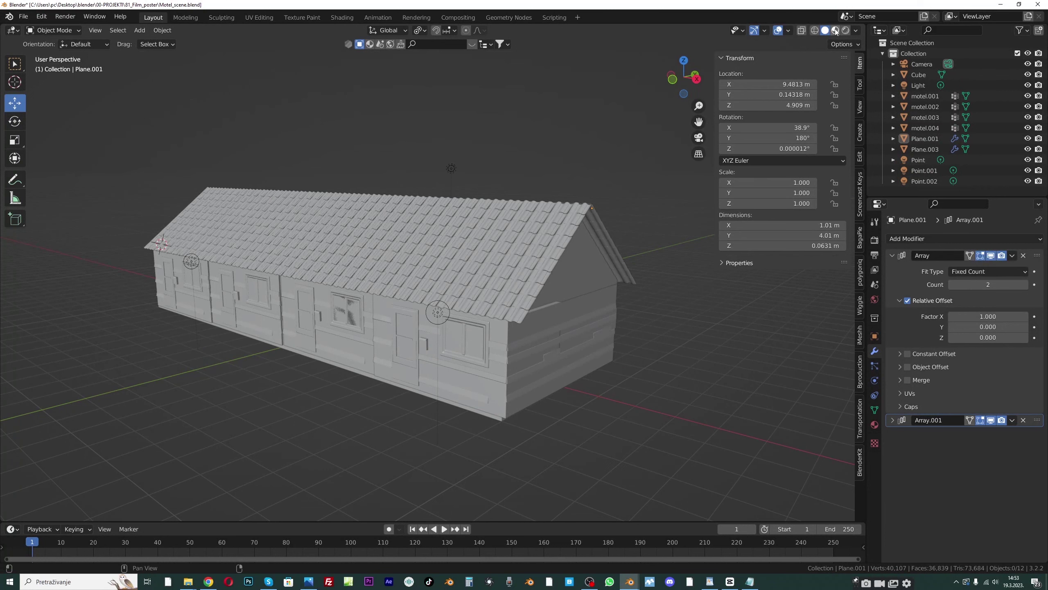
# Show the model in Material Preview, select the front tiled slope and open its ROOF_TILE material in the Shading workspace
pyautogui.click(835, 32)
pyautogui.scroll(2, 400, 244)
pyautogui.click(410, 242)
pyautogui.moveTo(410, 242); pyautogui.dragTo(432, 291, button='middle')
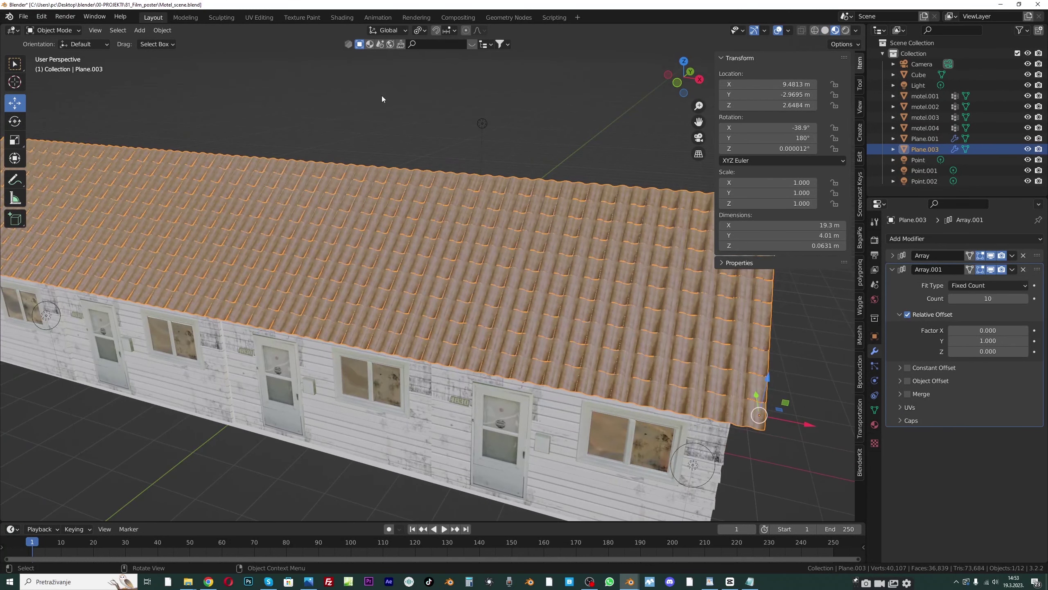
pyautogui.click(344, 19)
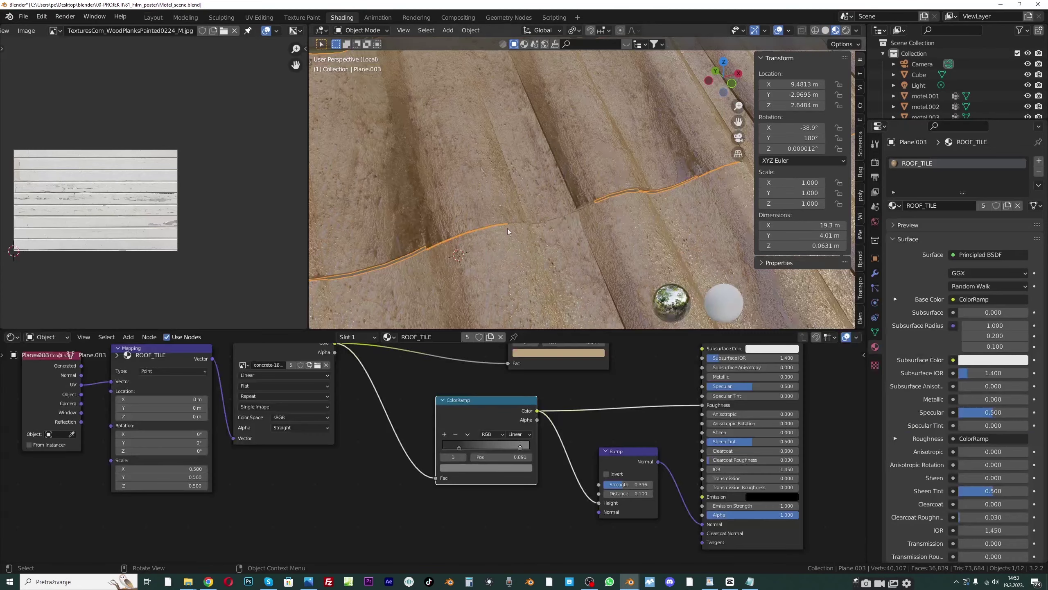
pyautogui.scroll(-4, 498, 228)
pyautogui.scroll(-5, 497, 227)
pyautogui.moveTo(528, 209); pyautogui.dragTo(537, 205, button='middle')
pyautogui.moveTo(738, 123); pyautogui.dragTo(540, 205)
pyautogui.scroll(-5, 437, 413)
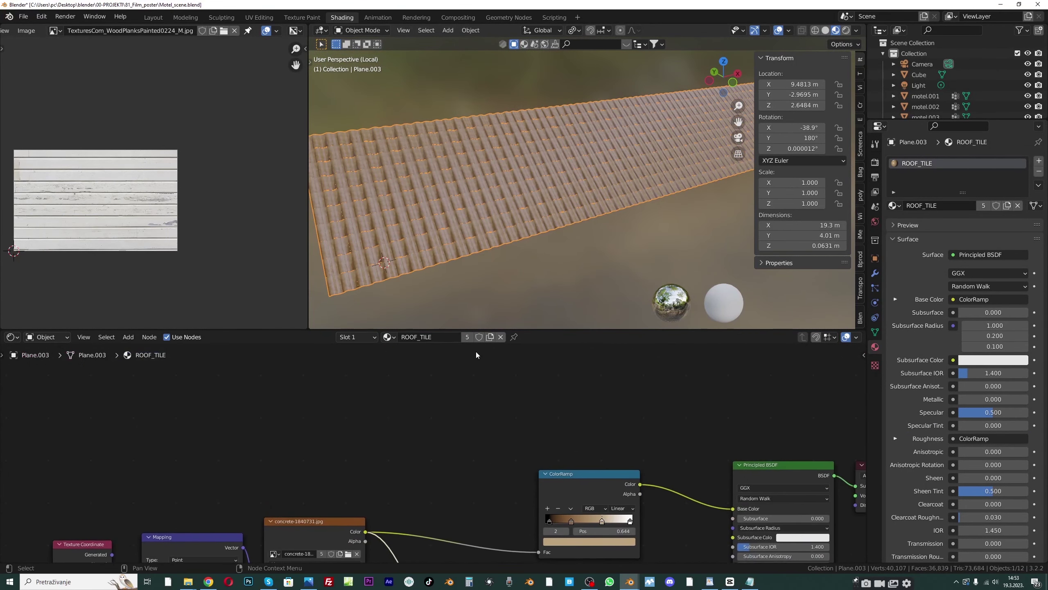
# Move the texture, ColorRamp and Bump nodes away from the Principled BSDF to make room in the ROOF_TILE node tree
pyautogui.scroll(-1, 175, 426)
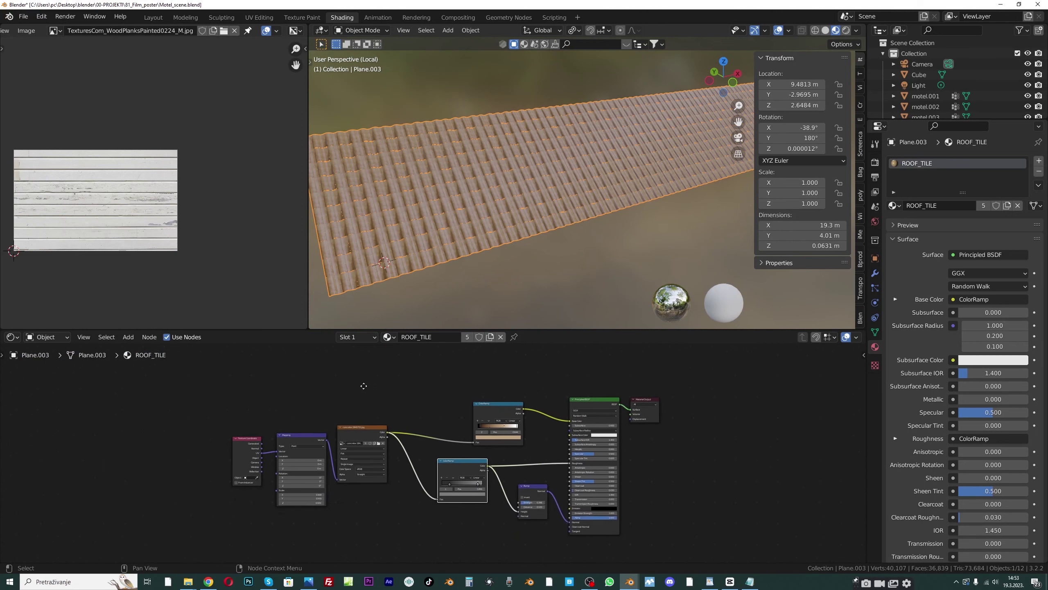
pyautogui.moveTo(289, 475); pyautogui.dragTo(274, 407, button='middle')
pyautogui.moveTo(252, 520); pyautogui.dragTo(560, 418)
pyautogui.press('g')
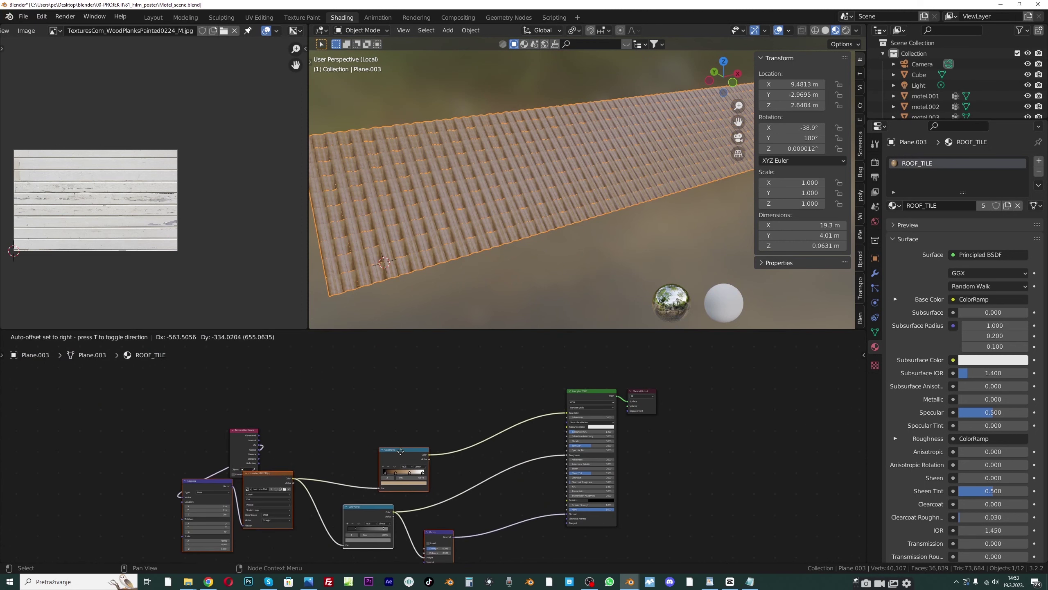
pyautogui.click(388, 478)
pyautogui.scroll(1, 351, 372)
pyautogui.moveTo(351, 371); pyautogui.dragTo(423, 391, button='middle')
pyautogui.moveTo(283, 441); pyautogui.dragTo(138, 458)
# Add a Noise Texture node above the existing nodes and preview its output on the roof tiles
pyautogui.hotkey('shift', 'a')
pyautogui.click(371, 365)
pyautogui.write('no')
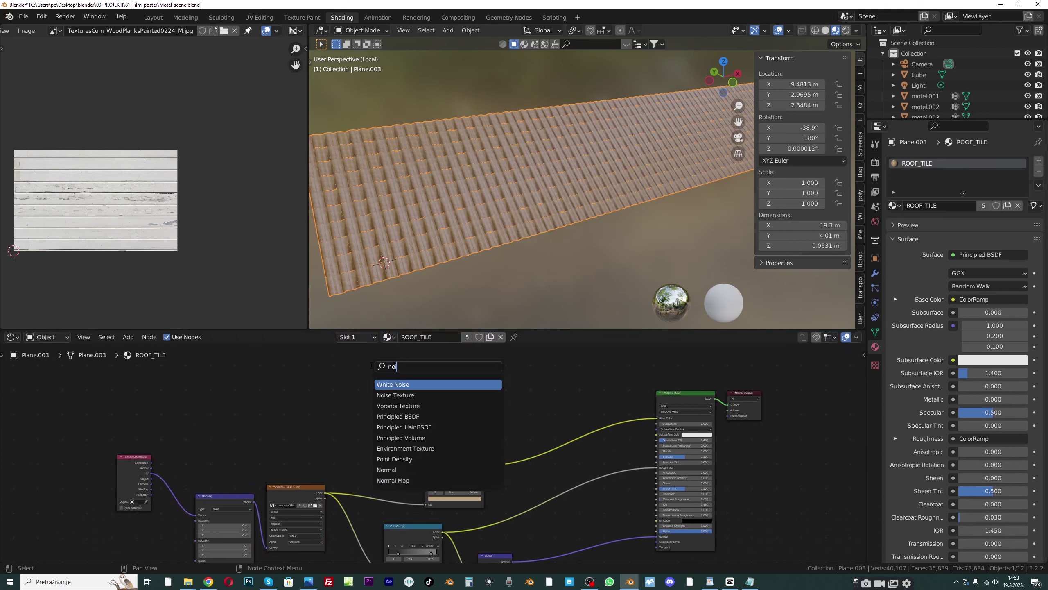
pyautogui.click(396, 395)
pyautogui.click(378, 373)
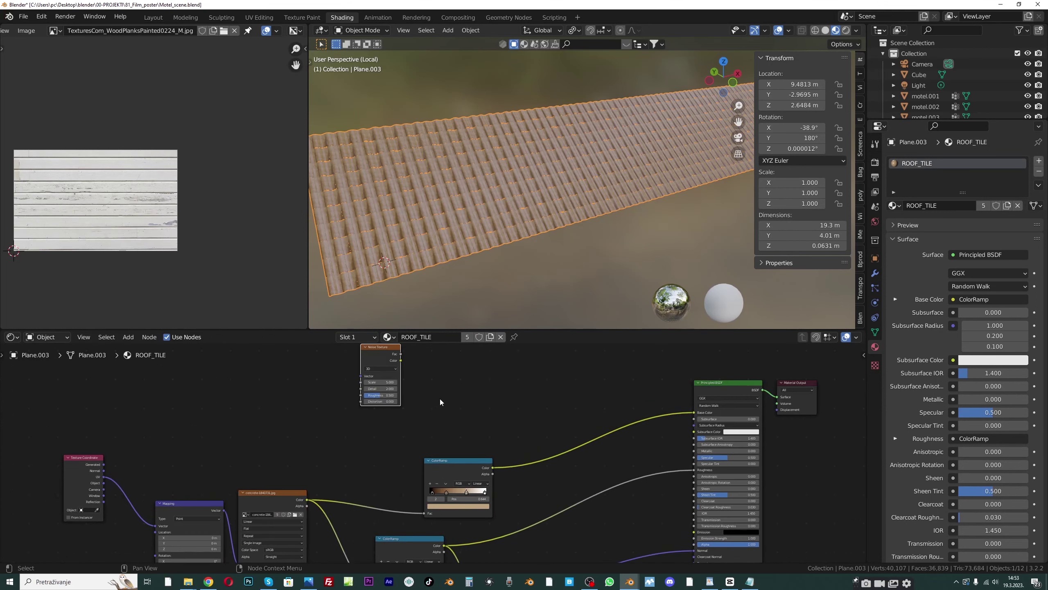
pyautogui.scroll(1, 450, 435)
pyautogui.keyDown('ctrl'); pyautogui.keyDown('shift'); pyautogui.click(402, 395); pyautogui.keyUp('shift'); pyautogui.keyUp('ctrl')
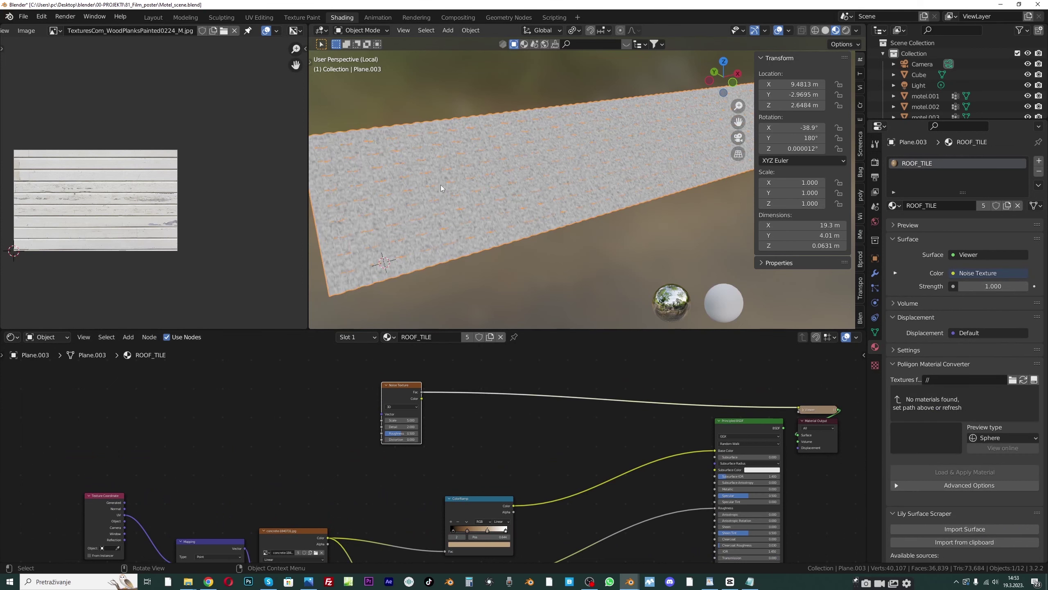
# Set the Noise Texture's Scale to 0.1 for large, soft variation across the roof
pyautogui.scroll(2, 424, 401)
pyautogui.doubleClick(387, 401)
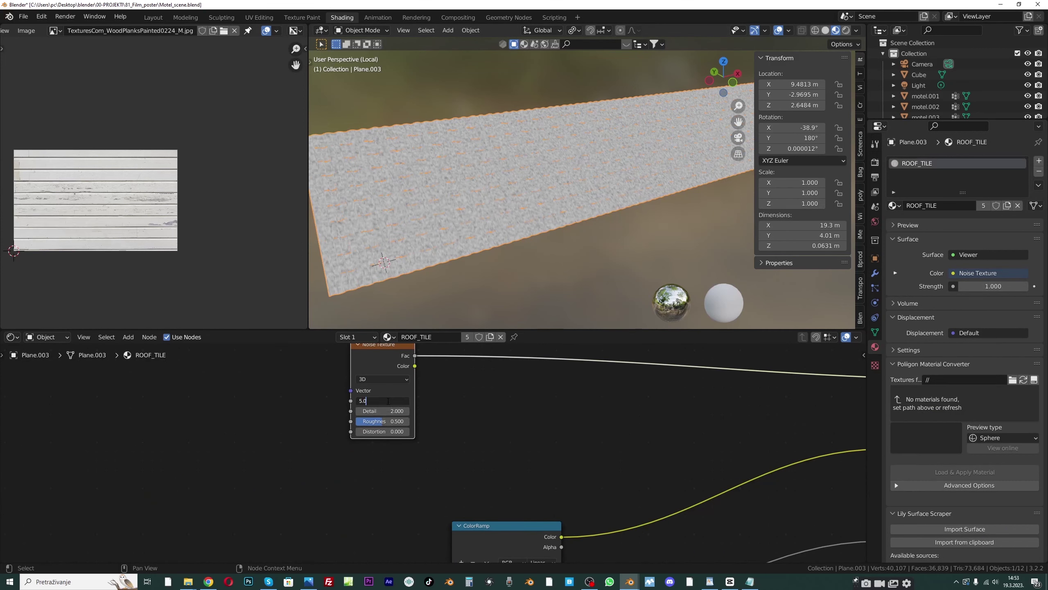
pyautogui.press('Return')
pyautogui.moveTo(387, 400); pyautogui.dragTo(381, 401)
pyautogui.press('Return')
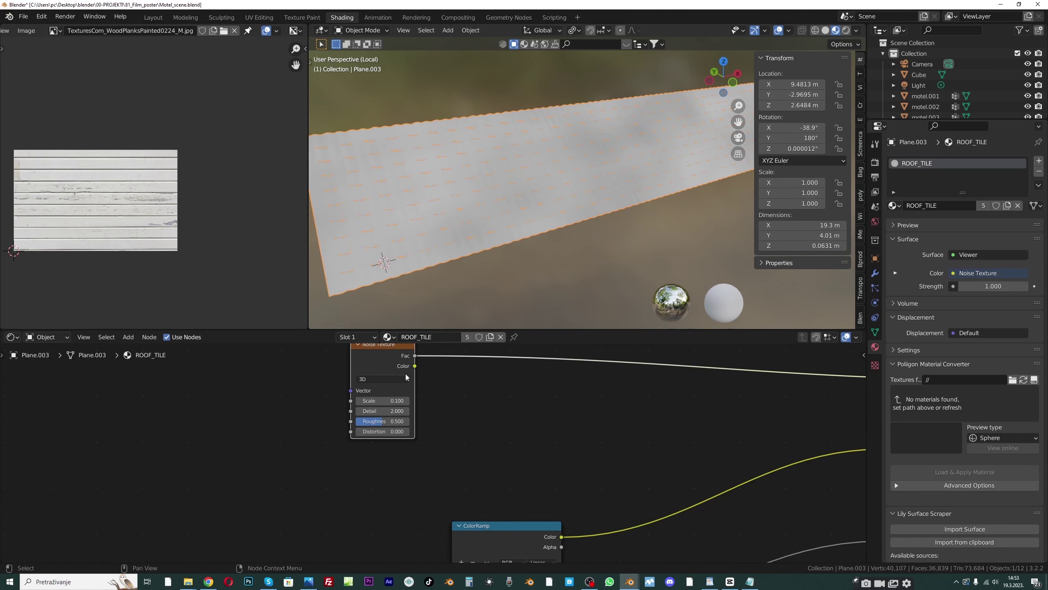
pyautogui.moveTo(460, 382); pyautogui.dragTo(398, 433, button='middle')
pyautogui.moveTo(495, 247); pyautogui.dragTo(501, 249, button='middle')
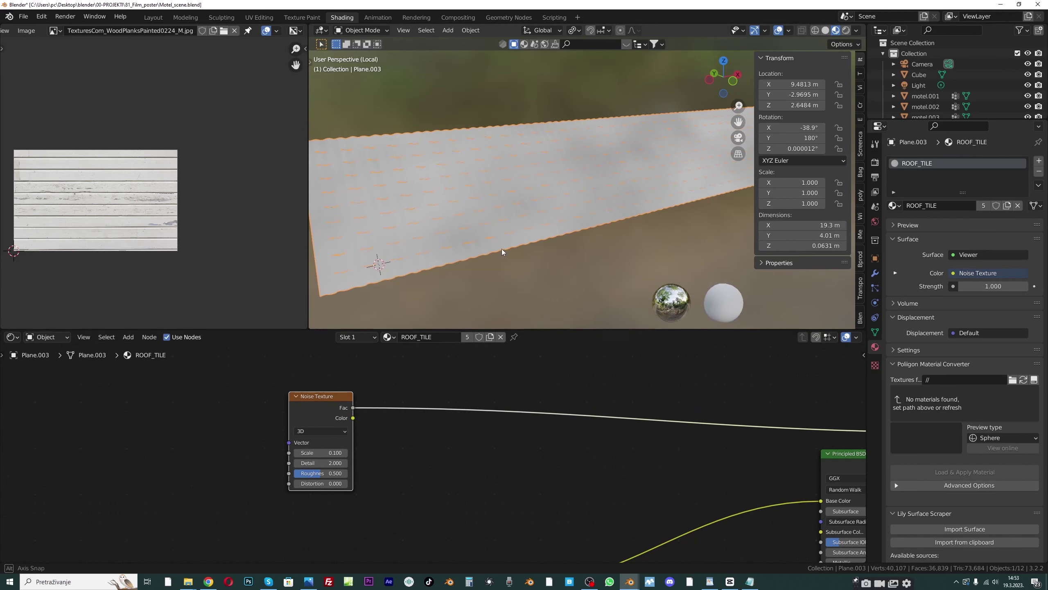
# Insert a ColorRamp after the Noise Texture and raise contrast by pulling the black stop inward and the white stop to about 0.80
pyautogui.hotkey('shift', 'a')
pyautogui.click(486, 380)
pyautogui.write('co')
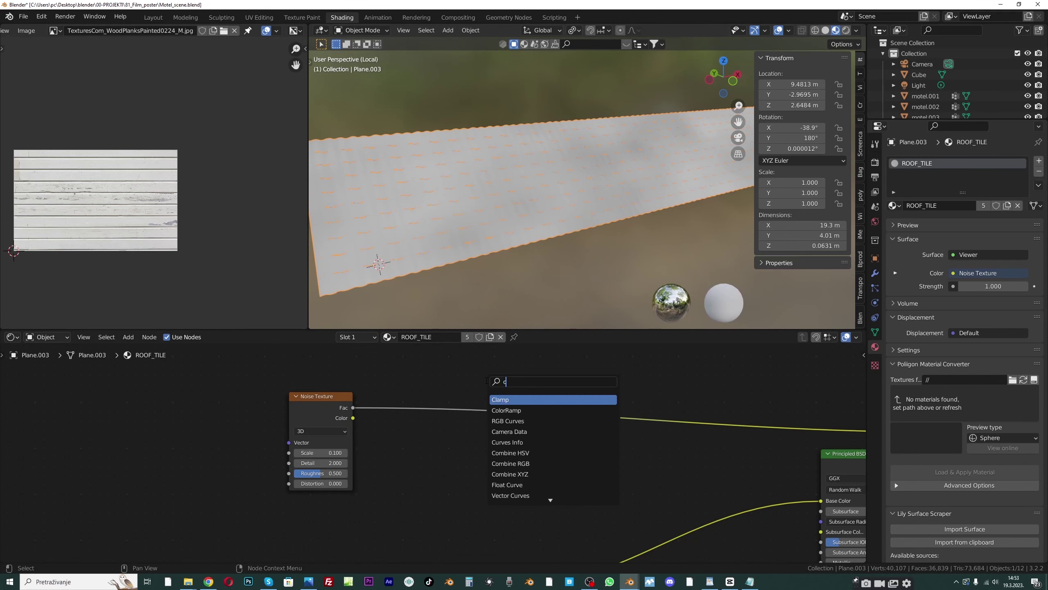
pyautogui.click(509, 399)
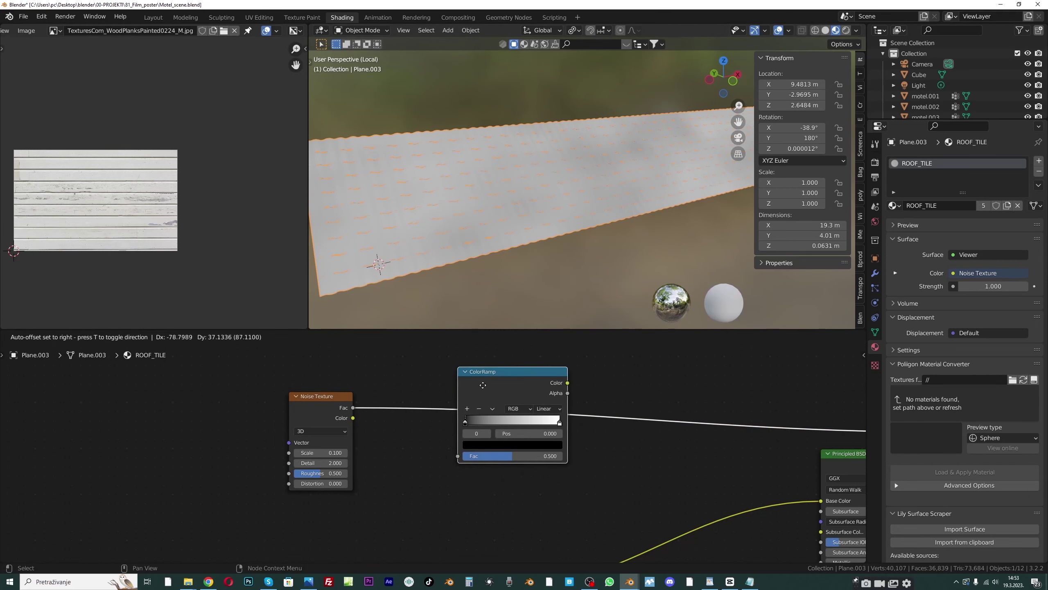
pyautogui.click(505, 412)
pyautogui.scroll(1, 476, 422)
pyautogui.moveTo(468, 421); pyautogui.dragTo(552, 419)
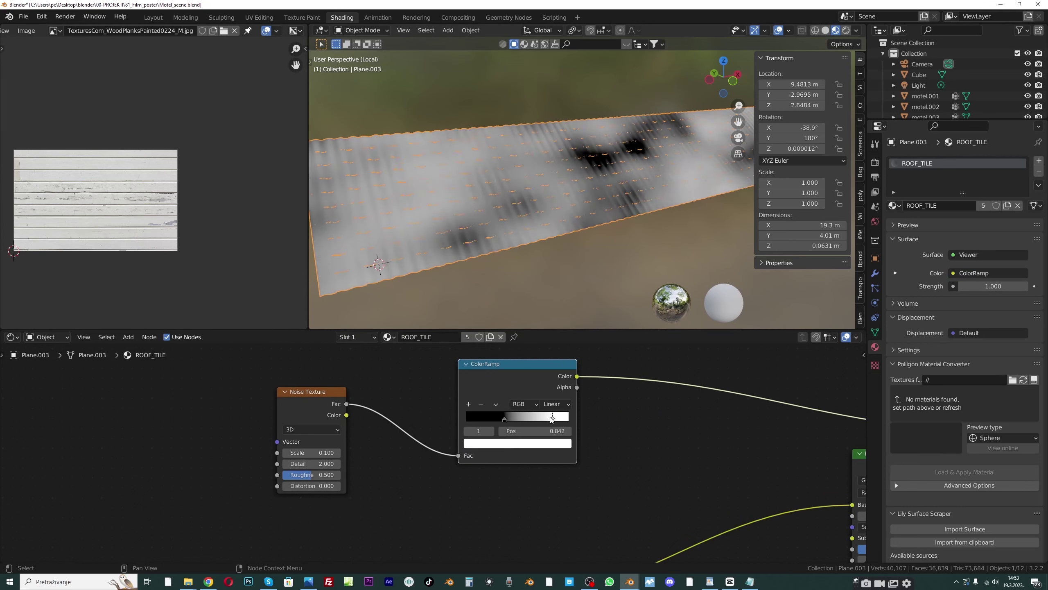
pyautogui.moveTo(595, 171); pyautogui.dragTo(611, 184, button='middle')
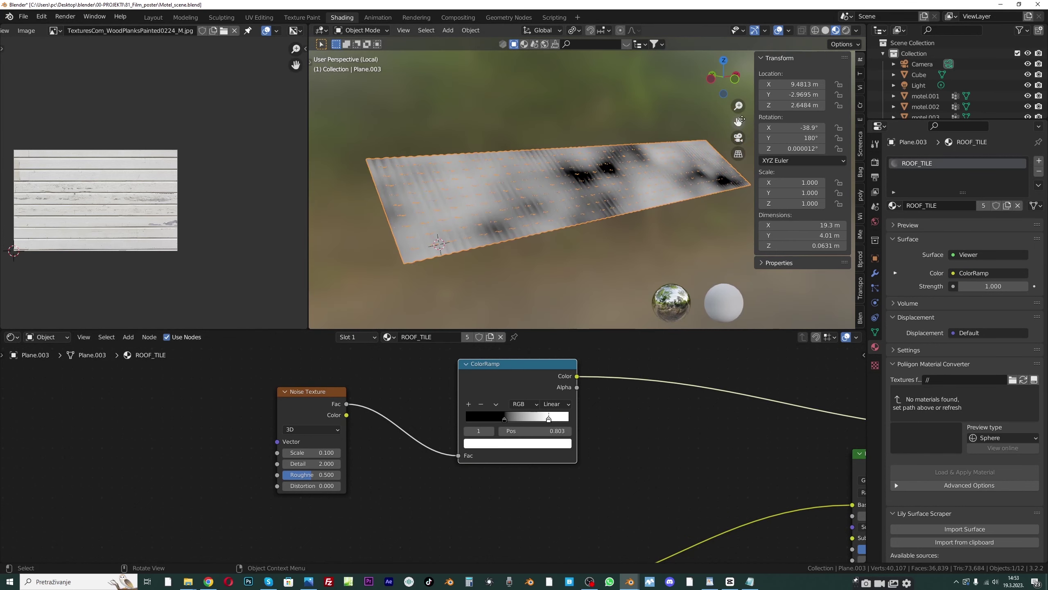
# Move the Noise Texture with its ColorRamp, and the brown ColorRamp, farther from the Principled BSDF to make room
pyautogui.keyDown('shift'); pyautogui.moveTo(545, 248); pyautogui.dragTo(520, 248, button='middle'); pyautogui.keyUp('shift')
pyautogui.scroll(-6, 291, 384)
pyautogui.moveTo(520, 514); pyautogui.dragTo(520, 454, button='middle')
pyautogui.scroll(-1, 488, 435)
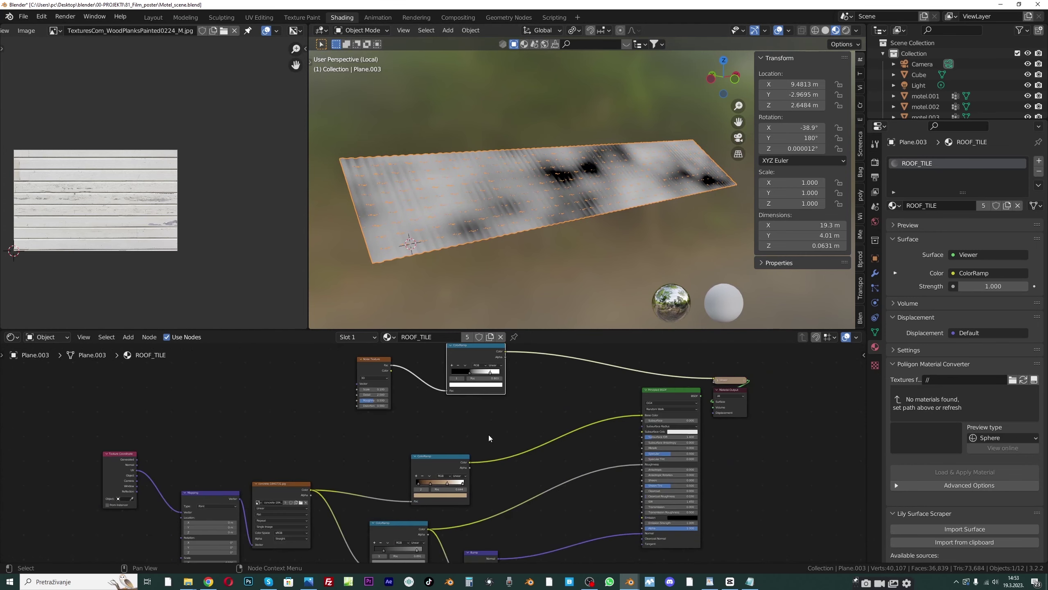
pyautogui.moveTo(405, 397); pyautogui.dragTo(377, 402)
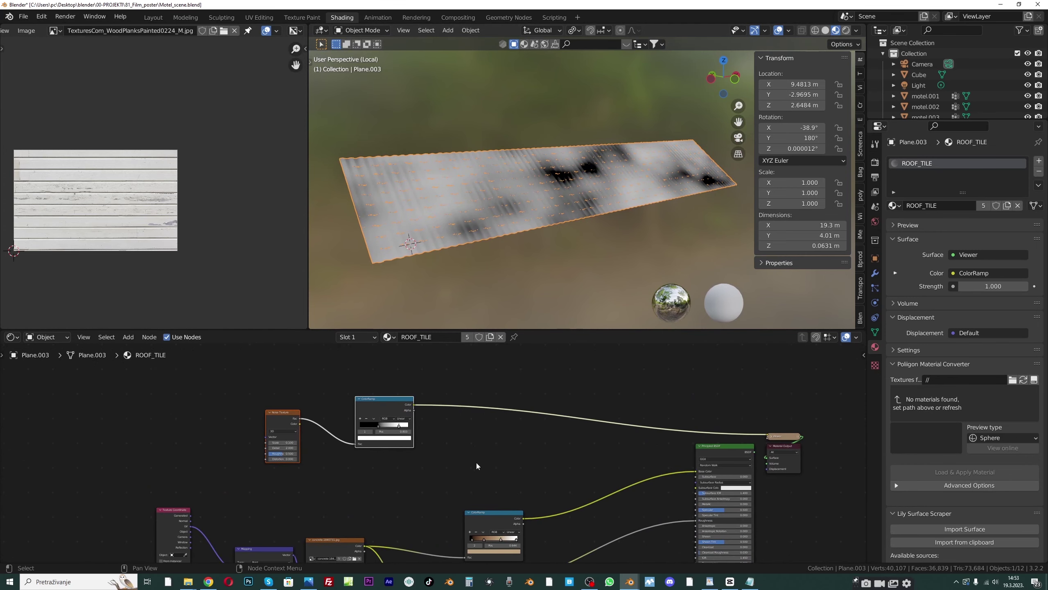
pyautogui.moveTo(486, 496); pyautogui.dragTo(458, 427, button='middle')
pyautogui.moveTo(462, 444); pyautogui.dragTo(412, 392)
pyautogui.scroll(2, 444, 403)
pyautogui.moveTo(445, 402)
pyautogui.mouseDown(button='middle')
pyautogui.moveTo(462, 424)
pyautogui.moveTo(465, 410)
pyautogui.mouseUp(button='middle')
# Insert a MixRGB node before Base Color, drive its Fac with the noise ColorRamp, and output the Principled BSDF again
pyautogui.click(528, 426)
pyautogui.hotkey('shift', 'a')
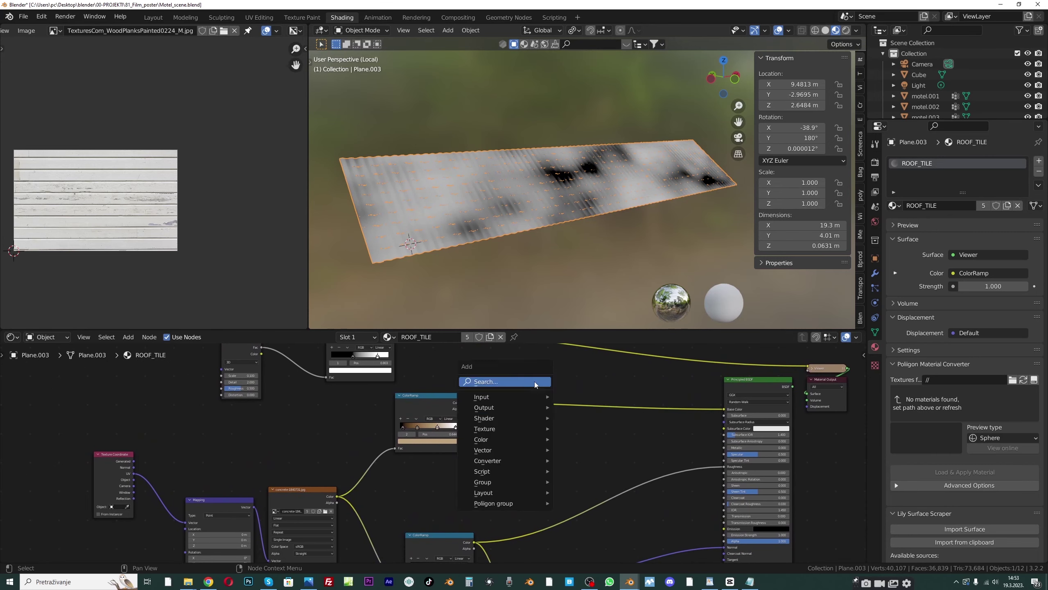
pyautogui.write('mi')
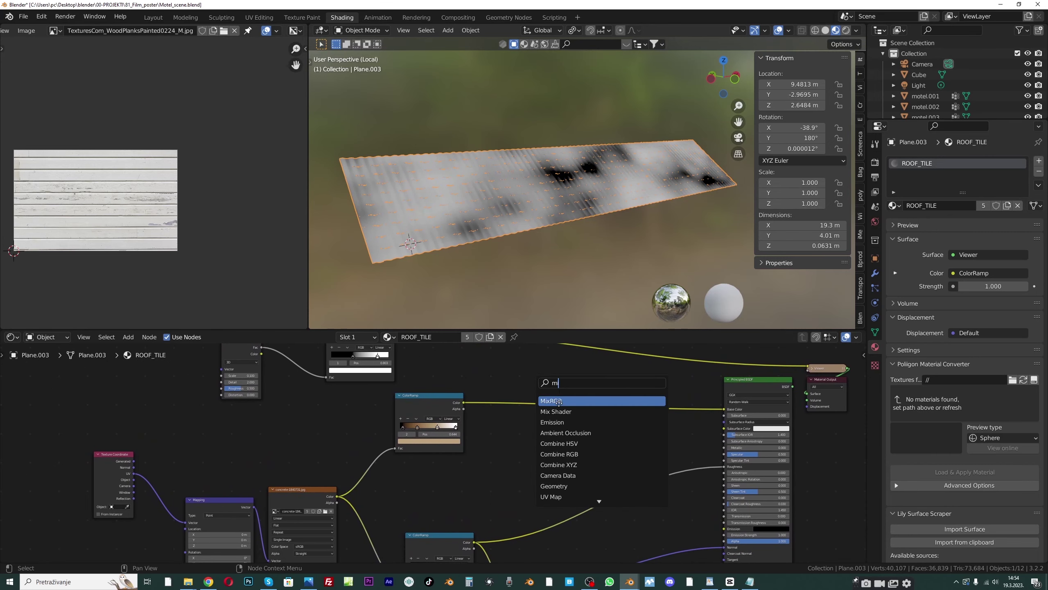
pyautogui.click(560, 400)
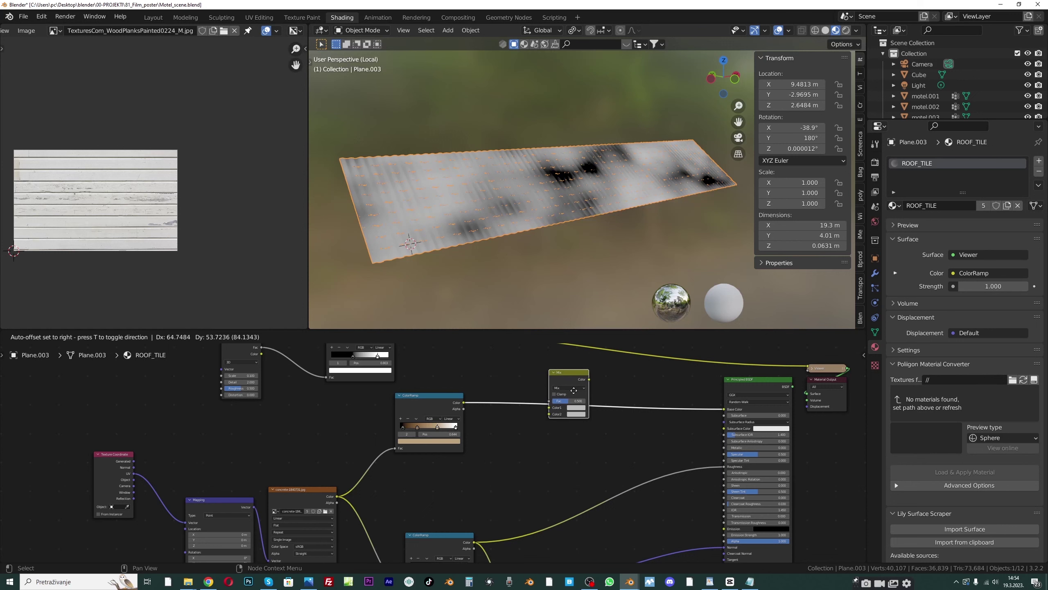
pyautogui.click(574, 390)
pyautogui.moveTo(386, 343); pyautogui.dragTo(372, 403, button='middle')
pyautogui.moveTo(380, 398); pyautogui.dragTo(536, 467)
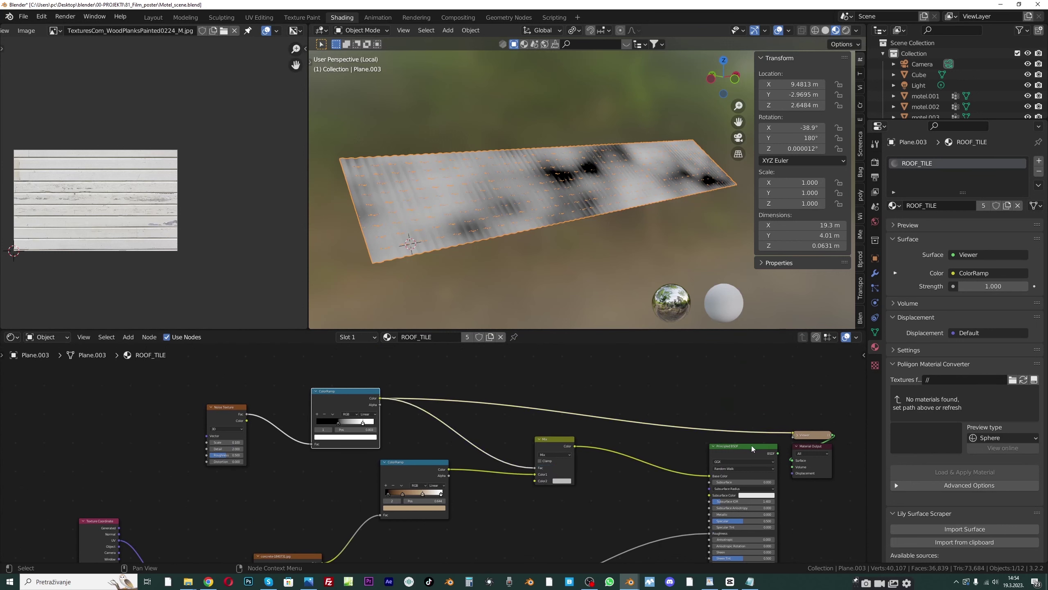
pyautogui.keyDown('ctrl'); pyautogui.keyDown('shift'); pyautogui.click(723, 457); pyautogui.keyUp('shift'); pyautogui.keyUp('ctrl')
# Compare the noise ColorRamp mask with the full Principled BSDF shading on the roof tiles
pyautogui.scroll(1, 726, 455)
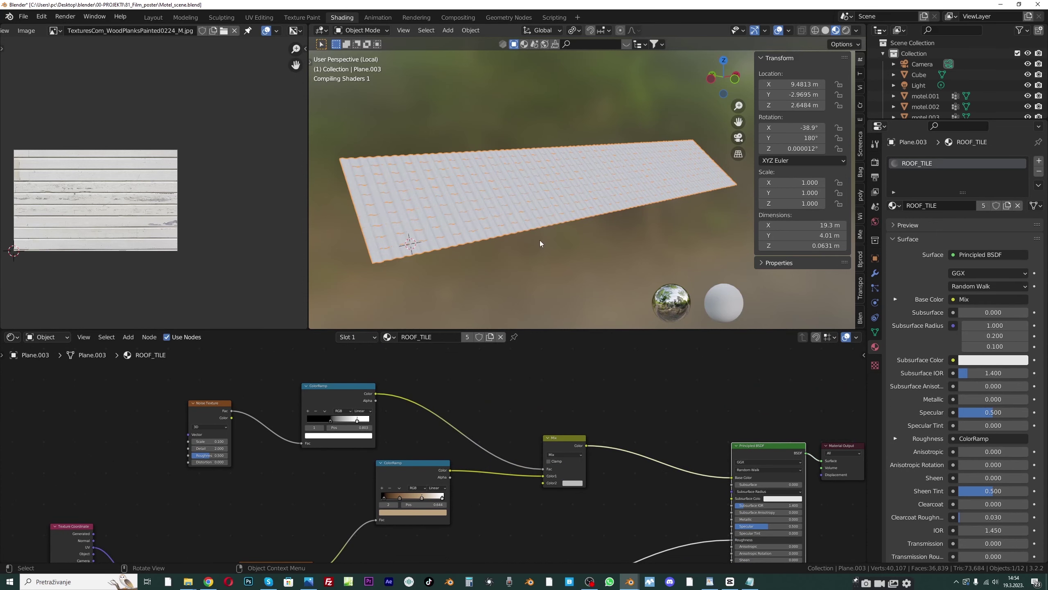
pyautogui.scroll(1, 539, 238)
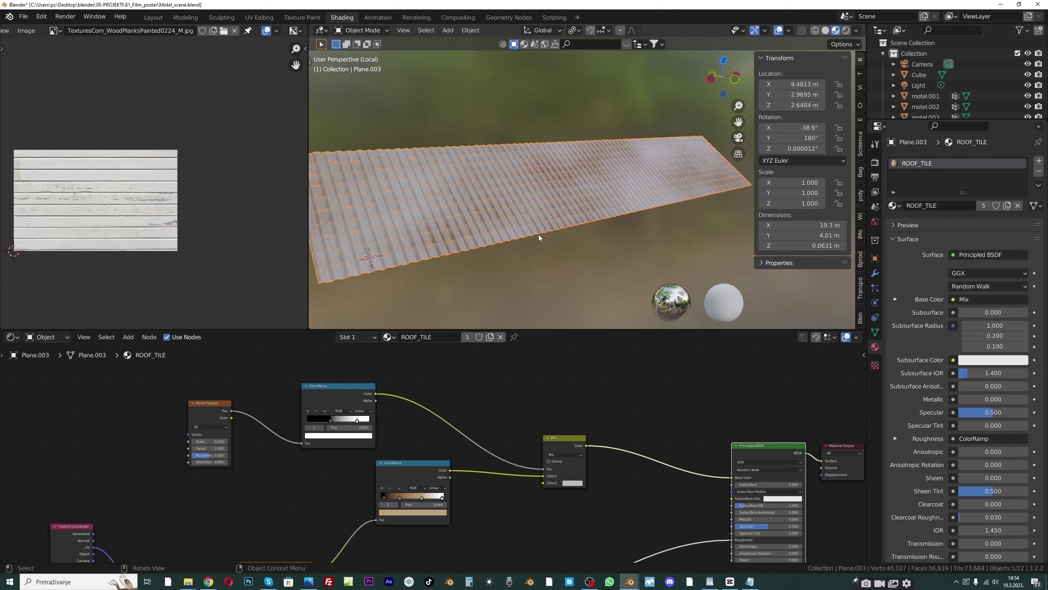
pyautogui.scroll(1, 571, 430)
pyautogui.moveTo(490, 432); pyautogui.dragTo(542, 382, button='middle')
pyautogui.moveTo(483, 413); pyautogui.dragTo(445, 424)
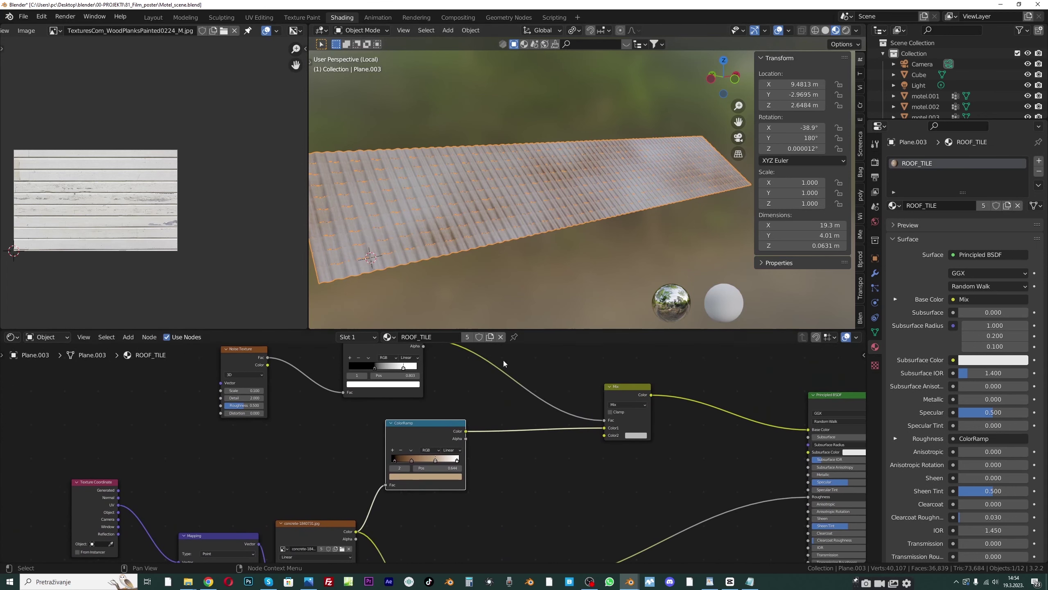
pyautogui.scroll(1, 639, 407)
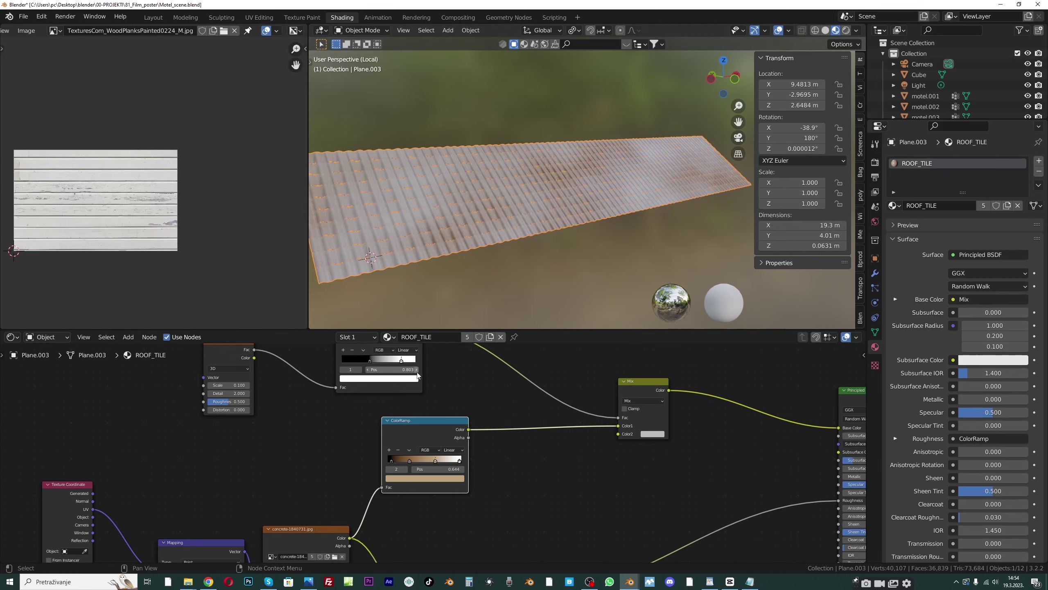
pyautogui.moveTo(411, 346); pyautogui.dragTo(430, 413, button='middle')
pyautogui.keyDown('ctrl'); pyautogui.keyDown('shift'); pyautogui.click(424, 388); pyautogui.keyUp('shift'); pyautogui.keyUp('ctrl')
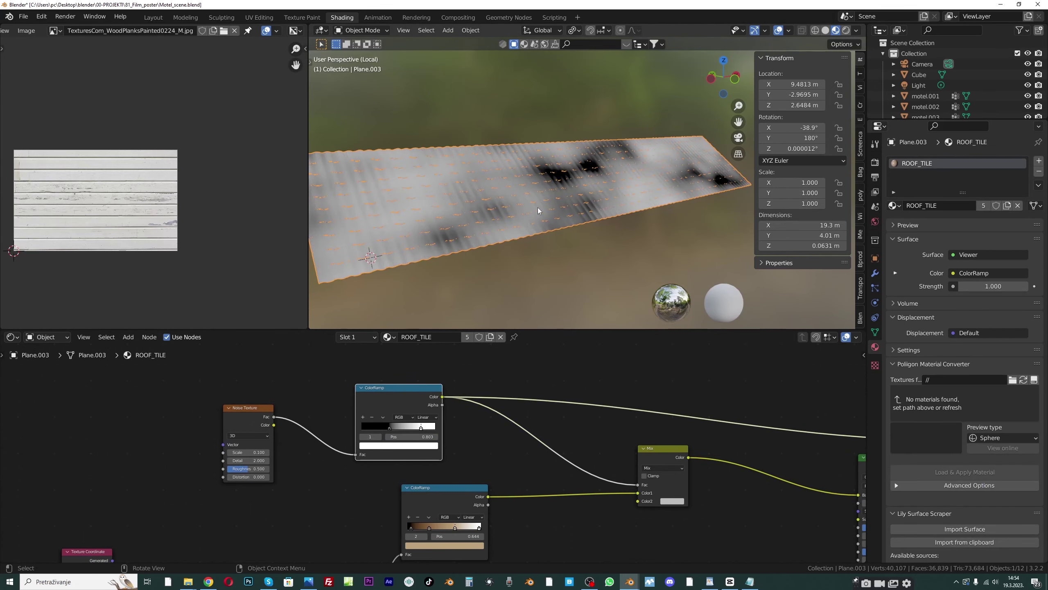
pyautogui.moveTo(822, 443); pyautogui.dragTo(658, 407, button='middle')
pyautogui.keyDown('ctrl'); pyautogui.keyDown('shift'); pyautogui.click(734, 419); pyautogui.keyUp('shift'); pyautogui.keyUp('ctrl')
pyautogui.scroll(2, 542, 440)
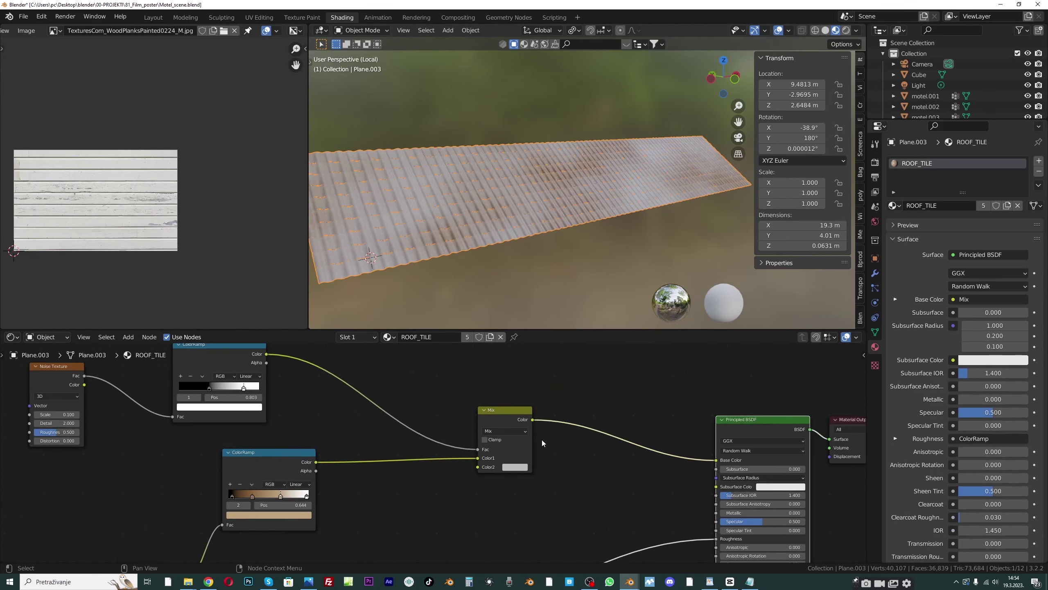
# Try a dark grey Color2 with Multiply blending on the Mix node, and undo the changes
pyautogui.moveTo(493, 461); pyautogui.dragTo(572, 431, button='middle')
pyautogui.scroll(1, 590, 432)
pyautogui.click(611, 440)
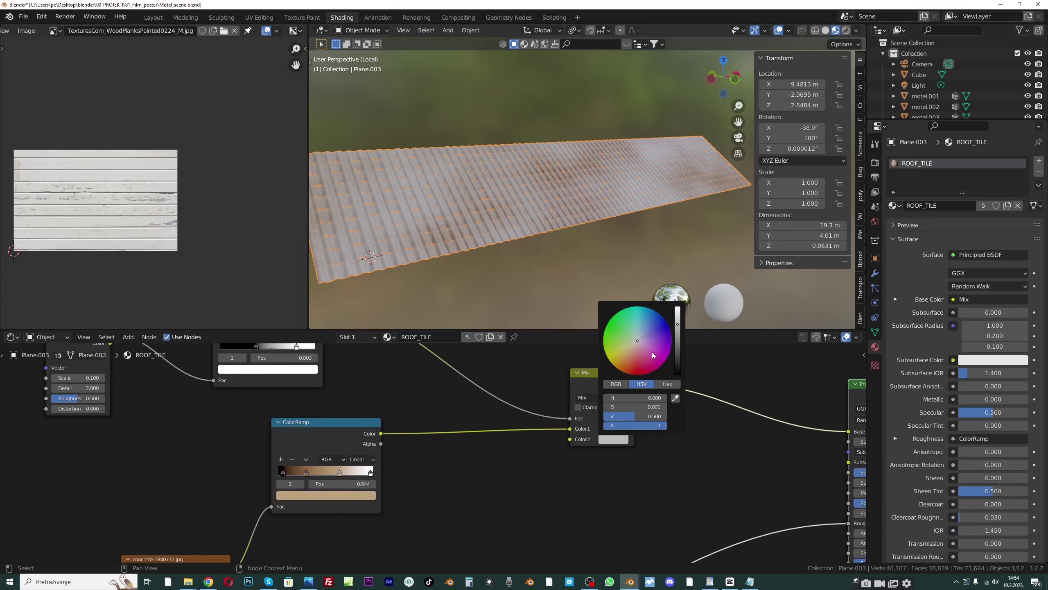
pyautogui.moveTo(677, 335); pyautogui.dragTo(678, 354)
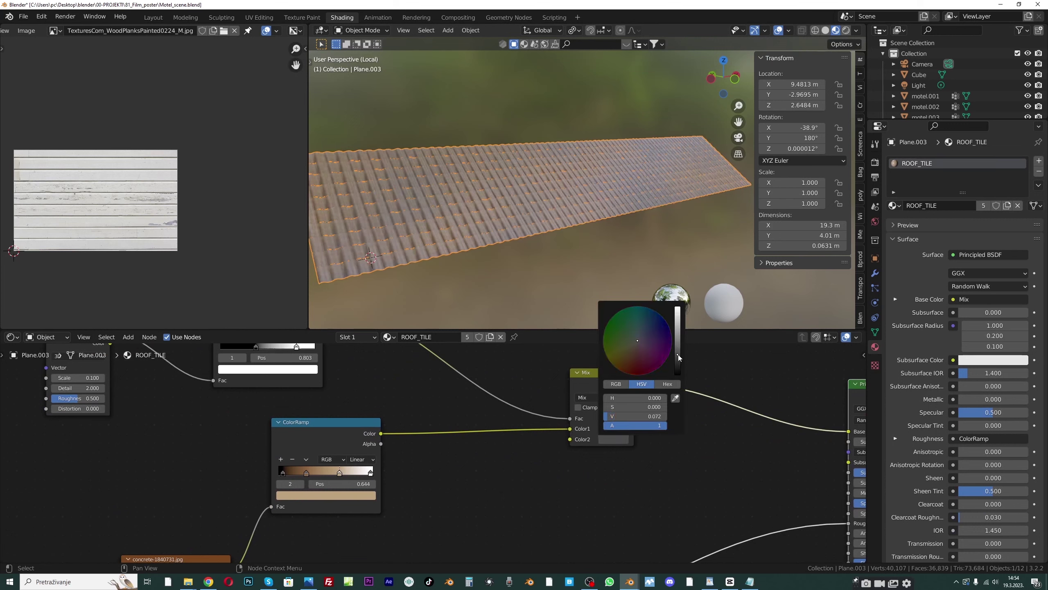
pyautogui.click(602, 397)
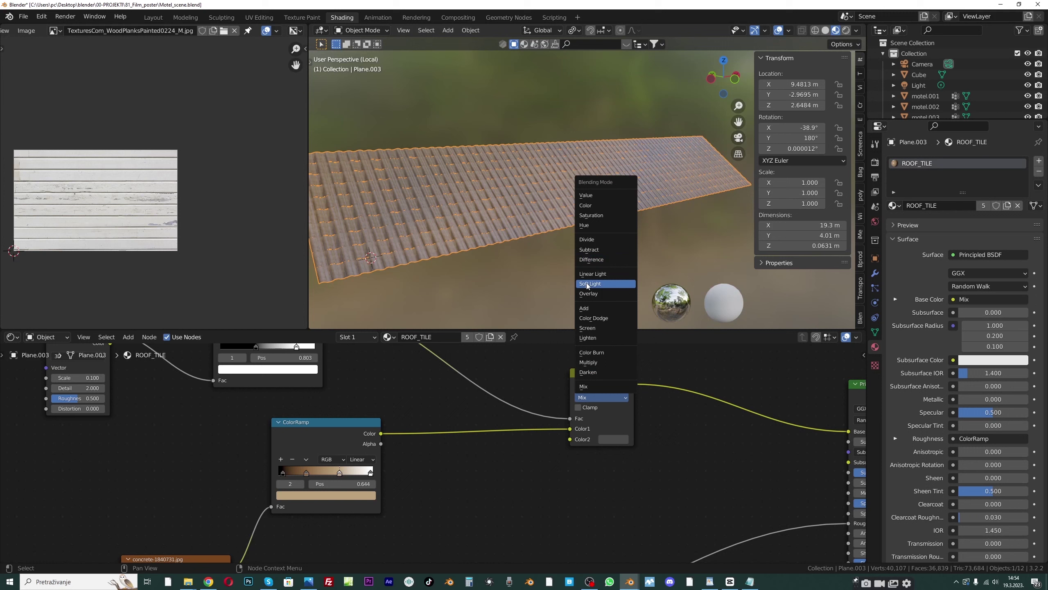
pyautogui.click(592, 362)
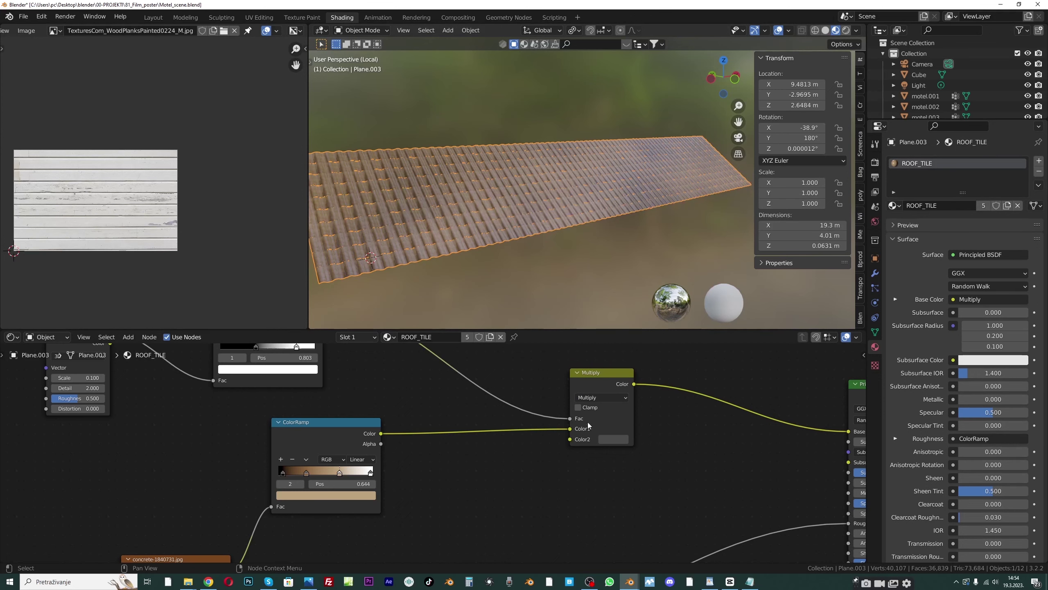
pyautogui.hotkey('ctrl', 'z')
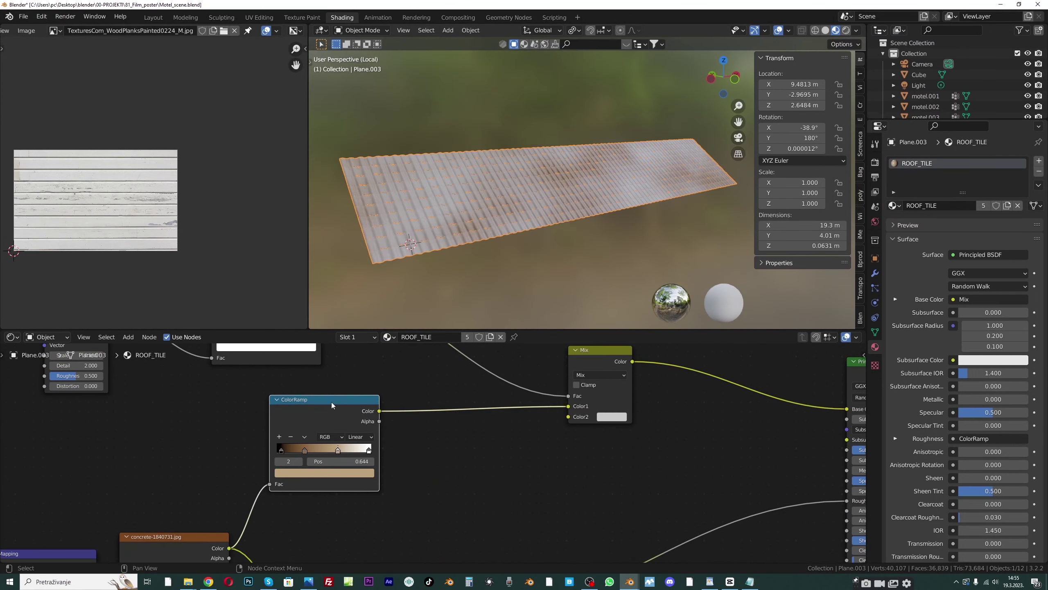
# Duplicate the brown ColorRamp below the original and connect the concrete texture's Color to the copy's Fac
pyautogui.hotkey('shift', 'd')
pyautogui.click(468, 466)
pyautogui.moveTo(468, 466); pyautogui.dragTo(458, 395, button='middle')
pyautogui.moveTo(429, 393); pyautogui.dragTo(410, 408)
pyautogui.scroll(-4, 255, 485)
pyautogui.moveTo(323, 493)
pyautogui.mouseDown(button='middle')
pyautogui.moveTo(323, 426)
pyautogui.moveTo(319, 486)
pyautogui.mouseUp(button='middle')
pyautogui.moveTo(265, 462); pyautogui.dragTo(381, 474)
# Move the Mix node closer to the Principled BSDF to make room beside the duplicated ColorRamp
pyautogui.scroll(1, 385, 462)
pyautogui.moveTo(504, 362); pyautogui.dragTo(394, 411, button='middle')
pyautogui.moveTo(439, 356); pyautogui.dragTo(508, 360)
pyautogui.click(414, 431)
pyautogui.hotkey('shift', 'a')
pyautogui.click(415, 432)
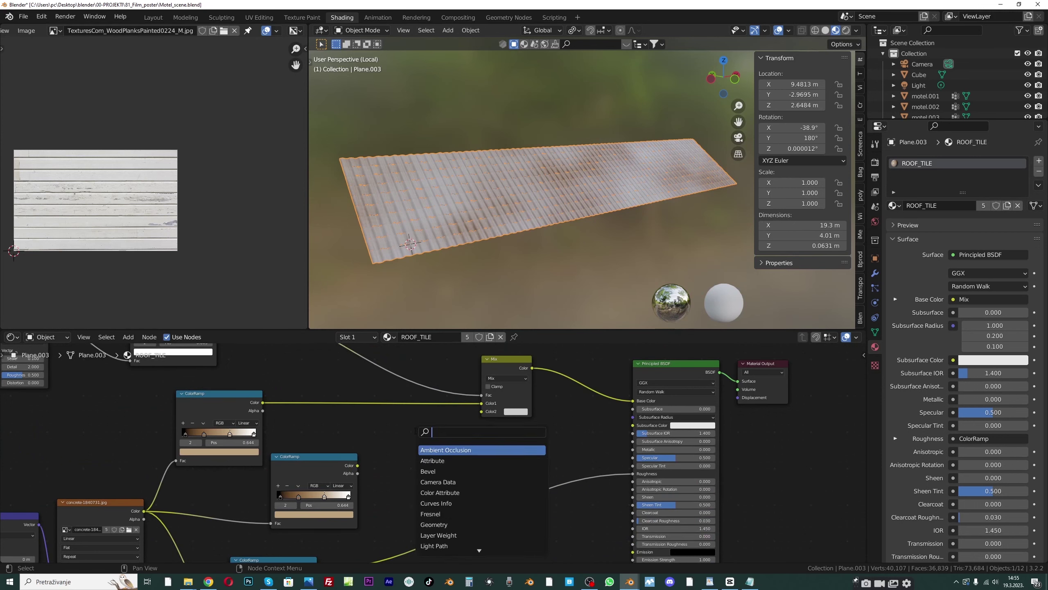
pyautogui.write('hu')
pyautogui.press('Escape')
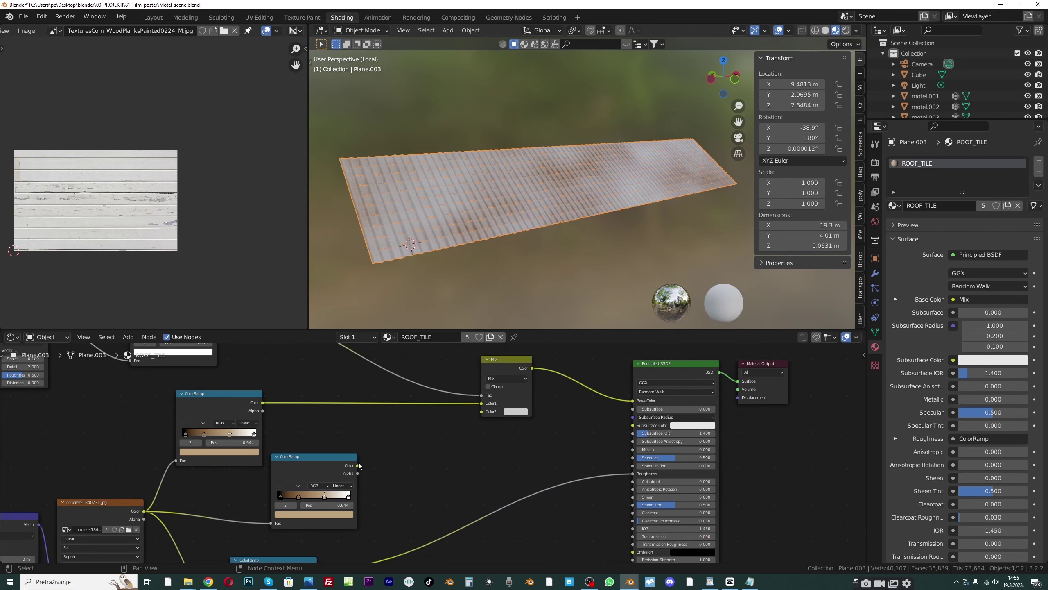
# Connect the duplicated ColorRamp to the Mix node's Color2 and insert a Hue/Saturation node on that link
pyautogui.moveTo(358, 465); pyautogui.dragTo(482, 411)
pyautogui.scroll(1, 362, 448)
pyautogui.hotkey('shift', 'a')
pyautogui.click(379, 425)
pyautogui.write('hu')
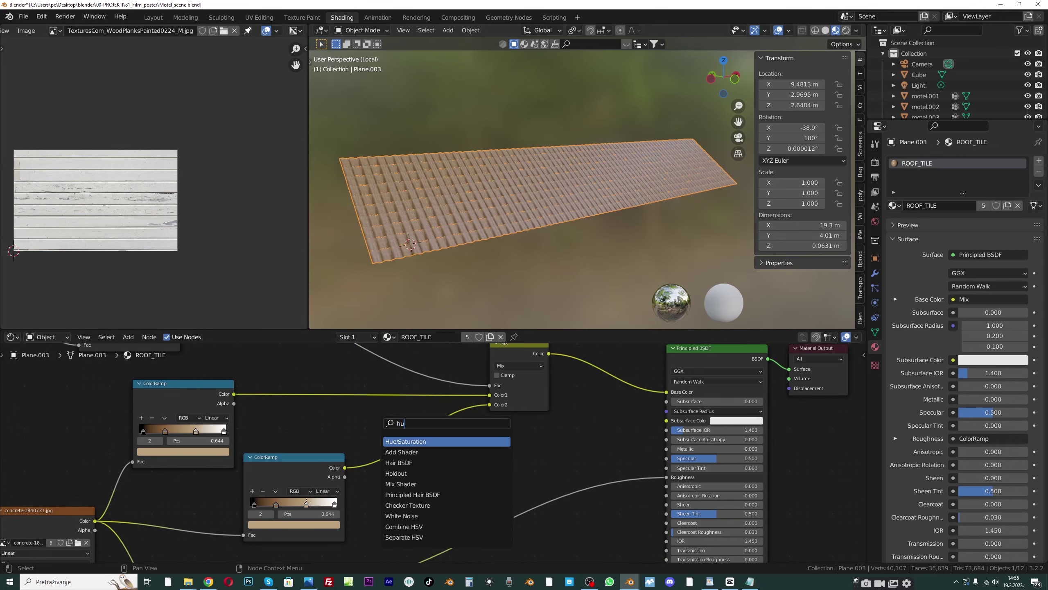
pyautogui.click(399, 441)
pyautogui.click(444, 438)
pyautogui.scroll(2, 444, 438)
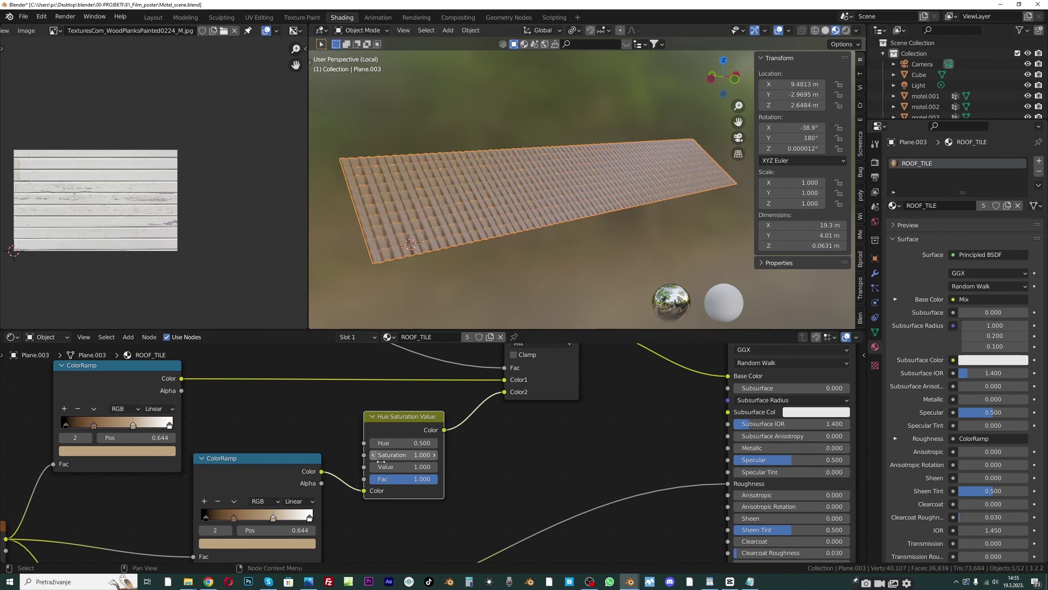
# Set the Hue Saturation Value node's Value to 0.1 and Saturation to 0.2 to darken and desaturate the second colour
pyautogui.scroll(1, 434, 452)
pyautogui.moveTo(404, 468); pyautogui.dragTo(363, 468)
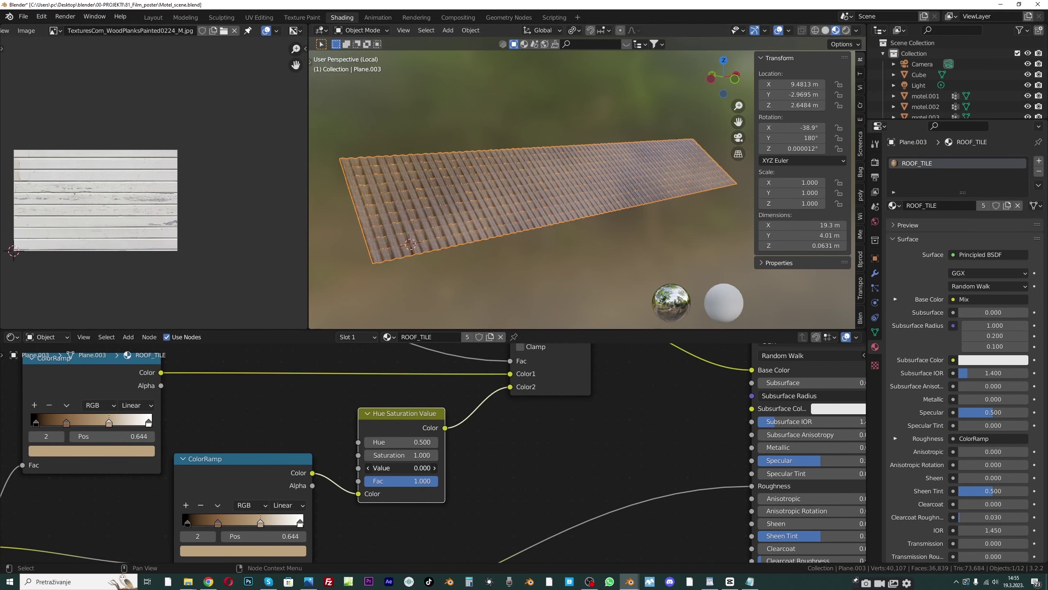
pyautogui.click(403, 472)
pyautogui.write('0.1')
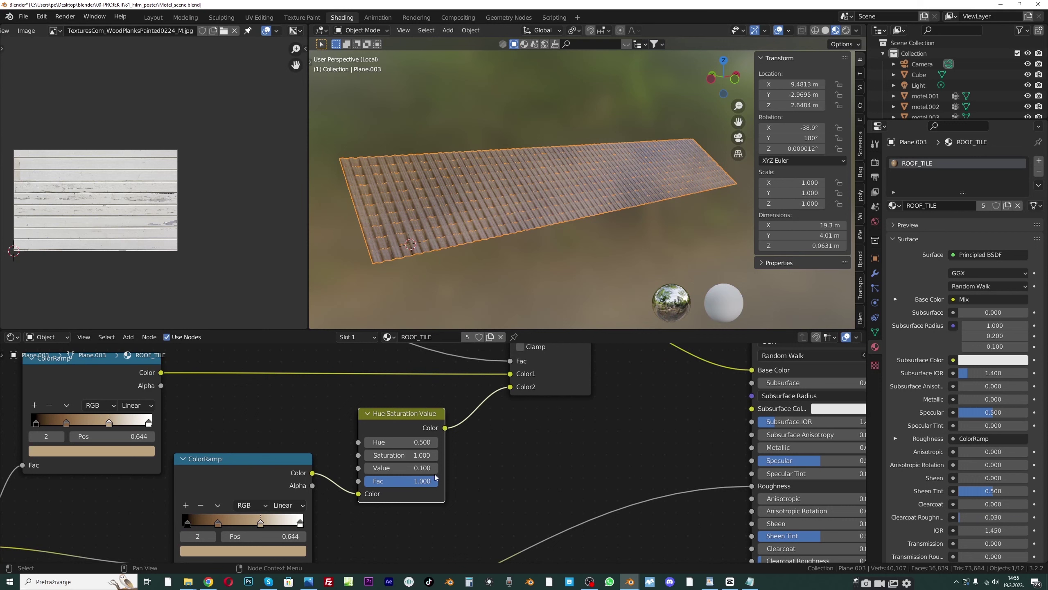
pyautogui.press('Return')
pyautogui.moveTo(384, 455); pyautogui.dragTo(328, 456)
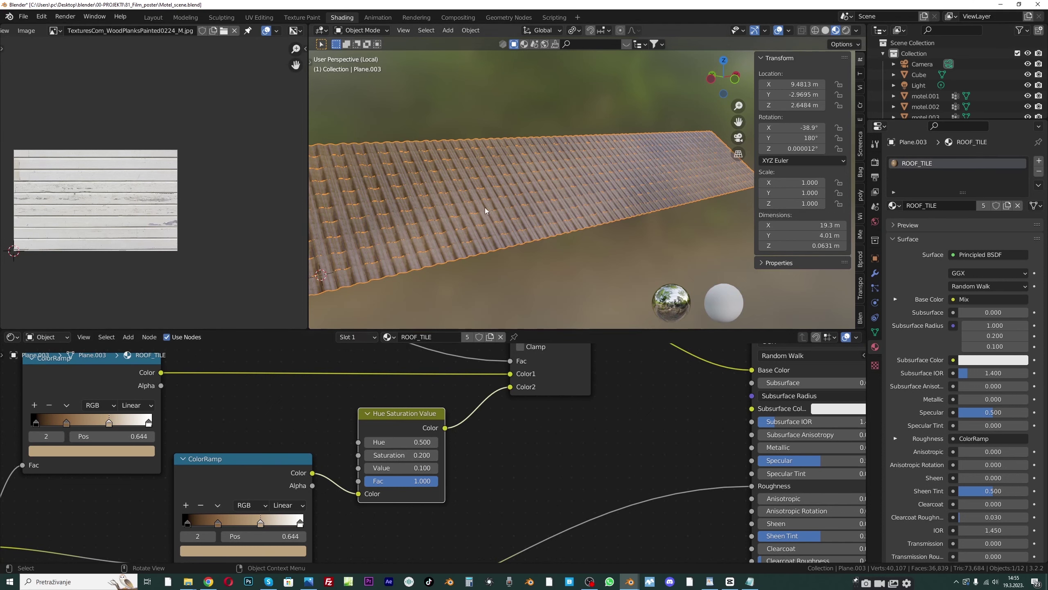
# Move the white stop of the noise ColorRamp to about 0.588 to sharpen the patches on the roof
pyautogui.scroll(-3, 491, 216)
pyautogui.moveTo(494, 219); pyautogui.dragTo(508, 225, button='middle')
pyautogui.moveTo(743, 122); pyautogui.dragTo(623, 169)
pyautogui.moveTo(266, 396); pyautogui.dragTo(509, 551, button='middle')
pyautogui.click(249, 417)
pyautogui.moveTo(253, 422); pyautogui.dragTo(273, 417)
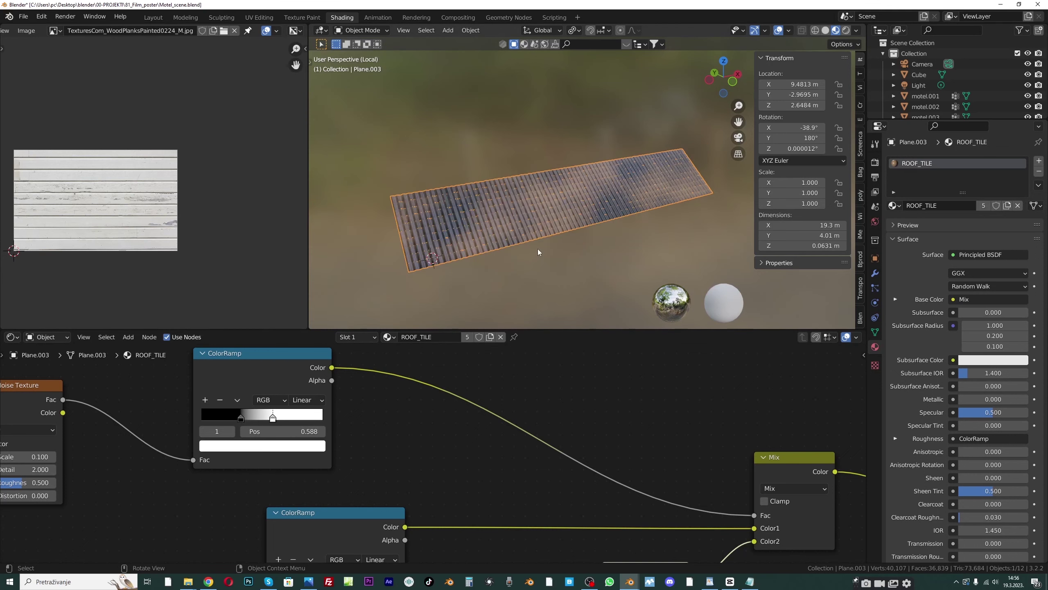
pyautogui.moveTo(536, 248); pyautogui.dragTo(570, 226, button='middle')
# Try a Scale of 0.05 on the Noise Texture for larger colour patches
pyautogui.moveTo(681, 553); pyautogui.dragTo(544, 418, button='middle')
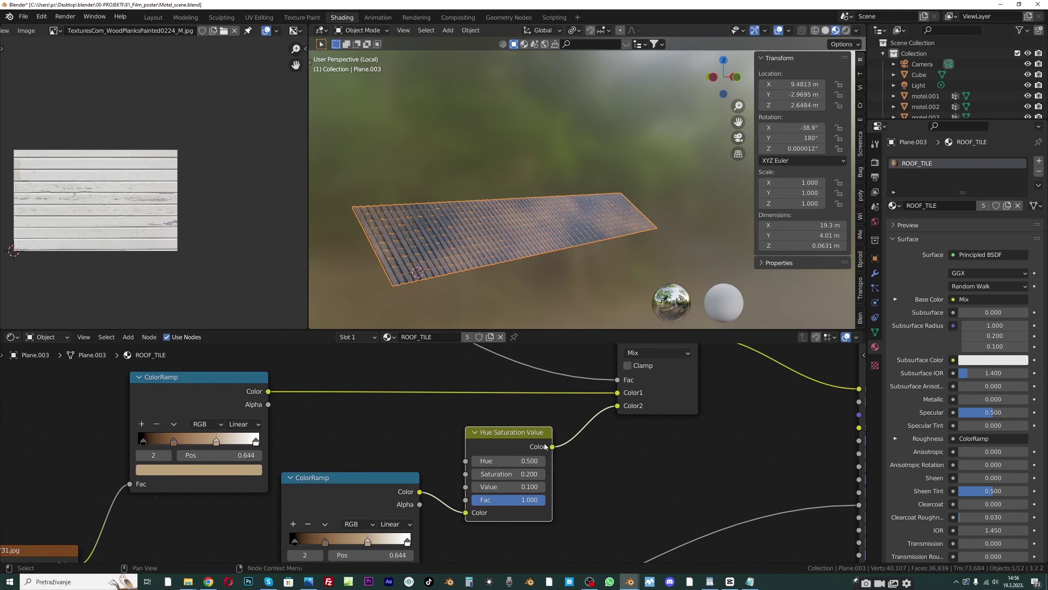
pyautogui.moveTo(222, 377); pyautogui.dragTo(227, 374)
pyautogui.moveTo(231, 374); pyautogui.dragTo(243, 396, button='middle')
pyautogui.scroll(1, 501, 249)
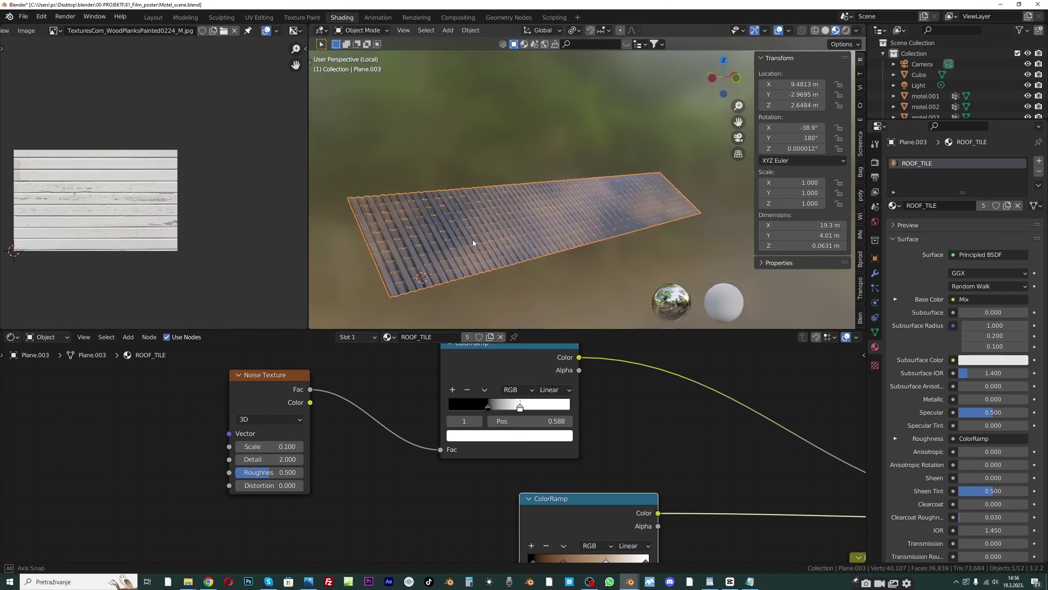
pyautogui.scroll(2, 462, 246)
pyautogui.moveTo(457, 251); pyautogui.dragTo(450, 268, button='middle')
pyautogui.click(275, 446)
pyautogui.write('0.05')
pyautogui.press('Return')
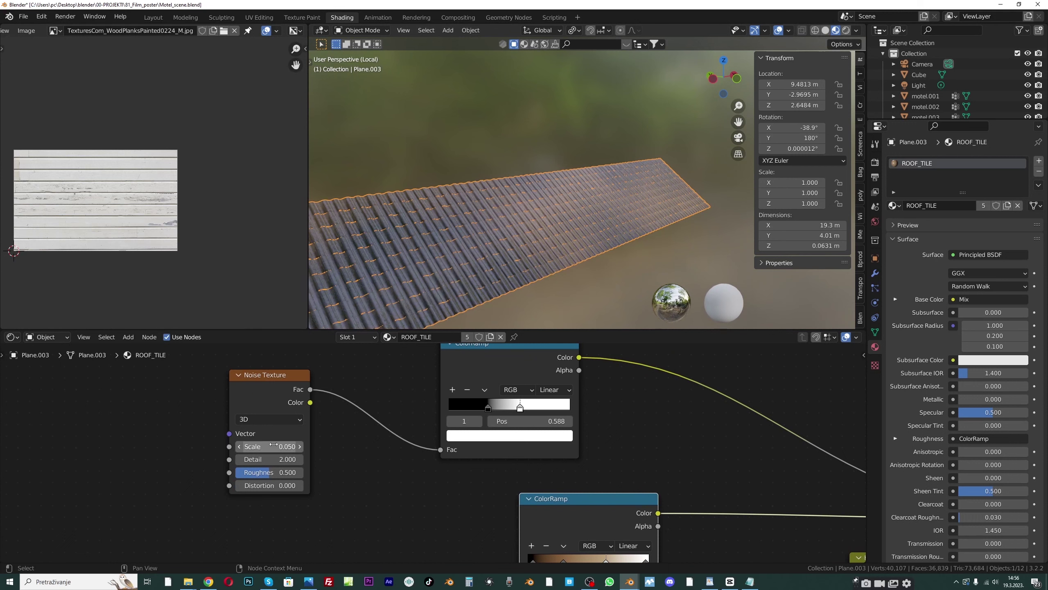
# Set the Noise Texture's Scale to 0.2 for smaller colour patches across the roof
pyautogui.click(262, 446)
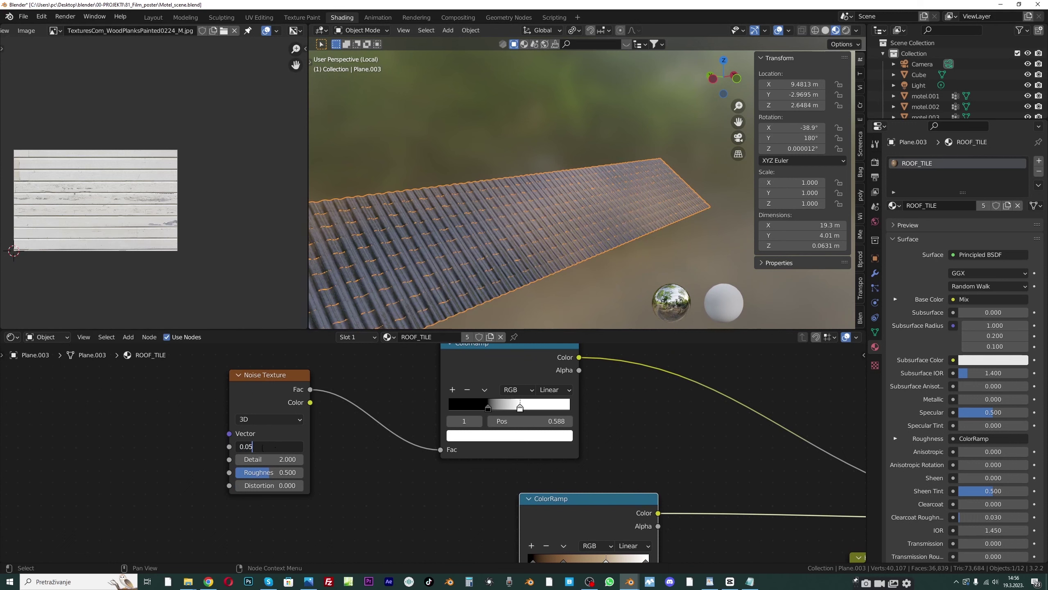
pyautogui.press('Return')
pyautogui.moveTo(508, 264); pyautogui.dragTo(530, 230, button='middle')
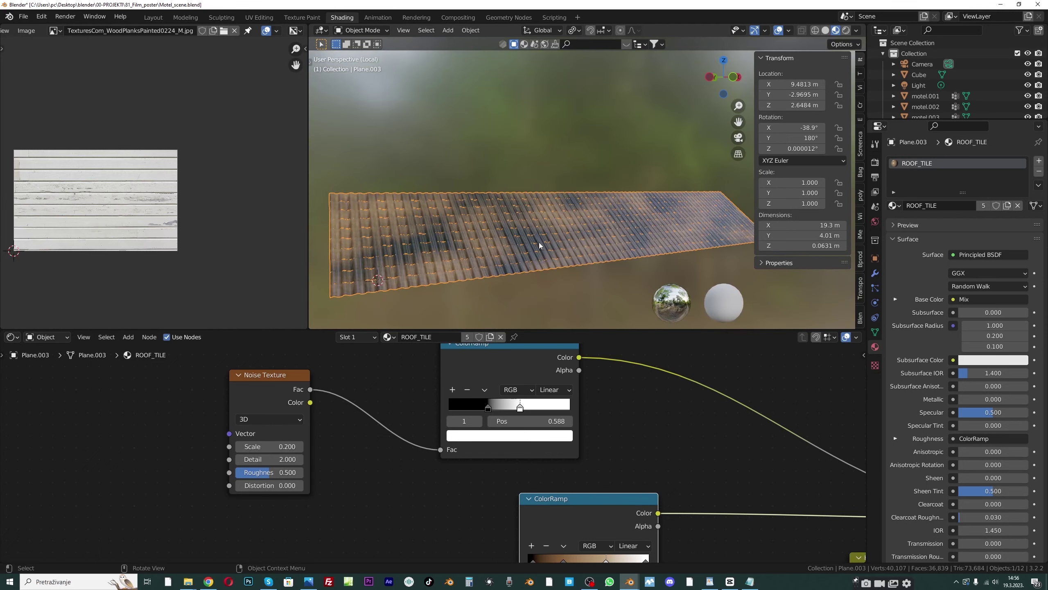
# Try a Noise Texture Scale of 0.3 on the roof, and return it to 0.2
pyautogui.click(283, 445)
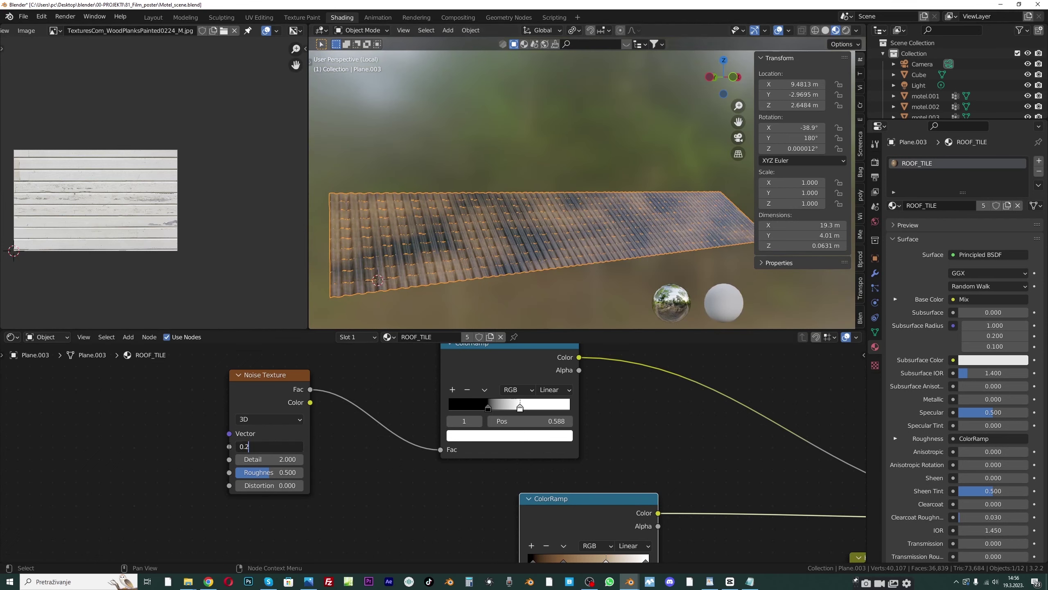
pyautogui.write('0.3')
pyautogui.press('Return')
pyautogui.moveTo(536, 232); pyautogui.dragTo(454, 256, button='middle')
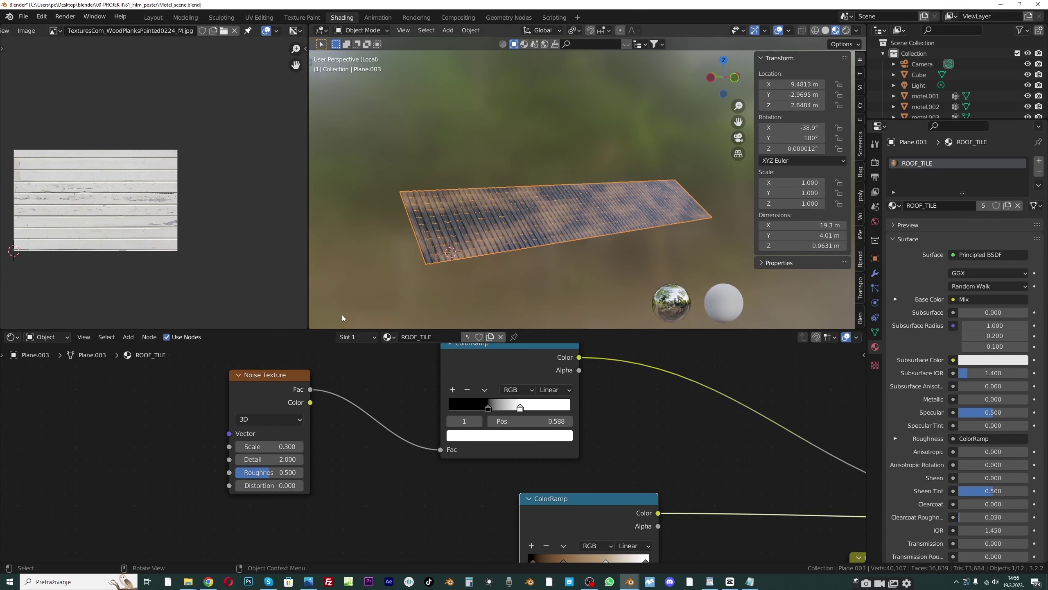
pyautogui.scroll(1, 250, 442)
pyautogui.click(252, 445)
pyautogui.press('BackSpace')
pyautogui.write('2')
pyautogui.press('Return')
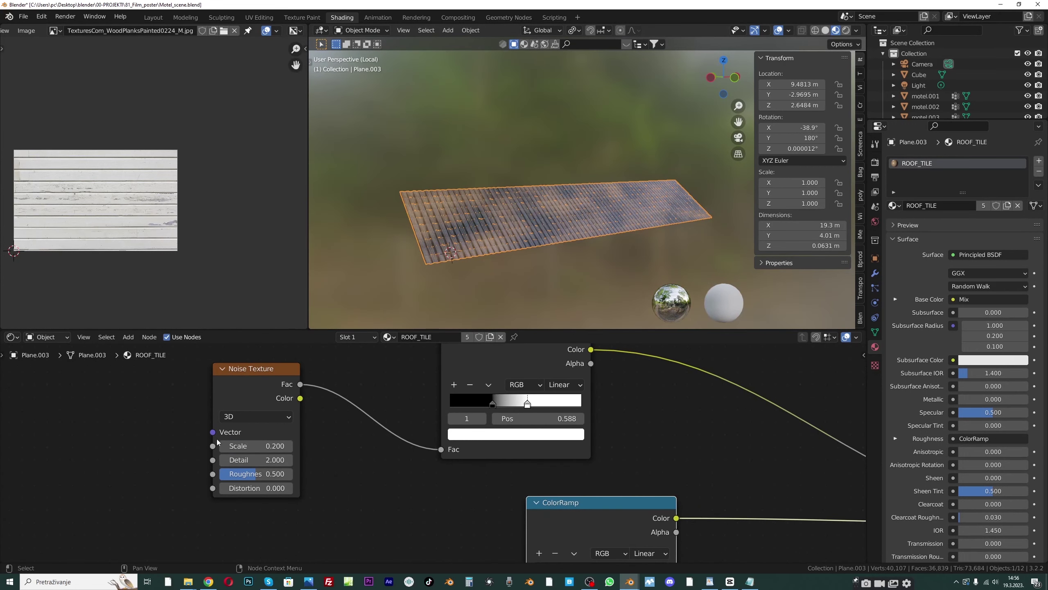
# Soften the noise ColorRamp by moving its white stop to about 0.687 and its black stop to about 0.173
pyautogui.scroll(1, 540, 243)
pyautogui.scroll(3, 536, 437)
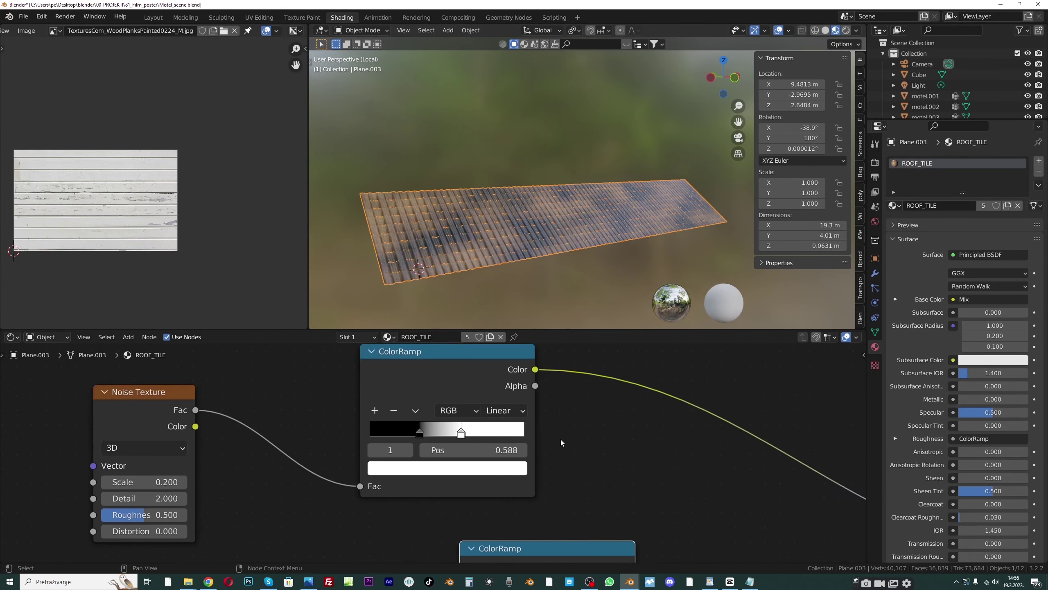
pyautogui.moveTo(473, 433); pyautogui.dragTo(491, 433)
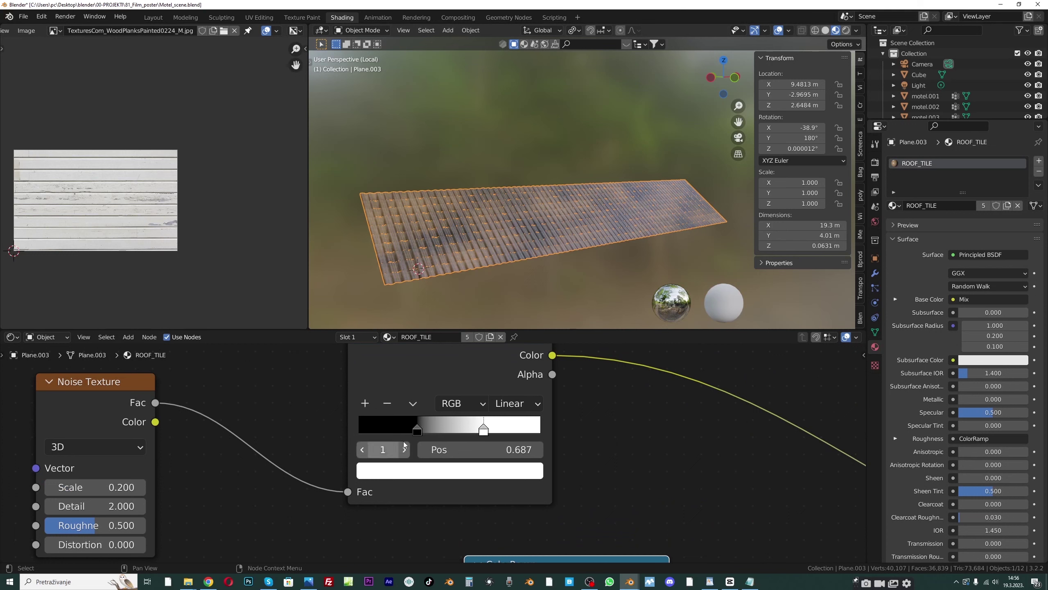
pyautogui.click(416, 431)
pyautogui.click(408, 431)
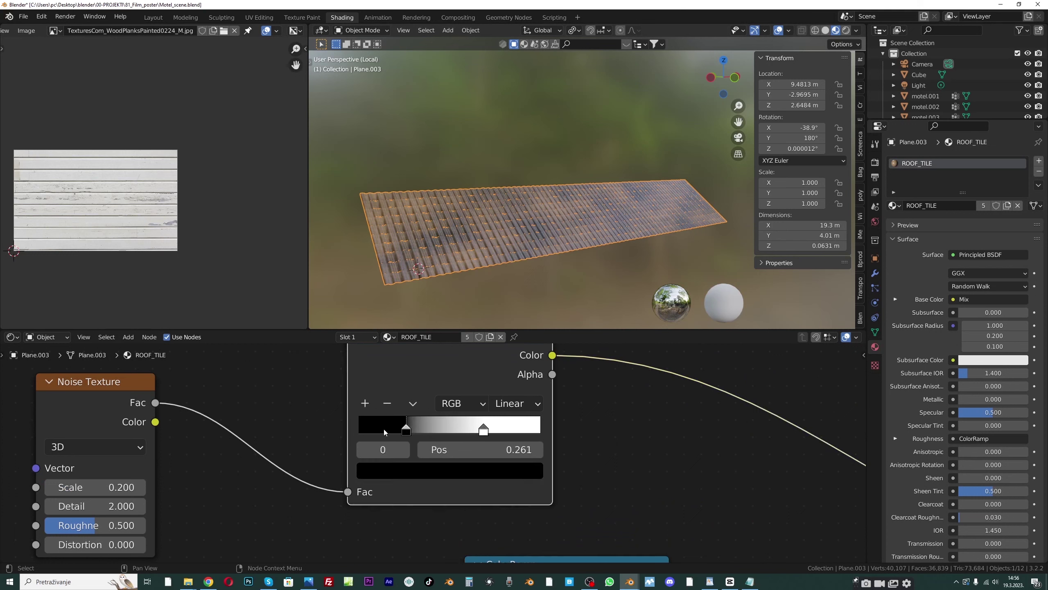
pyautogui.moveTo(384, 429); pyautogui.dragTo(368, 430)
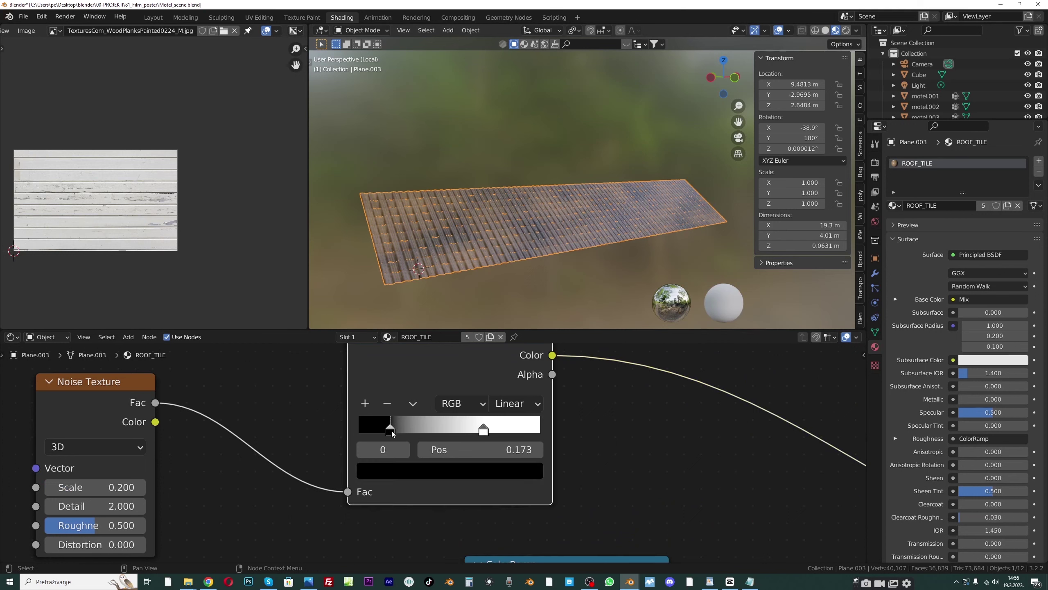
# Lighten the colour of the noise ColorRamp's black stop so the roof patches blend more gently
pyautogui.click(425, 474)
pyautogui.moveTo(504, 341); pyautogui.dragTo(506, 318)
pyautogui.click(608, 431)
pyautogui.scroll(-2, 544, 227)
pyautogui.moveTo(544, 227); pyautogui.dragTo(610, 257, button='middle')
pyautogui.scroll(1, 609, 257)
pyautogui.moveTo(738, 122); pyautogui.dragTo(473, 253)
# Set the Hue Saturation Value node's Value to 0.3 and Saturation to 0.3 to brighten the second colour
pyautogui.moveTo(638, 513); pyautogui.dragTo(341, 344, button='middle')
pyautogui.scroll(-2, 516, 426)
pyautogui.moveTo(516, 426); pyautogui.dragTo(441, 426, button='middle')
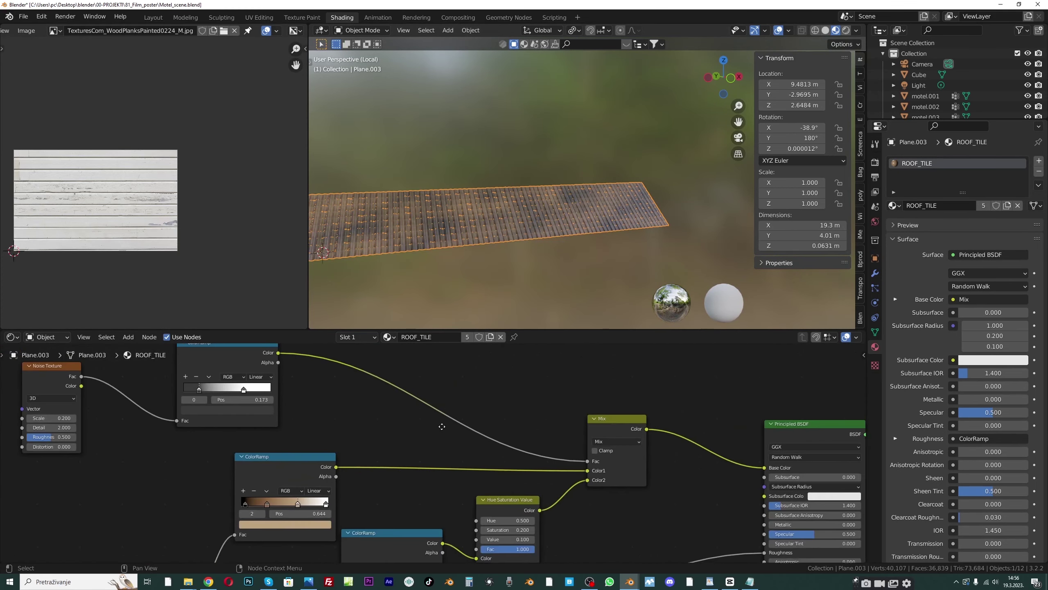
pyautogui.scroll(2, 442, 426)
pyautogui.click(575, 481)
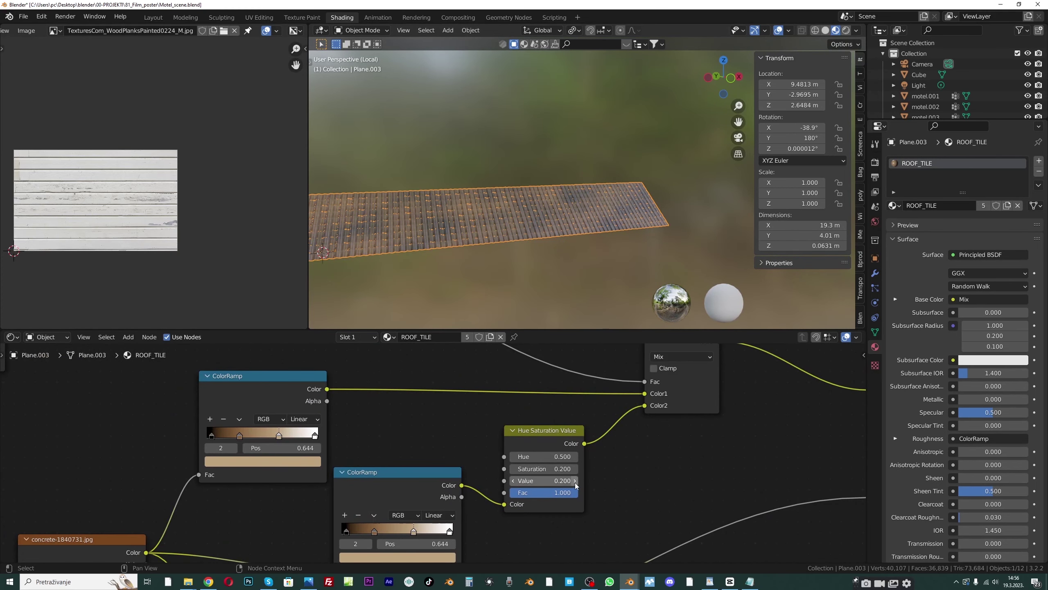
pyautogui.moveTo(506, 225); pyautogui.dragTo(552, 217, button='middle')
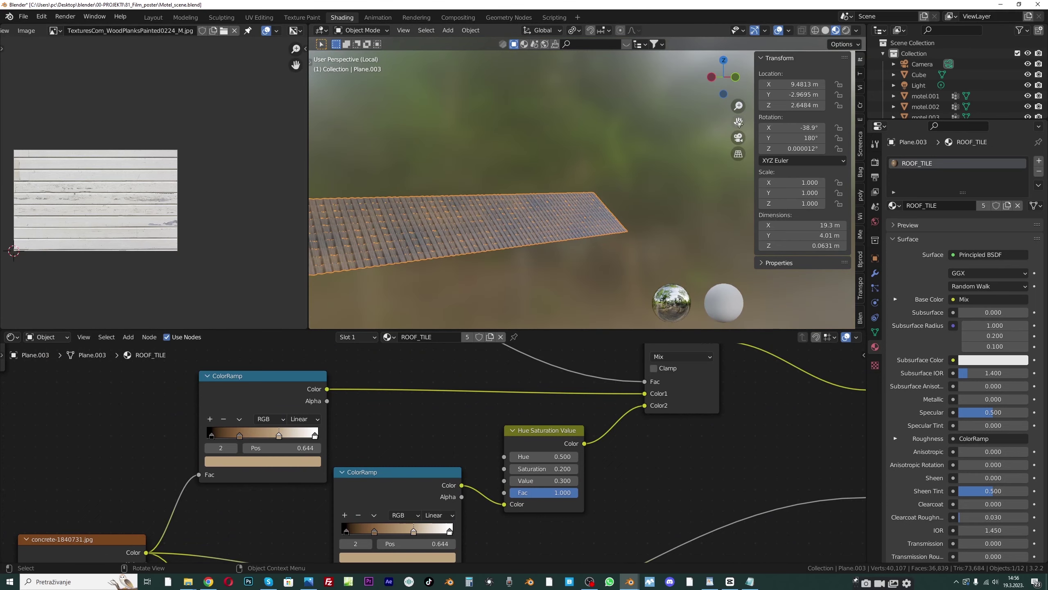
pyautogui.moveTo(738, 122); pyautogui.dragTo(789, 119)
pyautogui.click(575, 468)
pyautogui.scroll(-2, 476, 207)
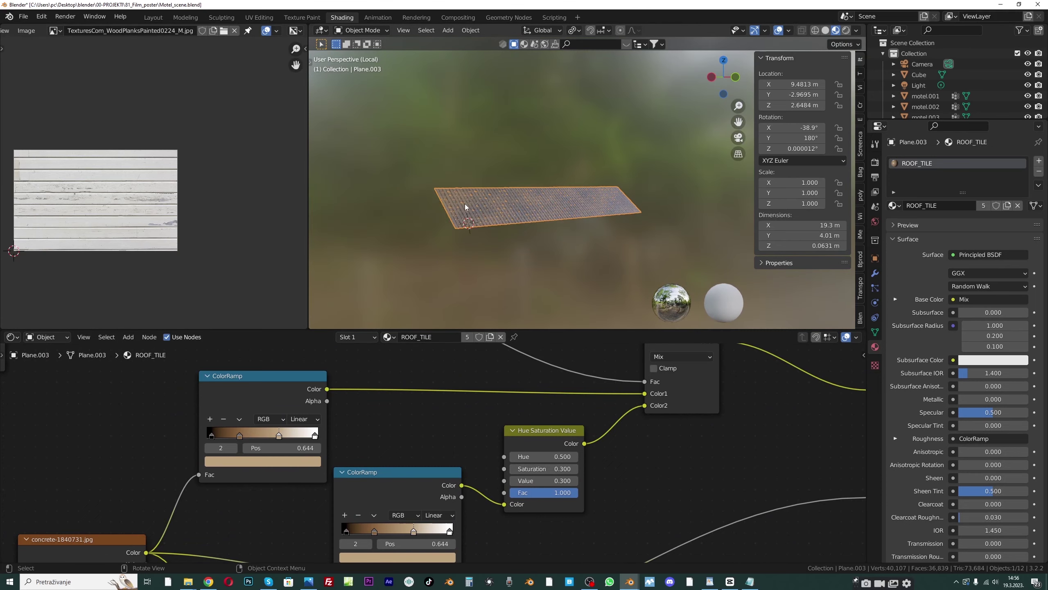
pyautogui.moveTo(476, 207); pyautogui.dragTo(477, 222, button='middle')
# Return to the Layout workspace and preview the whole motel with rendered shading
pyautogui.click(153, 17)
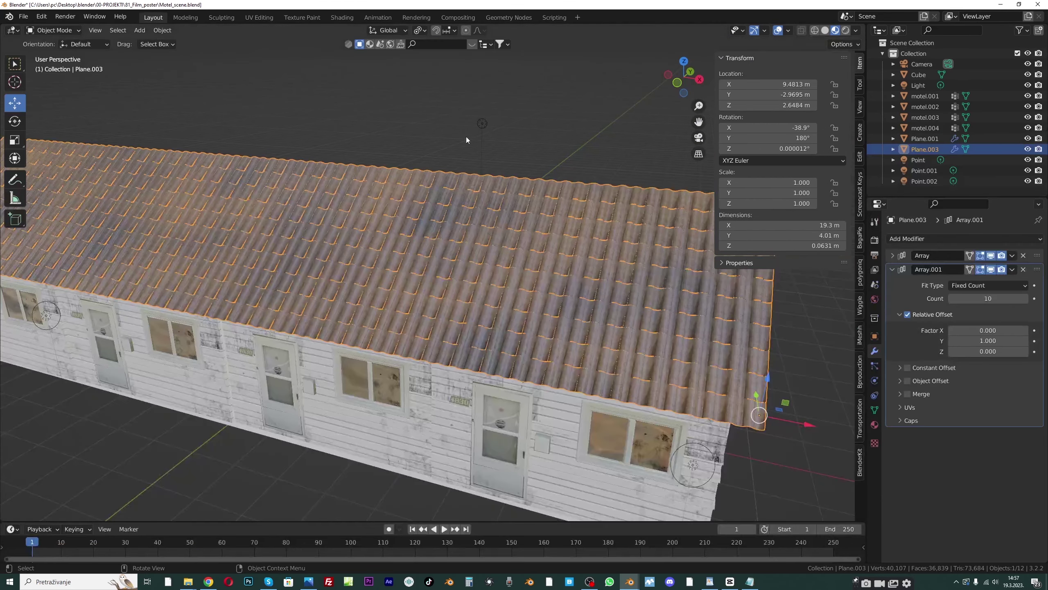
pyautogui.scroll(-8, 466, 136)
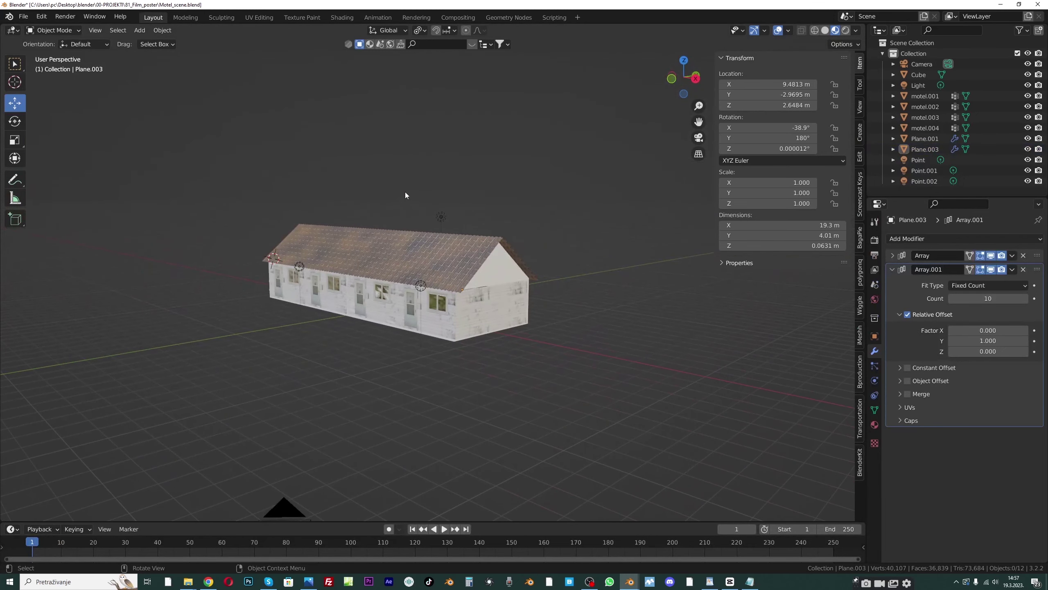
pyautogui.scroll(1, 428, 212)
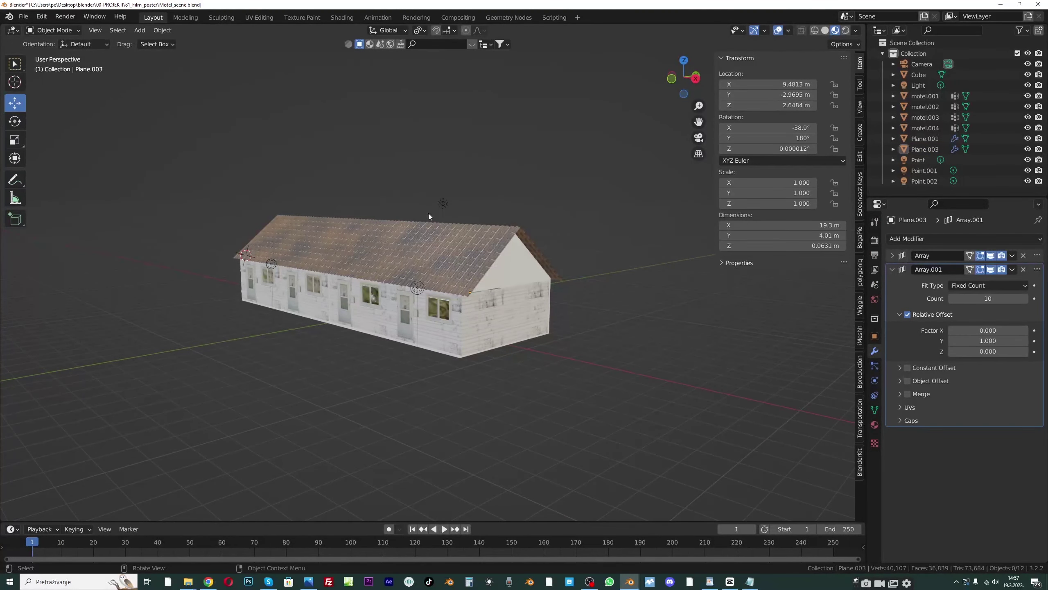
pyautogui.press('n')
pyautogui.click(845, 30)
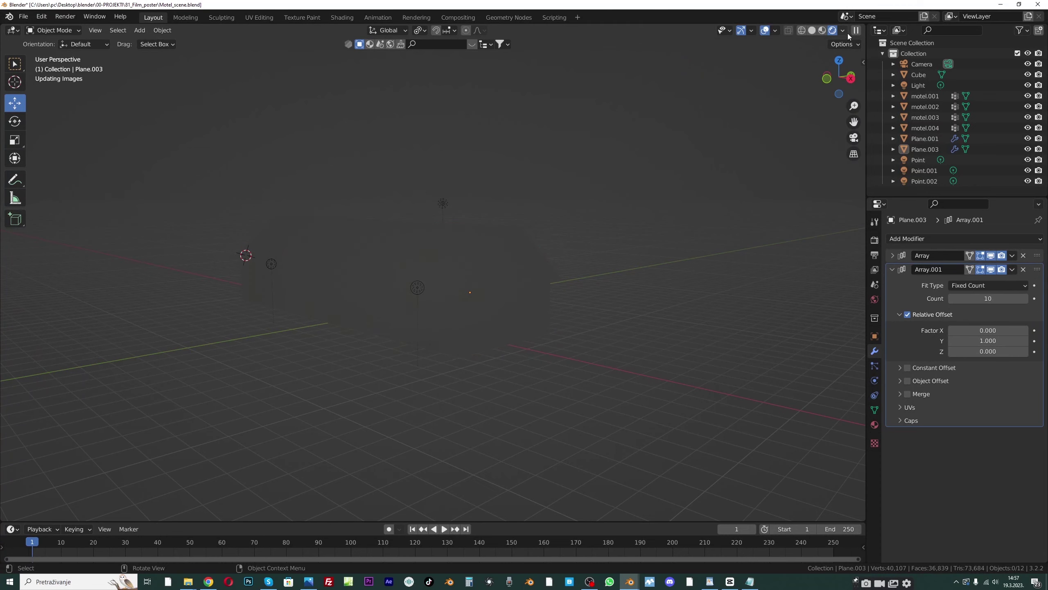
pyautogui.moveTo(853, 122); pyautogui.dragTo(936, 137)
pyautogui.scroll(1, 465, 190)
pyautogui.moveTo(459, 207); pyautogui.dragTo(452, 205, button='middle')
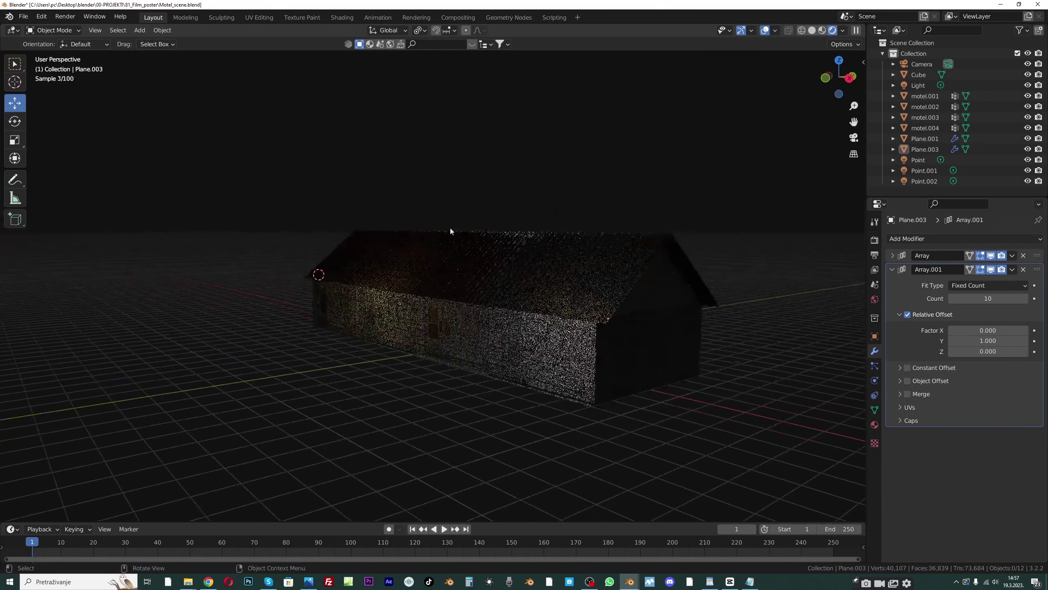
# Delete the Cube blockout inside the motel using solid shading, and return to rendered shading
pyautogui.click(557, 338)
pyautogui.click(812, 30)
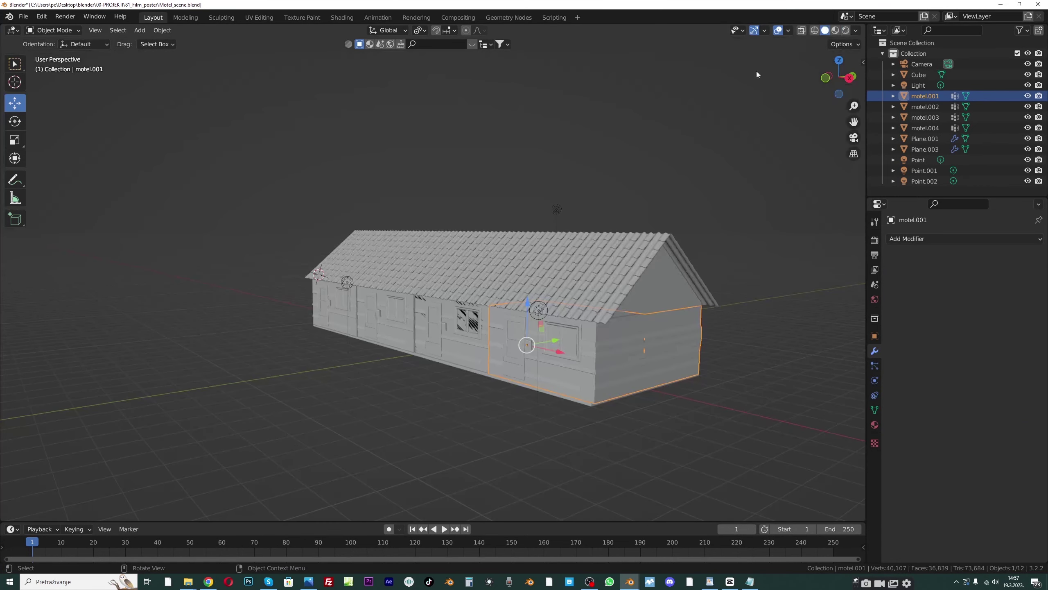
pyautogui.click(647, 291)
pyautogui.moveTo(647, 290); pyautogui.dragTo(651, 300, button='middle')
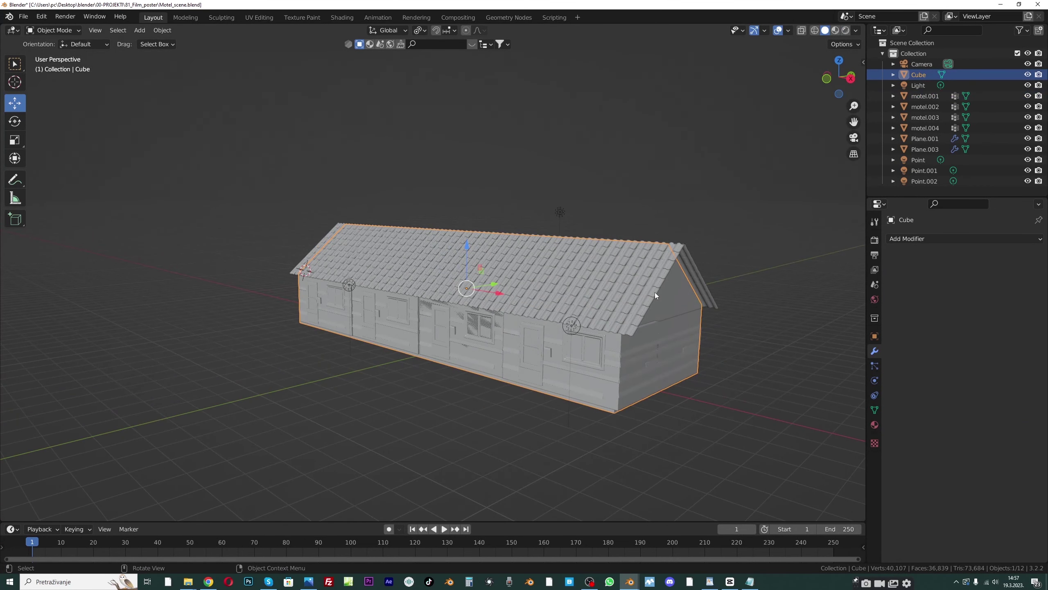
pyautogui.press('Delete')
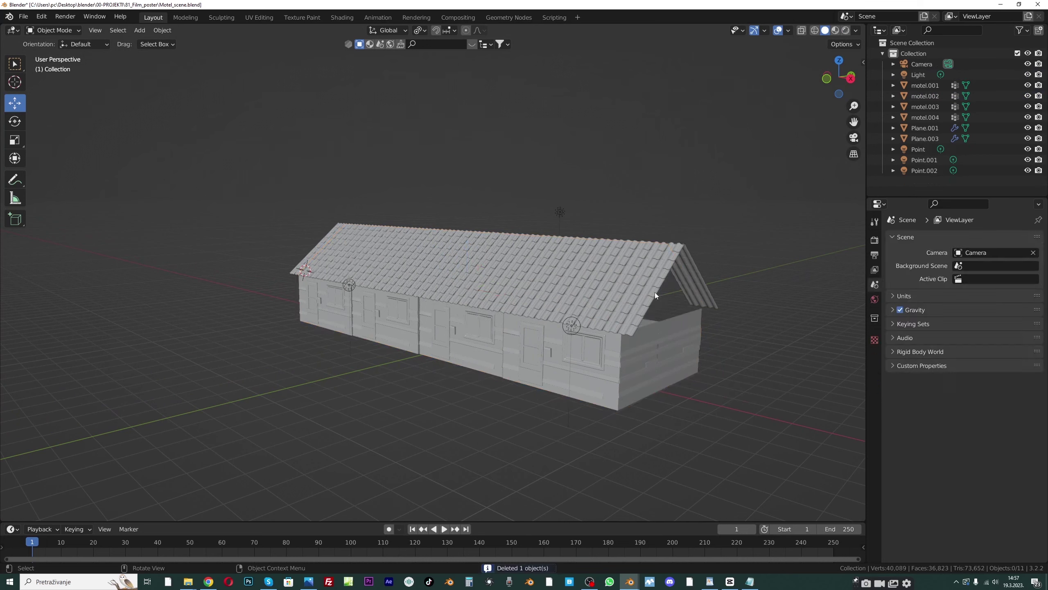
pyautogui.click(845, 30)
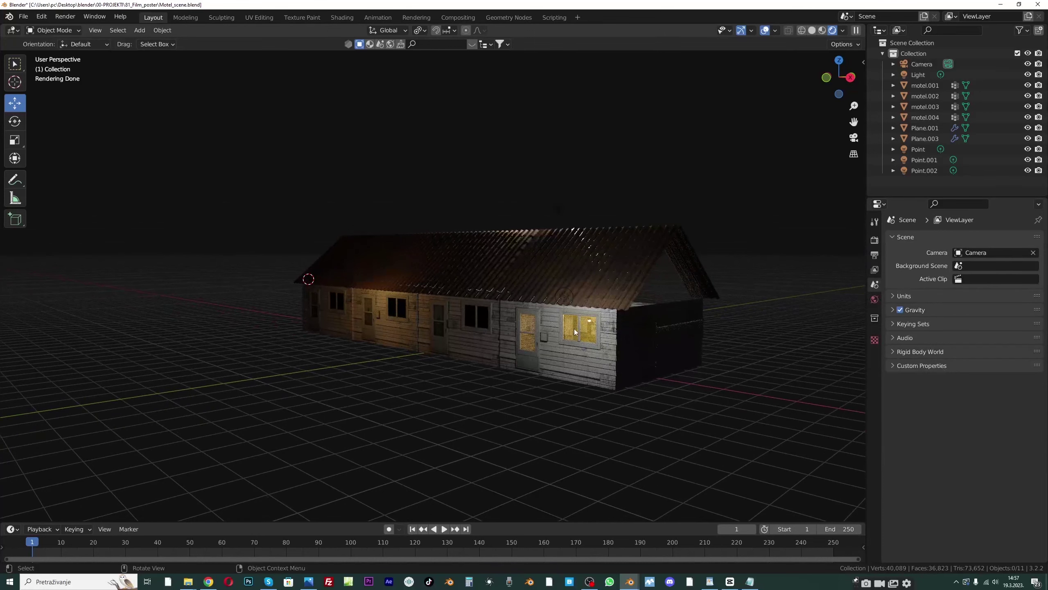
# Duplicate the point light near the lit room and place the copy above the roof at about Z 5.4 m
pyautogui.click(571, 298)
pyautogui.moveTo(568, 300); pyautogui.dragTo(558, 305, button='middle')
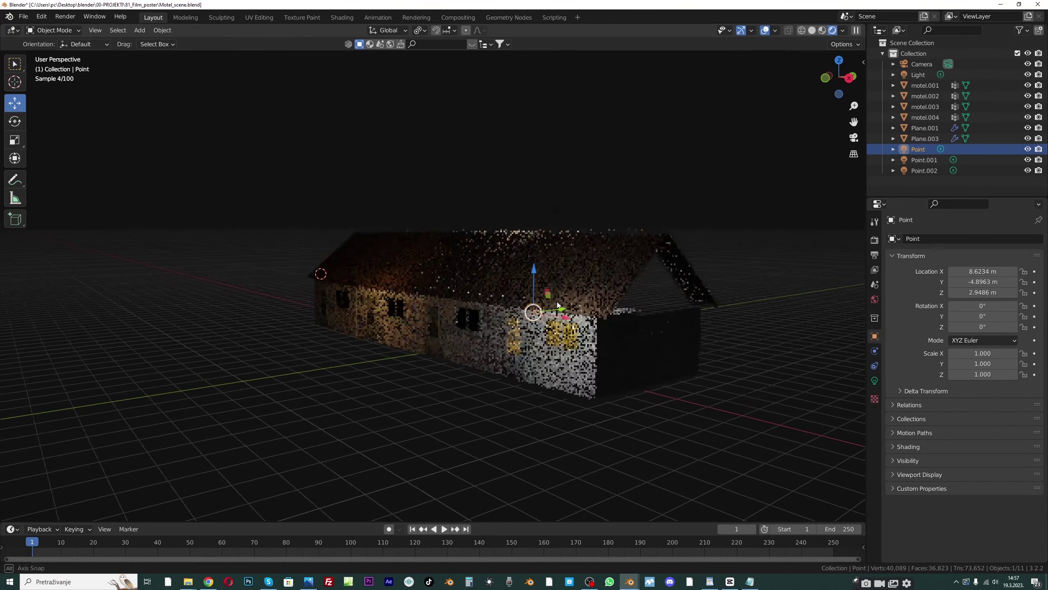
pyautogui.hotkey('shift', 'd')
pyautogui.click(557, 212)
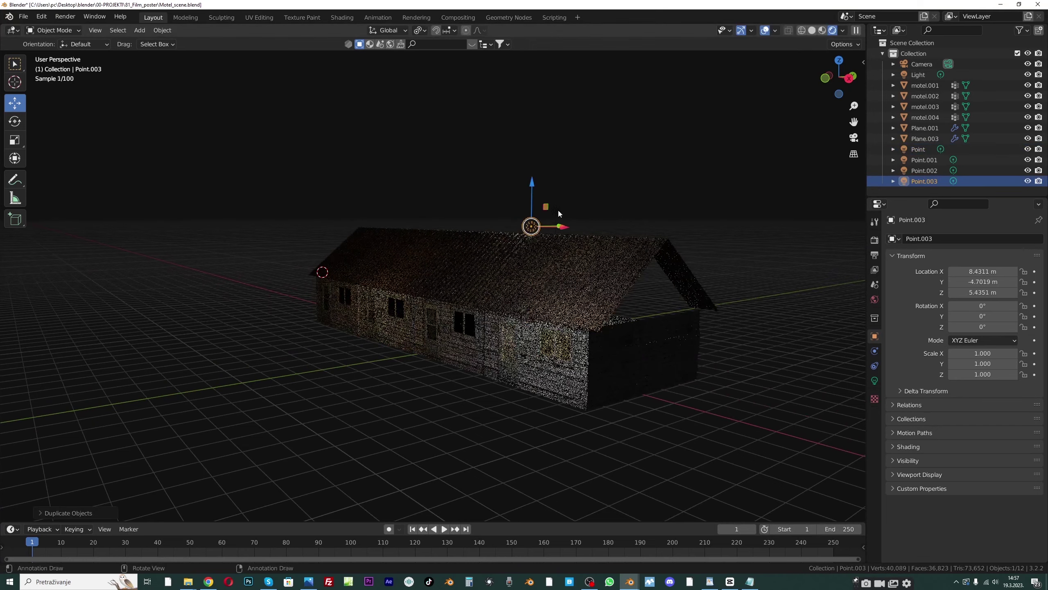
# Move the copied light above the middle of the roof ridge, to about X 0.79, Y -0.95, Z 6.2 m
pyautogui.moveTo(557, 248); pyautogui.dragTo(540, 257, button='middle')
pyautogui.moveTo(482, 274); pyautogui.dragTo(536, 166)
pyautogui.moveTo(542, 217); pyautogui.dragTo(578, 233, button='middle')
pyautogui.moveTo(695, 257); pyautogui.dragTo(486, 208)
pyautogui.moveTo(454, 158); pyautogui.dragTo(450, 189)
pyautogui.moveTo(481, 225); pyautogui.dragTo(462, 227, button='middle')
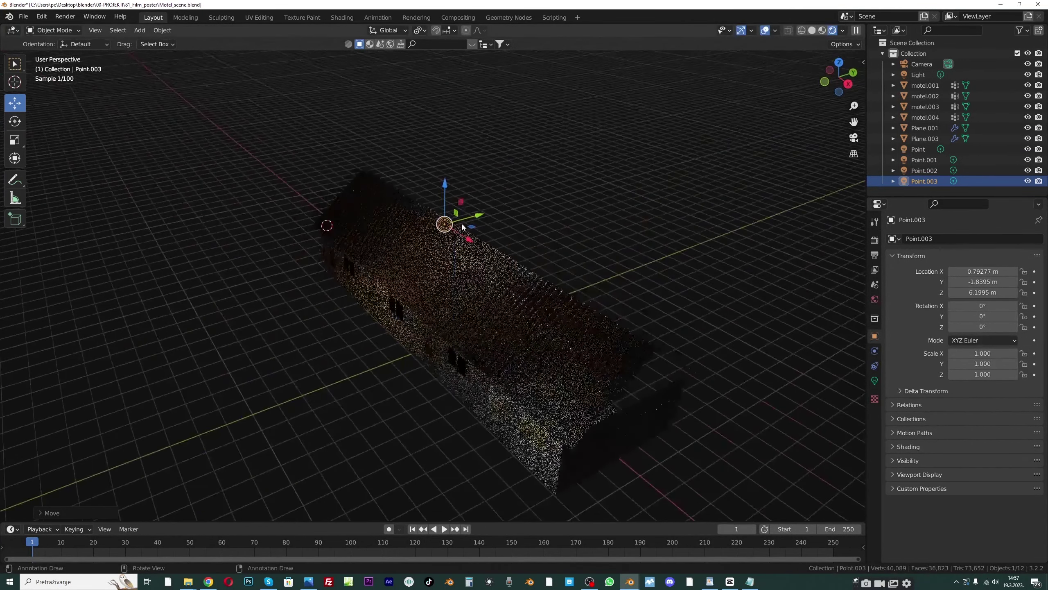
pyautogui.moveTo(463, 226)
pyautogui.mouseDown()
pyautogui.moveTo(494, 218)
pyautogui.moveTo(482, 217)
pyautogui.mouseUp()
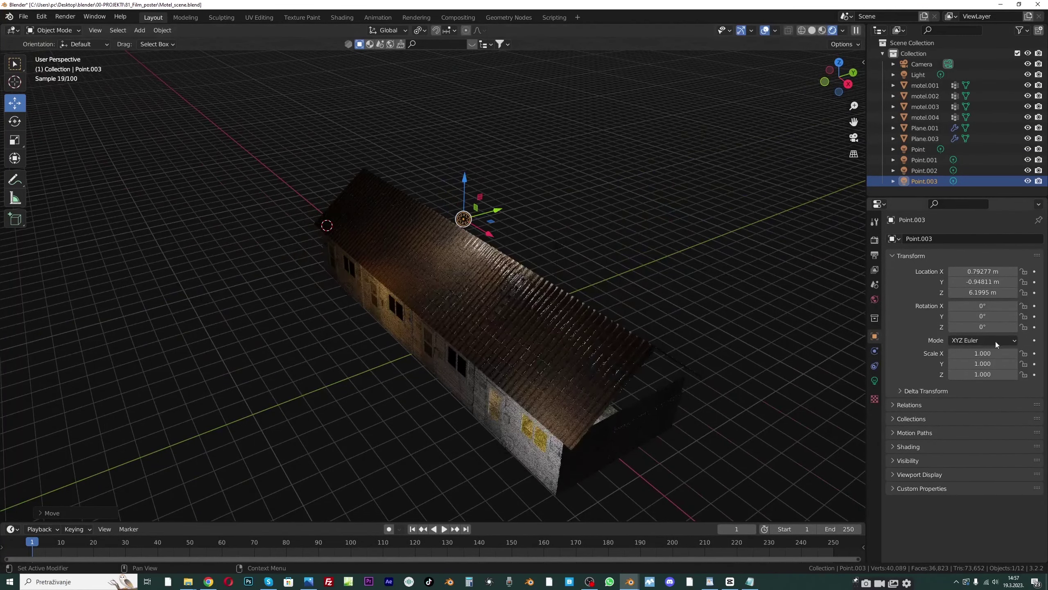
# Set the copied point light's Power to 300 W to illuminate the roof tiles
pyautogui.click(875, 381)
pyautogui.click(989, 310)
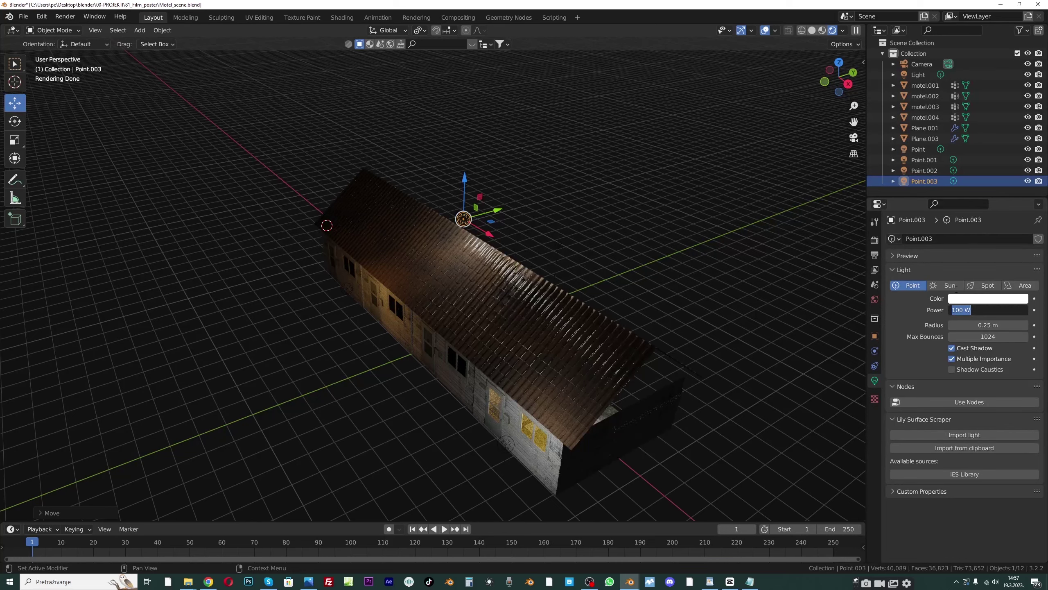
pyautogui.write('300')
pyautogui.press('Return')
pyautogui.moveTo(516, 248); pyautogui.dragTo(521, 148, button='middle')
pyautogui.click(522, 147)
pyautogui.click(494, 252)
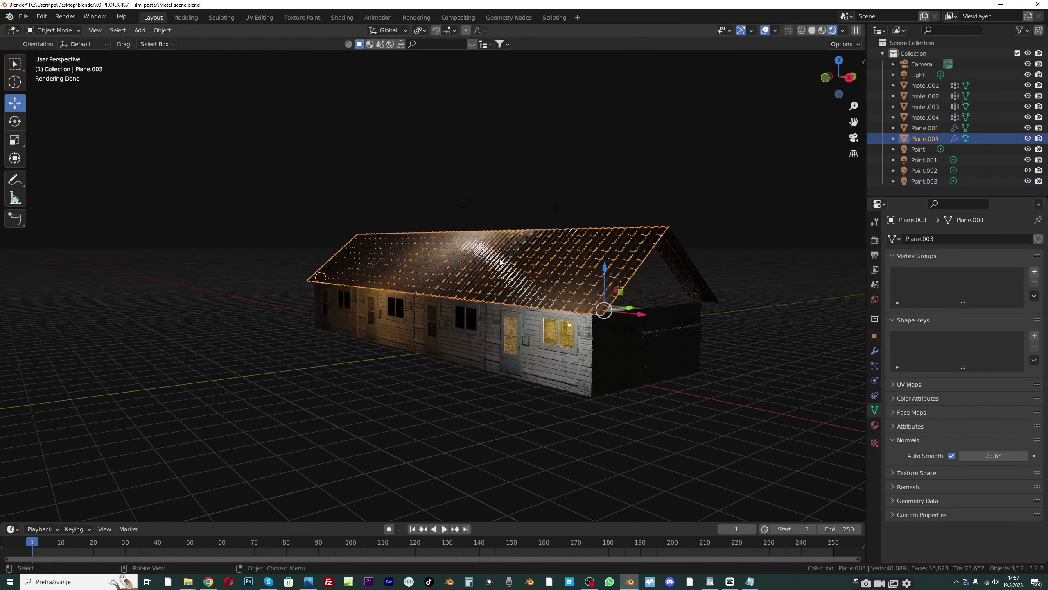
pyautogui.click(506, 201)
pyautogui.click(484, 253)
pyautogui.click(479, 213)
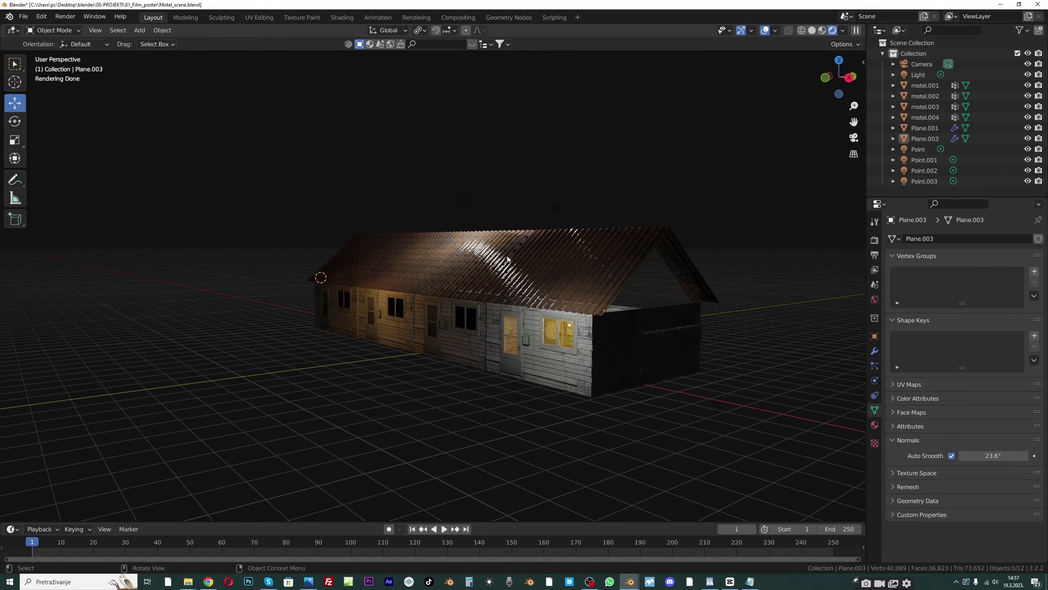
# Lighten the 0.891 stop of ROOF_TILE's ColorRamp for roughness and bump to a Value of about 0.558, and preview the rendered motel
pyautogui.click(488, 248)
pyautogui.click(342, 17)
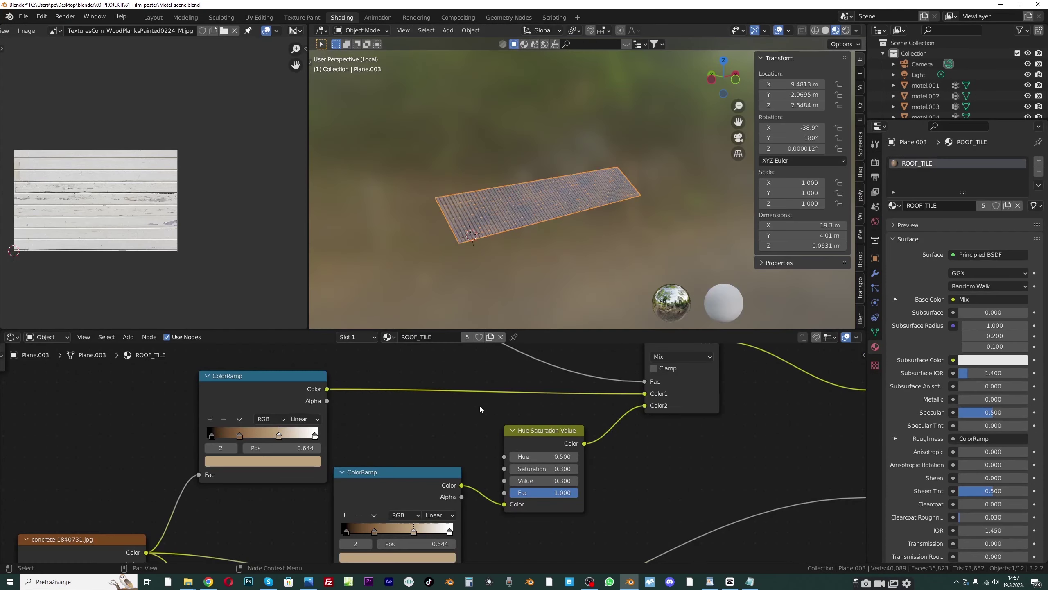
pyautogui.scroll(-2, 480, 406)
pyautogui.moveTo(480, 405)
pyautogui.mouseDown(button='middle')
pyautogui.moveTo(377, 356)
pyautogui.moveTo(425, 297)
pyautogui.moveTo(467, 295)
pyautogui.mouseUp(button='middle')
pyautogui.scroll(2, 434, 486)
pyautogui.moveTo(391, 403); pyautogui.dragTo(389, 459, button='middle')
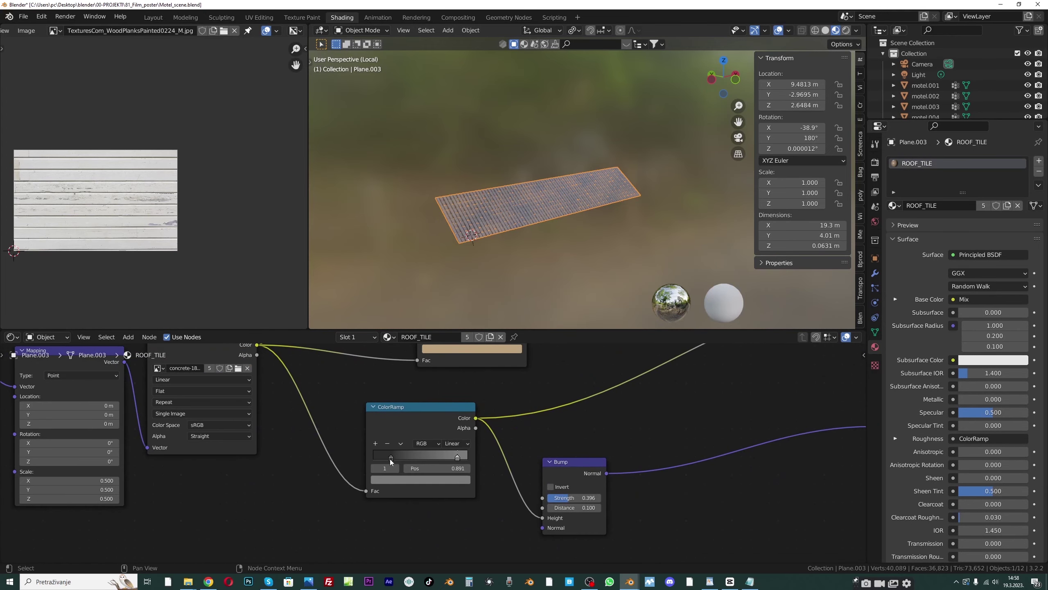
pyautogui.click(421, 480)
pyautogui.moveTo(452, 396); pyautogui.dragTo(451, 378)
pyautogui.click(457, 481)
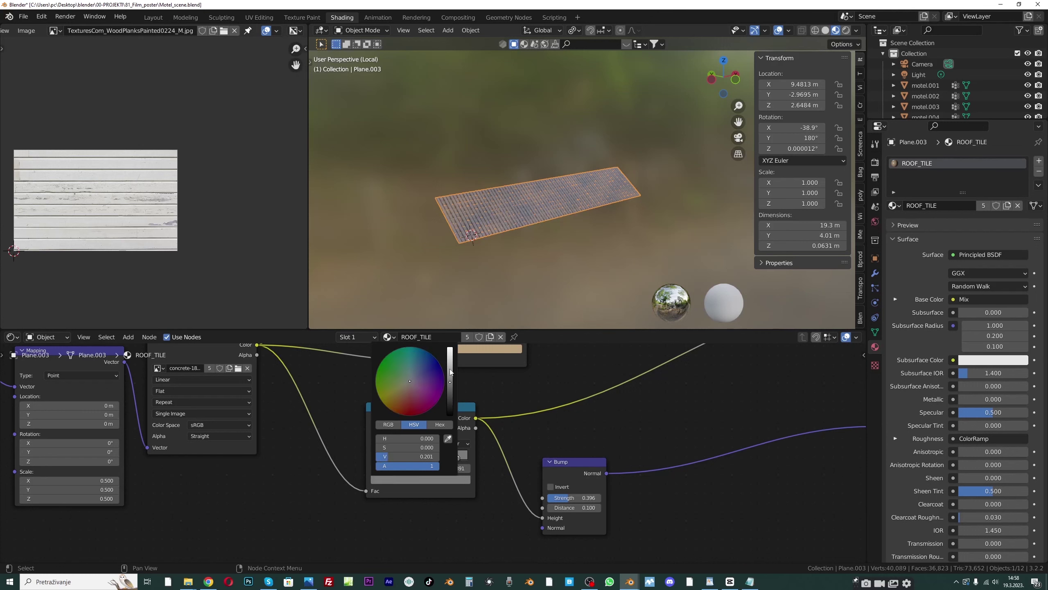
pyautogui.moveTo(451, 366); pyautogui.dragTo(450, 362)
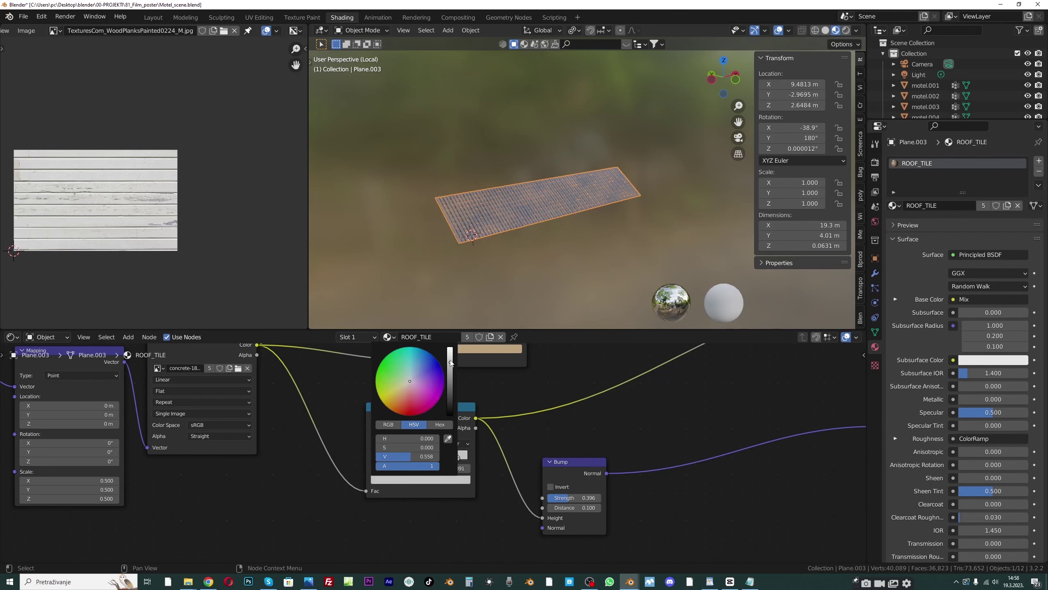
pyautogui.click(149, 19)
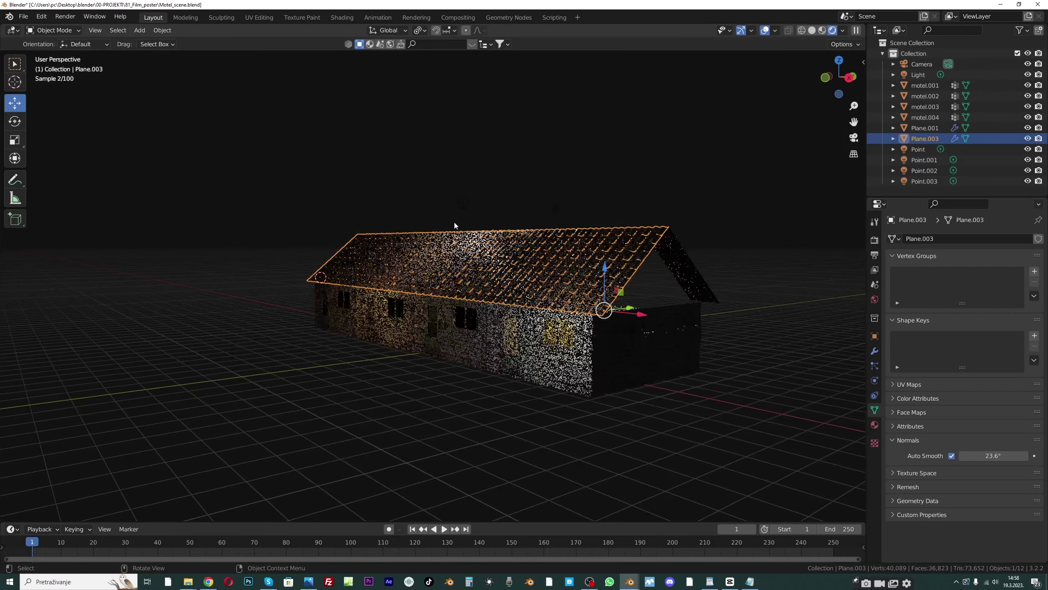
pyautogui.moveTo(507, 247); pyautogui.dragTo(501, 243, button='middle')
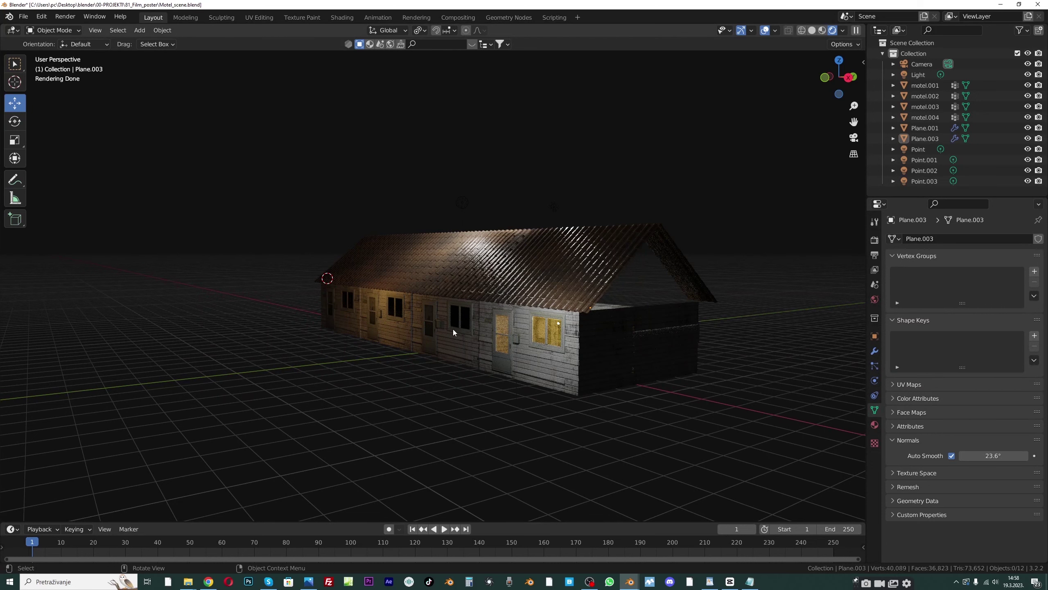
# Check the rendered motel from farther away with overlays hidden, restore the overlays and save the scene
pyautogui.moveTo(452, 330)
pyautogui.mouseDown(button='middle')
pyautogui.moveTo(457, 341)
pyautogui.moveTo(439, 341)
pyautogui.mouseUp(button='middle')
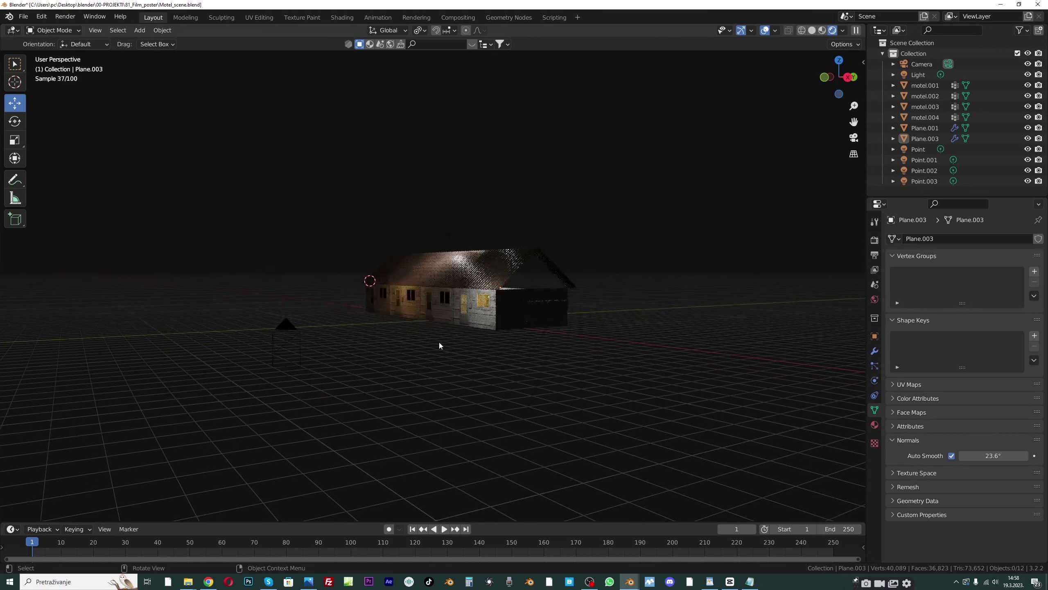
pyautogui.click(765, 31)
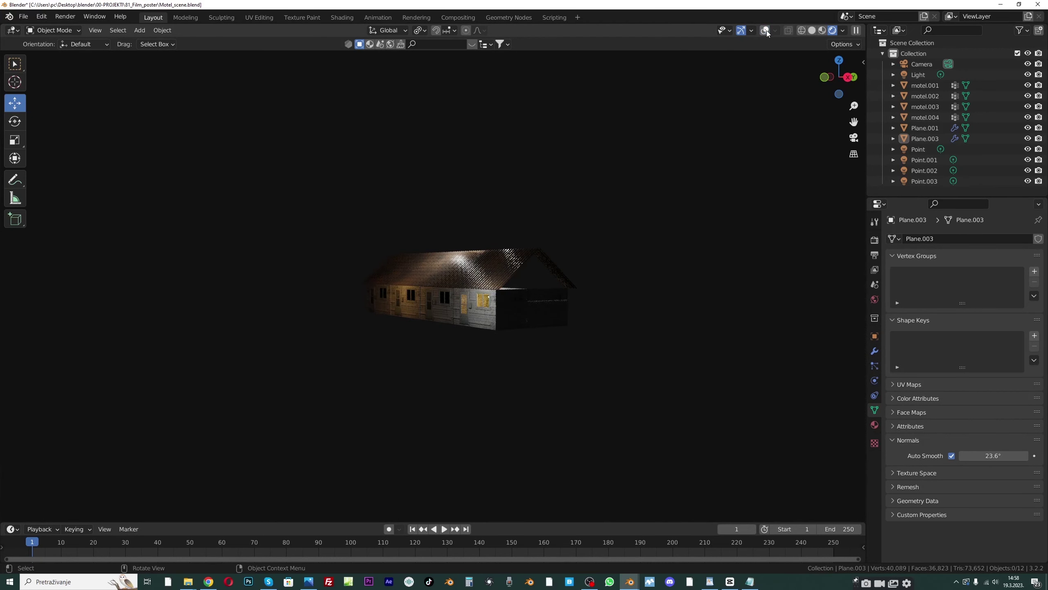
pyautogui.click(766, 31)
pyautogui.hotkey('ctrl', 's')
# Open the end room motel.001 in Edit Mode, using solid shading and the right orthographic view
pyautogui.click(812, 30)
pyautogui.scroll(2, 600, 305)
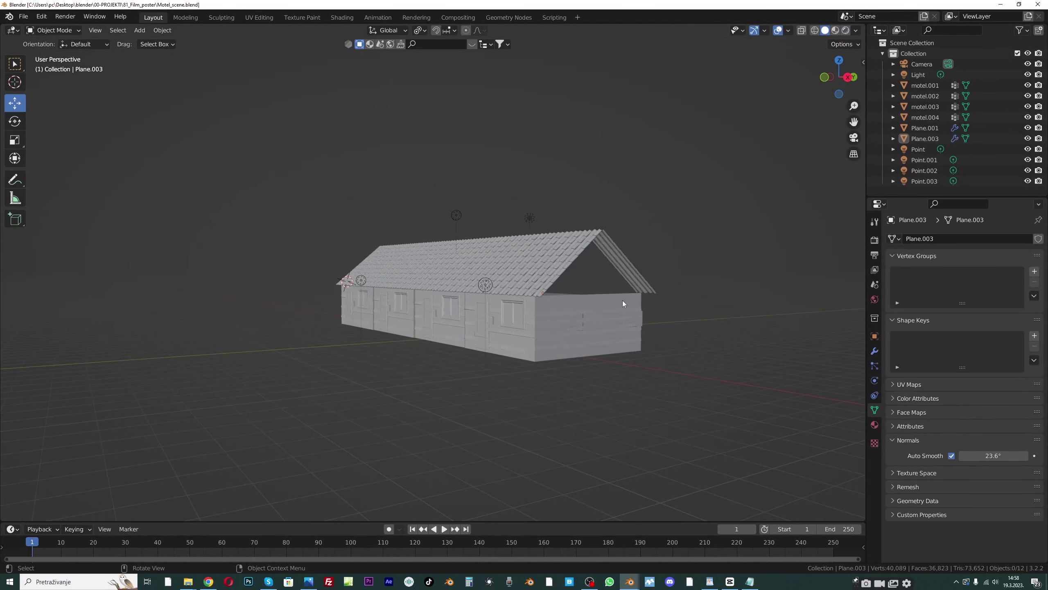
pyautogui.moveTo(599, 268); pyautogui.dragTo(521, 313, button='middle')
pyautogui.click(521, 313)
pyautogui.moveTo(536, 260); pyautogui.dragTo(514, 295, button='middle')
pyautogui.press('KP_3')
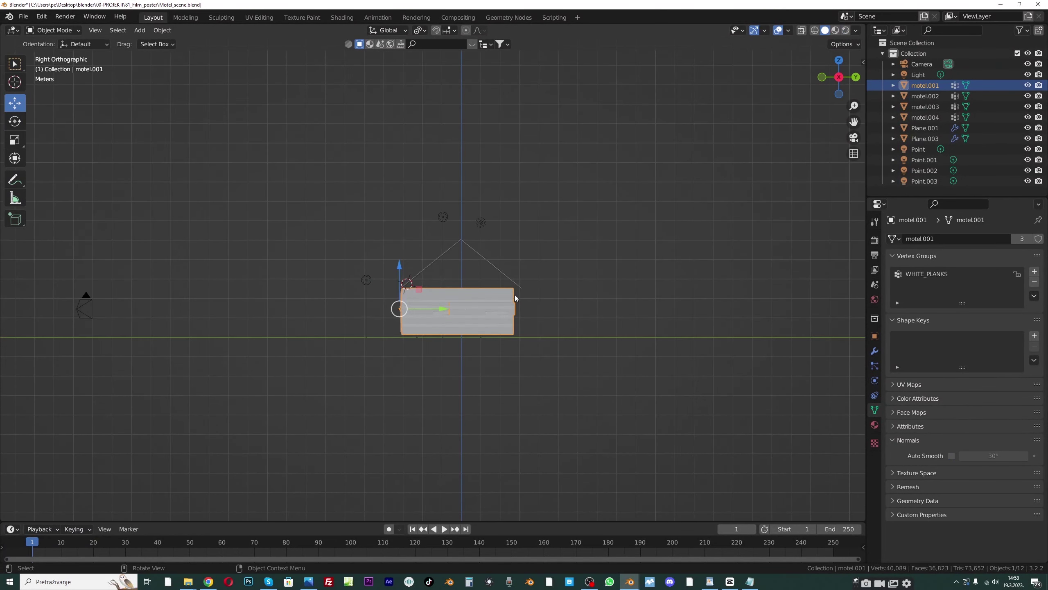
pyautogui.scroll(2, 447, 309)
pyautogui.scroll(1, 464, 314)
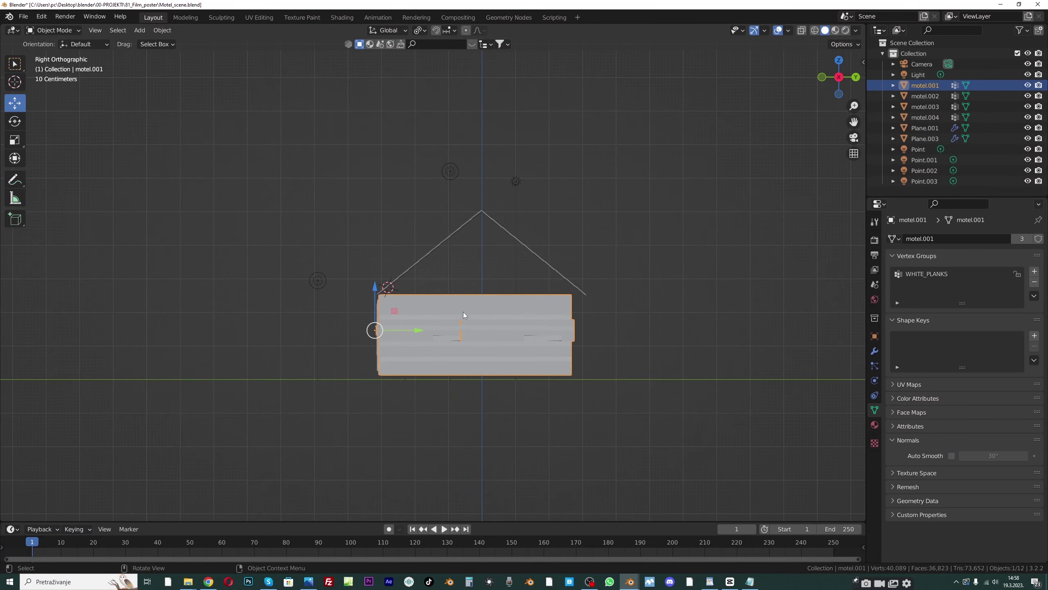
pyautogui.click(52, 30)
pyautogui.click(49, 42)
# Duplicate the end wall's plank faces about 2.4 m up along Z to cover the open gable, and save the file
pyautogui.scroll(1, 465, 333)
pyautogui.hotkey('alt', 'a')
pyautogui.press('l')
pyautogui.hotkey('alt', 'a')
pyautogui.moveTo(406, 301); pyautogui.dragTo(532, 368)
pyautogui.hotkey('alt', 'a')
pyautogui.moveTo(382, 298); pyautogui.dragTo(592, 393)
pyautogui.hotkey('shift', 'd')
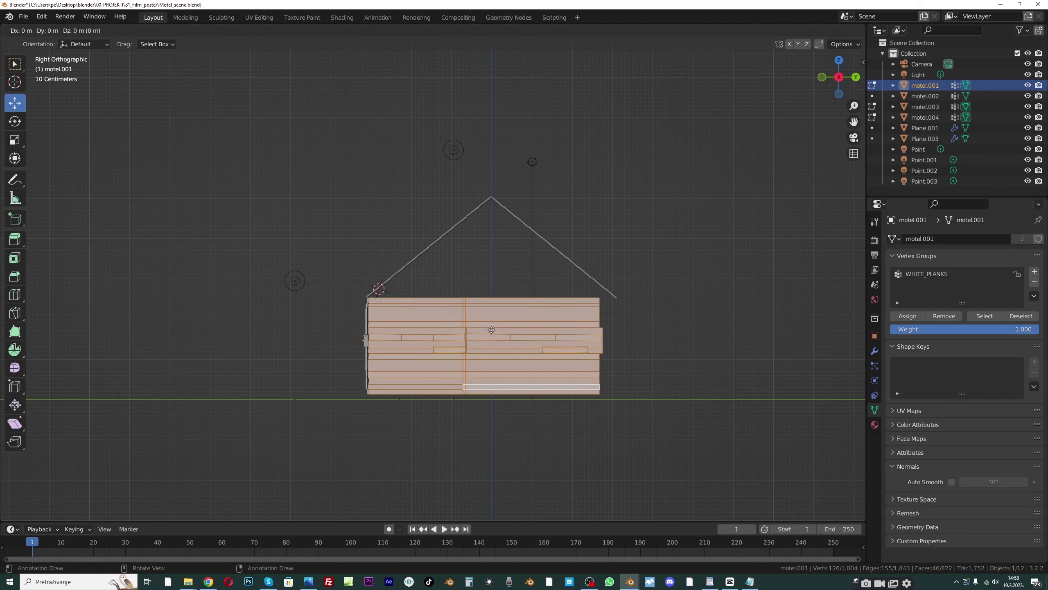
pyautogui.press('z')
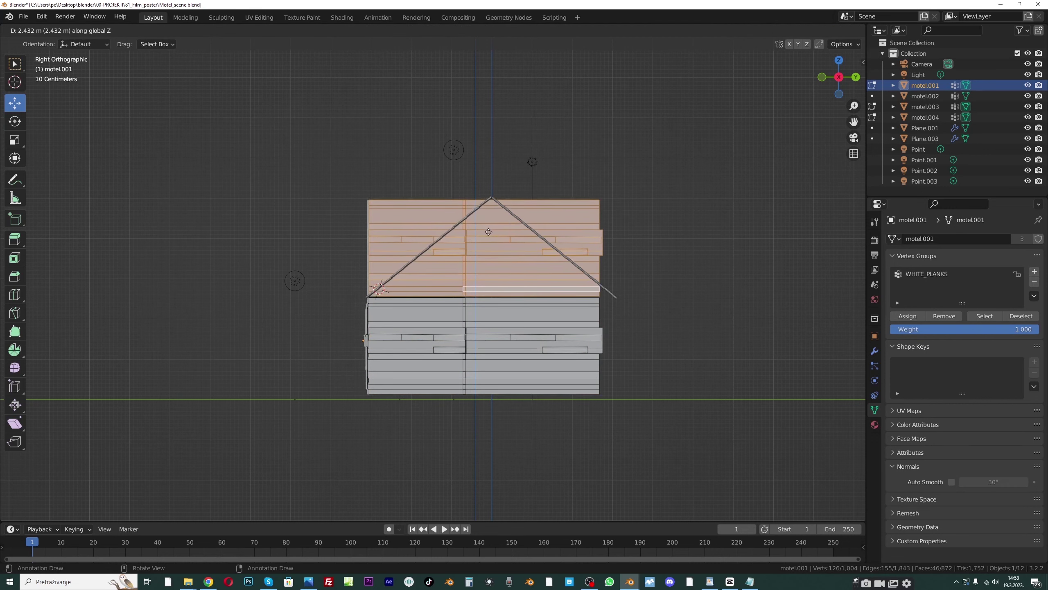
pyautogui.click(489, 233)
pyautogui.hotkey('ctrl', 's')
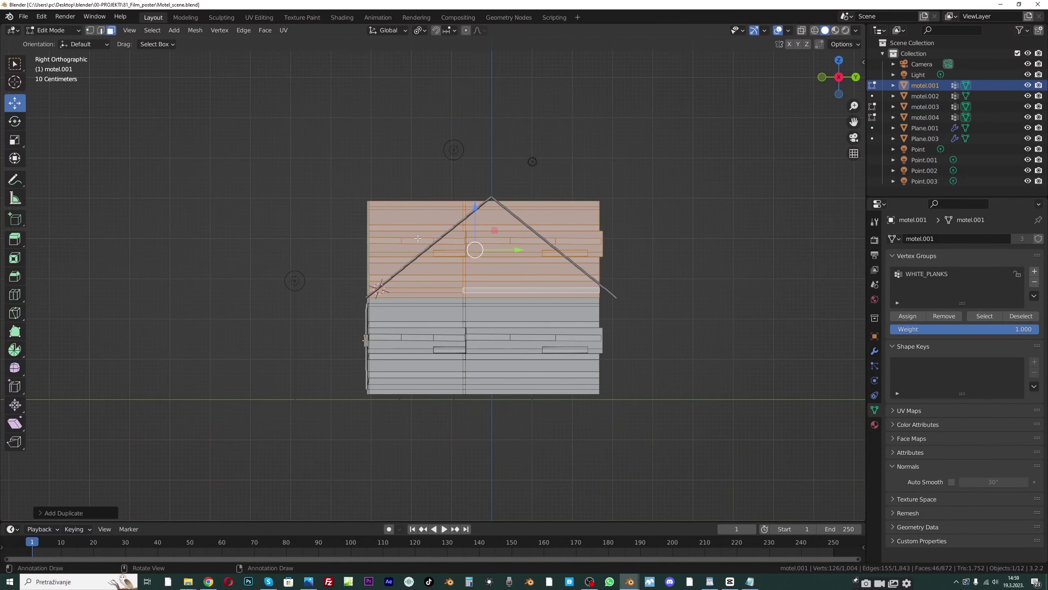
# In wireframe with X-ray, knife-cut the duplicated planks along the front roof slope, from the eave past the ridge
pyautogui.scroll(1, 418, 238)
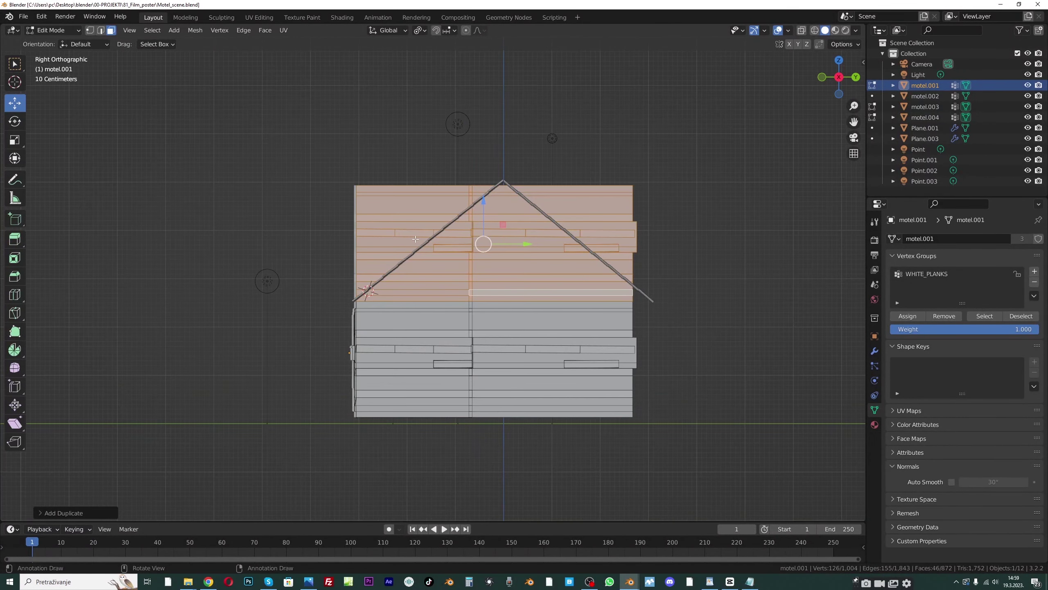
pyautogui.click(803, 32)
pyautogui.click(814, 33)
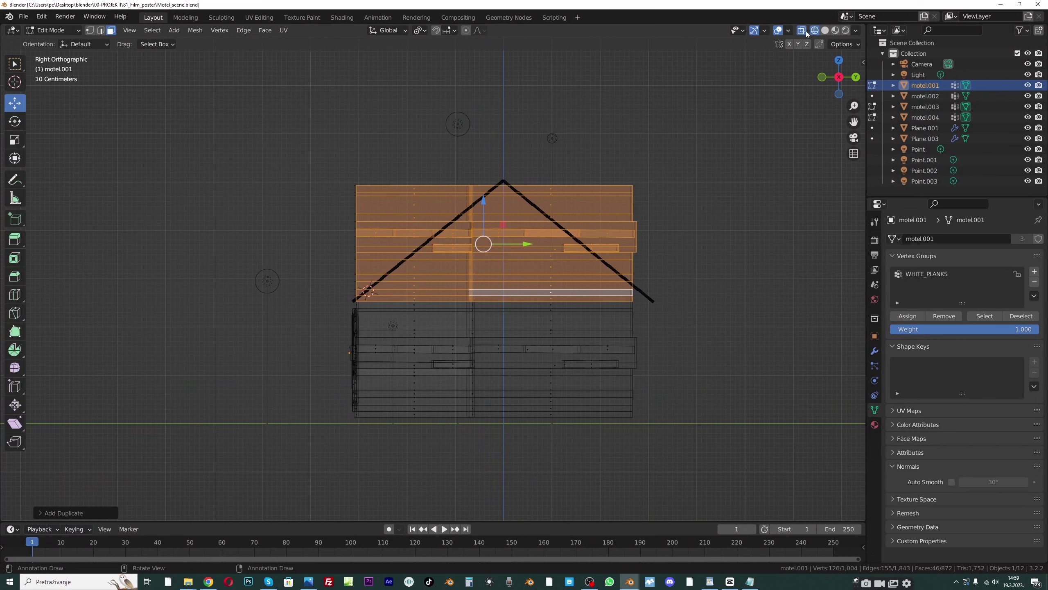
pyautogui.click(258, 257)
pyautogui.scroll(1, 269, 272)
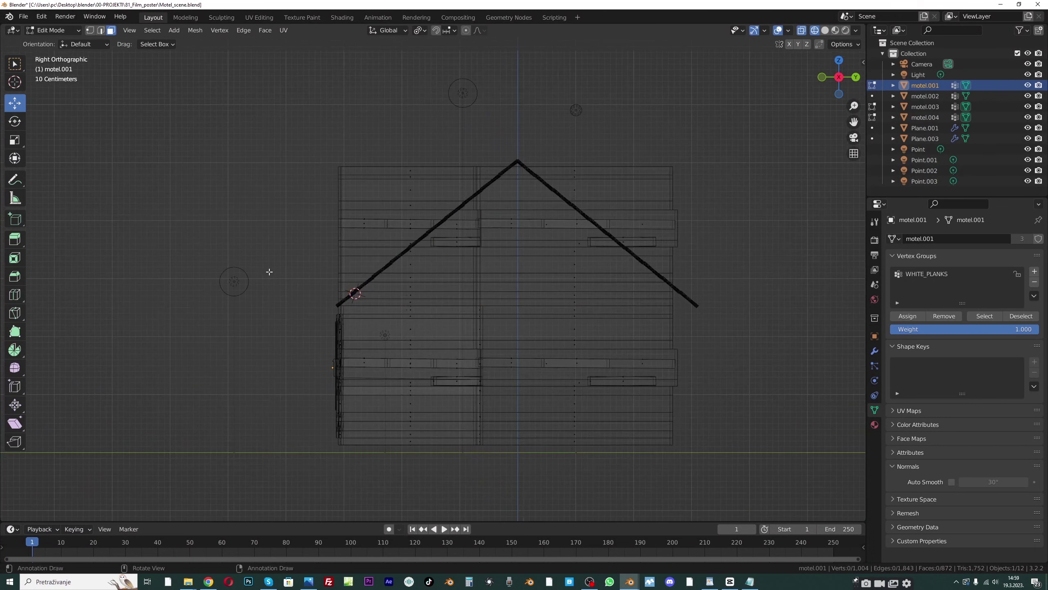
pyautogui.press('k')
pyautogui.click(336, 303)
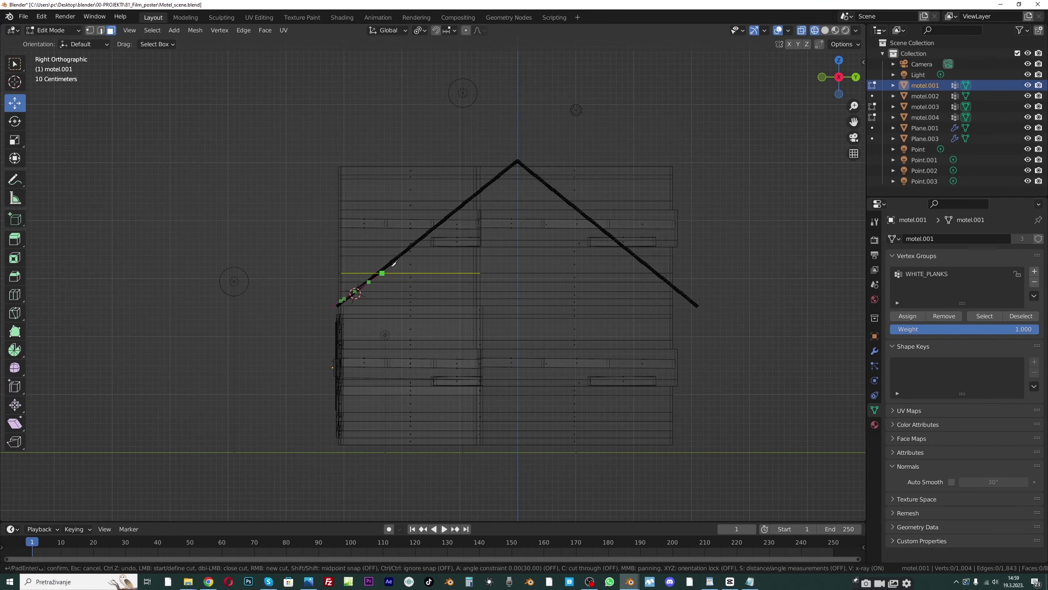
pyautogui.click(524, 152)
pyautogui.press('Return')
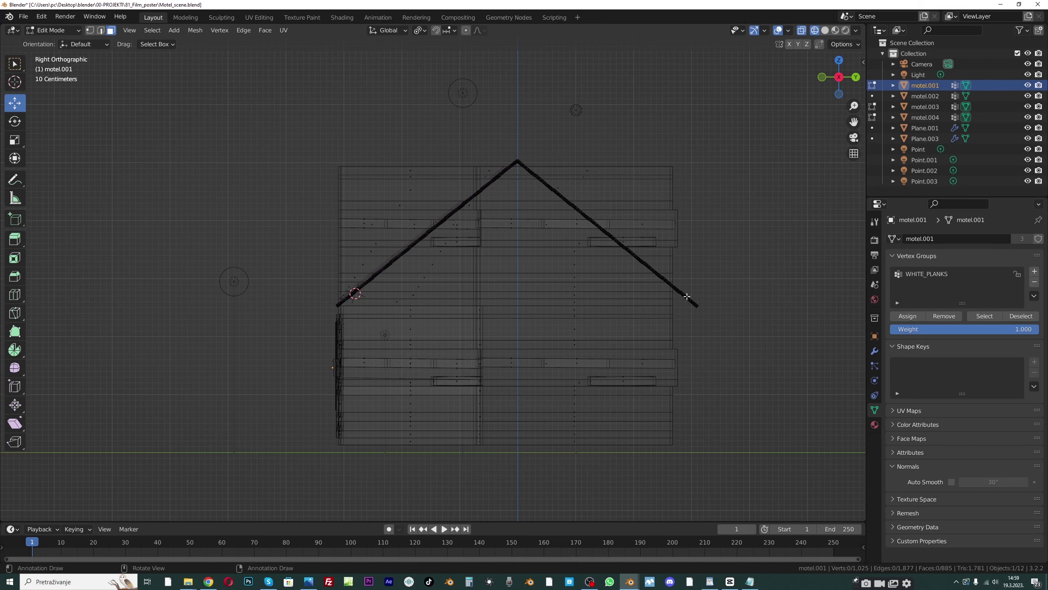
# Knife-cut the duplicated planks along the rear roof slope, from the wall's back edge past the ridge
pyautogui.press('k')
pyautogui.click(673, 287)
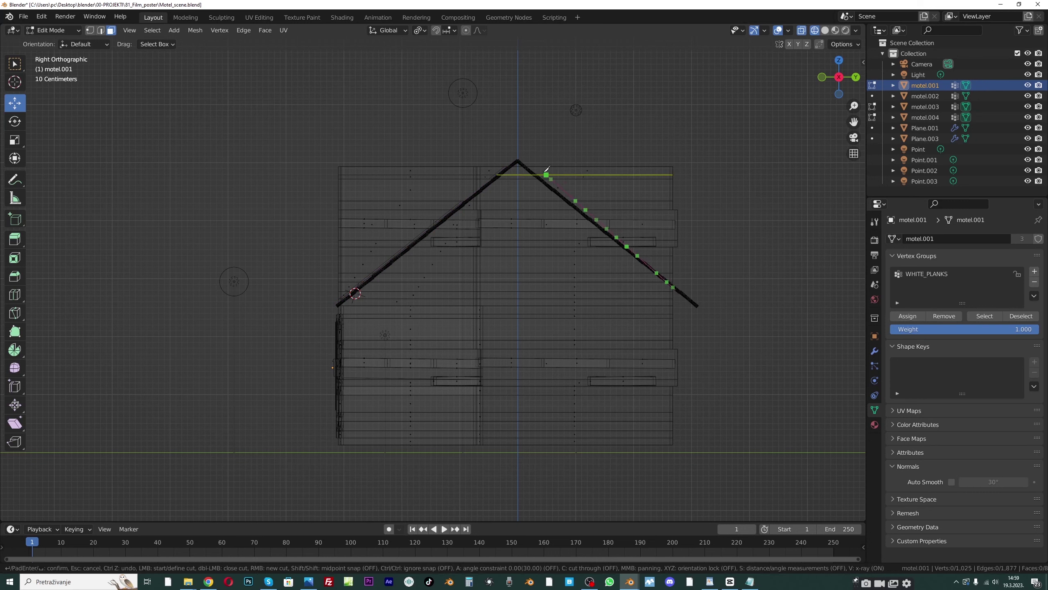
pyautogui.click(513, 149)
pyautogui.press('Return')
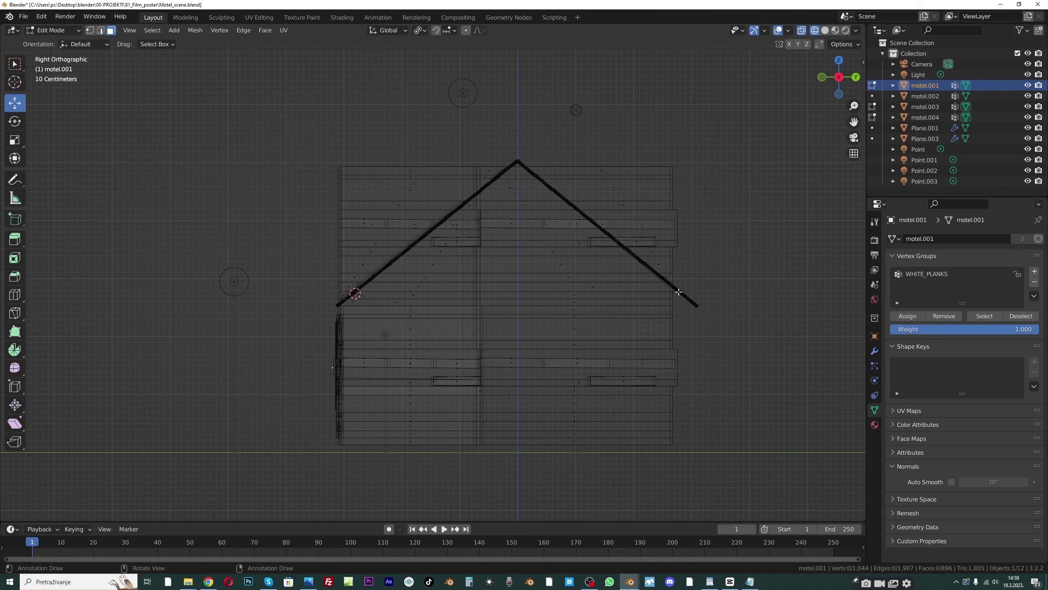
# Knife the rear roof slope again with Cut Through enabled, from the back edge past the ridge
pyautogui.press('k')
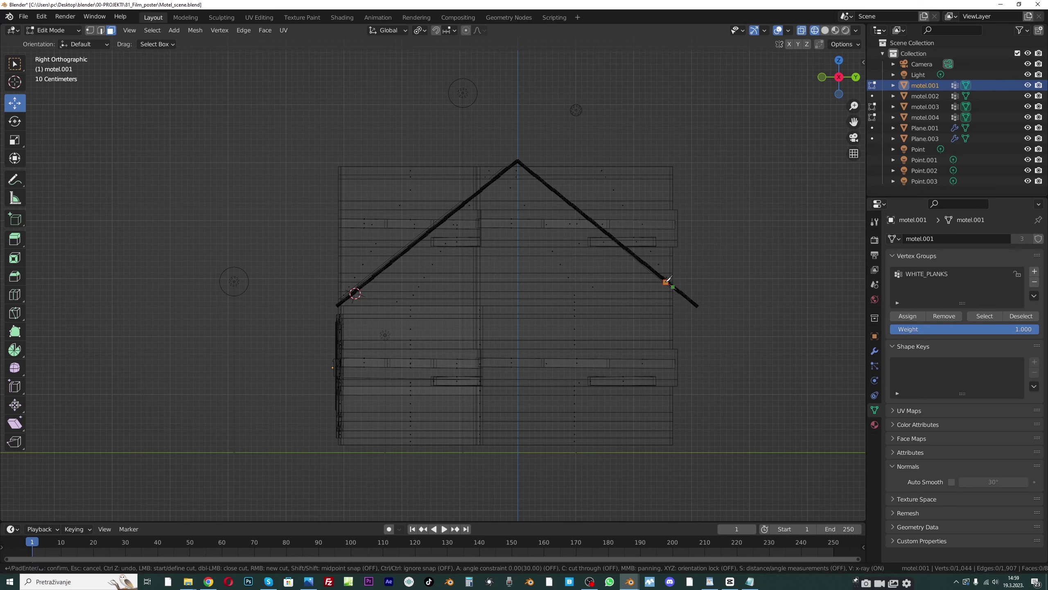
pyautogui.press('c')
pyautogui.click(666, 282)
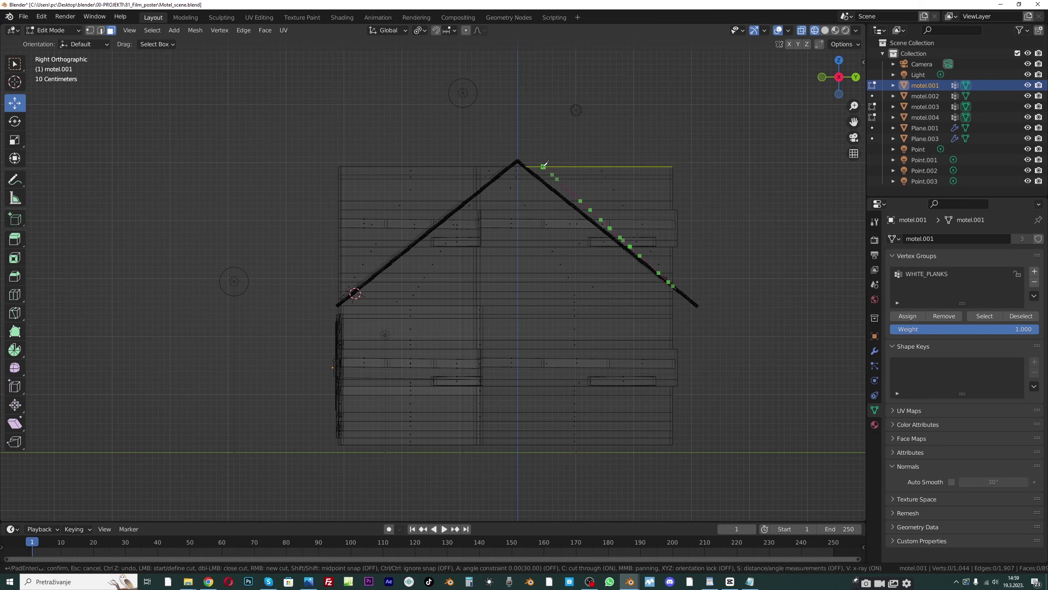
pyautogui.click(511, 147)
pyautogui.press('Return')
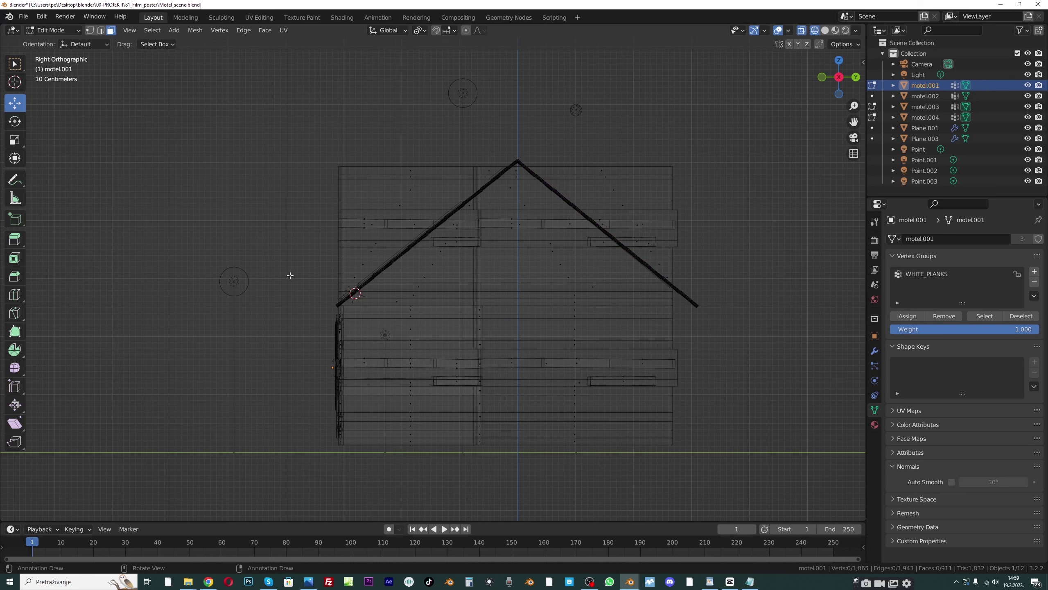
pyautogui.click(49, 31)
pyautogui.press('c')
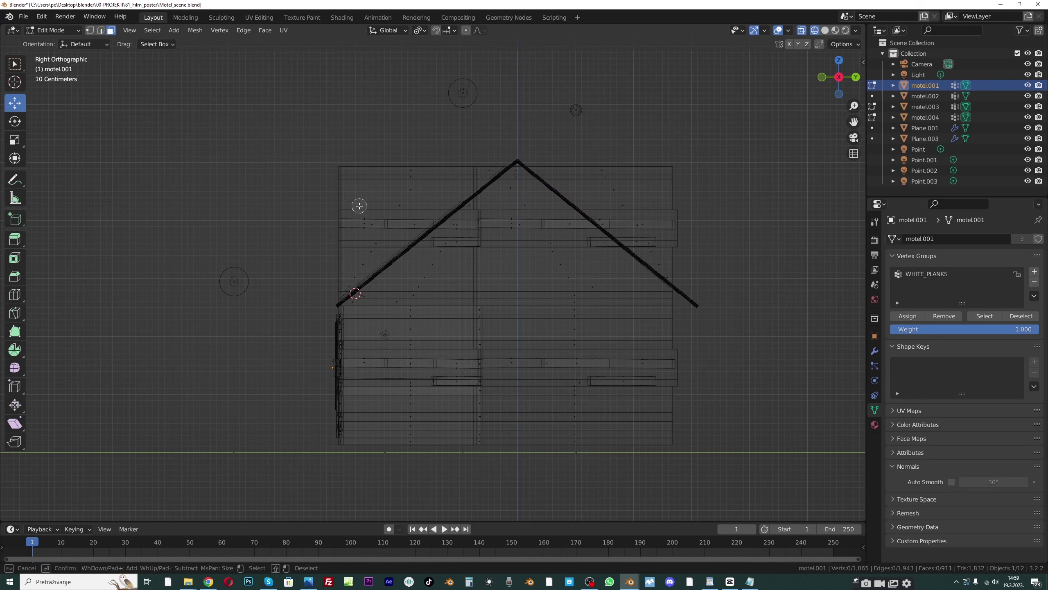
pyautogui.moveTo(381, 173); pyautogui.dragTo(368, 181)
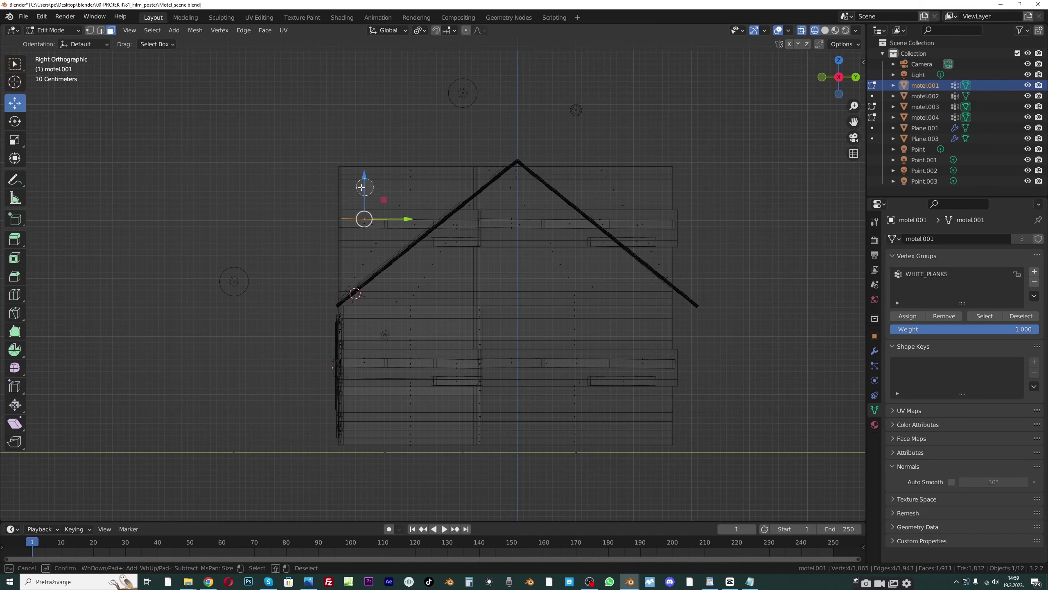
pyautogui.click(104, 32)
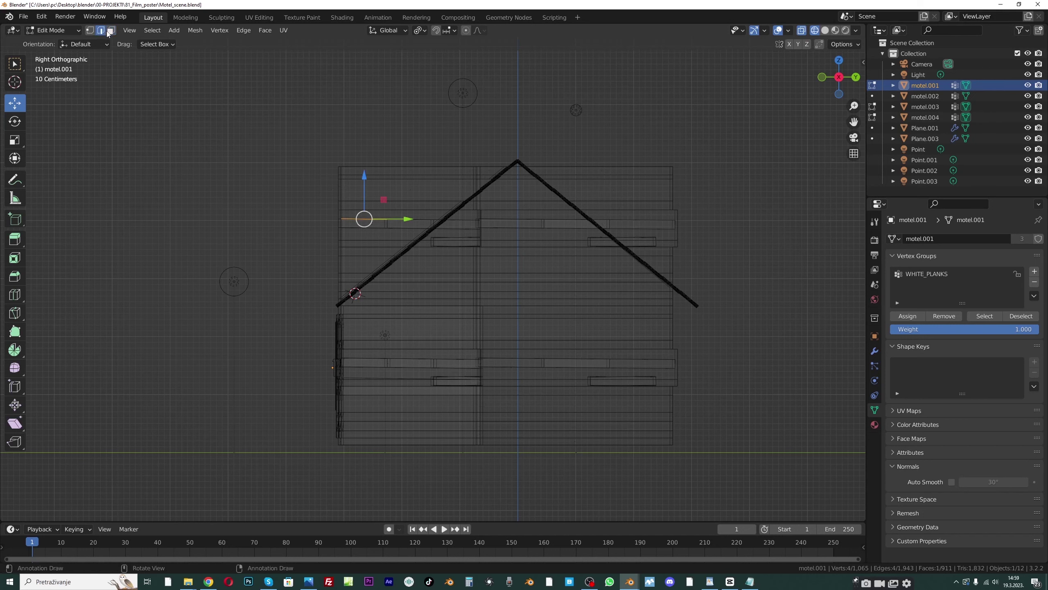
# Turn off X-ray and circle-select the plank faces above the front roof slope, undoing the last excess face selections
pyautogui.click(802, 31)
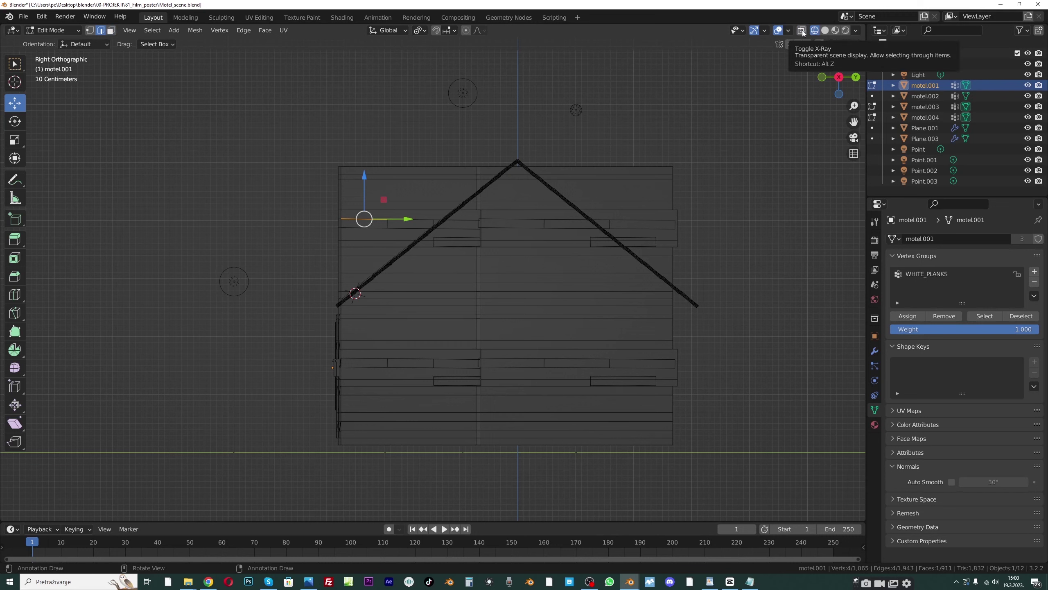
pyautogui.press('c')
pyautogui.moveTo(347, 169)
pyautogui.mouseDown()
pyautogui.moveTo(454, 174)
pyautogui.moveTo(347, 204)
pyautogui.mouseUp()
pyautogui.rightClick(111, 35)
pyautogui.click(111, 31)
pyautogui.press('c')
pyautogui.moveTo(379, 193)
pyautogui.mouseDown()
pyautogui.moveTo(409, 171)
pyautogui.moveTo(339, 280)
pyautogui.mouseUp()
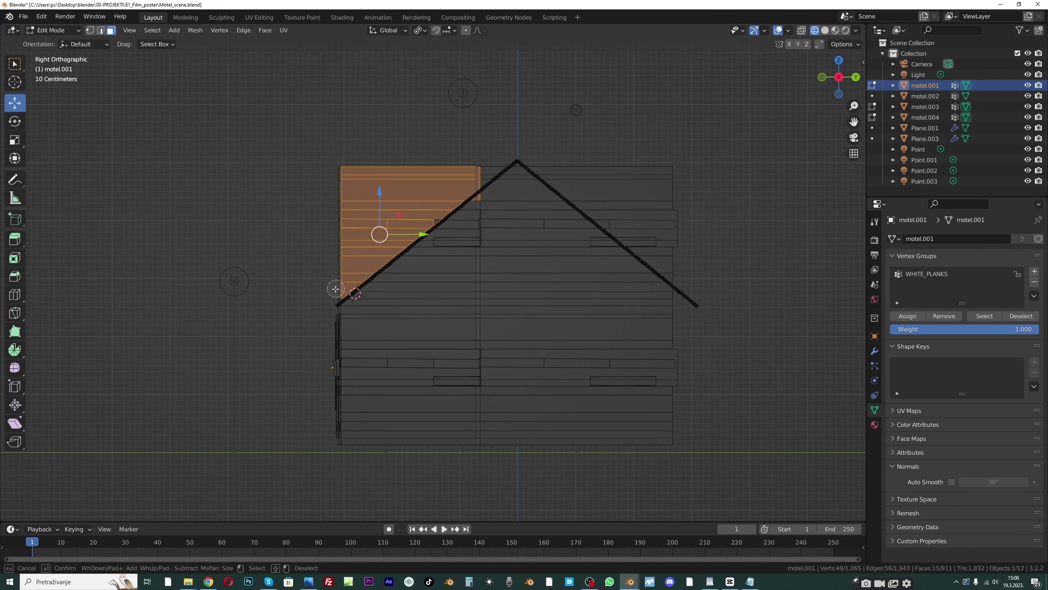
pyautogui.moveTo(417, 208); pyautogui.dragTo(432, 216)
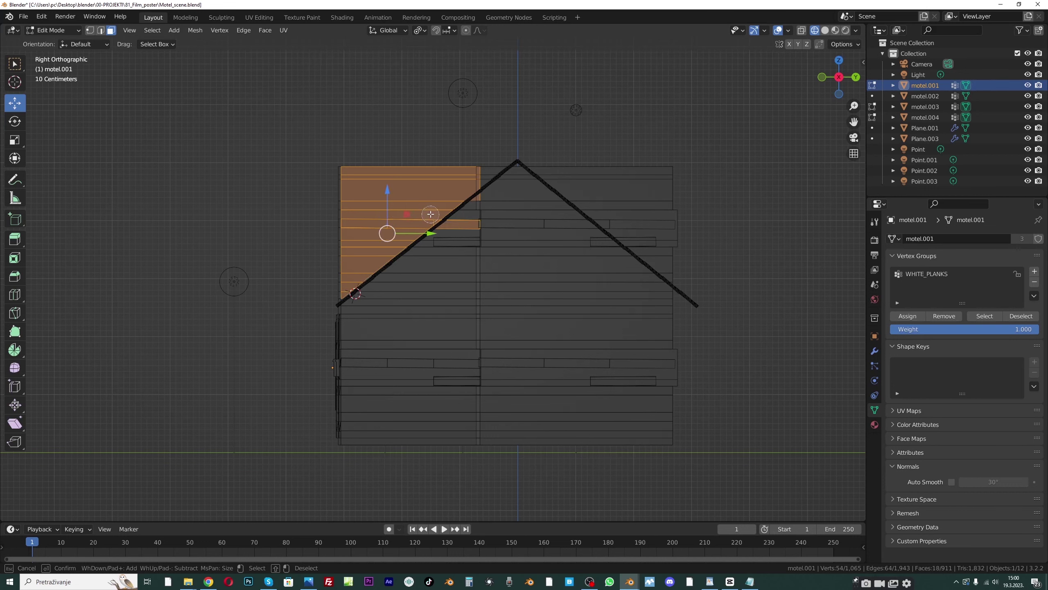
pyautogui.press('Escape')
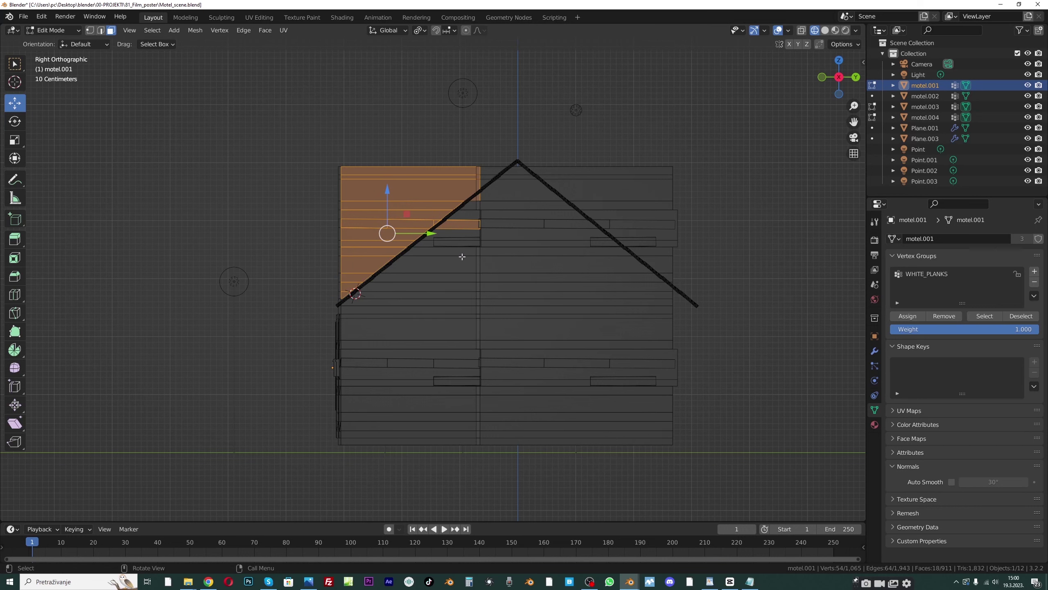
pyautogui.hotkey('ctrl', 'z')
pyautogui.hotkey('ctrl', 'z')
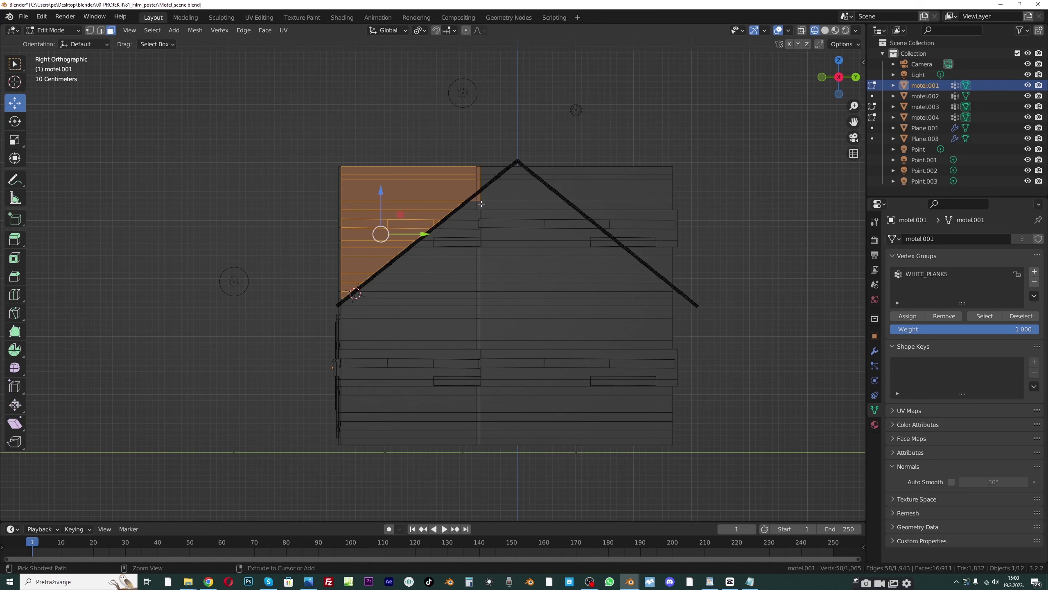
# Add the remaining plank faces near the ridge to the selection, deselect the one below the roof, and delete the selected faces
pyautogui.scroll(1, 462, 221)
pyautogui.moveTo(854, 122); pyautogui.dragTo(843, 131)
pyautogui.press('c')
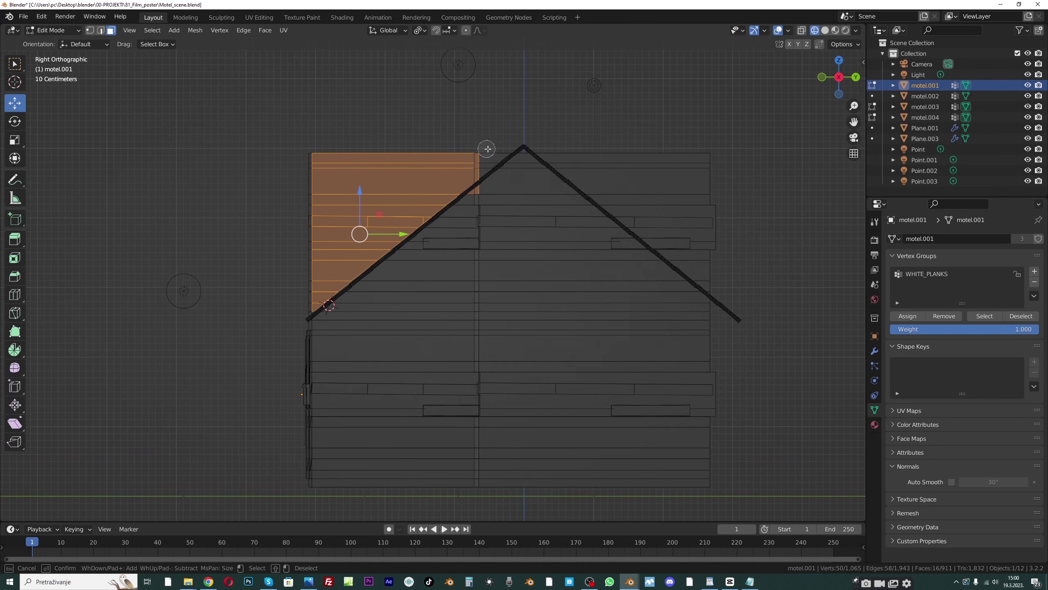
pyautogui.moveTo(484, 151); pyautogui.dragTo(482, 164)
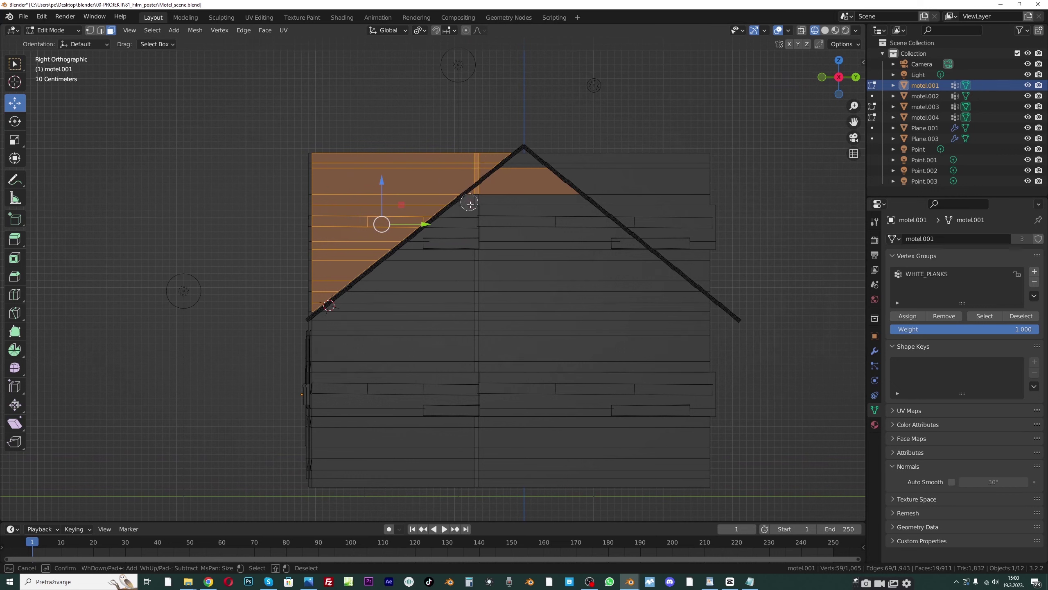
pyautogui.press('Escape')
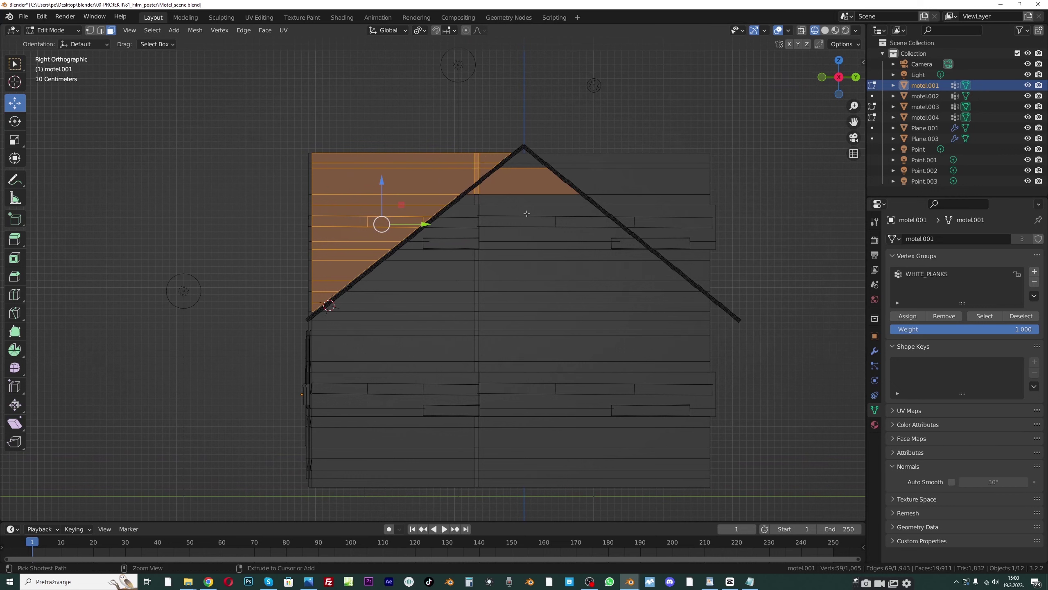
pyautogui.keyDown('ctrl'); pyautogui.click(522, 190); pyautogui.keyUp('ctrl')
pyautogui.press('x')
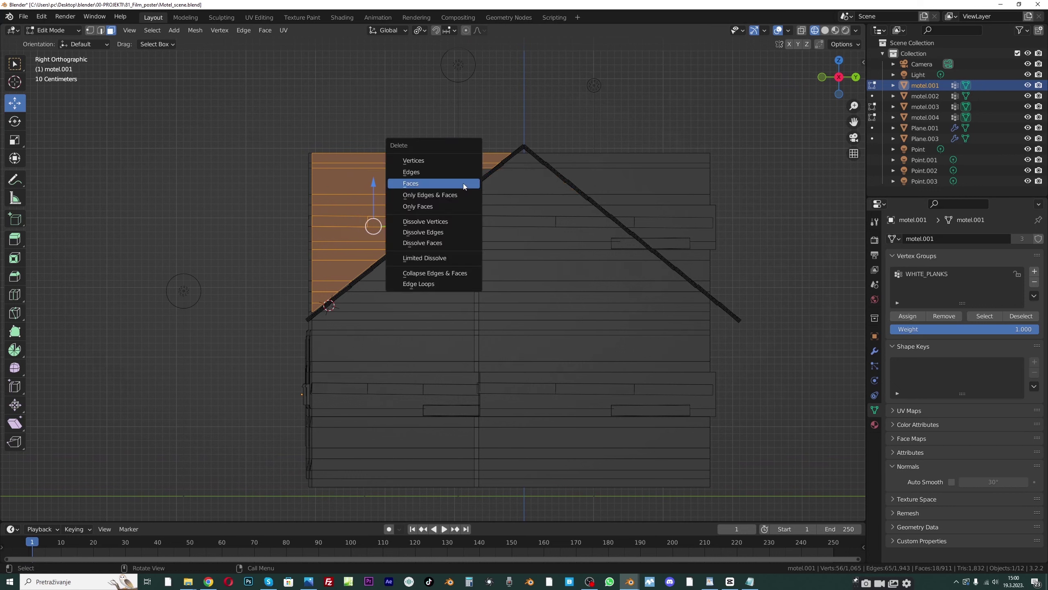
pyautogui.click(464, 184)
# In vertex selection, delete leftover plank geometry sticking out above the front roof slope
pyautogui.press('1')
pyautogui.moveTo(261, 165); pyautogui.dragTo(413, 247)
pyautogui.press('x')
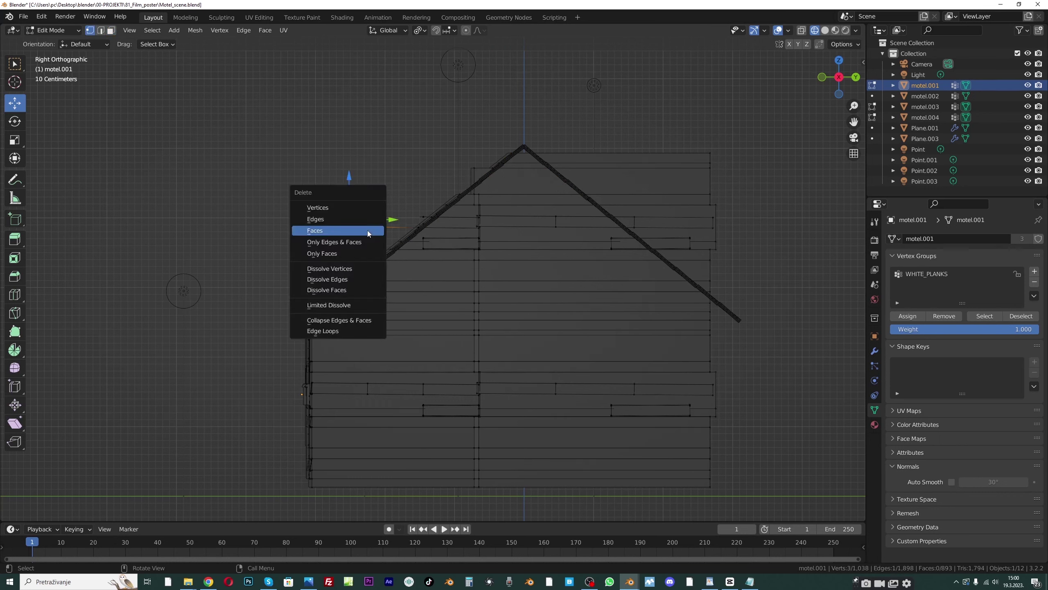
pyautogui.click(342, 217)
pyautogui.moveTo(273, 183); pyautogui.dragTo(317, 226)
pyautogui.press('x')
pyautogui.click(368, 232)
pyautogui.hotkey('ctrl', 'z')
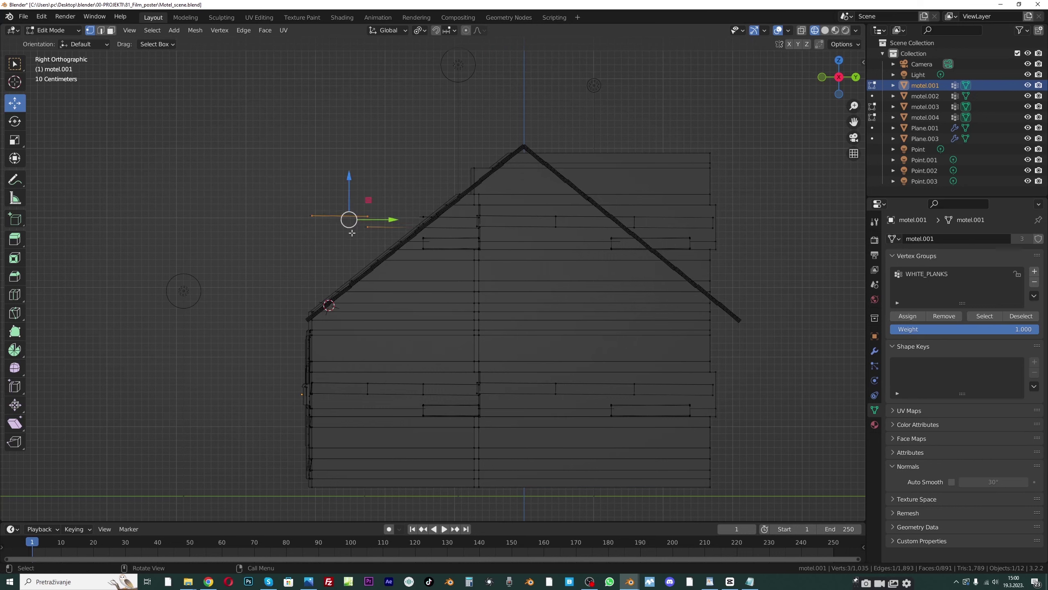
# Delete the remaining stray plank vertices outside the front roof slope
pyautogui.moveTo(263, 170); pyautogui.dragTo(365, 235)
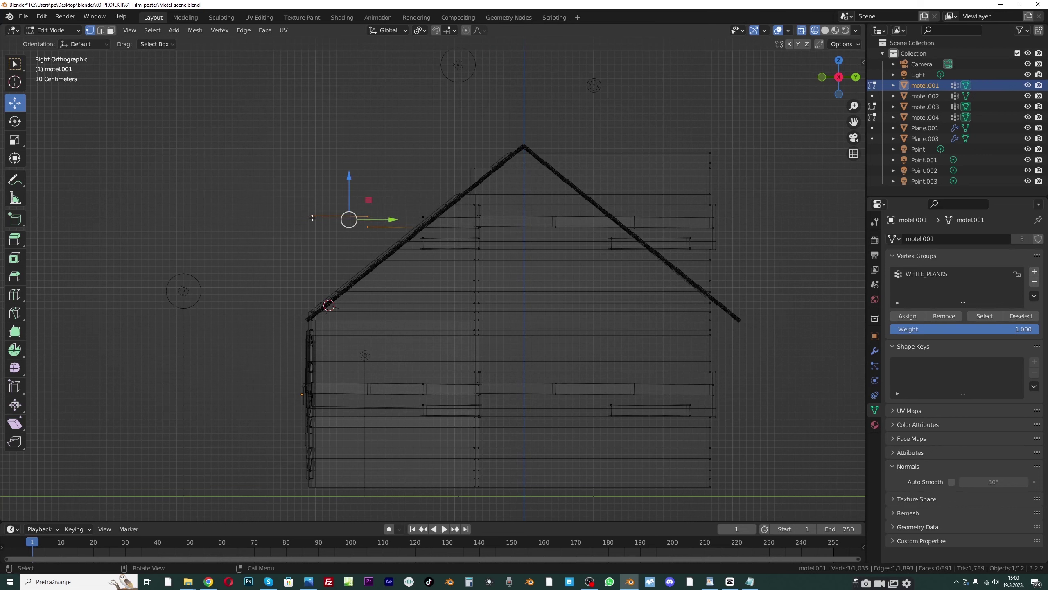
pyautogui.press('x')
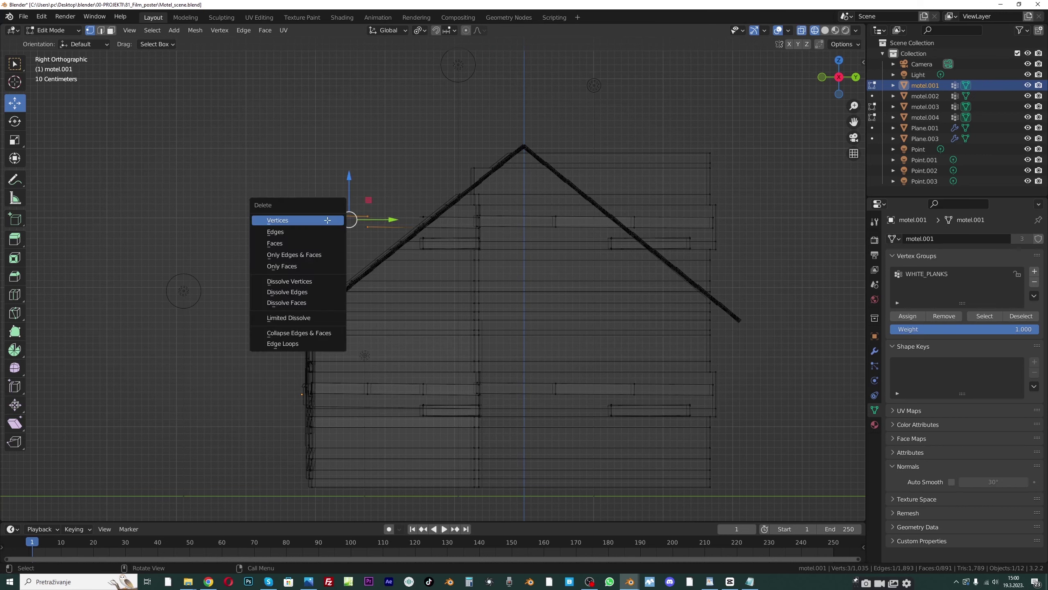
pyautogui.click(327, 220)
pyautogui.moveTo(390, 185); pyautogui.dragTo(425, 219)
pyautogui.press('x')
pyautogui.click(424, 219)
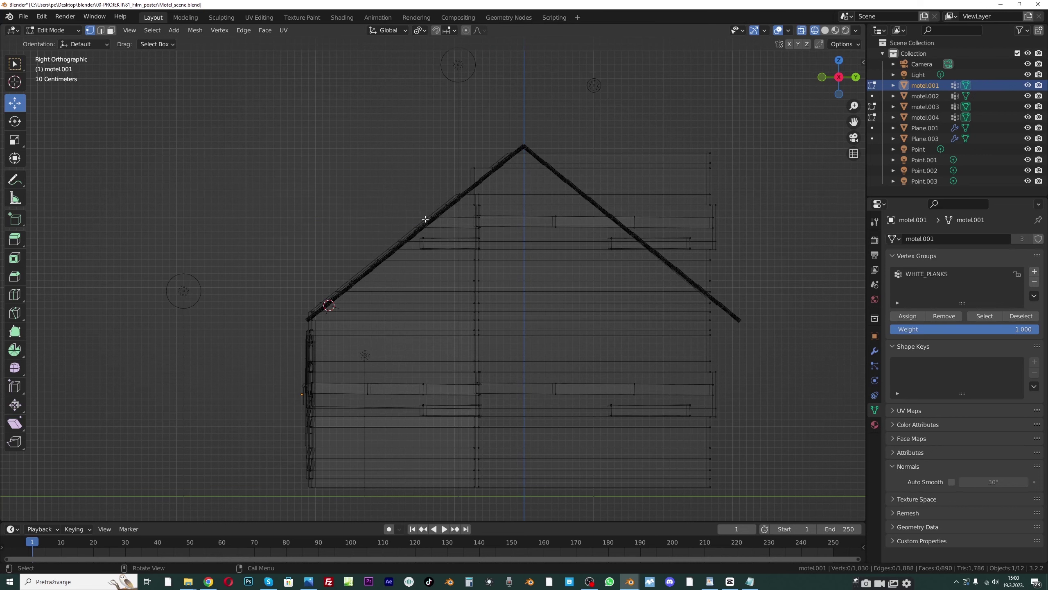
# Knife-cut the plank corner that sticks out above the front roof slope just below the ridge
pyautogui.click(473, 168)
pyautogui.click(409, 147)
pyautogui.press('k')
pyautogui.click(492, 168)
pyautogui.click(475, 177)
pyautogui.press('Return')
# Delete the cut-off plank corner's vertices above the front roof slope and save the file
pyautogui.click(397, 143)
pyautogui.moveTo(465, 152); pyautogui.dragTo(481, 175)
pyautogui.press('k')
pyautogui.press('Escape')
pyautogui.press('x')
pyautogui.click(497, 171)
pyautogui.moveTo(840, 131); pyautogui.dragTo(602, 199)
pyautogui.hotkey('ctrl', 's')
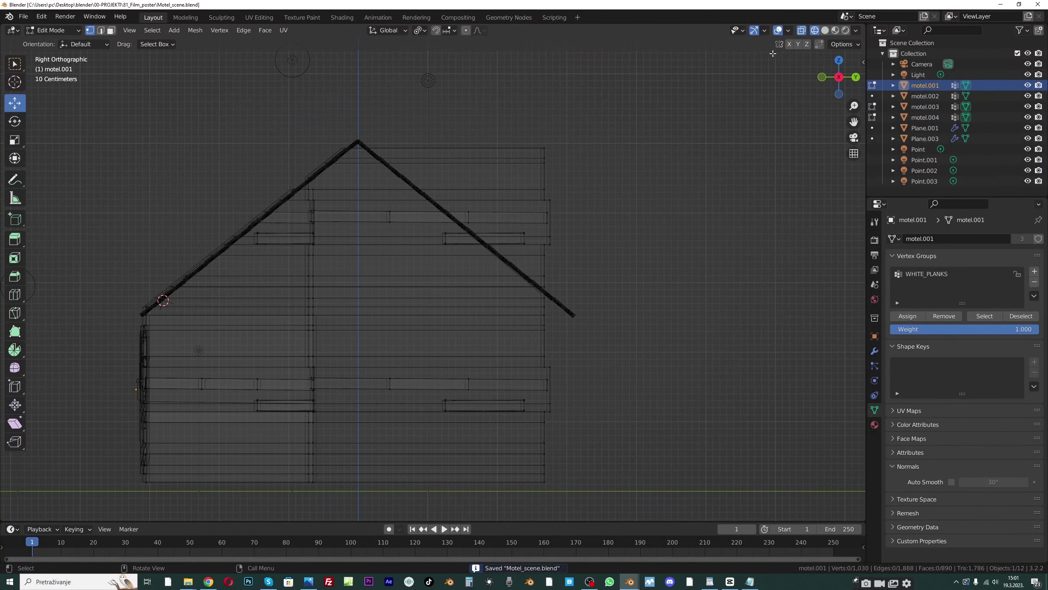
# In solid shading with X-ray off, circle-select the plank faces above the rear roof slope and delete those faces
pyautogui.click(804, 30)
pyautogui.click(825, 30)
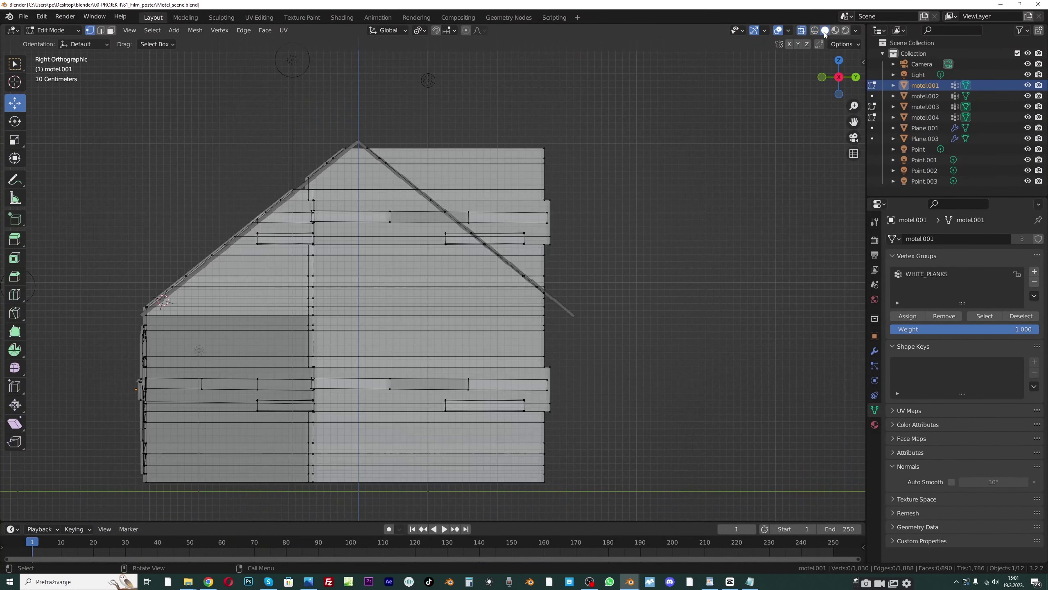
pyautogui.click(801, 32)
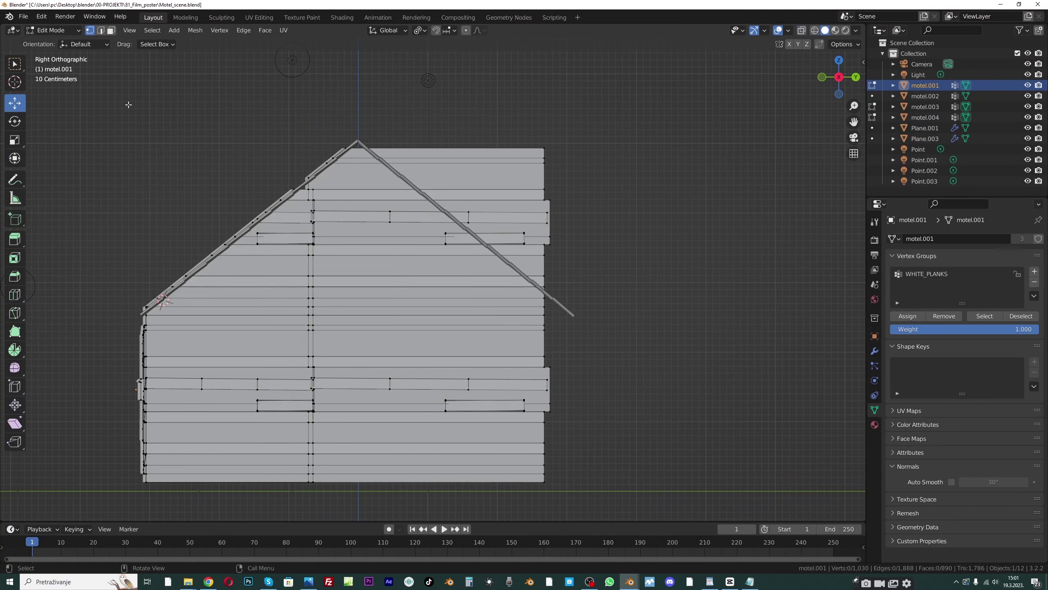
pyautogui.click(545, 196)
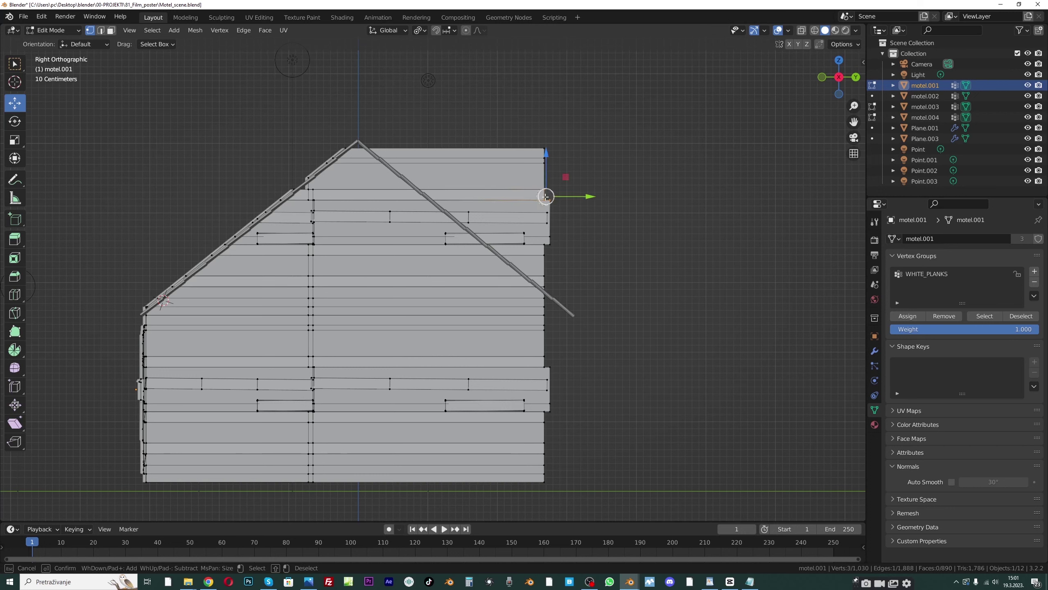
pyautogui.click(110, 31)
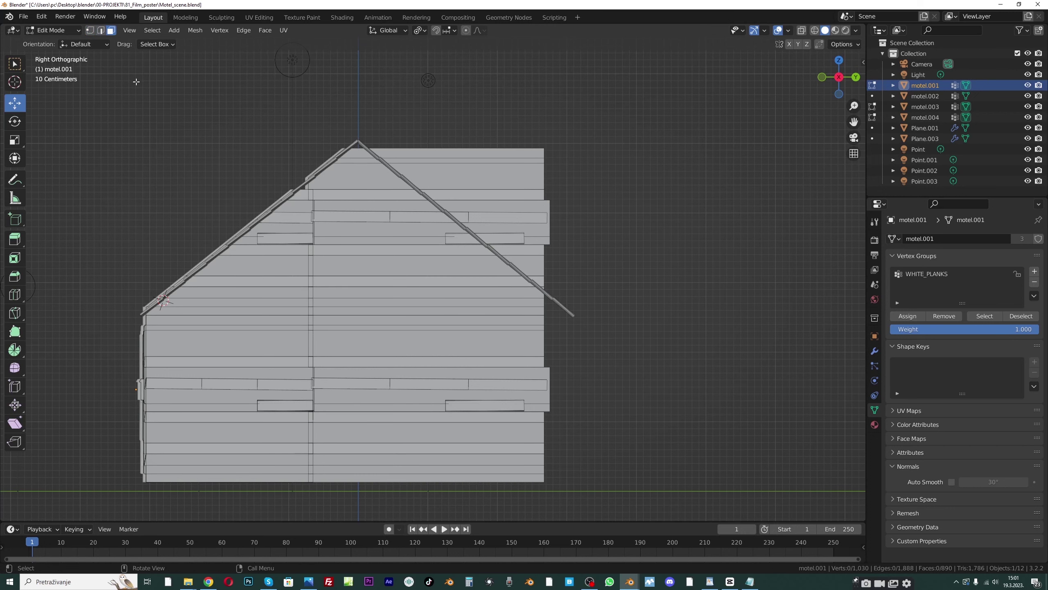
pyautogui.press('c')
pyautogui.moveTo(444, 155)
pyautogui.mouseDown()
pyautogui.moveTo(486, 168)
pyautogui.moveTo(480, 192)
pyautogui.moveTo(493, 247)
pyautogui.moveTo(532, 274)
pyautogui.moveTo(477, 196)
pyautogui.mouseUp()
pyautogui.rightClick(477, 196)
pyautogui.press('x')
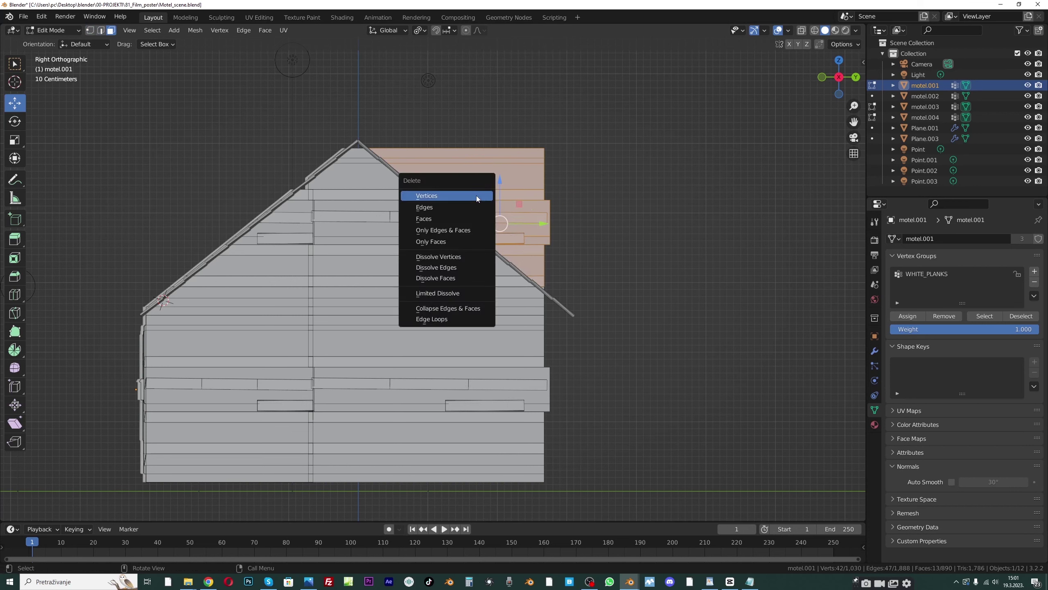
pyautogui.click(433, 218)
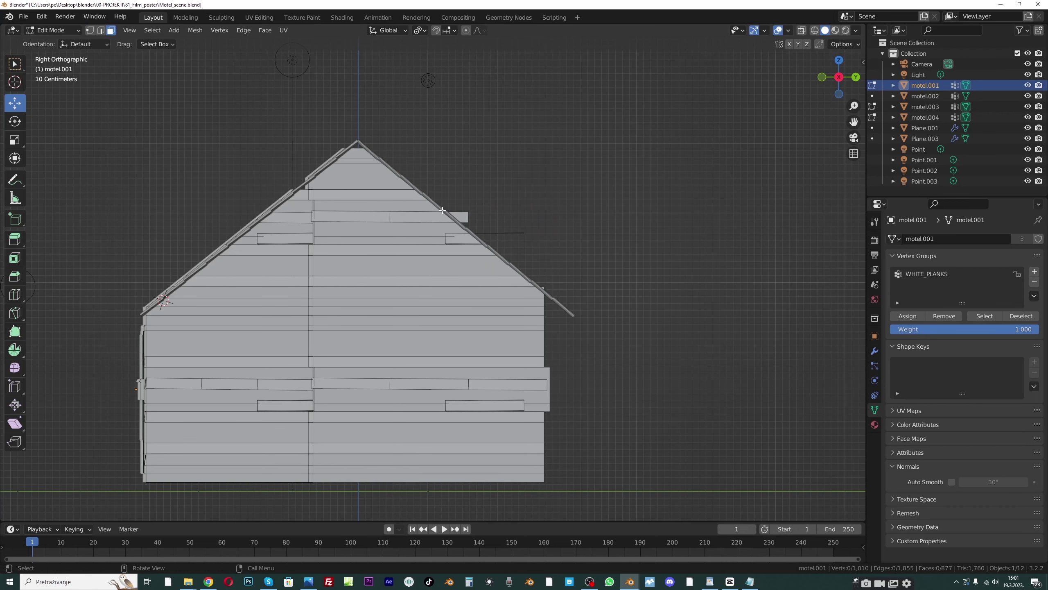
# In vertex selection, knife-cut the leftover plank piece along the rear roof slope where it protrudes past the roof
pyautogui.click(485, 208)
pyautogui.press('1')
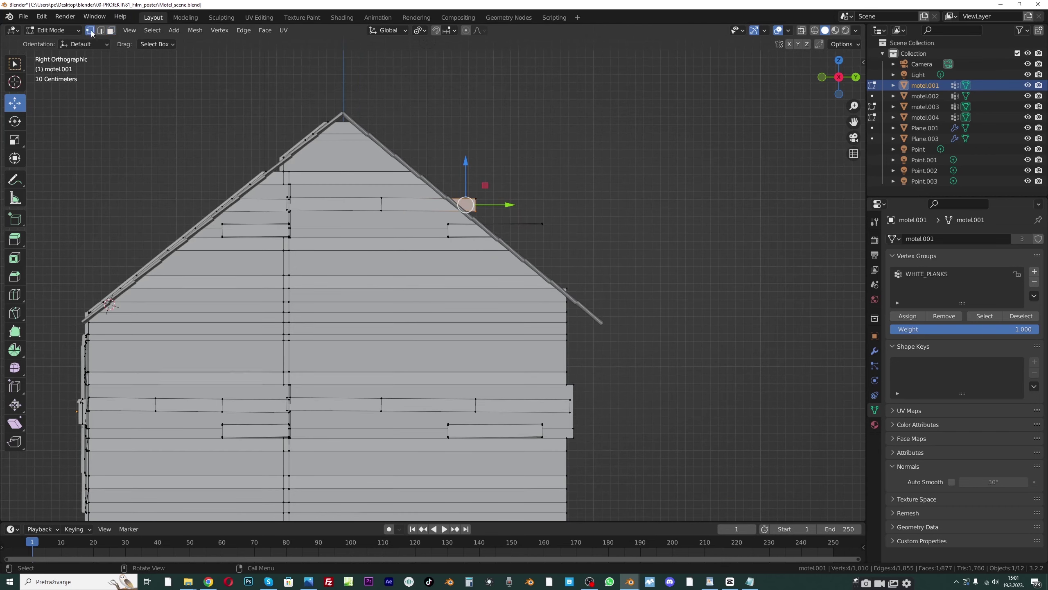
pyautogui.scroll(2, 516, 174)
pyautogui.click(543, 145)
pyautogui.press('k')
pyautogui.click(469, 197)
pyautogui.press('Escape')
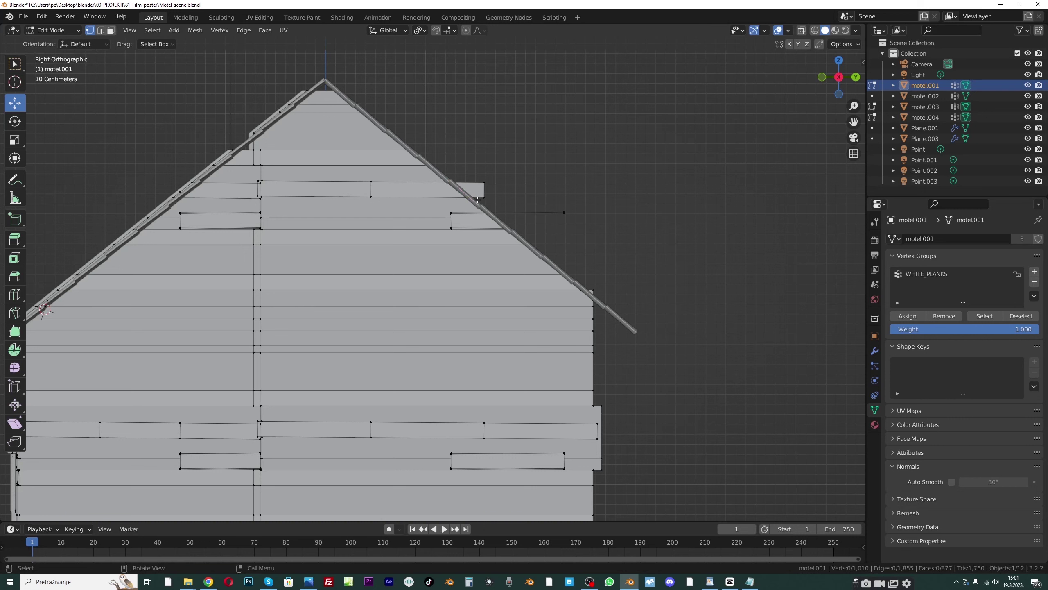
pyautogui.press('k')
pyautogui.click(476, 198)
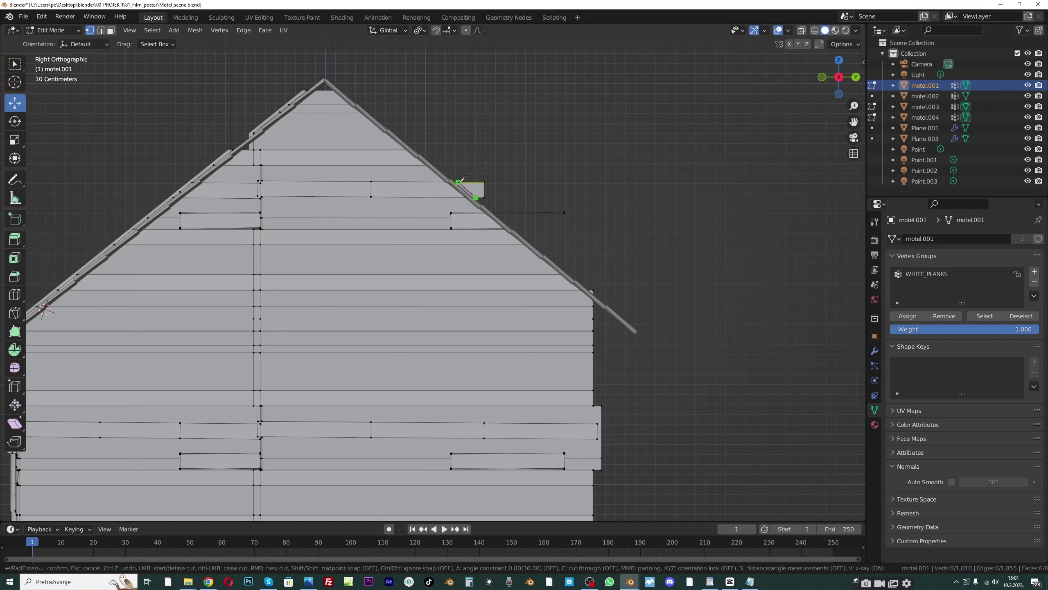
pyautogui.click(458, 181)
pyautogui.press('Return')
# Delete the stray plank vertices outside the rear roof slope and return to Object Mode
pyautogui.moveTo(569, 211); pyautogui.dragTo(560, 216)
pyautogui.moveTo(485, 176)
pyautogui.keyDown('shift'); pyautogui.mouseDown()
pyautogui.moveTo(494, 189)
pyautogui.moveTo(483, 187)
pyautogui.moveTo(501, 186)
pyautogui.moveTo(474, 172)
pyautogui.moveTo(480, 193)
pyautogui.mouseUp(); pyautogui.keyUp('shift')
pyautogui.press('x')
pyautogui.click(444, 169)
pyautogui.press('x')
pyautogui.click(478, 176)
pyautogui.press('x')
pyautogui.click(479, 191)
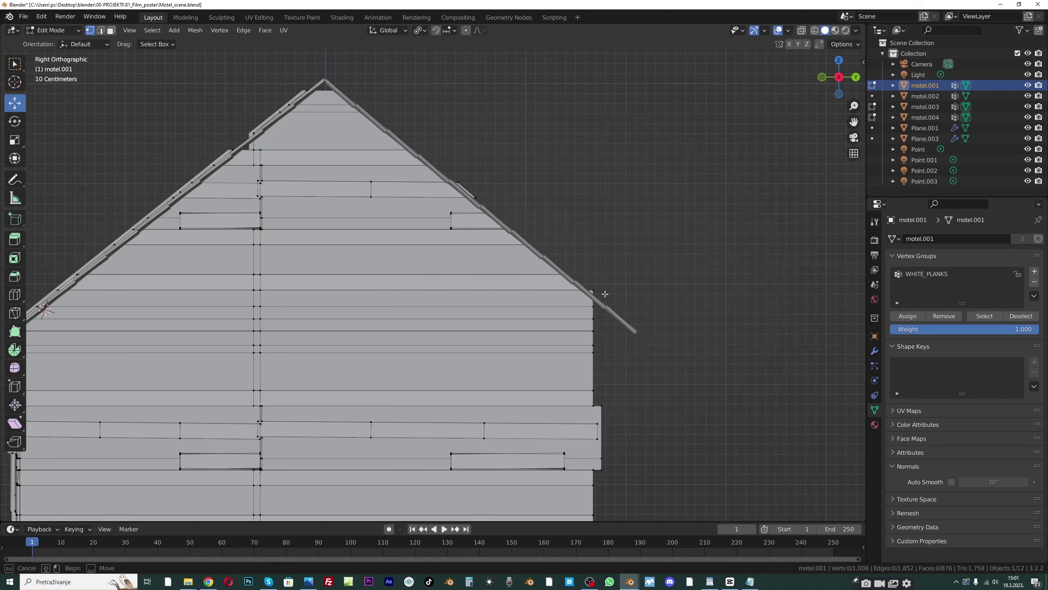
pyautogui.click(57, 30)
pyautogui.click(62, 43)
# Reopen motel.001 in Edit Mode and box-select the gable plank faces beneath the roof in face selection
pyautogui.scroll(-5, 433, 155)
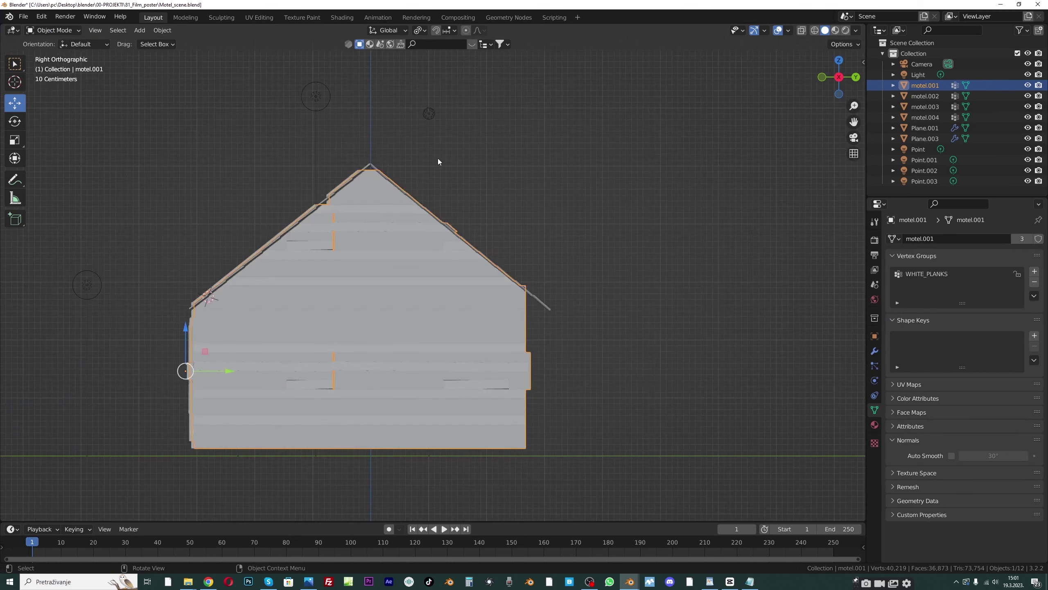
pyautogui.moveTo(438, 189); pyautogui.dragTo(434, 264, button='middle')
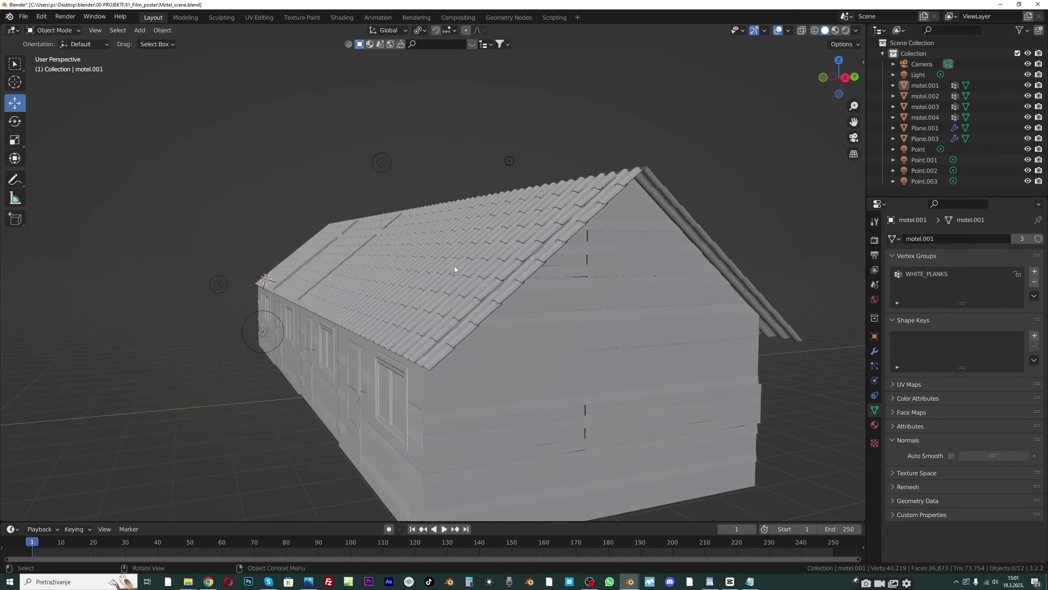
pyautogui.moveTo(606, 231); pyautogui.dragTo(567, 237, button='middle')
pyautogui.click(588, 277)
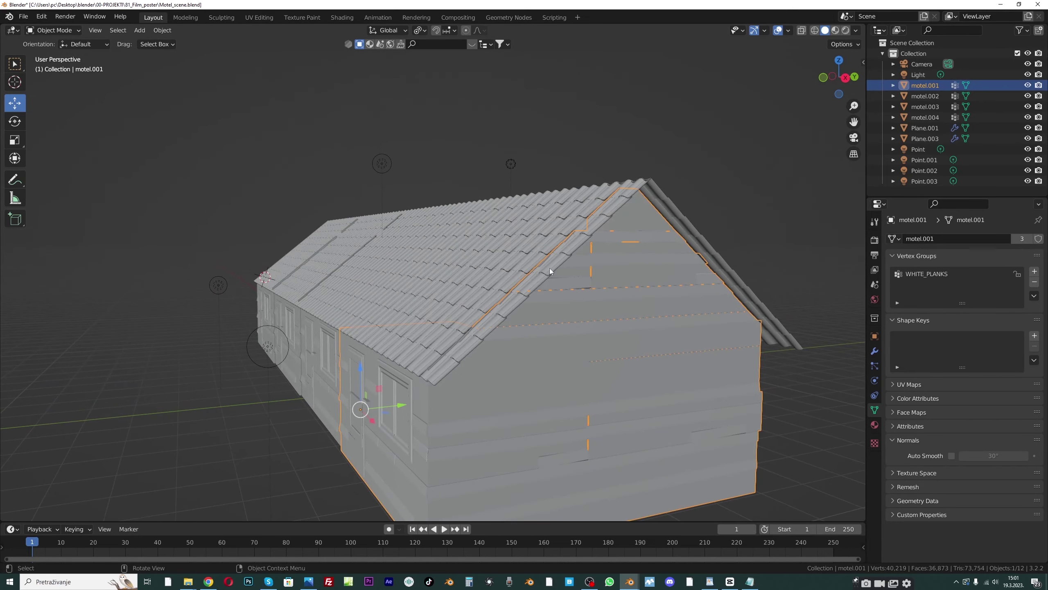
pyautogui.moveTo(564, 289); pyautogui.dragTo(542, 273, button='middle')
pyautogui.click(53, 30)
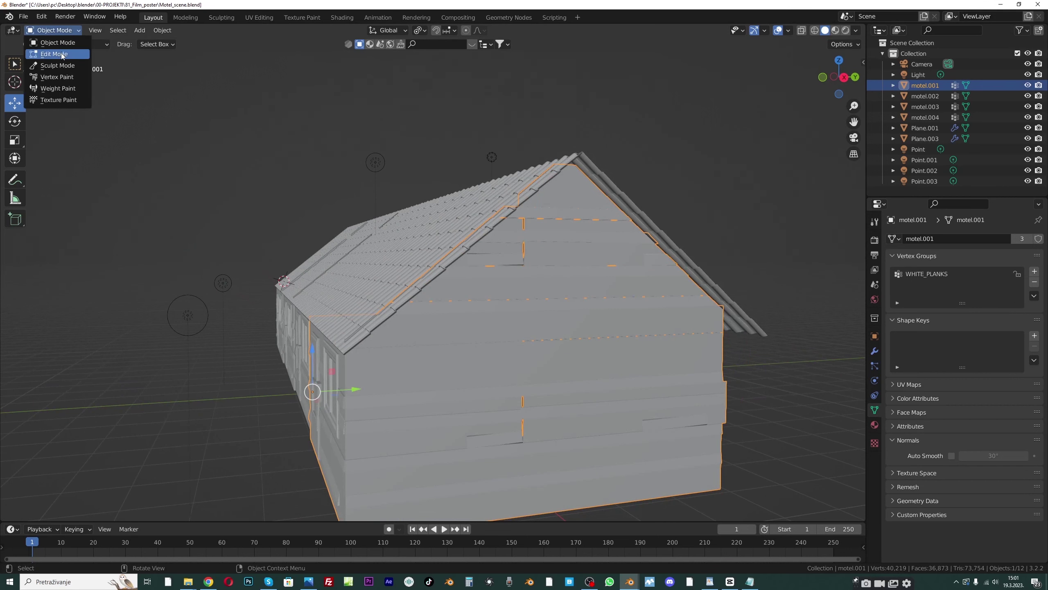
pyautogui.click(47, 54)
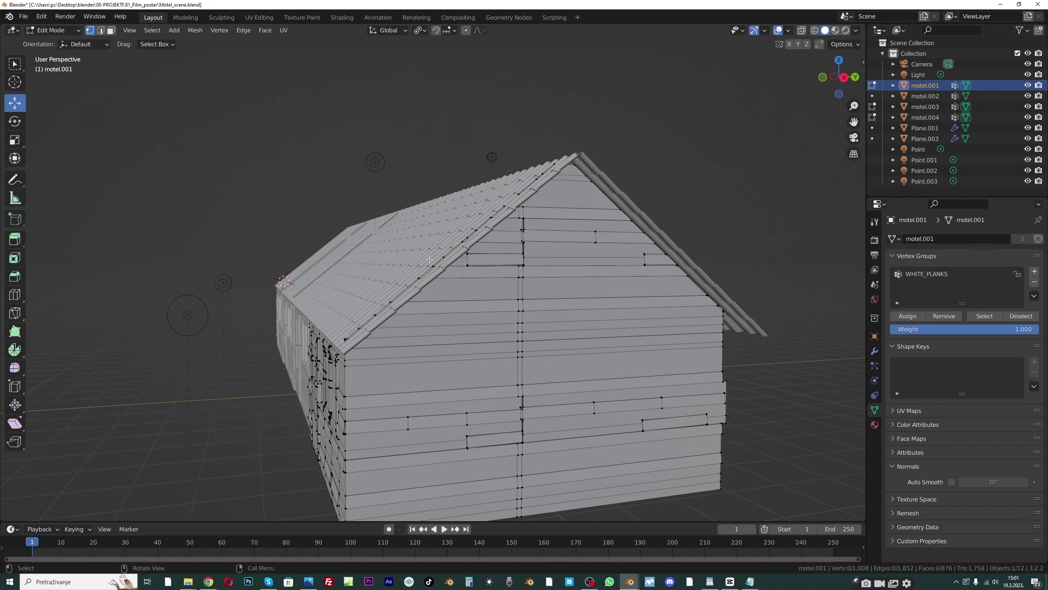
pyautogui.moveTo(539, 217); pyautogui.dragTo(477, 215, button='middle')
pyautogui.moveTo(253, 155); pyautogui.dragTo(639, 286)
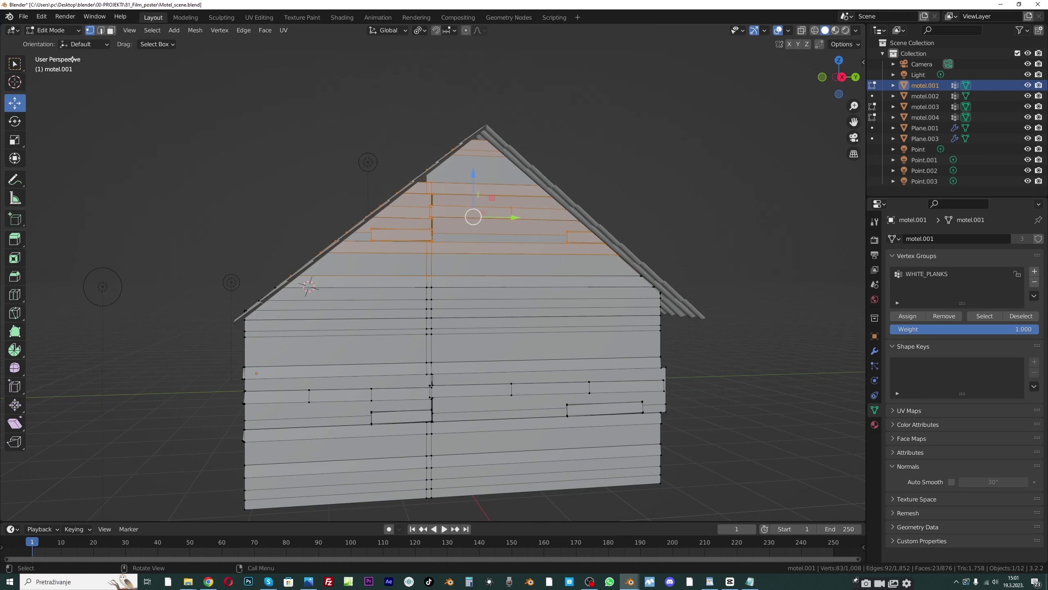
pyautogui.click(111, 30)
pyautogui.moveTo(230, 67); pyautogui.dragTo(694, 315)
pyautogui.moveTo(479, 223); pyautogui.dragTo(555, 254, button='middle')
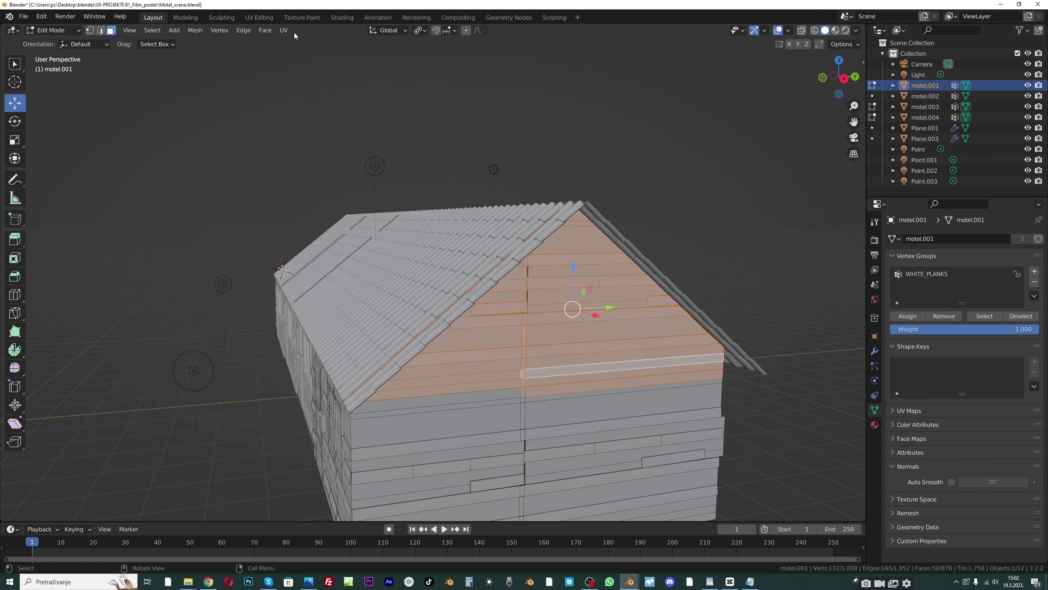
# Scale the selected gable faces slightly about the Bounding Box Center and nudge them down along Z, returning to Object Mode
pyautogui.click(420, 31)
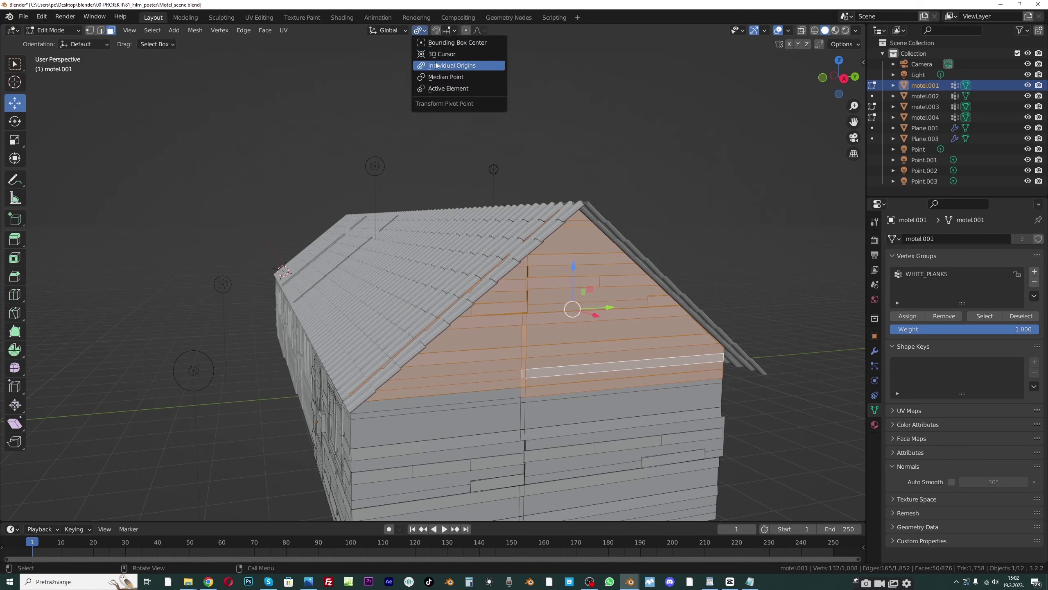
pyautogui.click(436, 42)
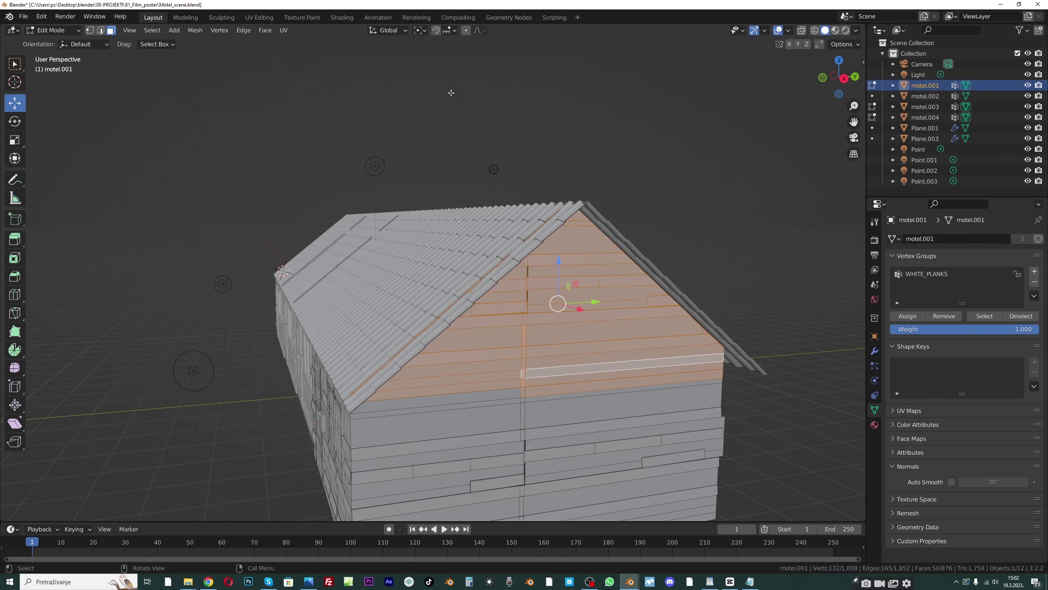
pyautogui.click(419, 31)
pyautogui.press('s')
pyautogui.click(673, 292)
pyautogui.moveTo(673, 293); pyautogui.dragTo(603, 298, button='middle')
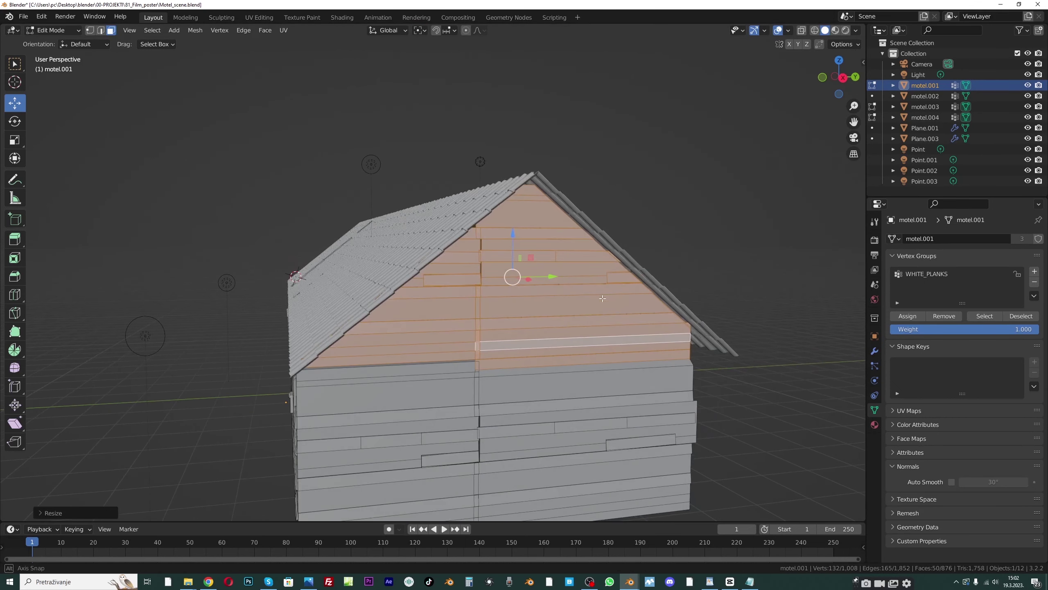
pyautogui.moveTo(511, 234); pyautogui.dragTo(510, 238)
pyautogui.click(62, 33)
pyautogui.click(54, 40)
# In rendered shading, duplicate the point light above the roof along X and position the copy beyond the gable end
pyautogui.moveTo(323, 162); pyautogui.dragTo(408, 195, button='middle')
pyautogui.moveTo(388, 233); pyautogui.dragTo(544, 277, button='middle')
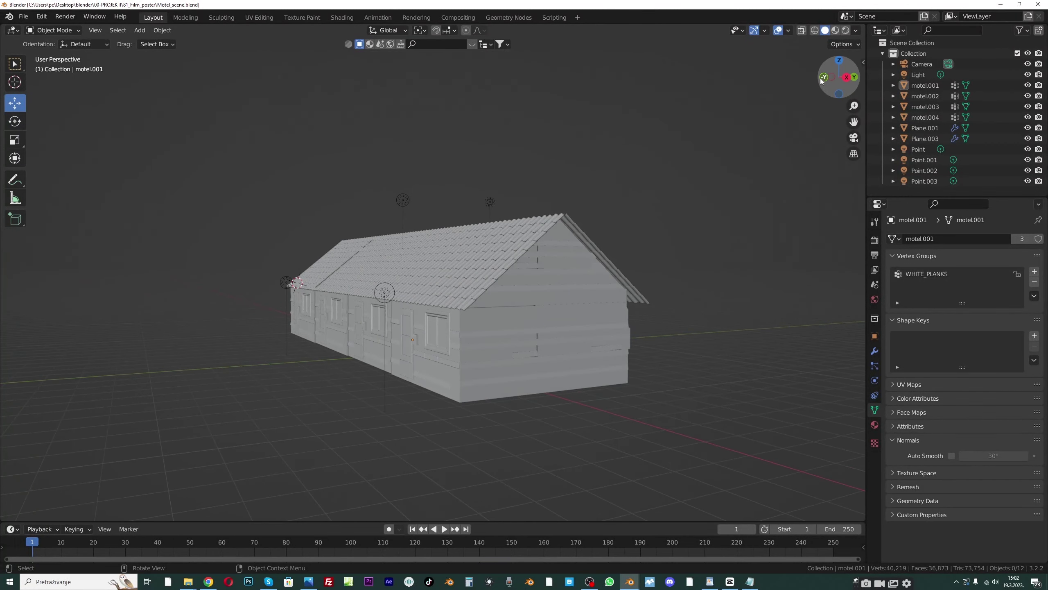
pyautogui.click(846, 31)
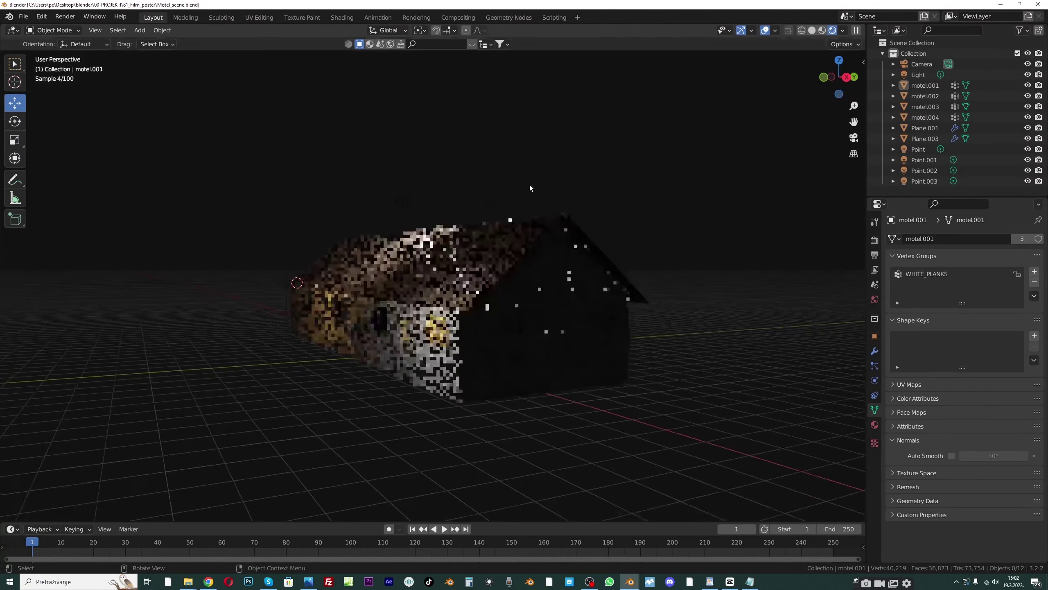
pyautogui.click(488, 211)
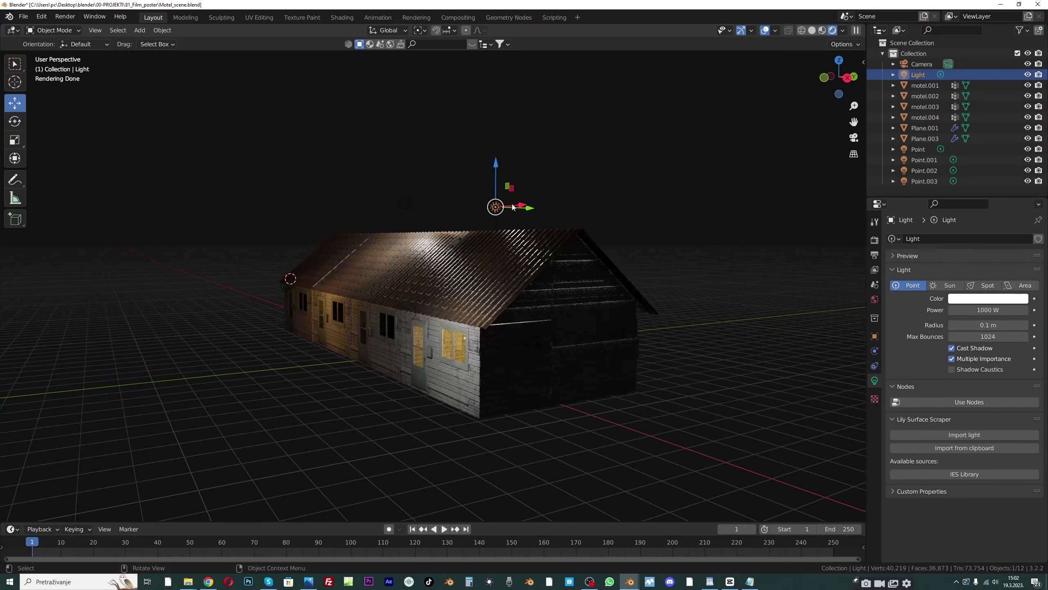
pyautogui.hotkey('shift', 'd')
pyautogui.press('x')
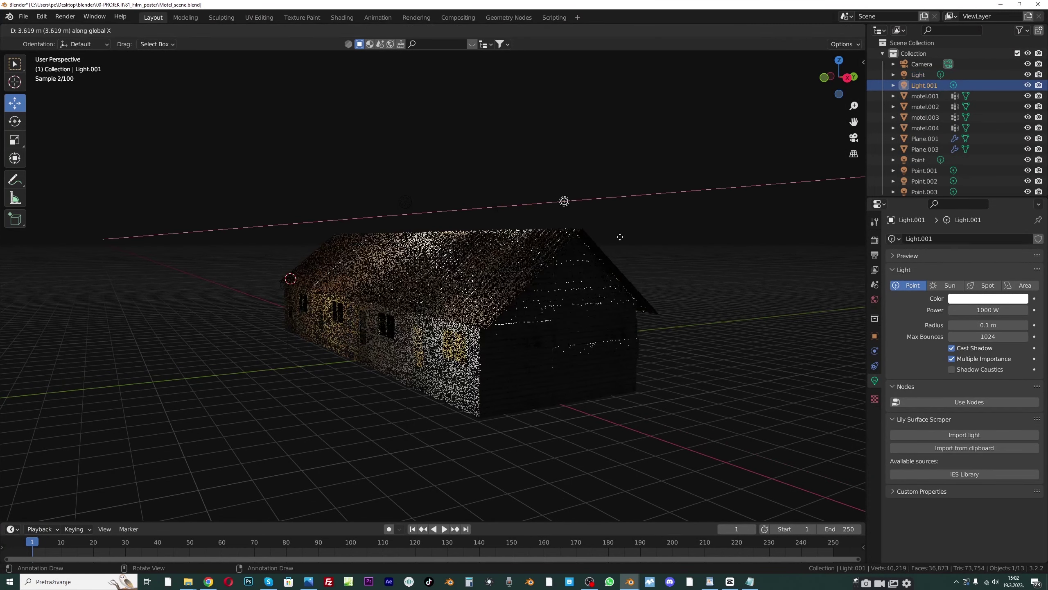
pyautogui.click(675, 246)
pyautogui.moveTo(676, 247); pyautogui.dragTo(558, 261, button='middle')
pyautogui.moveTo(566, 245); pyautogui.dragTo(606, 252)
pyautogui.moveTo(594, 291); pyautogui.dragTo(622, 280, button='middle')
# Set the power of the light beside the gable to 20 W
pyautogui.click(968, 309)
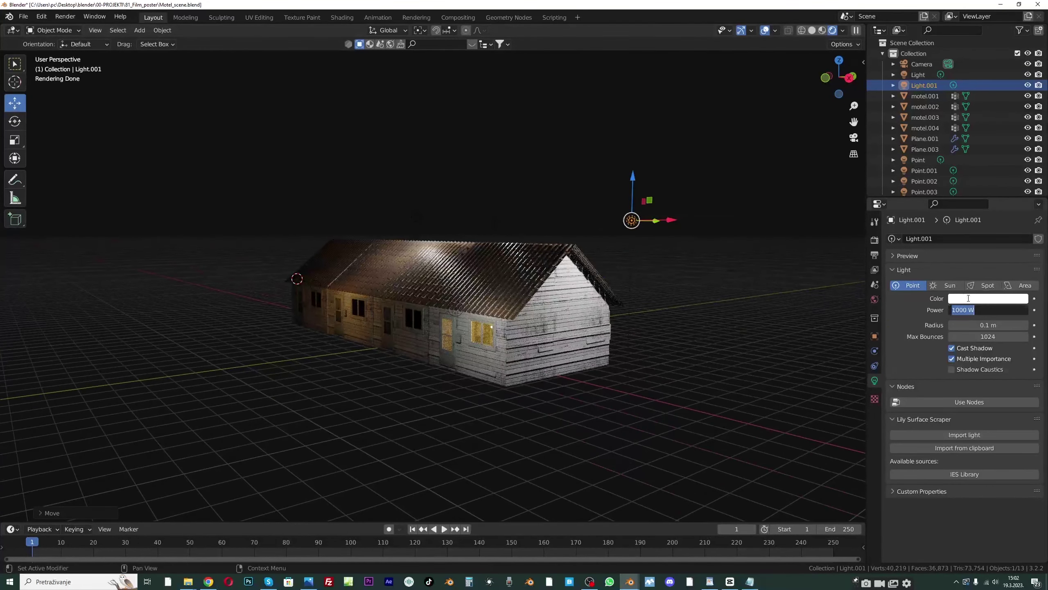
pyautogui.press('Return')
pyautogui.moveTo(631, 291); pyautogui.dragTo(578, 278, button='middle')
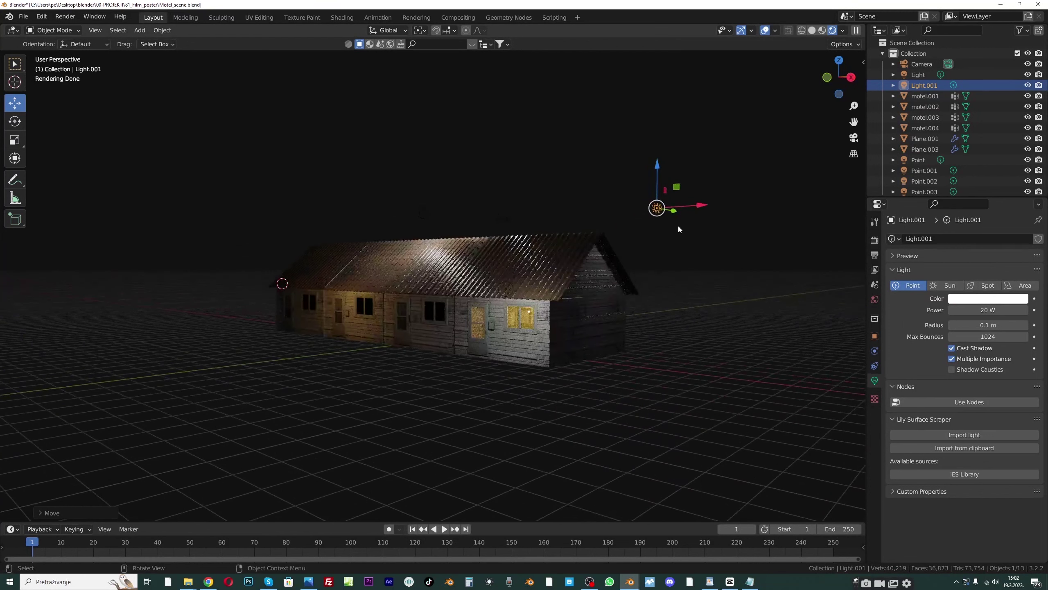
# Duplicate the gable light along X to the far end of the motel and set the copy's power to 1000 W
pyautogui.hotkey('shift', 'd')
pyautogui.press('x')
pyautogui.click(352, 188)
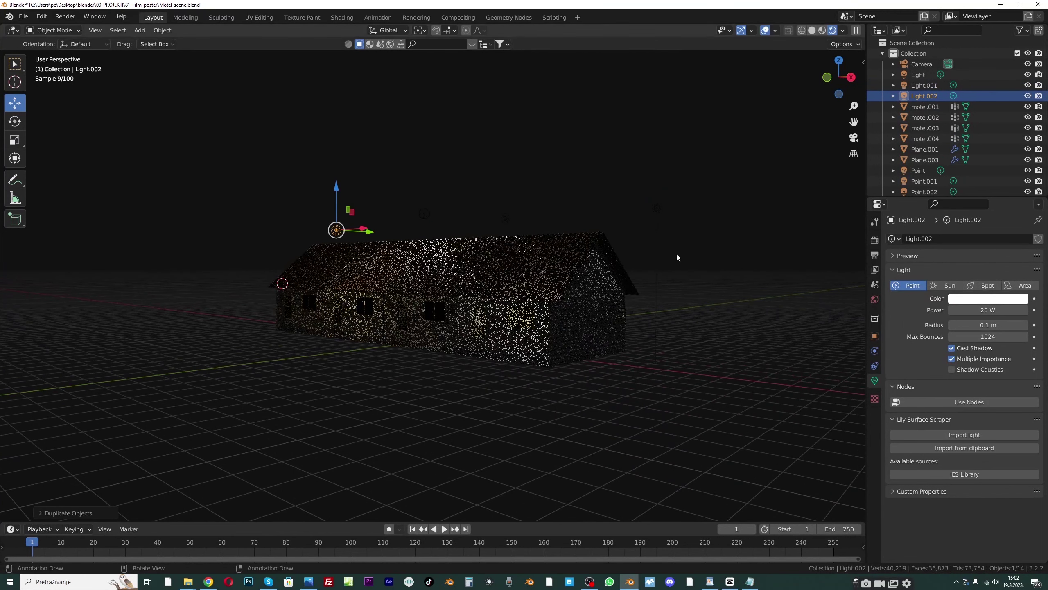
pyautogui.click(981, 307)
pyautogui.write('1000')
pyautogui.press('Return')
# Hide the viewport overlays and examine the rendered lighting on the whole motel from a distance
pyautogui.scroll(-2, 442, 342)
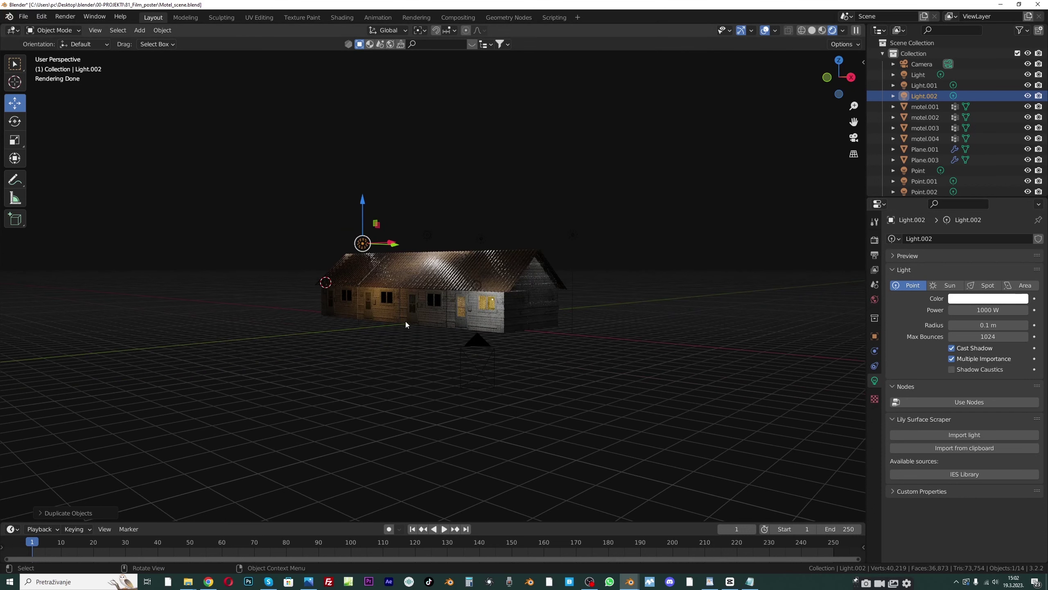
pyautogui.scroll(-2, 360, 286)
pyautogui.click(765, 31)
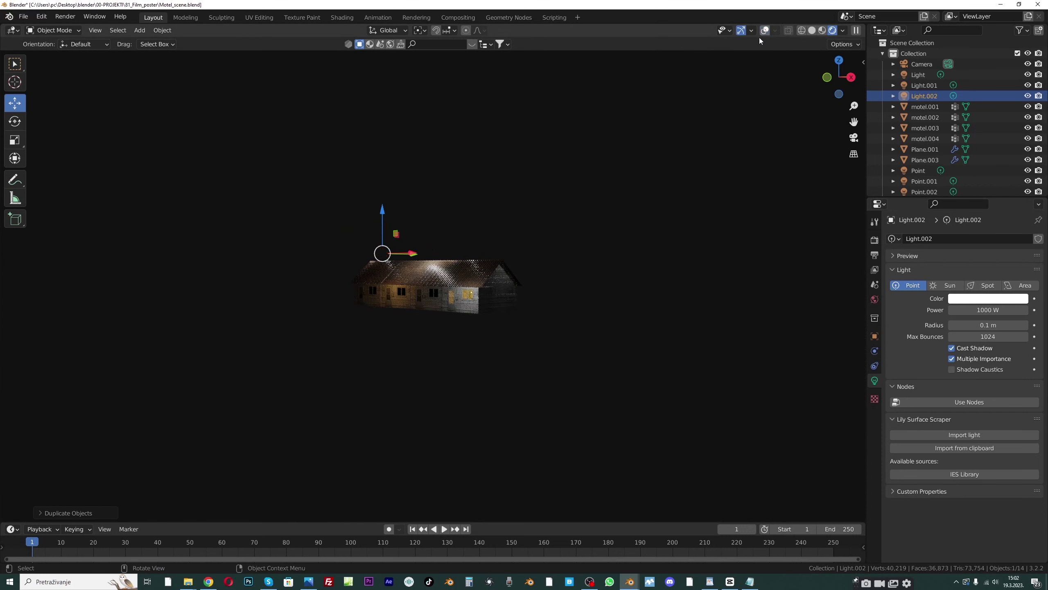
pyautogui.moveTo(461, 231); pyautogui.dragTo(496, 207, button='middle')
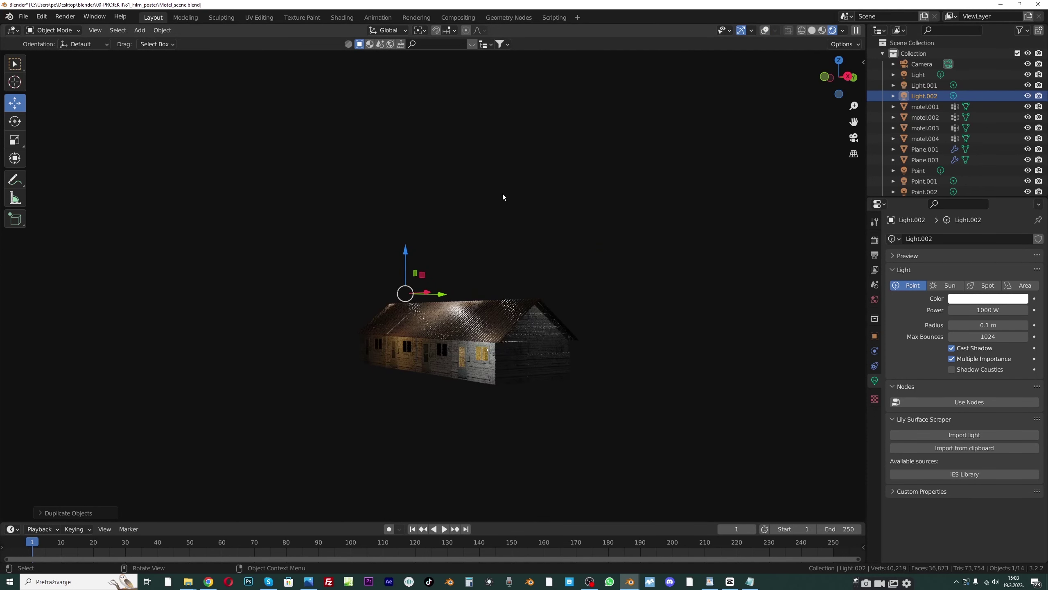
pyautogui.click(504, 228)
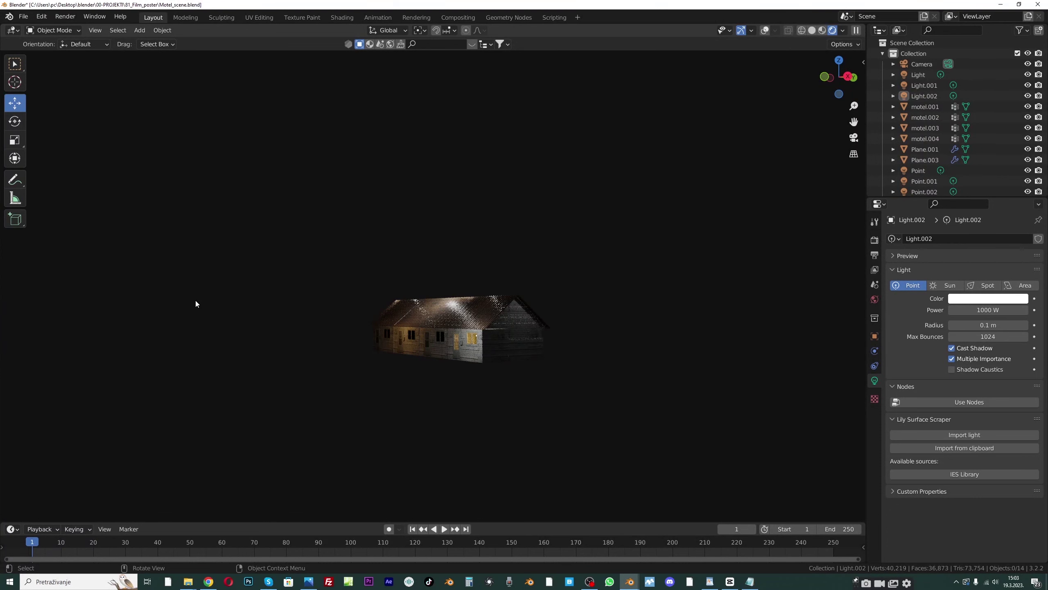
# Add a Sun light and raise it along Z above the motel
pyautogui.hotkey('shift', 'a')
pyautogui.moveTo(153, 424)
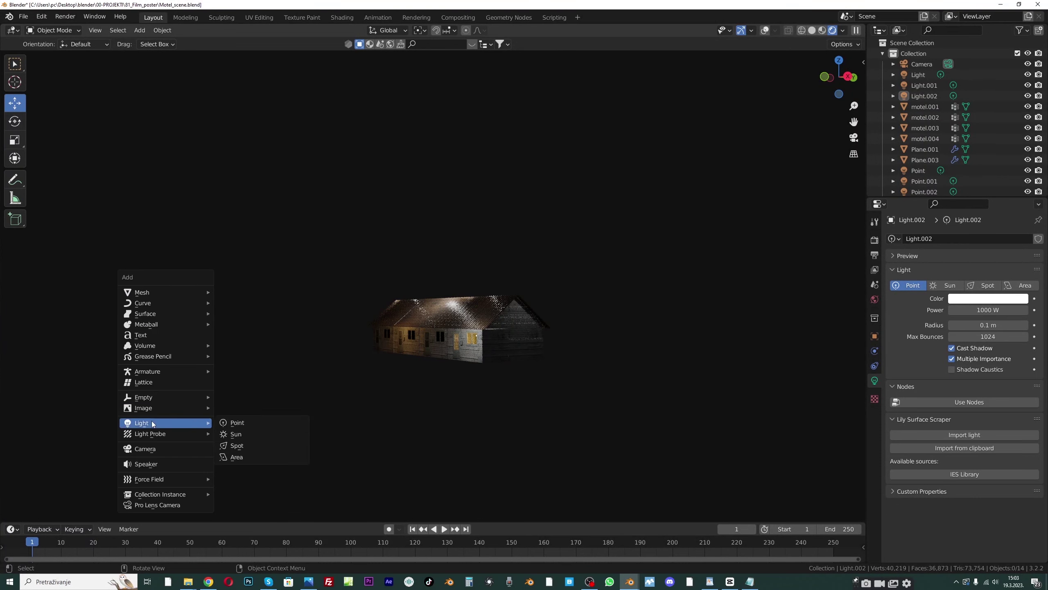
pyautogui.click(234, 434)
pyautogui.press('g')
pyautogui.press('z')
pyautogui.click(404, 266)
pyautogui.moveTo(399, 272); pyautogui.dragTo(396, 284, button='middle')
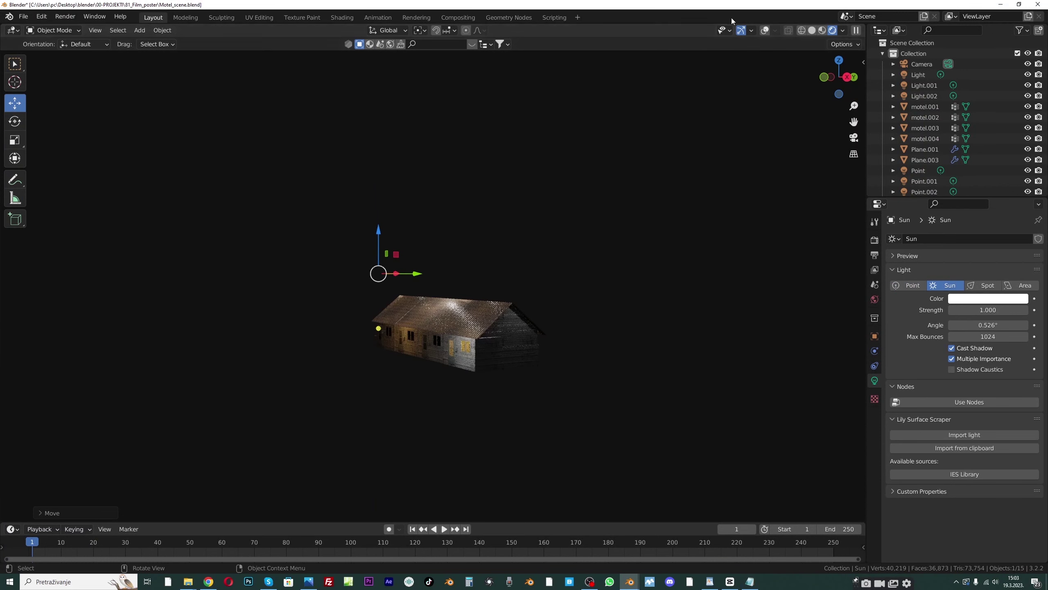
# Show the viewport overlays again, move the Sun along Y out in front of the motel, and rotate it
pyautogui.click(767, 32)
pyautogui.moveTo(413, 275); pyautogui.dragTo(312, 284)
pyautogui.press('r')
pyautogui.click(339, 170)
pyautogui.press('r')
pyautogui.click(385, 310)
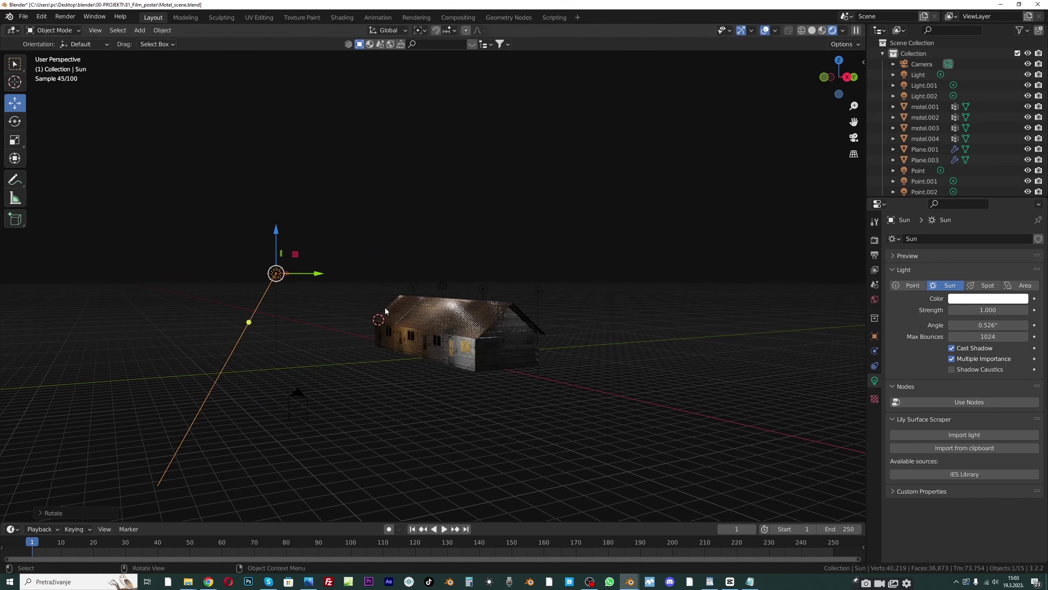
# Change the Sun light's color from white to a light blue tint
pyautogui.click(974, 302)
pyautogui.click(980, 187)
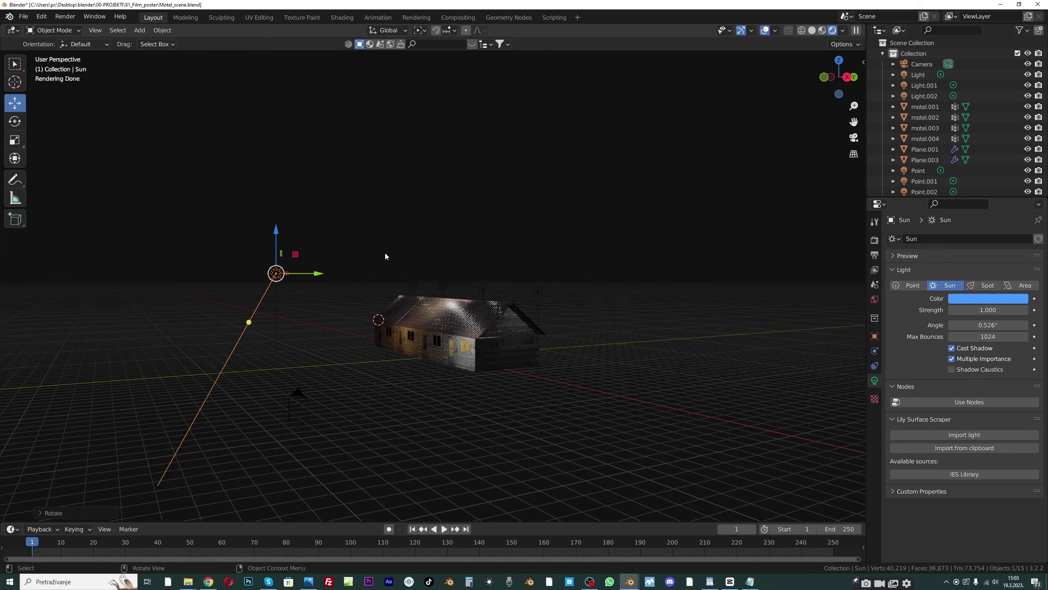
pyautogui.moveTo(321, 250); pyautogui.dragTo(327, 250, button='middle')
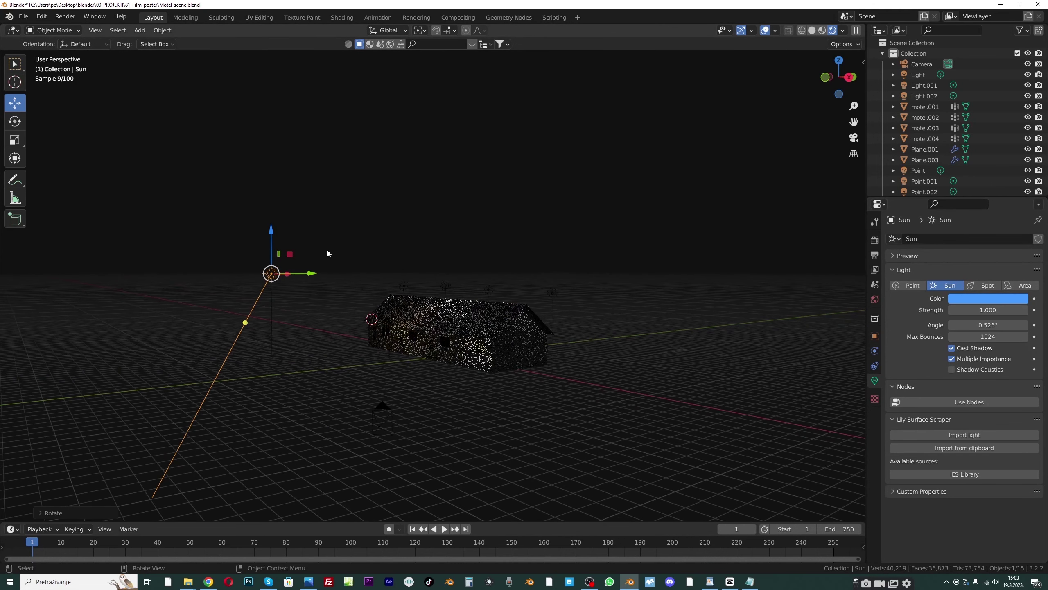
pyautogui.click(990, 298)
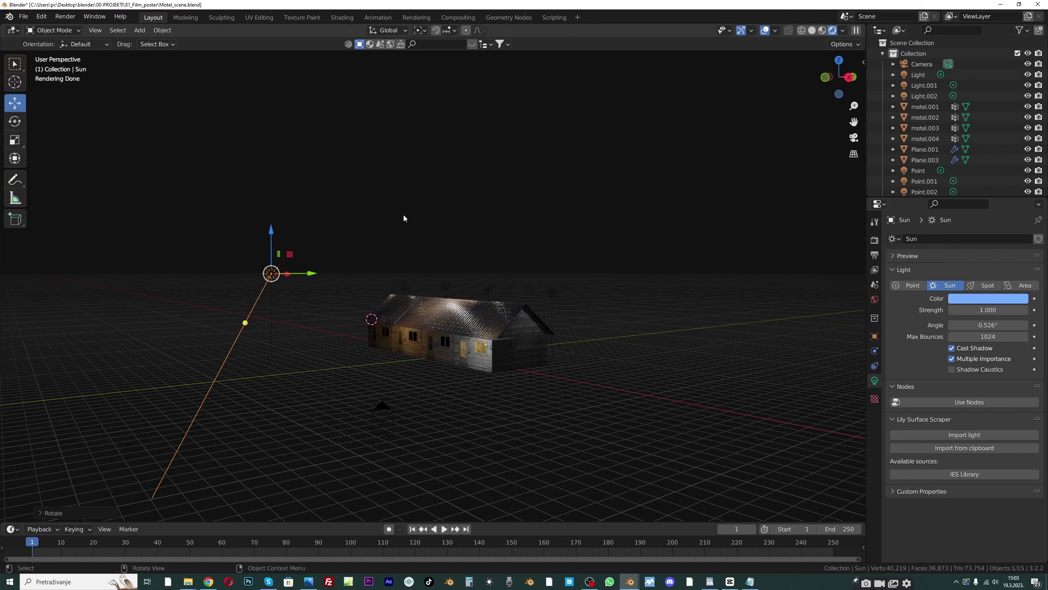
# Rotate the Sun toward the motel, raise it along Z, and shift it farther out along Y
pyautogui.press('r')
pyautogui.click(248, 206)
pyautogui.moveTo(257, 234); pyautogui.dragTo(258, 154)
pyautogui.moveTo(315, 195); pyautogui.dragTo(246, 199)
pyautogui.moveTo(246, 199); pyautogui.dragTo(304, 233, button='middle')
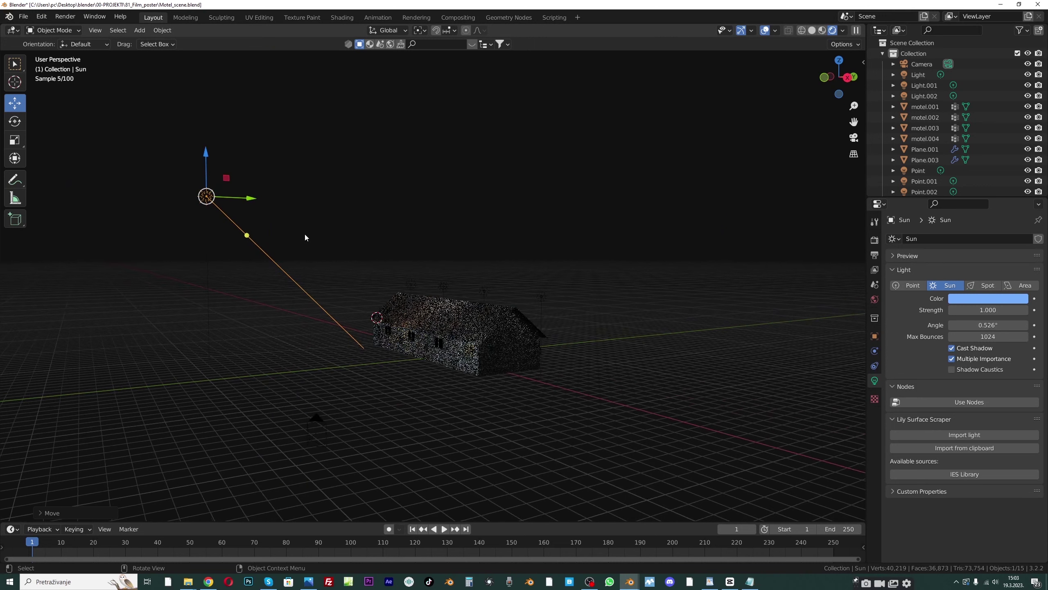
# Rotate the Sun about the global Z axis so its light falls on the motel's gable end wall
pyautogui.press('r')
pyautogui.press('z')
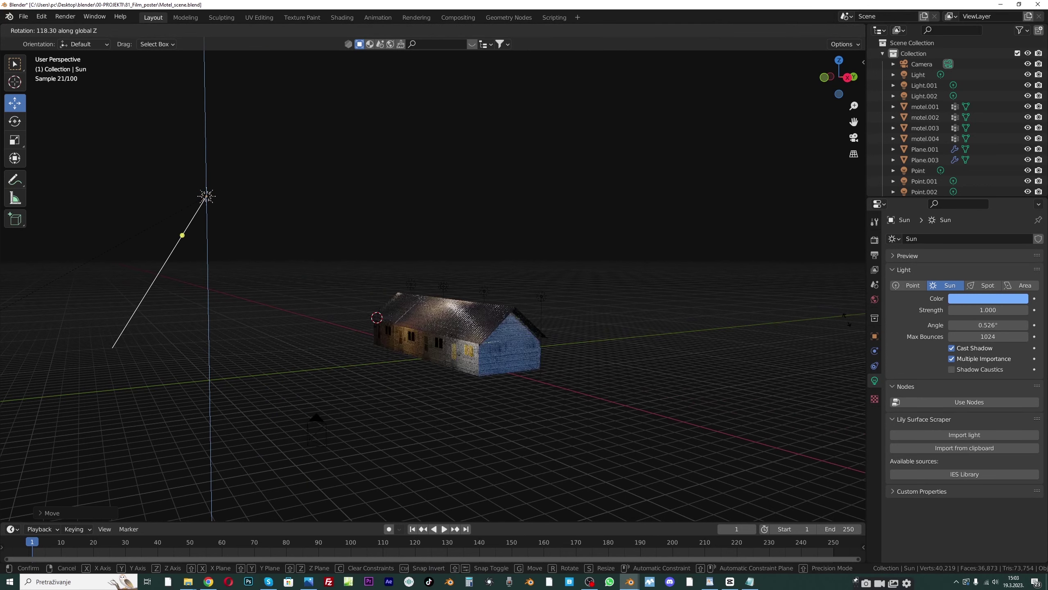
pyautogui.click(177, 336)
pyautogui.moveTo(177, 336); pyautogui.dragTo(336, 321, button='middle')
pyautogui.scroll(4, 339, 301)
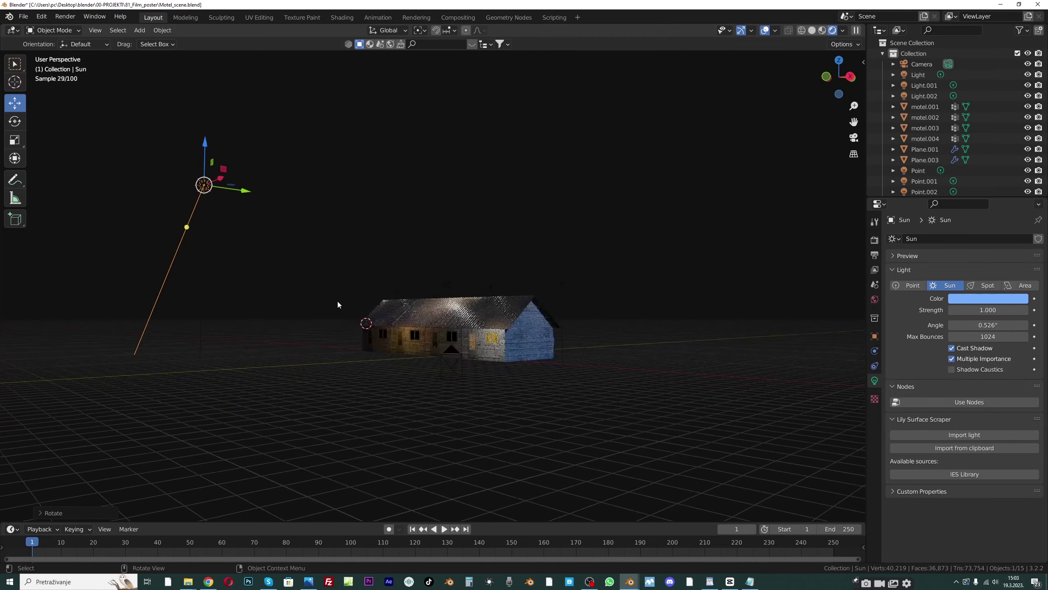
# Hide the viewport overlays and compare the rendered motel with the DRIVE poster image in the photo viewer
pyautogui.moveTo(853, 122); pyautogui.dragTo(795, 45)
pyautogui.click(764, 31)
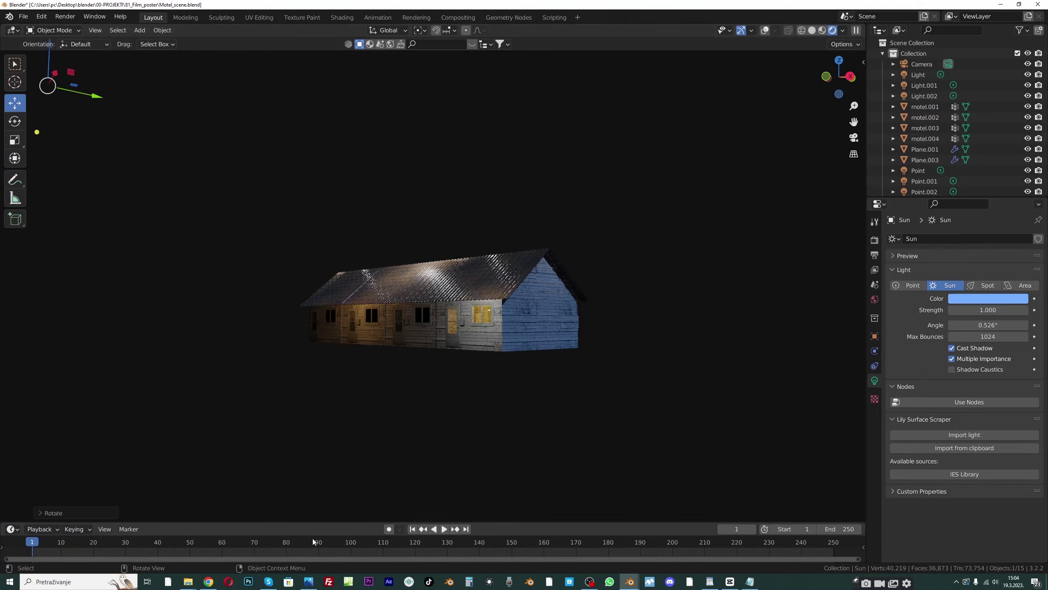
pyautogui.click(309, 582)
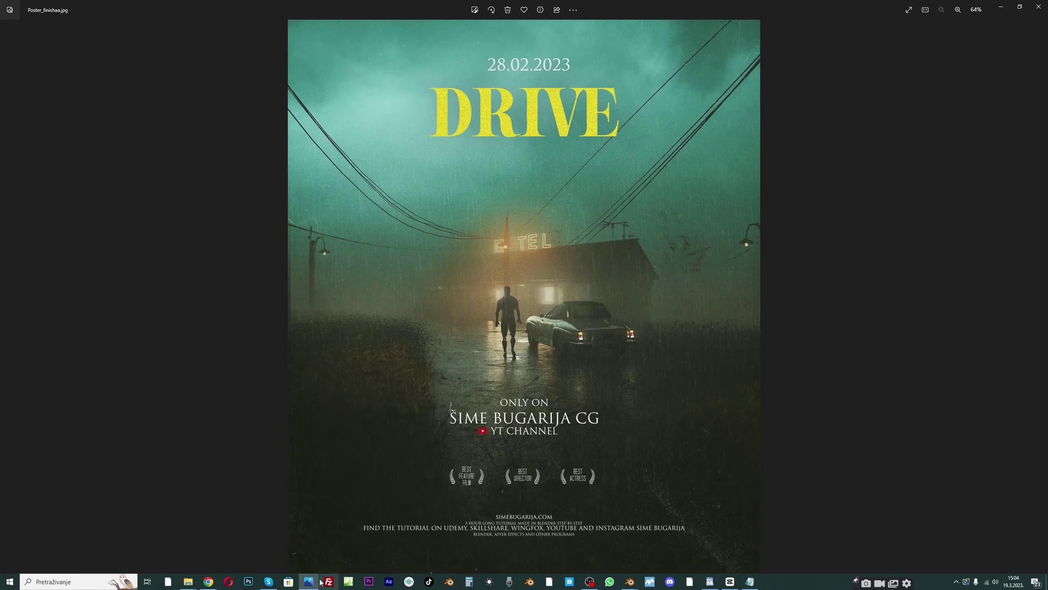
pyautogui.click(313, 581)
pyautogui.click(308, 581)
pyautogui.click(309, 582)
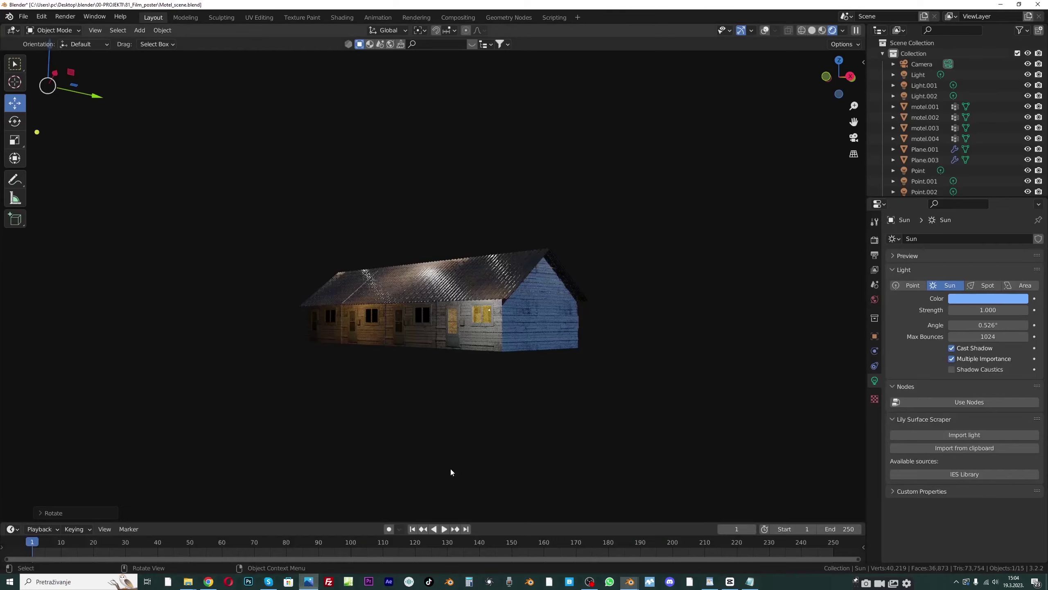
# Switch the viewport to solid shading, view the motel's front, and show the overlays again
pyautogui.click(811, 31)
pyautogui.moveTo(504, 331); pyautogui.dragTo(524, 338, button='middle')
pyautogui.moveTo(853, 121); pyautogui.dragTo(882, 112)
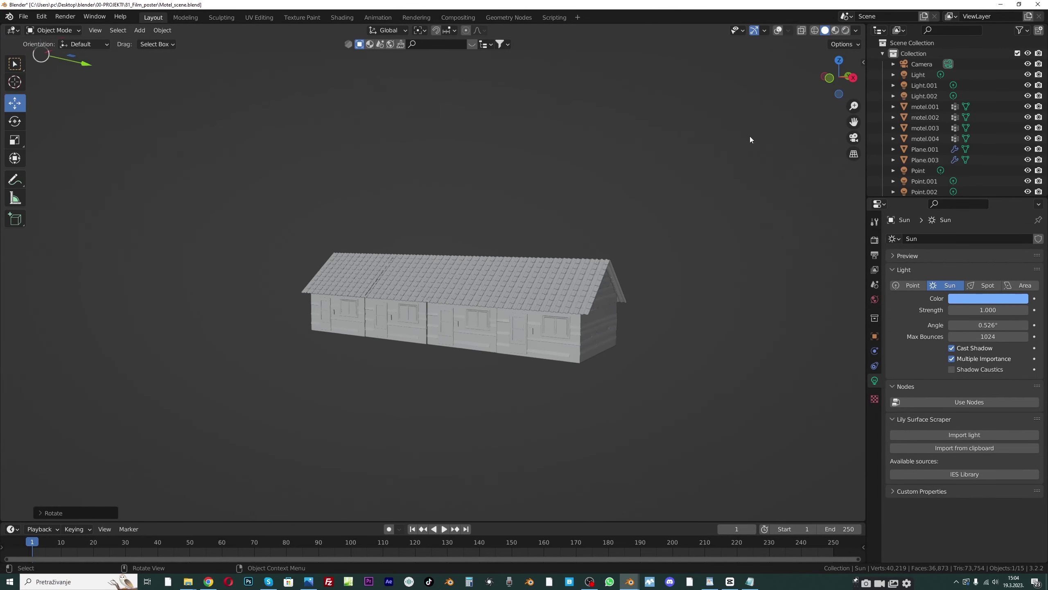
pyautogui.scroll(2, 619, 160)
pyautogui.moveTo(489, 185); pyautogui.dragTo(512, 176, button='middle')
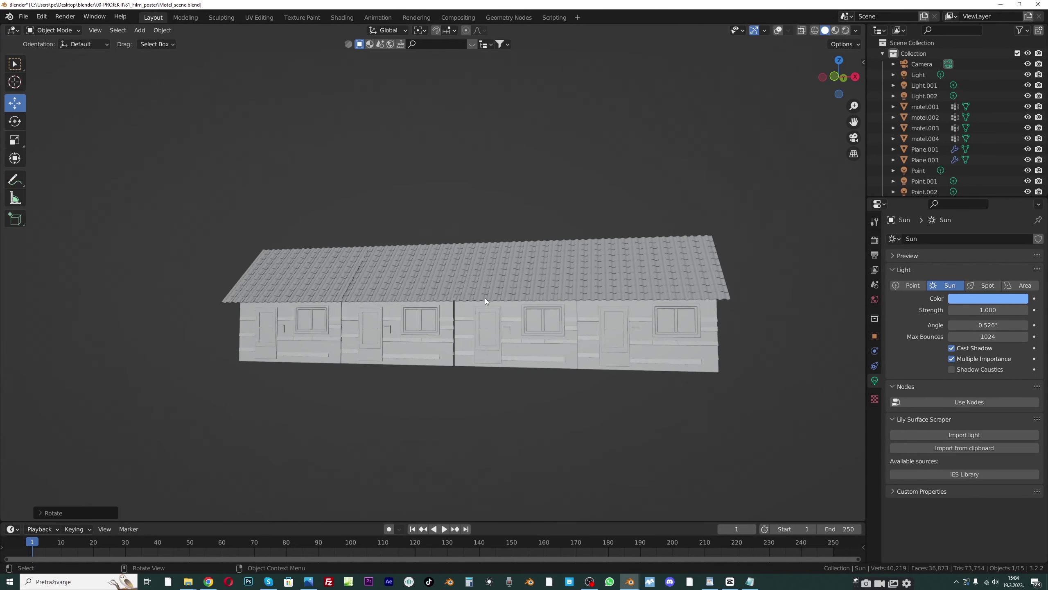
pyautogui.scroll(1, 412, 283)
pyautogui.moveTo(483, 294); pyautogui.dragTo(493, 291, button='middle')
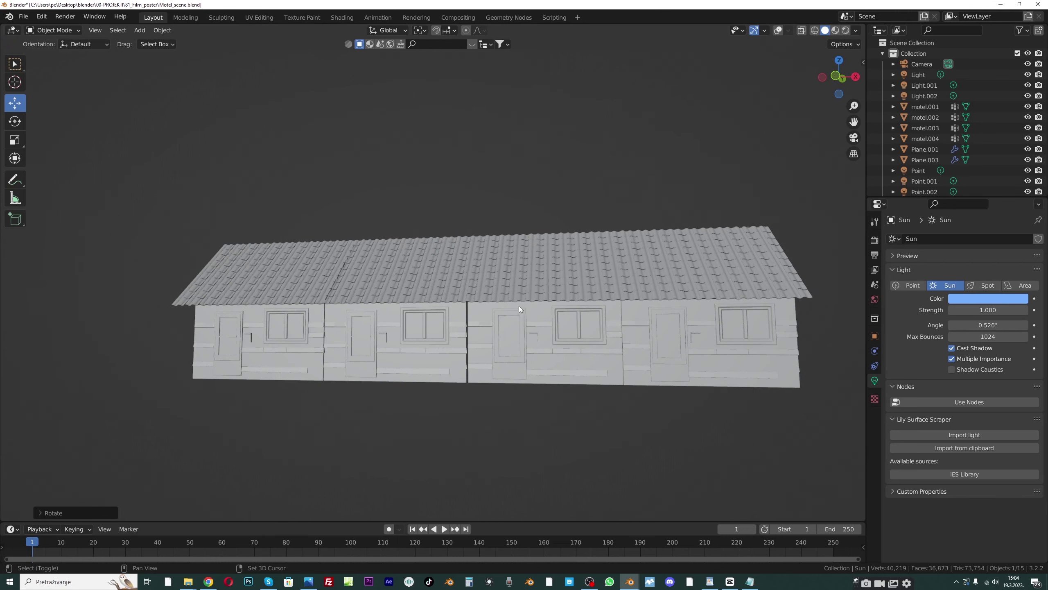
pyautogui.click(779, 31)
pyautogui.scroll(1, 577, 332)
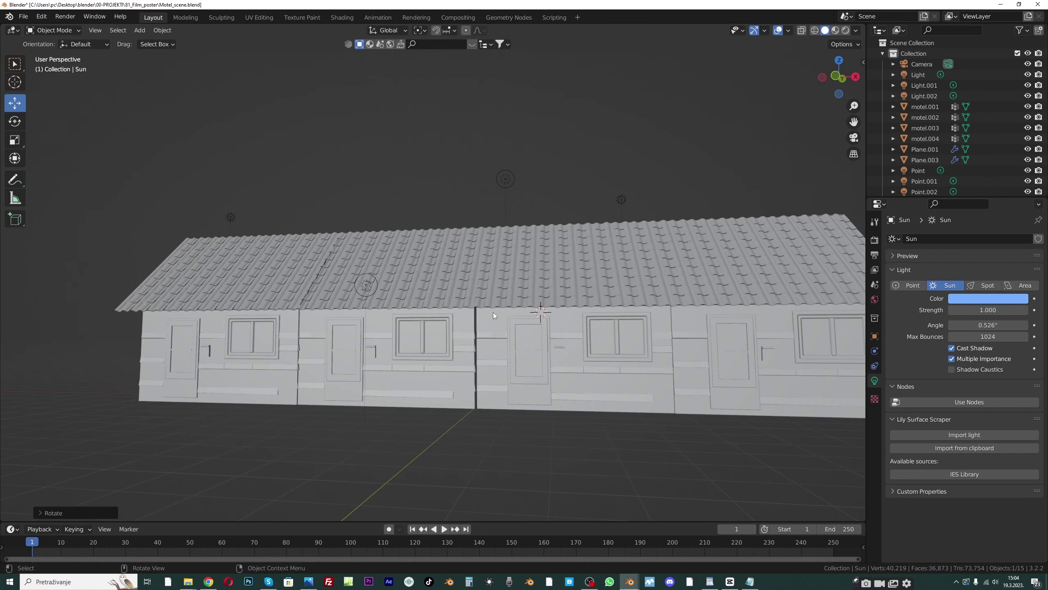
# Place the 3D cursor at the roof's lower edge above the third door and add a cube there
pyautogui.keyDown('shift'); pyautogui.rightClick(521, 311); pyautogui.keyUp('shift')
pyautogui.scroll(-2, 336, 219)
pyautogui.hotkey('shift', 'a')
pyautogui.moveTo(360, 105)
pyautogui.click(415, 111)
# Flatten the new cube along Z into a thin canopy slab
pyautogui.moveTo(412, 165); pyautogui.dragTo(466, 279, button='middle')
pyautogui.press('s')
pyautogui.press('z')
pyautogui.click(515, 237)
pyautogui.press('s')
pyautogui.press('z')
pyautogui.click(480, 271)
pyautogui.moveTo(480, 272); pyautogui.dragTo(454, 330, button='middle')
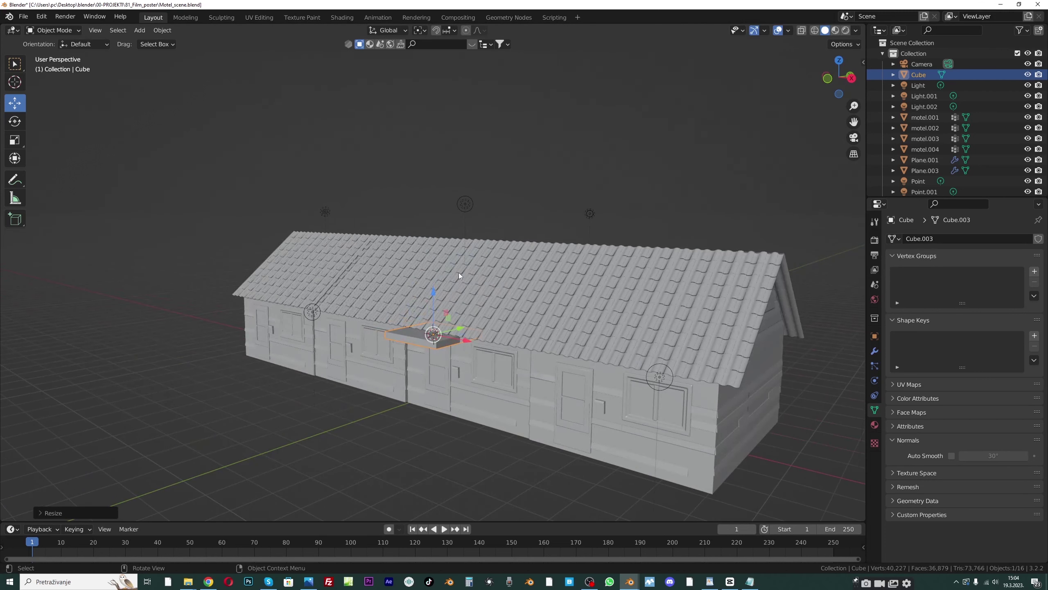
# Move the slab outward from the wall along Y and adjust its depth along Y
pyautogui.moveTo(445, 328); pyautogui.dragTo(450, 333, button='middle')
pyautogui.moveTo(450, 333)
pyautogui.mouseDown()
pyautogui.moveTo(419, 334)
pyautogui.moveTo(432, 332)
pyautogui.mouseUp()
pyautogui.press('s')
pyautogui.press('y')
pyautogui.click(439, 335)
# Stretch the slab along X to the motel's full length and center it along the front wall
pyautogui.moveTo(431, 332); pyautogui.dragTo(518, 321, button='middle')
pyautogui.press('s')
pyautogui.press('x')
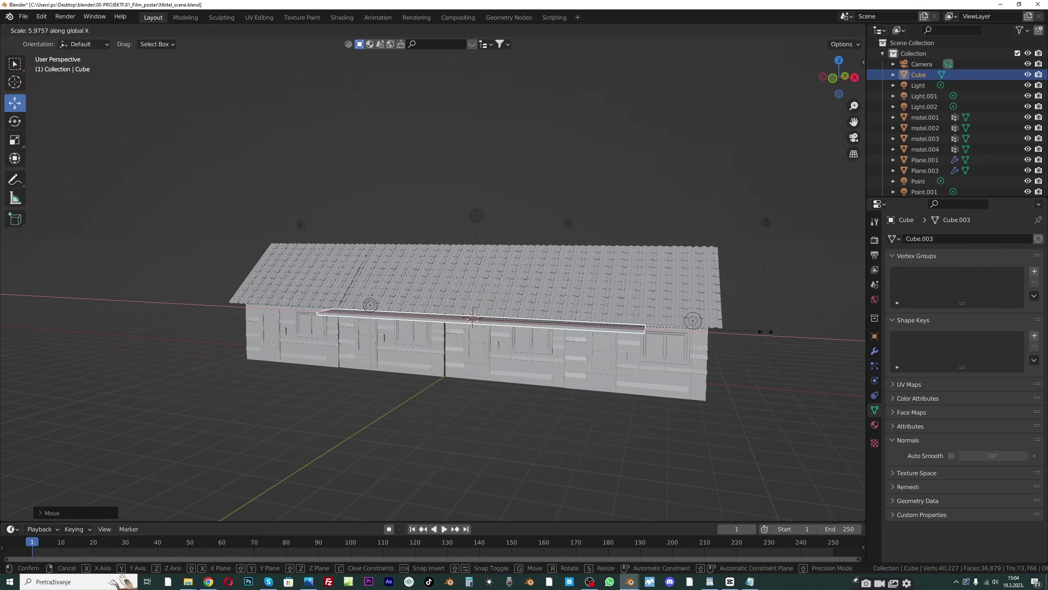
pyautogui.click(861, 341)
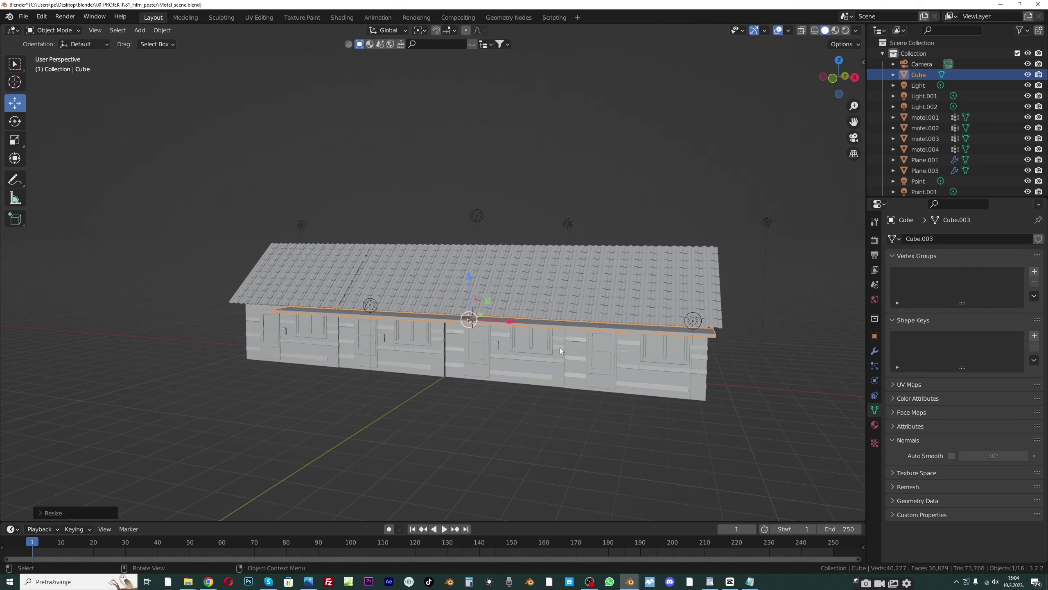
pyautogui.moveTo(552, 350); pyautogui.dragTo(563, 349, button='middle')
pyautogui.moveTo(532, 328); pyautogui.dragTo(503, 324)
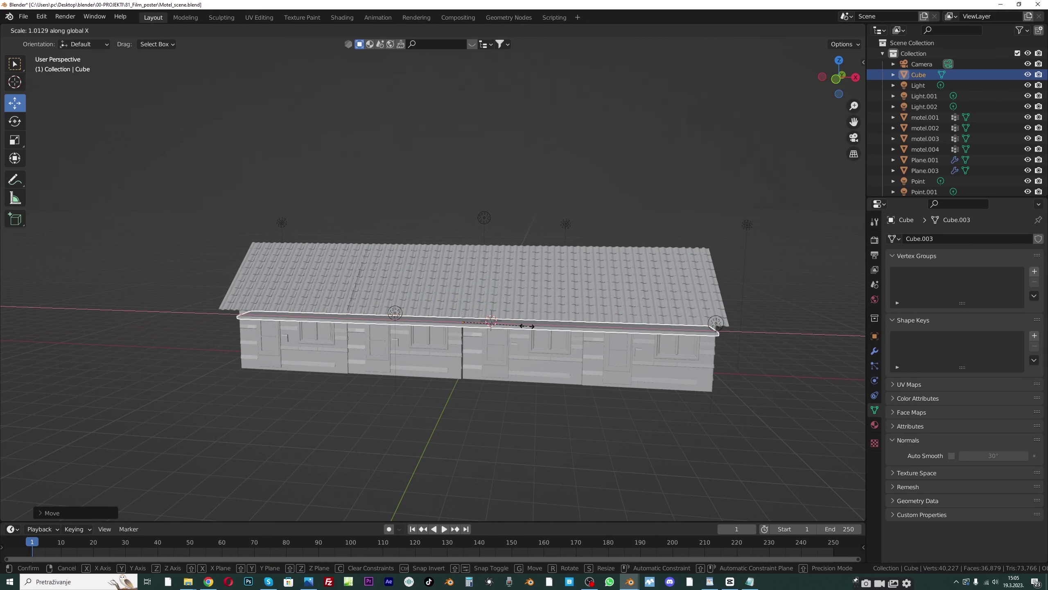
pyautogui.moveTo(502, 324); pyautogui.dragTo(474, 258, button='middle')
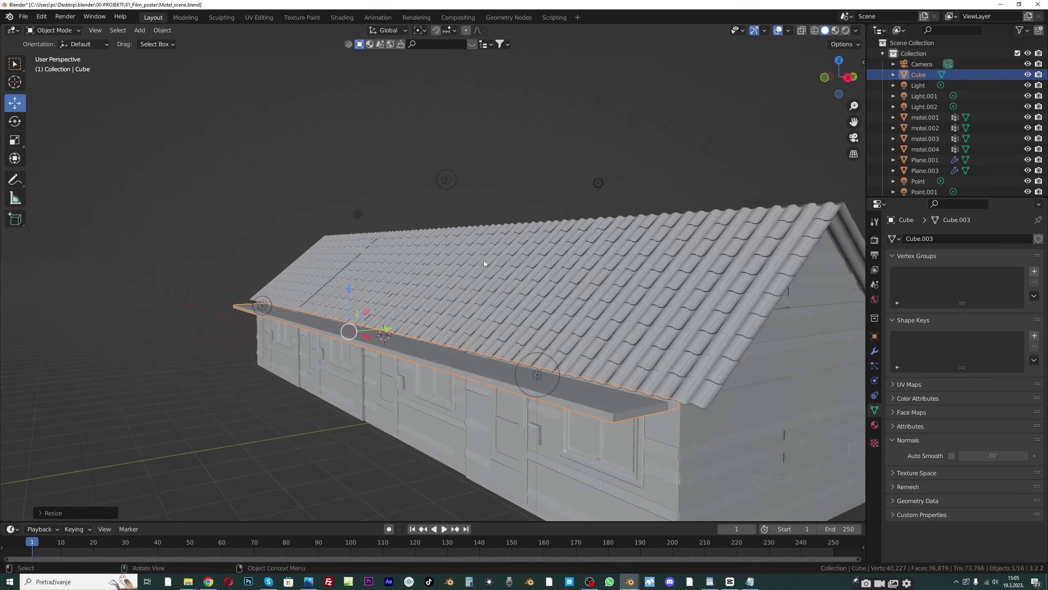
# Tilt the canopy slab slightly about the X axis and move it along Y against the roof edge
pyautogui.press('r')
pyautogui.press('x')
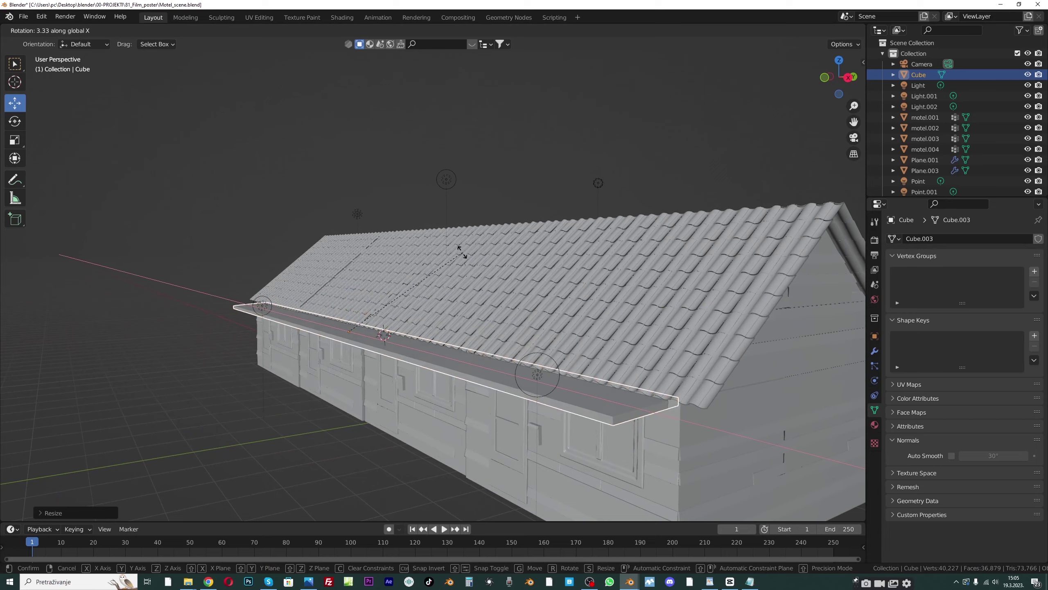
pyautogui.click(462, 256)
pyautogui.moveTo(462, 256); pyautogui.dragTo(437, 289, button='middle')
pyautogui.press('g')
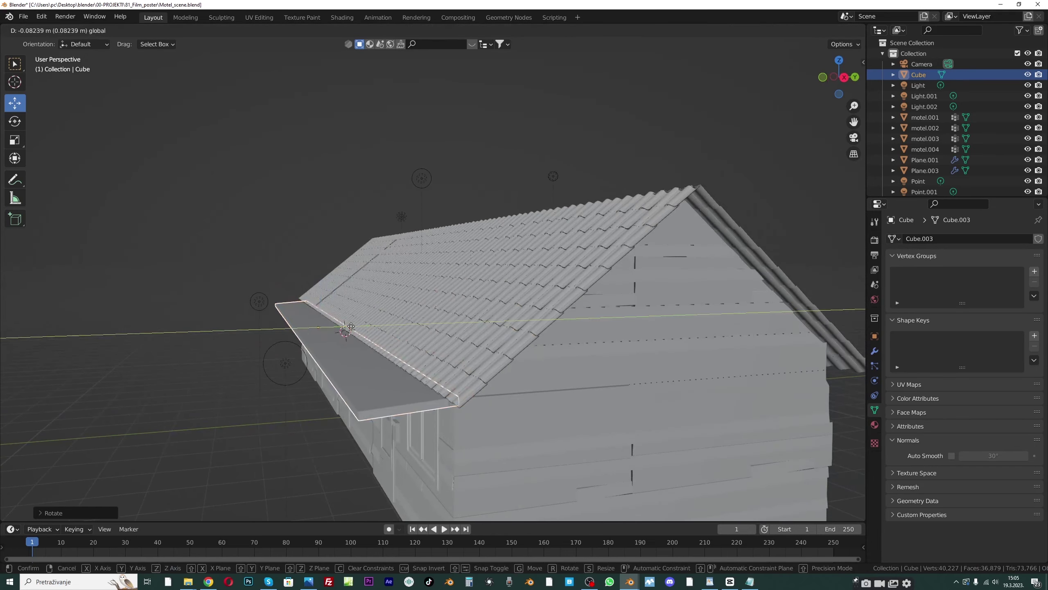
pyautogui.click(365, 328)
# Rescale and reposition the canopy slab along Y under the roof edge and save the scene
pyautogui.moveTo(365, 329); pyautogui.dragTo(414, 336, button='middle')
pyautogui.press('s')
pyautogui.press('y')
pyautogui.press('Escape')
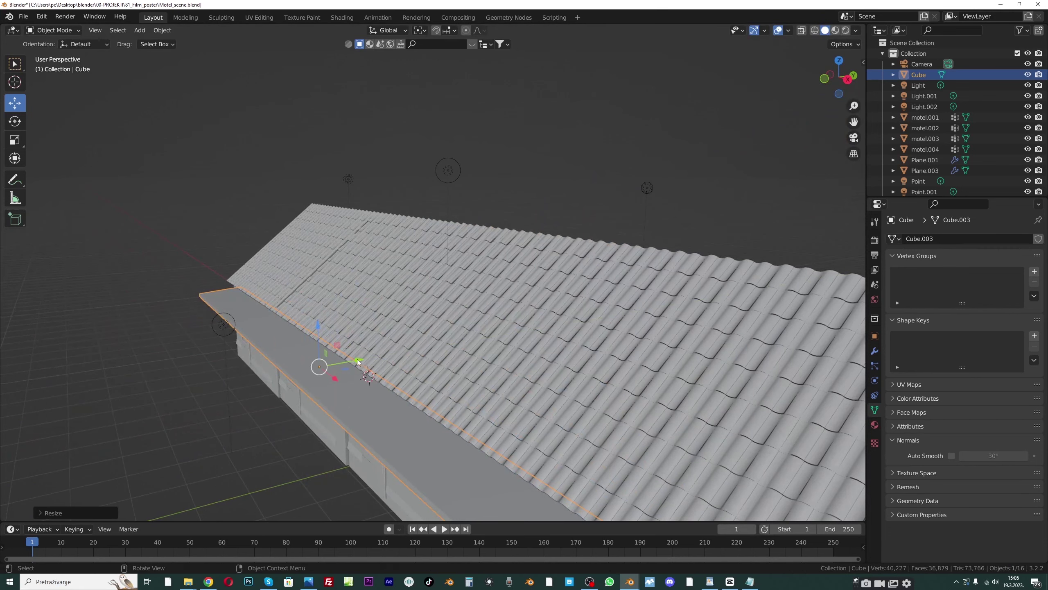
pyautogui.scroll(-4, 380, 328)
pyautogui.moveTo(379, 328)
pyautogui.mouseDown(button='middle')
pyautogui.moveTo(446, 289)
pyautogui.moveTo(476, 298)
pyautogui.moveTo(398, 318)
pyautogui.mouseUp(button='middle')
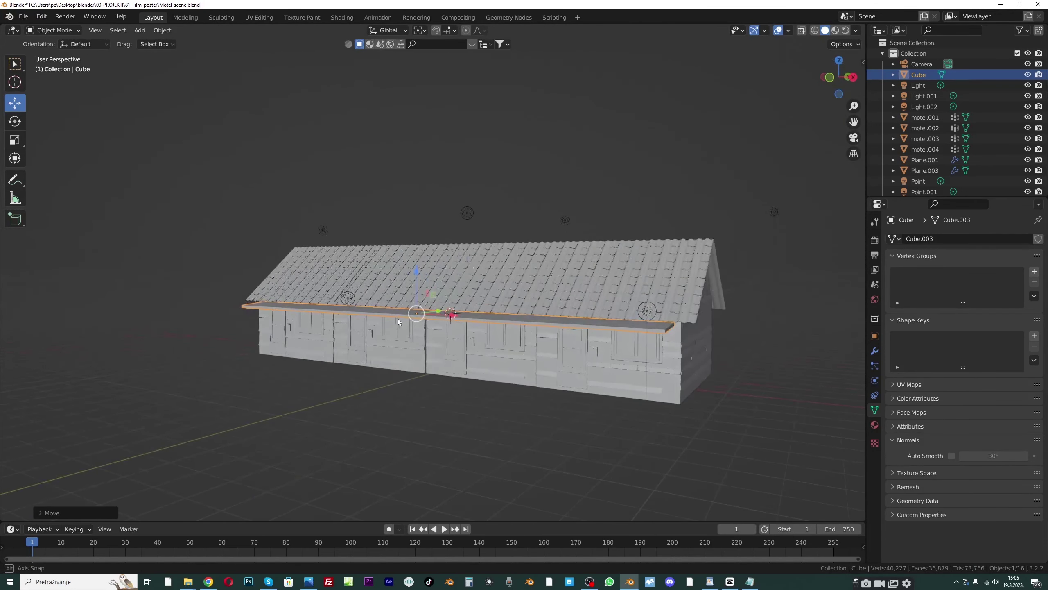
pyautogui.scroll(1, 401, 316)
pyautogui.hotkey('ctrl', 's')
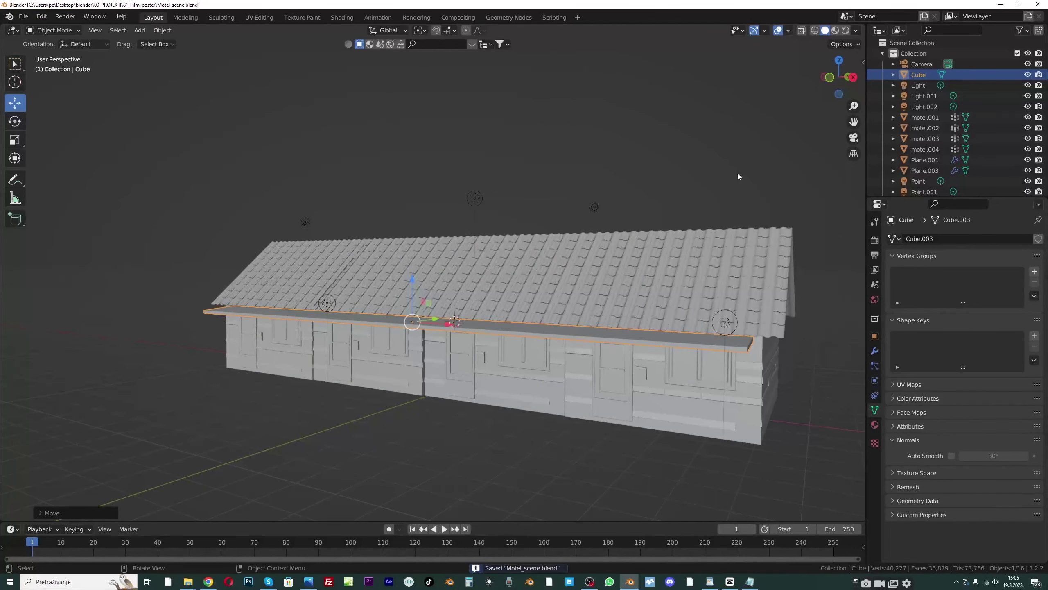
# Switch to Material Preview and apply the motel's WHITE_PLANKS material to the canopy slab
pyautogui.click(835, 30)
pyautogui.moveTo(580, 375); pyautogui.dragTo(553, 381, button='middle')
pyautogui.click(547, 386)
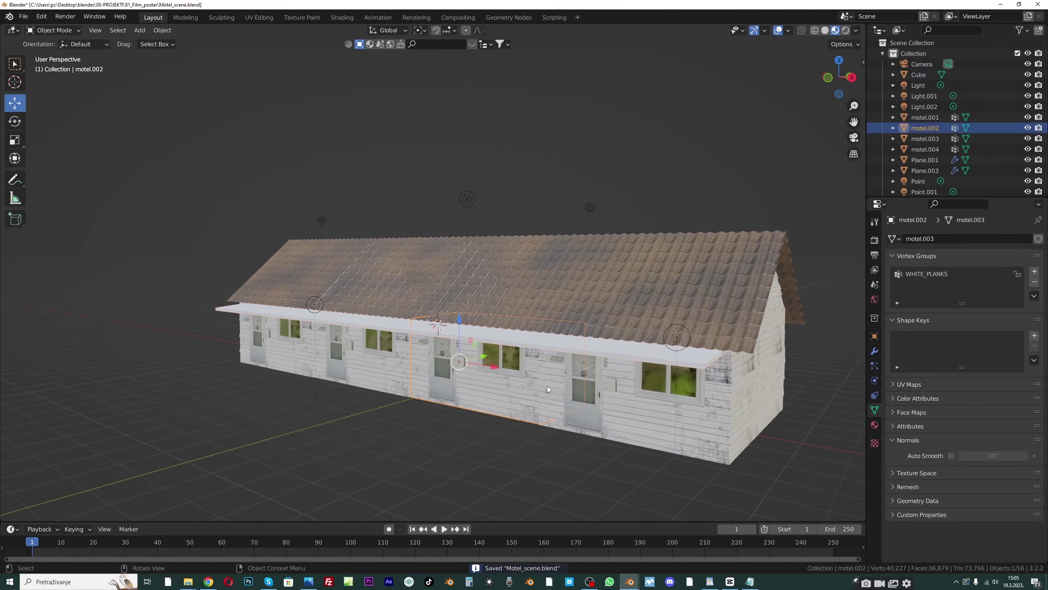
pyautogui.click(874, 425)
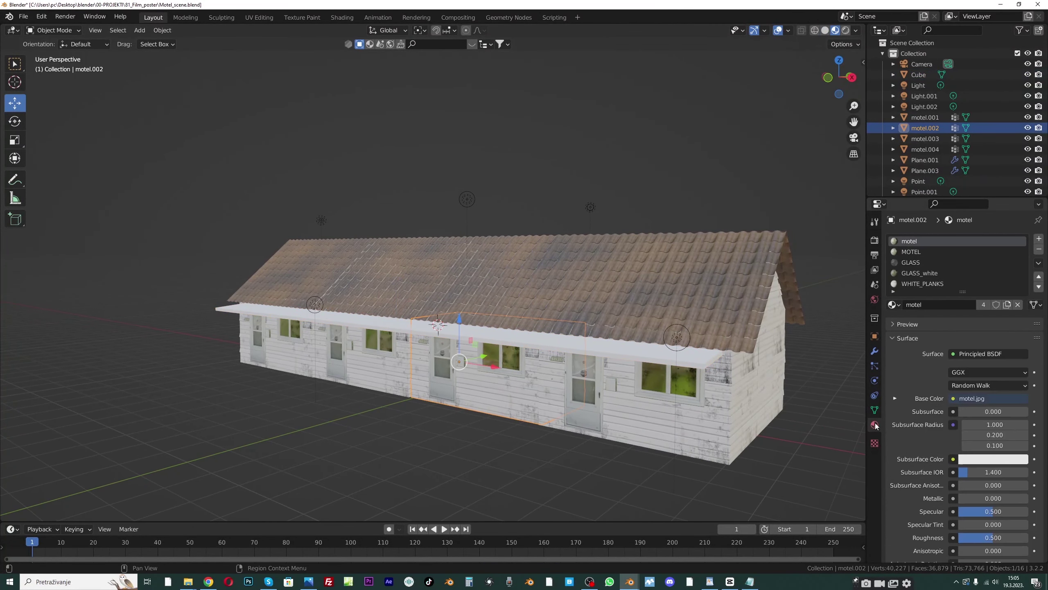
pyautogui.click(923, 284)
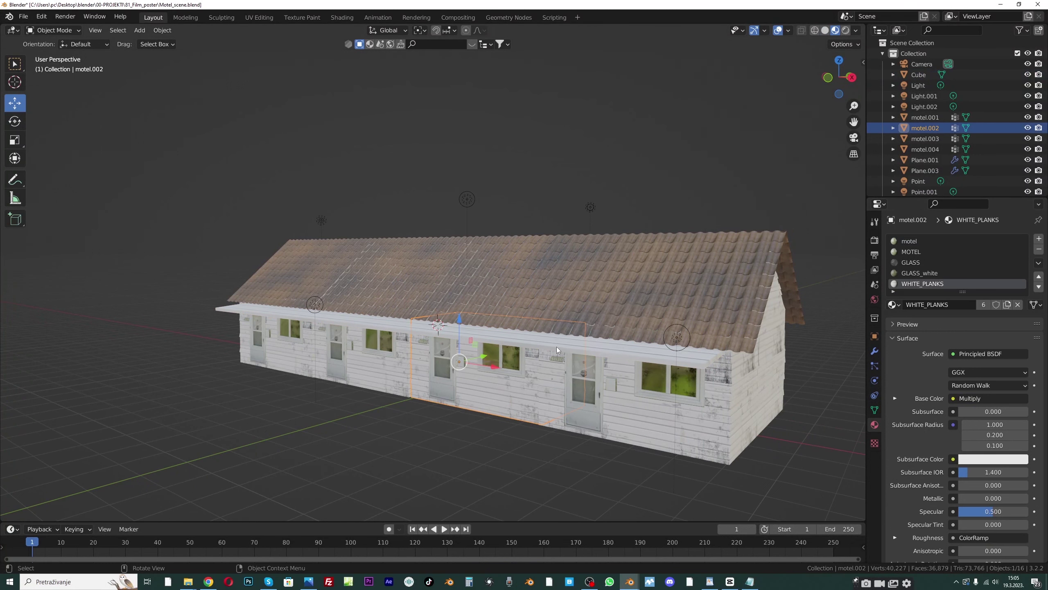
pyautogui.scroll(1, 557, 346)
pyautogui.click(511, 354)
pyautogui.click(59, 31)
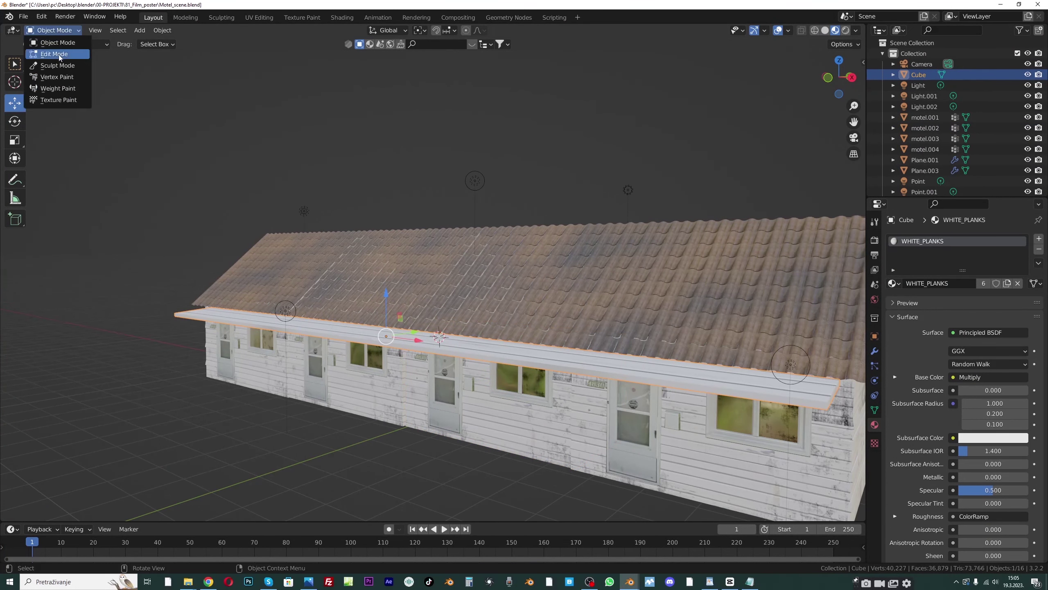
pyautogui.click(54, 54)
pyautogui.click(53, 30)
pyautogui.click(54, 43)
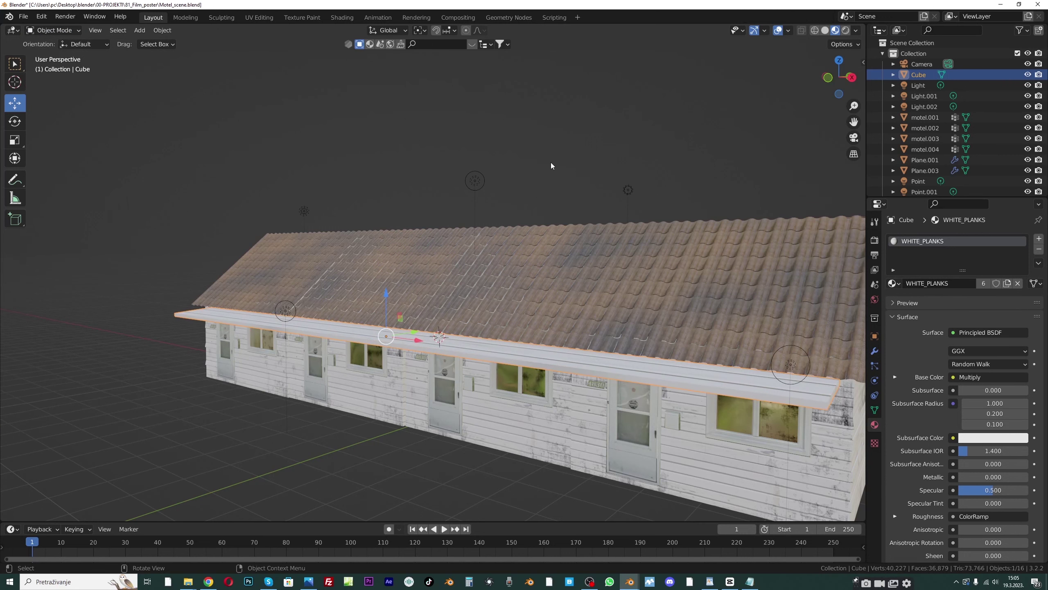
# Show the transform values sidebar and apply the canopy slab's scale
pyautogui.press('n')
pyautogui.hotkey('ctrl', 'a')
pyautogui.click(426, 321)
# Unwrap all faces of the canopy slab in Edit Mode with Cube Projection
pyautogui.click(54, 30)
pyautogui.click(54, 51)
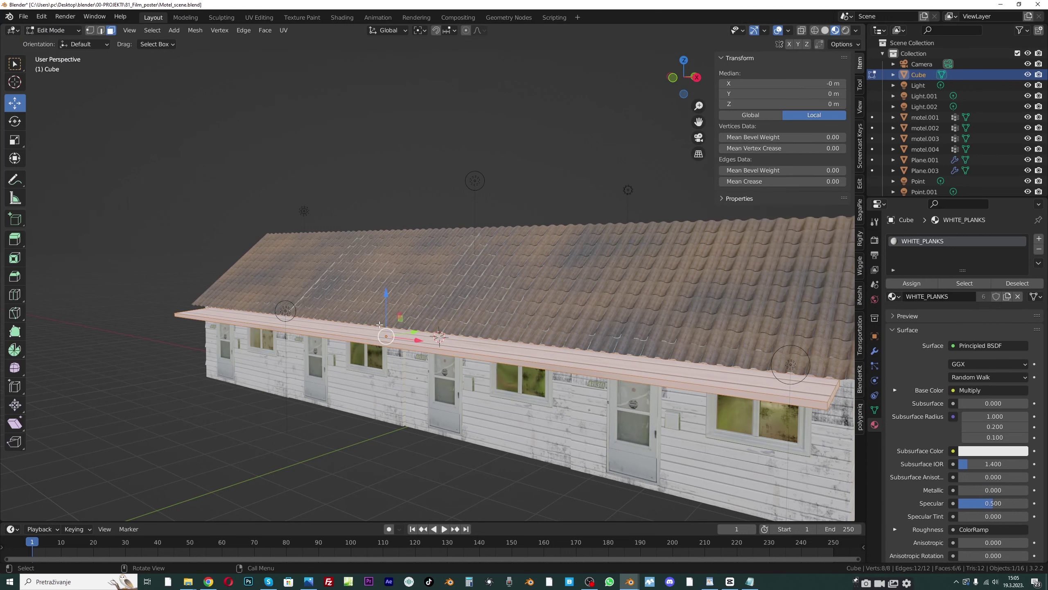
pyautogui.press('u')
pyautogui.click(377, 328)
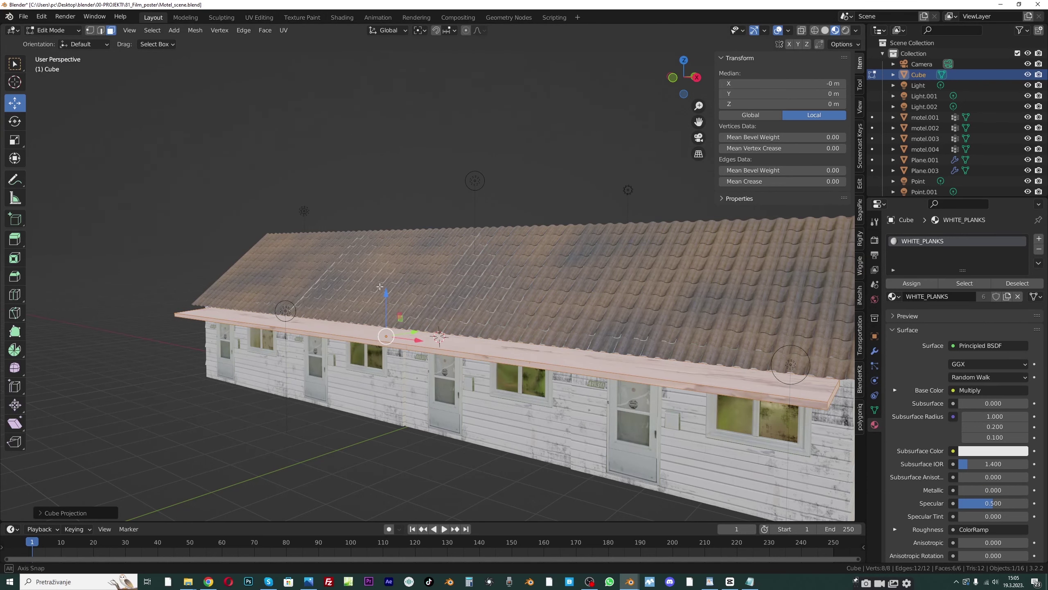
pyautogui.moveTo(380, 287); pyautogui.dragTo(349, 205, button='middle')
# Switch to the UV Editing workspace and leave local view so the canopy shows together with the motel
pyautogui.click(260, 18)
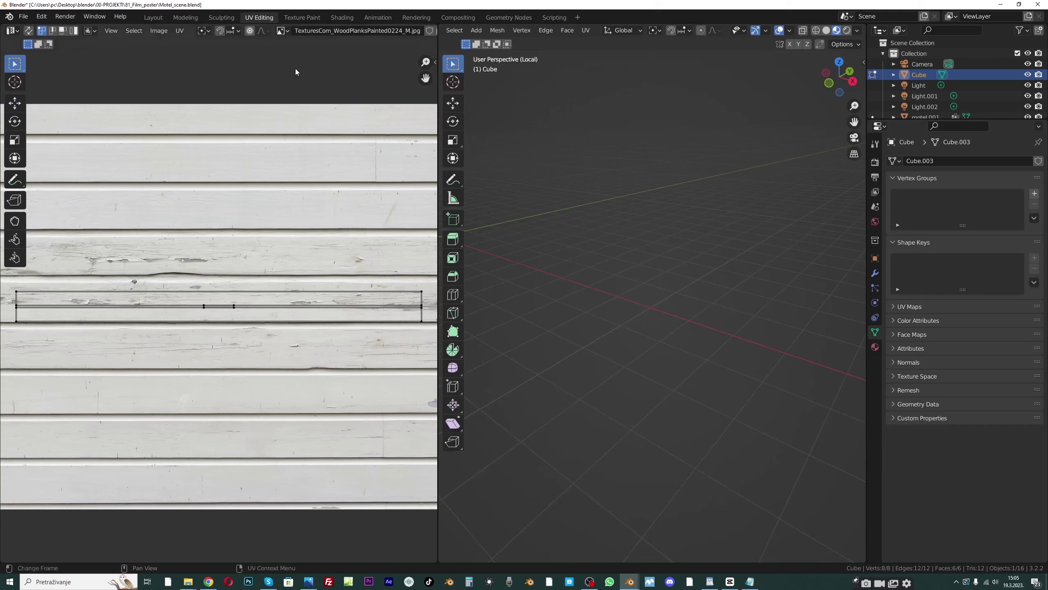
pyautogui.press('KP_Divide')
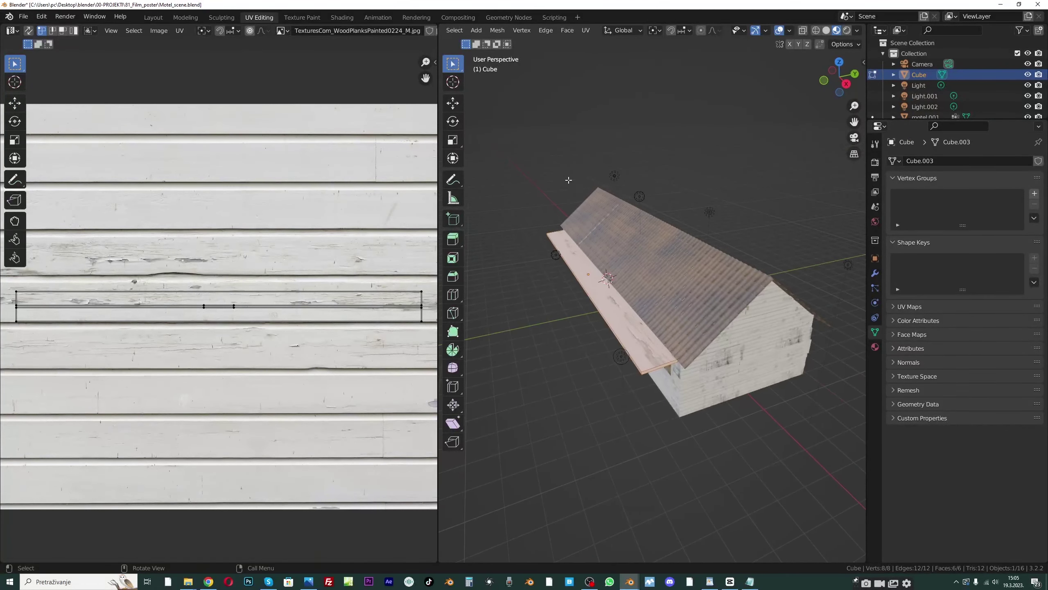
pyautogui.scroll(5, 620, 317)
pyautogui.scroll(-2, 263, 309)
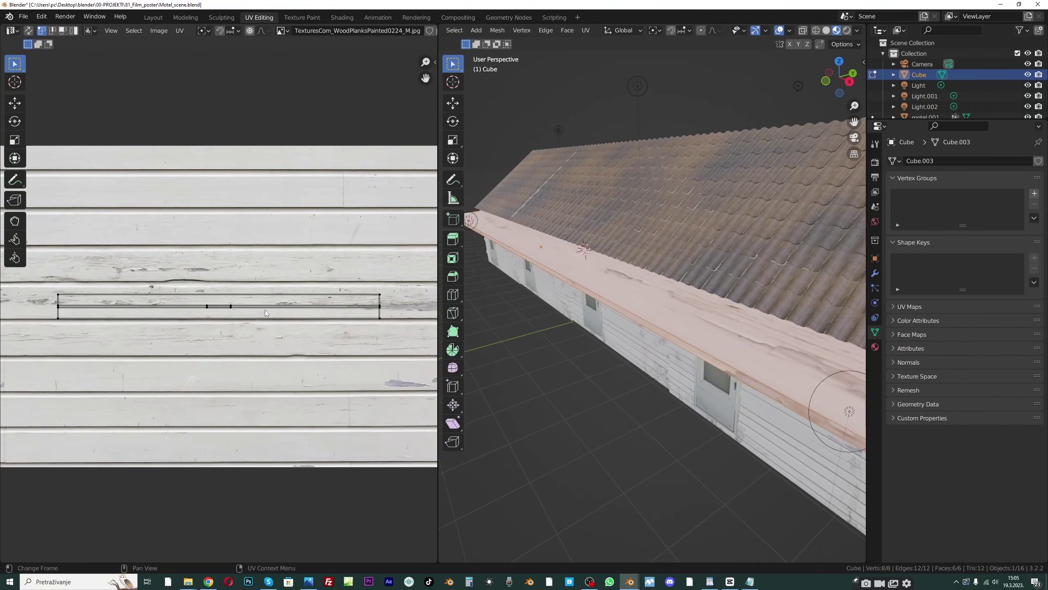
# Select all the canopy's UVs and scale them up until the plank texture repeats more finely across the slab
pyautogui.press('a')
pyautogui.press('s')
pyautogui.scroll(-4, 281, 299)
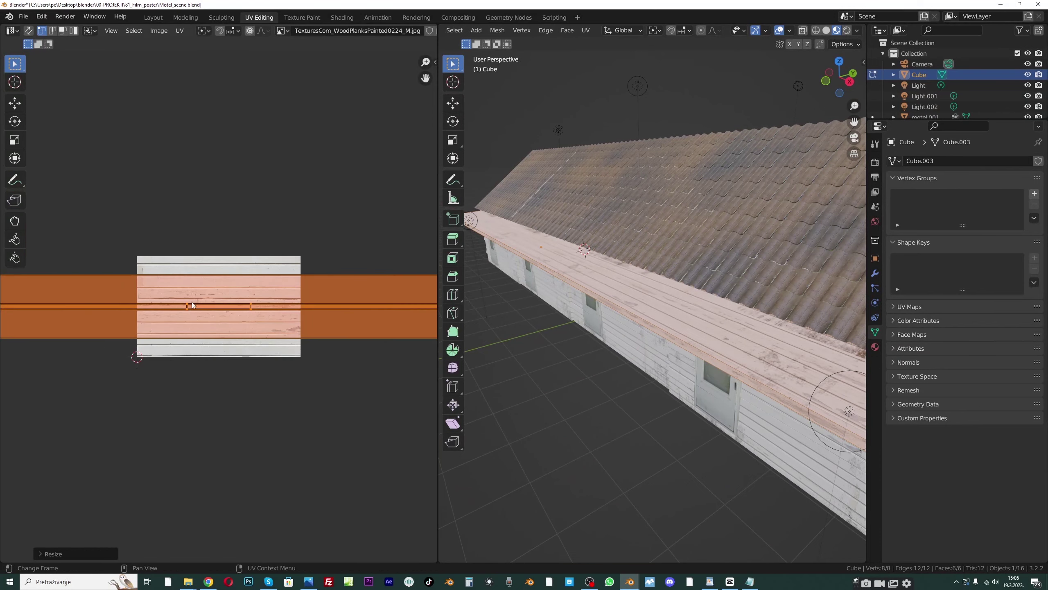
pyautogui.click(213, 289)
pyautogui.moveTo(602, 264); pyautogui.dragTo(551, 239, button='middle')
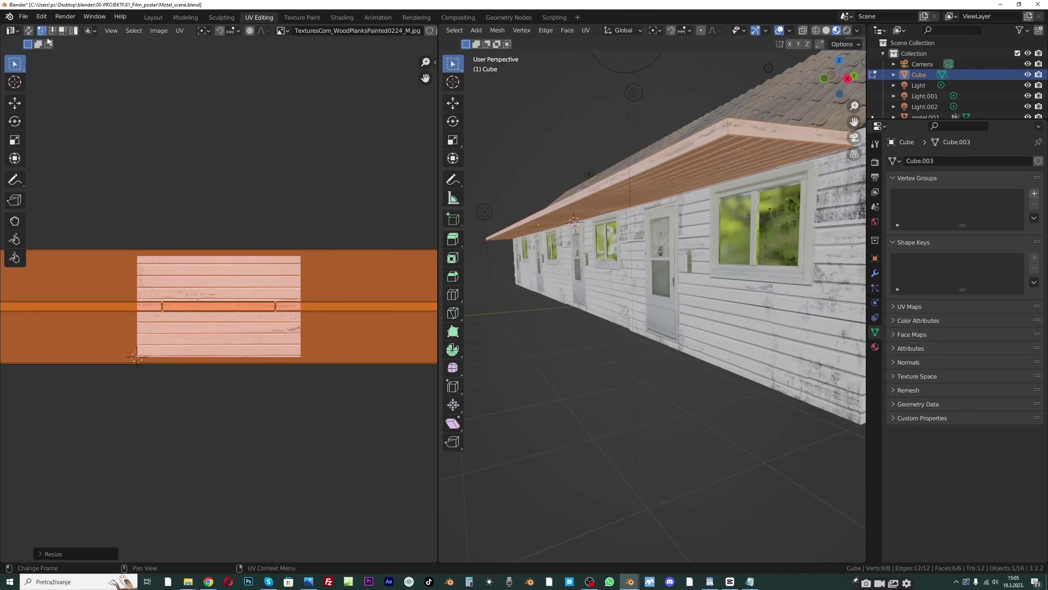
# Return to the Layout workspace and switch the canopy slab back to Object Mode
pyautogui.click(153, 17)
pyautogui.moveTo(548, 314); pyautogui.dragTo(454, 268, button='middle')
pyautogui.scroll(2, 653, 147)
pyautogui.click(41, 31)
pyautogui.click(54, 36)
pyautogui.scroll(-4, 437, 252)
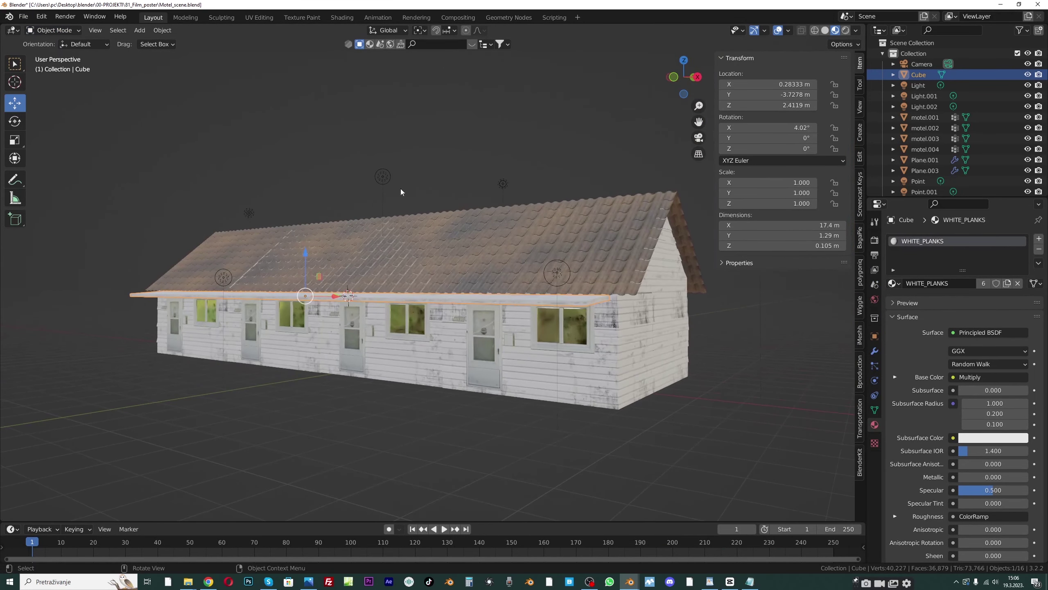
# Add a cube mesh and scale it down uniformly to about 0.255 m
pyautogui.moveTo(401, 188); pyautogui.dragTo(446, 329, button='middle')
pyautogui.scroll(2, 447, 328)
pyautogui.scroll(-3, 417, 238)
pyautogui.hotkey('shift', 'a')
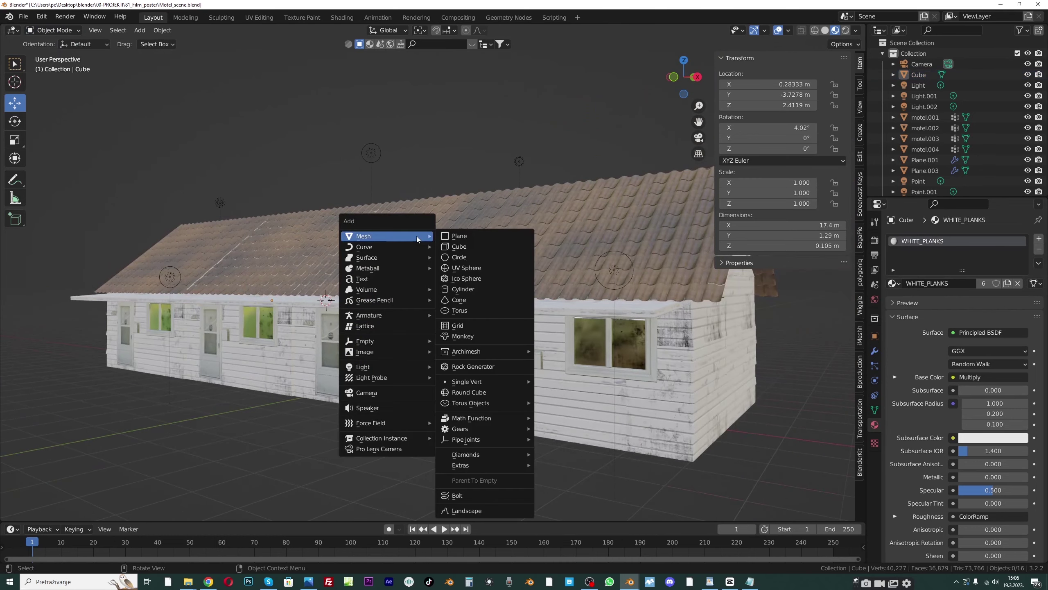
pyautogui.click(452, 244)
pyautogui.scroll(-3, 525, 328)
pyautogui.scroll(3, 525, 329)
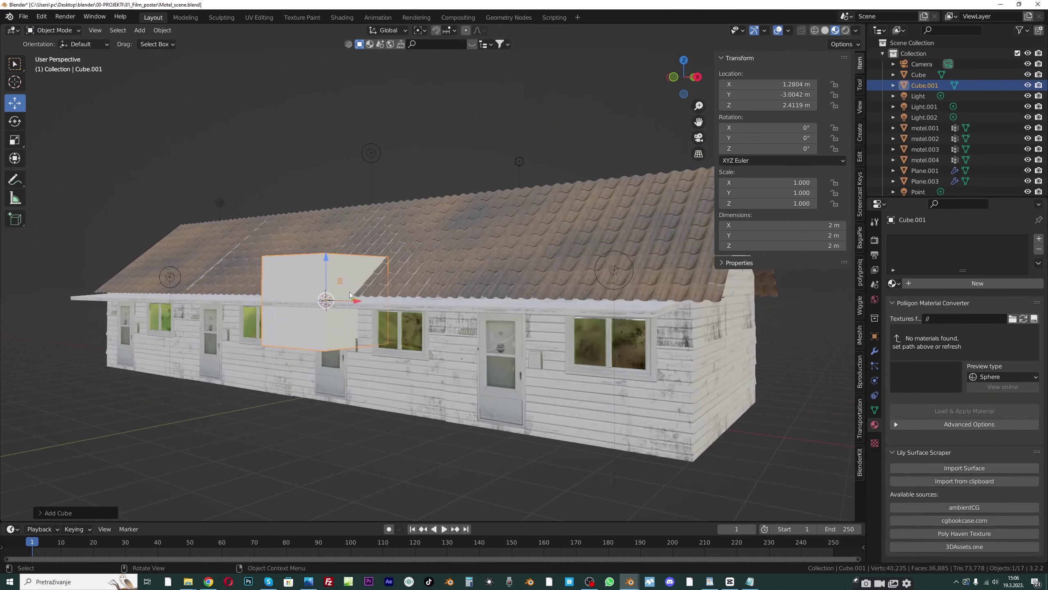
pyautogui.press('s')
pyautogui.click(330, 290)
# Move the small cube to the canopy's outer front corner at the gable end, at about X 8.73 m, Y -4.20 m
pyautogui.press('KP_7')
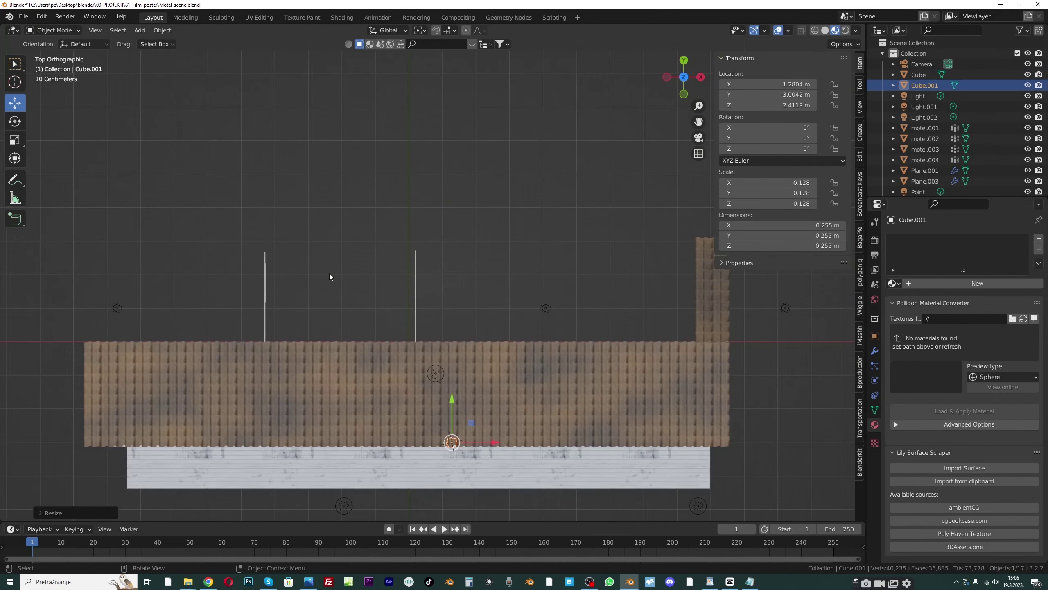
pyautogui.moveTo(698, 122); pyautogui.dragTo(600, 40)
pyautogui.moveTo(242, 210); pyautogui.dragTo(242, 260)
pyautogui.moveTo(283, 304); pyautogui.dragTo(553, 298)
pyautogui.scroll(-3, 557, 332)
pyautogui.moveTo(557, 332); pyautogui.dragTo(479, 232, button='middle')
pyautogui.scroll(2, 477, 307)
pyautogui.scroll(2, 245, 129)
# Scale the cube down to about 0.174 m and lower it along Z to just beneath the canopy
pyautogui.press('s')
pyautogui.click(517, 273)
pyautogui.press('g')
pyautogui.press('z')
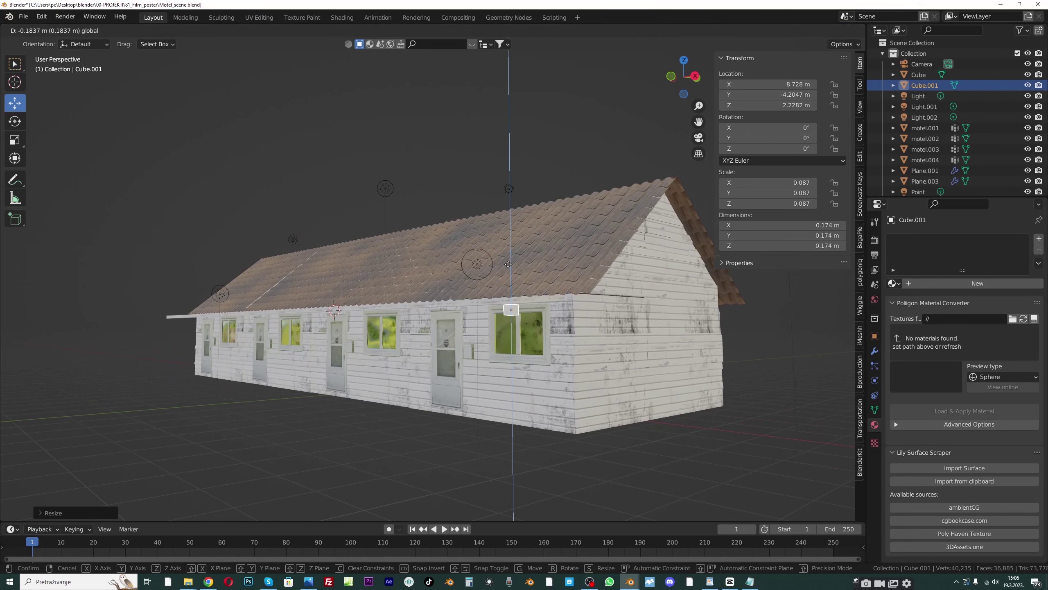
pyautogui.click(508, 264)
# In Edit Mode, pull the cube's bottom face down along Z to the base of the motel wall to form a post
pyautogui.click(51, 31)
pyautogui.click(58, 48)
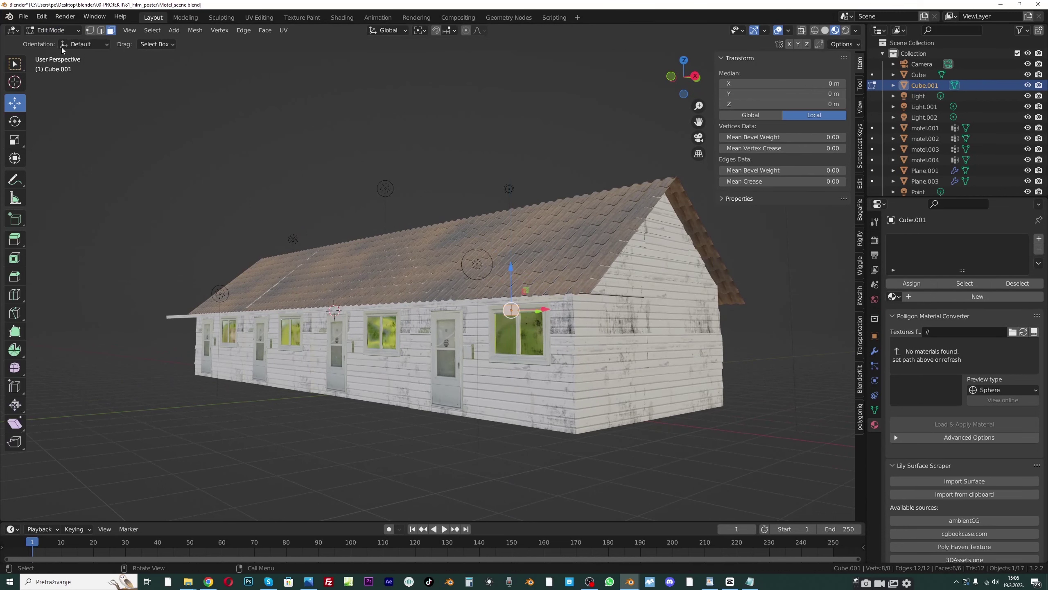
pyautogui.moveTo(474, 264); pyautogui.dragTo(487, 239, button='middle')
pyautogui.click(511, 291)
pyautogui.press('g')
pyautogui.press('z')
pyautogui.click(517, 351)
pyautogui.press('KP_1')
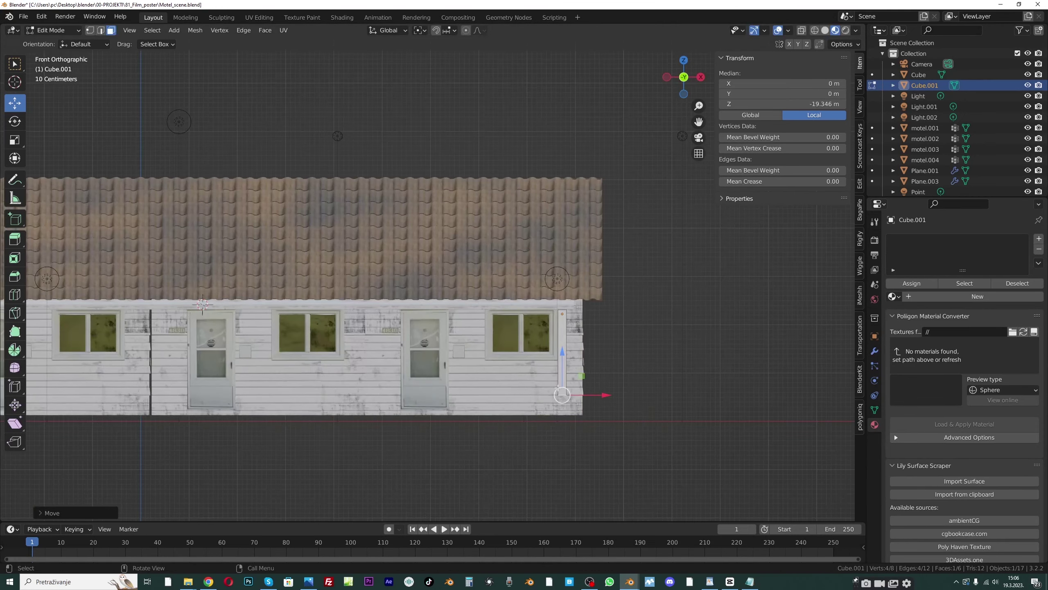
pyautogui.moveTo(565, 346); pyautogui.dragTo(563, 367)
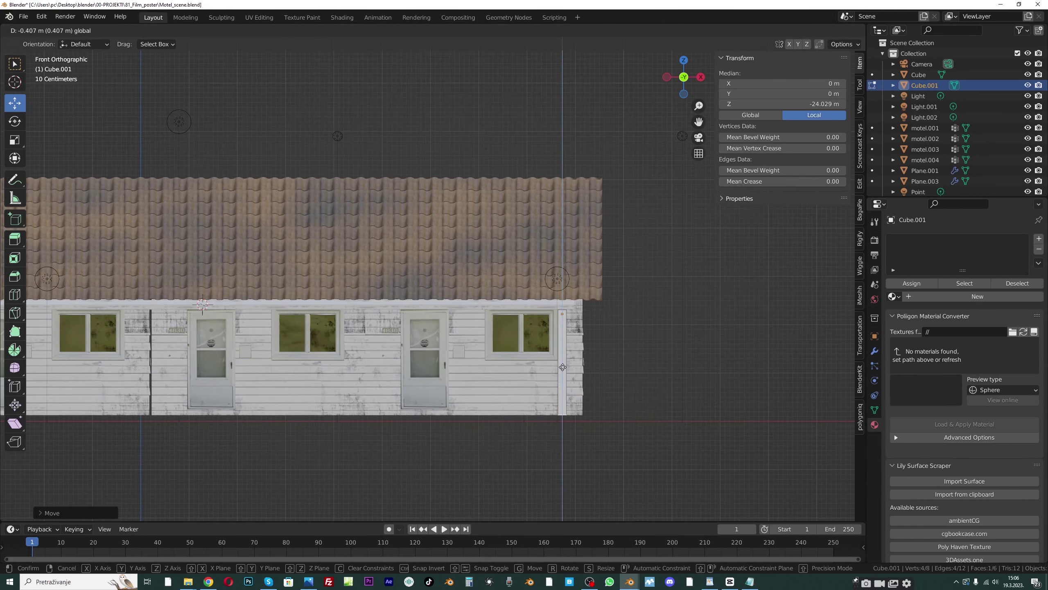
# In Object Mode, scale the post down uniformly until it is about 0.116 m thick
pyautogui.click(53, 30)
pyautogui.click(50, 39)
pyautogui.moveTo(529, 305); pyautogui.dragTo(472, 252, button='middle')
pyautogui.press('s')
pyautogui.click(457, 225)
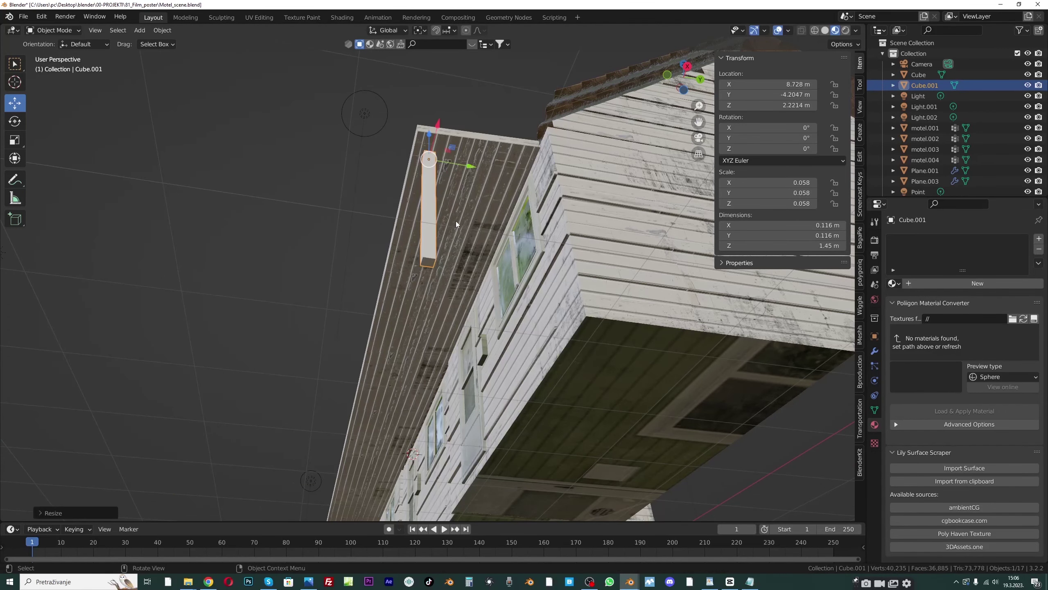
# Lower the post's bottom face in Edit Mode until the post is about 2.25 m tall, and return to Object Mode
pyautogui.click(53, 30)
pyautogui.click(49, 47)
pyautogui.press('KP_1')
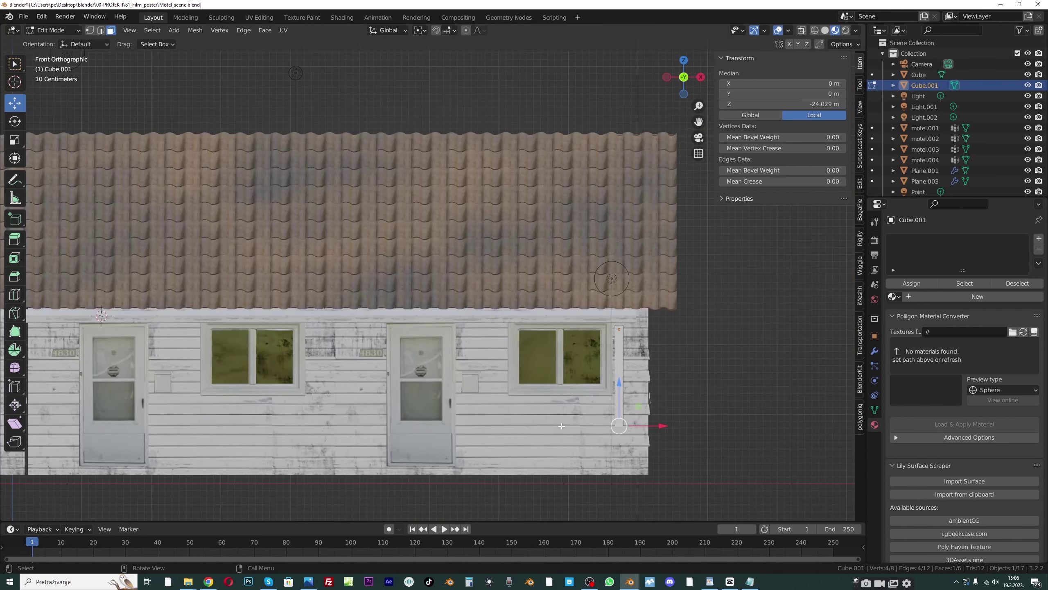
pyautogui.moveTo(619, 383); pyautogui.dragTo(619, 433)
pyautogui.moveTo(620, 323); pyautogui.dragTo(635, 333, button='middle')
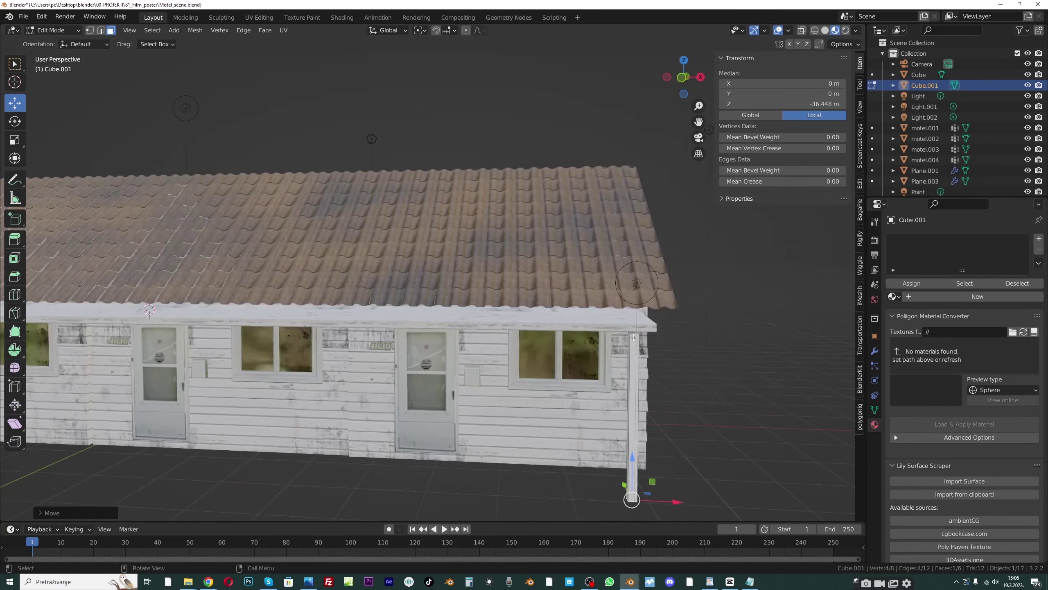
pyautogui.click(54, 30)
pyautogui.click(48, 32)
pyautogui.scroll(-3, 221, 176)
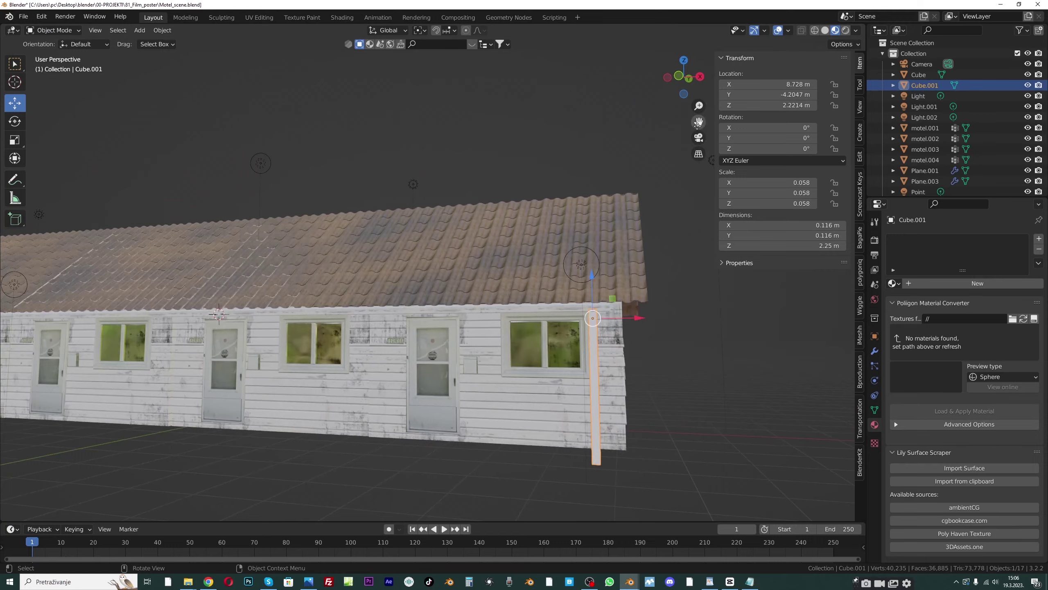
# Give the post the canopy's WHITE_PLANKS material
pyautogui.moveTo(222, 175); pyautogui.dragTo(372, 244, button='middle')
pyautogui.click(356, 241)
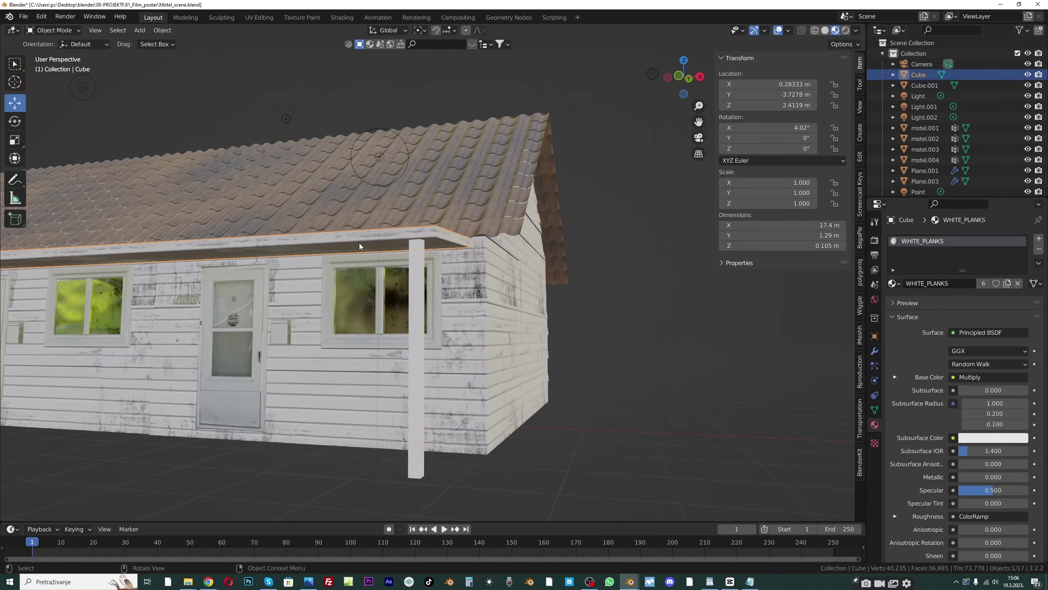
pyautogui.click(418, 326)
# Apply the post's scale in Object Mode
pyautogui.click(62, 30)
pyautogui.click(54, 43)
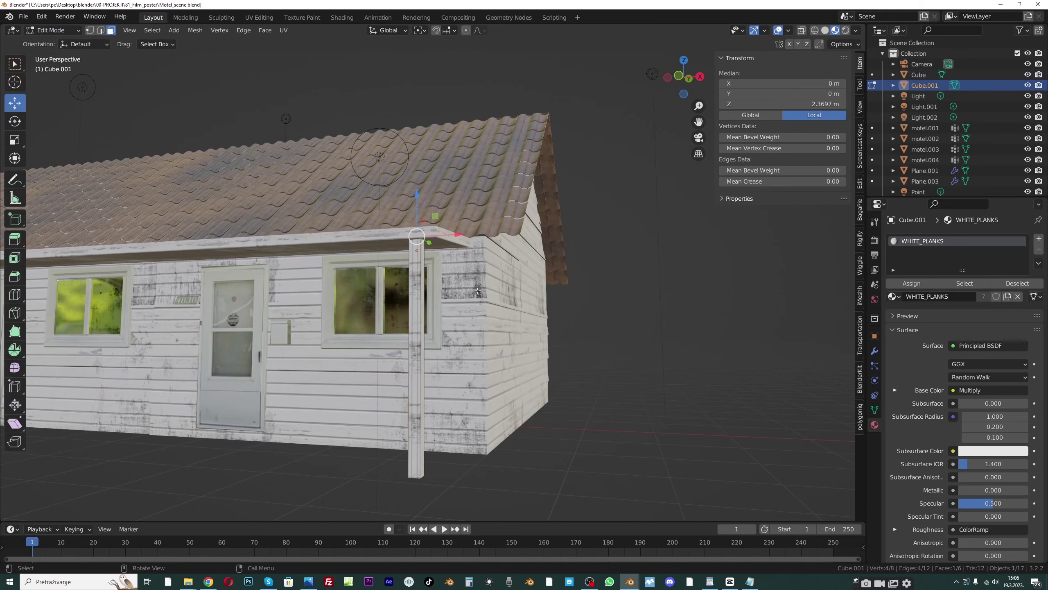
pyautogui.click(62, 34)
pyautogui.click(54, 30)
pyautogui.hotkey('ctrl', 'a')
pyautogui.click(428, 294)
# Unwrap all the post's faces in Edit Mode with Cube Projection
pyautogui.click(70, 33)
pyautogui.click(54, 43)
pyautogui.press('u')
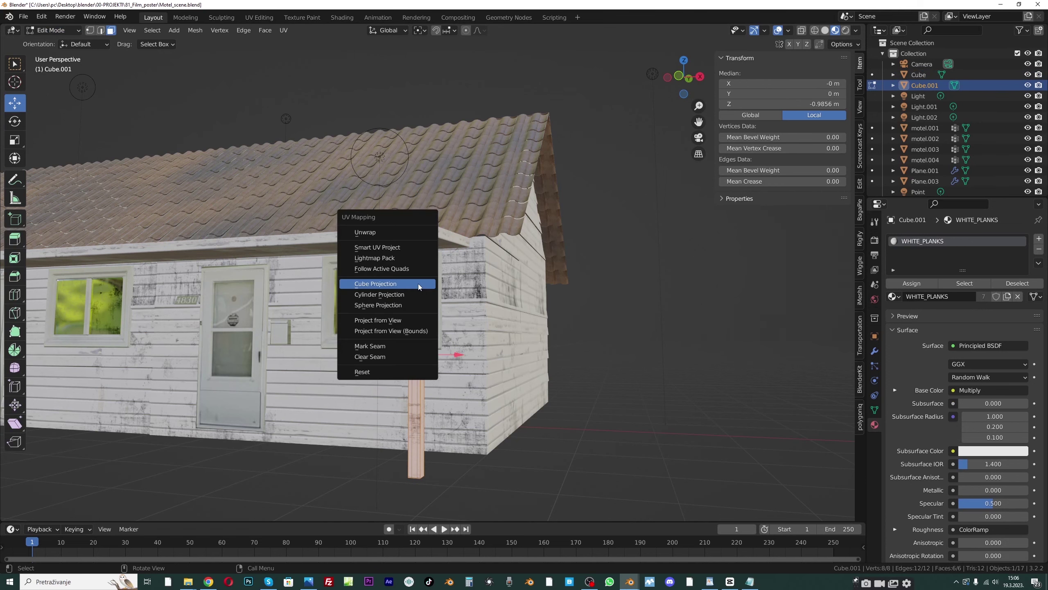
pyautogui.click(418, 284)
# In the UV Editing workspace, rotate all the post's UVs by 90° and scale them up so the planks run along its length
pyautogui.click(260, 17)
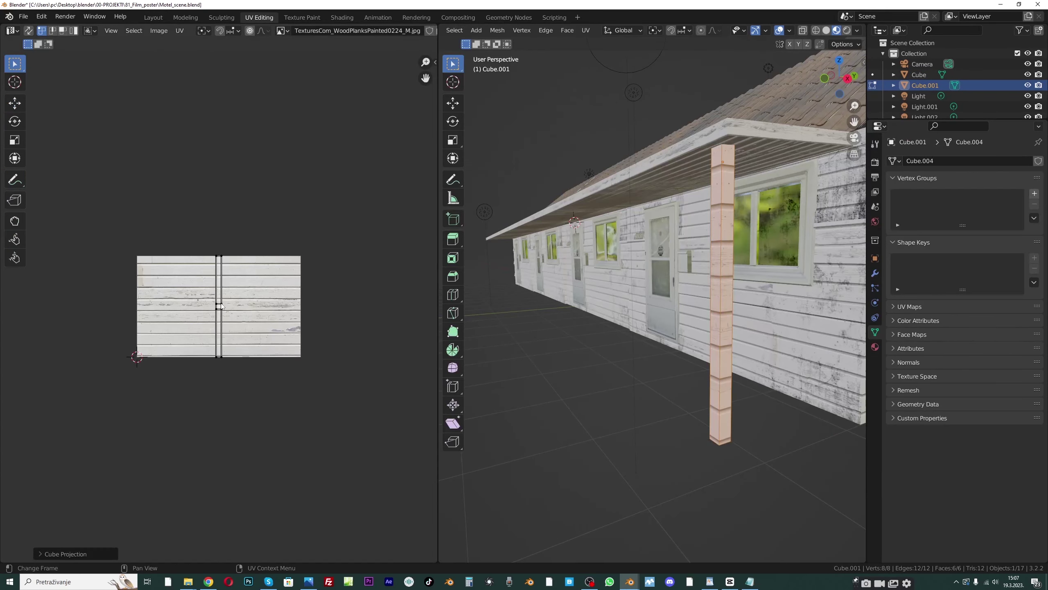
pyautogui.press('a')
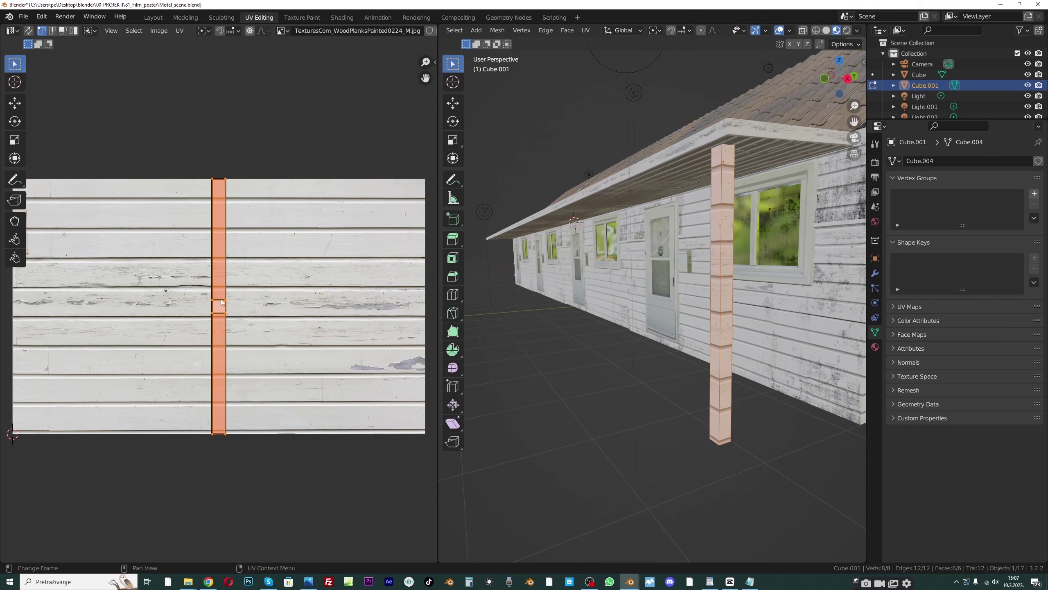
pyautogui.write('r90')
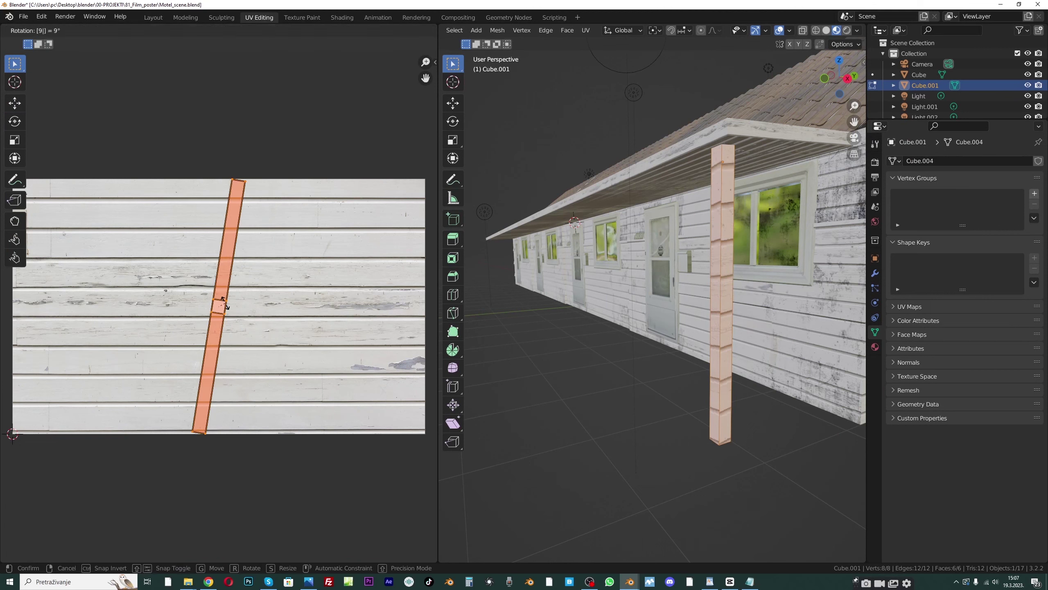
pyautogui.press('Return')
pyautogui.press('s')
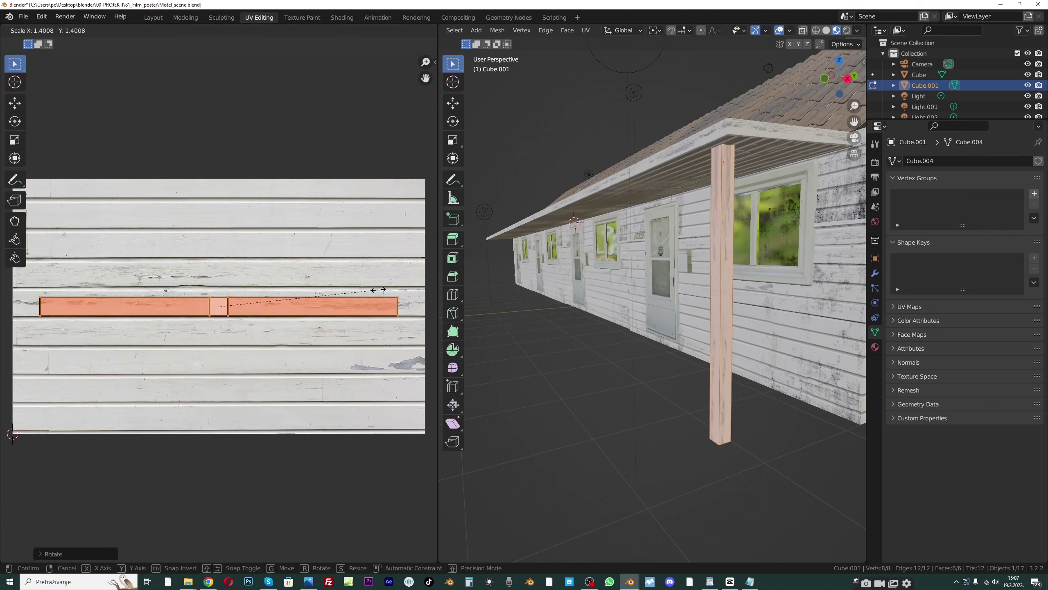
pyautogui.click(364, 297)
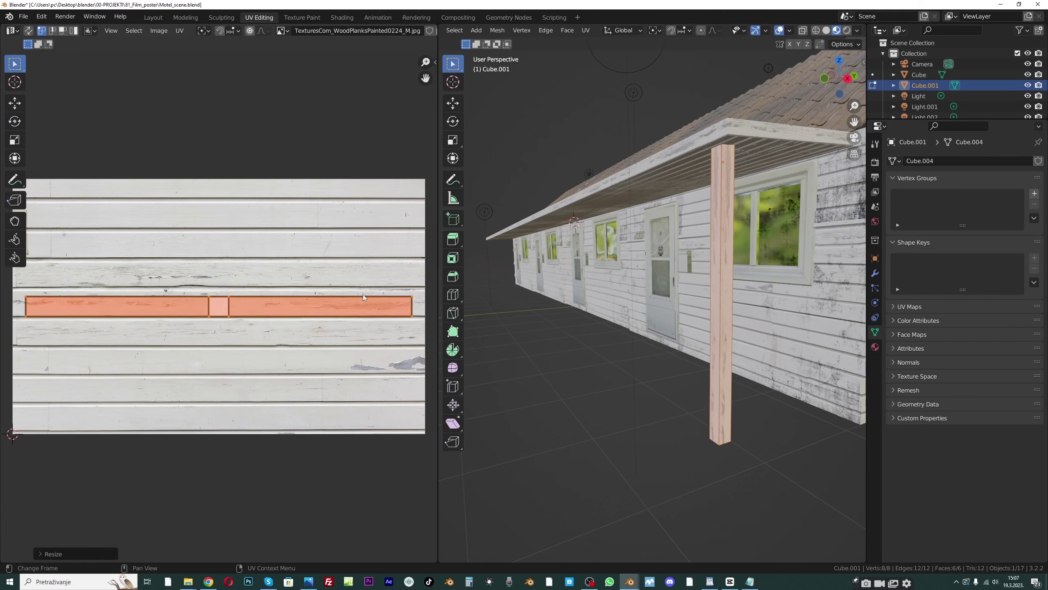
# Reposition the post's UVs on the plank texture and enlarge them by about 1.8
pyautogui.scroll(-3, 300, 305)
pyautogui.scroll(1, 292, 304)
pyautogui.press('g')
pyautogui.click(294, 302)
pyautogui.press('s')
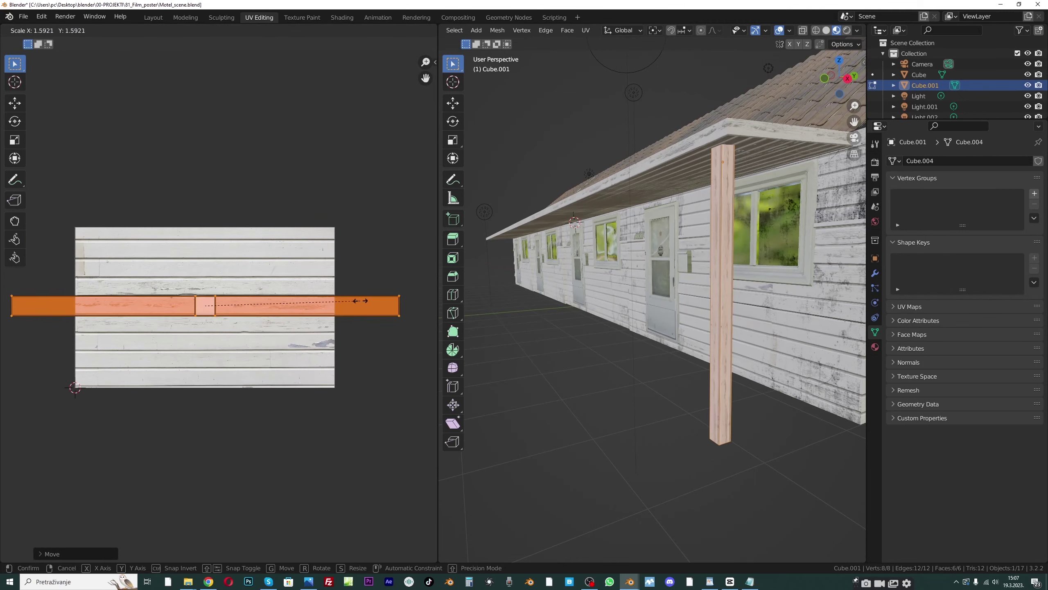
pyautogui.click(383, 298)
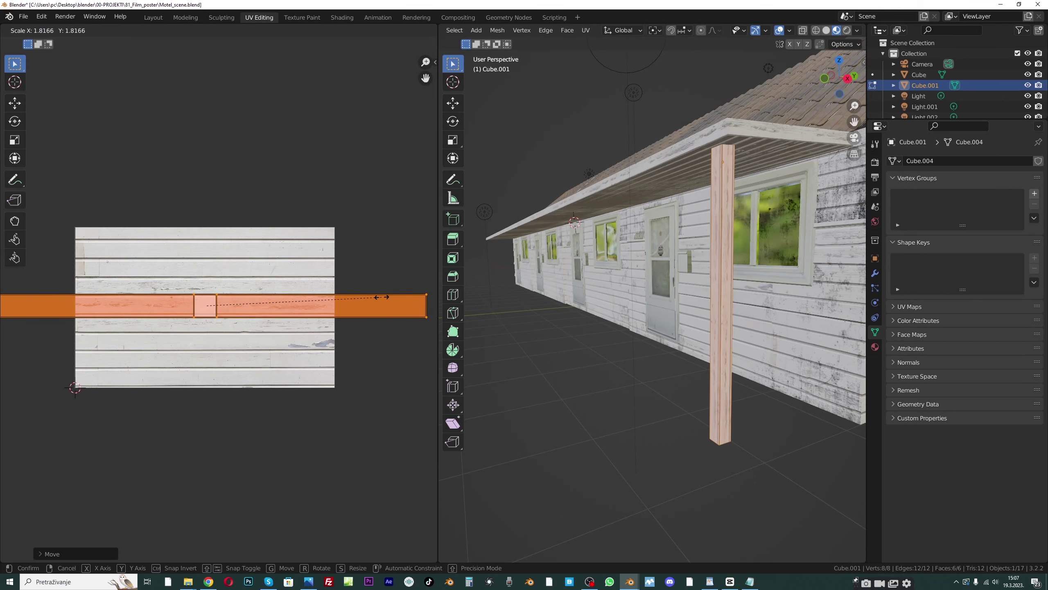
# Return to the Layout workspace in Object Mode and save the motel scene
pyautogui.click(153, 17)
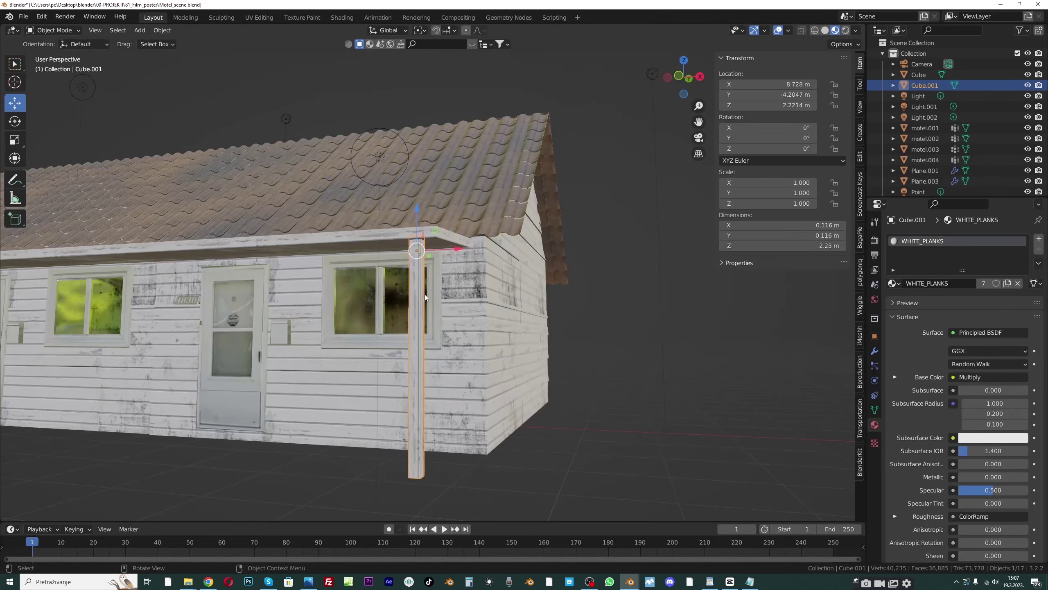
pyautogui.scroll(-2, 427, 299)
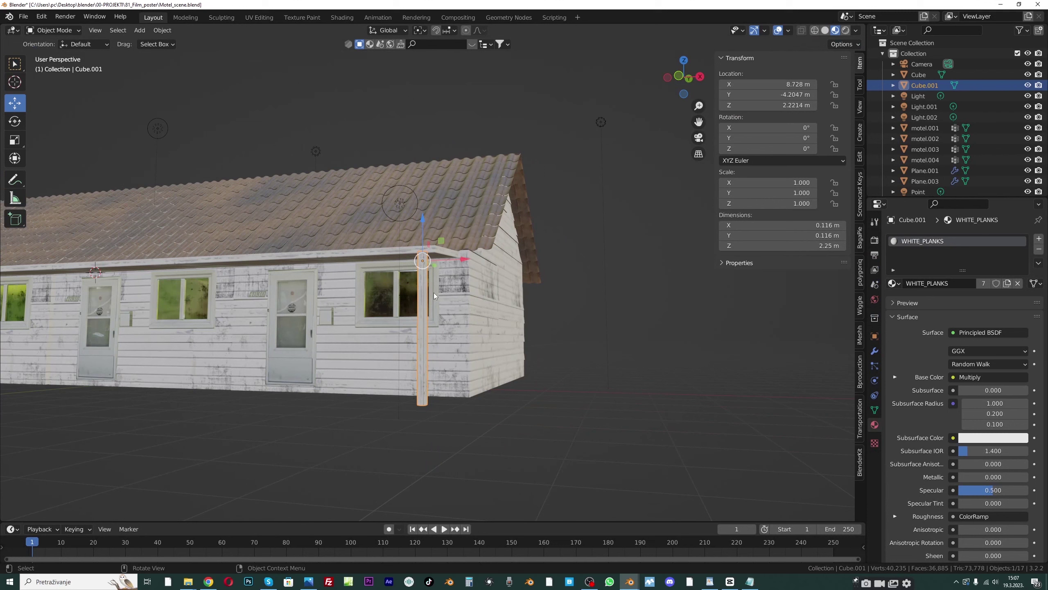
pyautogui.hotkey('ctrl', 's')
pyautogui.scroll(3, 458, 324)
pyautogui.scroll(2, 437, 309)
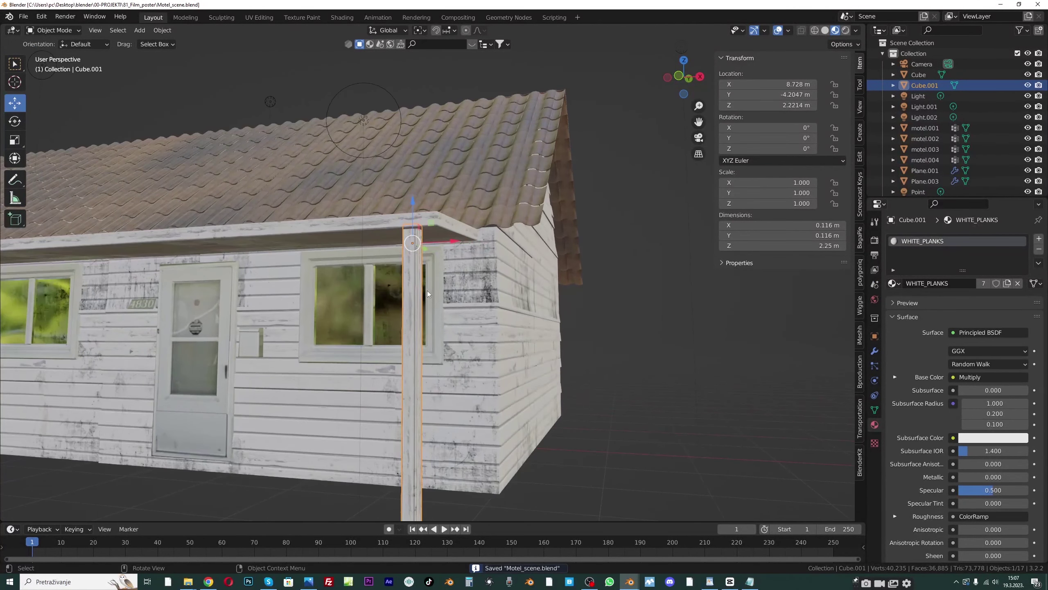
# Duplicate the post in place and shorten the copy along Z to about 0.35 m to start a brace
pyautogui.hotkey('shift', 'd')
pyautogui.rightClick(429, 266)
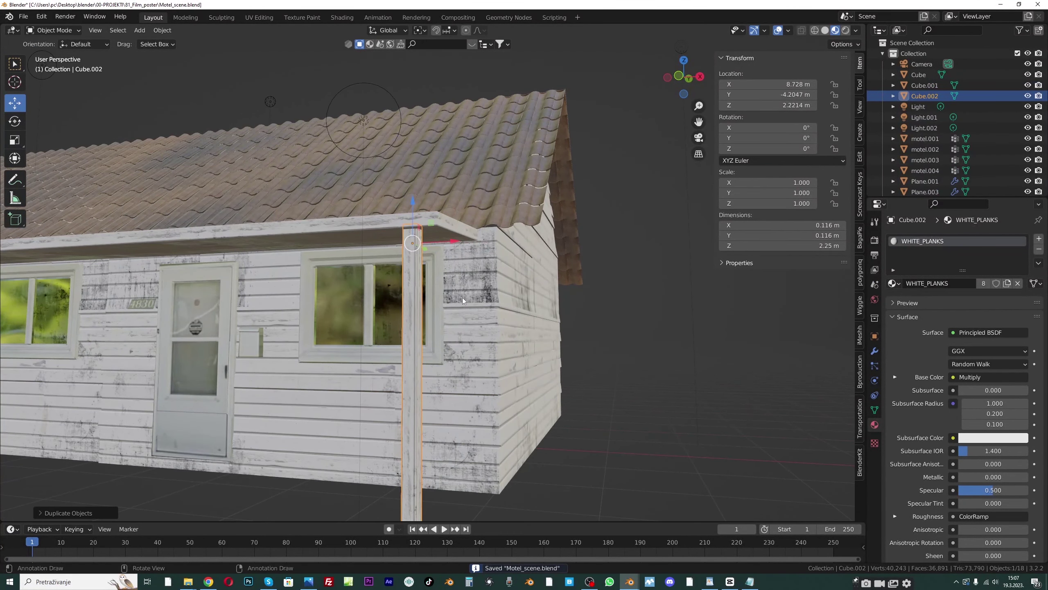
pyautogui.press('g')
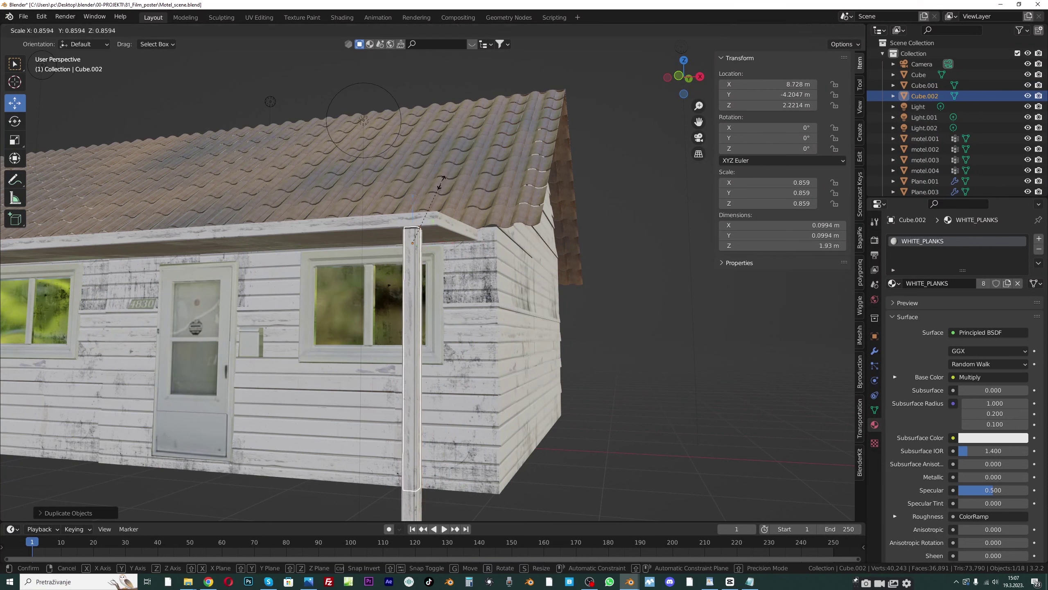
pyautogui.rightClick(424, 245)
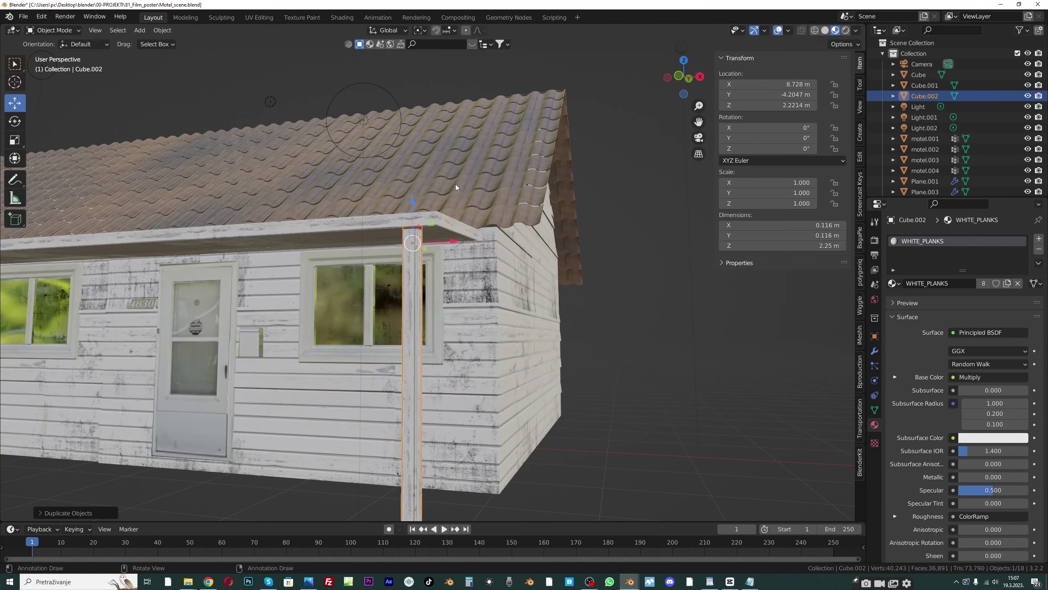
pyautogui.press('s')
pyautogui.press('z')
pyautogui.click(419, 232)
# Move the short piece along X to about 8.93 m, beside the post, and thin it along Y to about 0.034 m
pyautogui.press('g')
pyautogui.press('x')
pyautogui.click(457, 260)
pyautogui.scroll(2, 442, 268)
pyautogui.moveTo(442, 268); pyautogui.dragTo(446, 258, button='middle')
pyautogui.press('s')
pyautogui.press('y')
pyautogui.click(438, 257)
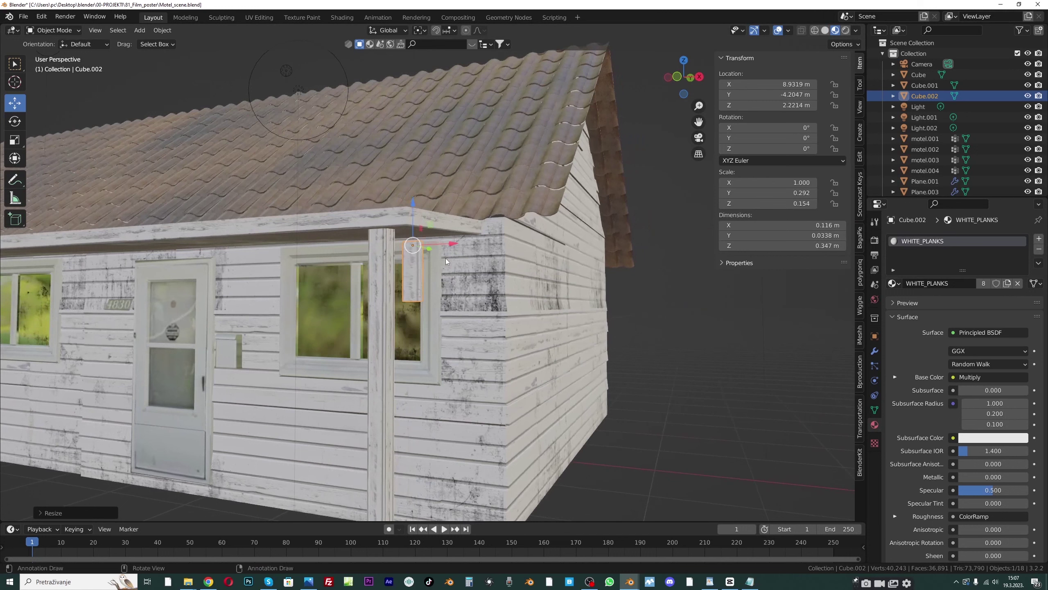
# Rotate the short brace 45° about the Y axis
pyautogui.press('r')
pyautogui.press('z')
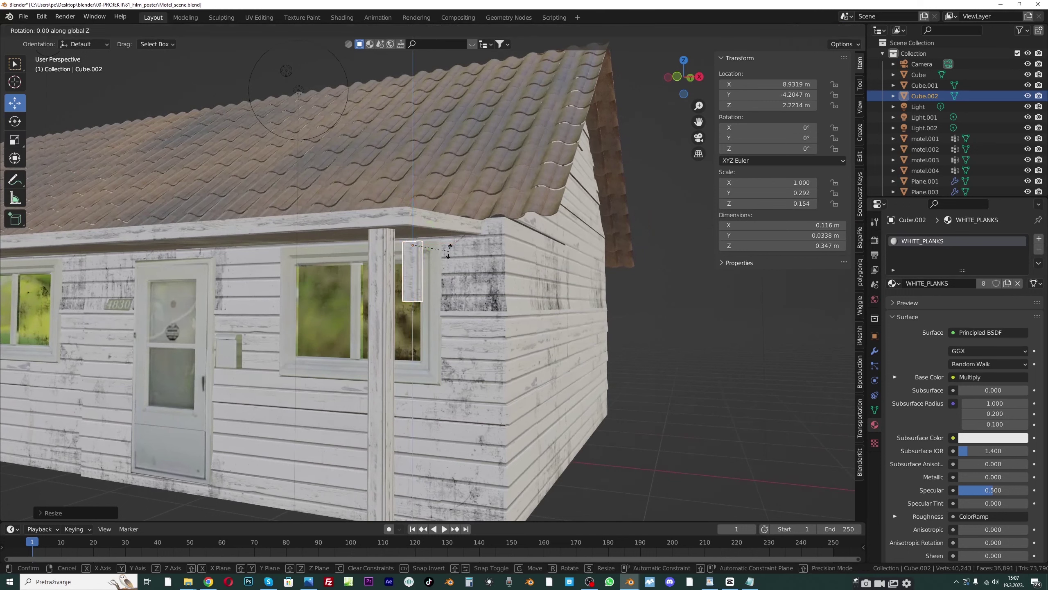
pyautogui.press('Escape')
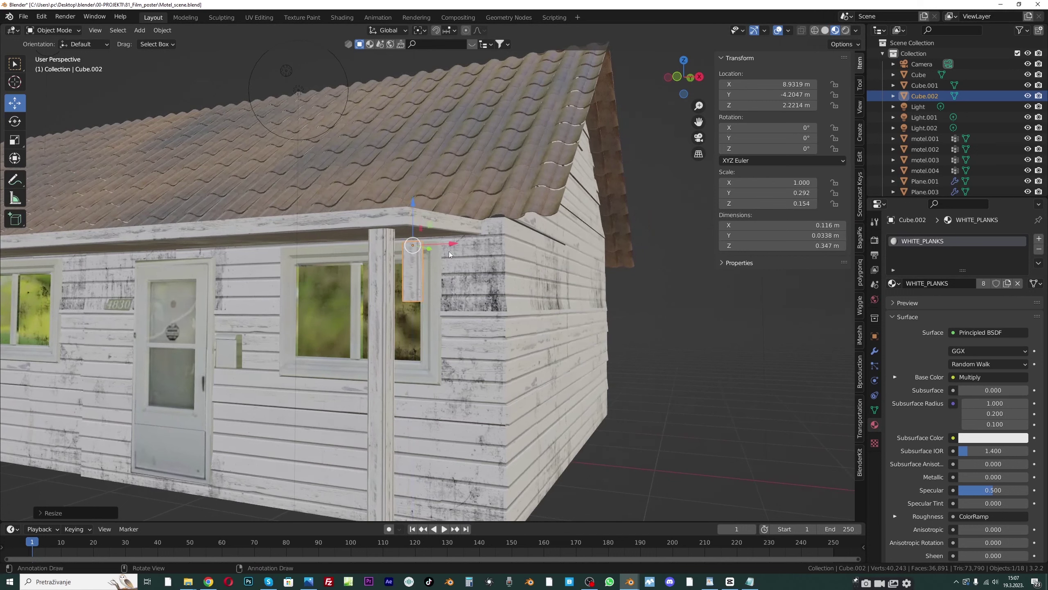
pyautogui.press('r')
pyautogui.press('y')
pyautogui.press('Escape')
pyautogui.write('ry45')
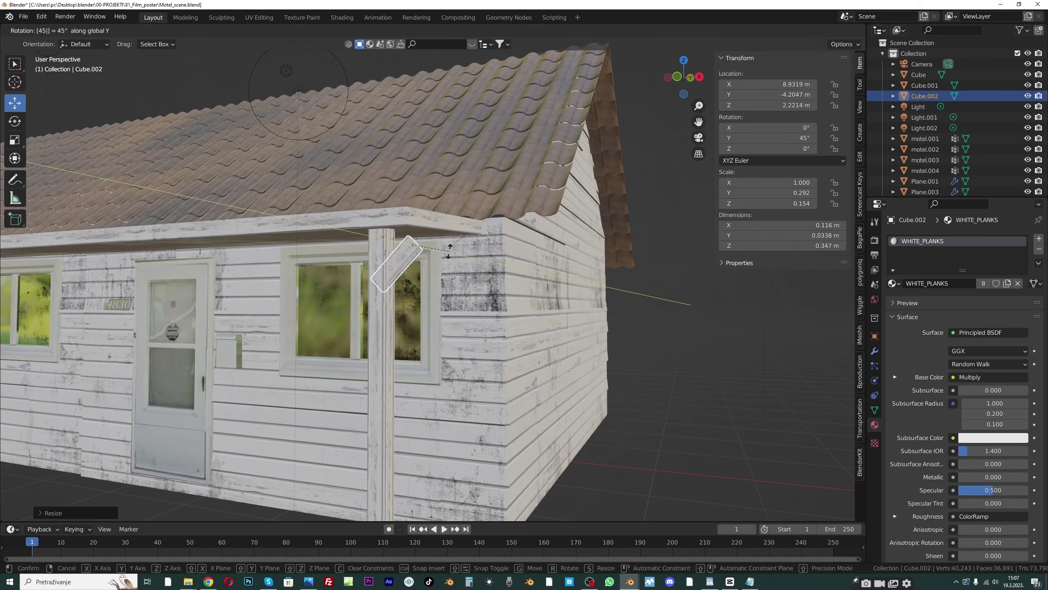
pyautogui.press('Return')
# Move the brace to about X 8.86 m, Z 2.33 m so it bridges the post and the canopy's underside
pyautogui.moveTo(591, 282); pyautogui.dragTo(529, 255, button='middle')
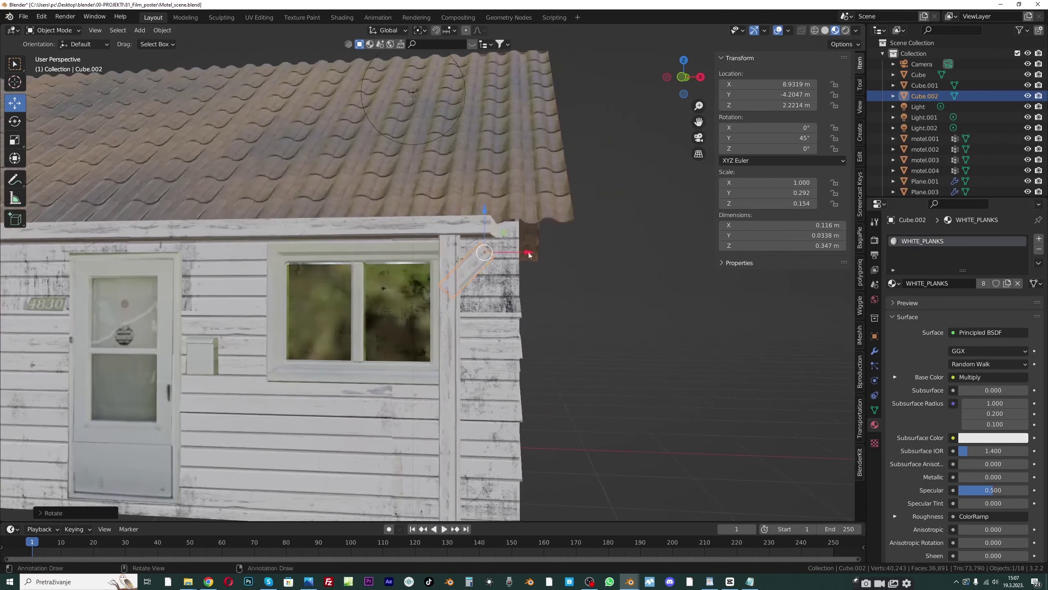
pyautogui.moveTo(699, 123); pyautogui.dragTo(405, 260)
pyautogui.click(349, 347)
pyautogui.click(377, 294)
pyautogui.moveTo(406, 260); pyautogui.dragTo(425, 257, button='middle')
pyautogui.moveTo(436, 224); pyautogui.dragTo(436, 230)
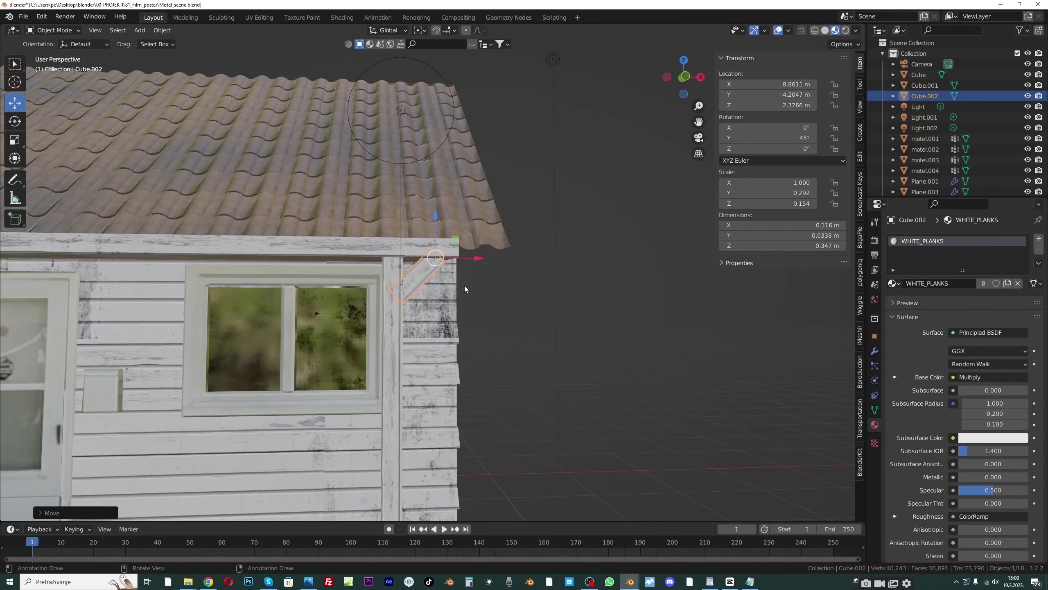
# Cube-project the brace's UVs, then shrink and rotate them to lie along a single plank of the texture
pyautogui.click(52, 30)
pyautogui.click(57, 54)
pyautogui.press('u')
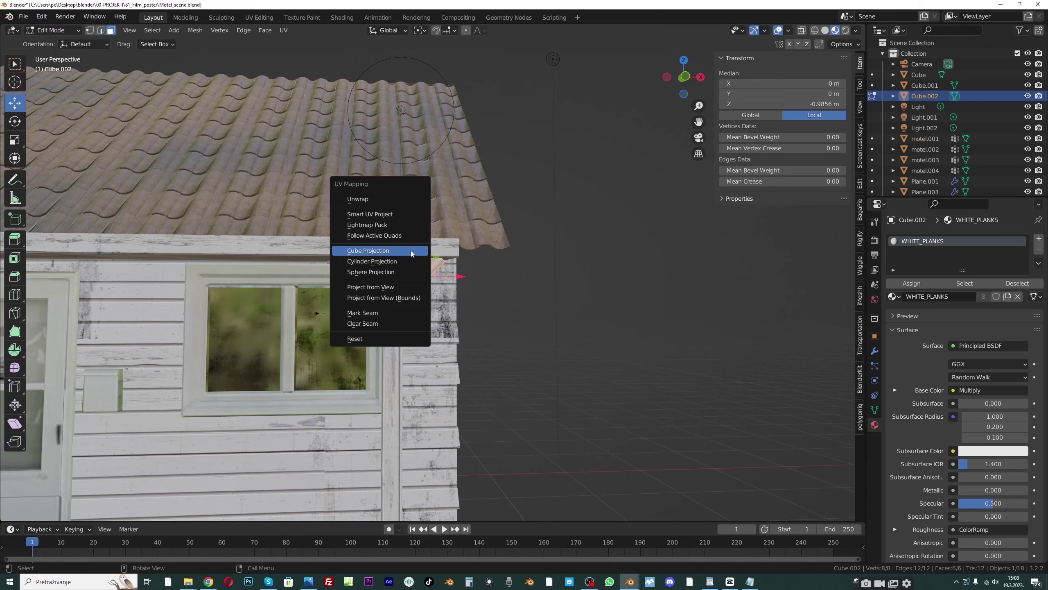
pyautogui.click(411, 250)
pyautogui.click(259, 18)
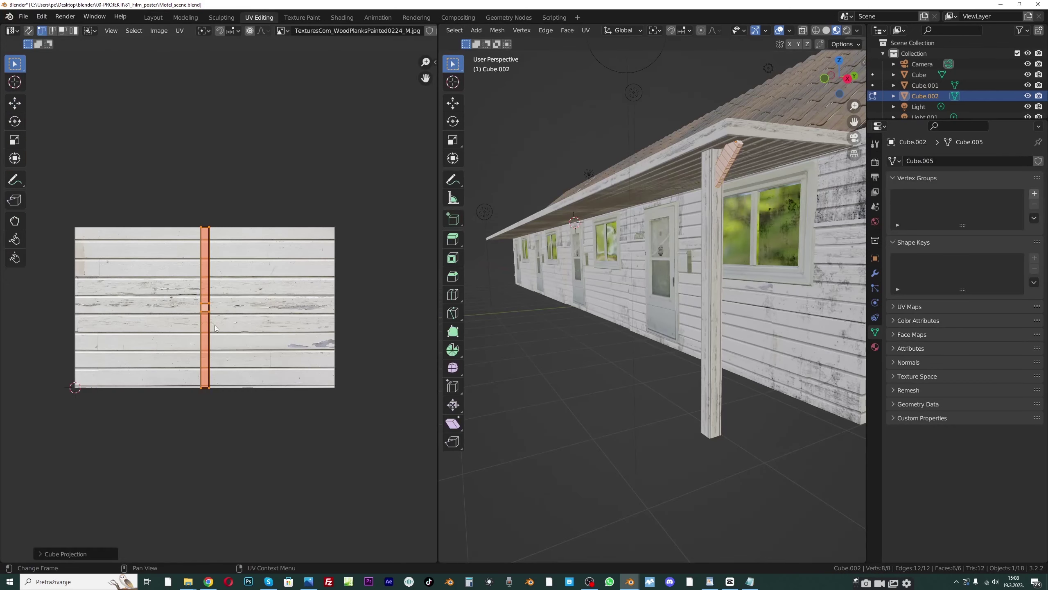
pyautogui.press('s')
pyautogui.click(222, 312)
pyautogui.press('r')
pyautogui.click(228, 313)
pyautogui.scroll(1, 248, 317)
pyautogui.scroll(1, 246, 316)
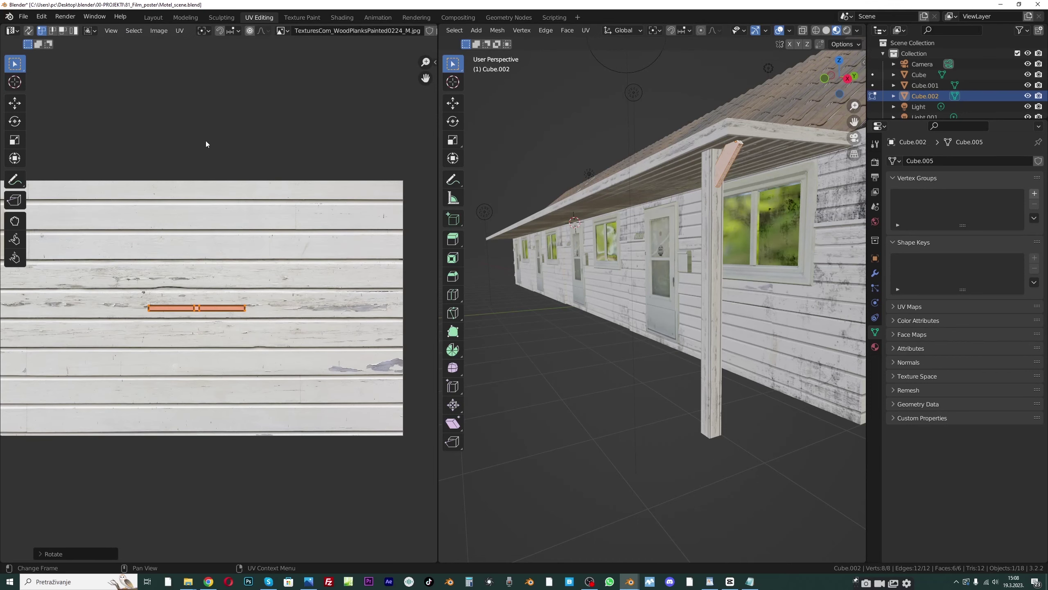
# Return the brace to Object Mode and apply its scale
pyautogui.click(154, 17)
pyautogui.click(56, 30)
pyautogui.click(53, 51)
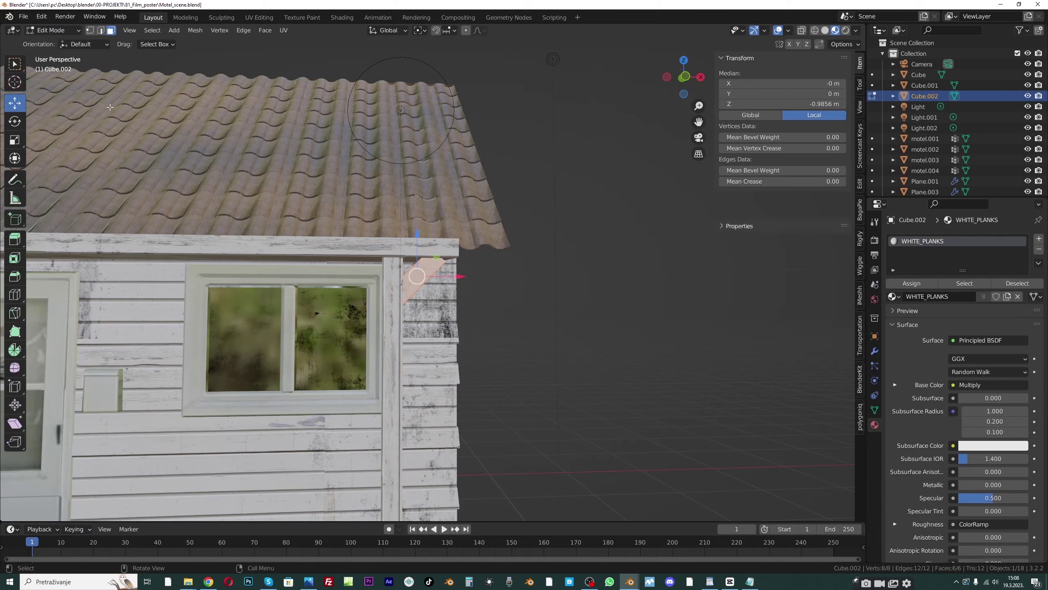
pyautogui.click(55, 29)
pyautogui.click(54, 41)
pyautogui.hotkey('ctrl', 'a')
pyautogui.click(411, 293)
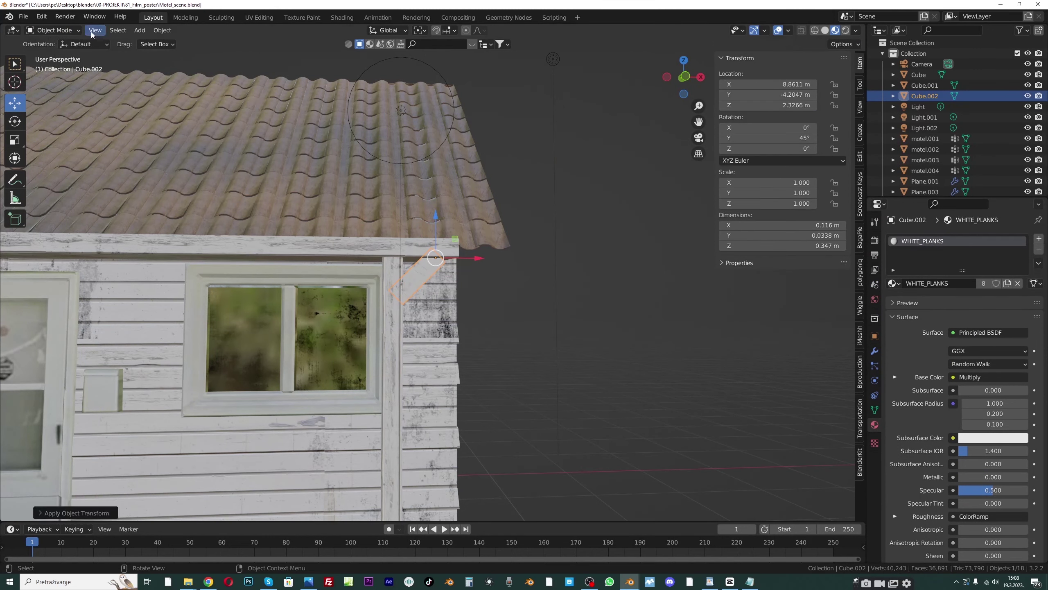
# Cube-project the rescaled brace's UVs again, shrink them and rotate them 90° over the plank texture
pyautogui.click(56, 30)
pyautogui.click(54, 52)
pyautogui.press('u')
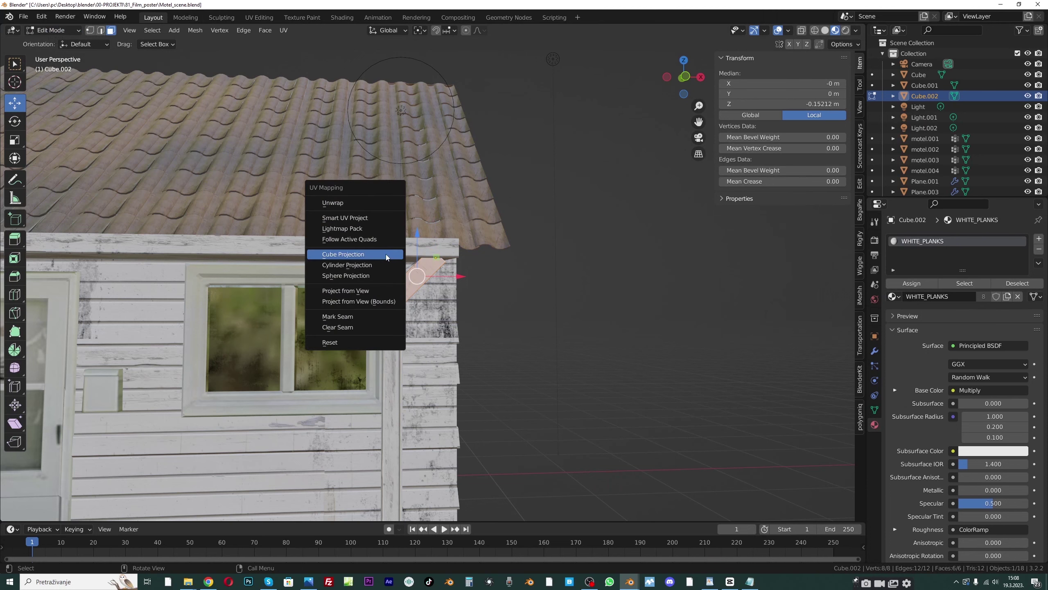
pyautogui.click(386, 254)
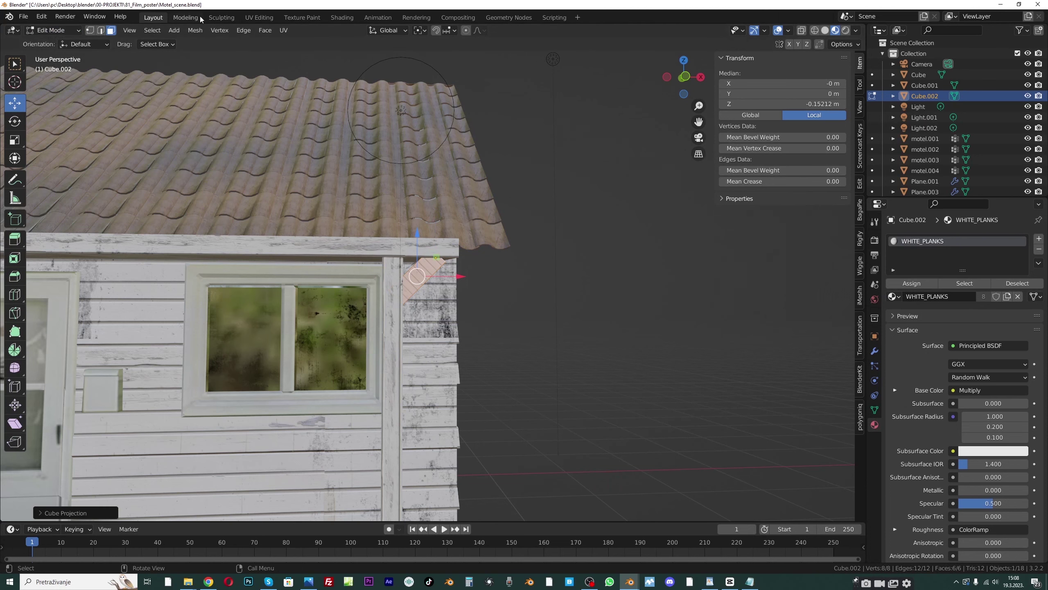
pyautogui.click(259, 17)
pyautogui.press('s')
pyautogui.click(229, 274)
pyautogui.write('r90')
pyautogui.press('Return')
pyautogui.scroll(1, 230, 277)
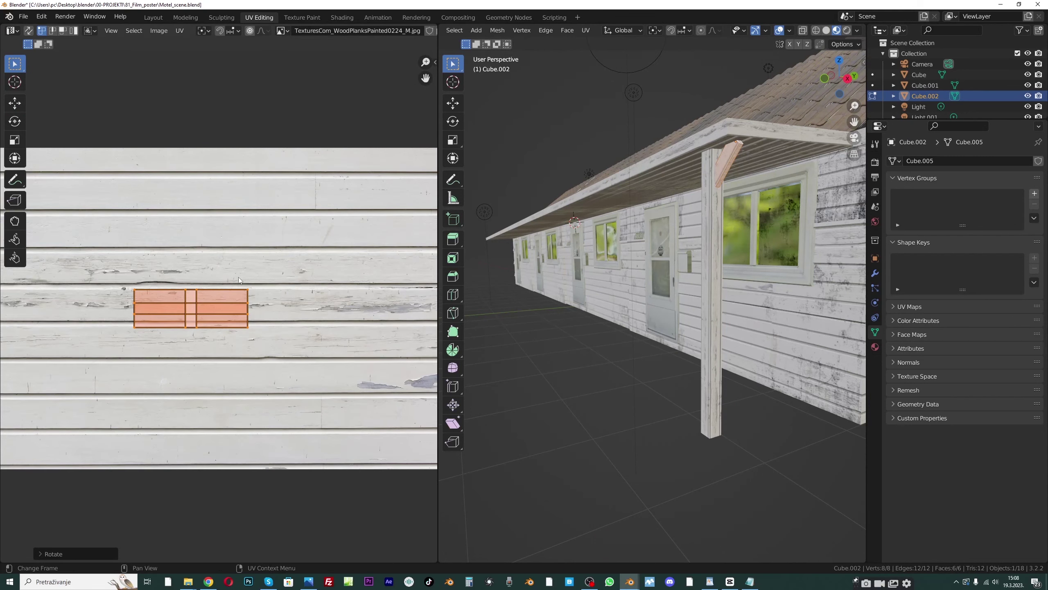
# Inspect the plank texture on the brace and rescale its UVs once more
pyautogui.click(146, 19)
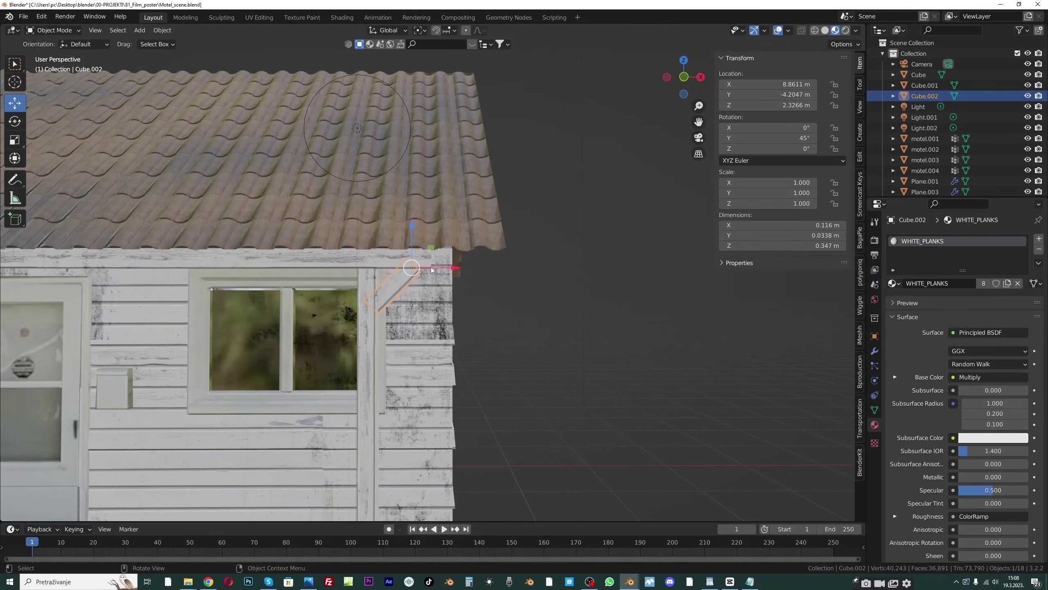
pyautogui.click(258, 17)
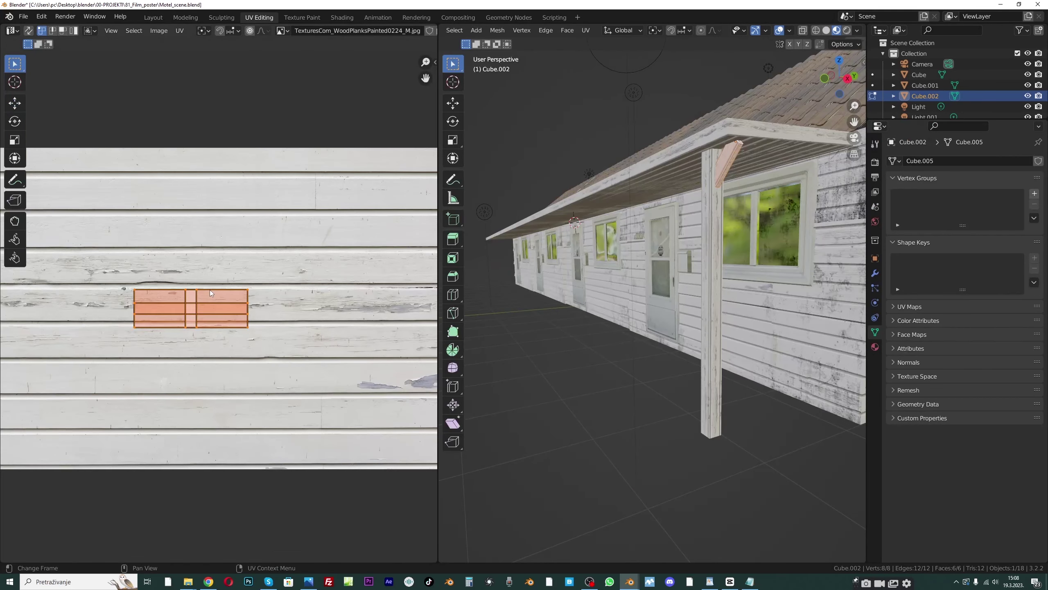
pyautogui.press('s')
pyautogui.click(233, 282)
pyautogui.click(153, 17)
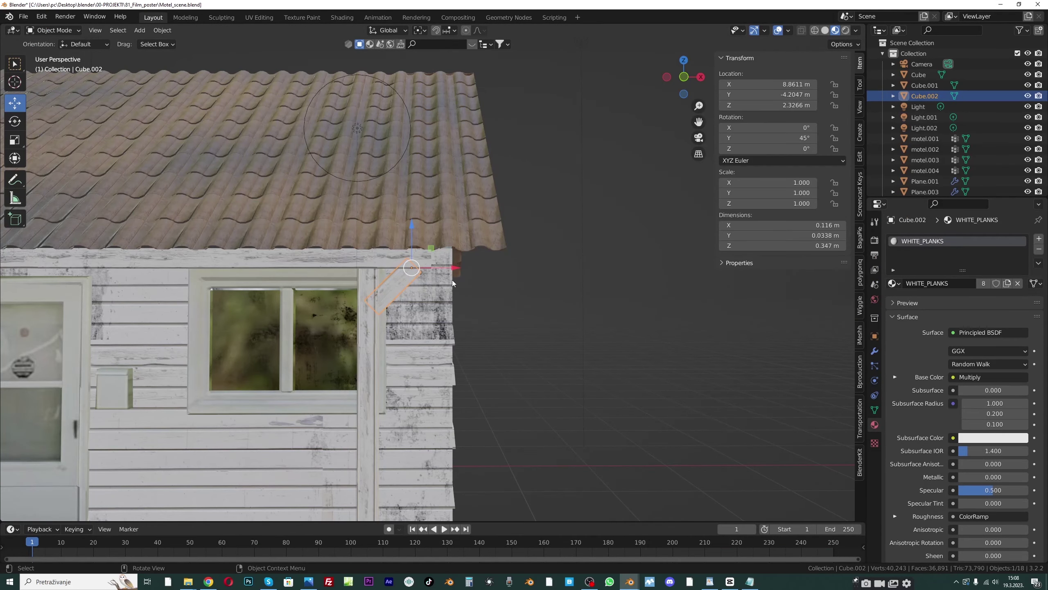
# Duplicate the brace along X toward the post's other side and set the copy's Y rotation to -45°
pyautogui.hotkey('shift', 'd')
pyautogui.press('x')
pyautogui.click(390, 281)
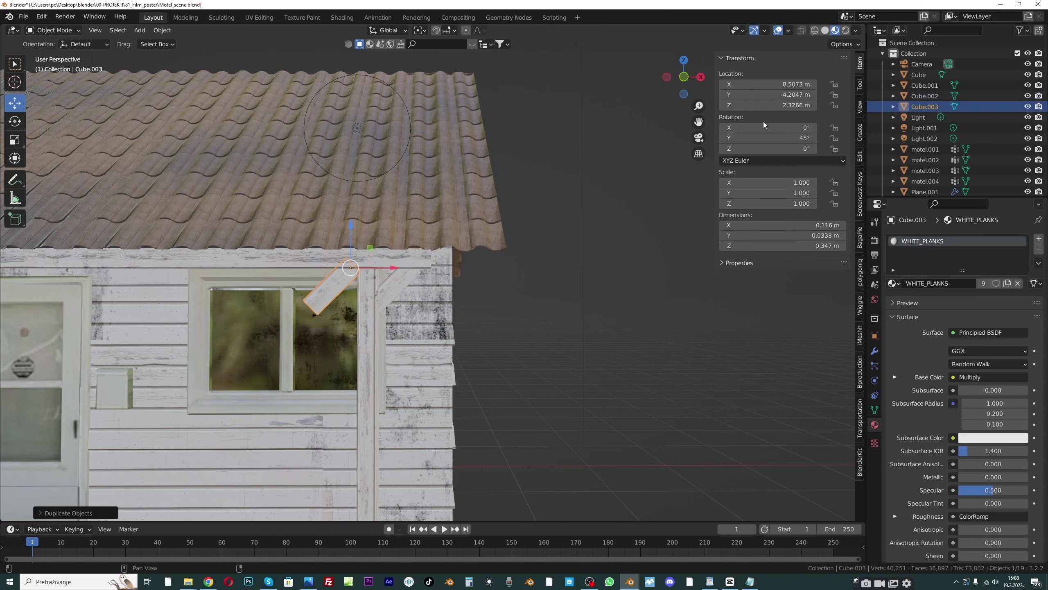
pyautogui.click(732, 137)
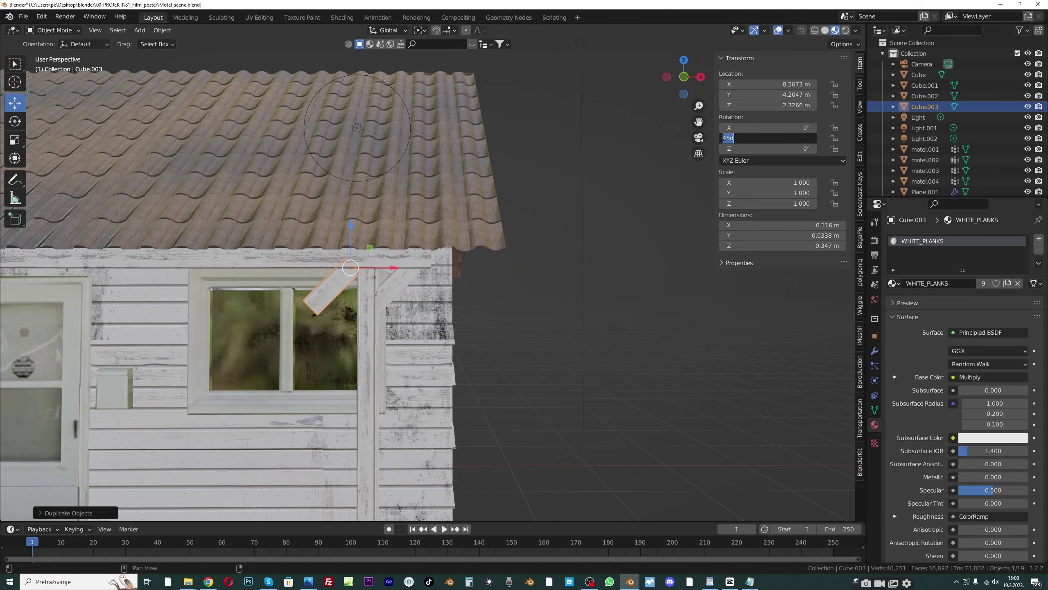
pyautogui.press('Return')
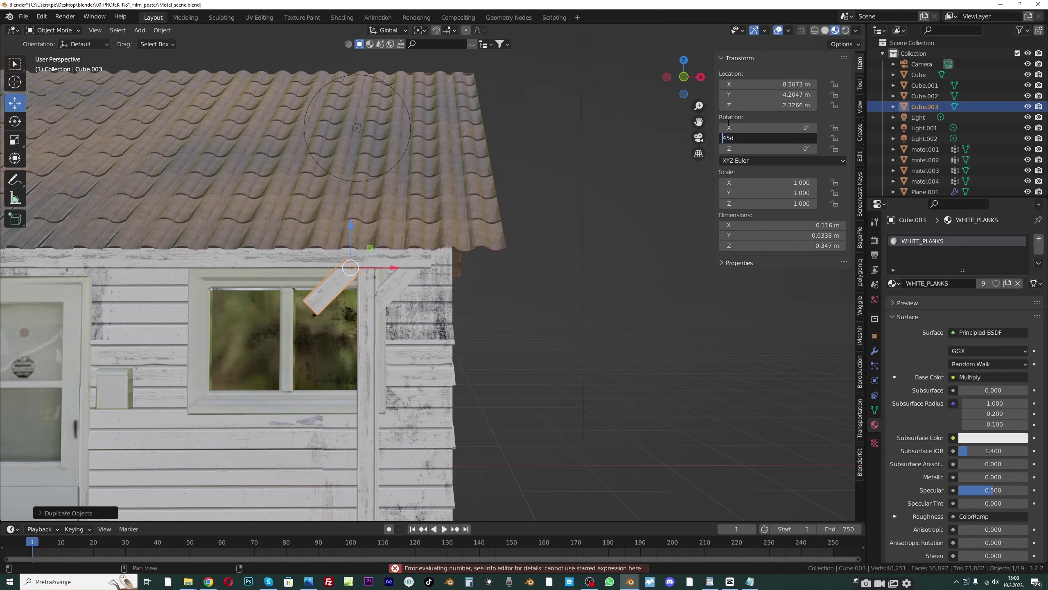
pyautogui.press('Return')
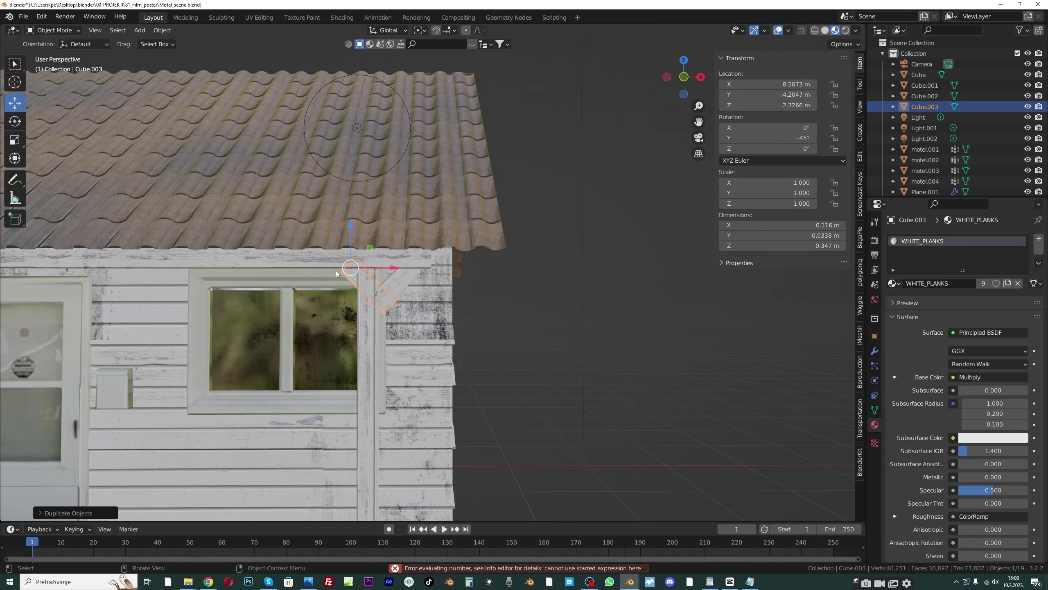
# Join both braces into the post as one object
pyautogui.click(406, 269)
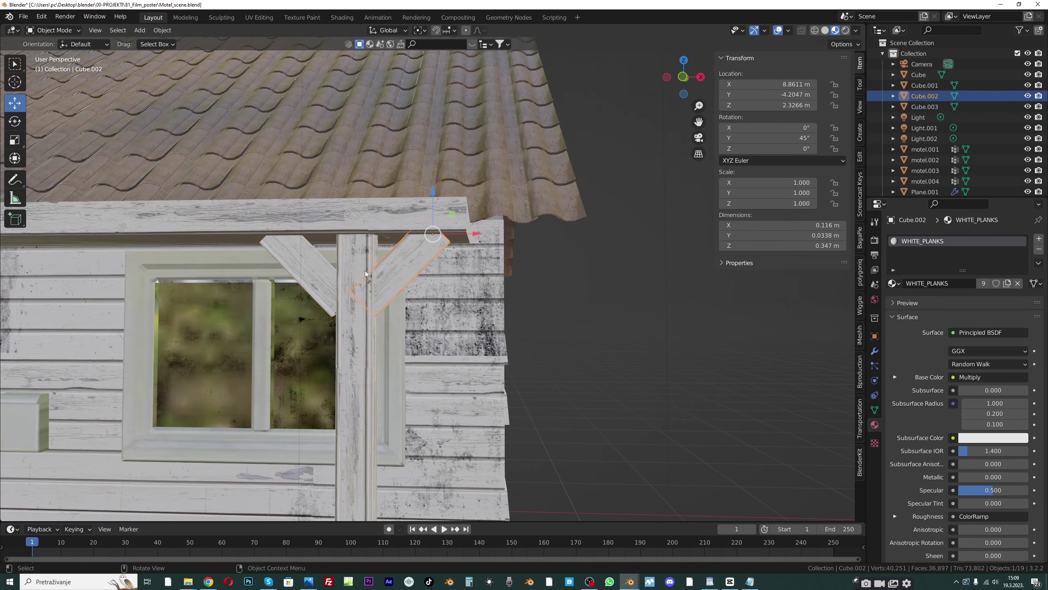
pyautogui.keyDown('shift'); pyautogui.click(362, 271); pyautogui.keyUp('shift')
pyautogui.keyDown('shift'); pyautogui.click(316, 268); pyautogui.keyUp('shift')
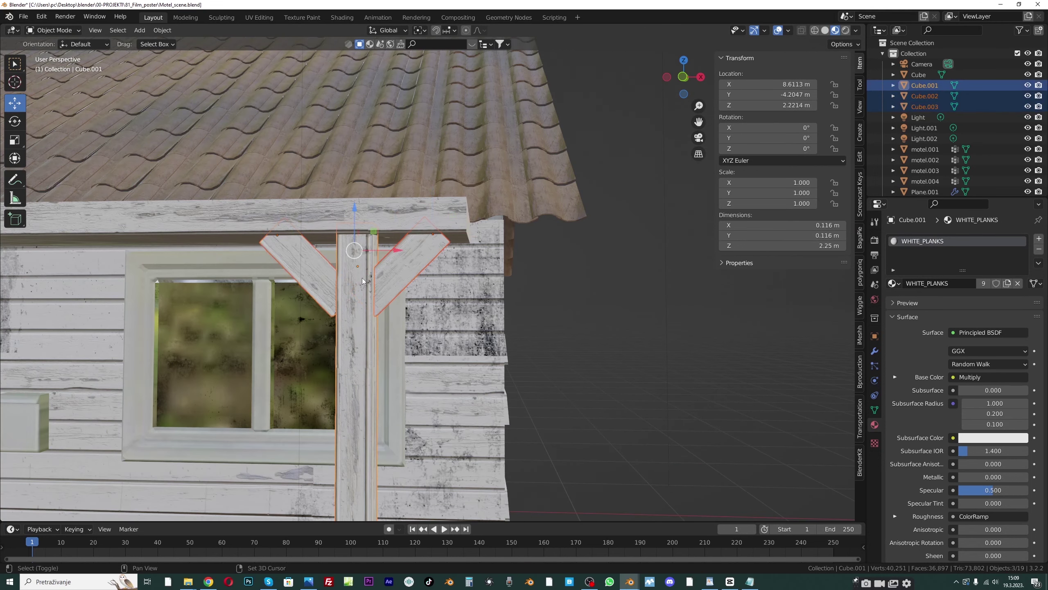
pyautogui.hotkey('ctrl', 'j')
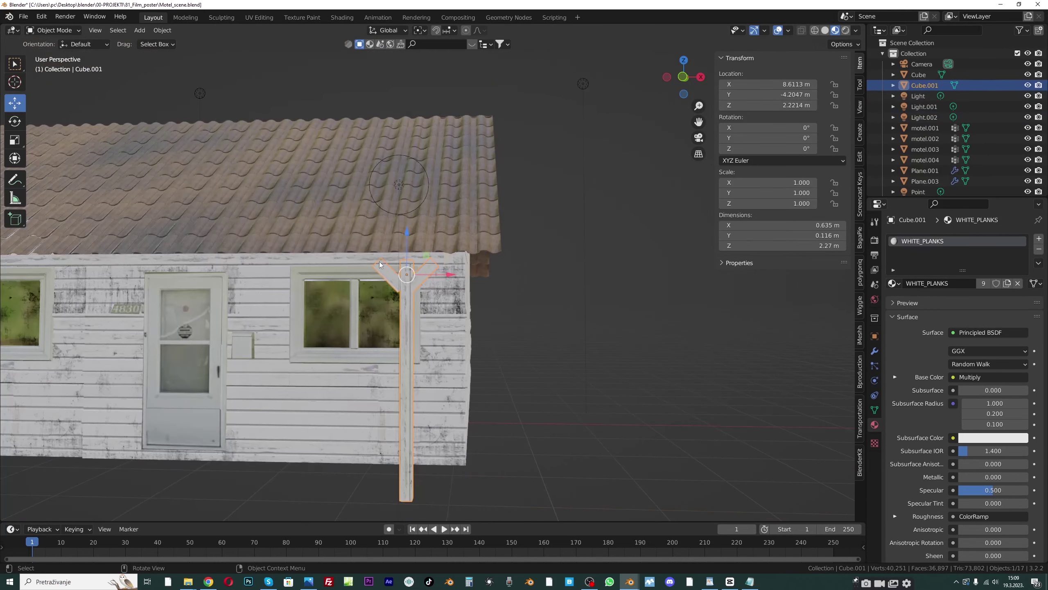
# In the front view, make a linked duplicate of the braced post along X at about 4.52 m
pyautogui.press('KP_1')
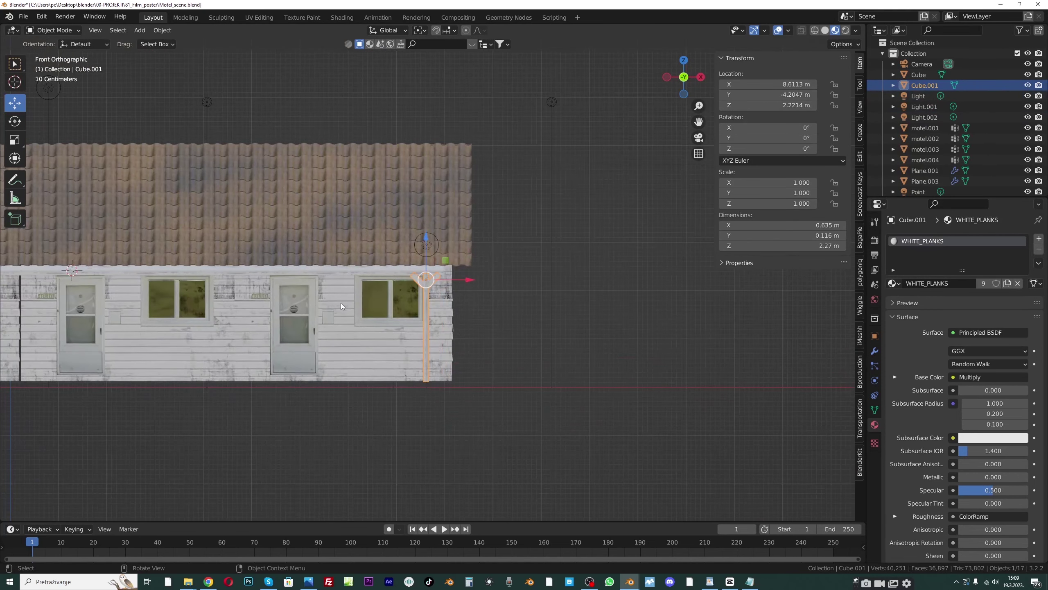
pyautogui.moveTo(698, 122); pyautogui.dragTo(760, 111)
pyautogui.scroll(-2, 686, 135)
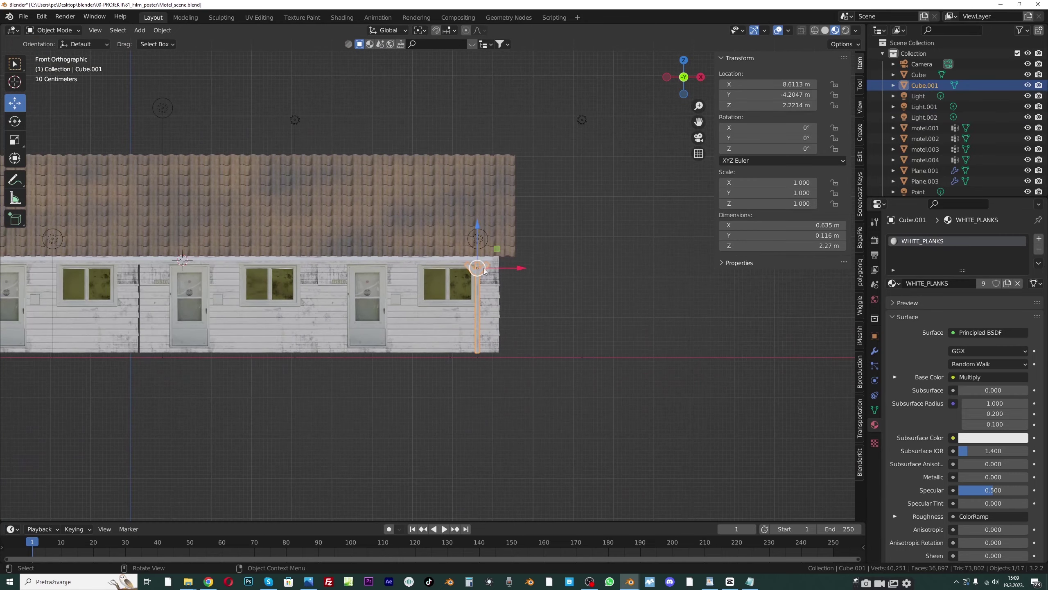
pyautogui.keyDown('shift'); pyautogui.moveTo(488, 277); pyautogui.dragTo(561, 282, button='middle'); pyautogui.keyUp('shift')
pyautogui.scroll(-1, 562, 282)
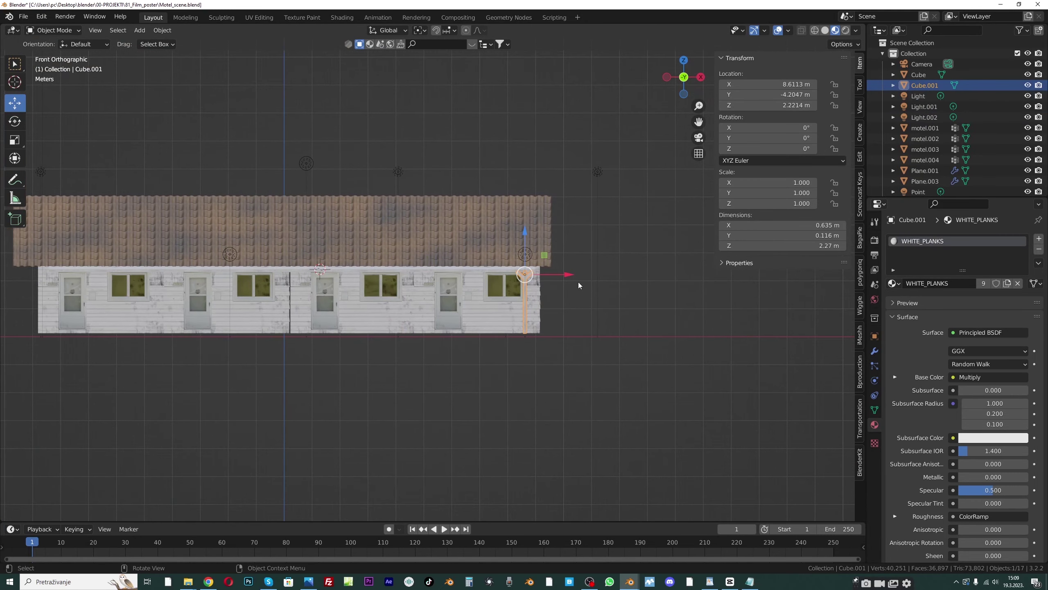
pyautogui.hotkey('shift', 'd')
pyautogui.press('x')
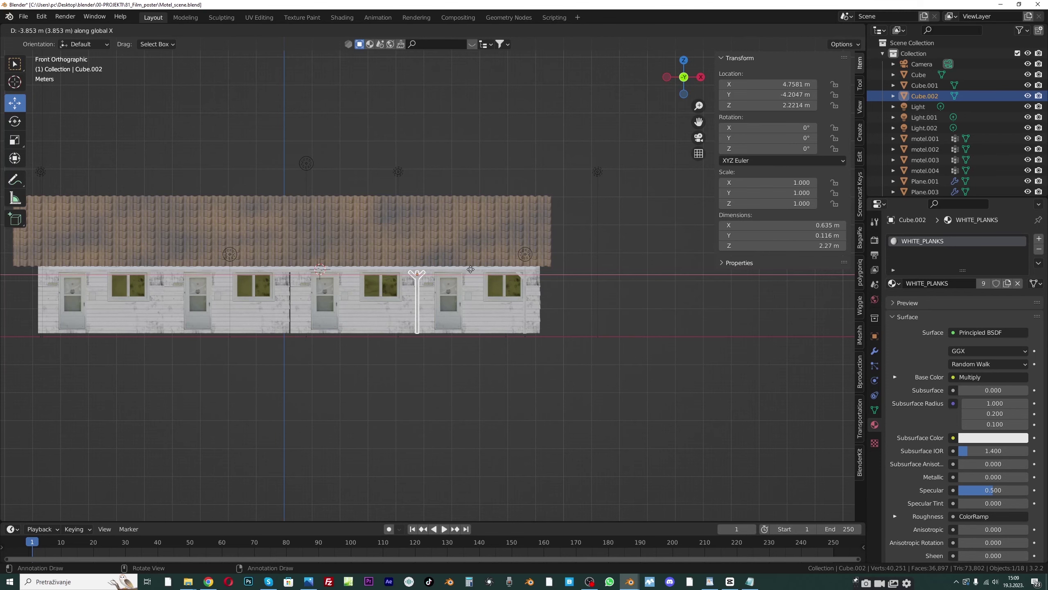
pyautogui.click(464, 269)
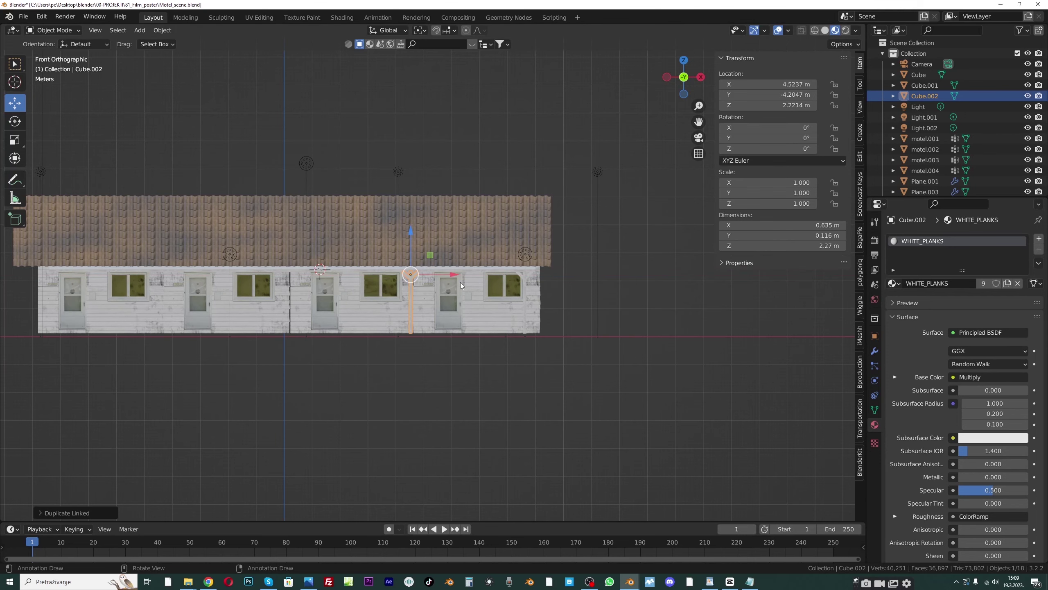
# Repeat the linked post duplication three more times and move the last copy along X to about -8.46 m
pyautogui.scroll(-2, 458, 288)
pyautogui.hotkey('shift', 'r')
pyautogui.hotkey('shift', 'r')
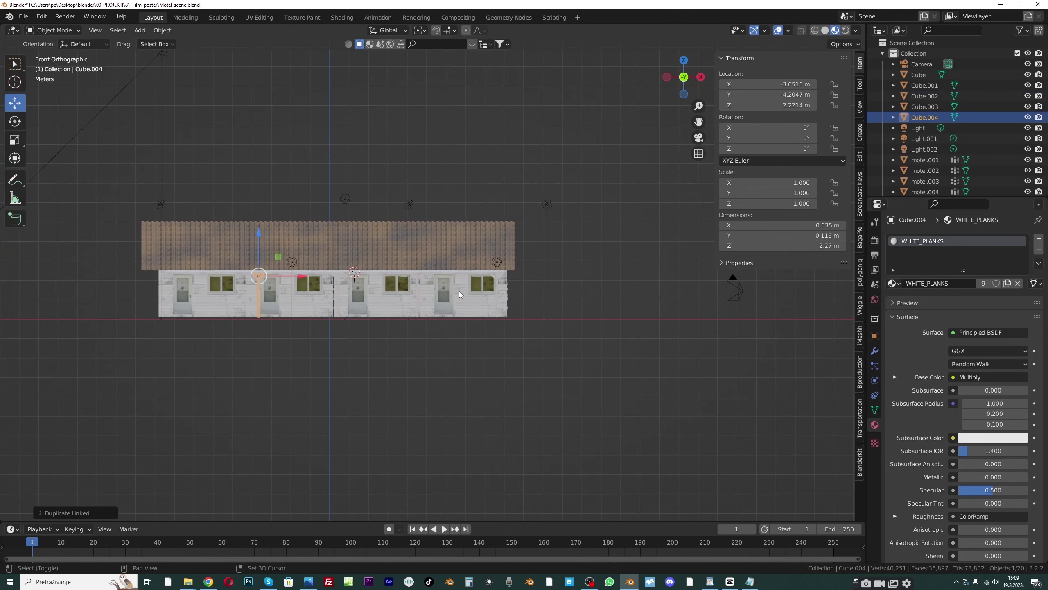
pyautogui.hotkey('shift', 'r')
pyautogui.moveTo(201, 277); pyautogui.dragTo(194, 277)
# Shift the fourth post slightly toward negative X and move the middle post to about X -0.10 m
pyautogui.moveTo(234, 282); pyautogui.dragTo(313, 282, button='middle')
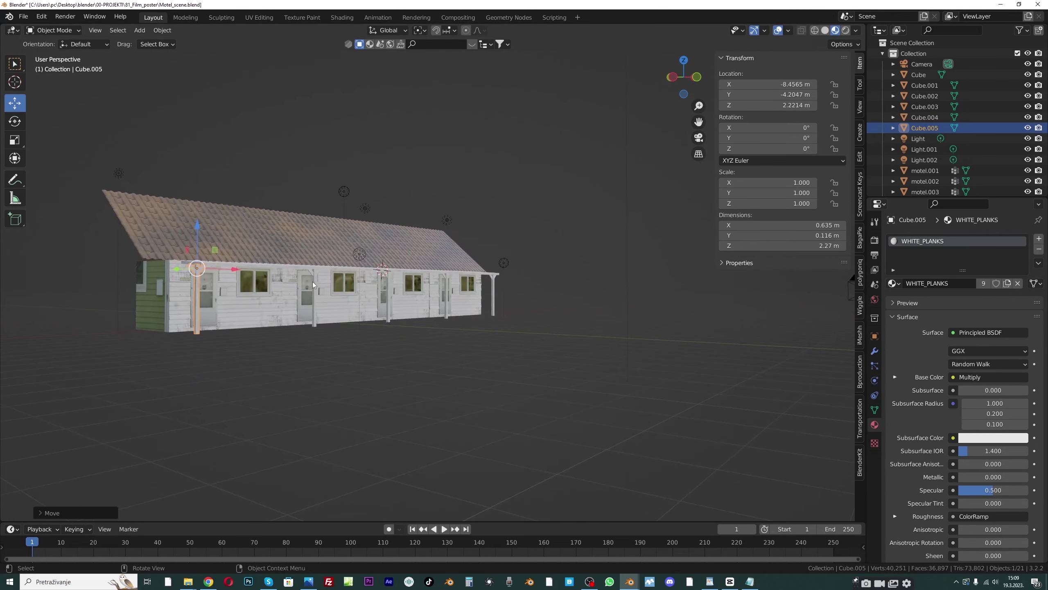
pyautogui.click(314, 281)
pyautogui.moveTo(345, 273); pyautogui.dragTo(332, 273)
pyautogui.click(388, 287)
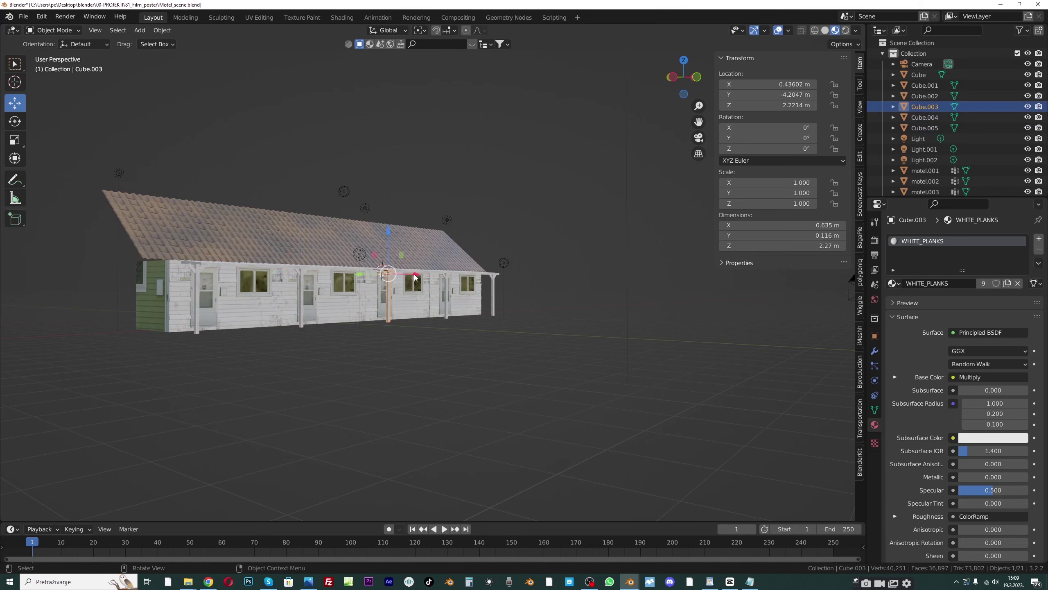
pyautogui.moveTo(415, 277); pyautogui.dragTo(392, 278)
pyautogui.moveTo(392, 278)
pyautogui.mouseDown(button='middle')
pyautogui.moveTo(306, 277)
pyautogui.moveTo(405, 299)
pyautogui.moveTo(374, 294)
pyautogui.moveTo(404, 287)
pyautogui.moveTo(375, 265)
pyautogui.mouseUp(button='middle')
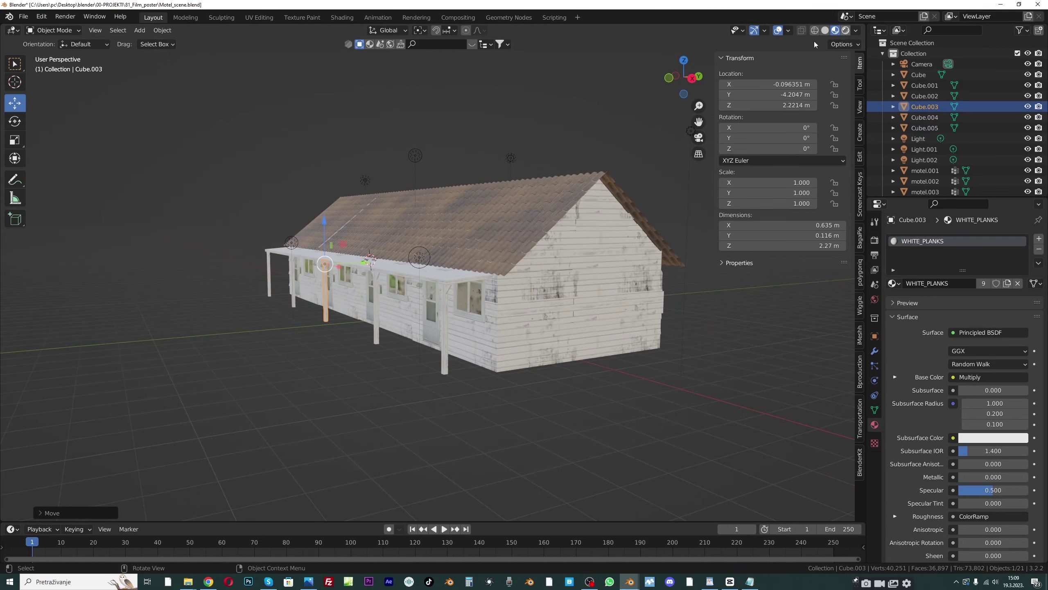
# Check the canopy and posts in rendered shading, then switch the viewport to solid shading
pyautogui.click(845, 30)
pyautogui.moveTo(498, 139); pyautogui.dragTo(450, 190, button='middle')
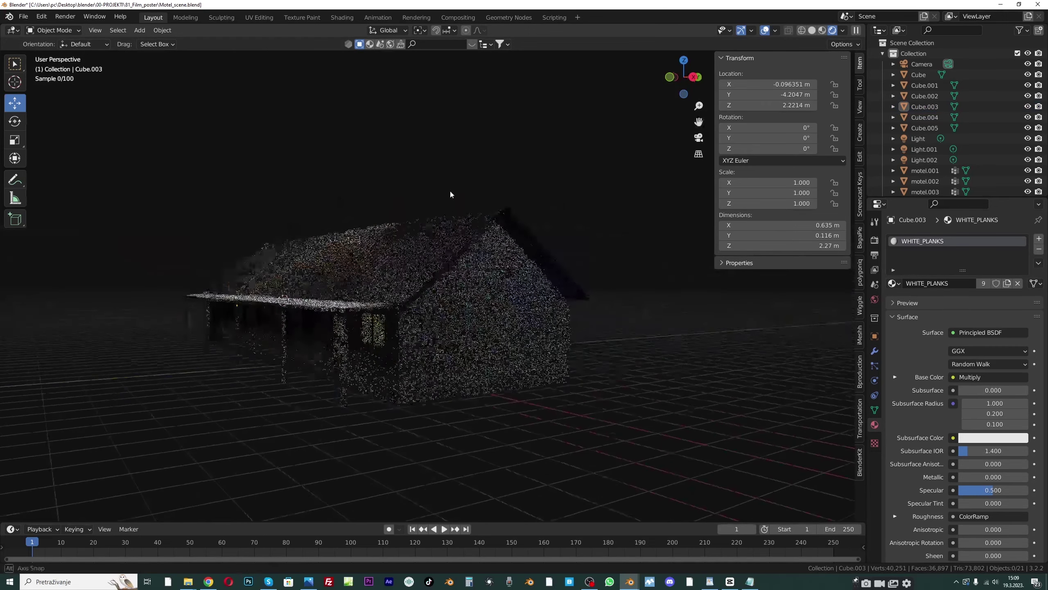
pyautogui.click(305, 293)
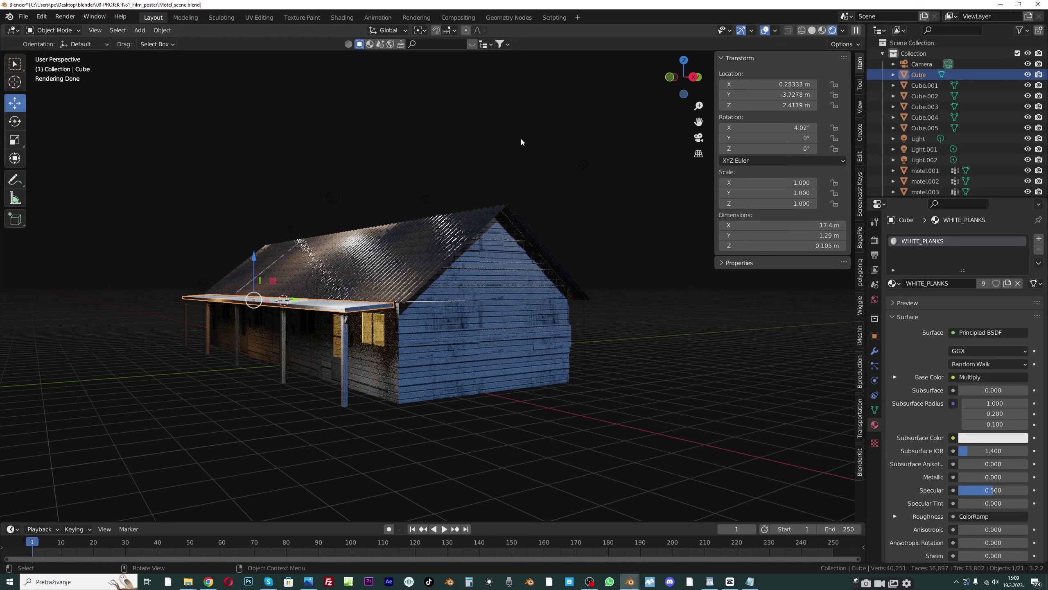
pyautogui.click(812, 31)
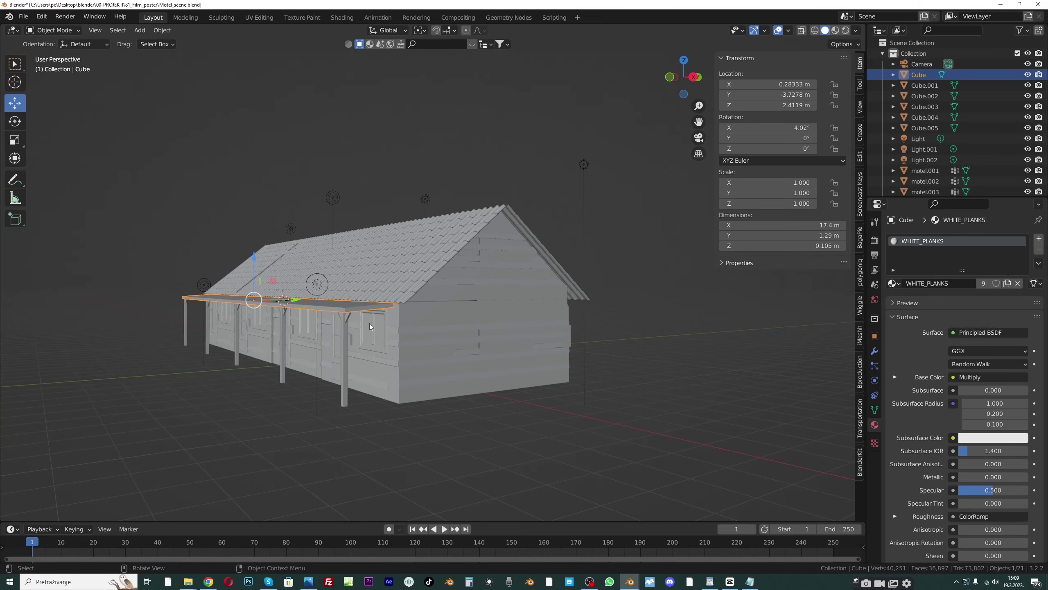
# Duplicate the front roof tile surface and move the copy along Y to about -5.27 m, over the canopy
pyautogui.click(393, 276)
pyautogui.moveTo(394, 275); pyautogui.dragTo(405, 288, button='middle')
pyautogui.scroll(2, 402, 288)
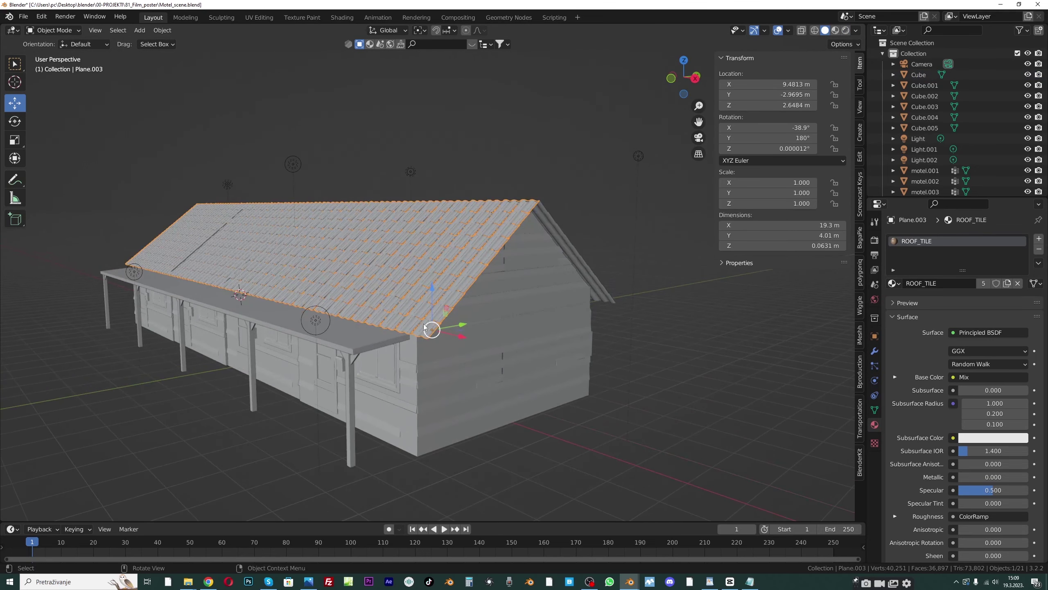
pyautogui.hotkey('shift', 'd')
pyautogui.press('y')
pyautogui.click(369, 296)
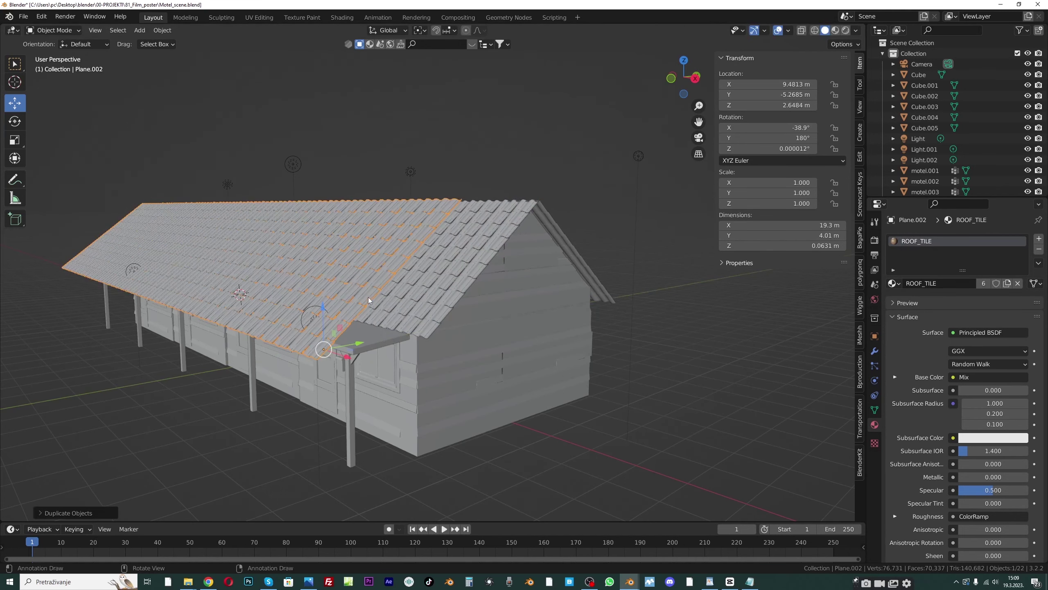
# Reduce the canopy tile copy's second array to a count of 4 and rotate it about X to about -5.15°
pyautogui.click(875, 351)
pyautogui.moveTo(988, 298); pyautogui.dragTo(962, 298)
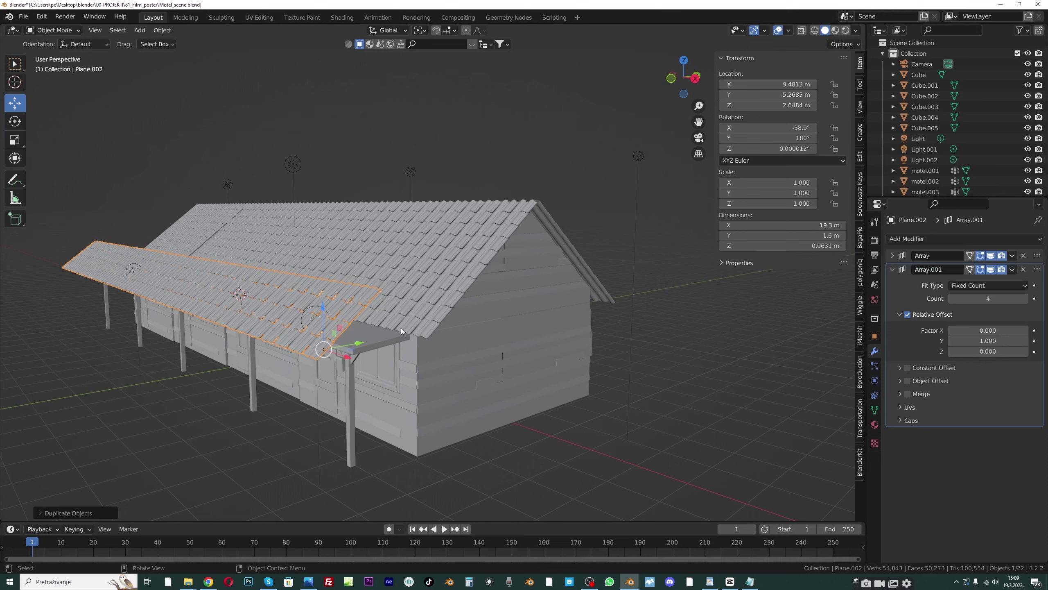
pyautogui.press('r')
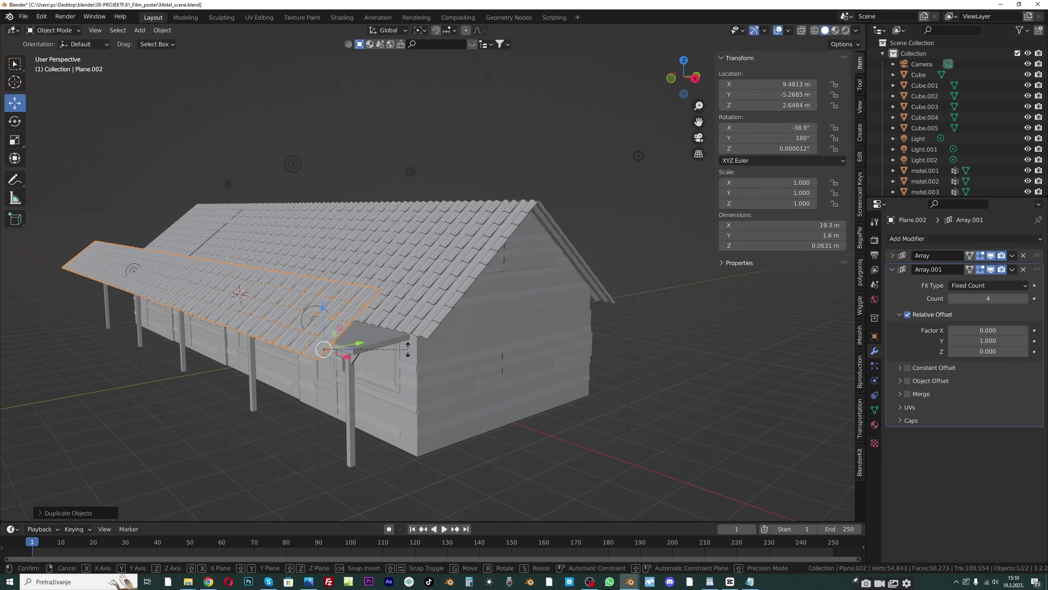
pyautogui.press('x')
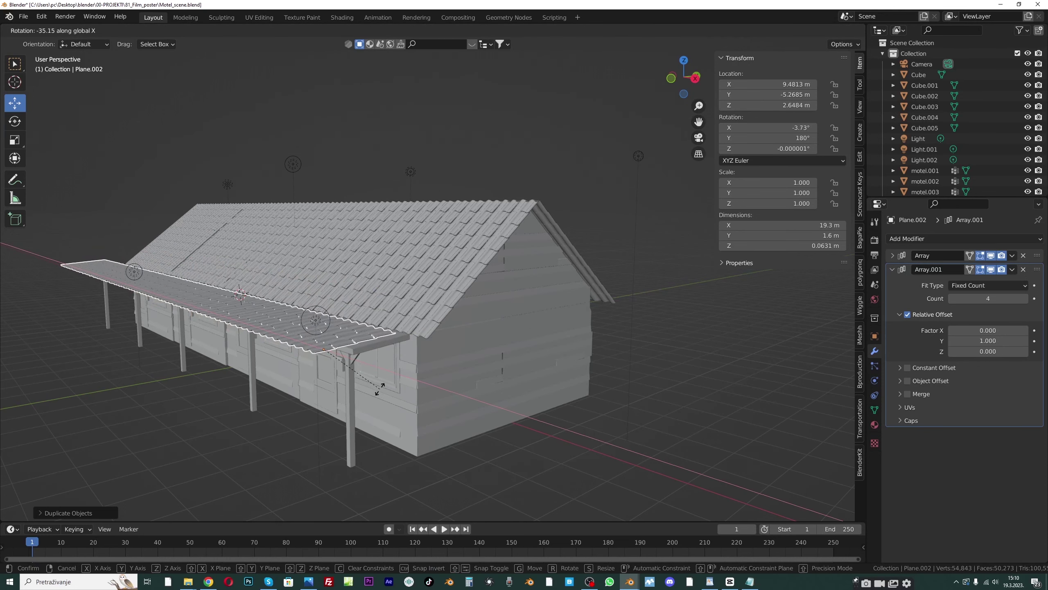
pyautogui.click(373, 387)
# Move the canopy tile strip to about Y -4.85 m and lower it to about Z 2.42 m
pyautogui.moveTo(356, 345); pyautogui.dragTo(378, 339)
pyautogui.moveTo(343, 303); pyautogui.dragTo(343, 320)
pyautogui.moveTo(343, 320); pyautogui.dragTo(383, 377, button='middle')
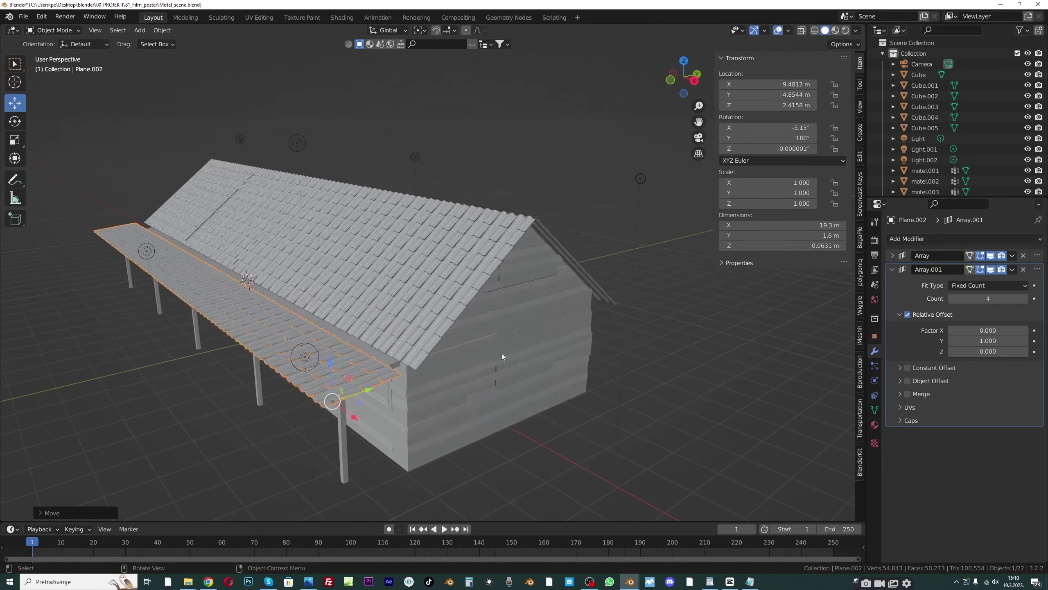
# Set the tile strip's first array count to 36 and shift the strip to about X 9.06 m, Y -4.47 m
pyautogui.click(892, 269)
pyautogui.click(892, 256)
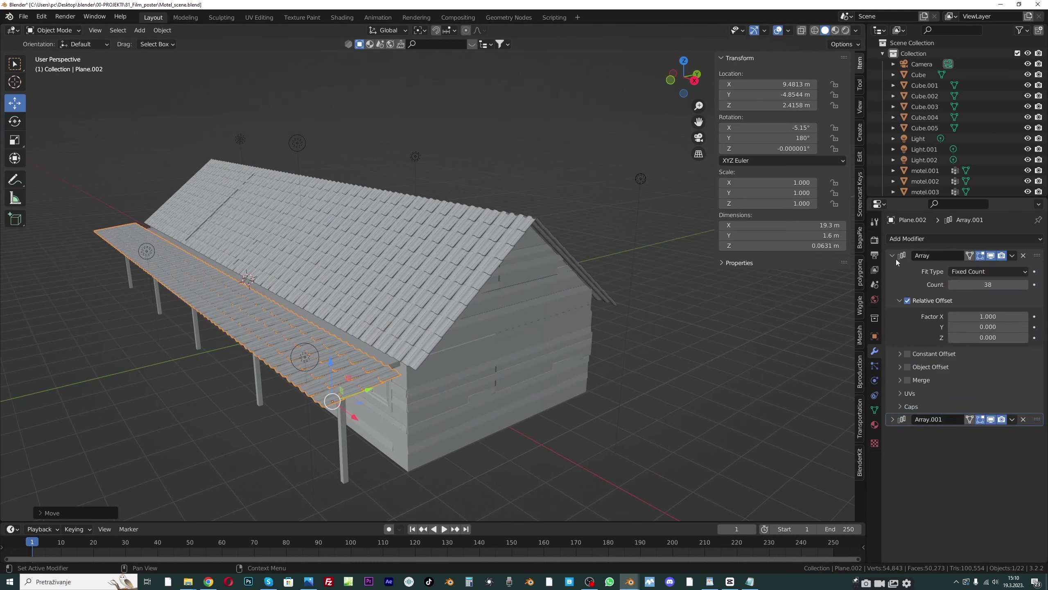
pyautogui.click(953, 285)
pyautogui.click(953, 286)
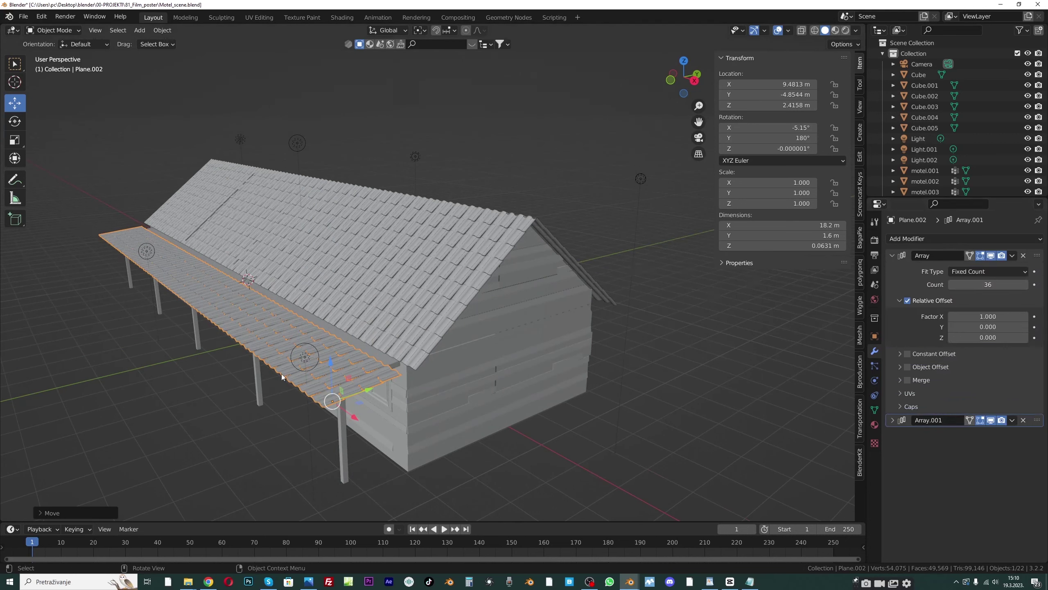
pyautogui.moveTo(353, 416); pyautogui.dragTo(374, 370)
pyautogui.moveTo(374, 370); pyautogui.dragTo(362, 339, button='middle')
pyautogui.scroll(1, 265, 312)
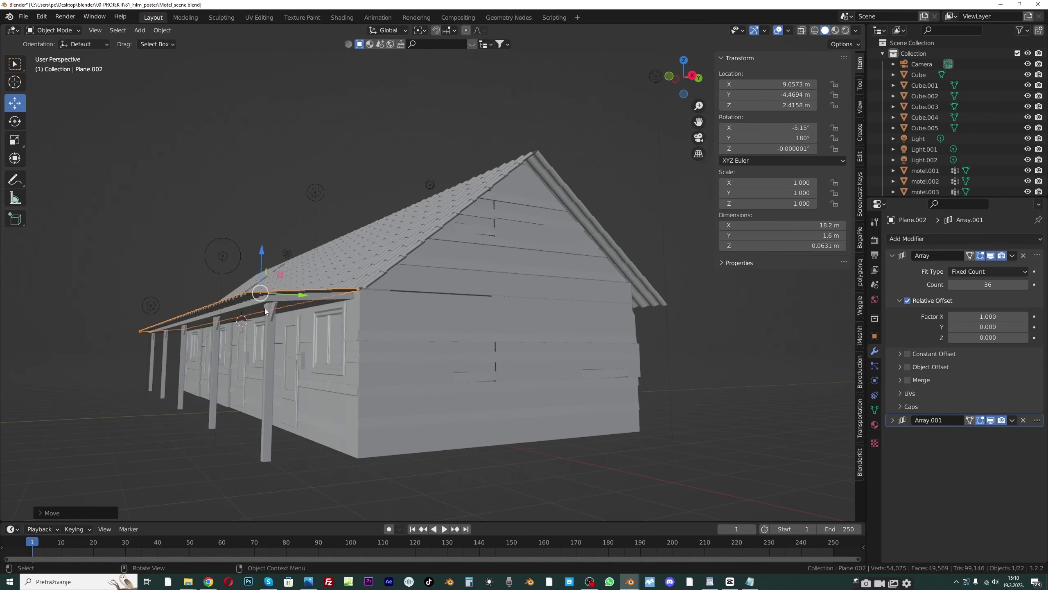
# Tilt the canopy slab under the tiles about X to about 8.47°
pyautogui.click(244, 311)
pyautogui.press('g')
pyautogui.press('r')
pyautogui.press('x')
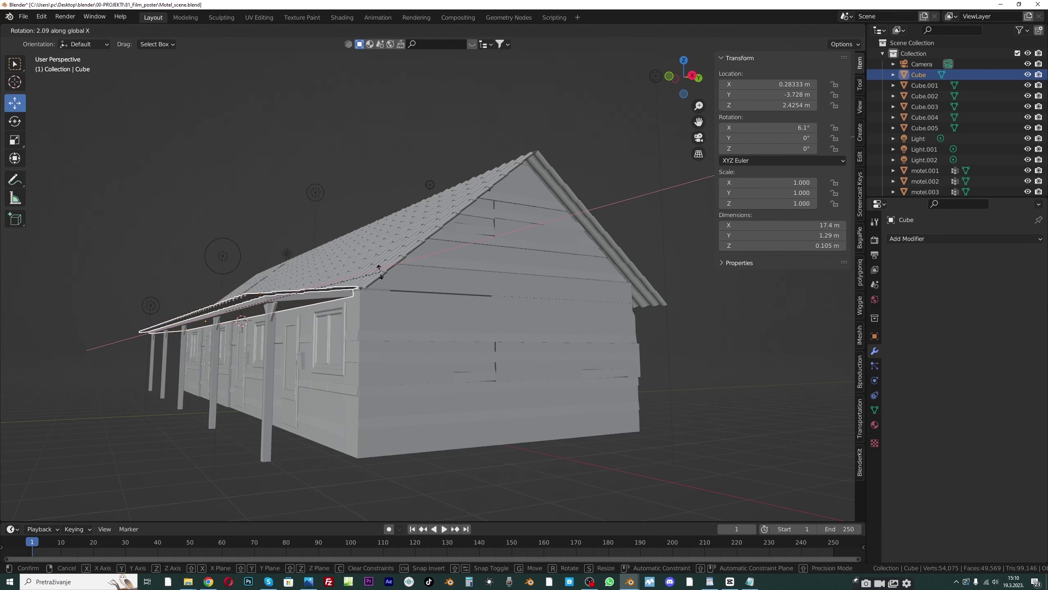
pyautogui.click(211, 288)
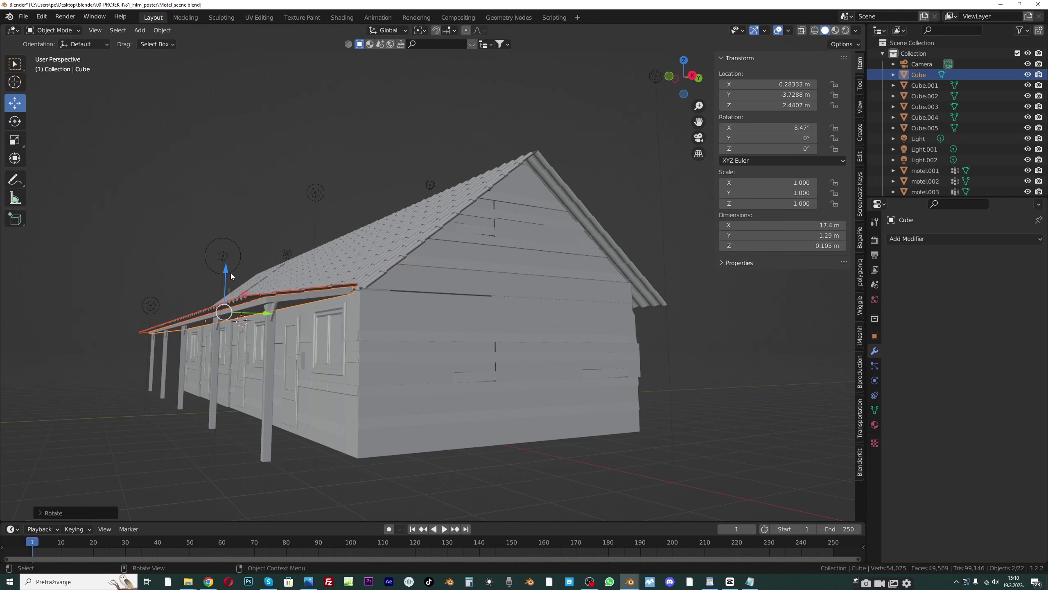
# Lower the canopy slab along Z to about 2.38 m together with the tile strip
pyautogui.press('g')
pyautogui.press('z')
pyautogui.click(239, 289)
pyautogui.moveTo(240, 289); pyautogui.dragTo(280, 302, button='middle')
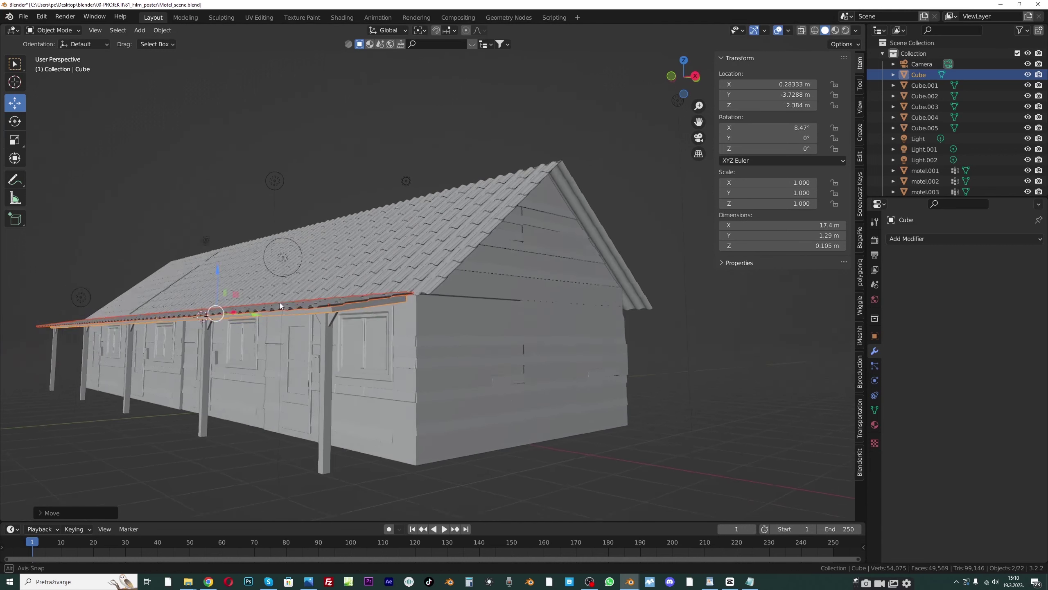
# Select all five canopy posts and lower them together to about Z 2.14 m
pyautogui.click(325, 336)
pyautogui.keyDown('shift'); pyautogui.click(199, 347); pyautogui.keyUp('shift')
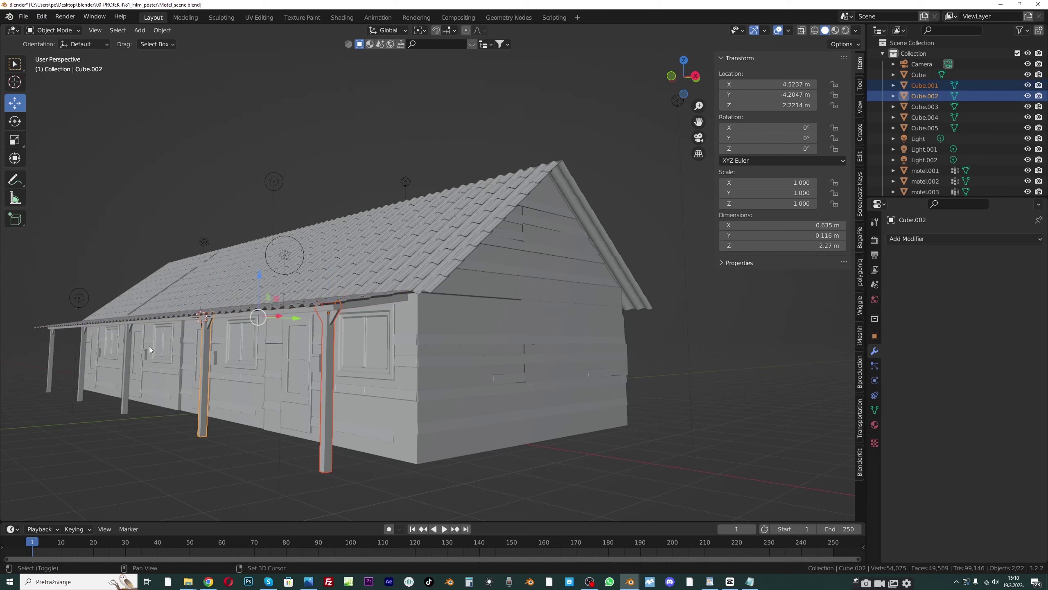
pyautogui.keyDown('shift'); pyautogui.click(126, 351); pyautogui.keyUp('shift')
pyautogui.keyDown('shift'); pyautogui.click(87, 346); pyautogui.keyUp('shift')
pyautogui.keyDown('shift'); pyautogui.click(52, 342); pyautogui.keyUp('shift')
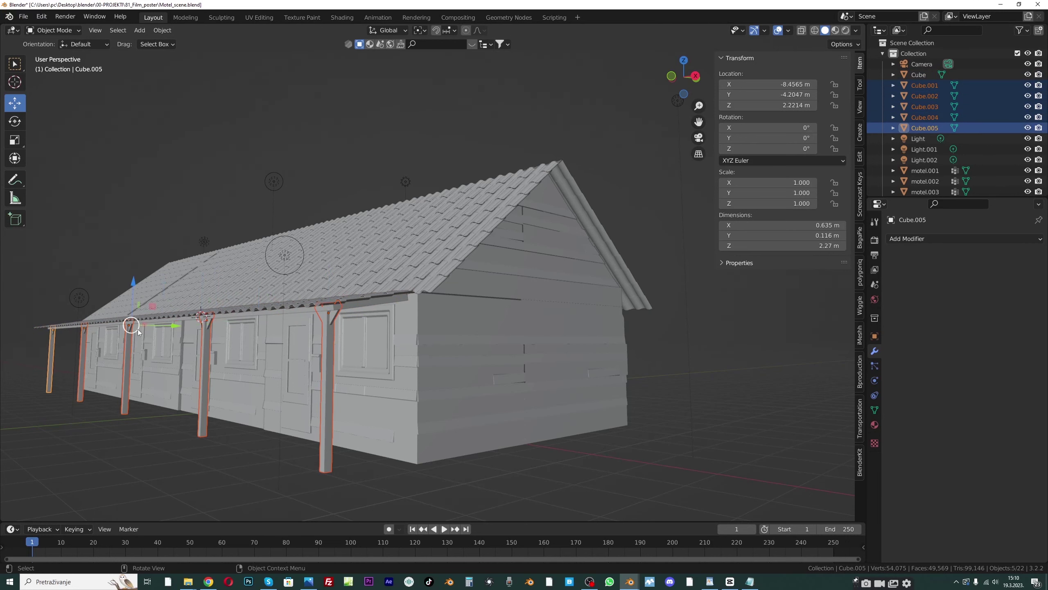
pyautogui.moveTo(134, 284); pyautogui.dragTo(135, 294)
pyautogui.scroll(-4, 265, 277)
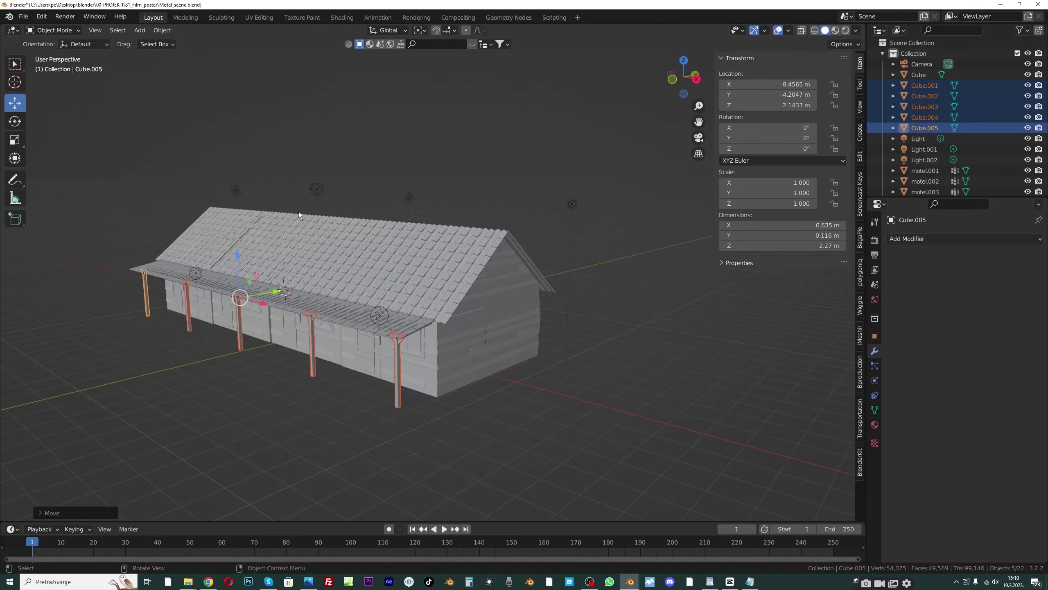
# Switch to rendered shading and lower the point light in front of the motel wall to about Z 1.61 m
pyautogui.click(331, 191)
pyautogui.moveTo(332, 193); pyautogui.dragTo(356, 198, button='middle')
pyautogui.click(845, 30)
pyautogui.moveTo(383, 180); pyautogui.dragTo(415, 252, button='middle')
pyautogui.click(272, 289)
pyautogui.moveTo(266, 254); pyautogui.dragTo(266, 278)
pyautogui.moveTo(374, 317); pyautogui.dragTo(344, 305, button='middle')
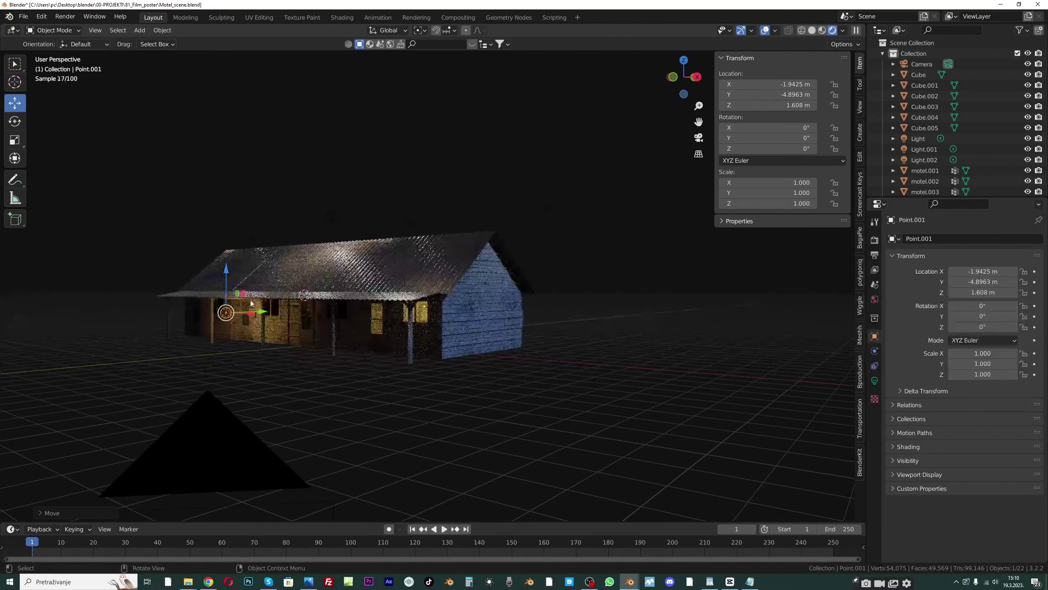
# Locate the point light inside the near end room in wireframe, return to rendered shading, and duplicate it along X to about -2.21 m
pyautogui.click(427, 312)
pyautogui.click(801, 31)
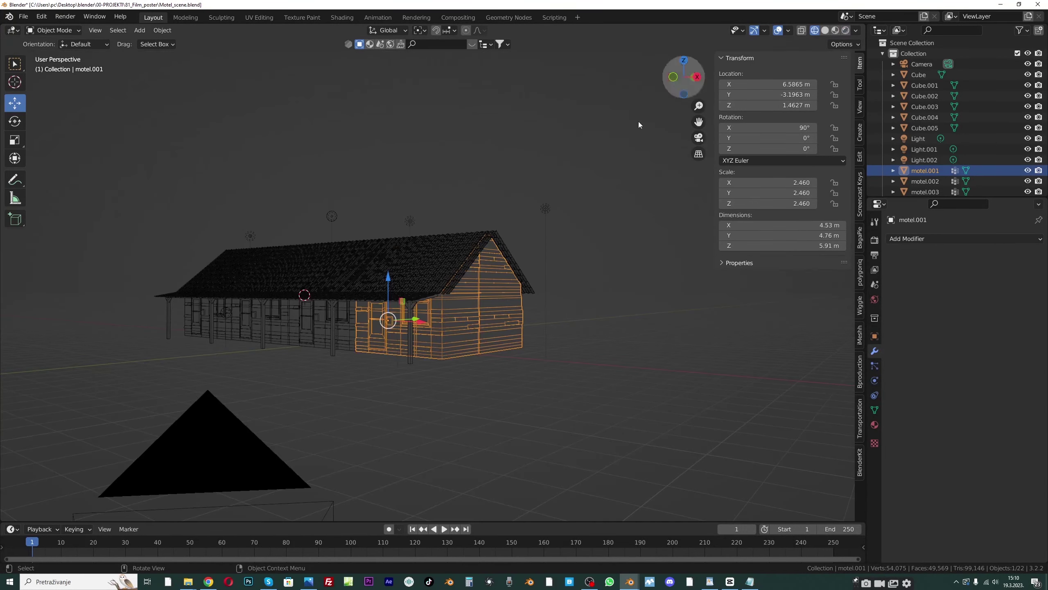
pyautogui.scroll(3, 701, 54)
pyautogui.click(802, 32)
pyautogui.click(597, 200)
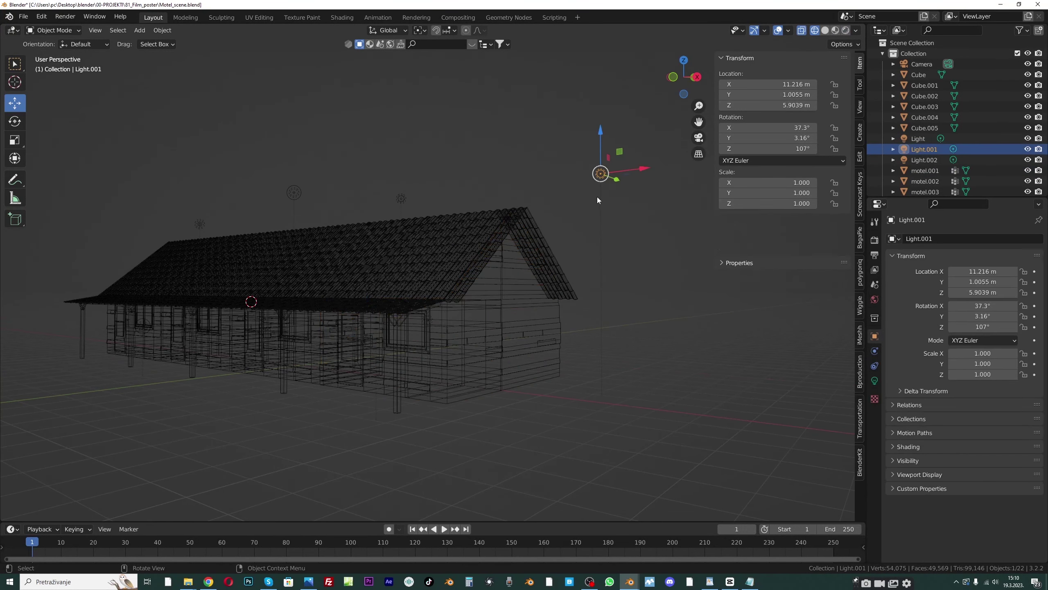
pyautogui.click(432, 316)
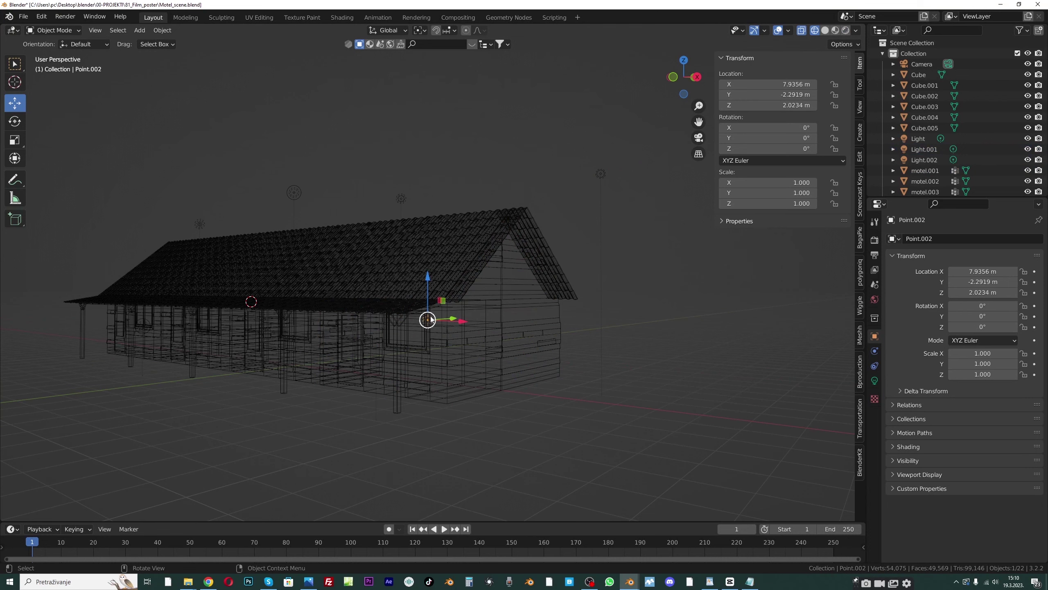
pyautogui.click(825, 30)
pyautogui.click(845, 31)
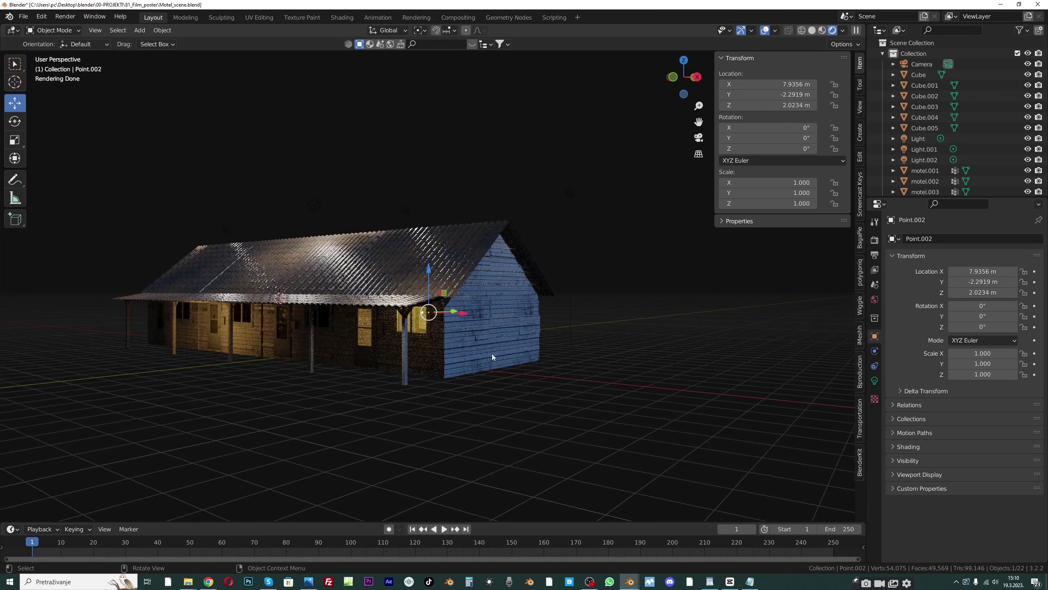
pyautogui.hotkey('shift', 'd')
pyautogui.press('x')
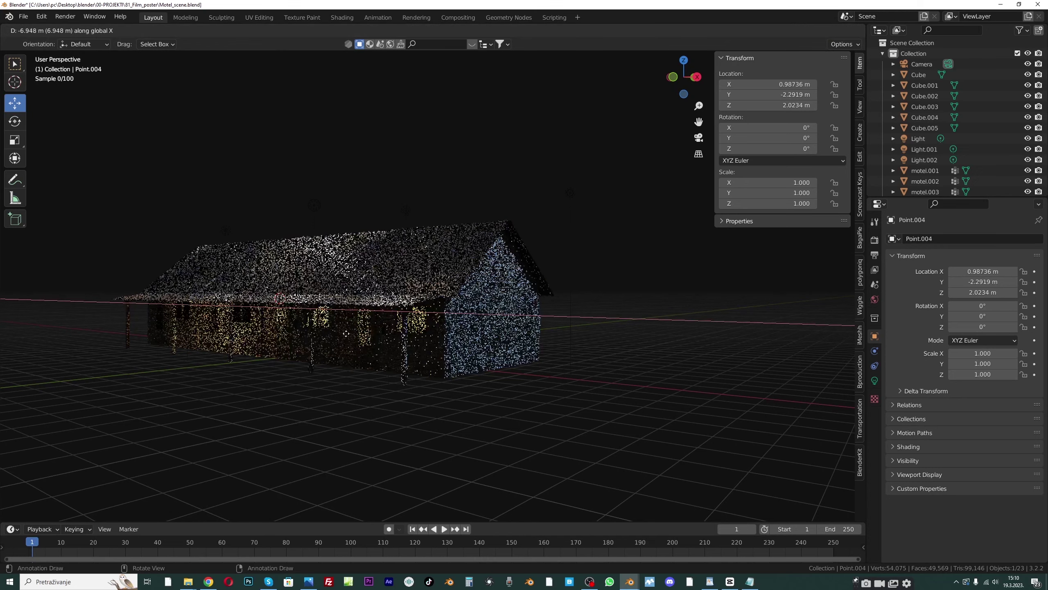
pyautogui.click(297, 326)
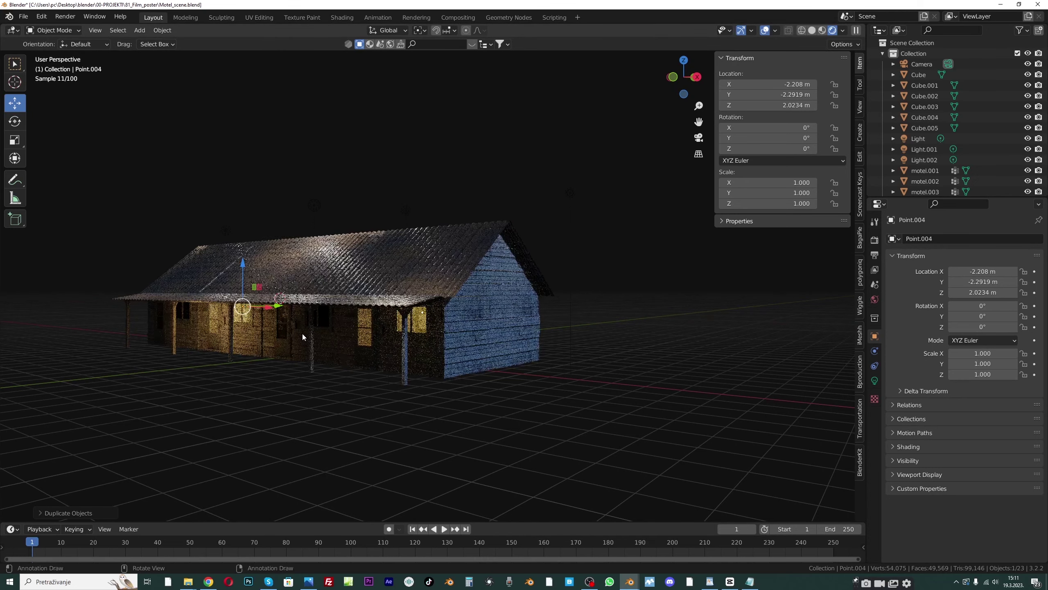
# Set the duplicated point light's power to 400 W and lower the light to about Z 1.78 m
pyautogui.click(875, 380)
pyautogui.click(998, 310)
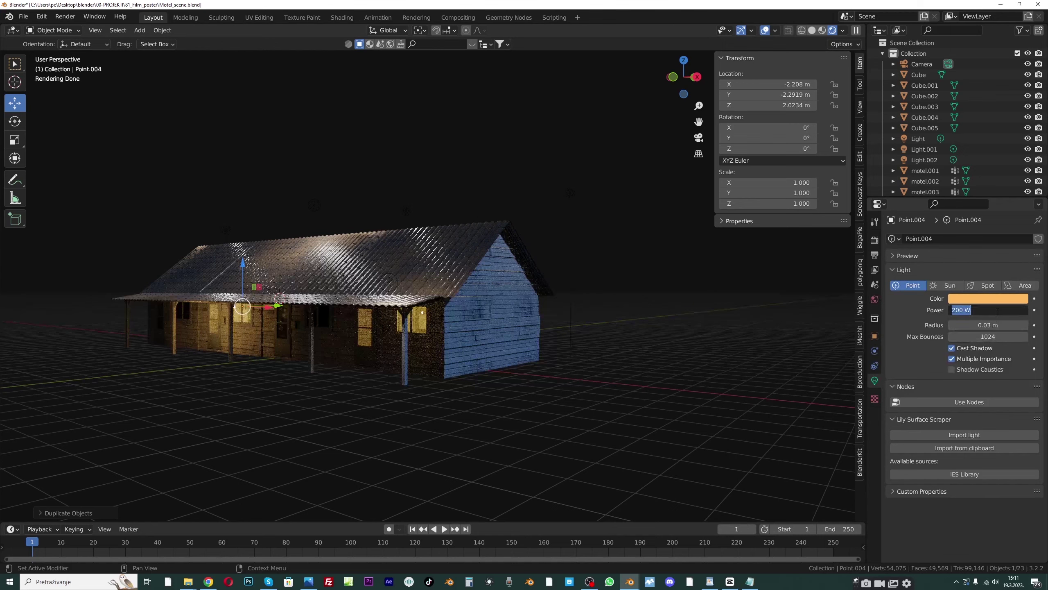
pyautogui.write('400')
pyautogui.press('Return')
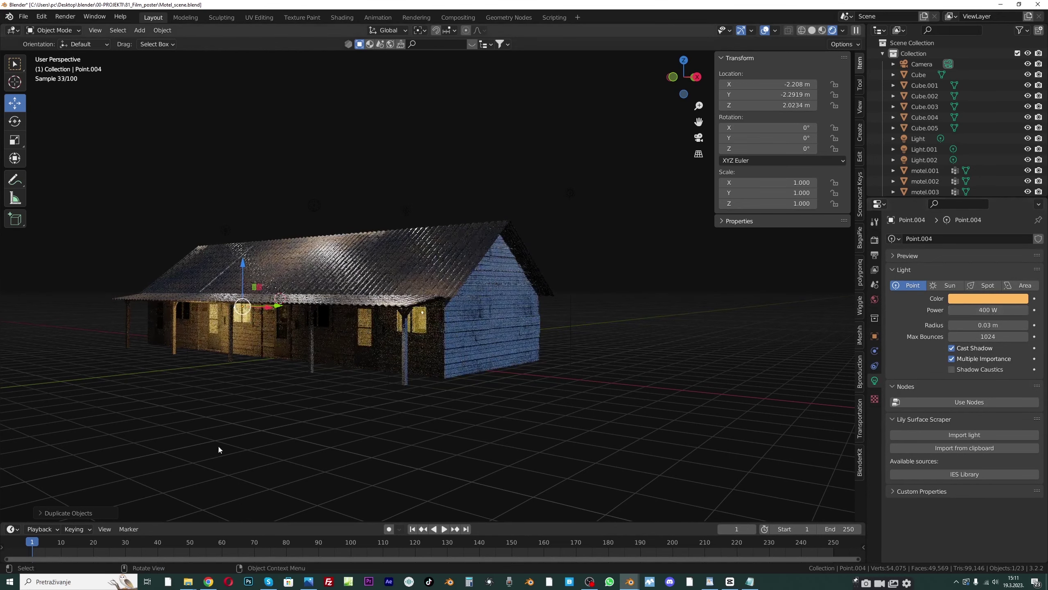
pyautogui.moveTo(242, 261); pyautogui.dragTo(243, 267)
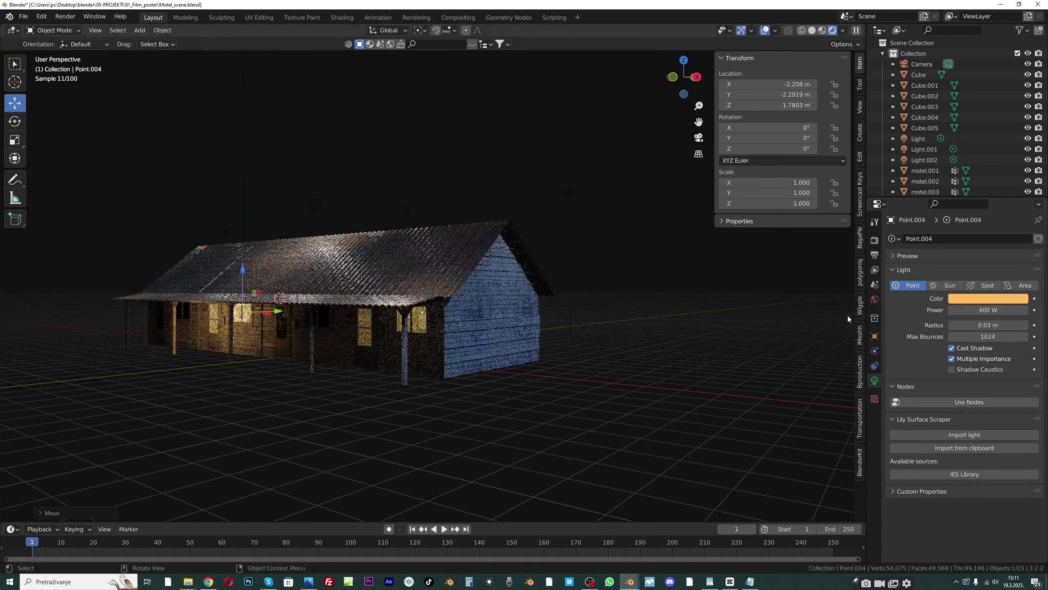
# Reduce the duplicated light's power to 50 W and change its color to a pale peach
pyautogui.click(983, 310)
pyautogui.write('50')
pyautogui.press('Return')
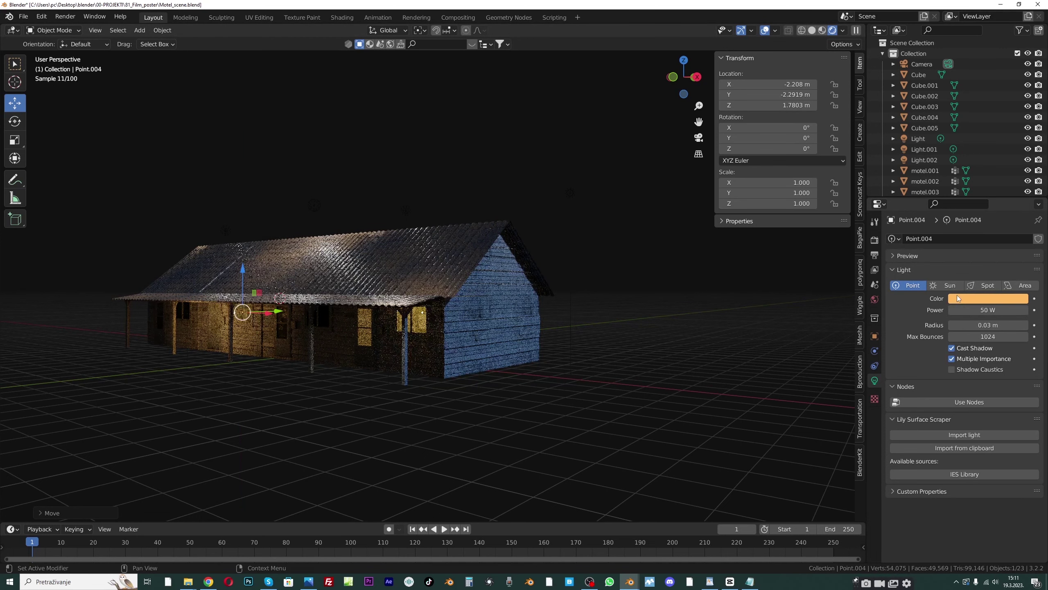
pyautogui.click(958, 298)
pyautogui.click(980, 207)
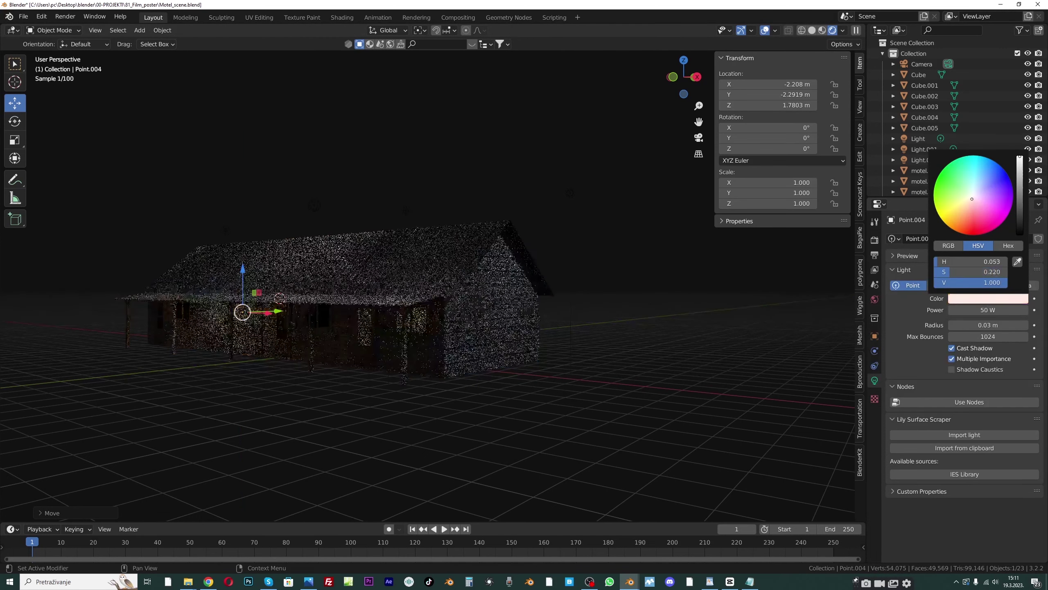
pyautogui.click(977, 299)
pyautogui.click(967, 212)
# Raise the duplicated light's power to 70 W
pyautogui.click(998, 311)
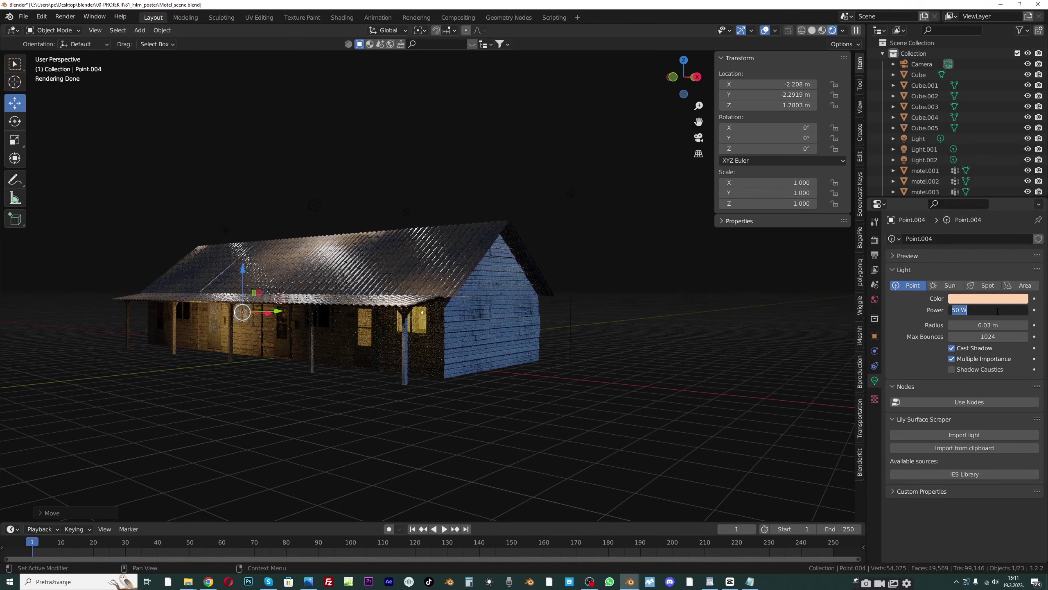
pyautogui.write('70')
pyautogui.press('Return')
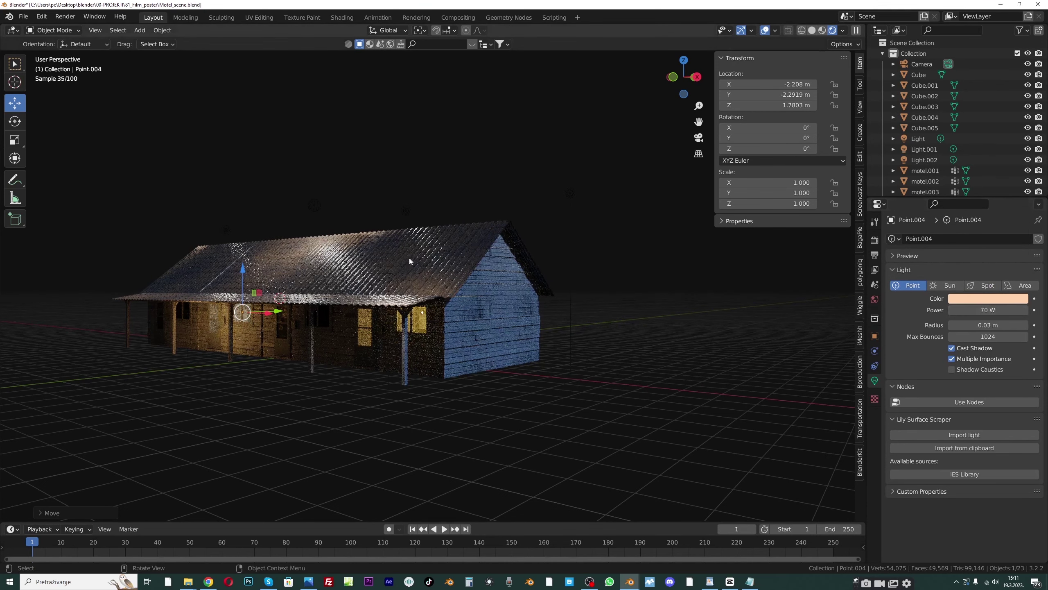
# Hide the transform sidebar and examine the lit motel and canopy from several angles in rendered shading
pyautogui.moveTo(699, 120); pyautogui.dragTo(769, 106)
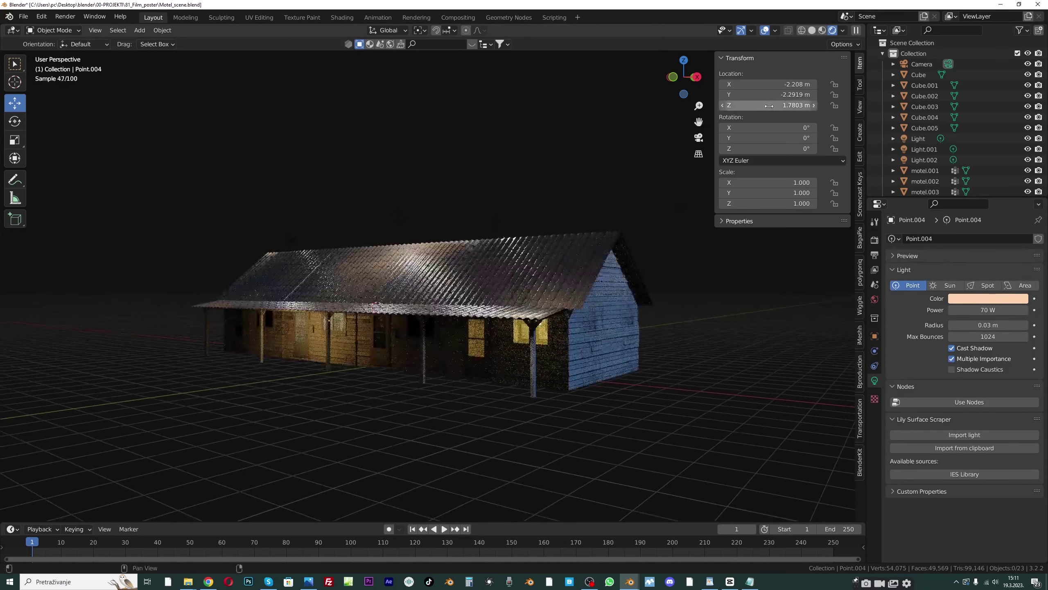
pyautogui.press('n')
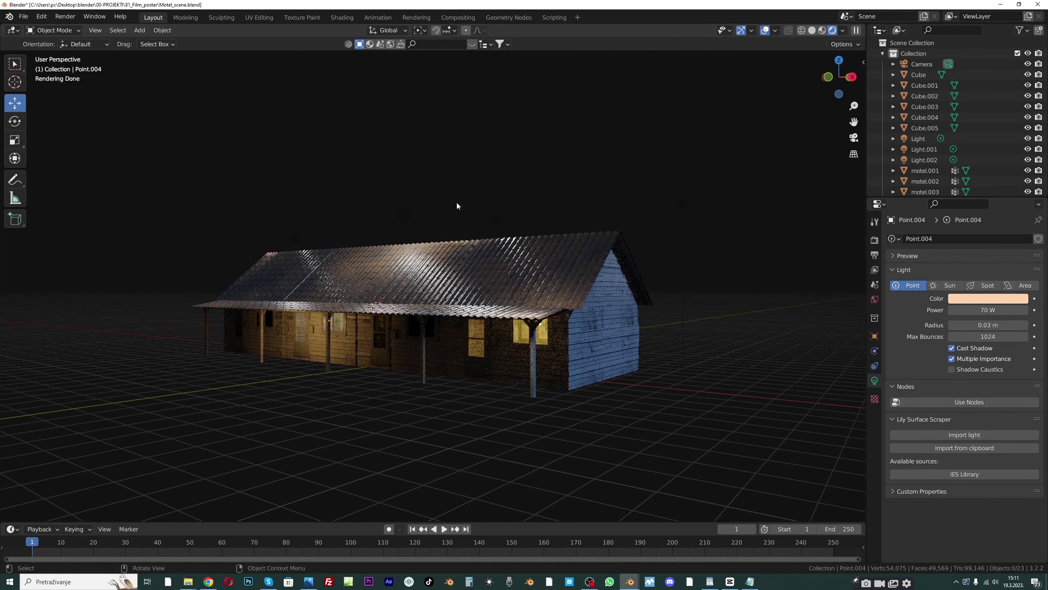
pyautogui.moveTo(479, 219); pyautogui.dragTo(483, 229, button='middle')
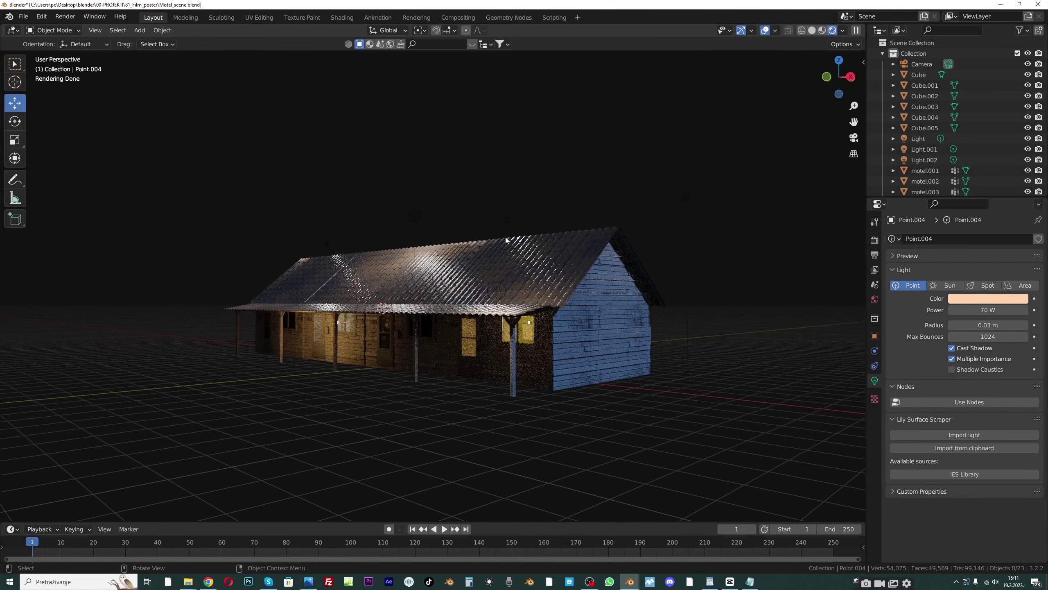
pyautogui.moveTo(406, 243); pyautogui.dragTo(385, 242, button='middle')
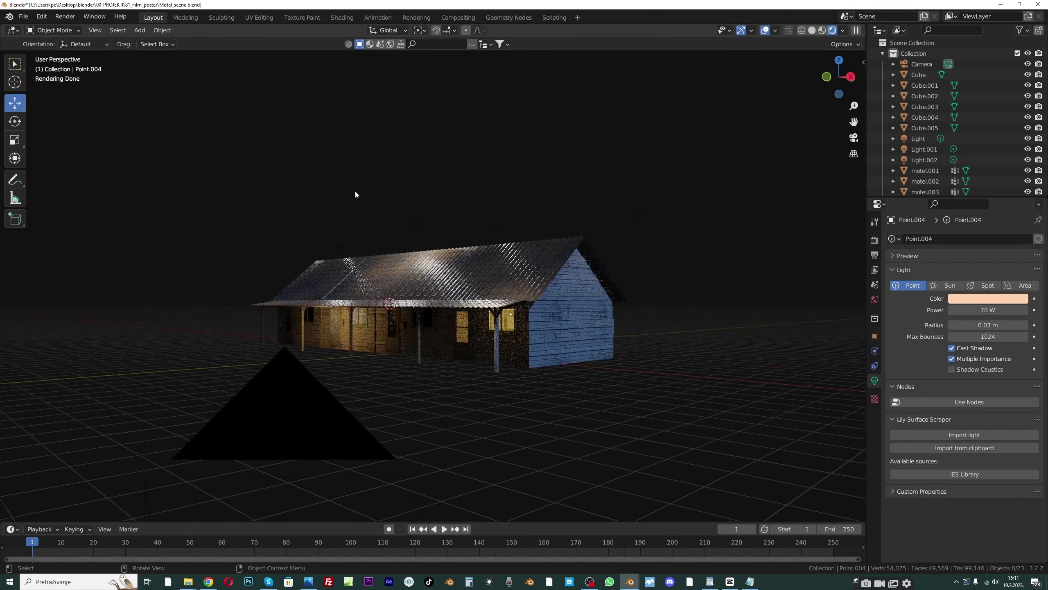
pyautogui.moveTo(356, 192); pyautogui.dragTo(354, 194, button='middle')
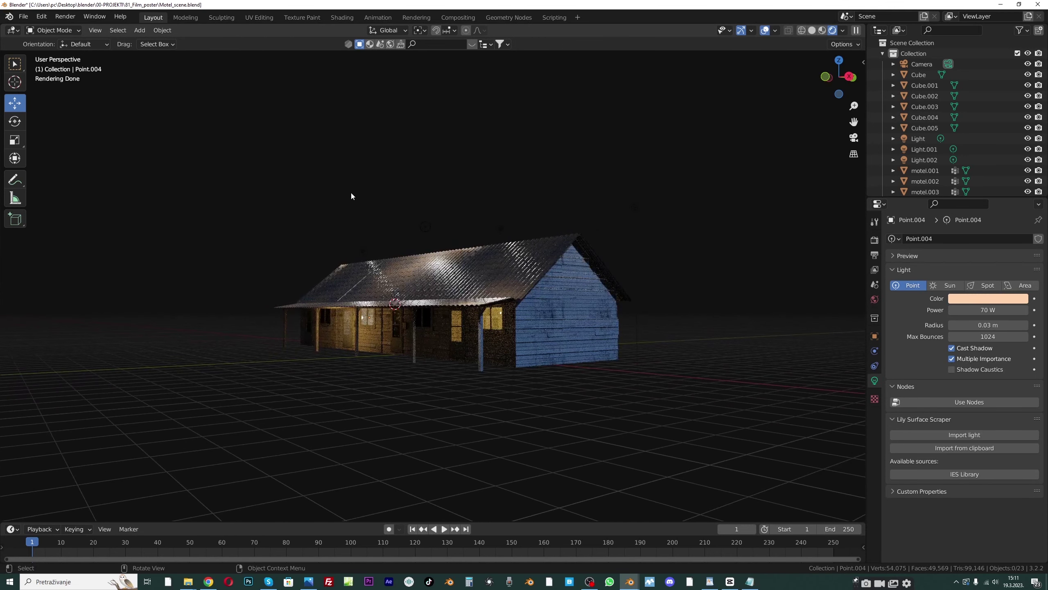
# Set the Cycles viewport maximum samples to 300
pyautogui.click(875, 240)
pyautogui.click(979, 323)
pyautogui.write('300')
pyautogui.press('Return')
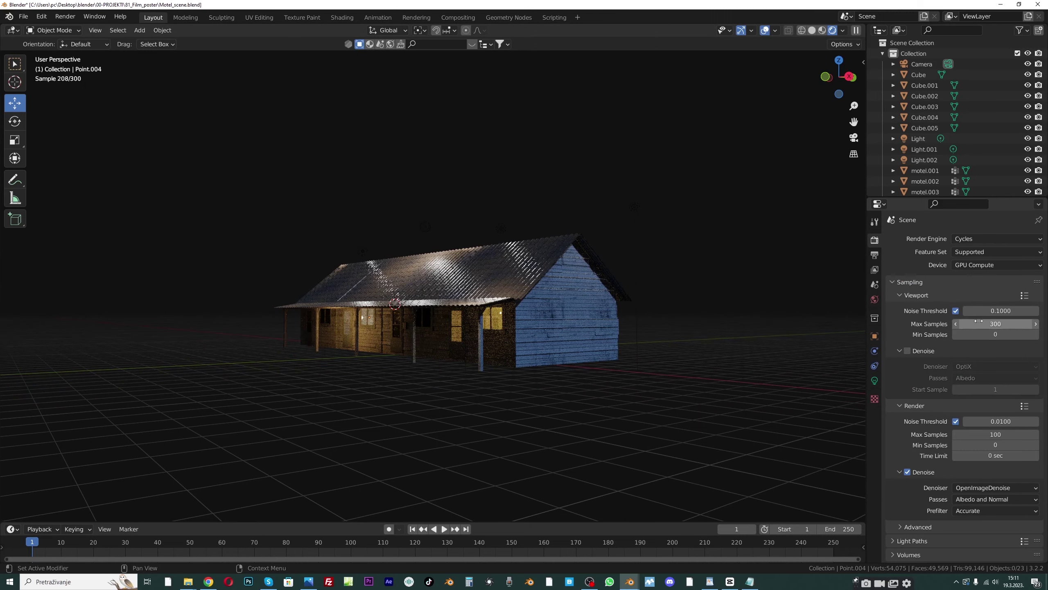